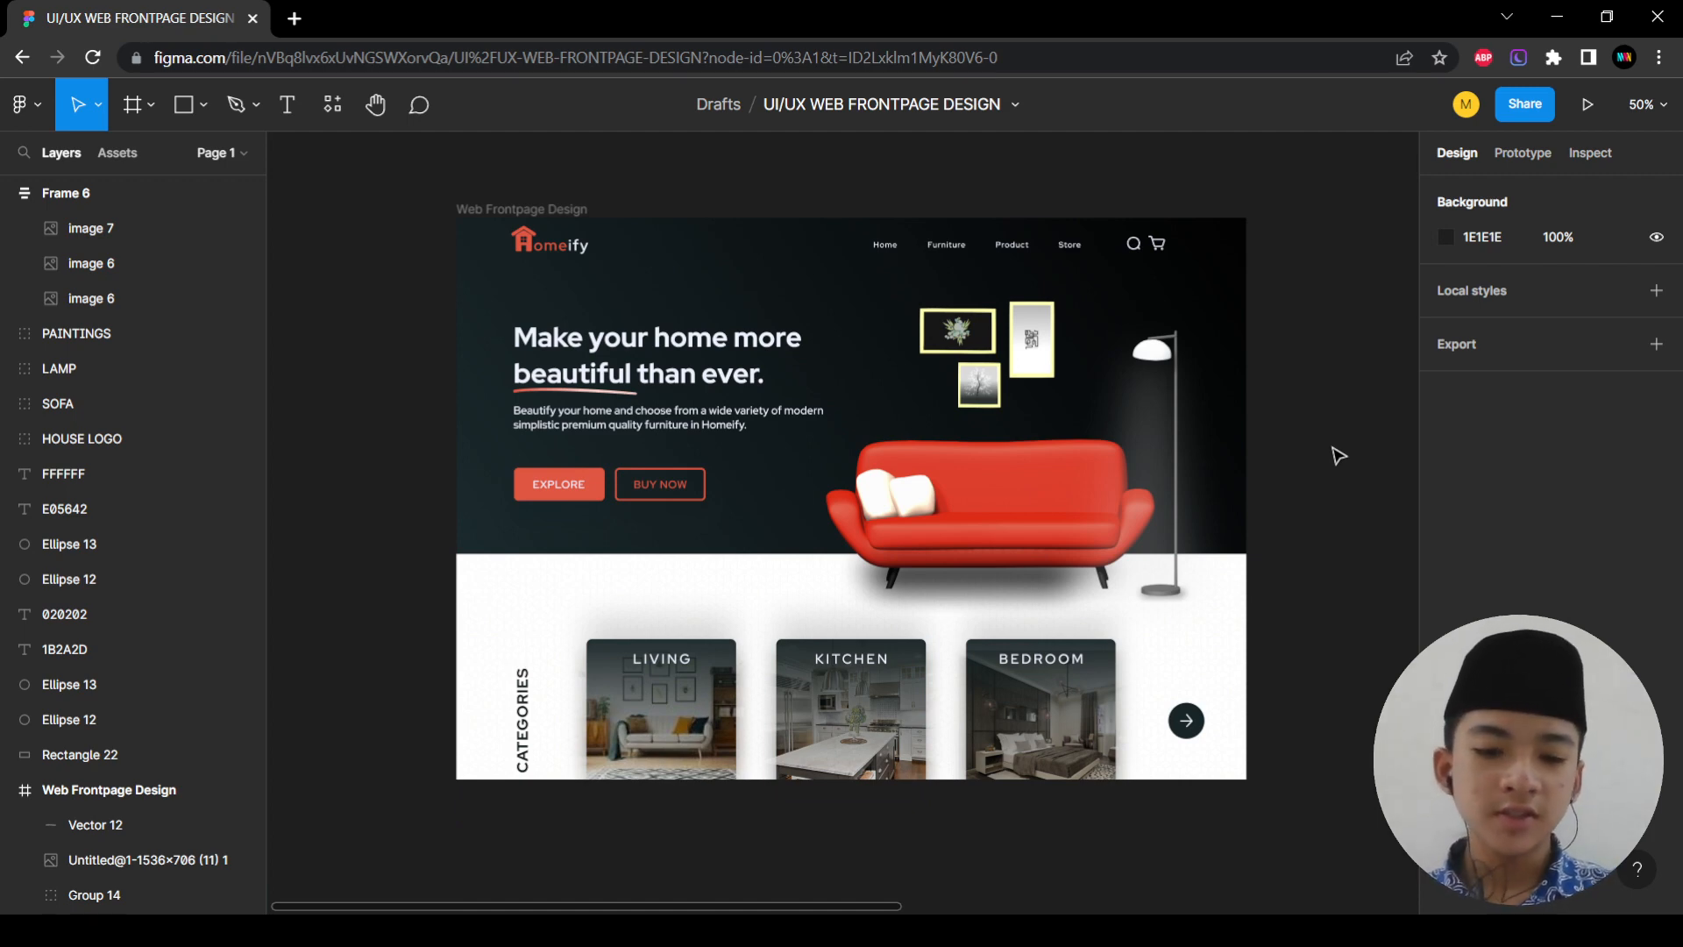
# Examine the finished web frontpage design and its asset board of colour swatches, logo, furniture, paintings and room photos
pyautogui.hscroll(10, 1333, 454)
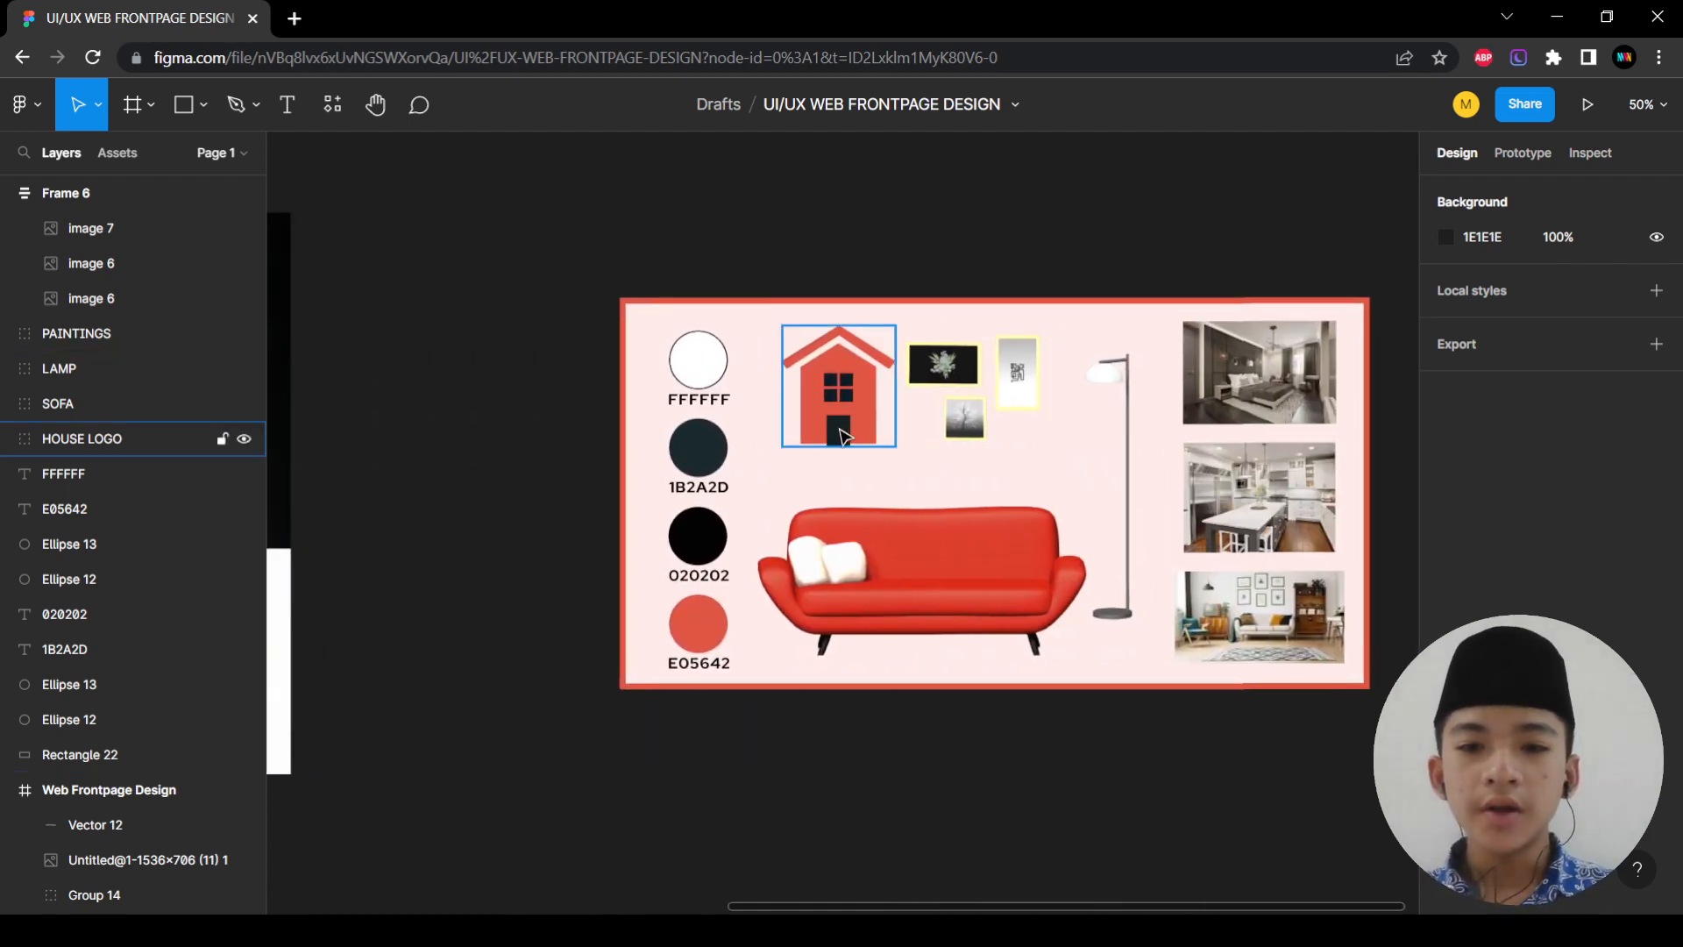
pyautogui.hscroll(3, 604, 486)
pyautogui.hscroll(-2, 600, 478)
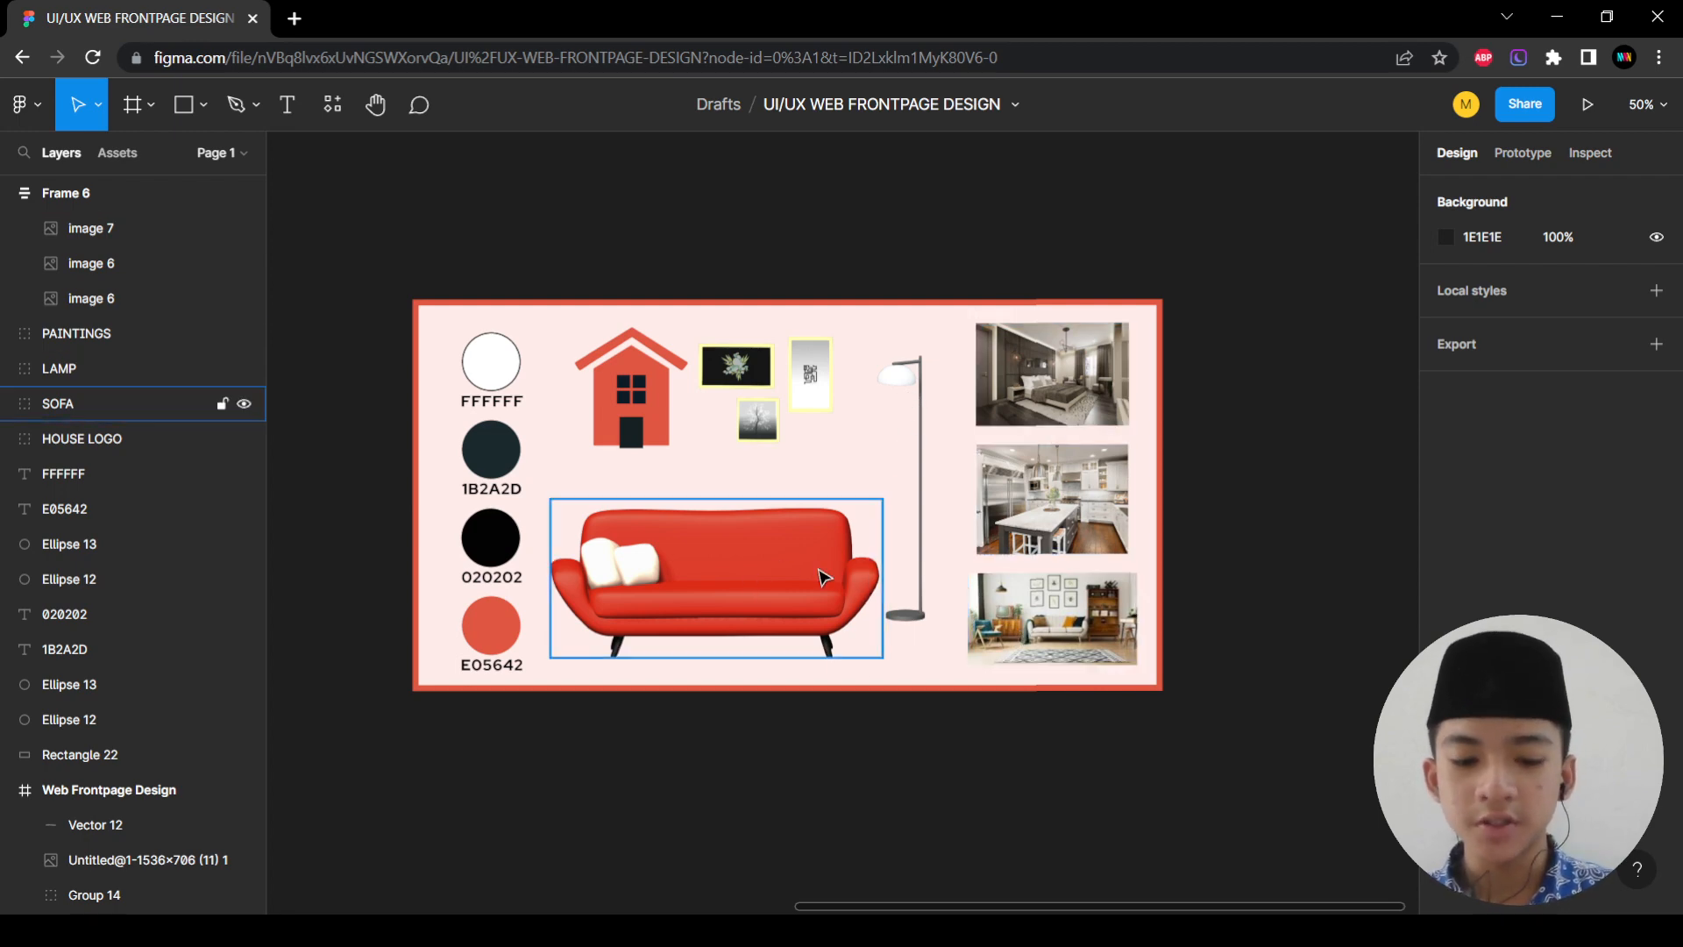
pyautogui.hscroll(-10, 801, 580)
pyautogui.hscroll(7, 800, 580)
pyautogui.hscroll(4, 800, 581)
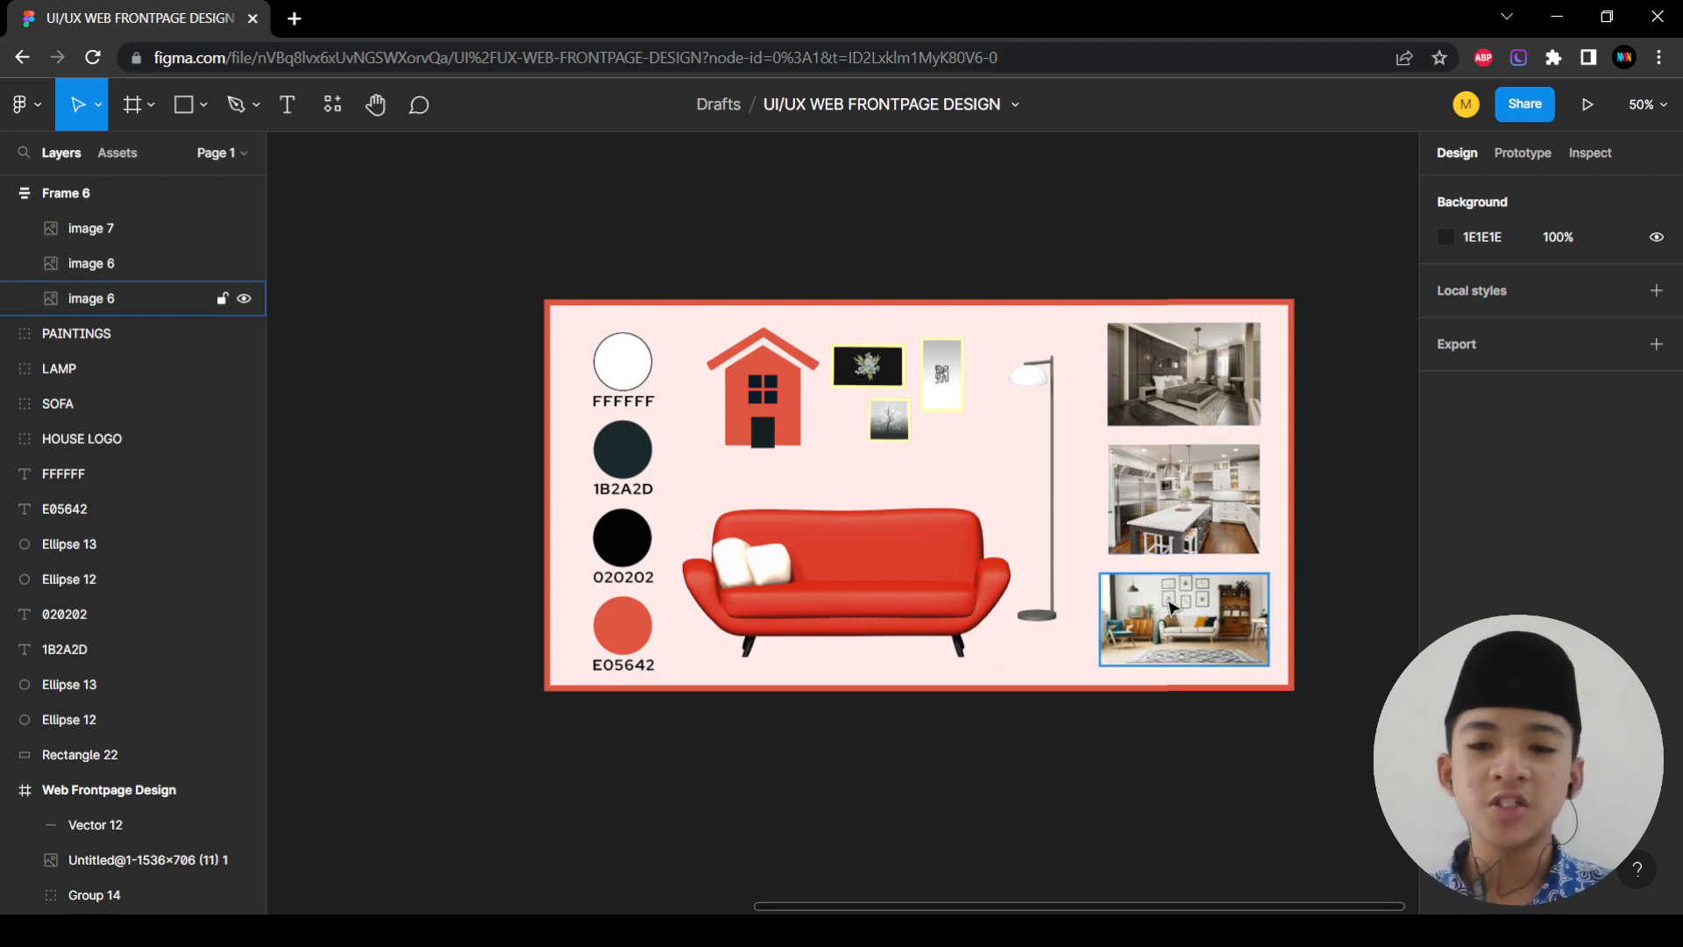
pyautogui.hscroll(-3, 1172, 605)
pyautogui.scroll(-3, 1101, 593)
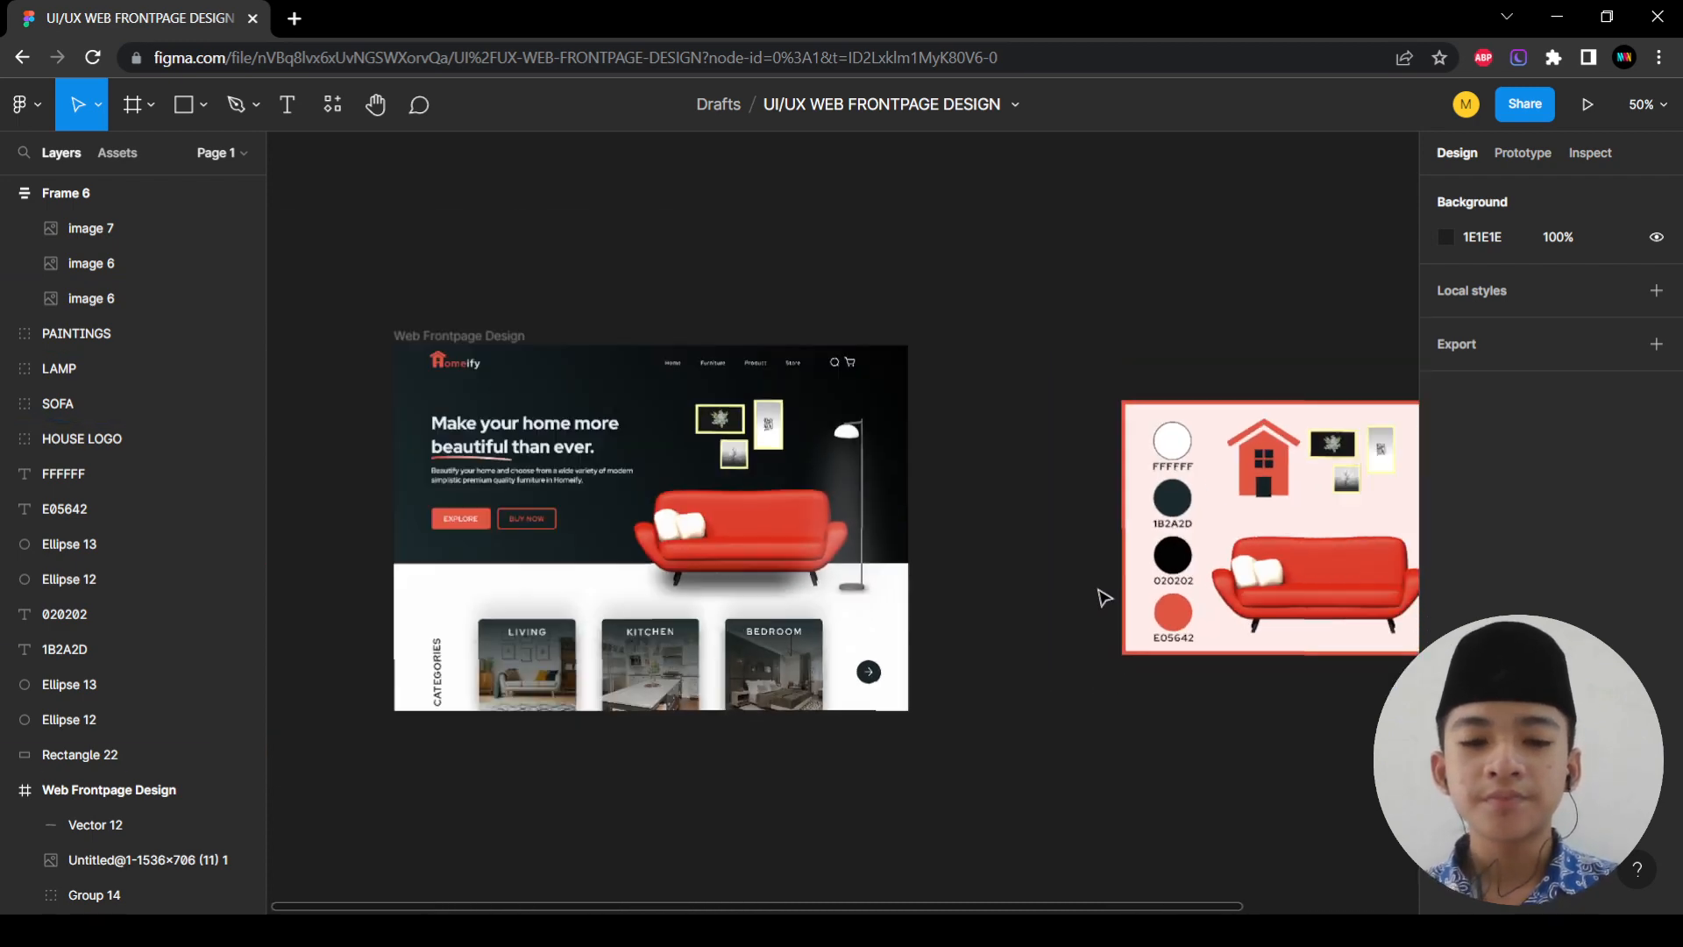
pyautogui.scroll(-2, 1100, 596)
pyautogui.scroll(1, 1093, 597)
pyautogui.hscroll(-2, 1096, 599)
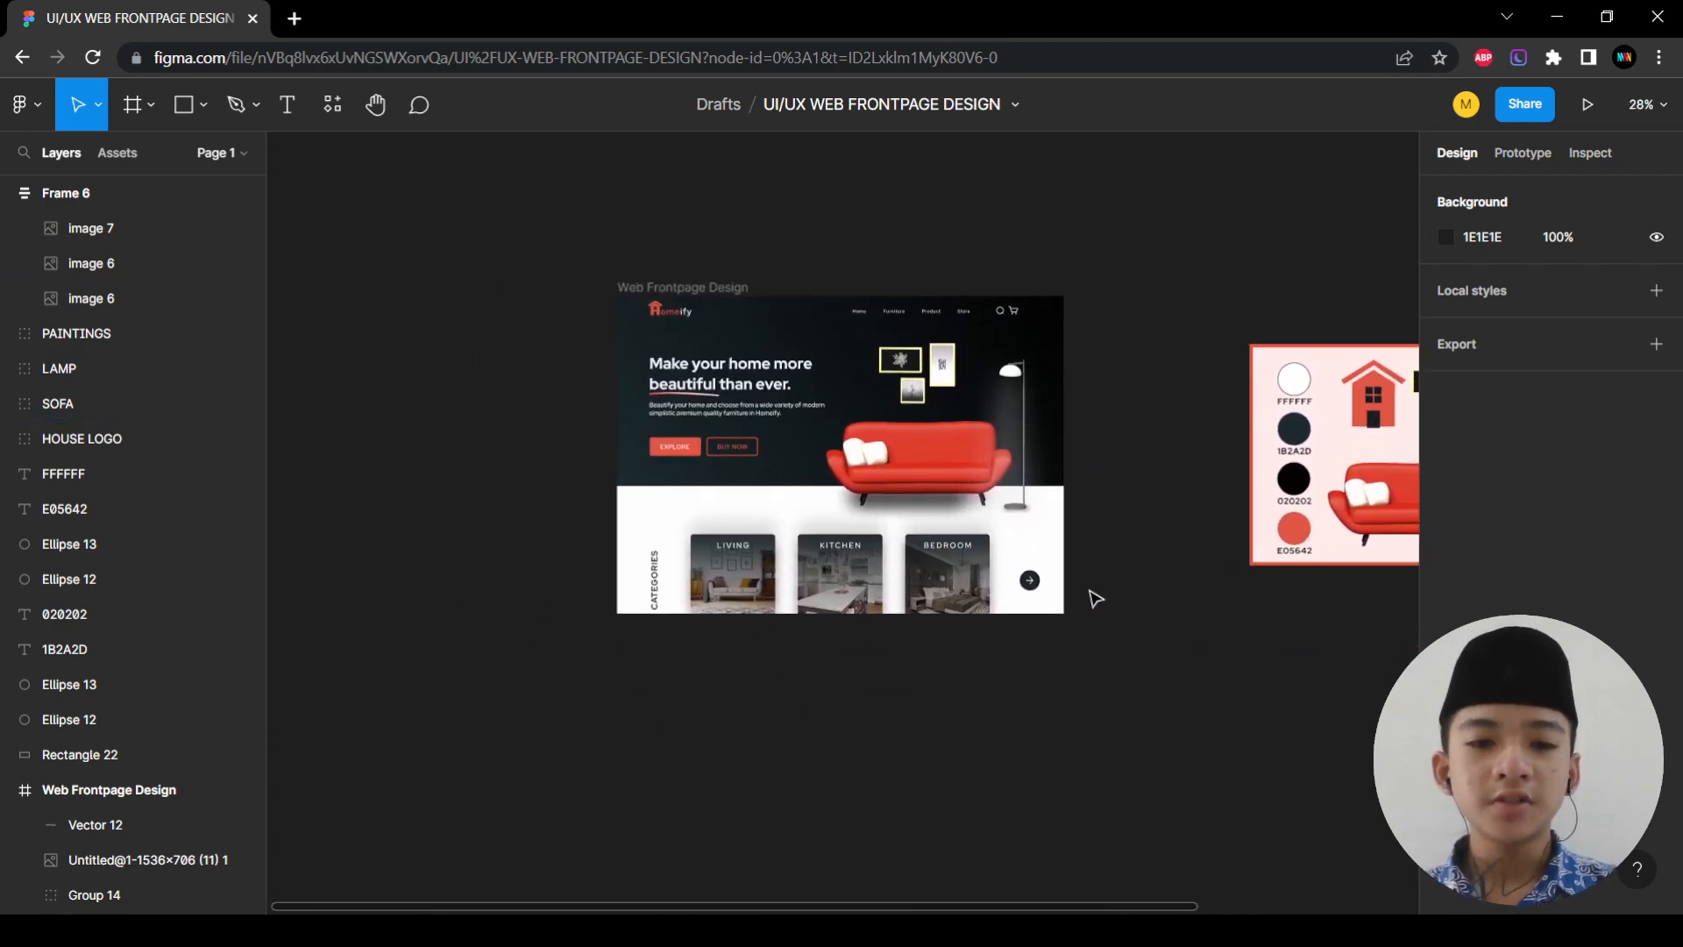
pyautogui.hscroll(2, 1094, 595)
pyautogui.scroll(-2, 1094, 595)
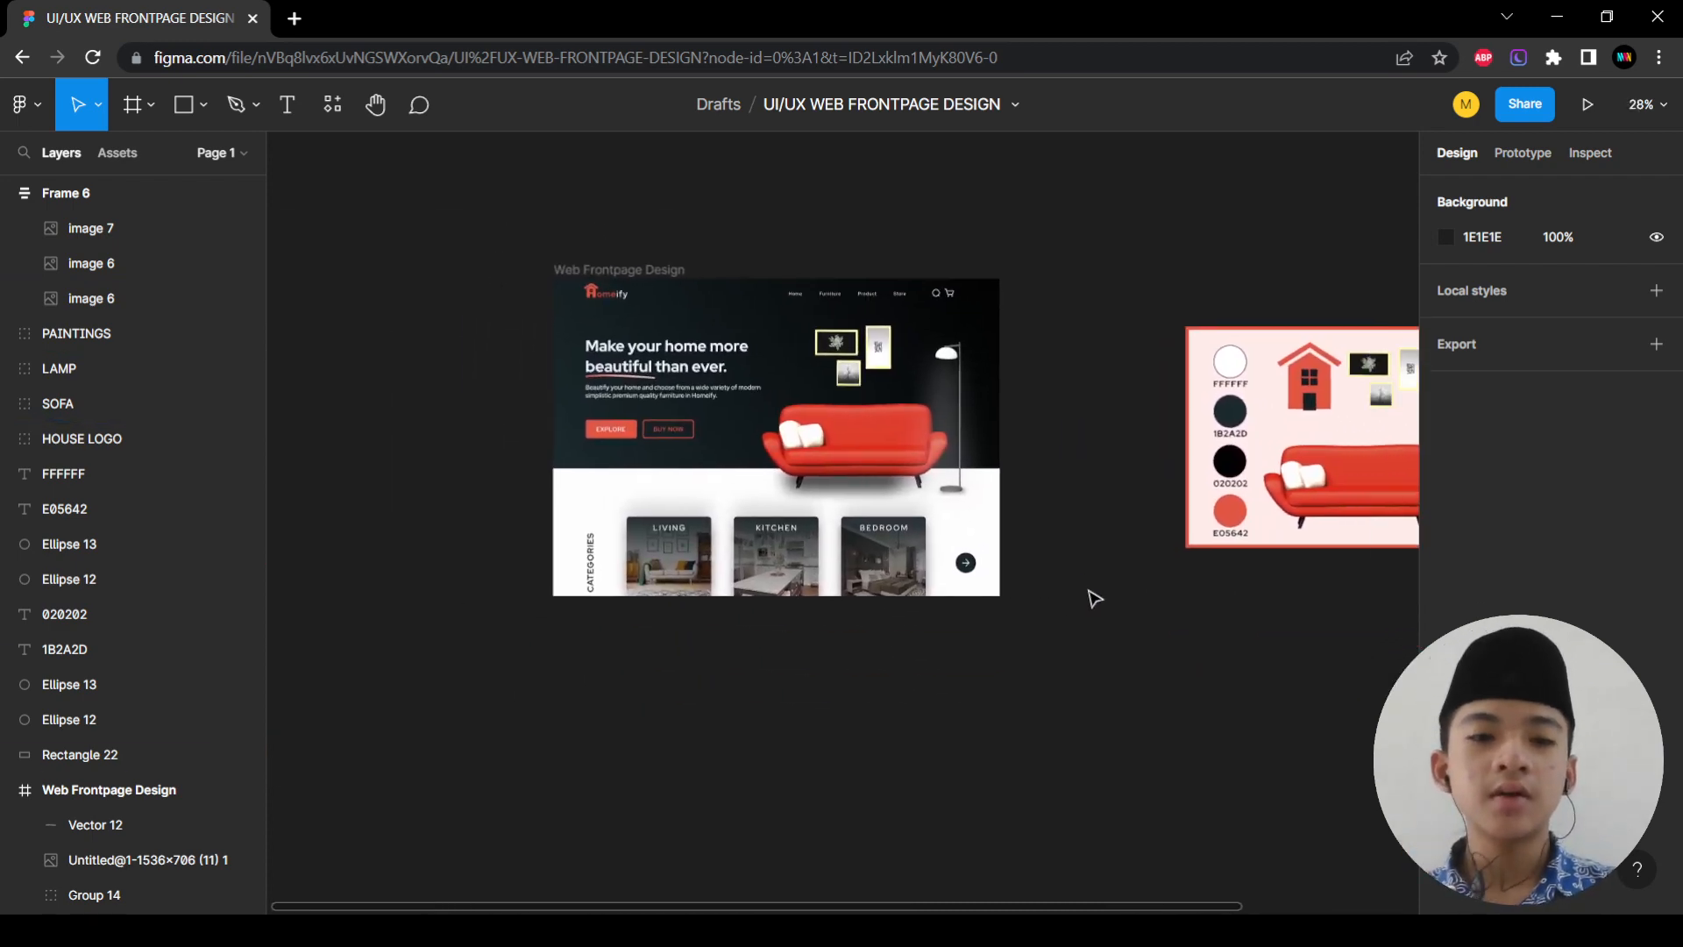
pyautogui.scroll(3, 1062, 579)
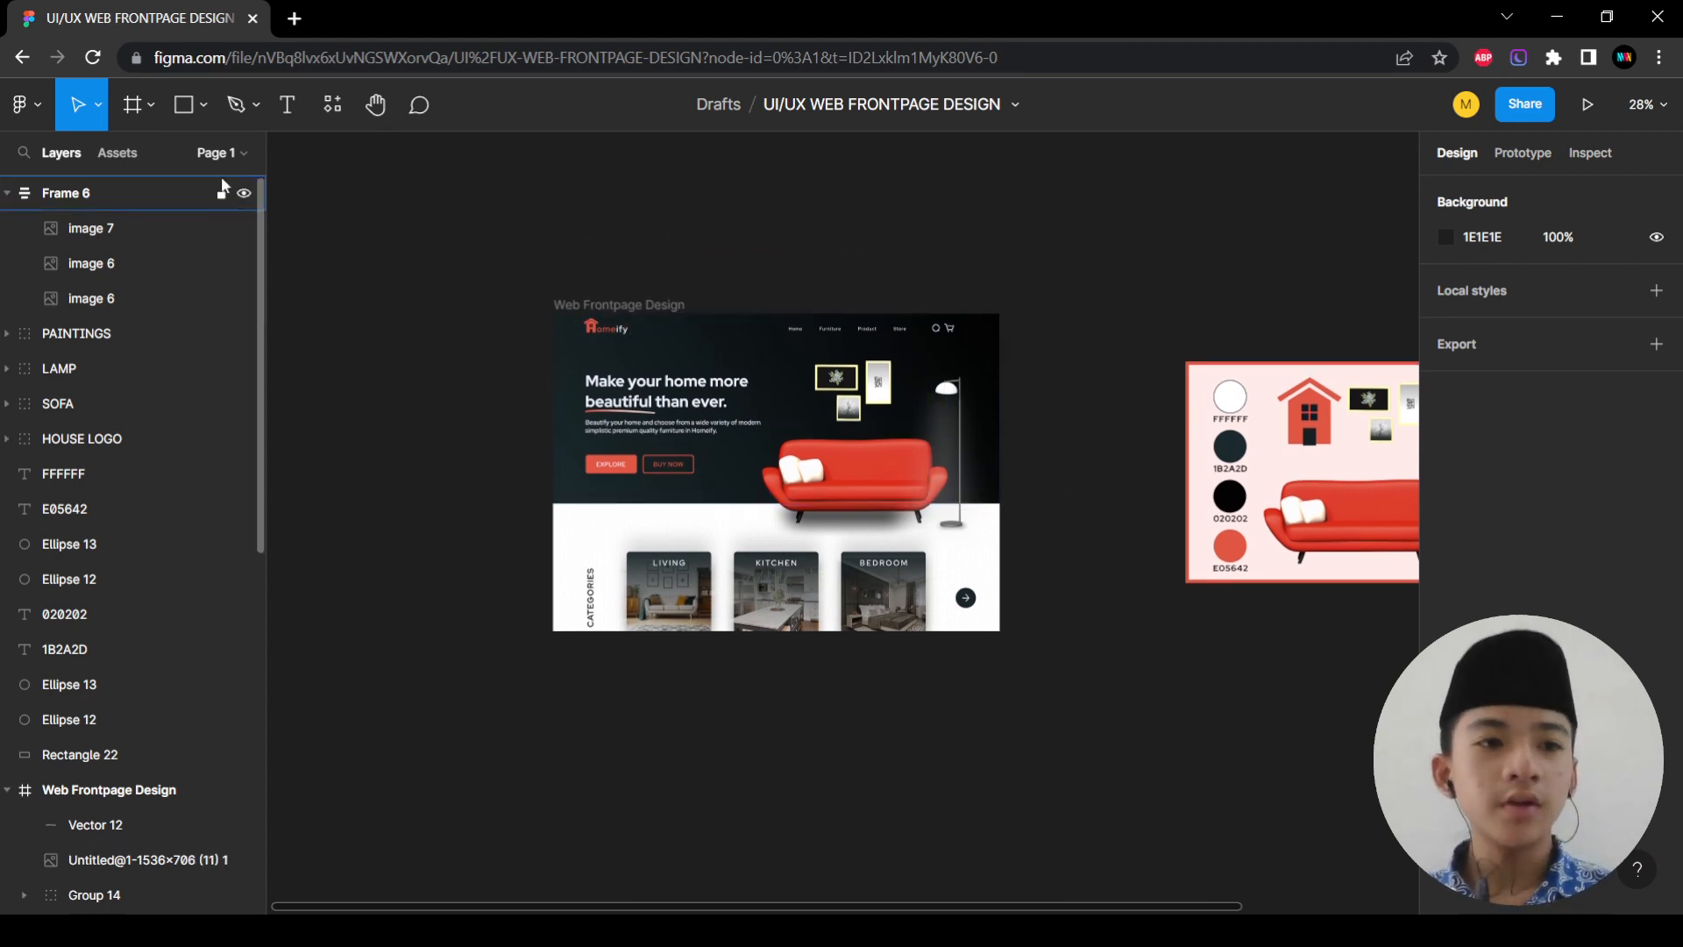
# Draw a new frame about 1440 × 870 directly below the Web Frontpage Design frame, matching its width
pyautogui.click(134, 114)
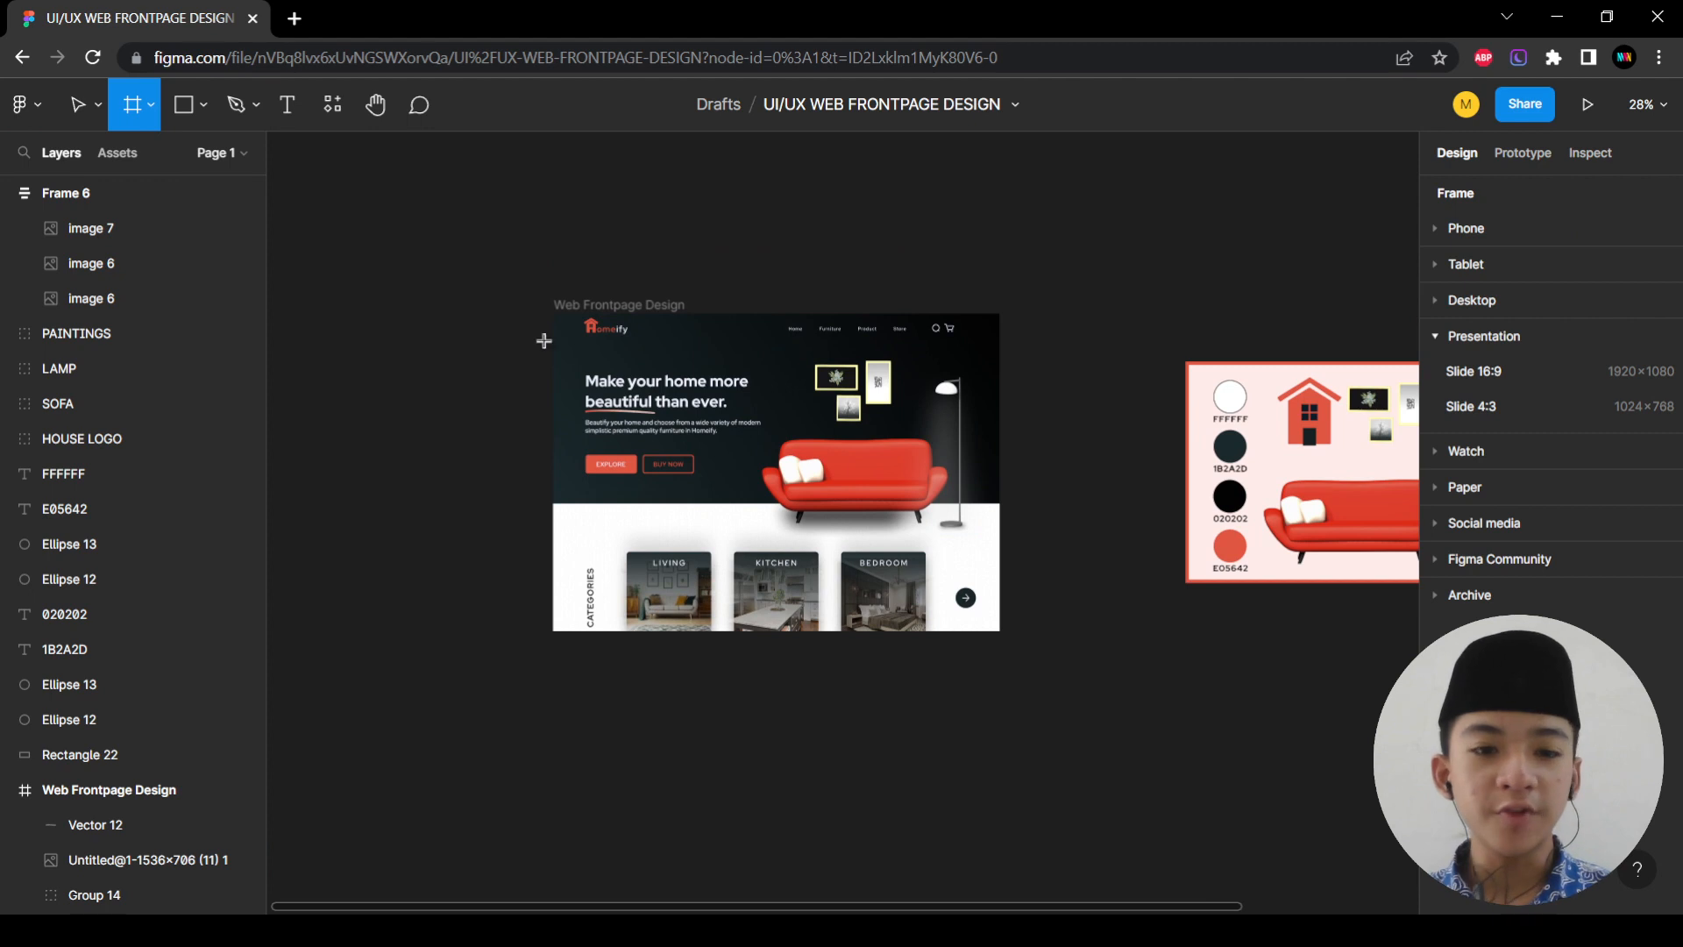
pyautogui.moveTo(569, 681); pyautogui.dragTo(1000, 837)
pyautogui.scroll(-2, 988, 804)
pyautogui.scroll(-2, 1002, 796)
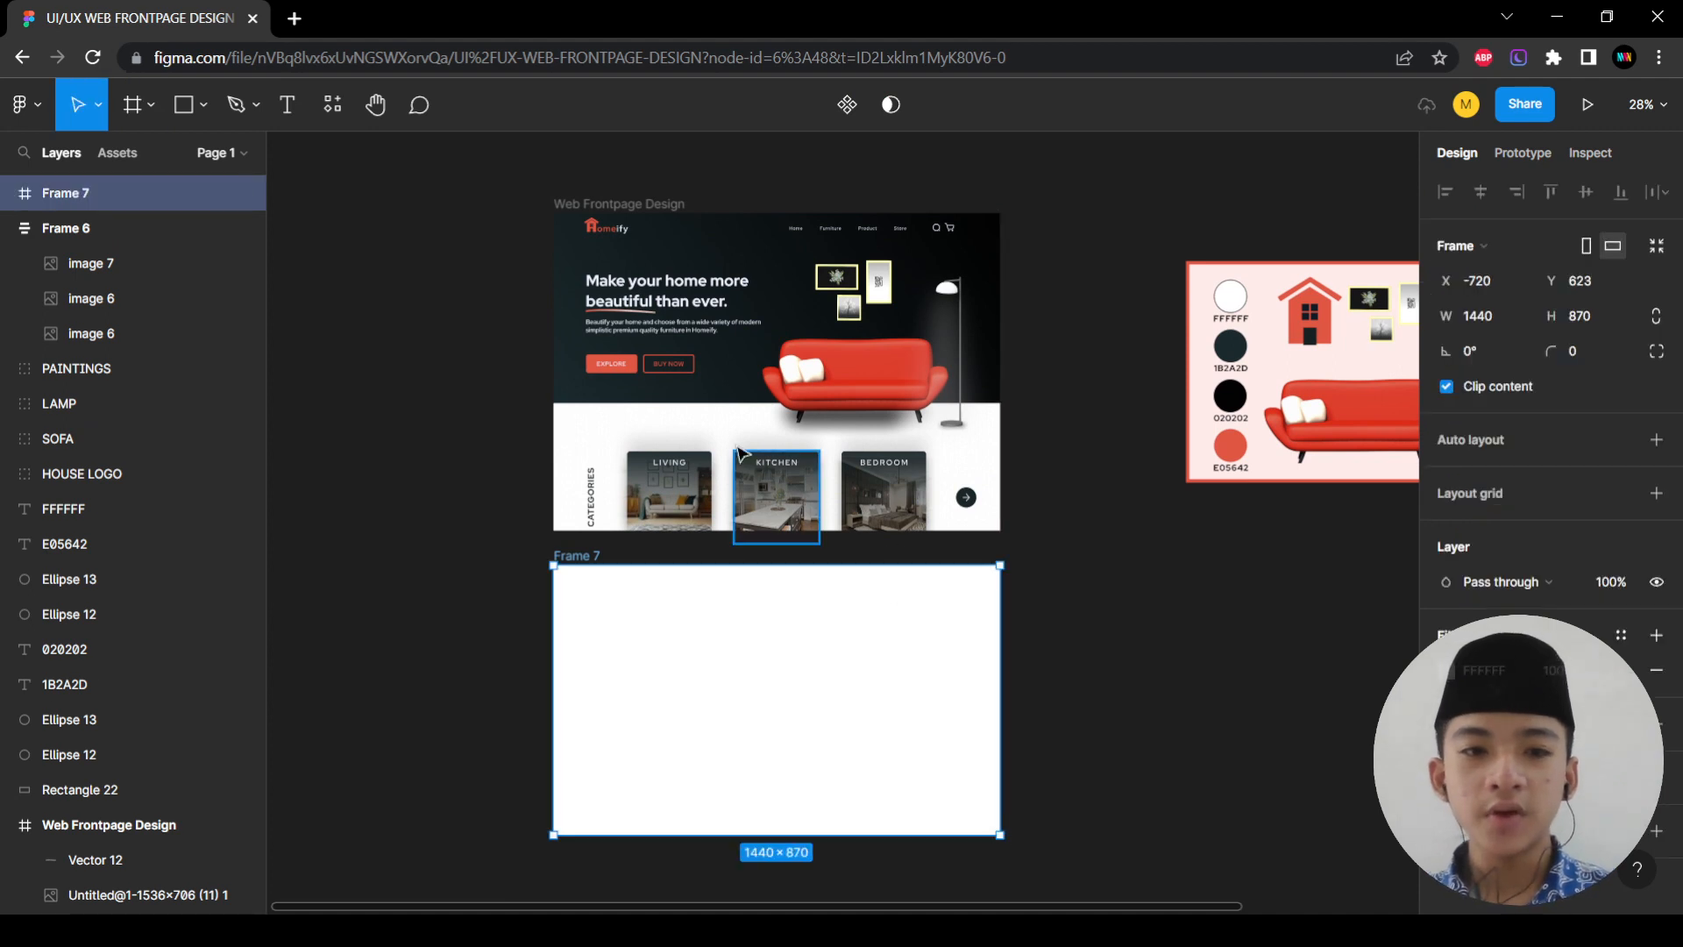
# Check the Web Frontpage Design frame's dimensions and set the new frame's height to 1024
pyautogui.click(662, 205)
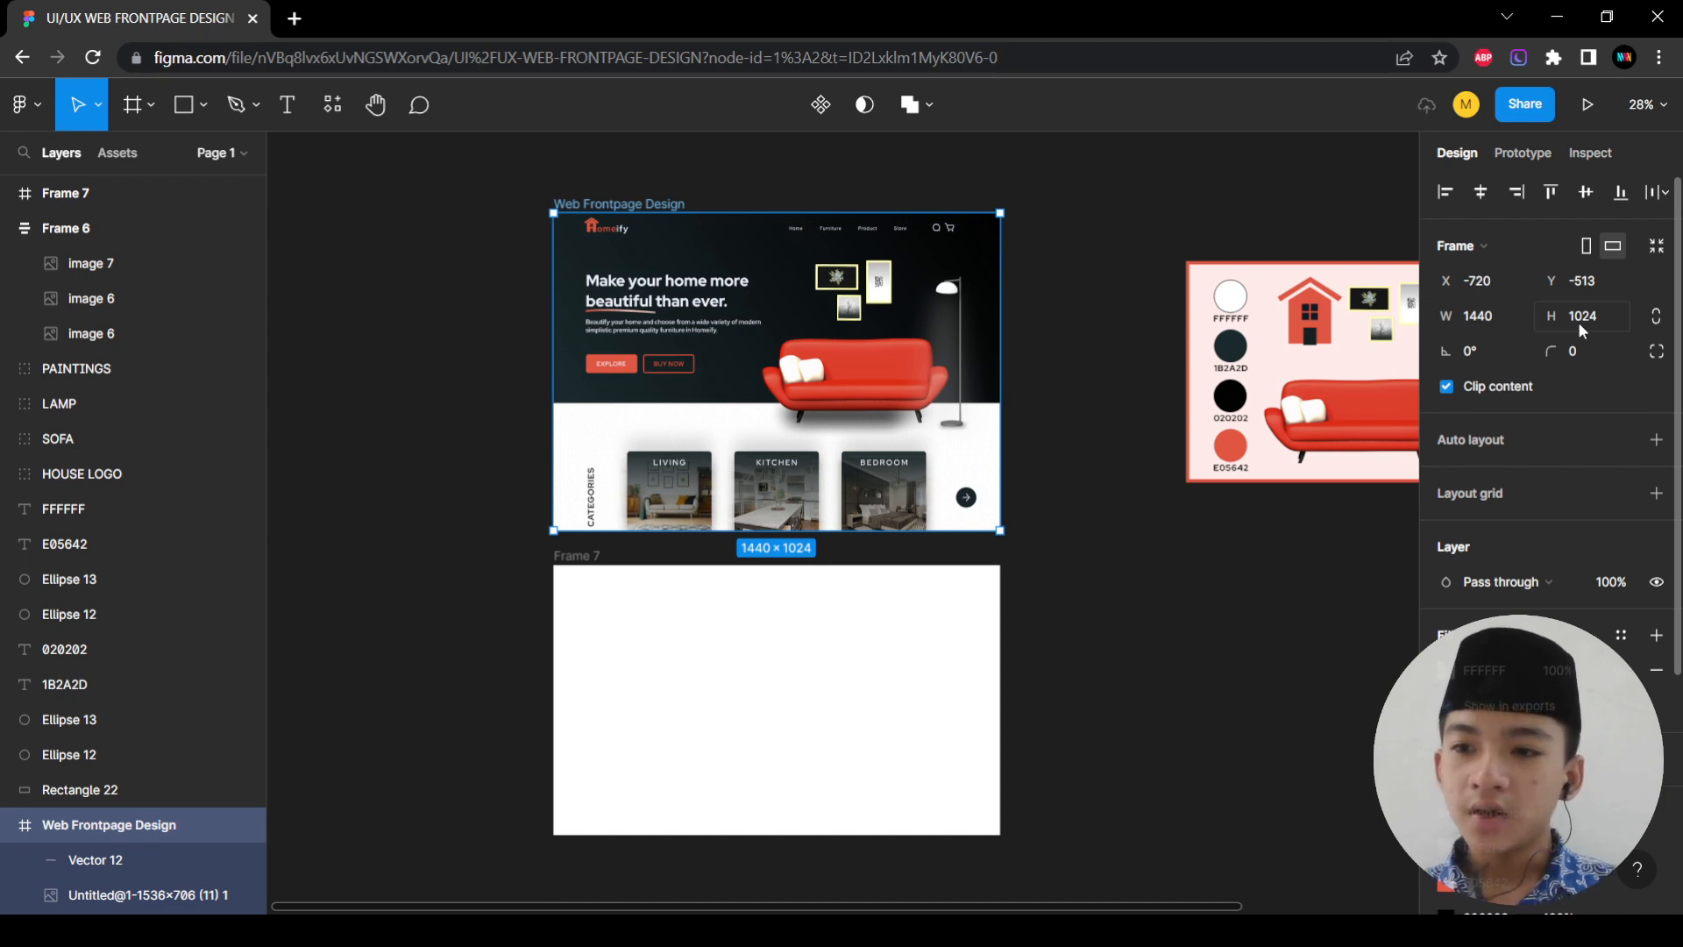
pyautogui.click(891, 650)
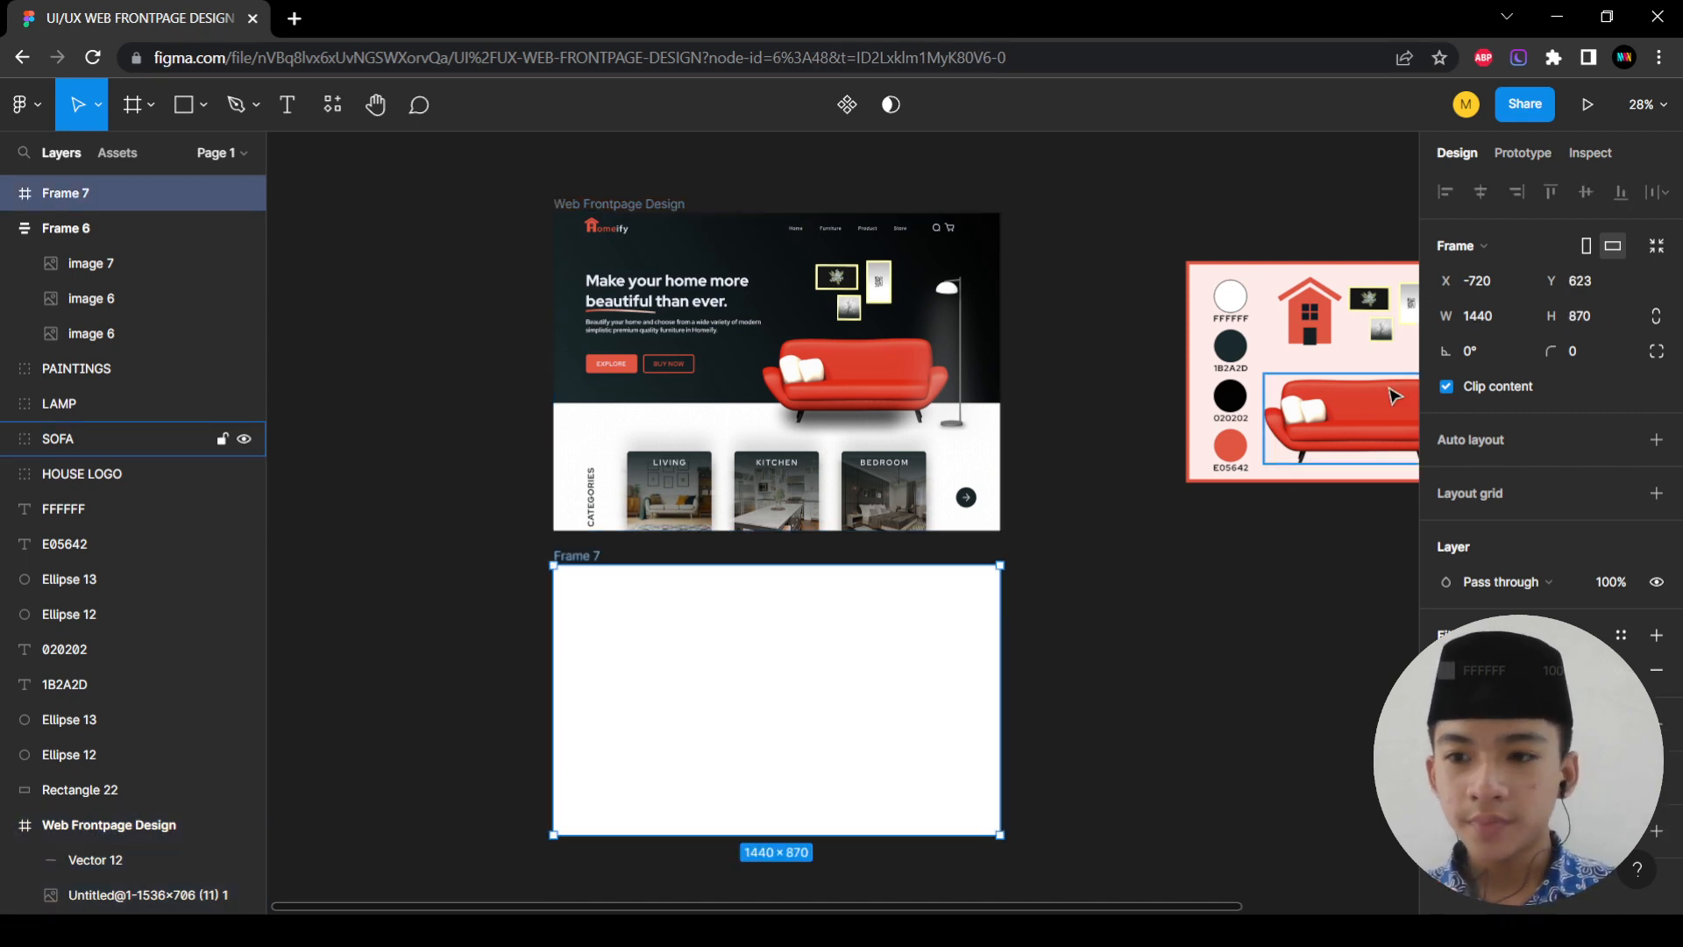
pyautogui.click(1592, 319)
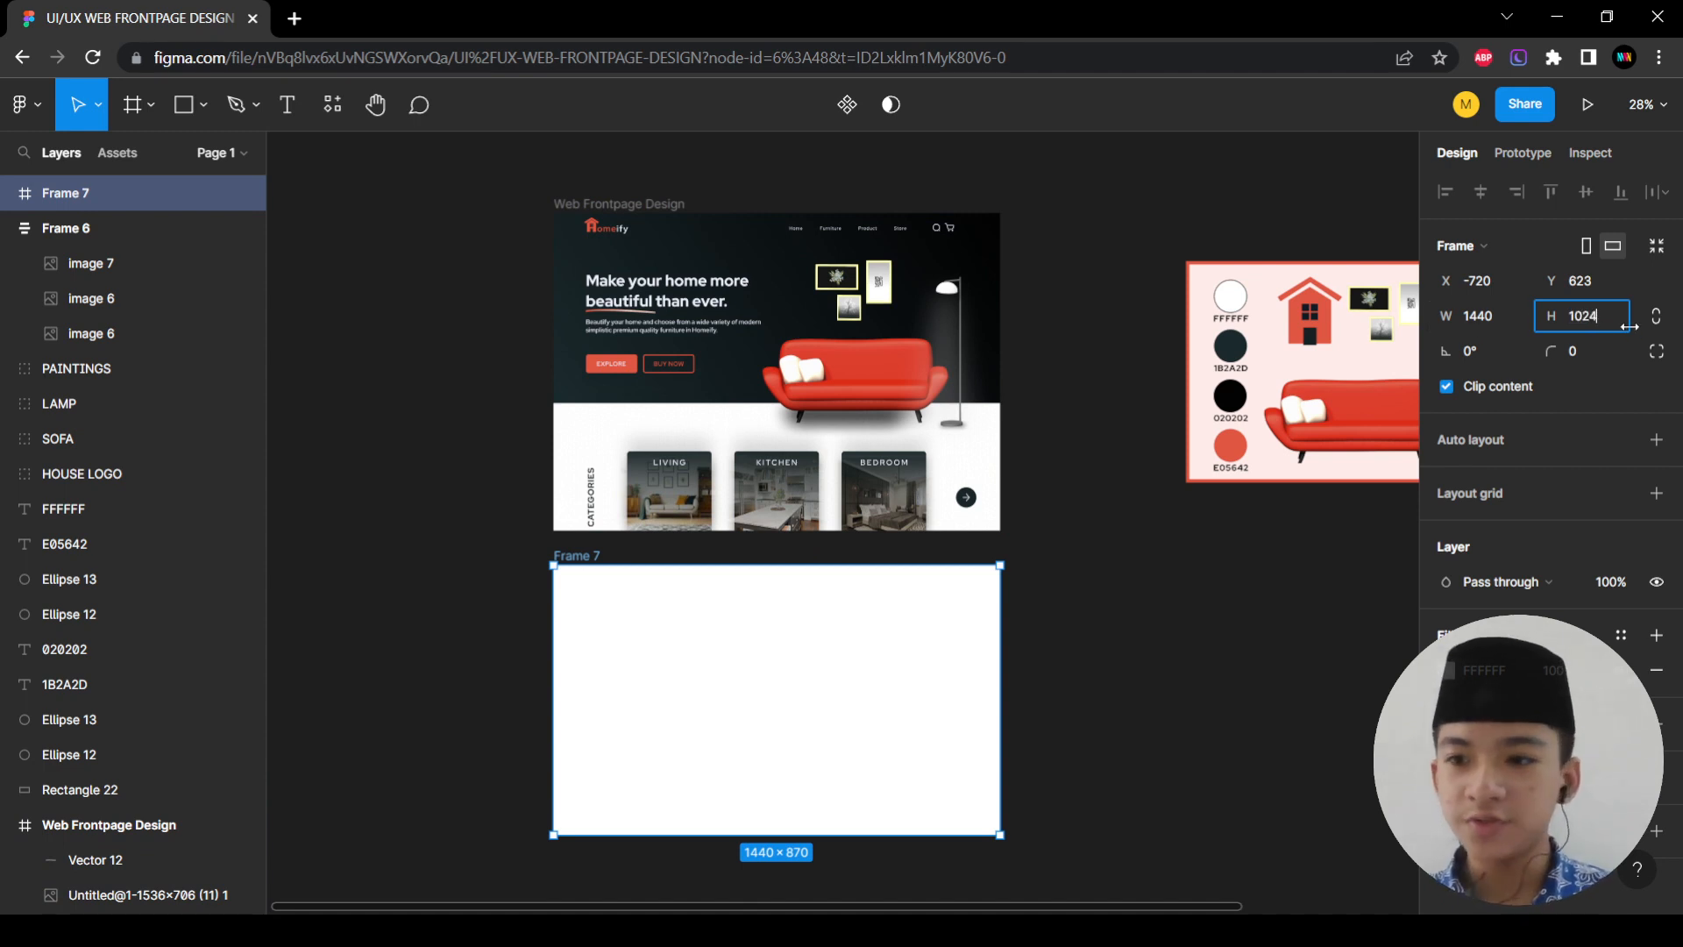
pyautogui.press('Return')
pyautogui.click(1206, 710)
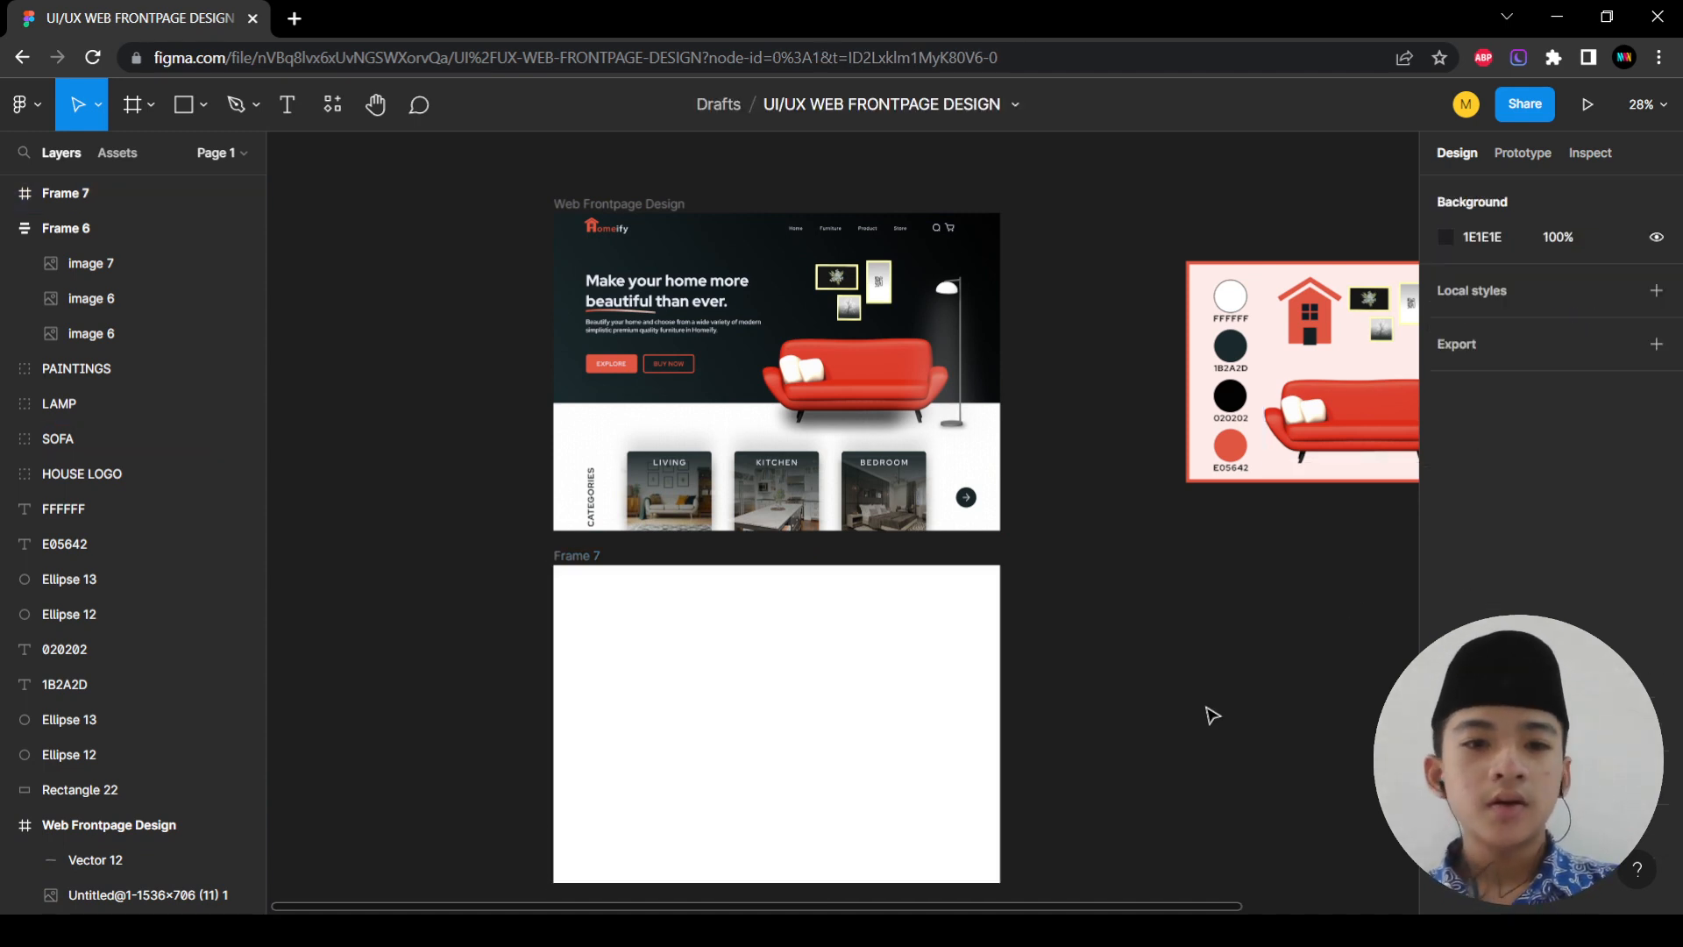
# Draw a full-width rectangle about 1440 × 633 from the upper-left corner of the new frame
pyautogui.scroll(-2, 1206, 710)
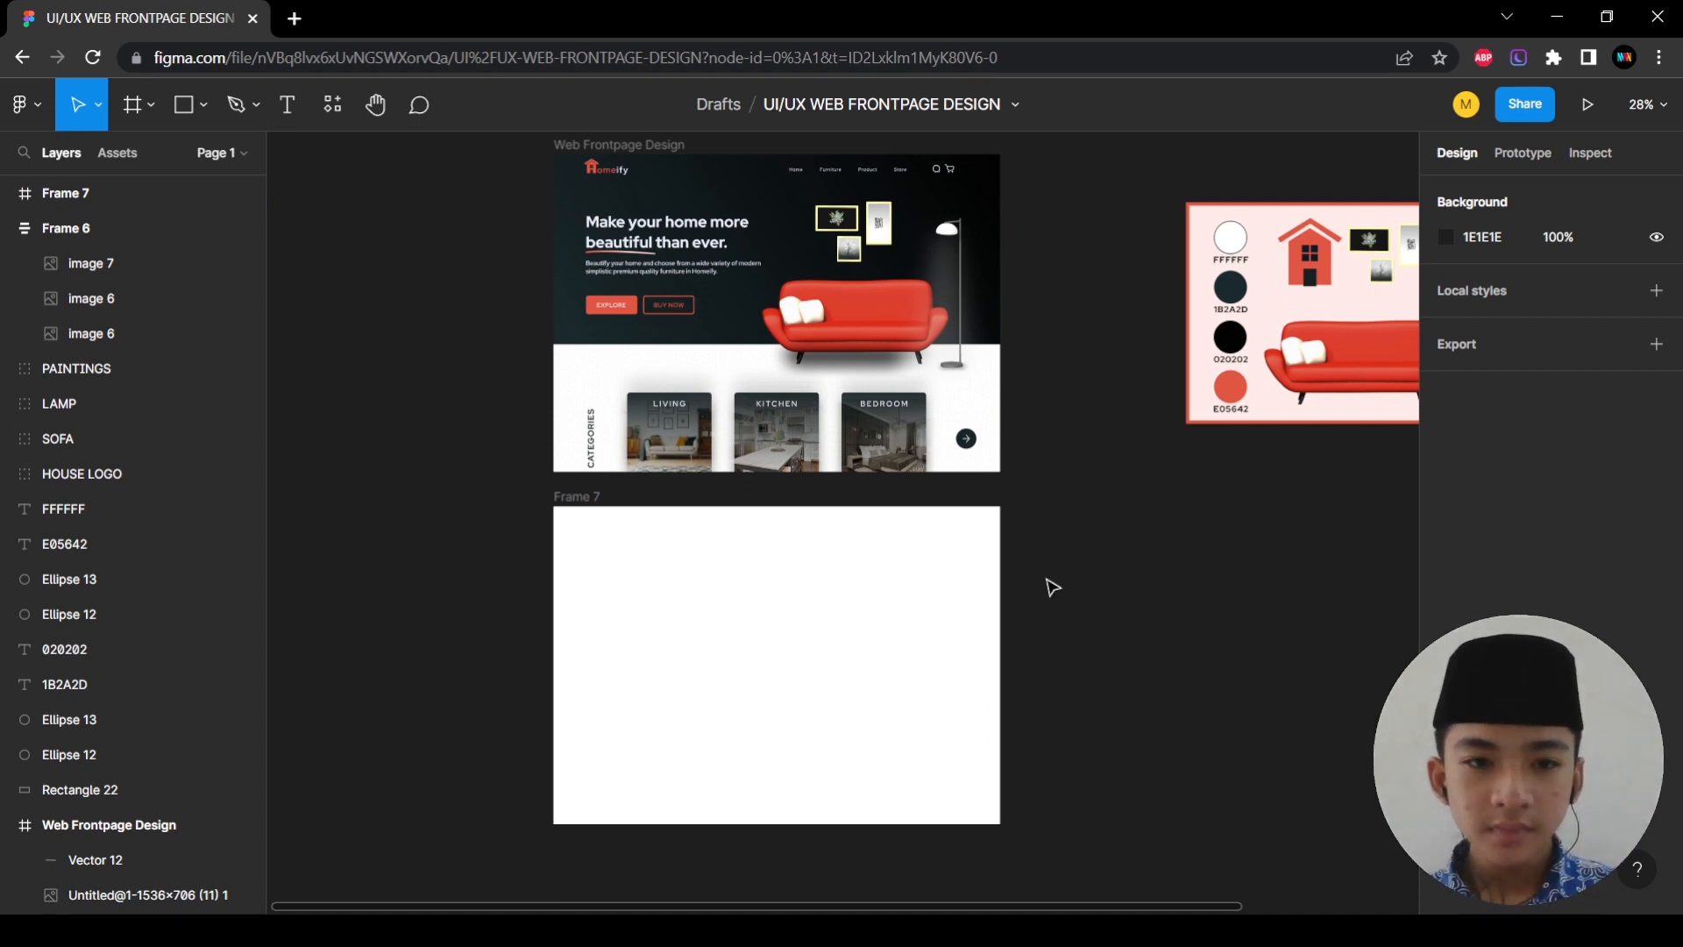
pyautogui.scroll(2, 1096, 605)
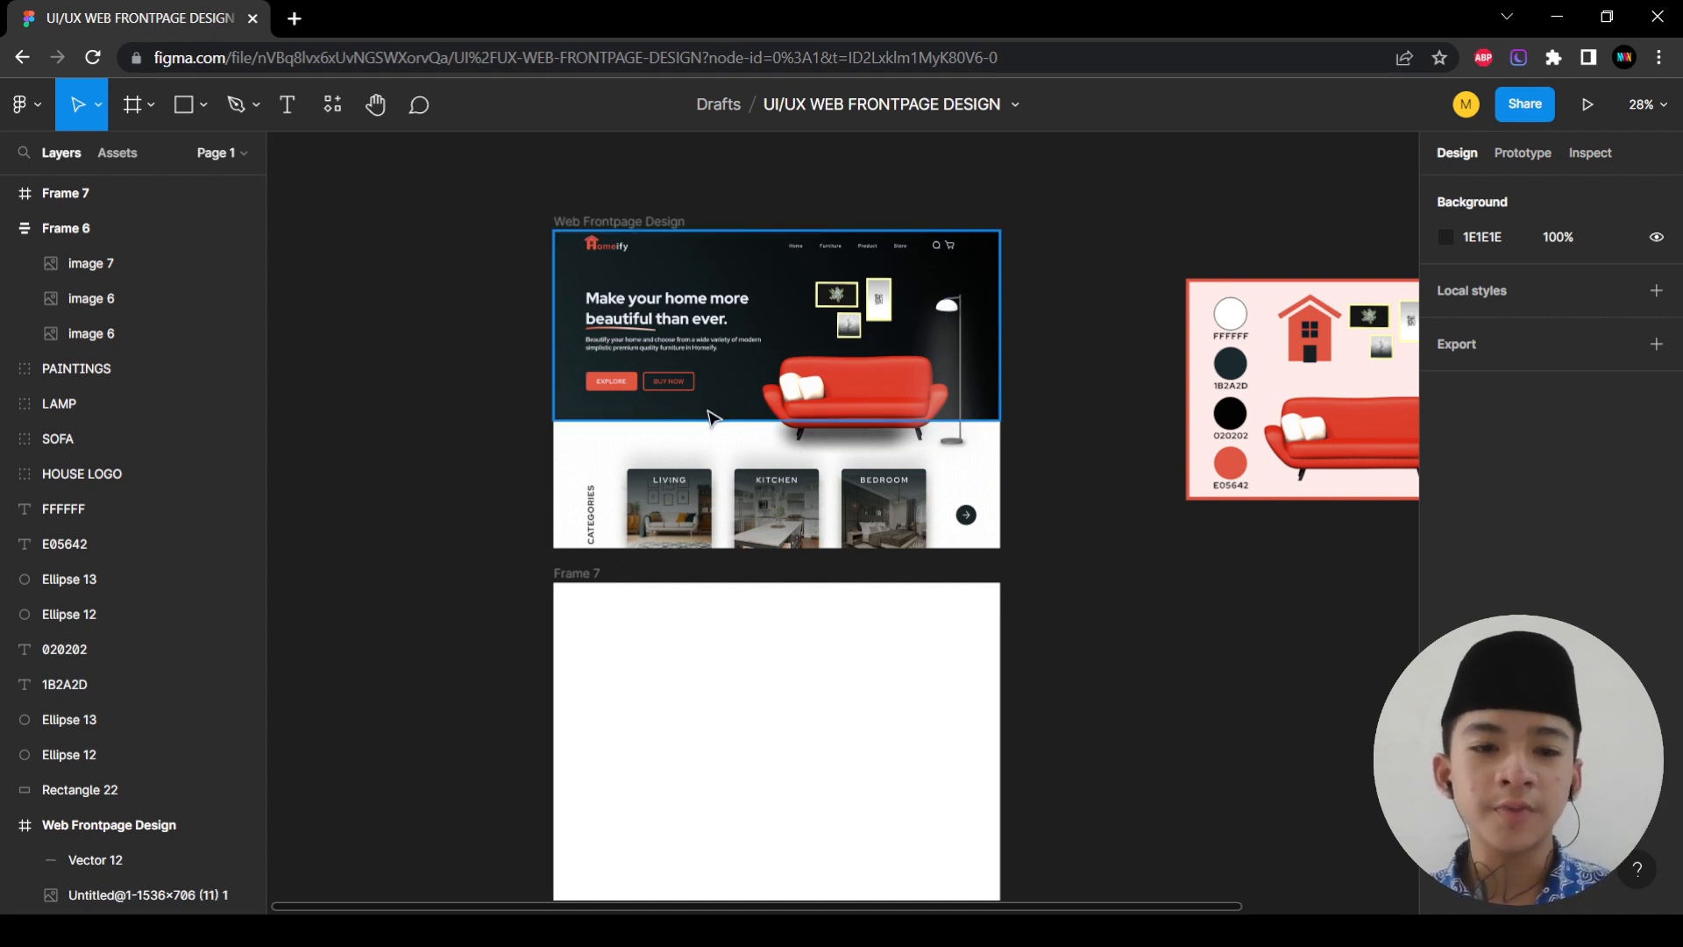
pyautogui.scroll(-1, 717, 415)
pyautogui.click(183, 105)
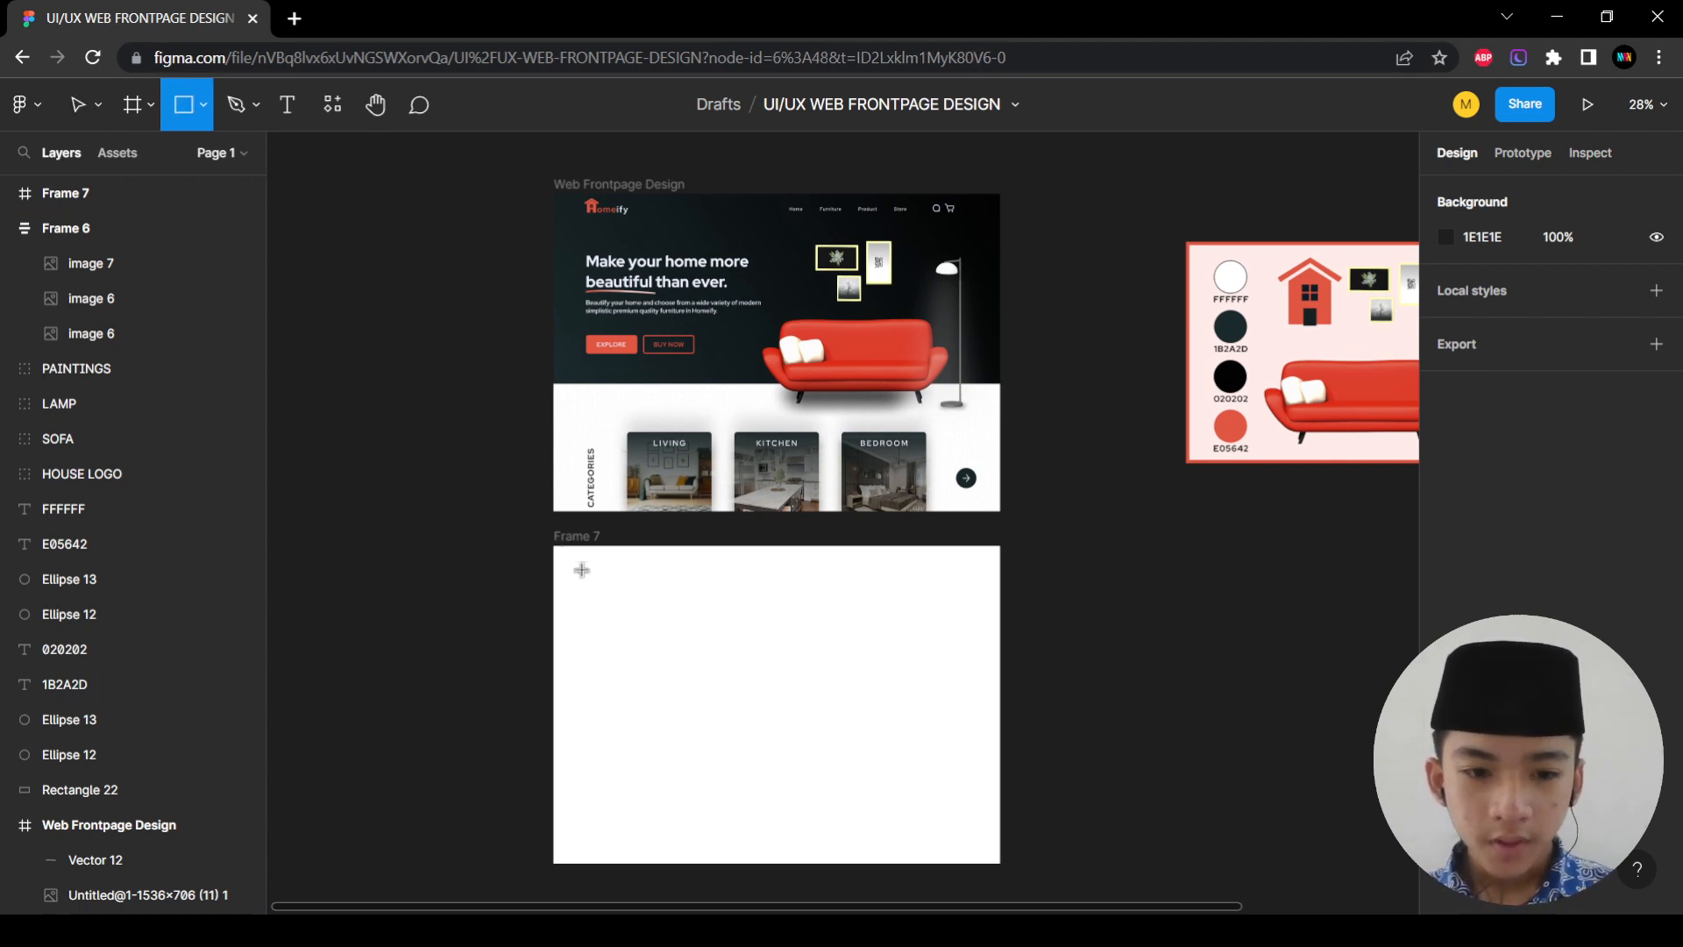
pyautogui.moveTo(553, 545); pyautogui.dragTo(1000, 741)
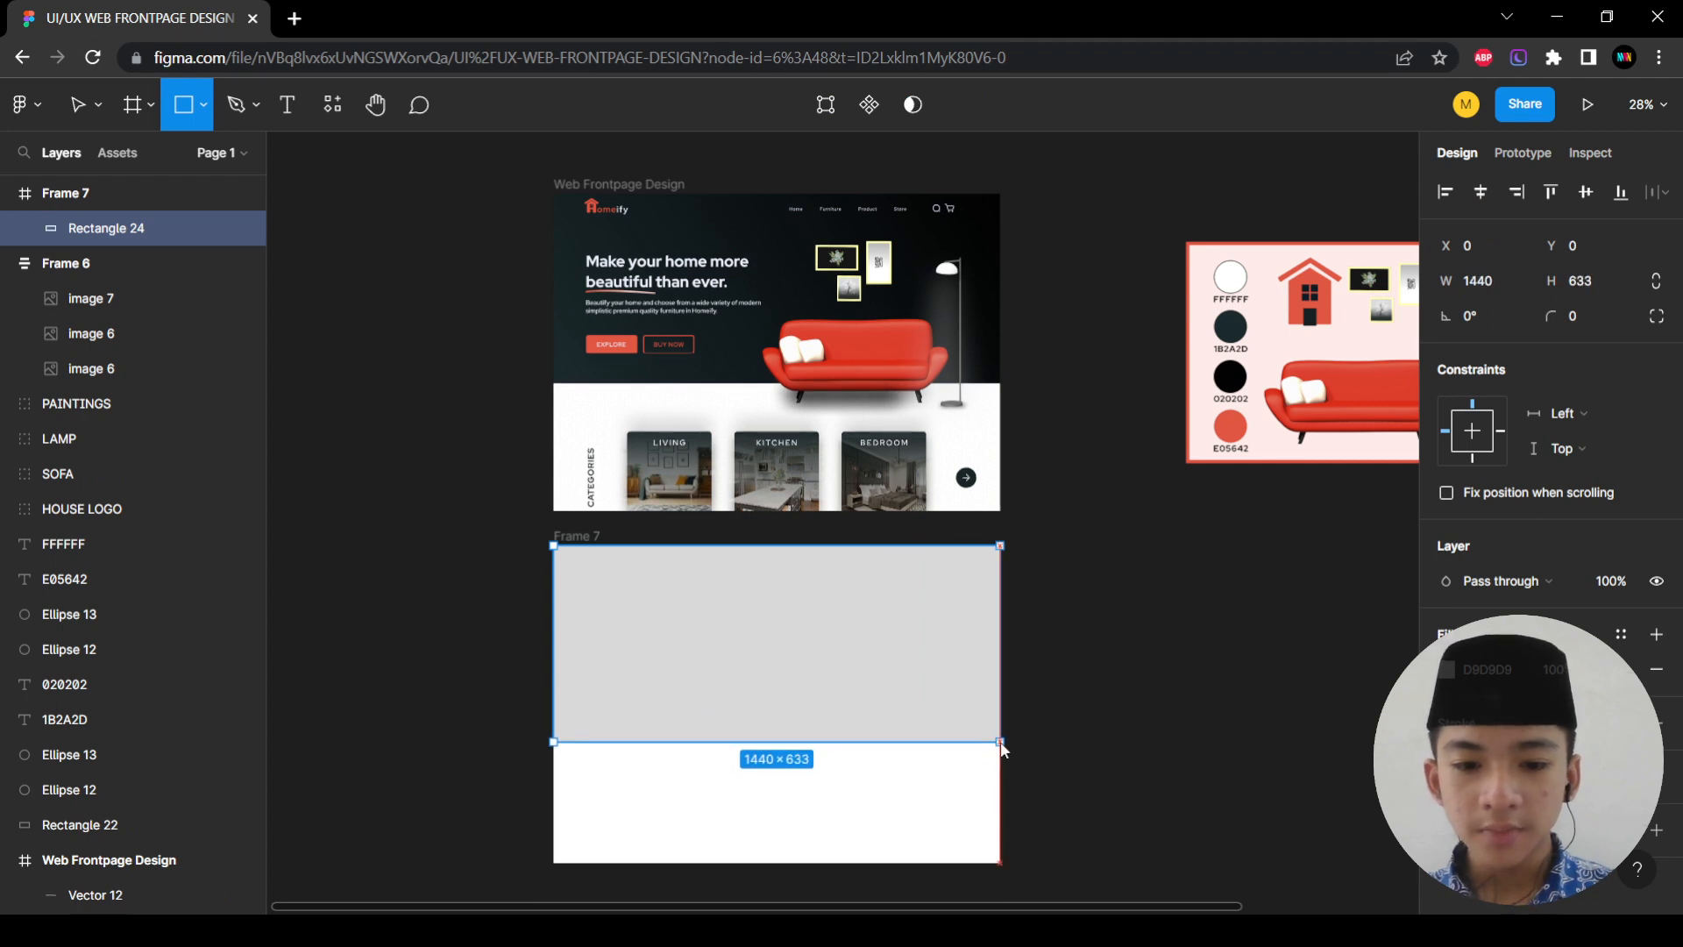
# Set the new rectangle's height to 613 and compare its size with the dark header rectangle in the finished design
pyautogui.click(993, 352)
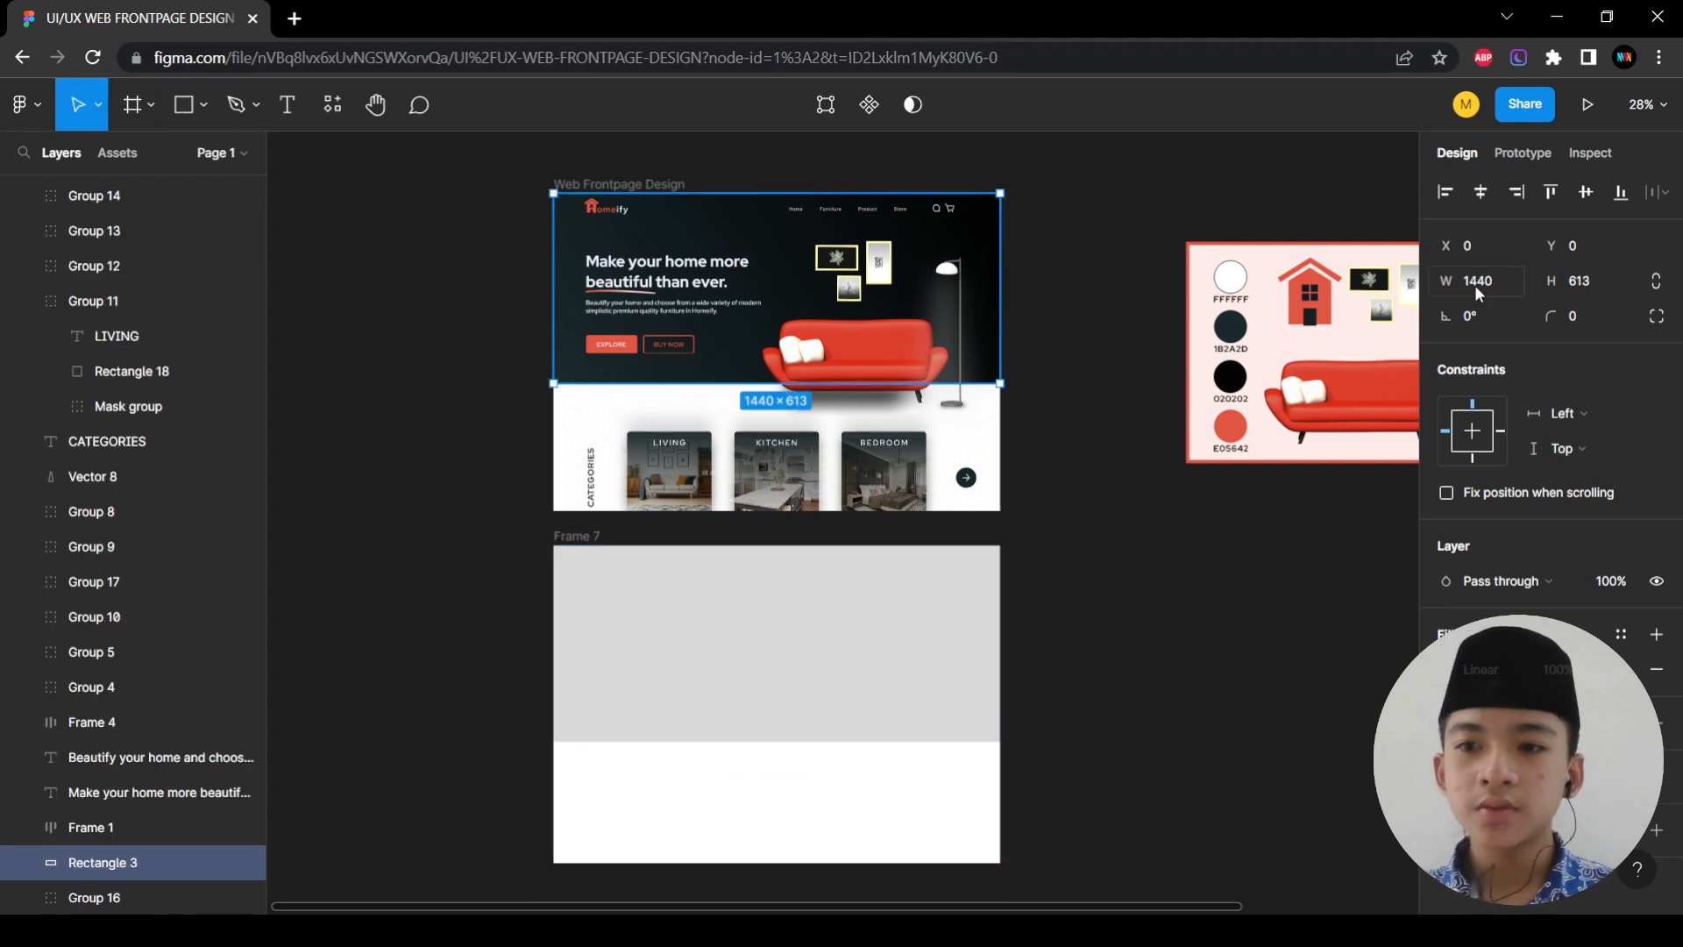
pyautogui.click(959, 627)
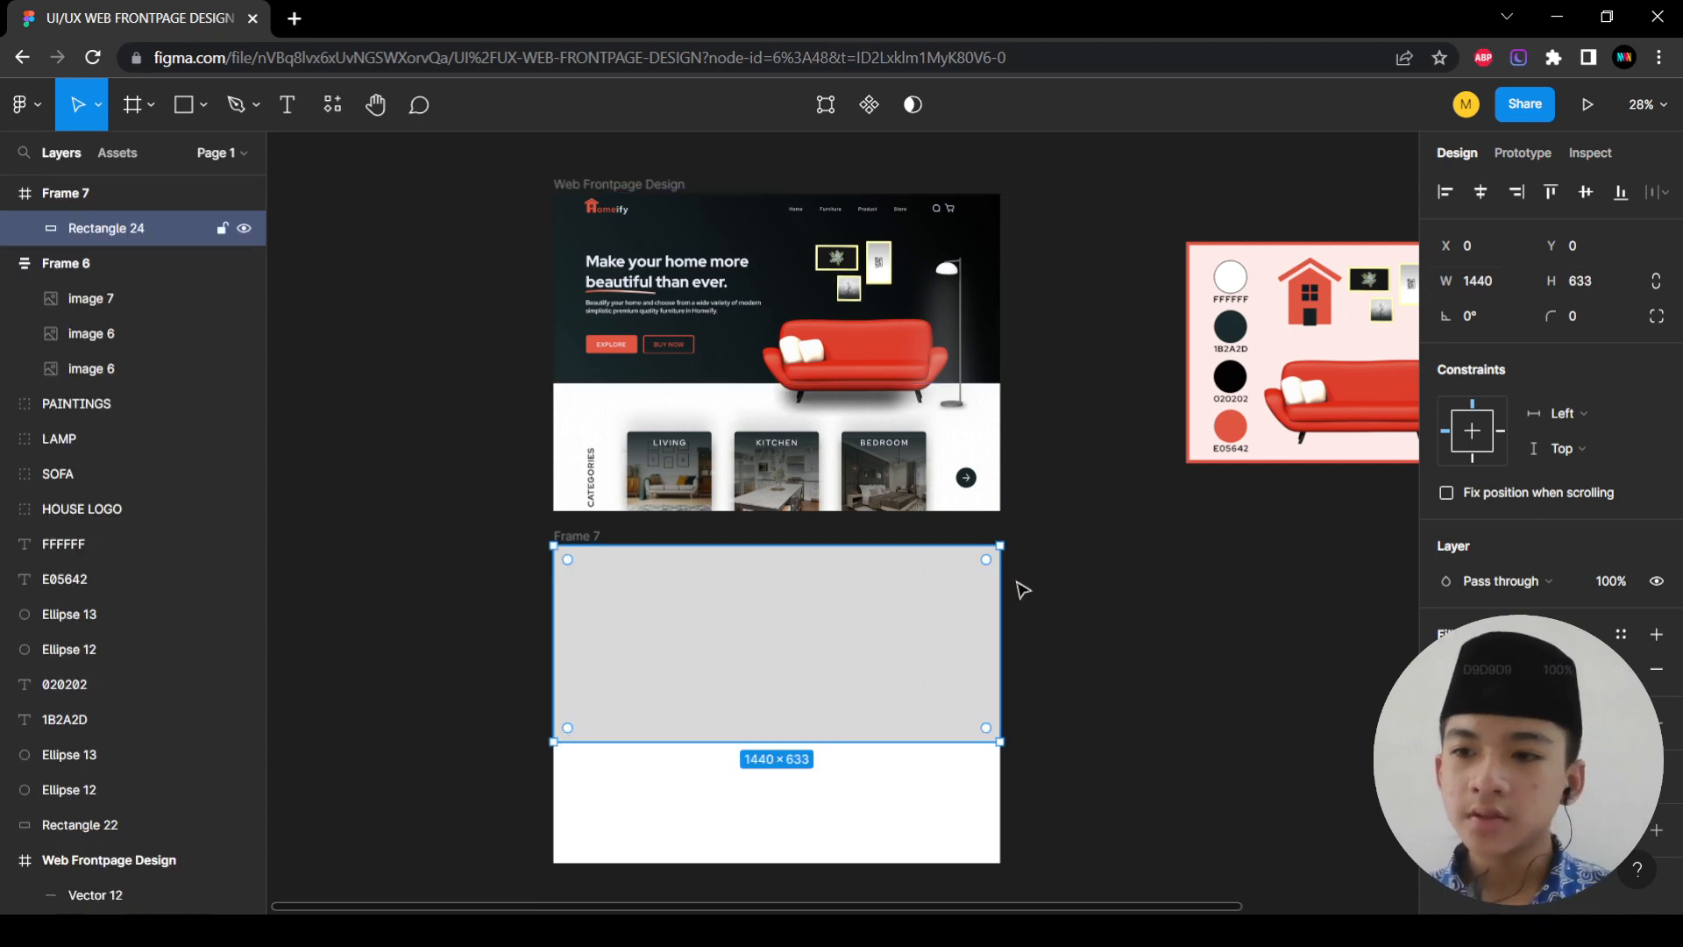
pyautogui.click(1592, 291)
pyautogui.write('613')
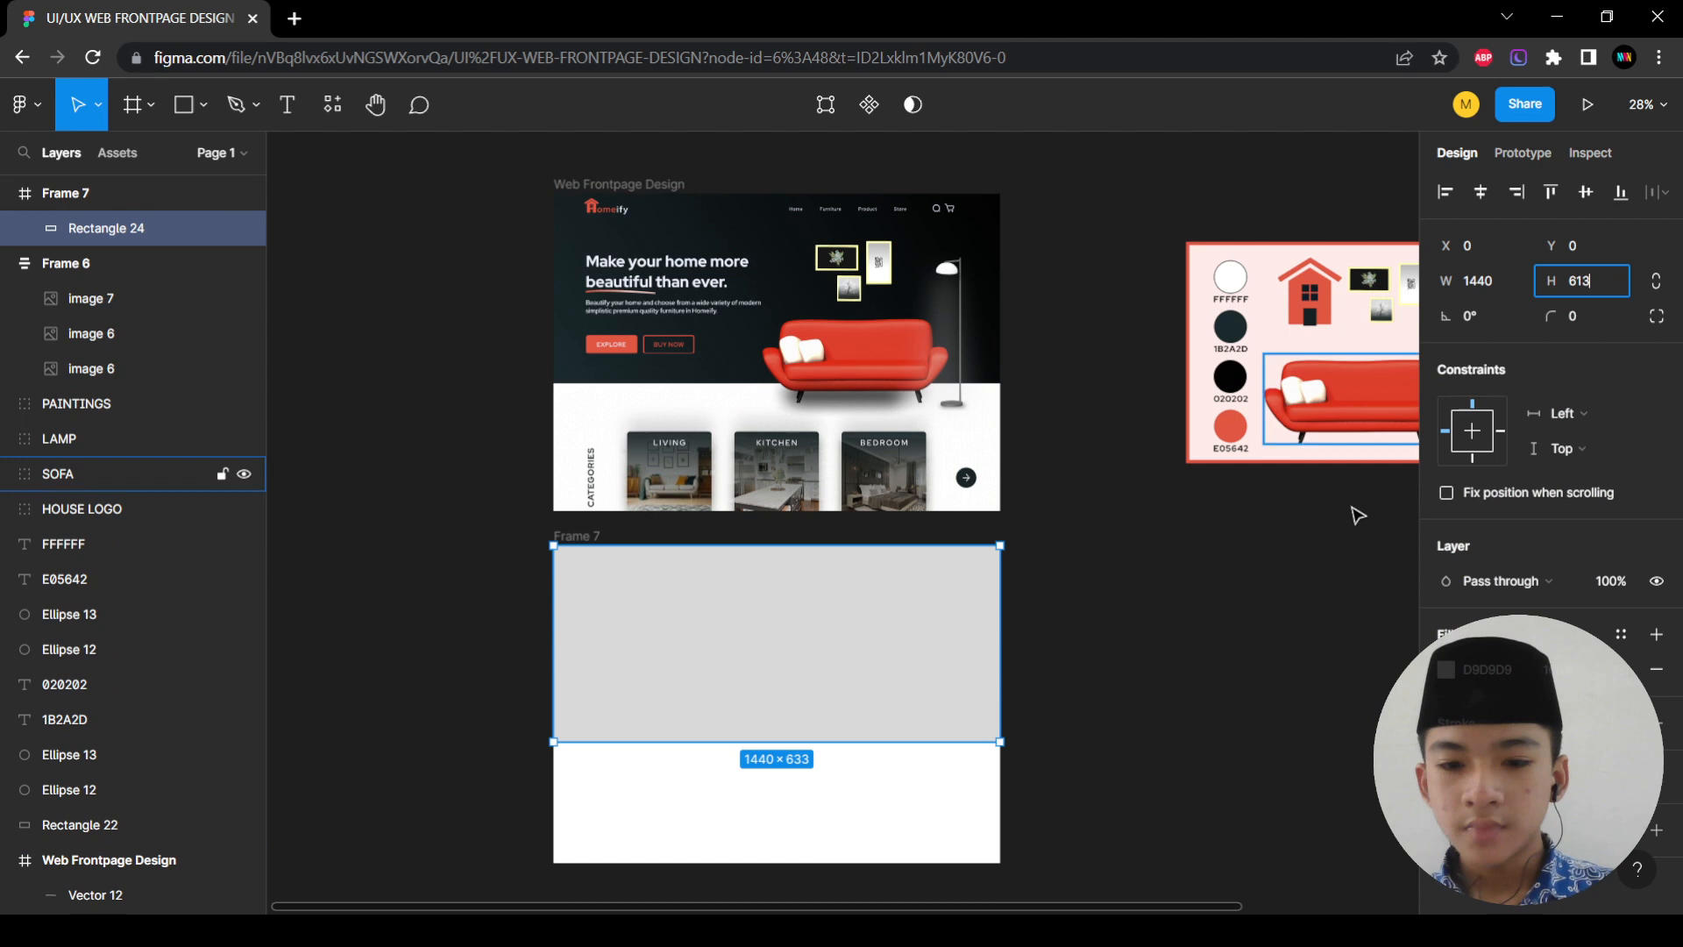
pyautogui.click(1147, 687)
pyautogui.click(983, 697)
pyautogui.click(988, 368)
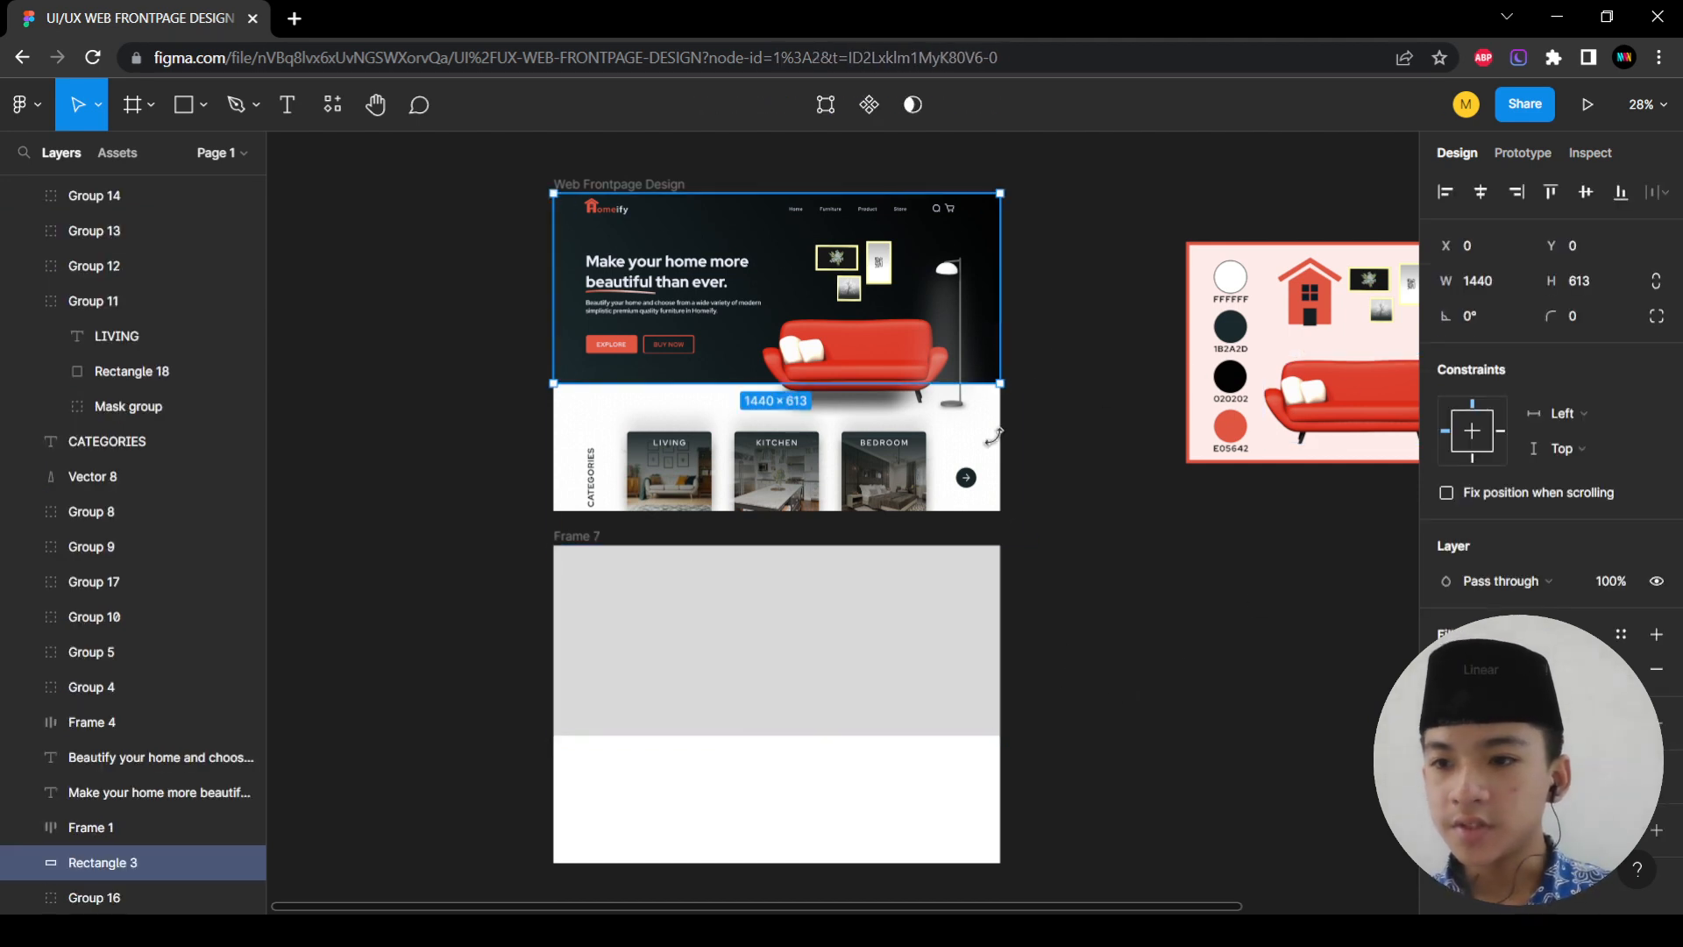
pyautogui.click(953, 605)
pyautogui.click(1085, 587)
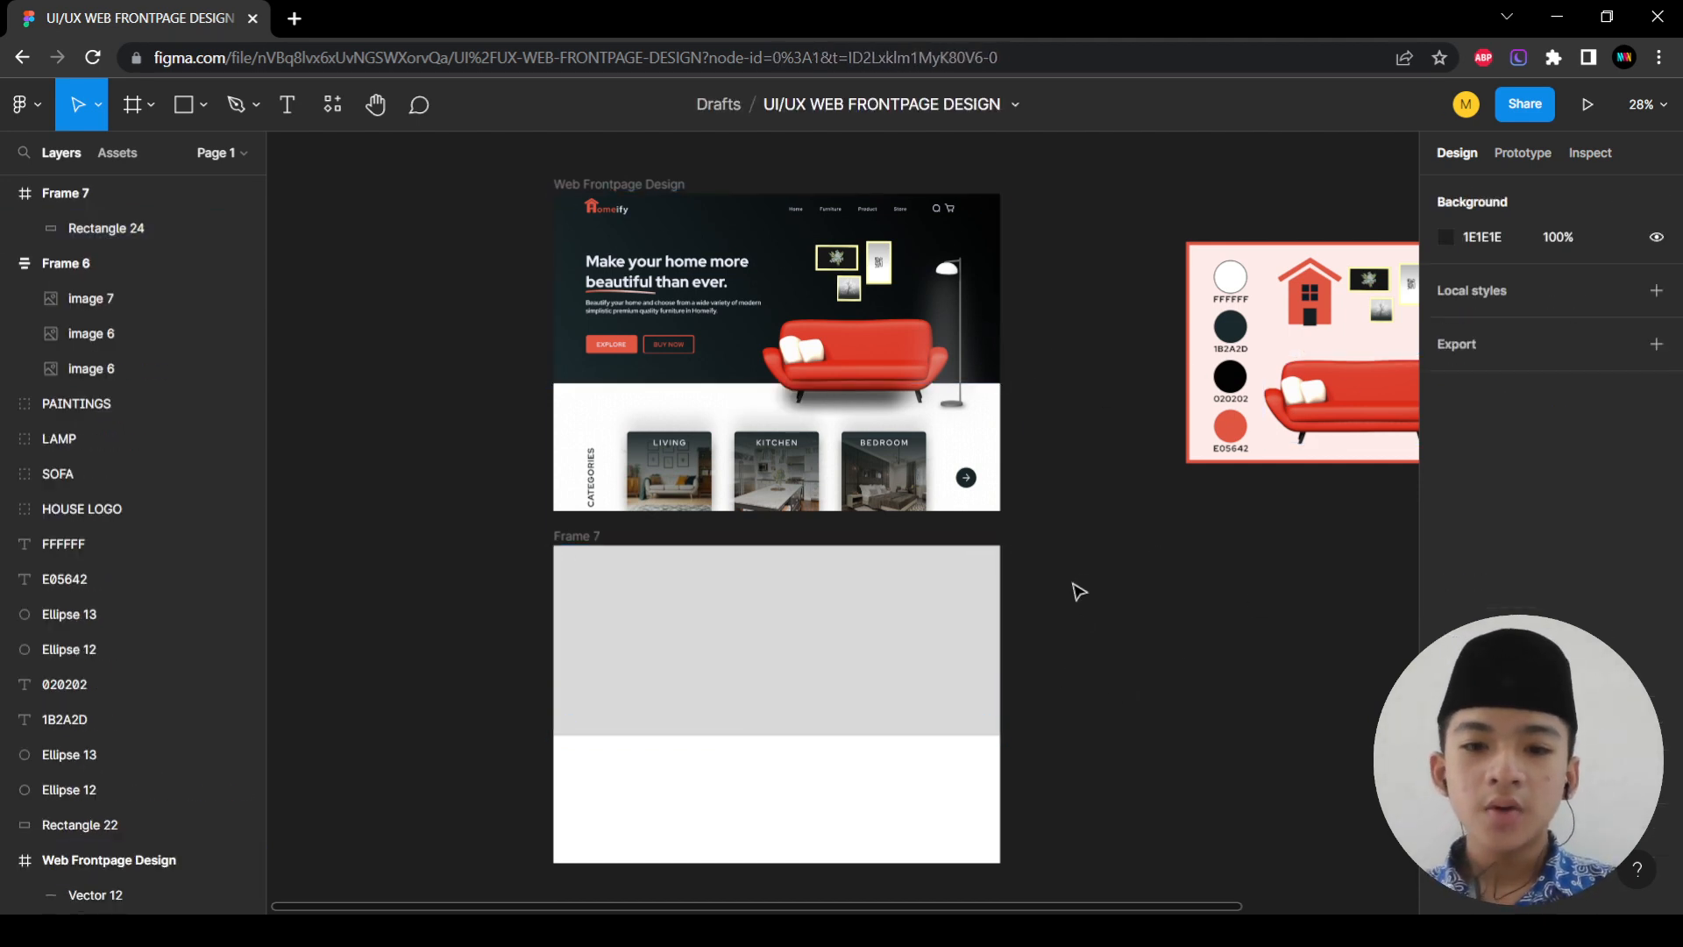
# Give the grey rectangle a linear gradient fill running diagonally from its upper-right corner to just below its lower-left corner
pyautogui.click(936, 666)
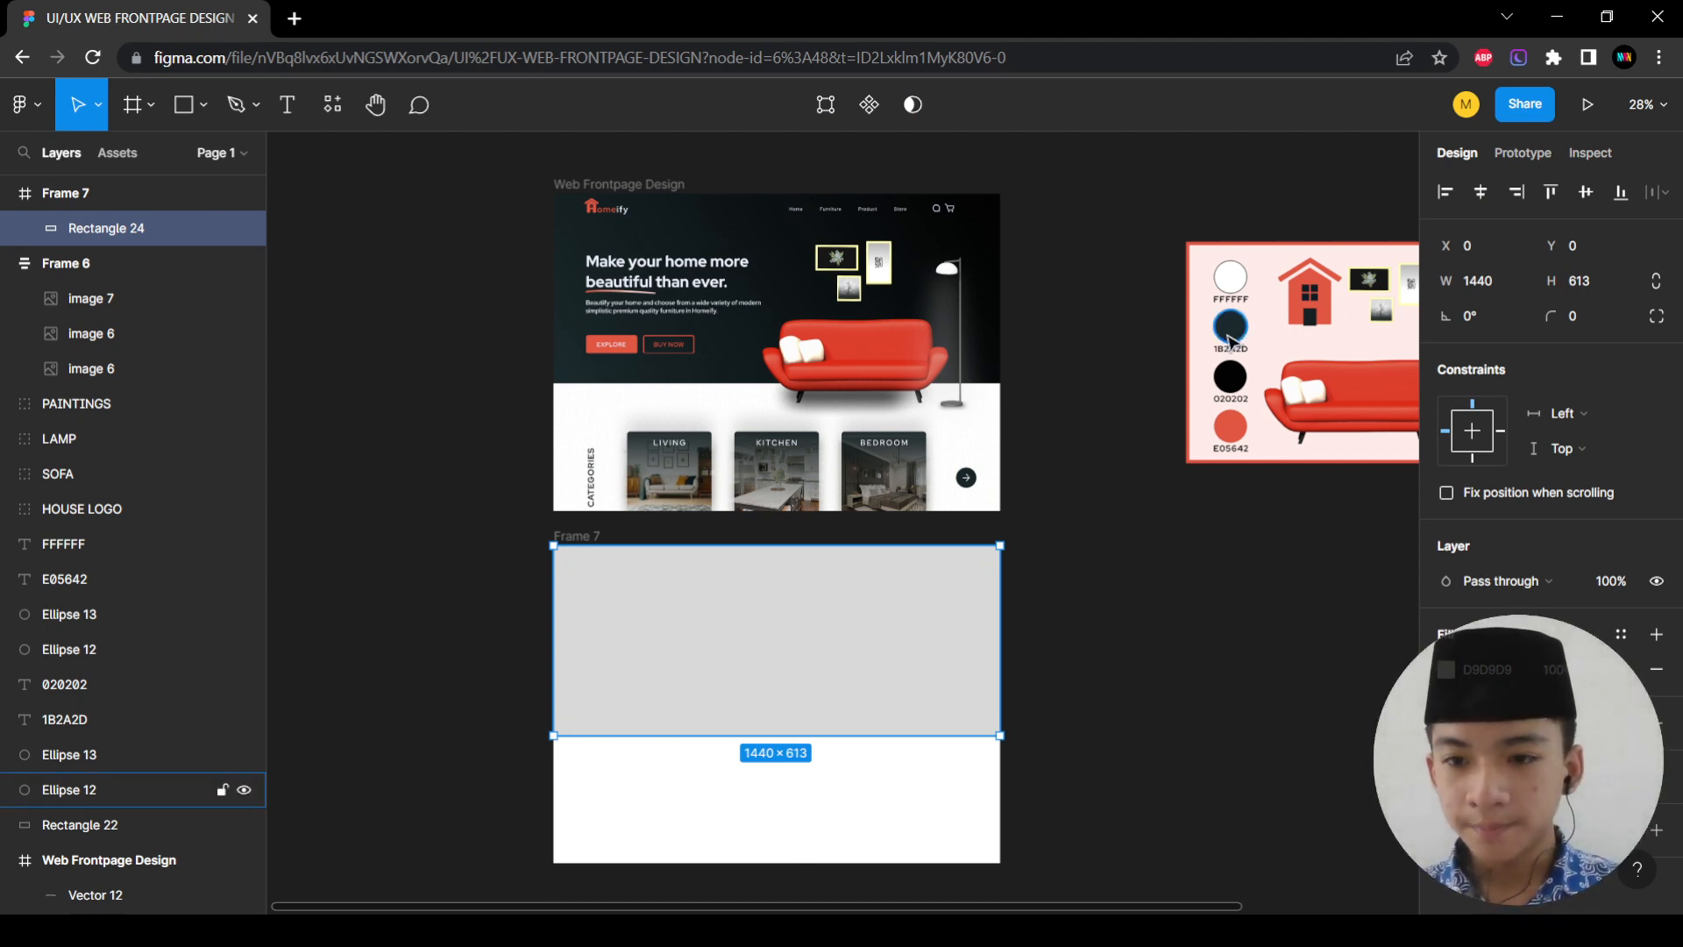
pyautogui.click(1446, 674)
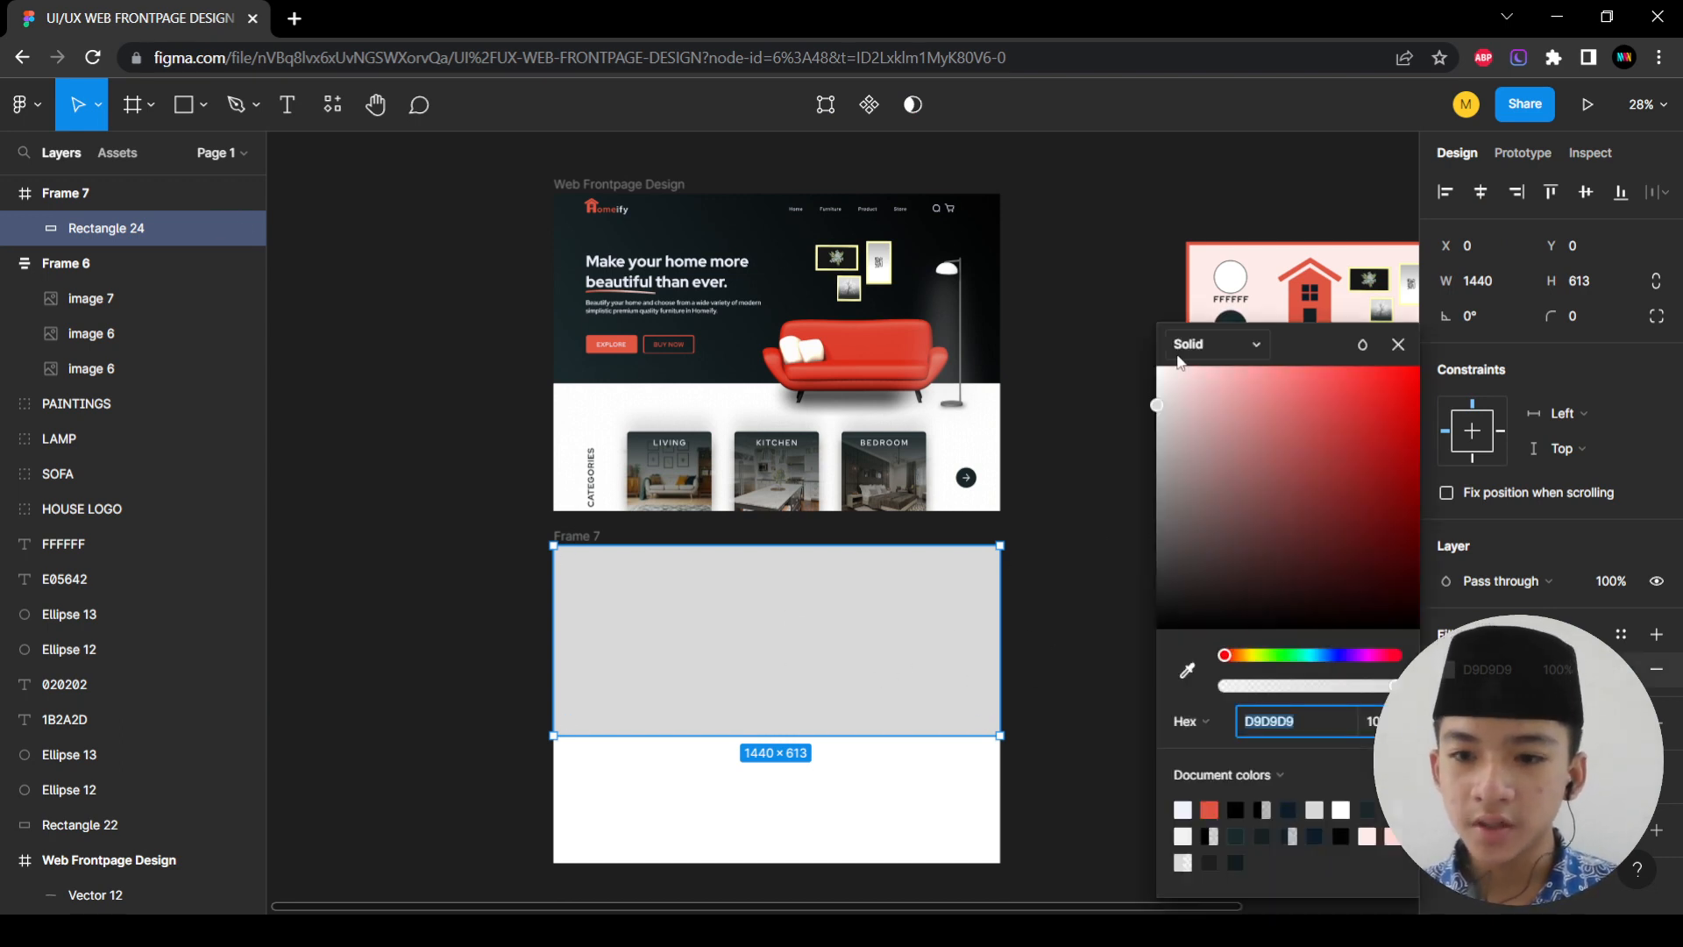
pyautogui.click(1215, 348)
pyautogui.click(1220, 377)
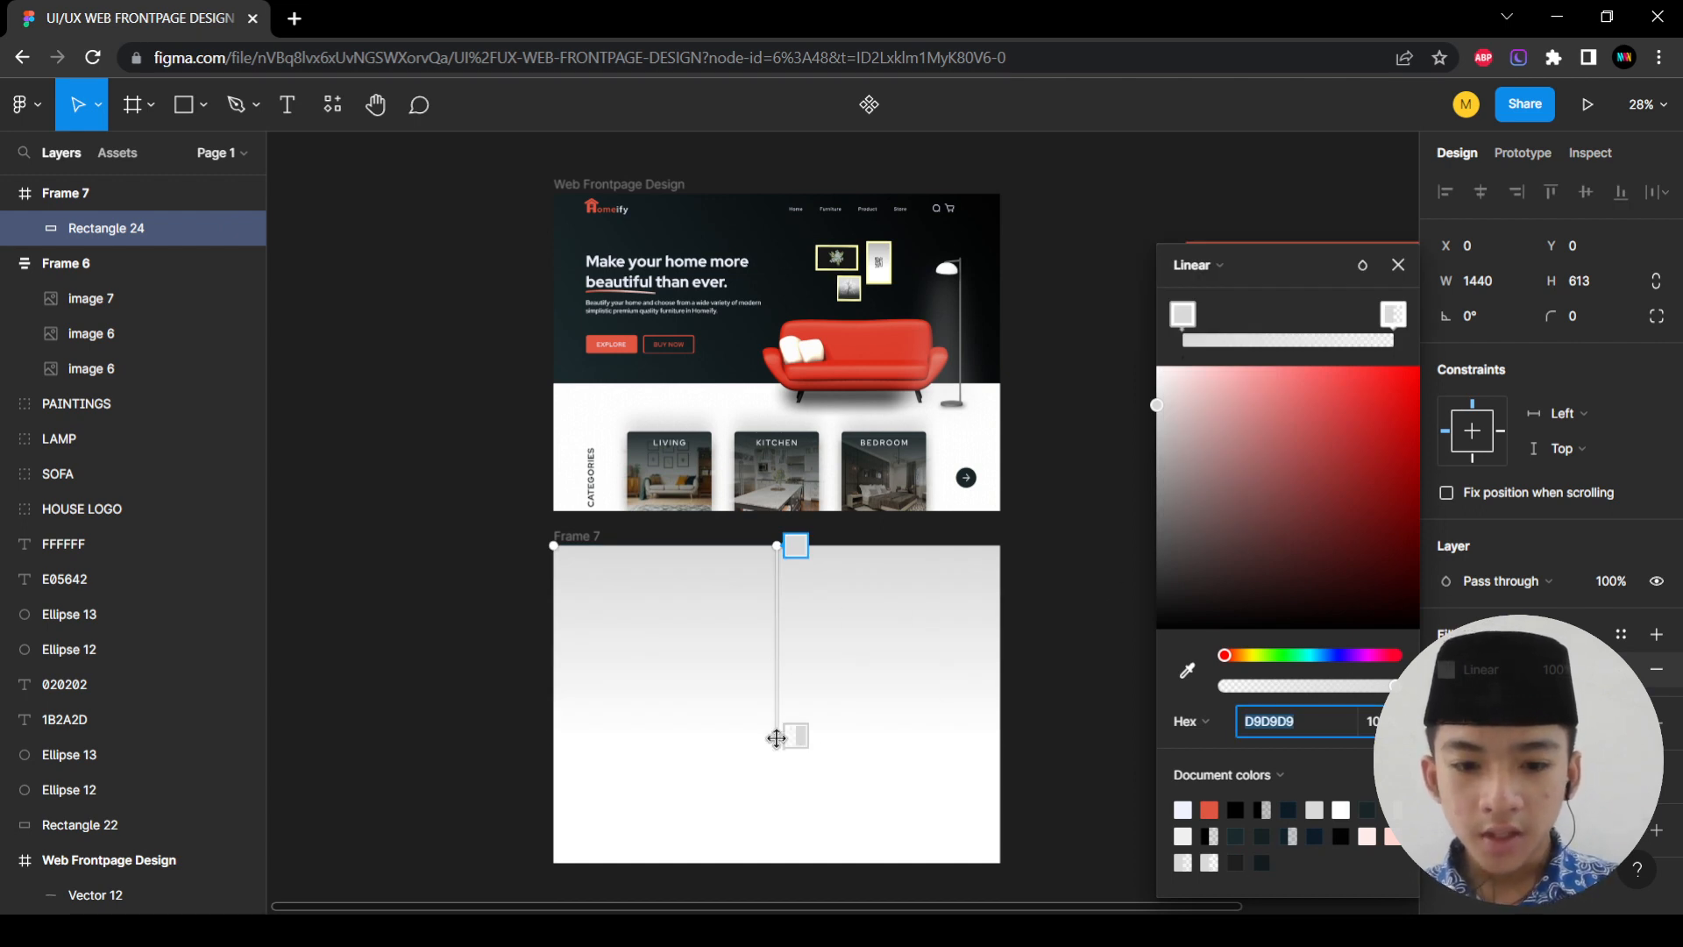
pyautogui.moveTo(772, 738); pyautogui.dragTo(550, 754)
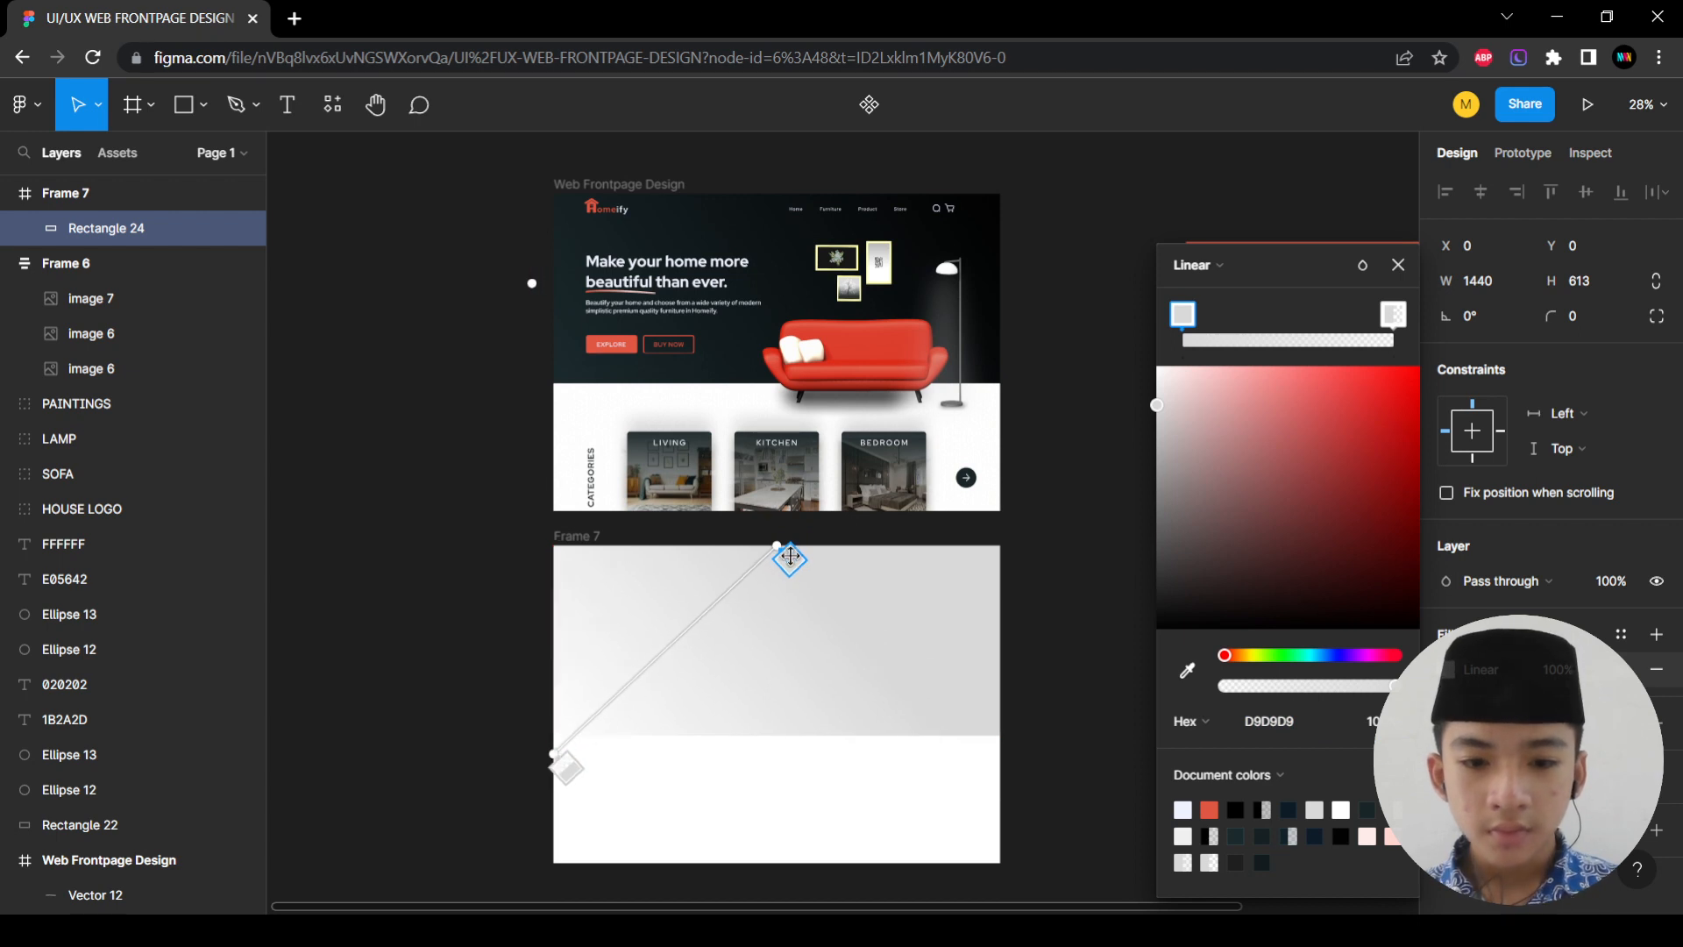
pyautogui.moveTo(781, 552); pyautogui.dragTo(988, 554)
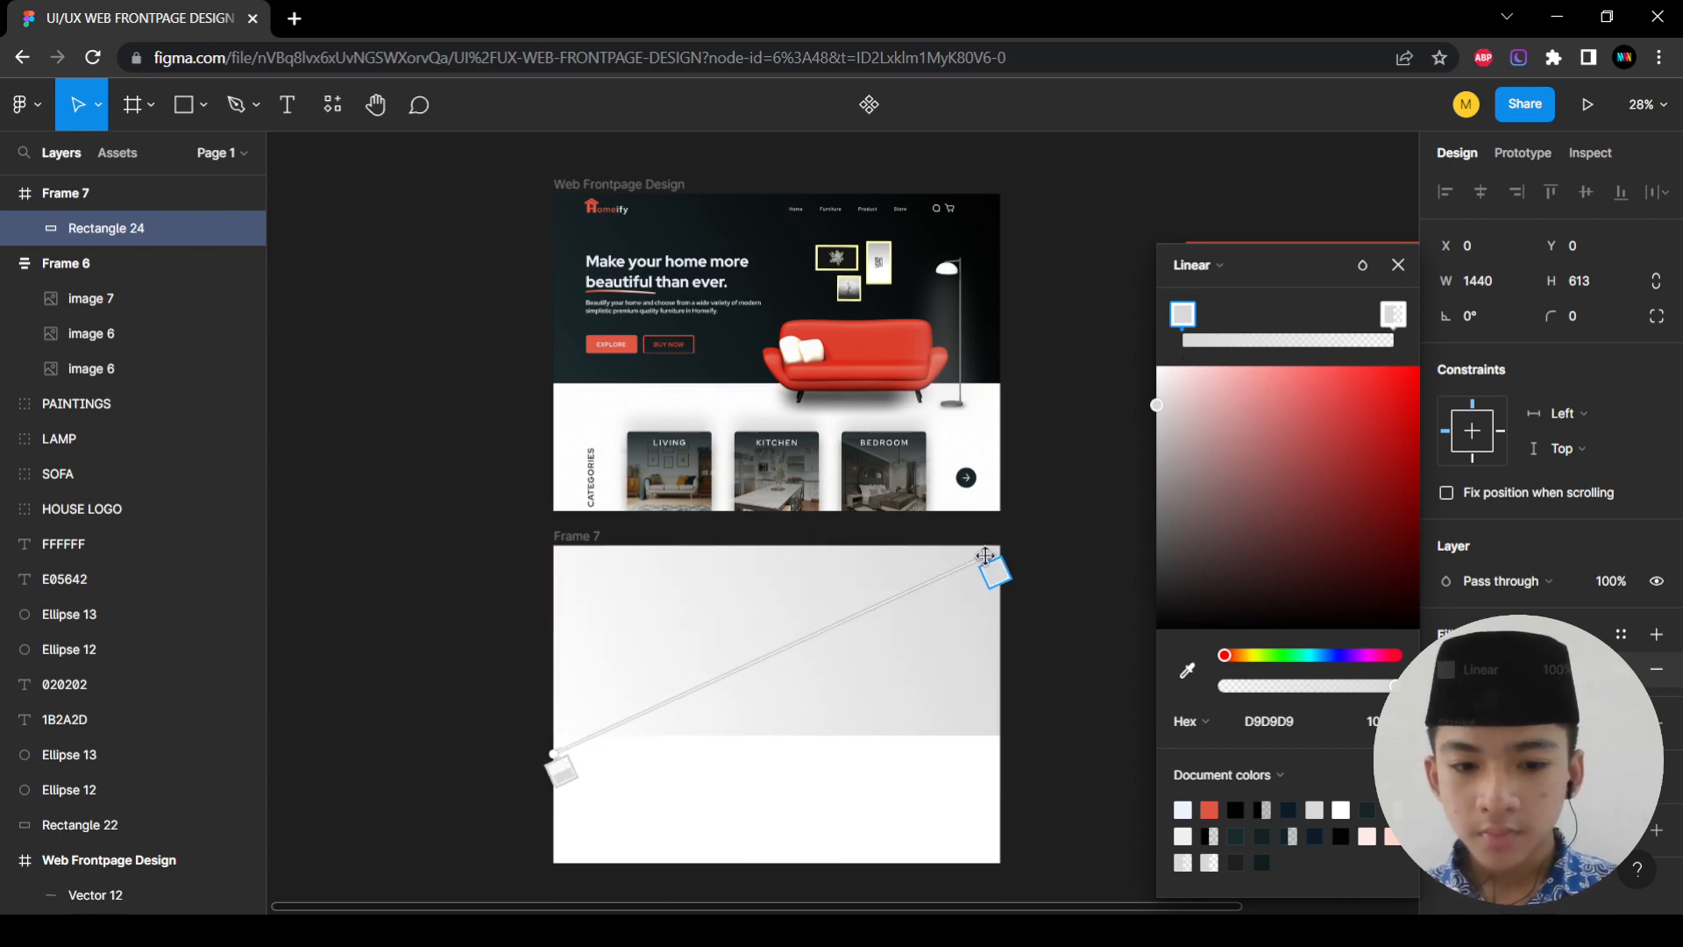
# Raise the lower-left gradient stop to full opacity and select the upper-right stop
pyautogui.click(559, 772)
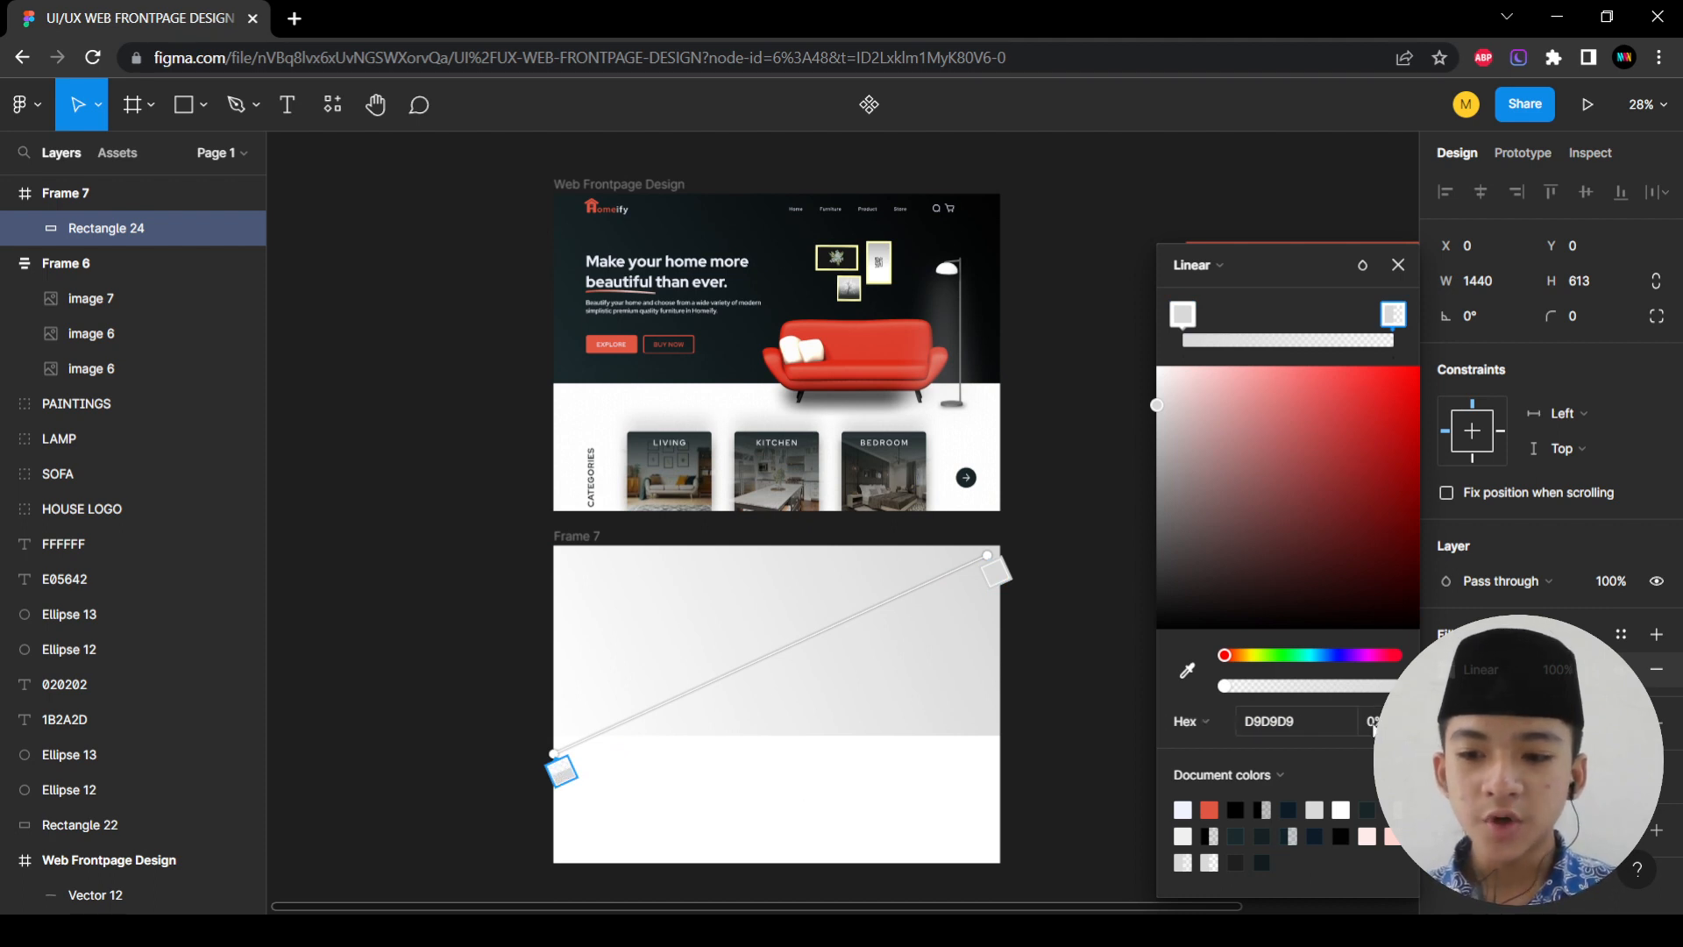
pyautogui.moveTo(1227, 690); pyautogui.dragTo(1471, 693)
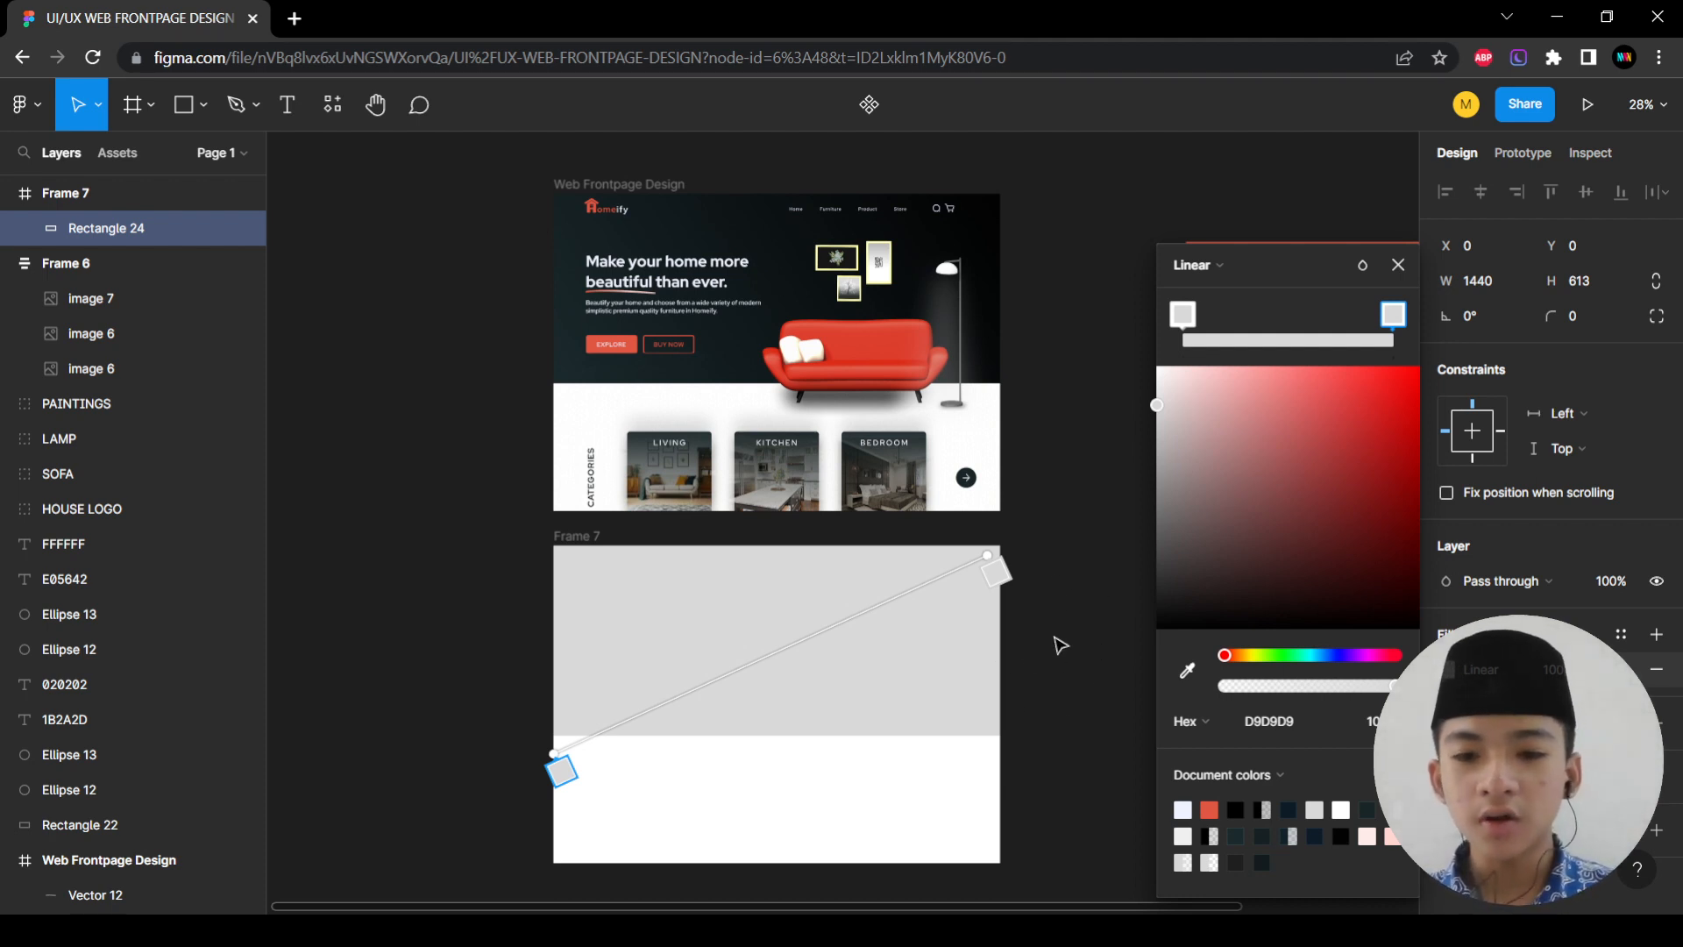
pyautogui.click(994, 570)
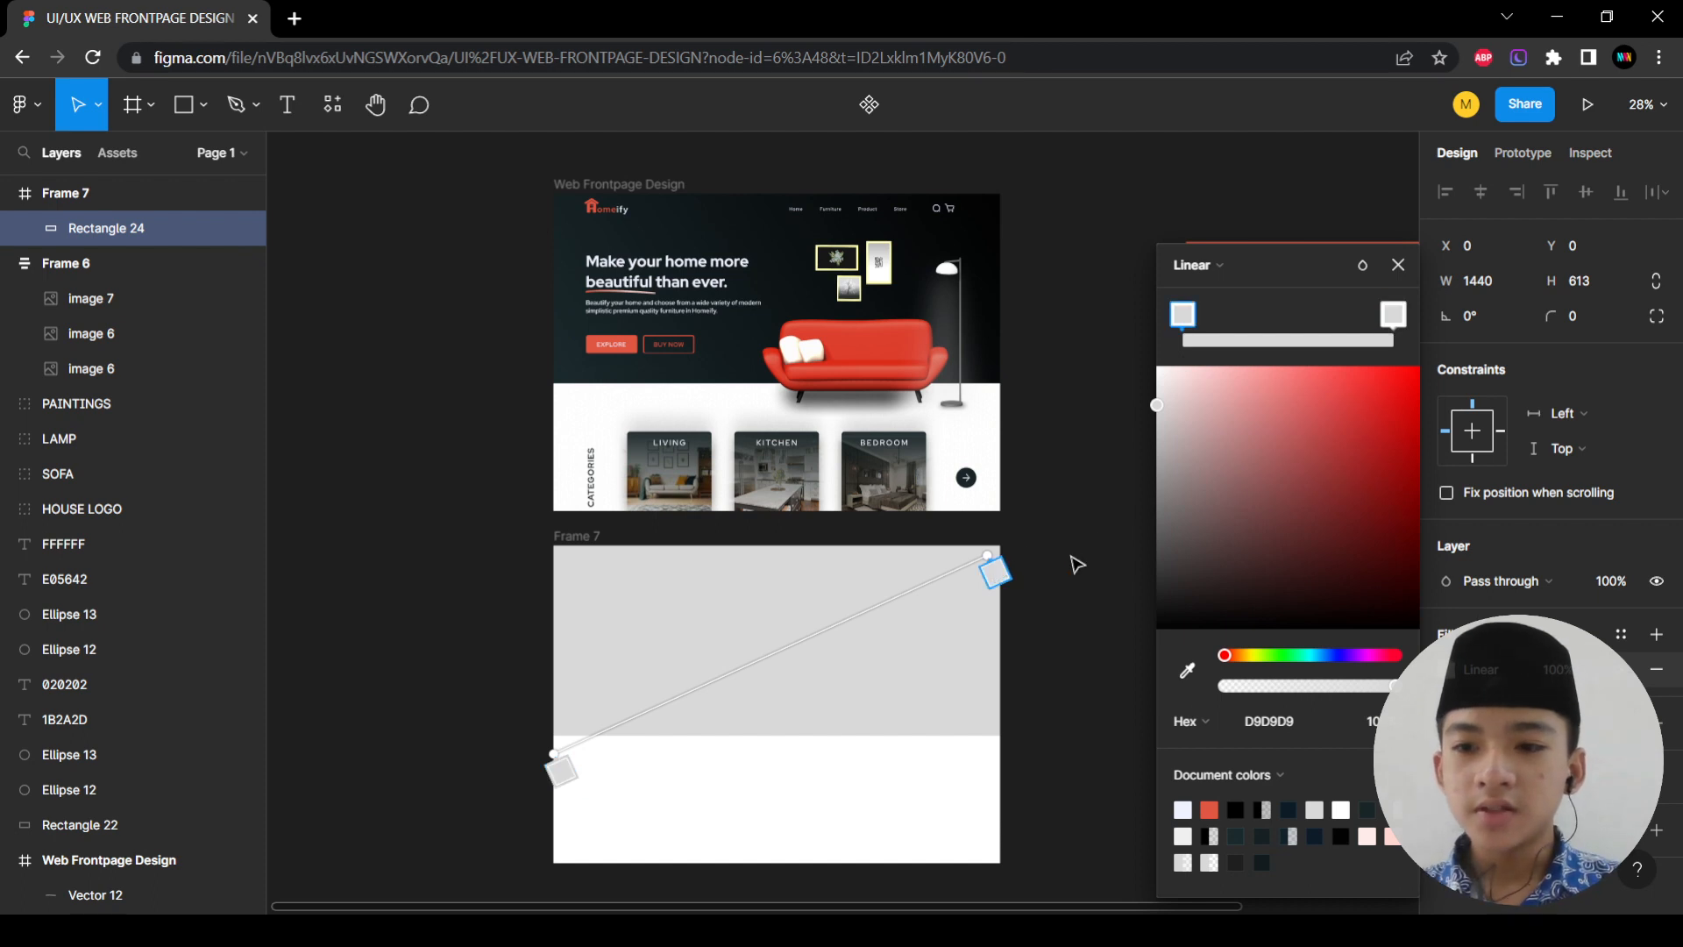
# Copy the hex code 1B2A2D from the label under the dark teal swatch on the asset board
pyautogui.hscroll(5, 1087, 441)
pyautogui.hscroll(-1, 964, 473)
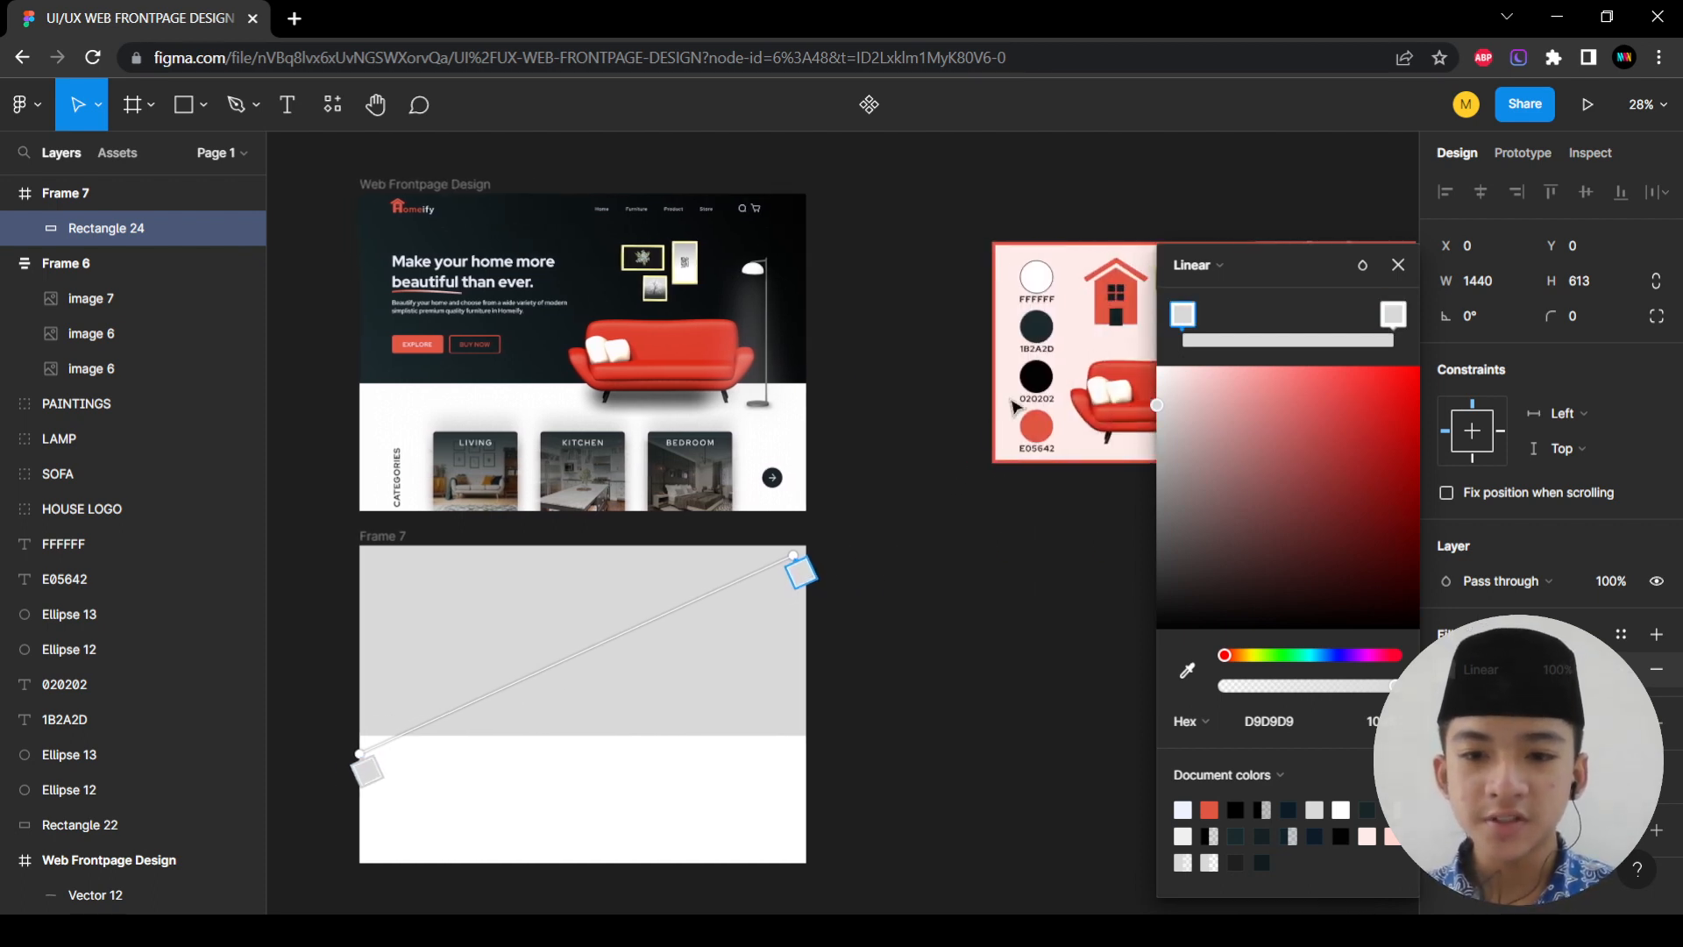
pyautogui.click(1066, 355)
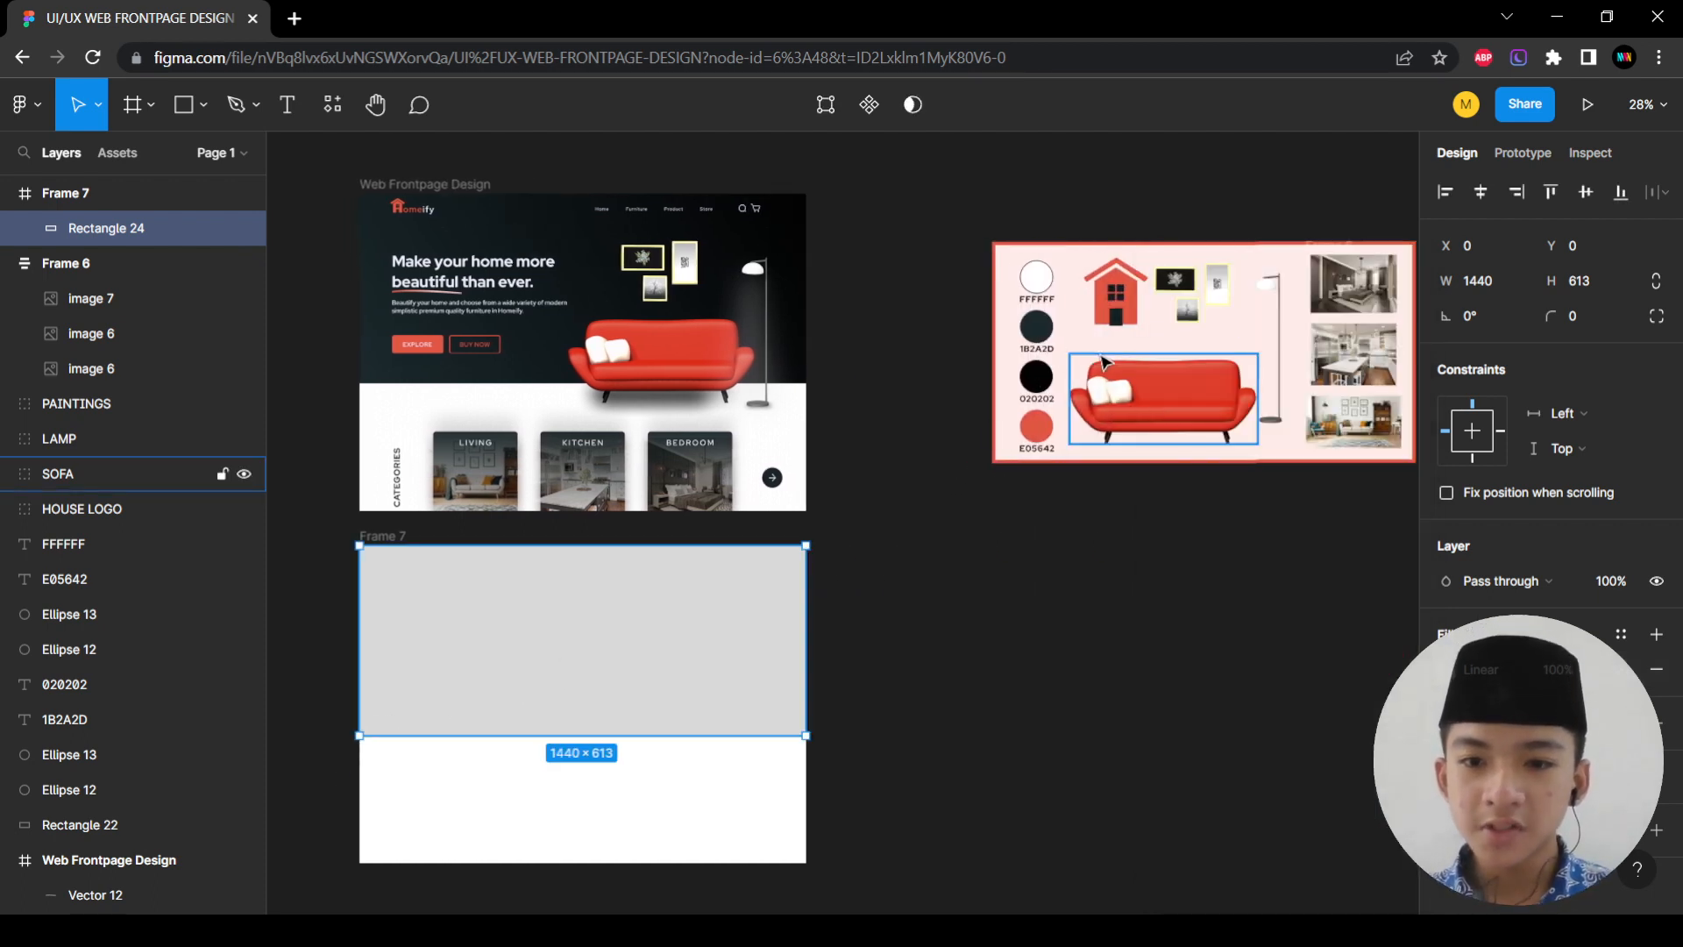
pyautogui.click(1043, 349)
pyautogui.scroll(5, 1049, 351)
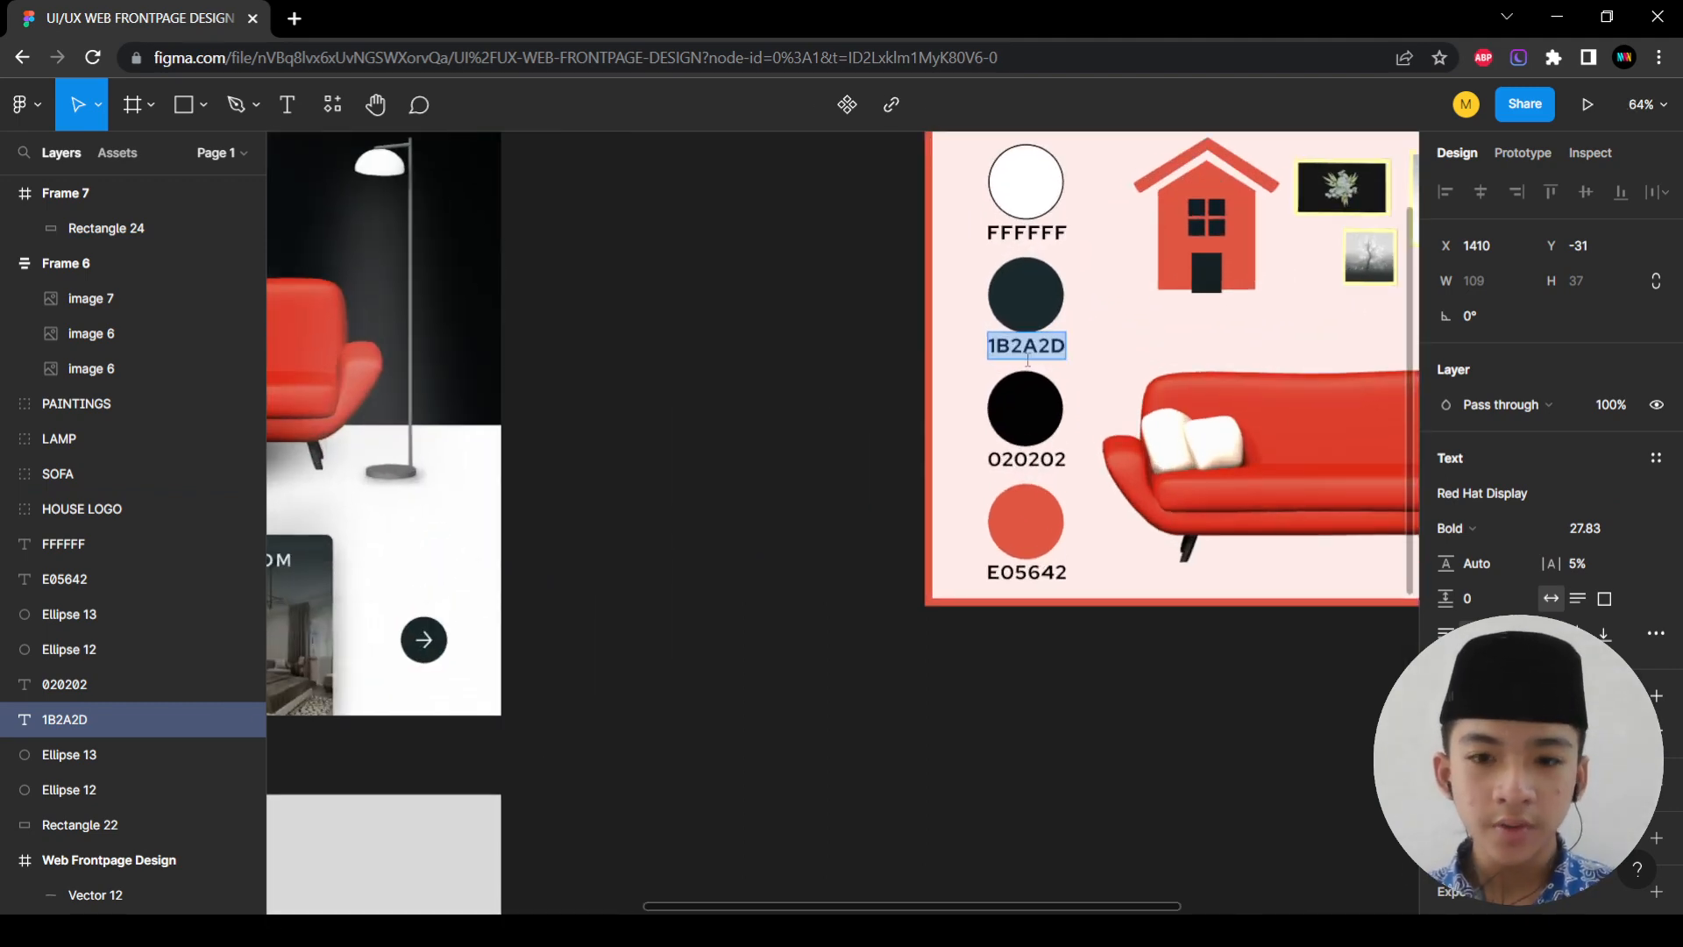
pyautogui.scroll(-5, 819, 520)
pyautogui.hscroll(-3, 876, 561)
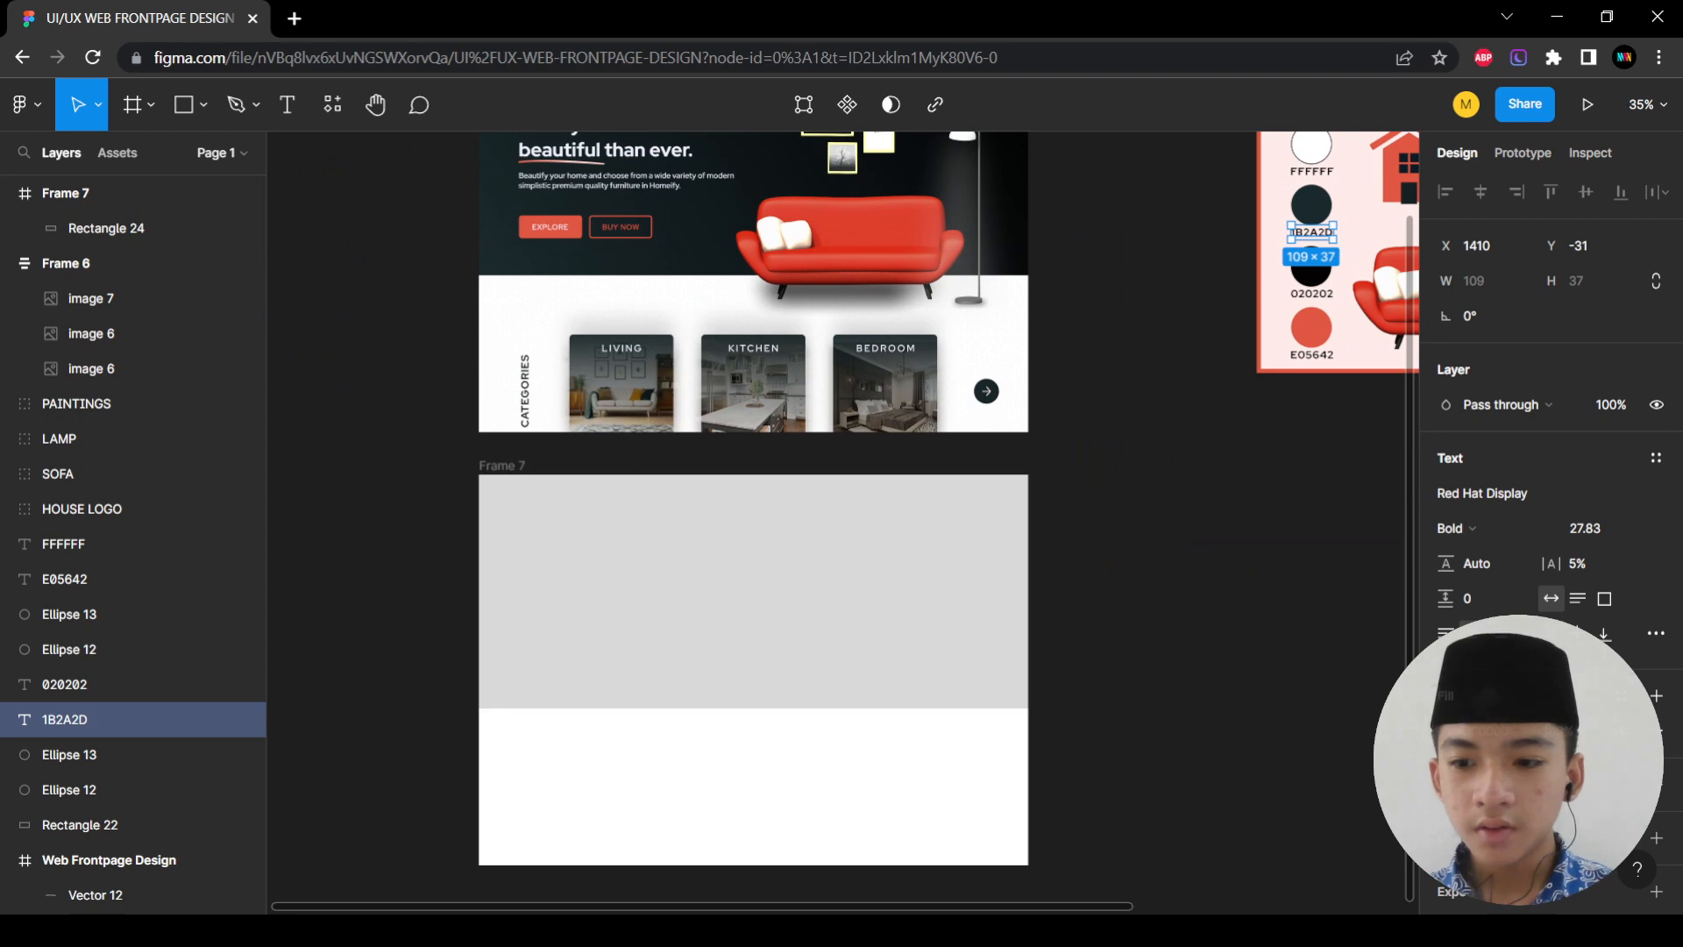
# Set the lower-left gradient stop of the header rectangle's fill to 1B2A2D
pyautogui.click(999, 663)
pyautogui.click(1446, 675)
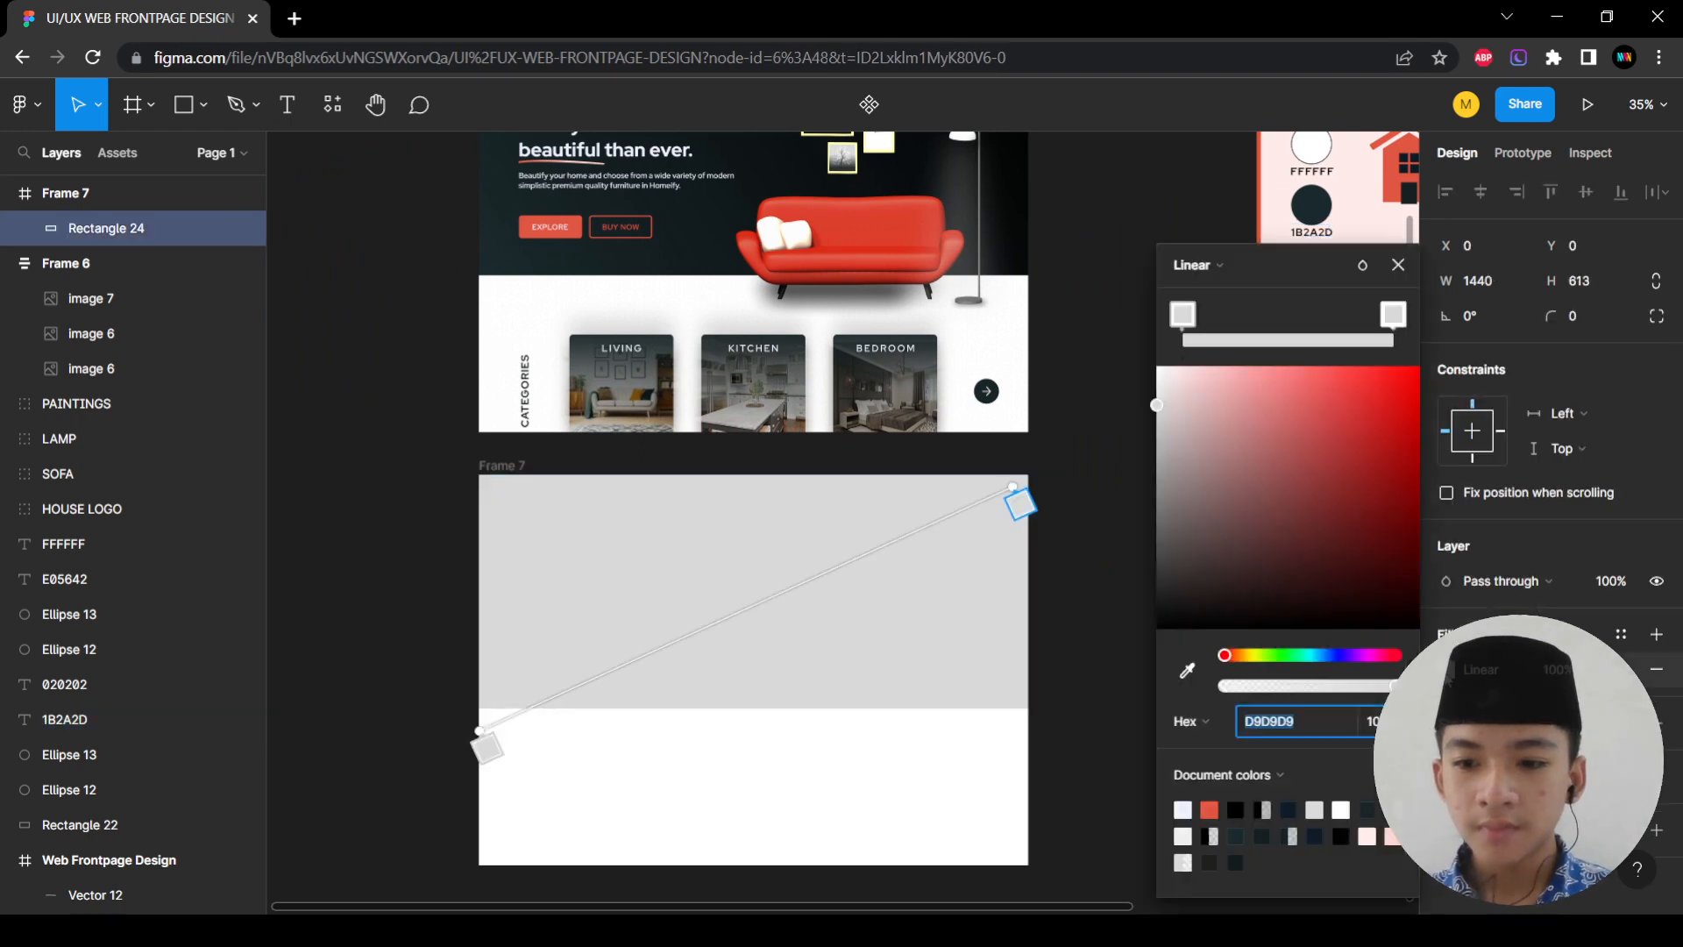
pyautogui.click(490, 755)
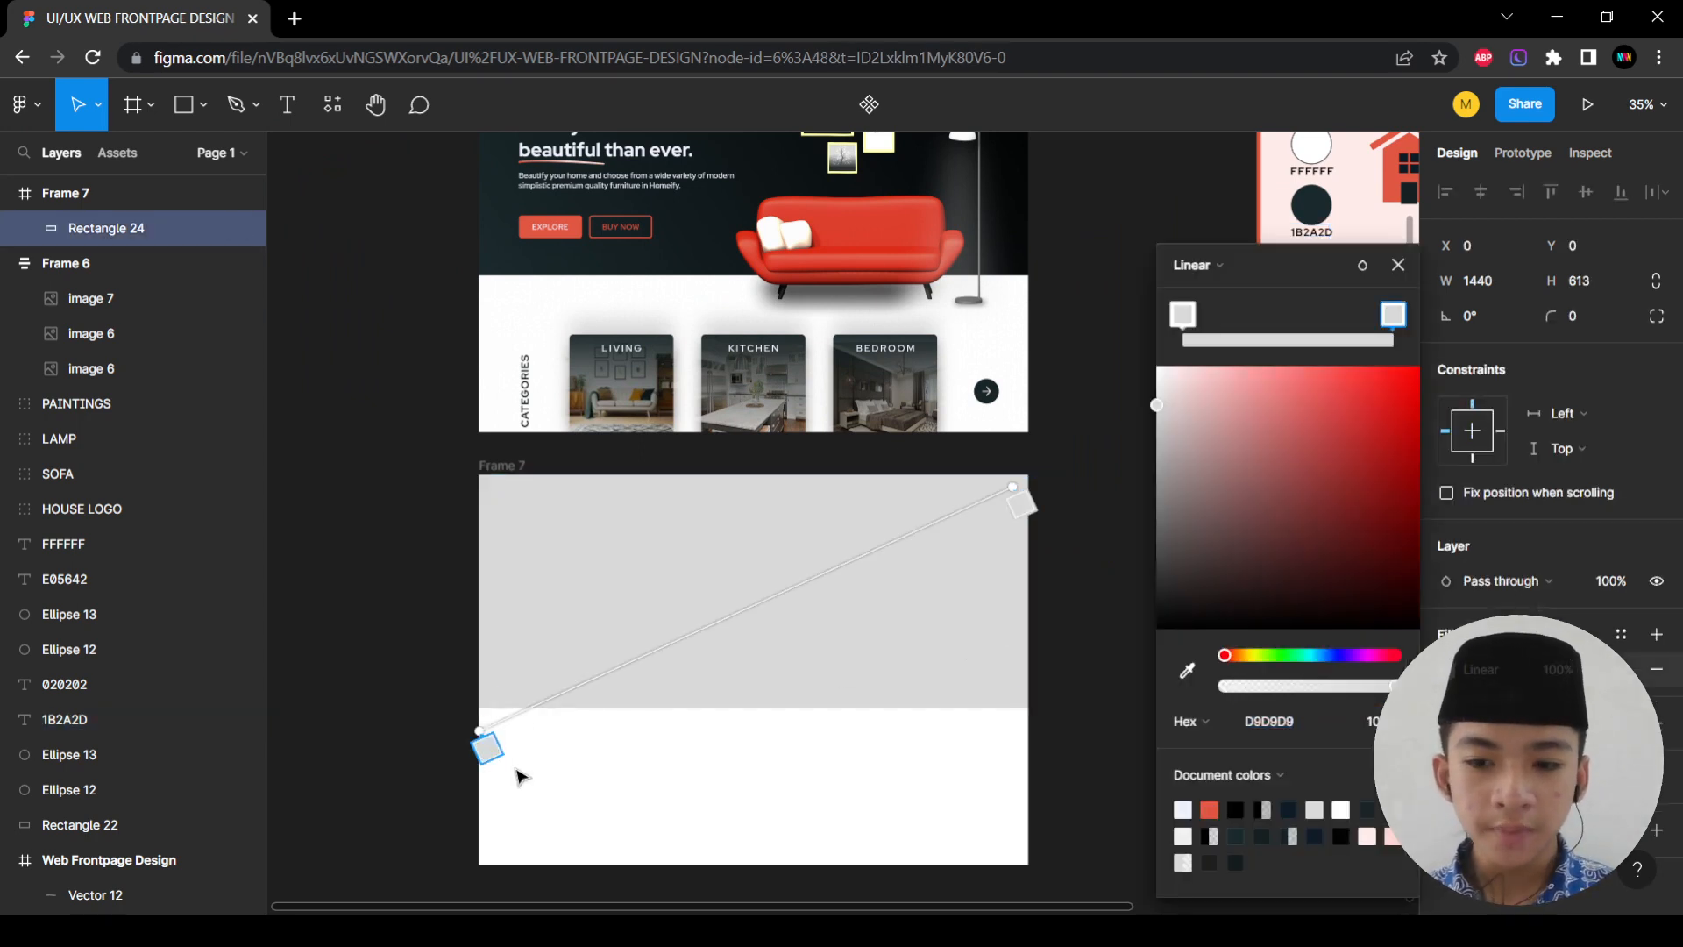
pyautogui.click(1265, 723)
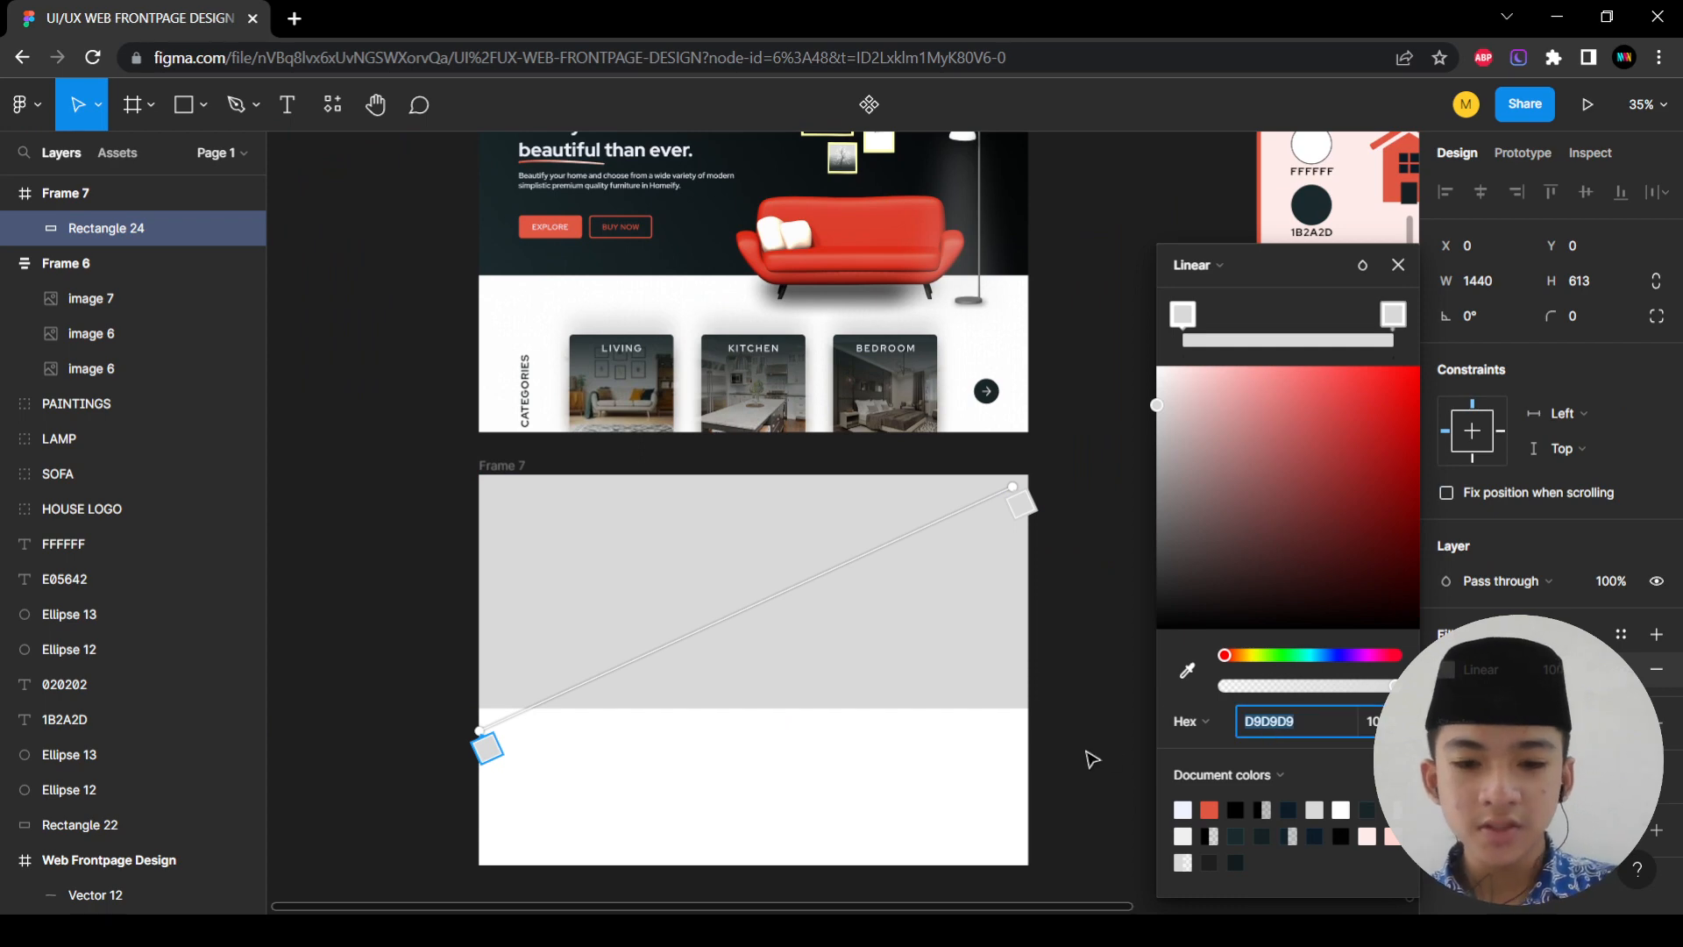
pyautogui.write('1B2A2D')
pyautogui.press('Return')
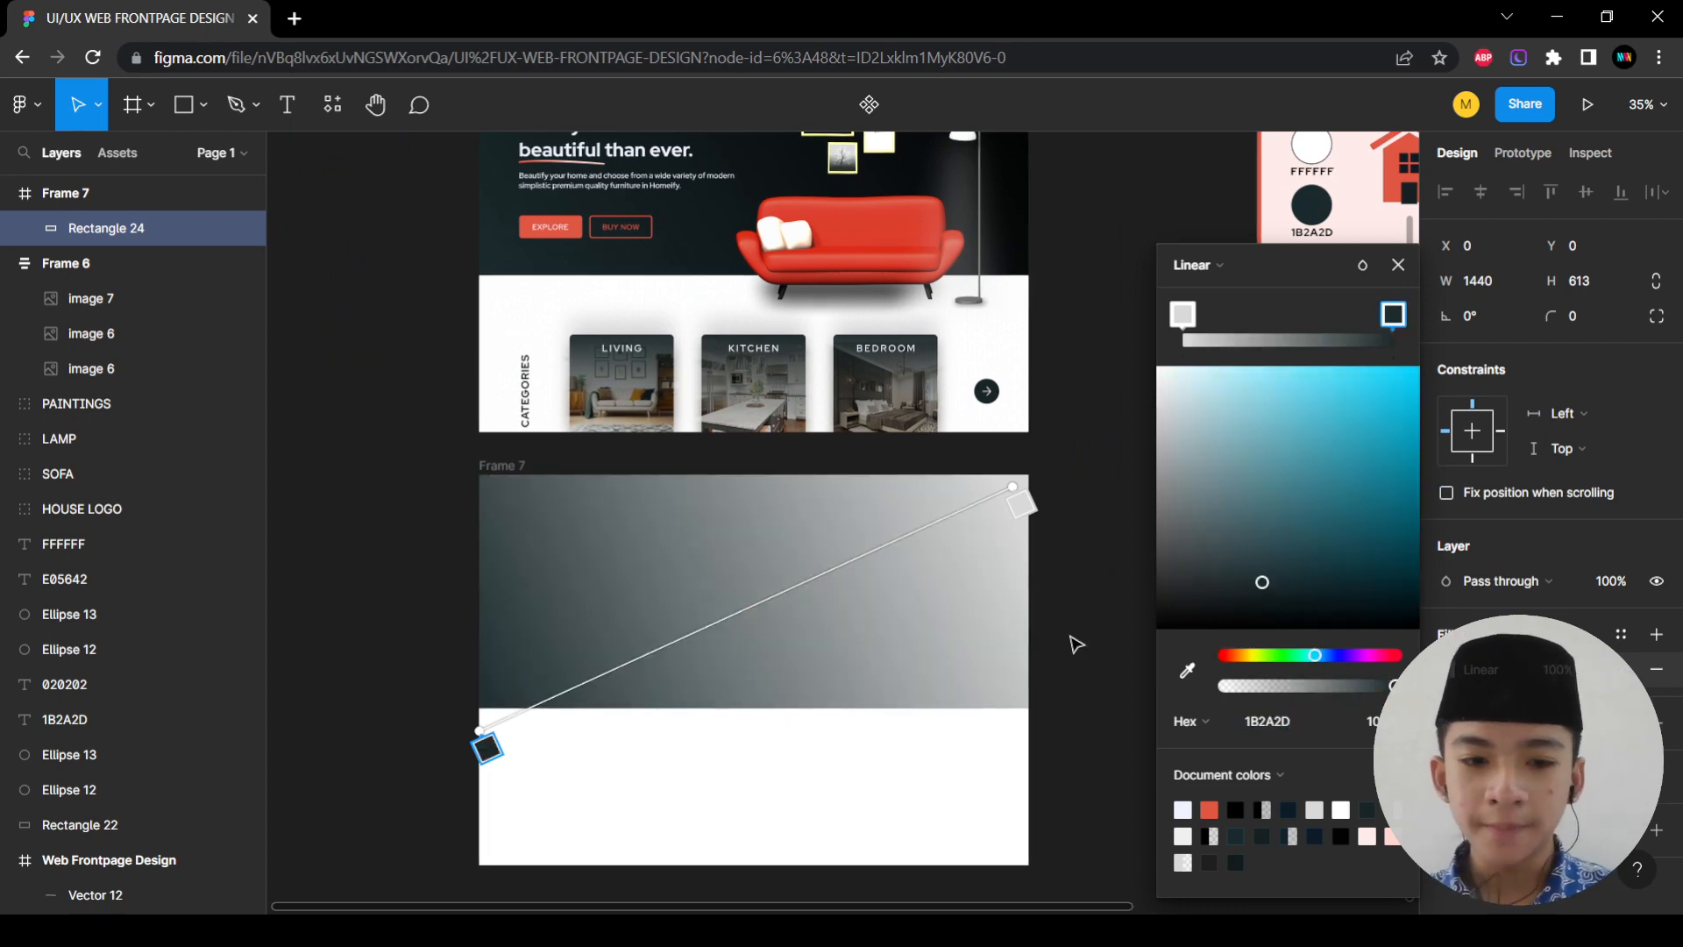
# Copy the hex code 020202 from the label under the black swatch on the asset board
pyautogui.scroll(4, 842, 692)
pyautogui.hscroll(5, 901, 669)
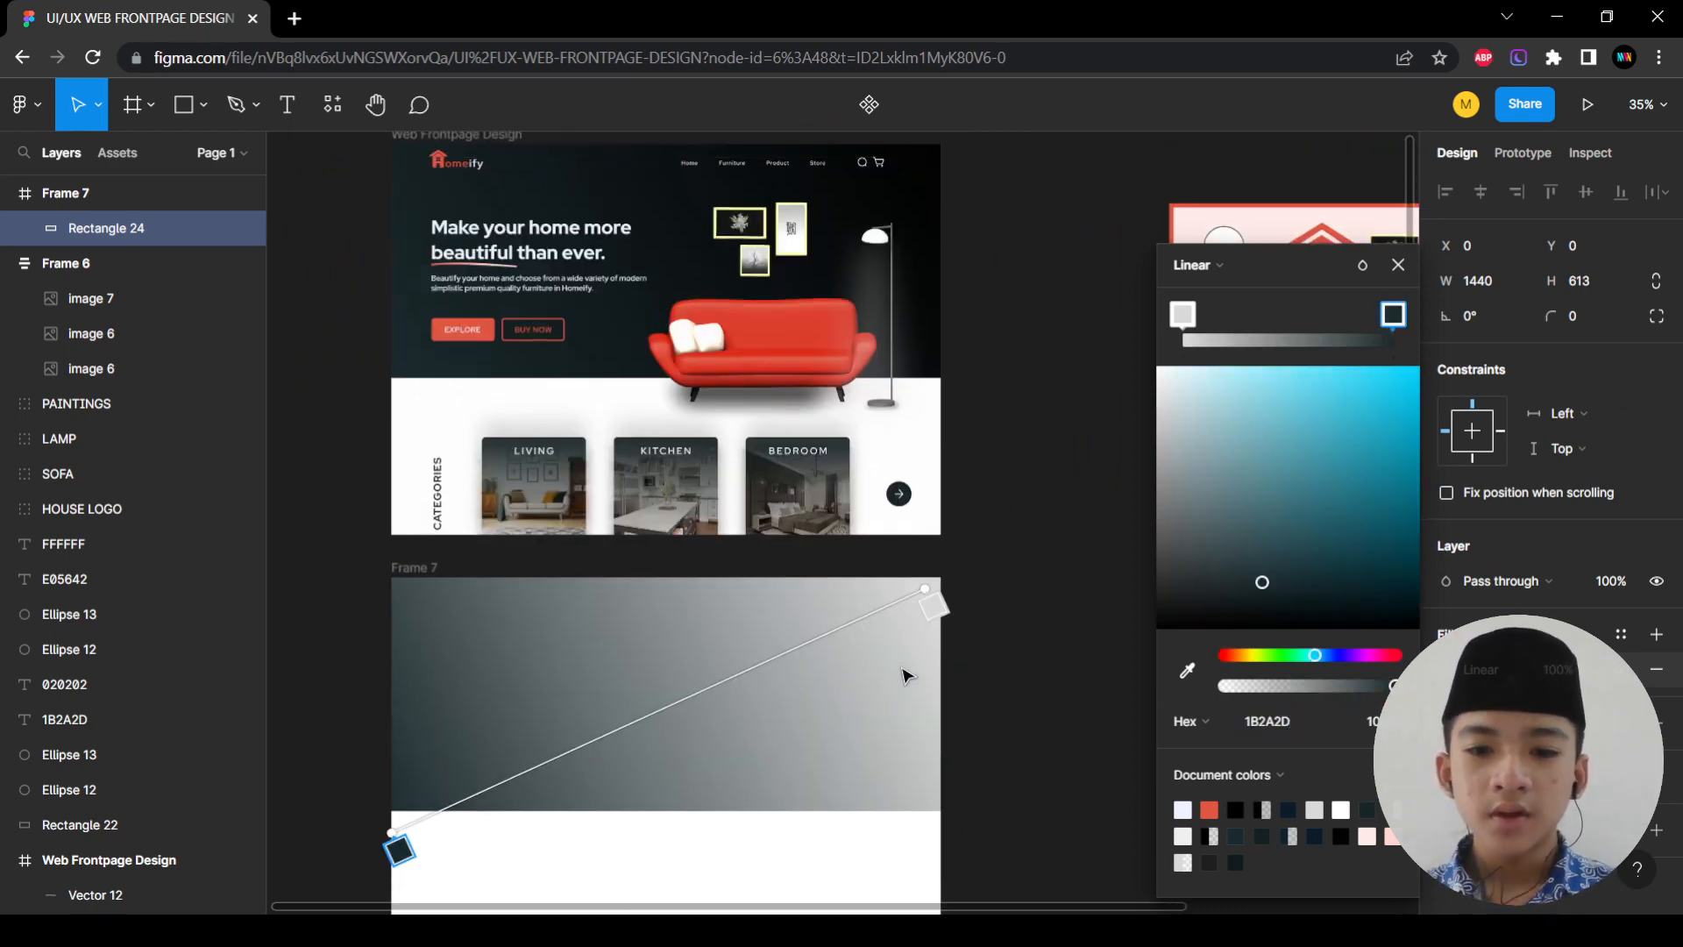
pyautogui.press('Escape')
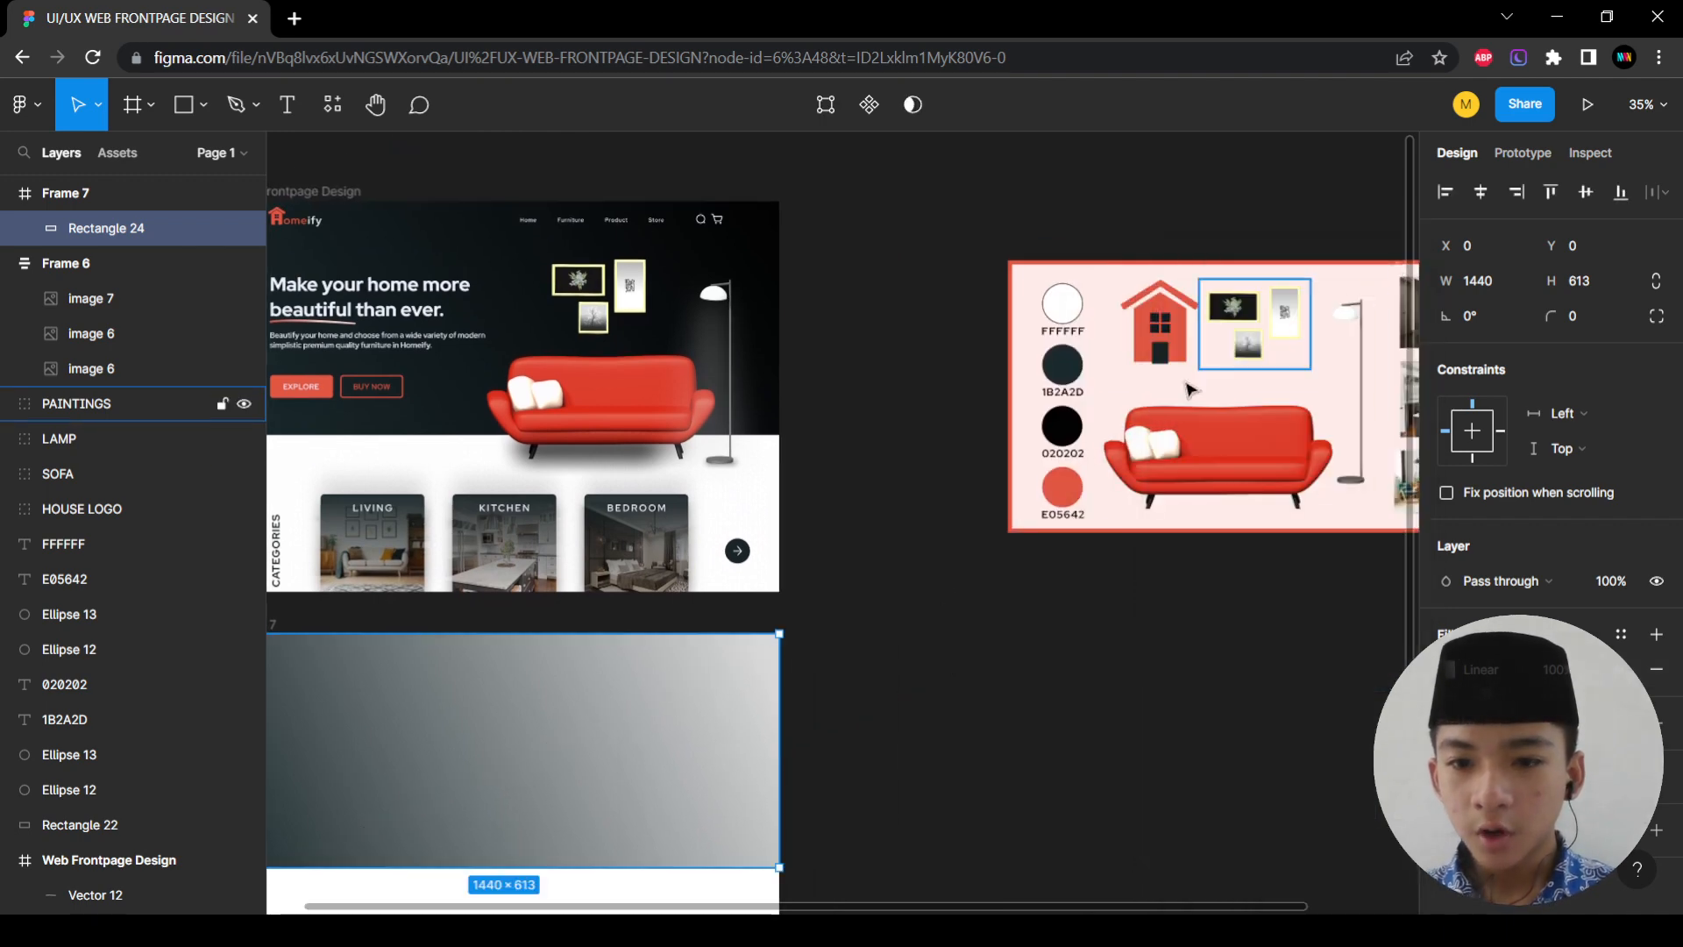
pyautogui.doubleClick(1063, 452)
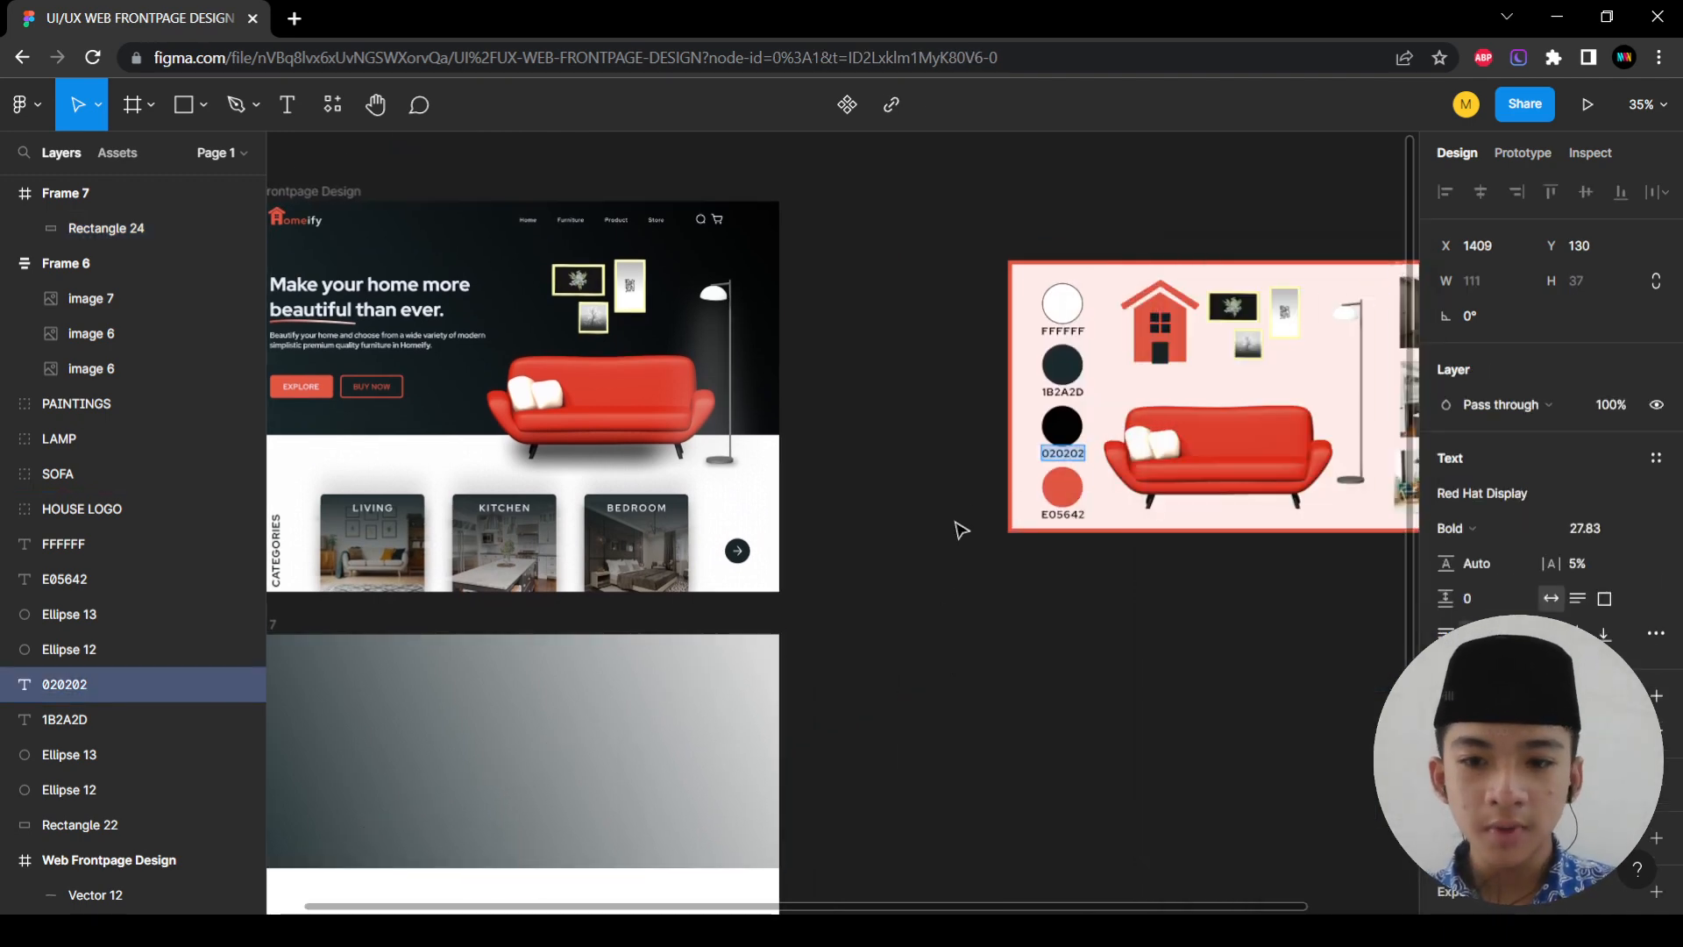
pyautogui.scroll(-3, 899, 684)
pyautogui.hscroll(-3, 894, 653)
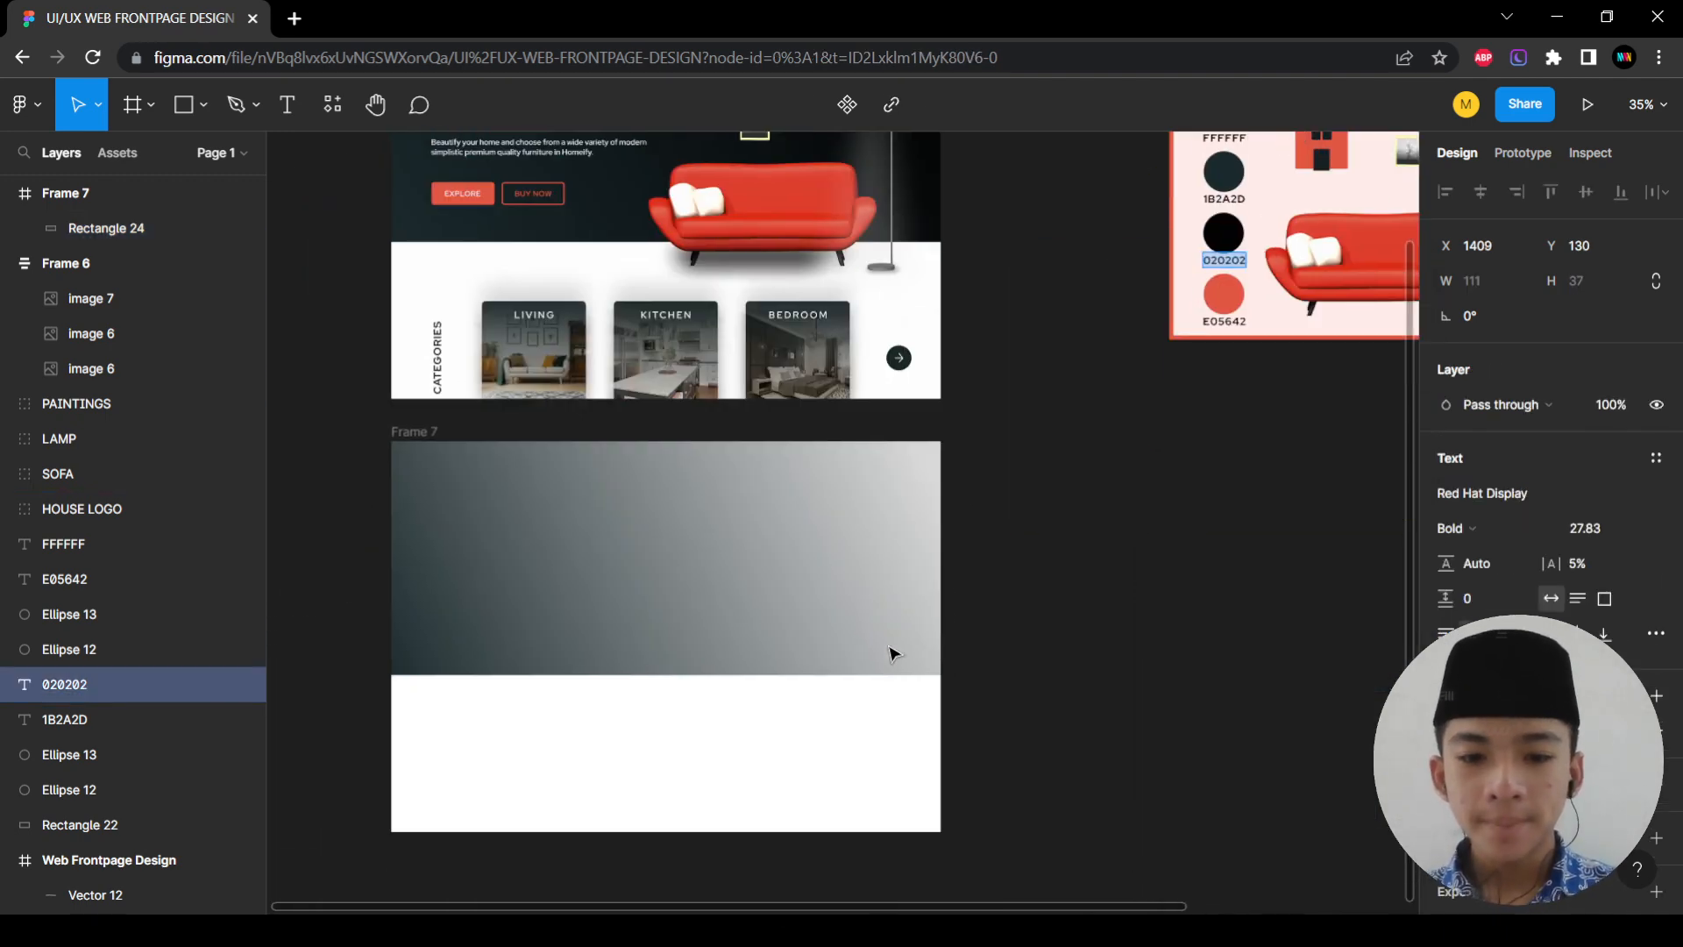
# Set the upper-right gradient stop of the header rectangle's fill to 020202 and close the colour settings
pyautogui.click(823, 580)
pyautogui.click(1448, 669)
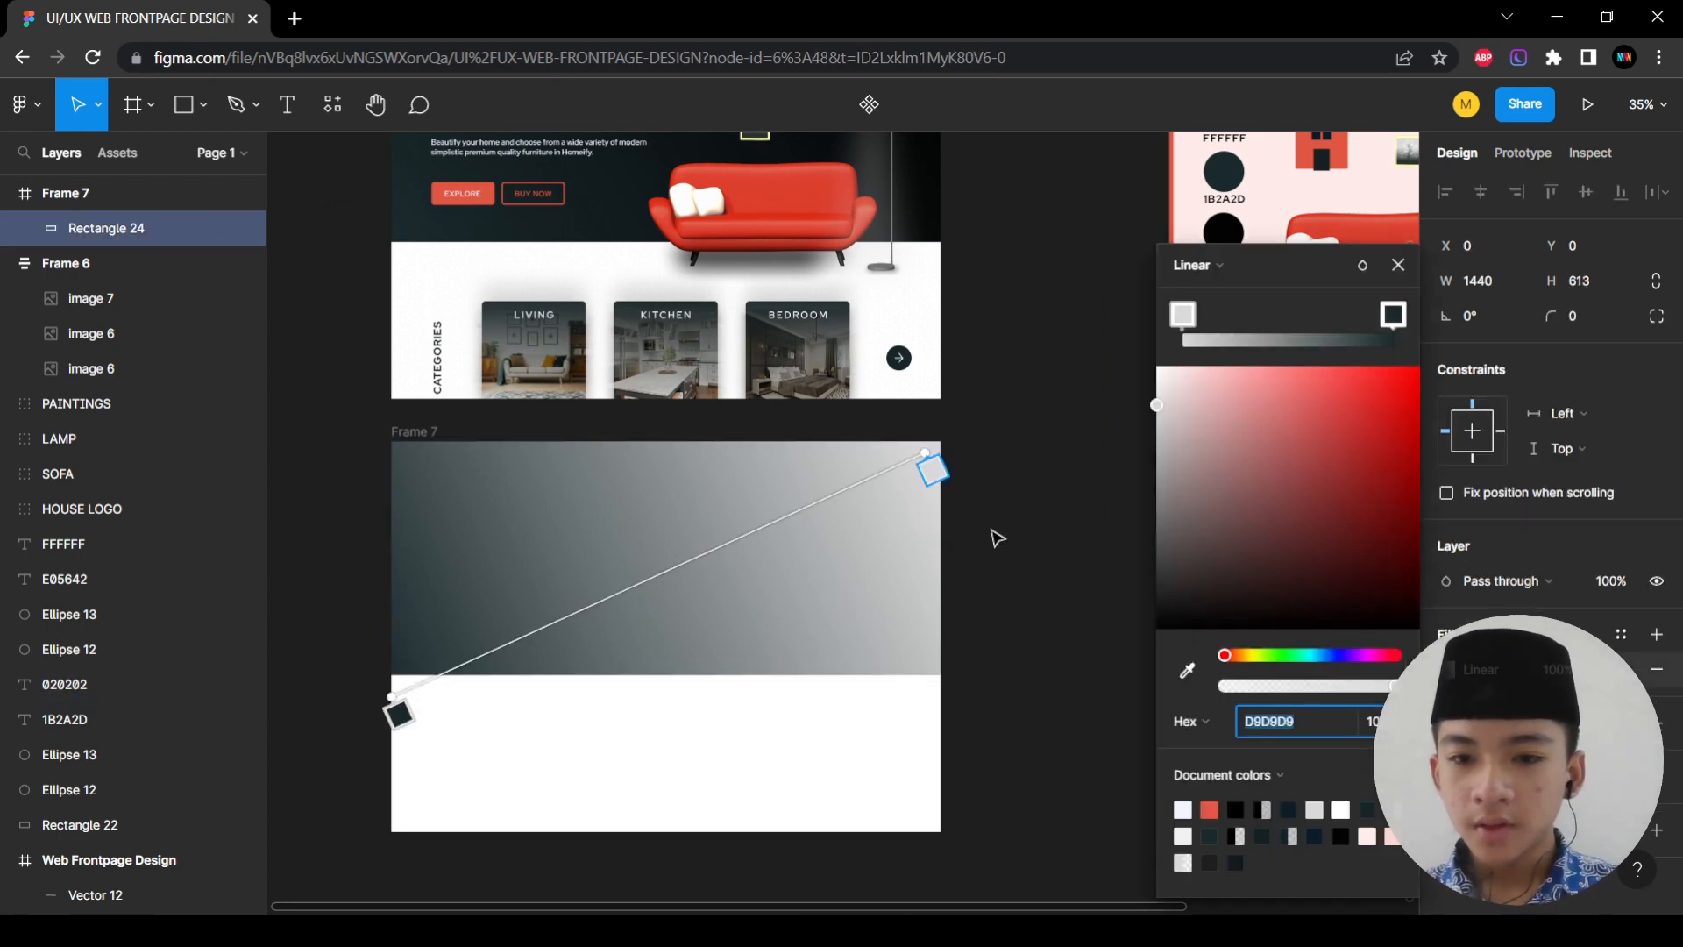
pyautogui.click(932, 474)
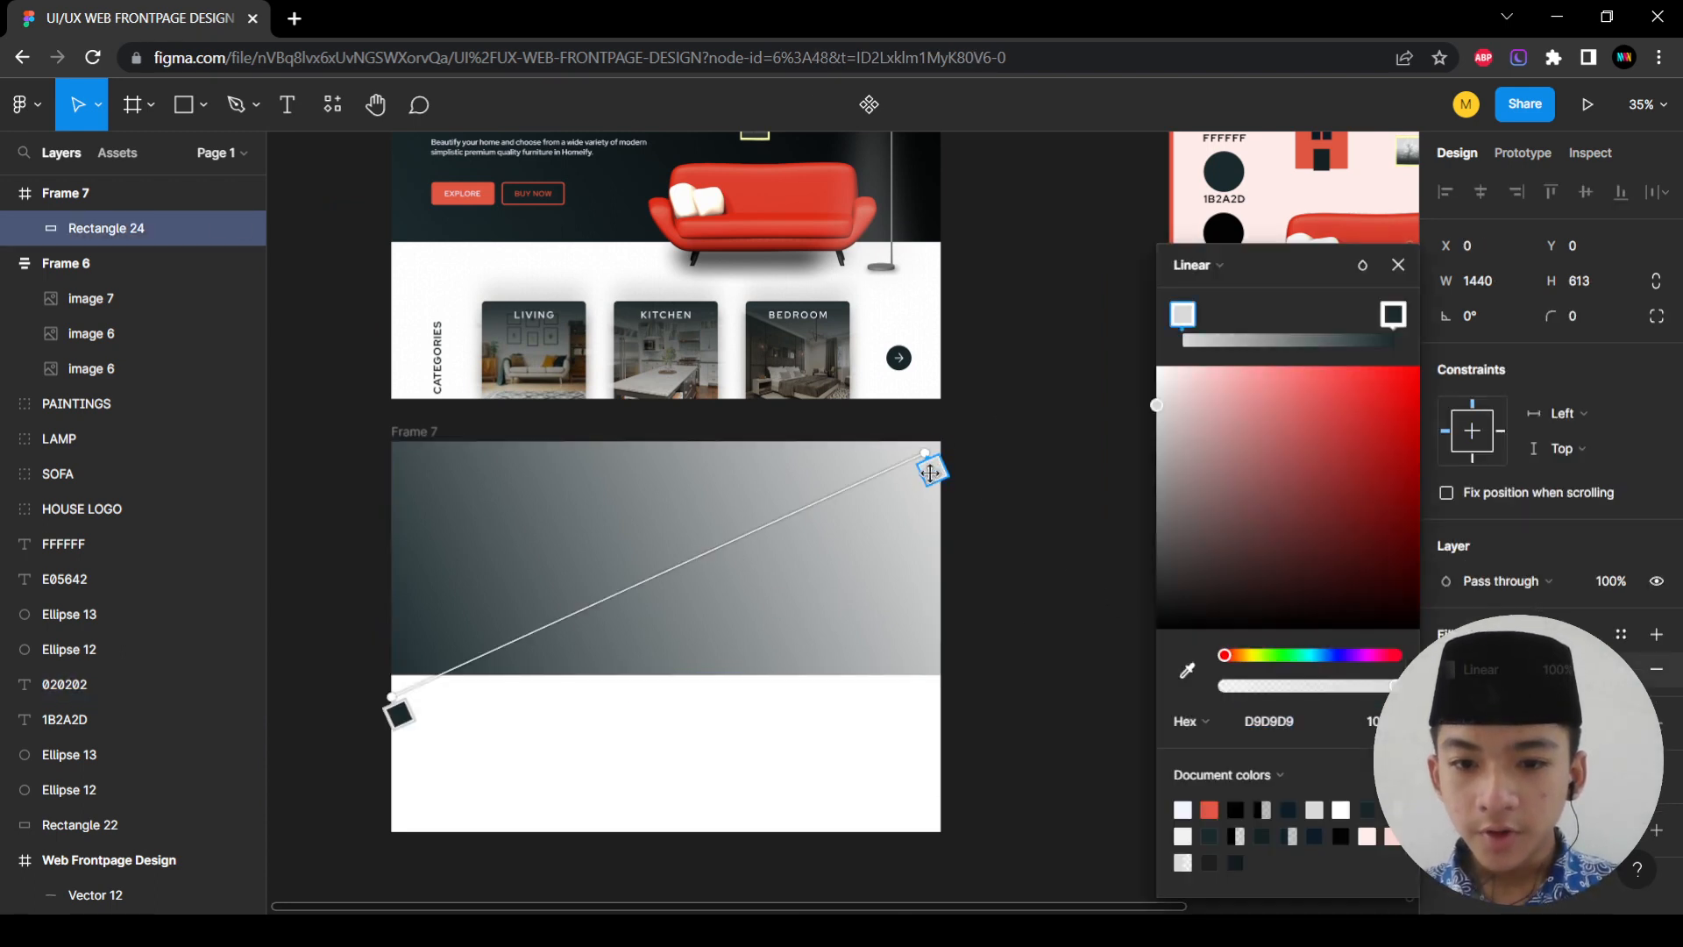
pyautogui.click(1297, 717)
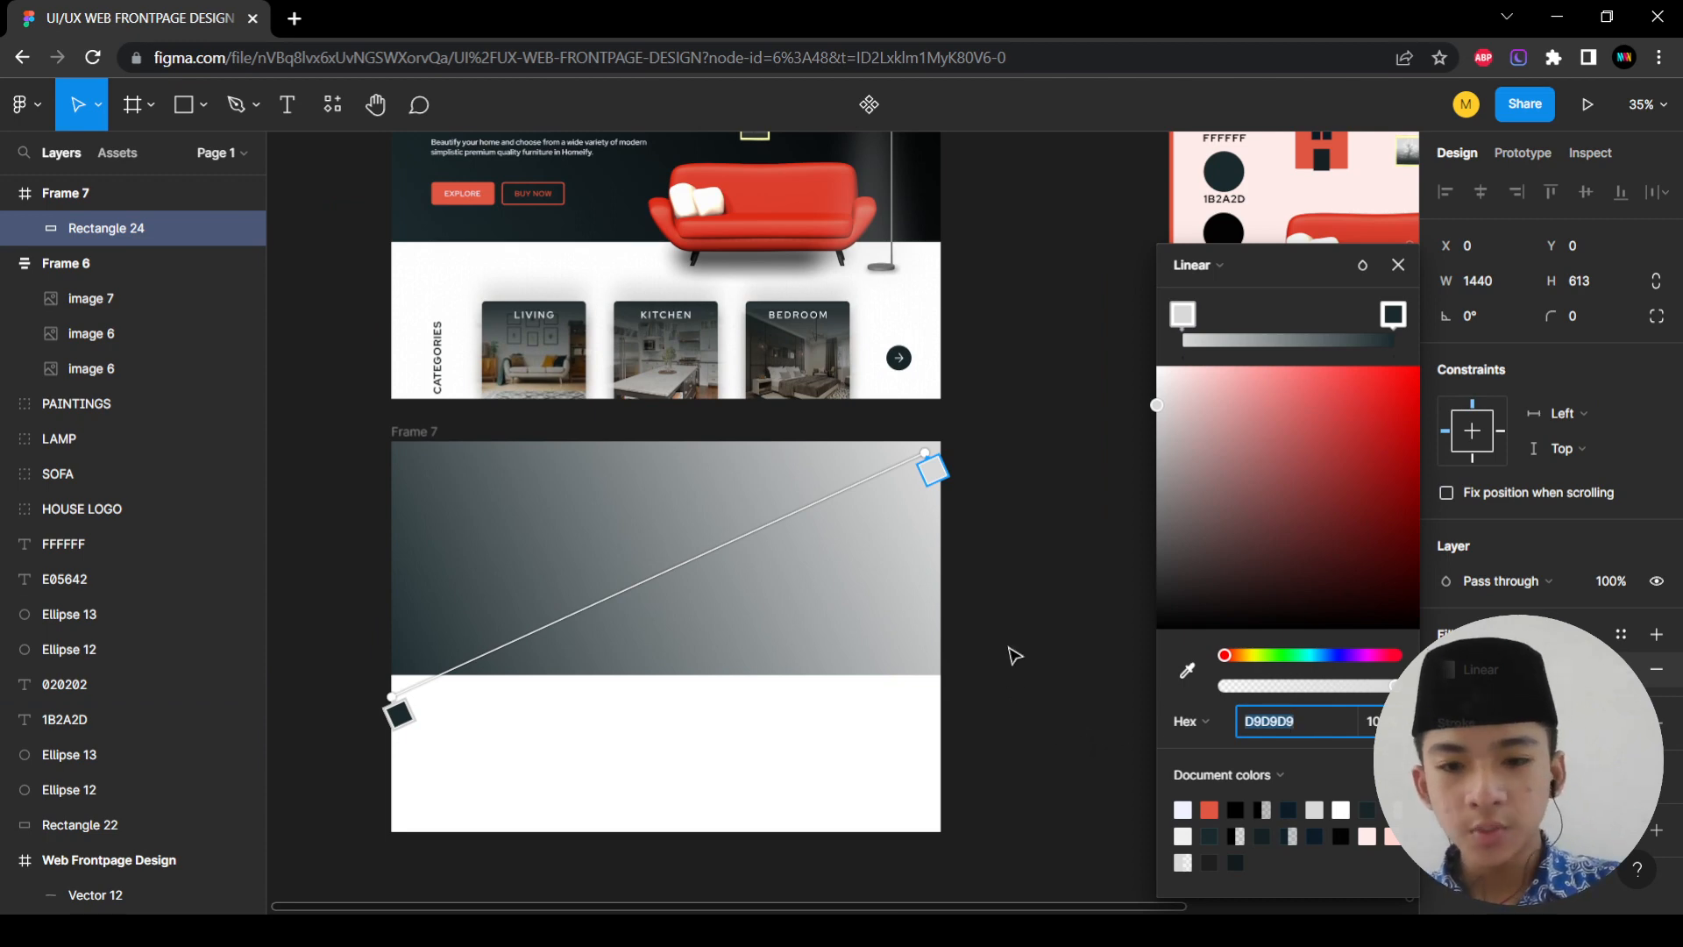
pyautogui.press('Return')
pyautogui.hscroll(-1, 1025, 578)
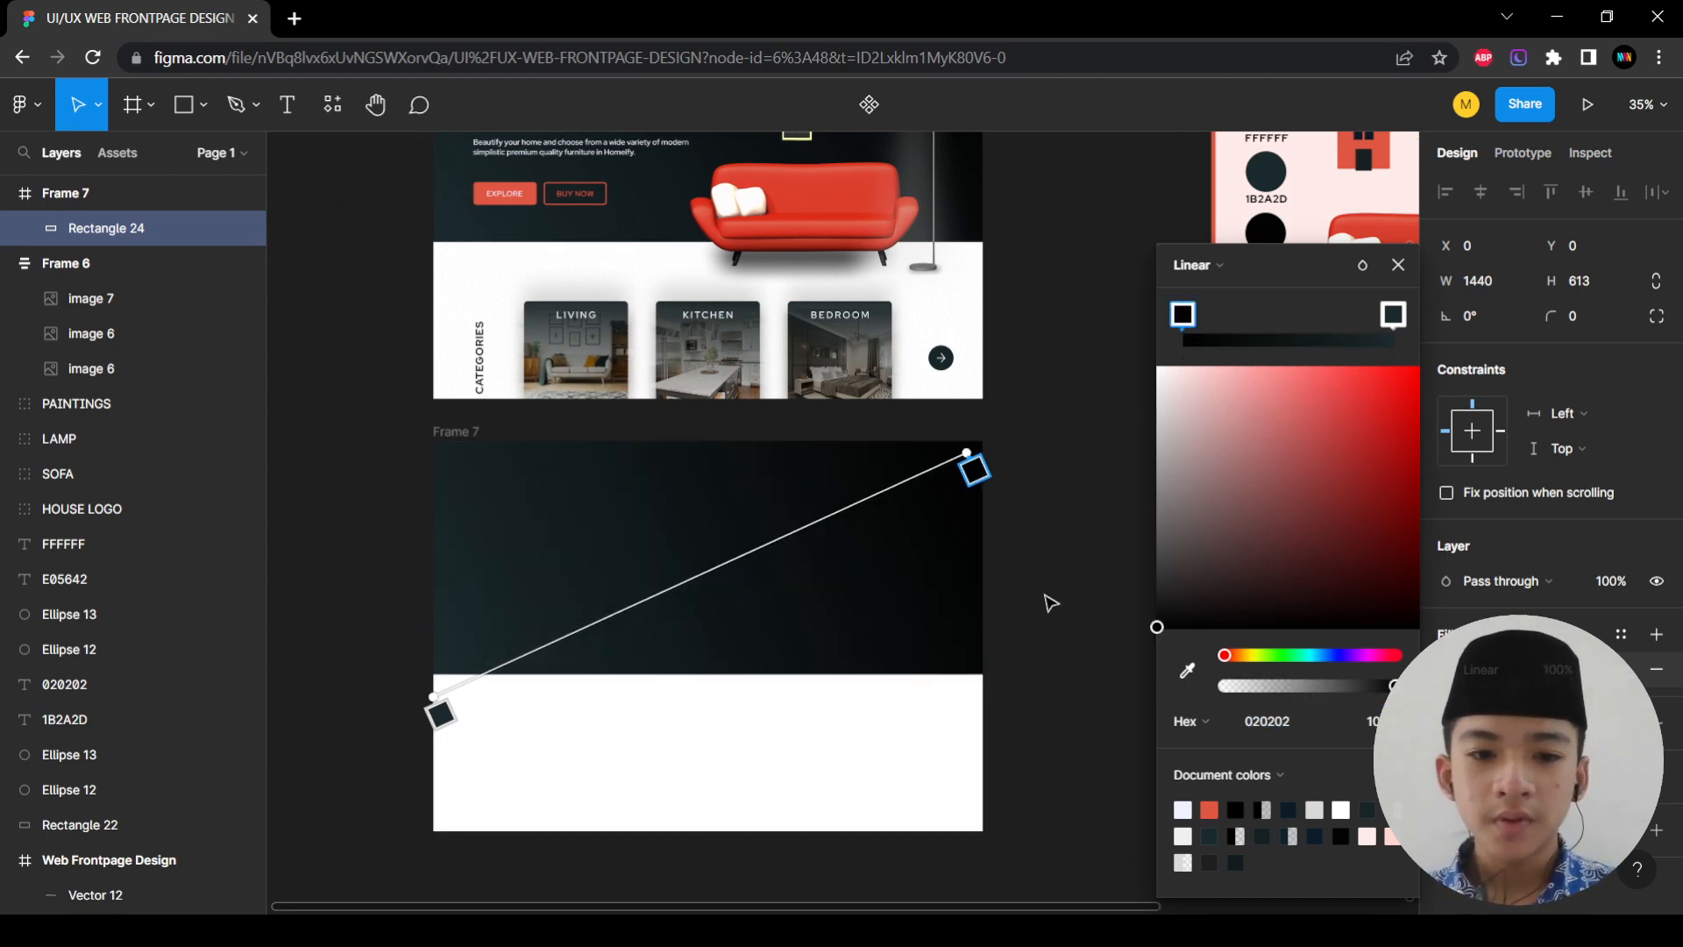
pyautogui.scroll(3, 1052, 593)
pyautogui.press('Escape')
pyautogui.scroll(-2, 1041, 639)
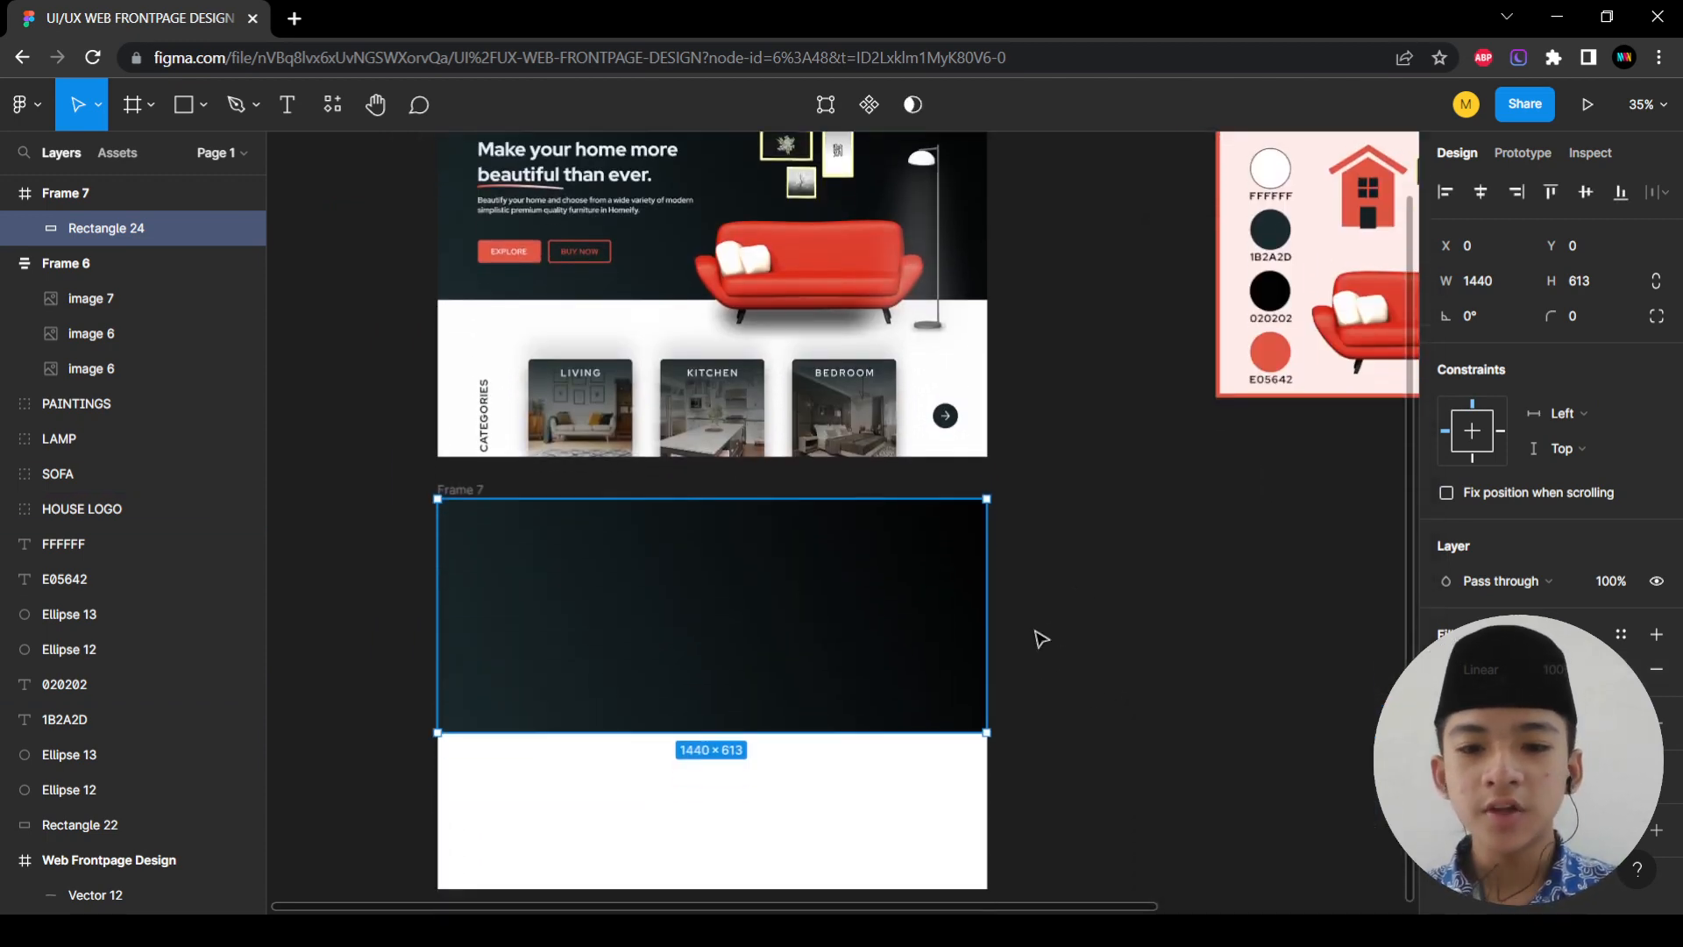
# Compare the rectangle's gradient with the asset board swatches and with the header of the finished design
pyautogui.click(1456, 679)
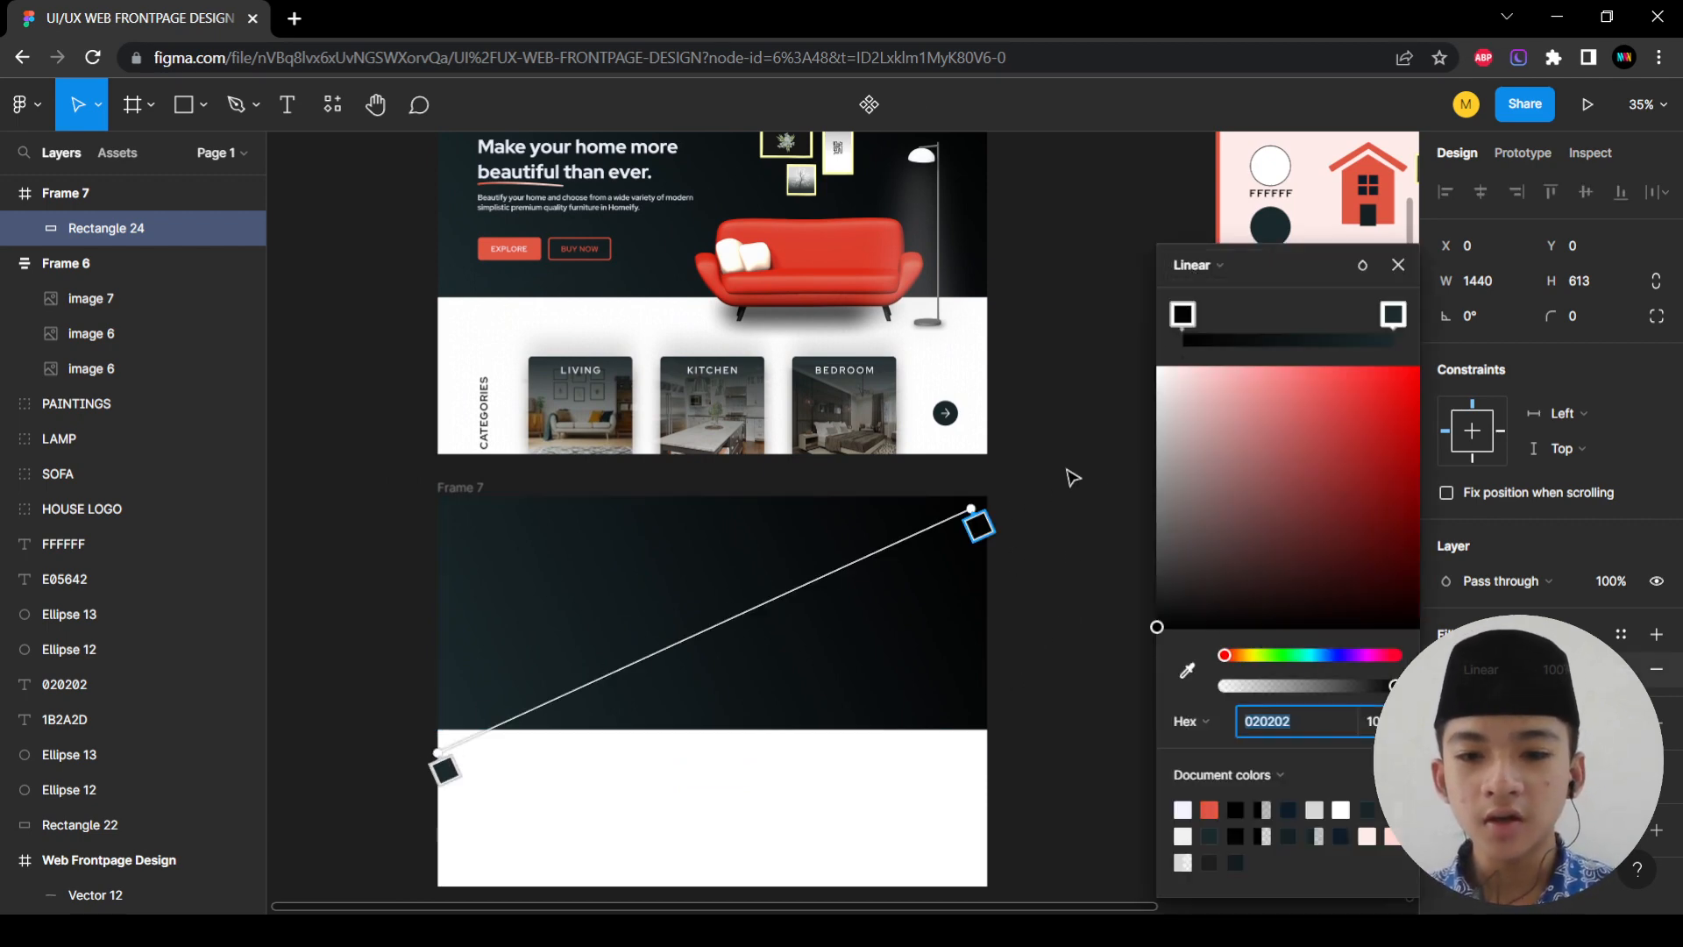
pyautogui.scroll(3, 1051, 464)
pyautogui.hscroll(5, 936, 436)
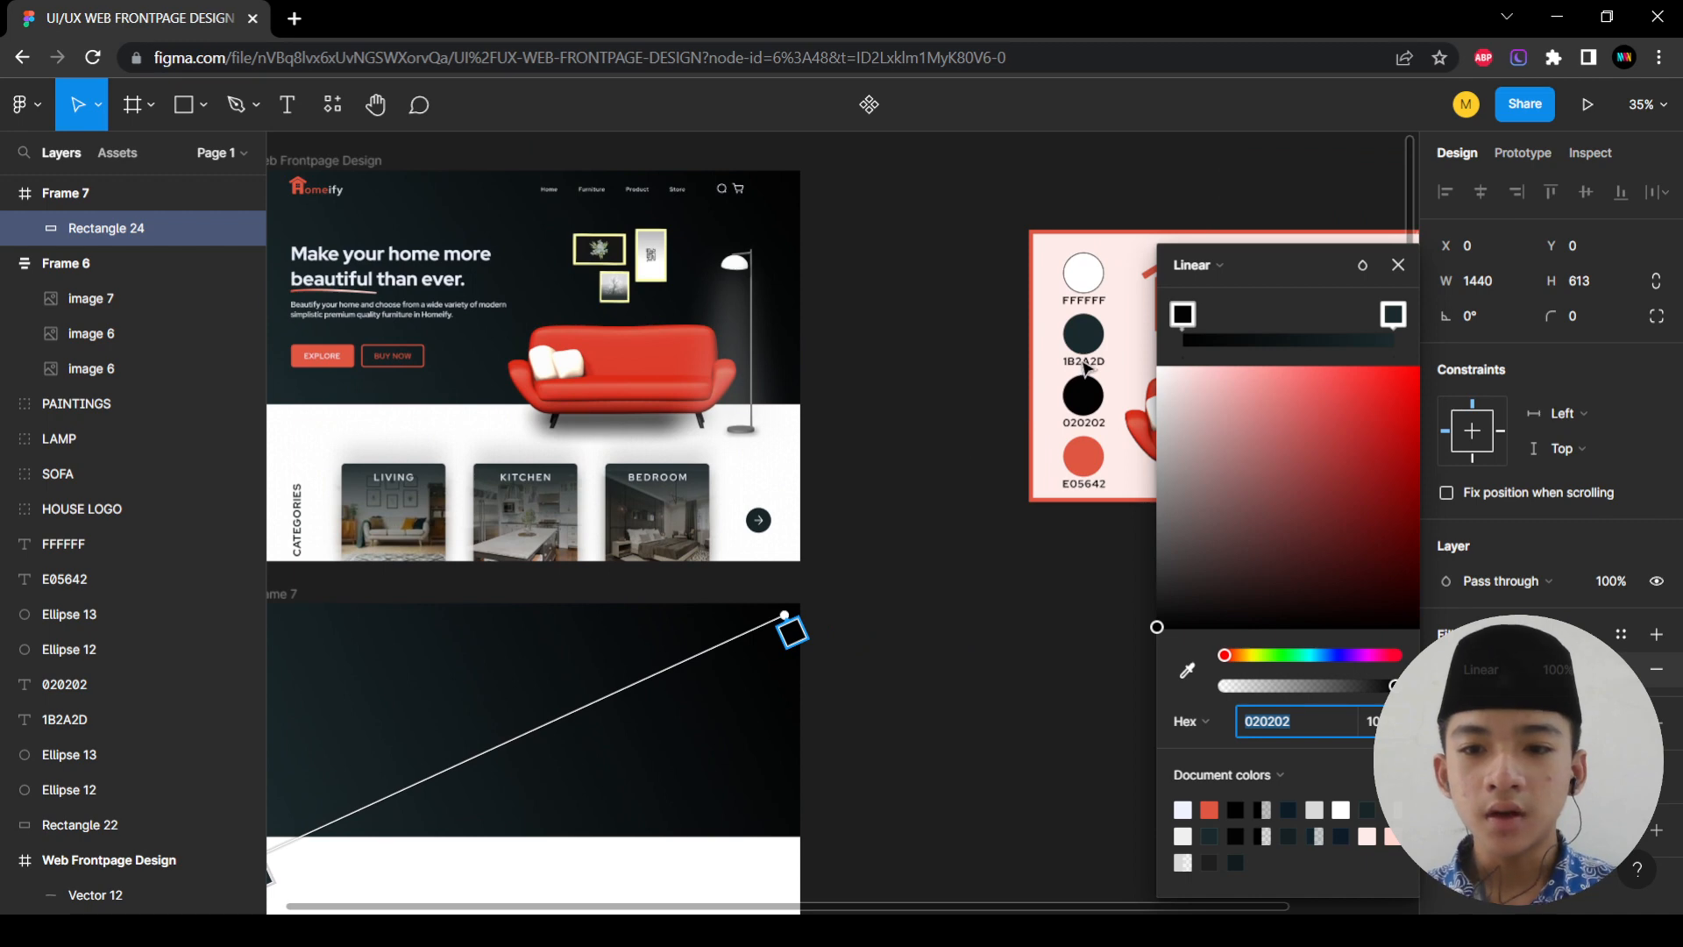
pyautogui.hscroll(-4, 1089, 443)
pyautogui.click(1398, 264)
pyautogui.hscroll(-2, 1157, 451)
pyautogui.scroll(-2, 1156, 451)
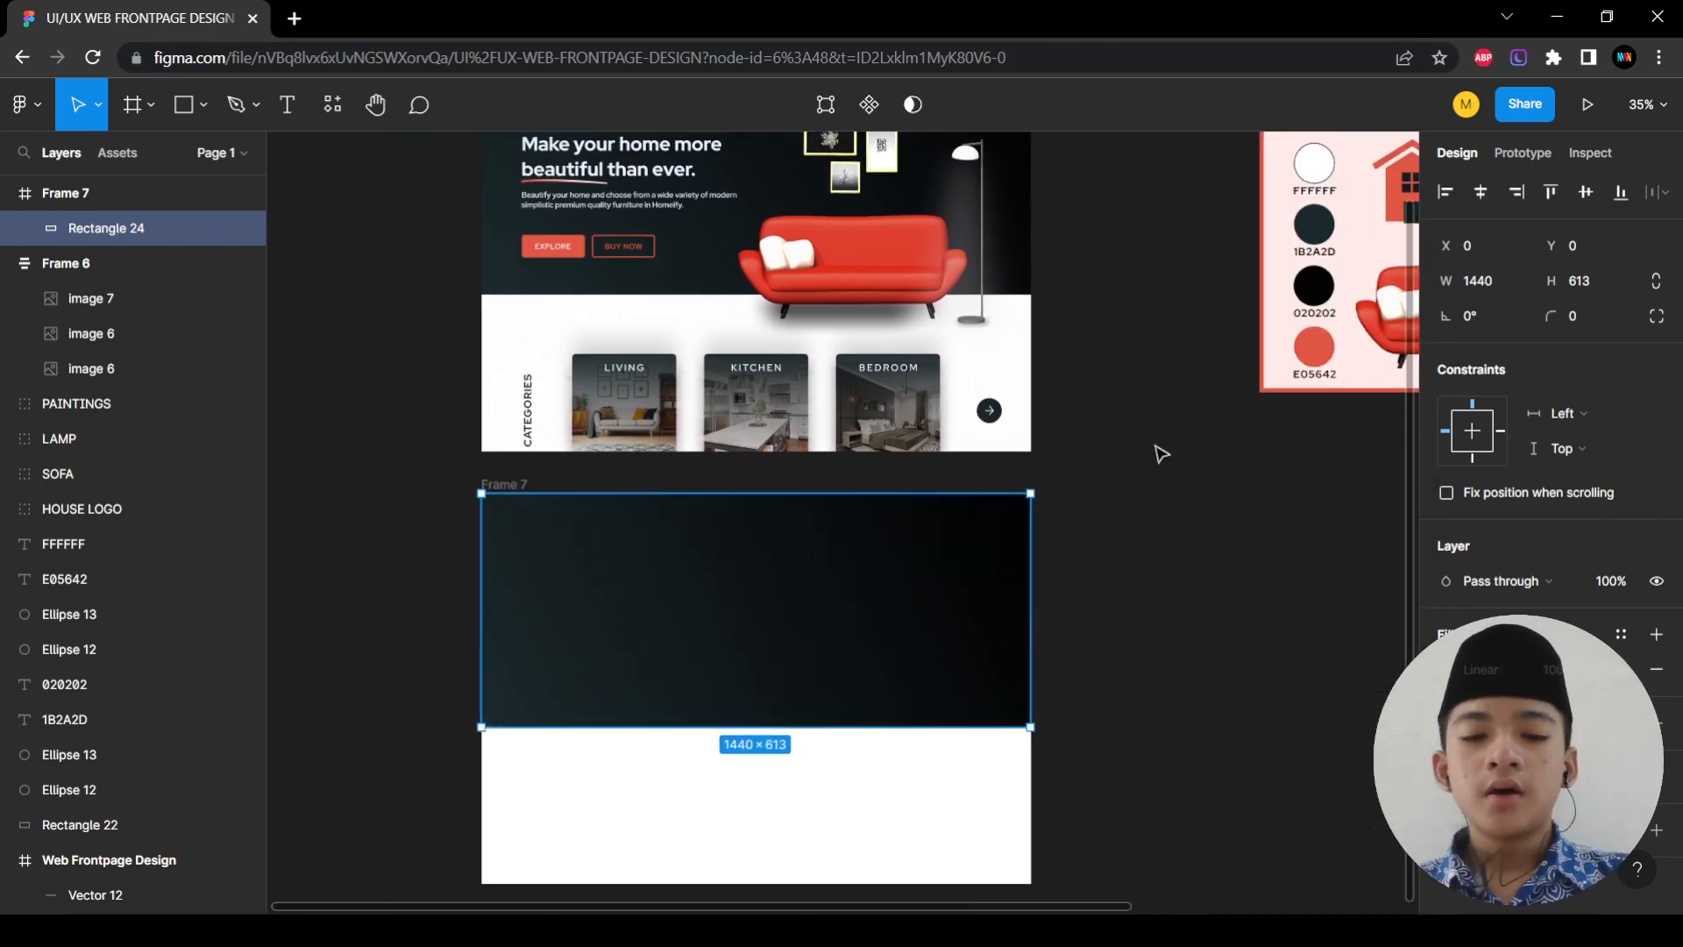
pyautogui.click(1102, 562)
pyautogui.scroll(-2, 1100, 563)
pyautogui.scroll(8, 826, 564)
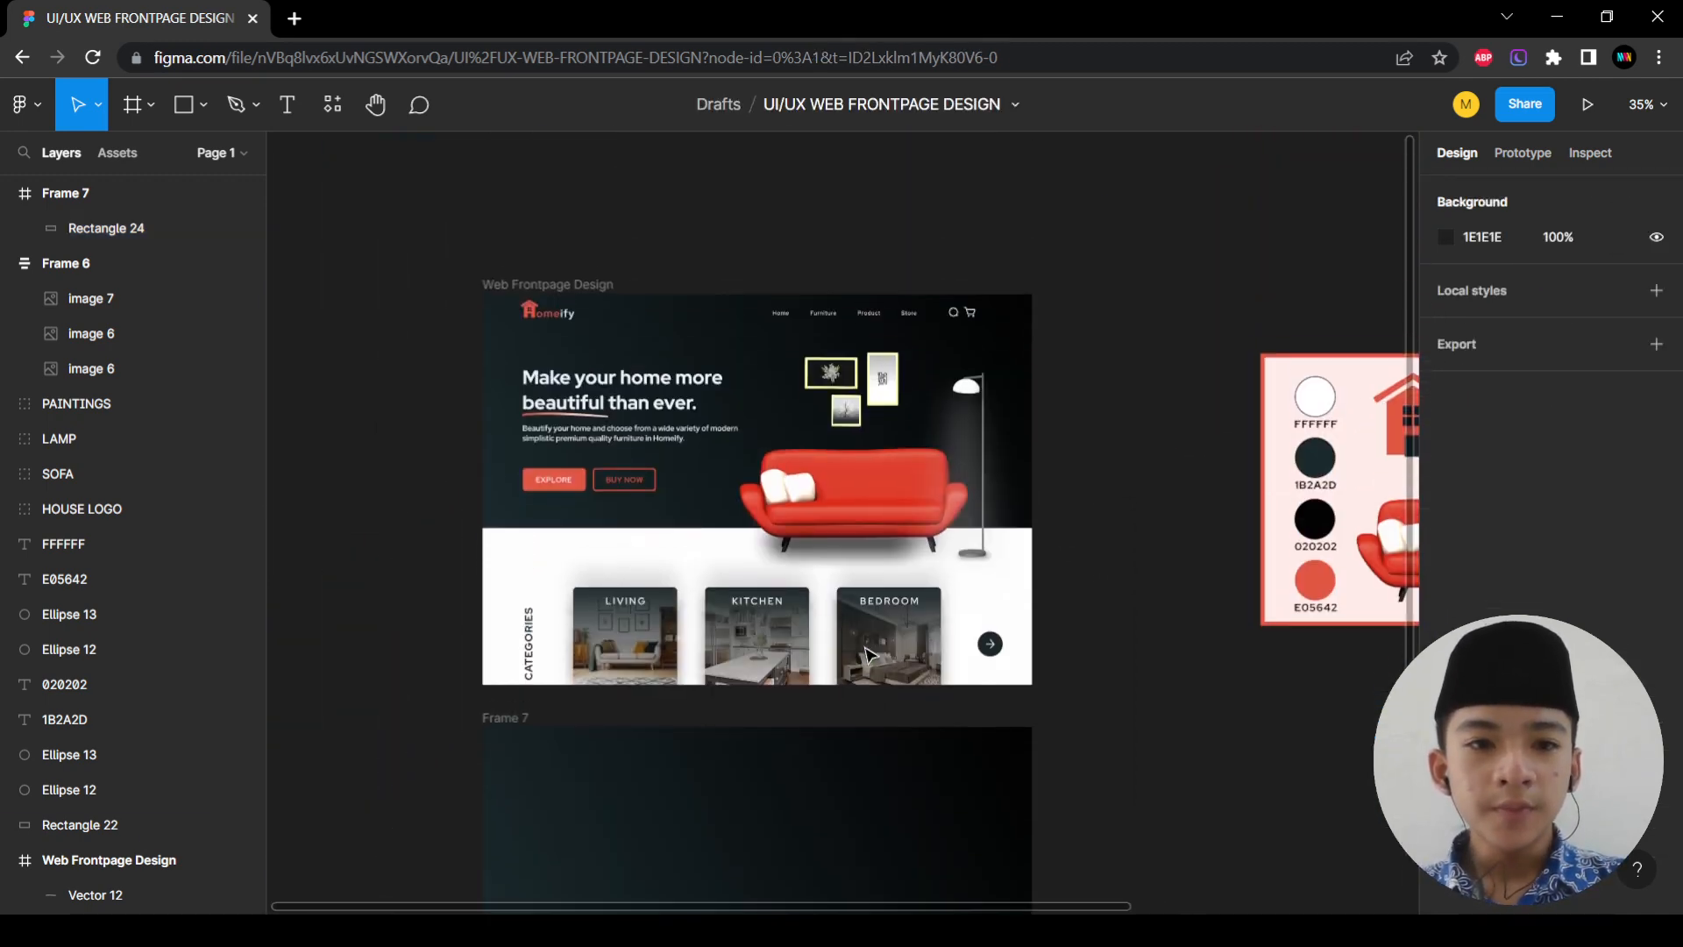
pyautogui.scroll(-1, 862, 636)
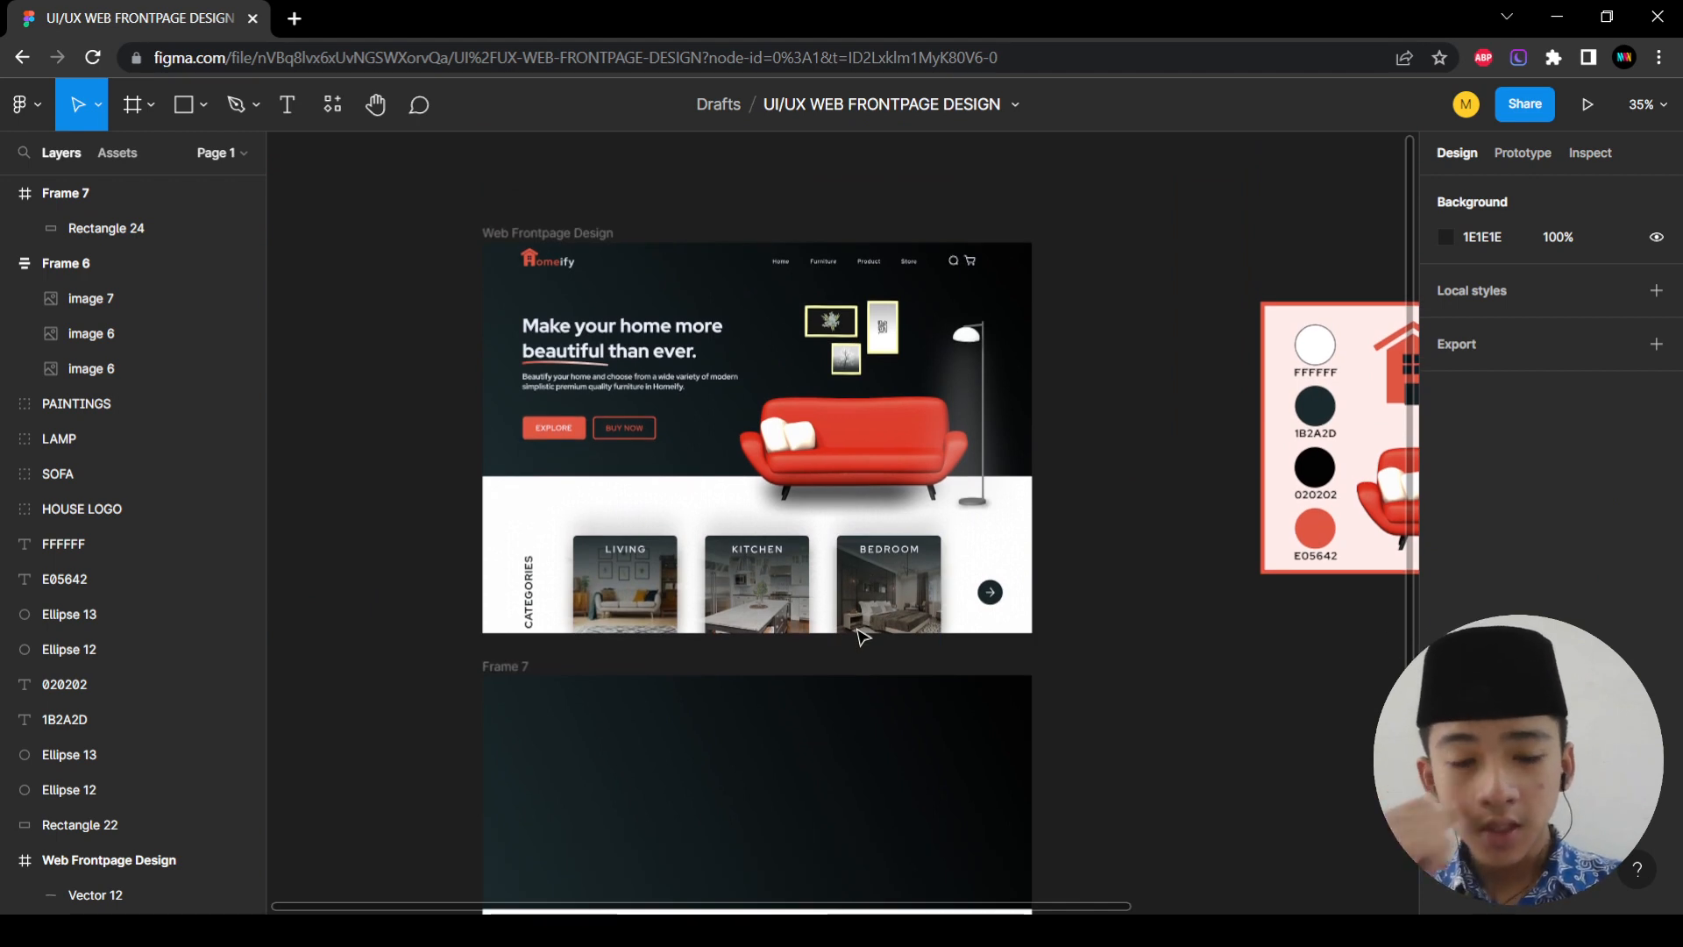
pyautogui.scroll(-1, 863, 636)
# Move the red house logo from the asset board into the new frame's upper-left corner, at about X 76, Y 38
pyautogui.scroll(2, 732, 729)
pyautogui.hscroll(4, 965, 614)
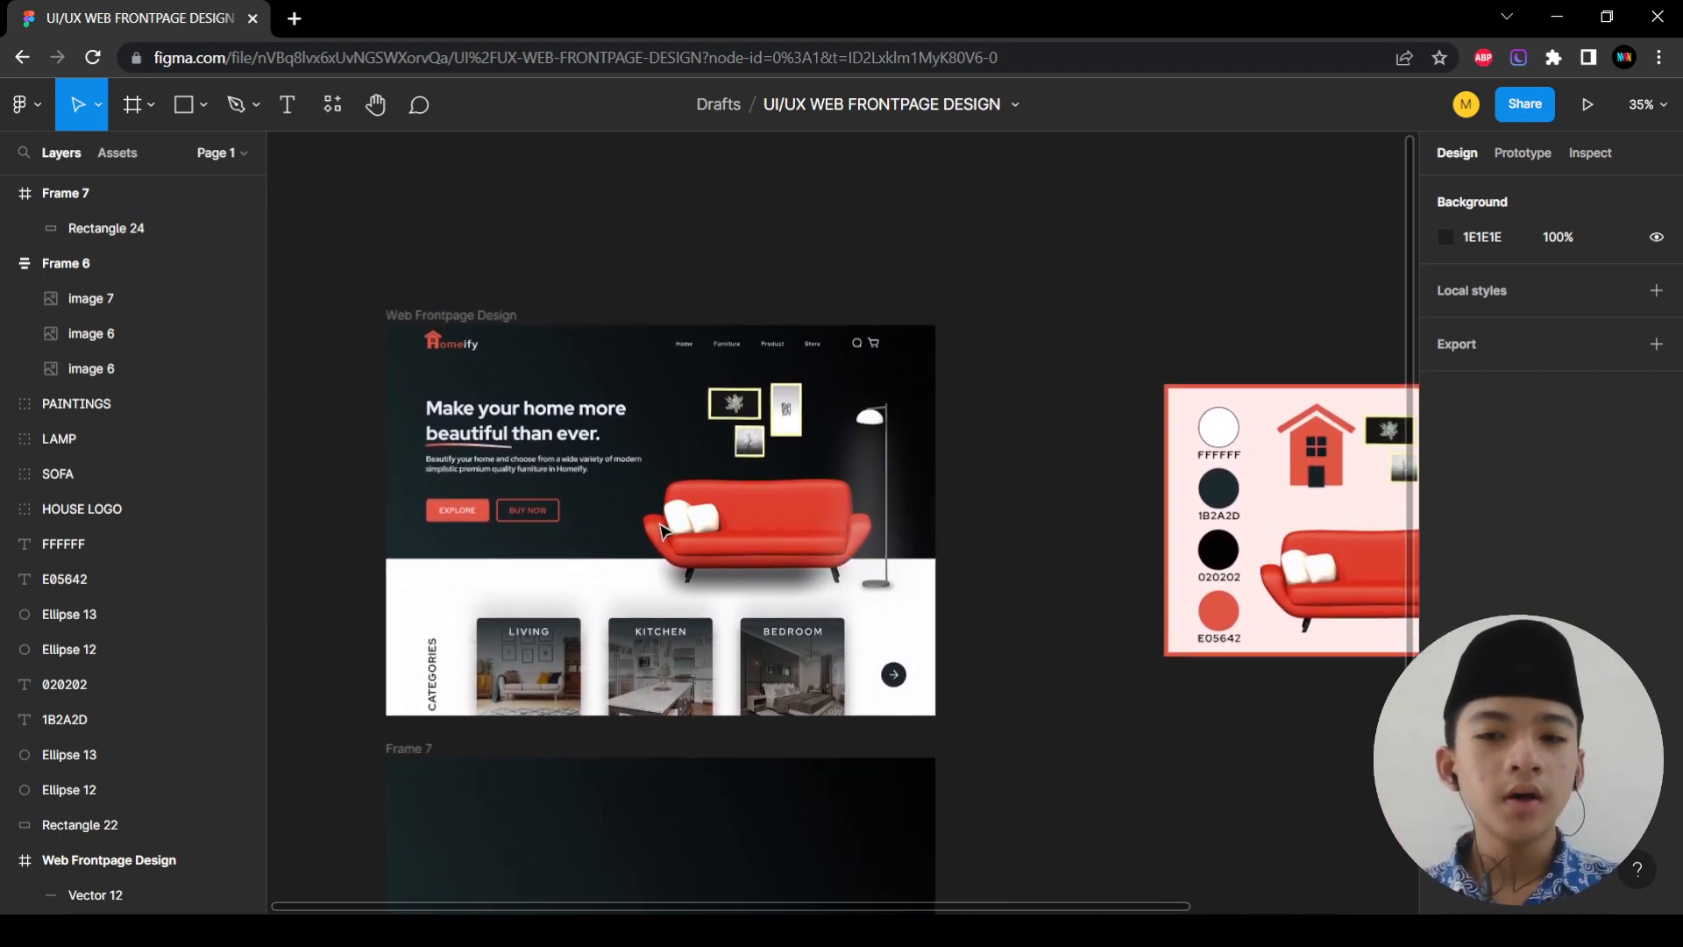
pyautogui.click(1214, 478)
pyautogui.hscroll(-2, 1262, 438)
pyautogui.scroll(-1, 1262, 438)
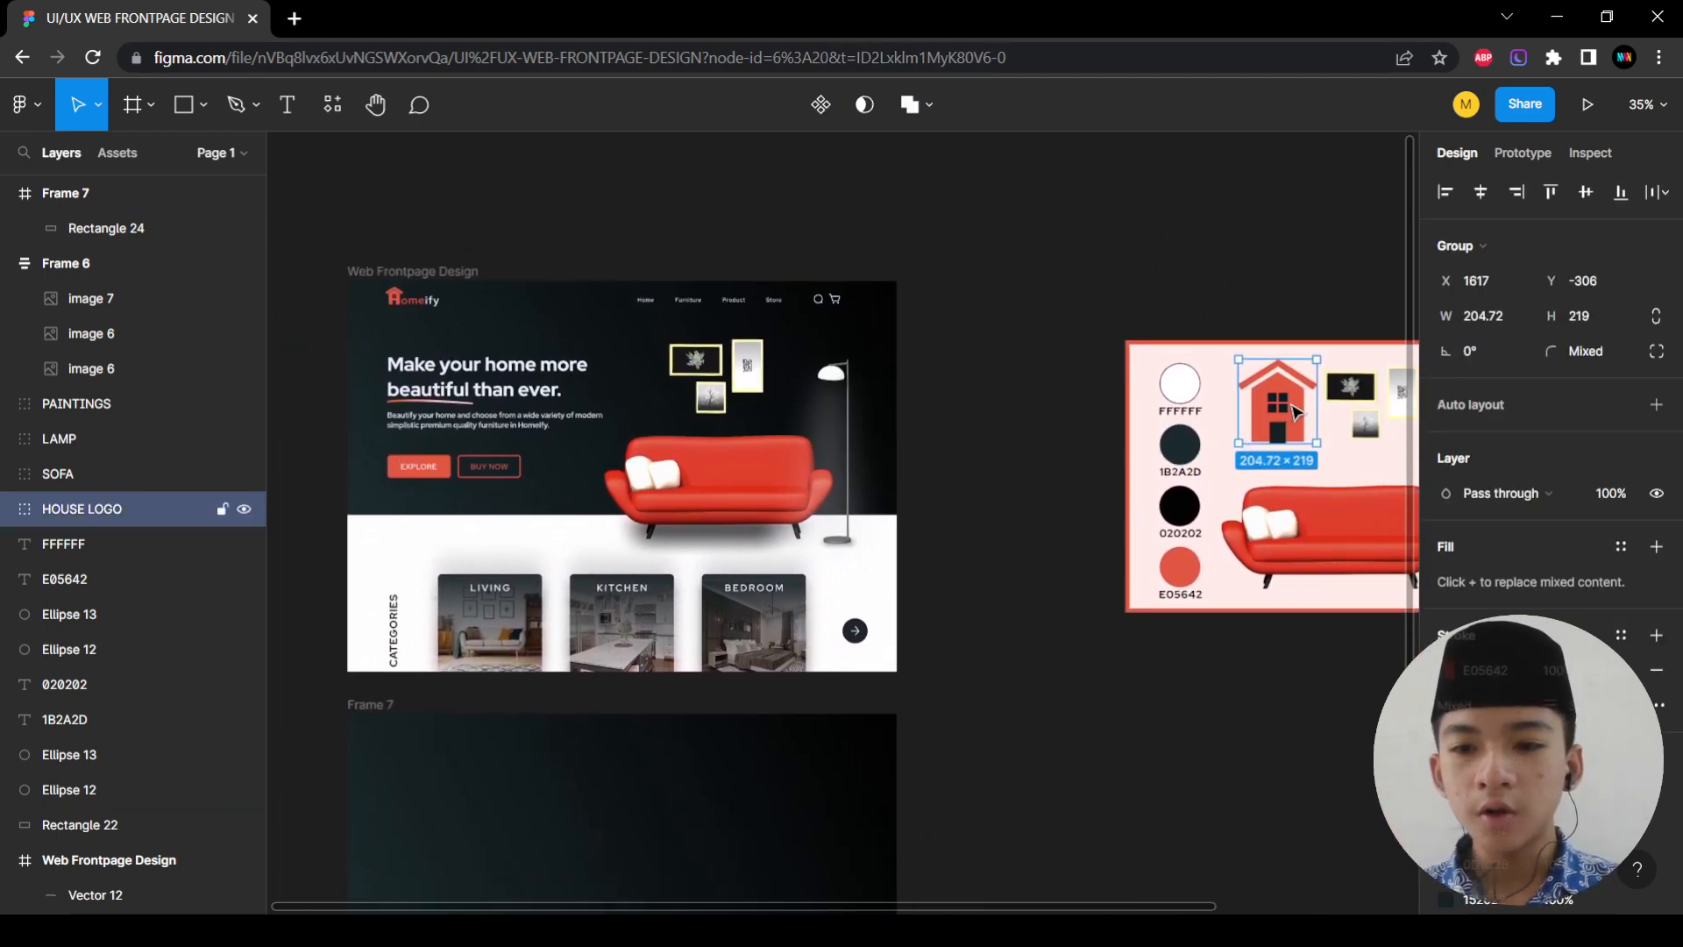
pyautogui.moveTo(1288, 419); pyautogui.dragTo(534, 737)
pyautogui.scroll(5, 533, 729)
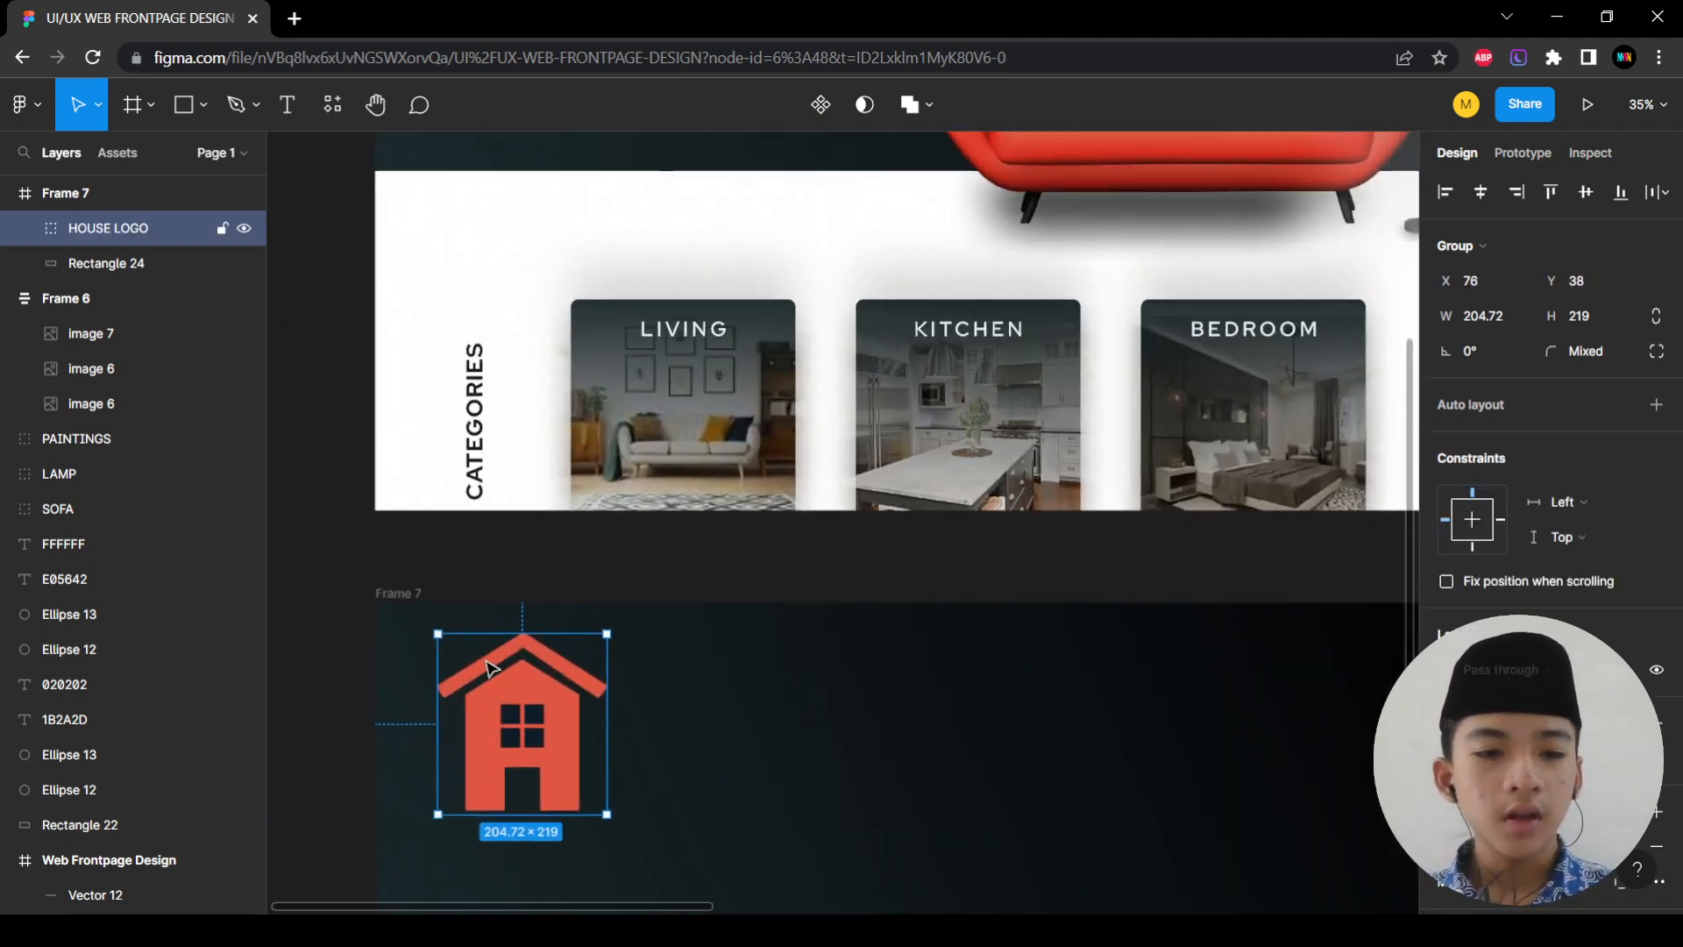
pyautogui.scroll(-1, 526, 719)
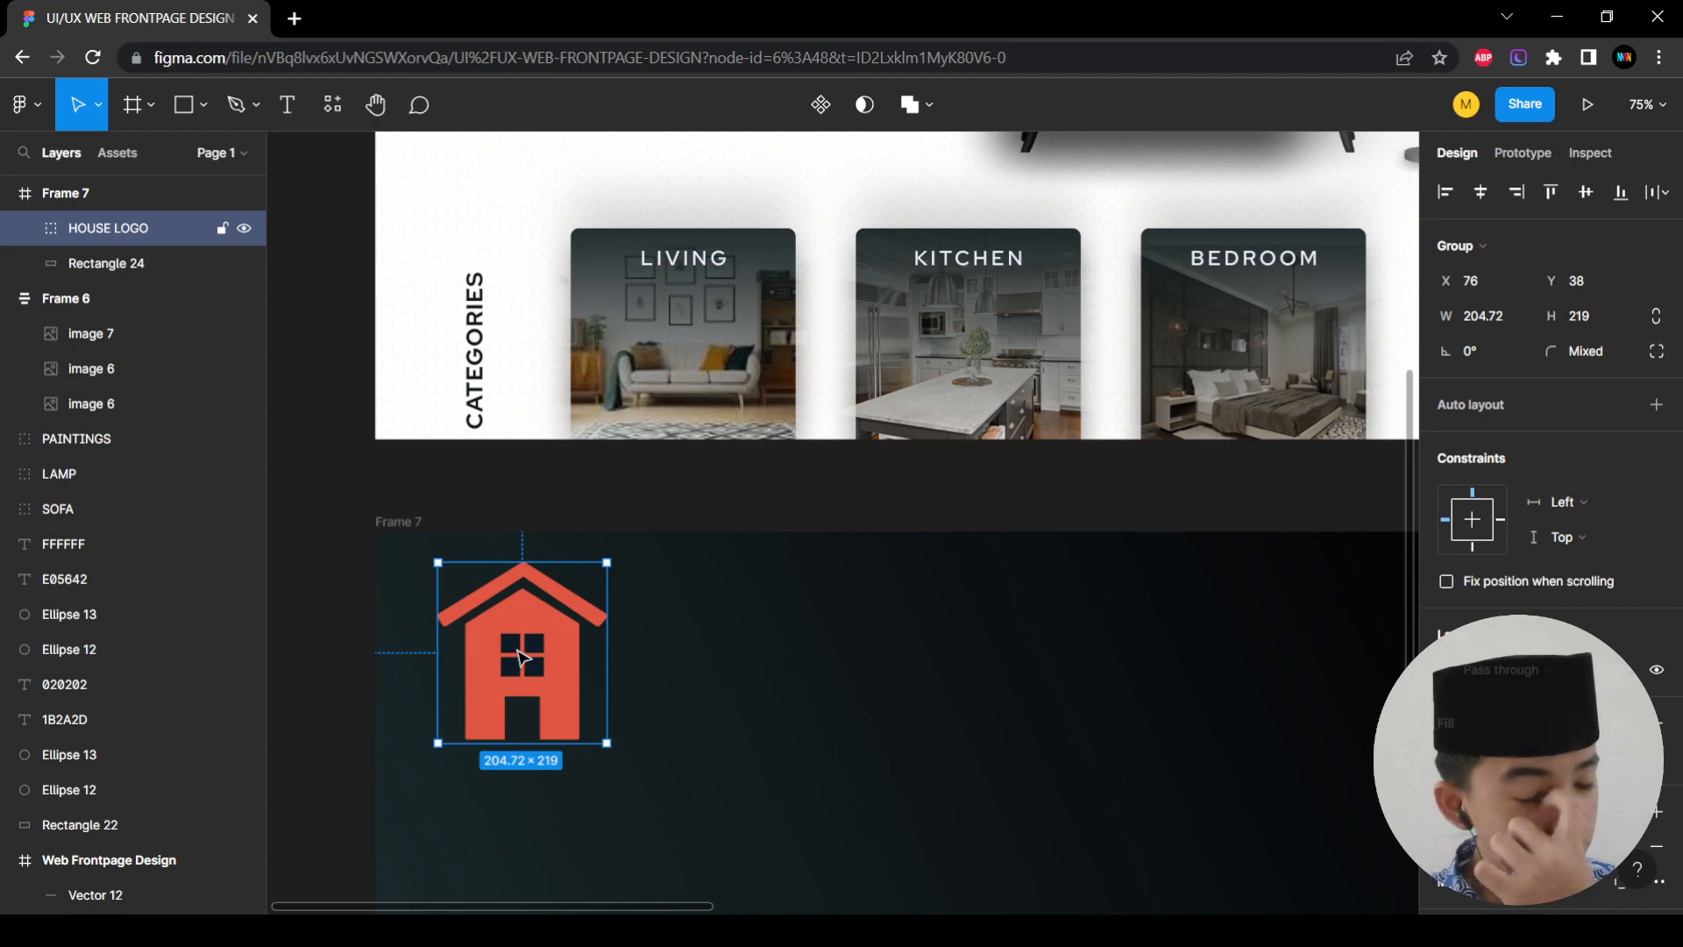
# Scale the house logo proportionally to about 67 × 72 and place it at about X 76, Y 29
pyautogui.scroll(-4, 579, 688)
pyautogui.scroll(-1, 593, 693)
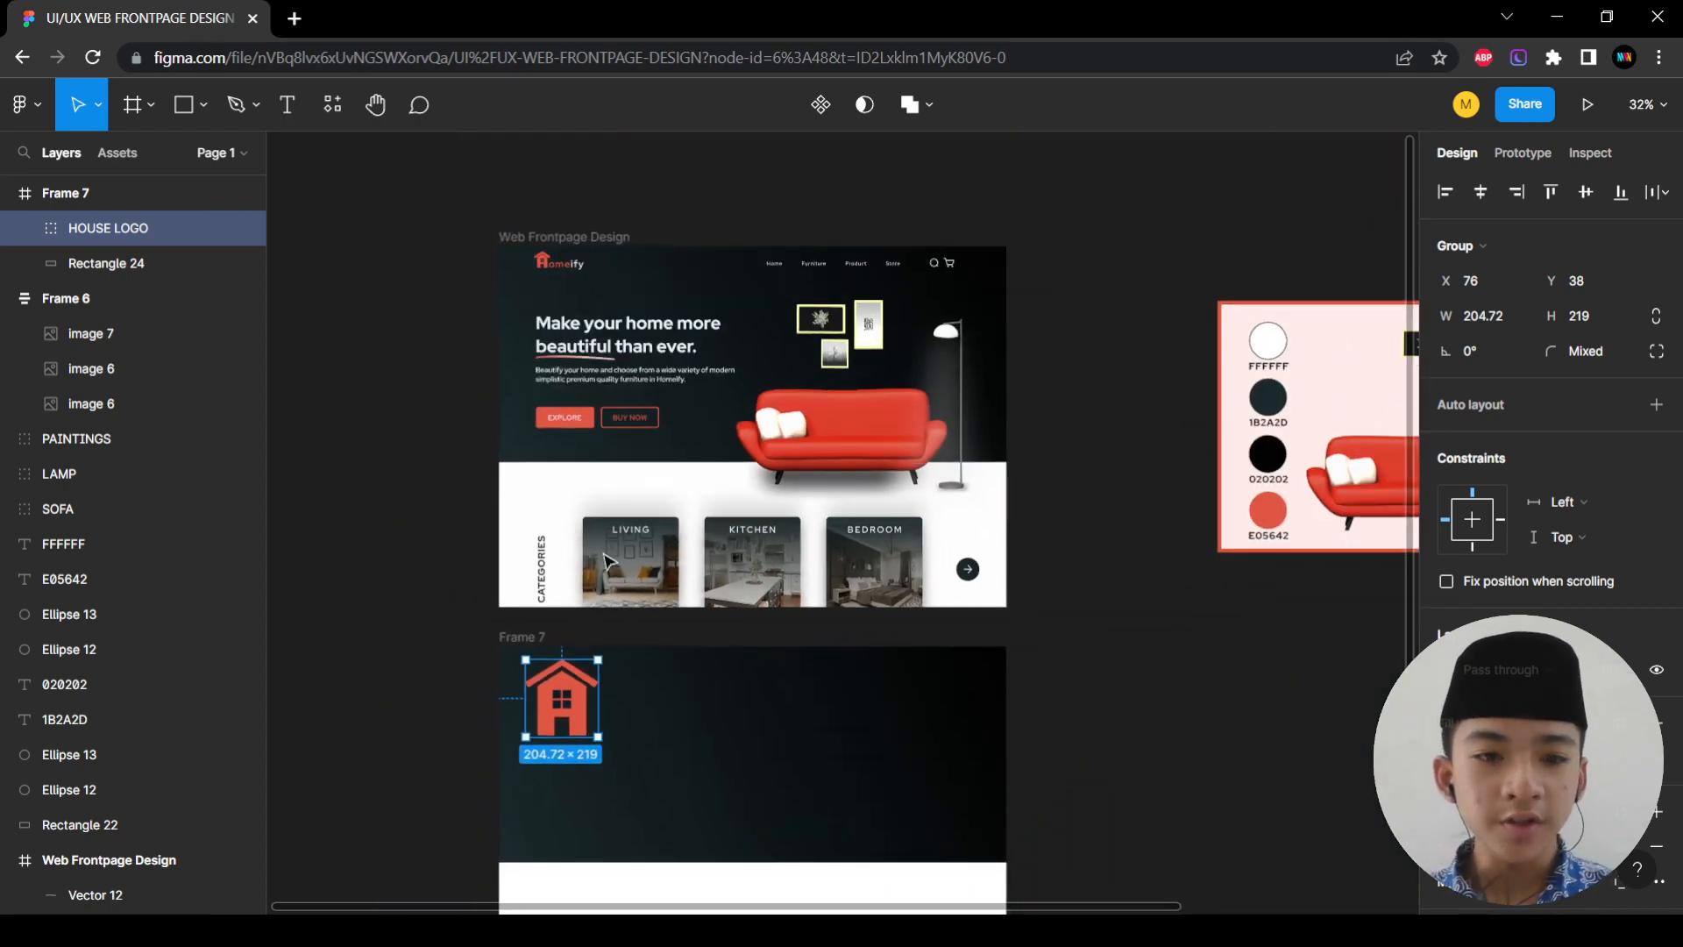
pyautogui.press('k')
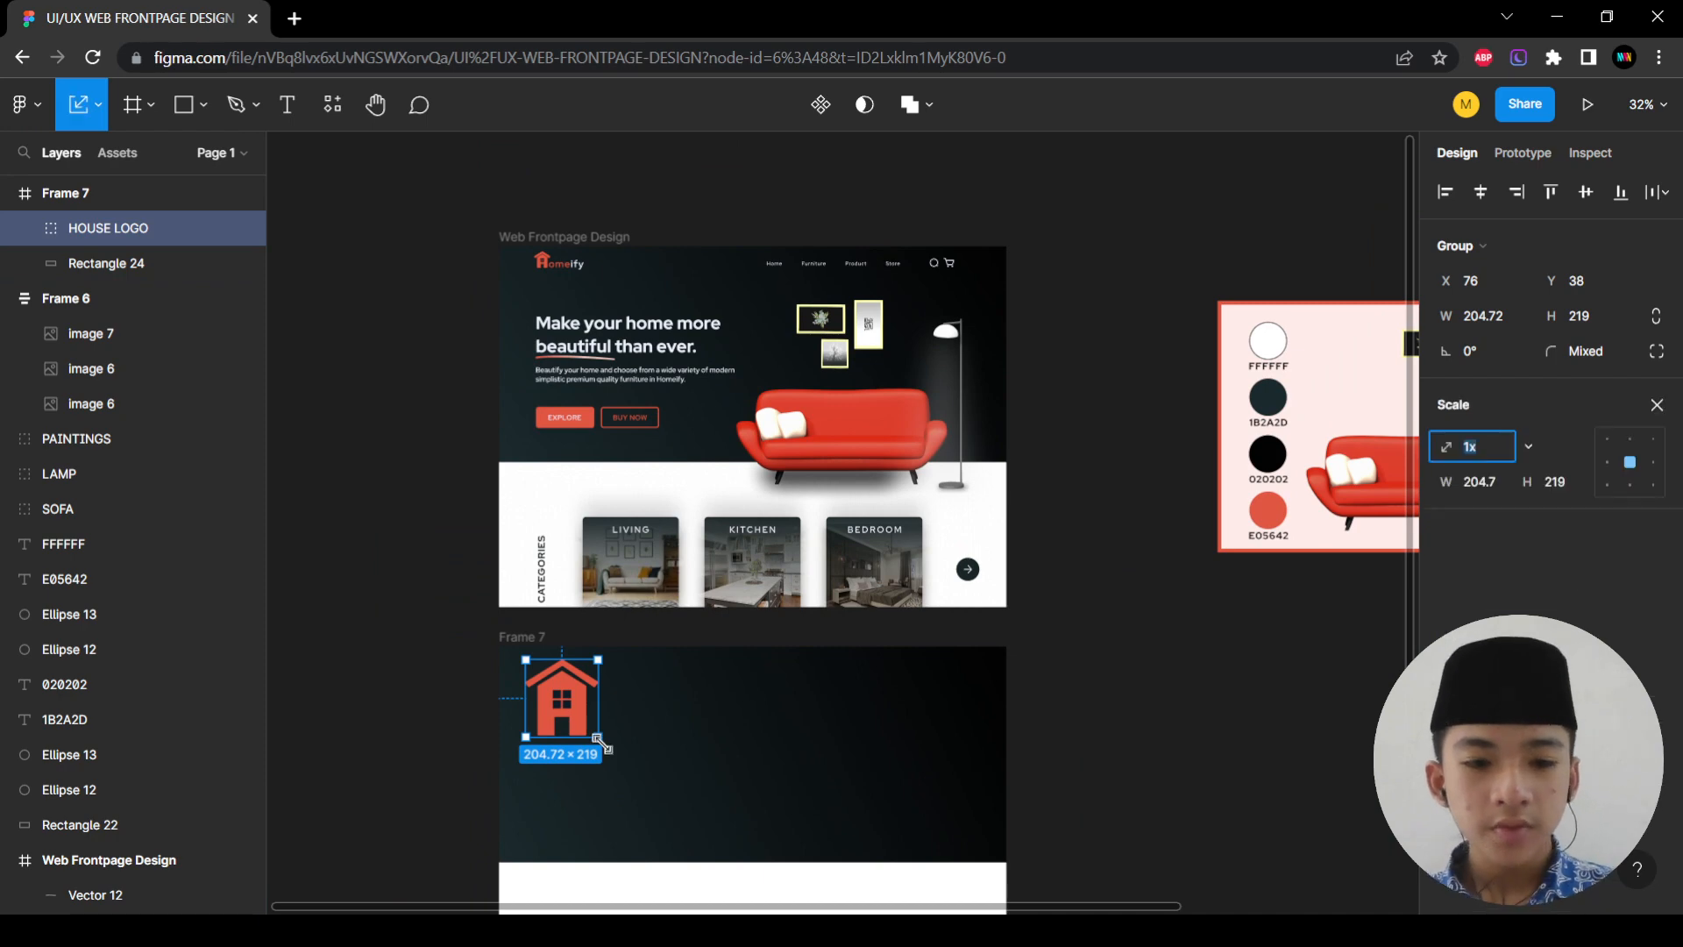
pyautogui.scroll(-2, 653, 728)
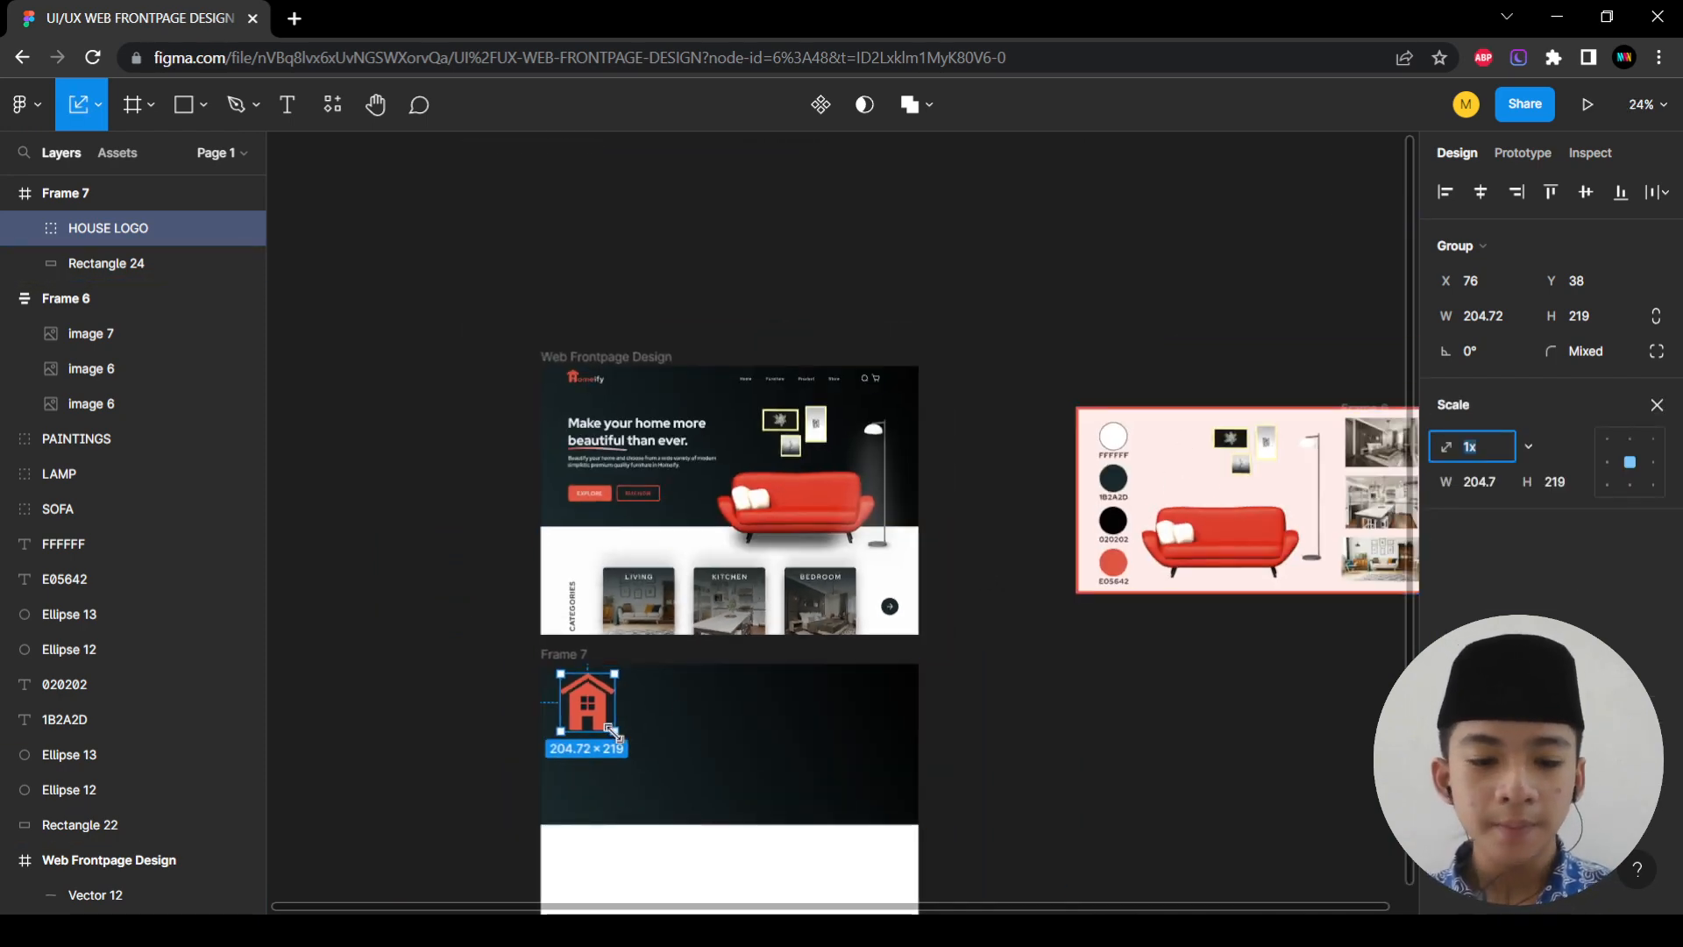
pyautogui.scroll(3, 617, 733)
pyautogui.moveTo(616, 733); pyautogui.dragTo(532, 650)
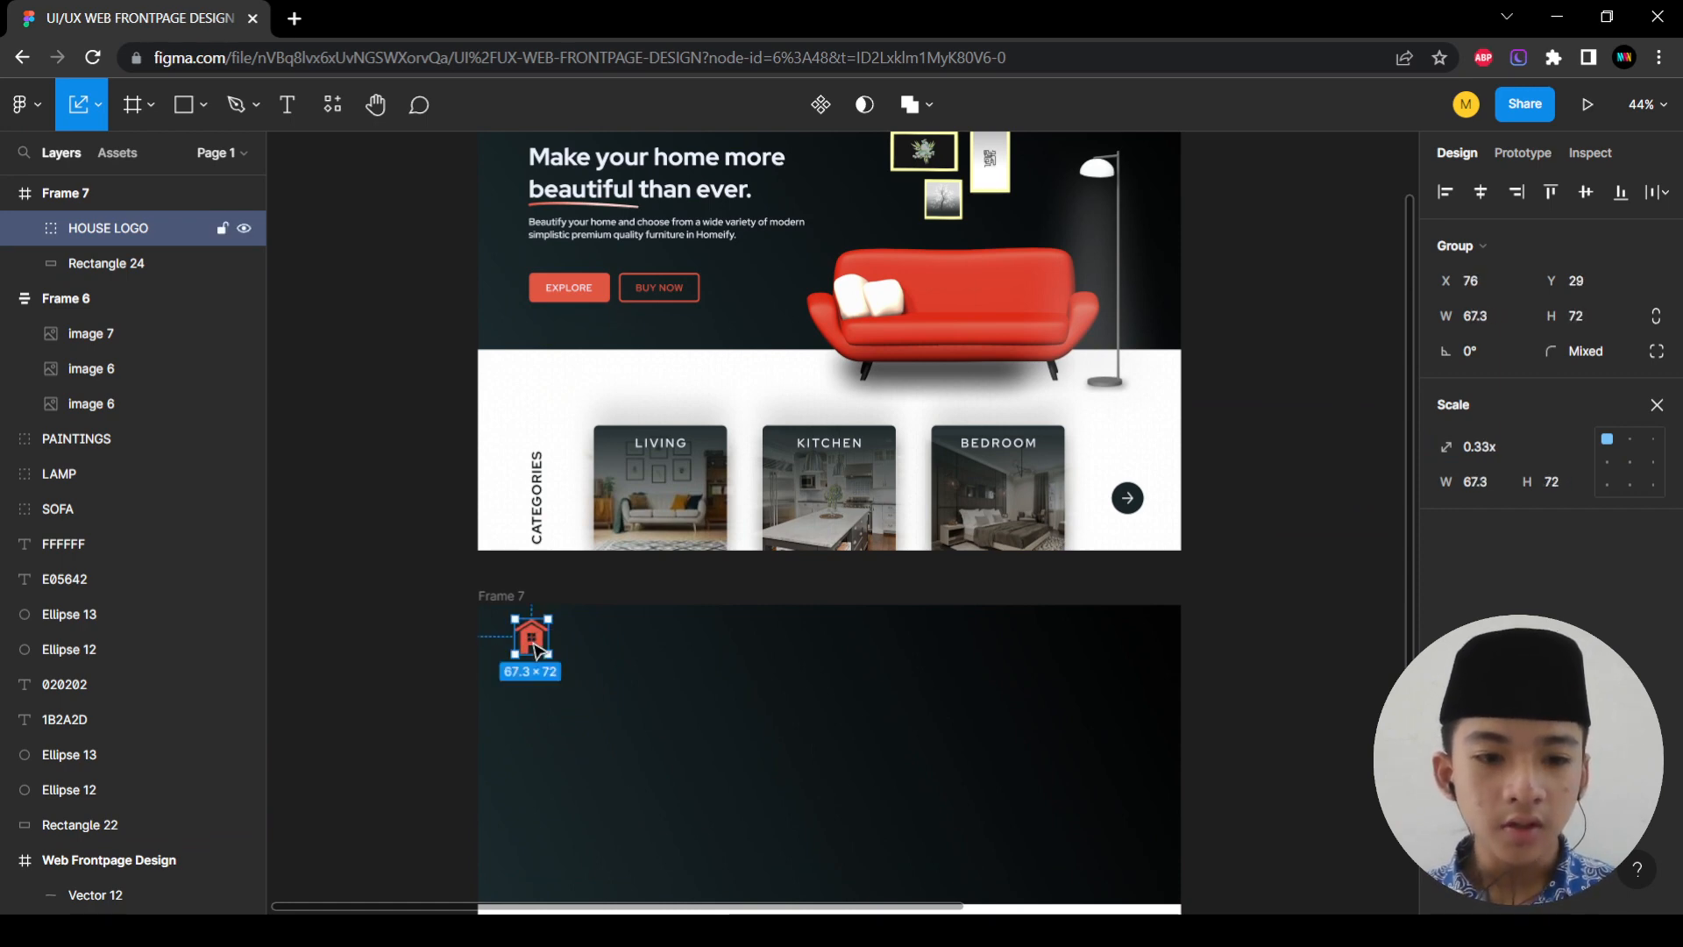
pyautogui.press('v')
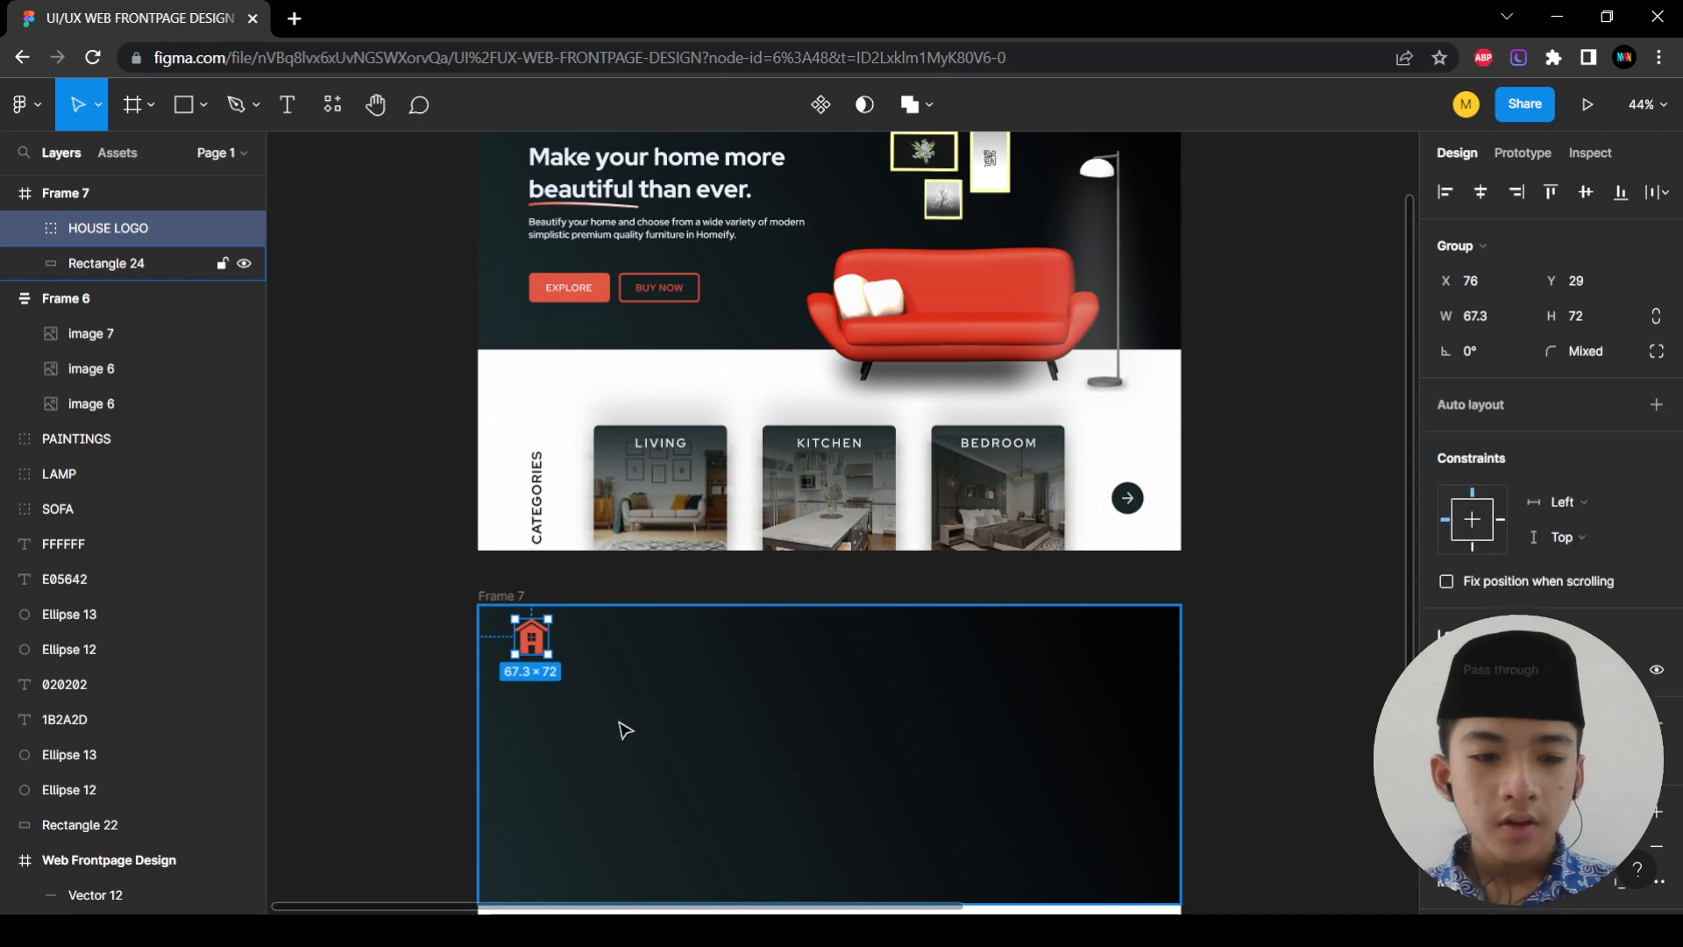
# Add the text "omeify" directly beside the base of the house logo, at about X 138, Y 61
pyautogui.scroll(5, 605, 693)
pyautogui.scroll(-5, 599, 653)
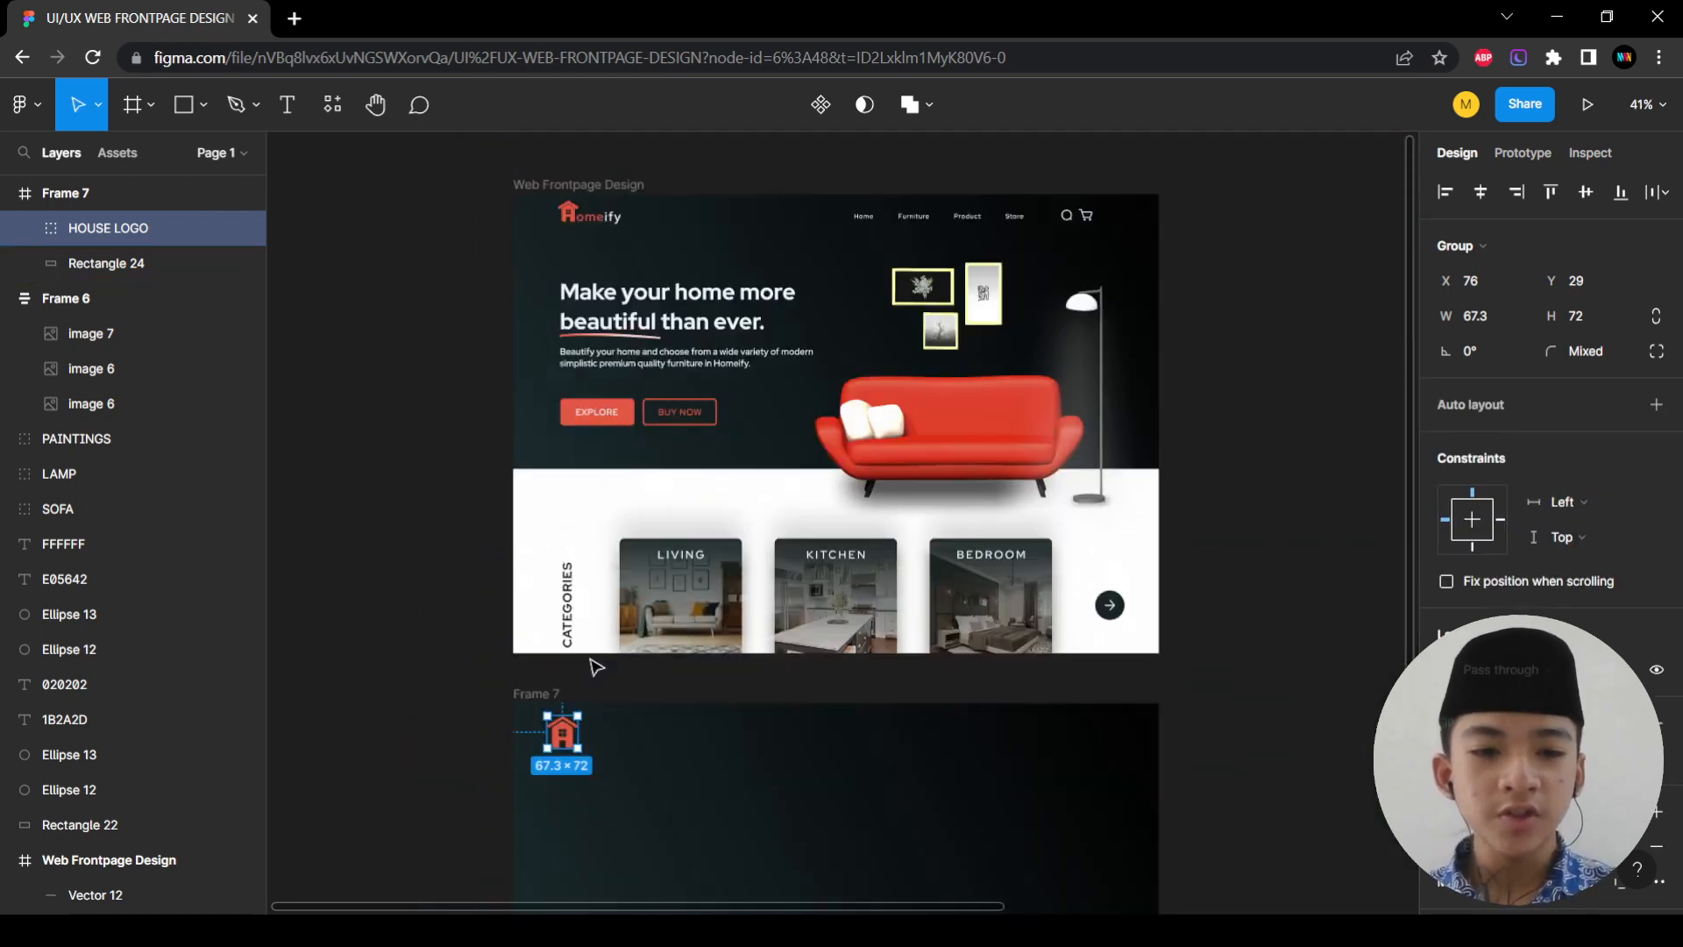
pyautogui.scroll(-3, 591, 368)
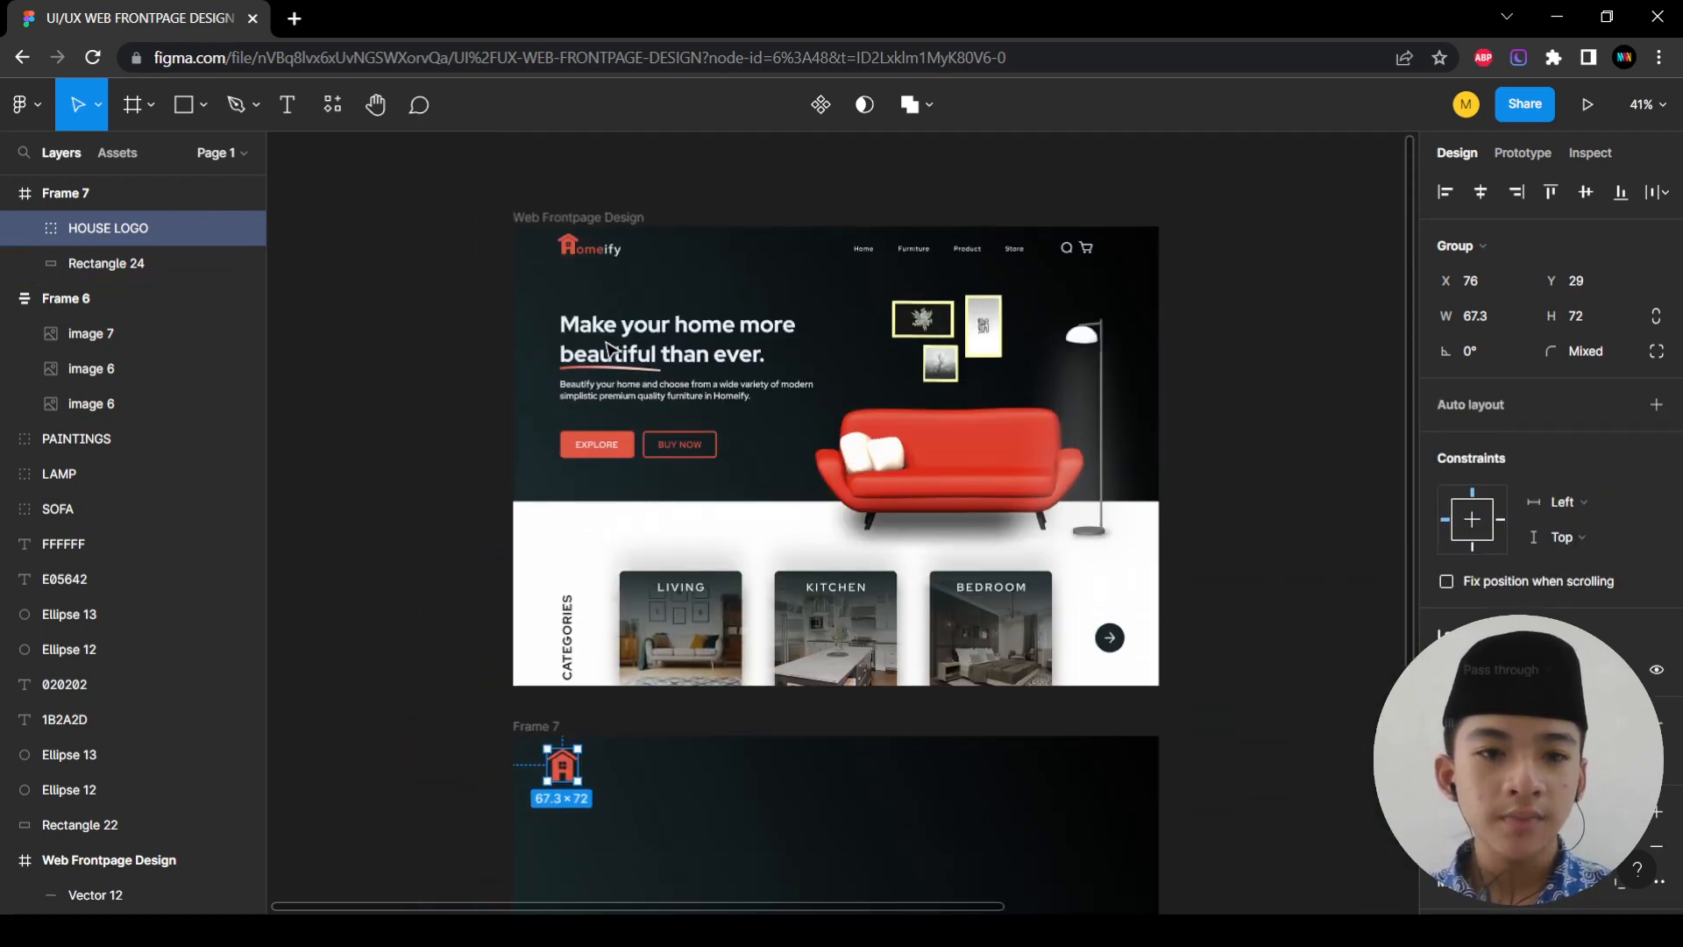
pyautogui.scroll(5, 613, 643)
pyautogui.click(596, 666)
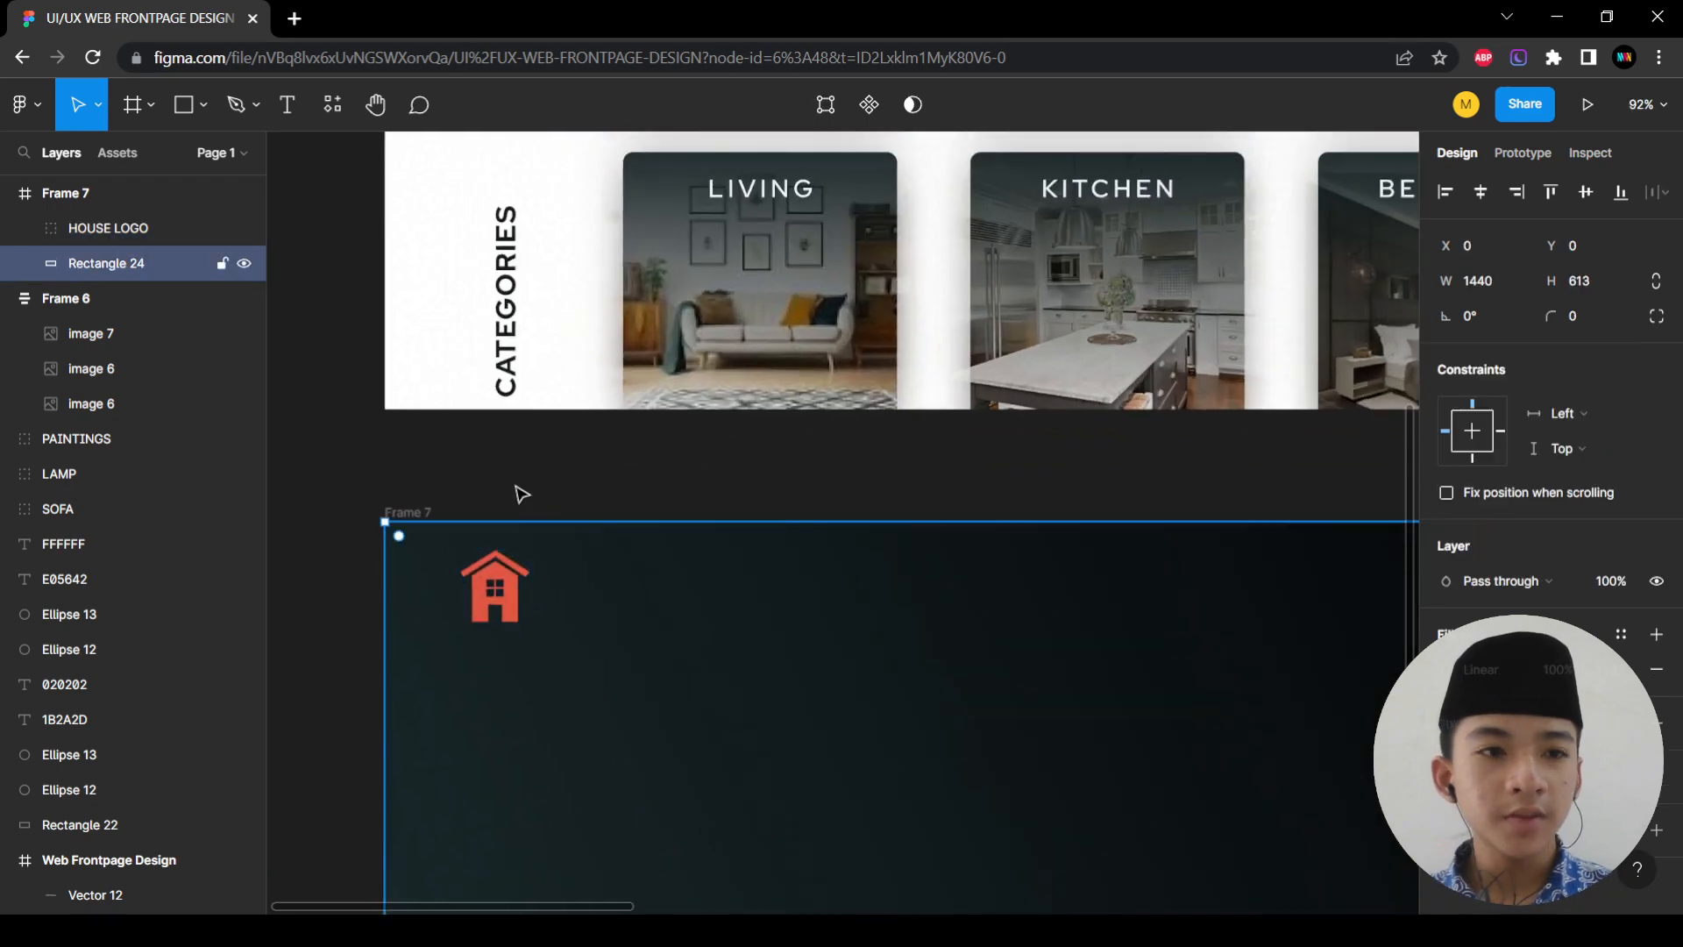
pyautogui.click(291, 126)
pyautogui.scroll(-5, 575, 617)
pyautogui.click(573, 612)
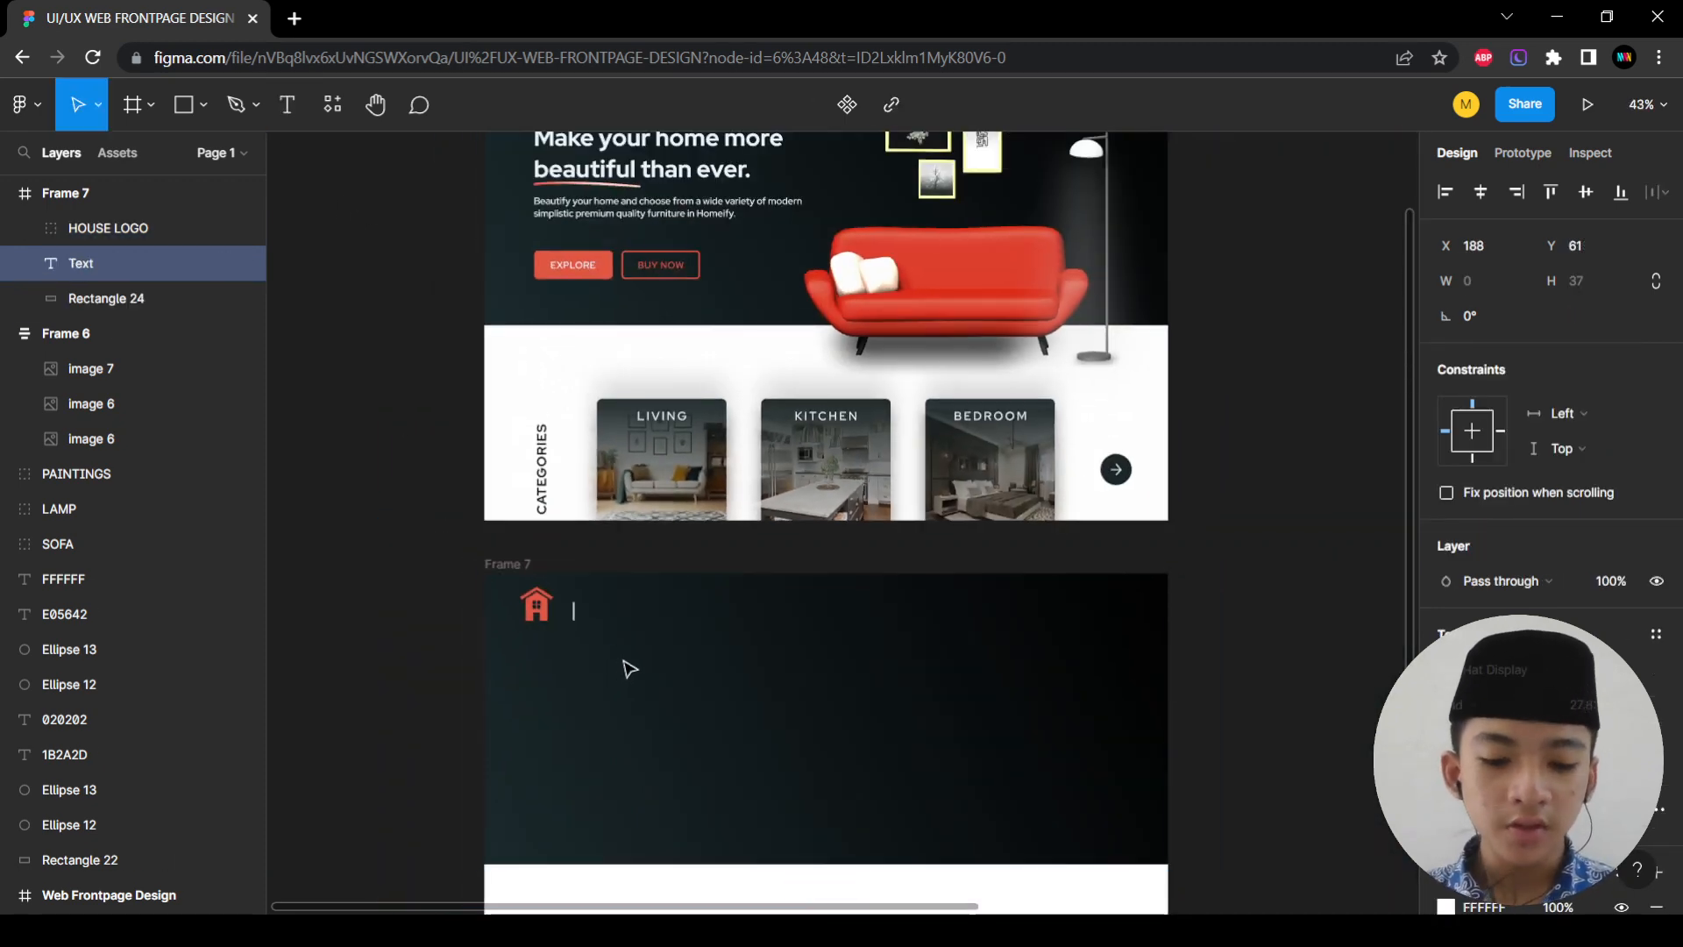
pyautogui.scroll(3, 629, 669)
pyautogui.scroll(-1, 629, 669)
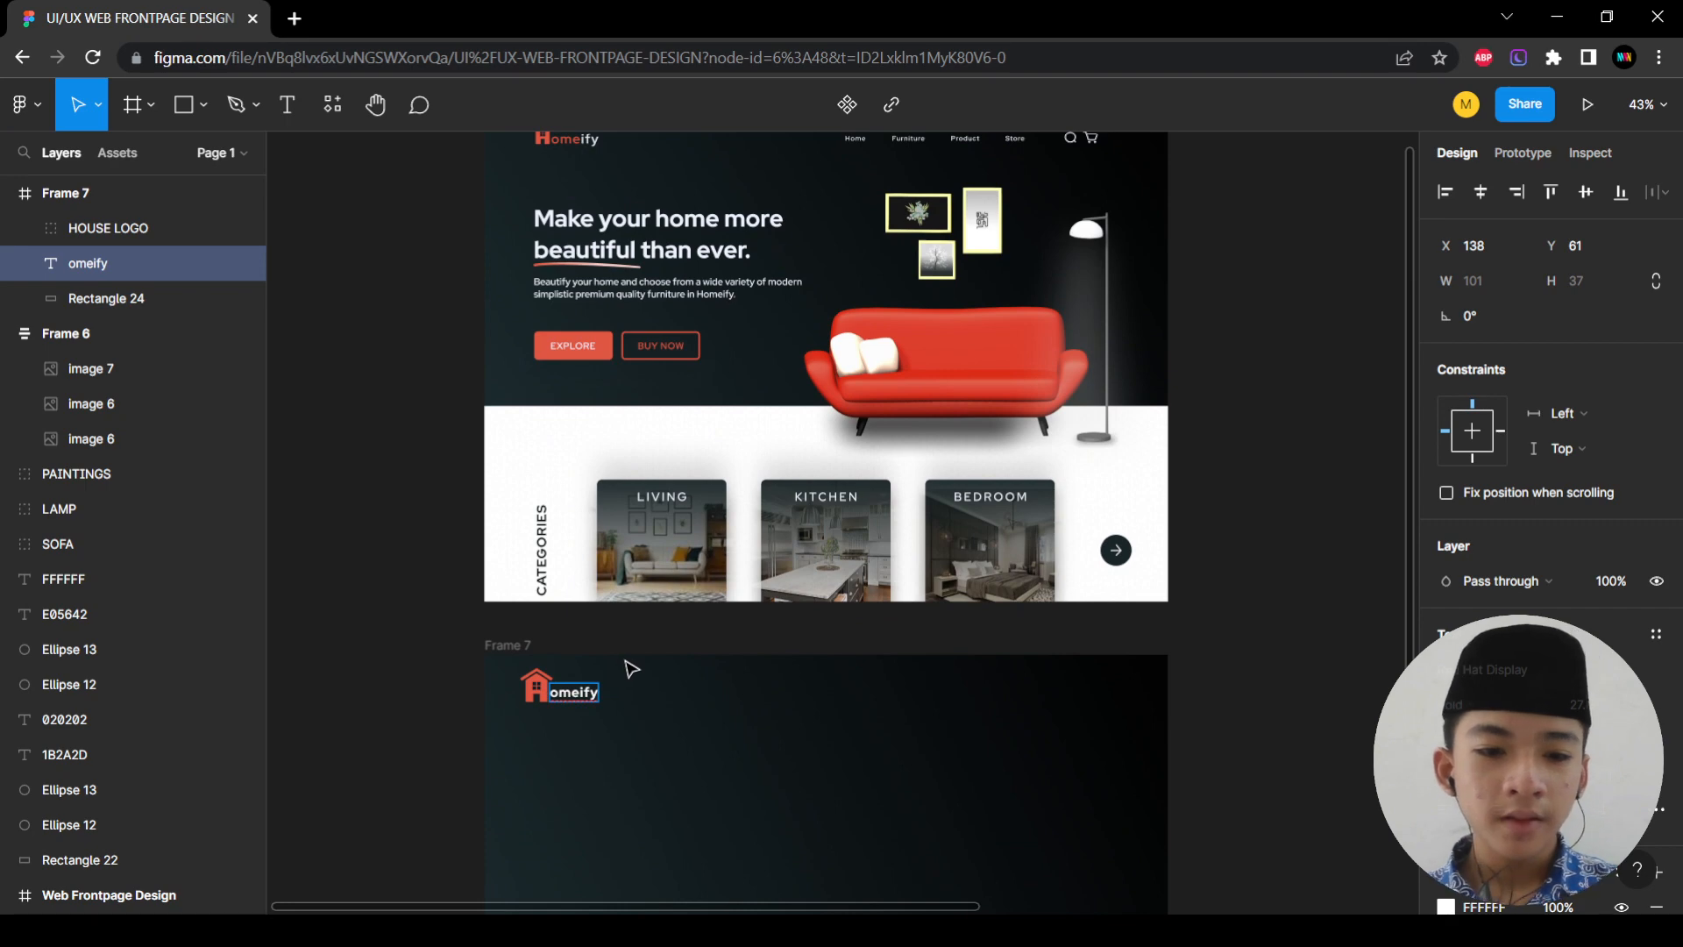
# Recolour the letters "ome" of the "omeify" text beside the house logo with the document colour E05642
pyautogui.scroll(3, 614, 756)
pyautogui.click(594, 751)
pyautogui.scroll(3, 445, 638)
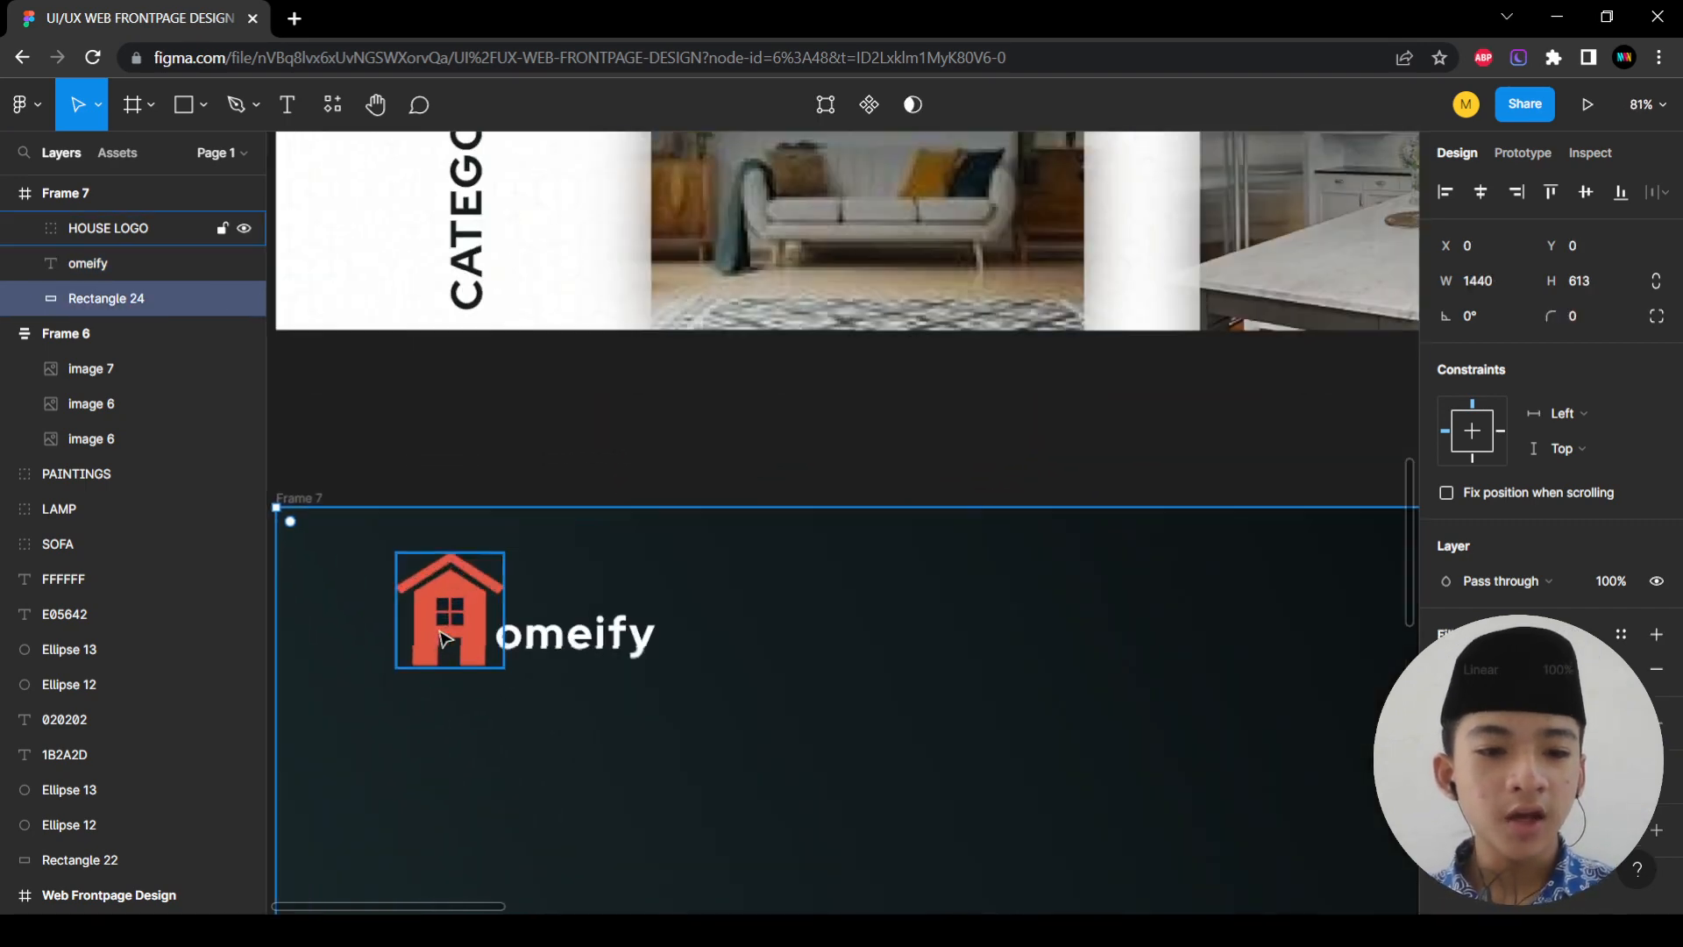
pyautogui.scroll(3, 446, 638)
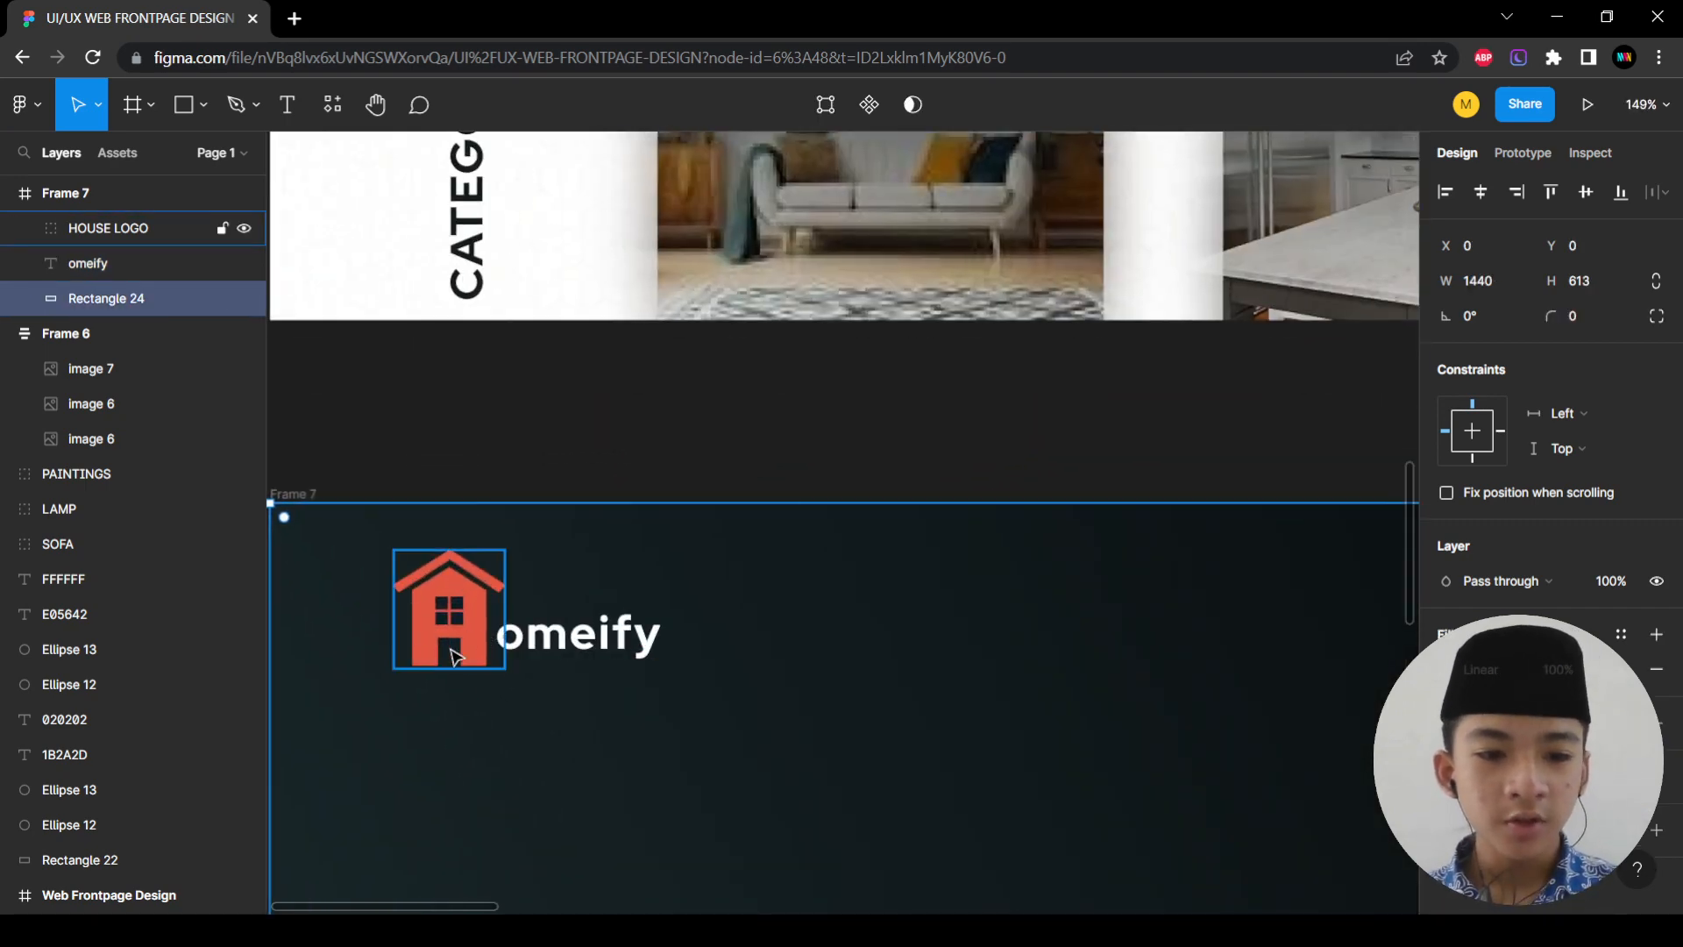
pyautogui.click(596, 656)
pyautogui.hscroll(-1, 617, 649)
pyautogui.doubleClick(622, 644)
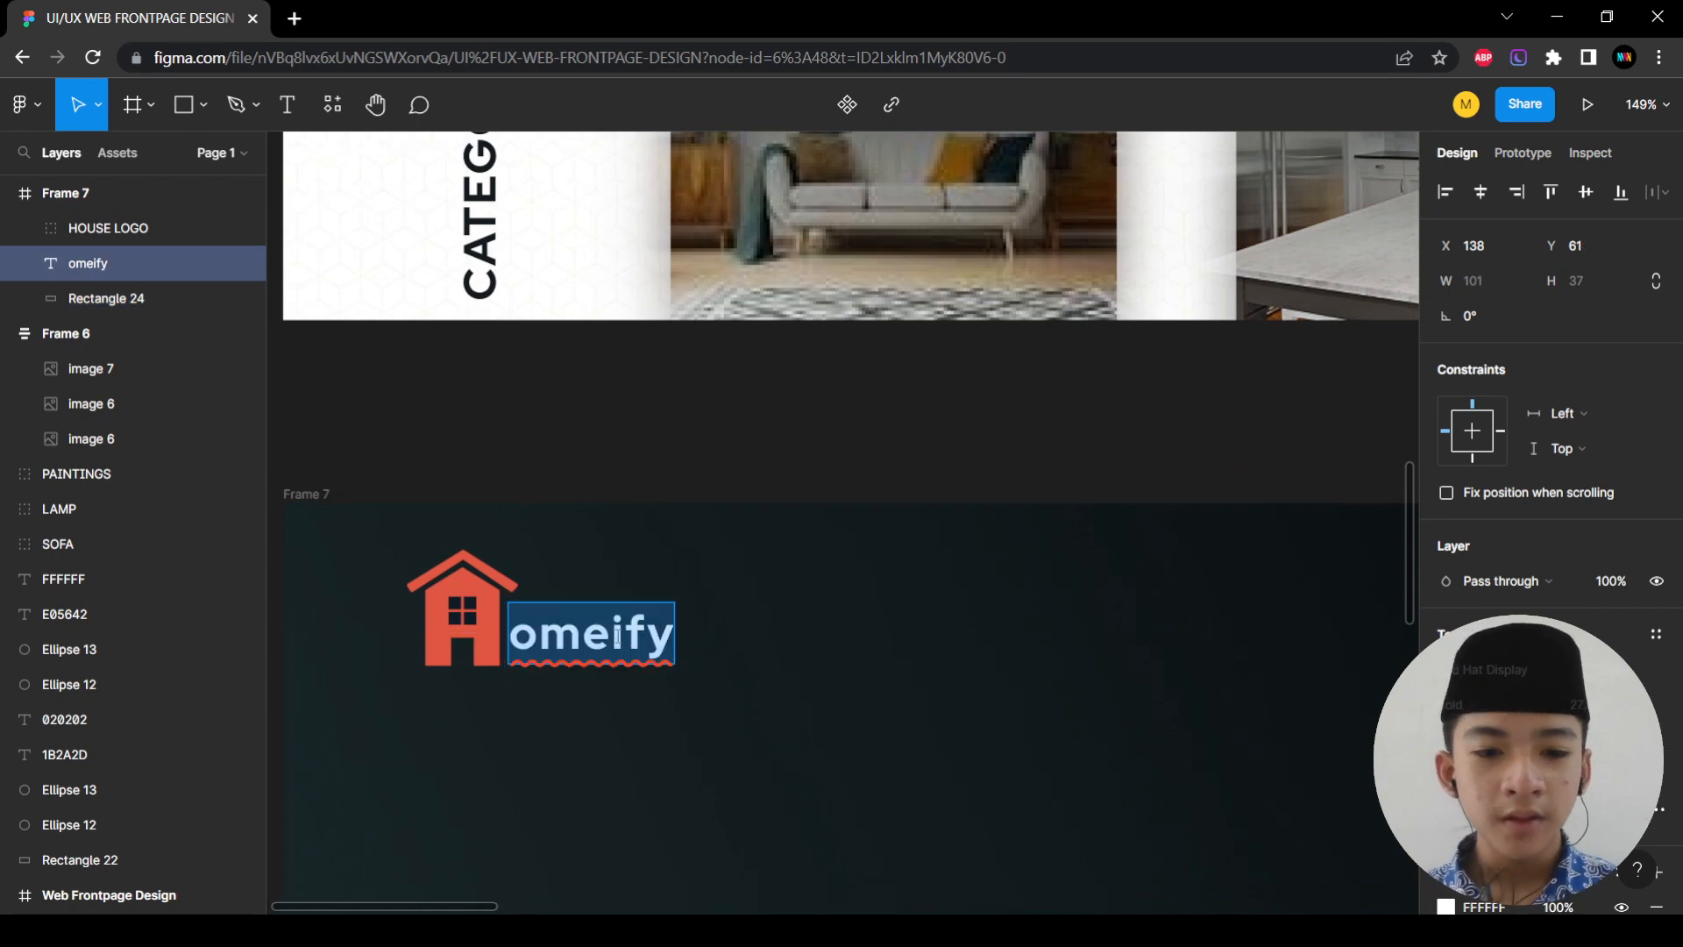
pyautogui.click(610, 646)
pyautogui.moveTo(601, 646); pyautogui.dragTo(541, 645)
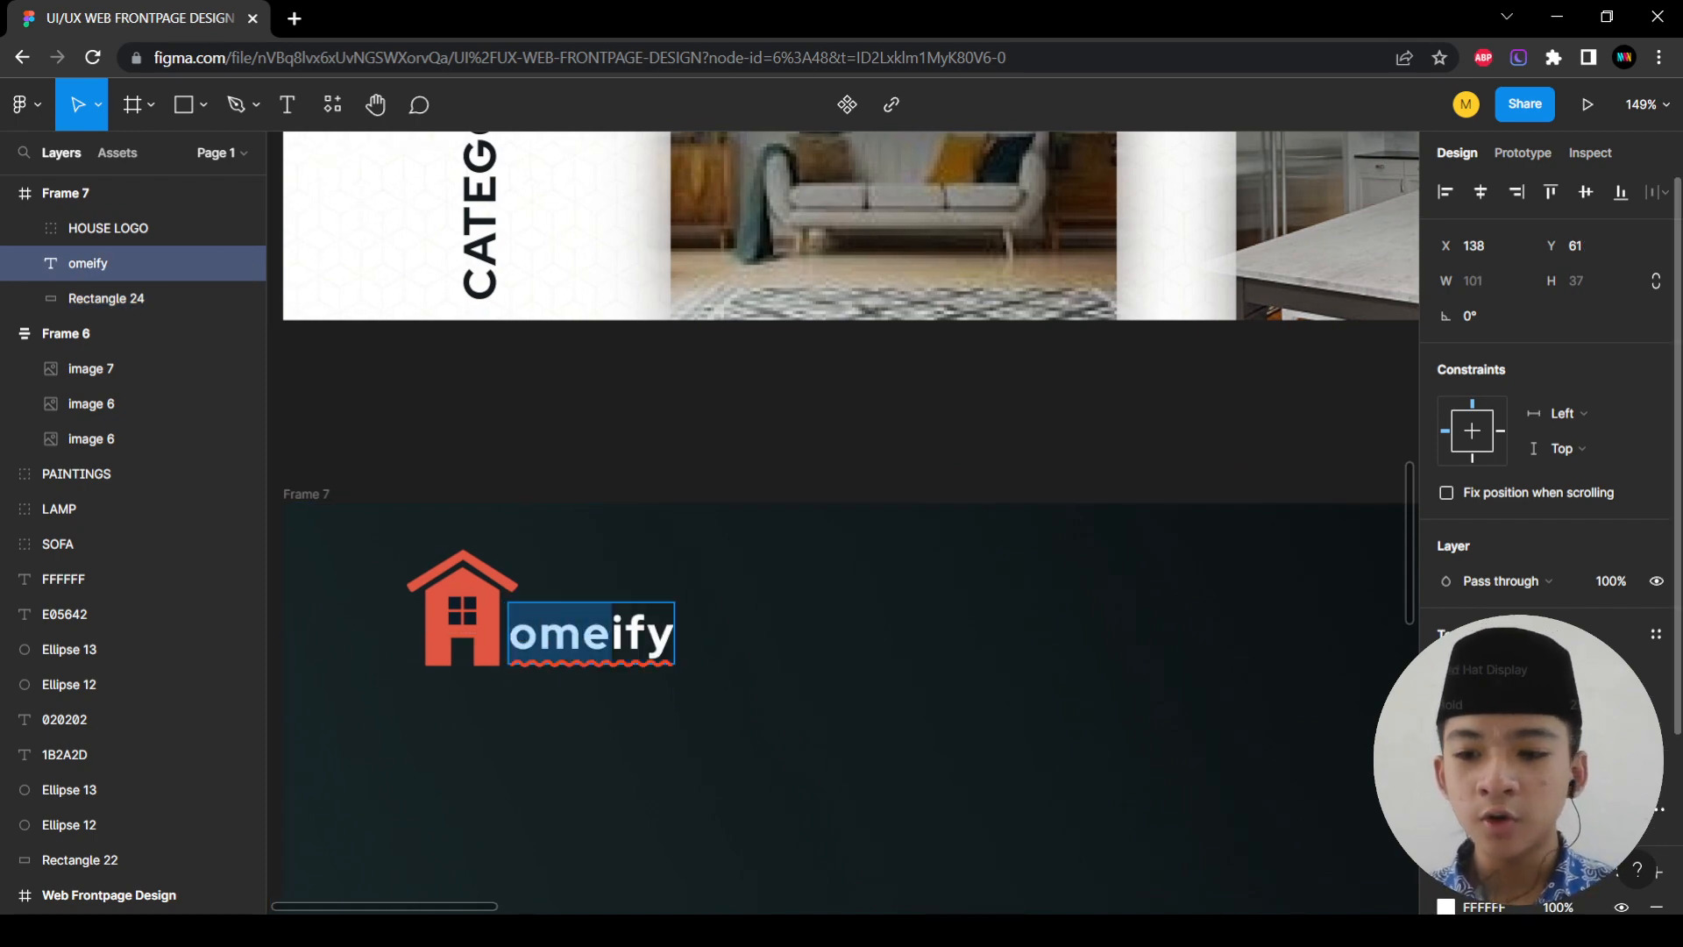
pyautogui.scroll(-2, 1552, 438)
pyautogui.click(1446, 752)
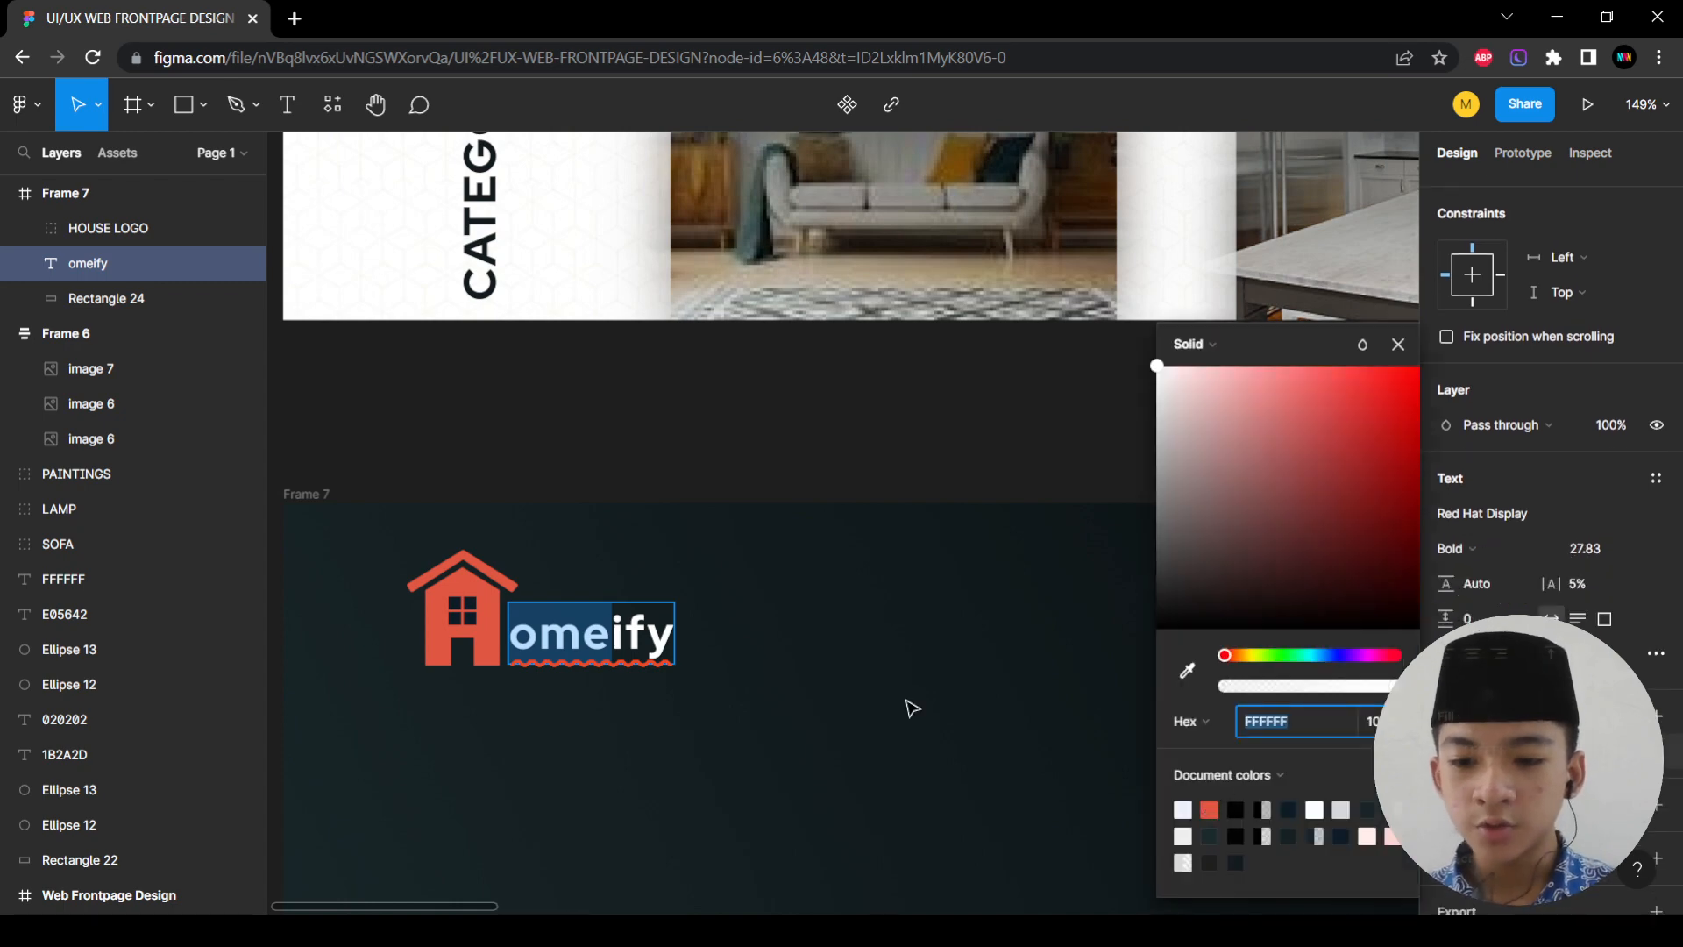
pyautogui.scroll(3, 879, 605)
pyautogui.hscroll(12, 863, 578)
pyautogui.hscroll(15, 876, 568)
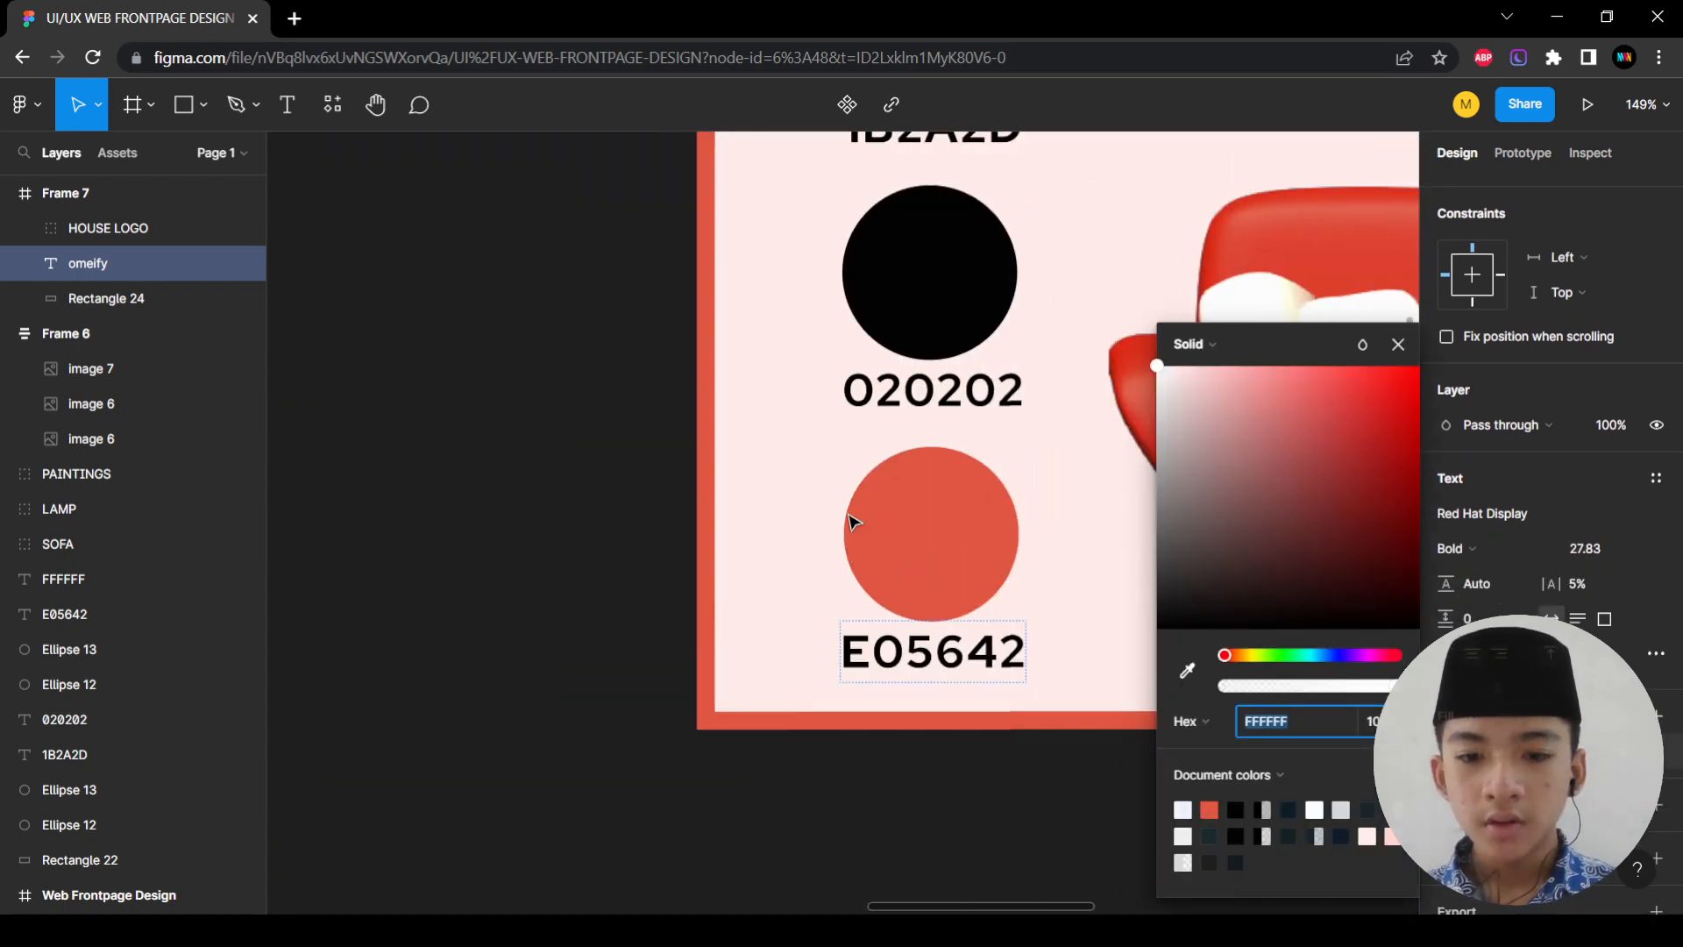
pyautogui.scroll(-5, 1030, 653)
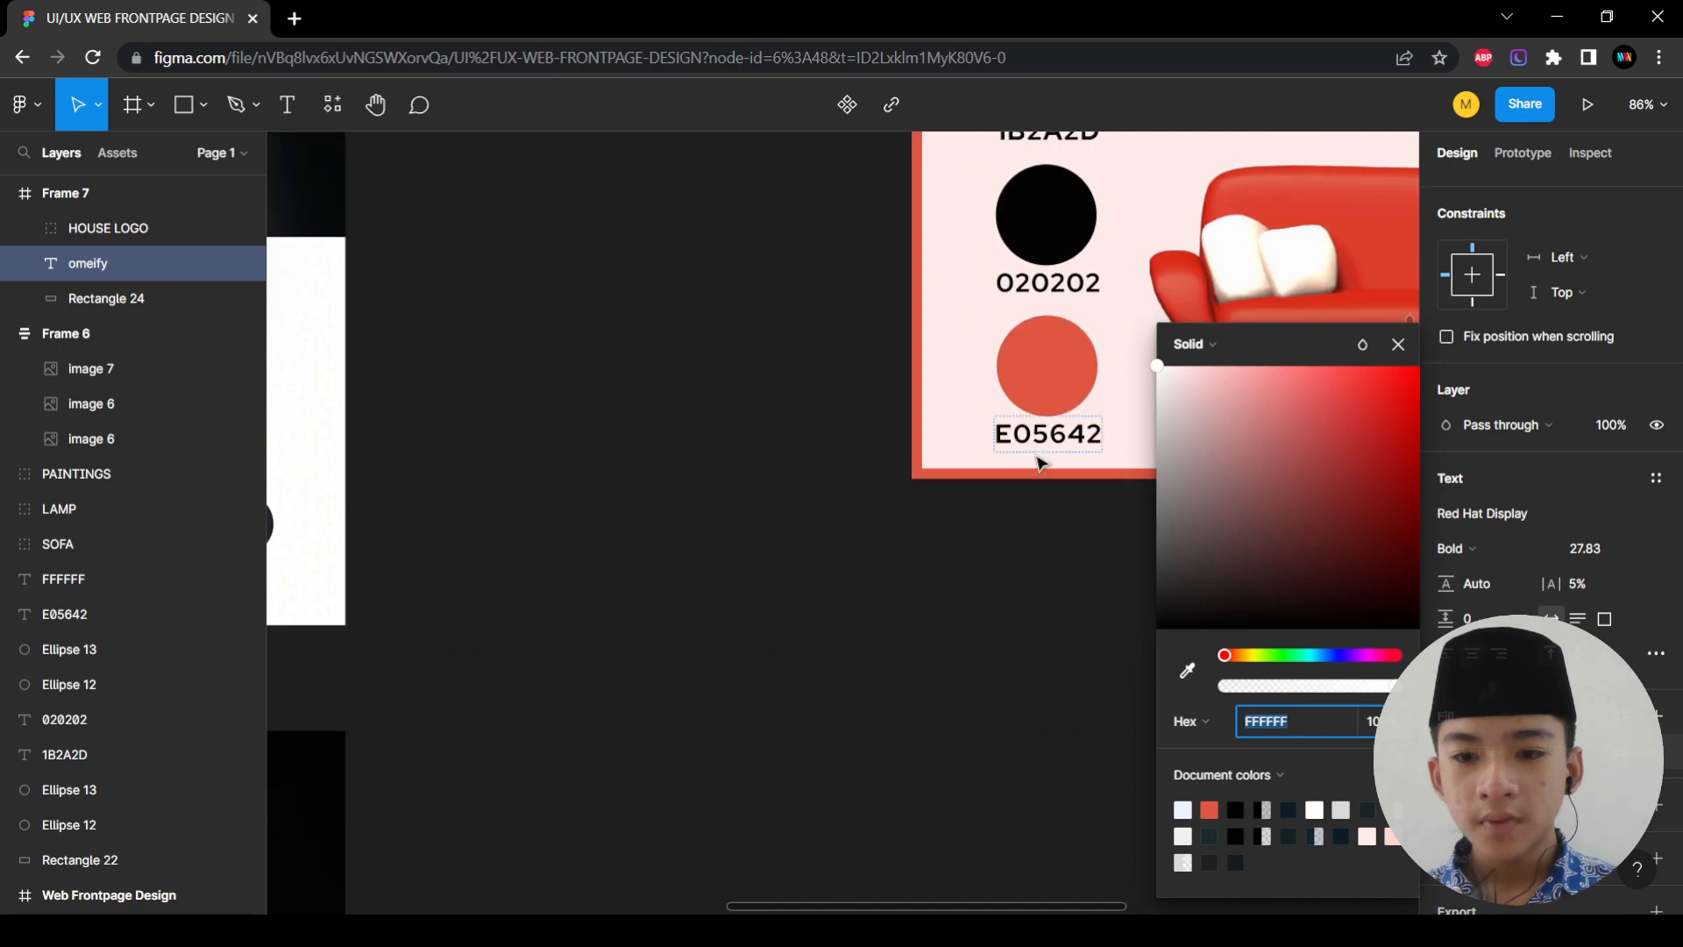
pyautogui.click(1209, 809)
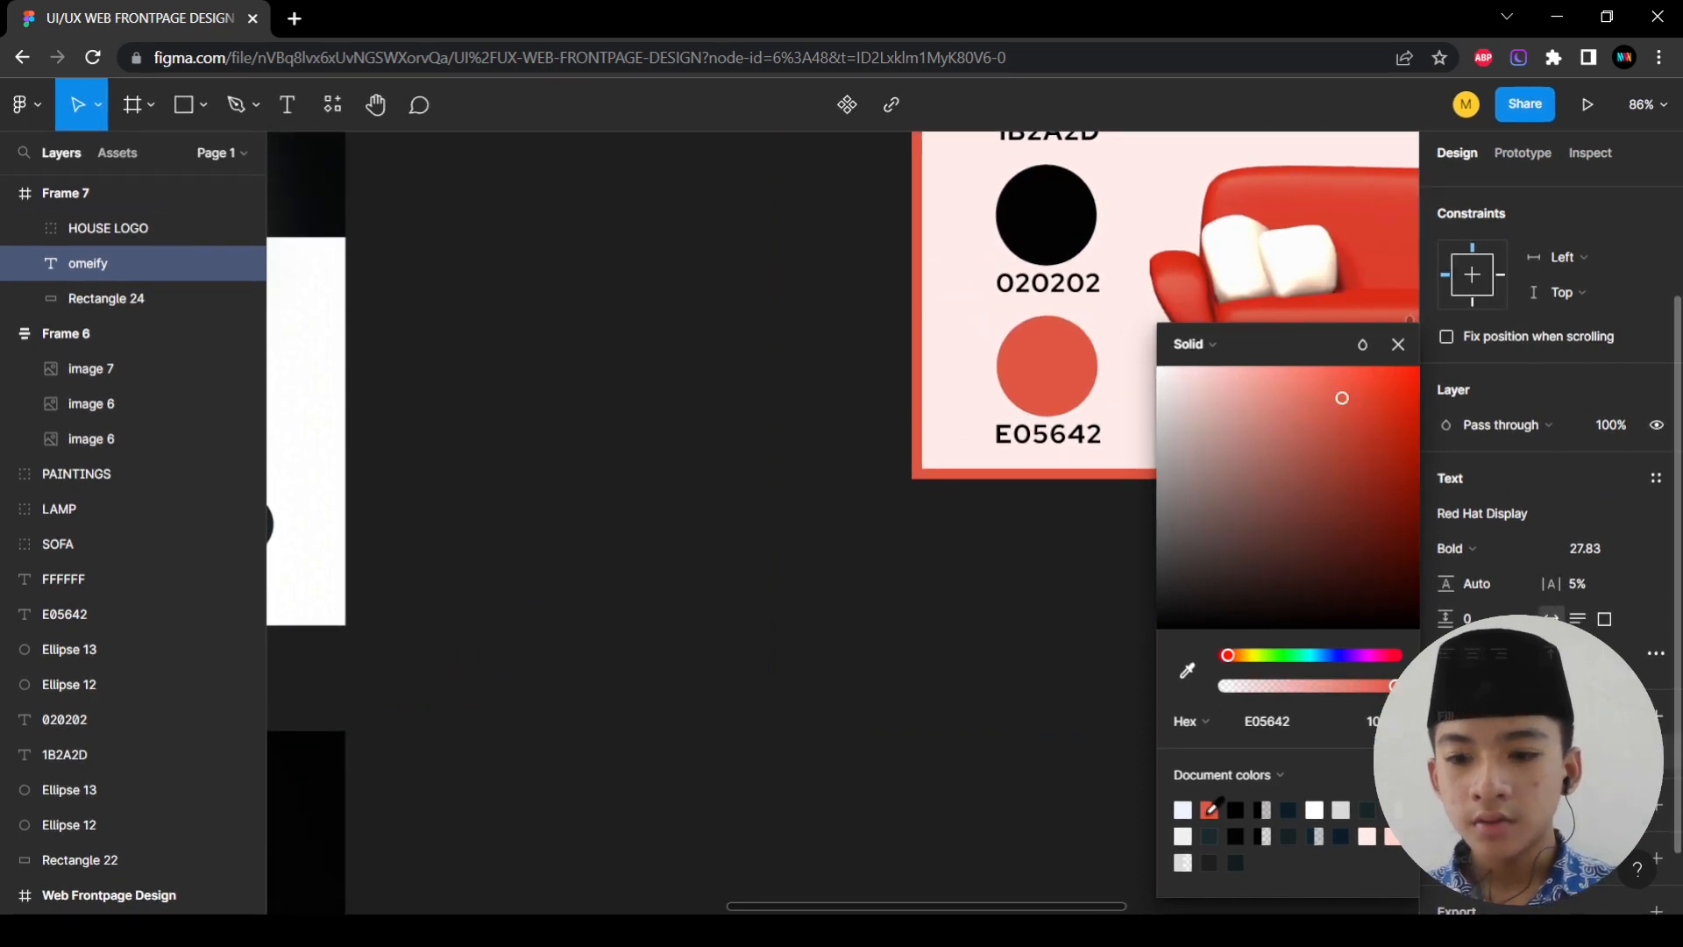
pyautogui.click(1398, 343)
pyautogui.hscroll(-10, 860, 620)
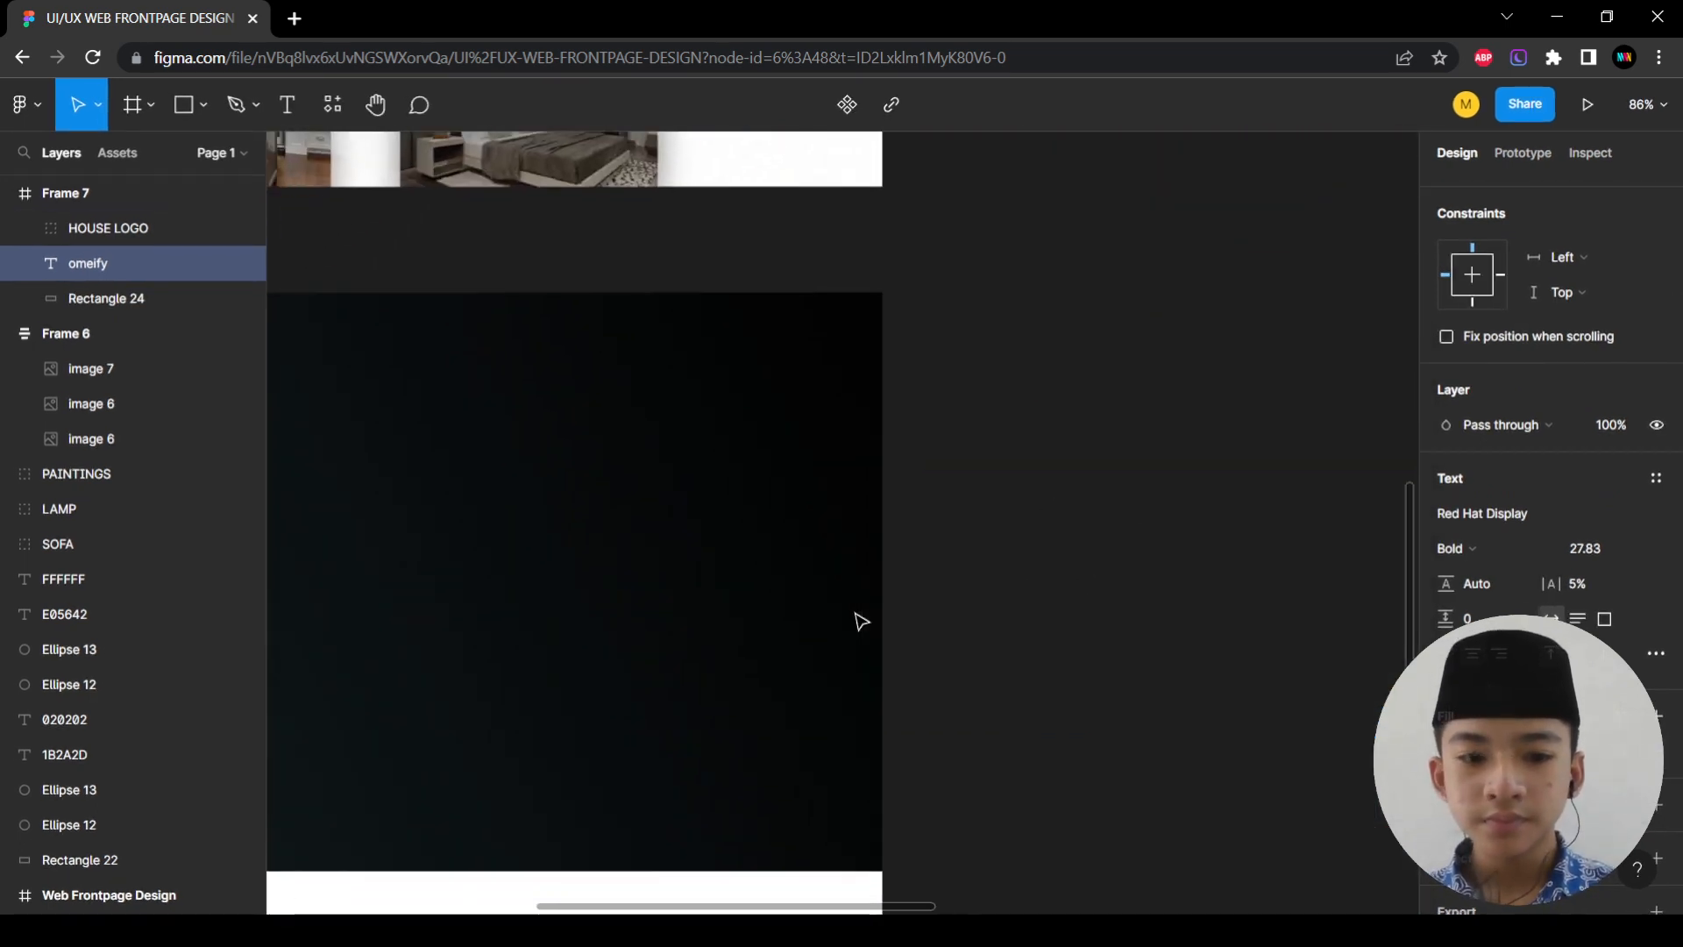
pyautogui.hscroll(-5, 854, 613)
pyautogui.click(803, 533)
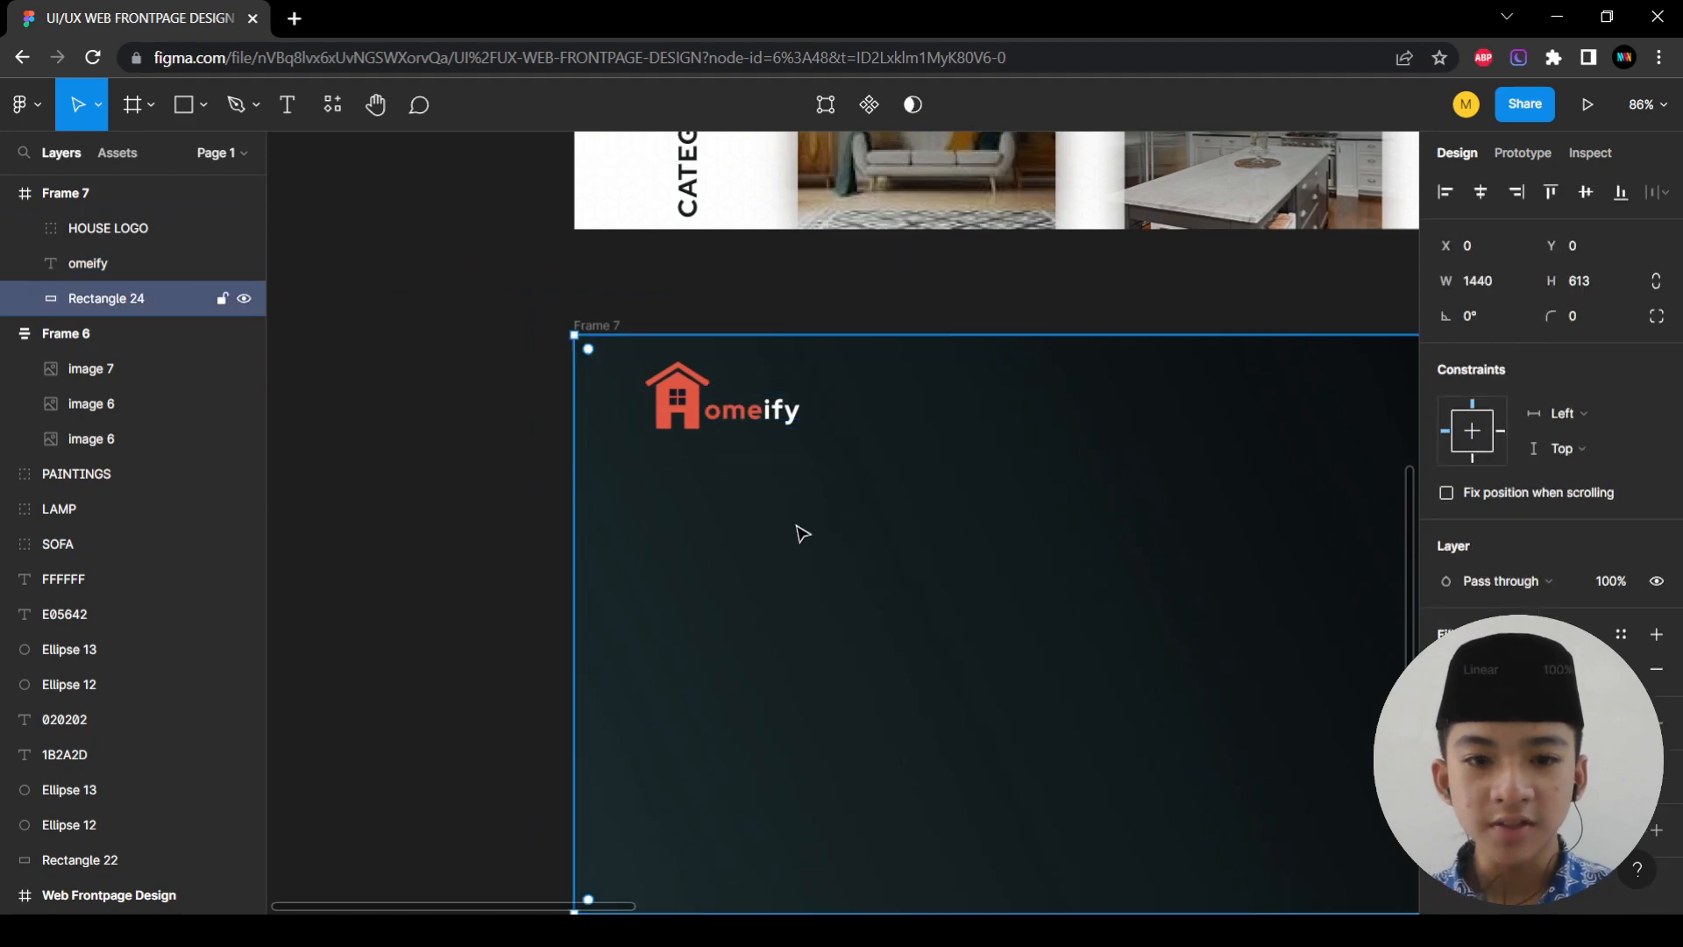
# Examine the size, position and group structure of the Homeify logo in the finished design
pyautogui.scroll(10, 793, 596)
pyautogui.scroll(-6, 754, 640)
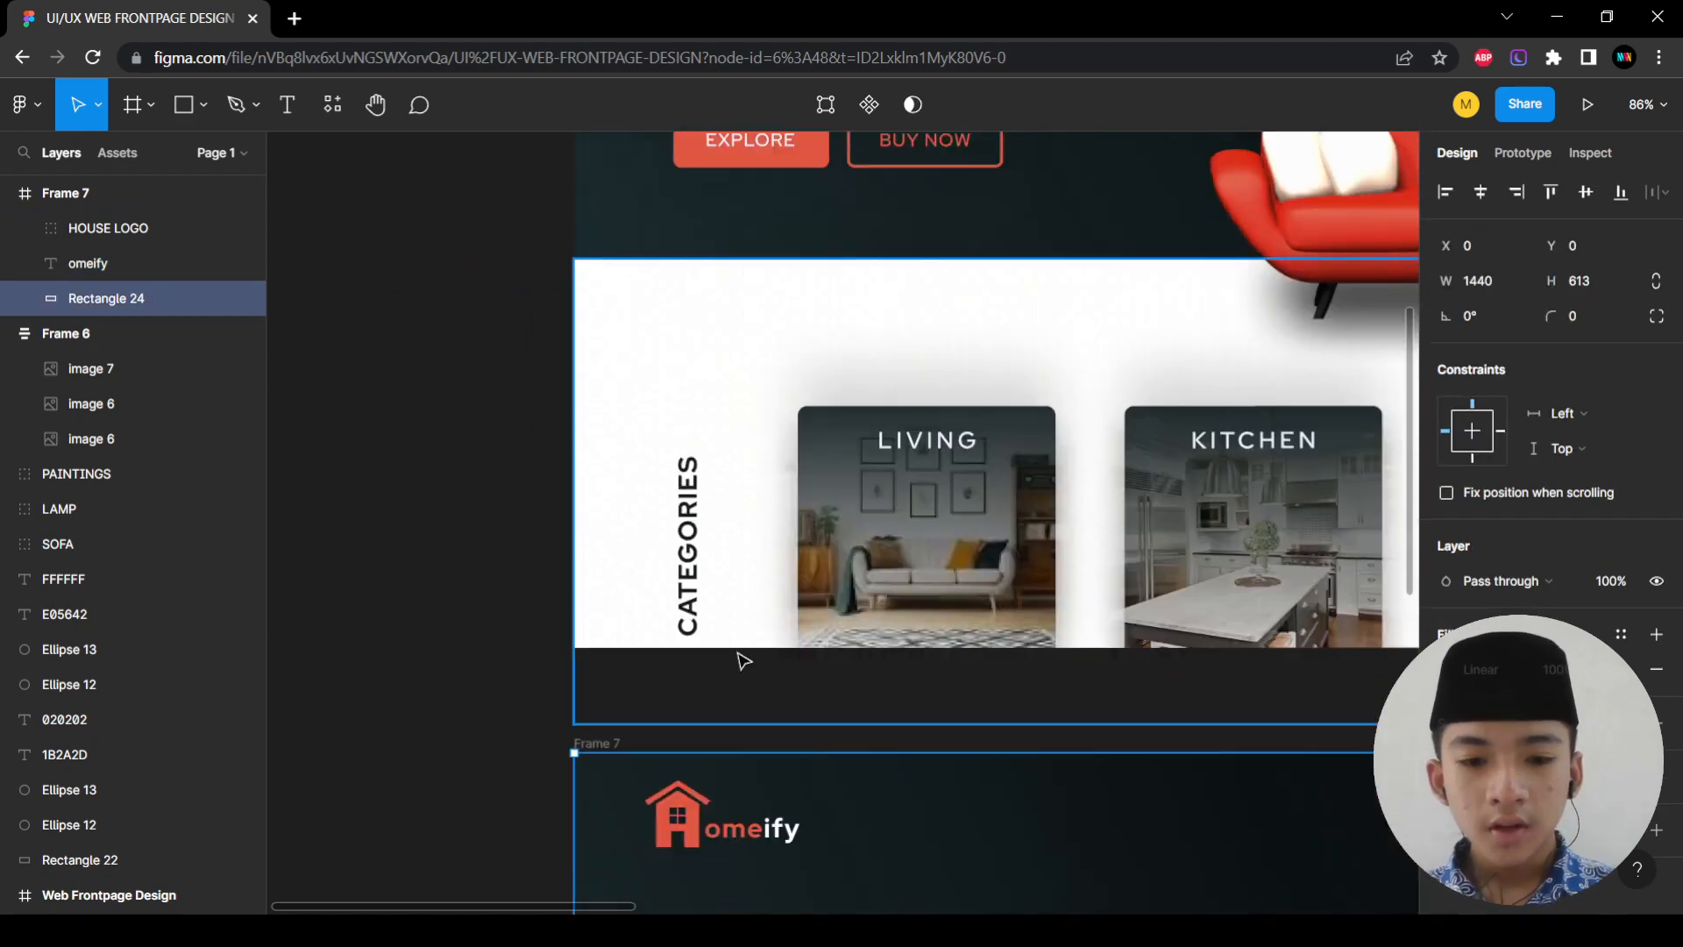
pyautogui.scroll(8, 666, 517)
pyautogui.click(690, 544)
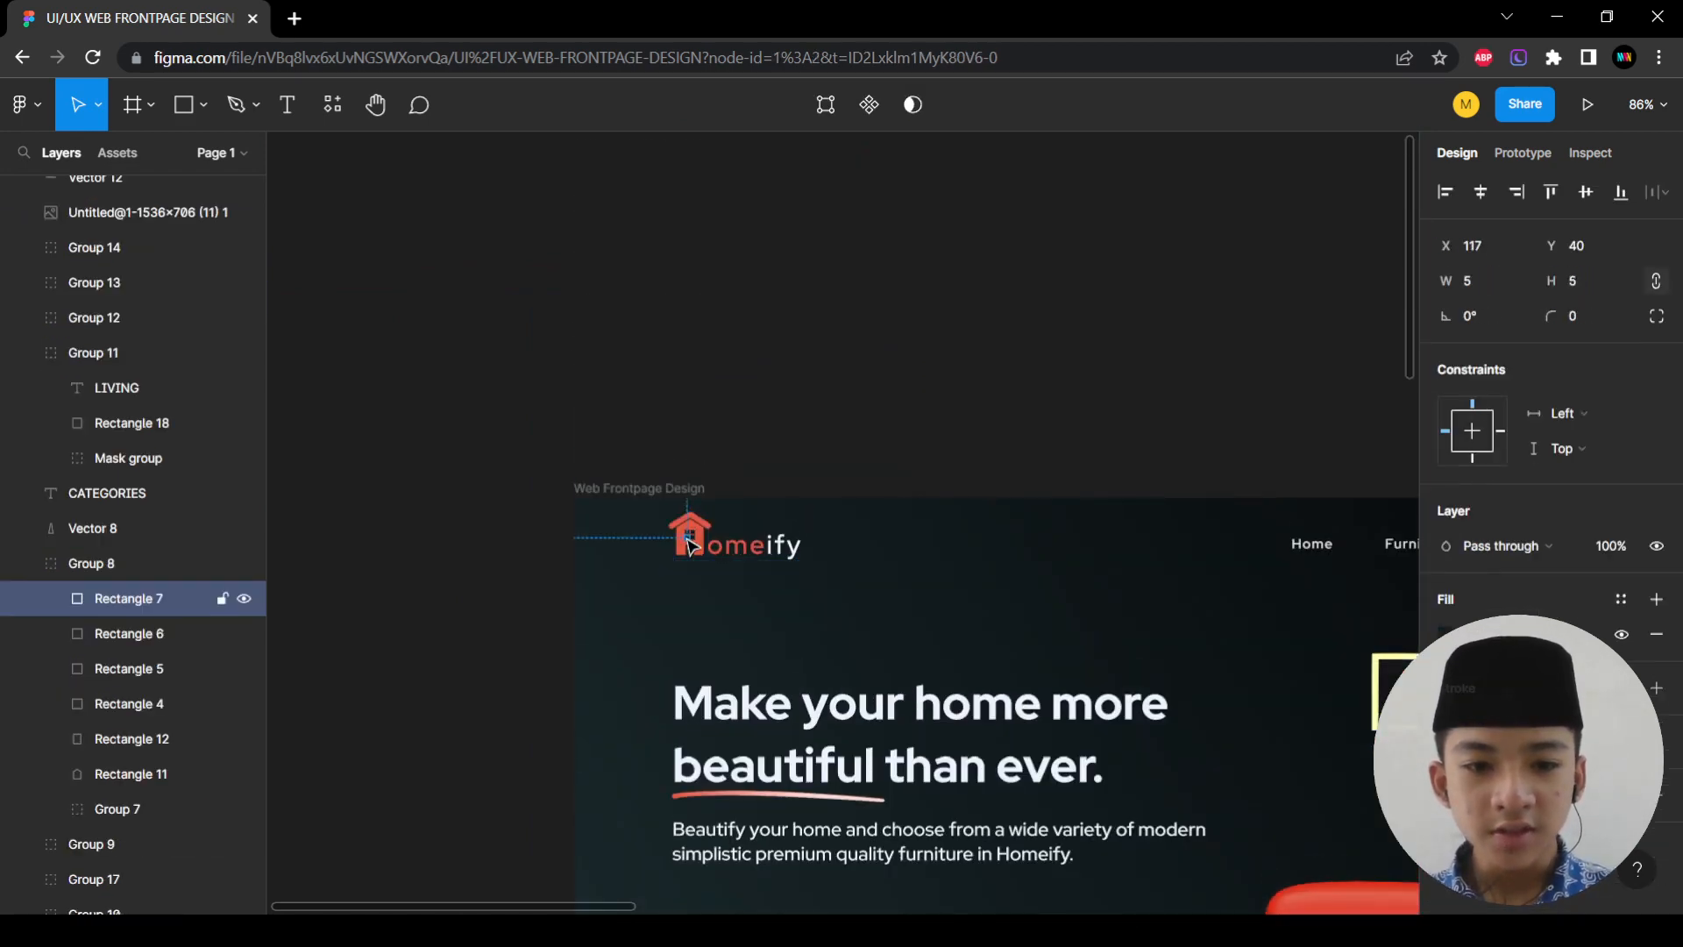
pyautogui.scroll(5, 690, 544)
pyautogui.click(763, 444)
pyautogui.click(686, 524)
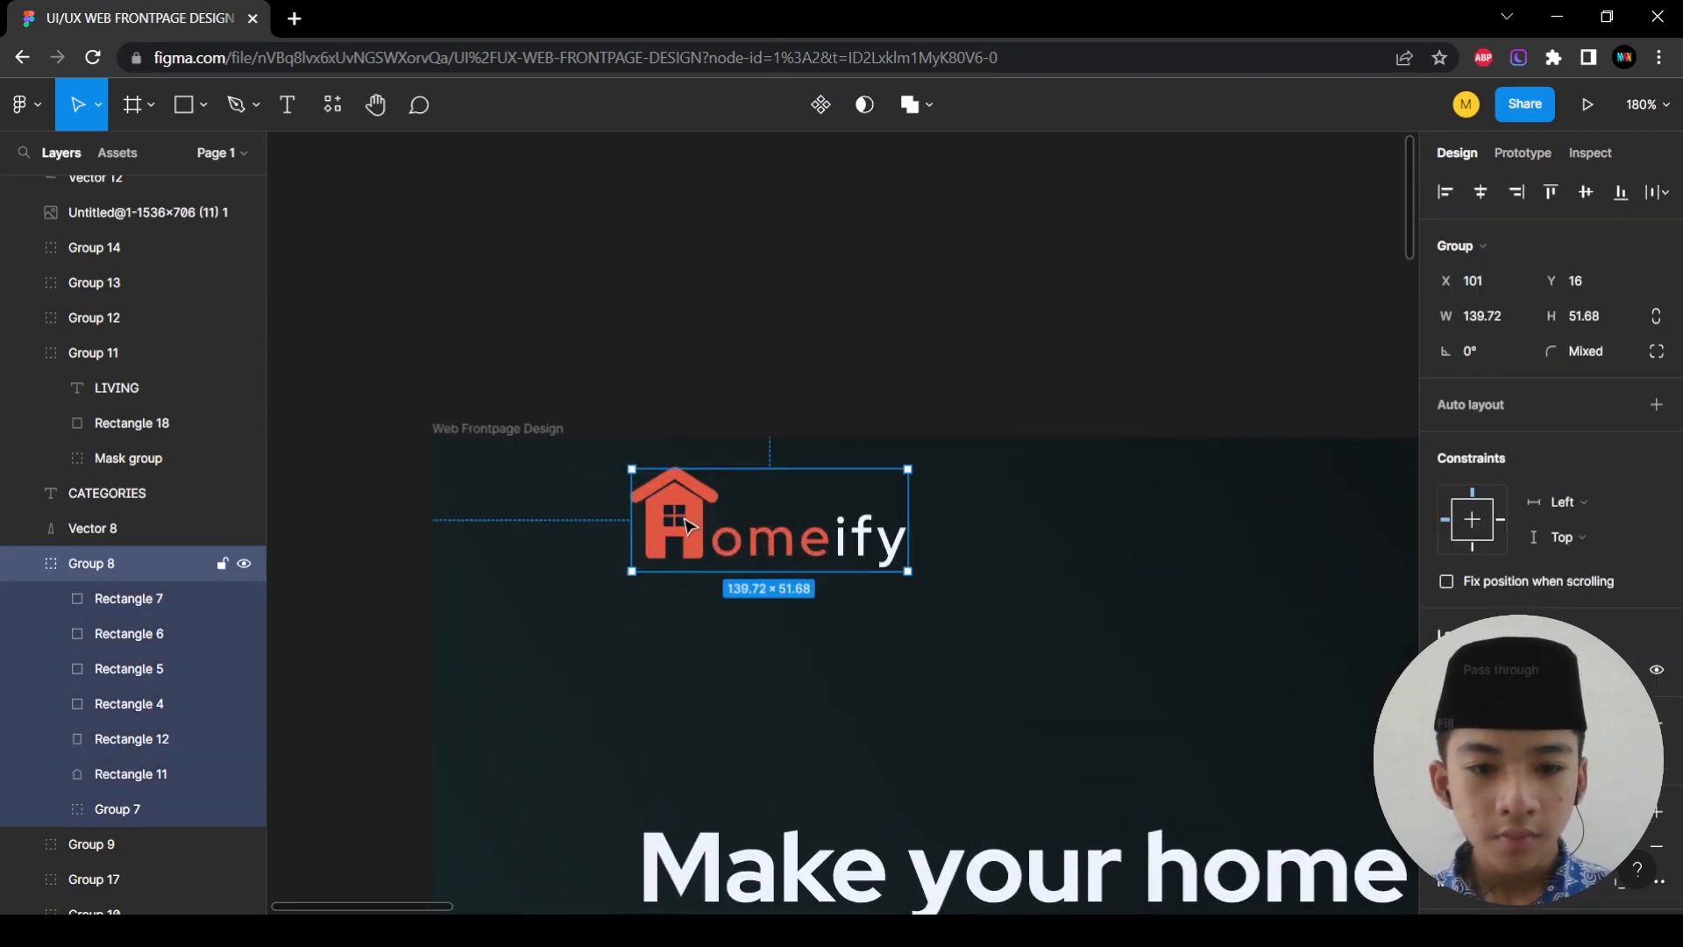
pyautogui.click(138, 808)
pyautogui.click(24, 567)
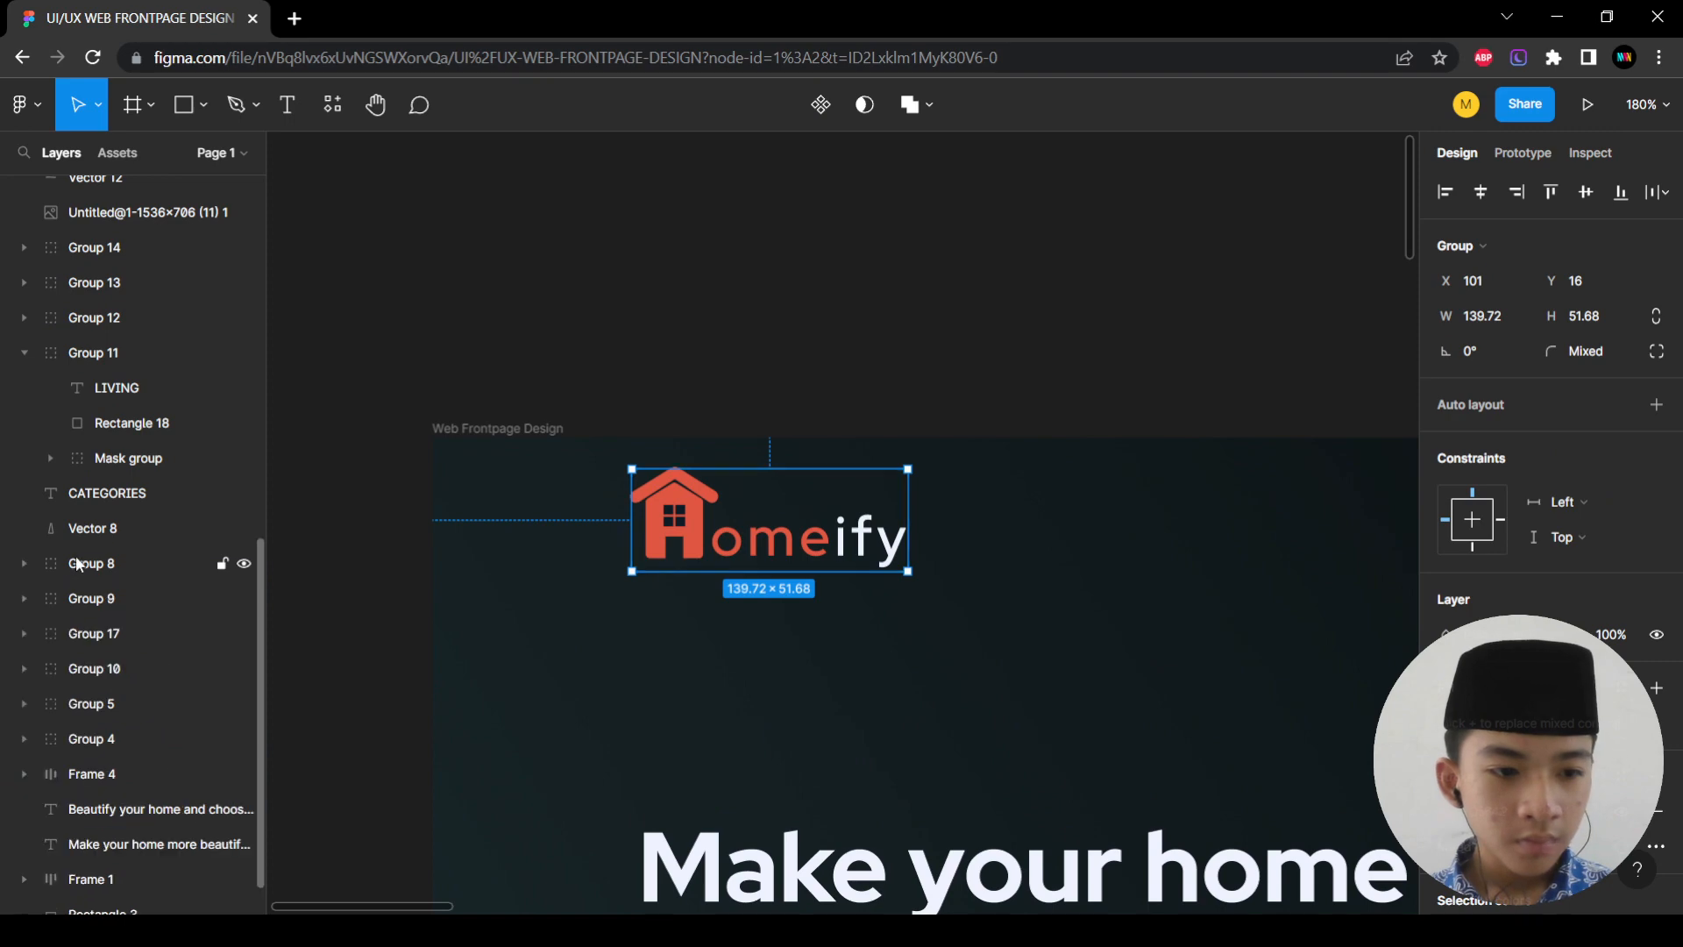
pyautogui.click(111, 575)
pyautogui.click(24, 563)
pyautogui.scroll(-5, 771, 632)
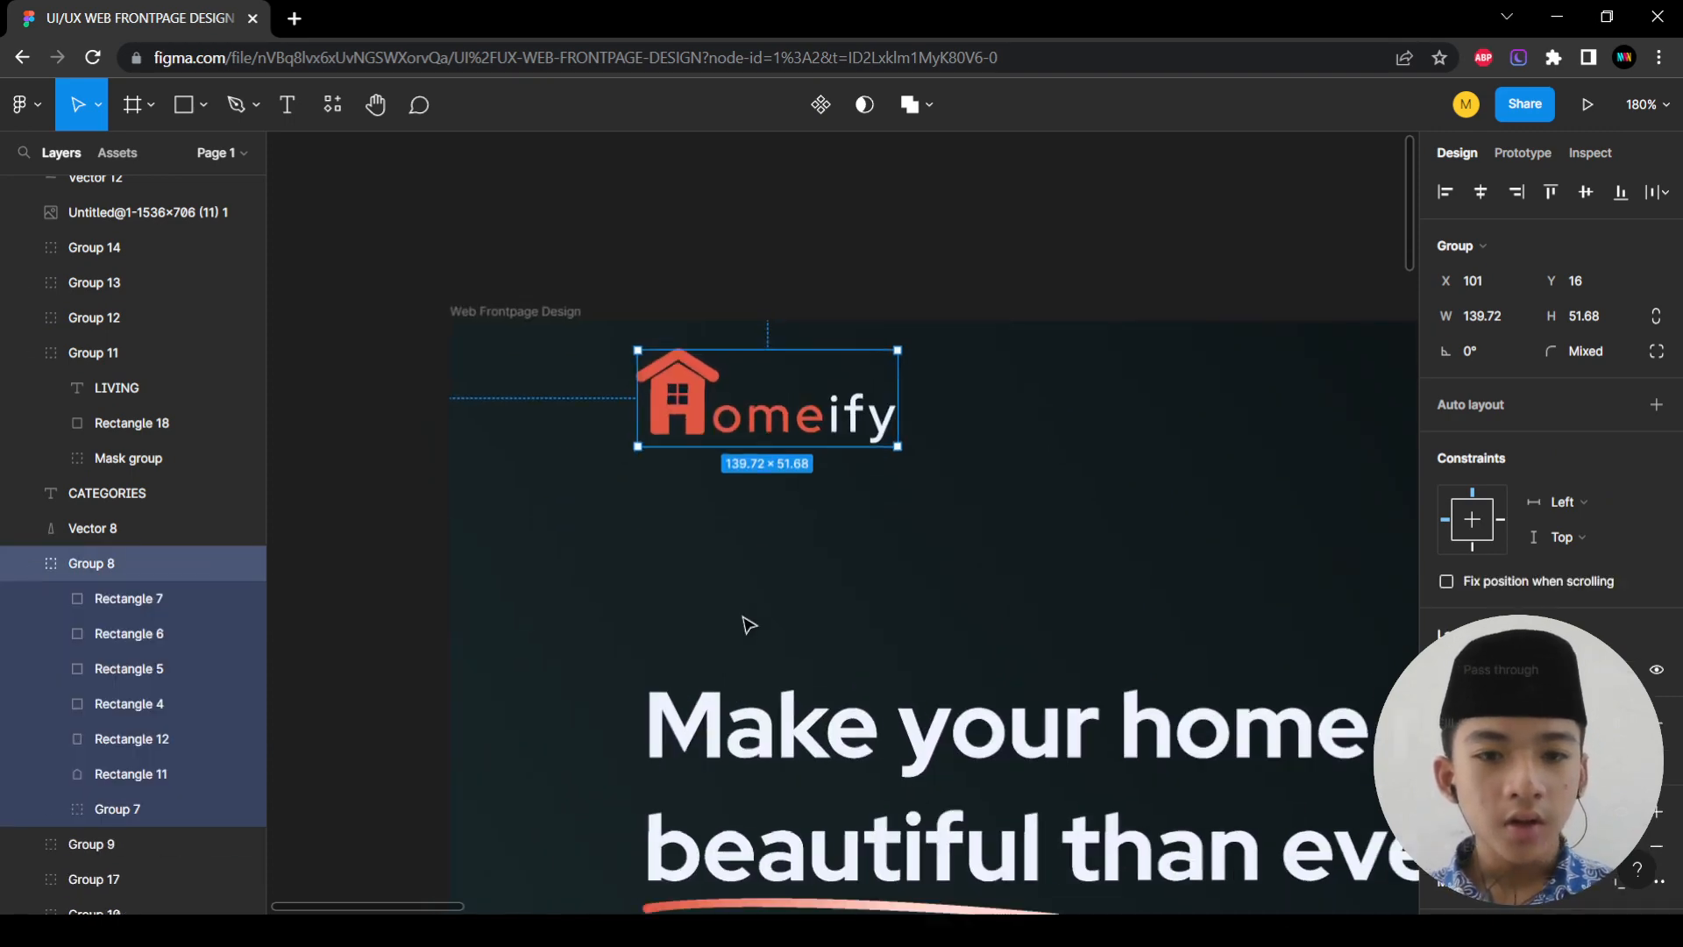
pyautogui.scroll(-1, 726, 491)
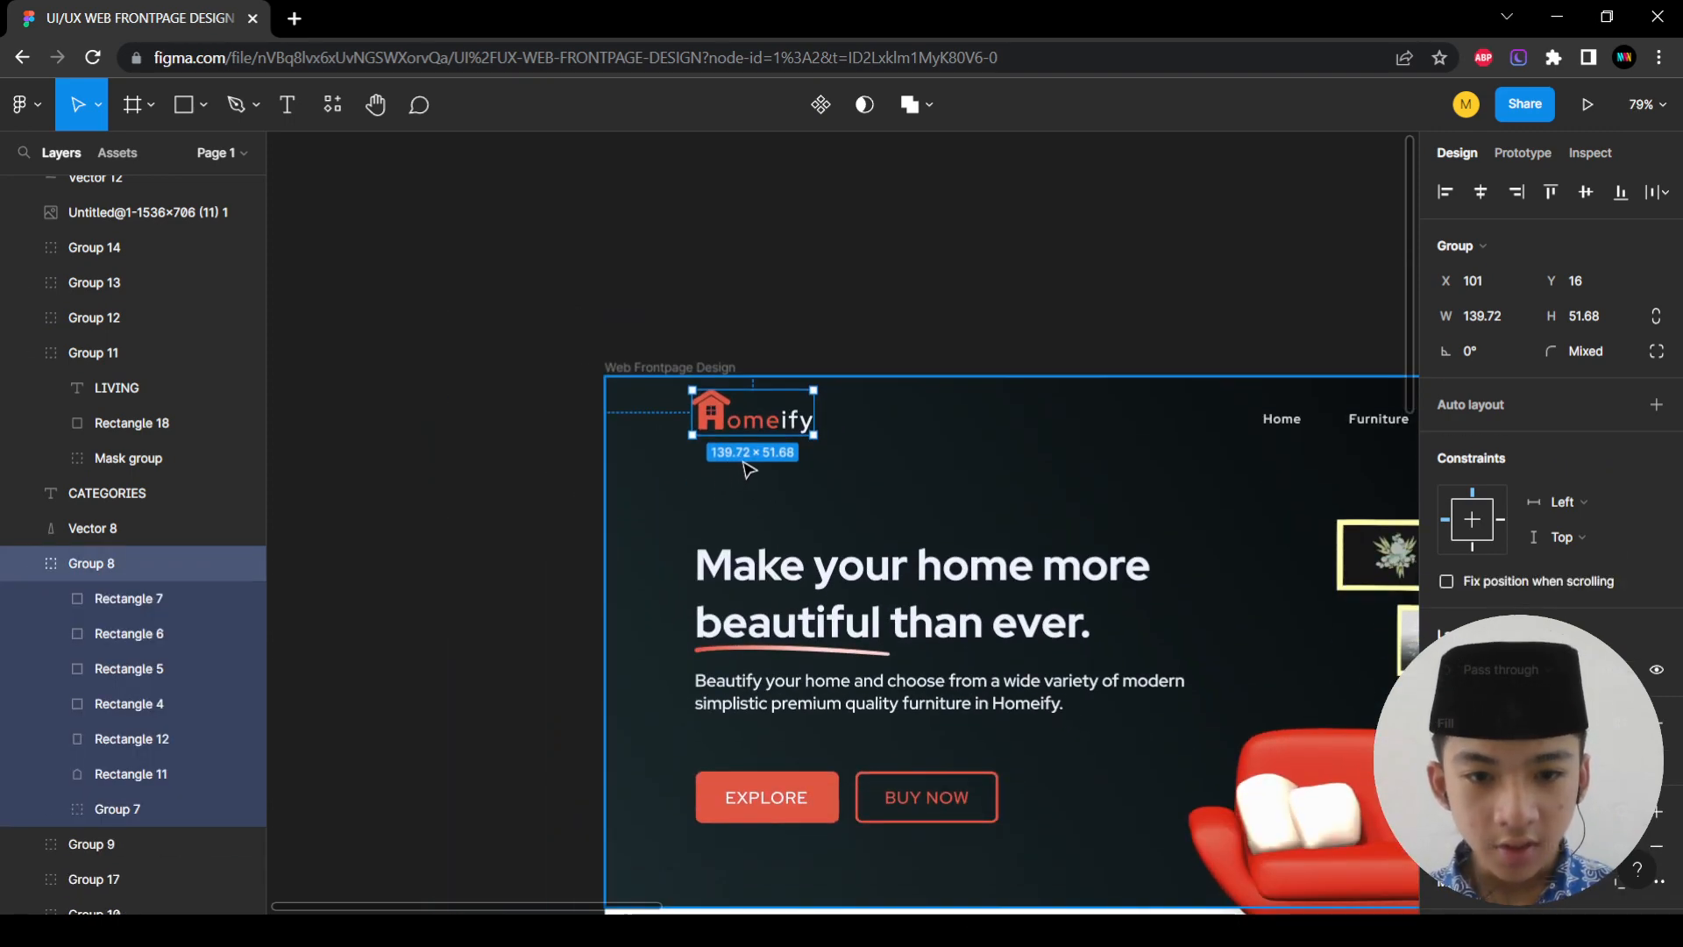
# Move the "omeify" text in the new frame slightly down to X 139, Y 67
pyautogui.scroll(-10, 748, 469)
pyautogui.click(745, 682)
pyautogui.scroll(3, 745, 682)
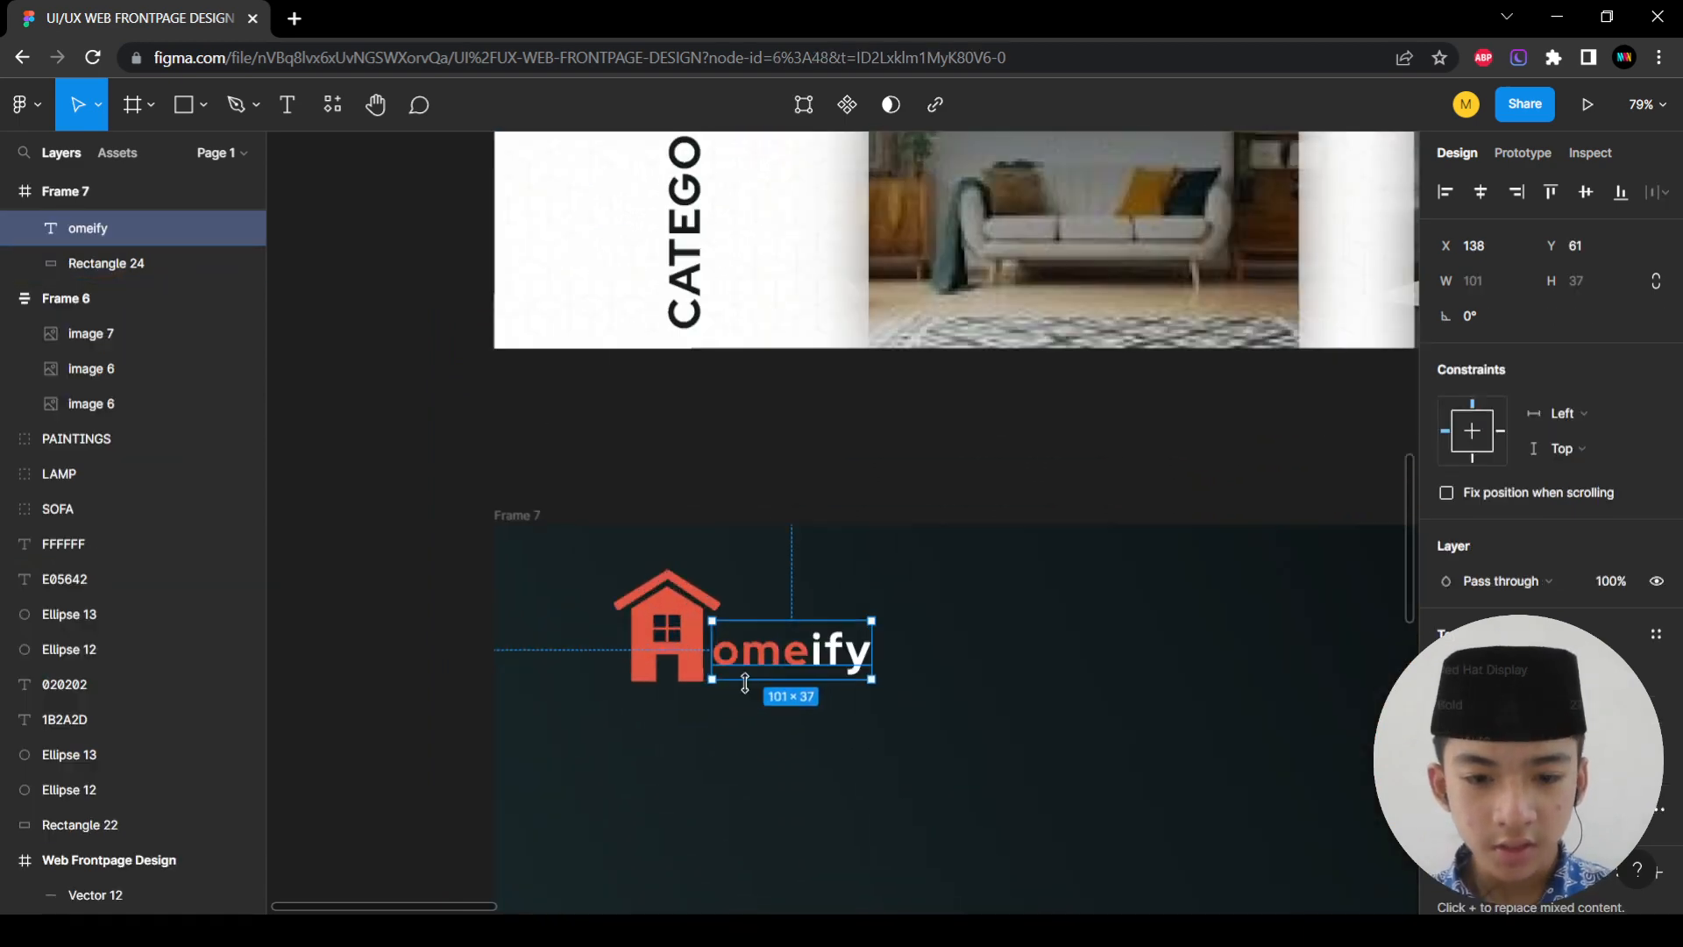
pyautogui.moveTo(772, 667); pyautogui.dragTo(773, 671)
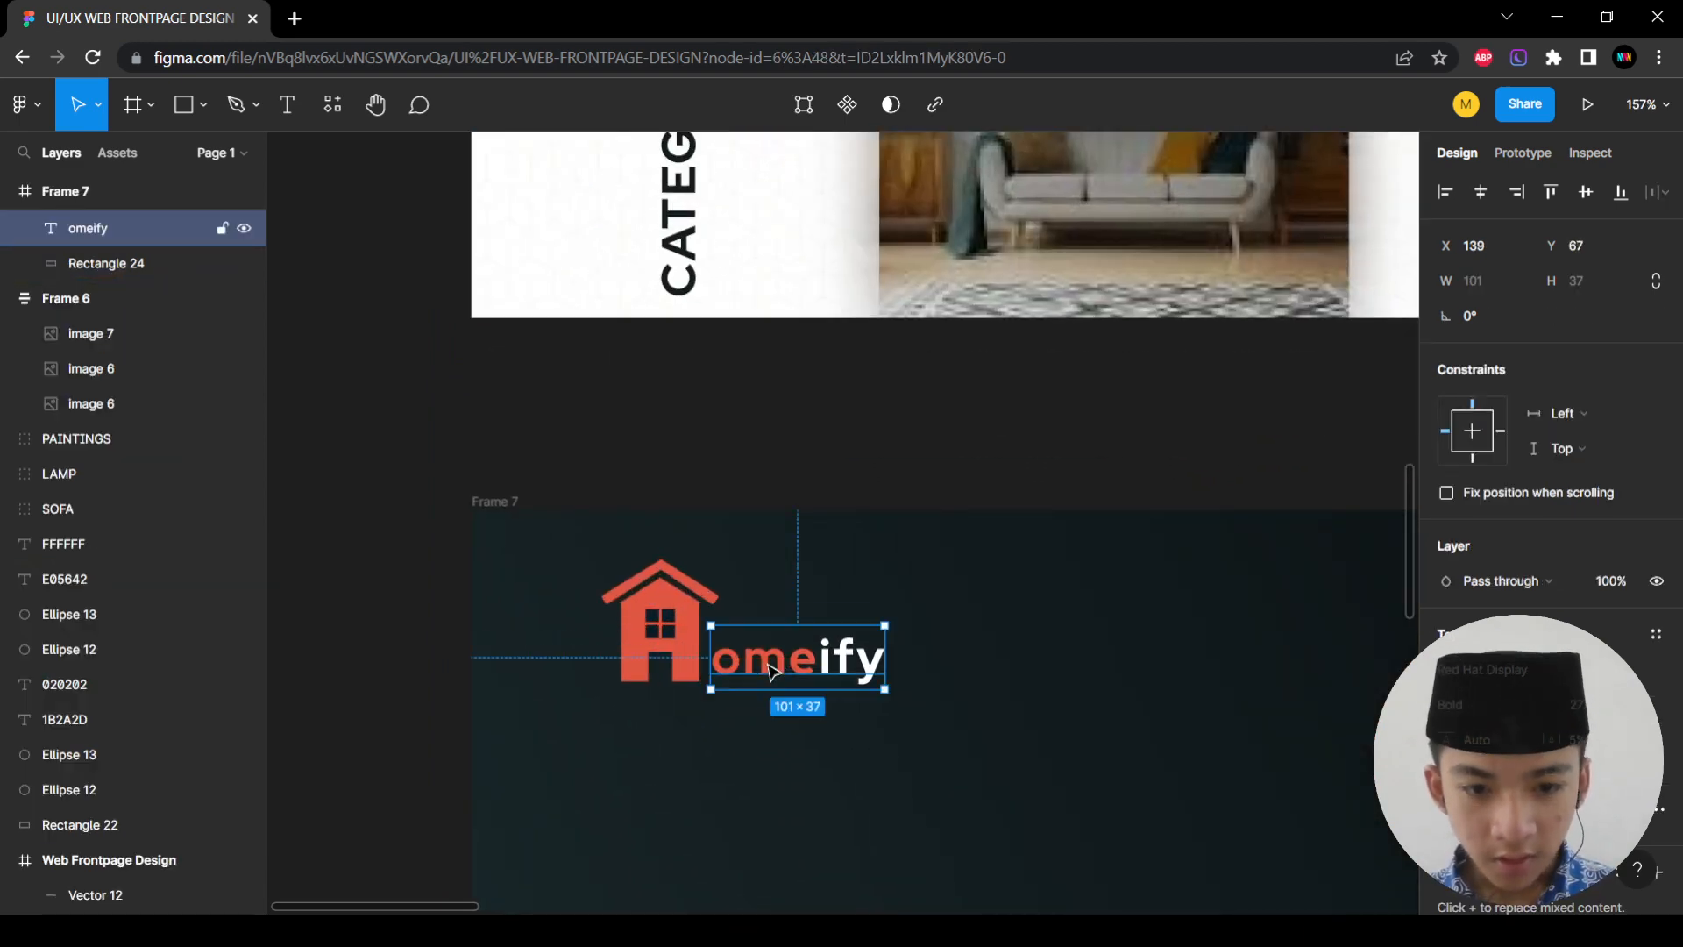
# Group the house logo and the "omeify" text in the new frame
pyautogui.click(590, 699)
pyautogui.click(657, 644)
pyautogui.keyDown('shift'); pyautogui.click(818, 673); pyautogui.keyUp('shift')
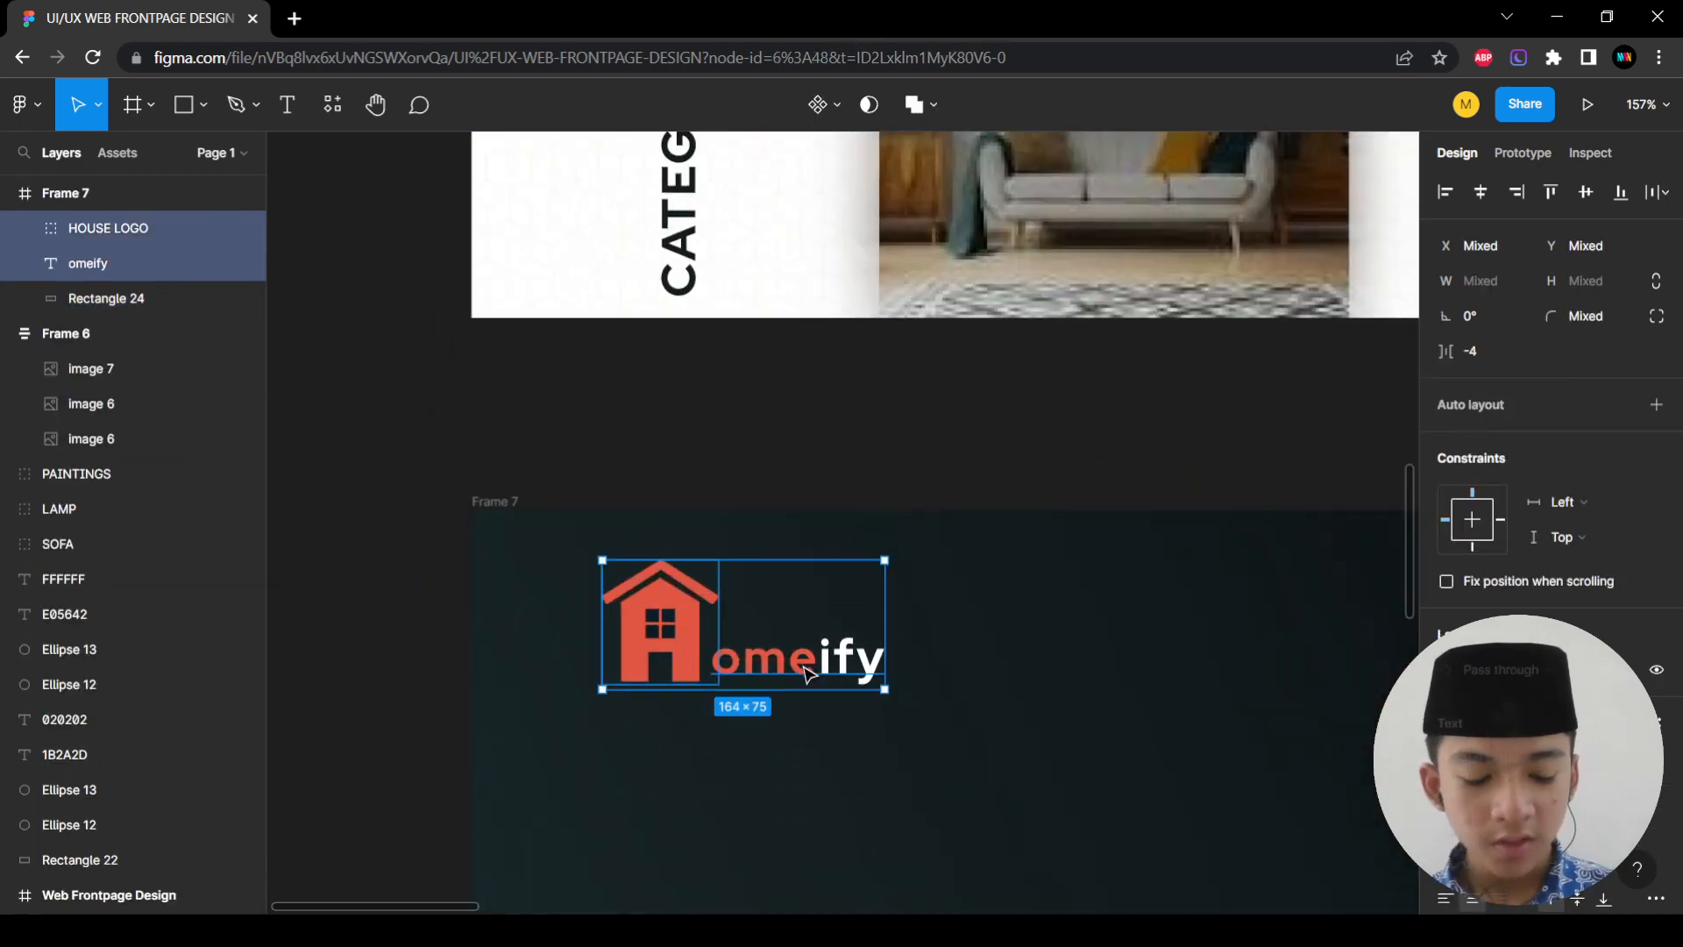
pyautogui.hotkey('ctrl', 'g')
pyautogui.scroll(-3, 786, 664)
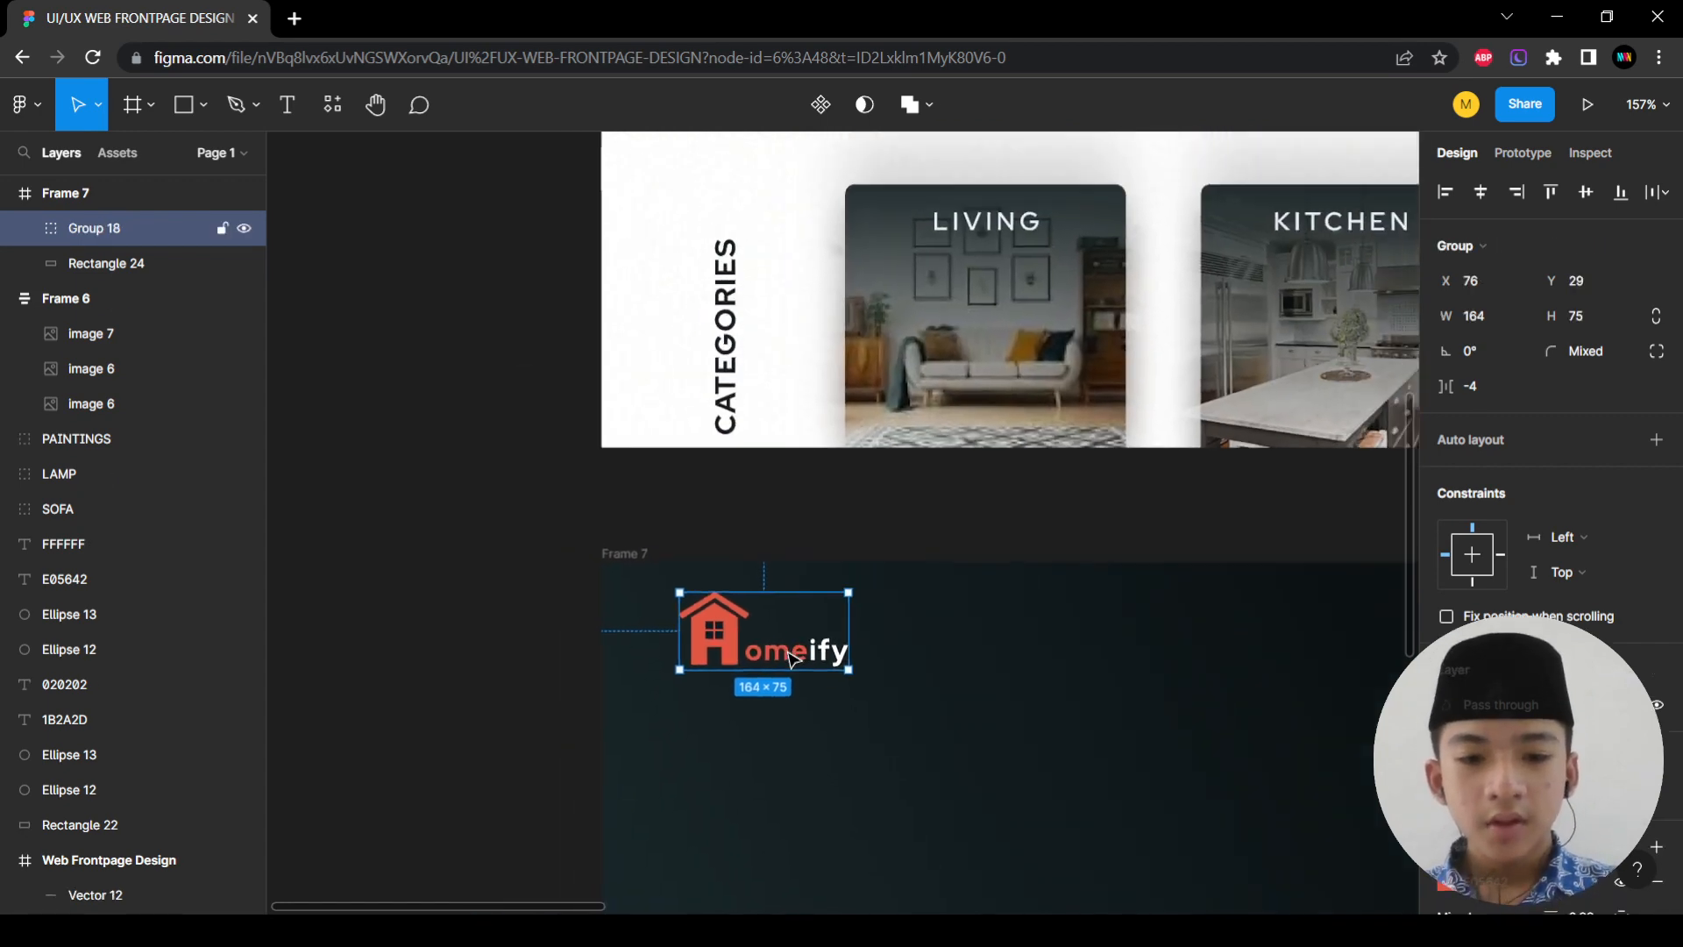
# Compare the font weight, size and letter spacing of "omeify" in the finished design with those in the new frame
pyautogui.scroll(8, 788, 613)
pyautogui.scroll(-10, 796, 524)
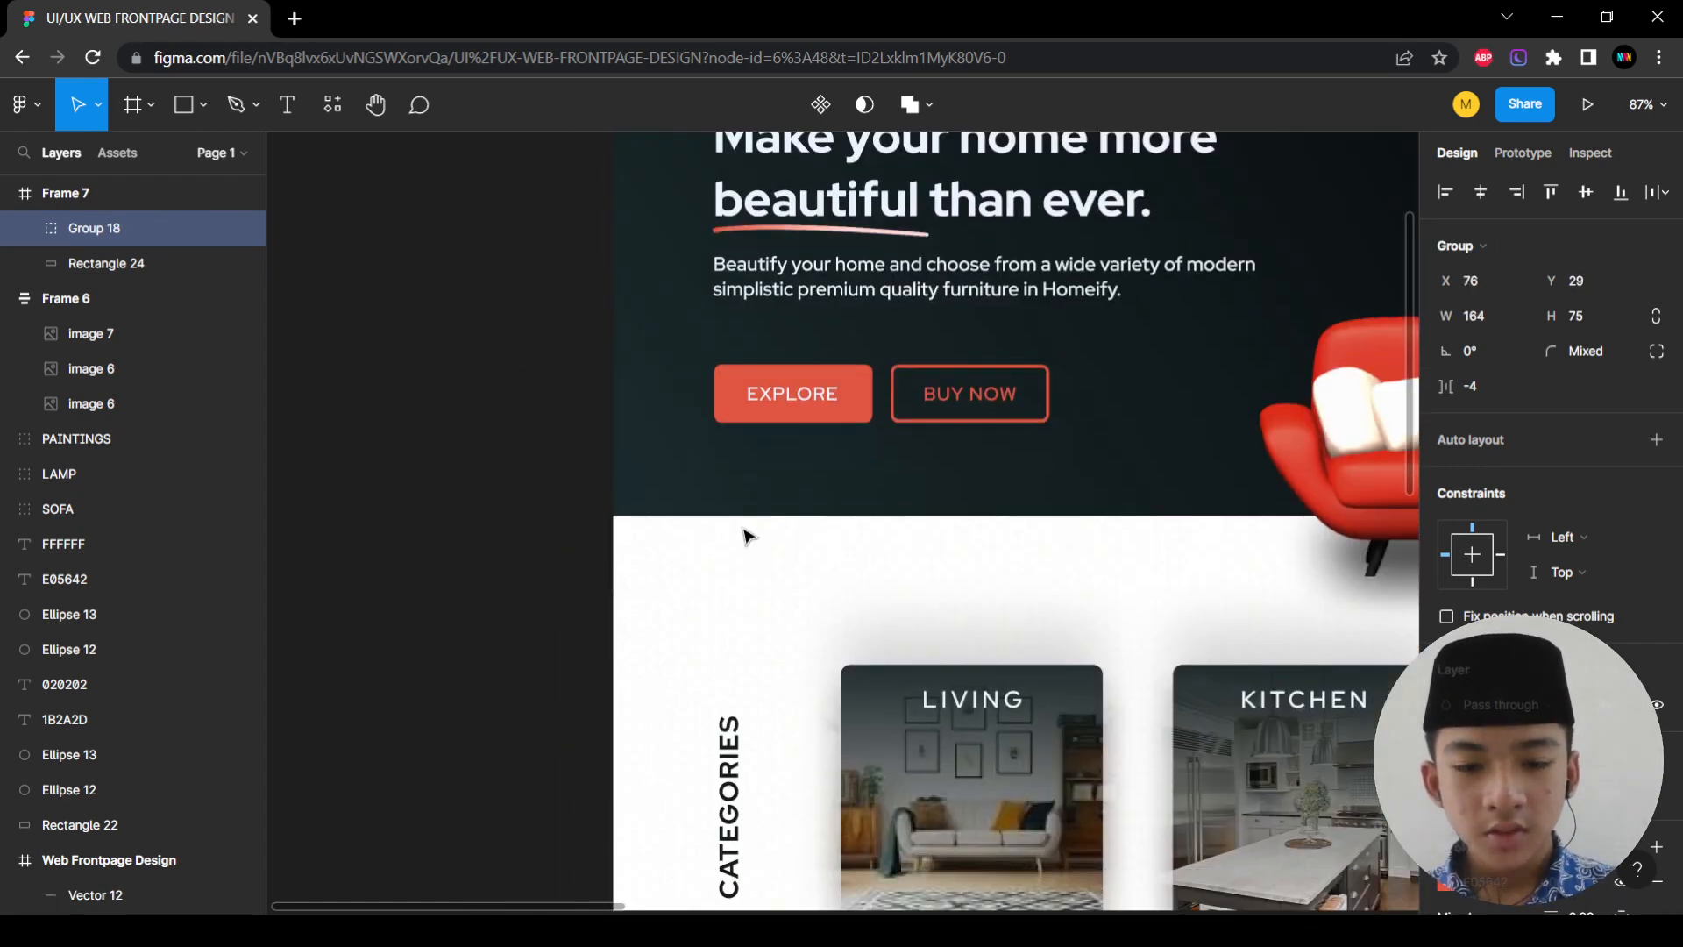
pyautogui.doubleClick(796, 675)
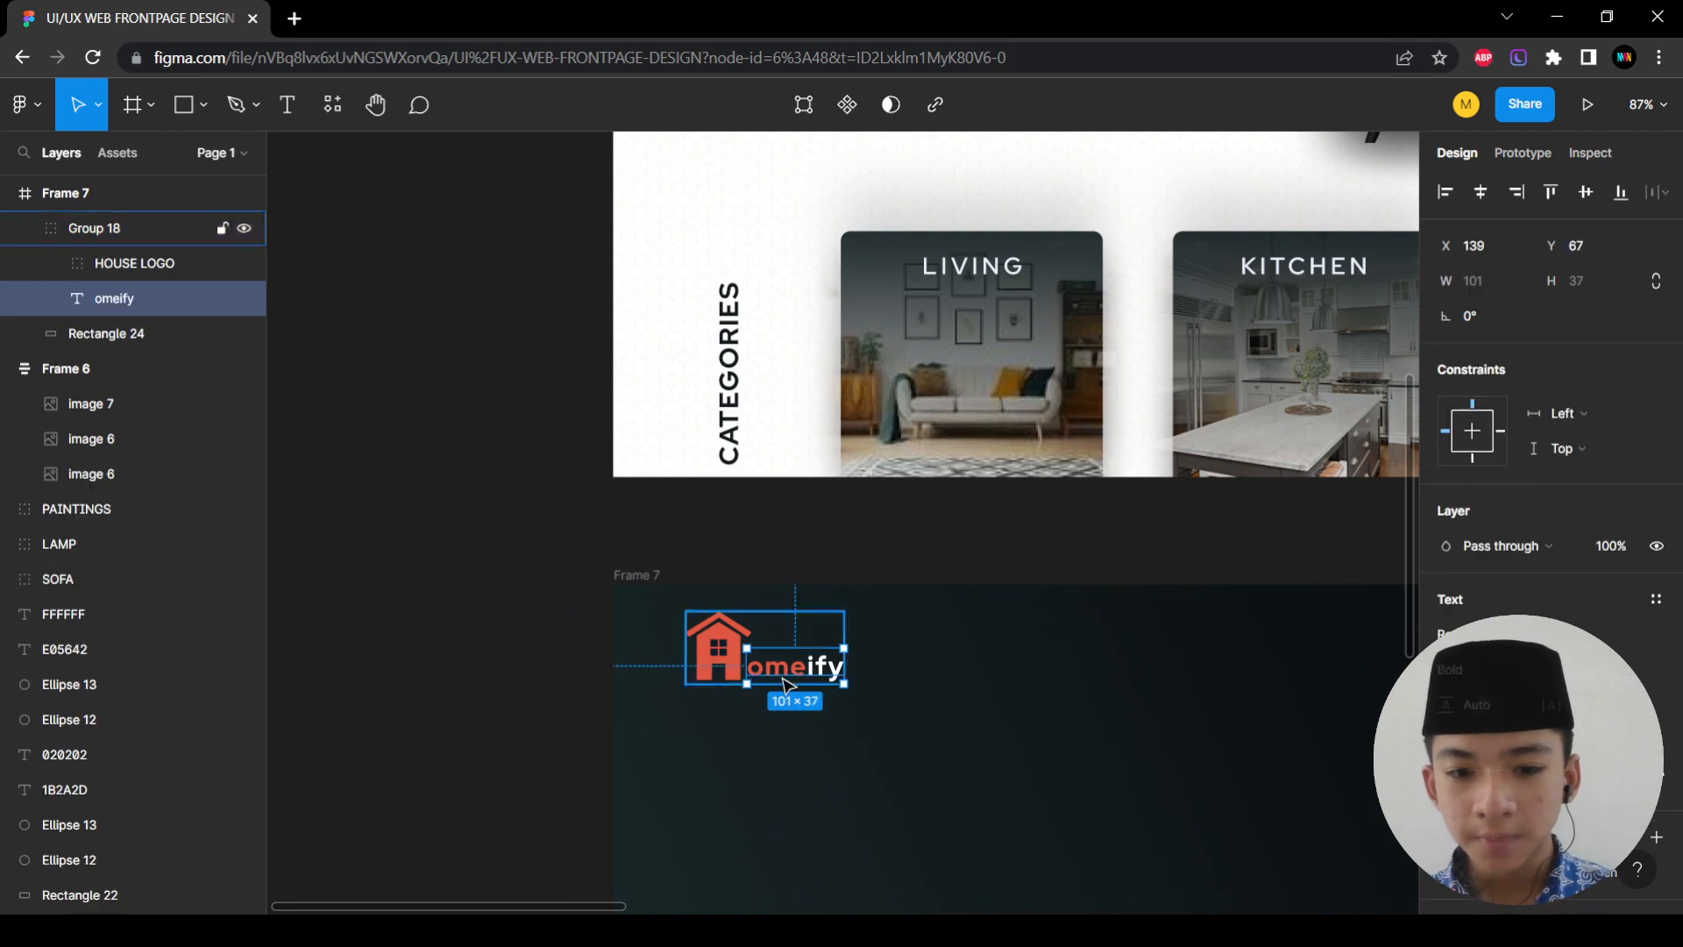
pyautogui.scroll(12, 1101, 613)
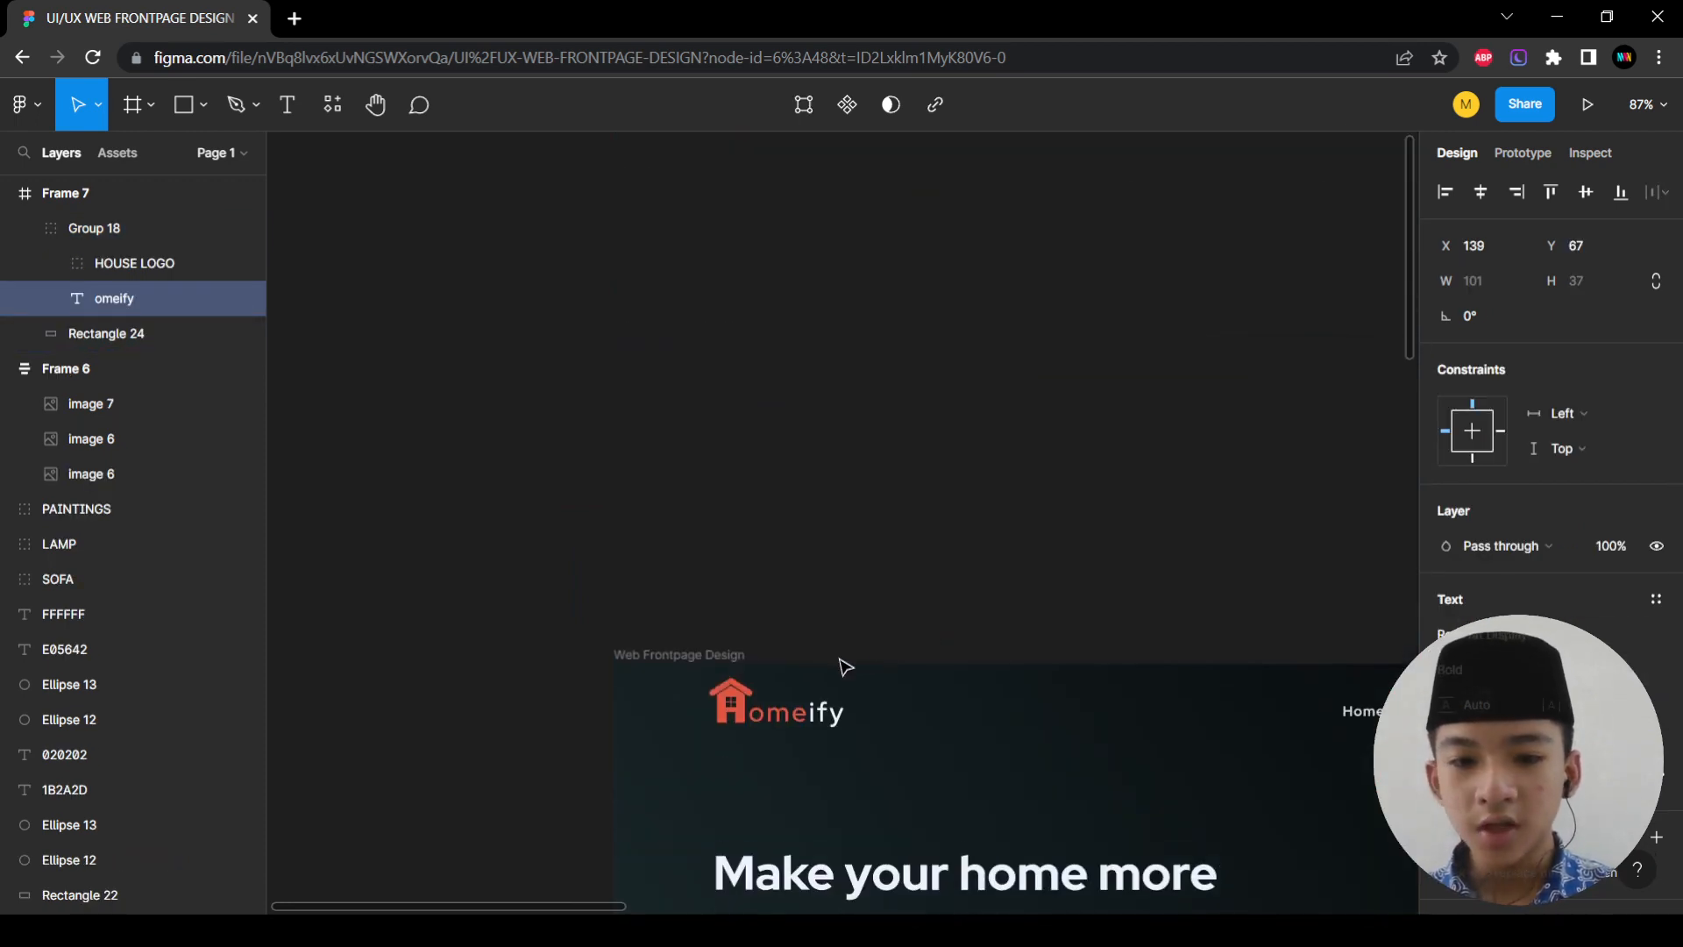
pyautogui.click(814, 717)
pyautogui.doubleClick(813, 723)
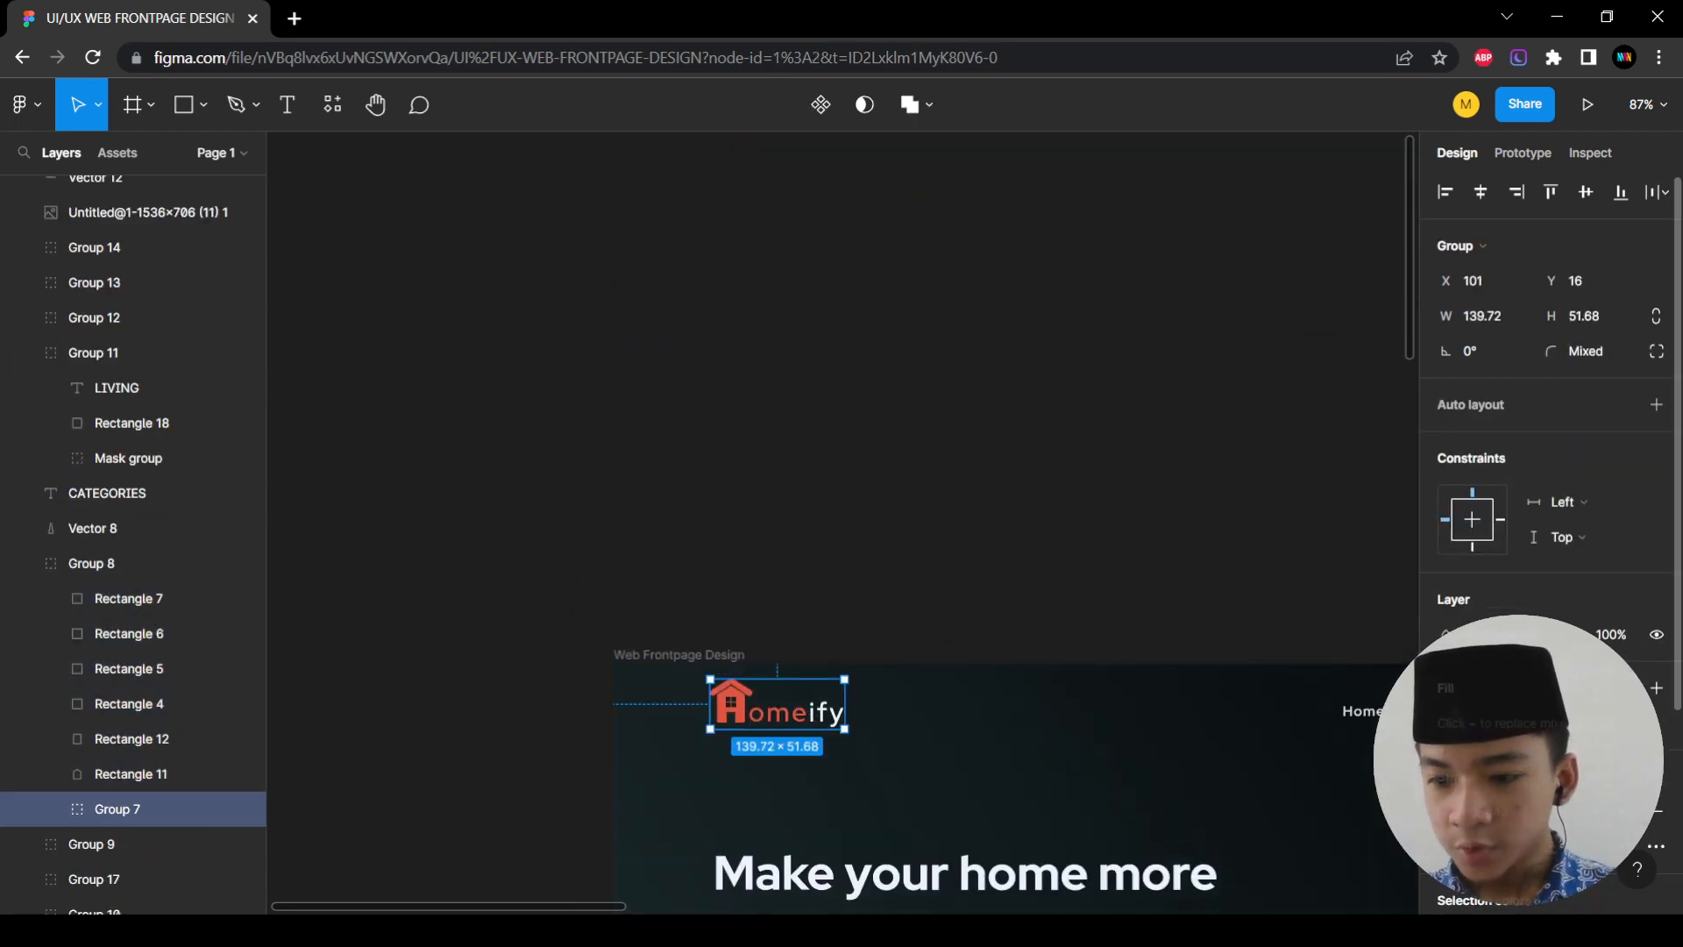
pyautogui.doubleClick(815, 715)
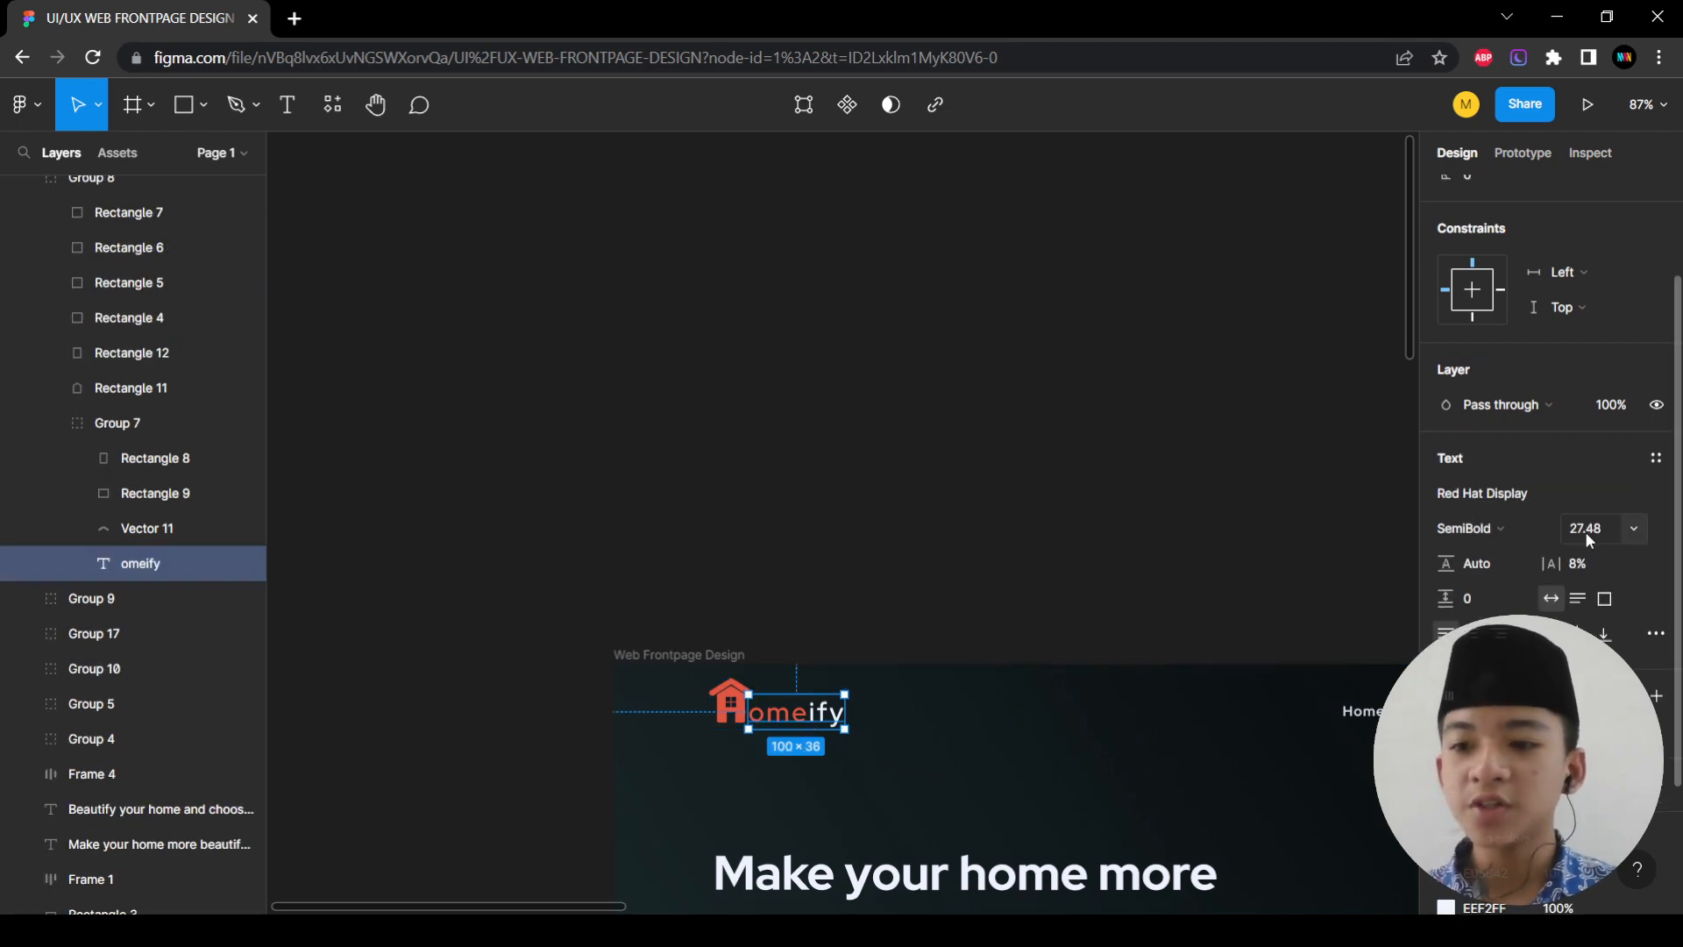
pyautogui.scroll(-4, 1201, 672)
pyautogui.scroll(-5, 1201, 671)
pyautogui.keyDown('ctrl'); pyautogui.click(794, 710); pyautogui.keyUp('ctrl')
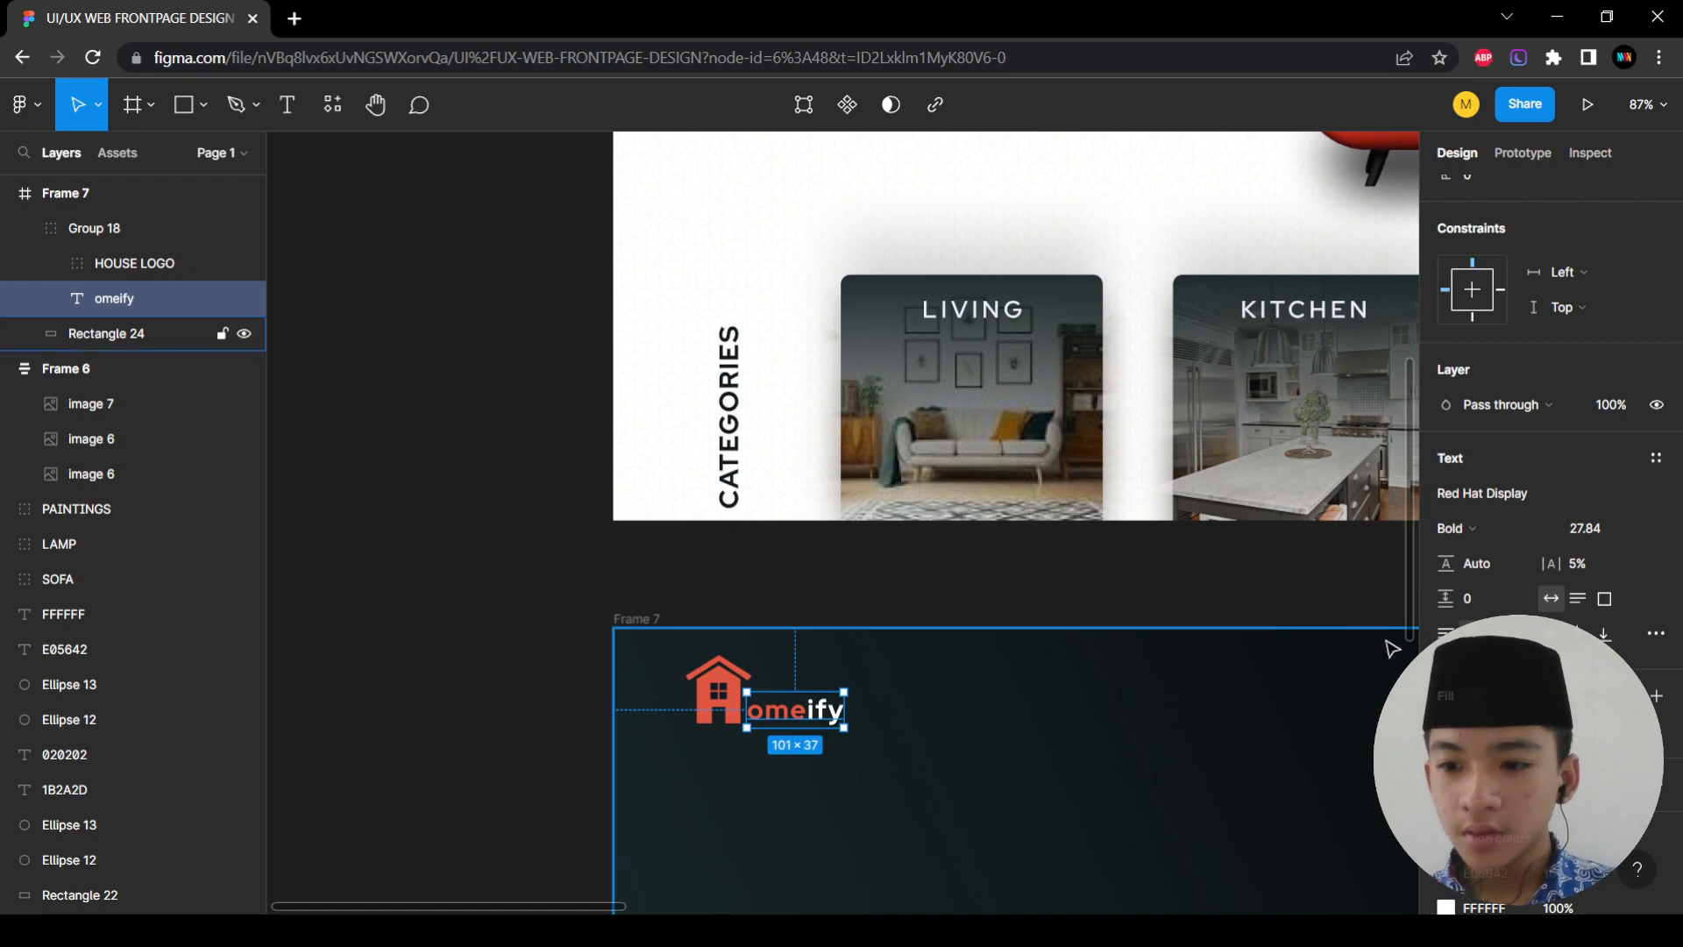
pyautogui.scroll(6, 1113, 561)
pyautogui.scroll(6, 1108, 554)
pyautogui.doubleClick(809, 598)
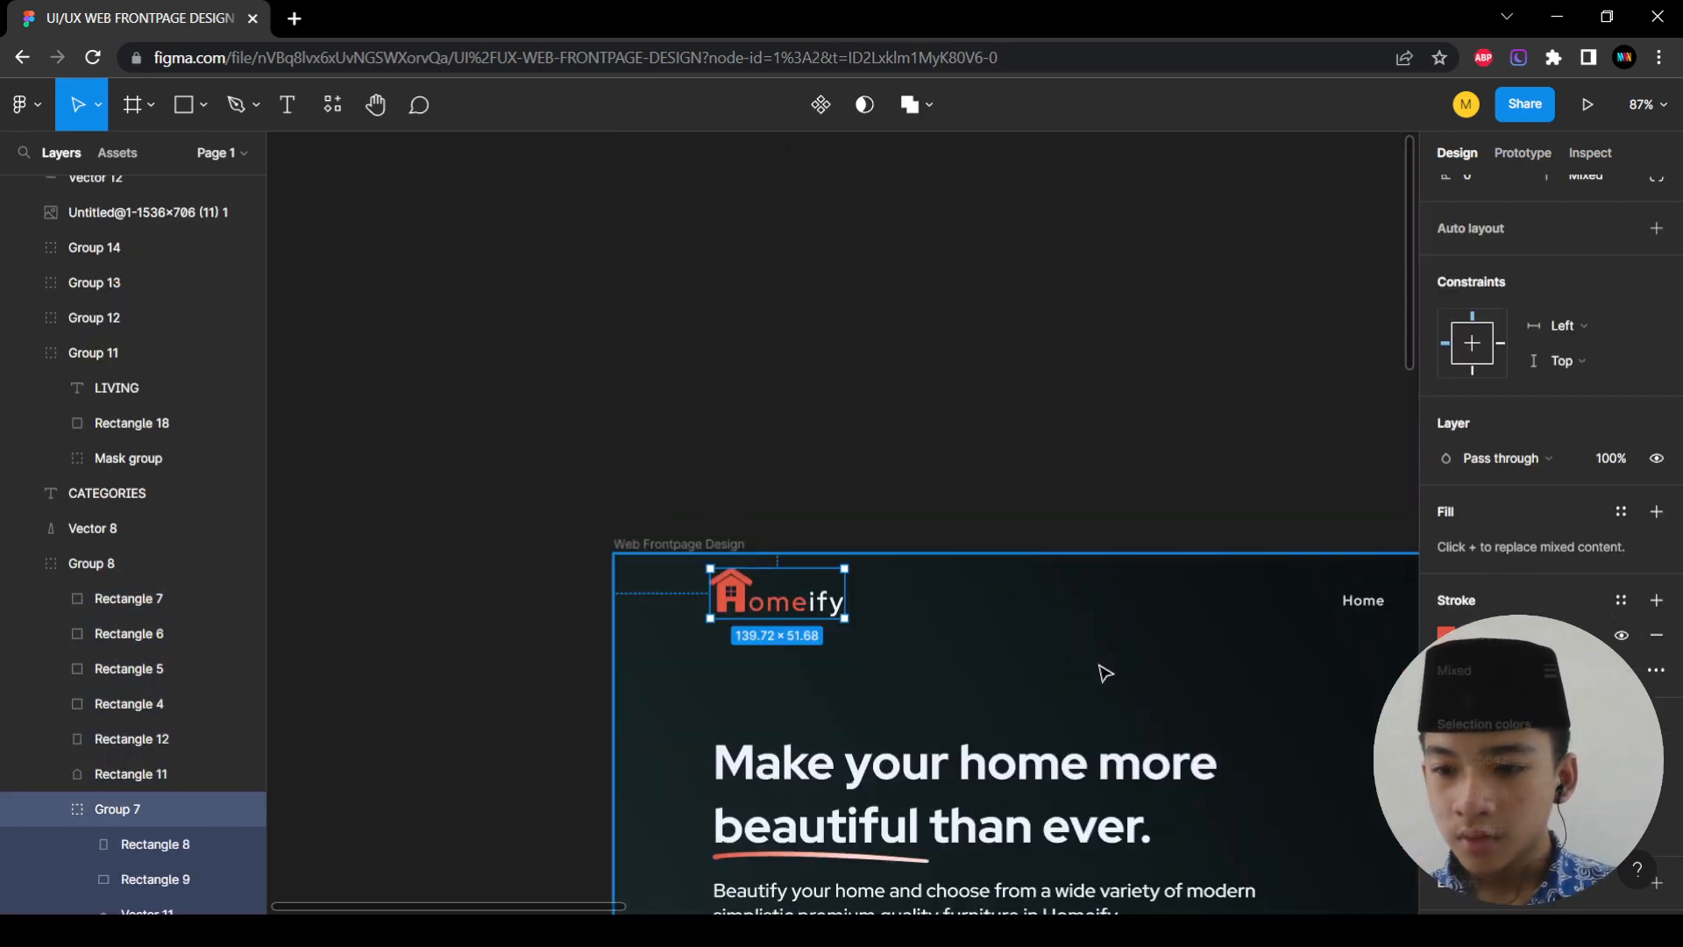
pyautogui.doubleClick(811, 604)
pyautogui.scroll(-2, 1478, 485)
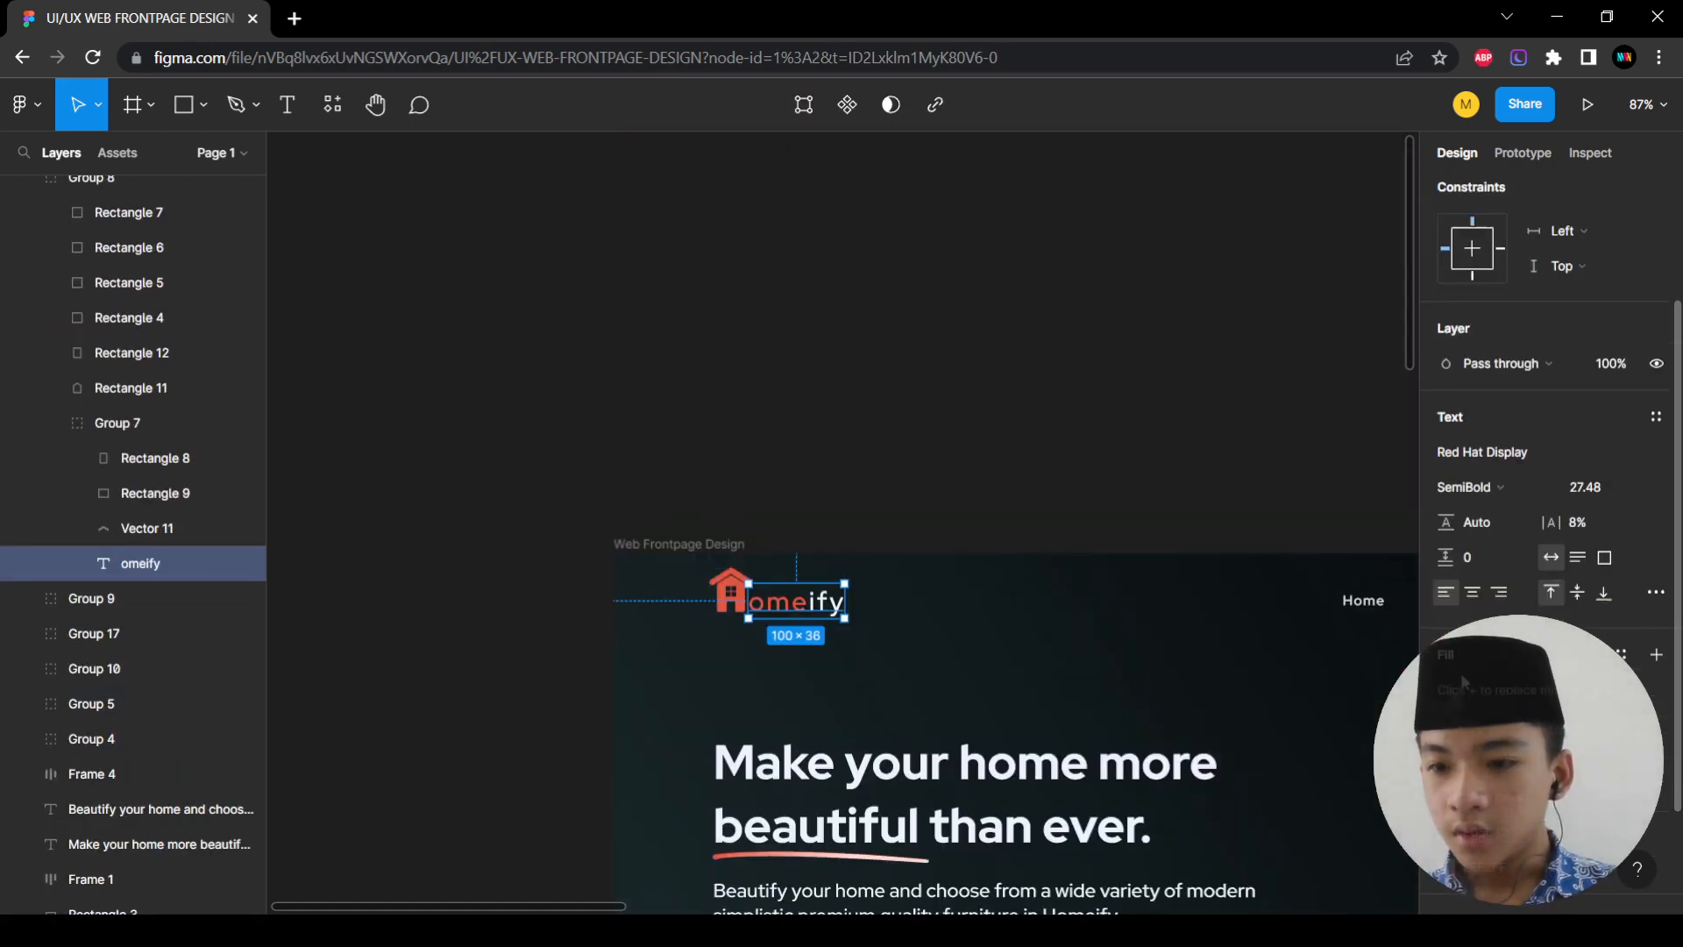
# Set the font weight of the "omeify" text in the new frame to SemiBold
pyautogui.scroll(-12, 860, 744)
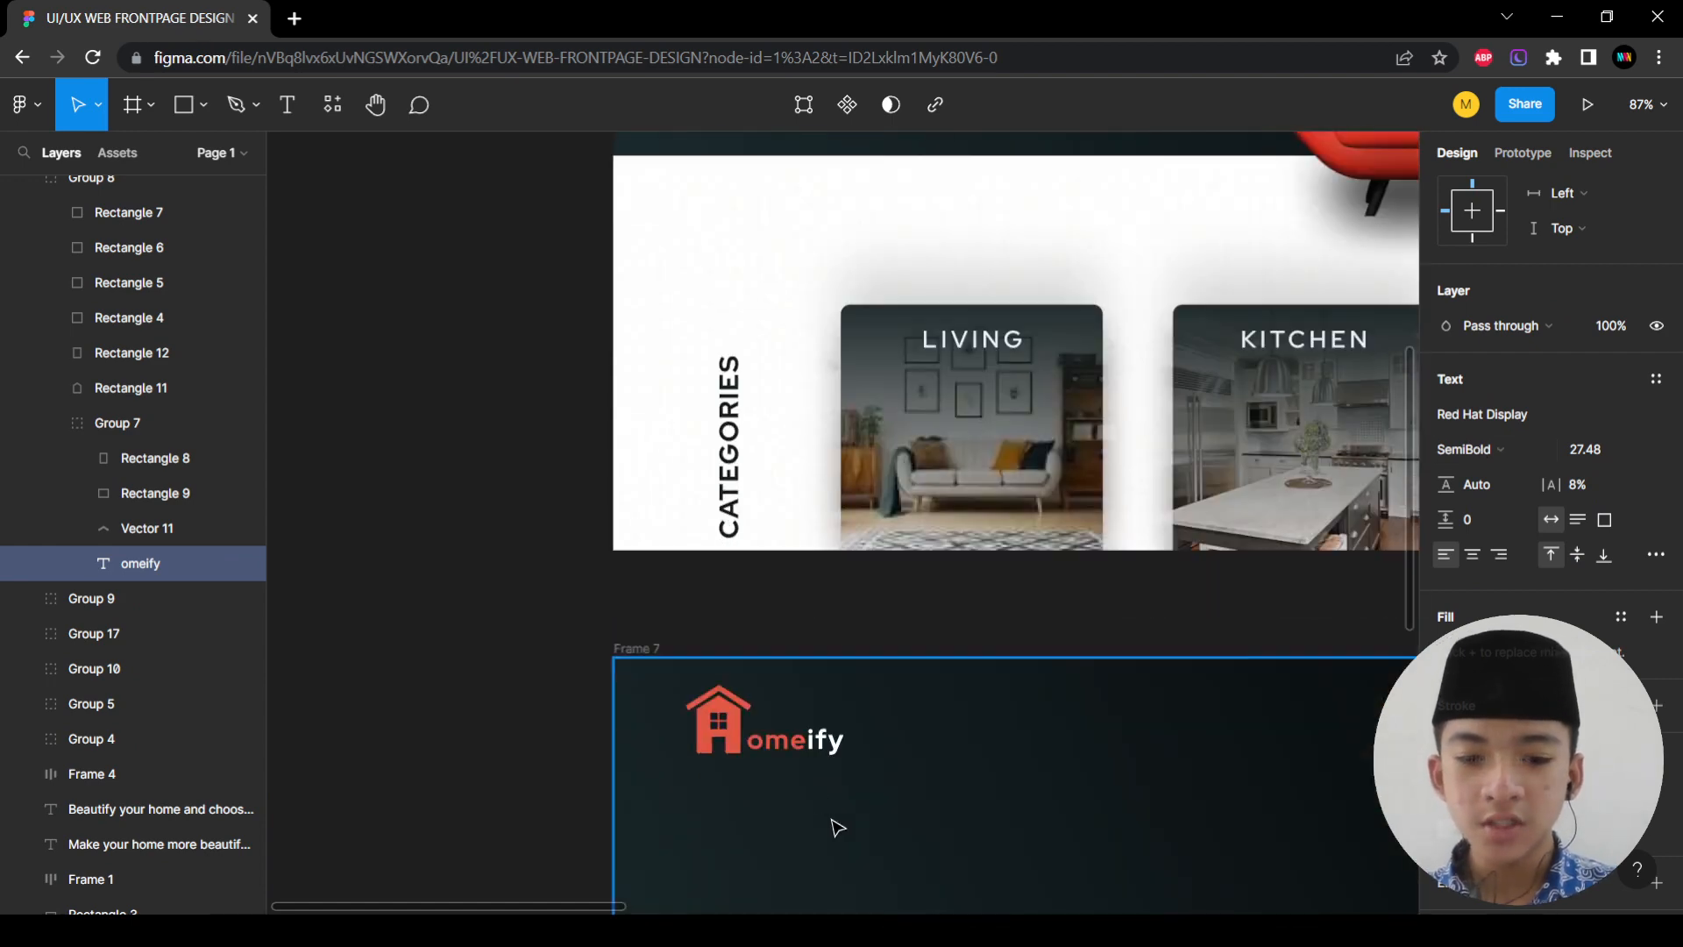
pyautogui.click(805, 759)
pyautogui.doubleClick(808, 755)
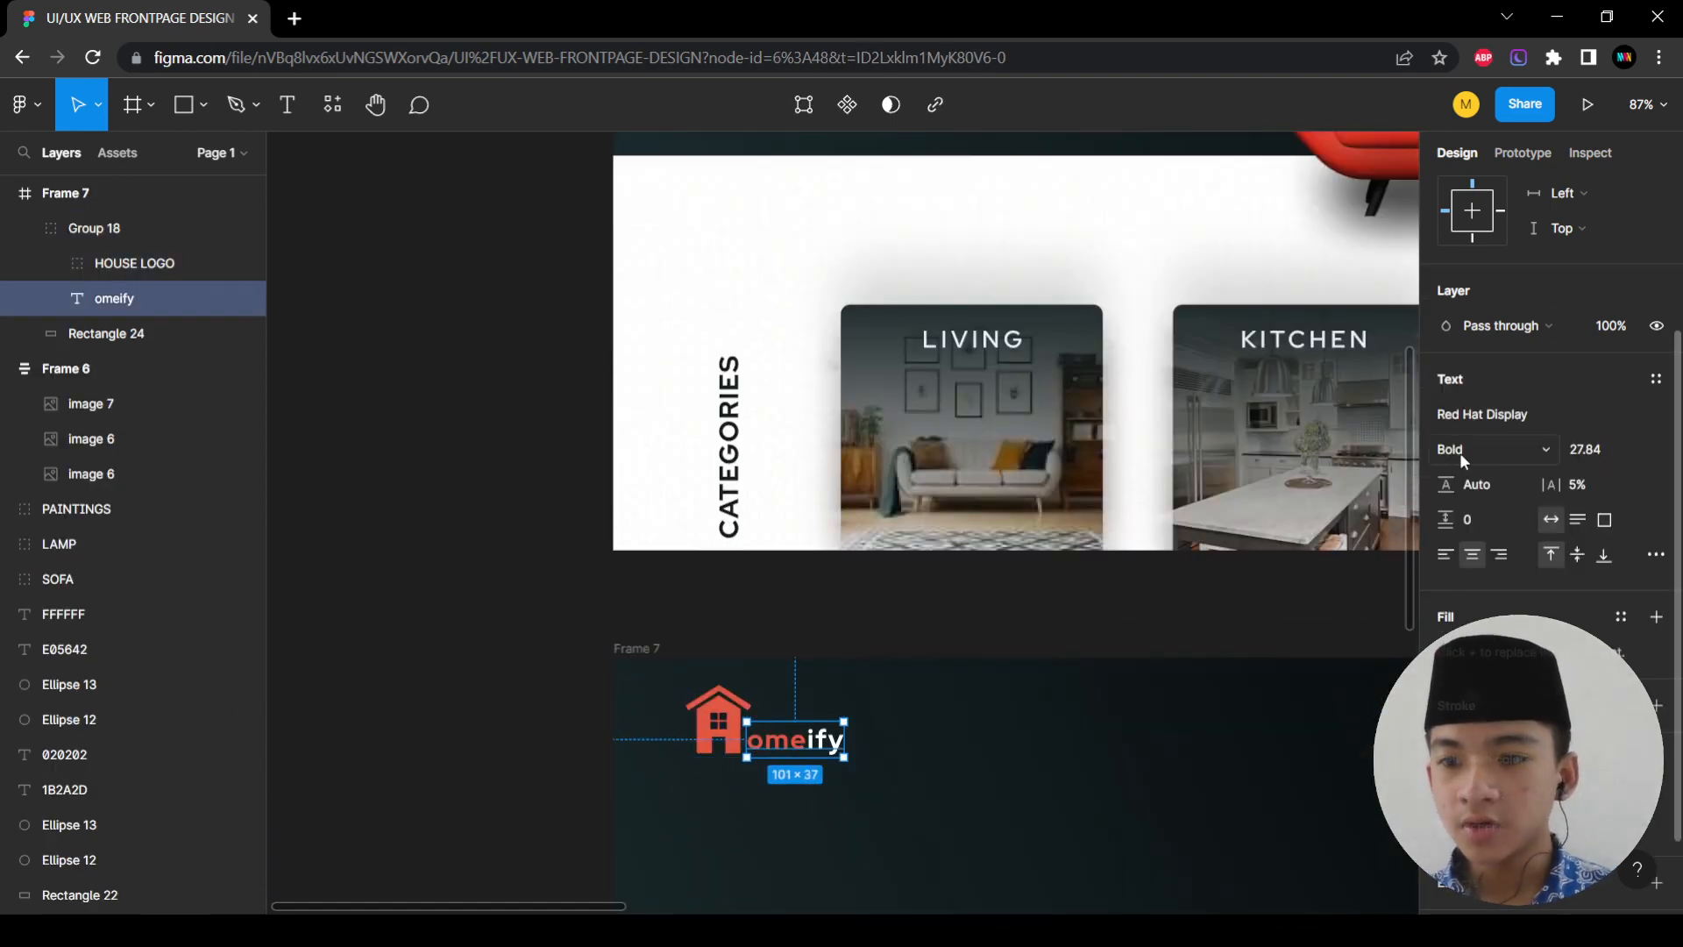
pyautogui.click(1490, 448)
pyautogui.click(1496, 426)
pyautogui.click(954, 752)
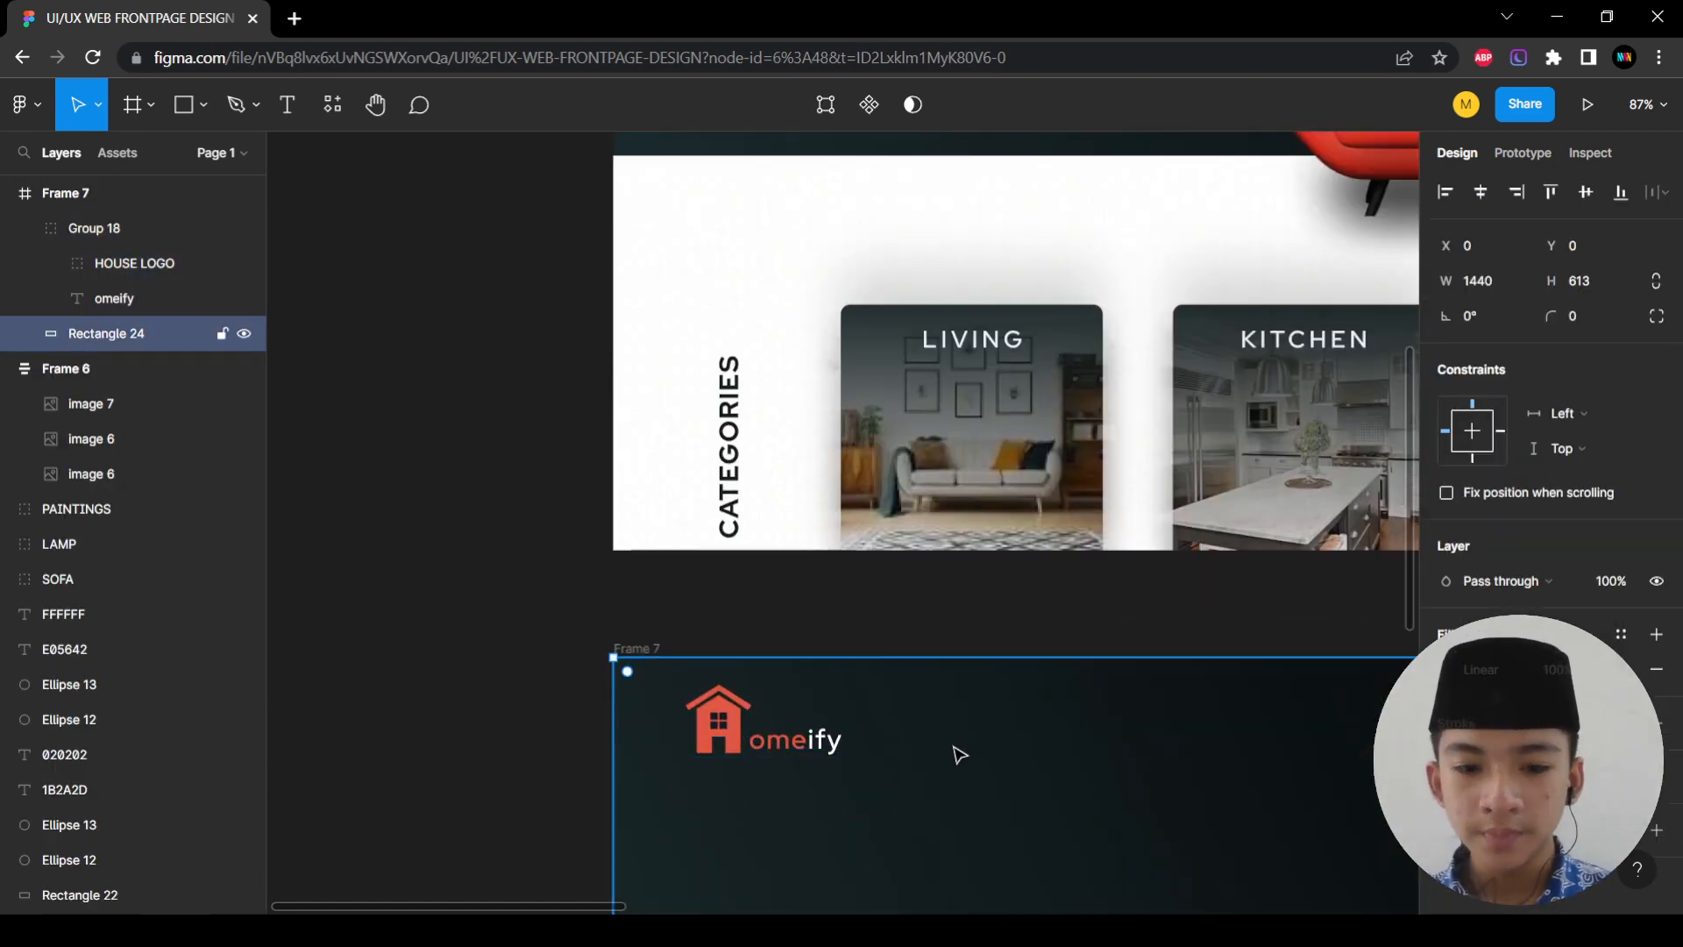
# Scale the house logo proportionally to about 48 × 52 and place it beside the "omeify" text at about X 97, Y 45
pyautogui.hscroll(-1, 955, 751)
pyautogui.click(789, 752)
pyautogui.doubleClick(789, 752)
pyautogui.keyDown('ctrl'); pyautogui.scroll(6, 789, 752); pyautogui.keyUp('ctrl')
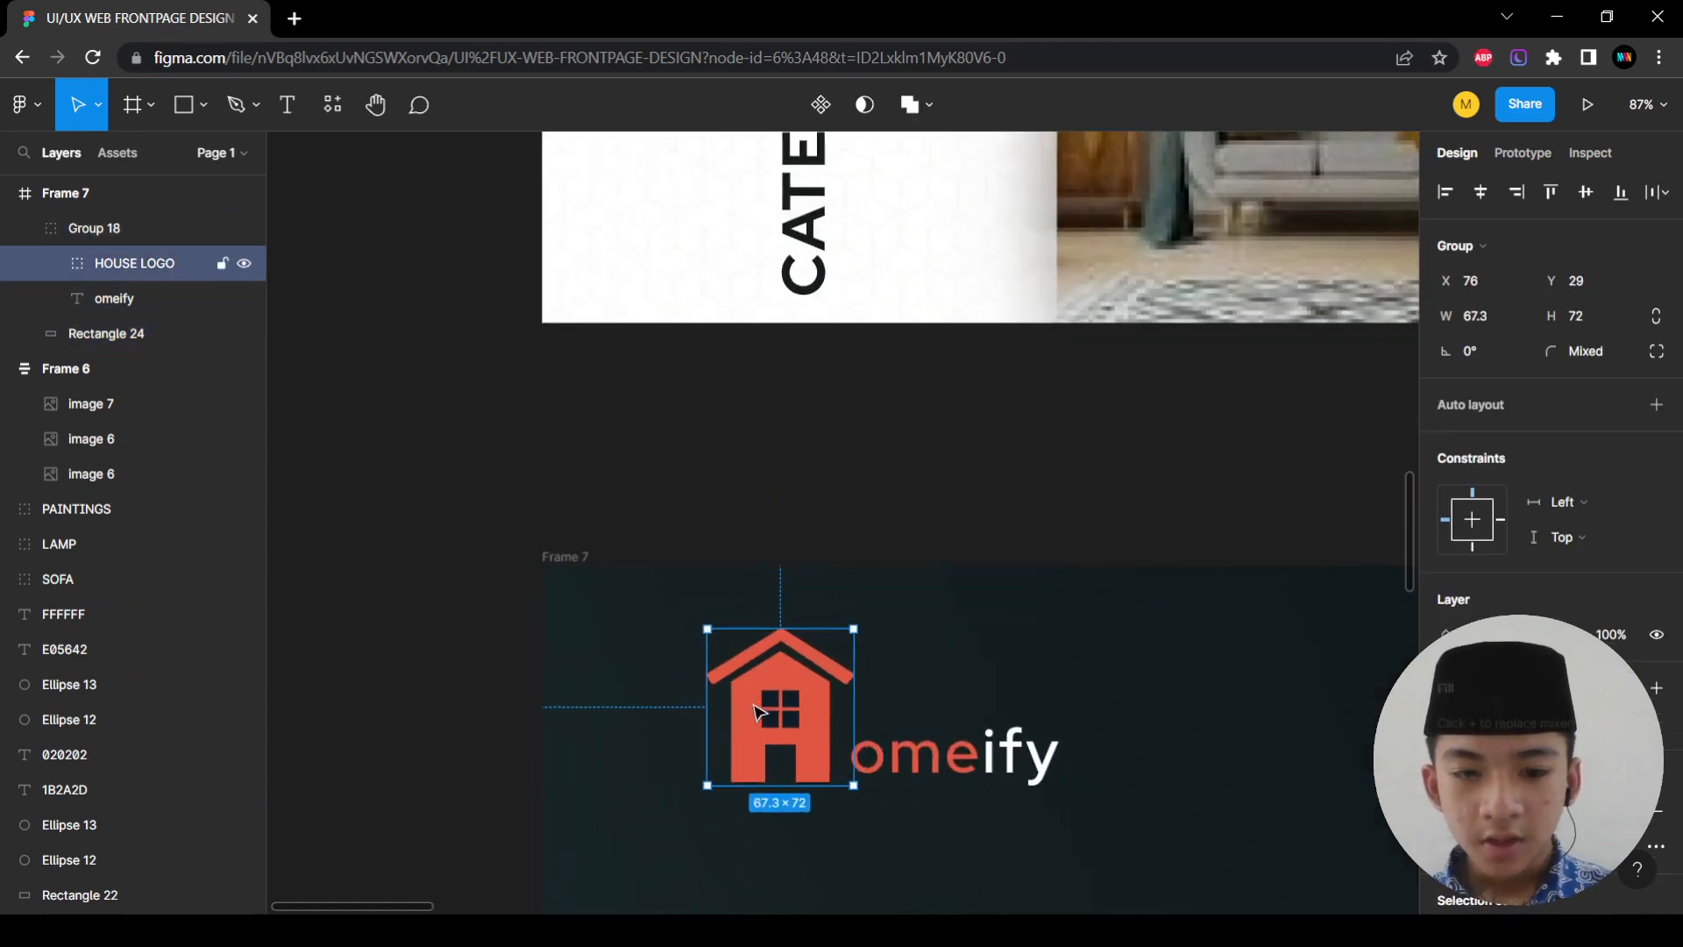
pyautogui.click(957, 629)
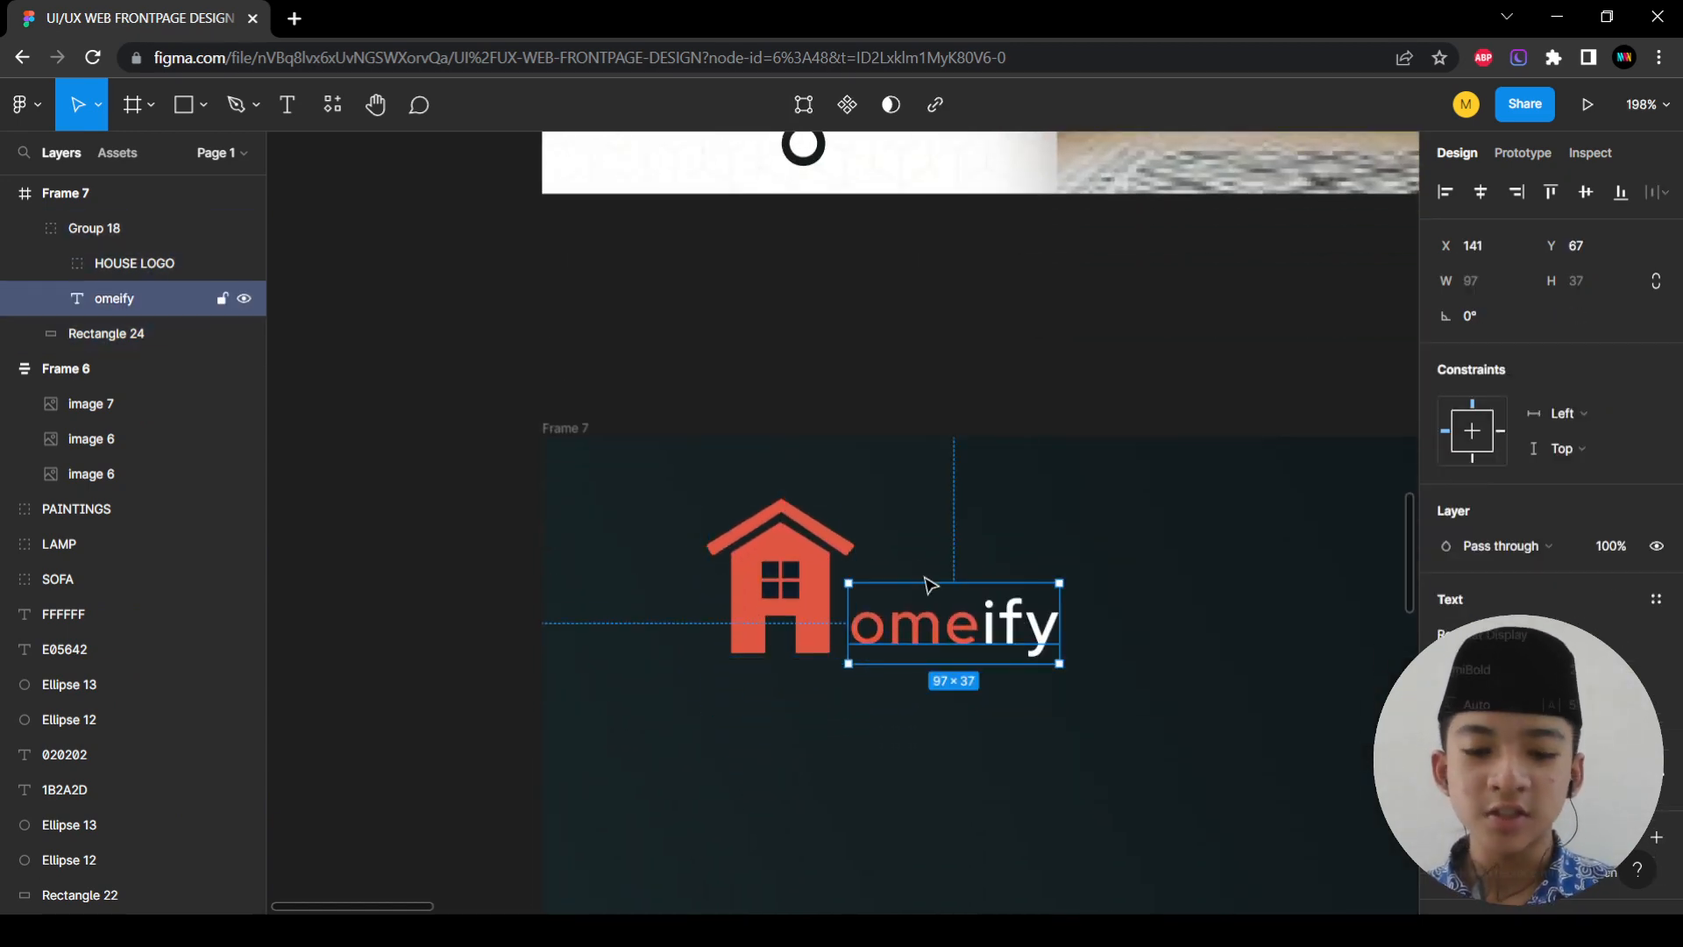
pyautogui.click(758, 571)
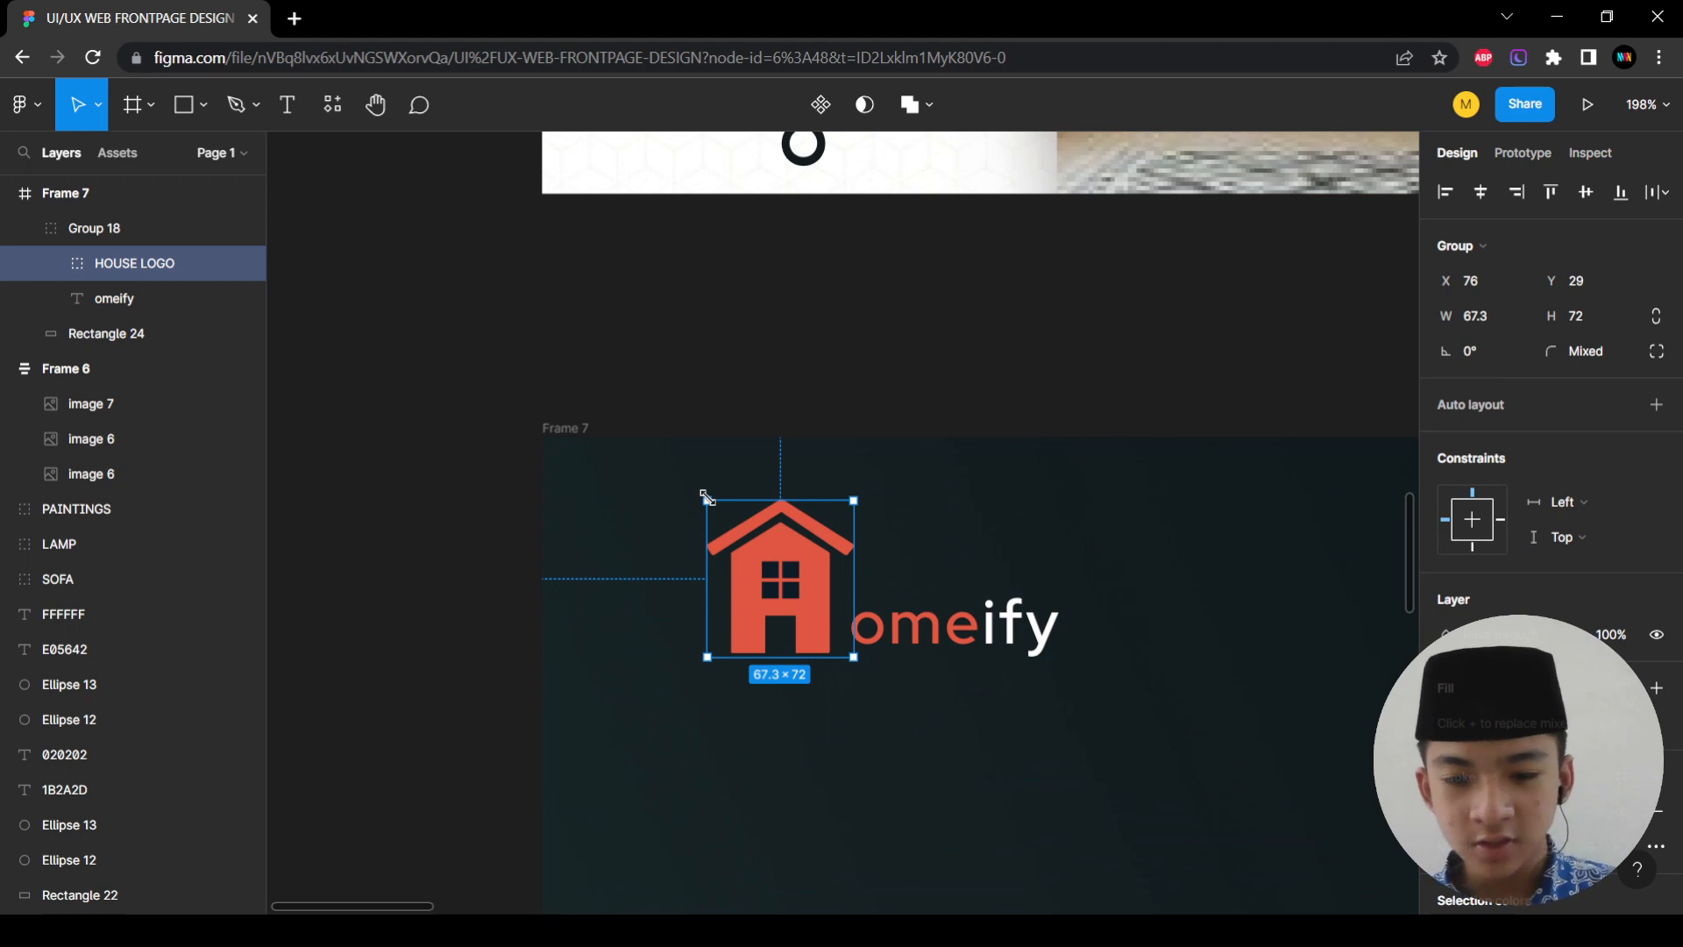
pyautogui.press('k')
pyautogui.moveTo(706, 496); pyautogui.dragTo(827, 601)
pyautogui.scroll(-5, 821, 614)
pyautogui.scroll(7, 816, 613)
pyautogui.press('Right')
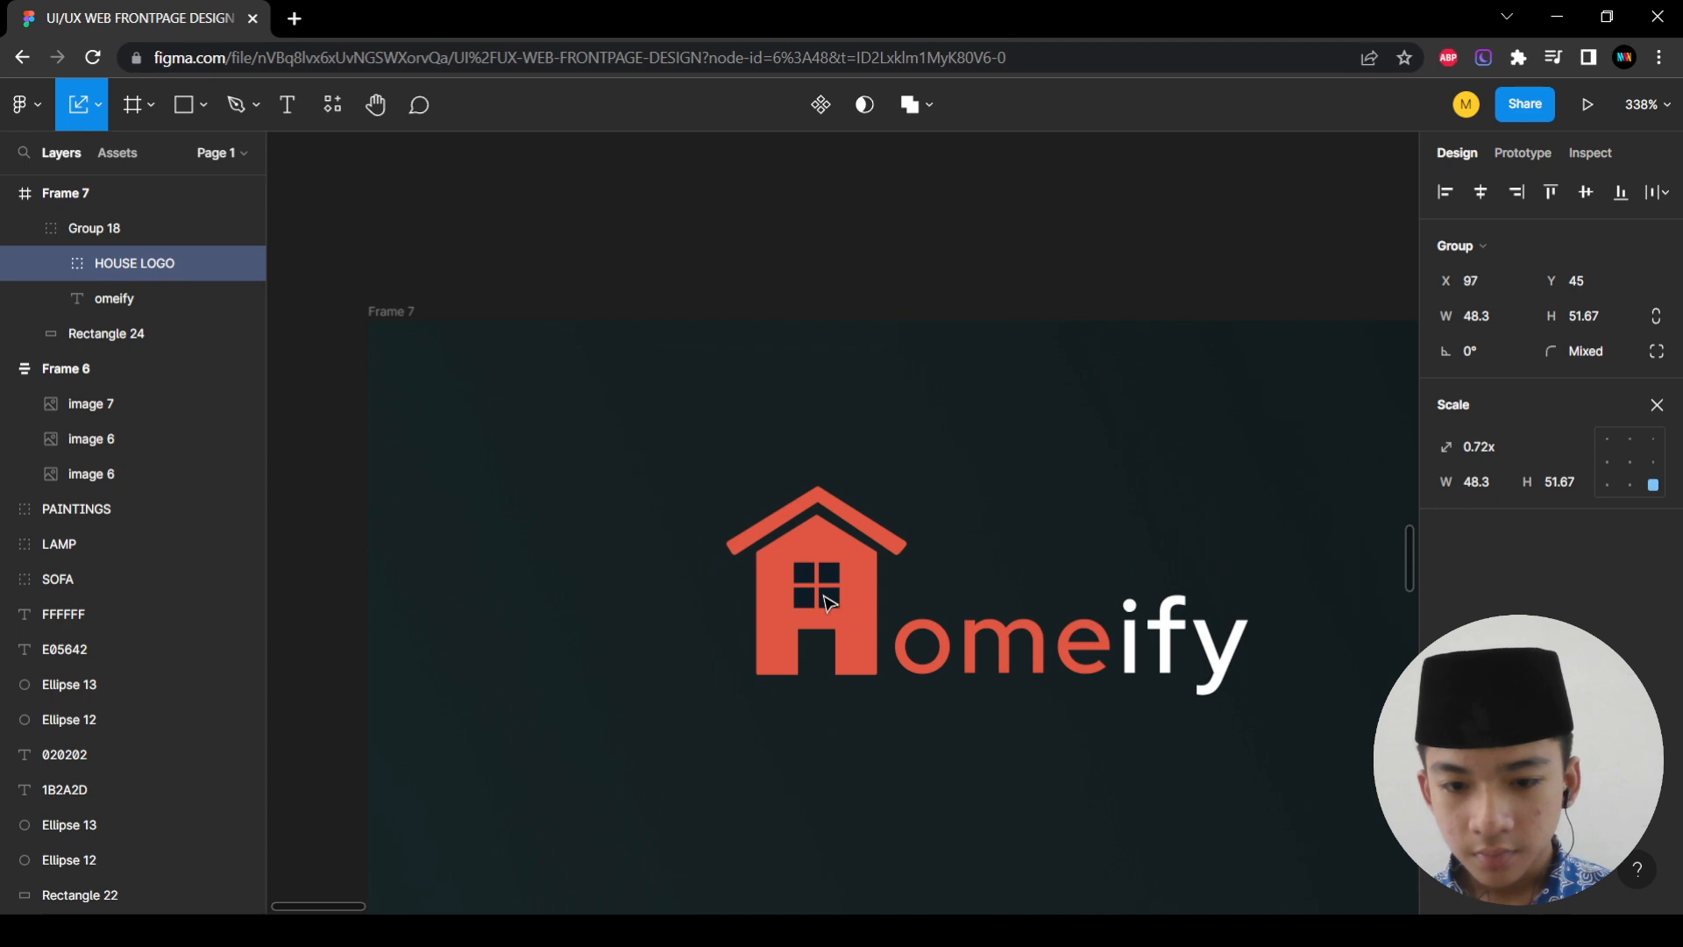
# Rename the group holding the house logo and the "omeify" text to HOMEIFY LOGO
pyautogui.scroll(-4, 821, 599)
pyautogui.click(1048, 591)
pyautogui.moveTo(1048, 592); pyautogui.dragTo(962, 577)
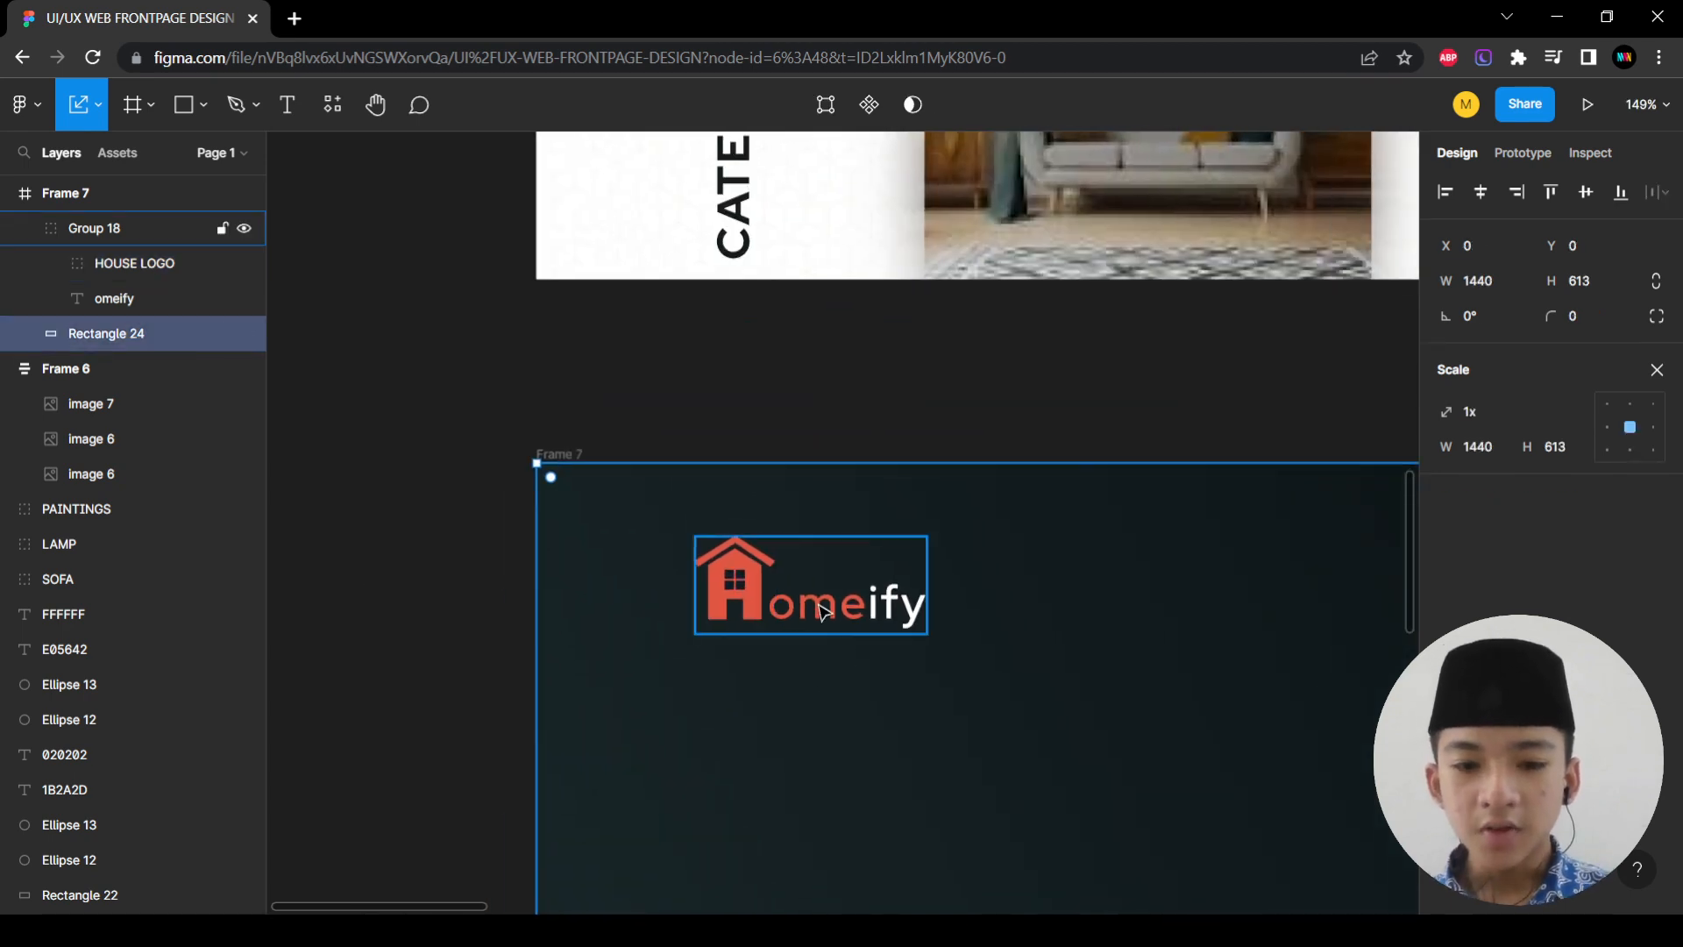
pyautogui.click(821, 605)
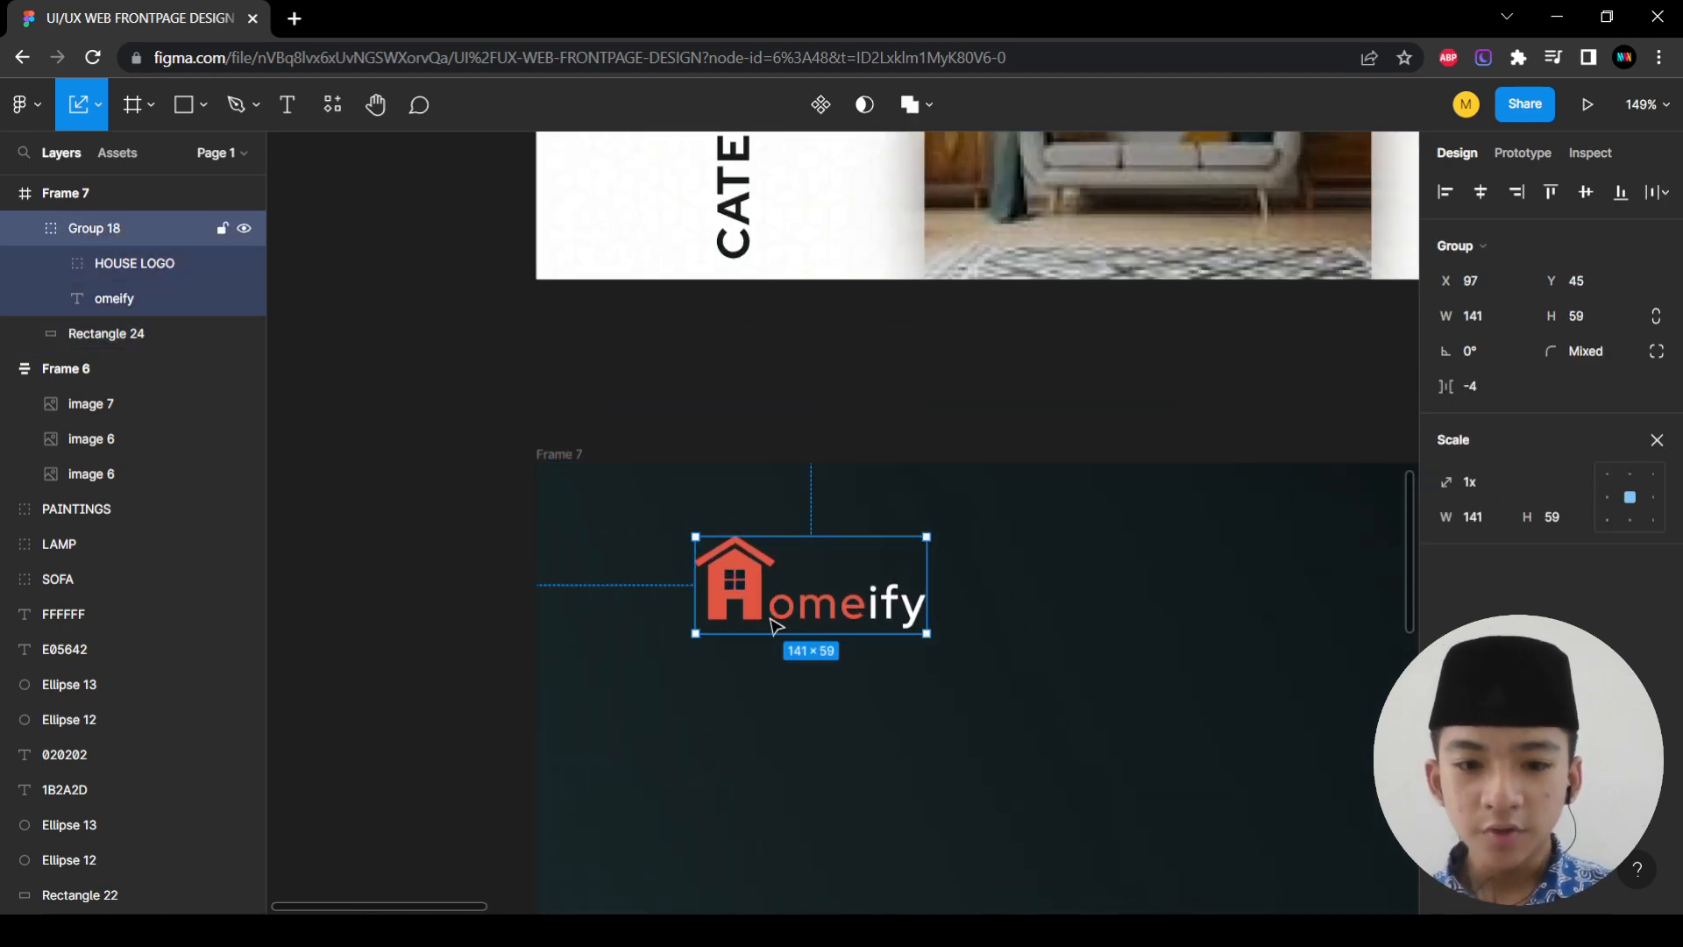
pyautogui.doubleClick(118, 230)
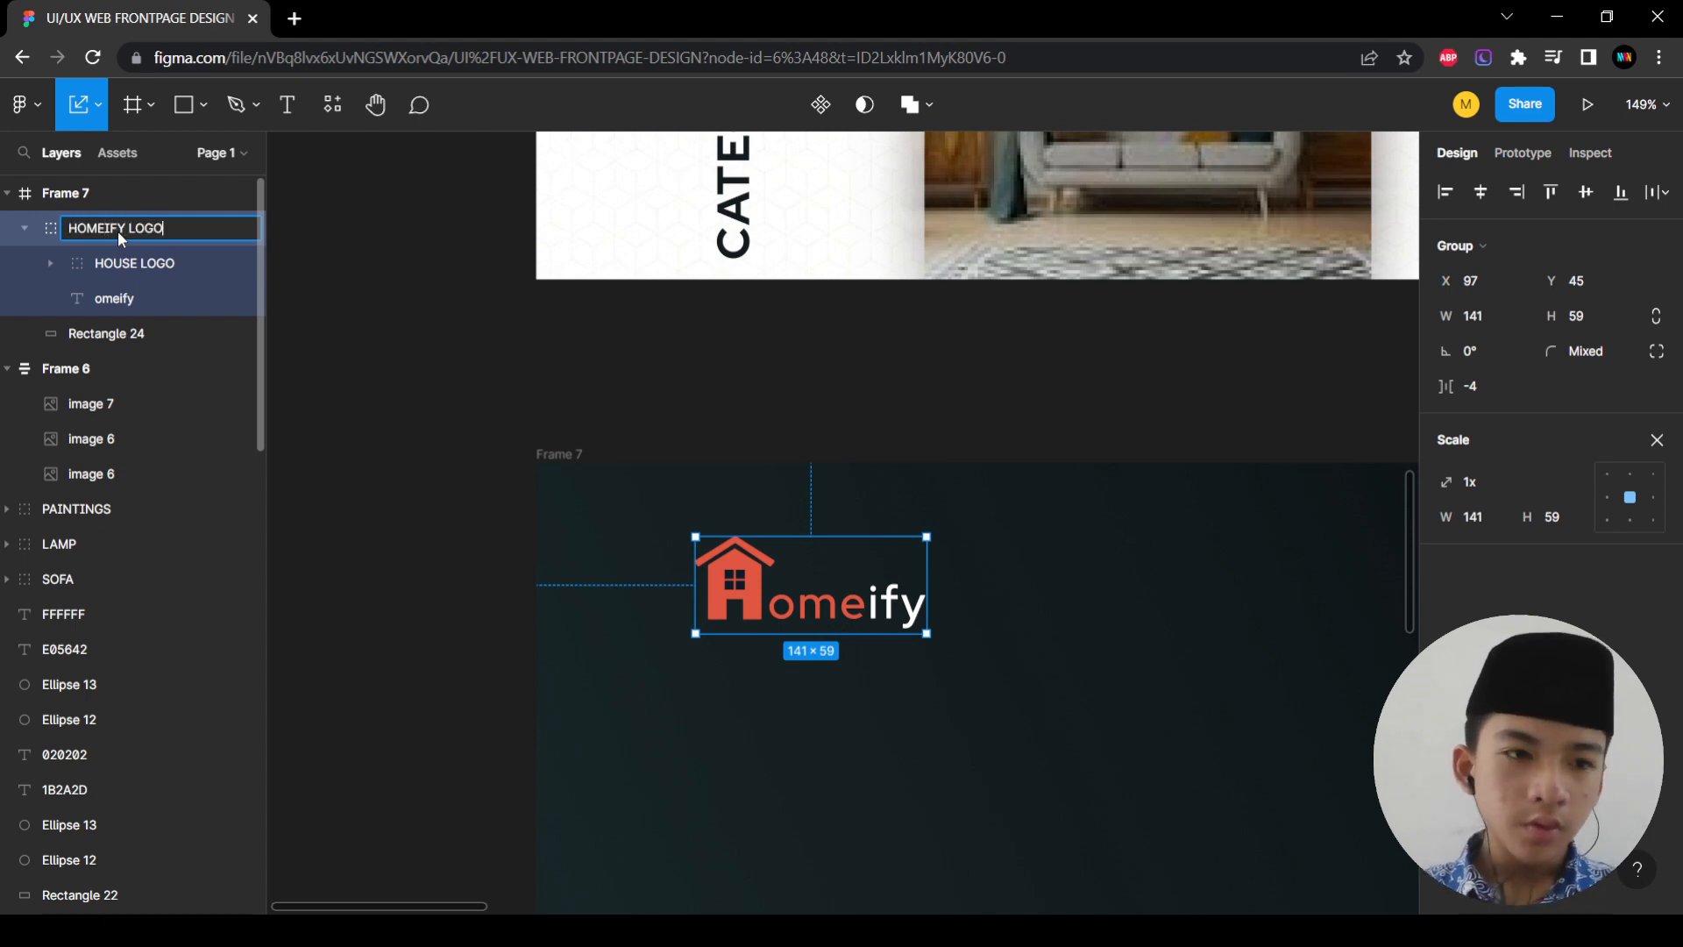
pyautogui.click(721, 717)
# Move the Homeify logo group slightly closer to the upper-left corner of the new frame
pyautogui.scroll(-5, 745, 728)
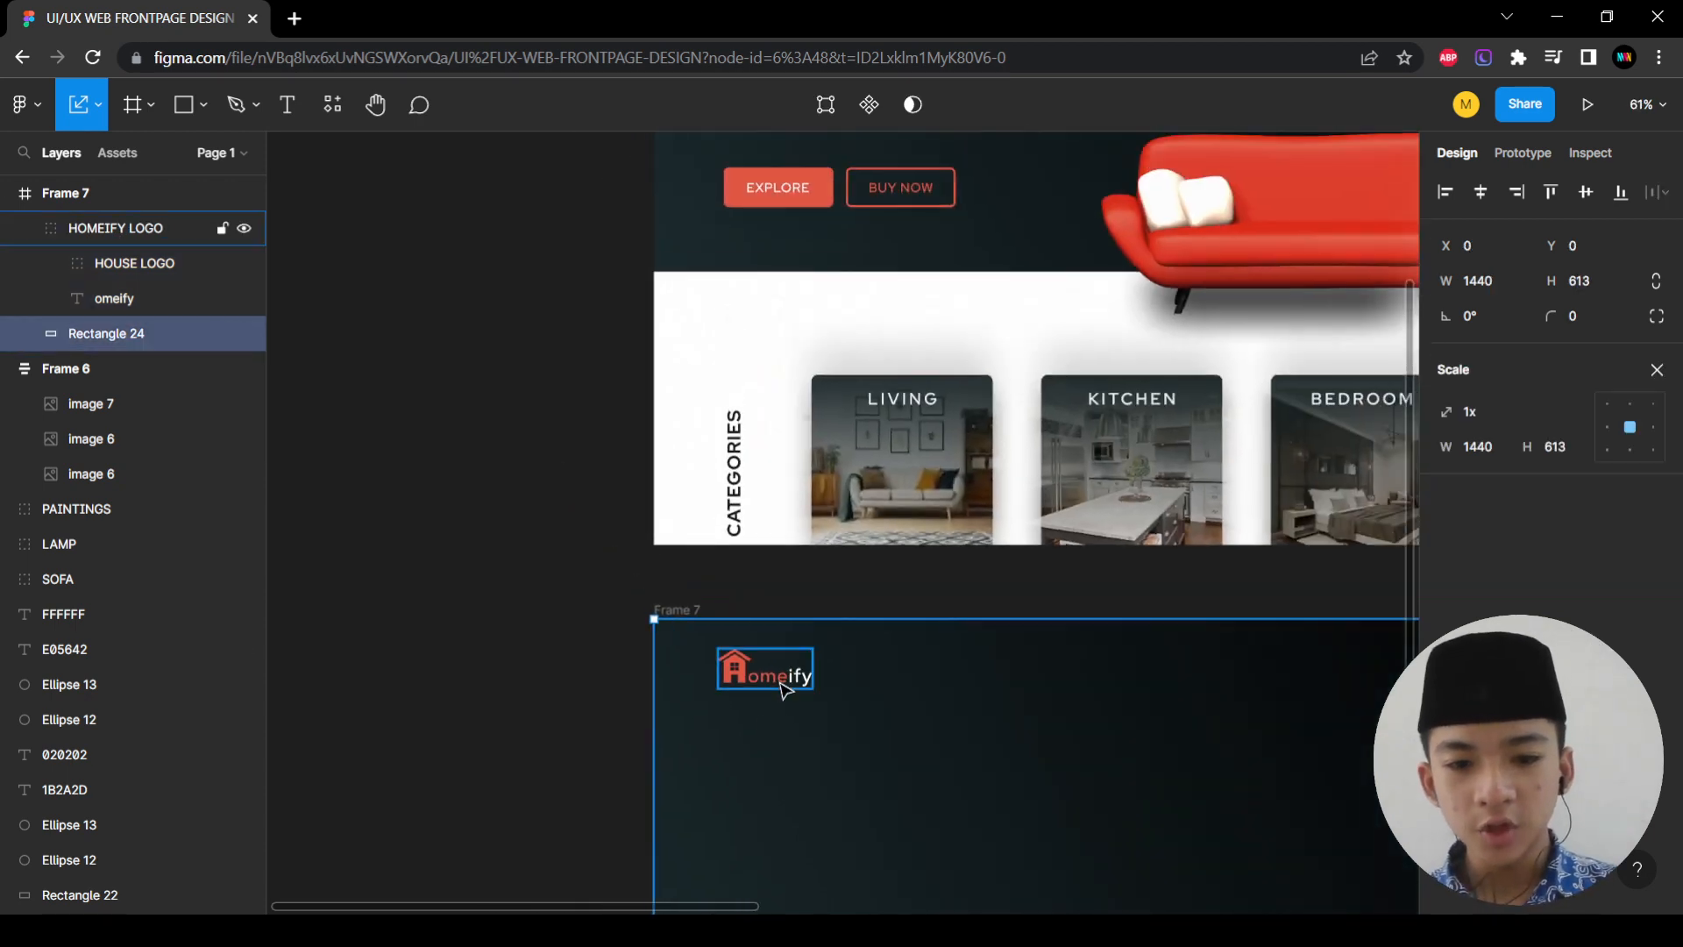
pyautogui.click(783, 691)
pyautogui.scroll(-4, 775, 680)
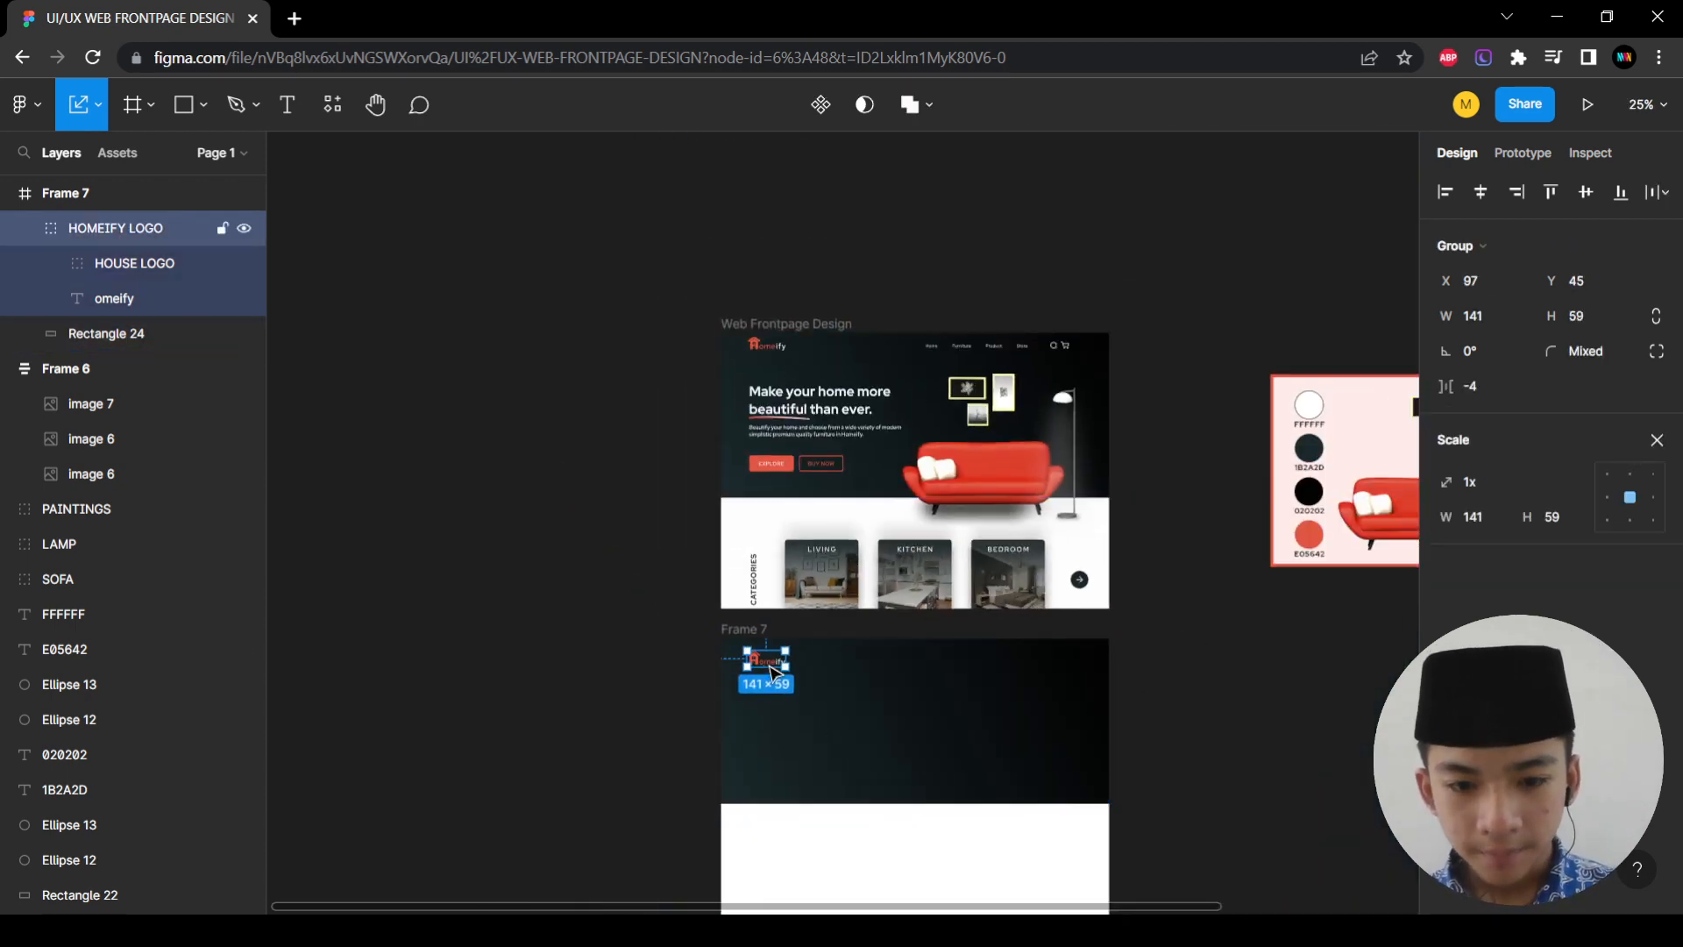
pyautogui.moveTo(772, 669); pyautogui.dragTo(758, 649)
pyautogui.scroll(5, 764, 664)
pyautogui.scroll(-5, 788, 684)
pyautogui.hscroll(1, 657, 693)
pyautogui.click(535, 681)
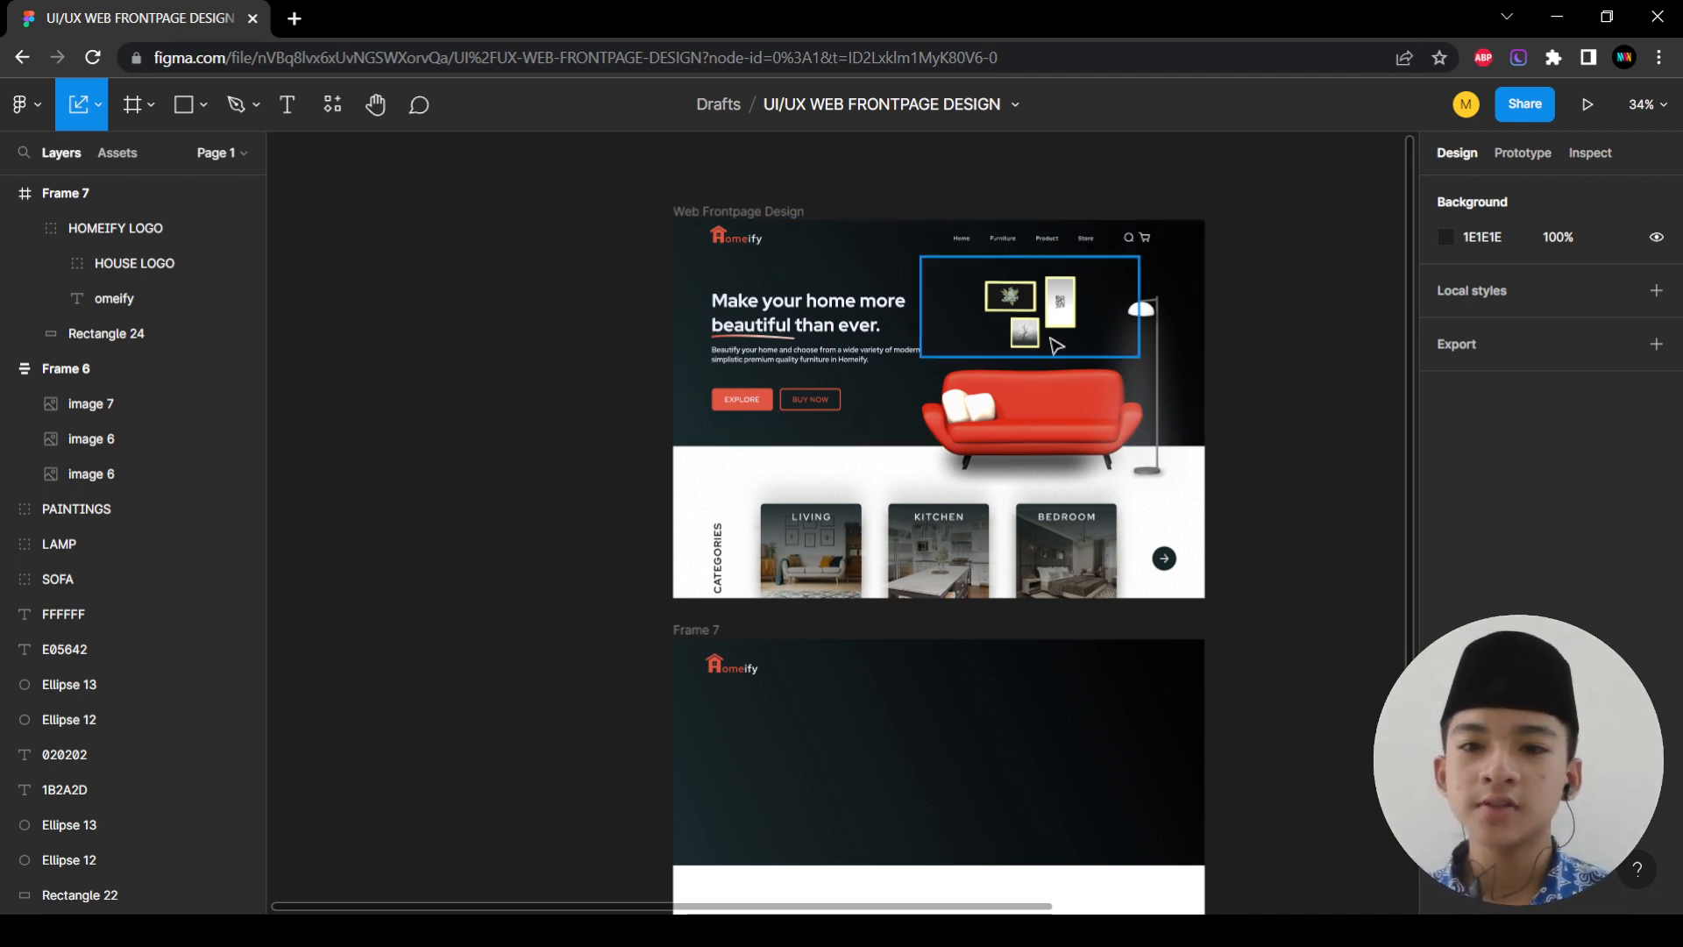
# Add a "Home" text in the upper part of the new frame, right of centre, at about X 808, Y 104
pyautogui.hscroll(3, 1008, 281)
pyautogui.scroll(1, 1008, 280)
pyautogui.scroll(-3, 900, 330)
pyautogui.hscroll(-2, 900, 330)
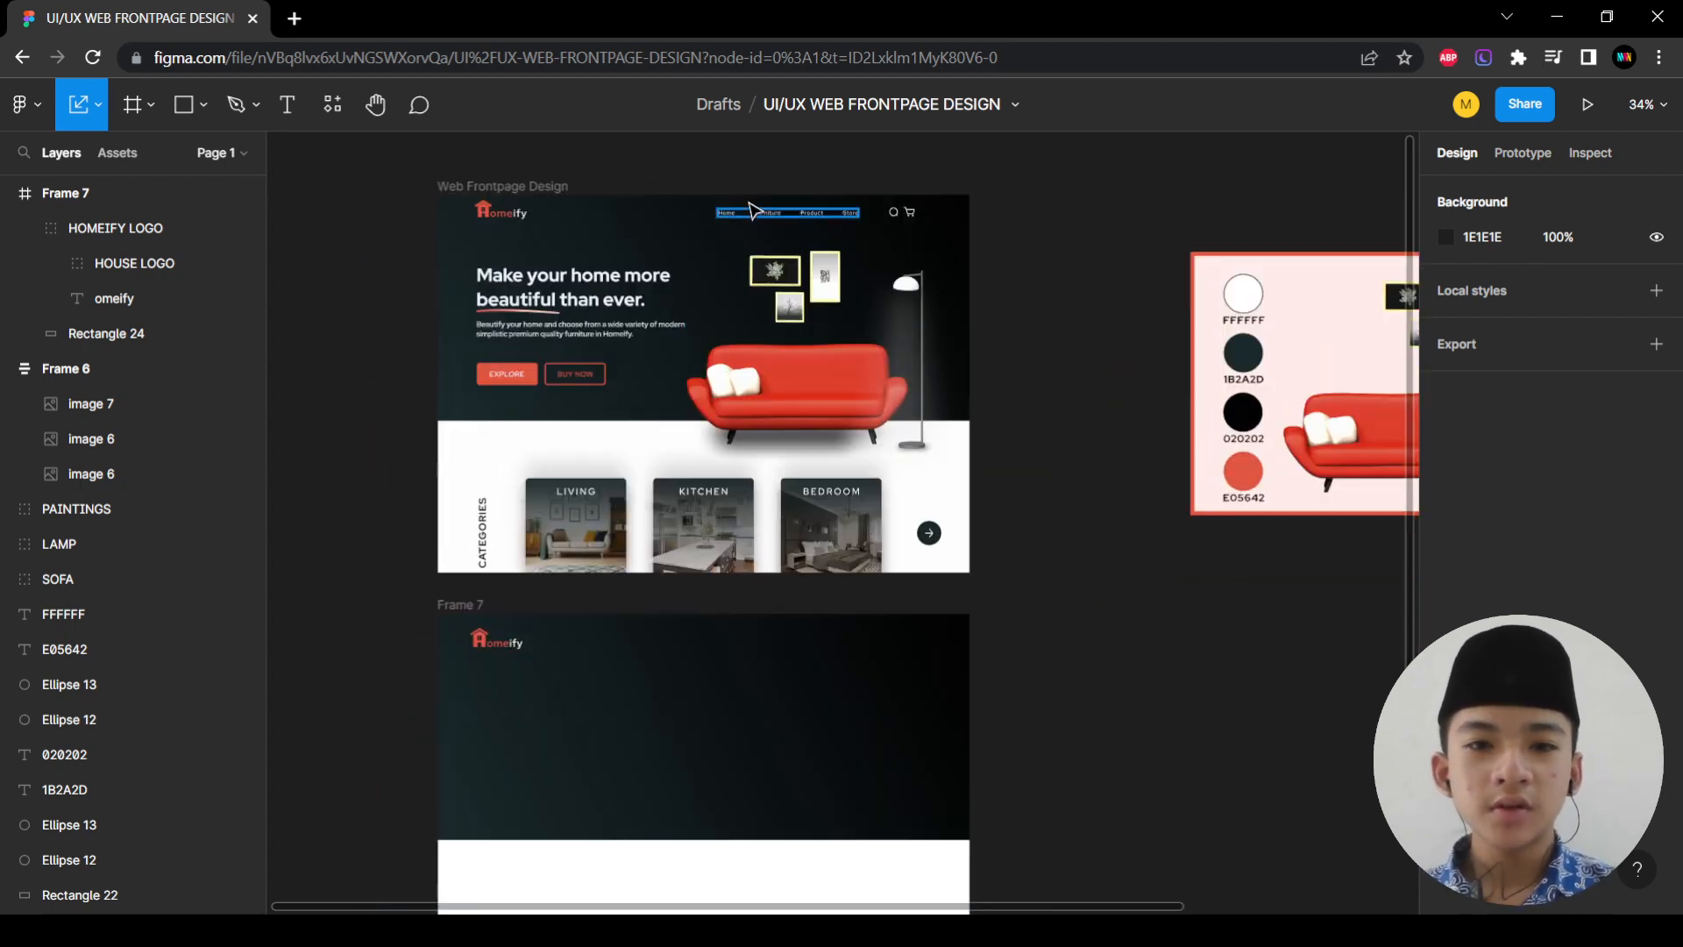
pyautogui.click(287, 105)
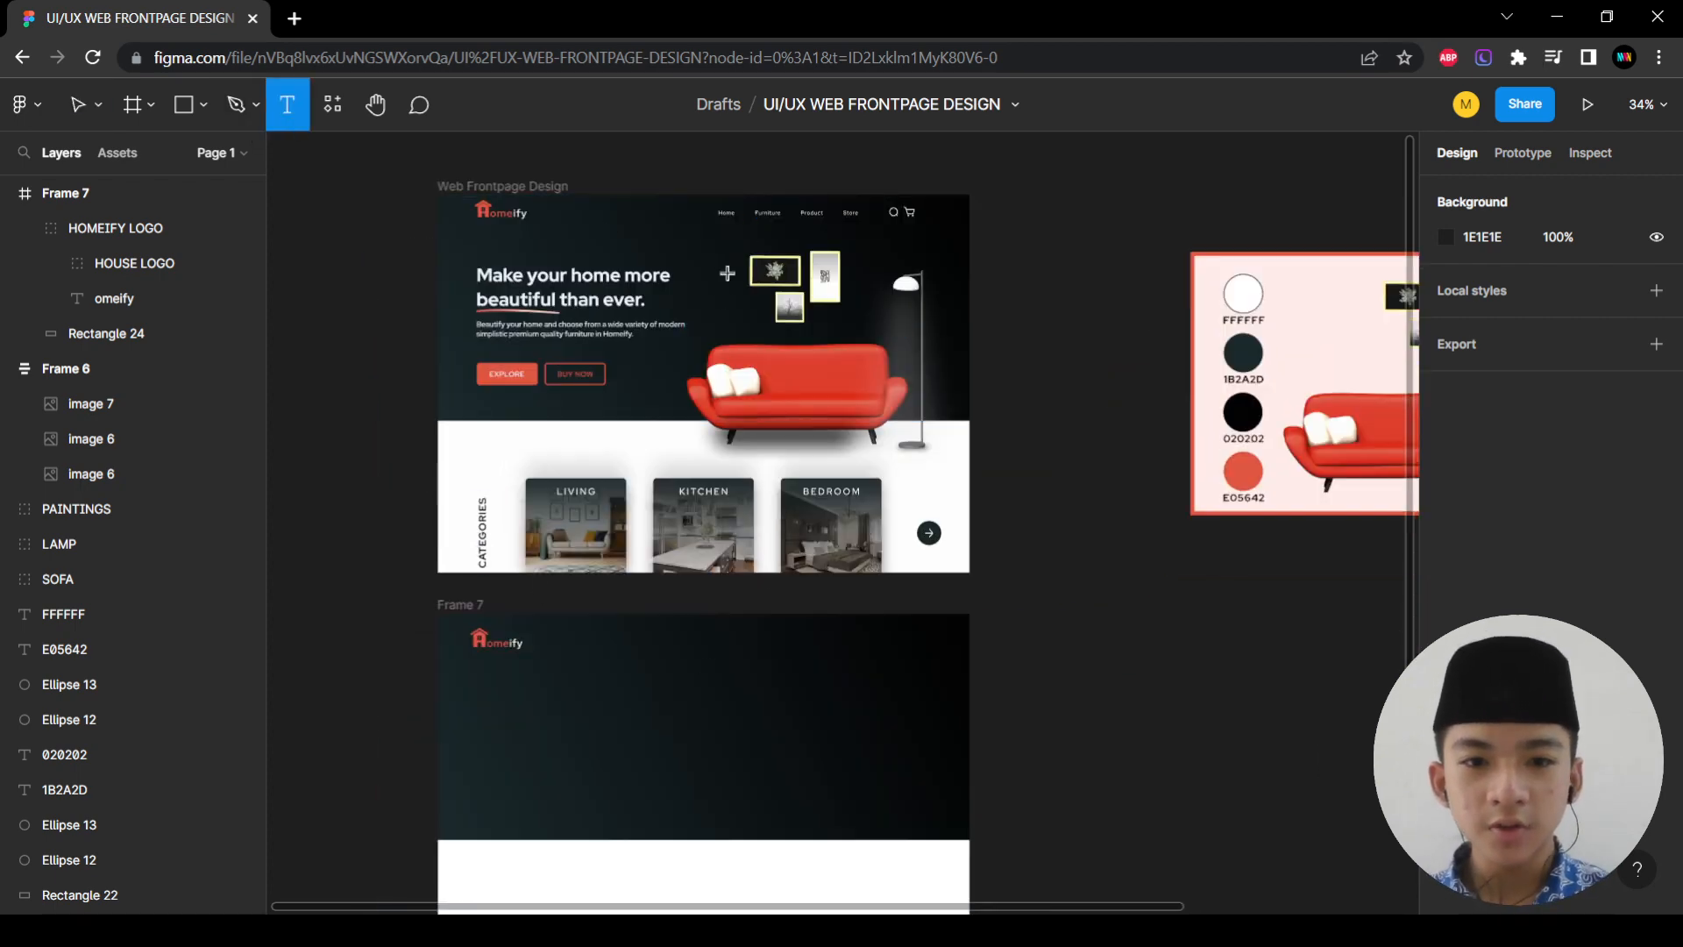
pyautogui.scroll(5, 727, 273)
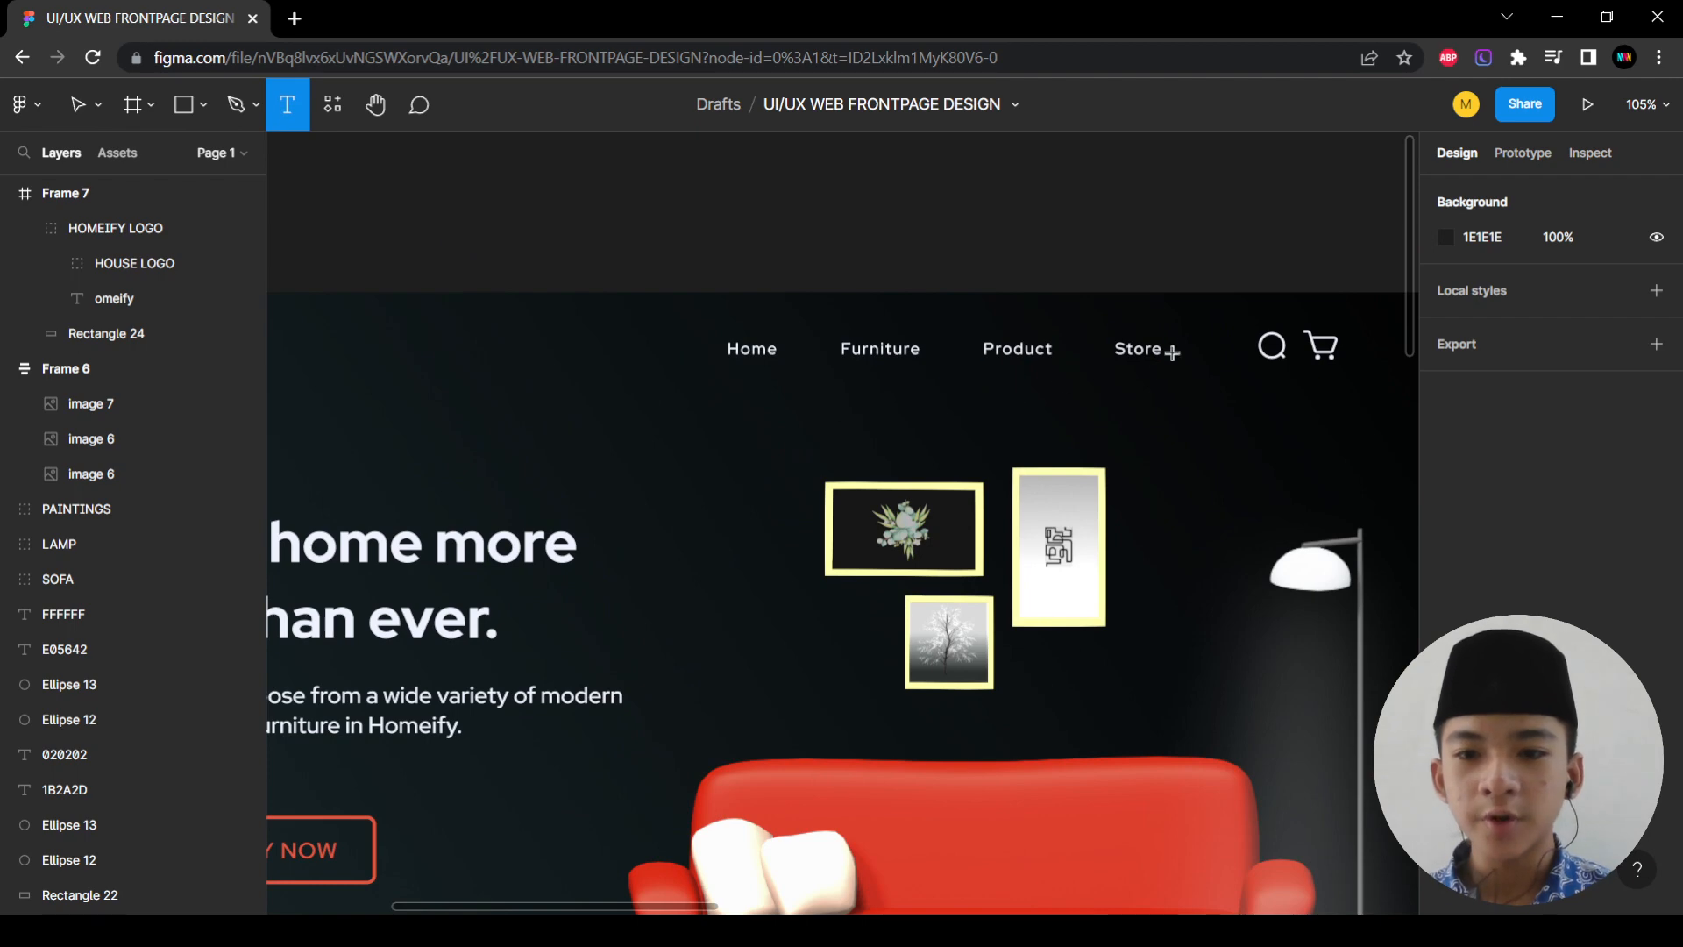
pyautogui.scroll(-5, 1173, 352)
pyautogui.scroll(-5, 890, 519)
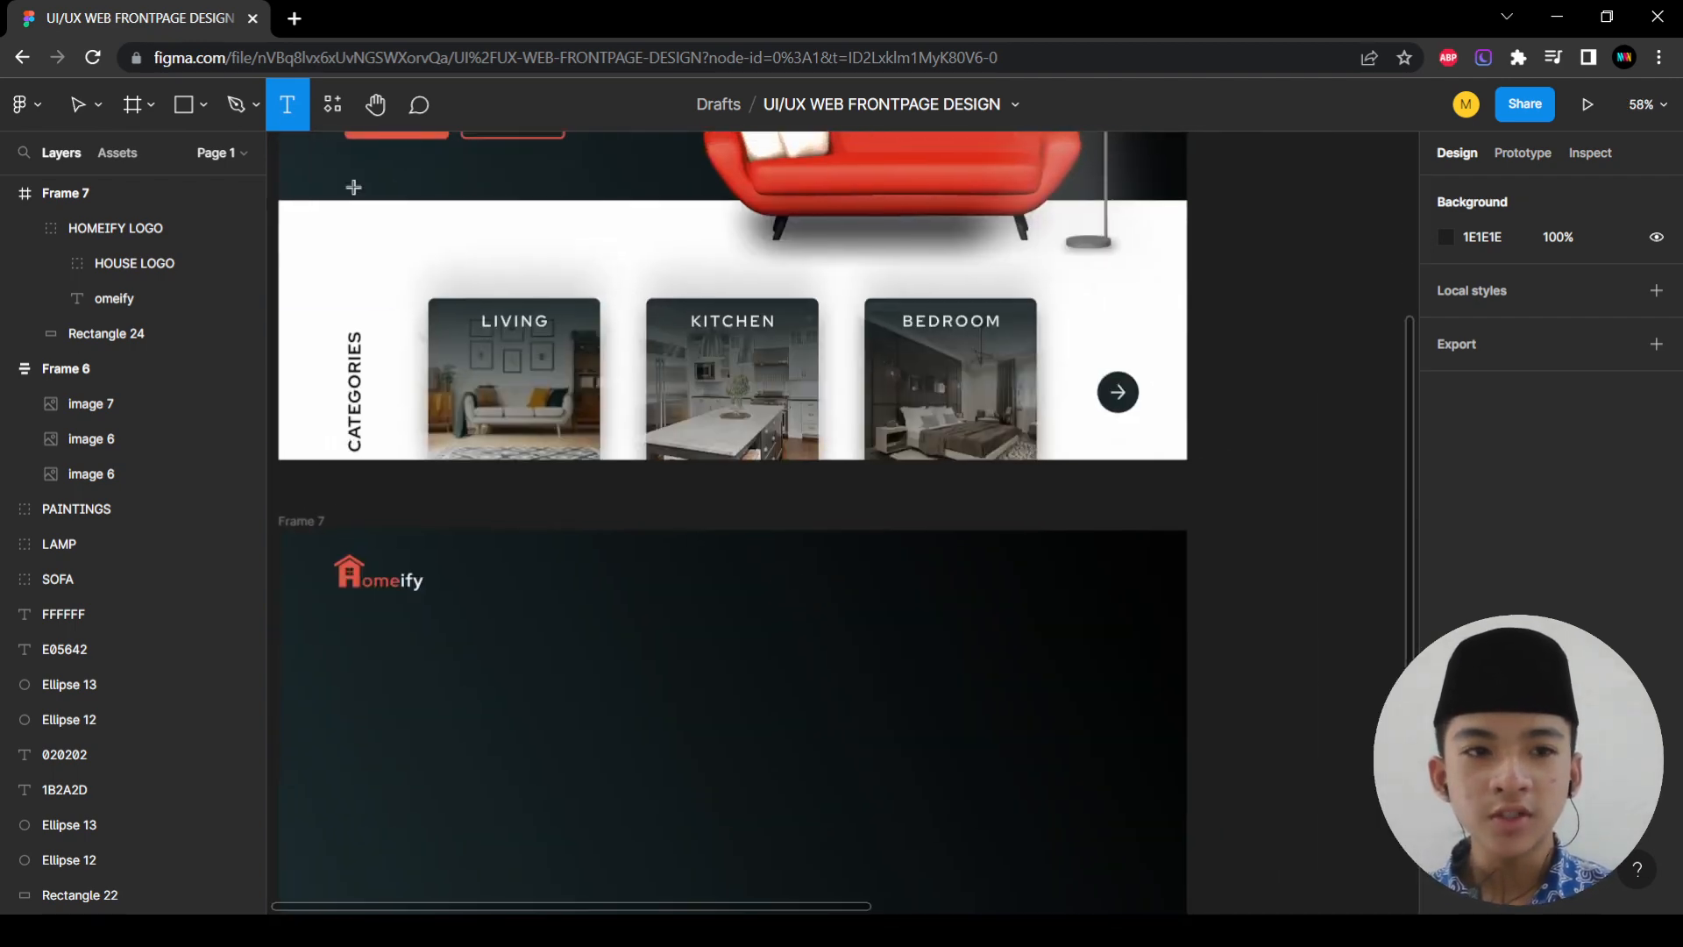
pyautogui.click(815, 596)
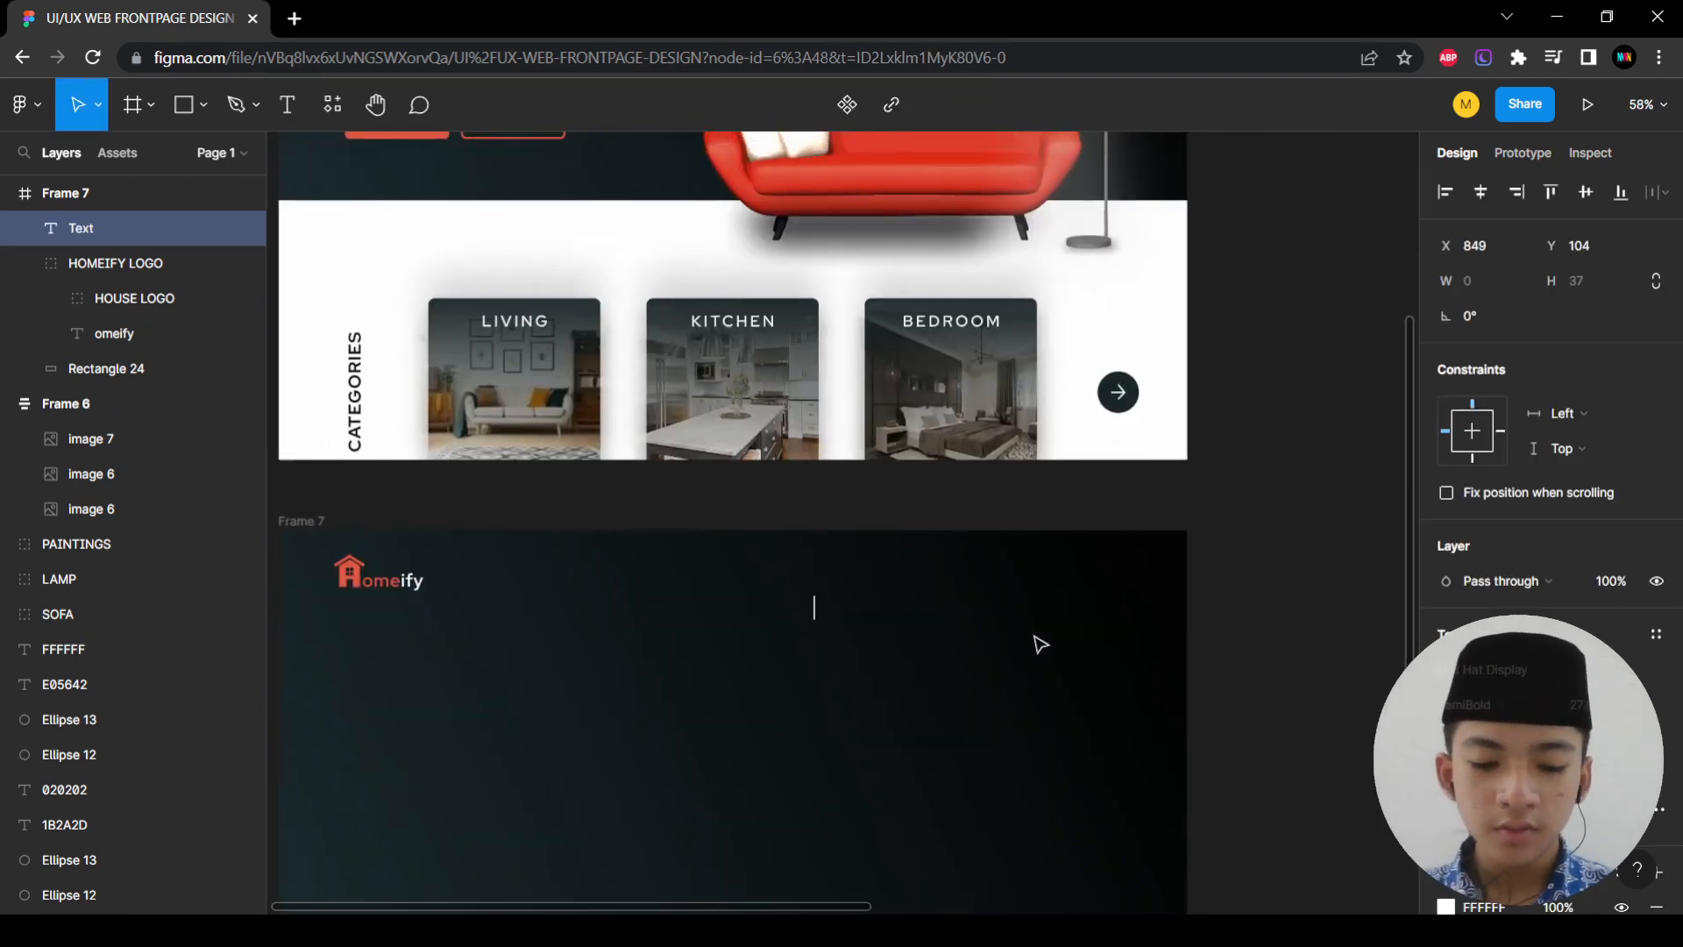
pyautogui.write('Home')
pyautogui.press('Escape')
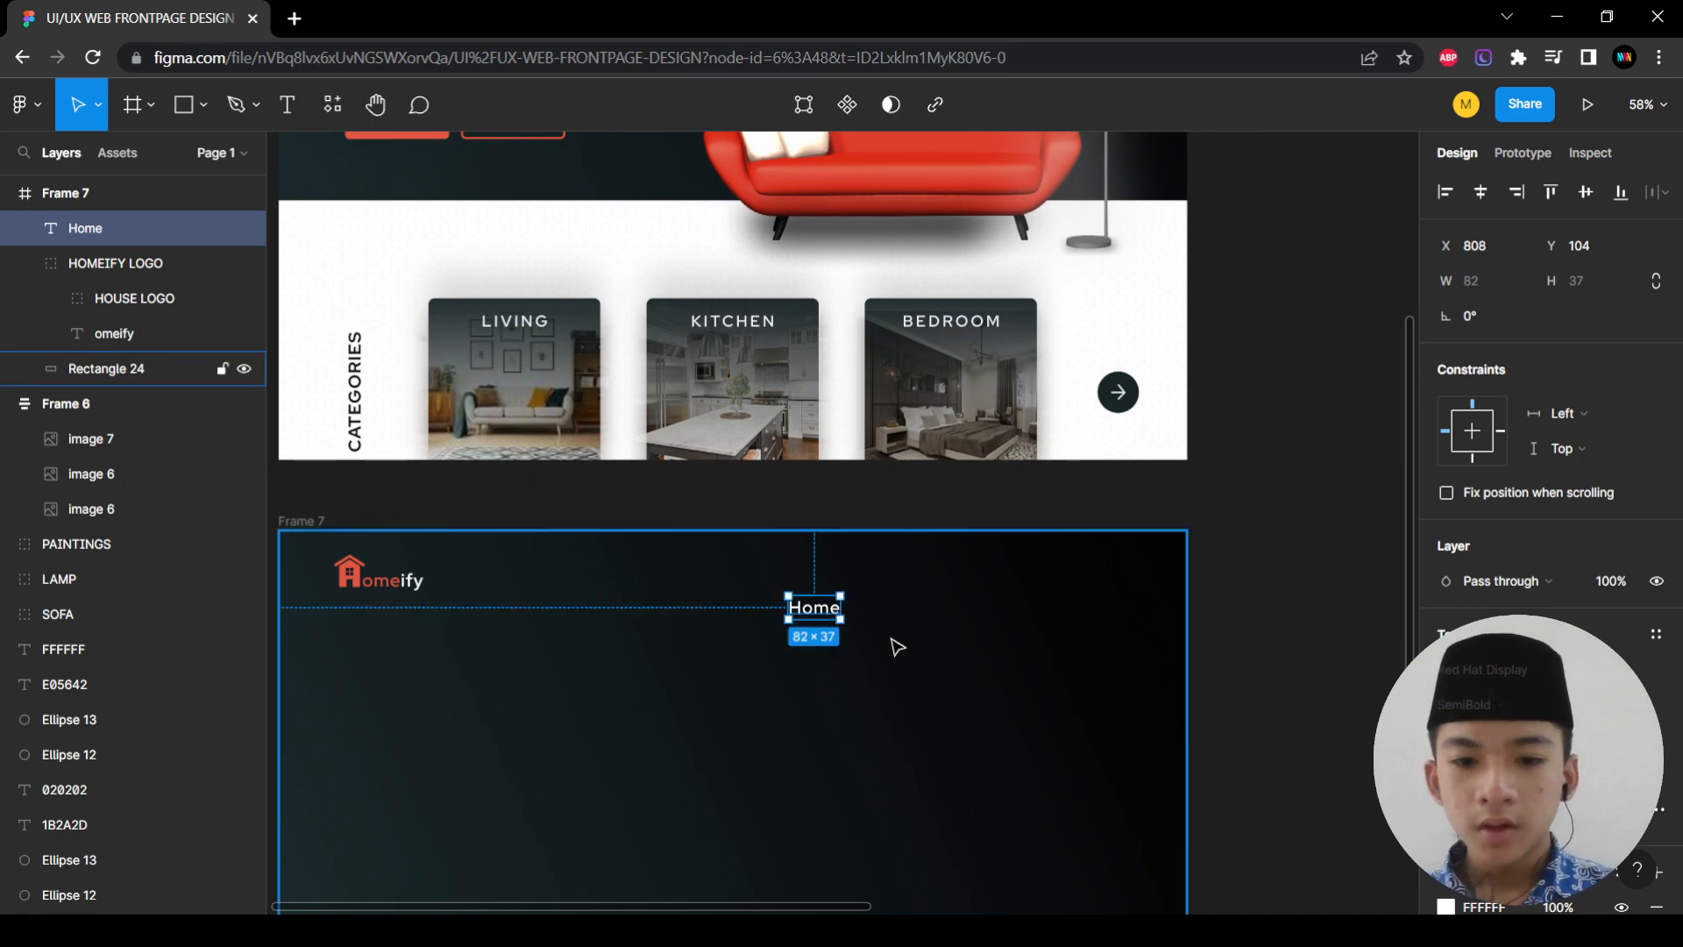
# Match the font size of the new "Home" text to the finished design's menu text by setting it to 14.29
pyautogui.scroll(7, 885, 631)
pyautogui.doubleClick(773, 396)
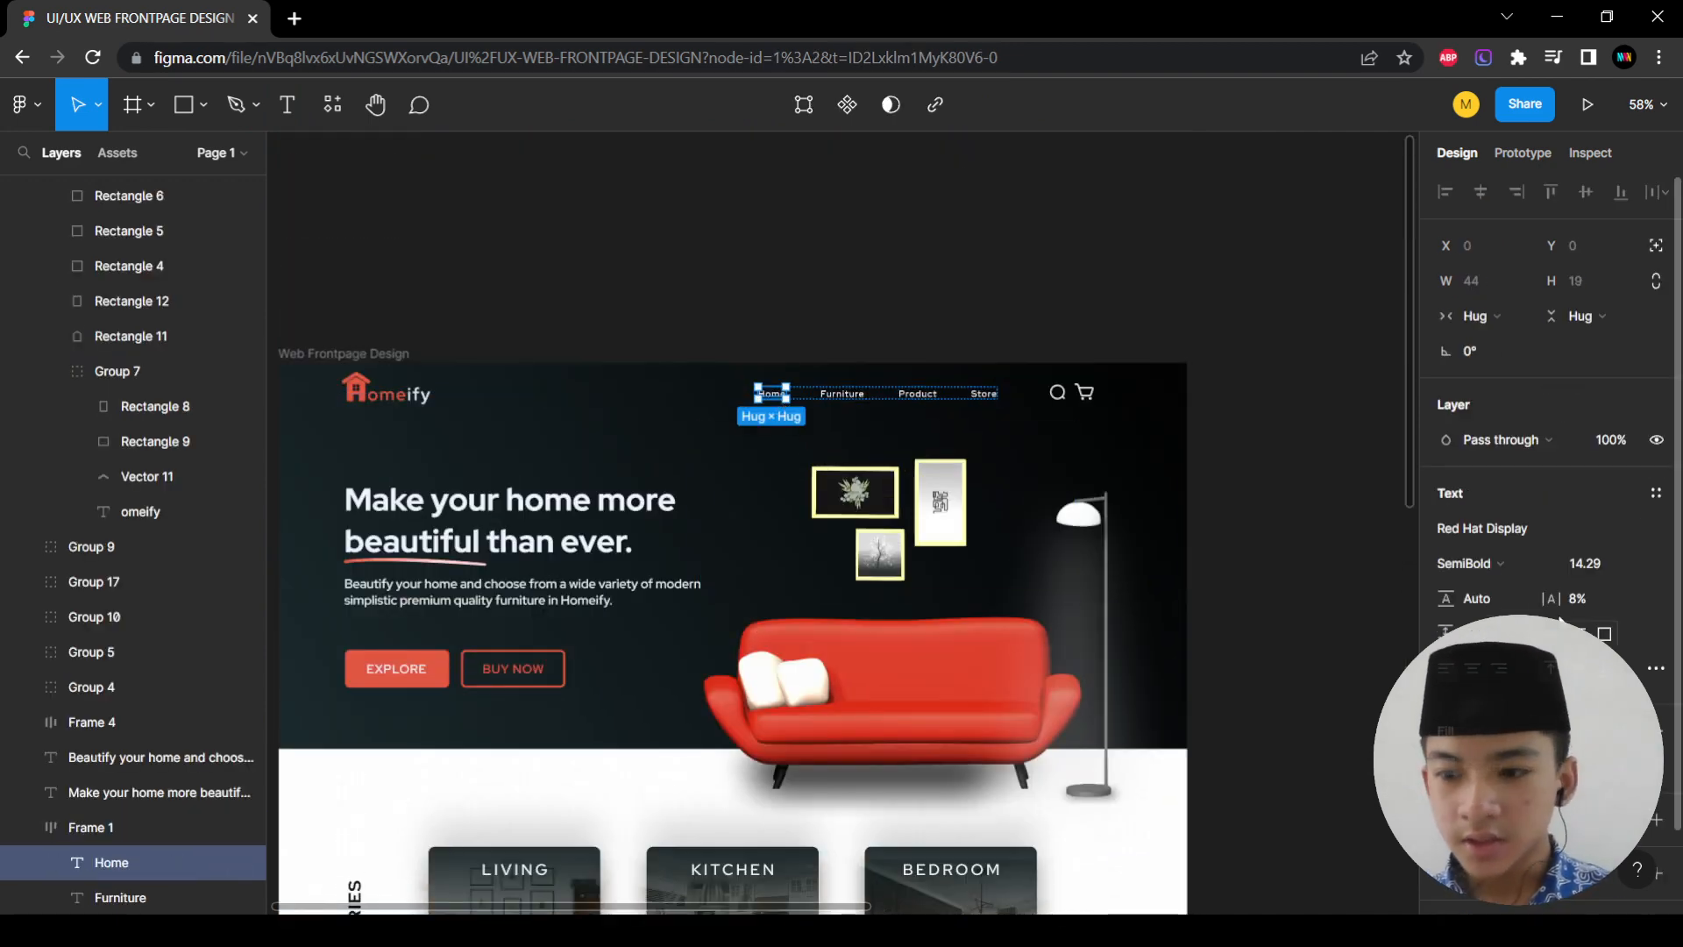
pyautogui.scroll(-5, 995, 815)
pyautogui.click(815, 730)
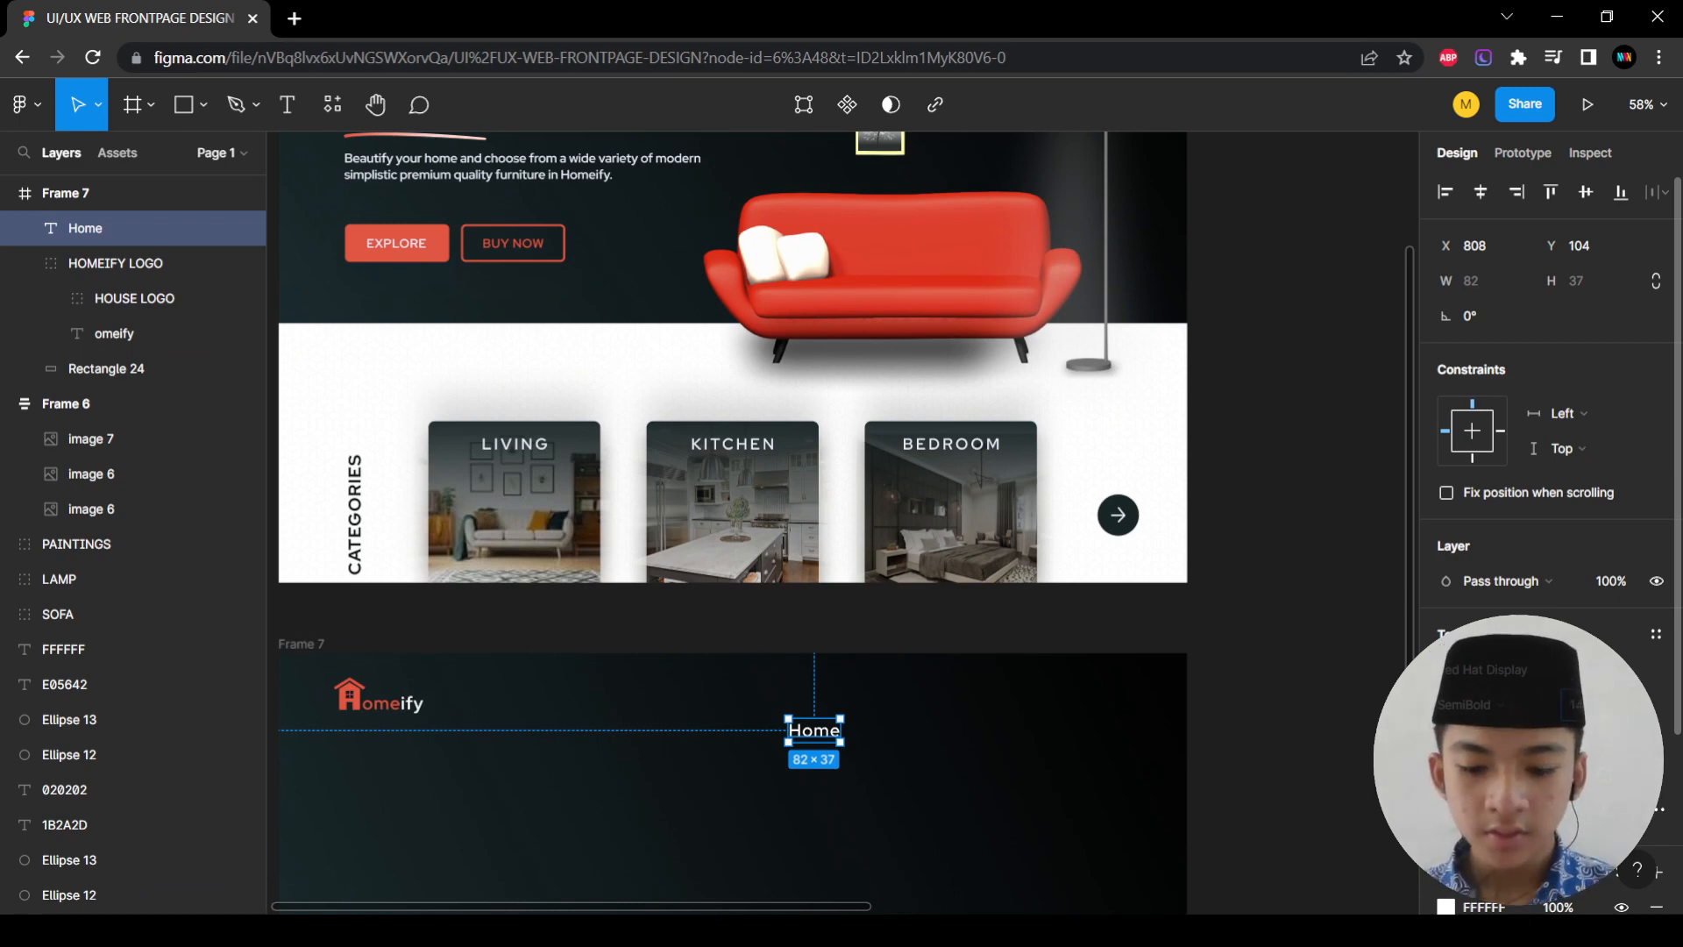
pyautogui.press('Return')
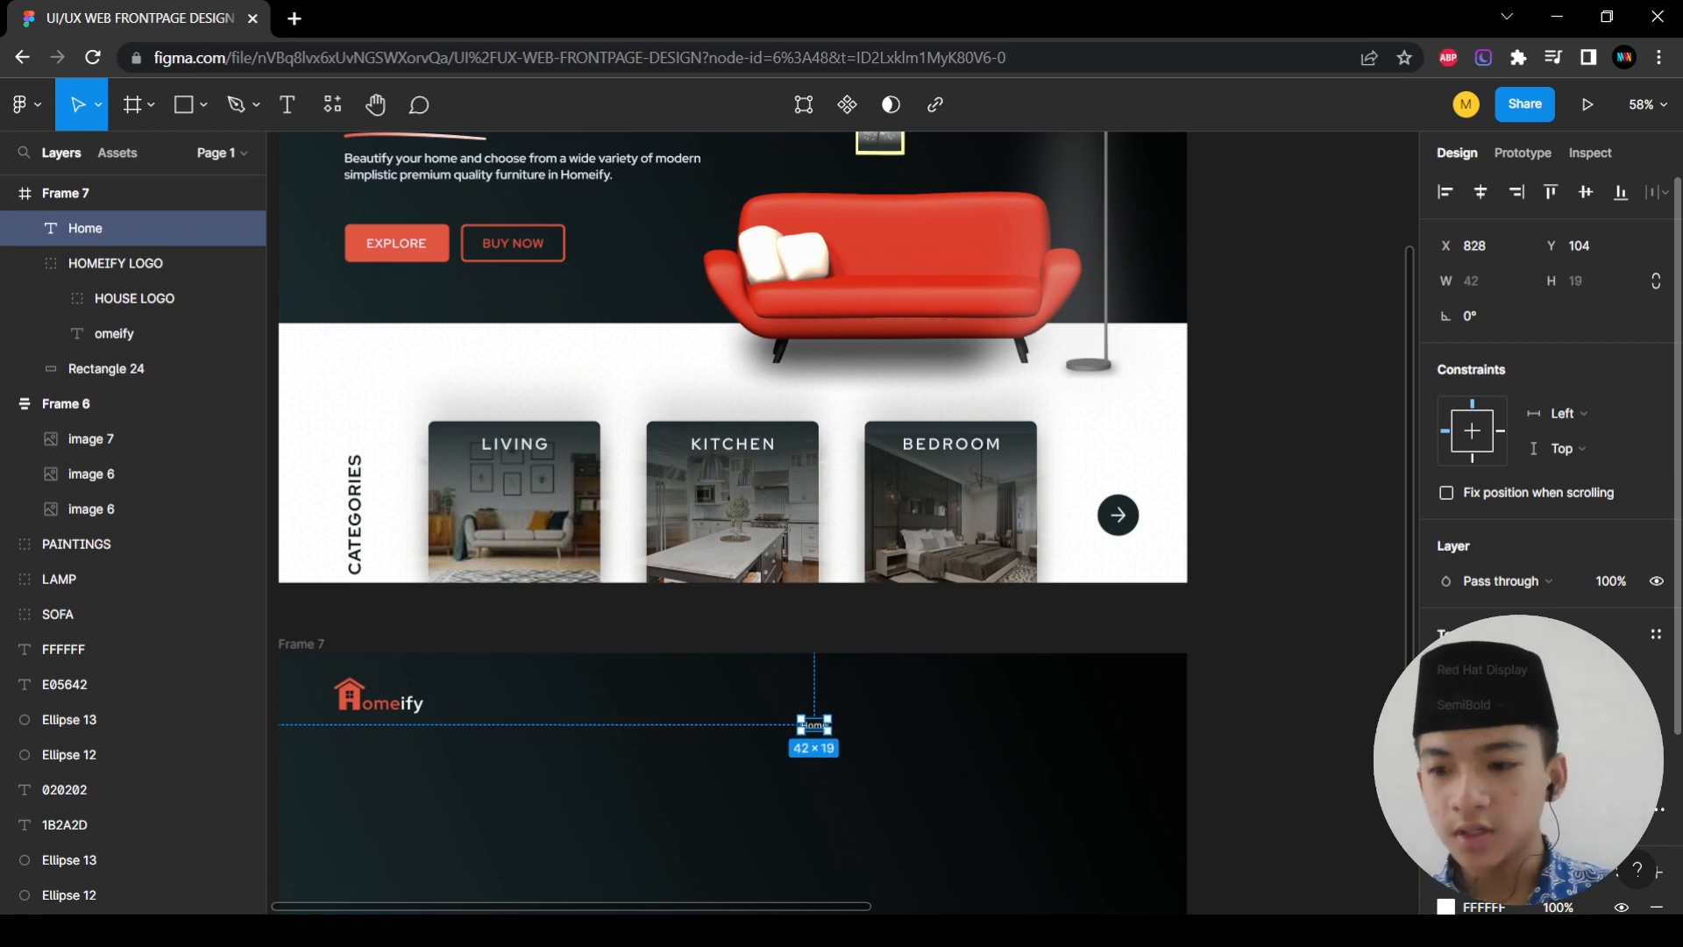
# Move the "Home" text up beside the logo's row in the new frame, to about X 838, Y 59
pyautogui.scroll(3, 1008, 857)
pyautogui.click(819, 733)
pyautogui.hscroll(-3, 824, 693)
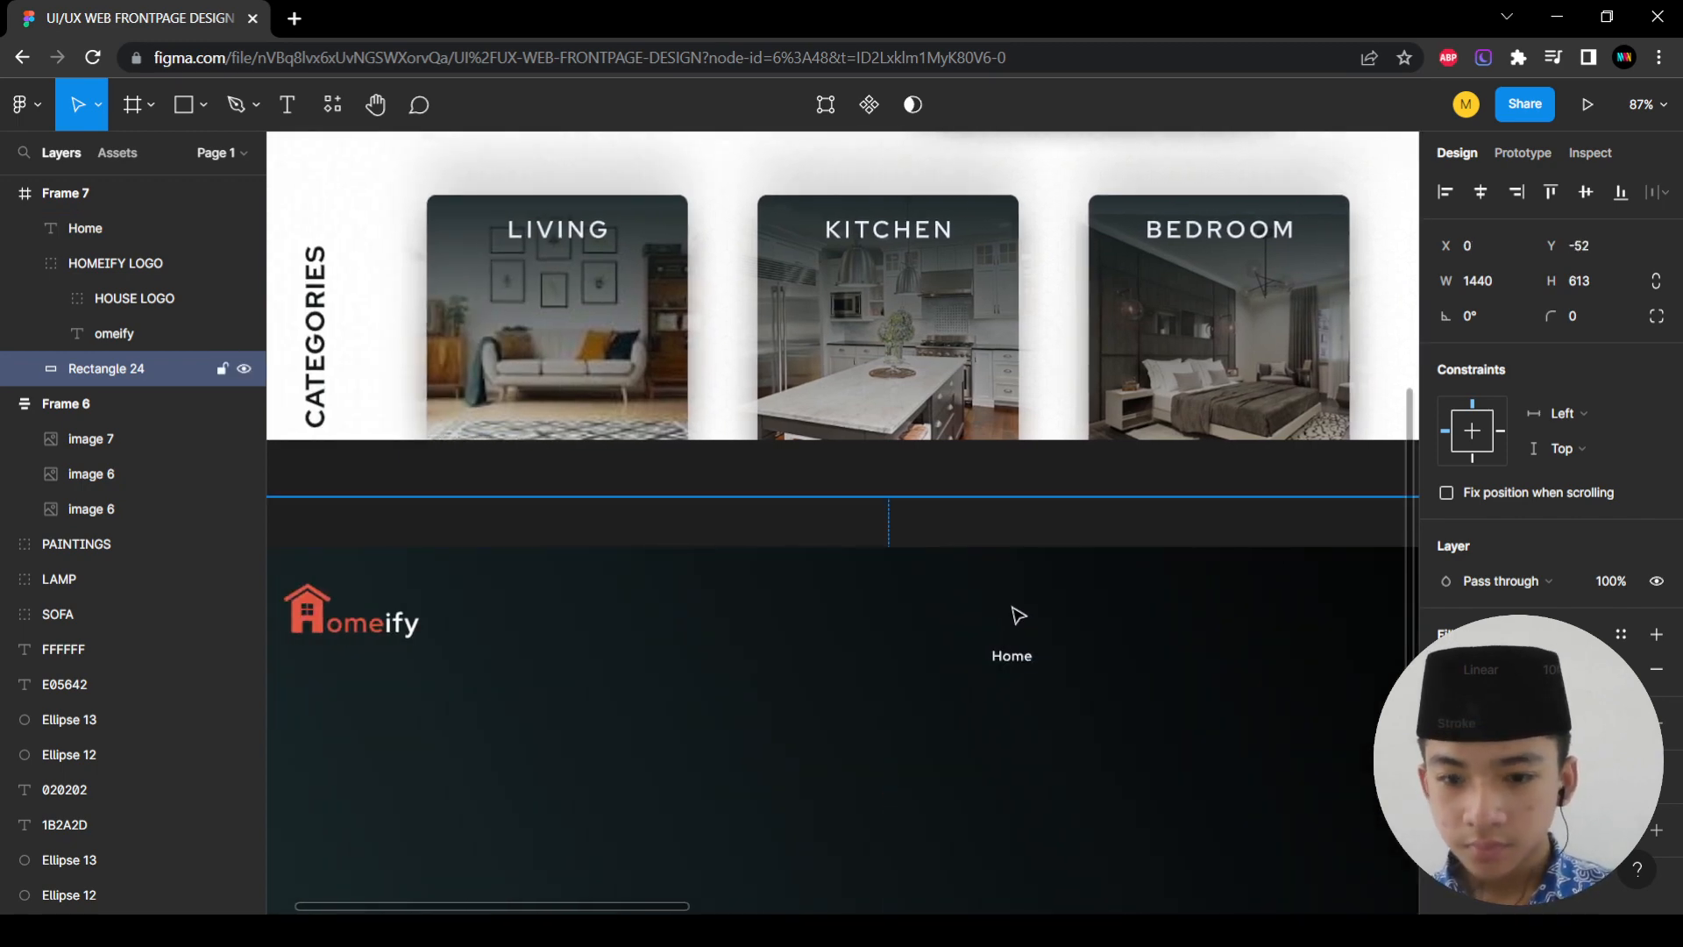
pyautogui.click(1015, 666)
pyautogui.moveTo(1015, 666); pyautogui.dragTo(1019, 615)
pyautogui.hscroll(2, 1014, 644)
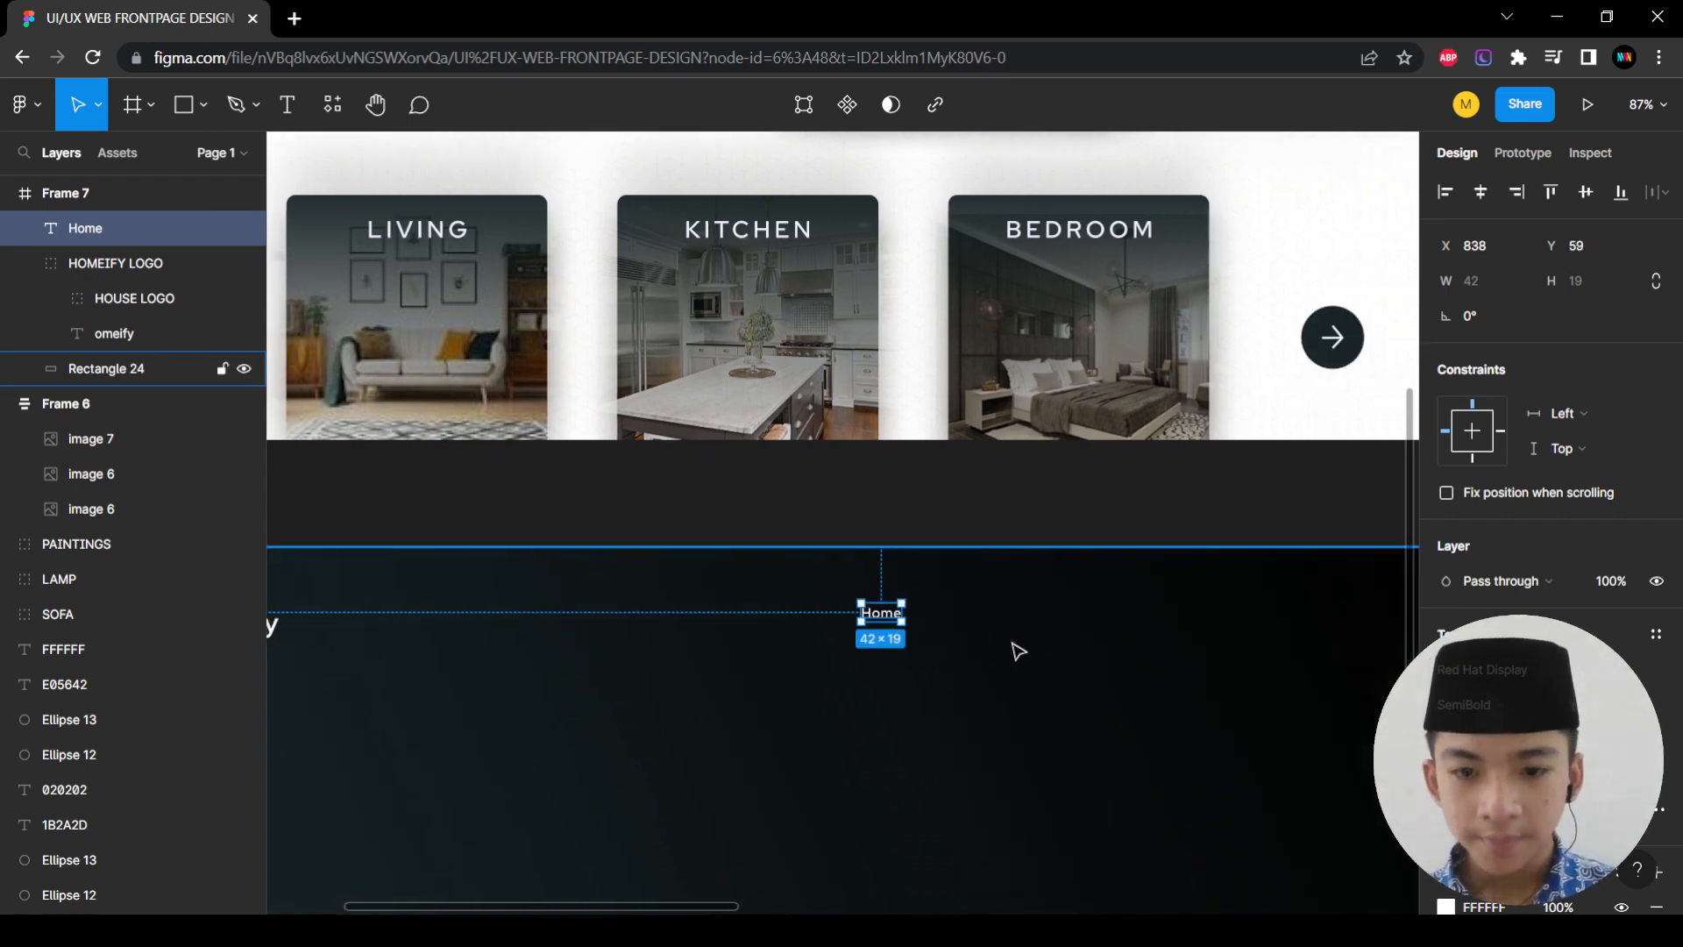
# Duplicate the "Home" text three times in an evenly spaced row, with the first copy at X 961 and the last at X 1207
pyautogui.scroll(-3, 942, 679)
pyautogui.scroll(4, 852, 648)
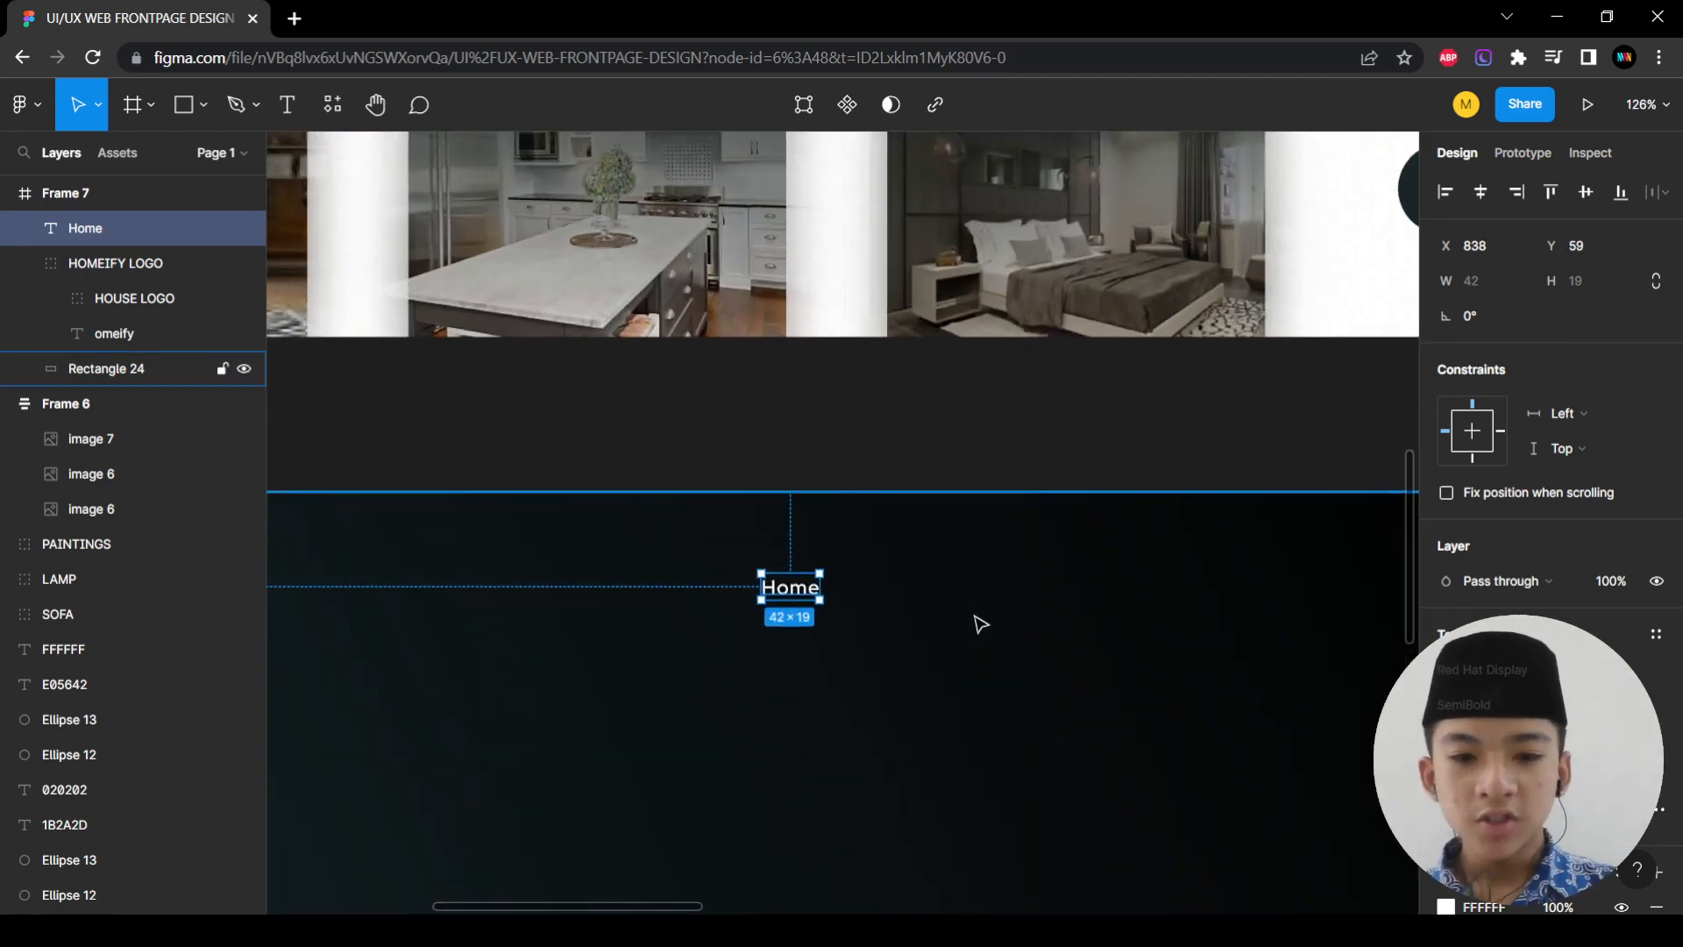
pyautogui.hotkey('ctrl', 'd')
pyautogui.moveTo(800, 597); pyautogui.dragTo(976, 605)
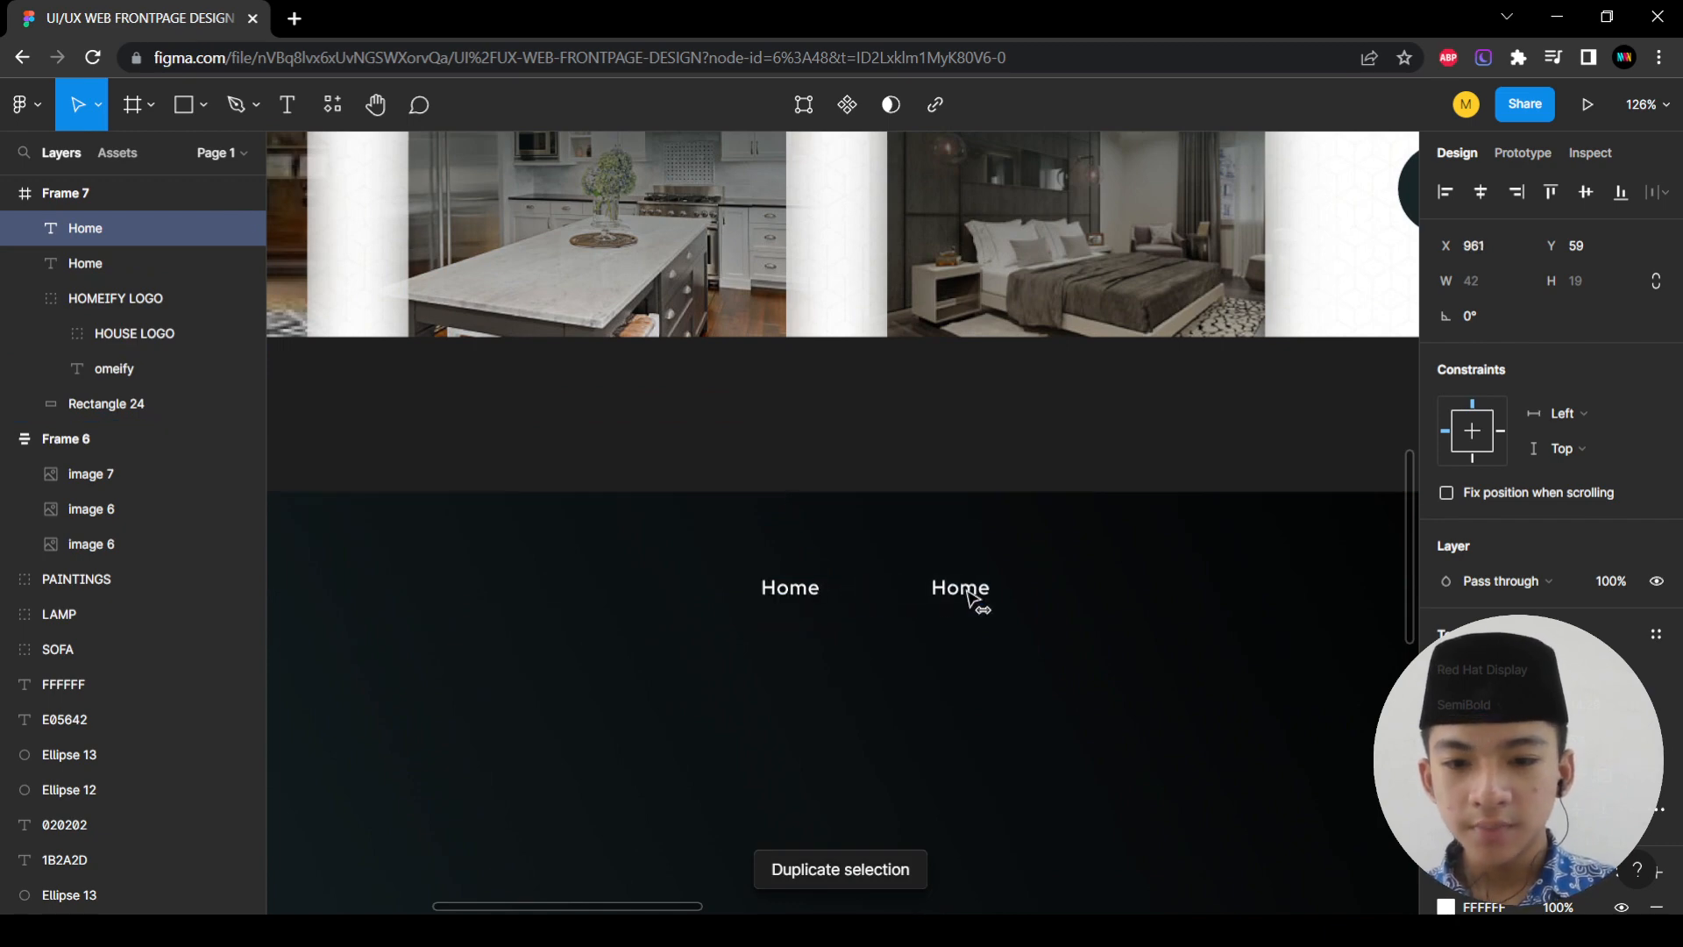
pyautogui.hotkey('ctrl', 'd')
pyautogui.hotkey('ctrl', 'd')
pyautogui.hscroll(4, 996, 639)
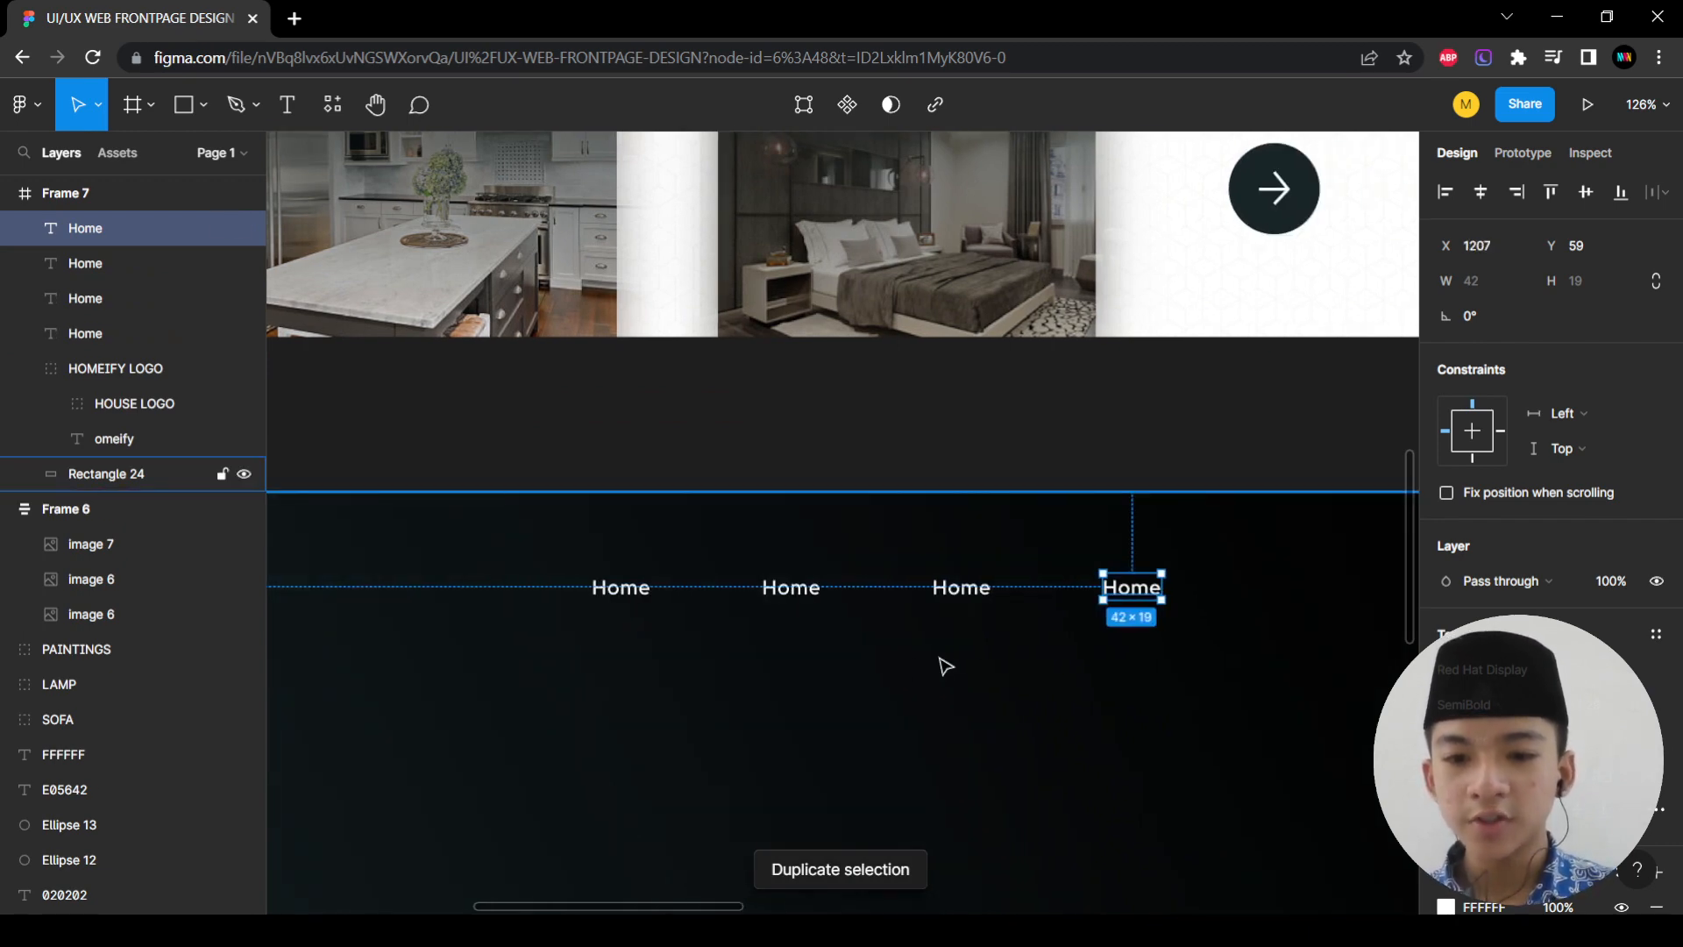
# Change the second "Home" text to "Furniture", following the menu in the finished design
pyautogui.doubleClick(717, 592)
pyautogui.scroll(-3, 718, 593)
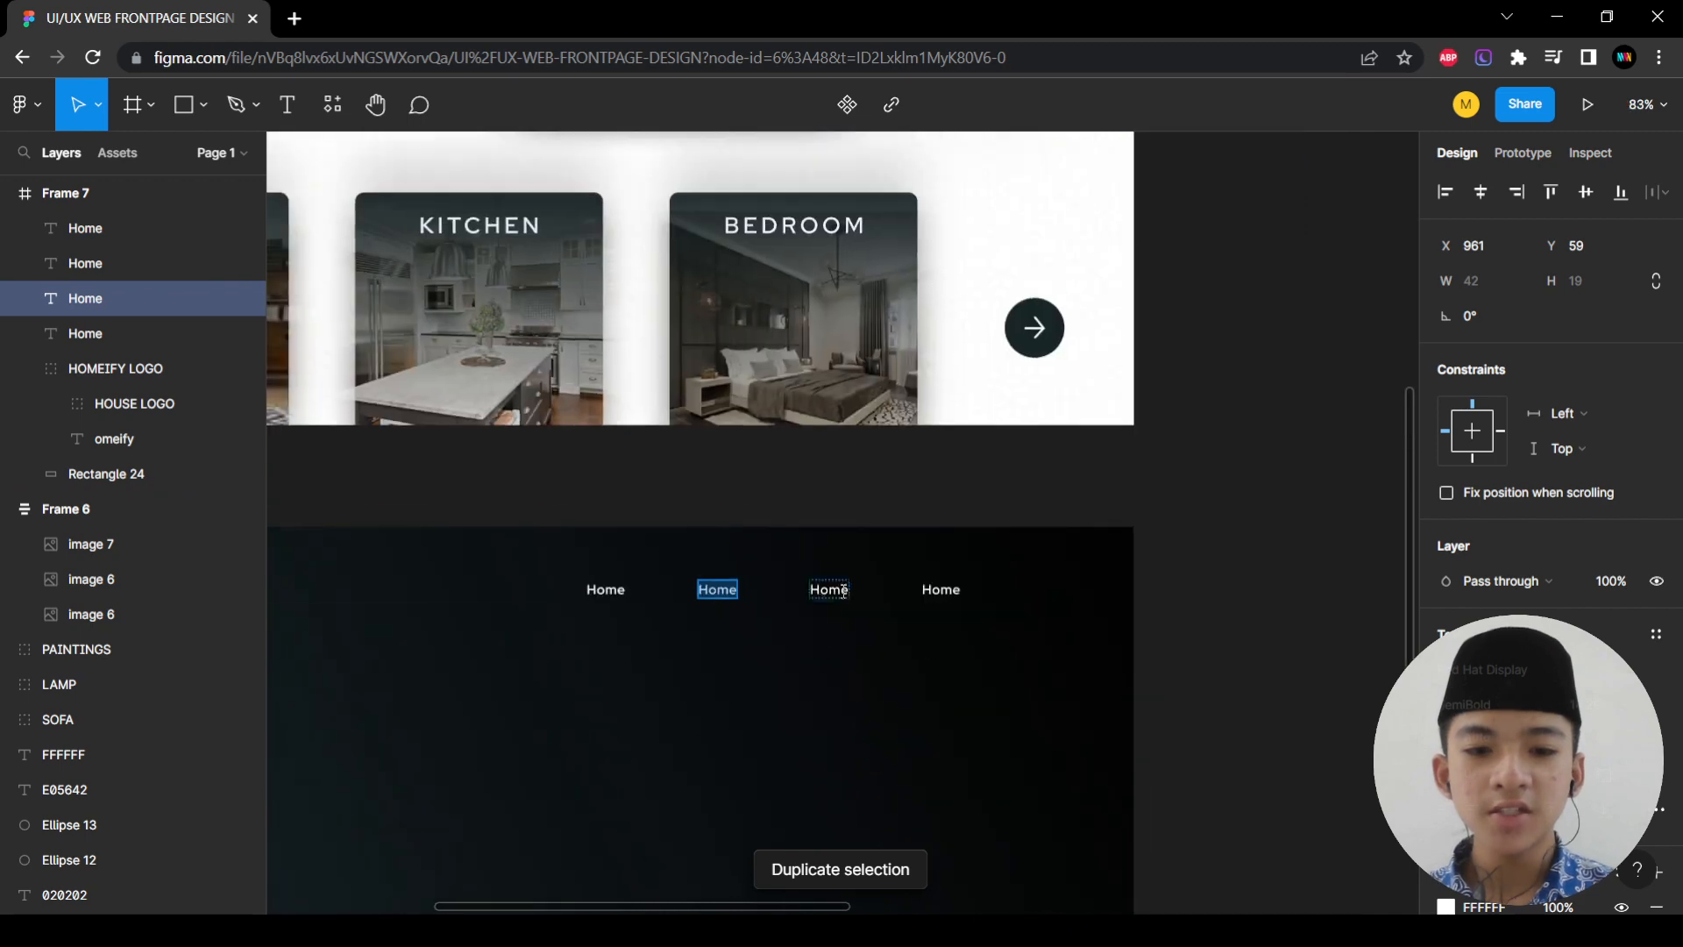
pyautogui.scroll(9, 852, 596)
pyautogui.scroll(-2, 832, 583)
pyautogui.scroll(1, 815, 575)
pyautogui.scroll(-7, 805, 575)
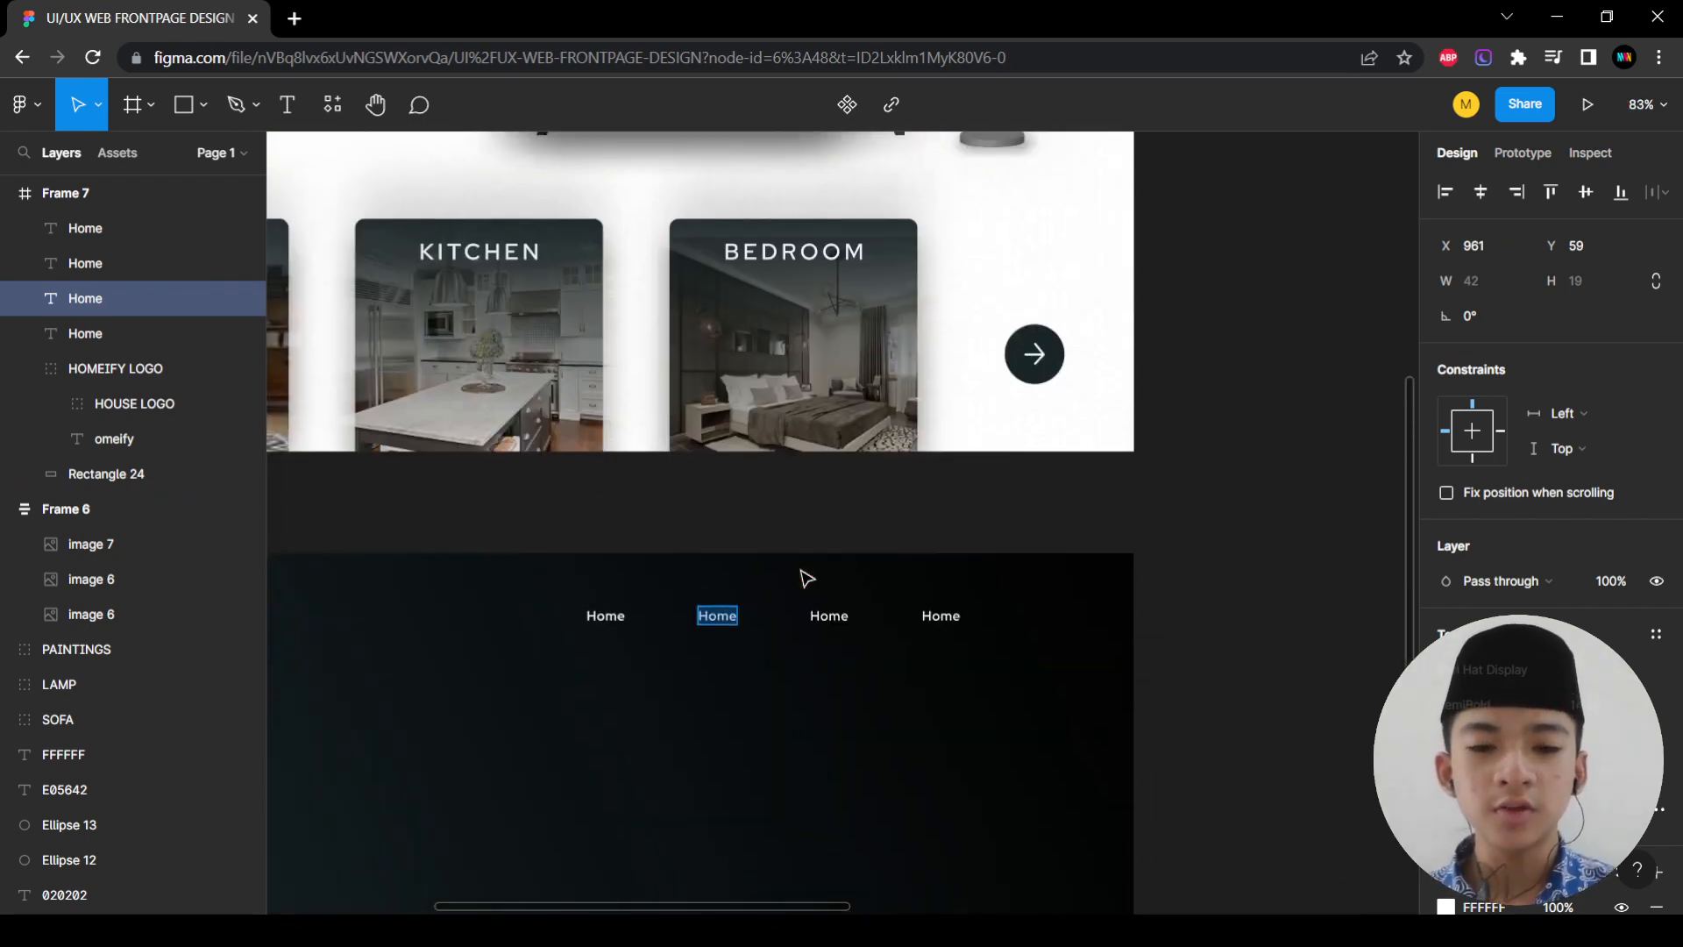
pyautogui.scroll(7, 805, 575)
pyautogui.scroll(-4, 805, 577)
pyautogui.scroll(-3, 804, 578)
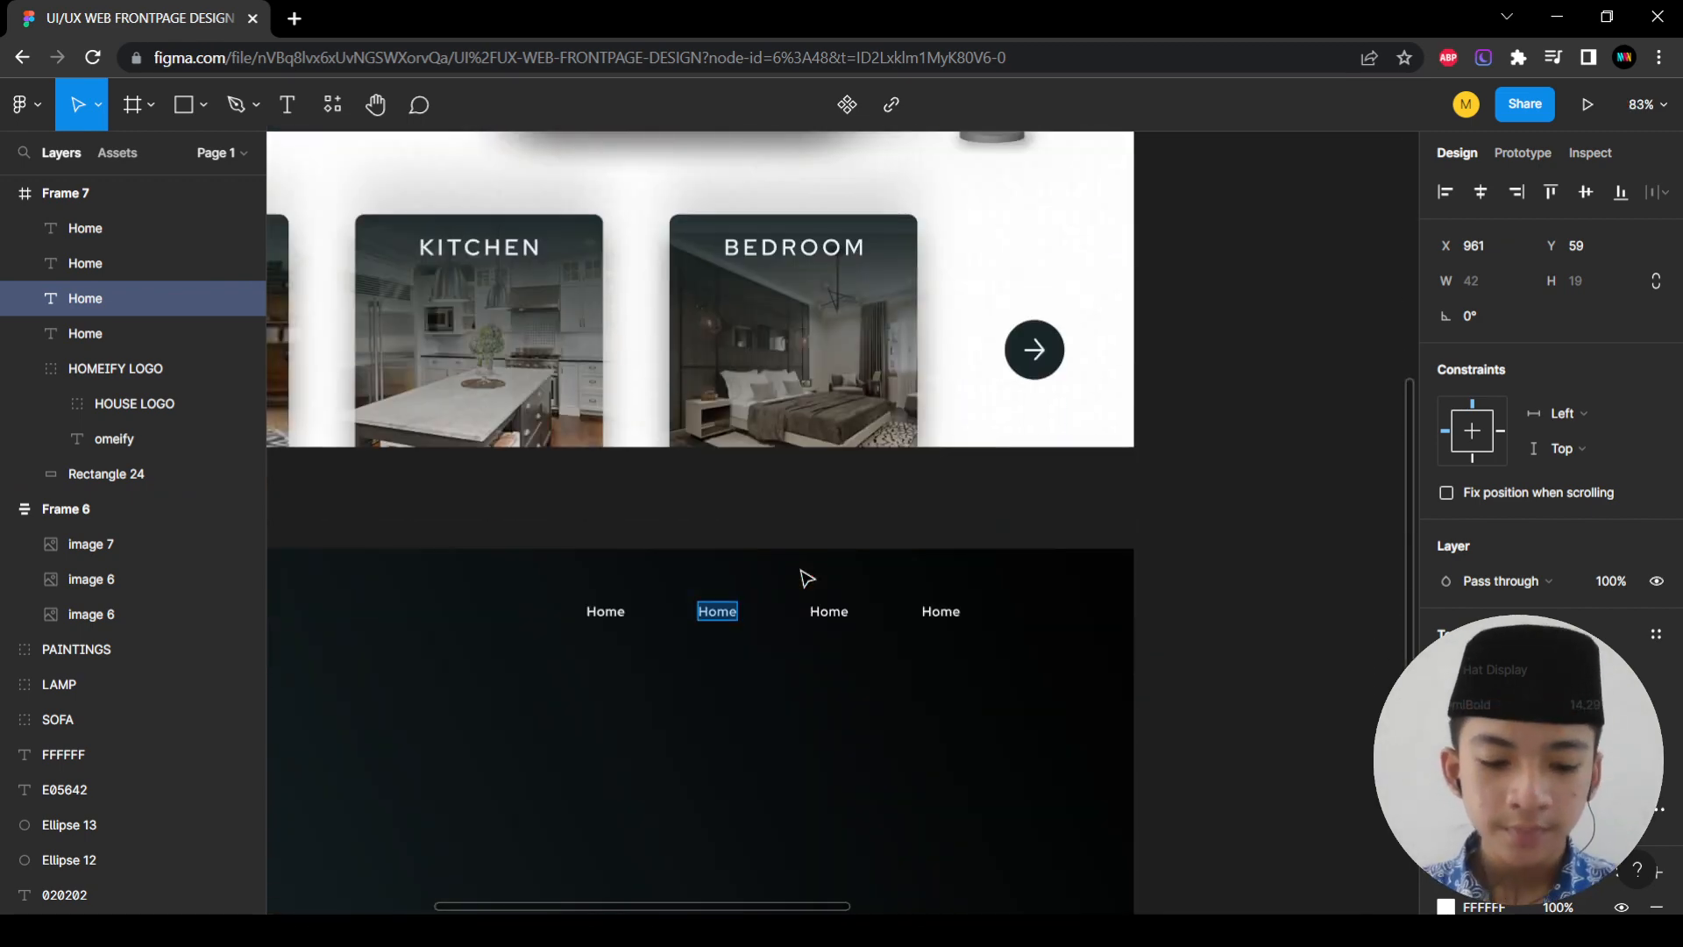
pyautogui.write('Fur')
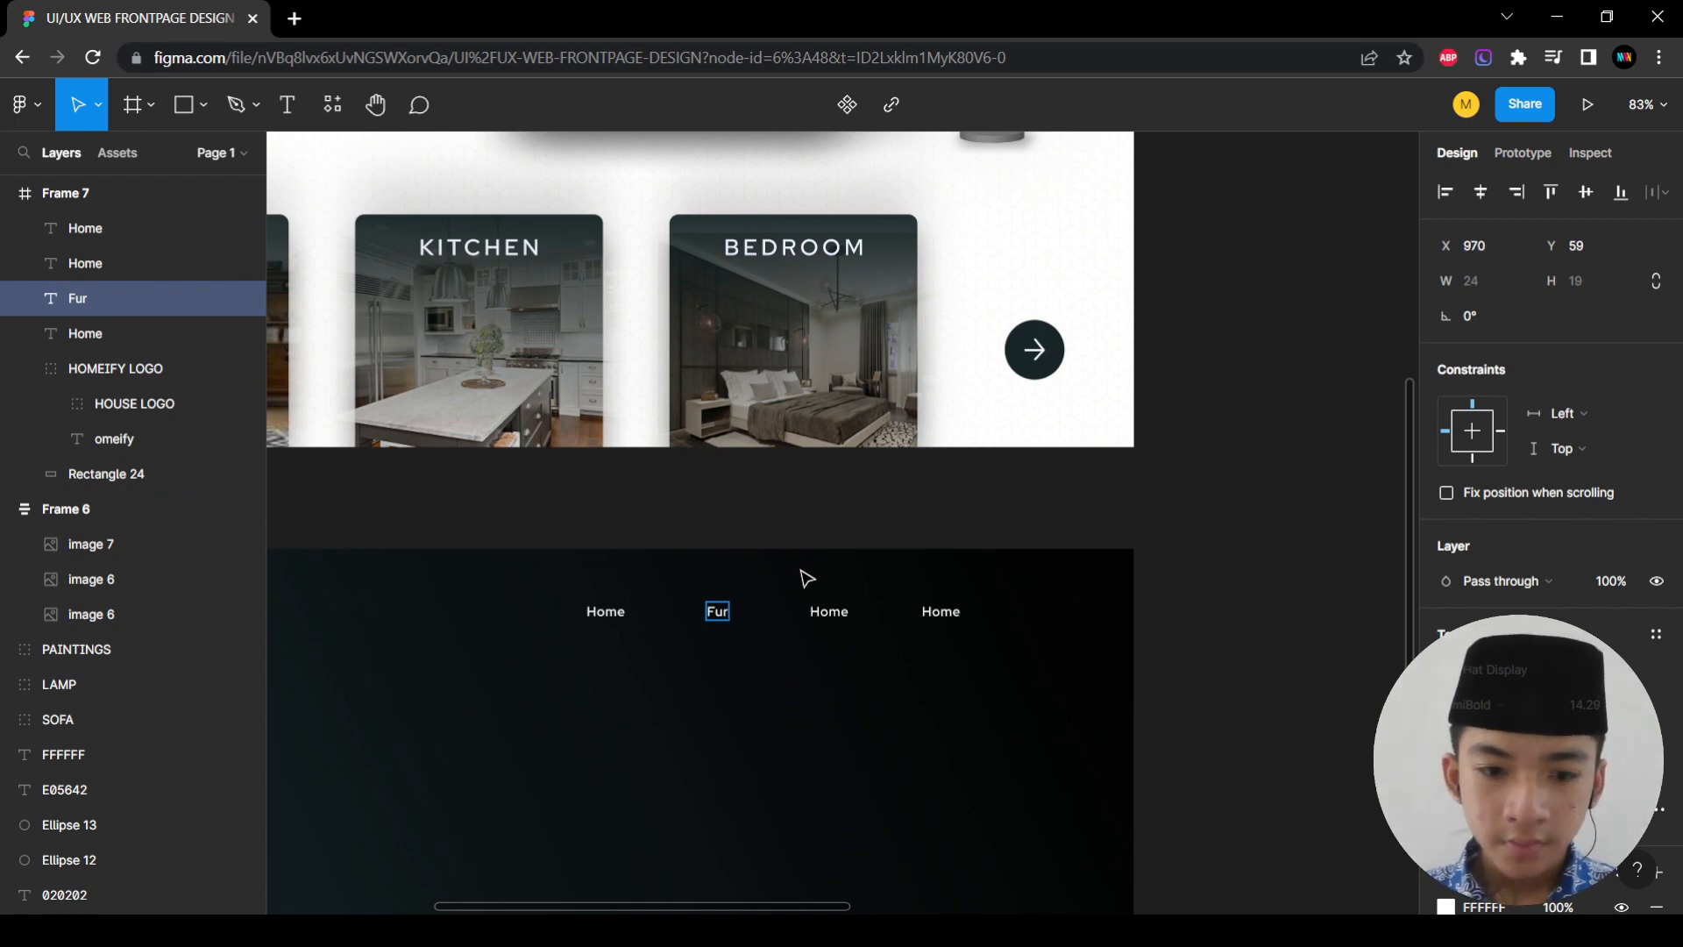
pyautogui.write('niture')
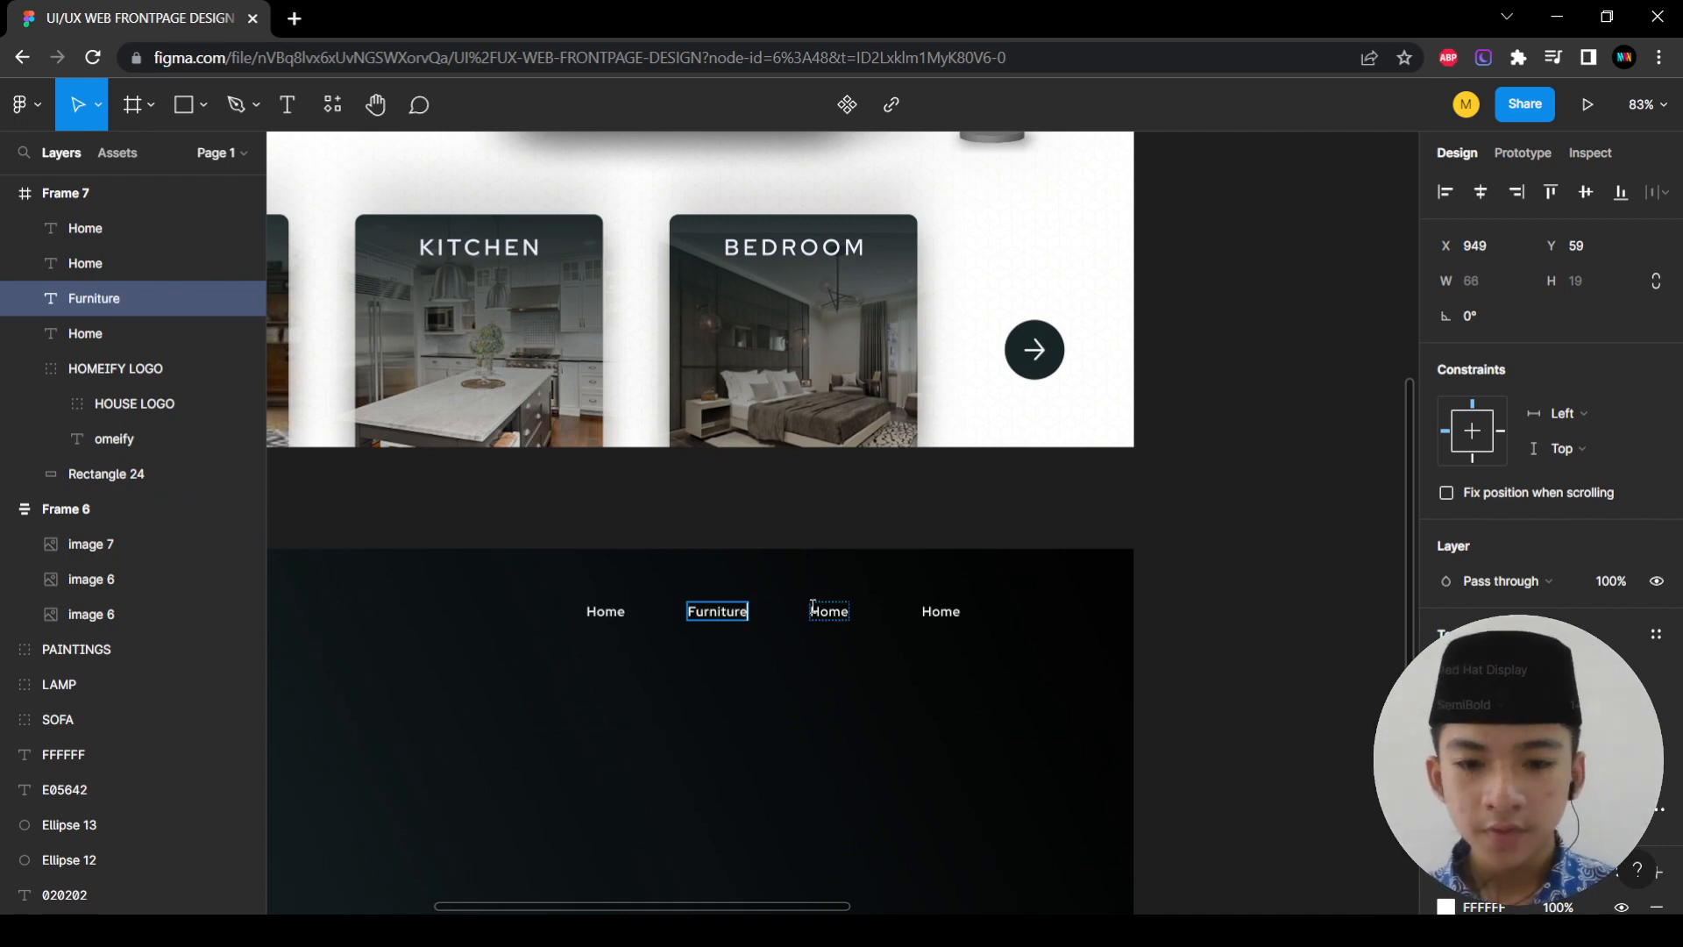
# Change the third menu text to "Product" and the fourth to "Store"
pyautogui.doubleClick(822, 612)
pyautogui.write('Product')
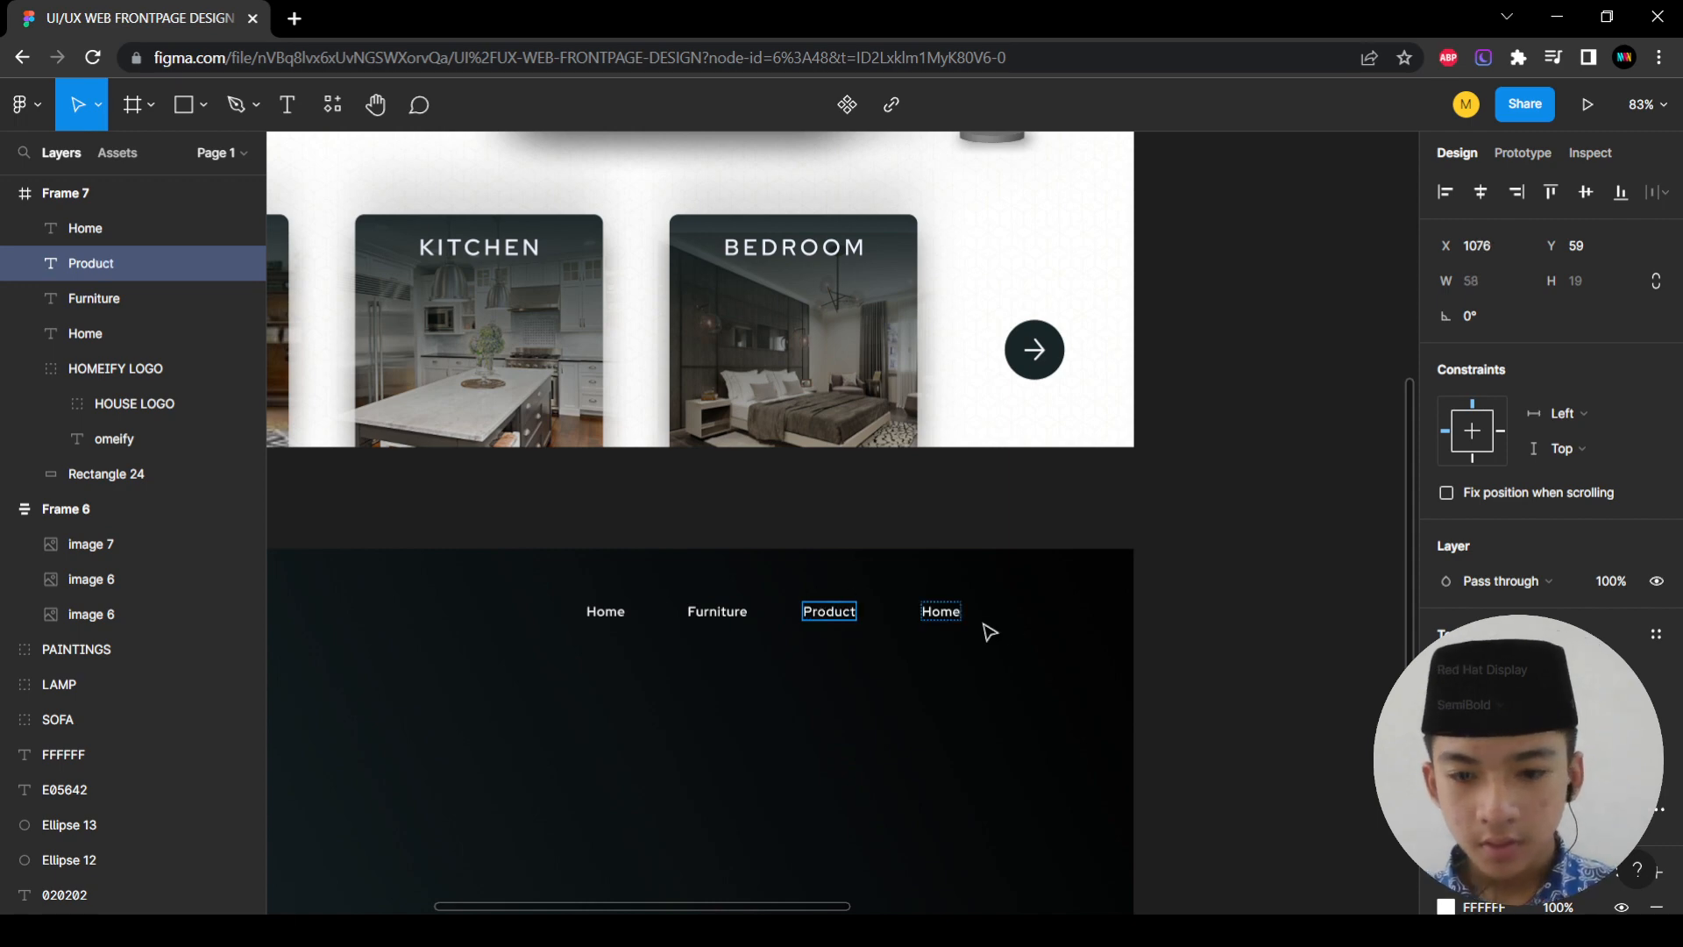
pyautogui.click(936, 620)
pyautogui.write('Stor')
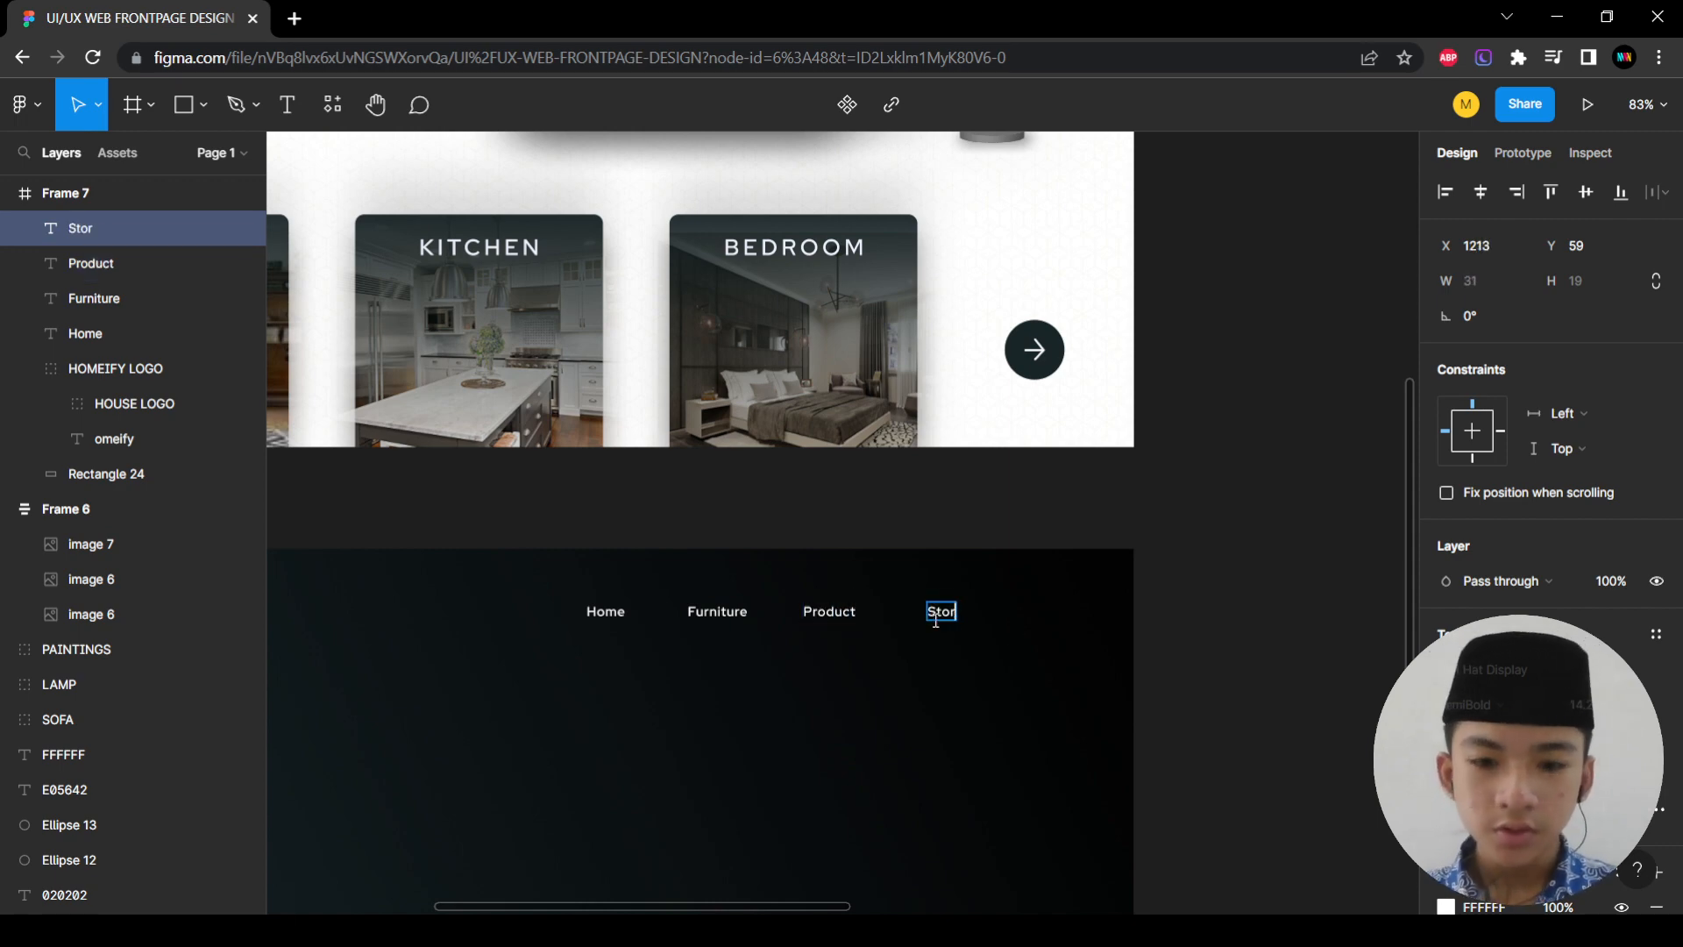
pyautogui.press('Escape')
pyautogui.click(864, 712)
# Combine the Home, Furniture, Product and Store texts into a horizontal auto layout
pyautogui.scroll(1, 850, 707)
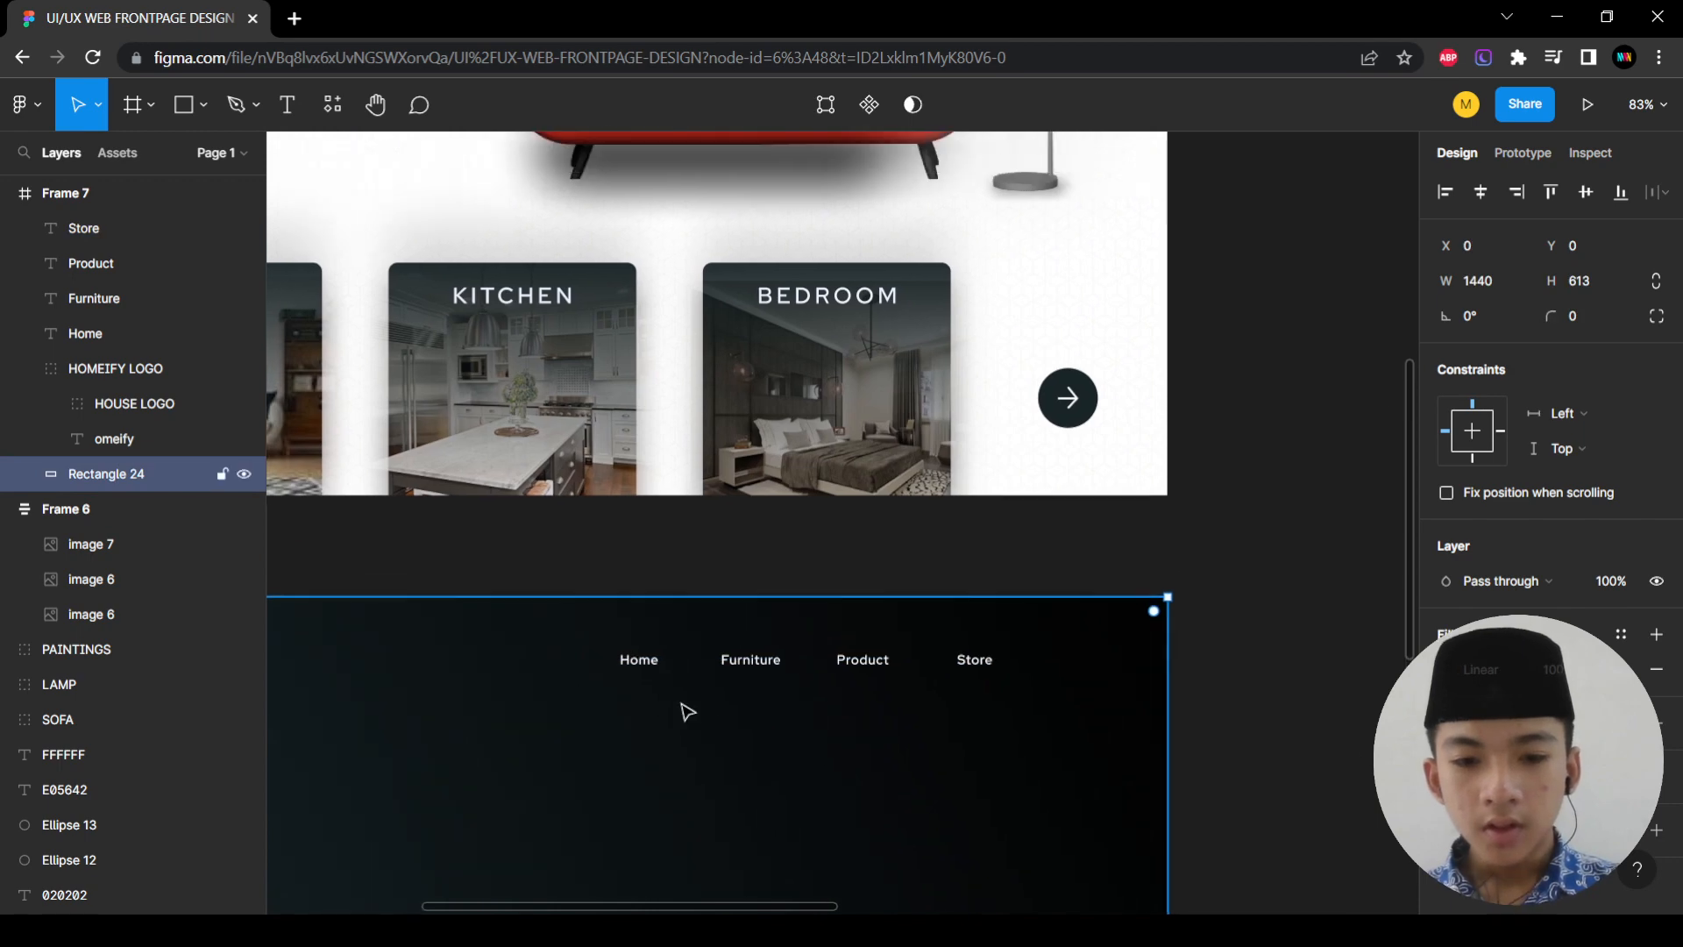
pyautogui.click(650, 672)
pyautogui.keyDown('shift'); pyautogui.click(751, 662); pyautogui.keyUp('shift')
pyautogui.keyDown('shift'); pyautogui.click(861, 662); pyautogui.keyUp('shift')
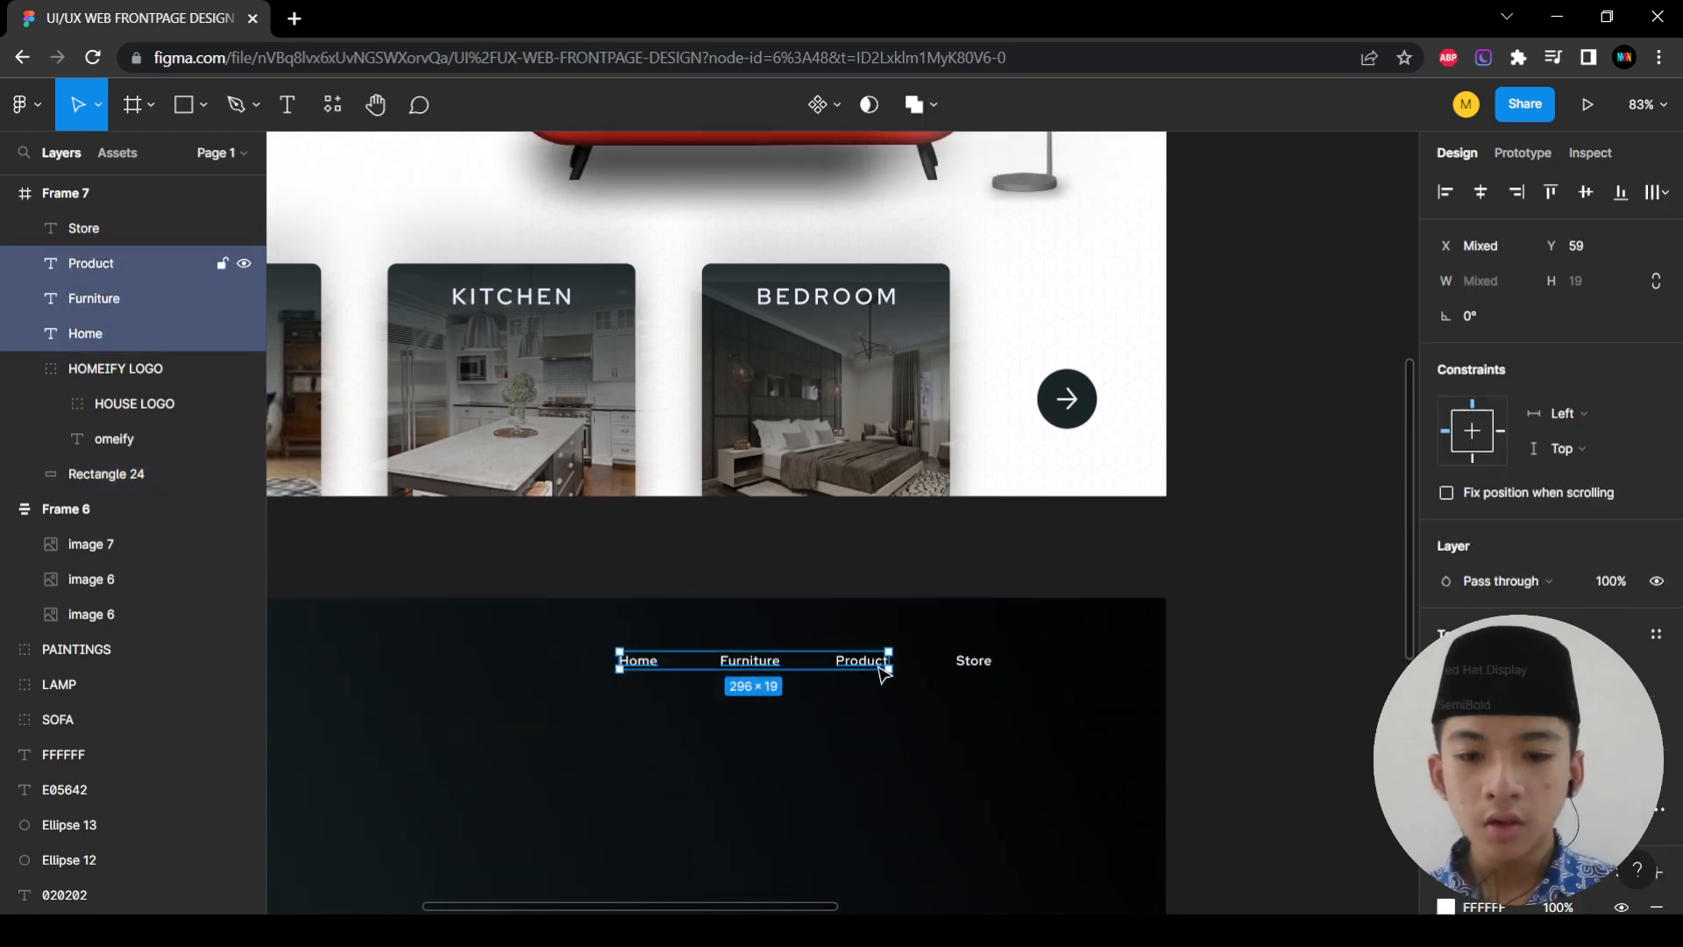
pyautogui.keyDown('shift'); pyautogui.click(971, 664); pyautogui.keyUp('shift')
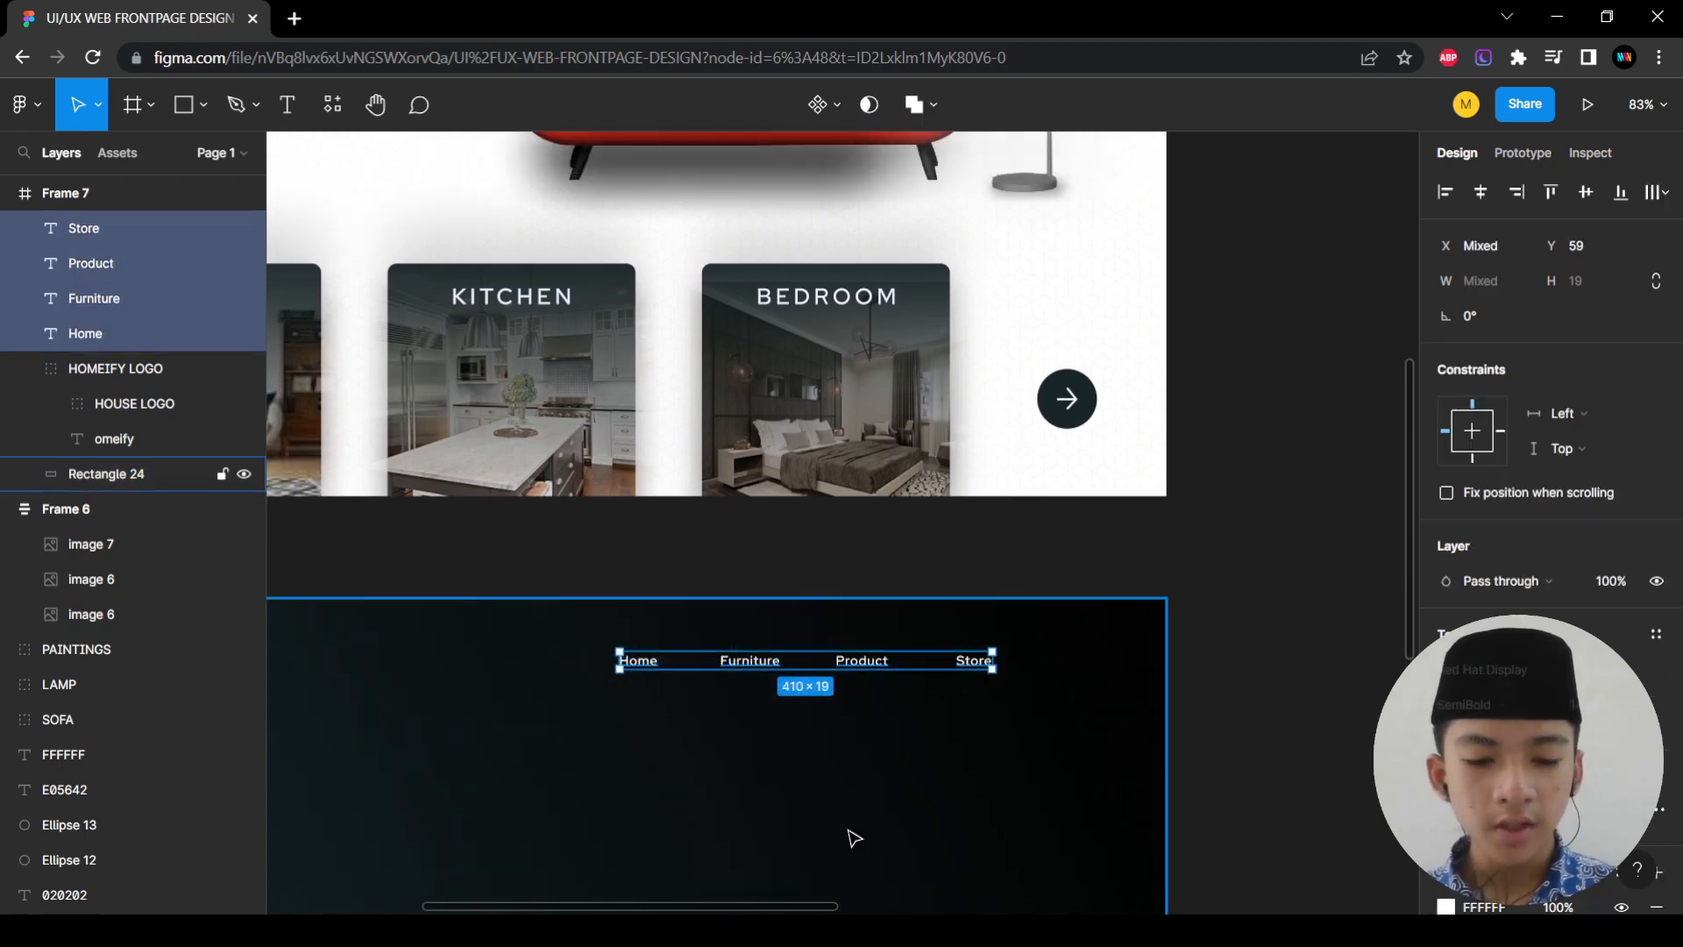
pyautogui.hotkey('shift', 'a')
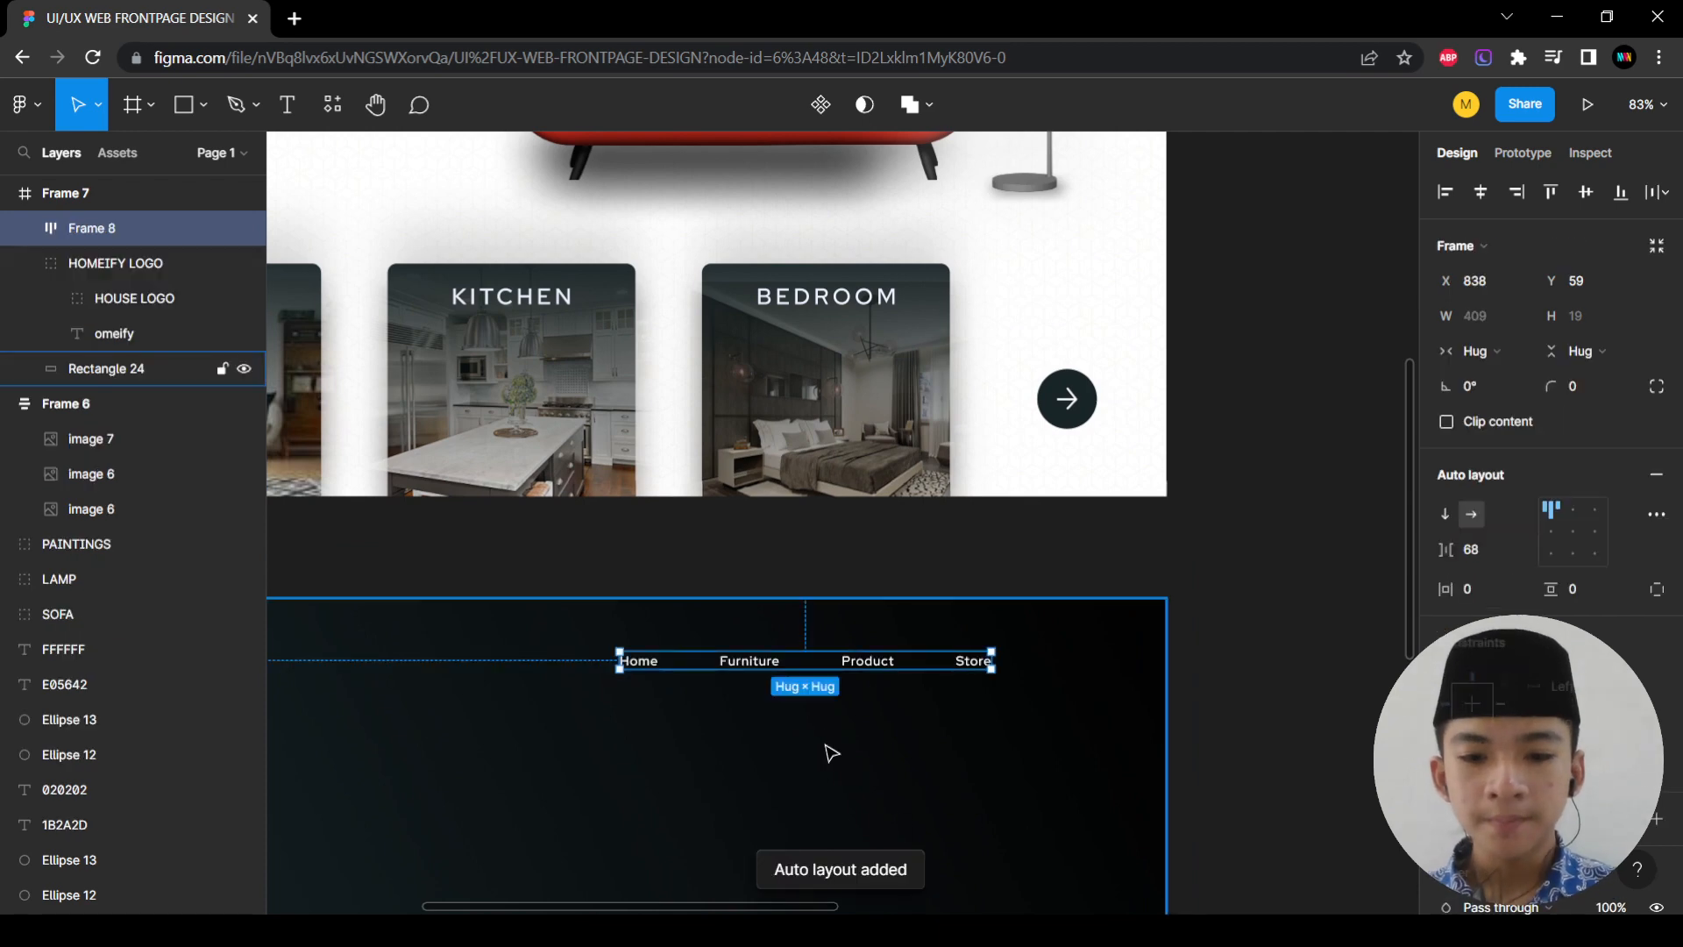
# Reduce the spacing between the menu items in the new auto layout to 65
pyautogui.scroll(3, 817, 690)
pyautogui.scroll(-3, 845, 646)
pyautogui.scroll(3, 860, 676)
pyautogui.scroll(-2, 958, 650)
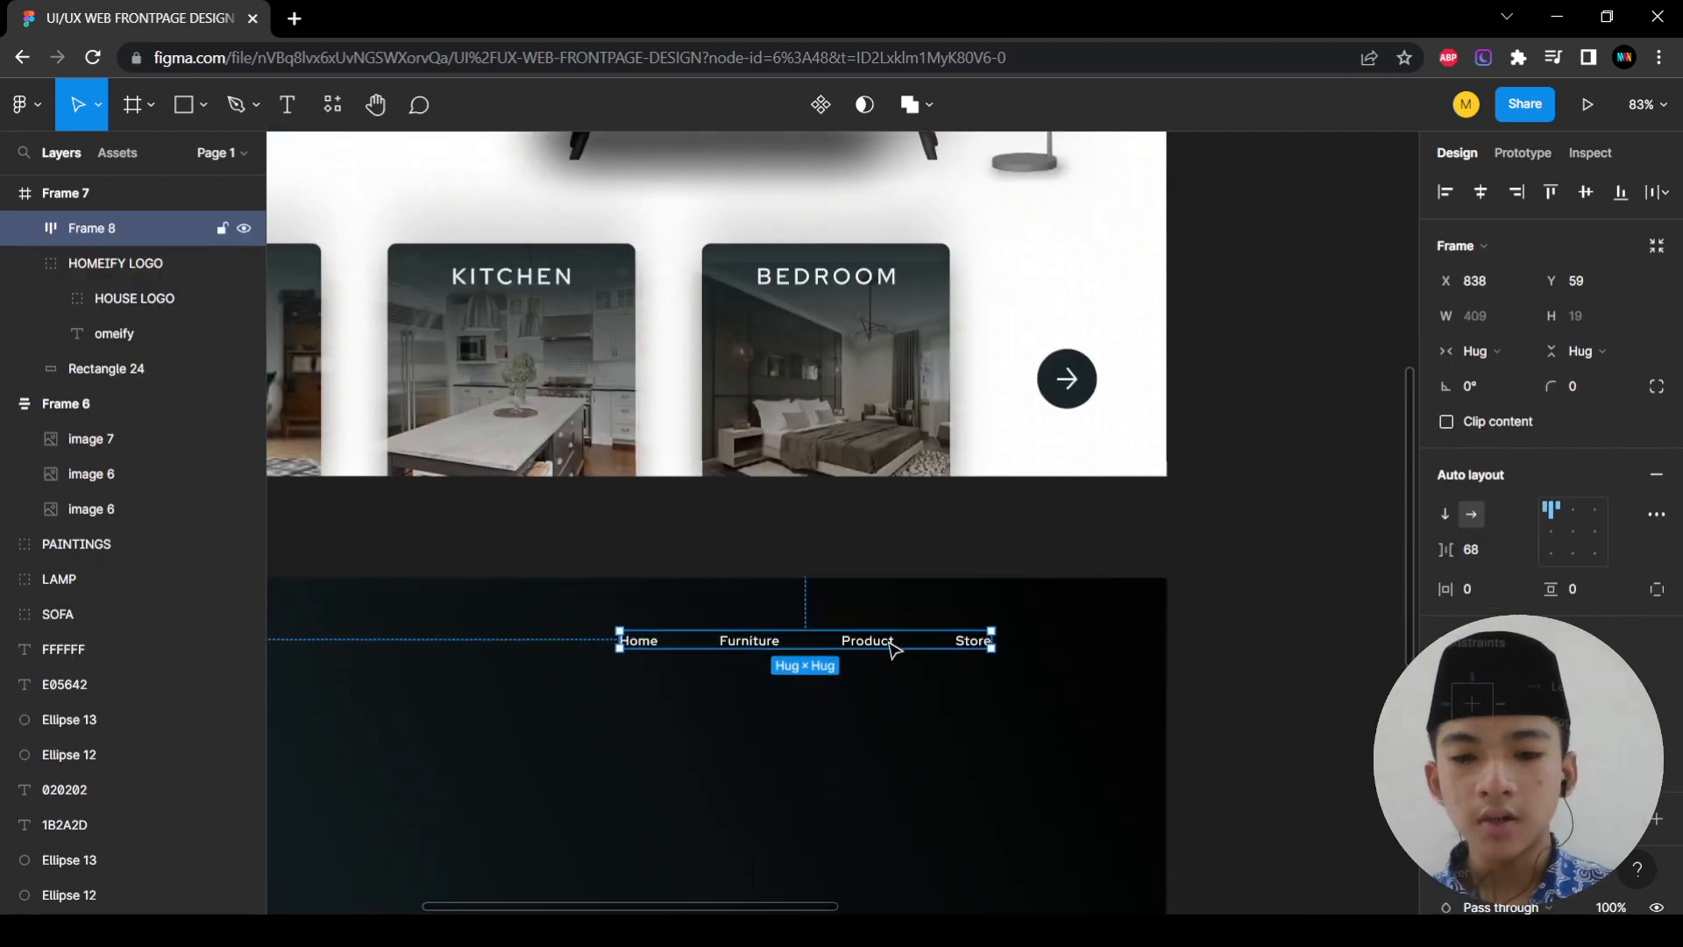
pyautogui.scroll(5, 857, 647)
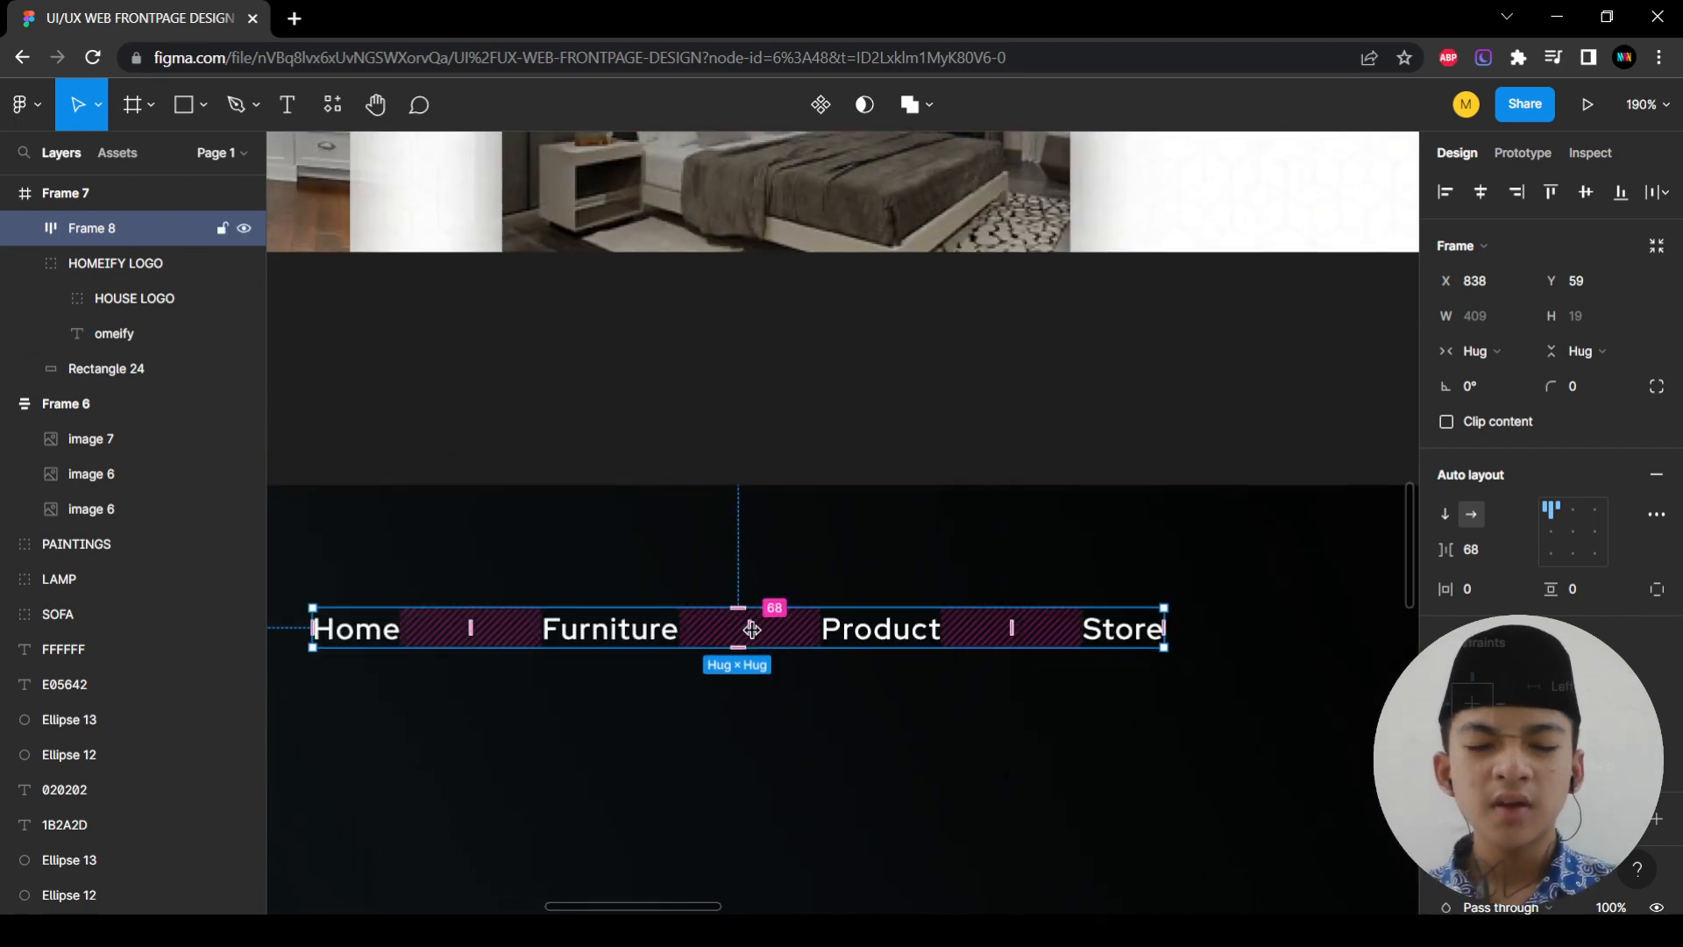
pyautogui.moveTo(752, 630)
pyautogui.mouseDown()
pyautogui.moveTo(710, 629)
pyautogui.moveTo(759, 632)
pyautogui.moveTo(713, 627)
pyautogui.moveTo(745, 633)
pyautogui.mouseUp()
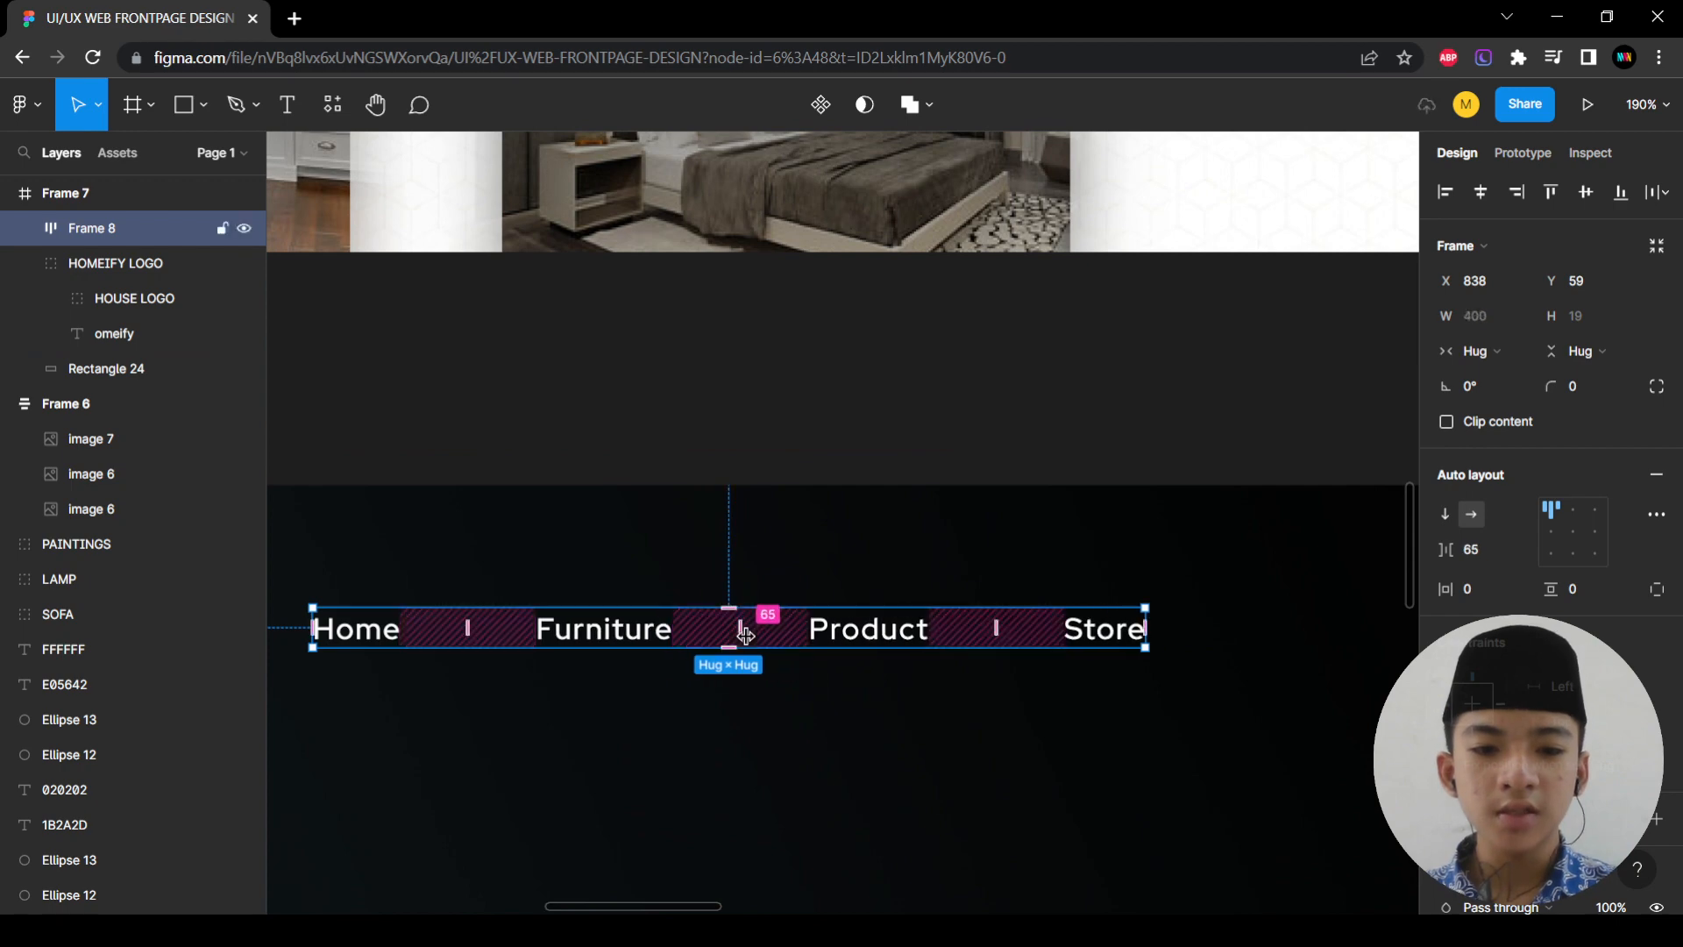
# Set the spacing between the new frame's menu items to 55, matching the menu in the finished design
pyautogui.scroll(15, 871, 666)
pyautogui.scroll(-3, 771, 605)
pyautogui.click(725, 535)
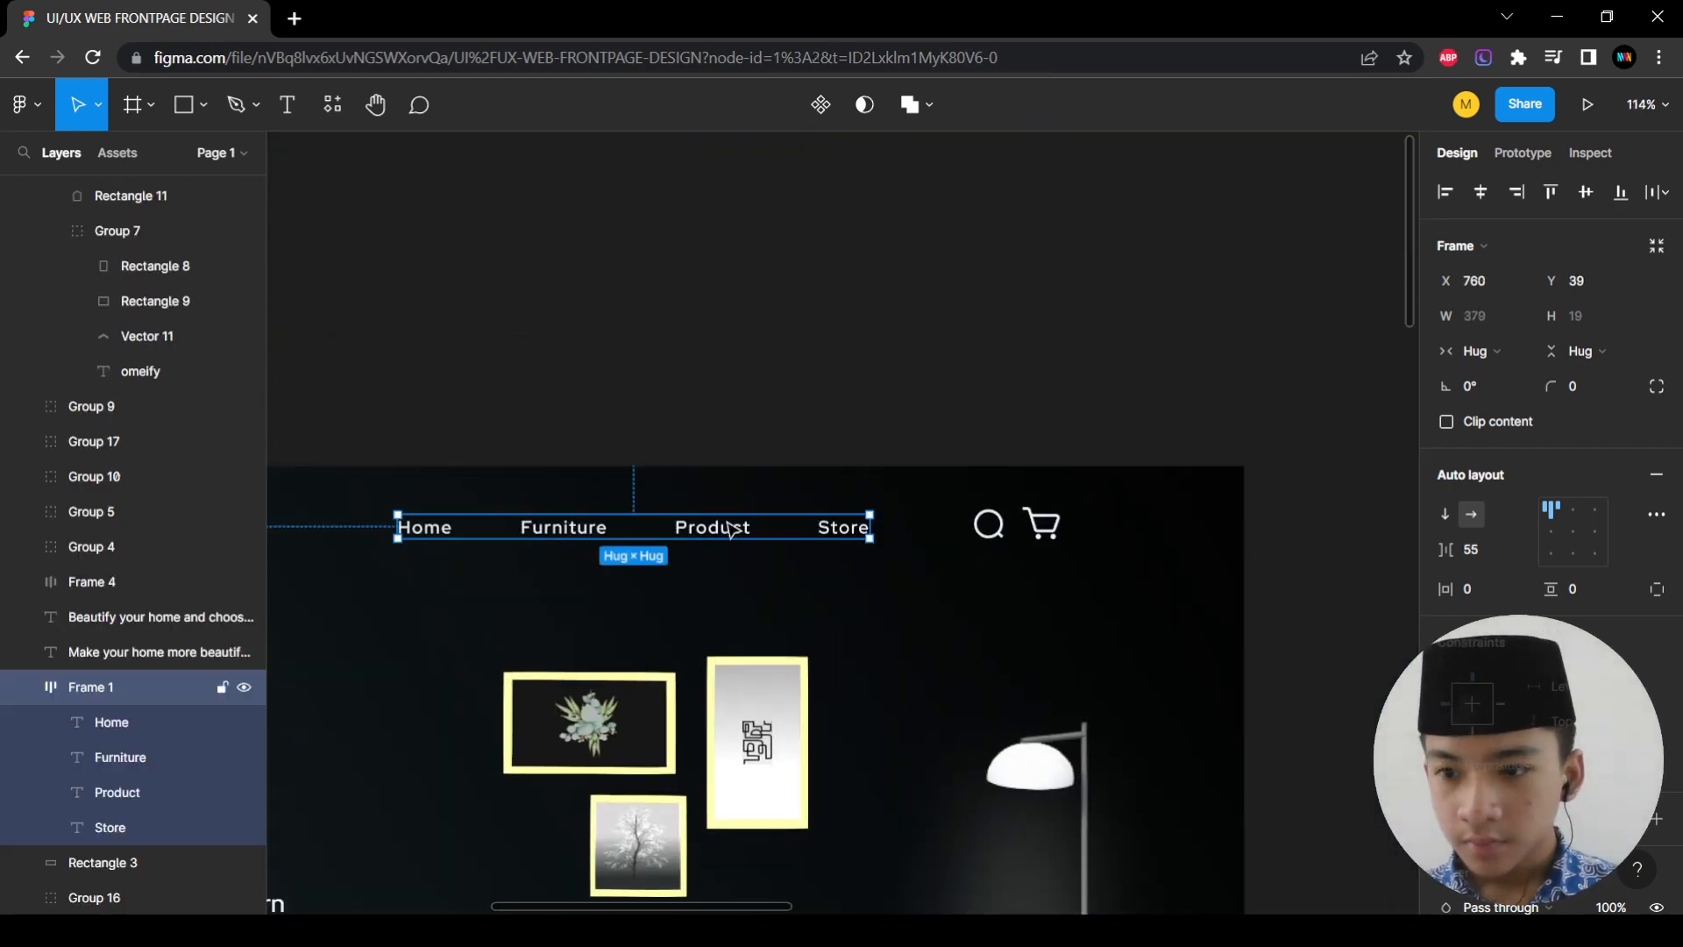
pyautogui.scroll(-15, 1228, 620)
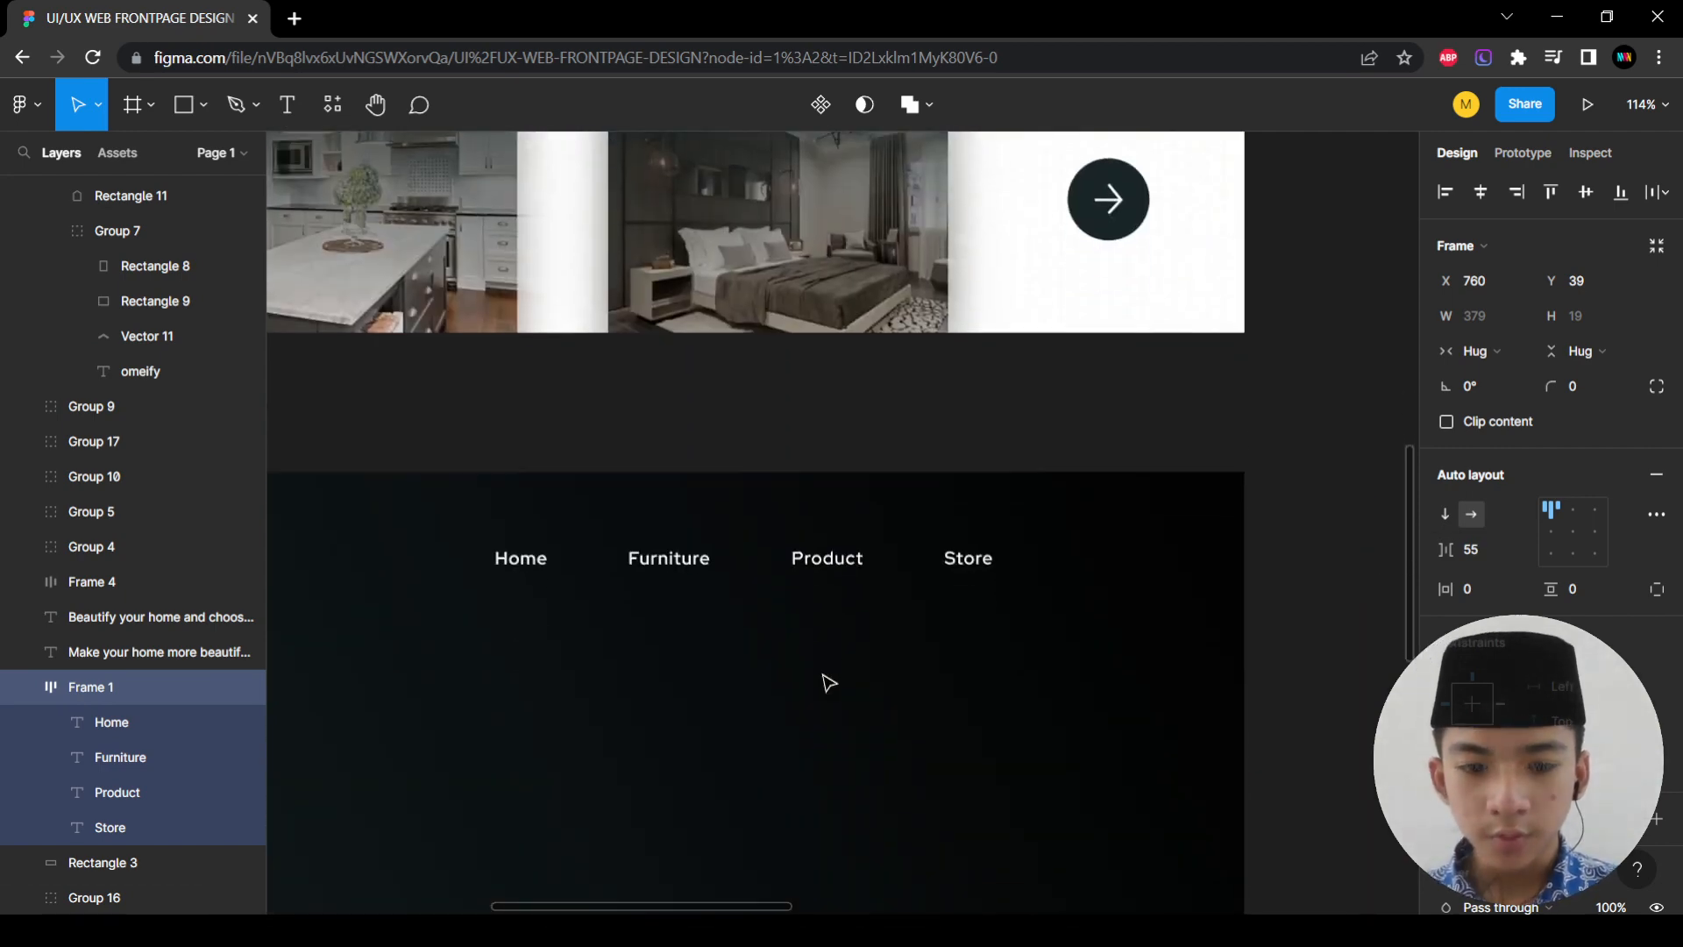
pyautogui.scroll(-2, 828, 682)
pyautogui.click(765, 398)
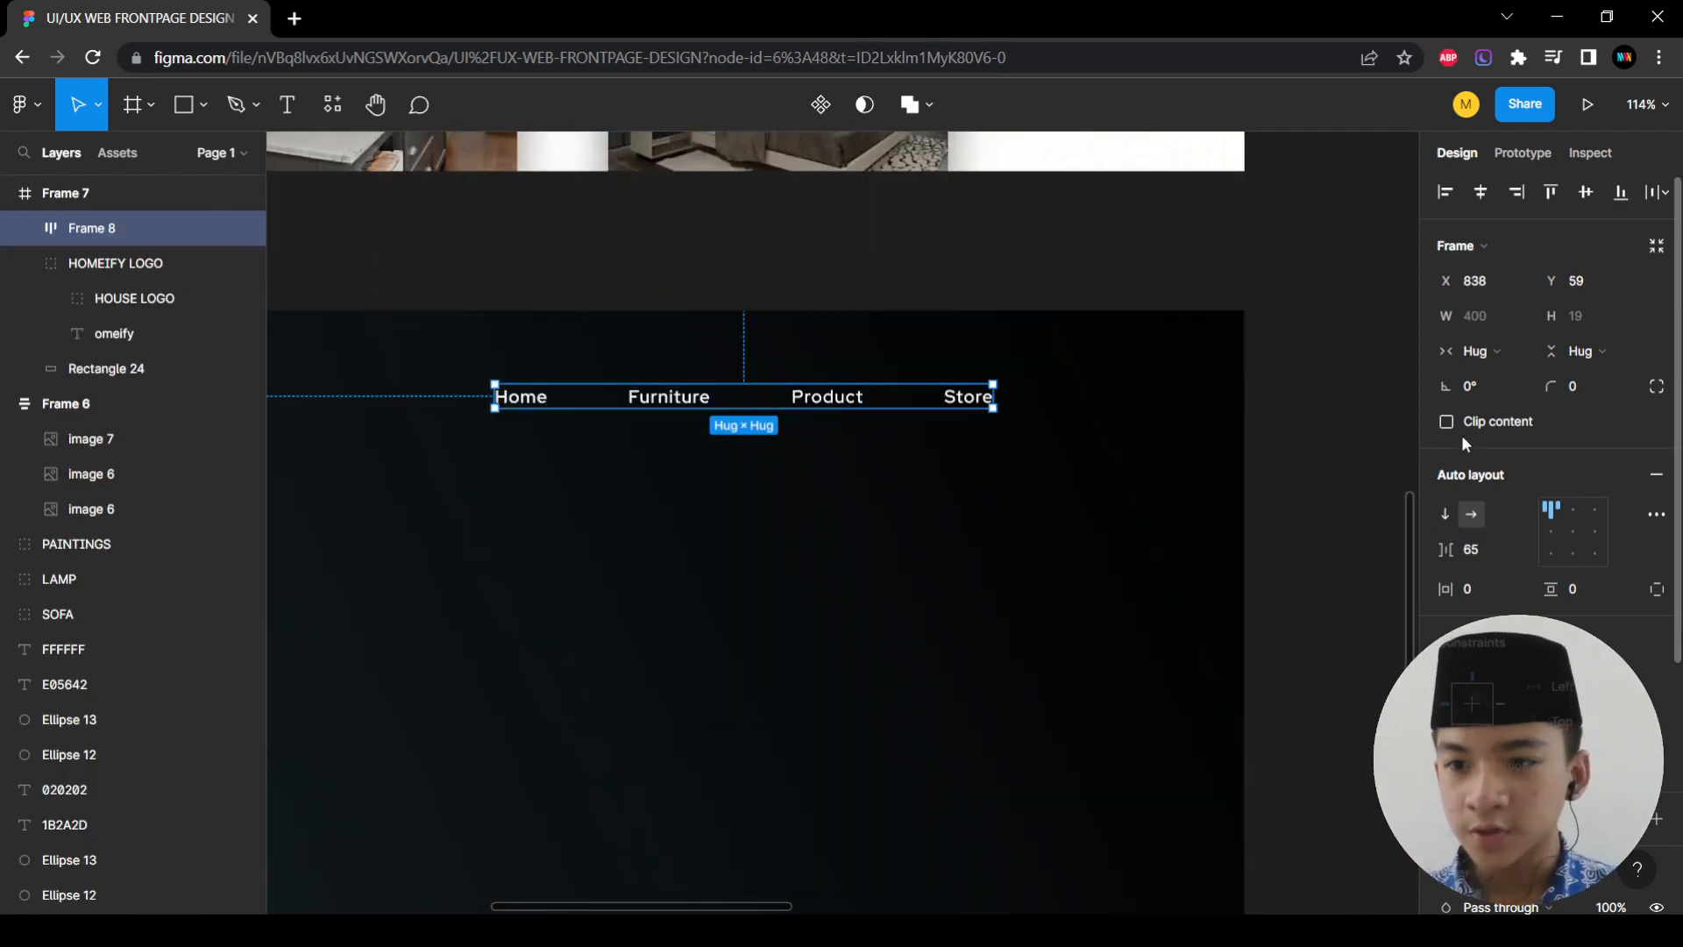
pyautogui.click(1481, 552)
pyautogui.press('Down')
pyautogui.press('Down')
pyautogui.press('Down')
pyautogui.press('Down')
pyautogui.press('Down')
pyautogui.press('Down')
pyautogui.press('Down')
pyautogui.press('Down')
pyautogui.press('Down')
pyautogui.press('Down')
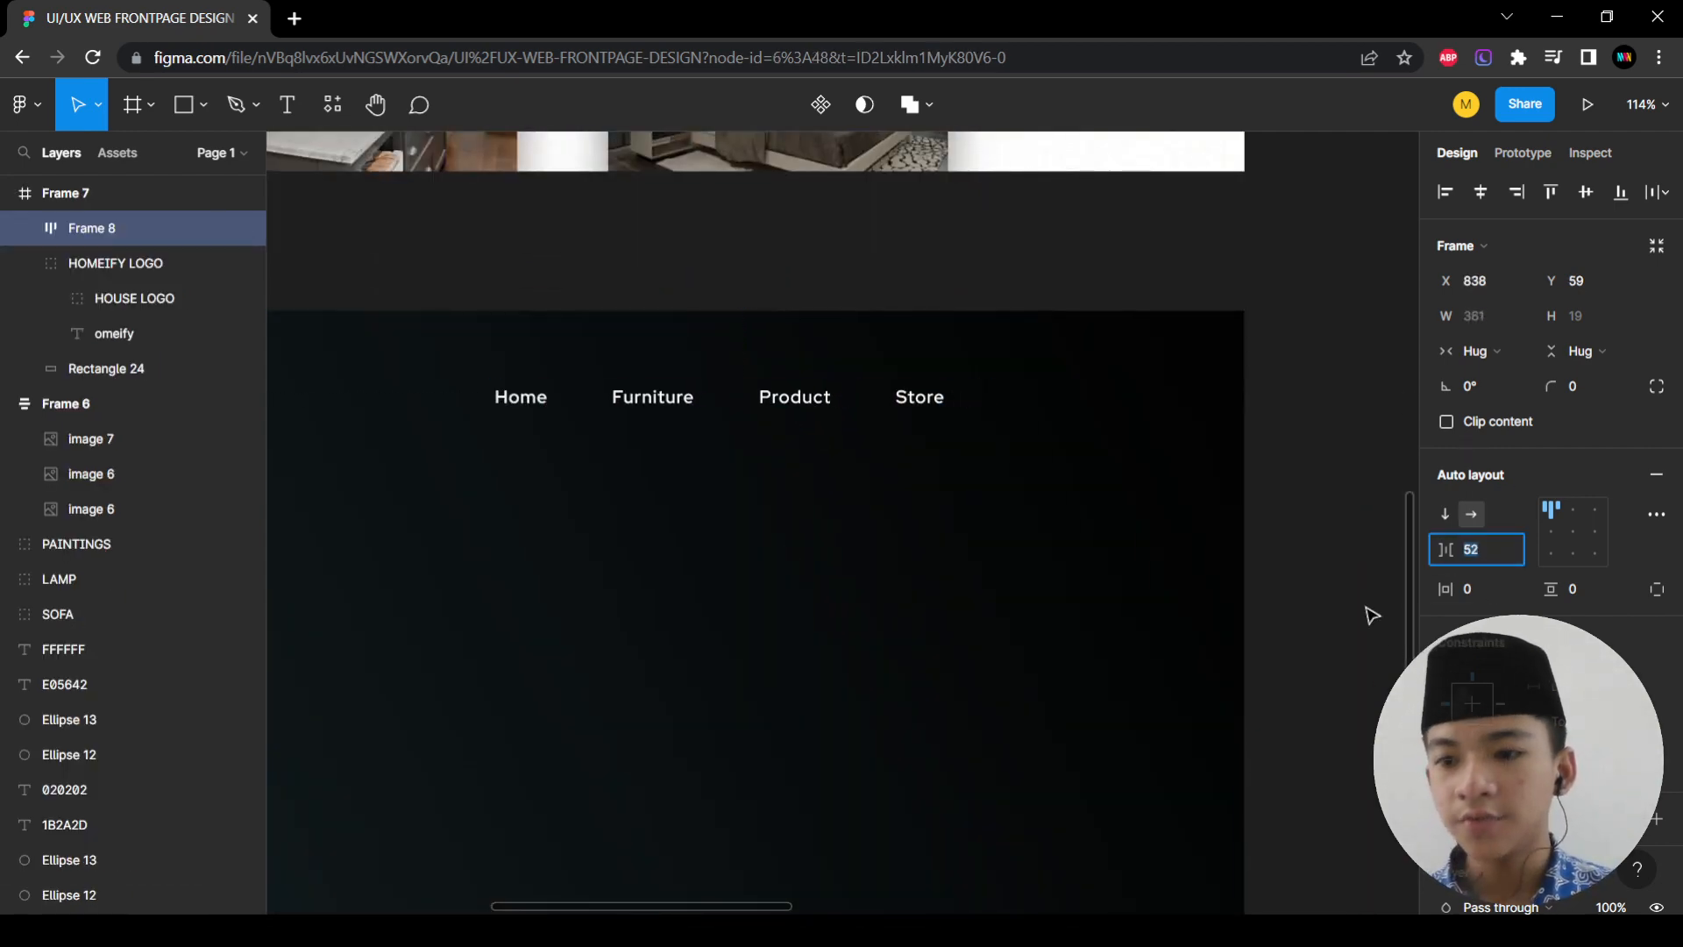
pyautogui.click(1343, 541)
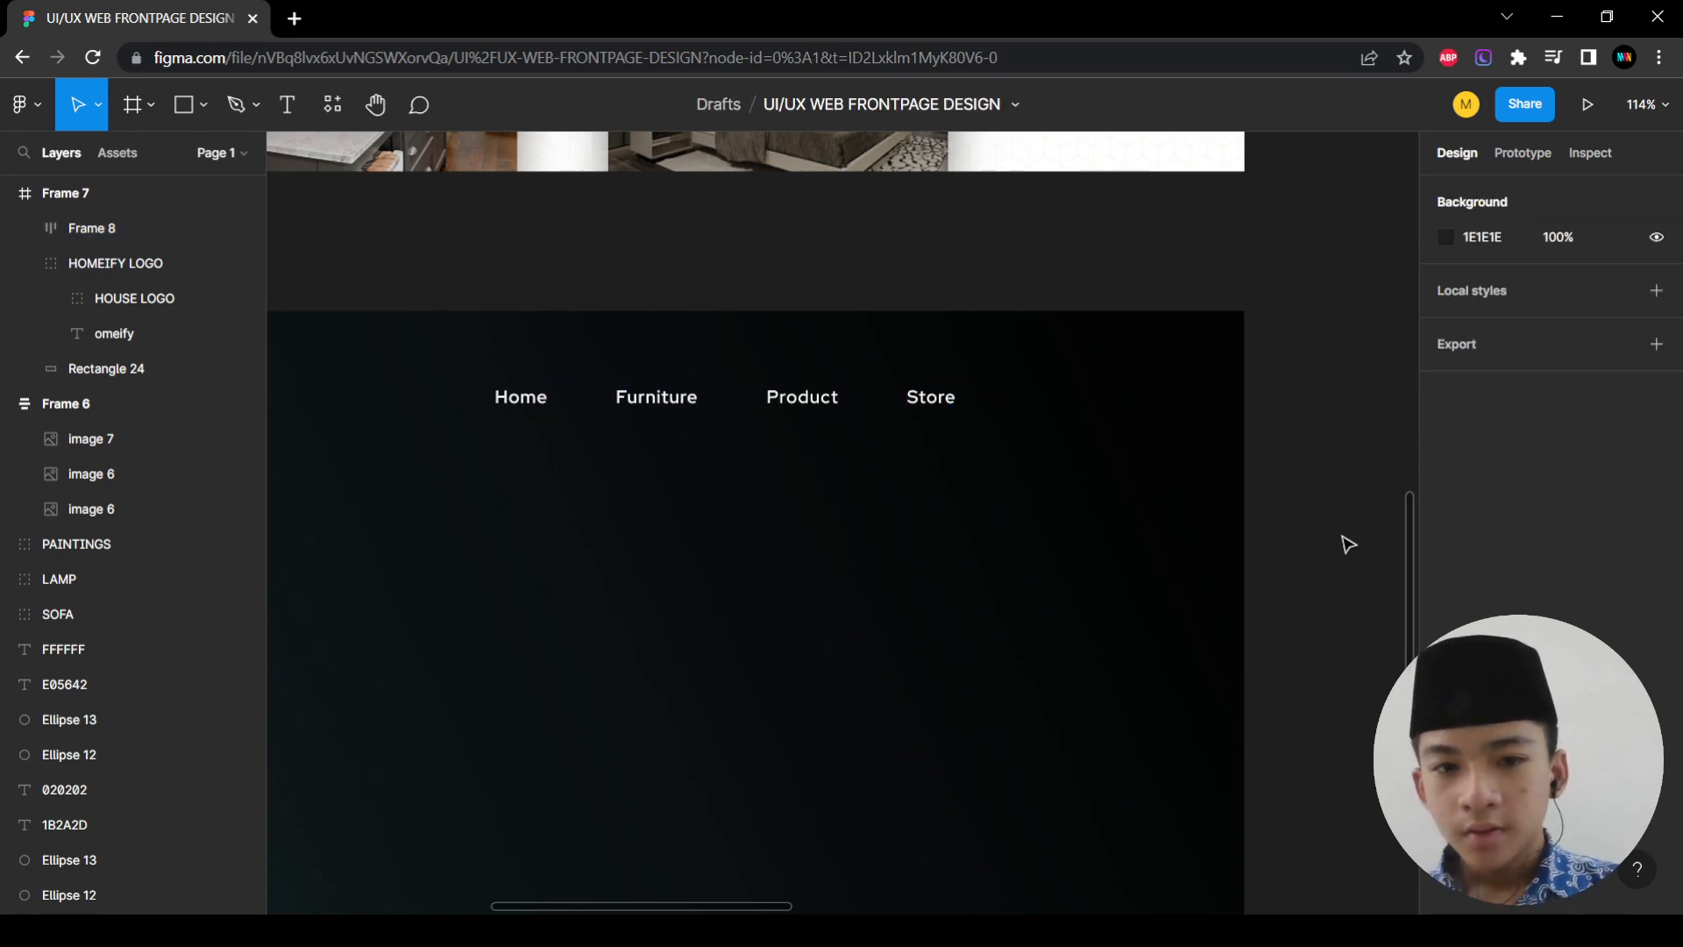
# Nudge the Homeify logo and the menu together slightly upward in the new frame, following the header of the finished design
pyautogui.scroll(-4, 1315, 540)
pyautogui.scroll(1, 1244, 574)
pyautogui.scroll(3, 913, 540)
pyautogui.scroll(2, 909, 538)
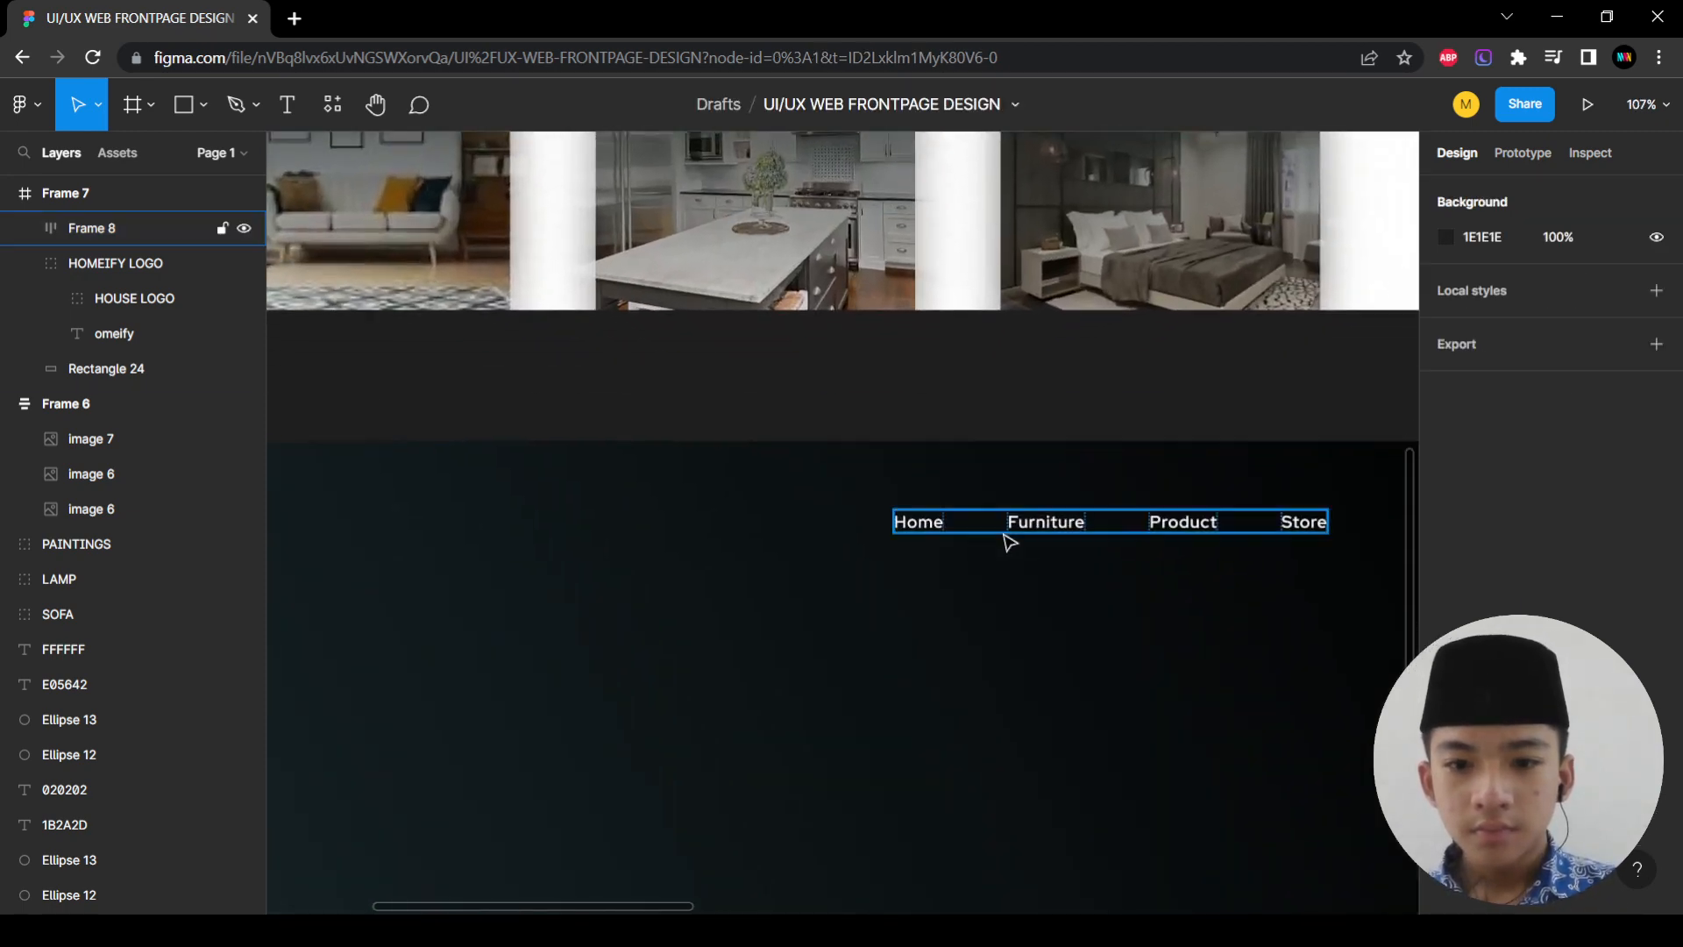
pyautogui.scroll(-5, 1007, 539)
pyautogui.scroll(3, 985, 537)
pyautogui.hscroll(2, 973, 541)
pyautogui.scroll(-3, 965, 549)
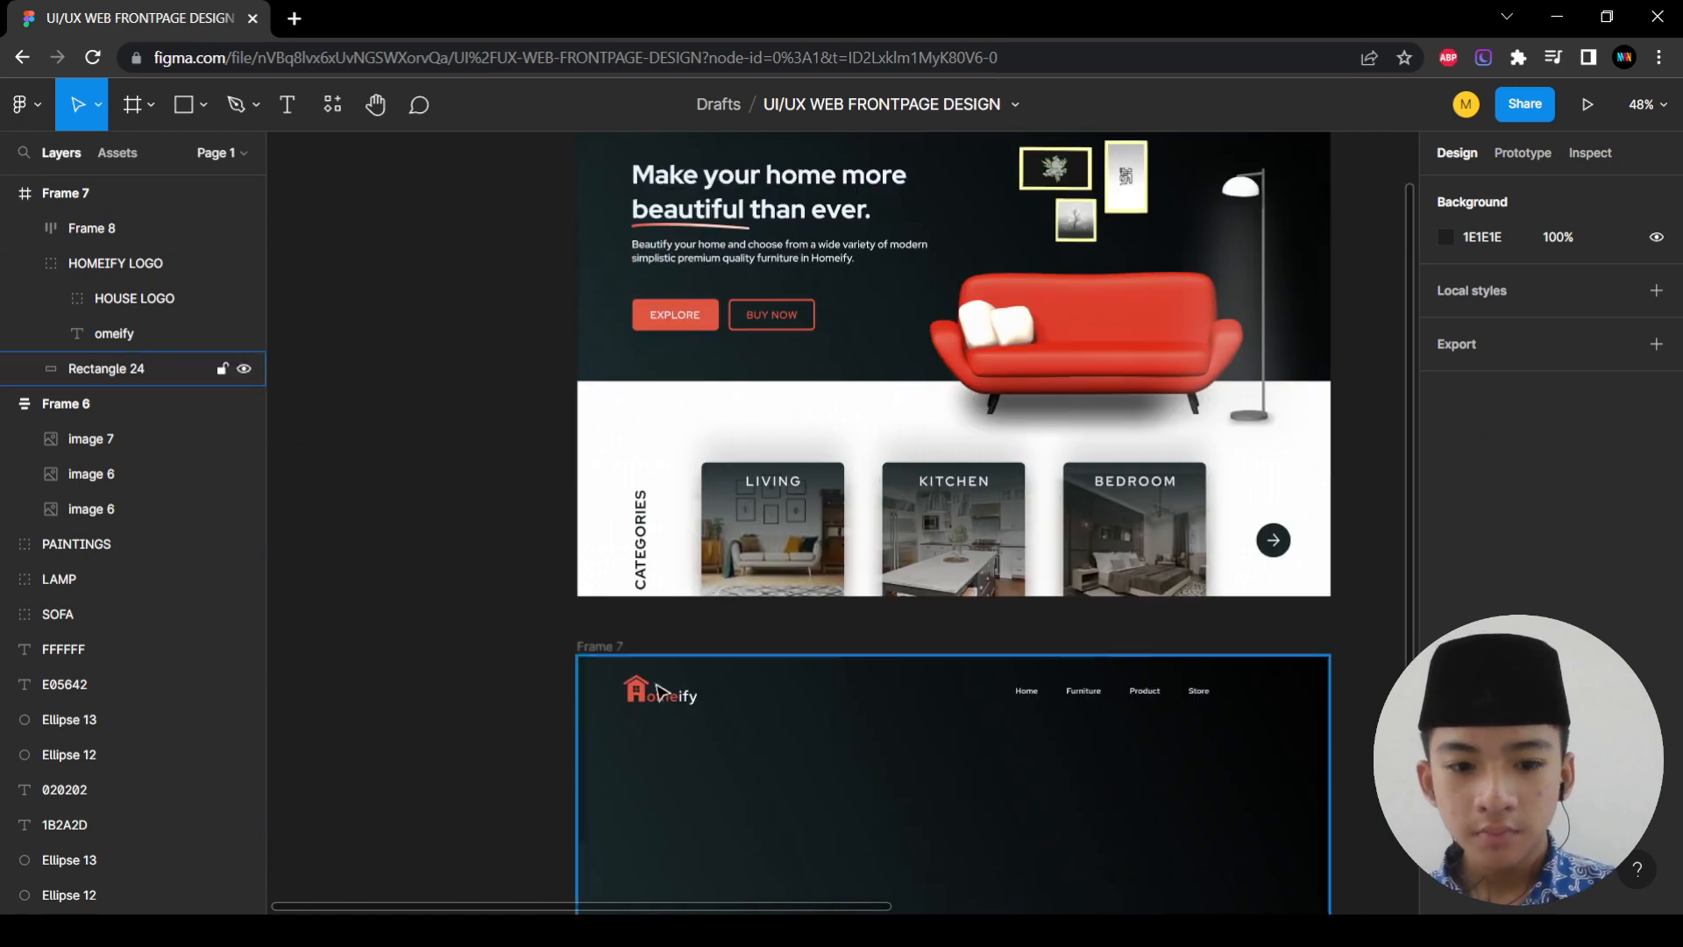
pyautogui.click(653, 692)
pyautogui.keyDown('shift'); pyautogui.click(1037, 700); pyautogui.keyUp('shift')
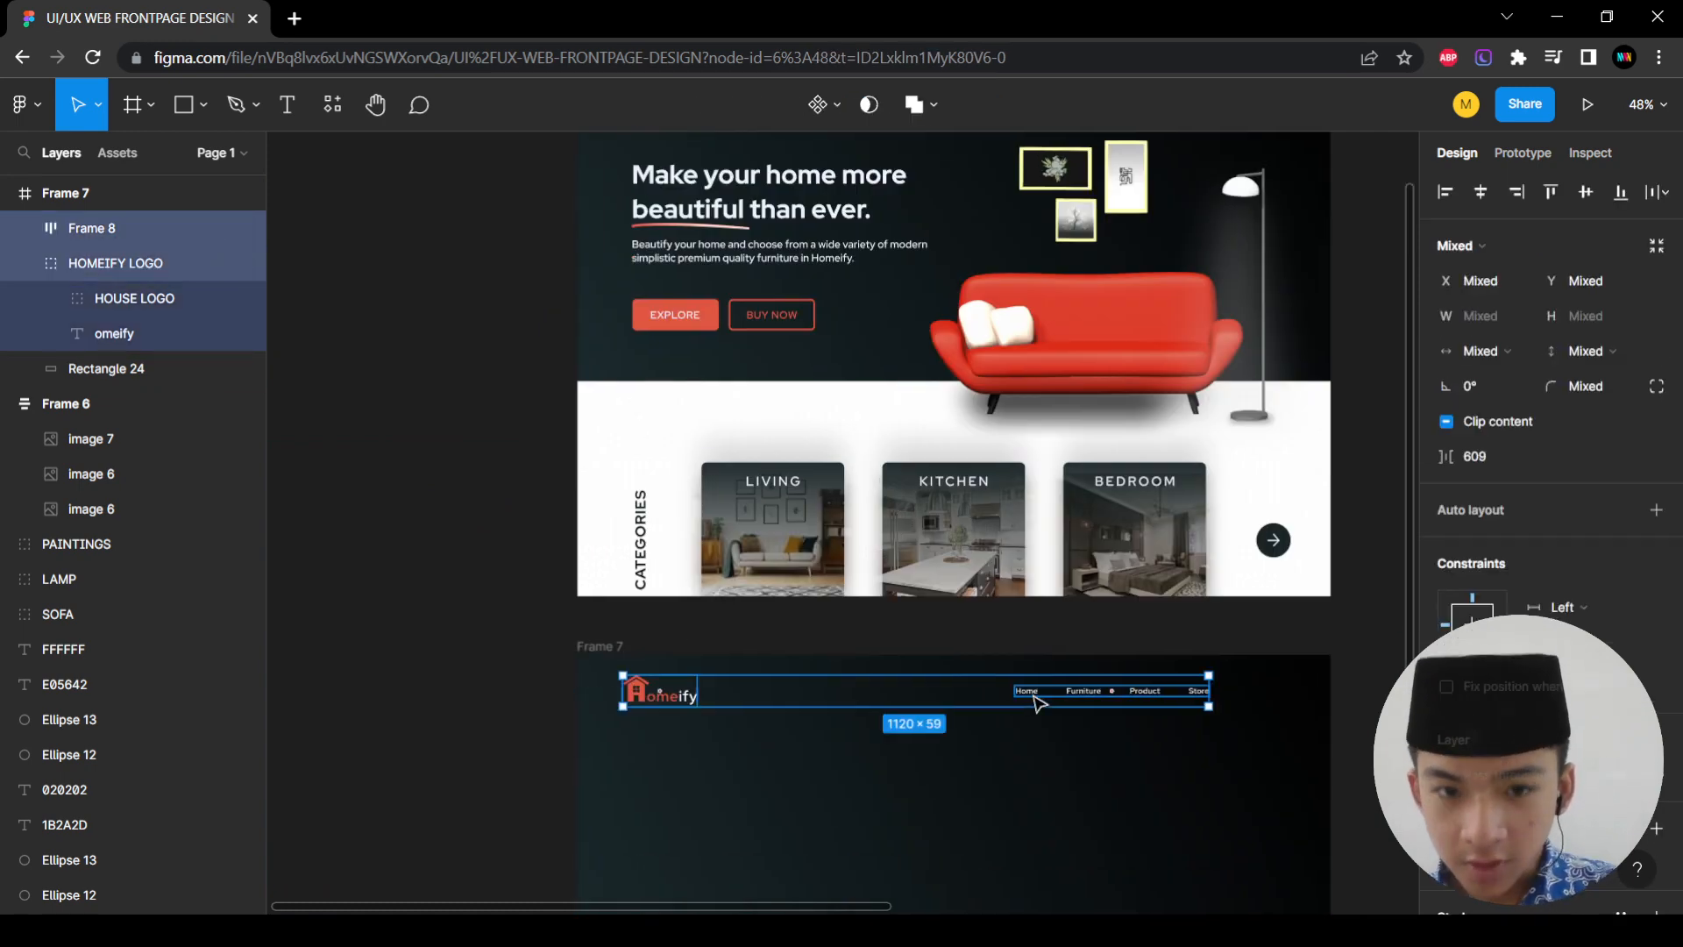
pyautogui.scroll(3, 723, 346)
pyautogui.scroll(-1, 723, 346)
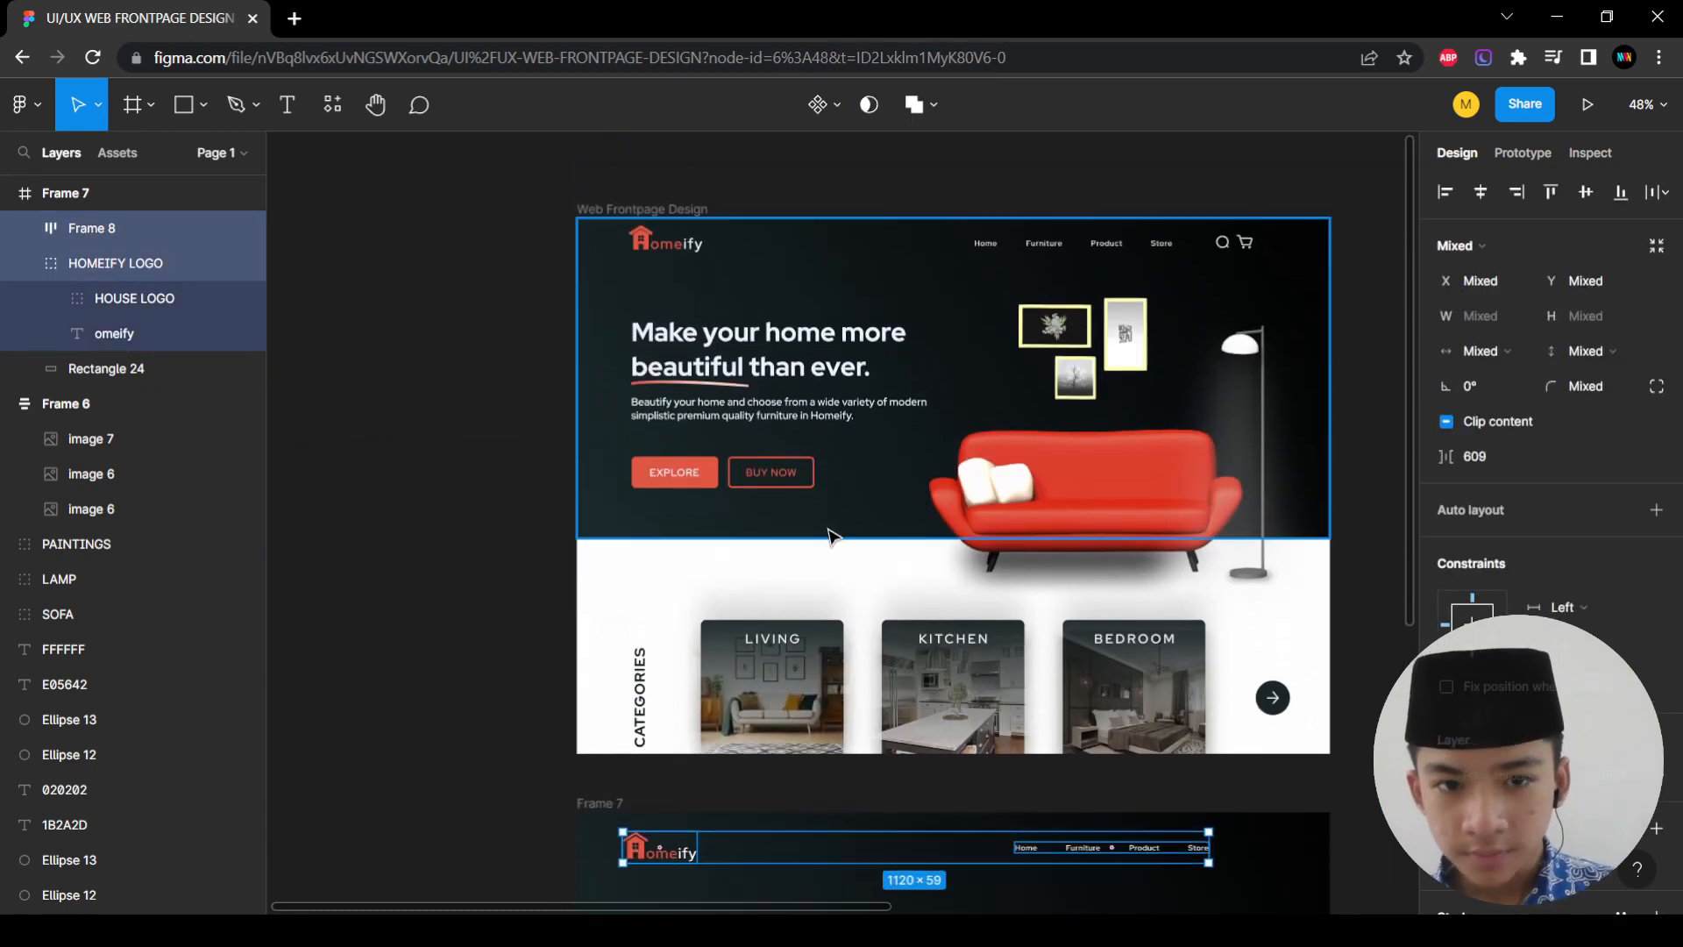
pyautogui.press('Up')
pyautogui.press('Up')
pyautogui.press('Up')
pyautogui.press('Up')
pyautogui.press('Up')
pyautogui.press('Up')
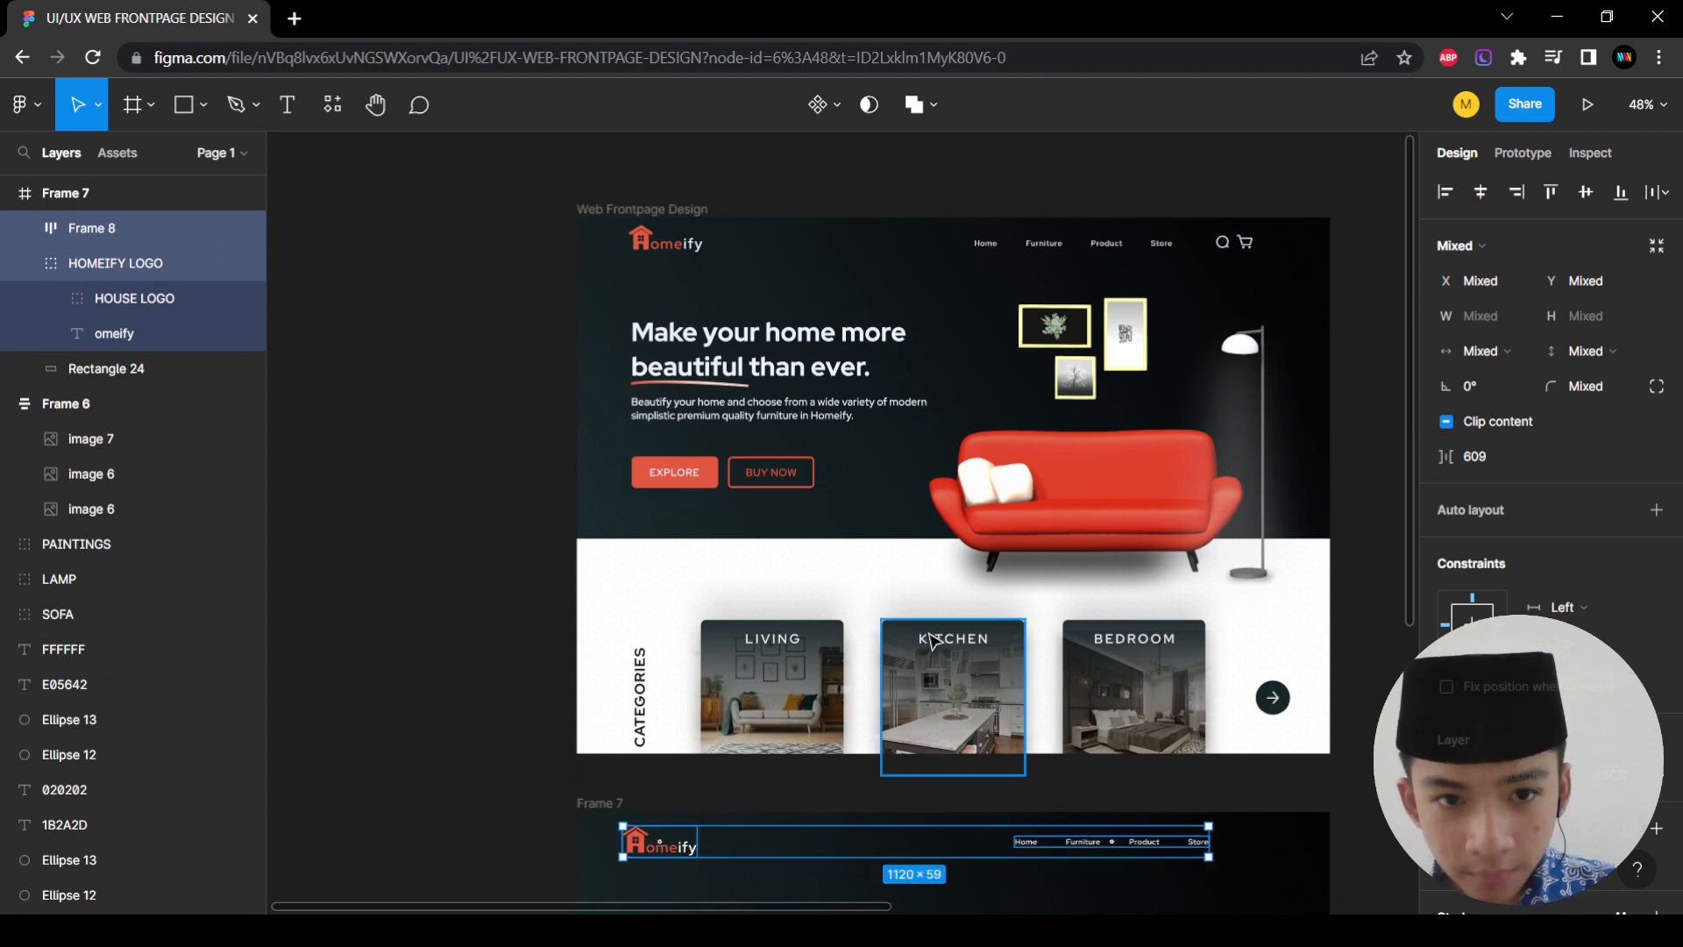
pyautogui.press('Up')
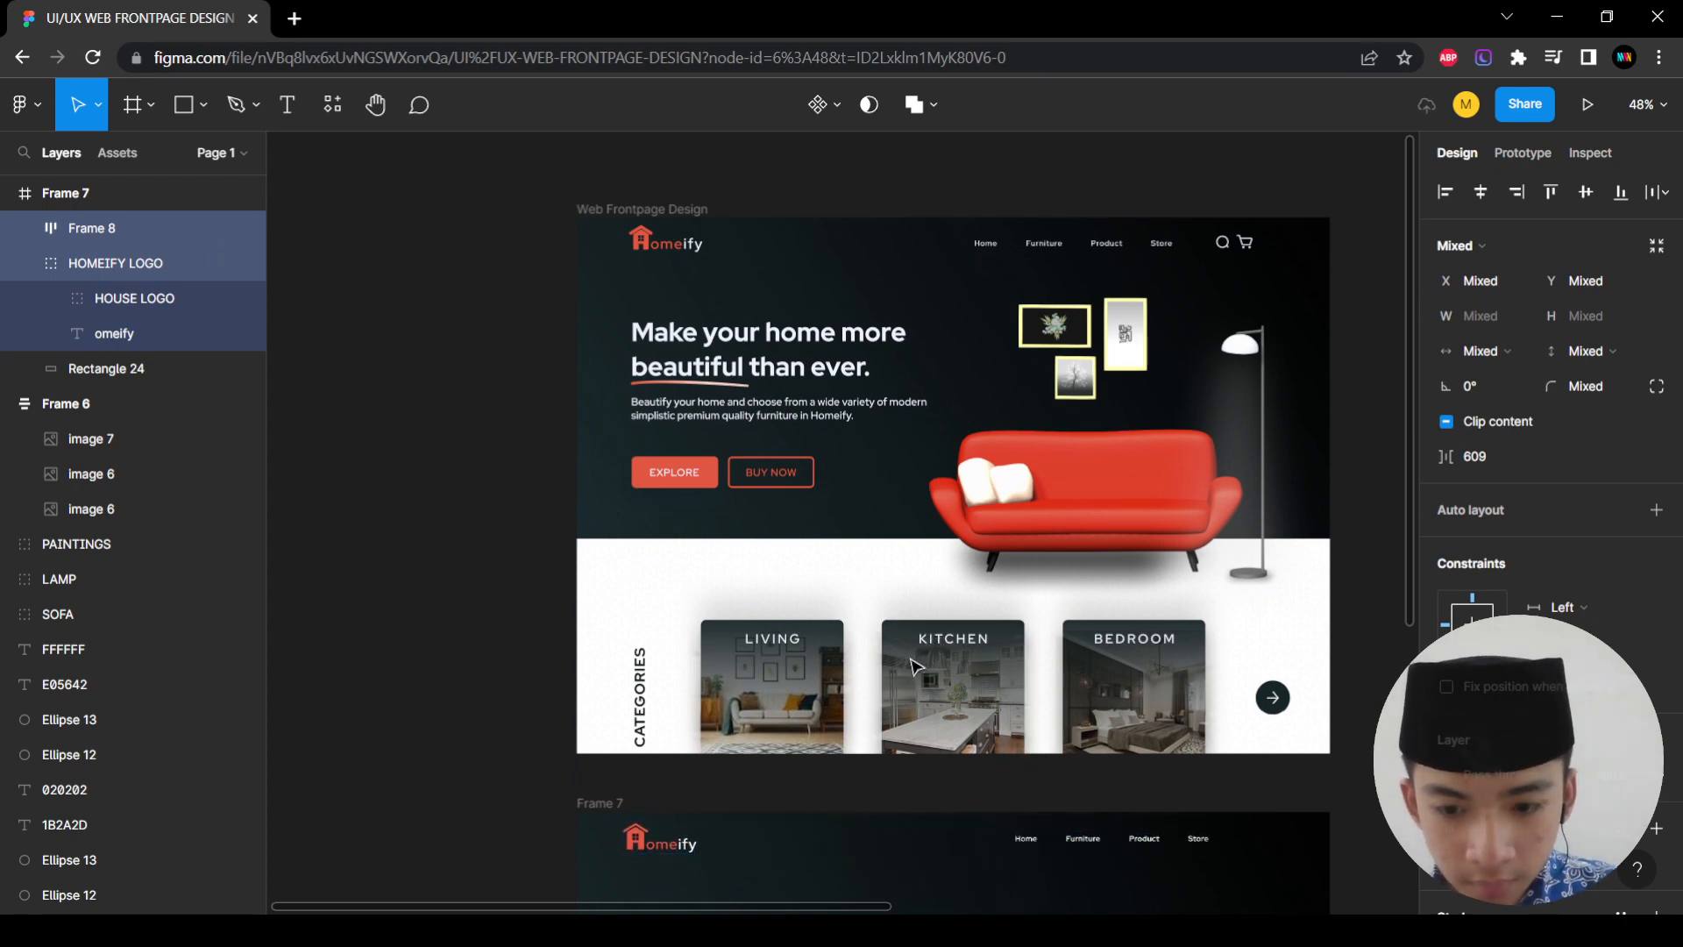
pyautogui.press('Up')
pyautogui.press('Up')
pyautogui.press('Up')
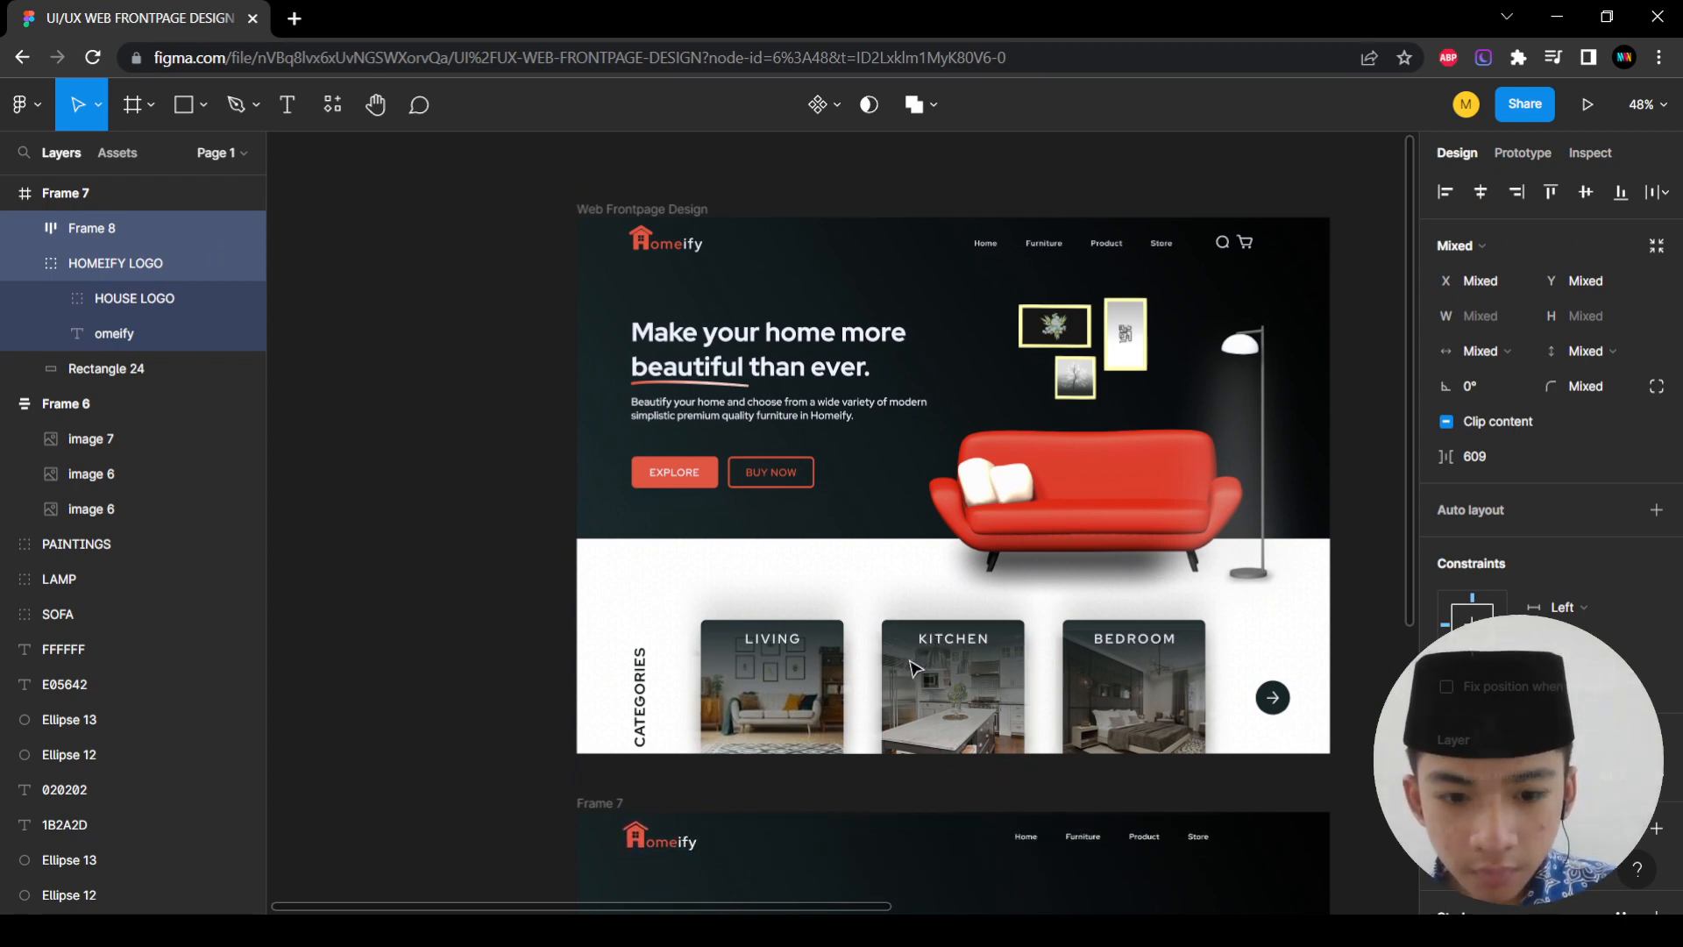
pyautogui.click(499, 722)
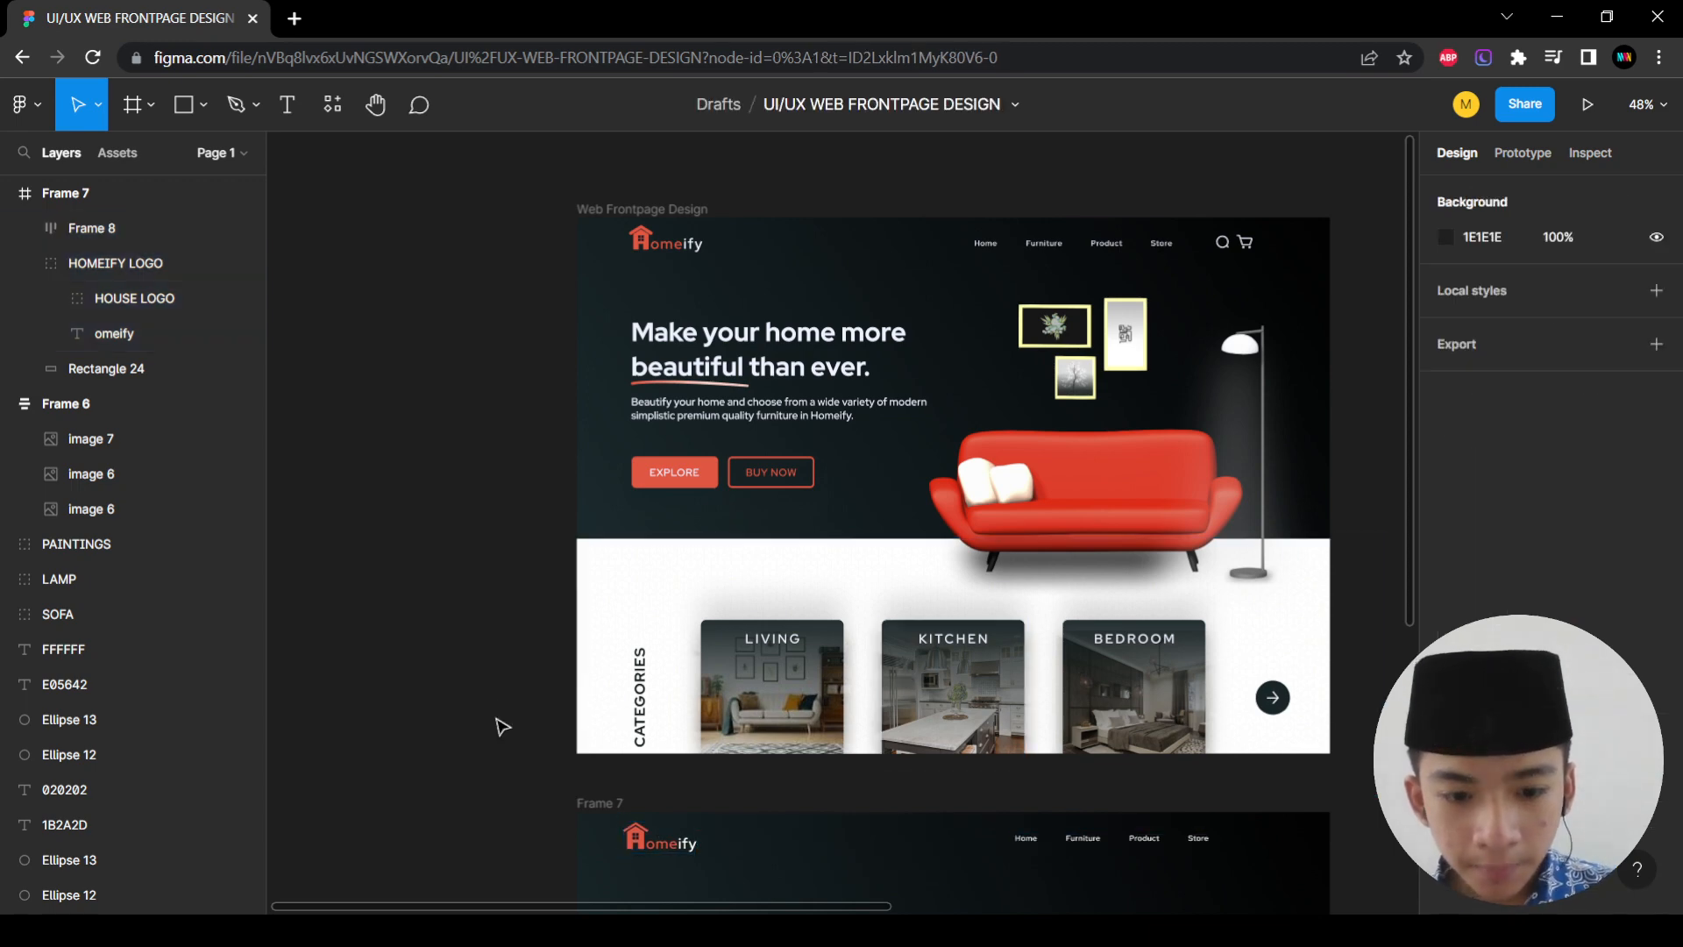
# Draw a circle of about 27 × 27 just after the Store menu item in the new frame
pyautogui.hscroll(4, 526, 753)
pyautogui.scroll(-2, 526, 754)
pyautogui.hscroll(3, 897, 781)
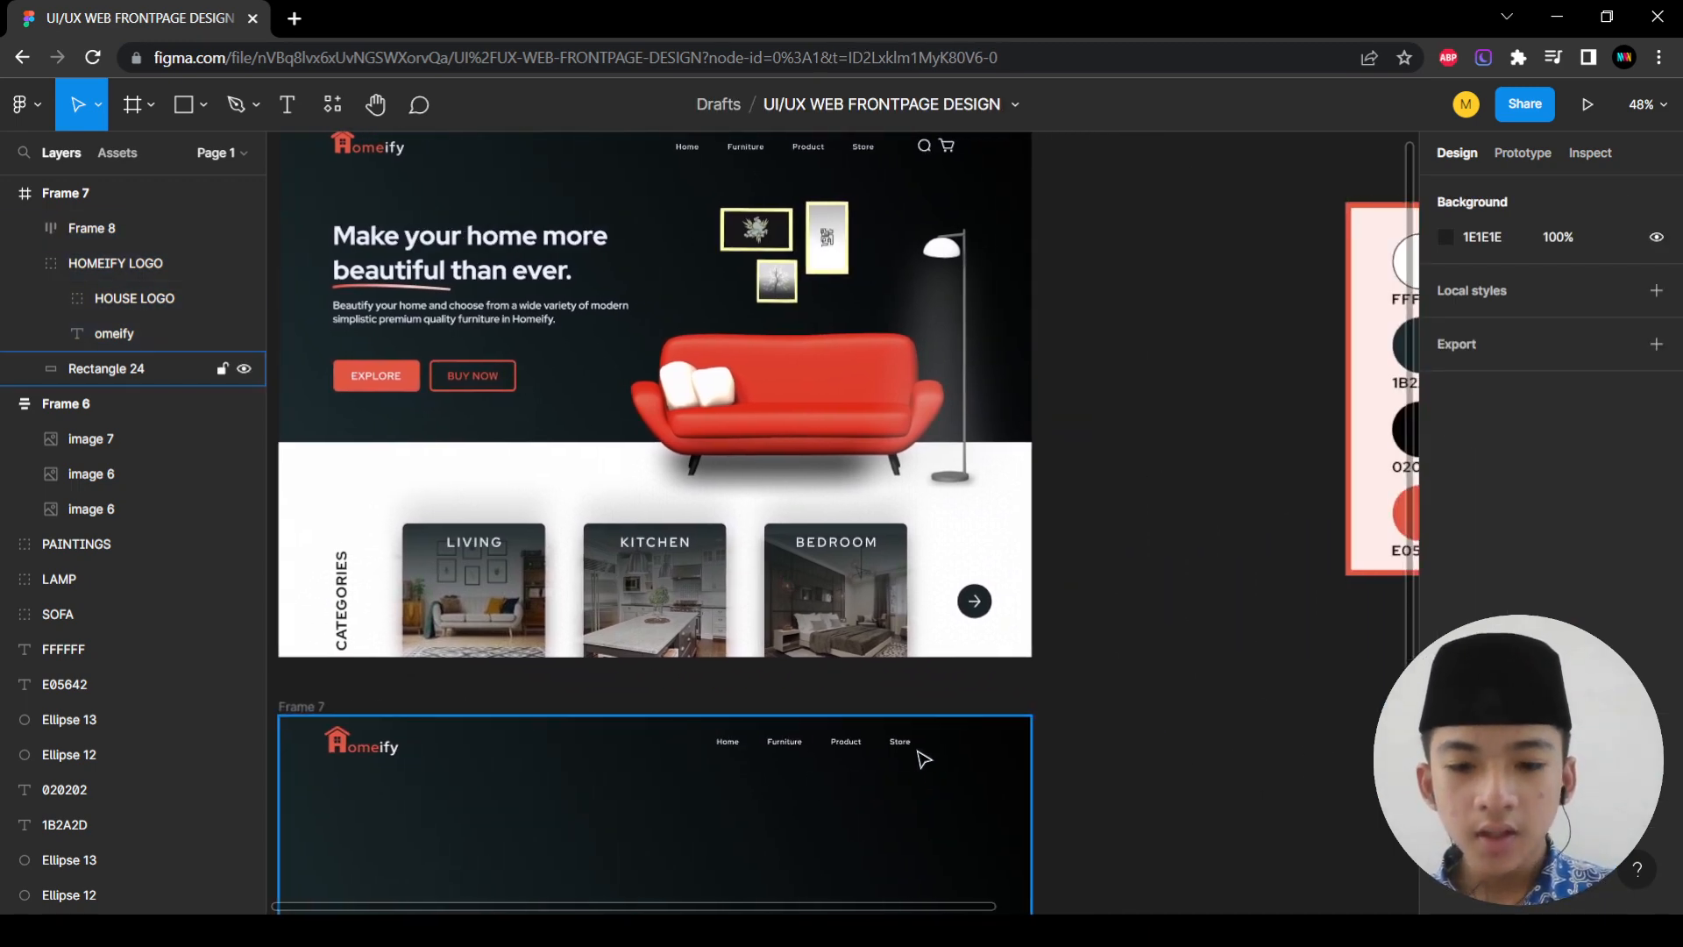
pyautogui.scroll(2, 771, 616)
pyautogui.moveTo(1142, 614); pyautogui.dragTo(966, 594)
pyautogui.scroll(-4, 951, 598)
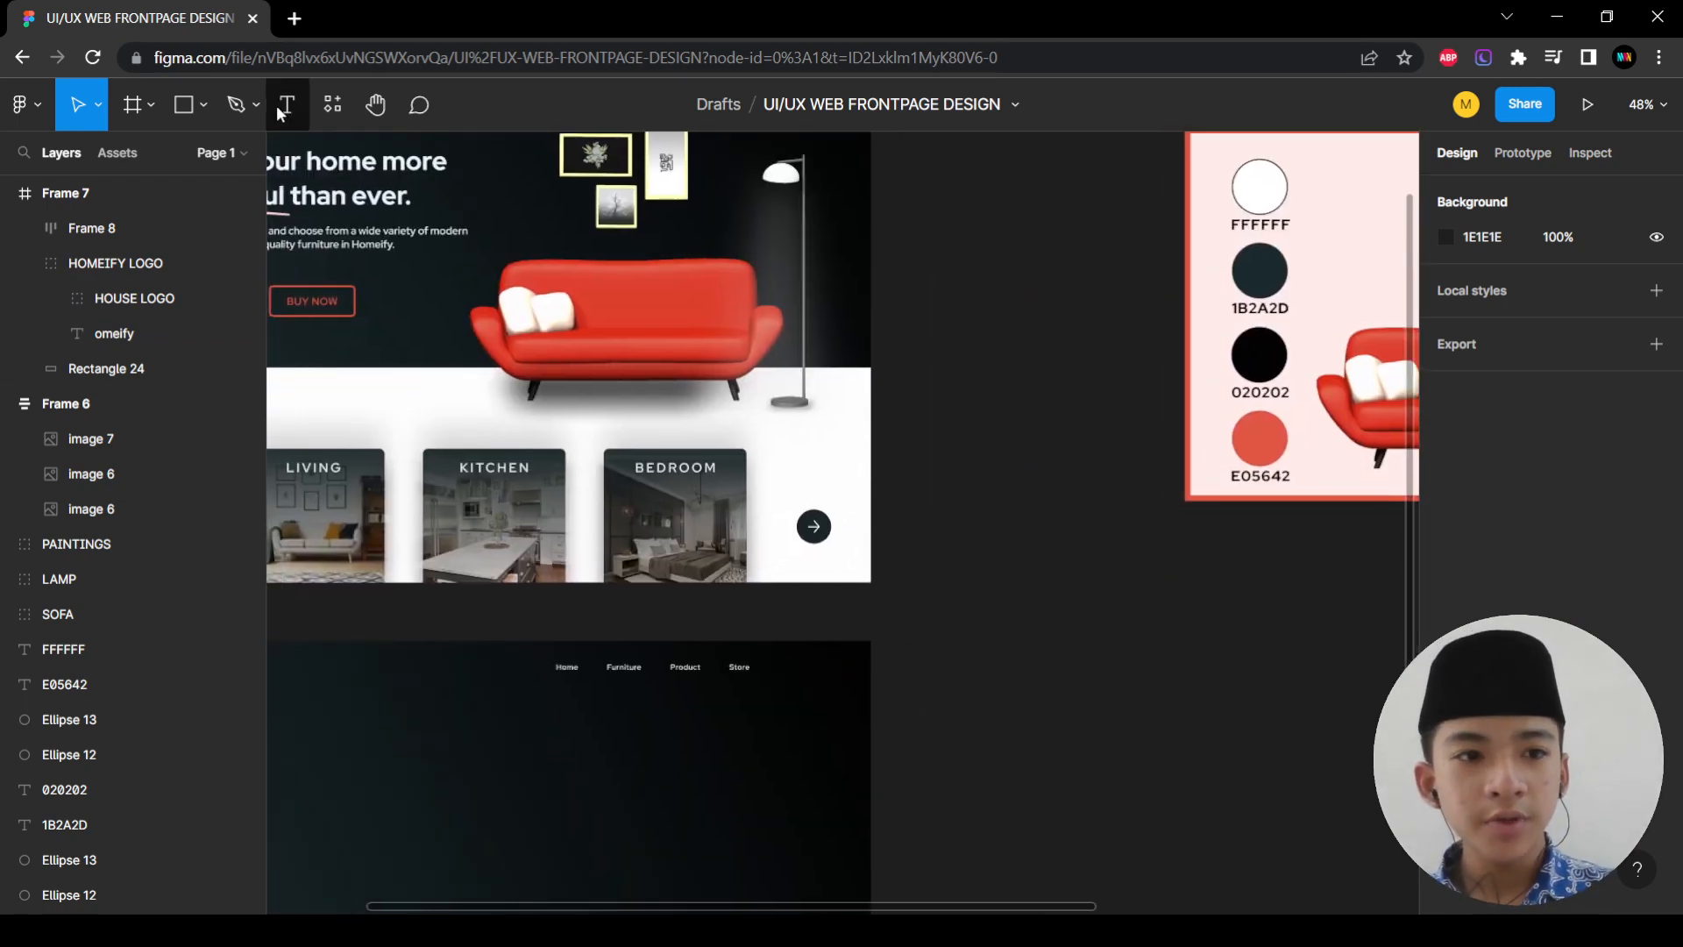
pyautogui.click(184, 114)
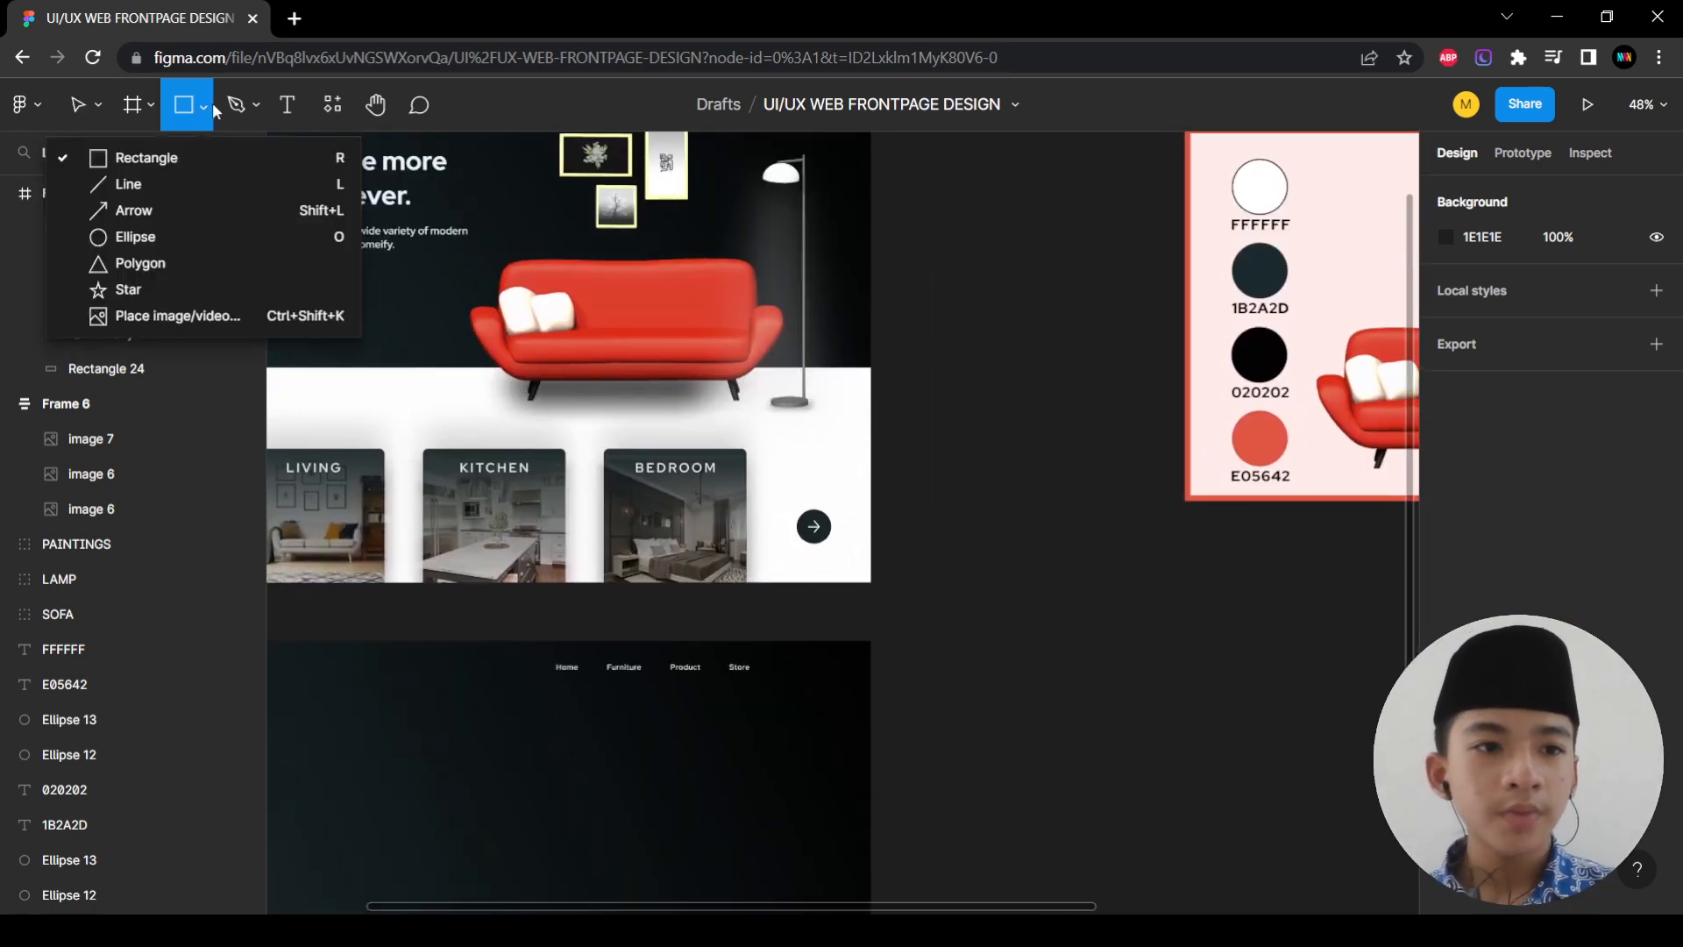
pyautogui.click(150, 234)
pyautogui.scroll(5, 755, 609)
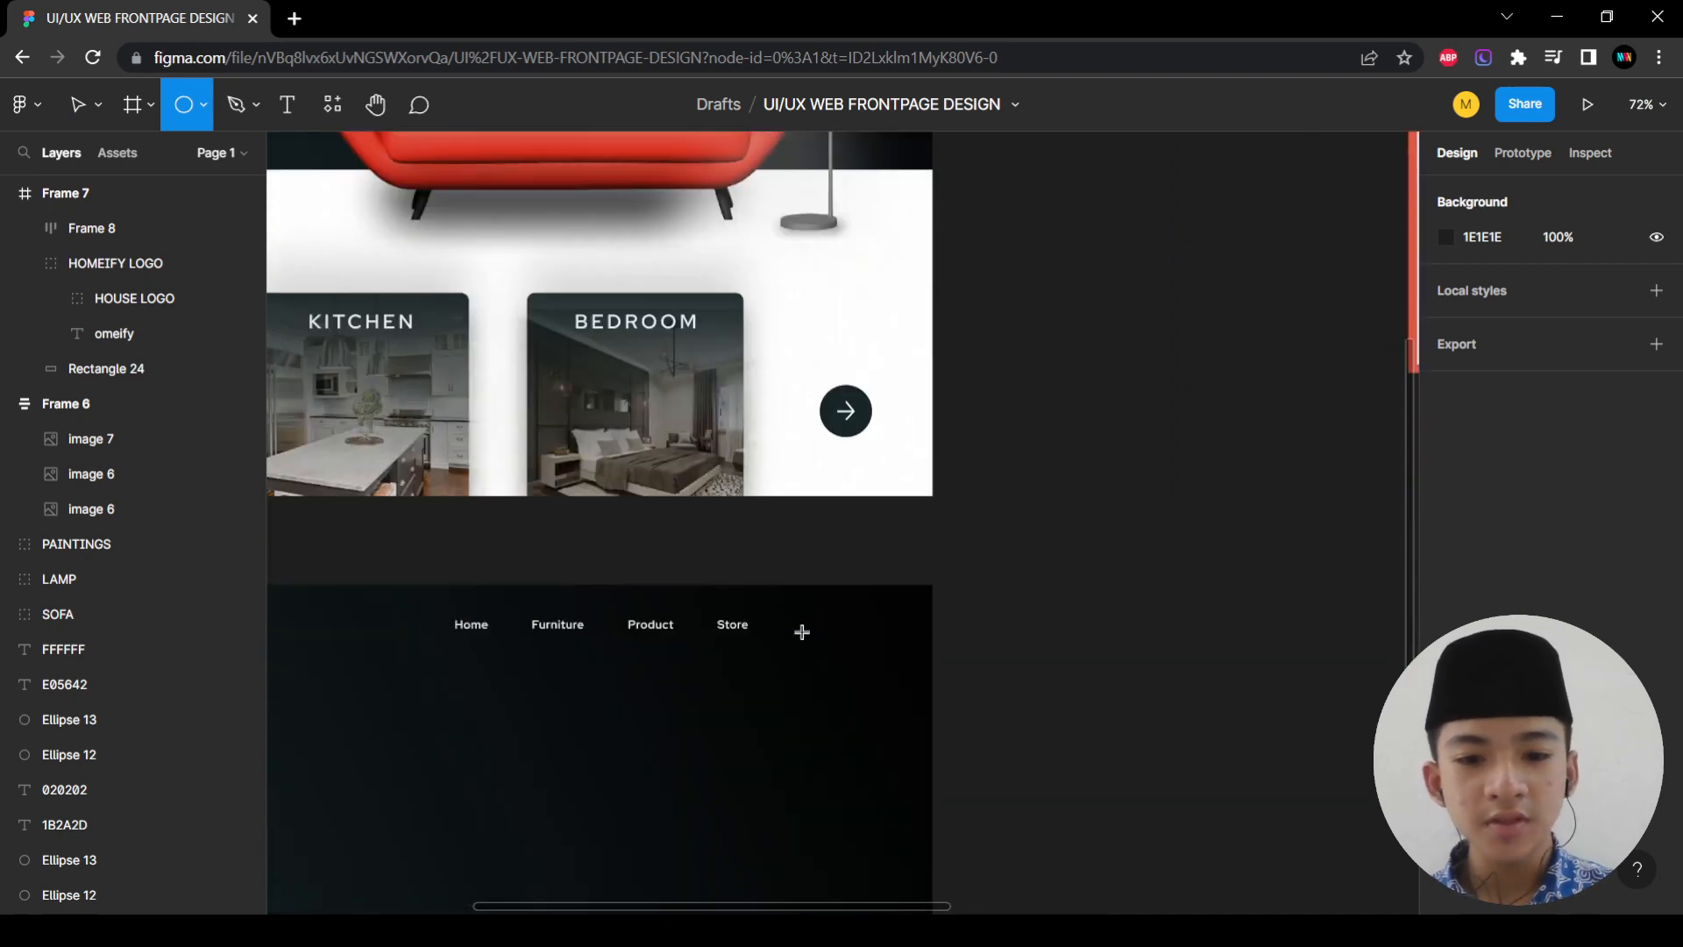
pyautogui.moveTo(790, 627); pyautogui.dragTo(803, 644)
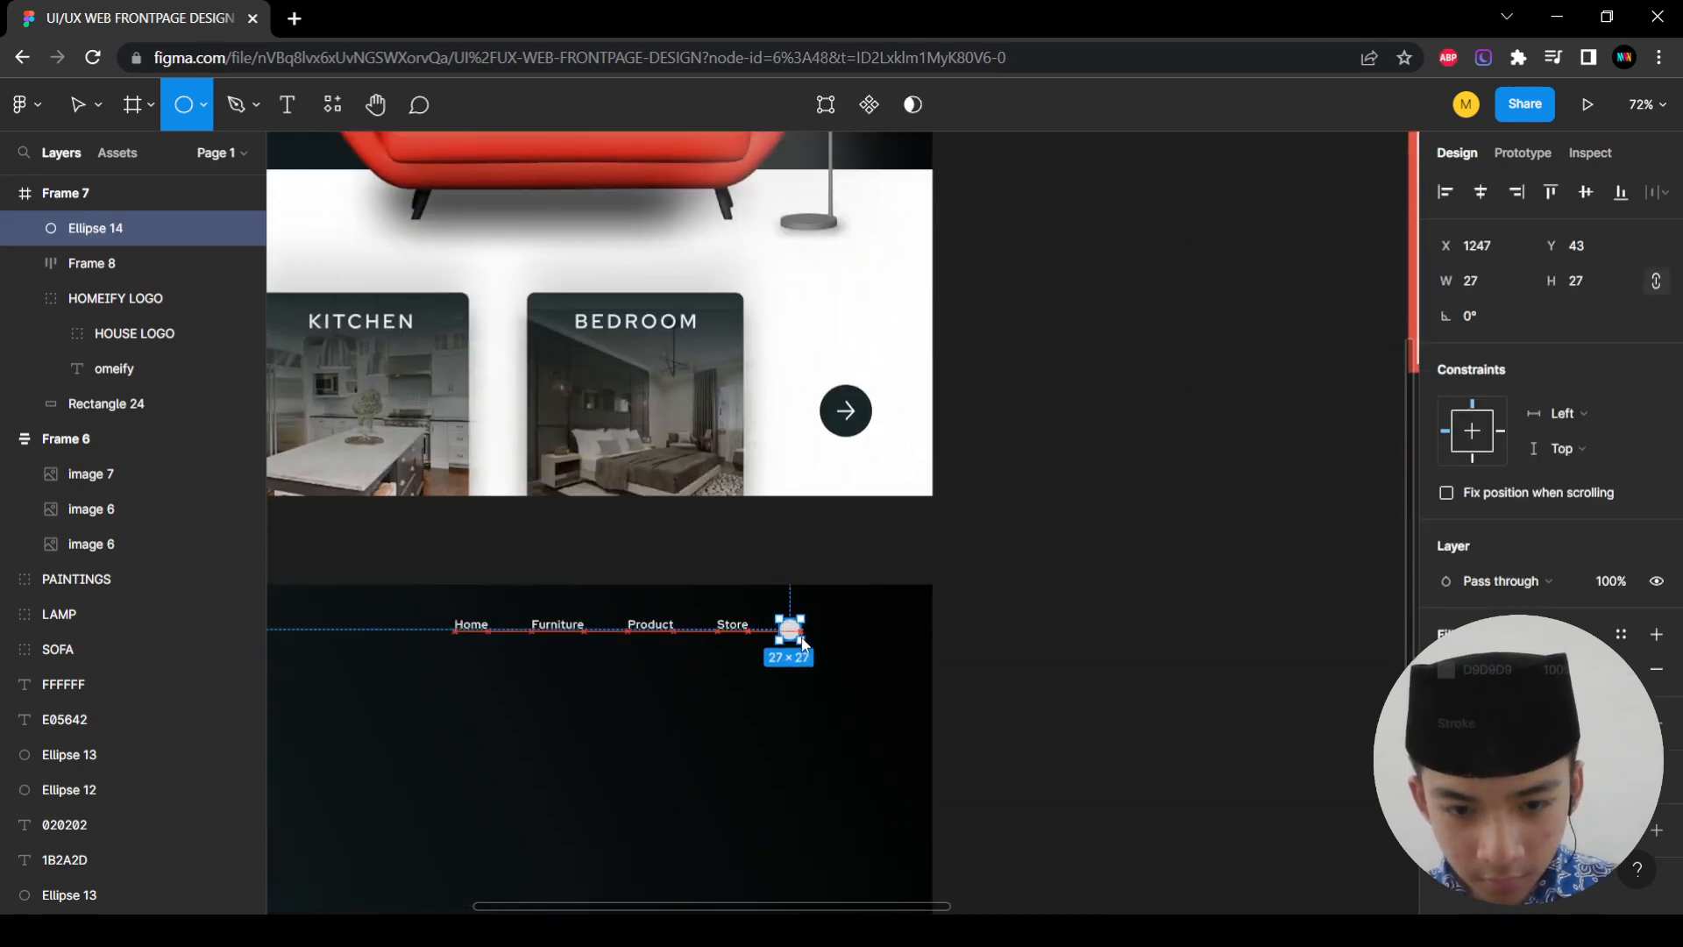
# Check the size of the search icon's circle in the finished design and resize the new circle to 23 × 23
pyautogui.scroll(7, 866, 682)
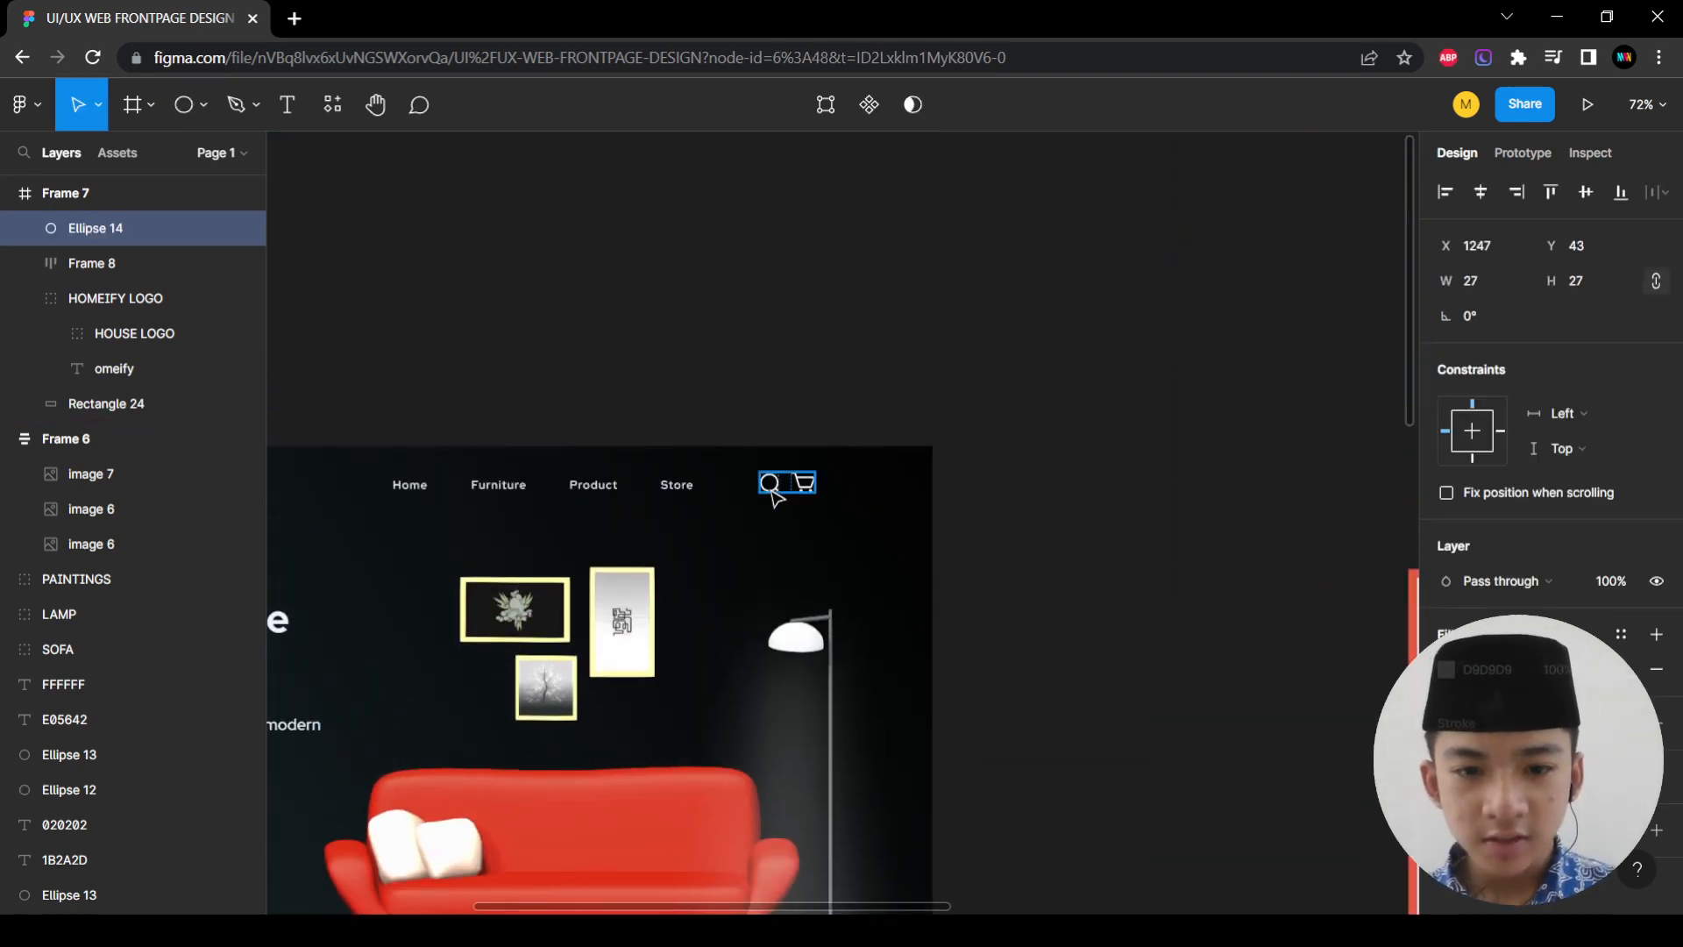
pyautogui.doubleClick(768, 490)
pyautogui.scroll(4, 764, 491)
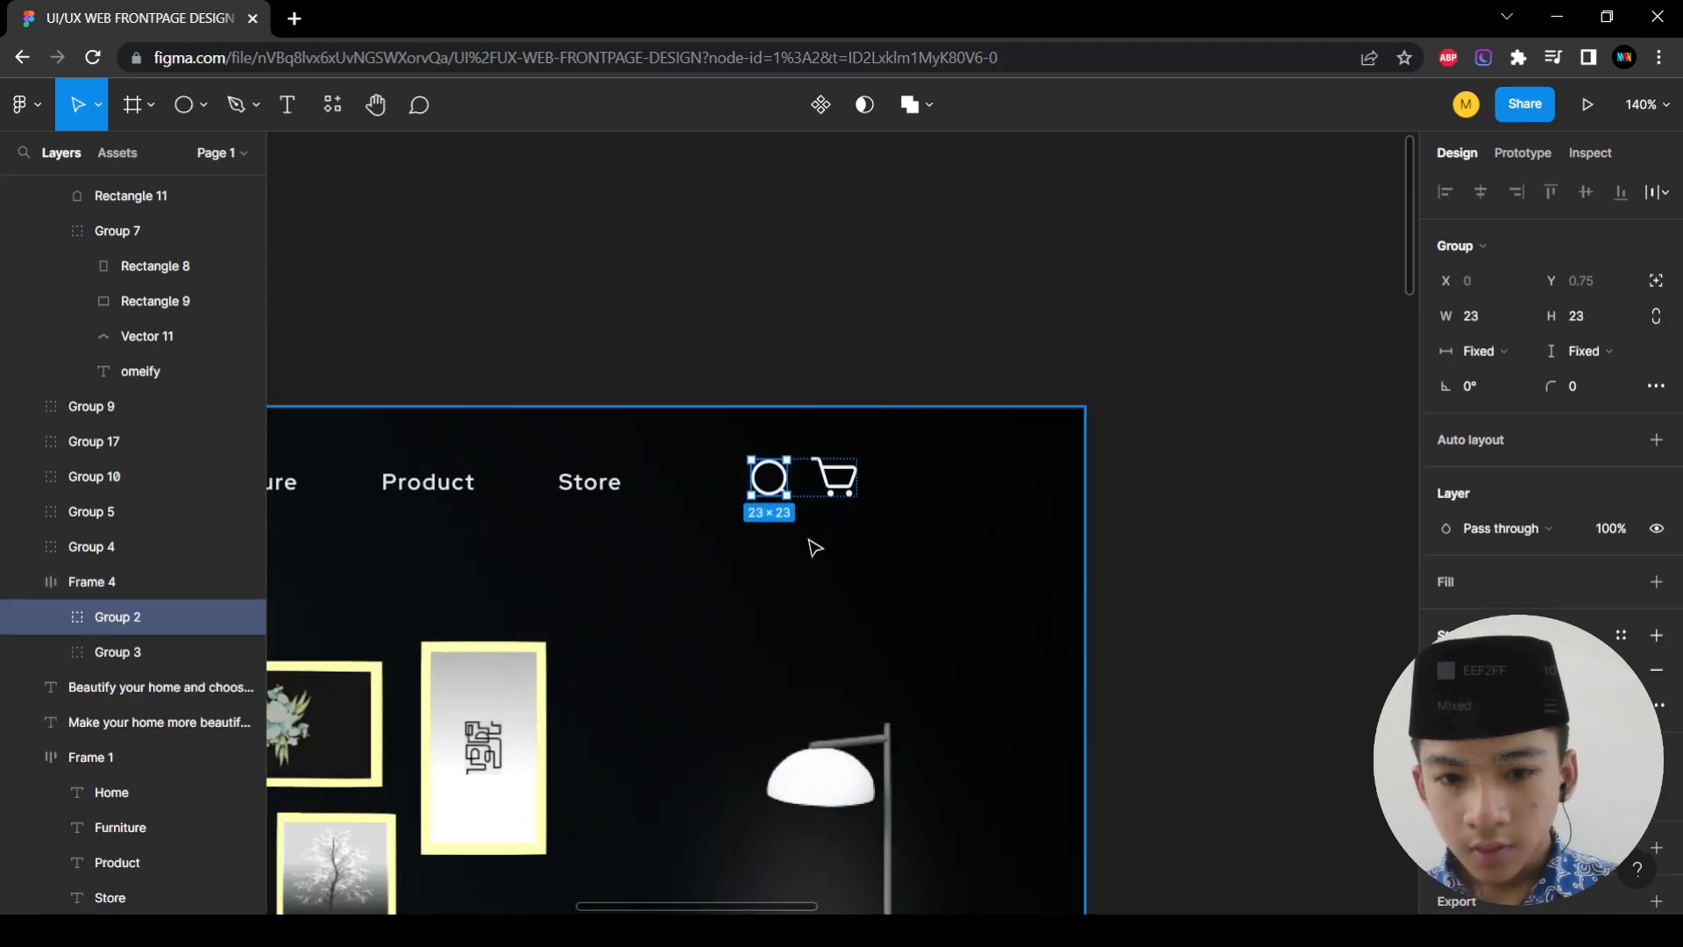
pyautogui.scroll(-15, 771, 537)
pyautogui.click(794, 482)
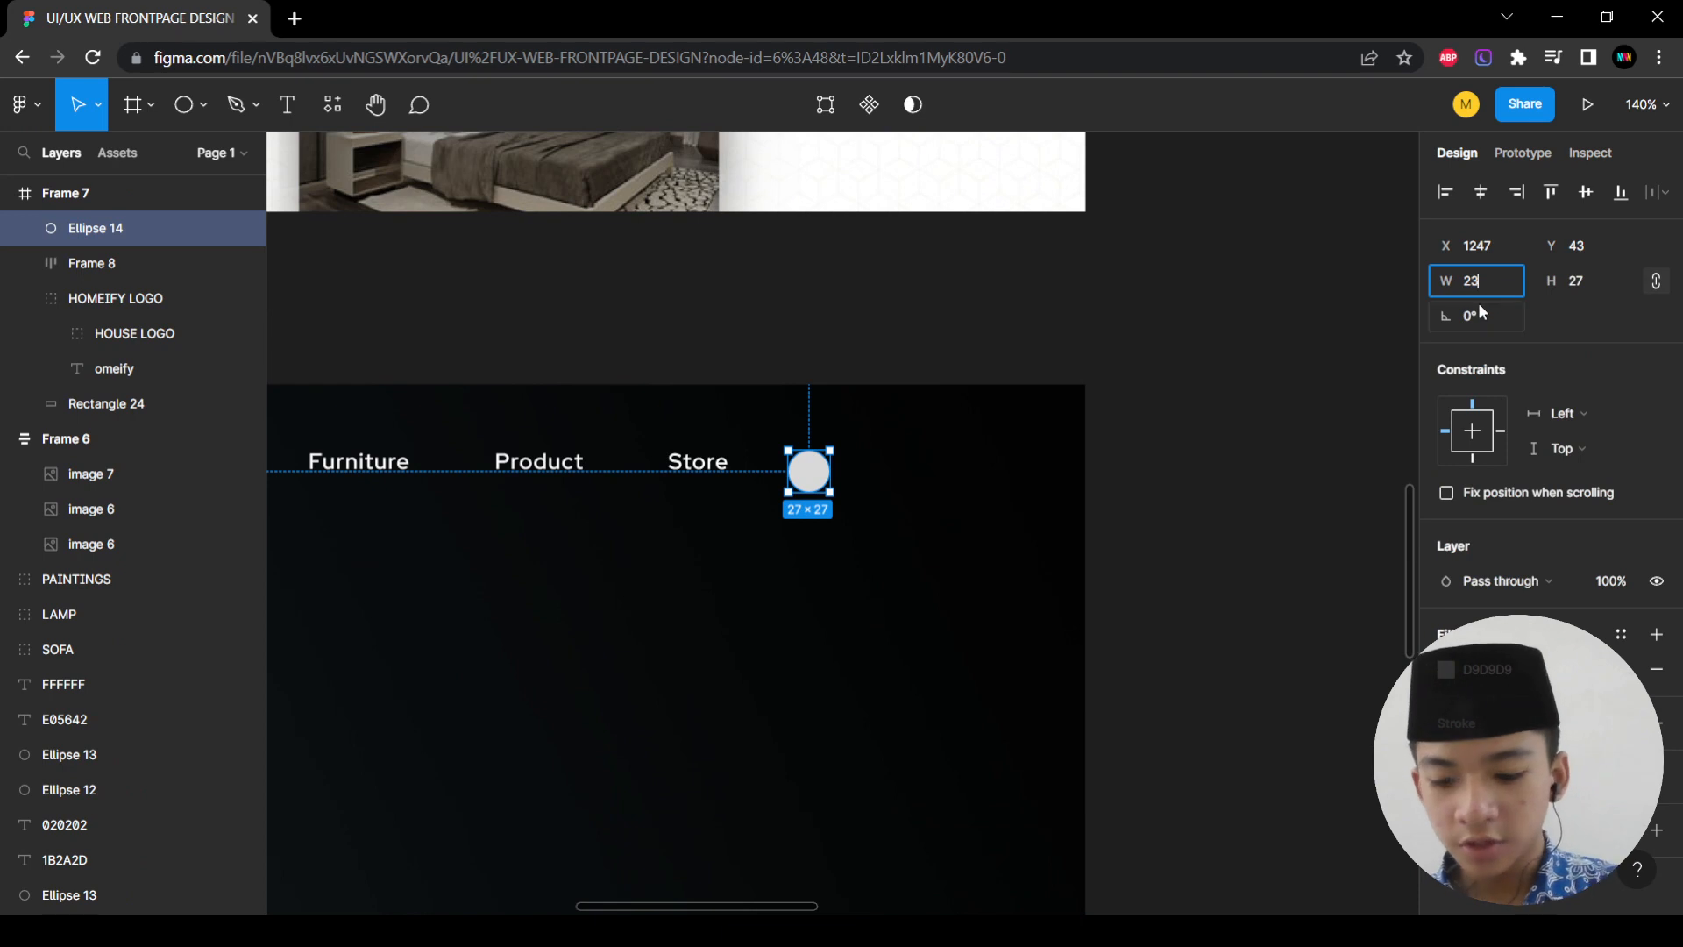
pyautogui.write('23')
pyautogui.press('Return')
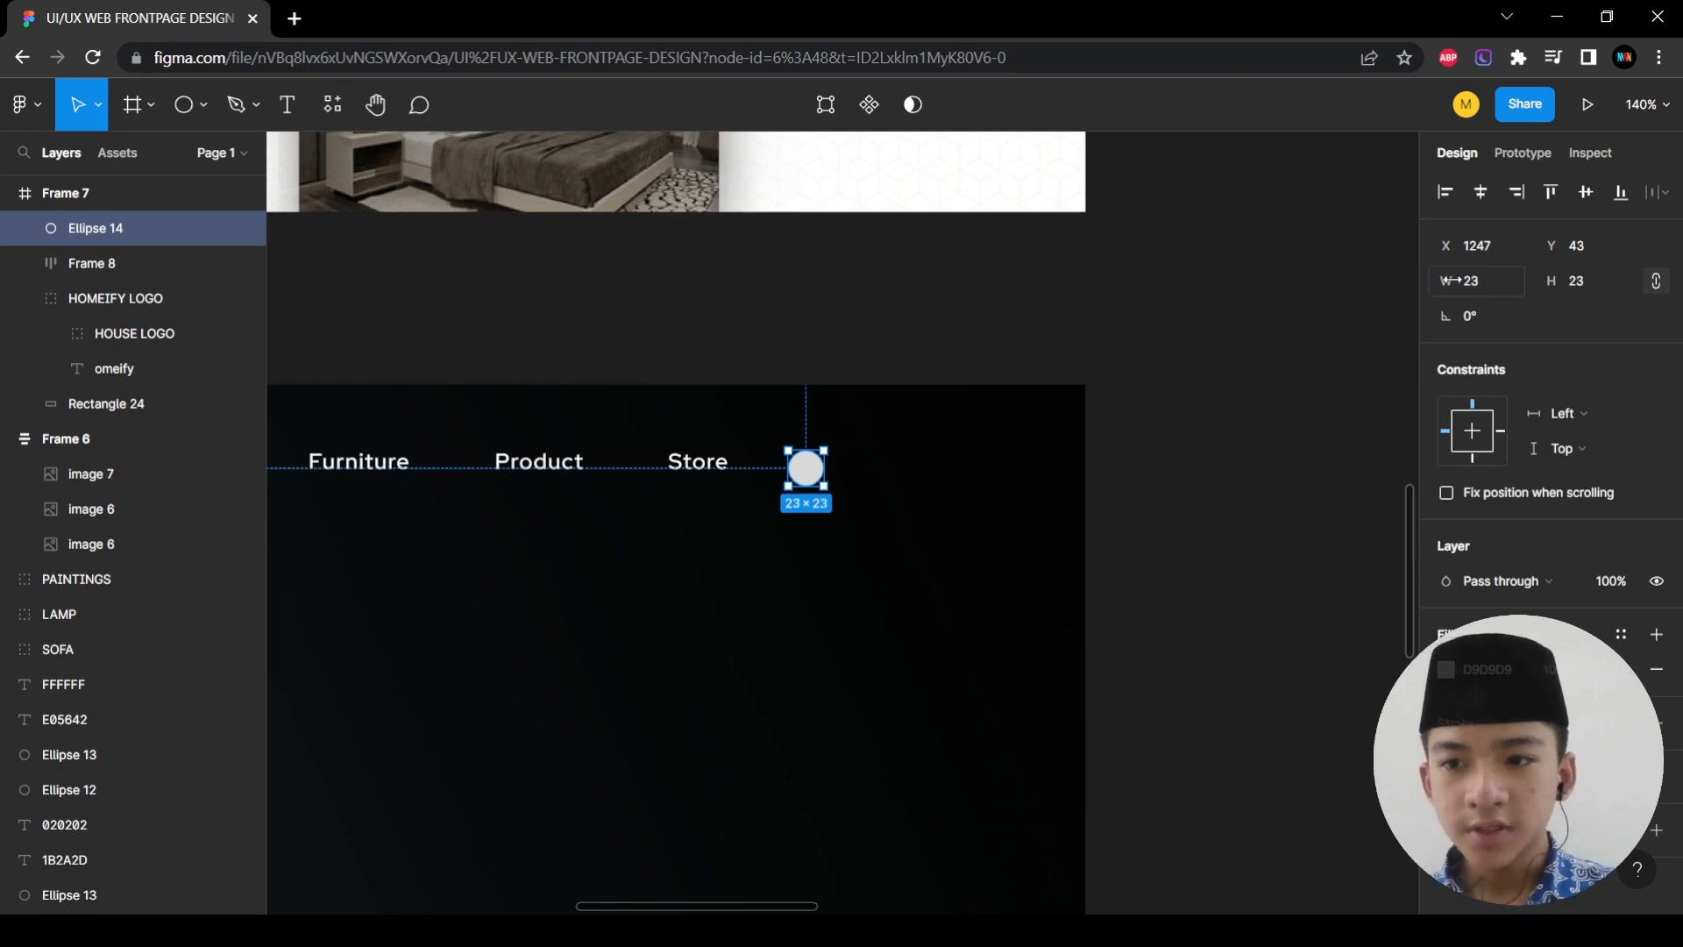
# Add a stroke to the new circle and remove its grey fill
pyautogui.scroll(1, 871, 578)
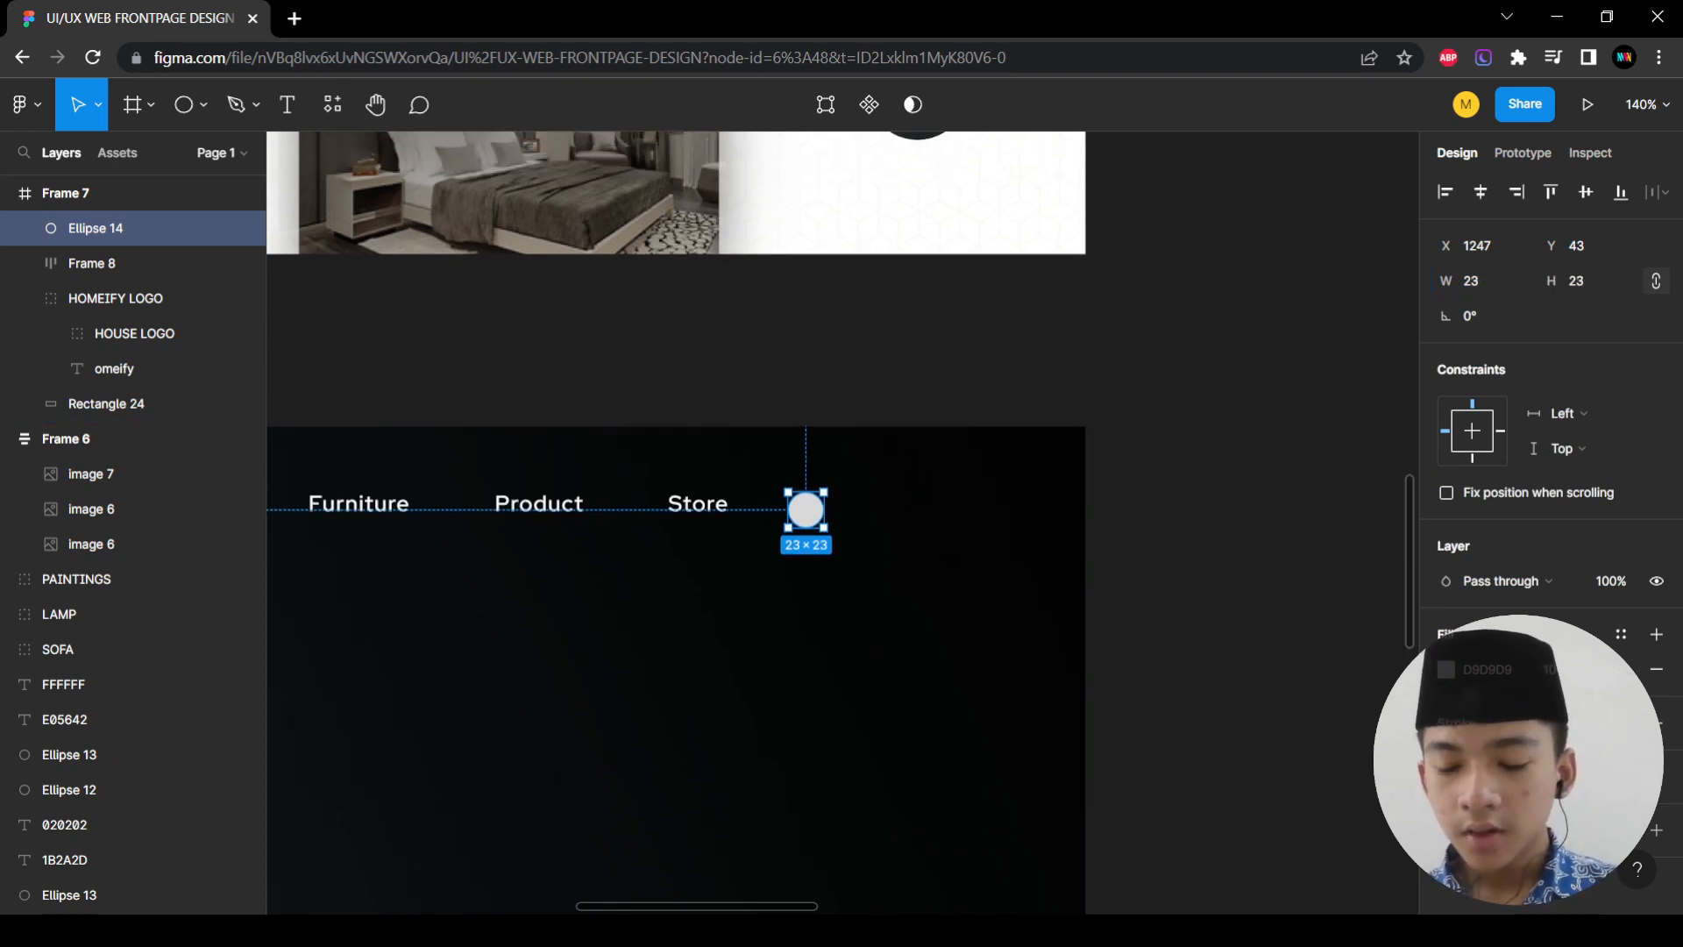
pyautogui.click(1656, 723)
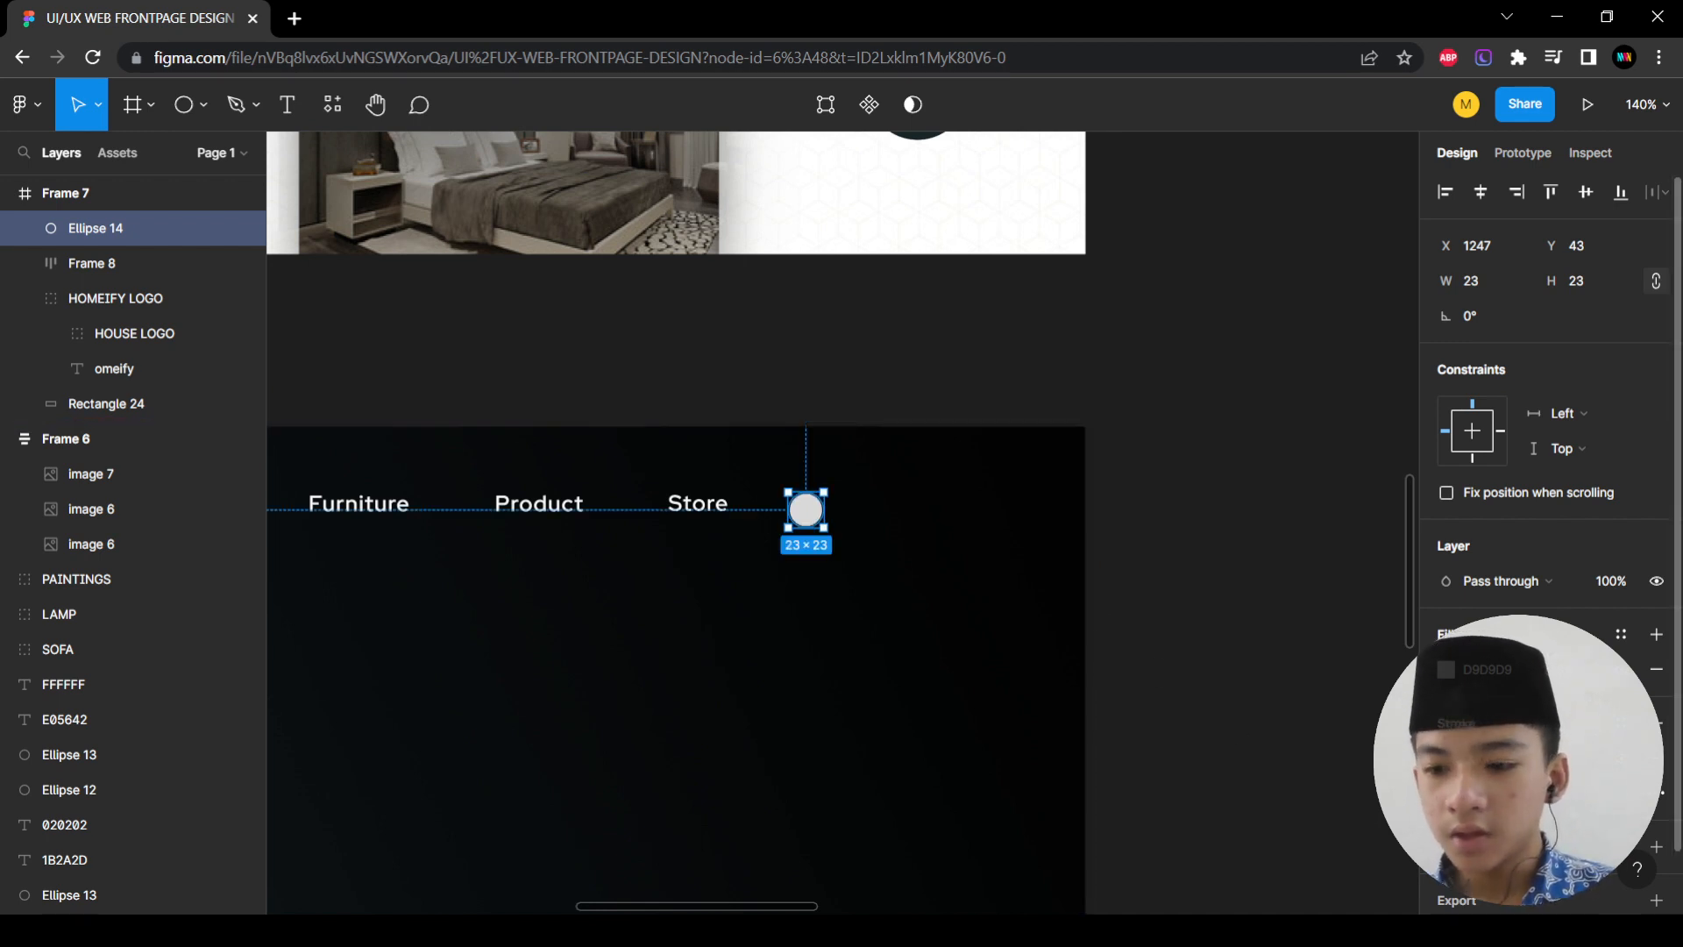
pyautogui.click(1200, 668)
pyautogui.click(808, 515)
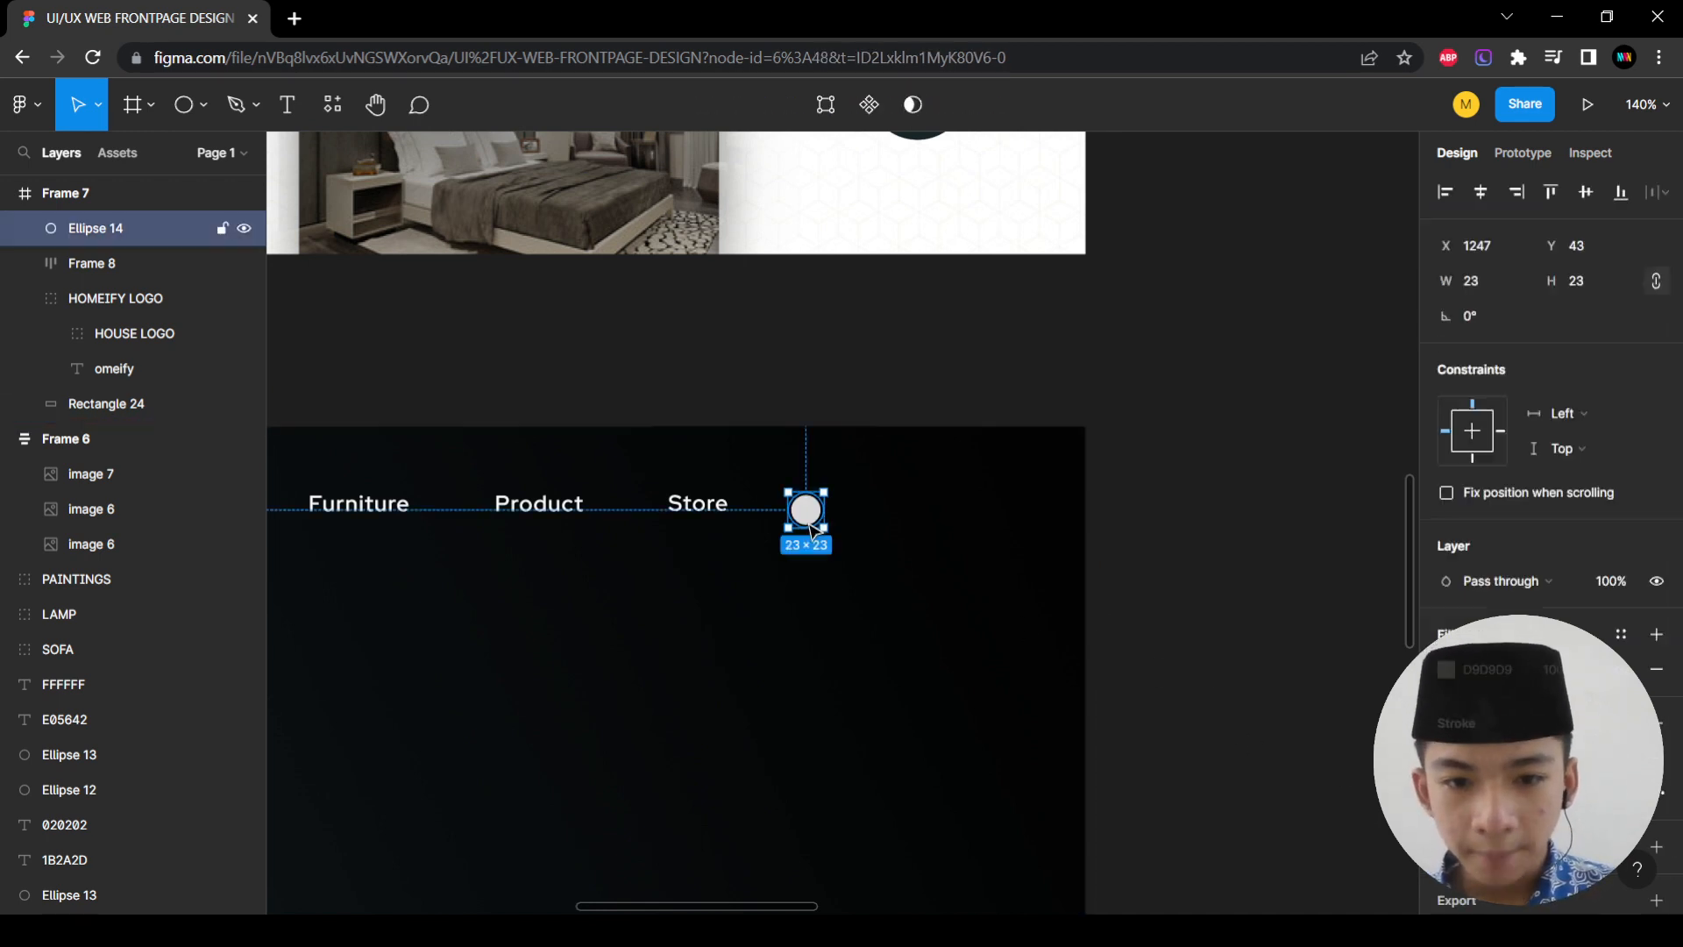
pyautogui.click(1658, 672)
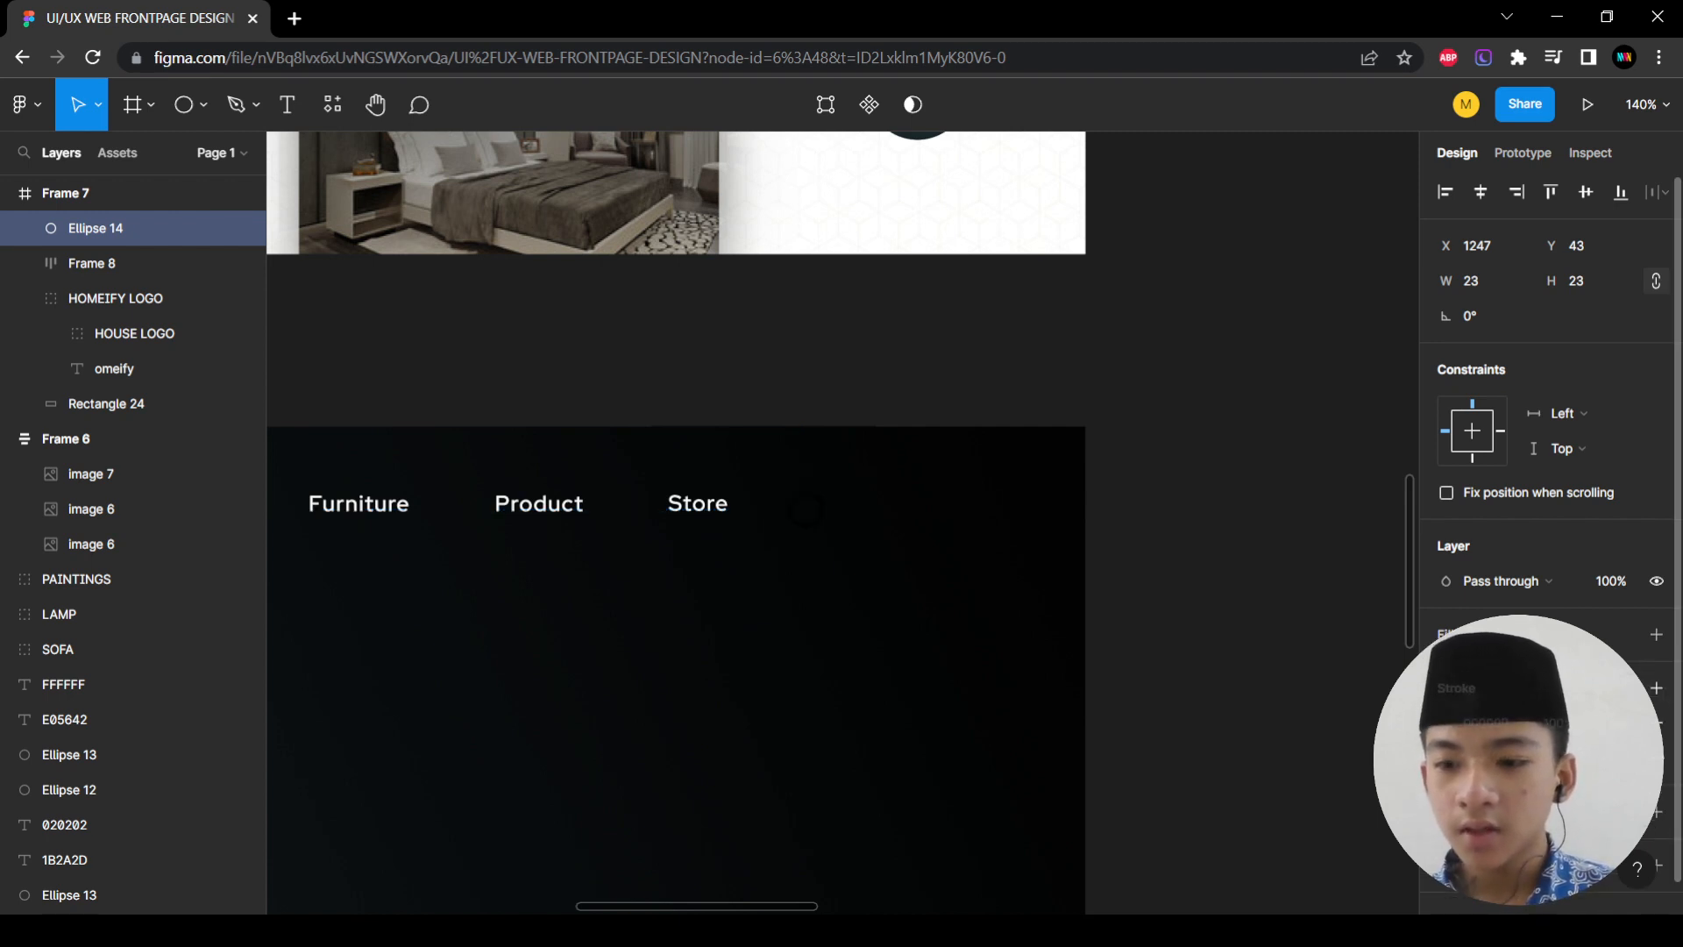
# Set the circle's stroke color to white, FFFFFF
pyautogui.click(1446, 722)
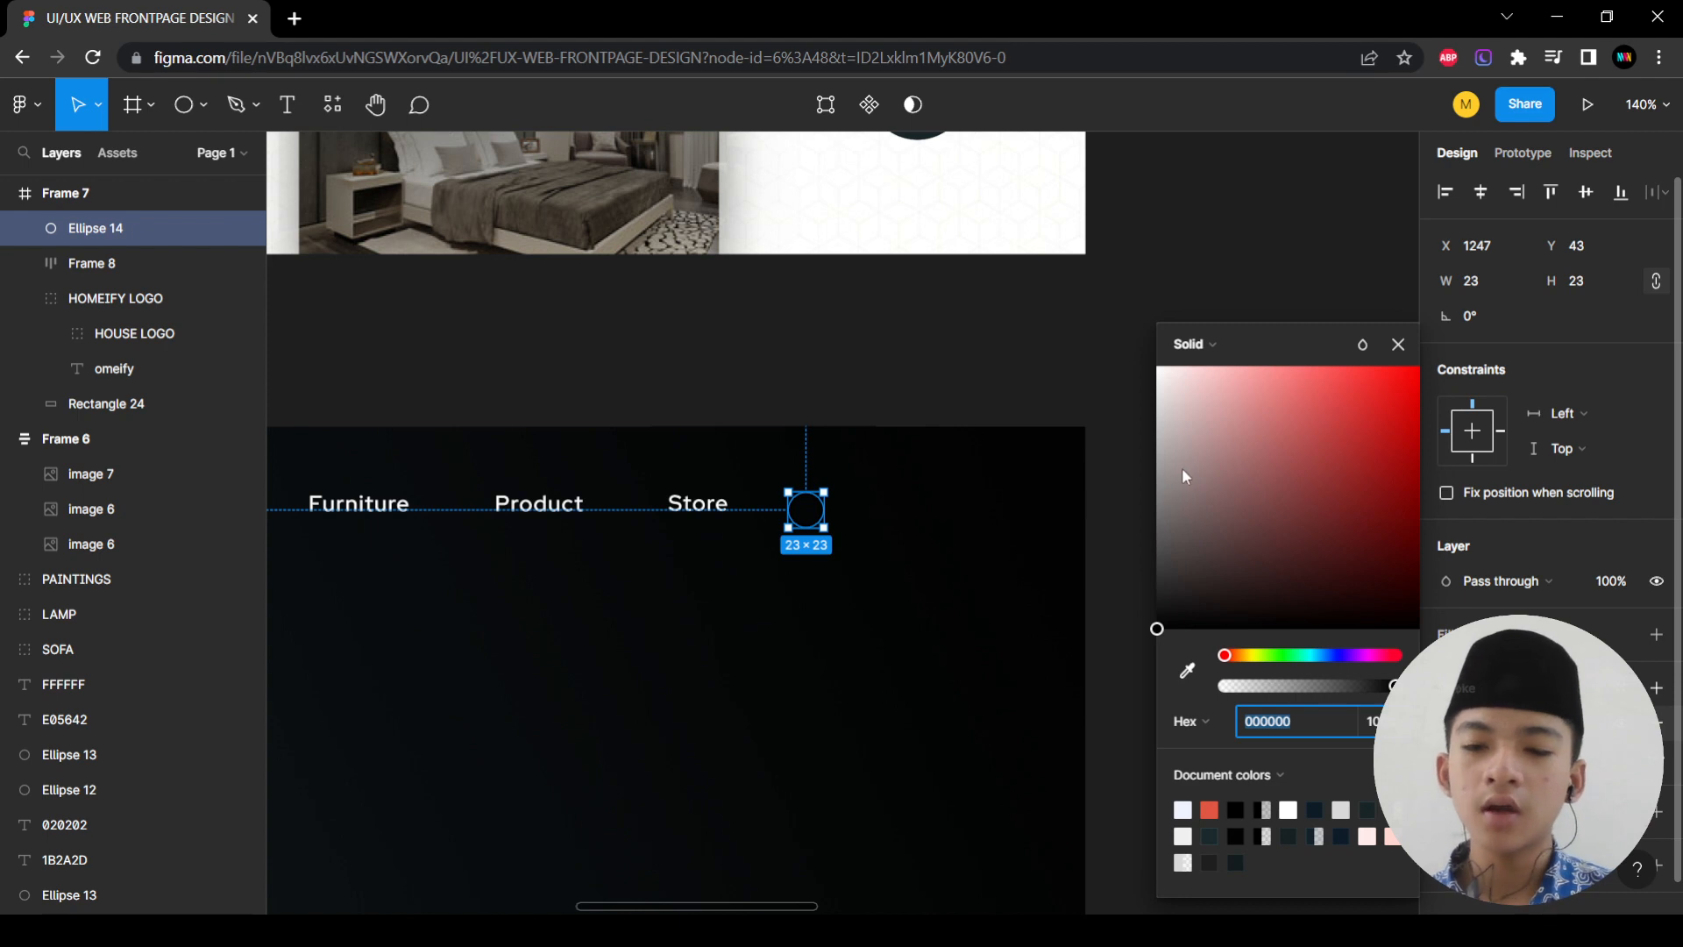
pyautogui.moveTo(1183, 470); pyautogui.dragTo(1071, 334)
pyautogui.click(1398, 345)
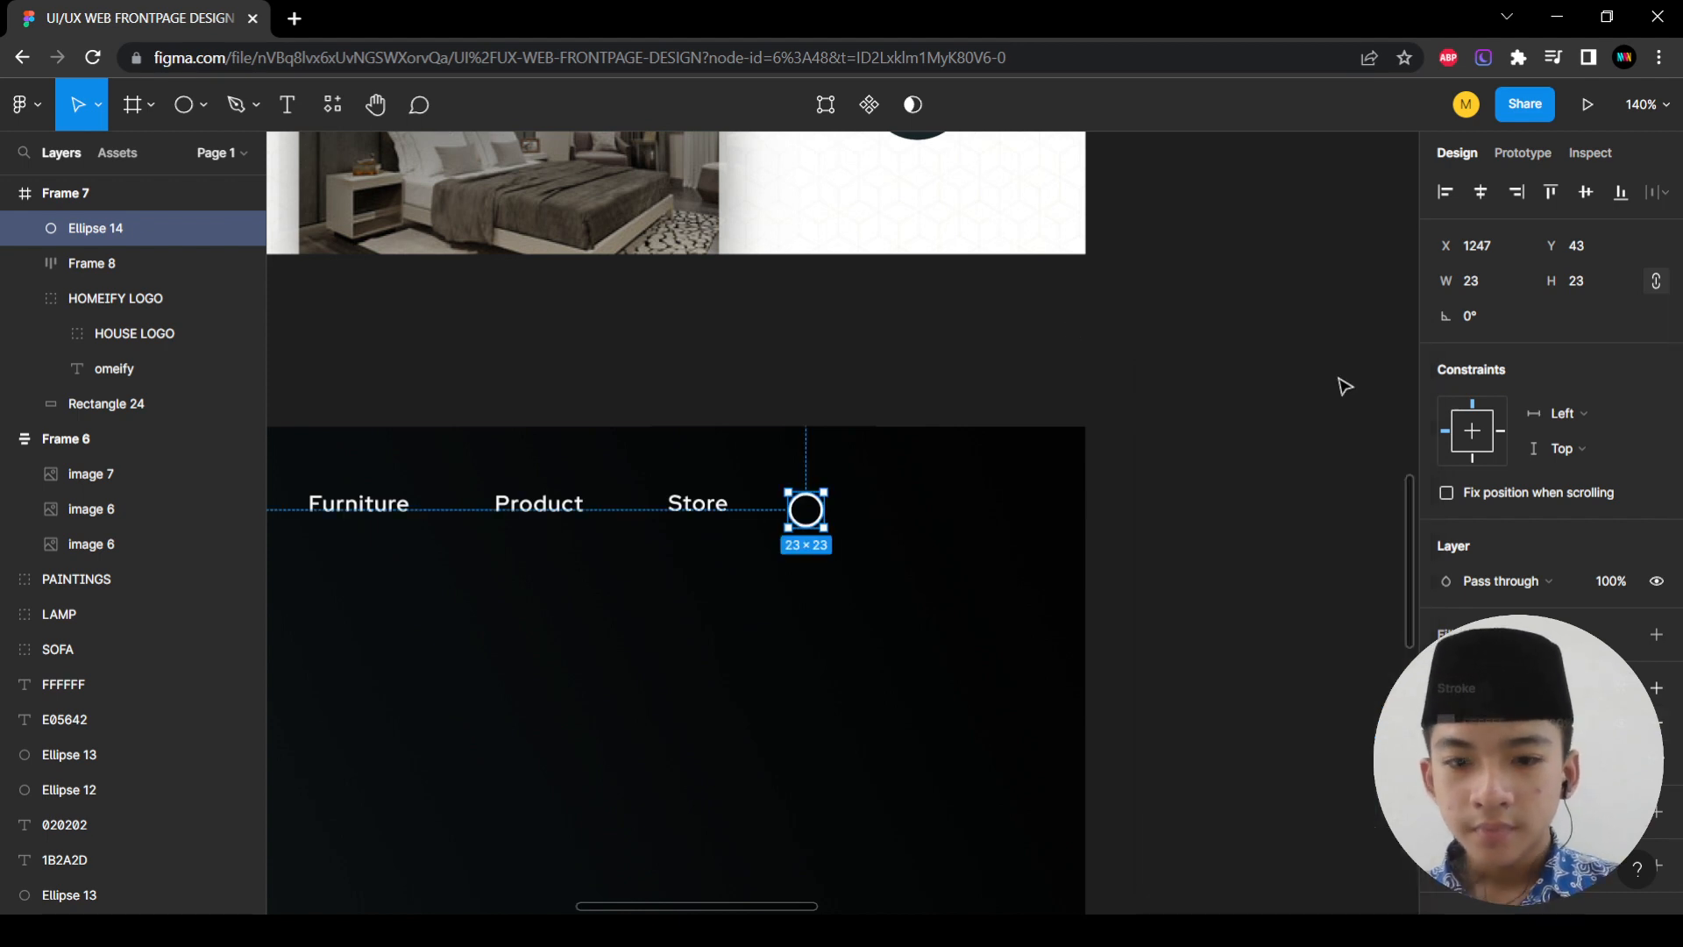
# Move the circle straight up to Y 36 so it lines up better with the menu text
pyautogui.click(934, 503)
pyautogui.click(808, 508)
pyautogui.scroll(3, 812, 518)
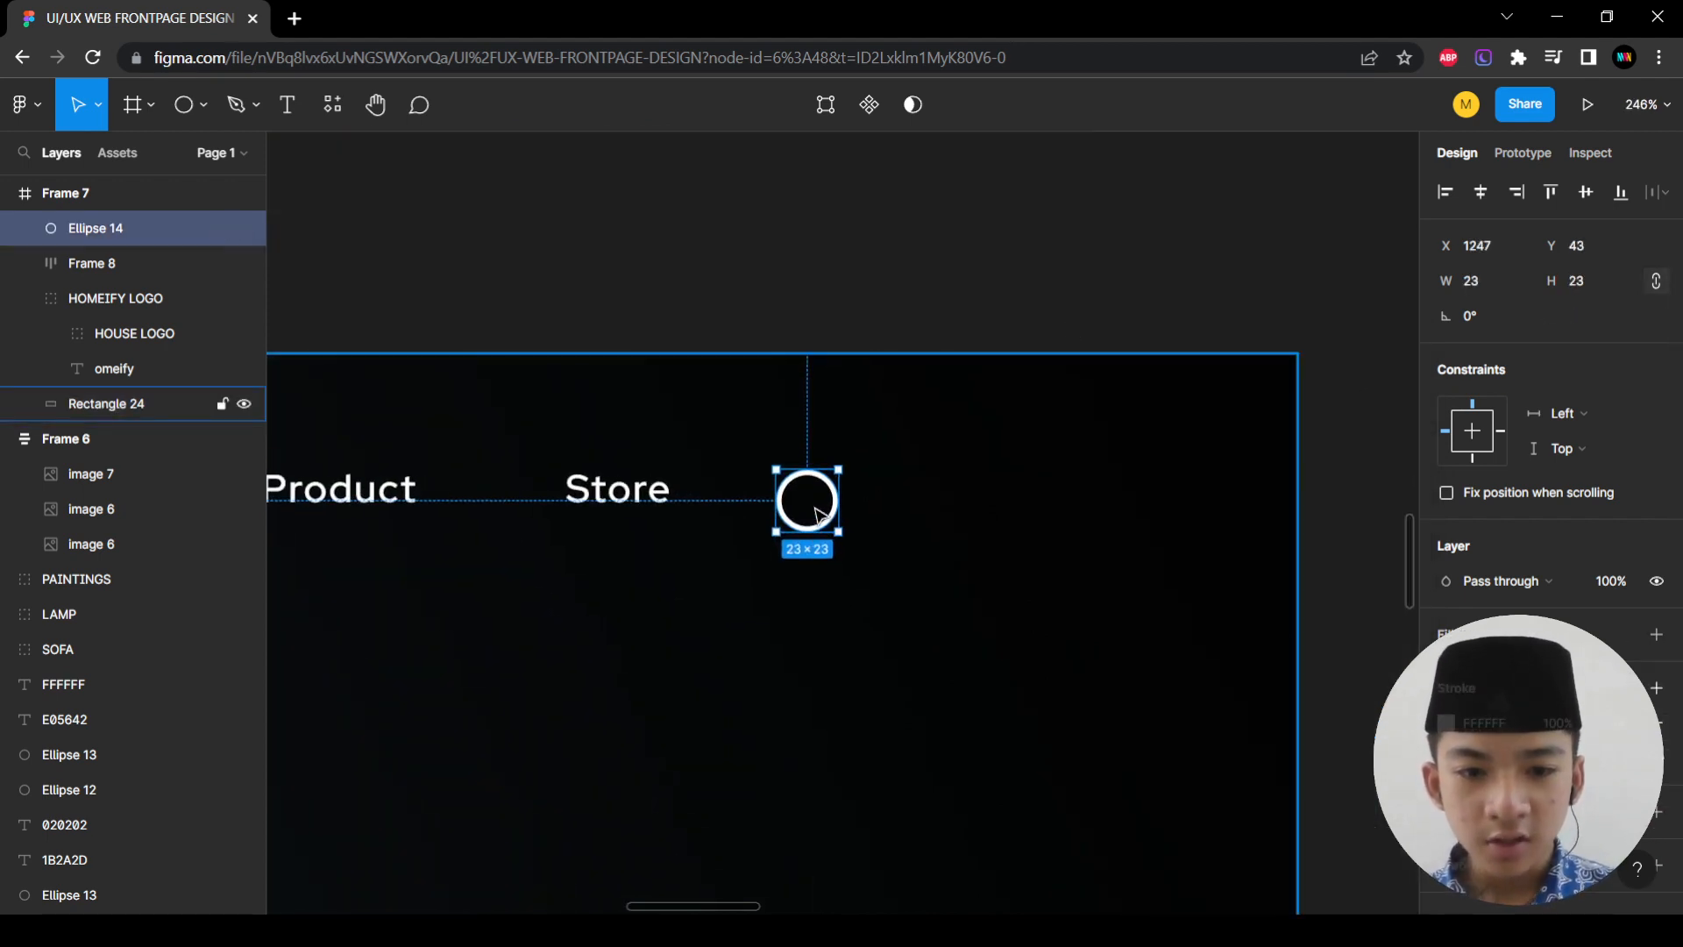
pyautogui.moveTo(816, 514); pyautogui.dragTo(816, 495)
# Draw a short diagonal line of about 3.5 × 3 with the Pen tool outward from the circle's lower-right edge as the search icon's handle
pyautogui.click(235, 105)
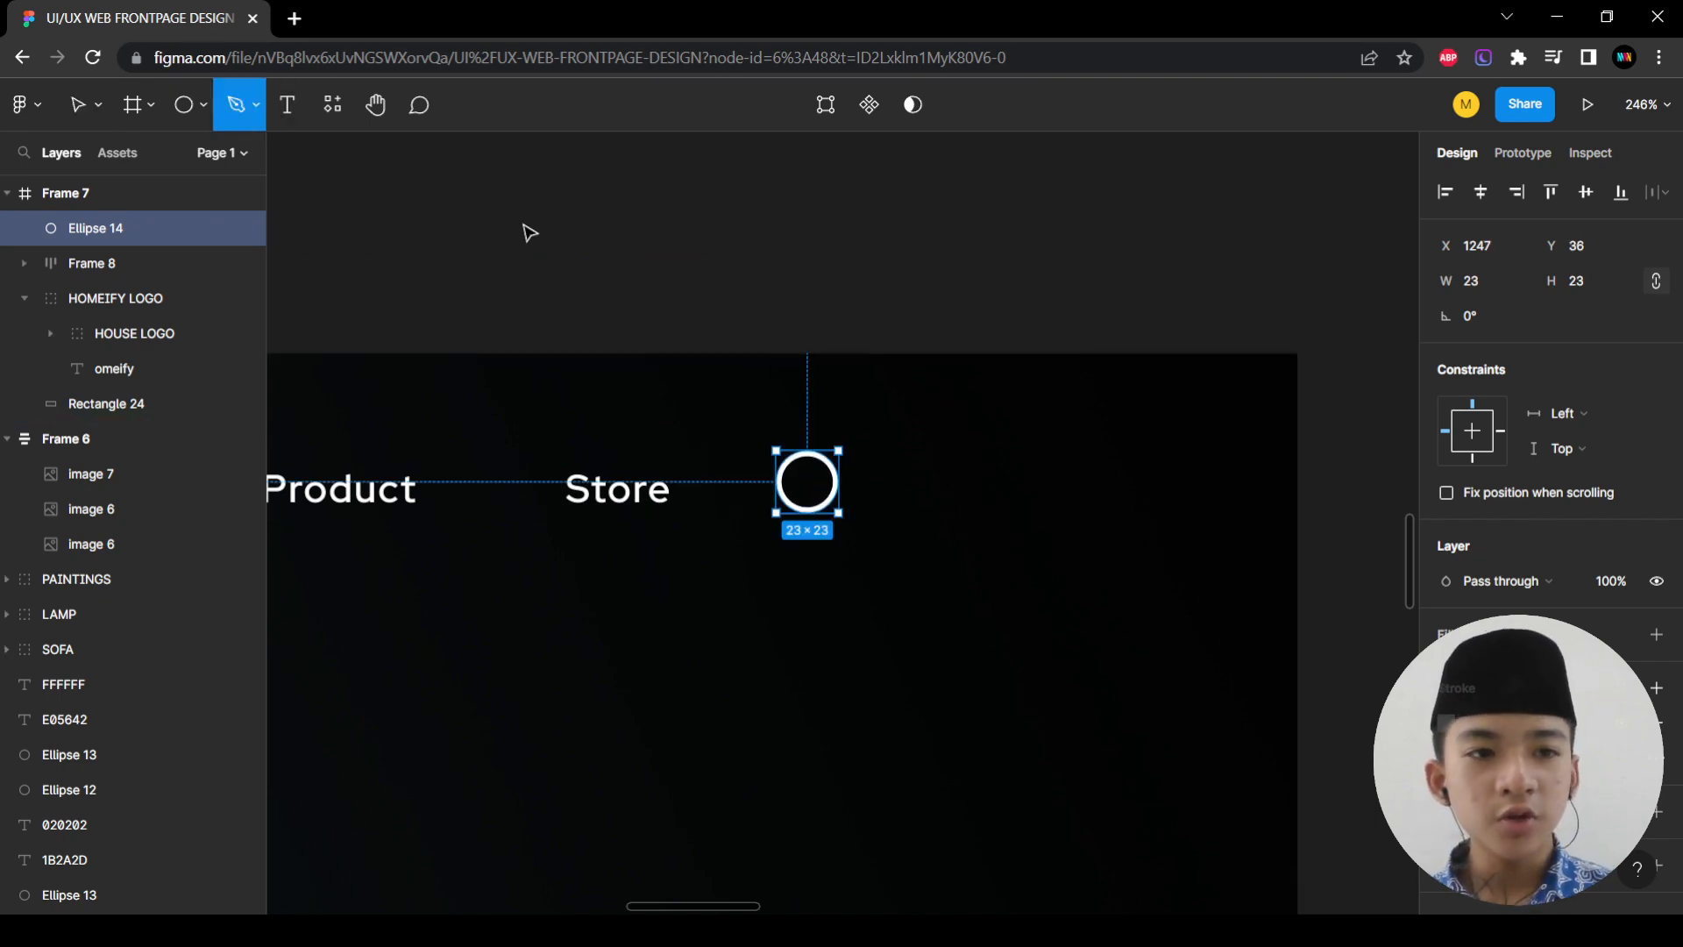
pyautogui.scroll(10, 811, 511)
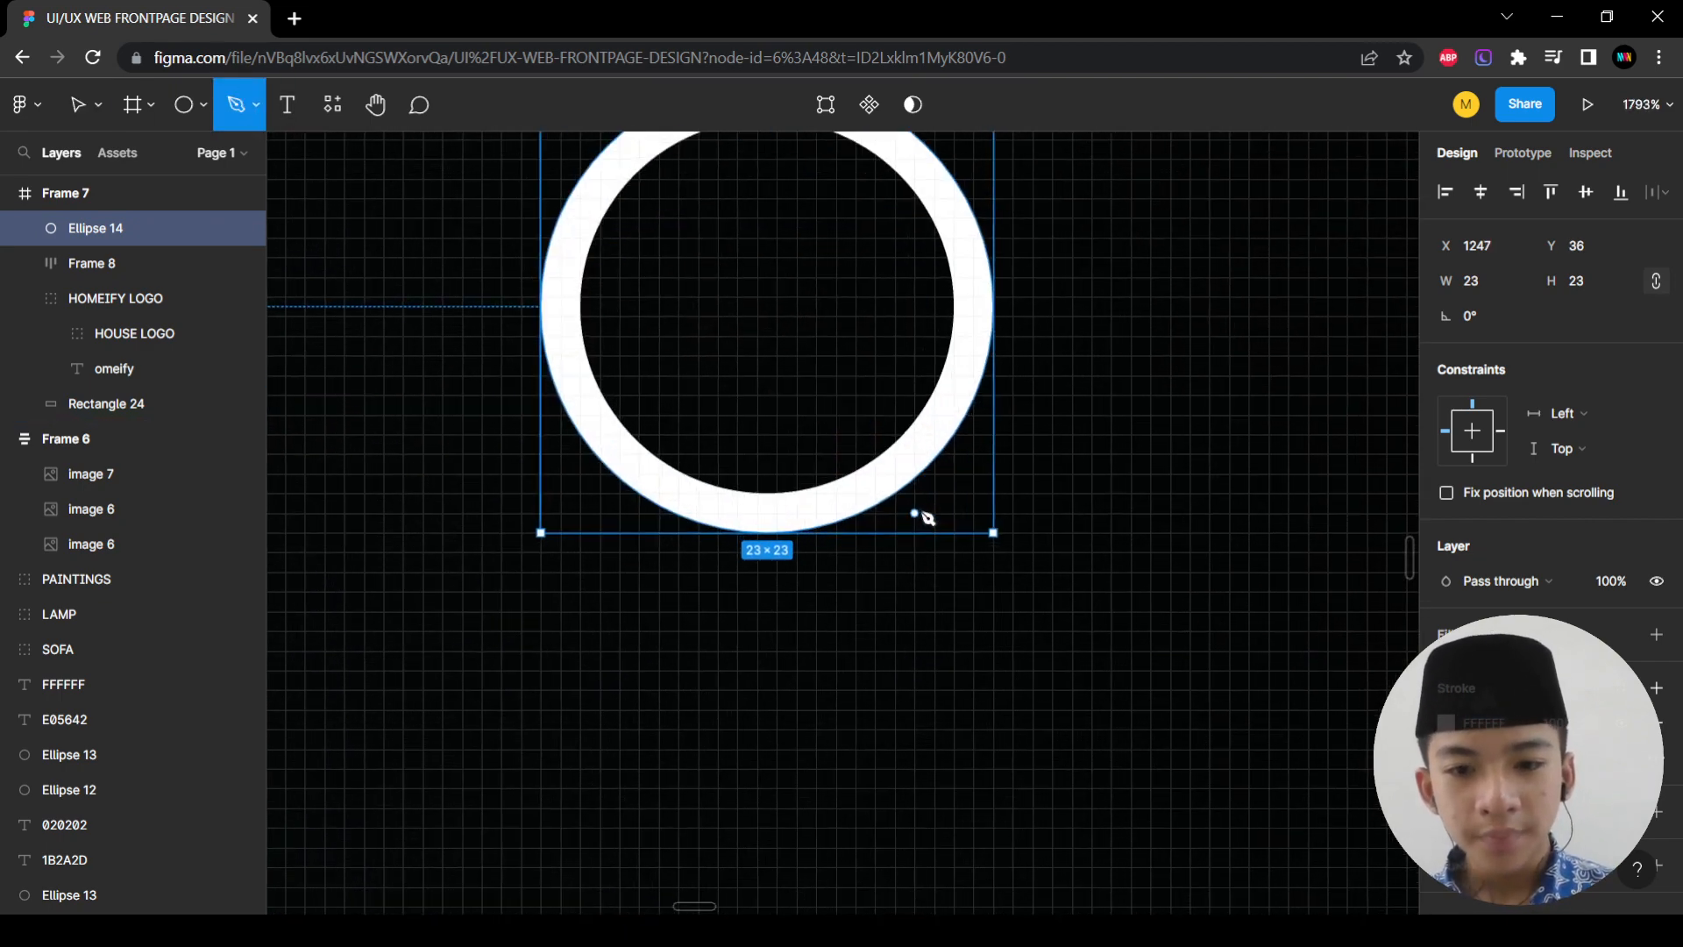
pyautogui.hscroll(3, 920, 514)
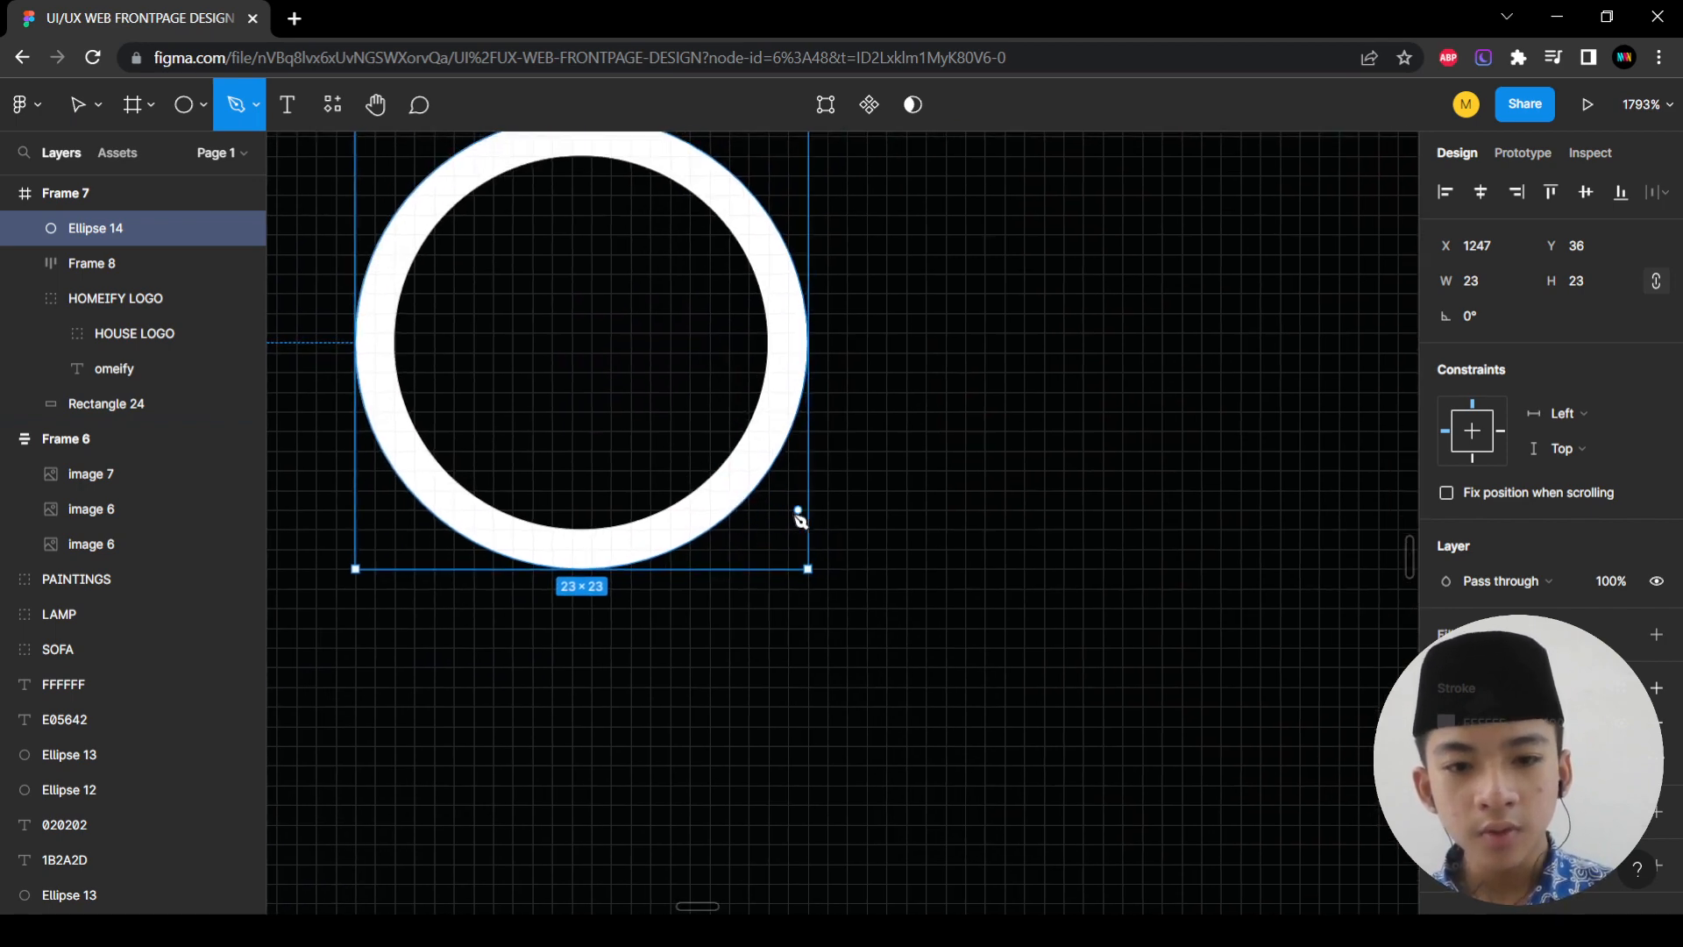
pyautogui.scroll(-2, 800, 519)
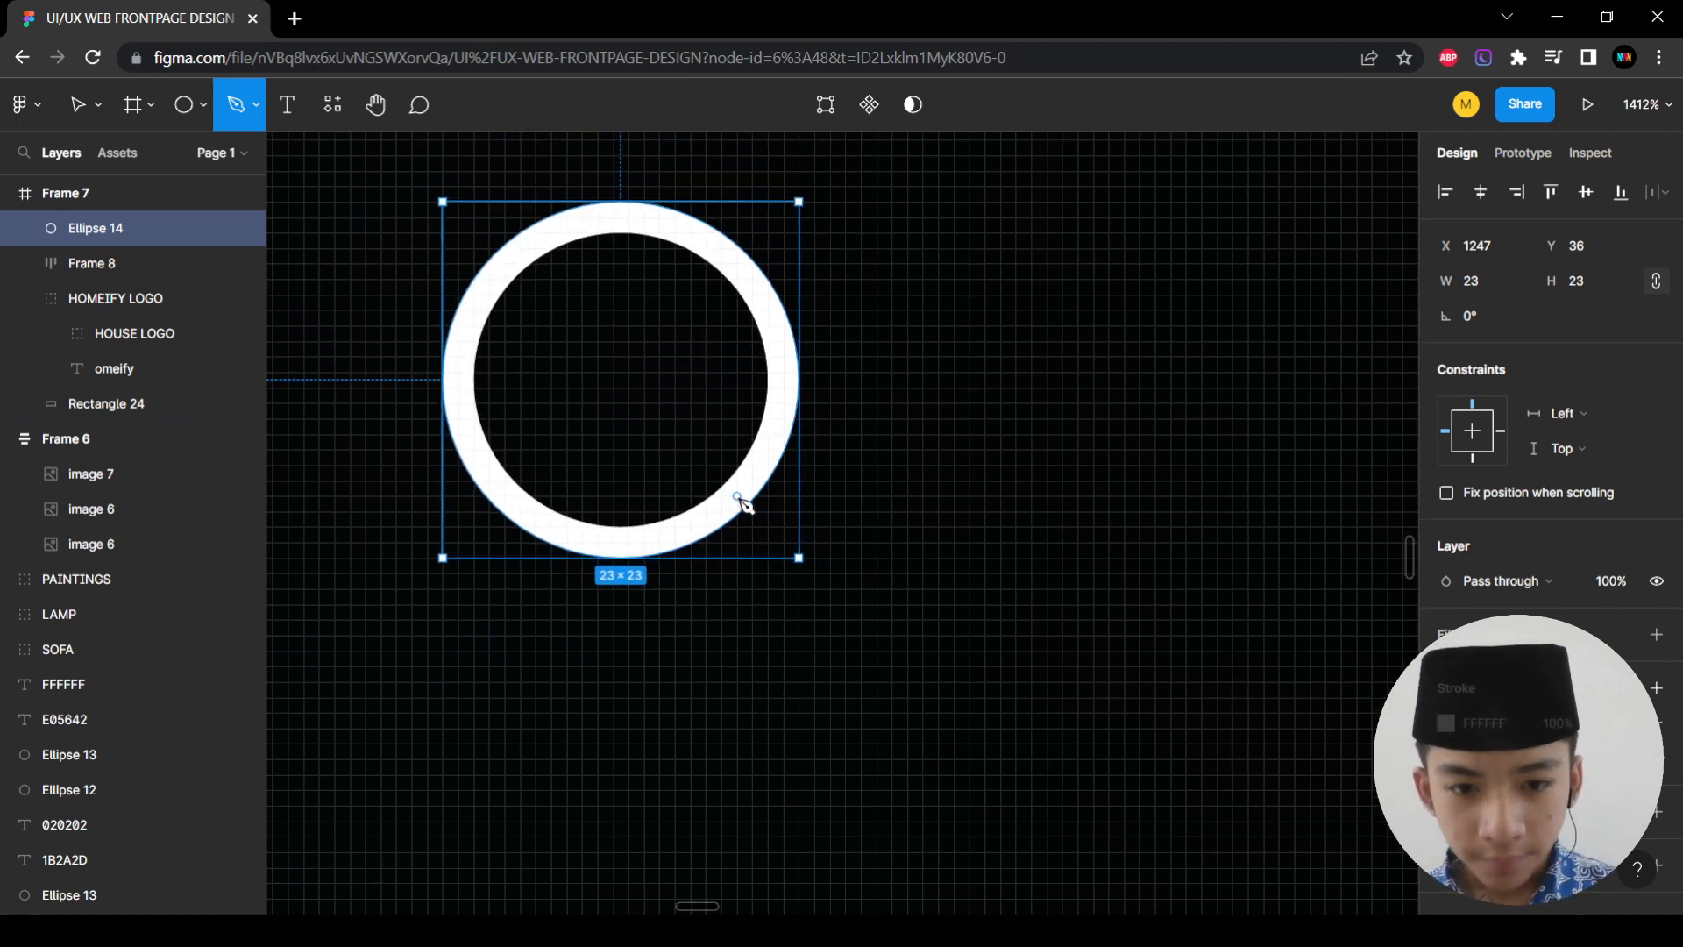
pyautogui.click(736, 496)
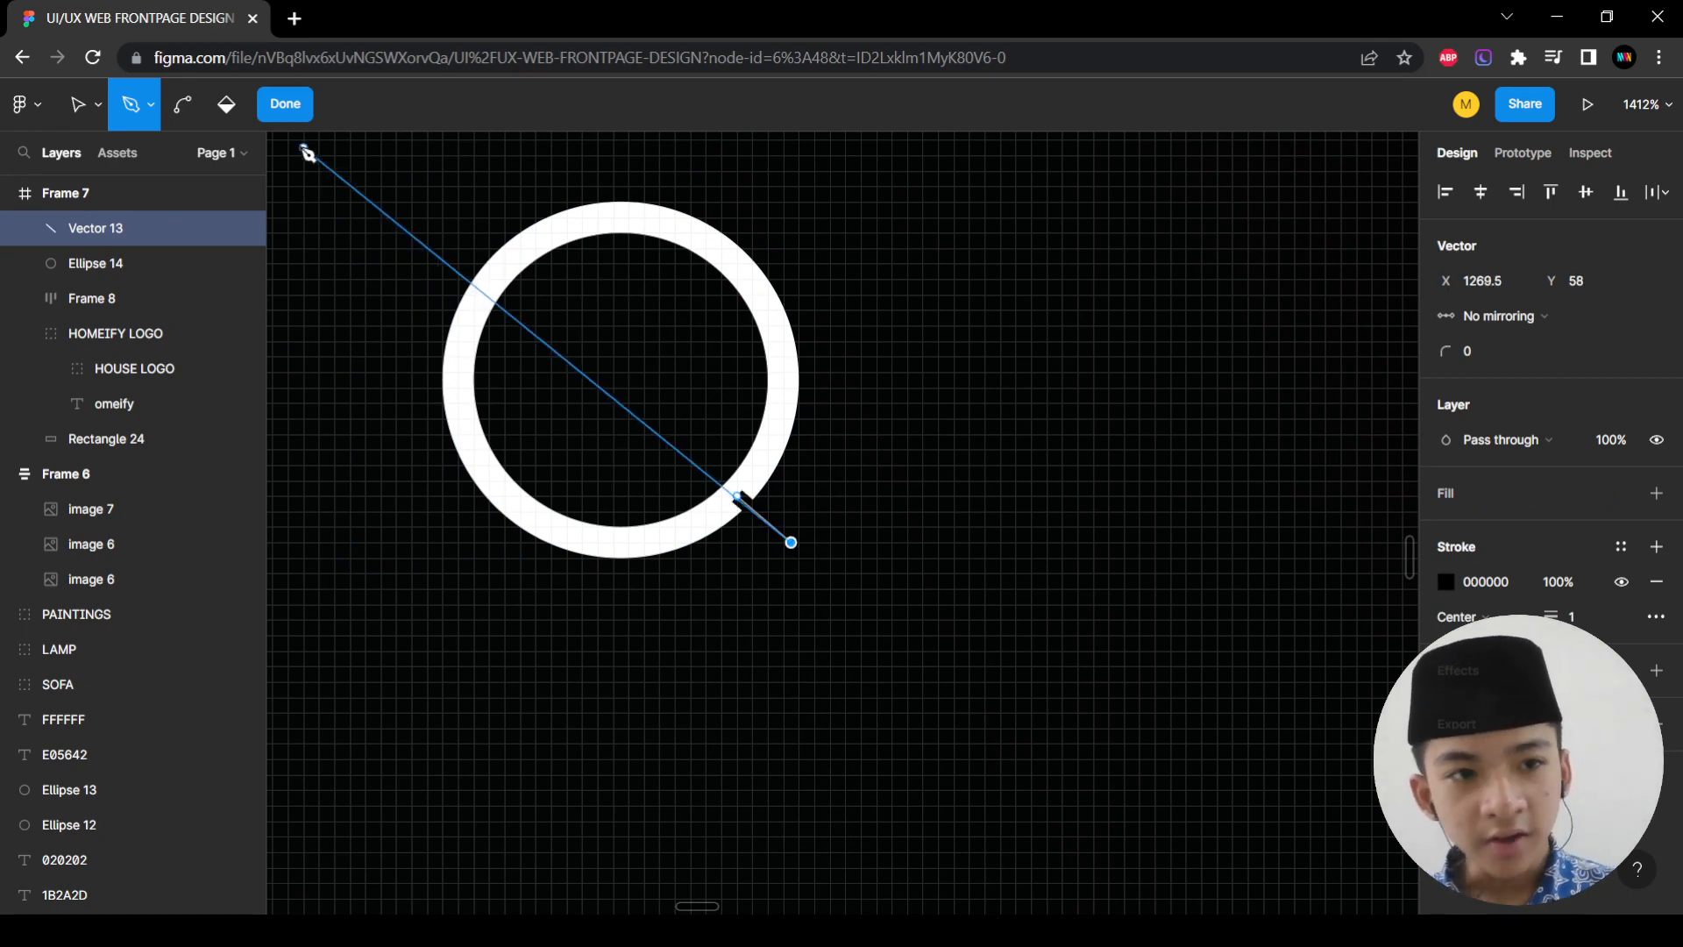
pyautogui.click(288, 109)
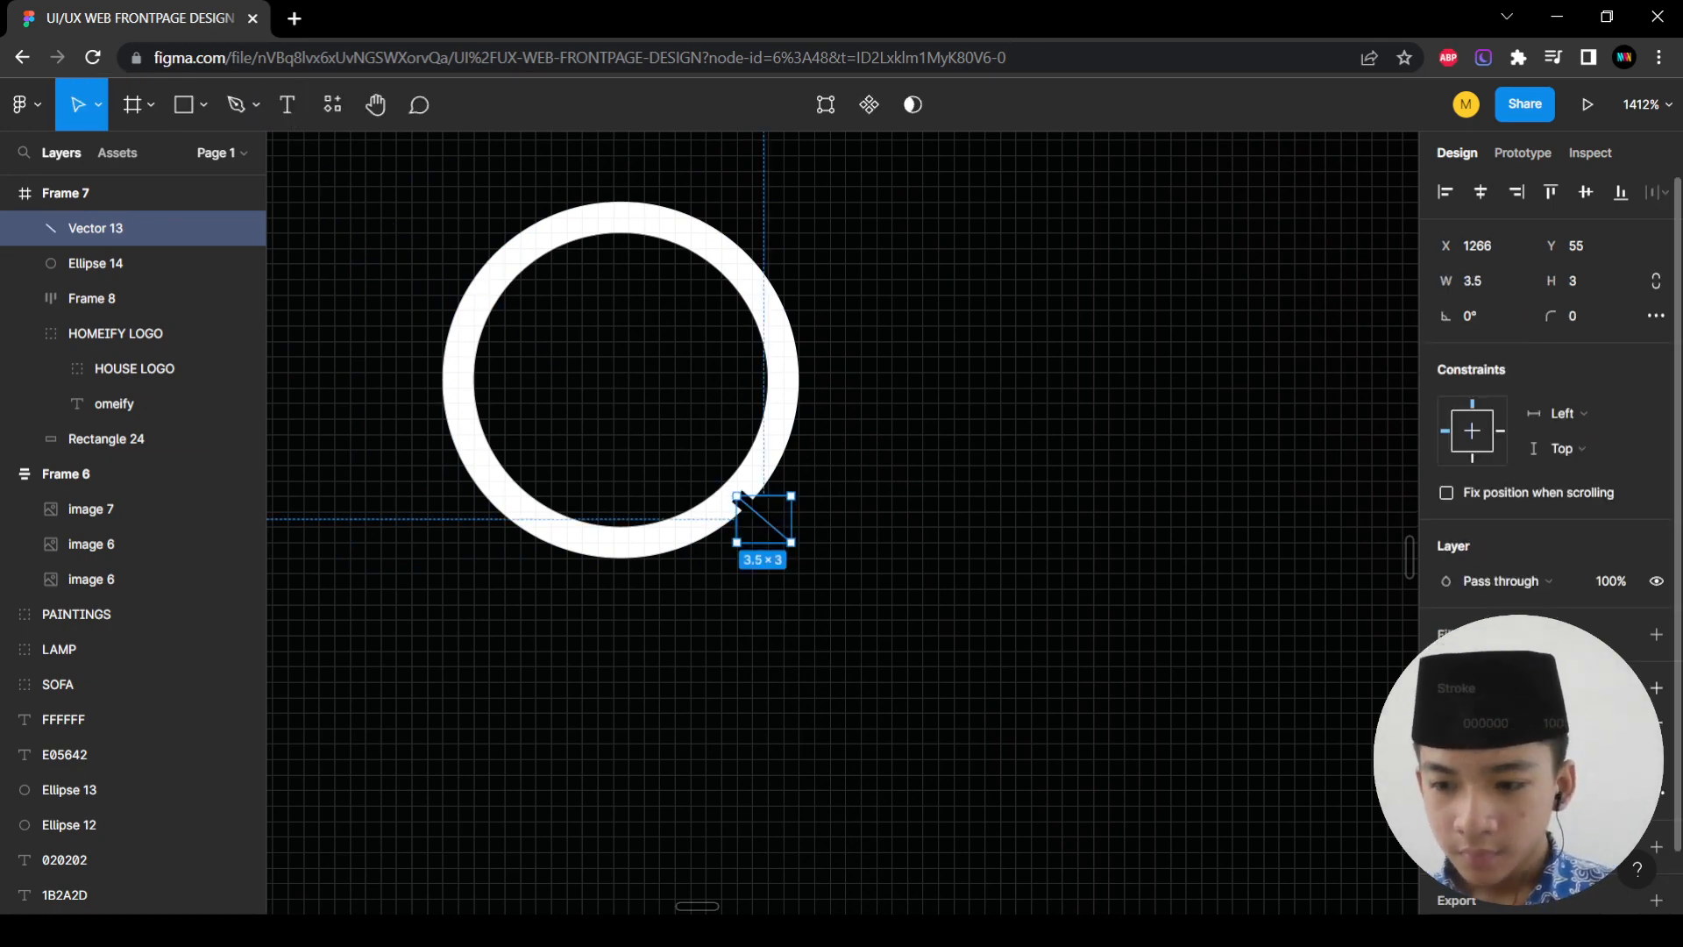
# Set the search icon handle's stroke color to white, FFFFFF
pyautogui.press('Up')
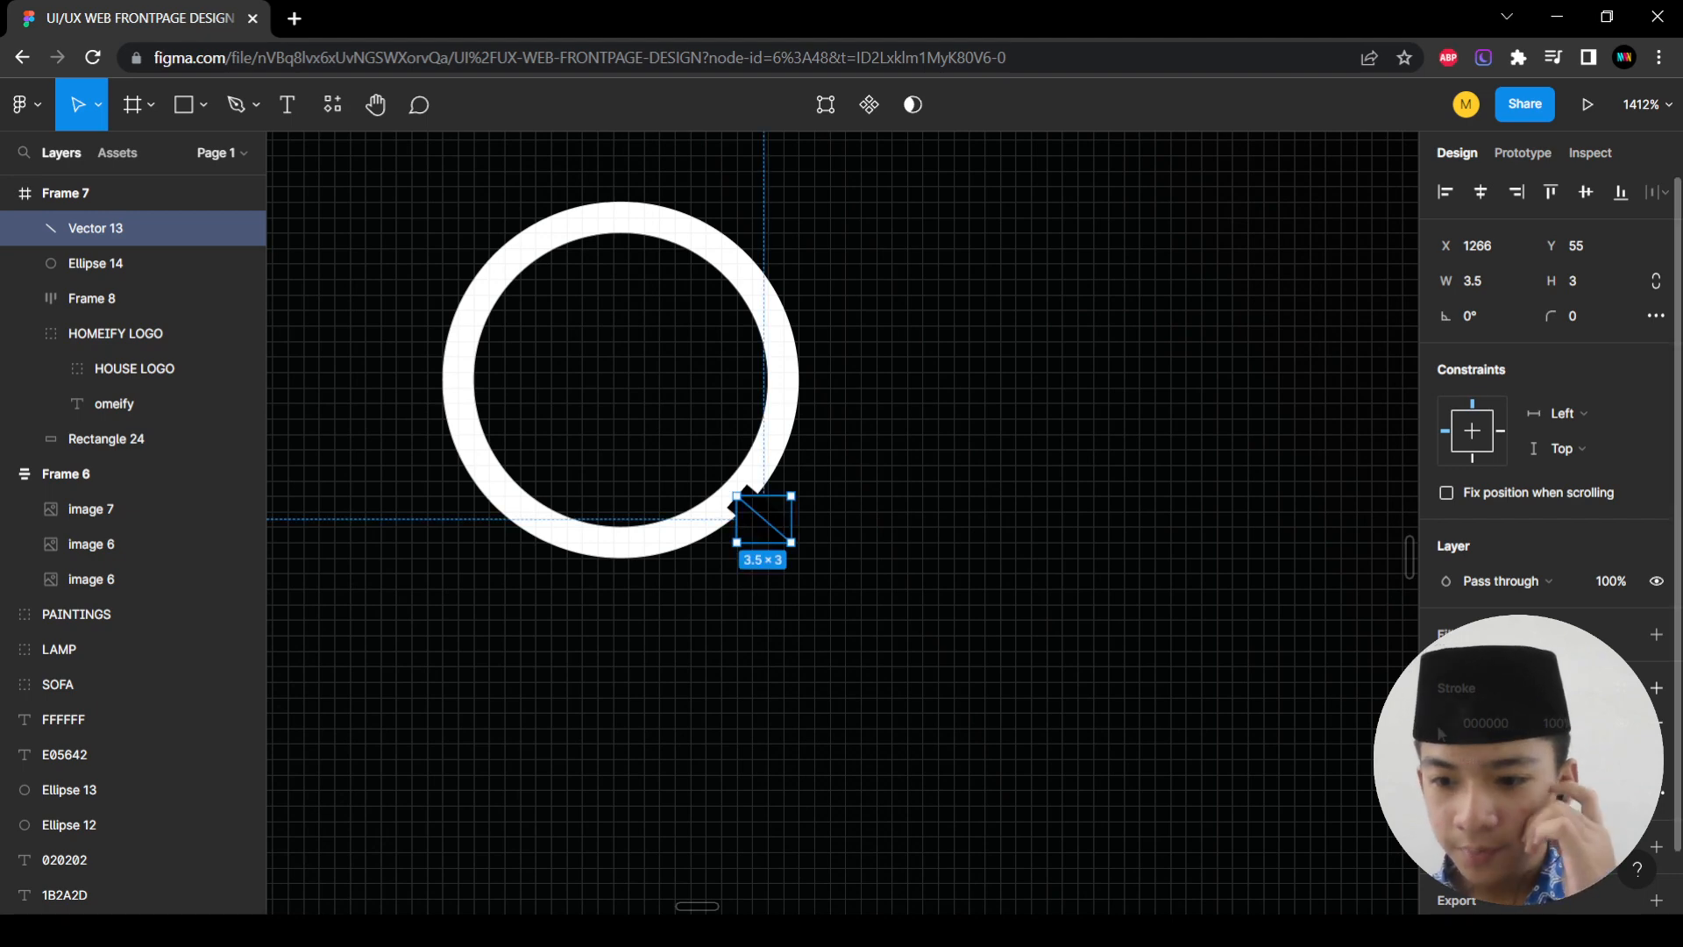
pyautogui.click(1446, 722)
pyautogui.moveTo(1180, 554)
pyautogui.mouseDown()
pyautogui.moveTo(1183, 438)
pyautogui.moveTo(1082, 301)
pyautogui.mouseUp()
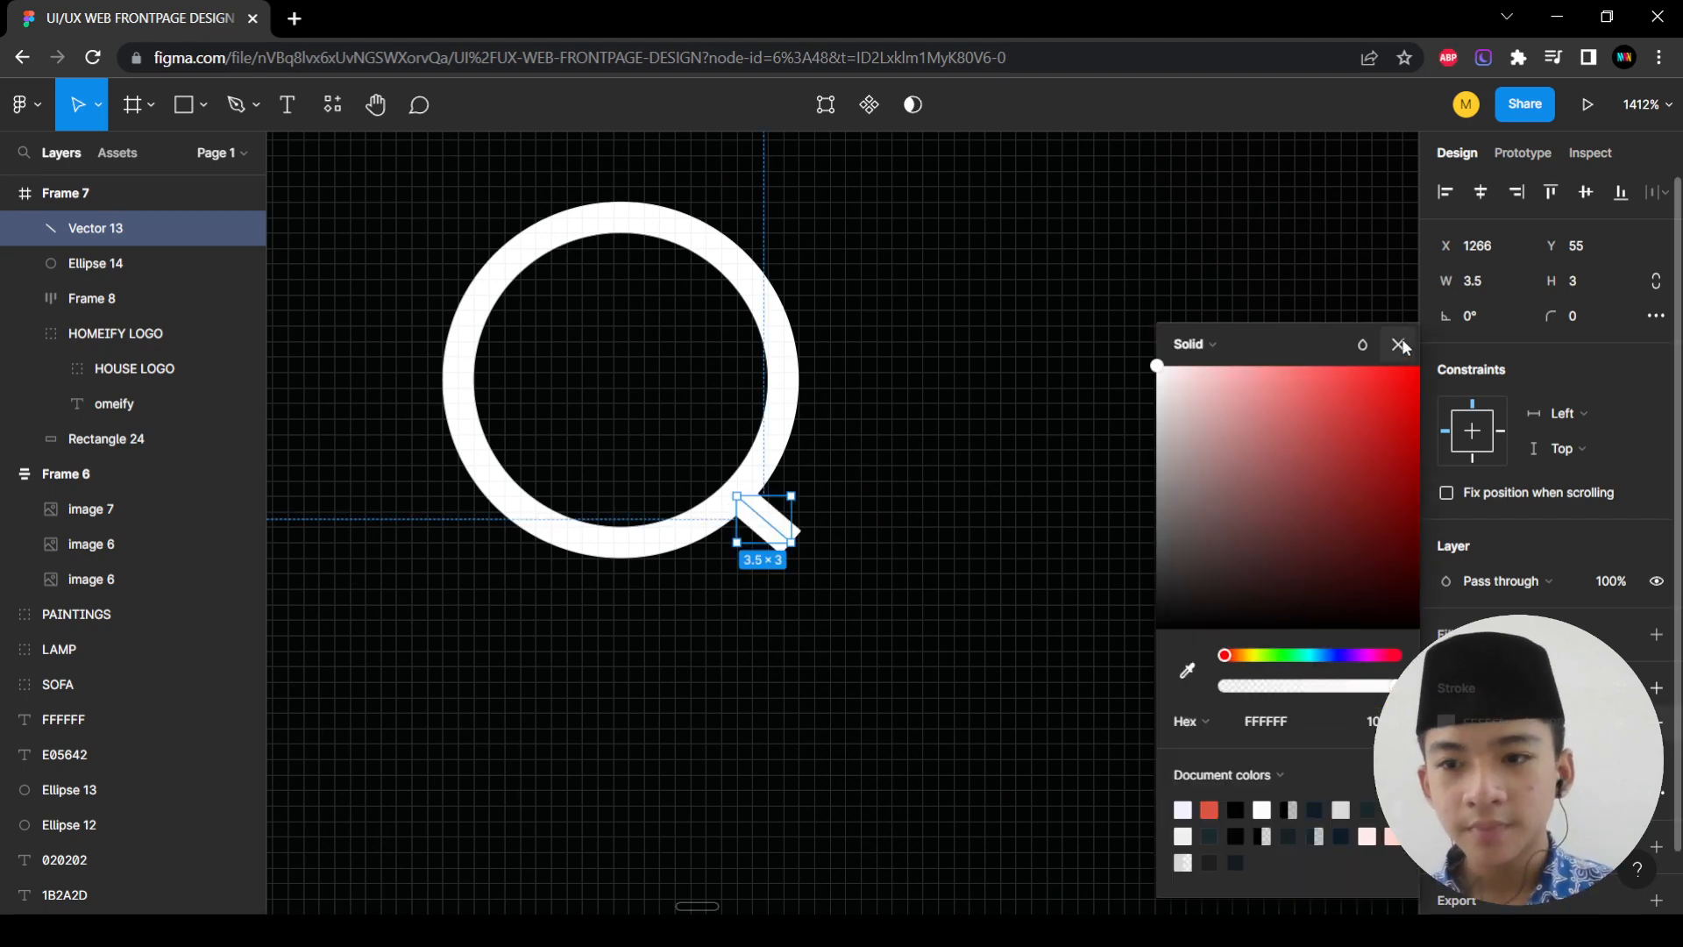
pyautogui.click(1398, 344)
pyautogui.scroll(-5, 1035, 474)
pyautogui.click(1059, 493)
# Group the white circle with its diagonal handle and name the group Search Icon
pyautogui.hscroll(-2, 1058, 493)
pyautogui.hscroll(2, 995, 529)
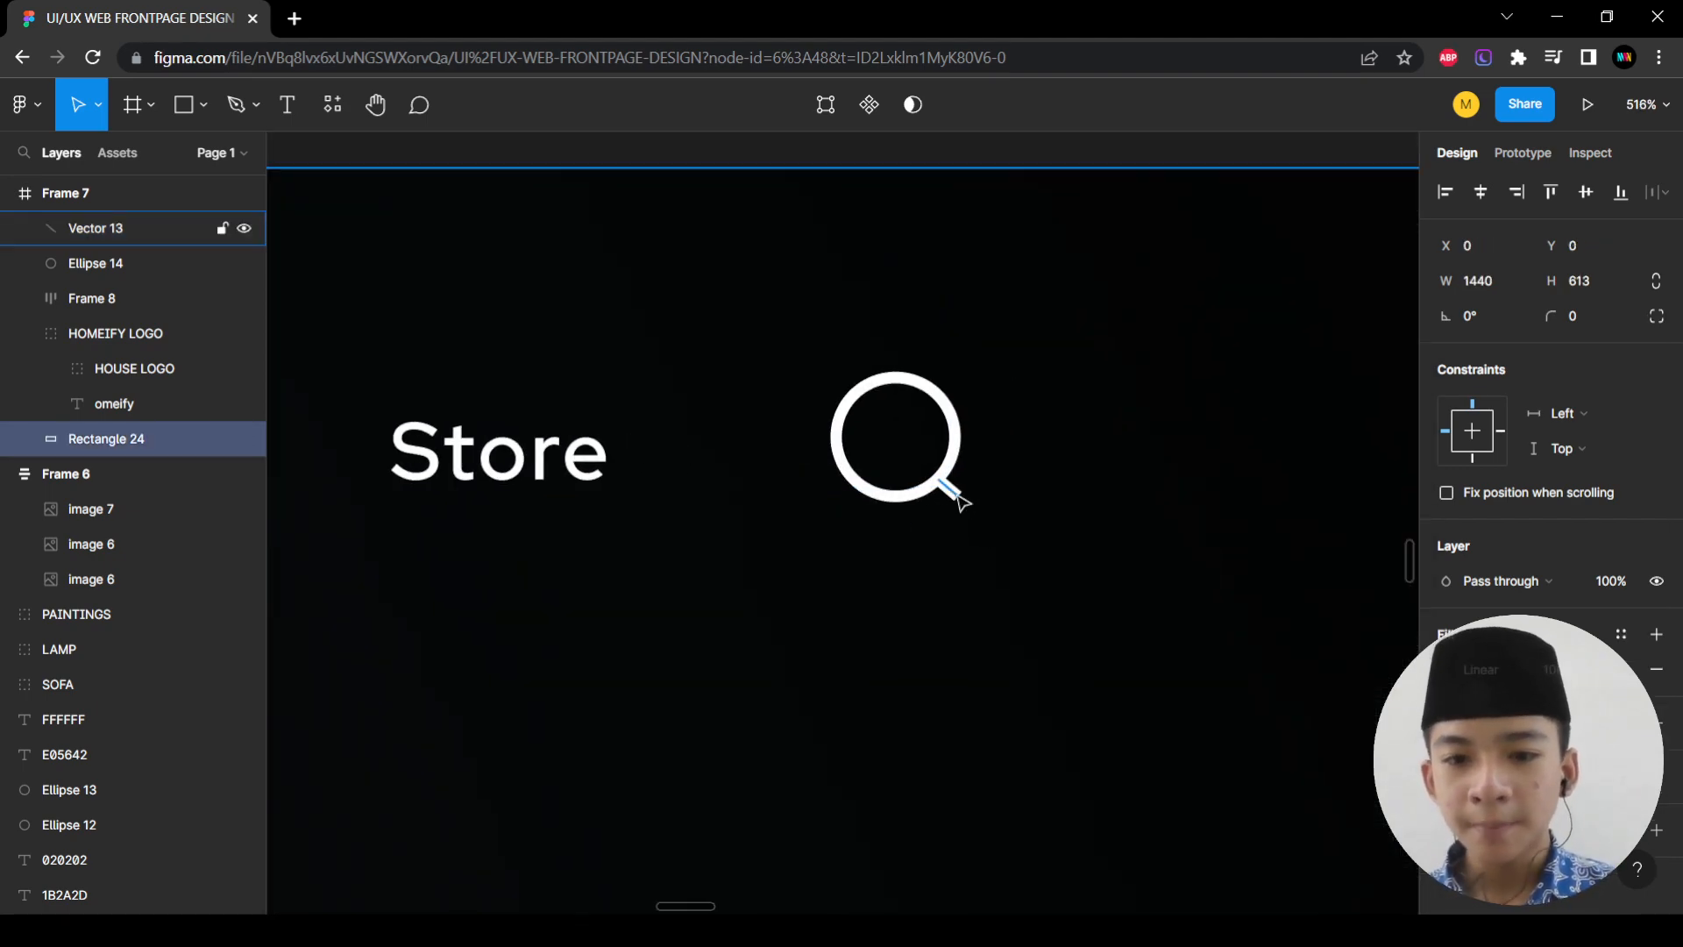
pyautogui.click(955, 488)
pyautogui.keyDown('shift'); pyautogui.click(939, 472); pyautogui.keyUp('shift')
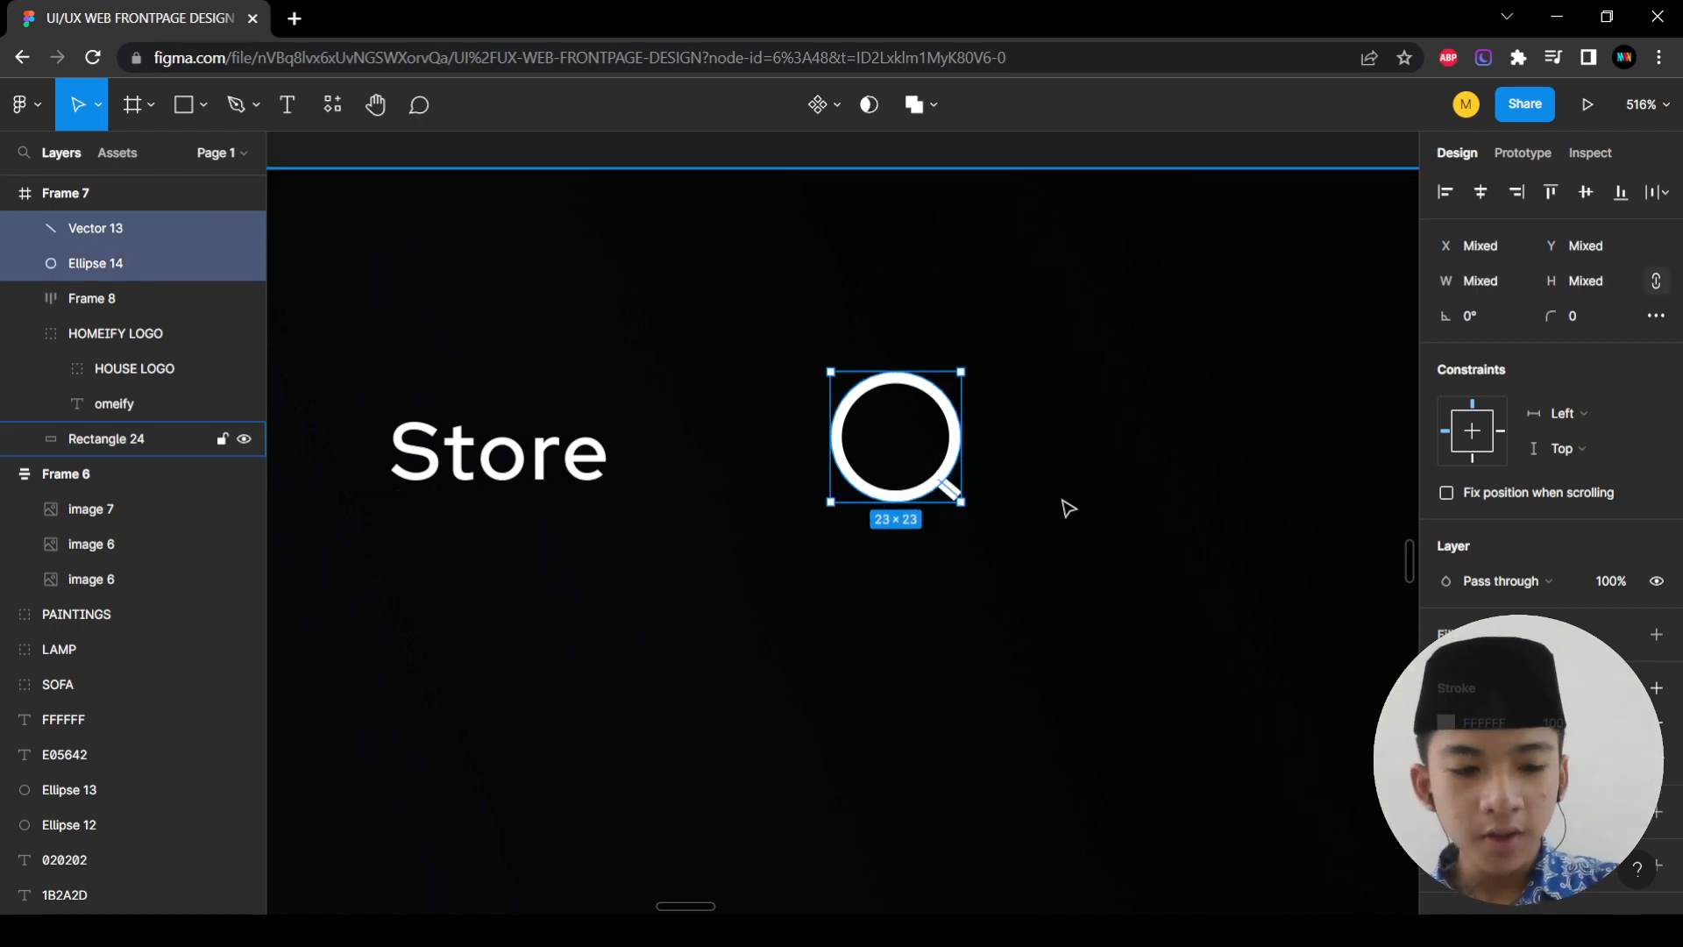
pyautogui.hotkey('ctrl', 'shift', '4')
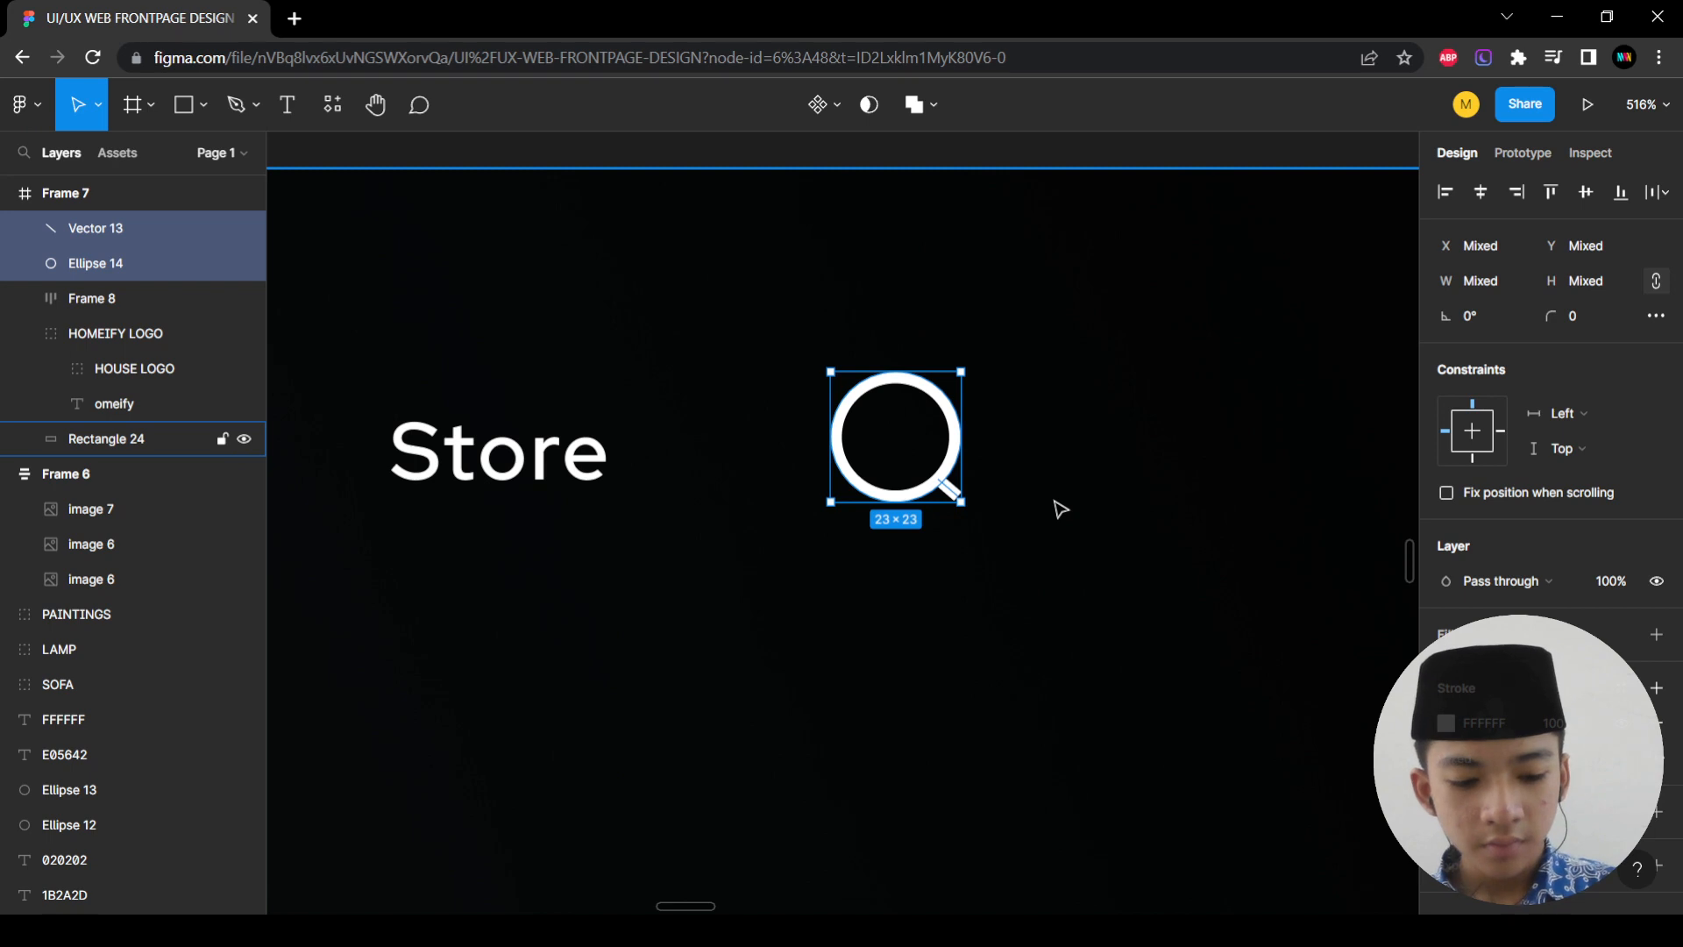
pyautogui.click(948, 492)
pyautogui.click(982, 518)
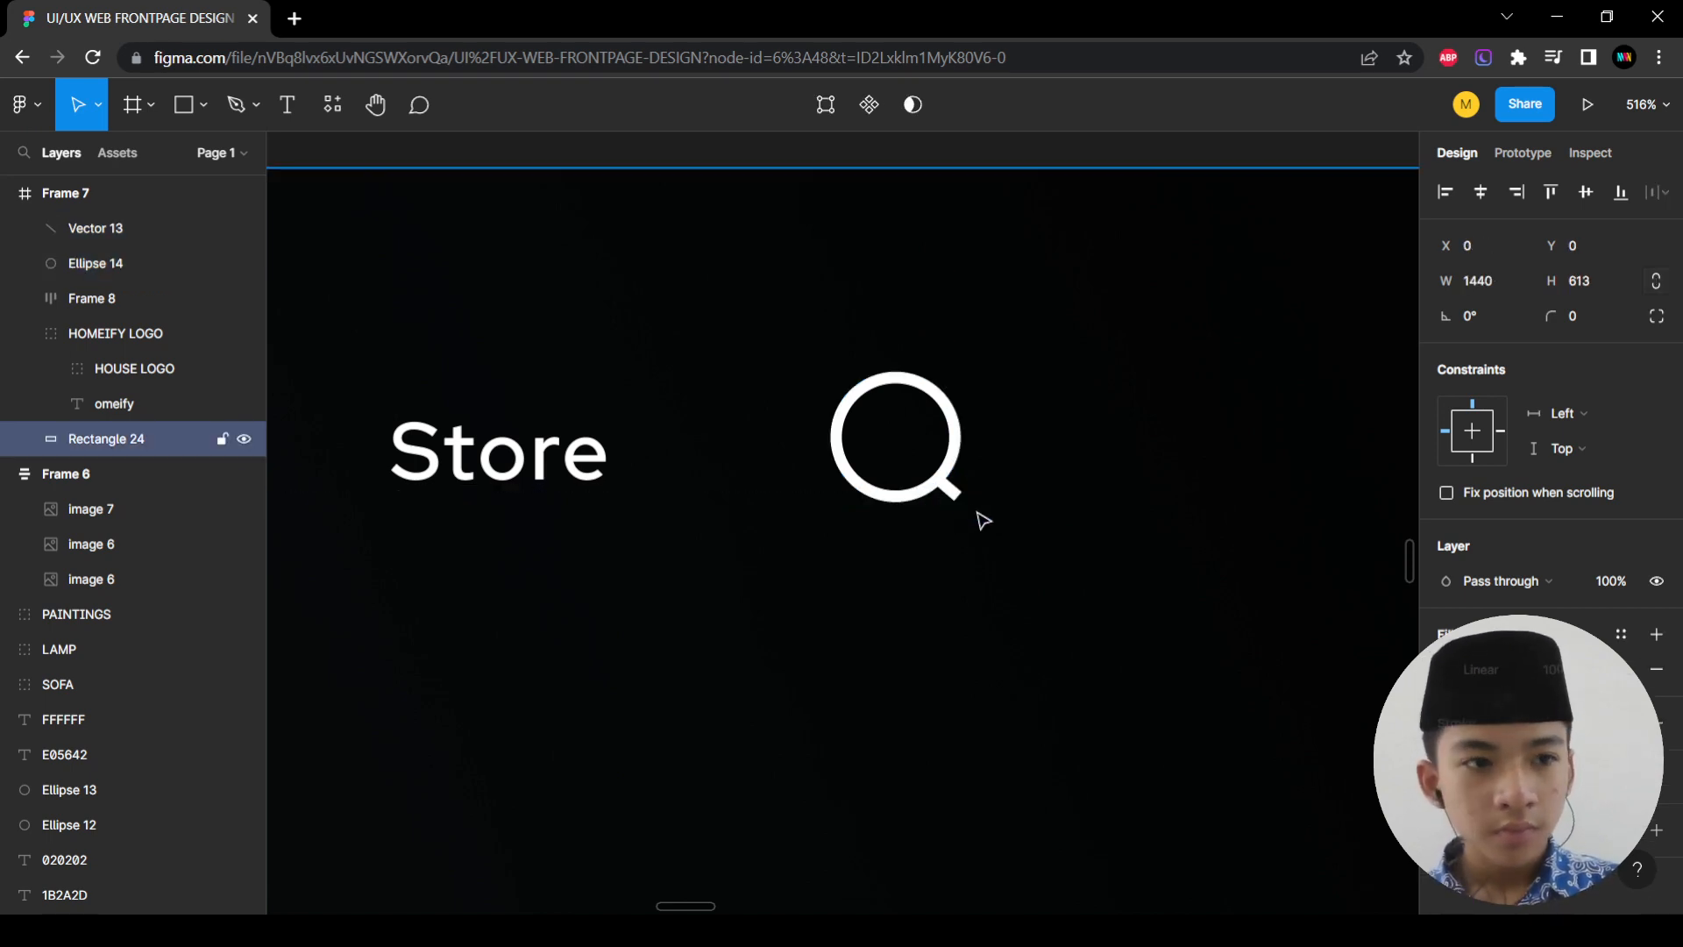
pyautogui.click(948, 492)
pyautogui.keyDown('shift'); pyautogui.click(953, 488); pyautogui.keyUp('shift')
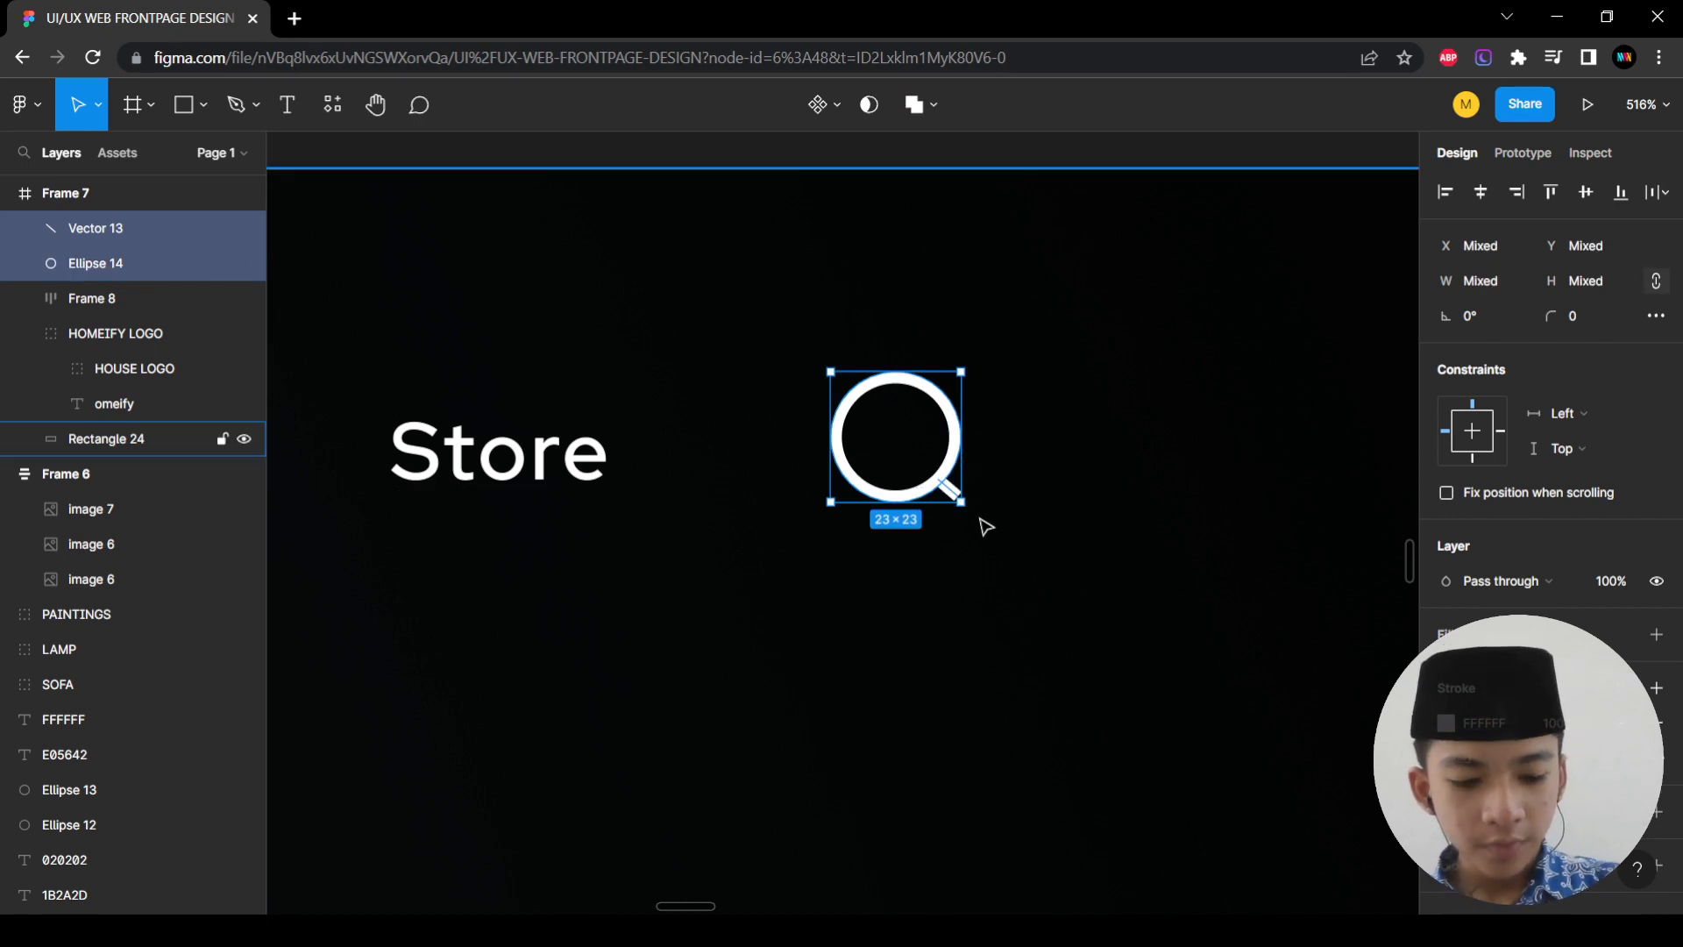
pyautogui.hotkey('ctrl', 'g')
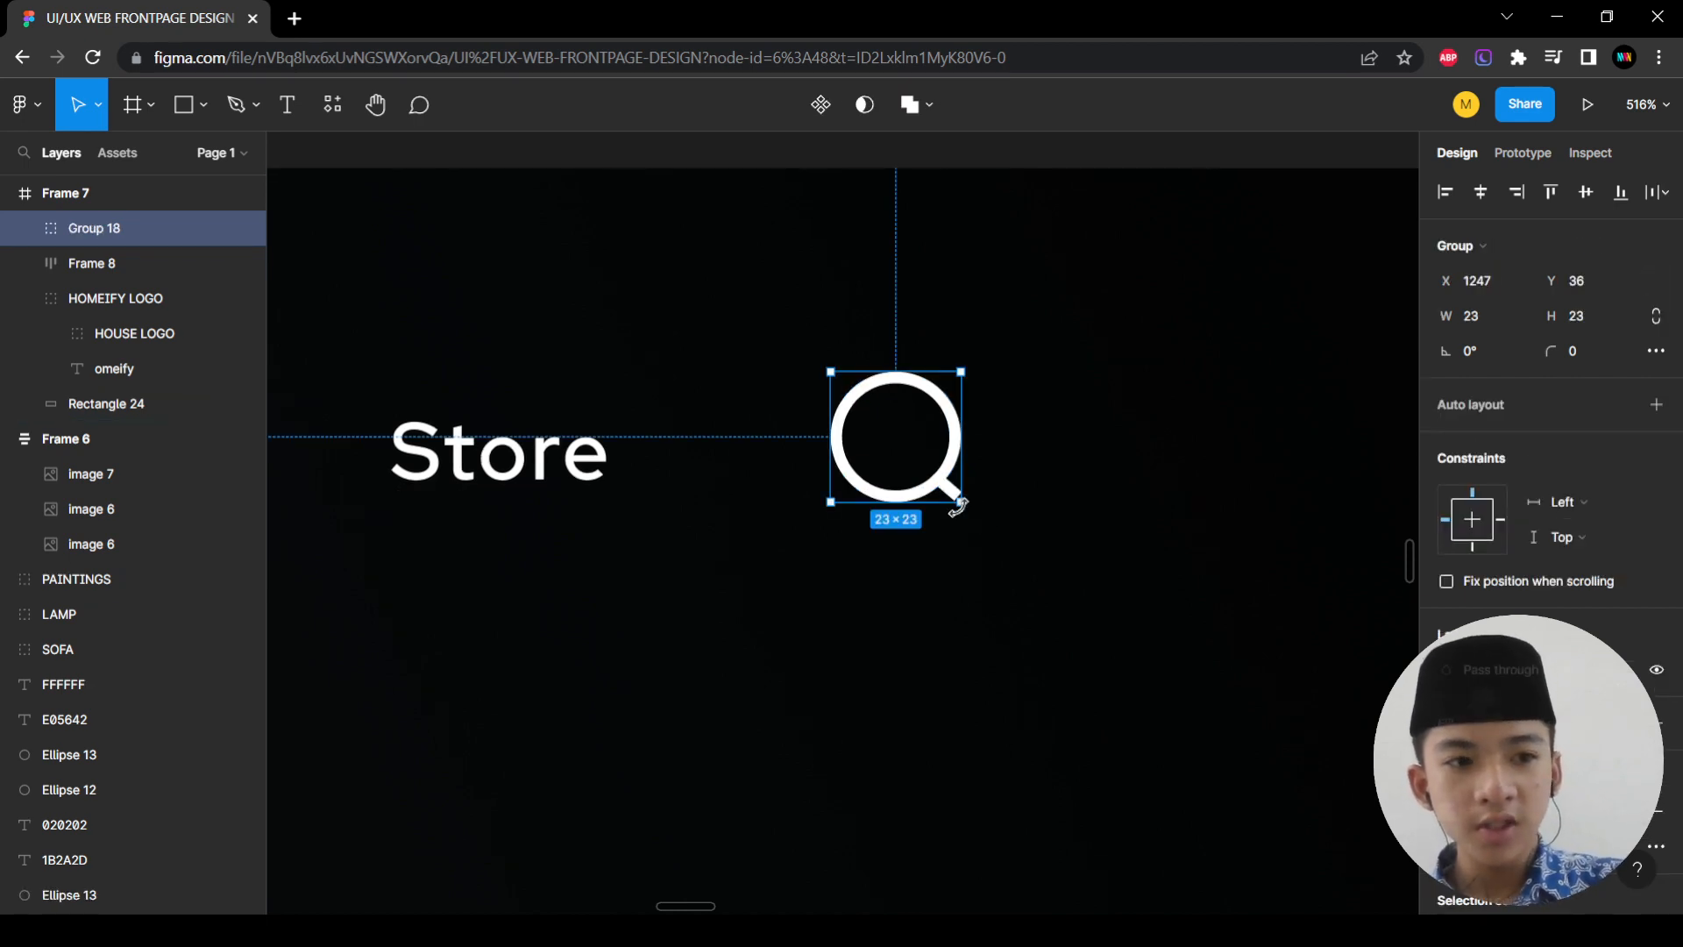
pyautogui.doubleClick(94, 228)
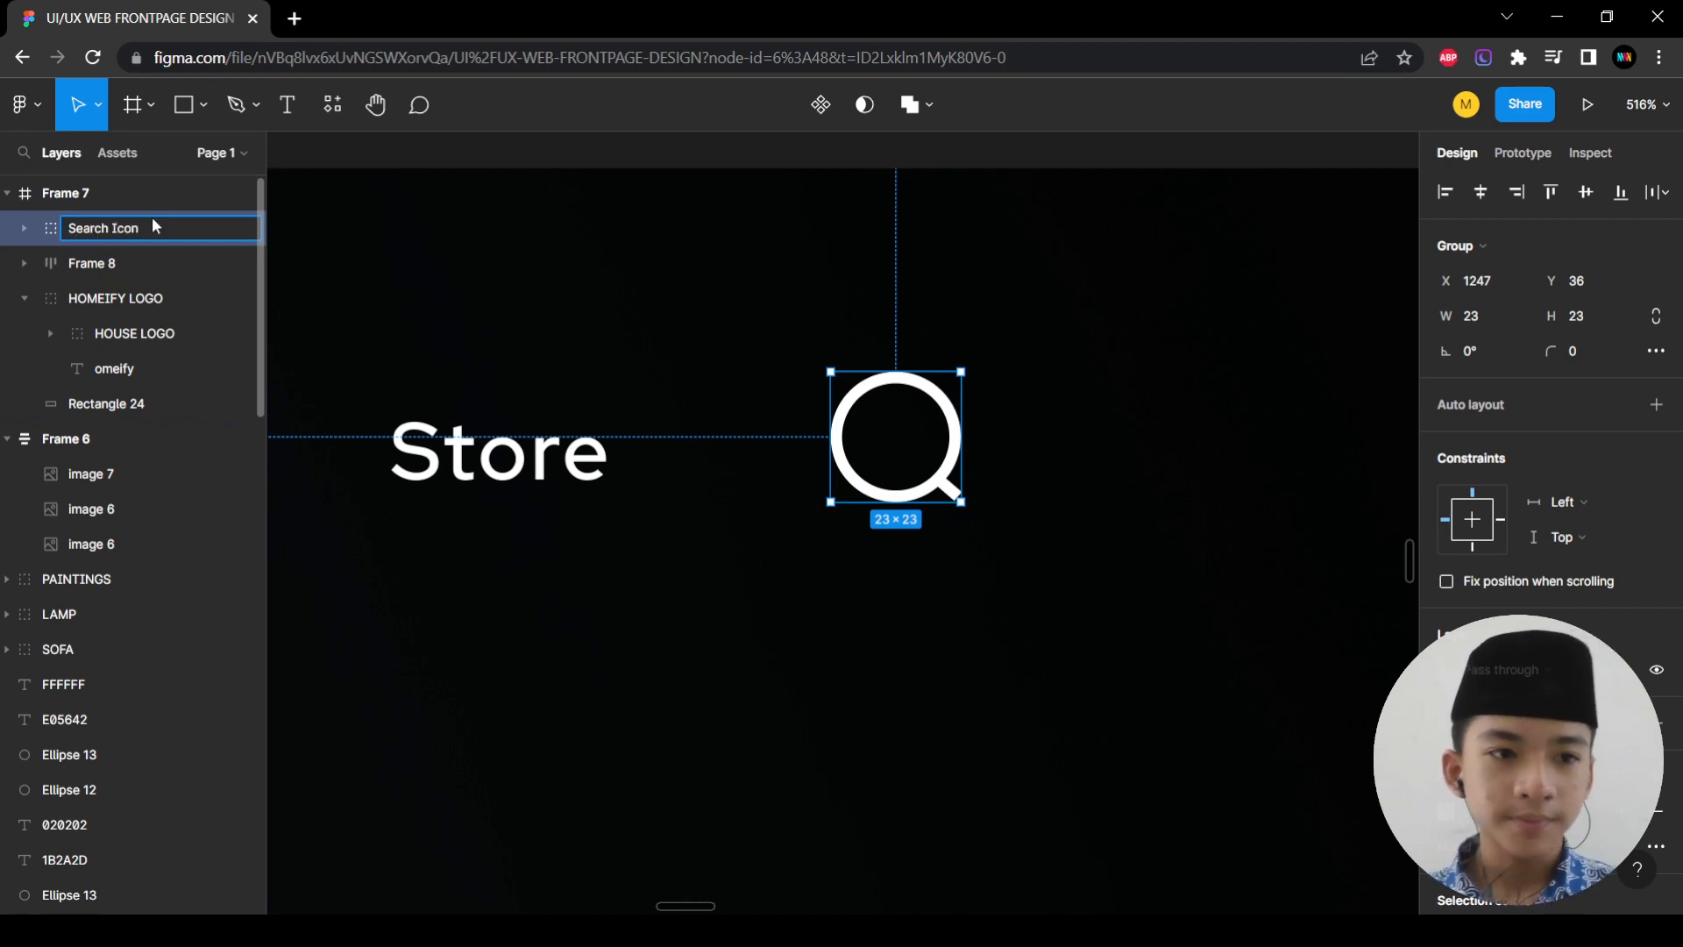
pyautogui.click(597, 601)
# Rename the auto-layout frame holding the navigation texts as Menus
pyautogui.hscroll(-2, 627, 560)
pyautogui.click(687, 467)
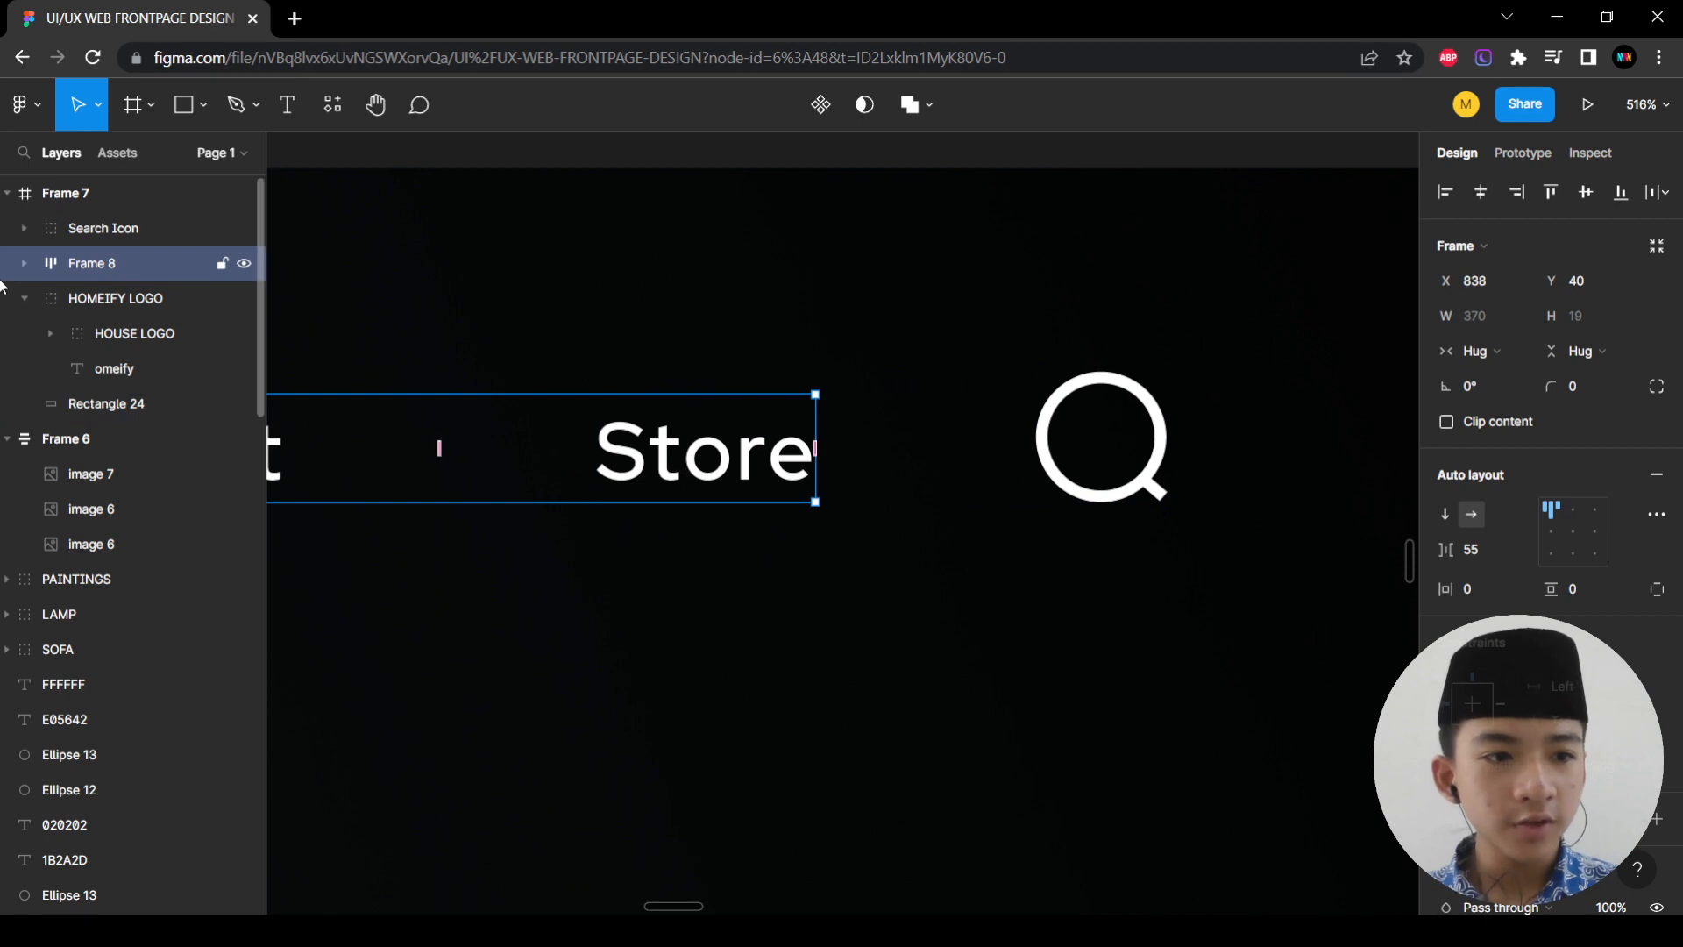
pyautogui.doubleClick(114, 272)
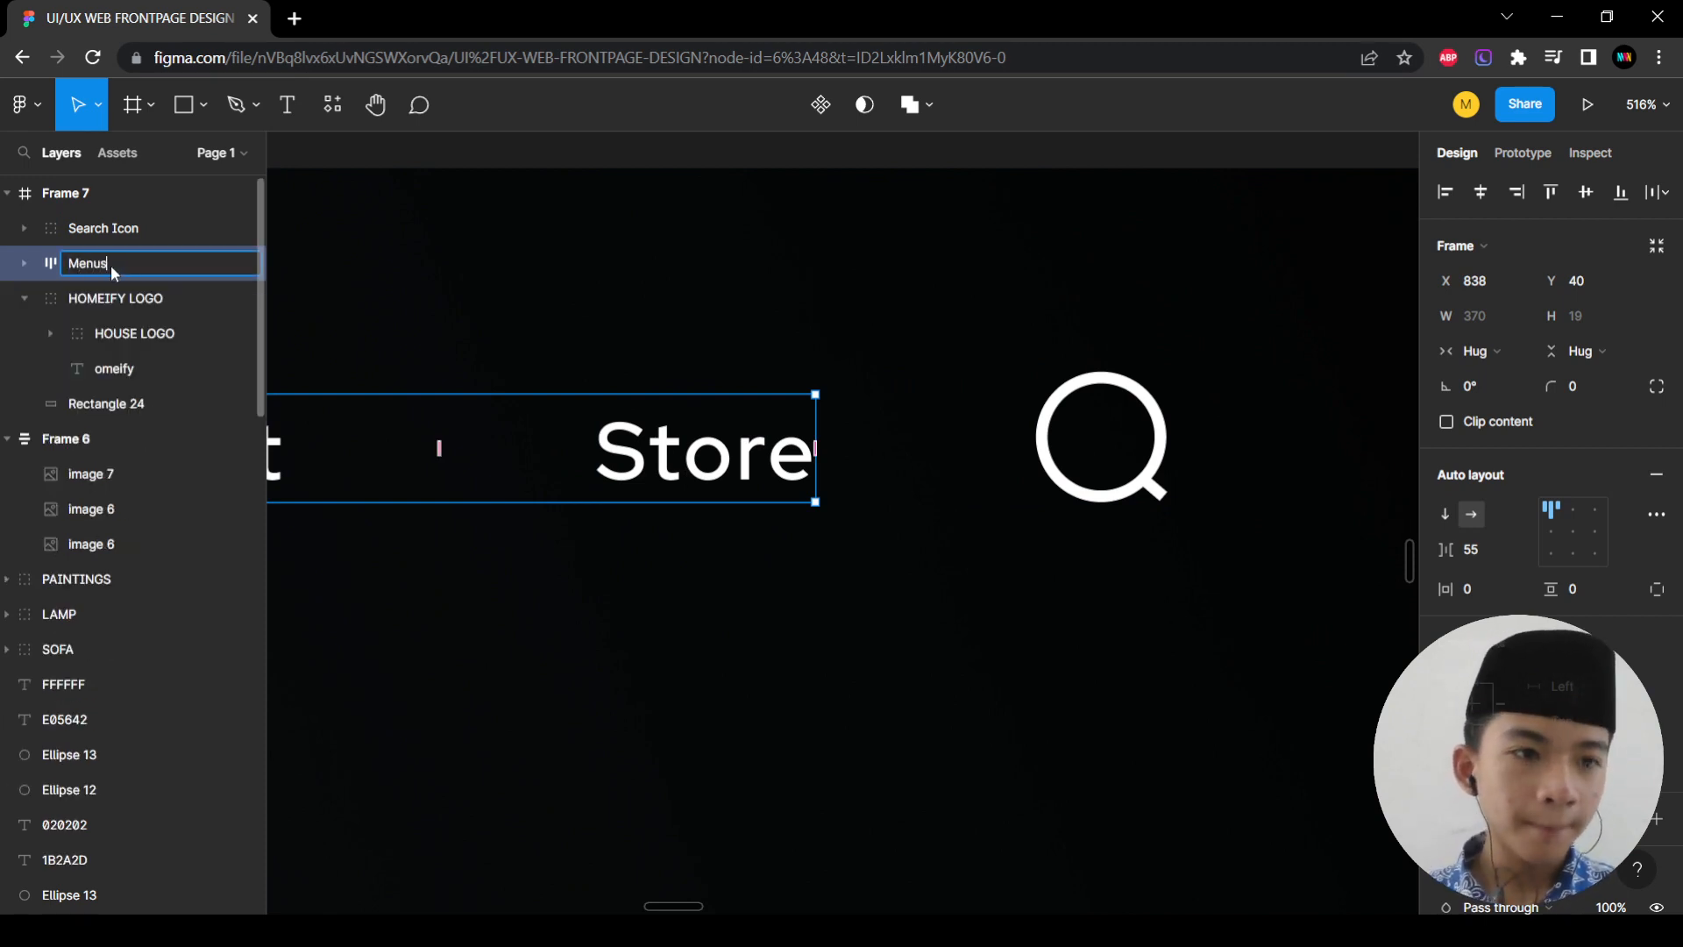
pyautogui.press('Return')
pyautogui.click(349, 556)
# Collapse the HOMEIFY LOGO group and rename the dark gradient rectangle in Frame 7 as Background
pyautogui.click(23, 298)
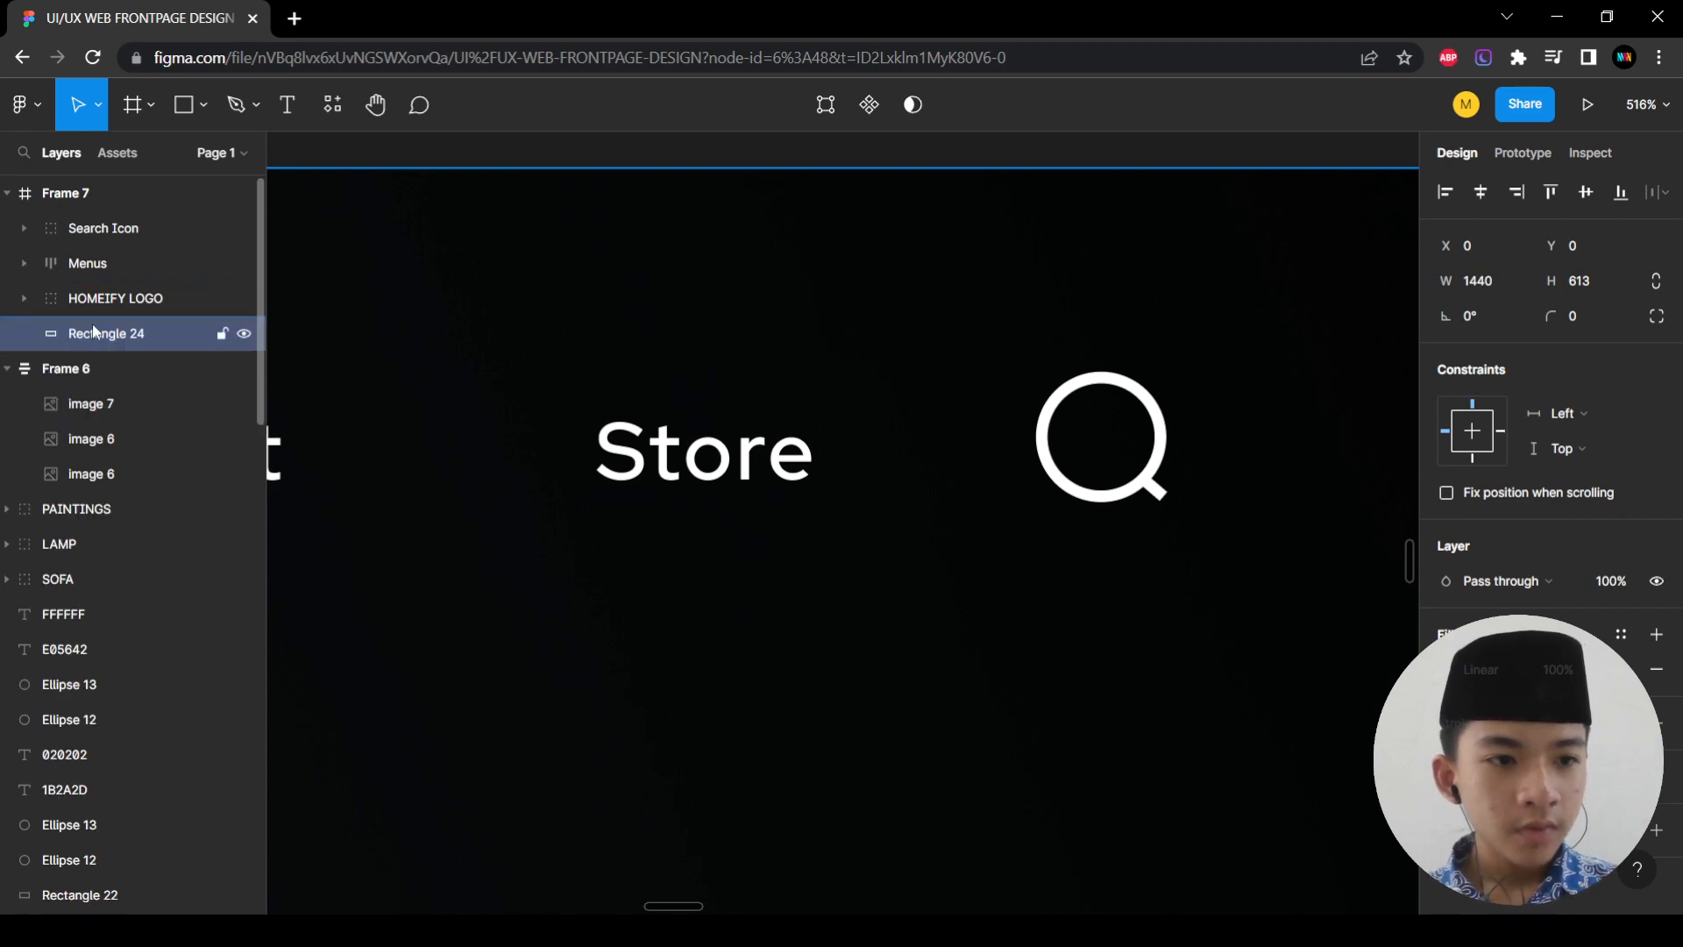
pyautogui.hscroll(-4, 460, 464)
pyautogui.scroll(-8, 470, 473)
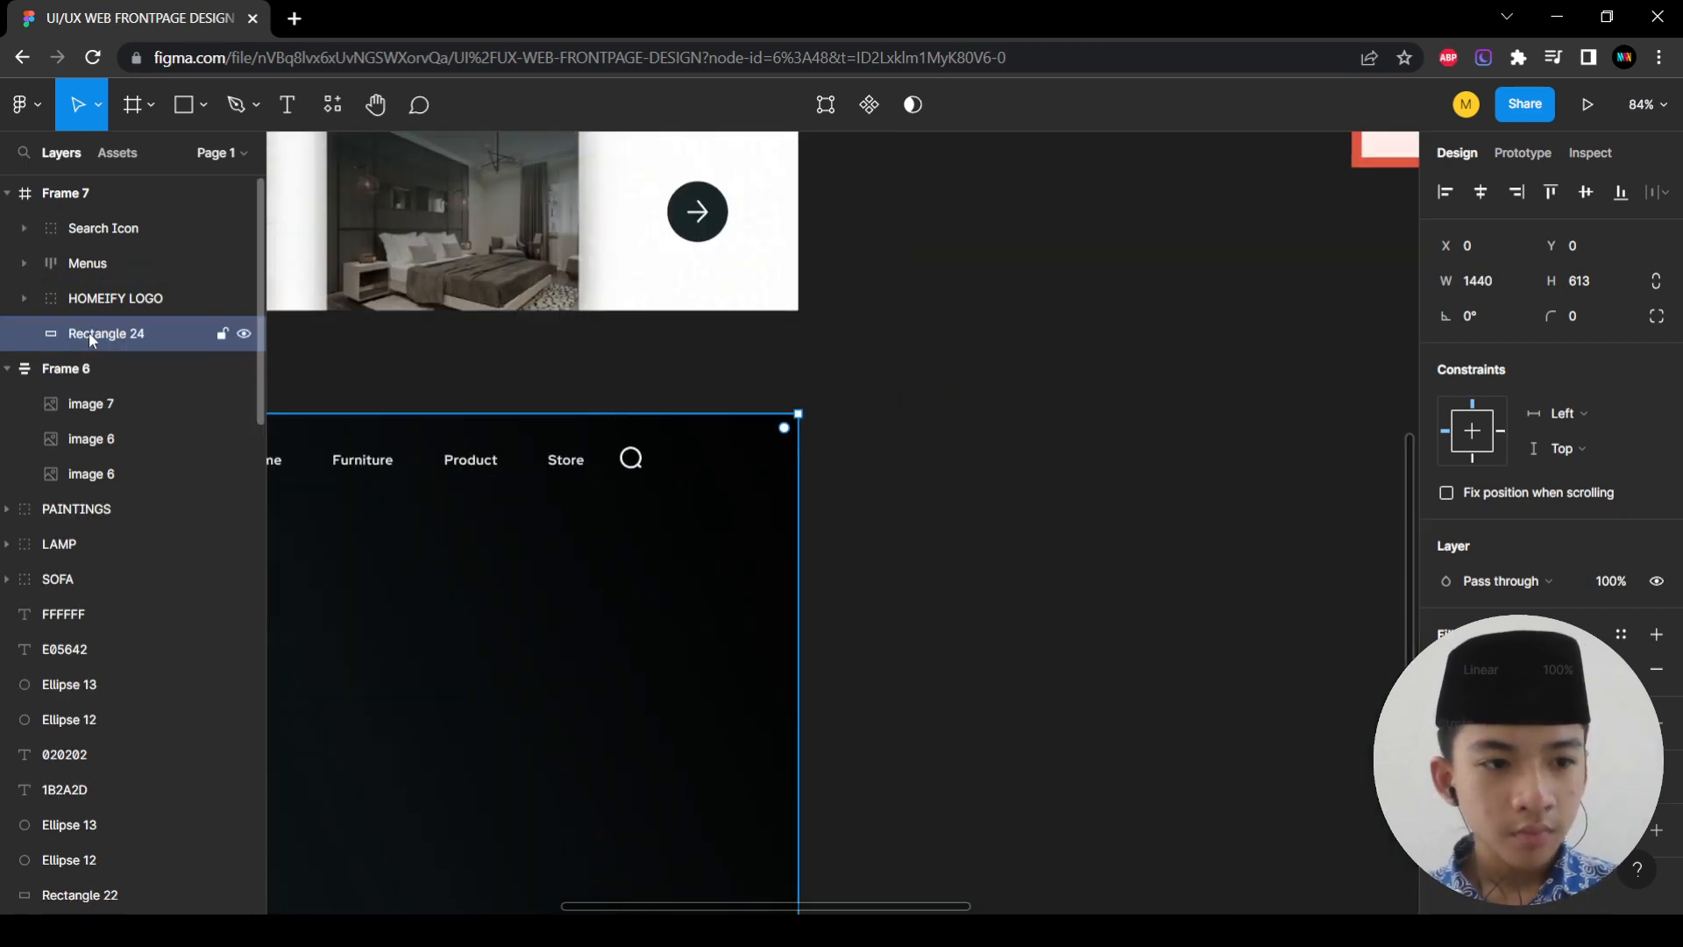
pyautogui.doubleClick(93, 337)
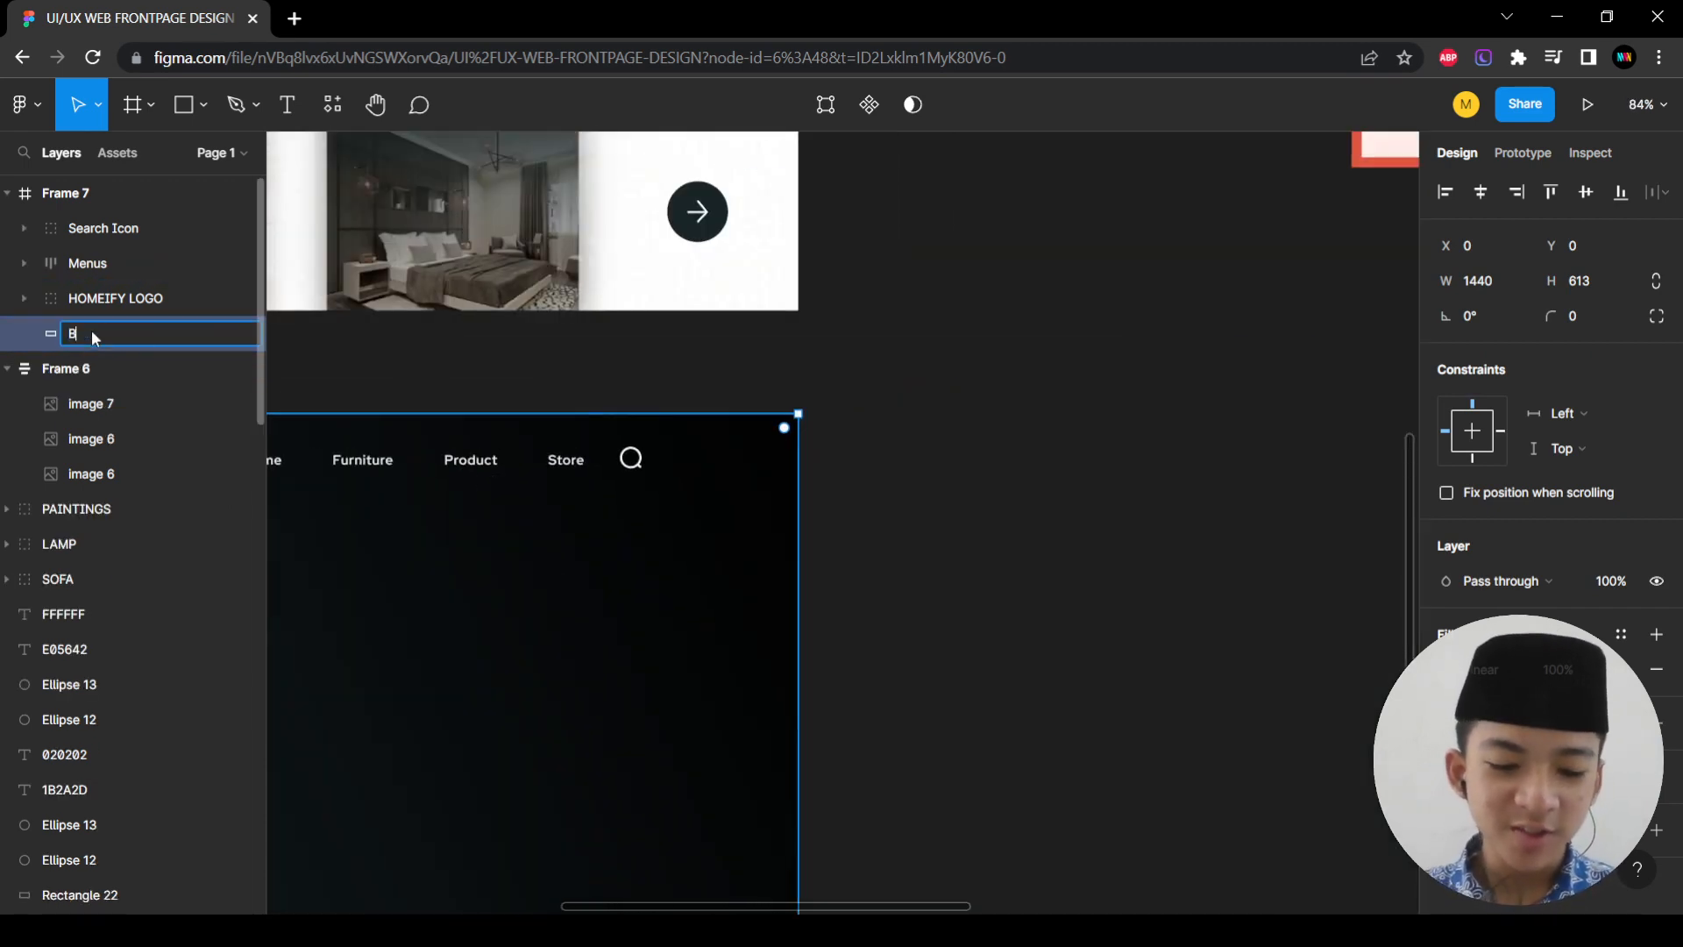
pyautogui.write('Backgr')
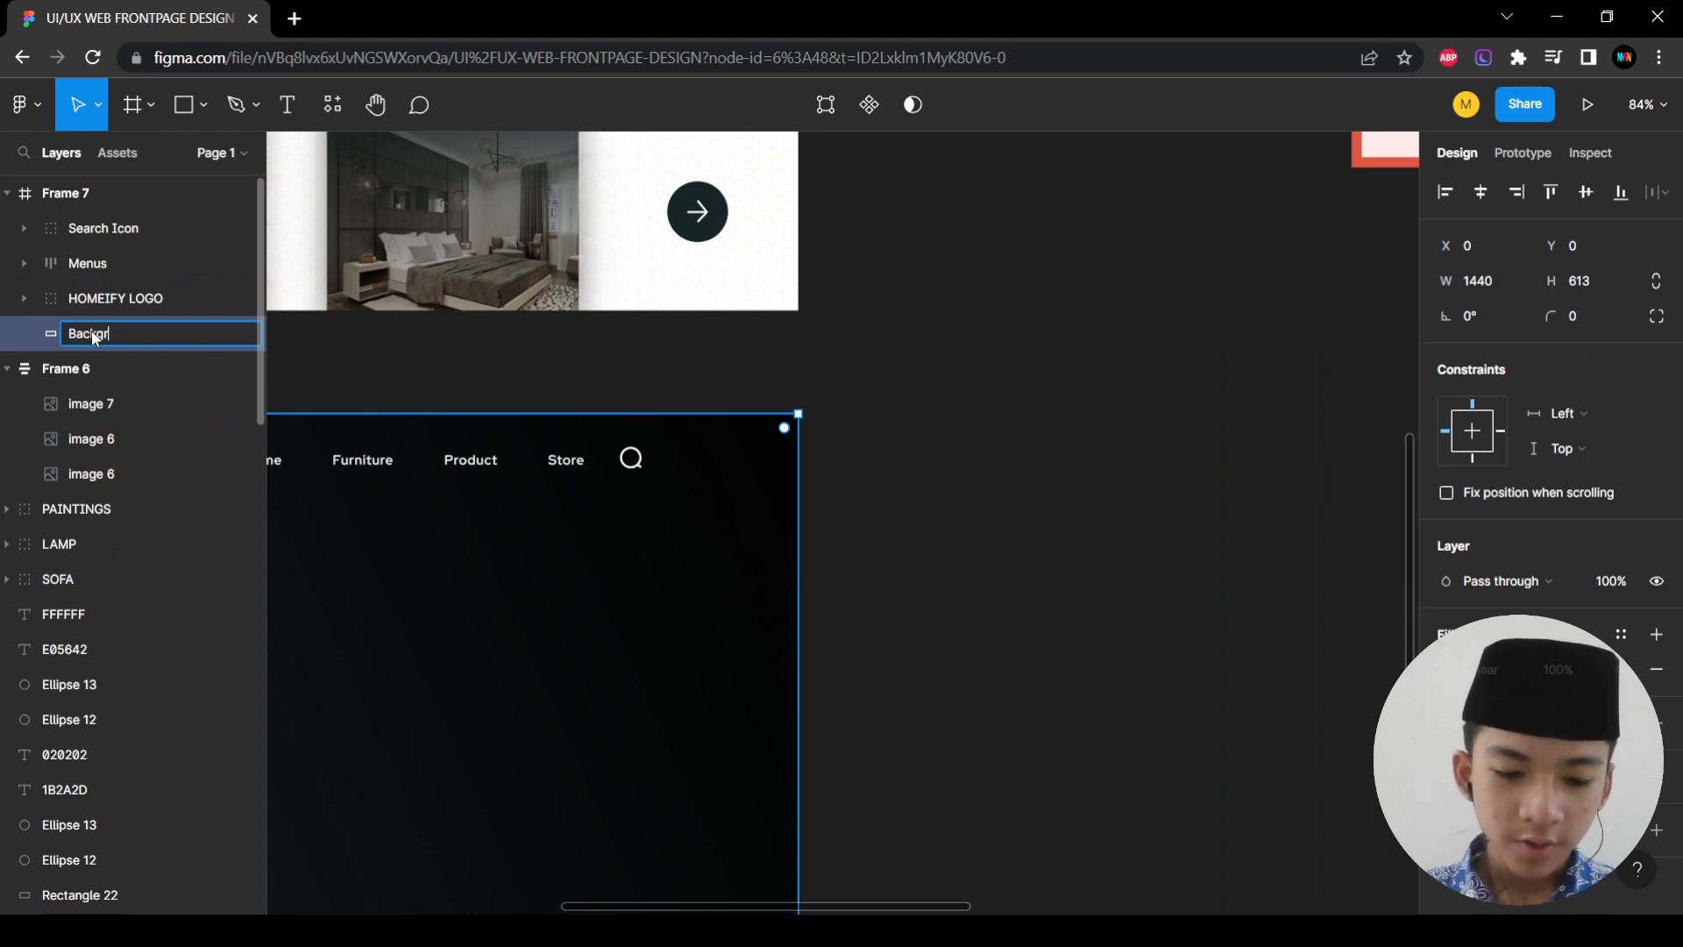
pyautogui.write('ound')
pyautogui.press('Return')
pyautogui.hscroll(-3, 473, 600)
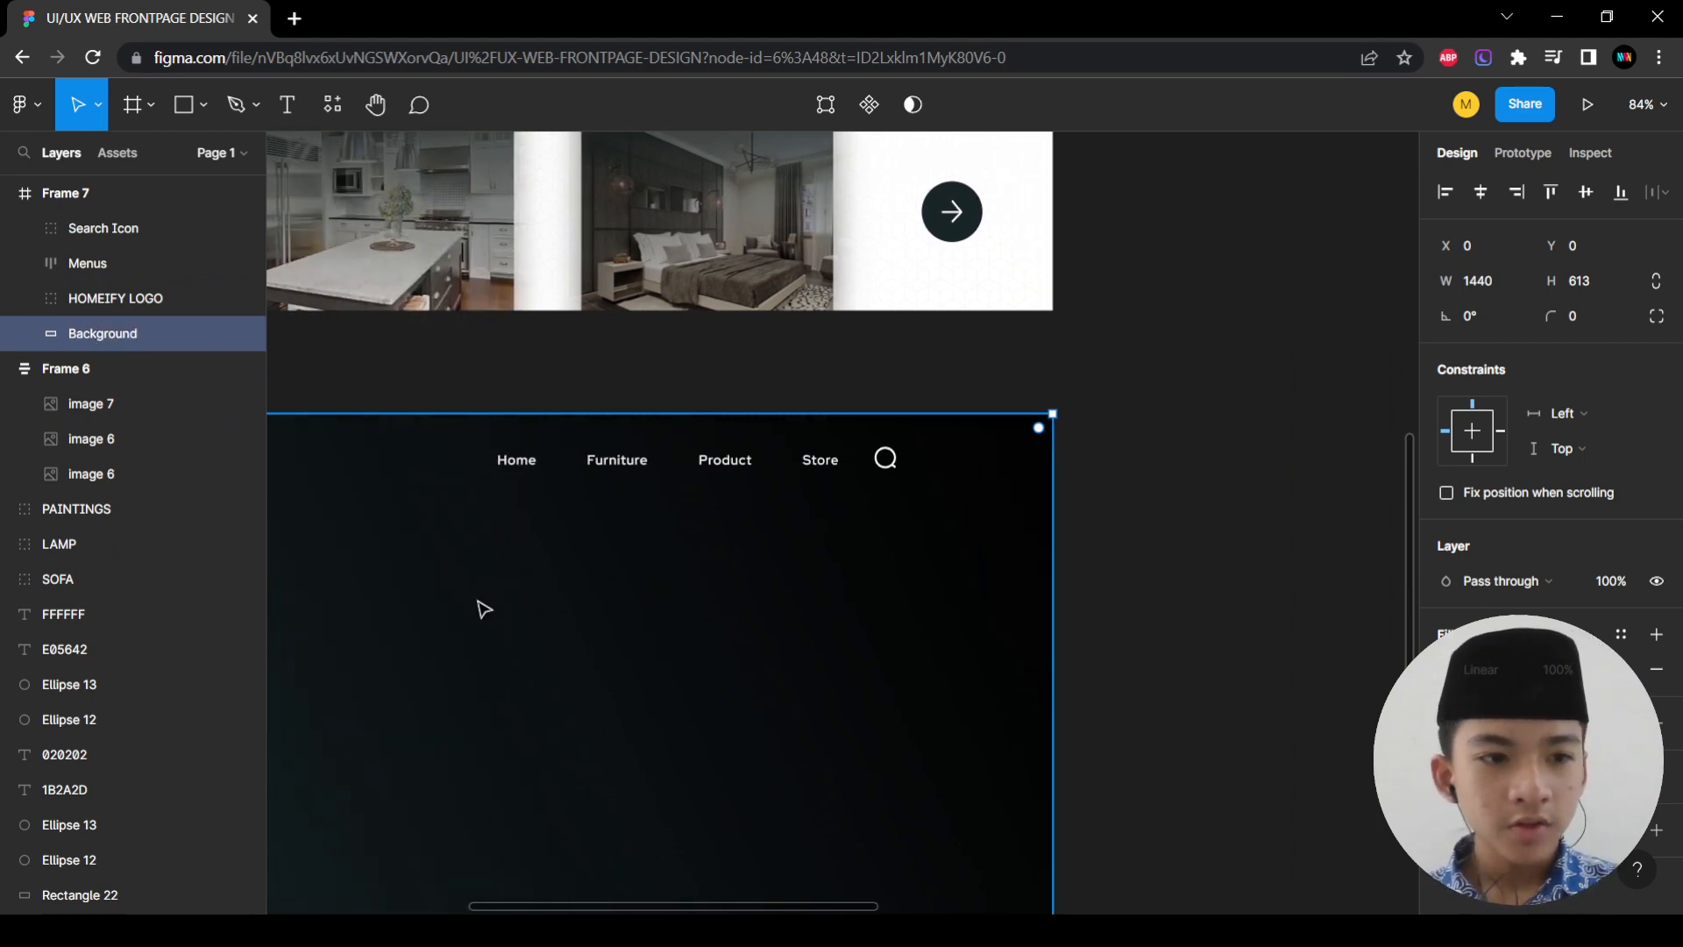
# Review the renamed header layers in Frame 7 and examine the cart icon beside the search icon in the finished reference header
pyautogui.scroll(-5, 484, 608)
pyautogui.scroll(1, 515, 590)
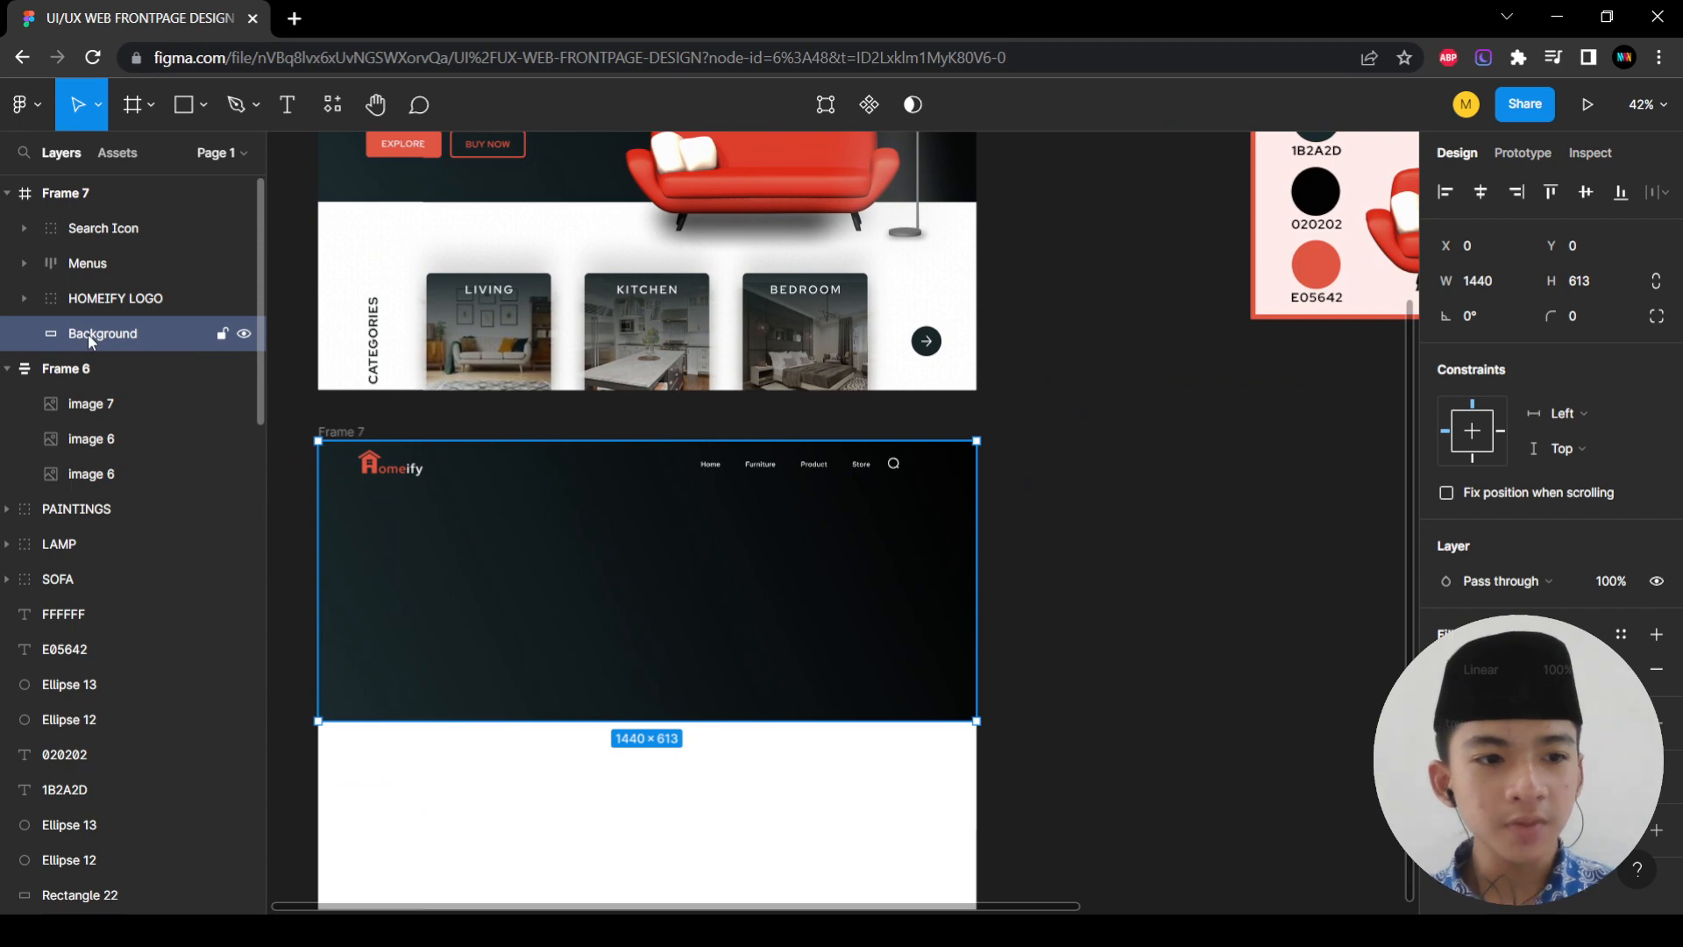
pyautogui.click(129, 303)
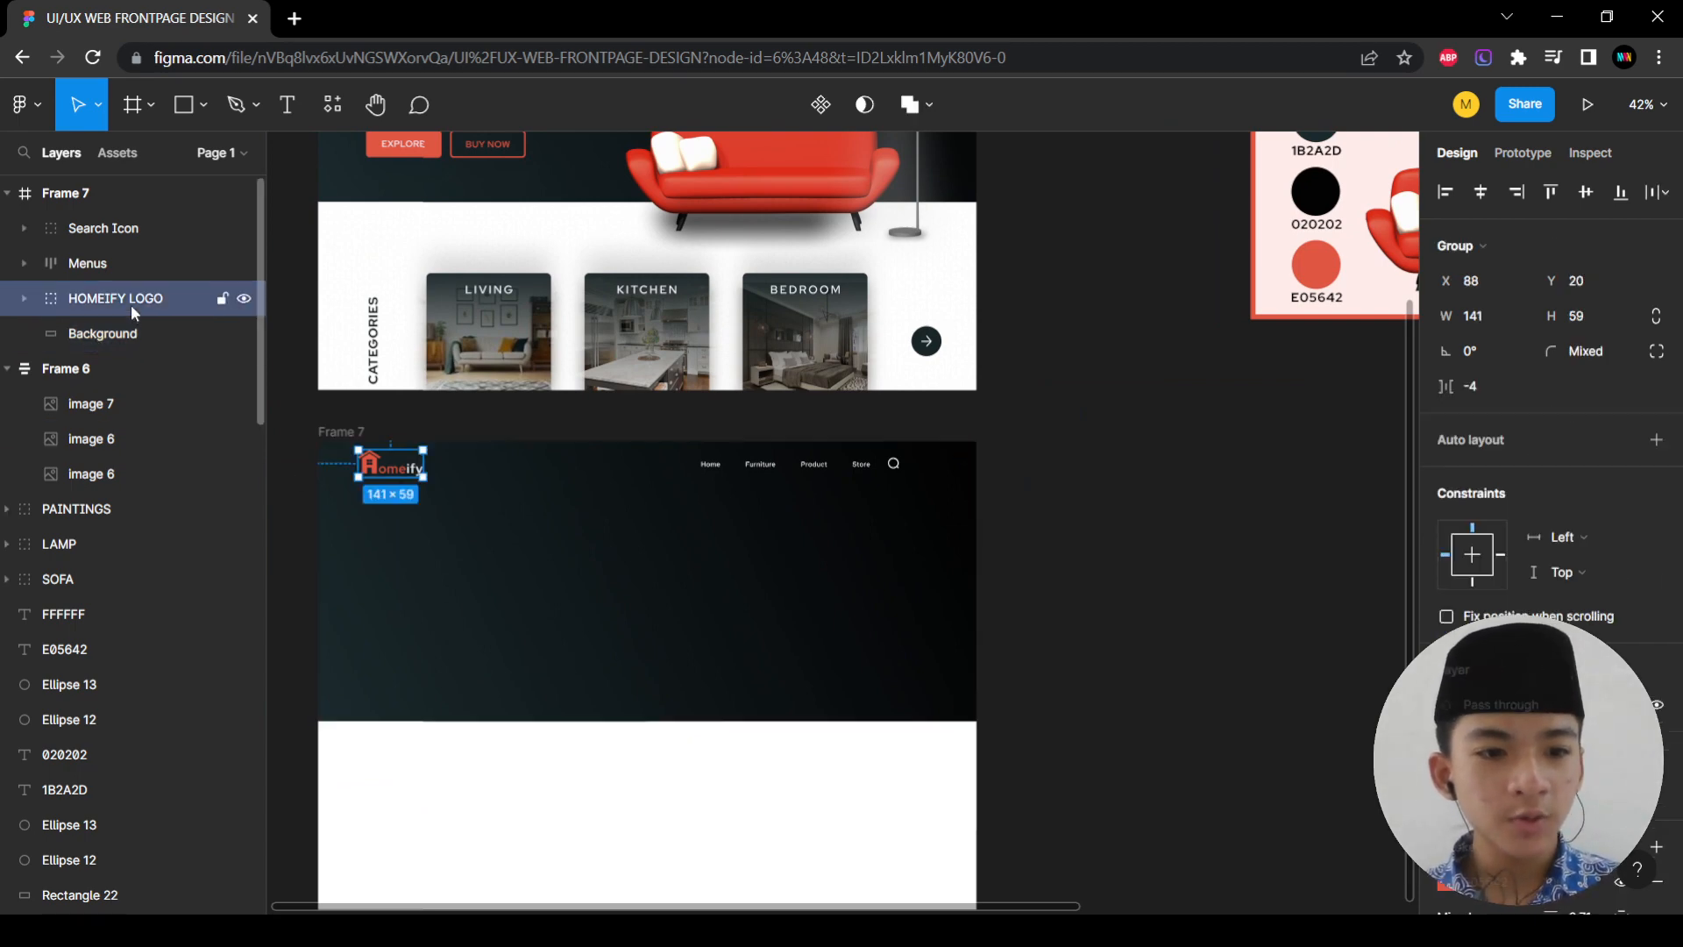
pyautogui.click(112, 259)
pyautogui.click(128, 231)
pyautogui.scroll(2, 964, 531)
pyautogui.hscroll(2, 964, 530)
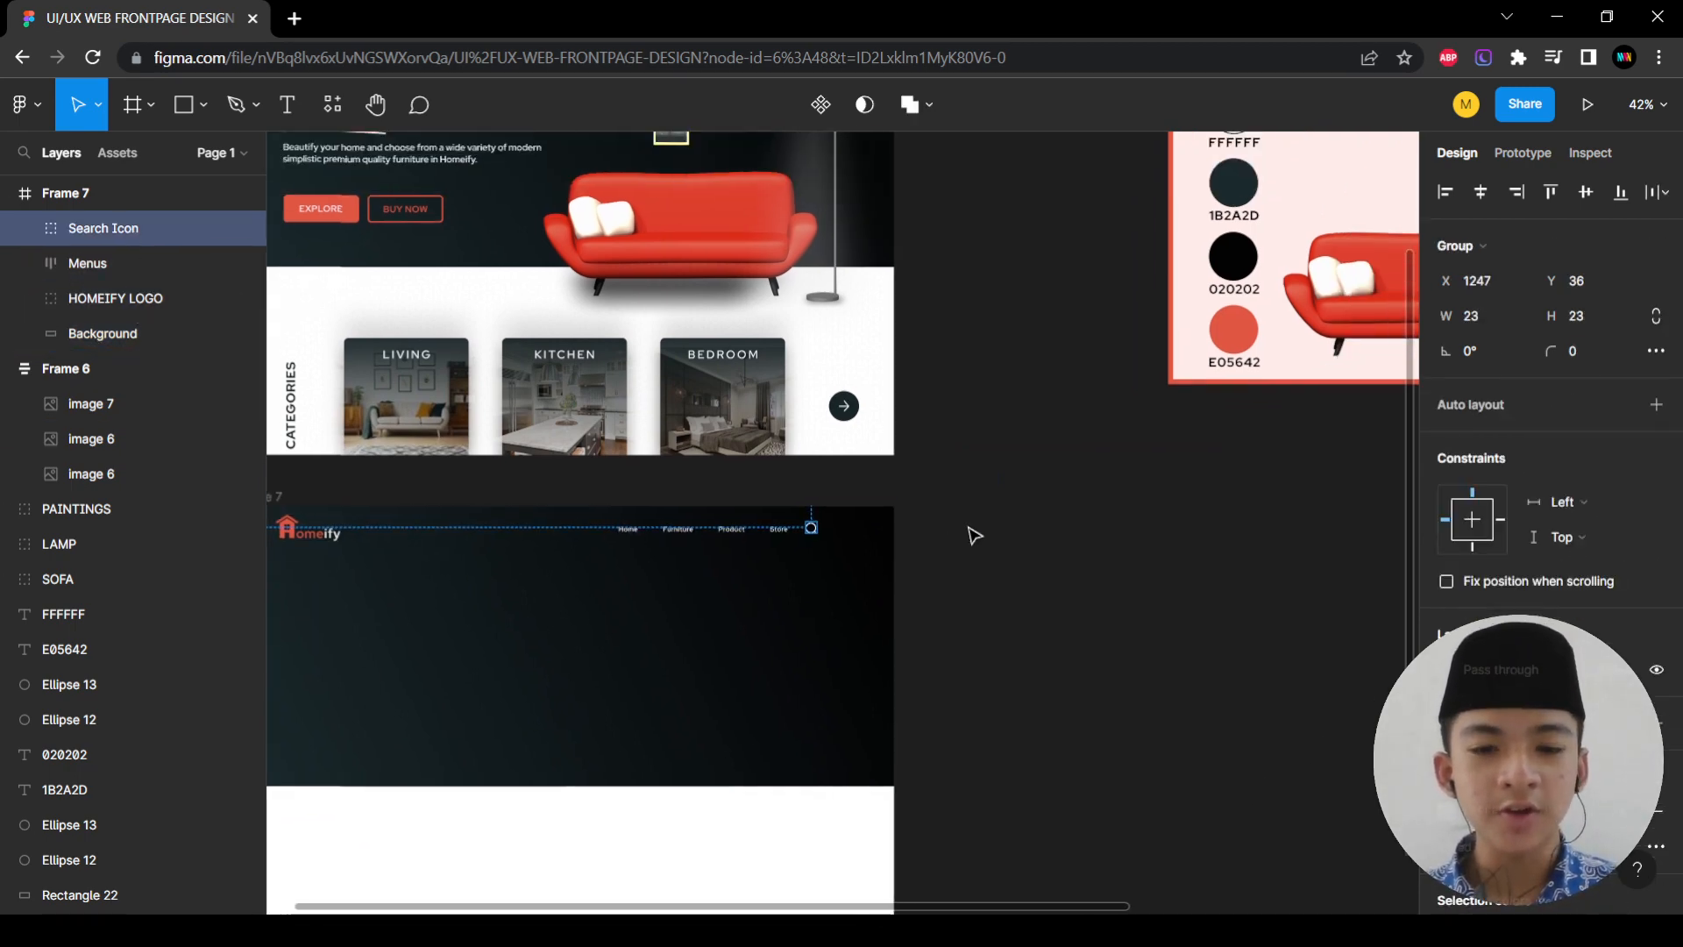
pyautogui.scroll(3, 968, 533)
pyautogui.scroll(5, 798, 320)
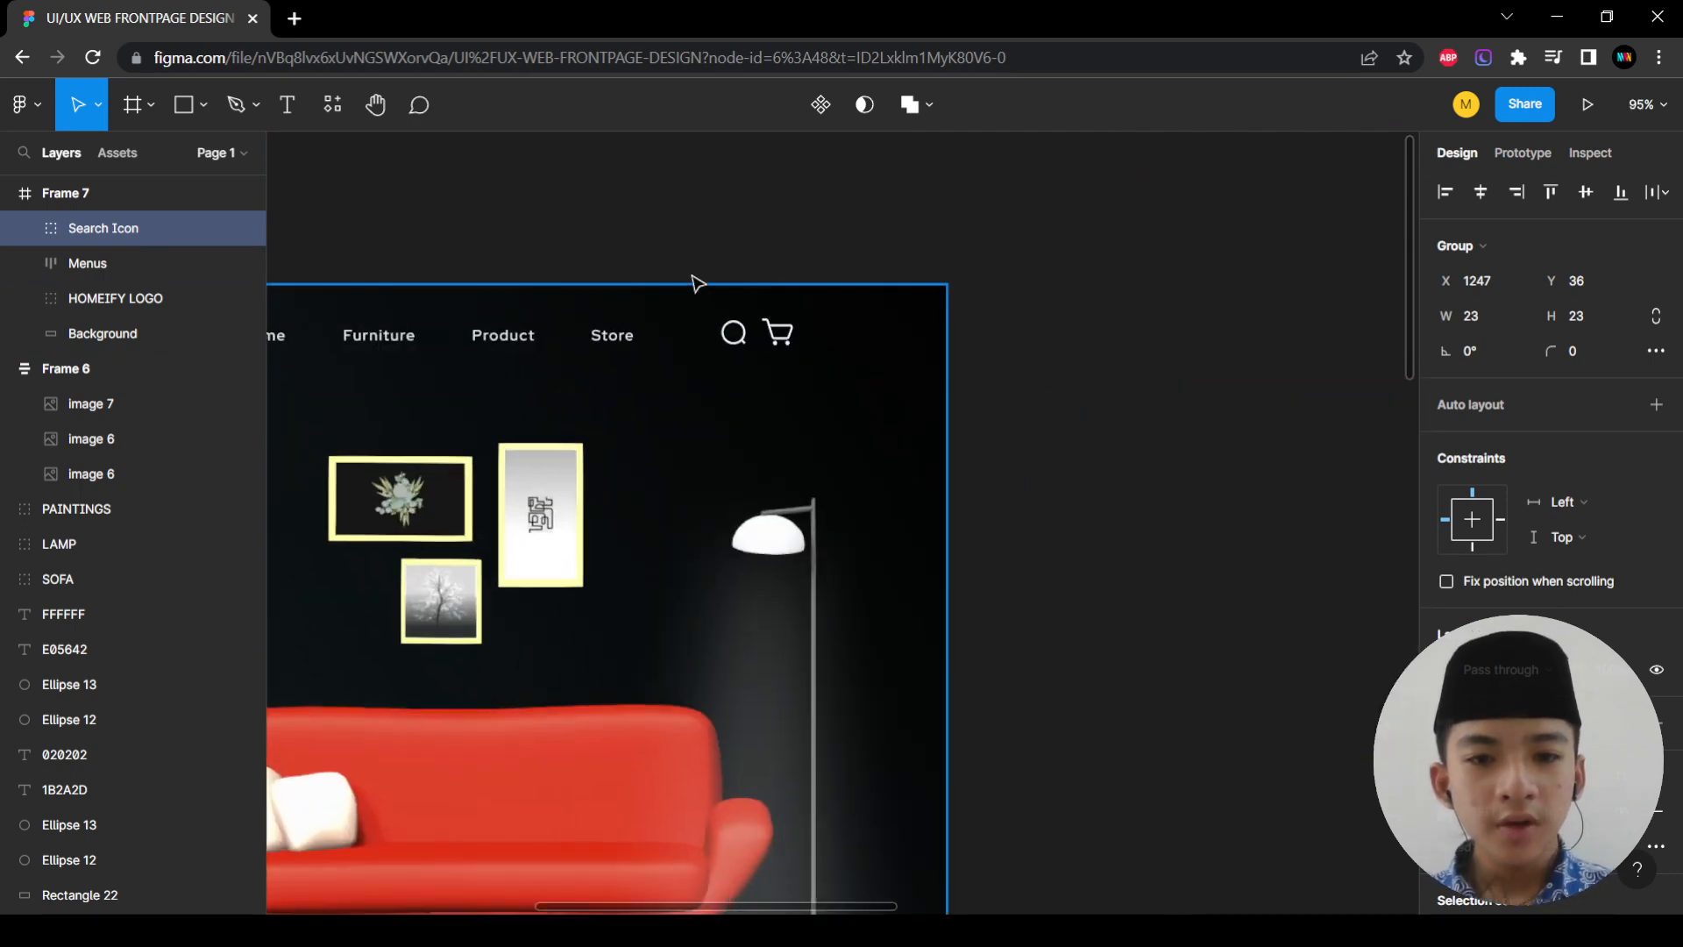
# Draw a shopping cart outline of about 38.5 × 17.5 with the Pen tool beside the Search Icon, with a short handle and a closed tapered basket
pyautogui.click(243, 107)
pyautogui.scroll(-10, 614, 525)
pyautogui.scroll(5, 789, 557)
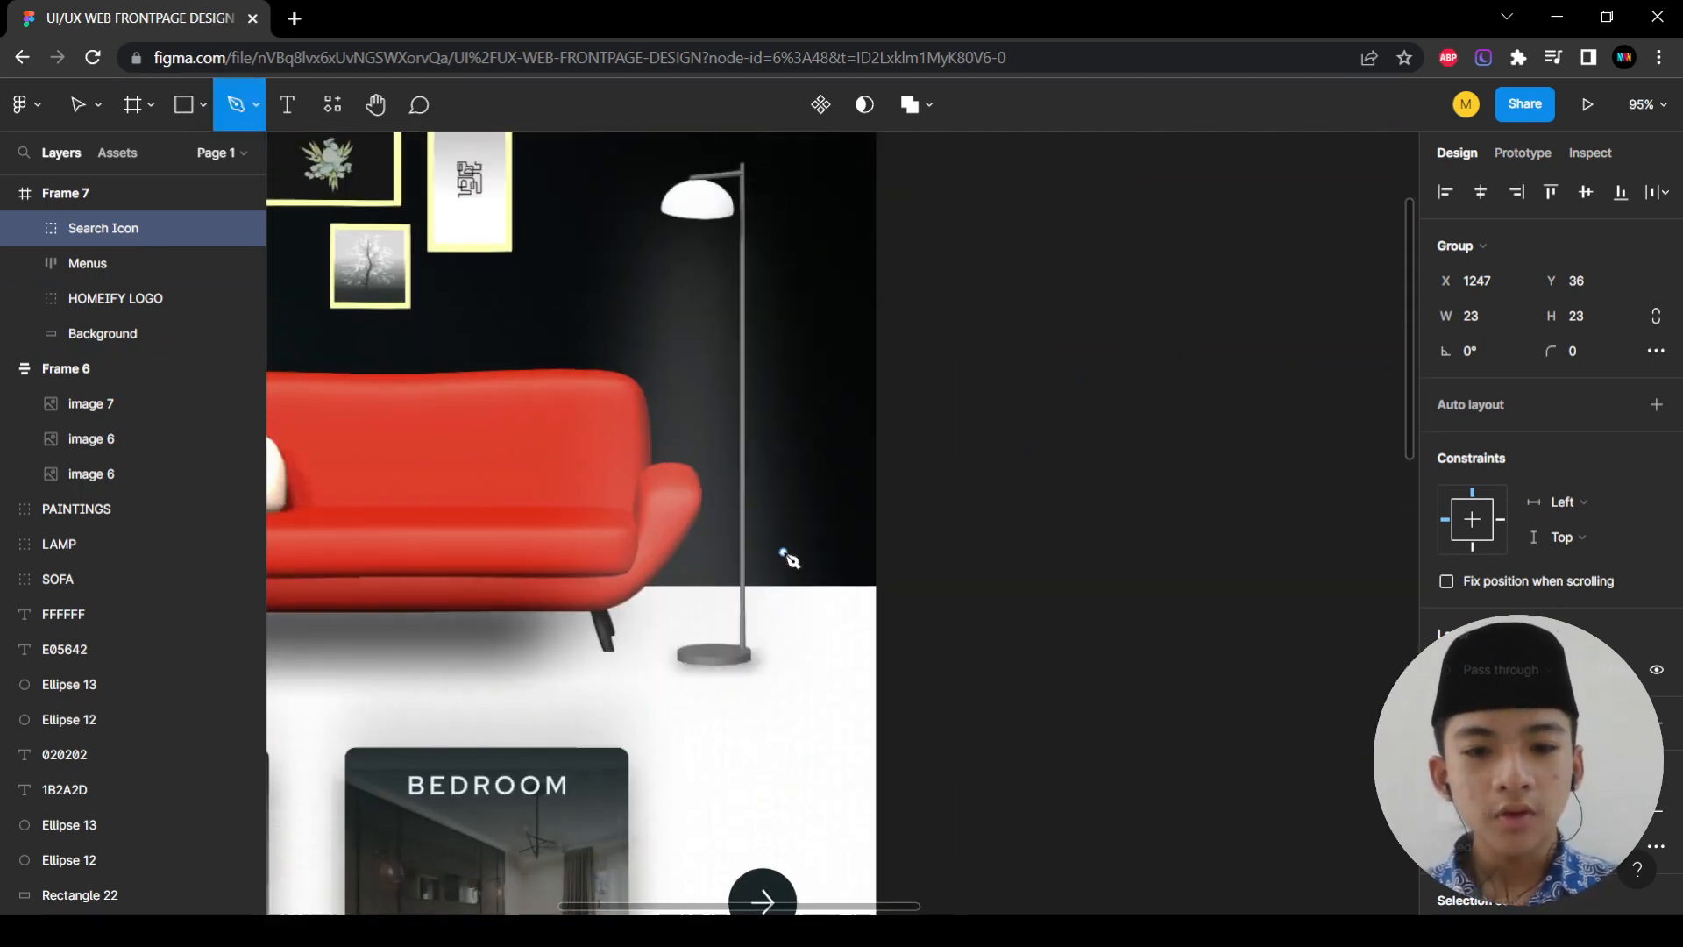
pyautogui.scroll(5, 788, 556)
pyautogui.scroll(-8, 789, 556)
pyautogui.scroll(5, 704, 526)
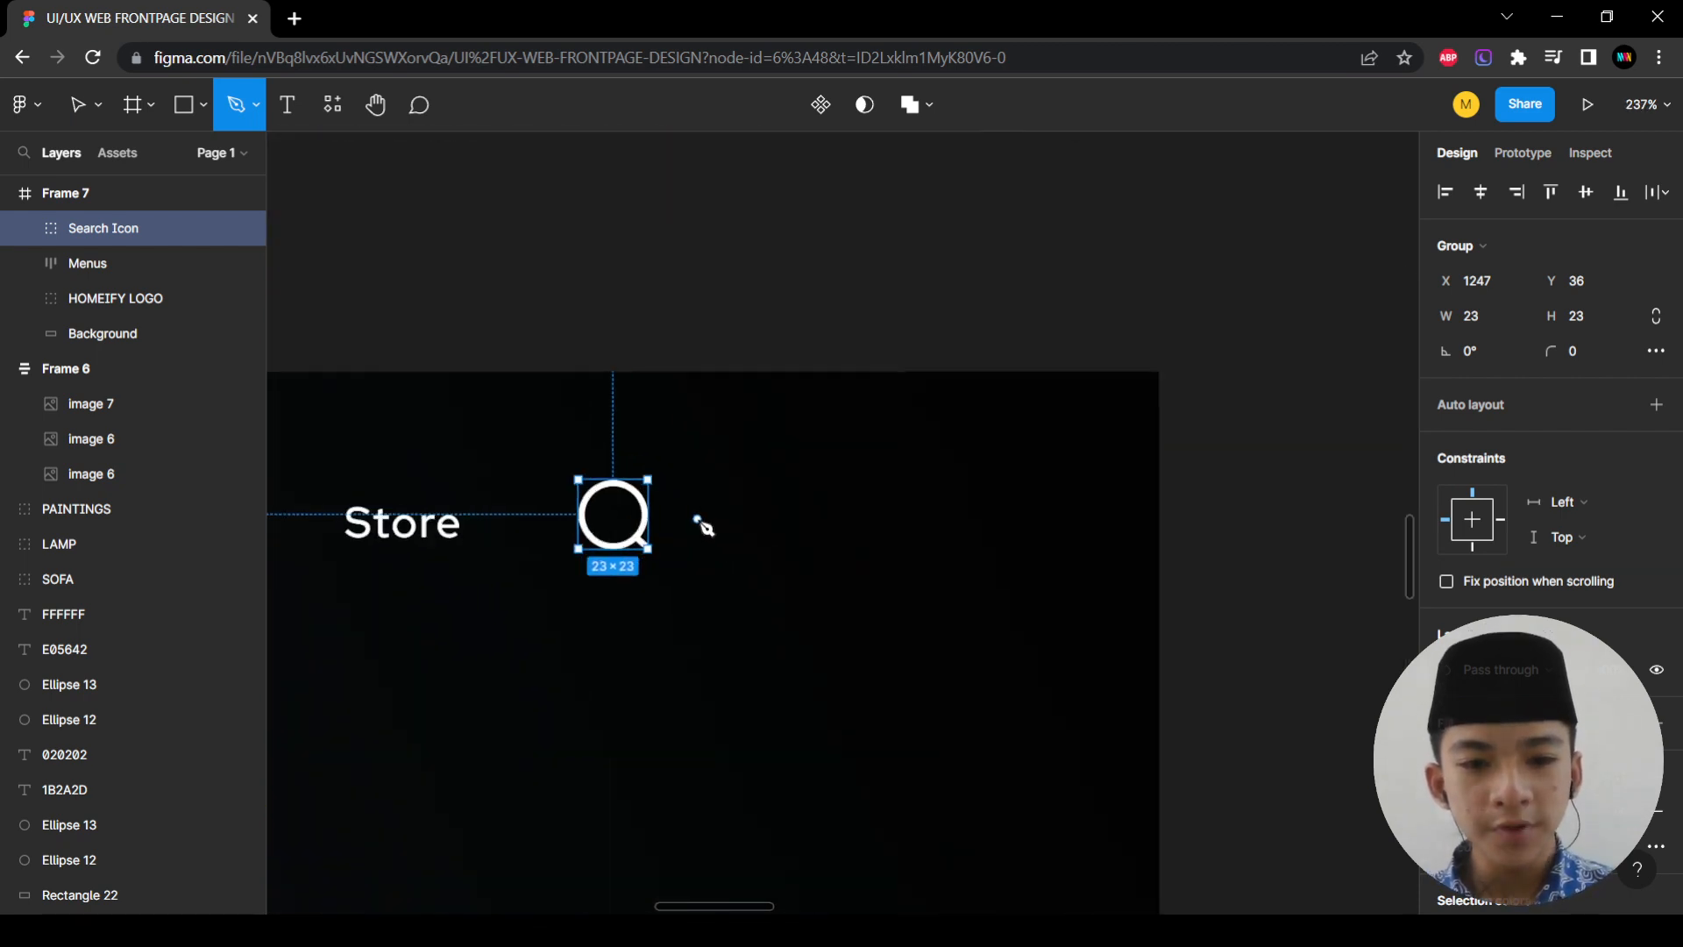
pyautogui.scroll(5, 693, 509)
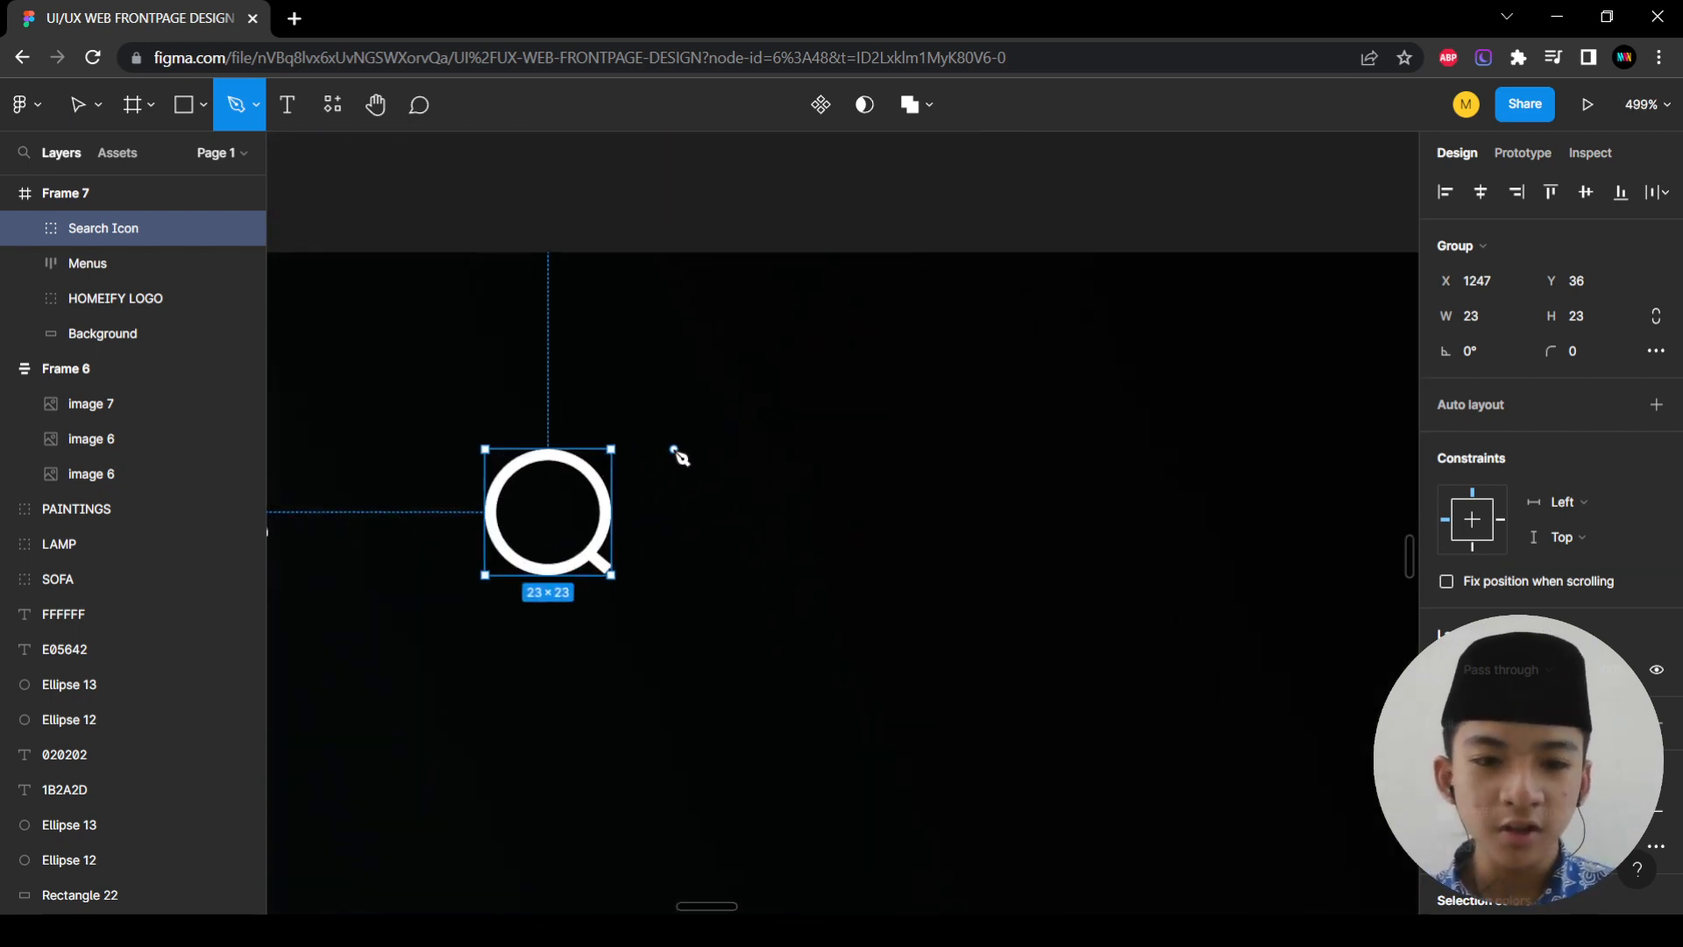
pyautogui.click(674, 449)
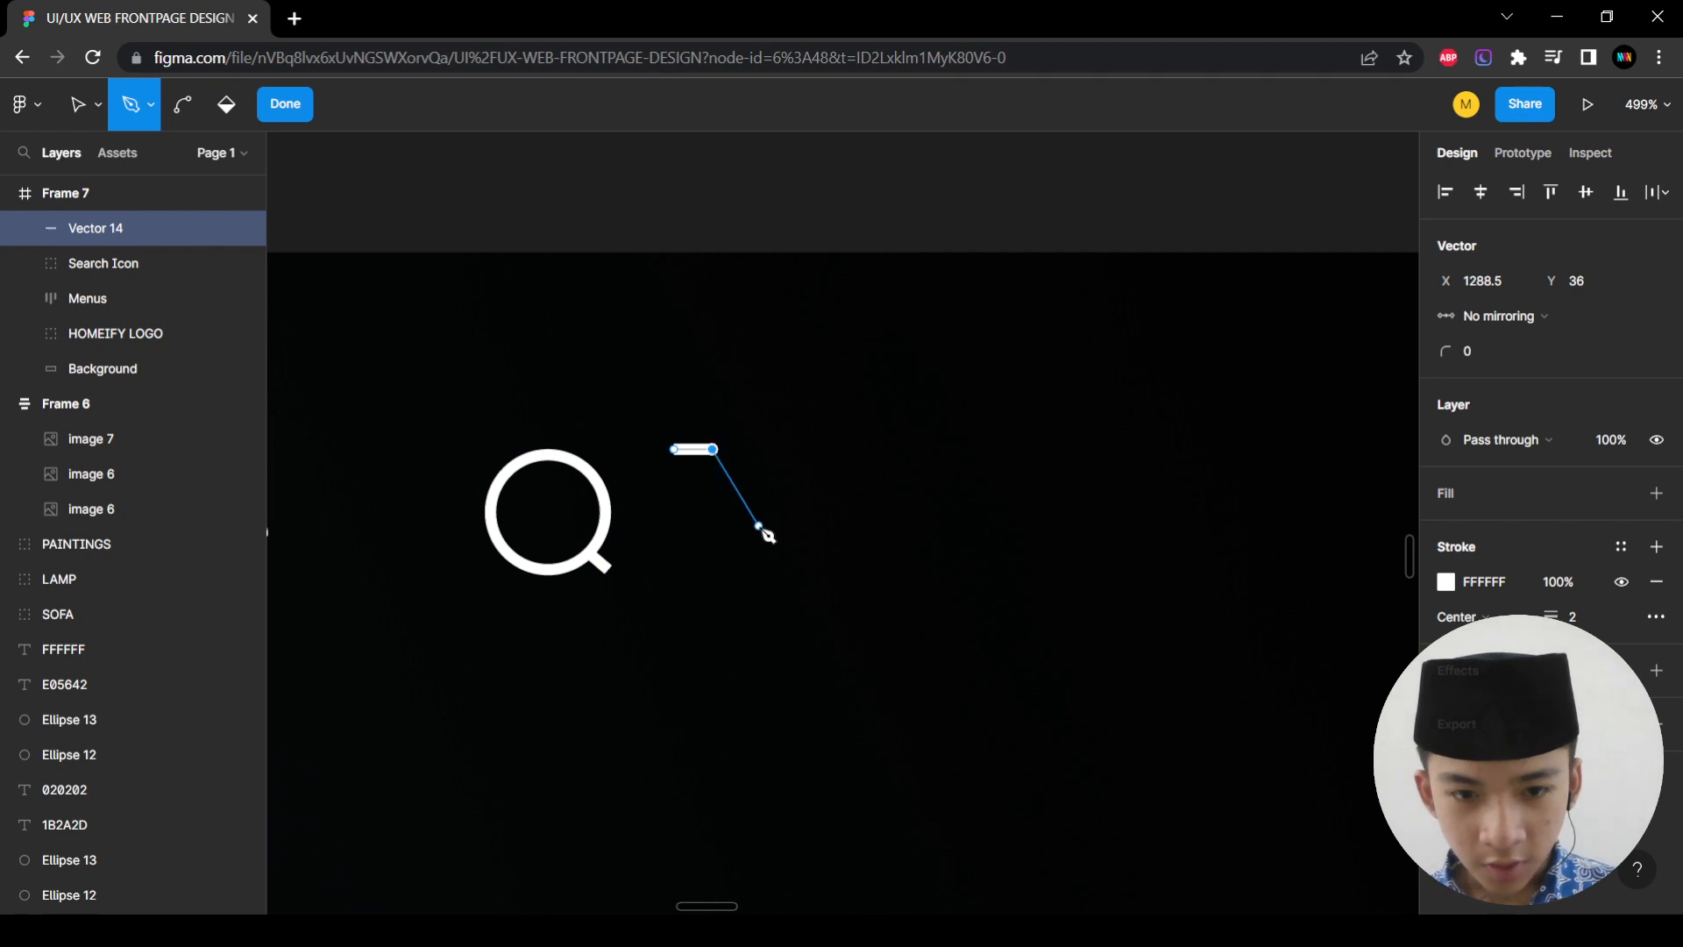
pyautogui.click(760, 546)
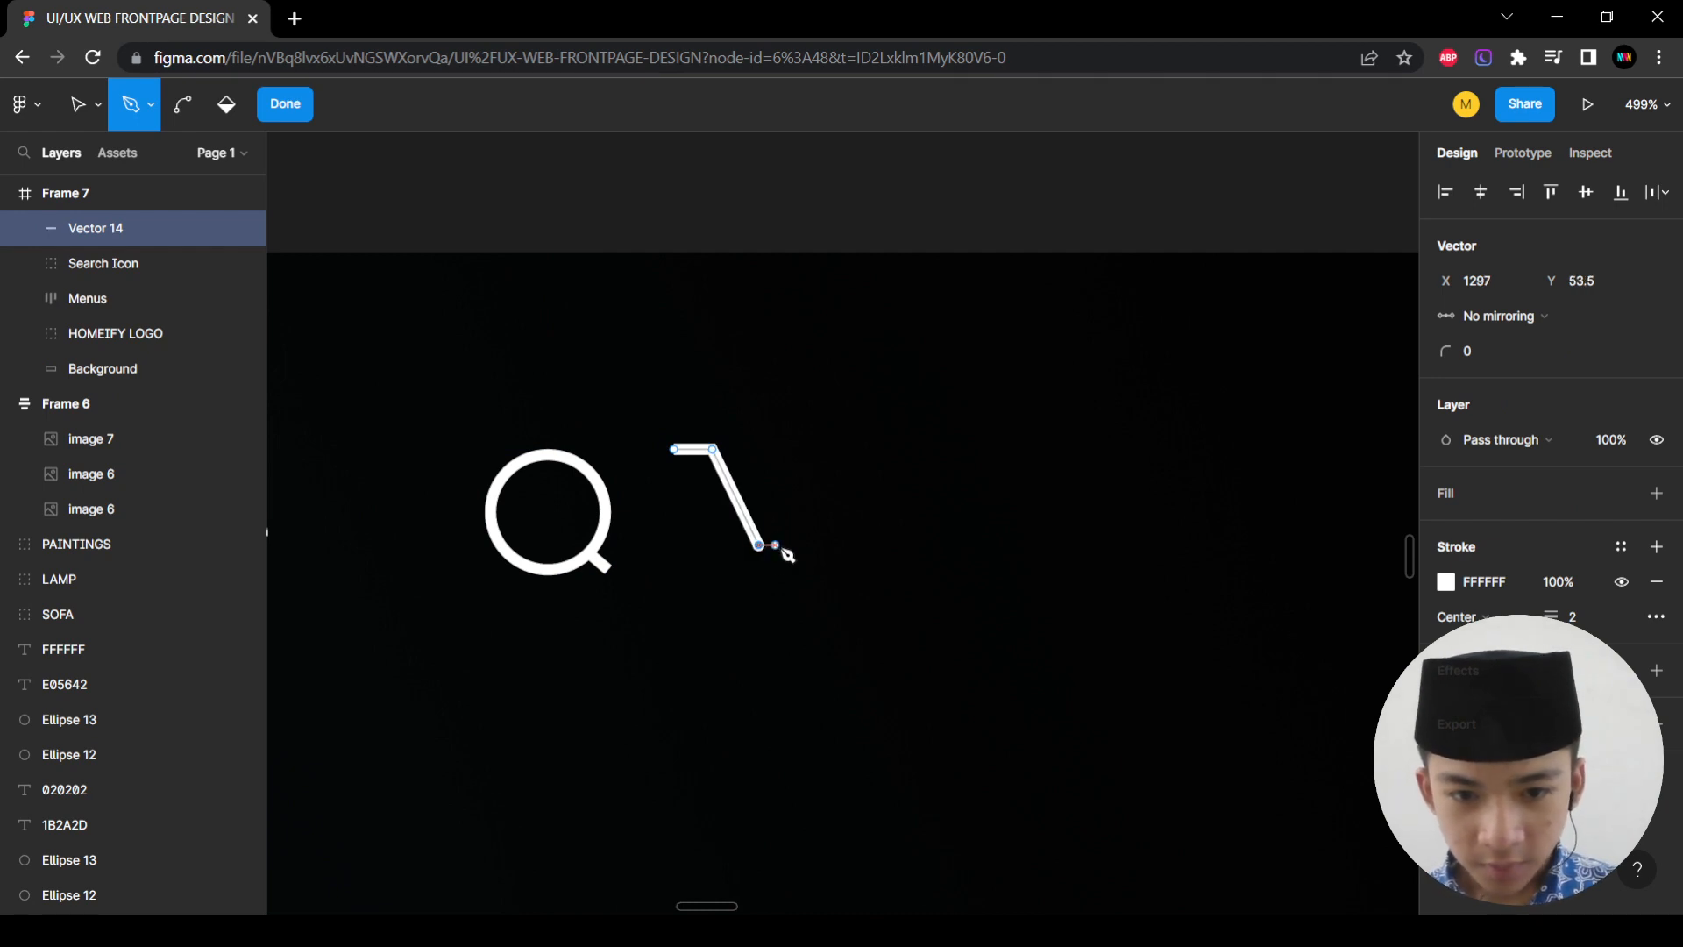
pyautogui.click(855, 545)
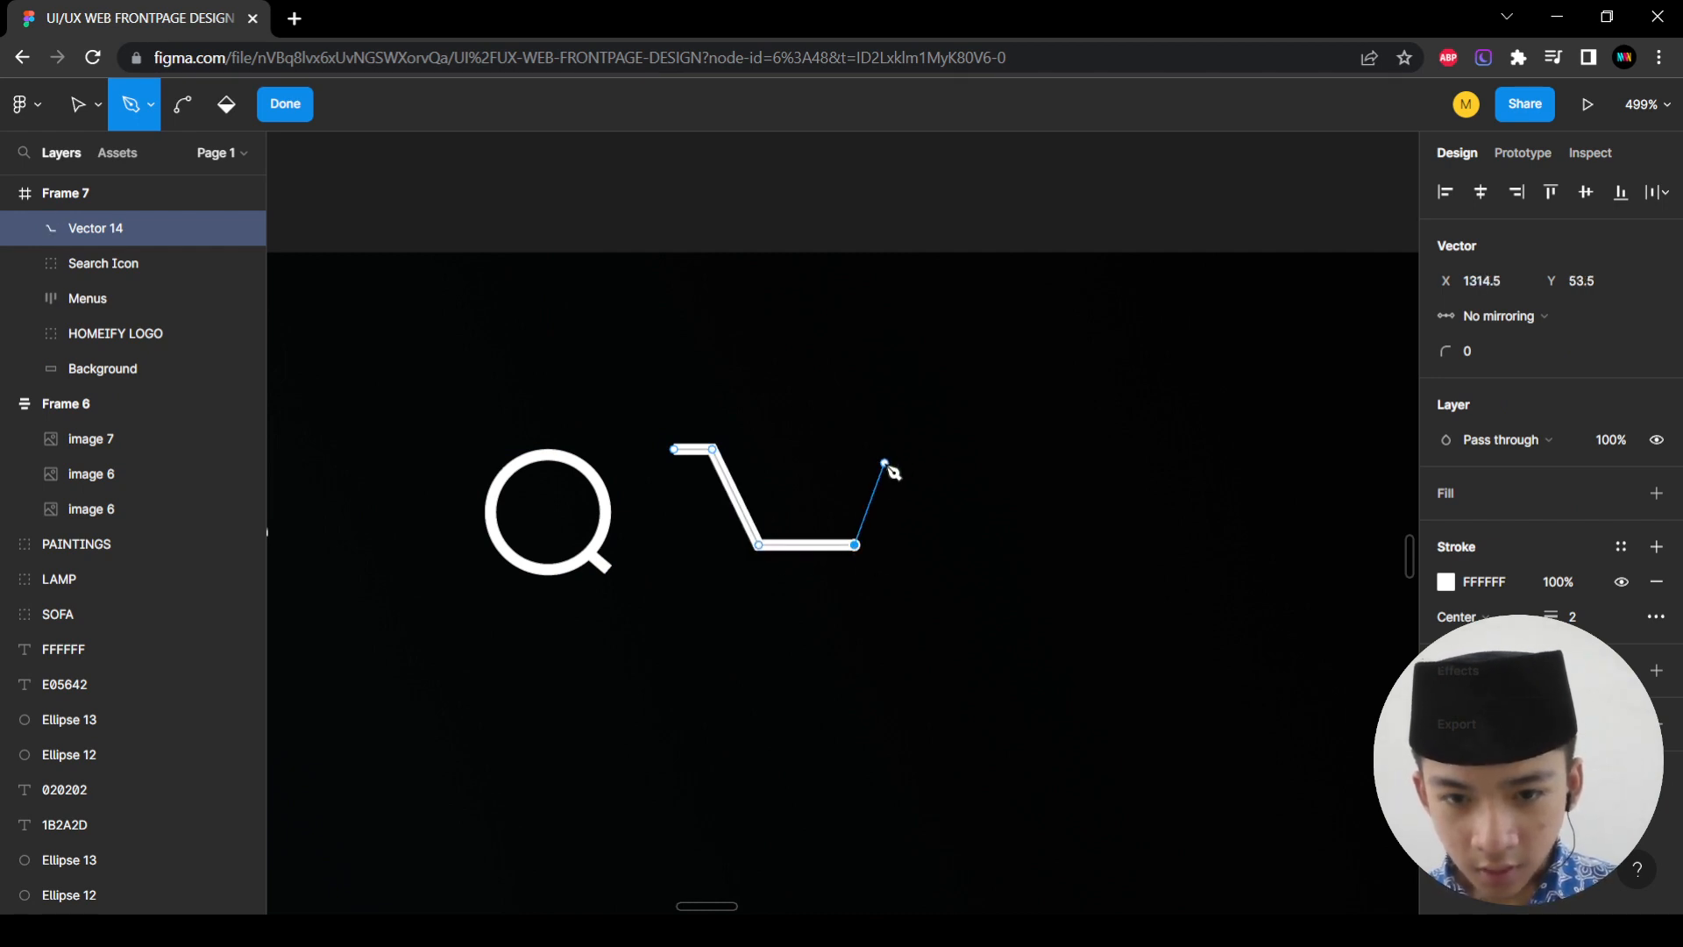
pyautogui.click(890, 459)
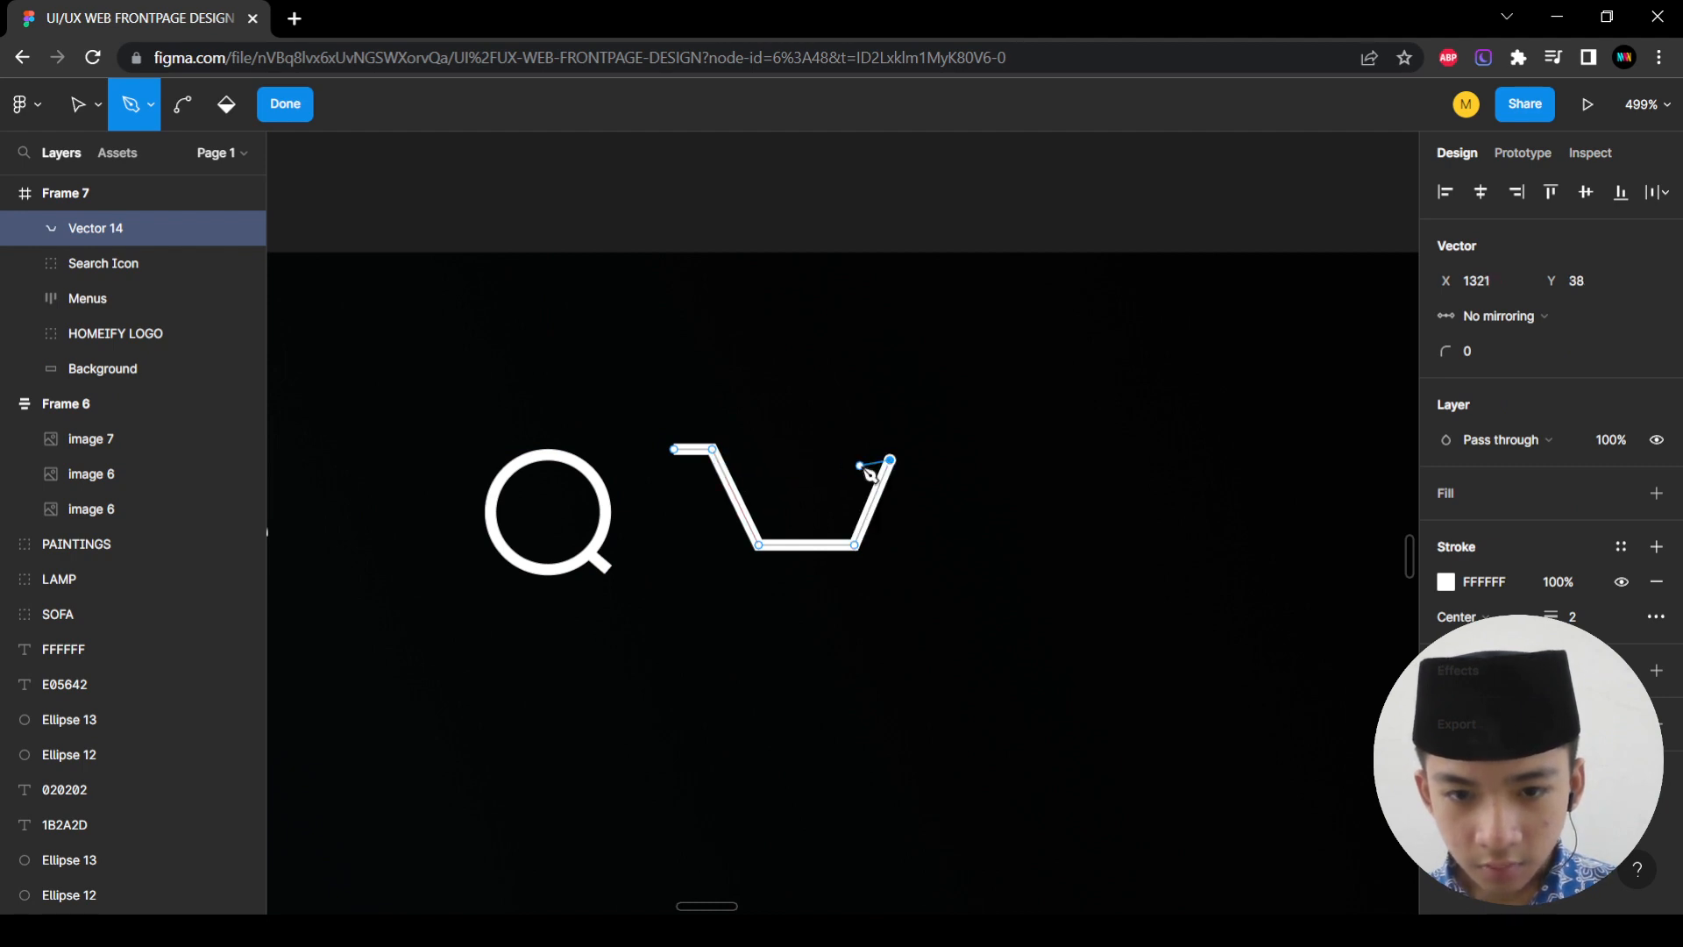
pyautogui.hotkey('ctrl', 'z')
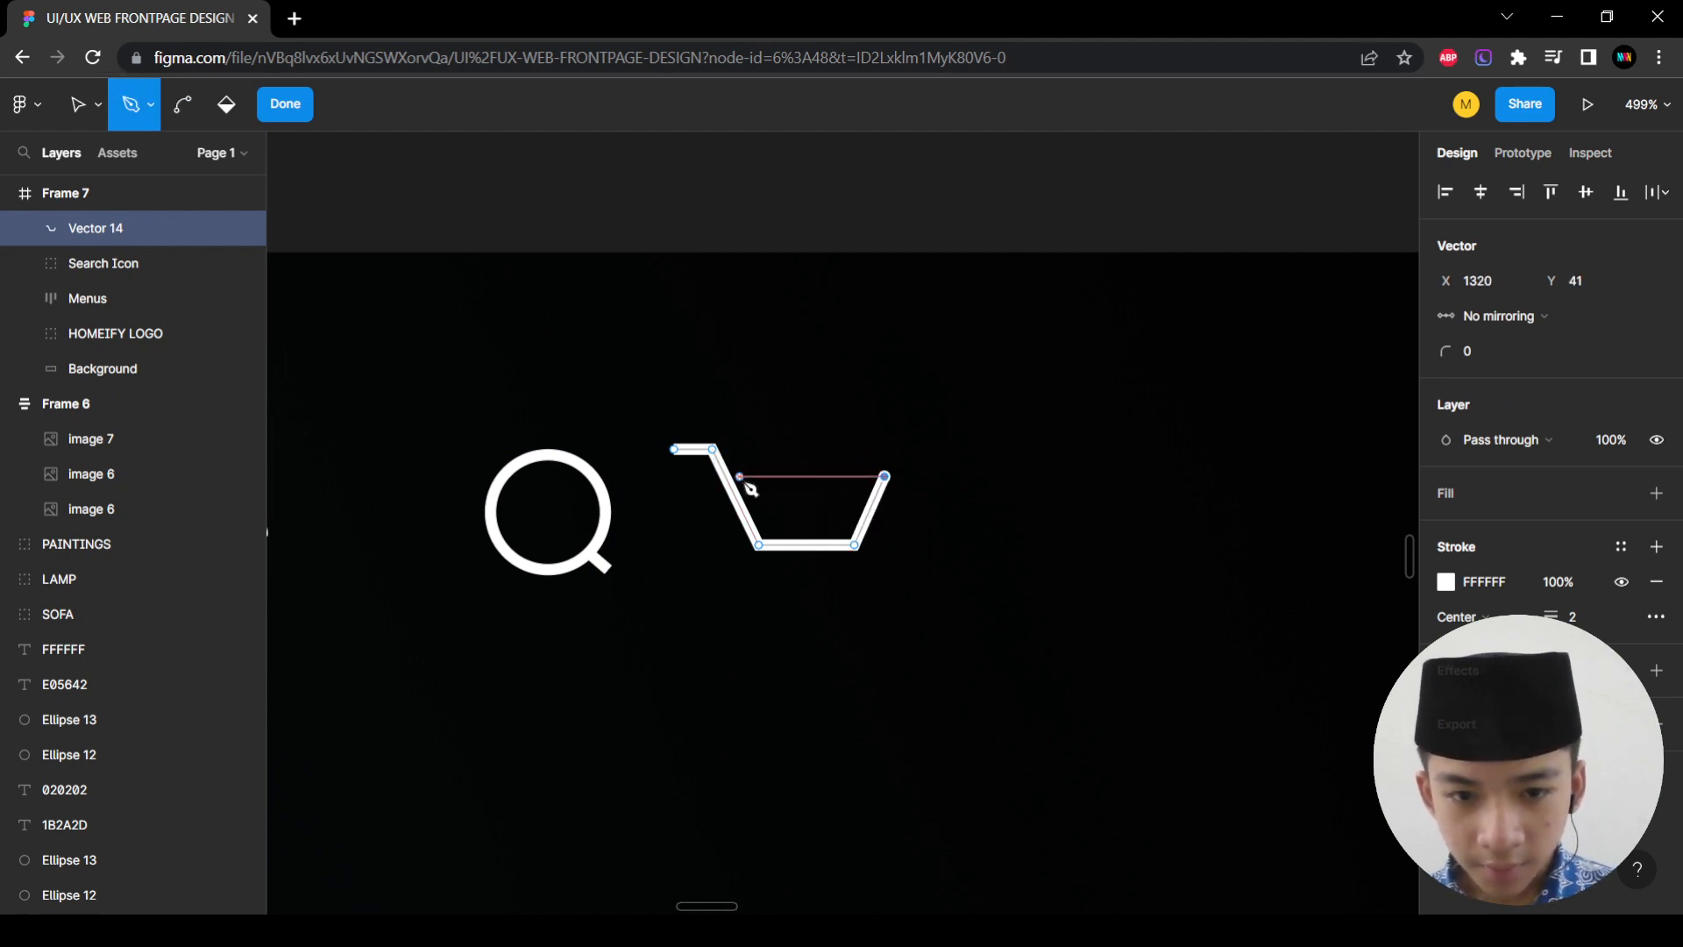
pyautogui.click(728, 479)
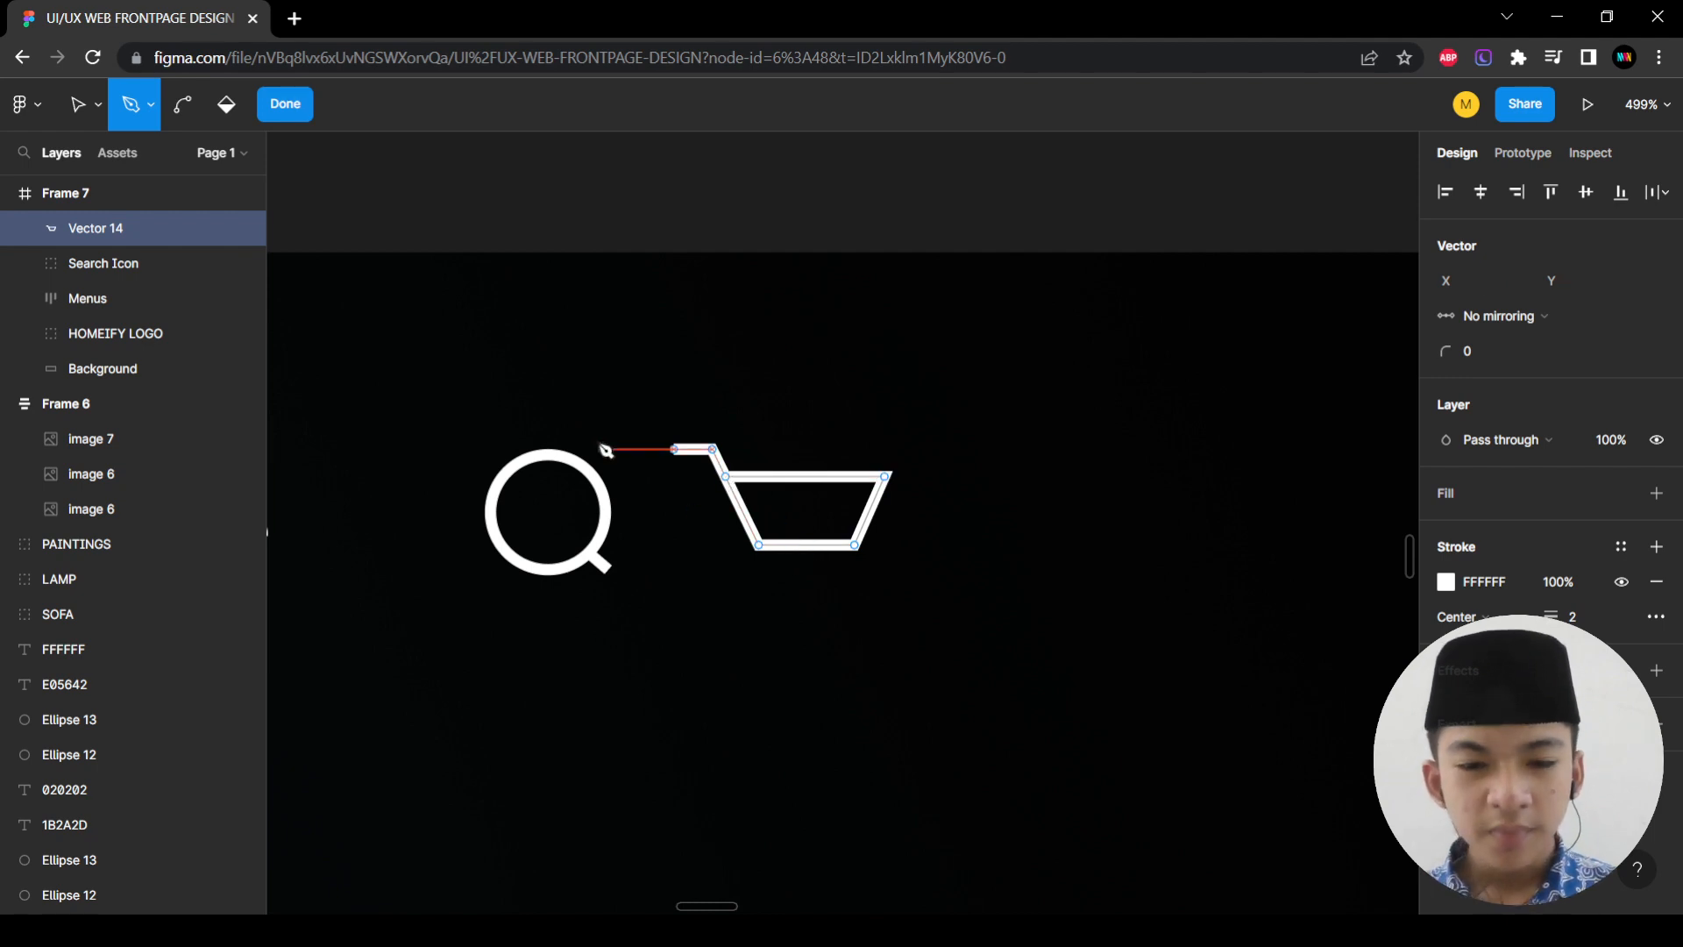
pyautogui.click(294, 114)
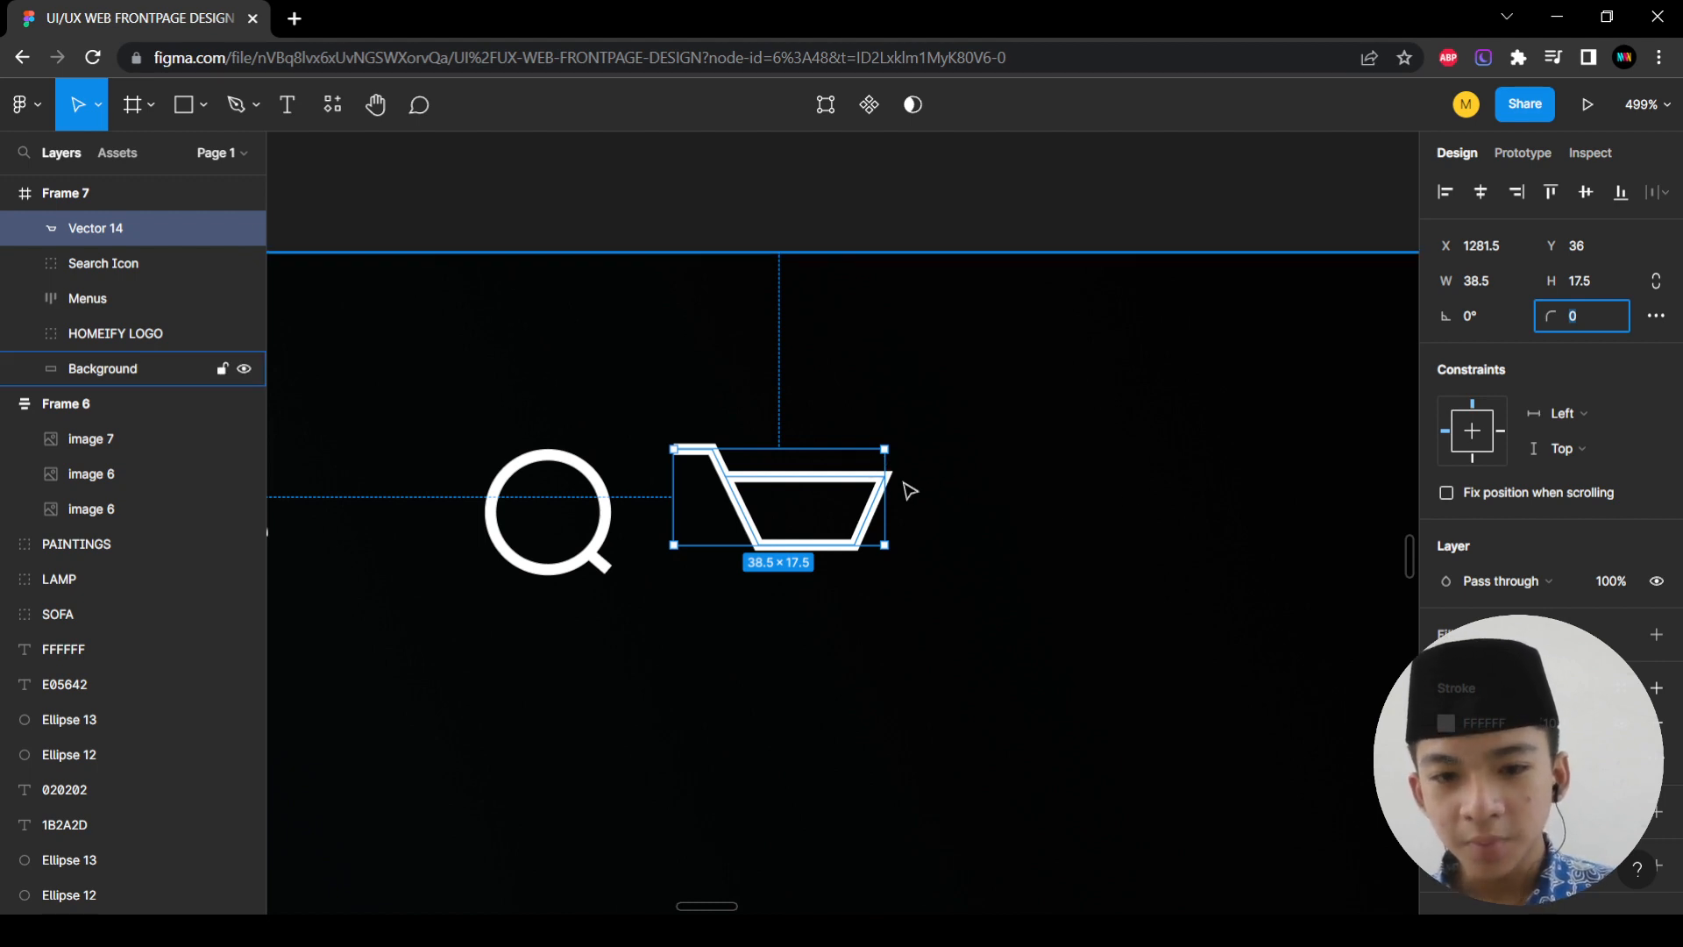
# Set the cart outline's corner radius to 2 and narrow the shape to about 33 × 18
pyautogui.press('Up')
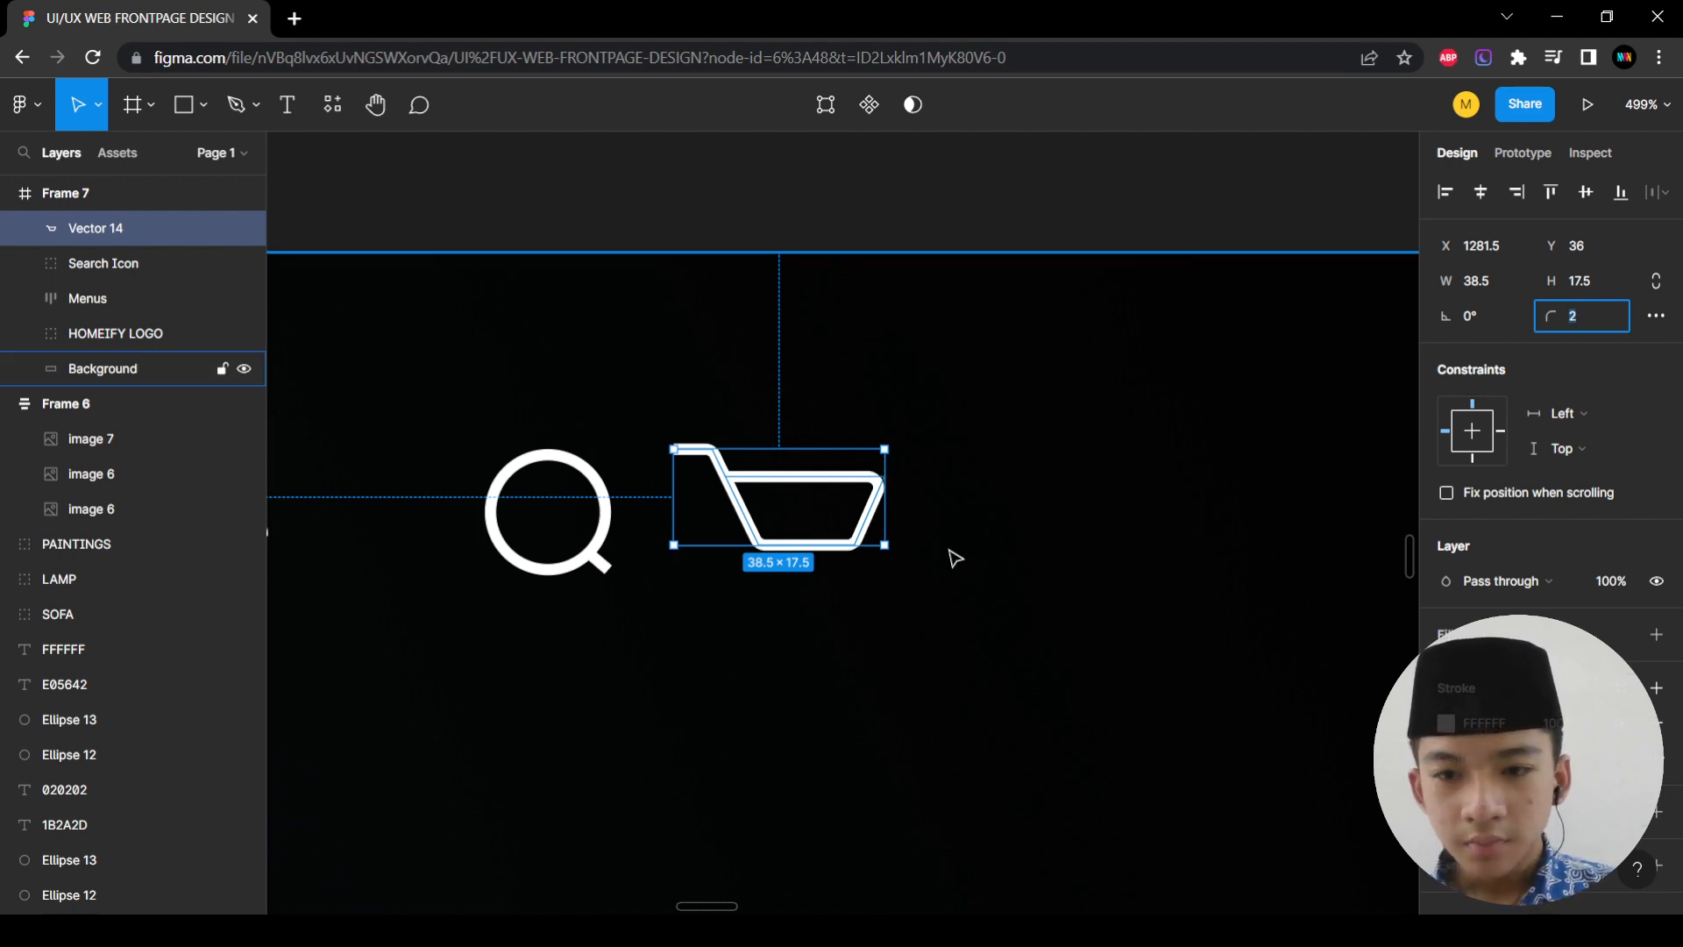
pyautogui.click(999, 571)
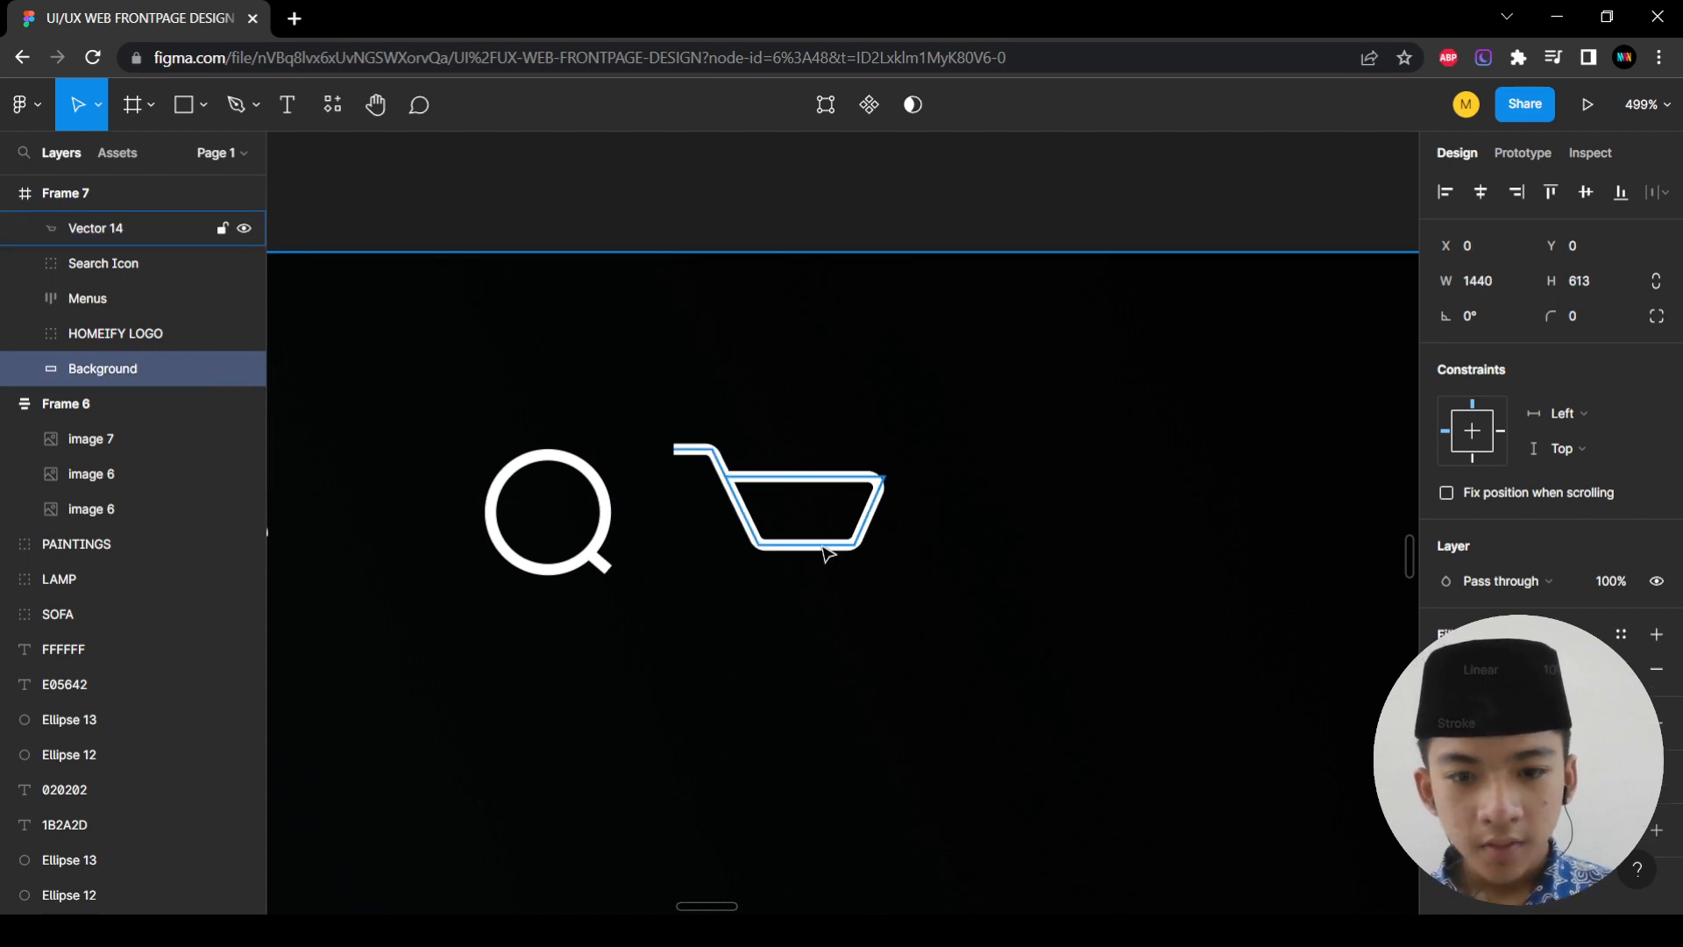
pyautogui.click(866, 529)
pyautogui.moveTo(884, 520); pyautogui.dragTo(858, 521)
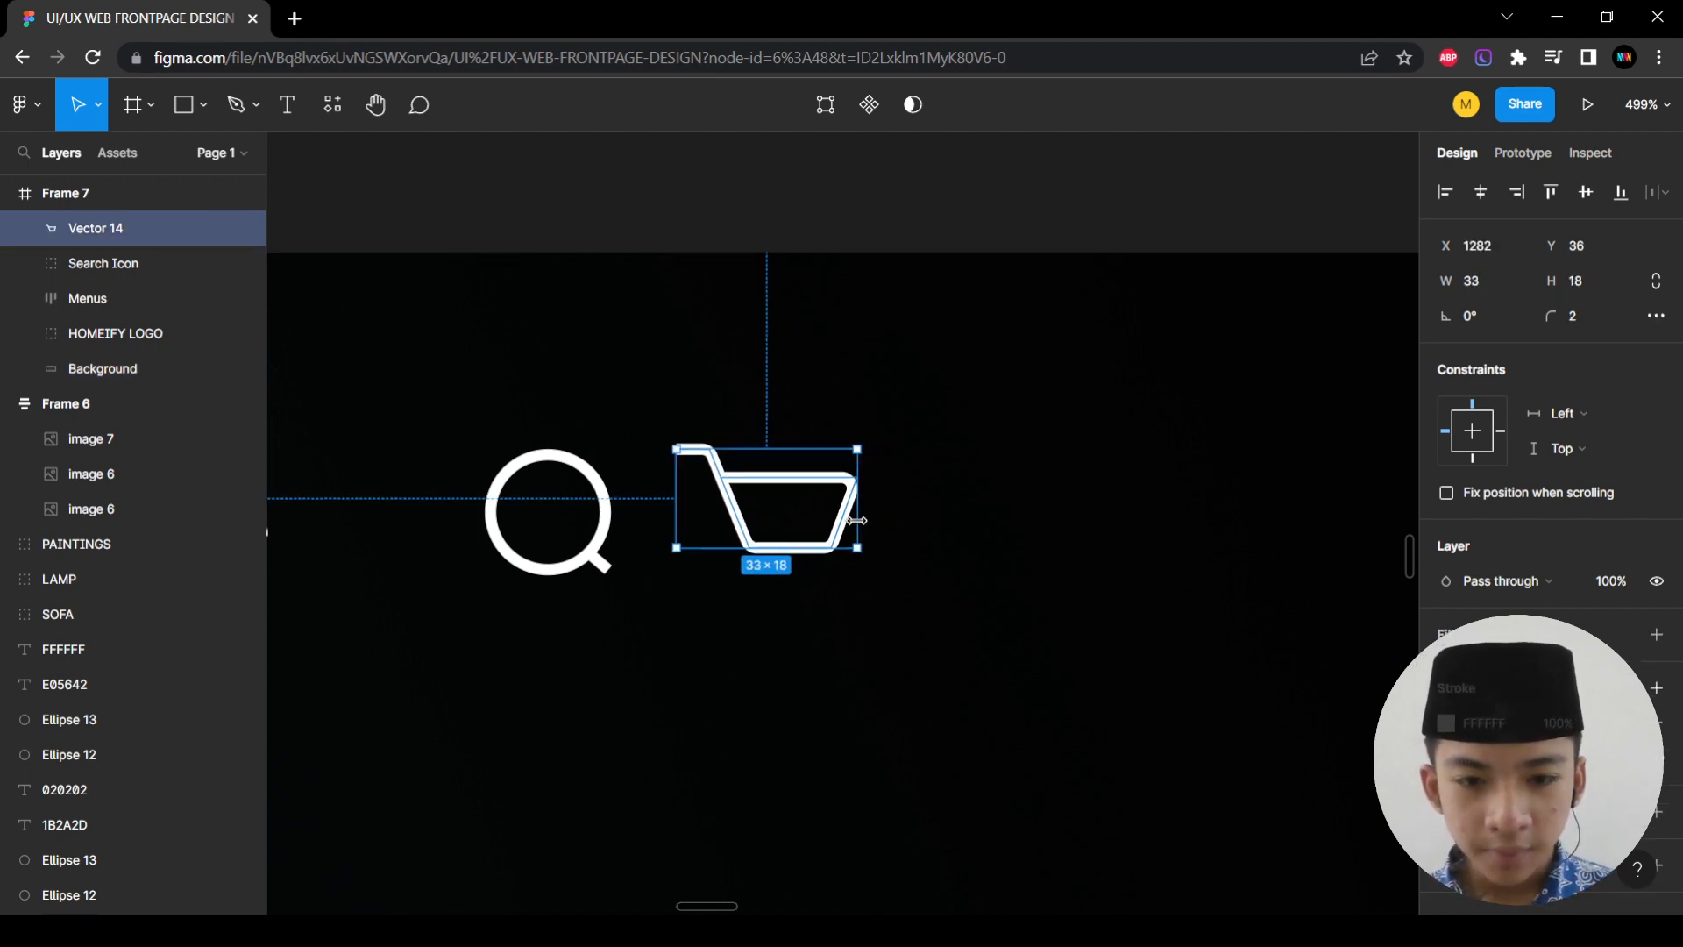
pyautogui.click(907, 588)
# Draw a 5 × 5 circle as a wheel just under the cart basket's lower corner nearest the handle and fill it white FFFFFF
pyautogui.click(202, 105)
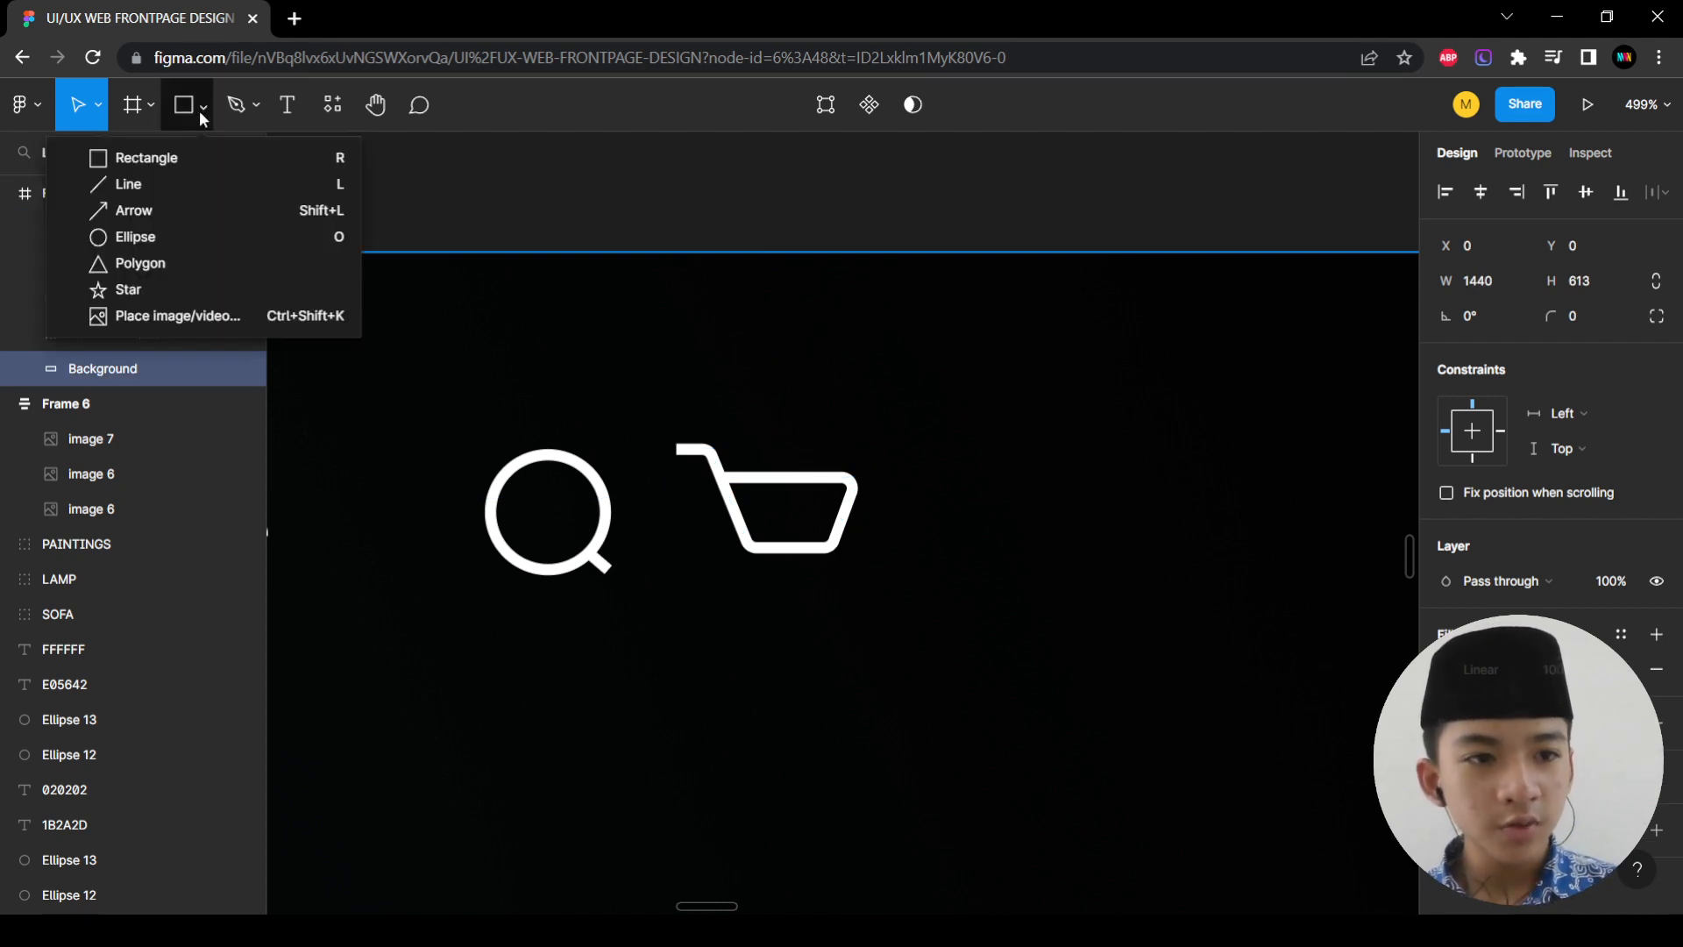
pyautogui.click(131, 234)
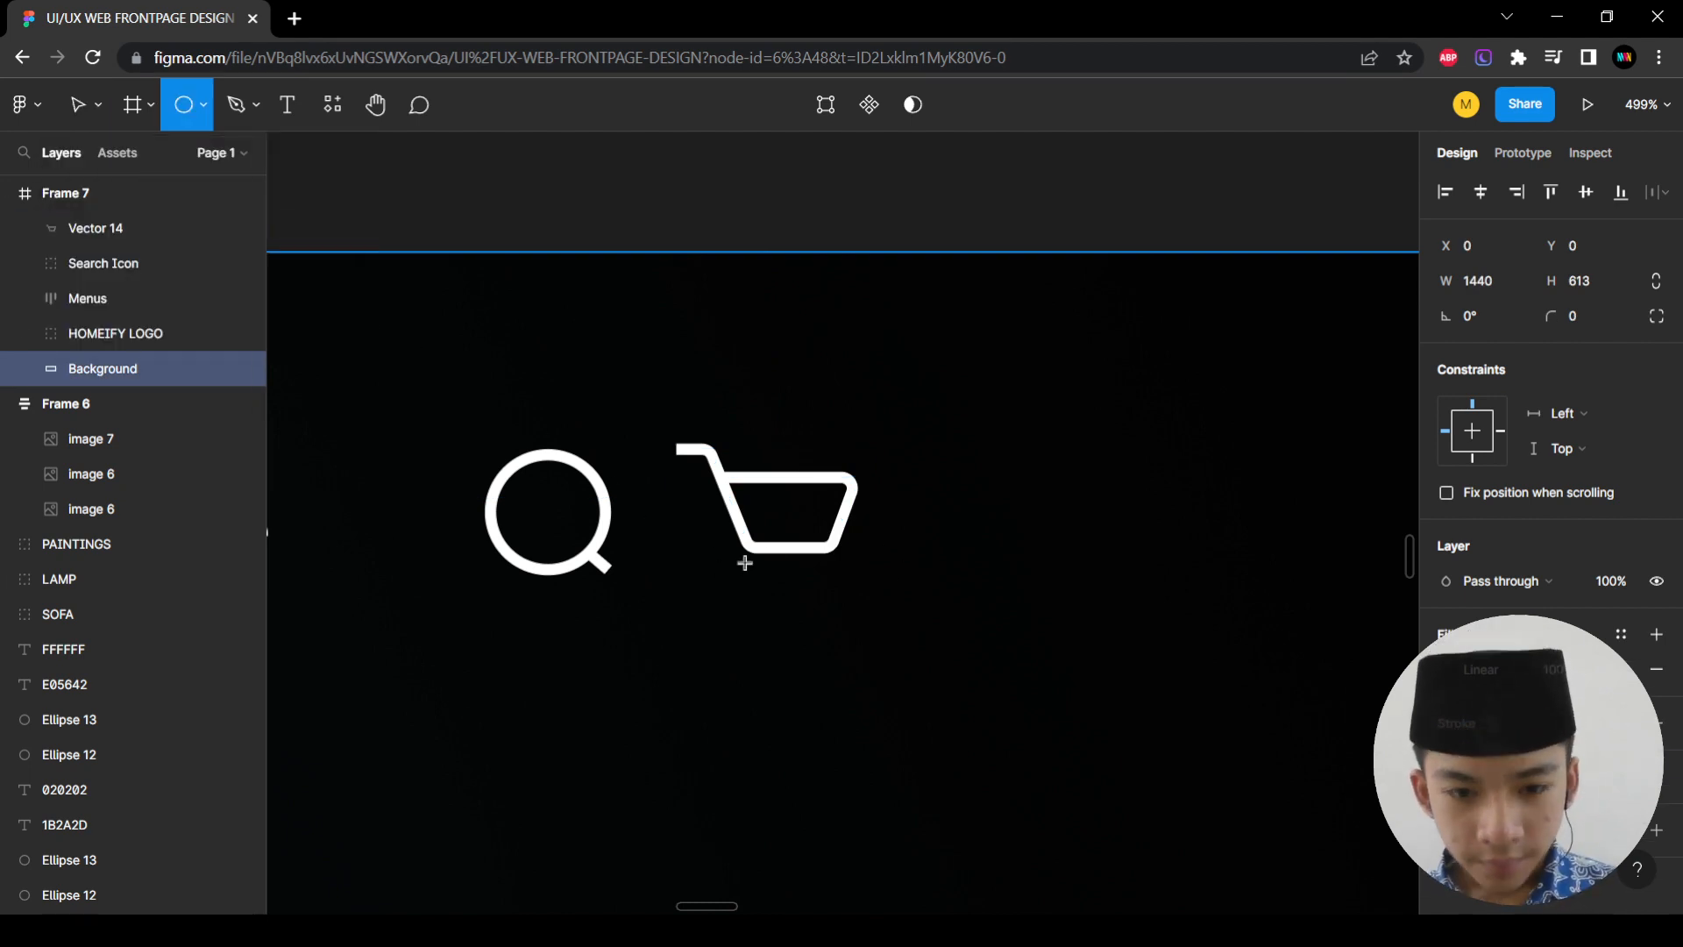
pyautogui.moveTo(744, 562); pyautogui.dragTo(763, 589)
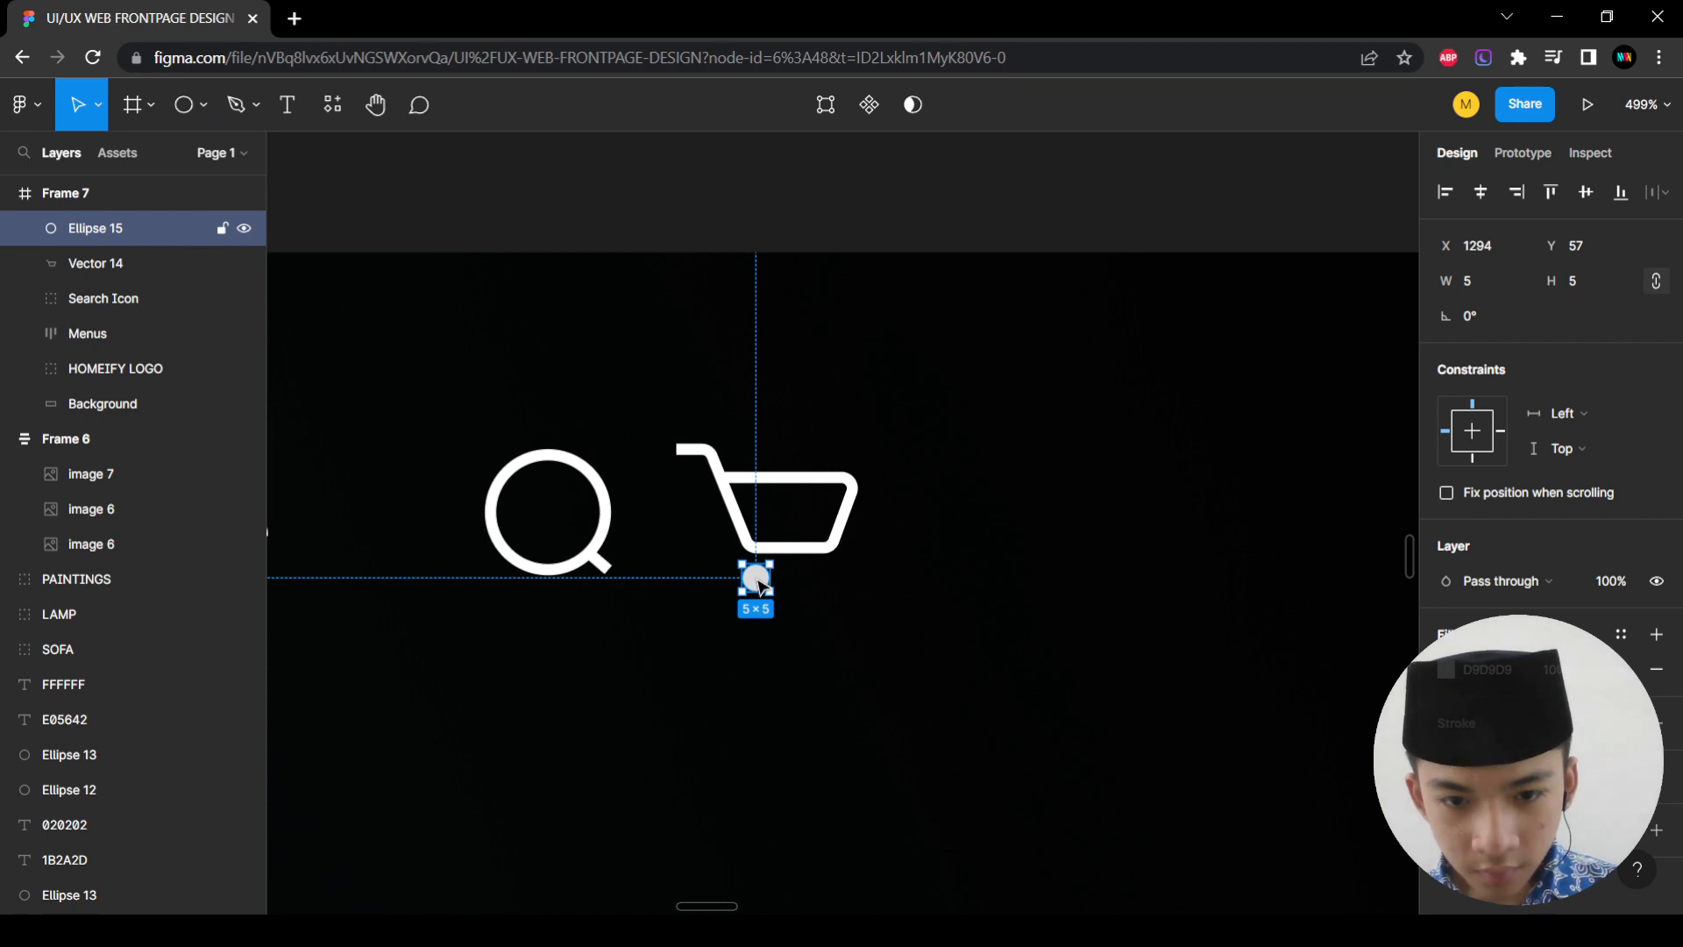
pyautogui.click(1446, 669)
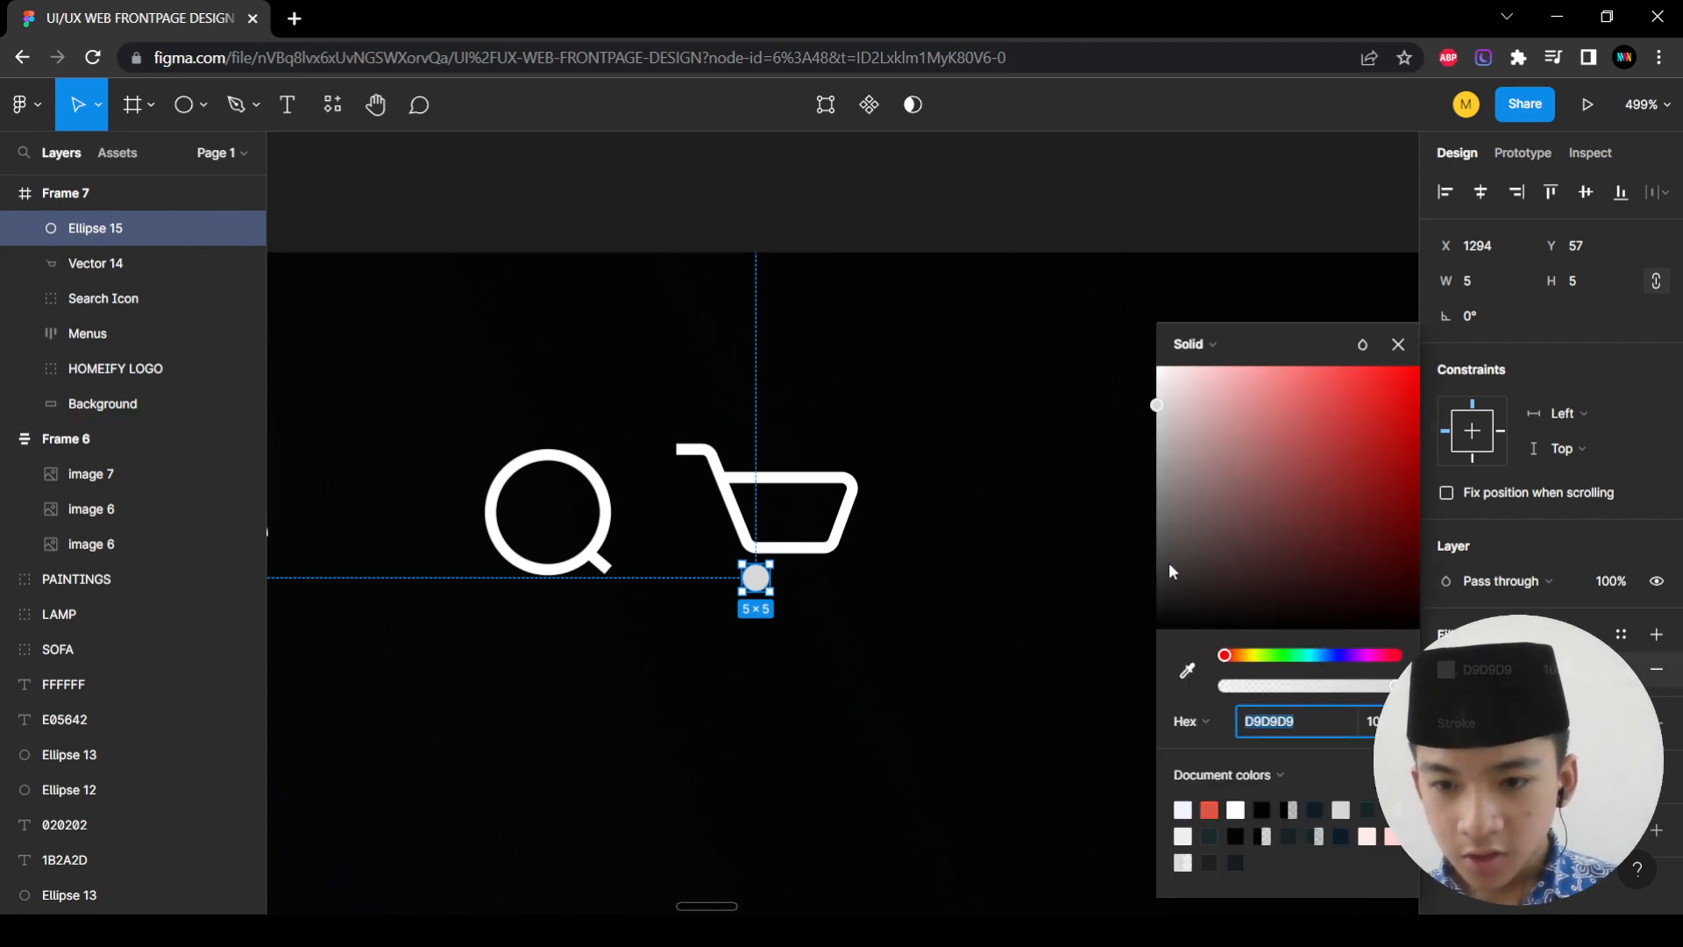
pyautogui.click(1159, 382)
pyautogui.moveTo(1155, 372); pyautogui.dragTo(1120, 331)
pyautogui.click(1398, 343)
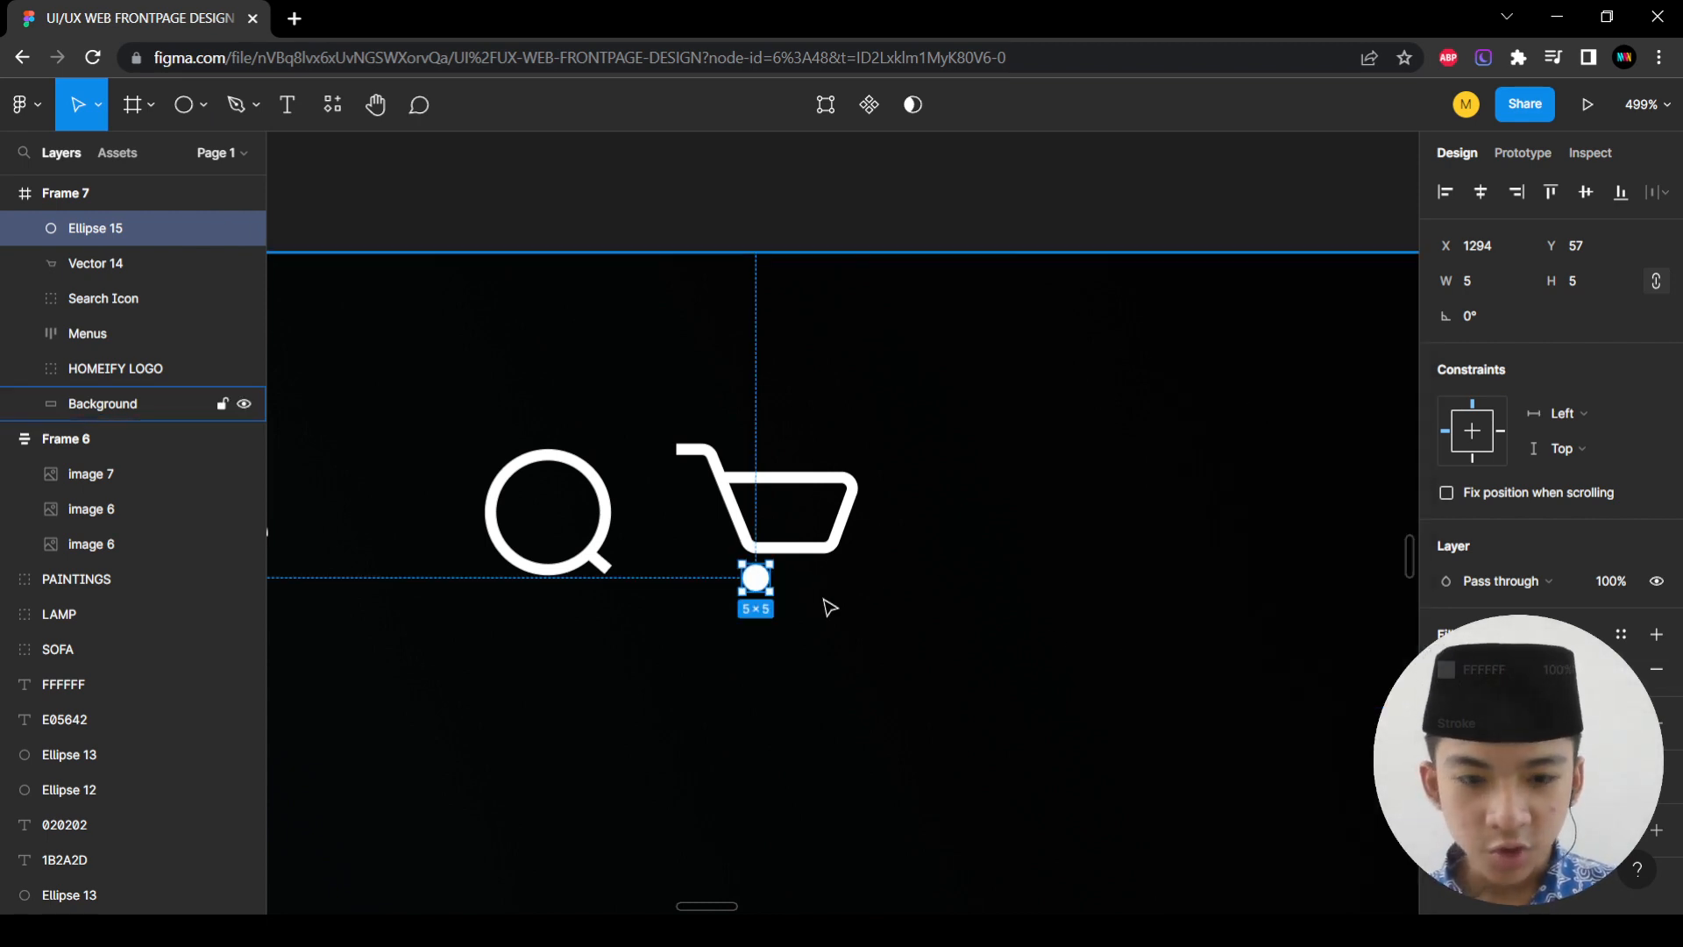
# Duplicate the white wheel and place the copy level with it under the other end of the cart basket
pyautogui.hotkey('ctrl', 'd')
pyautogui.moveTo(755, 578); pyautogui.dragTo(833, 579)
pyautogui.click(1050, 587)
pyautogui.scroll(-3, 1029, 580)
pyautogui.hscroll(-2, 988, 608)
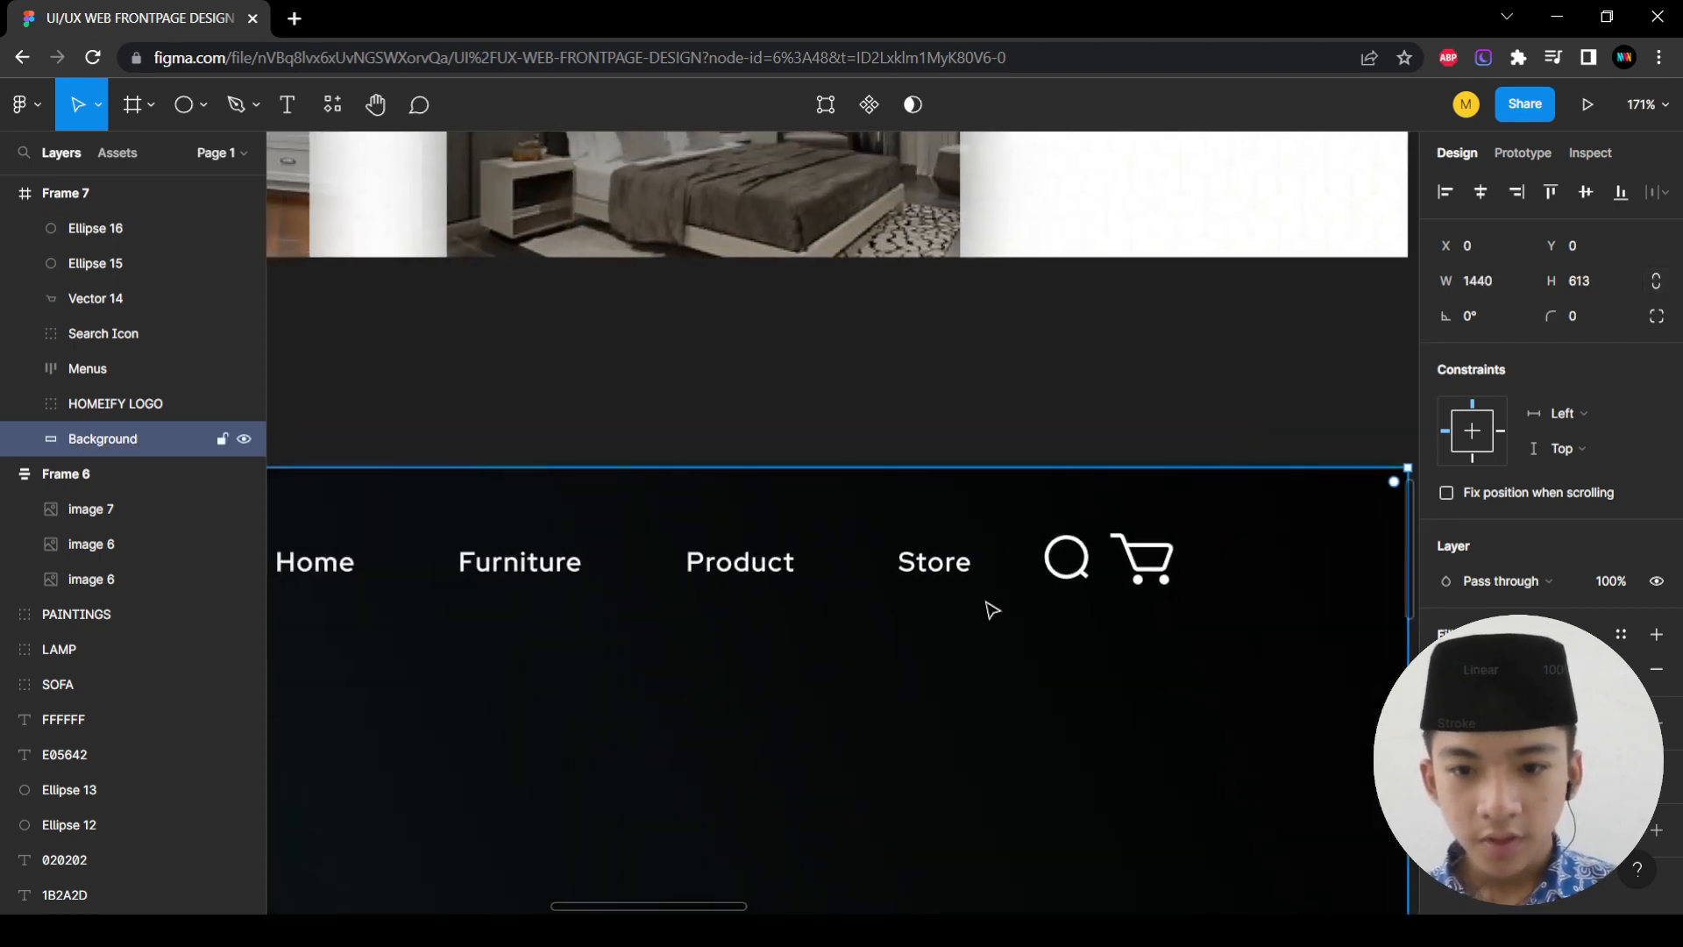
# Group the cart outline with its two wheels and rename the group Cart Icon
pyautogui.scroll(2, 1007, 612)
pyautogui.hscroll(3, 993, 607)
pyautogui.click(898, 574)
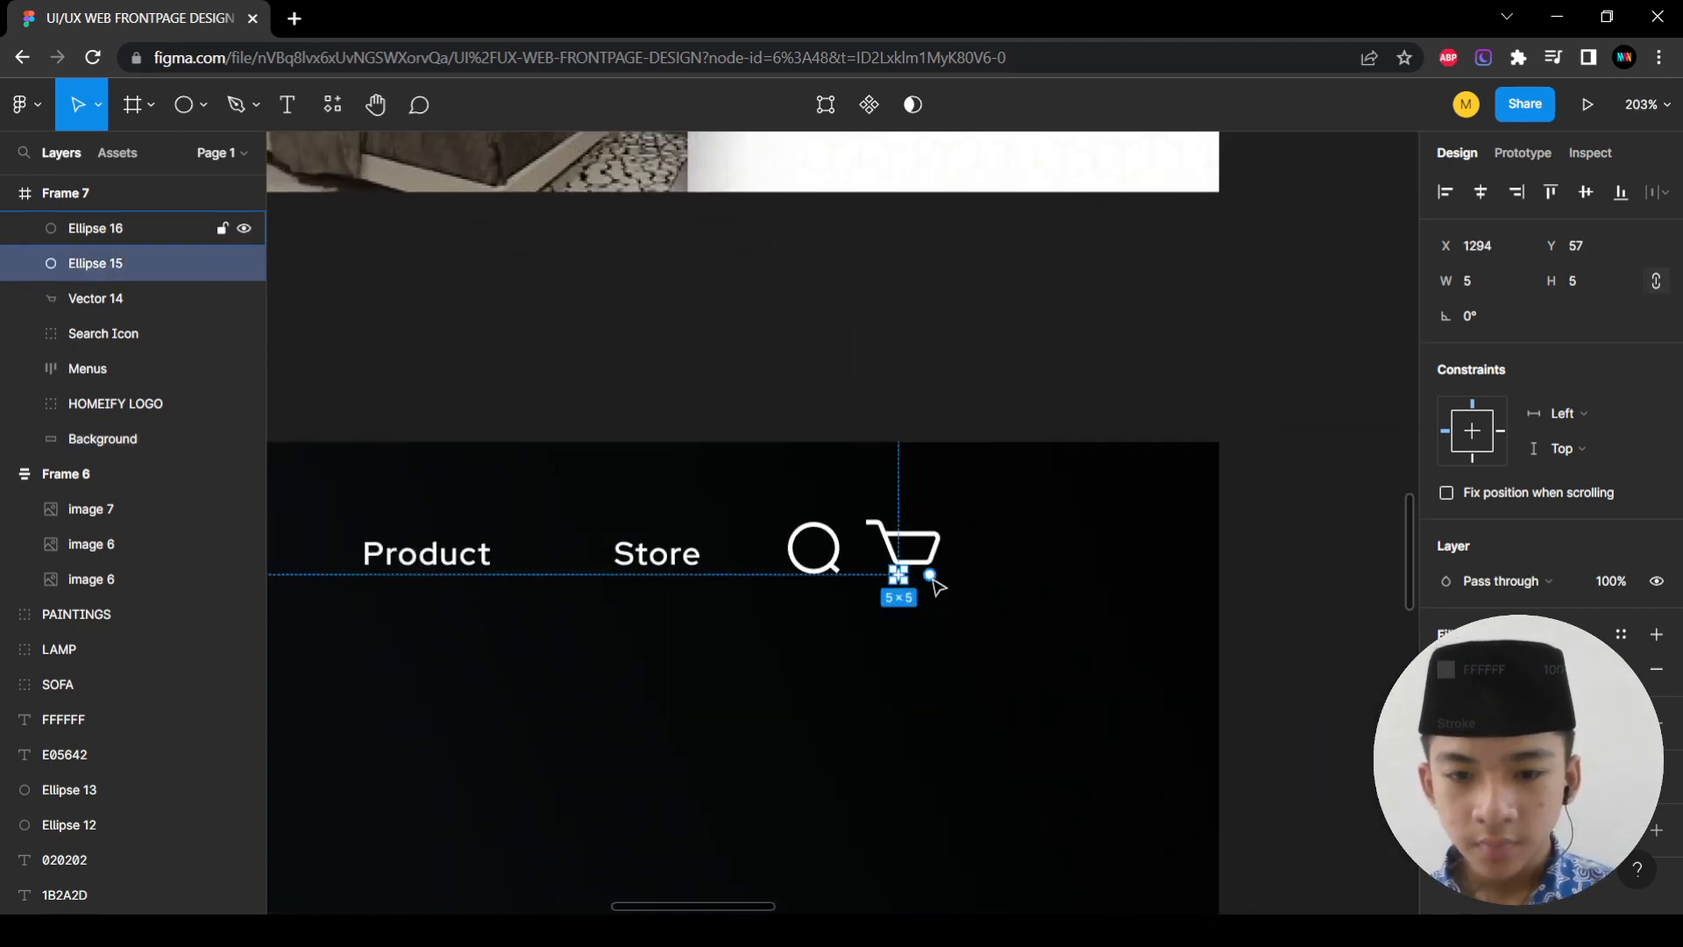
pyautogui.keyDown('shift'); pyautogui.click(930, 575); pyautogui.keyUp('shift')
pyautogui.keyDown('shift'); pyautogui.click(912, 560); pyautogui.keyUp('shift')
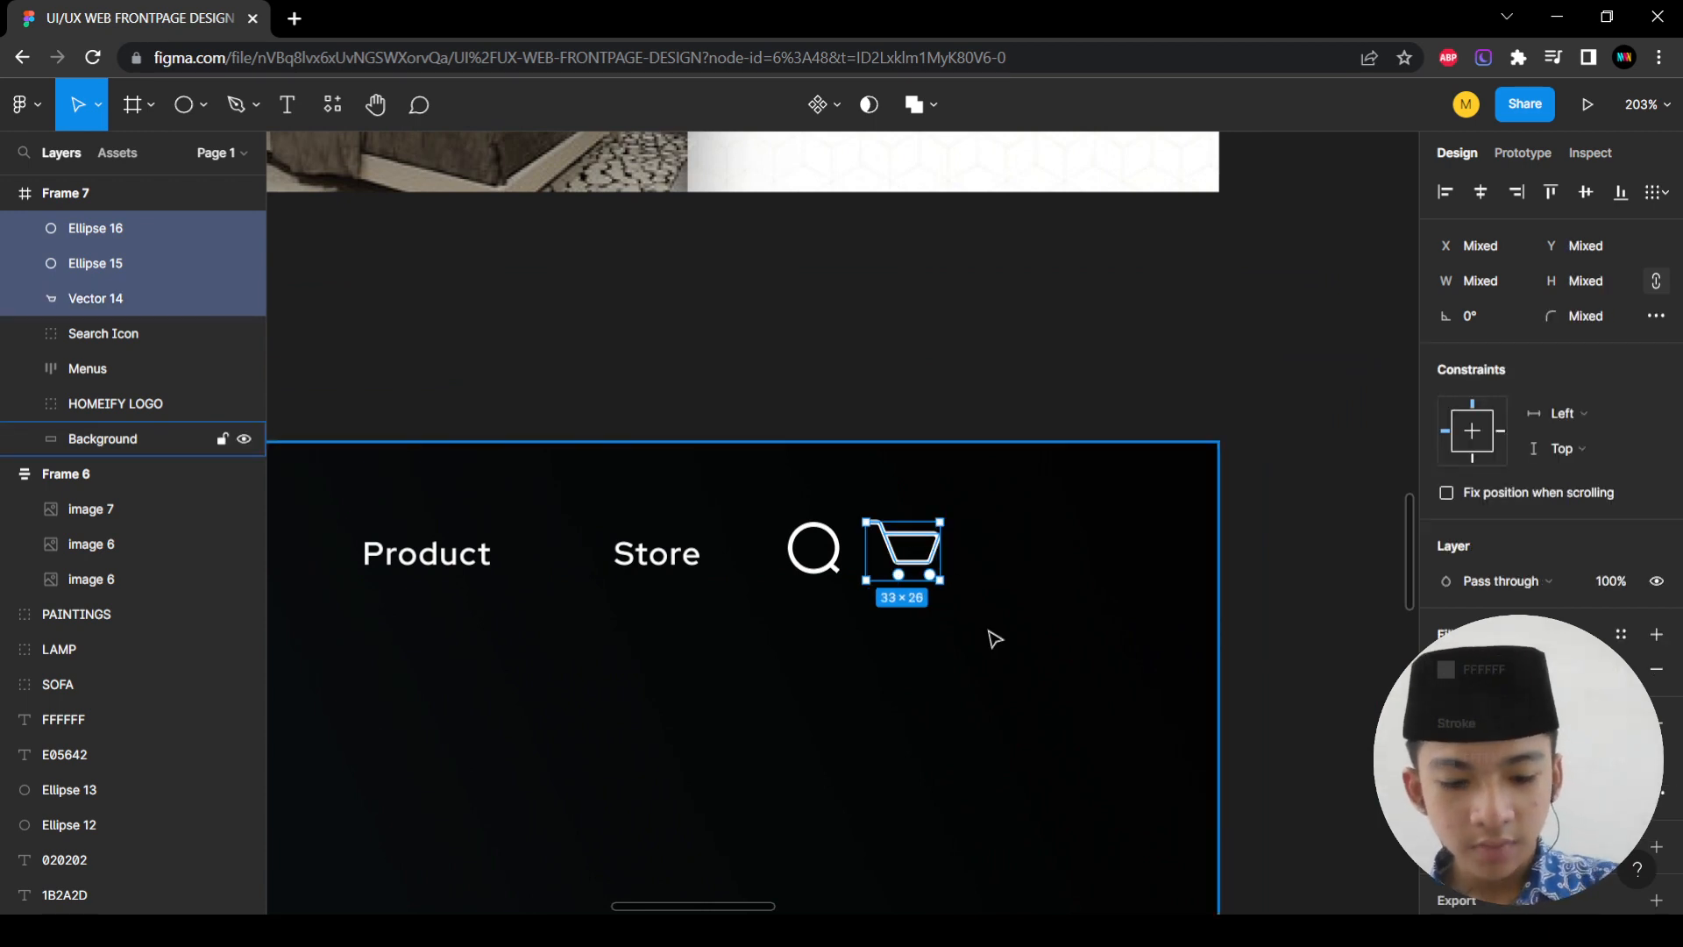
pyautogui.hotkey('ctrl', 'g')
pyautogui.doubleClick(120, 230)
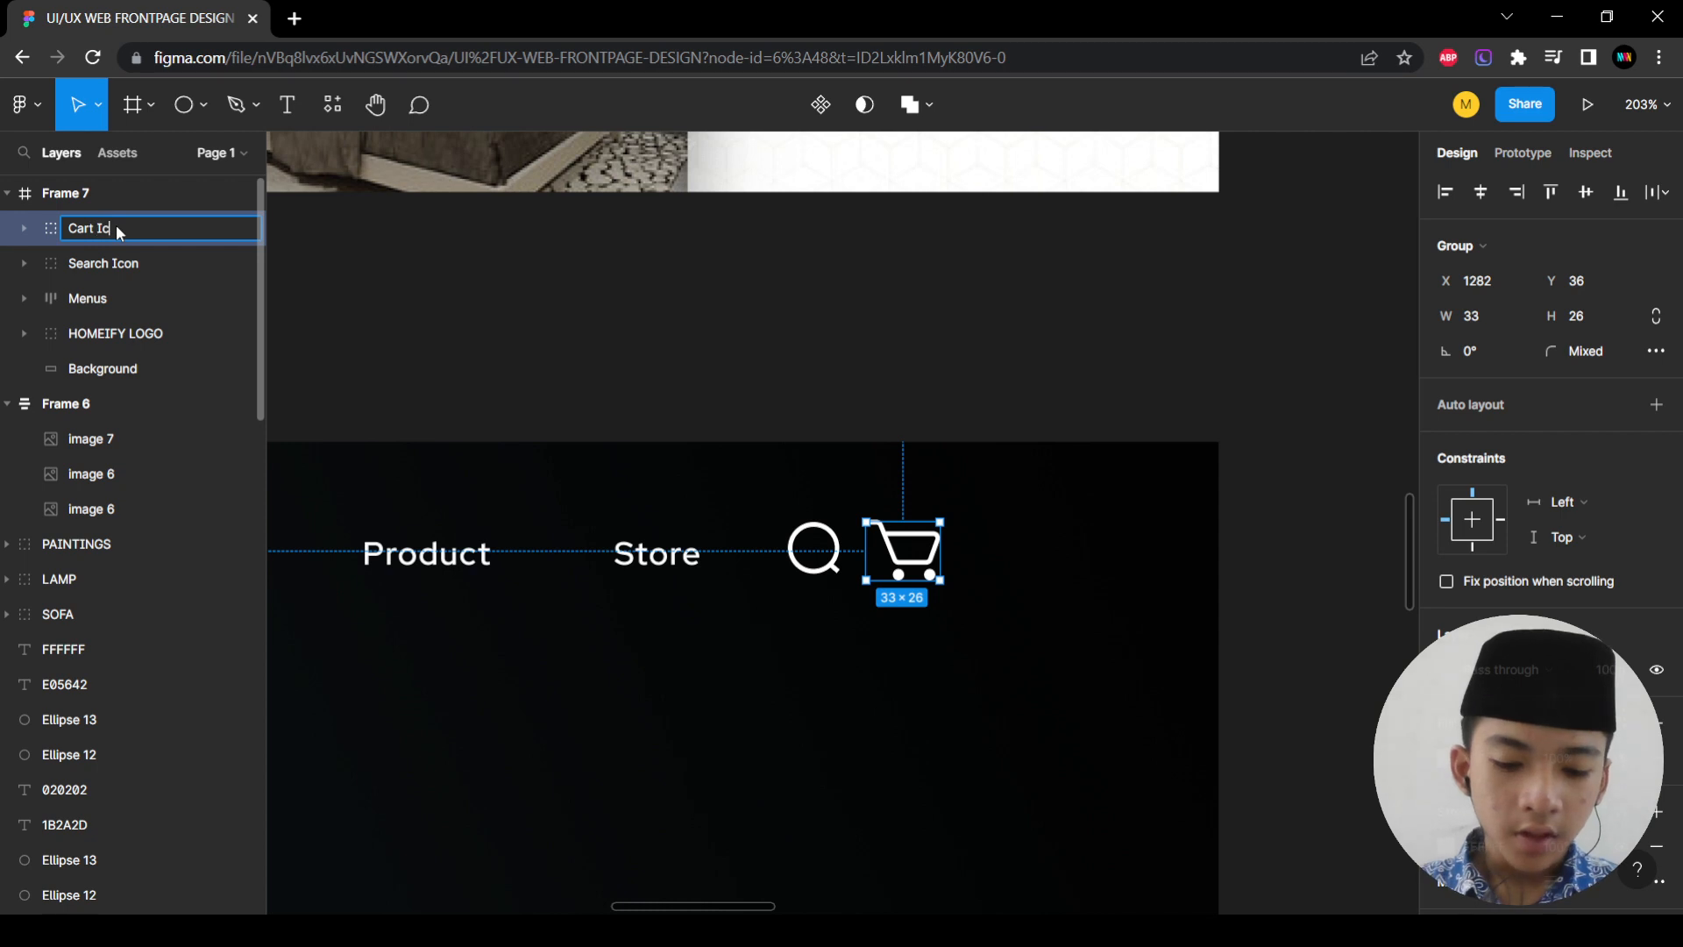
pyautogui.write('Cart Icon')
pyautogui.click(727, 721)
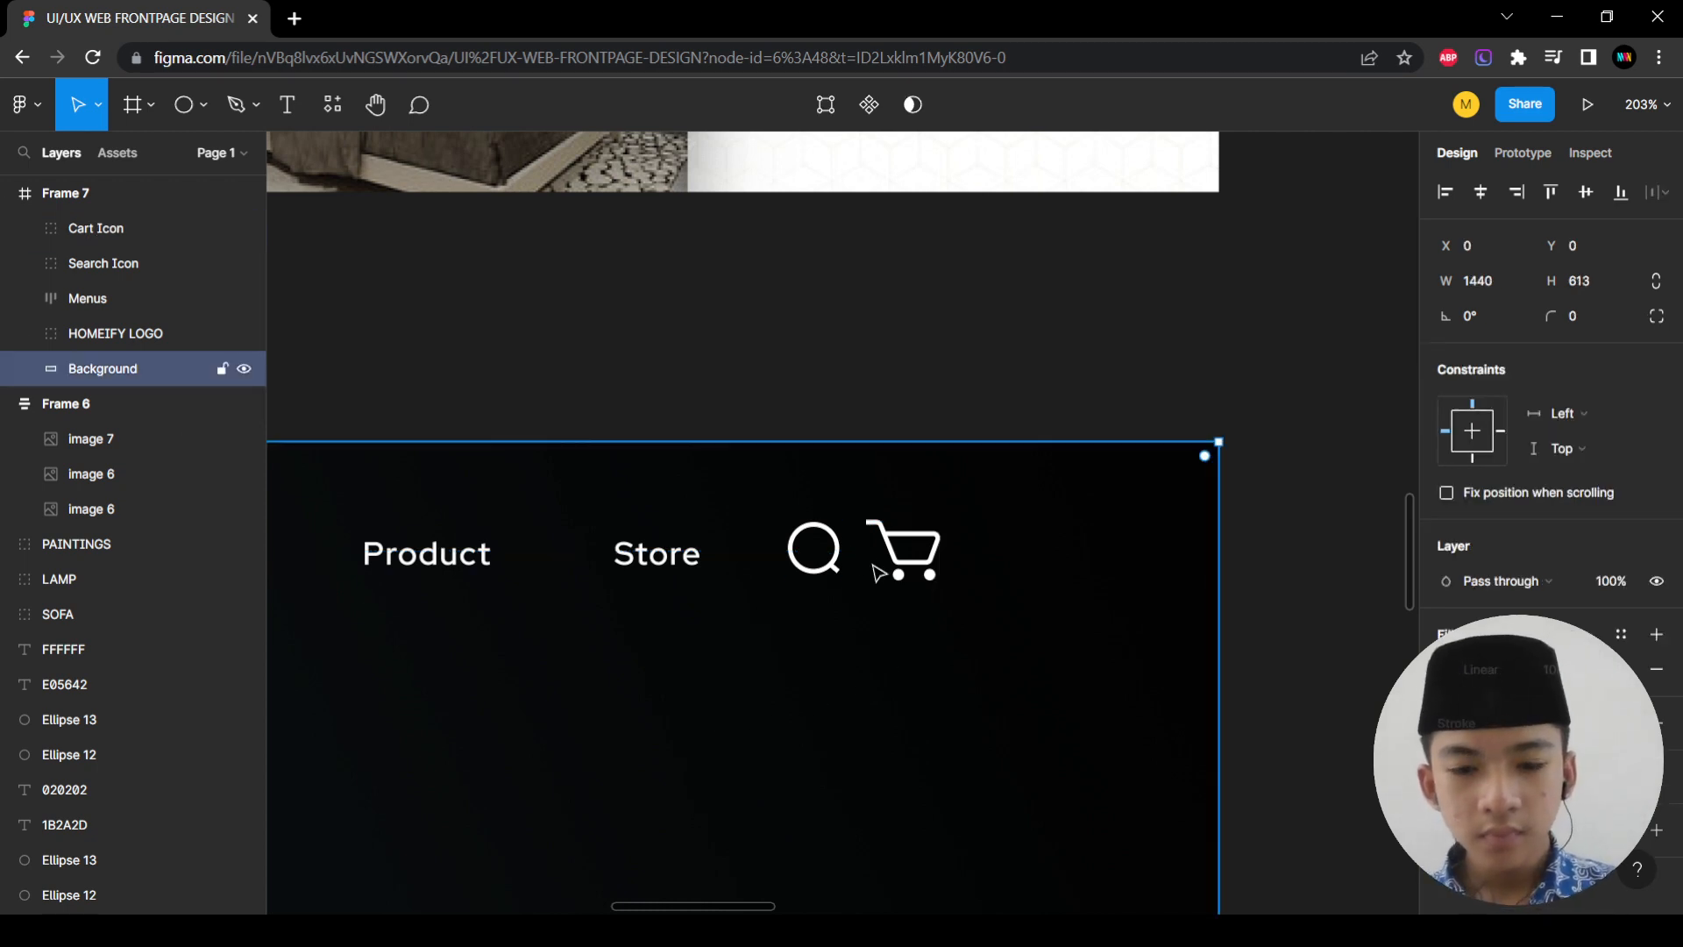
# Inspect the auto layout spacing between the search and cart icons in the finished reference header
pyautogui.scroll(3, 877, 573)
pyautogui.scroll(-5, 876, 574)
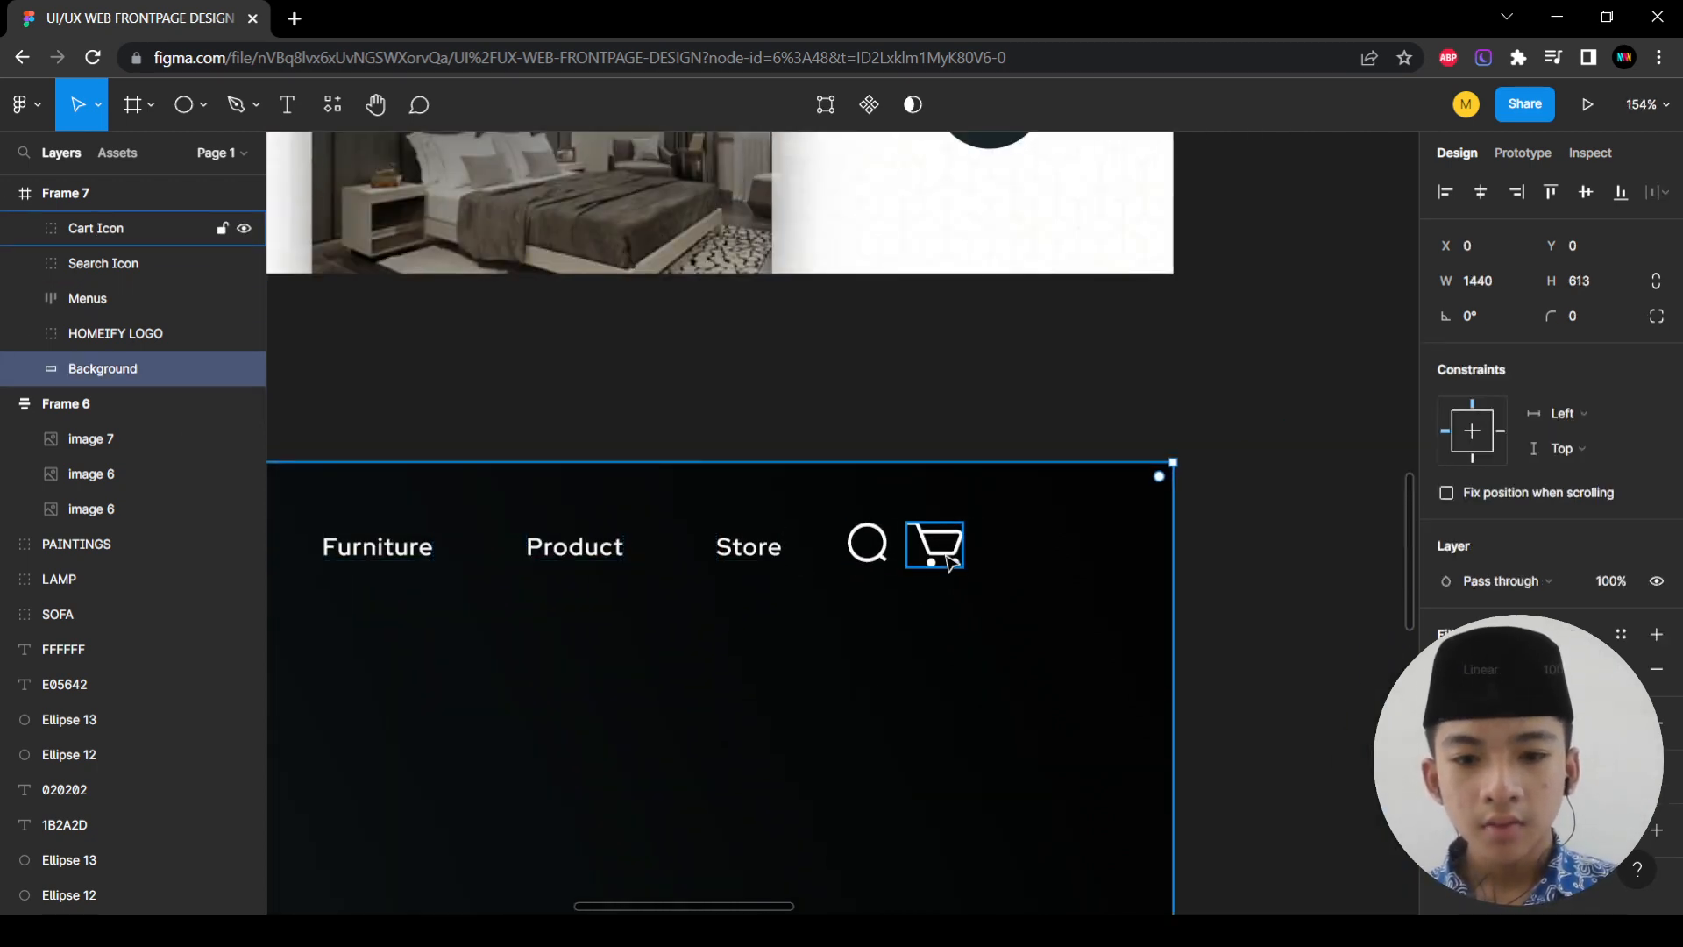
pyautogui.scroll(18, 948, 561)
pyautogui.scroll(-4, 923, 530)
pyautogui.click(860, 515)
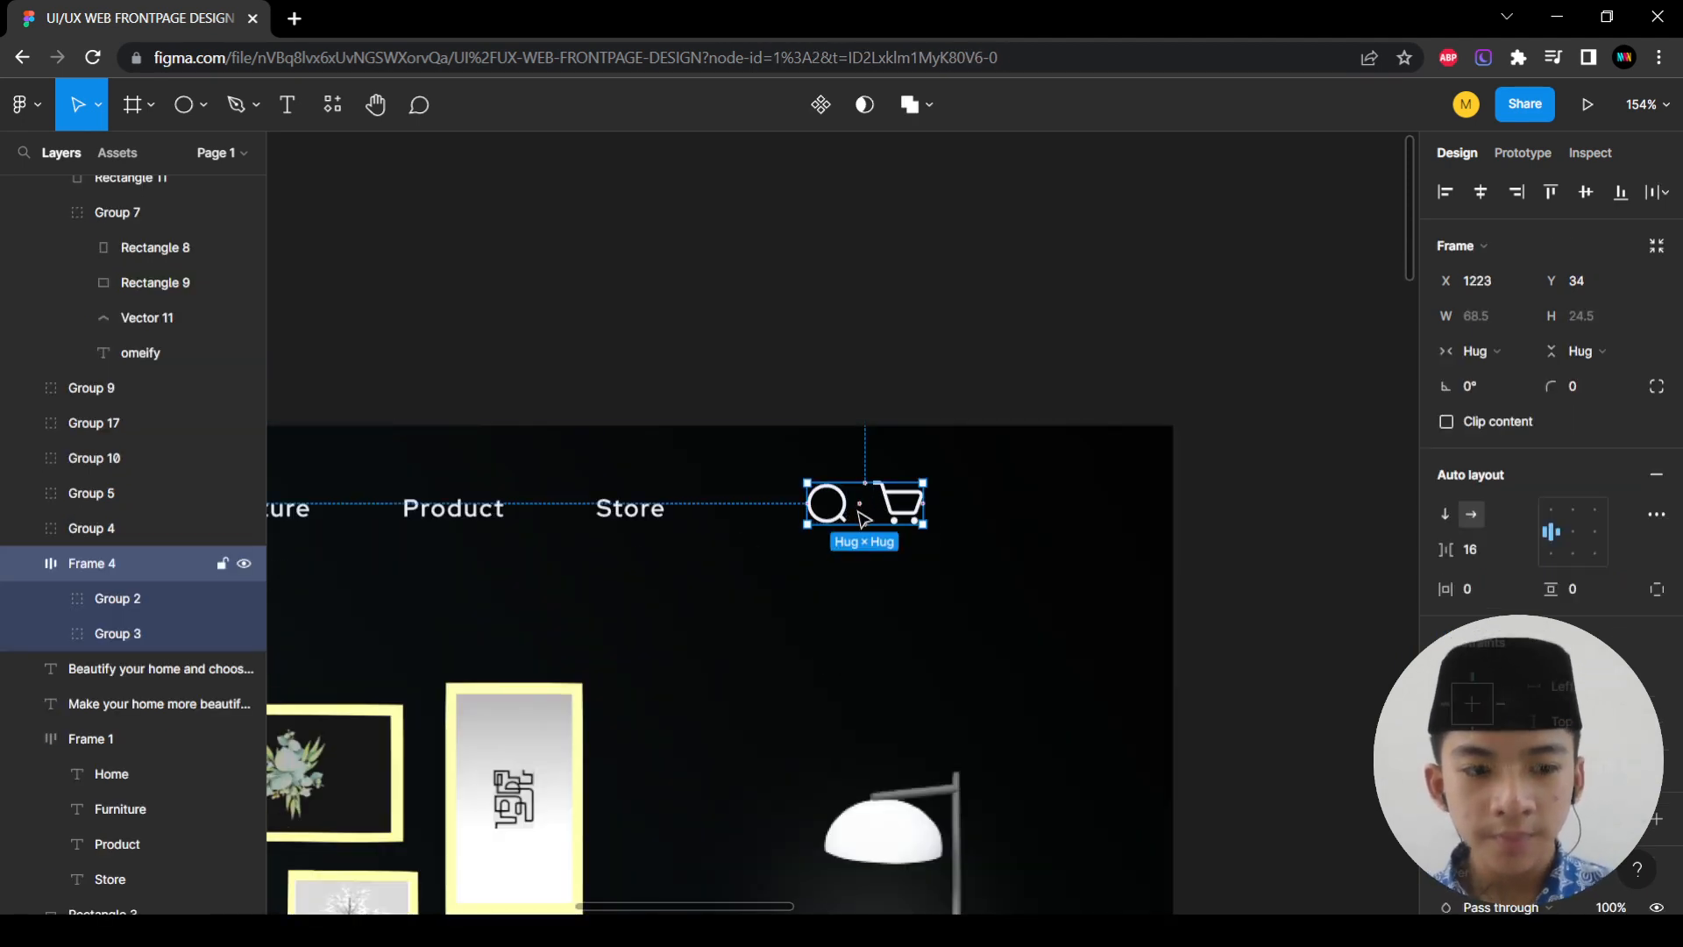
pyautogui.scroll(3, 868, 512)
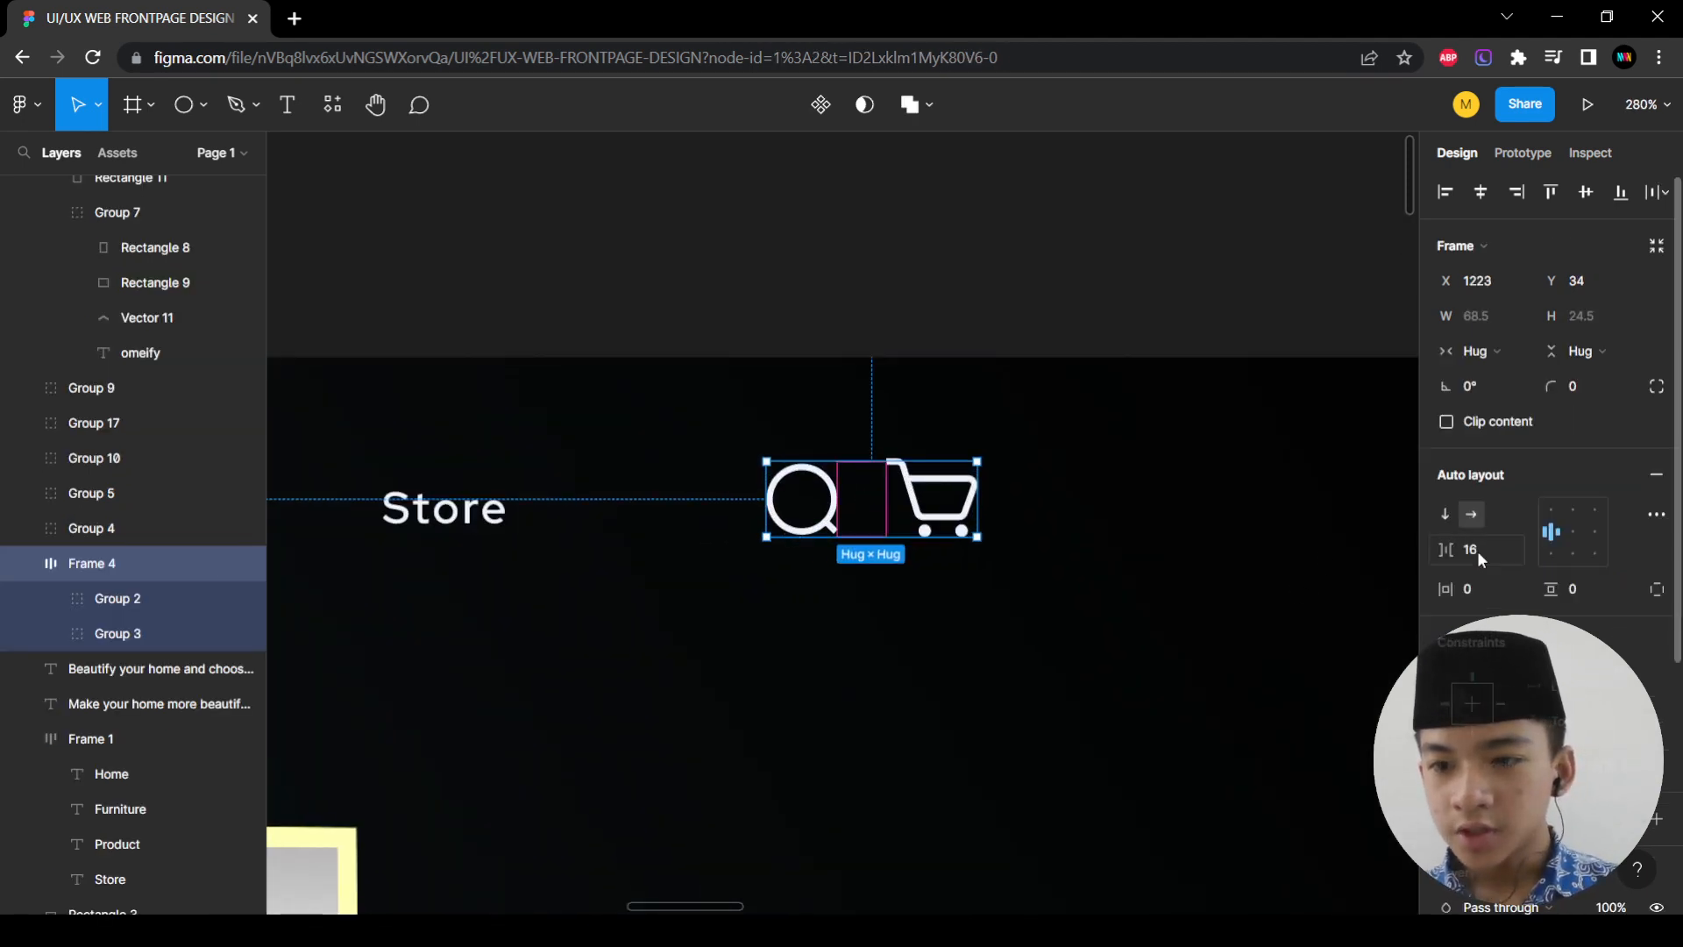
pyautogui.scroll(-20, 989, 609)
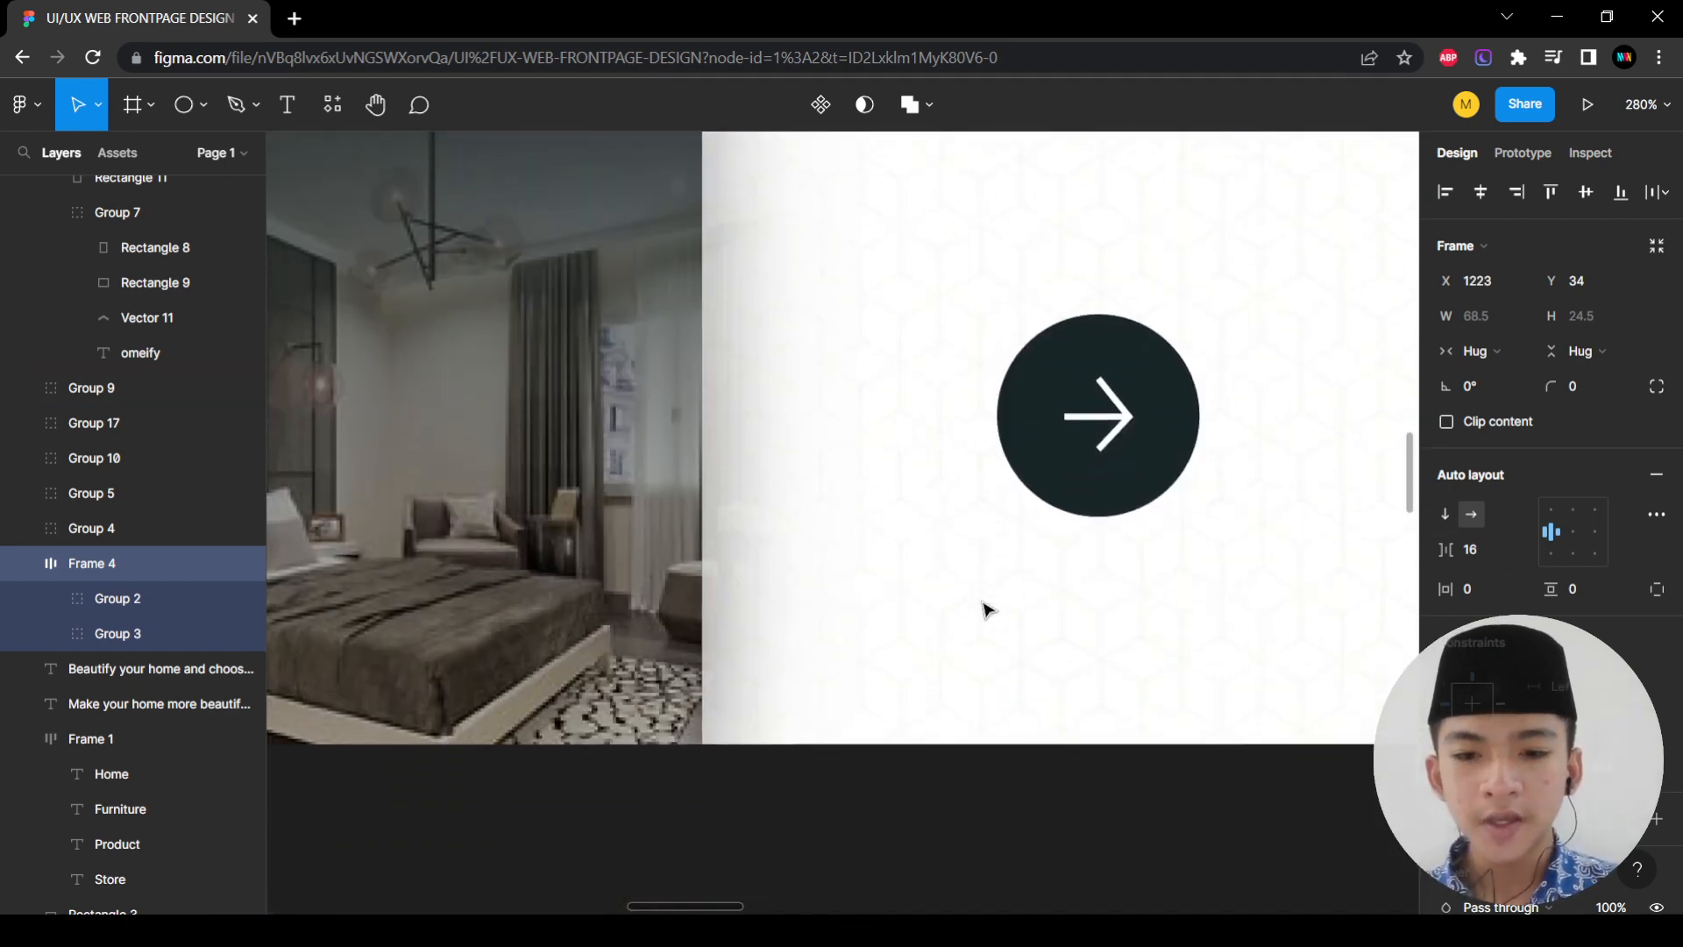
# Combine the Search Icon and Cart Icon in Frame 7 into a horizontal auto layout with a gap of 16
pyautogui.scroll(15, 989, 610)
pyautogui.click(879, 435)
pyautogui.keyDown('shift'); pyautogui.click(1041, 441); pyautogui.keyUp('shift')
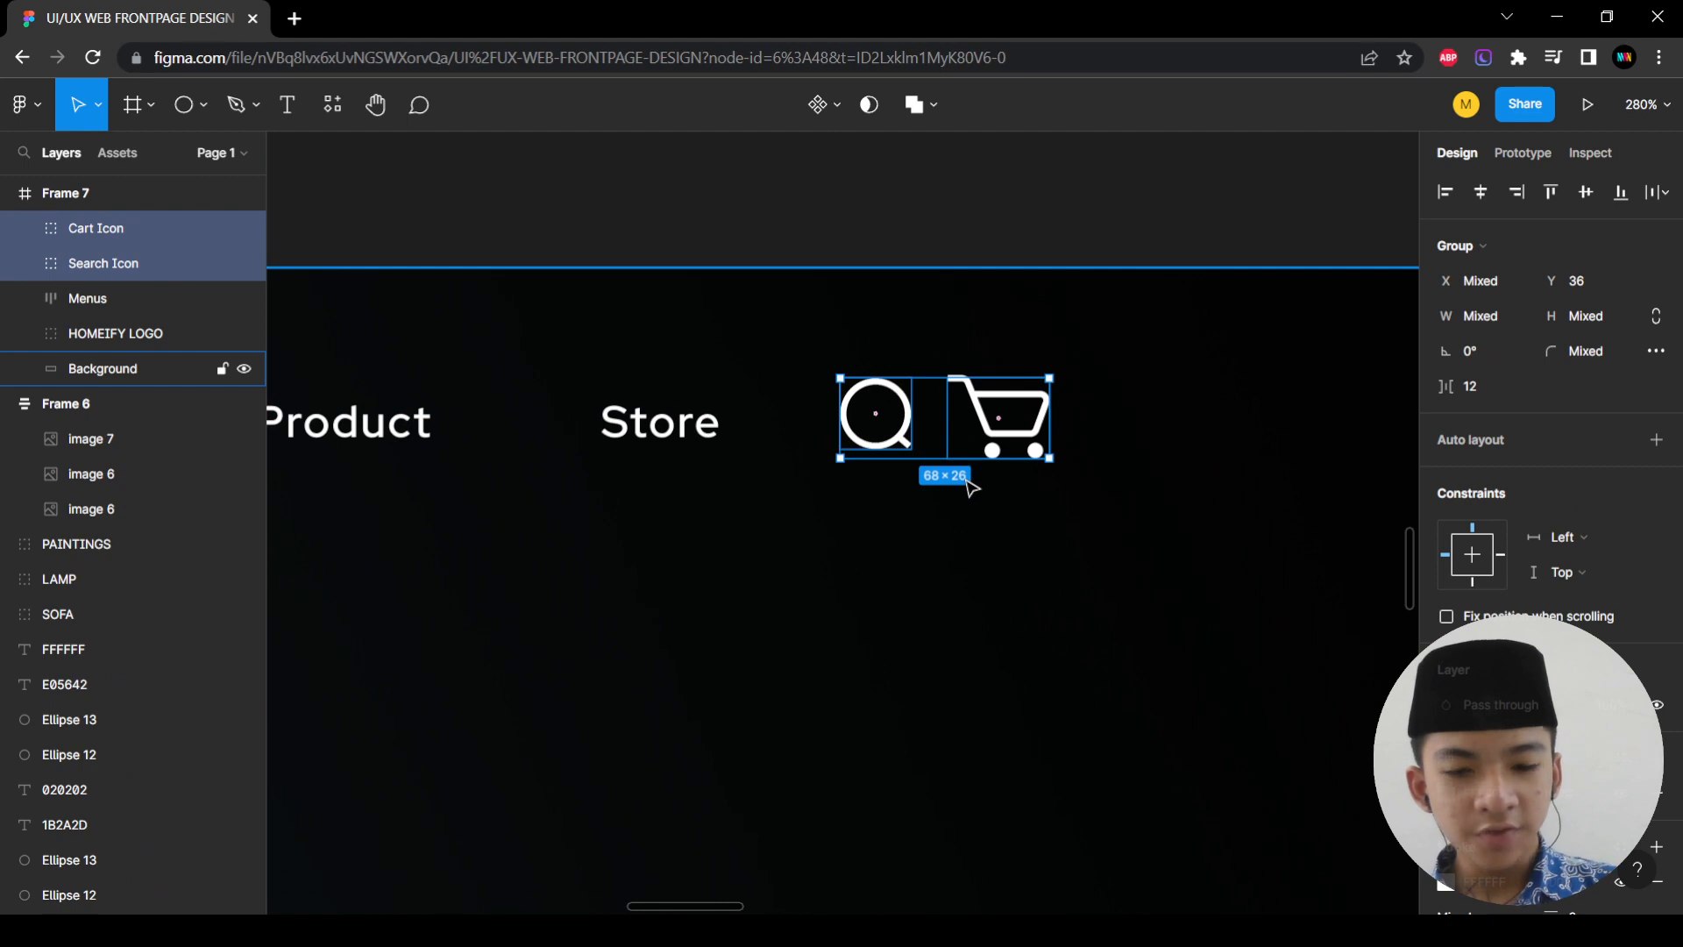
pyautogui.hotkey('shift', 'a')
pyautogui.click(1497, 554)
pyautogui.press('Up')
pyautogui.press('Up')
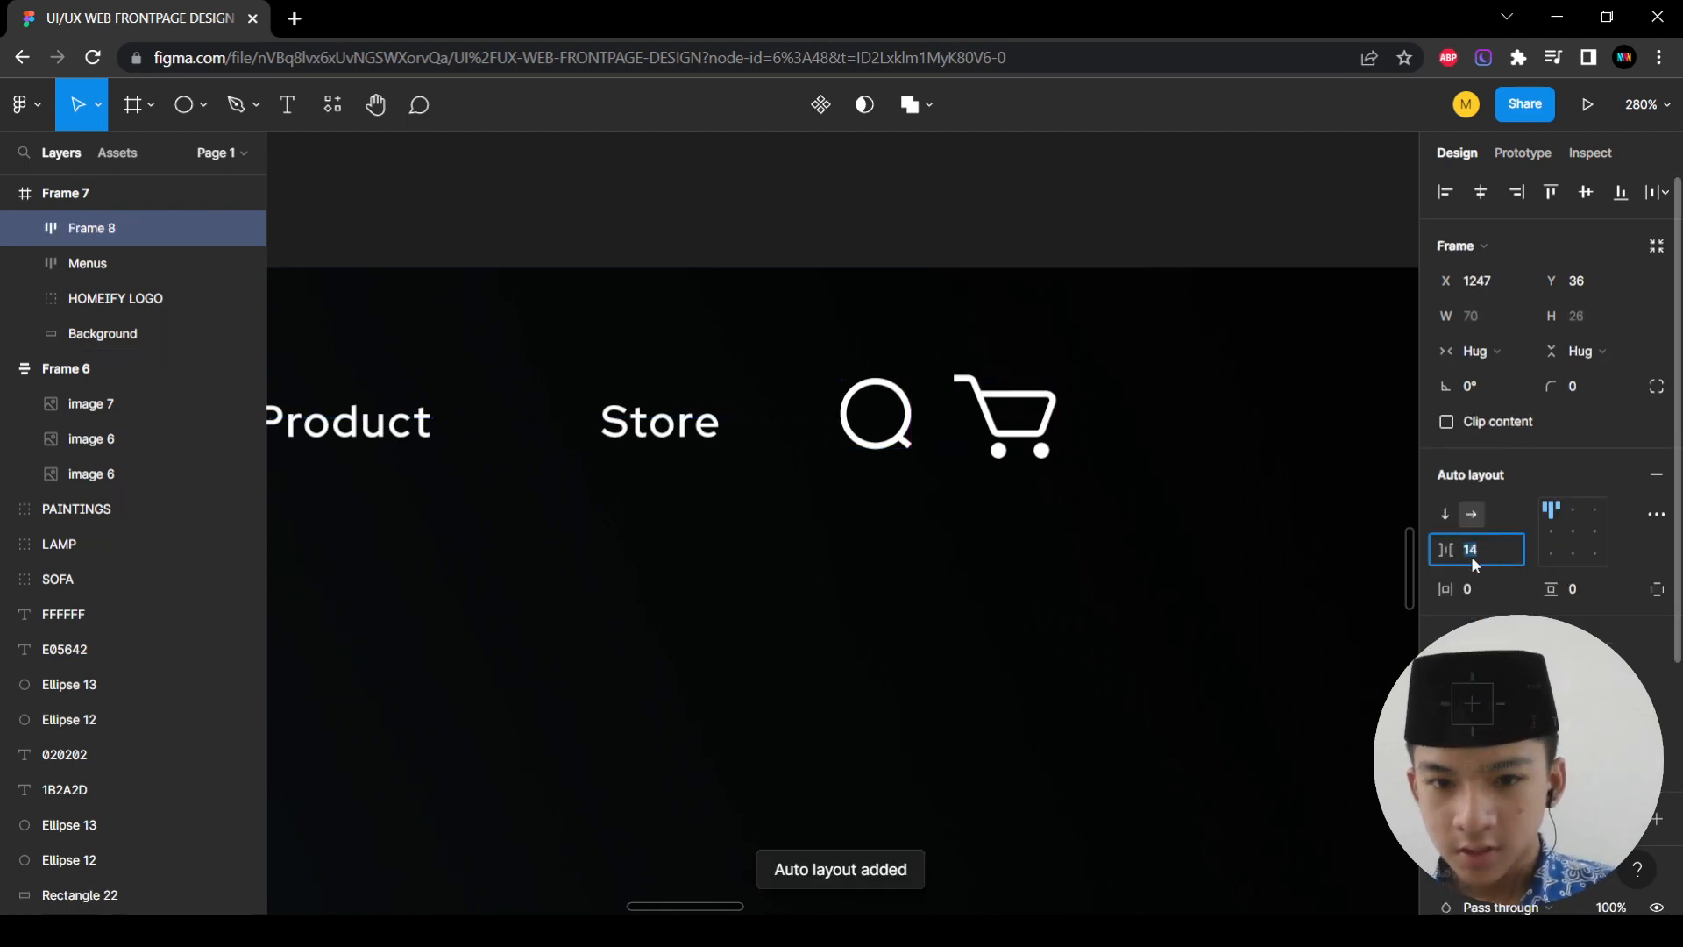
pyautogui.click(1172, 613)
pyautogui.scroll(-5, 1008, 587)
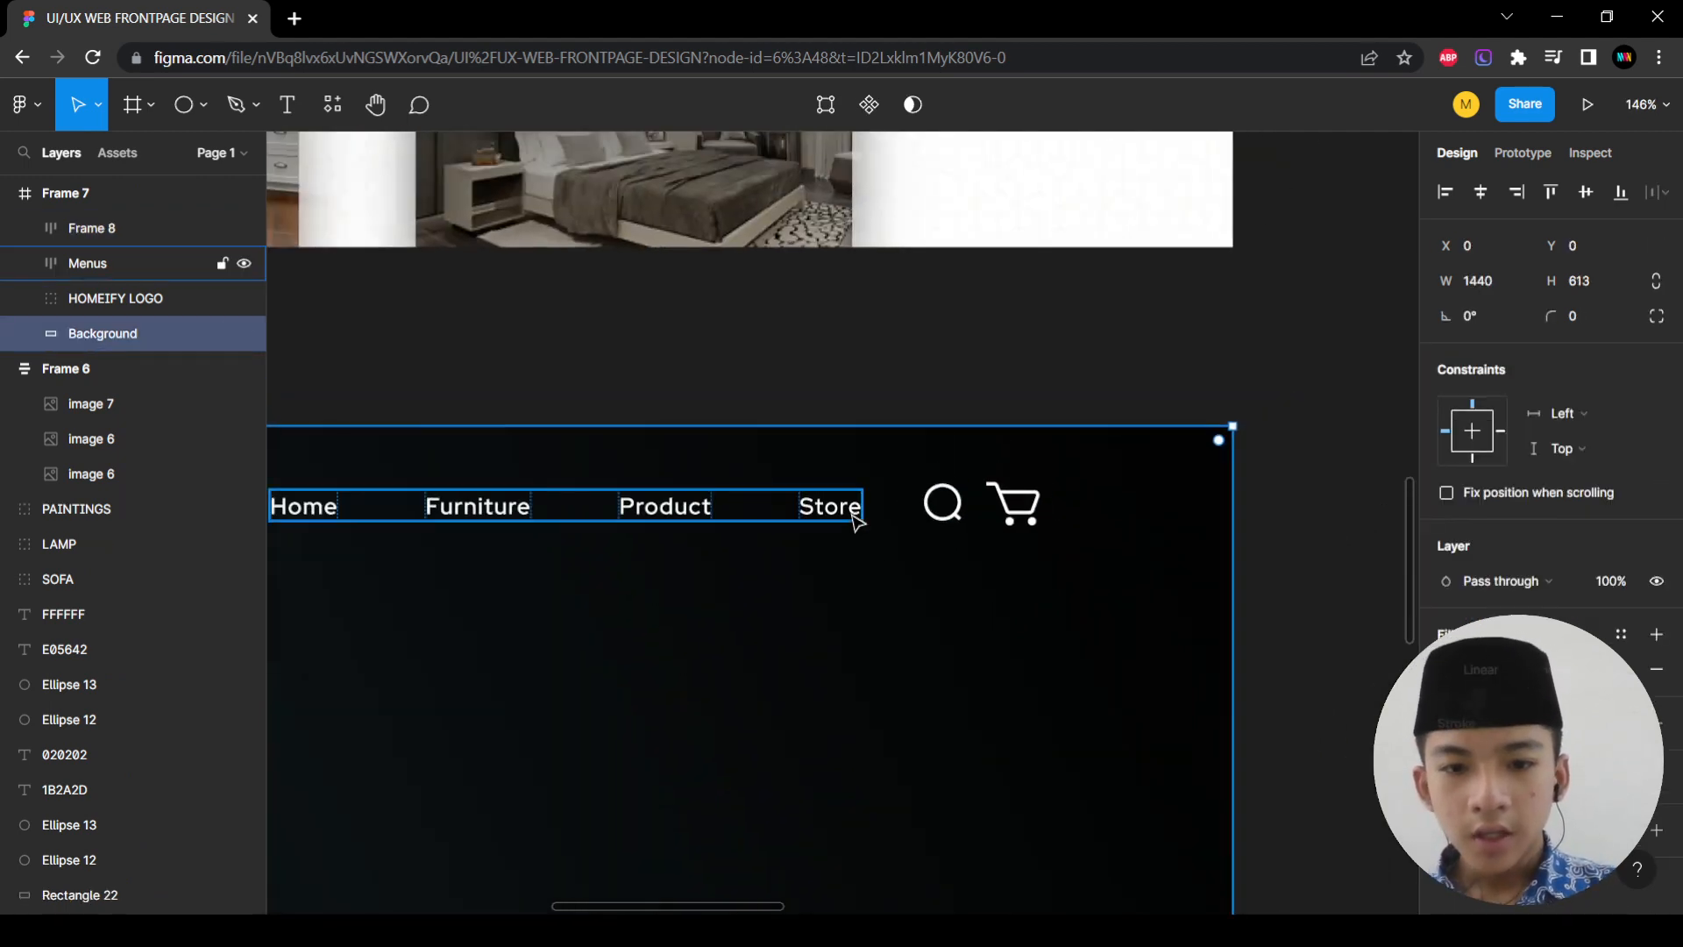
# Check the menu-to-icons gap in the reference header and set the spacing between Menus and the icon frame in Frame 7 to 84
pyautogui.click(848, 517)
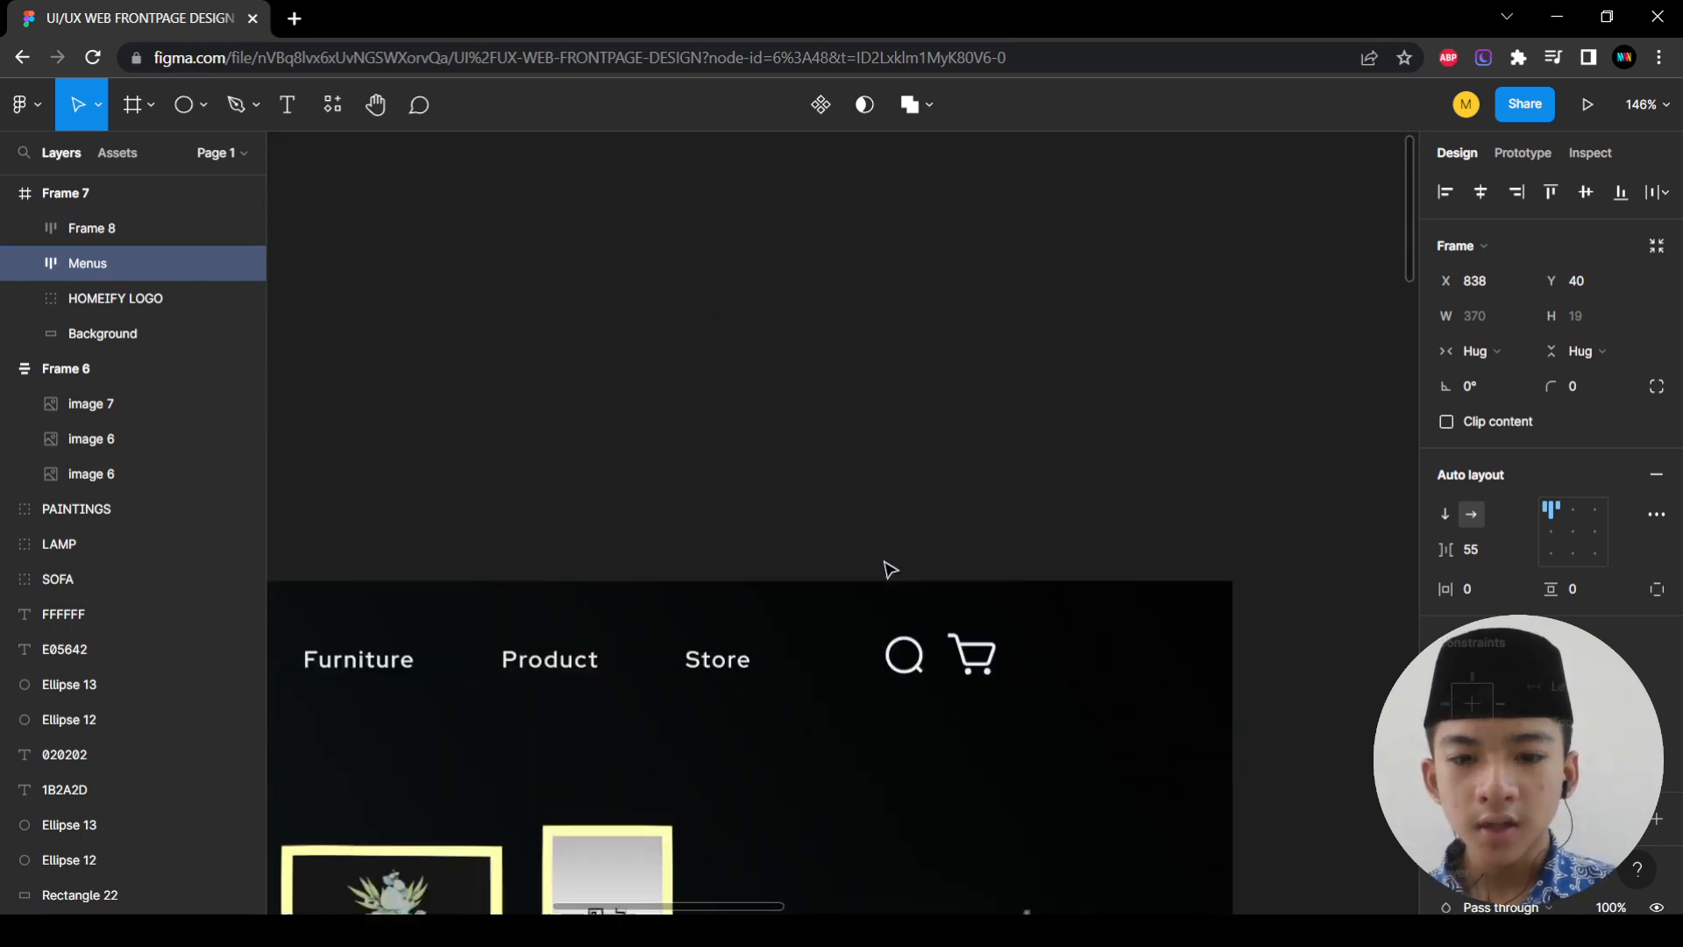
pyautogui.keyDown('shift'); pyautogui.click(920, 596); pyautogui.keyUp('shift')
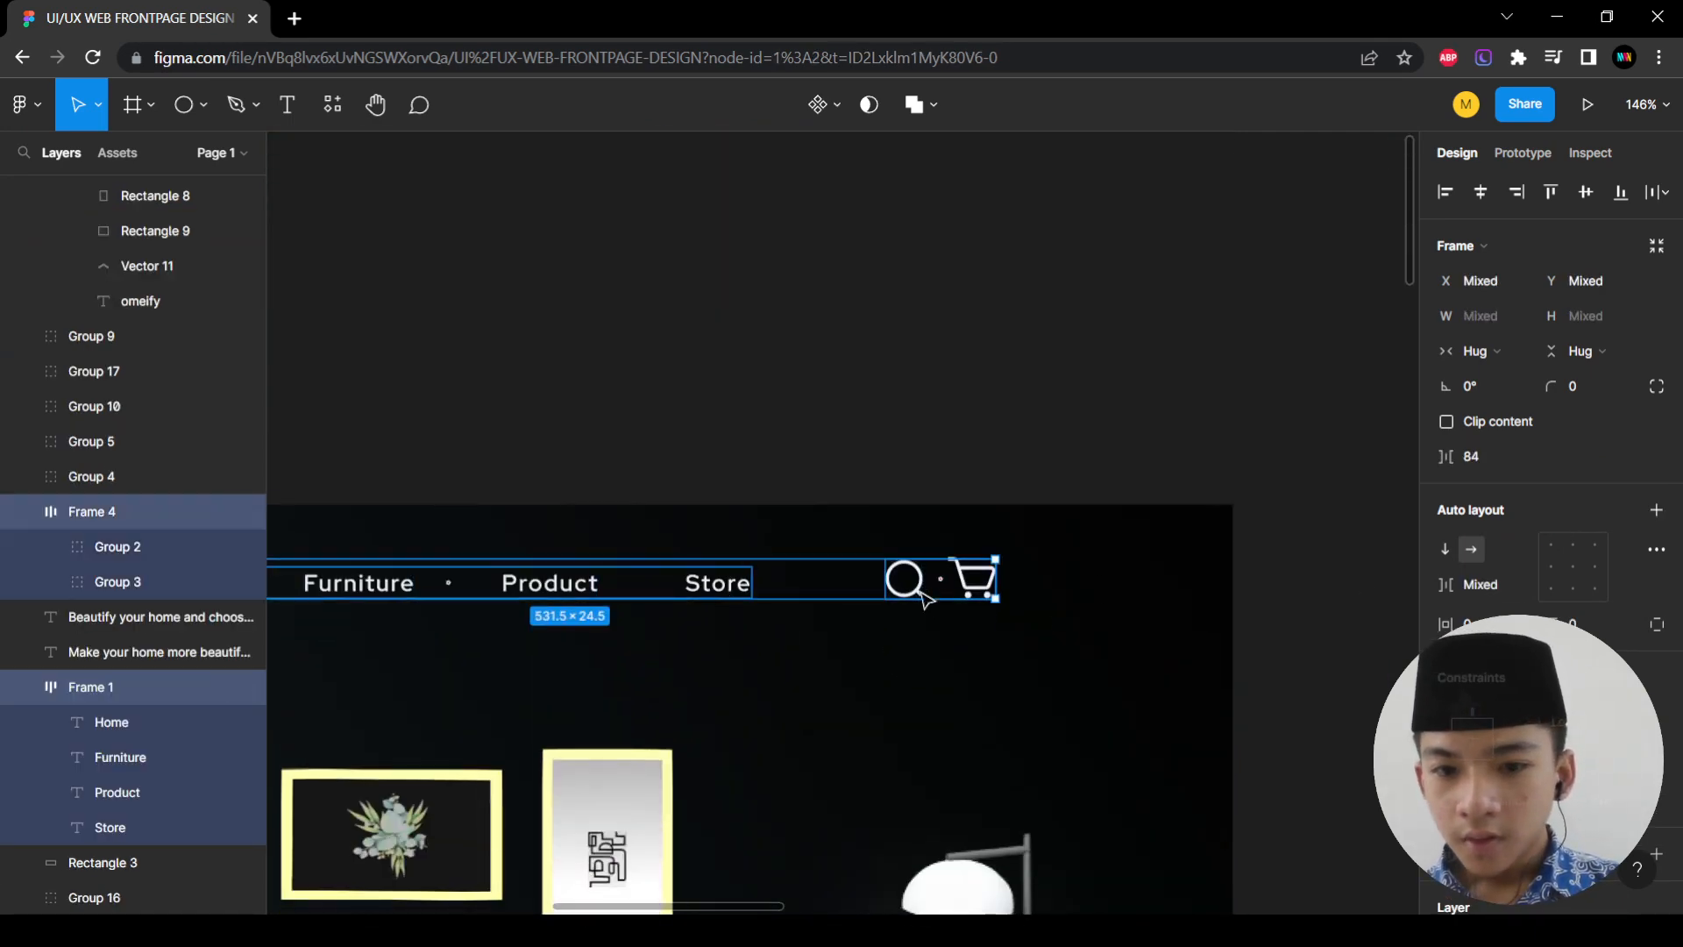
pyautogui.scroll(-20, 1093, 526)
pyautogui.scroll(3, 1022, 579)
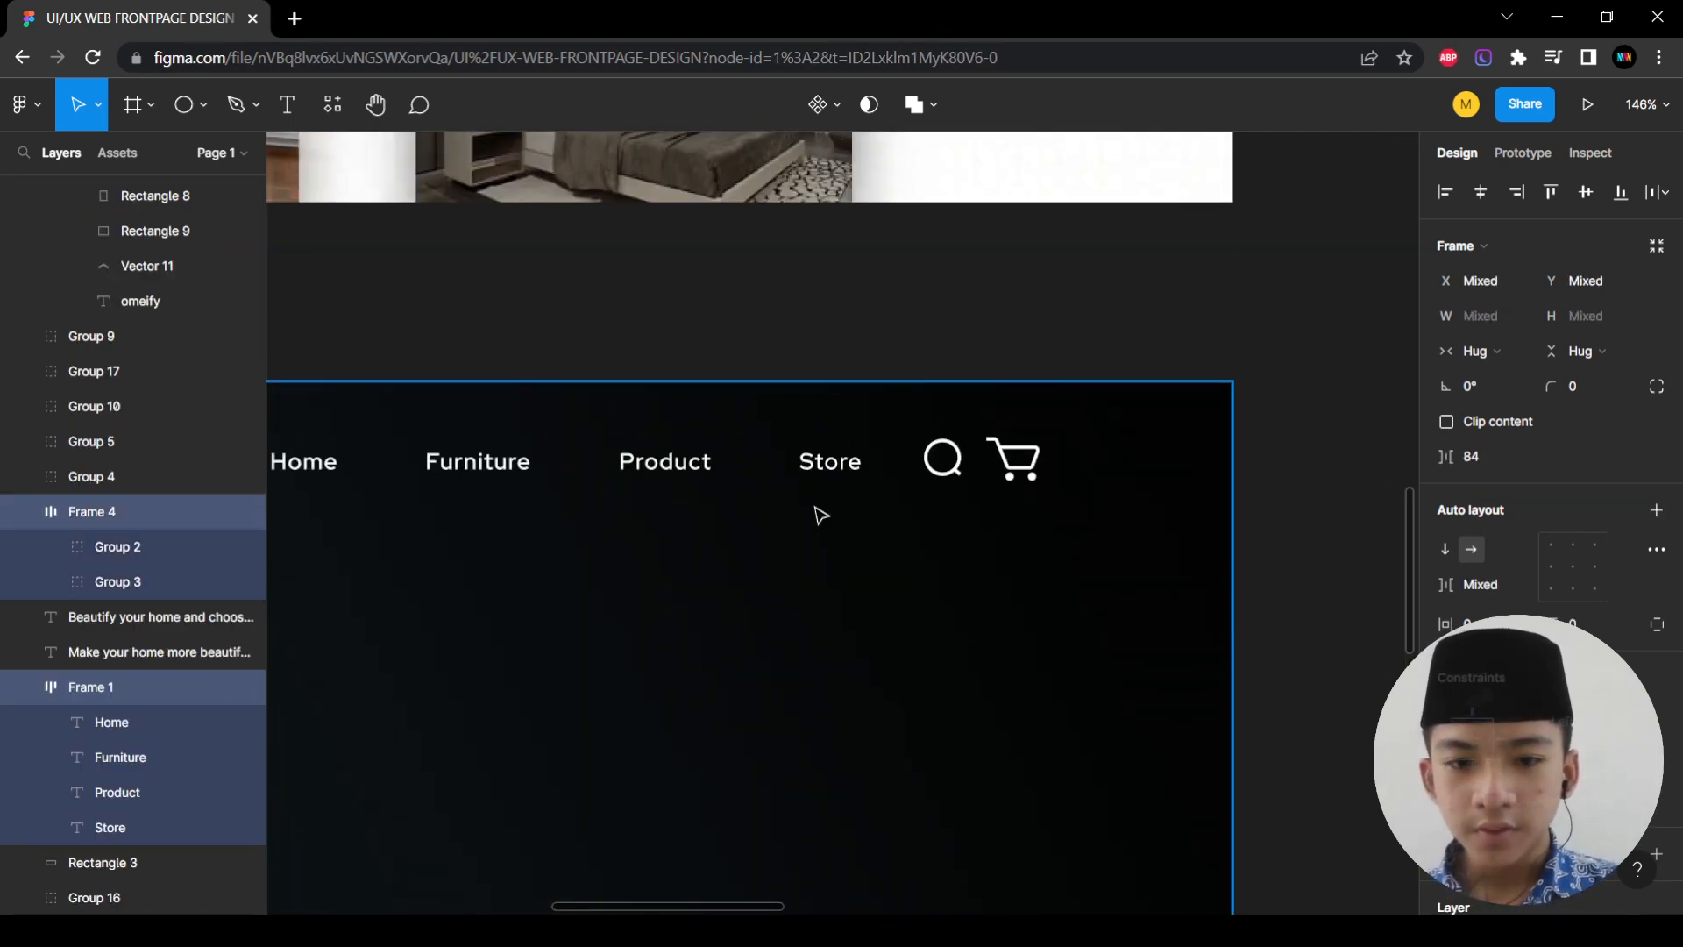
pyautogui.click(824, 466)
pyautogui.keyDown('shift'); pyautogui.click(996, 471); pyautogui.keyUp('shift')
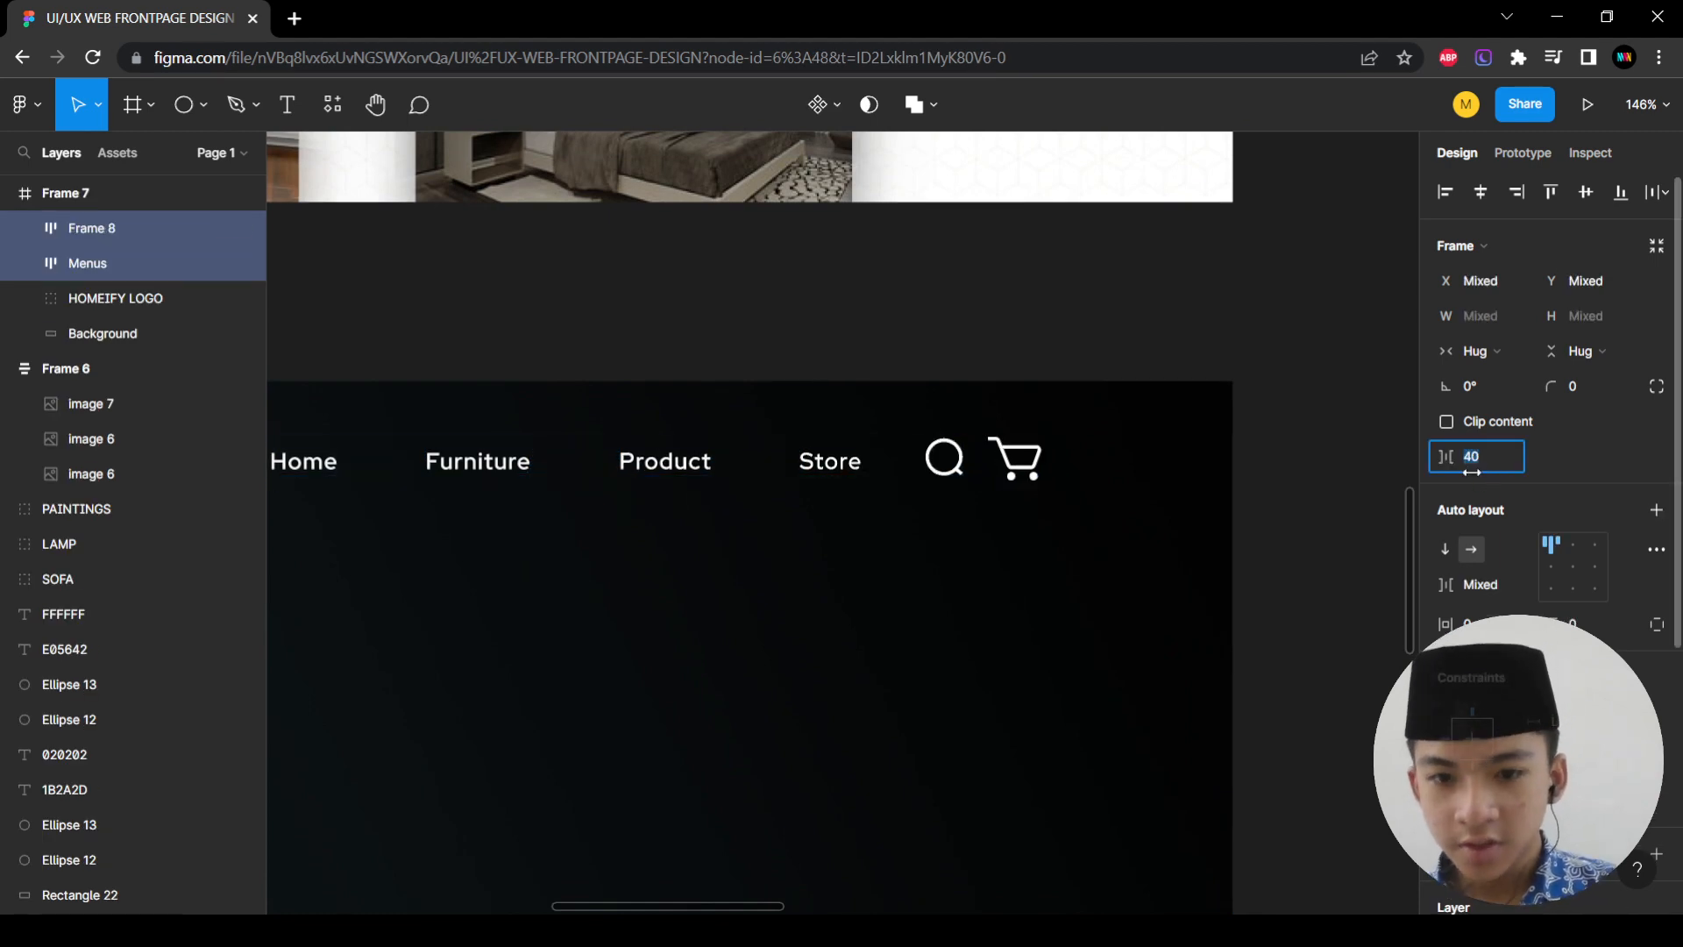
pyautogui.press('Up')
pyautogui.press('Up')
pyautogui.press('Up')
pyautogui.press('Up')
pyautogui.press('Up')
pyautogui.press('Up')
pyautogui.press('Up')
pyautogui.press('Up')
pyautogui.press('Up')
pyautogui.press('Up')
pyautogui.press('Up')
pyautogui.press('Up')
pyautogui.press('Up')
pyautogui.press('Up')
pyautogui.press('Up')
pyautogui.press('Up')
pyautogui.press('Up')
pyautogui.press('Up')
pyautogui.press('Up')
pyautogui.press('Up')
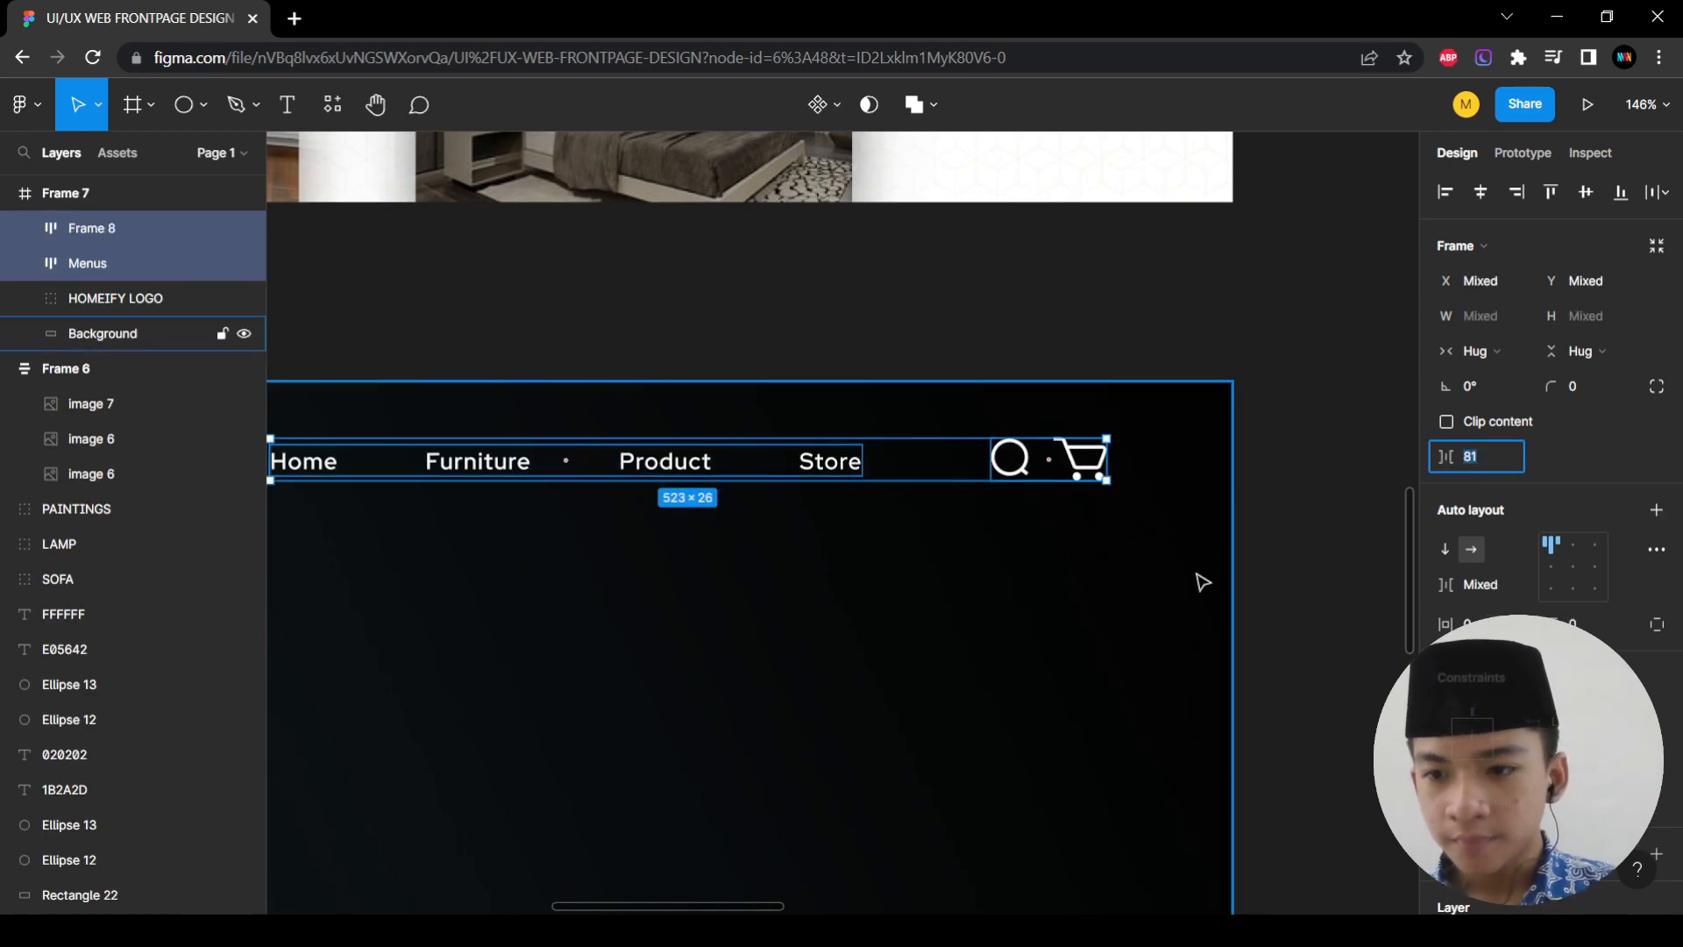
pyautogui.click(1280, 549)
pyautogui.keyDown('ctrl'); pyautogui.scroll(-5, 1281, 549); pyautogui.keyUp('ctrl')
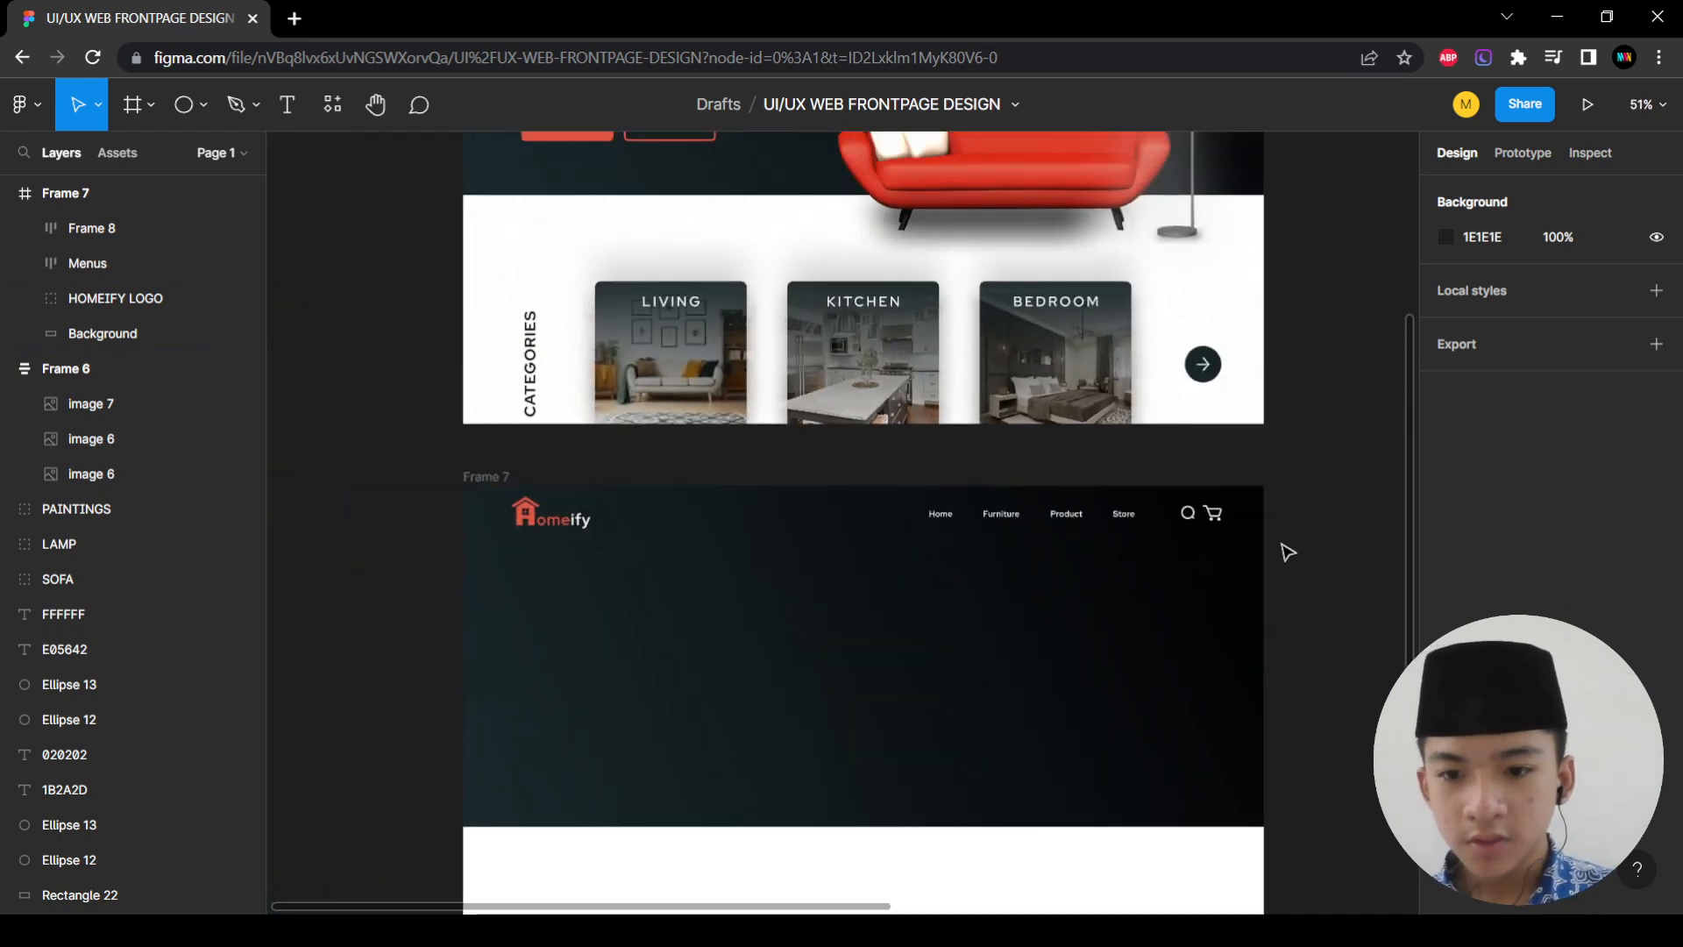
# Move Menus and the icon frame together to the left to match the reference header, placing the icons at X 1222
pyautogui.scroll(5, 1284, 552)
pyautogui.scroll(-4, 1271, 557)
pyautogui.scroll(3, 1236, 701)
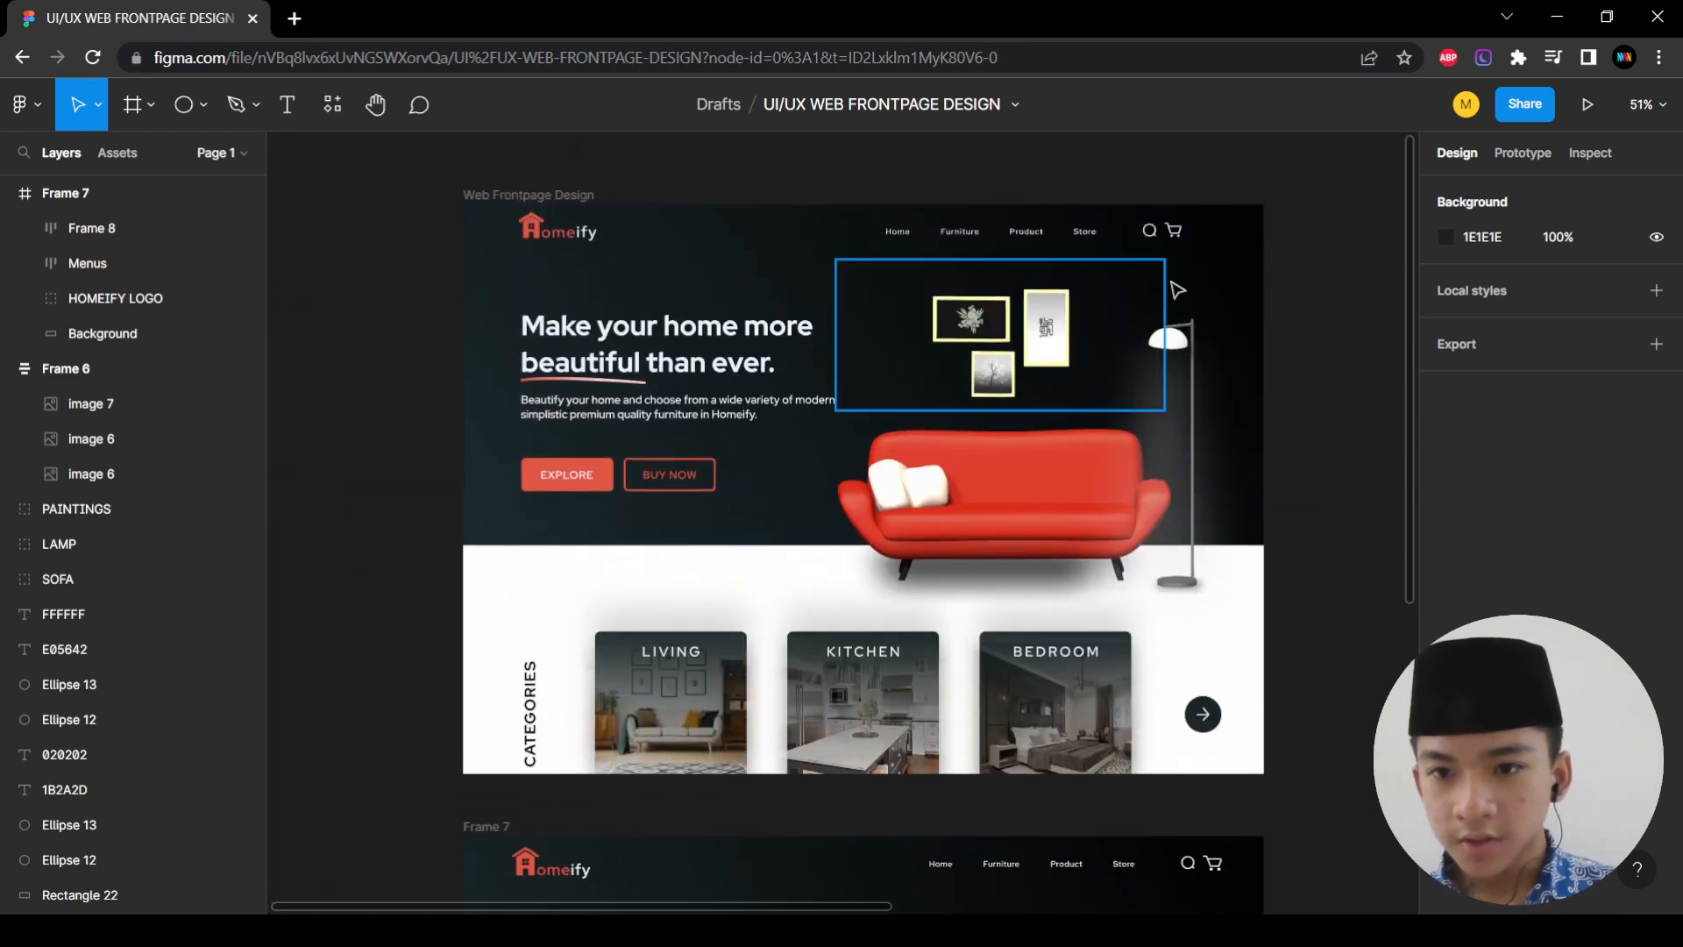
pyautogui.scroll(-3, 1200, 526)
pyautogui.click(1194, 707)
pyautogui.keyDown('shift'); pyautogui.click(1101, 714); pyautogui.keyUp('shift')
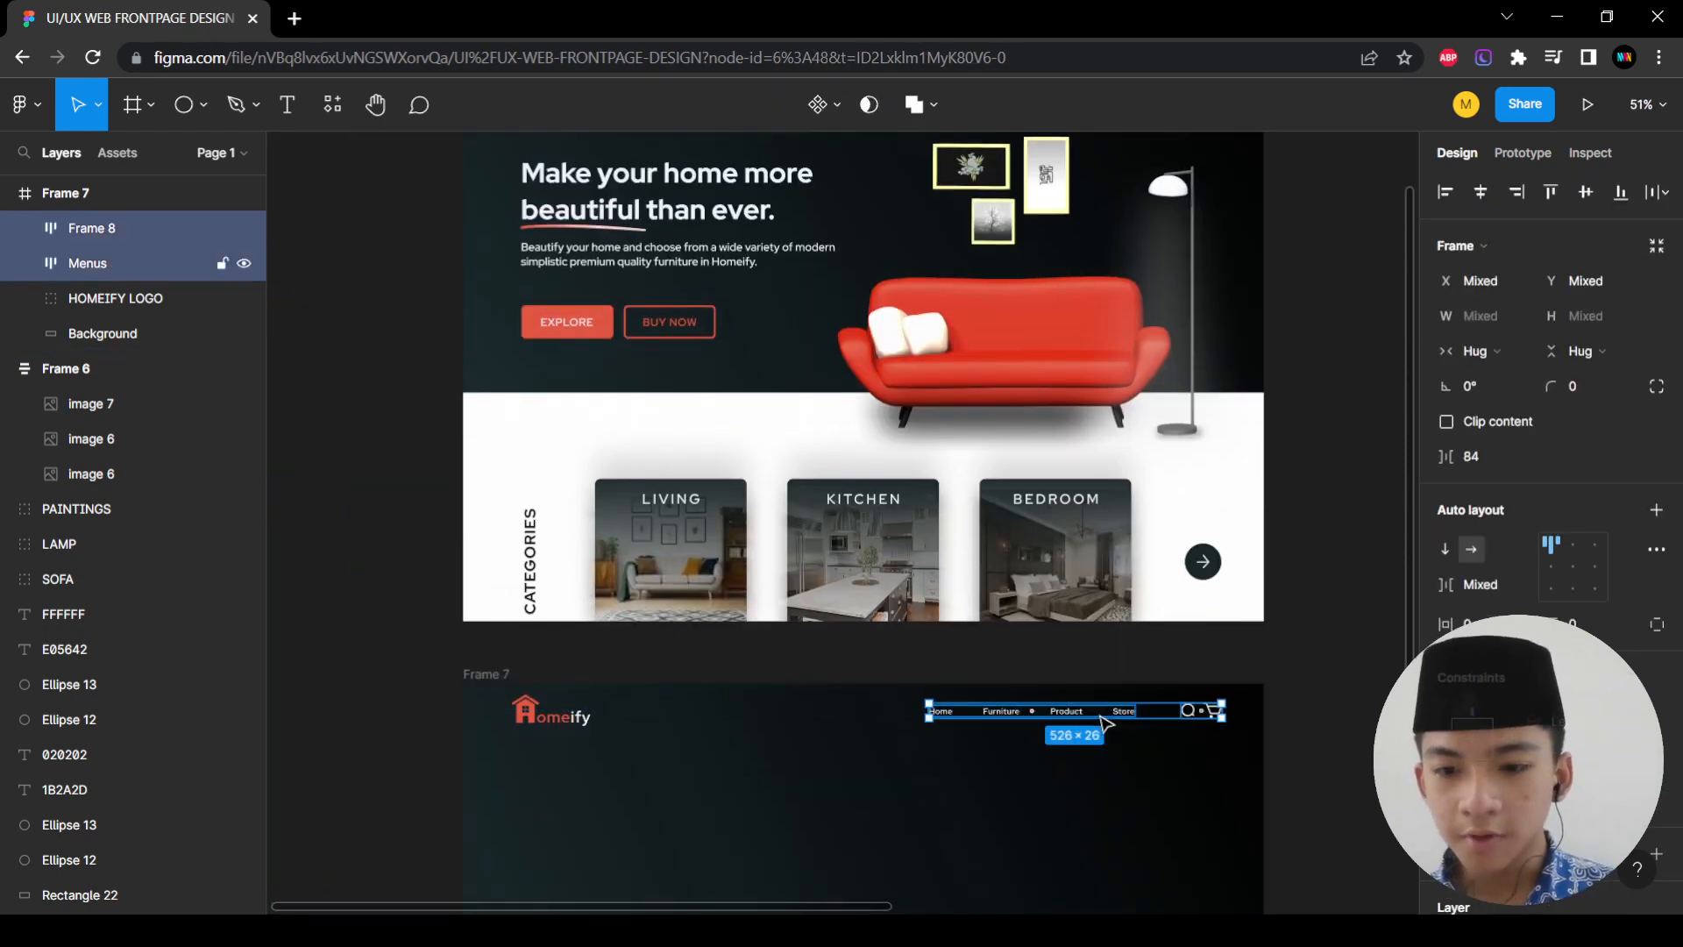
pyautogui.press('Left')
pyautogui.press('Left')
pyautogui.hotkey('shift', 'Left')
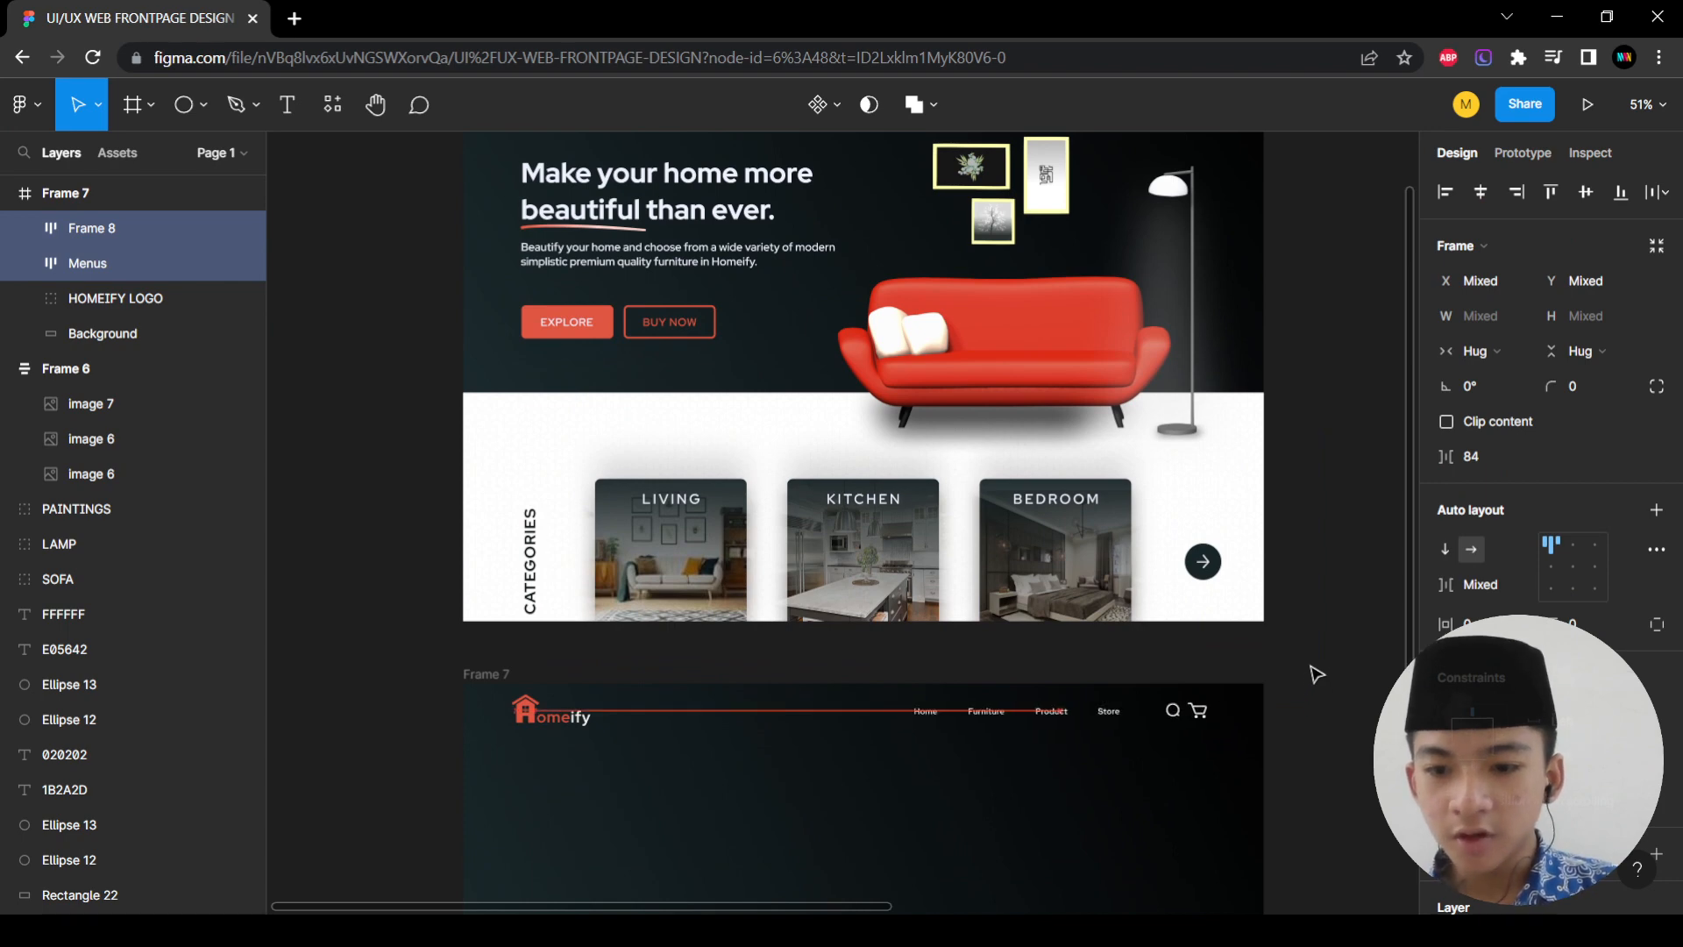
pyautogui.hotkey('shift', 'Left')
pyautogui.hotkey('shift', 'Left')
pyautogui.hotkey('shift', 'Left')
pyautogui.hotkey('shift', 'Left')
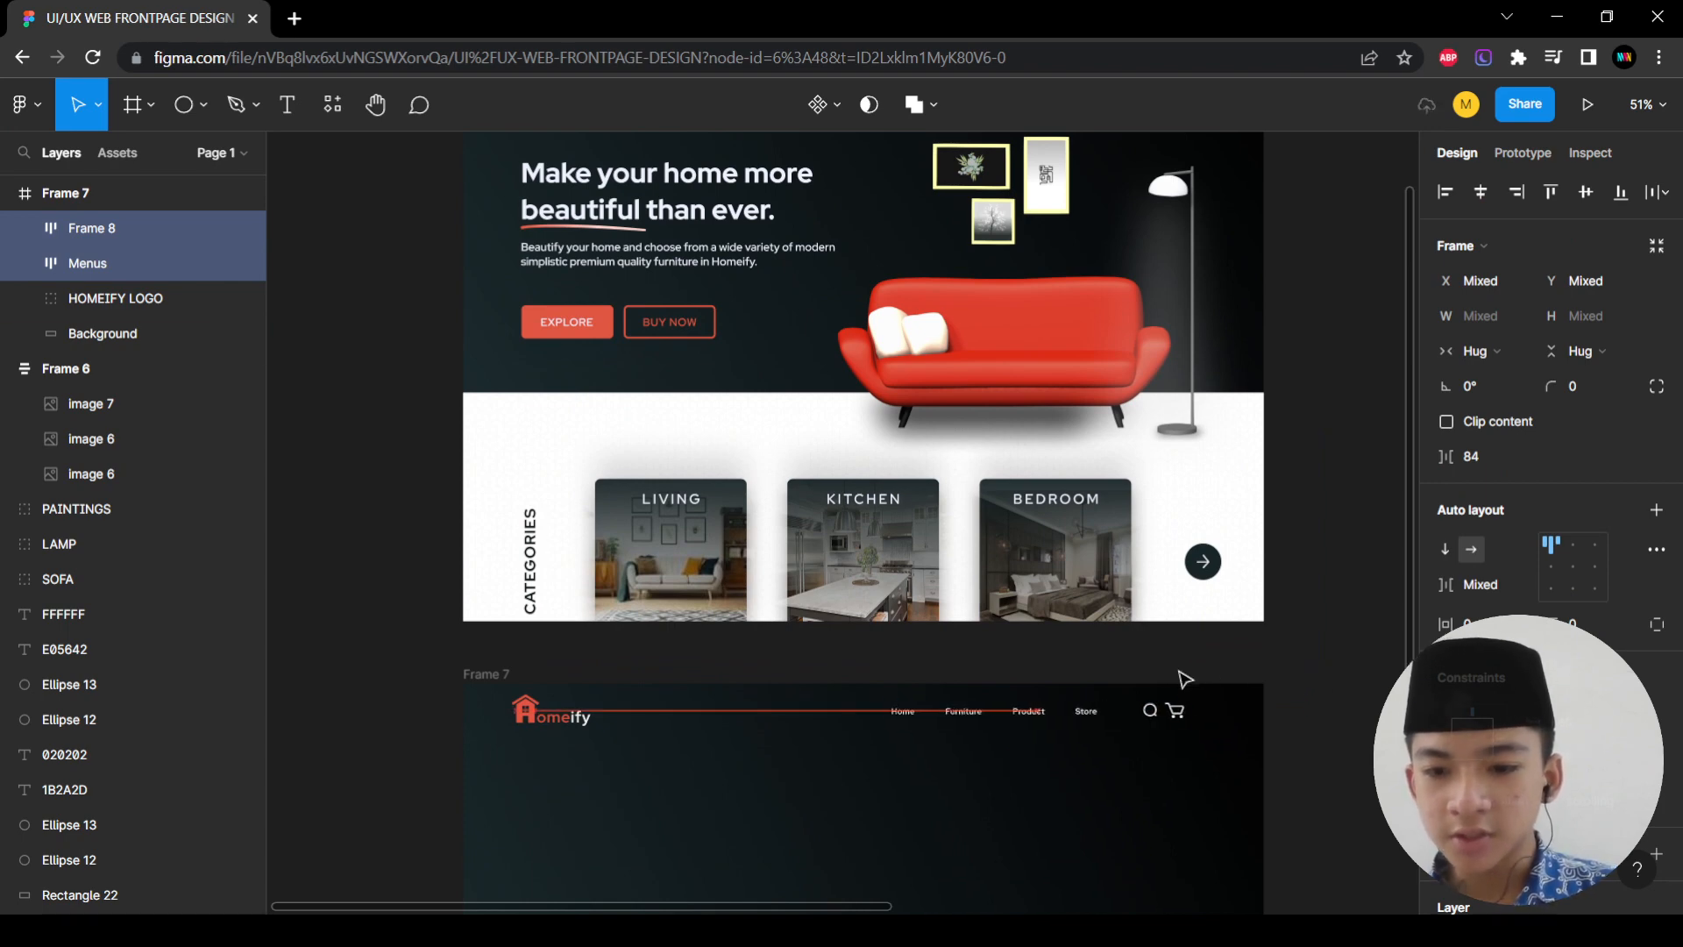
# Compare the position of the menu and icons in Frame 7 with the finished reference header
pyautogui.scroll(3, 1140, 438)
pyautogui.scroll(-2, 1161, 376)
pyautogui.scroll(-5, 1162, 375)
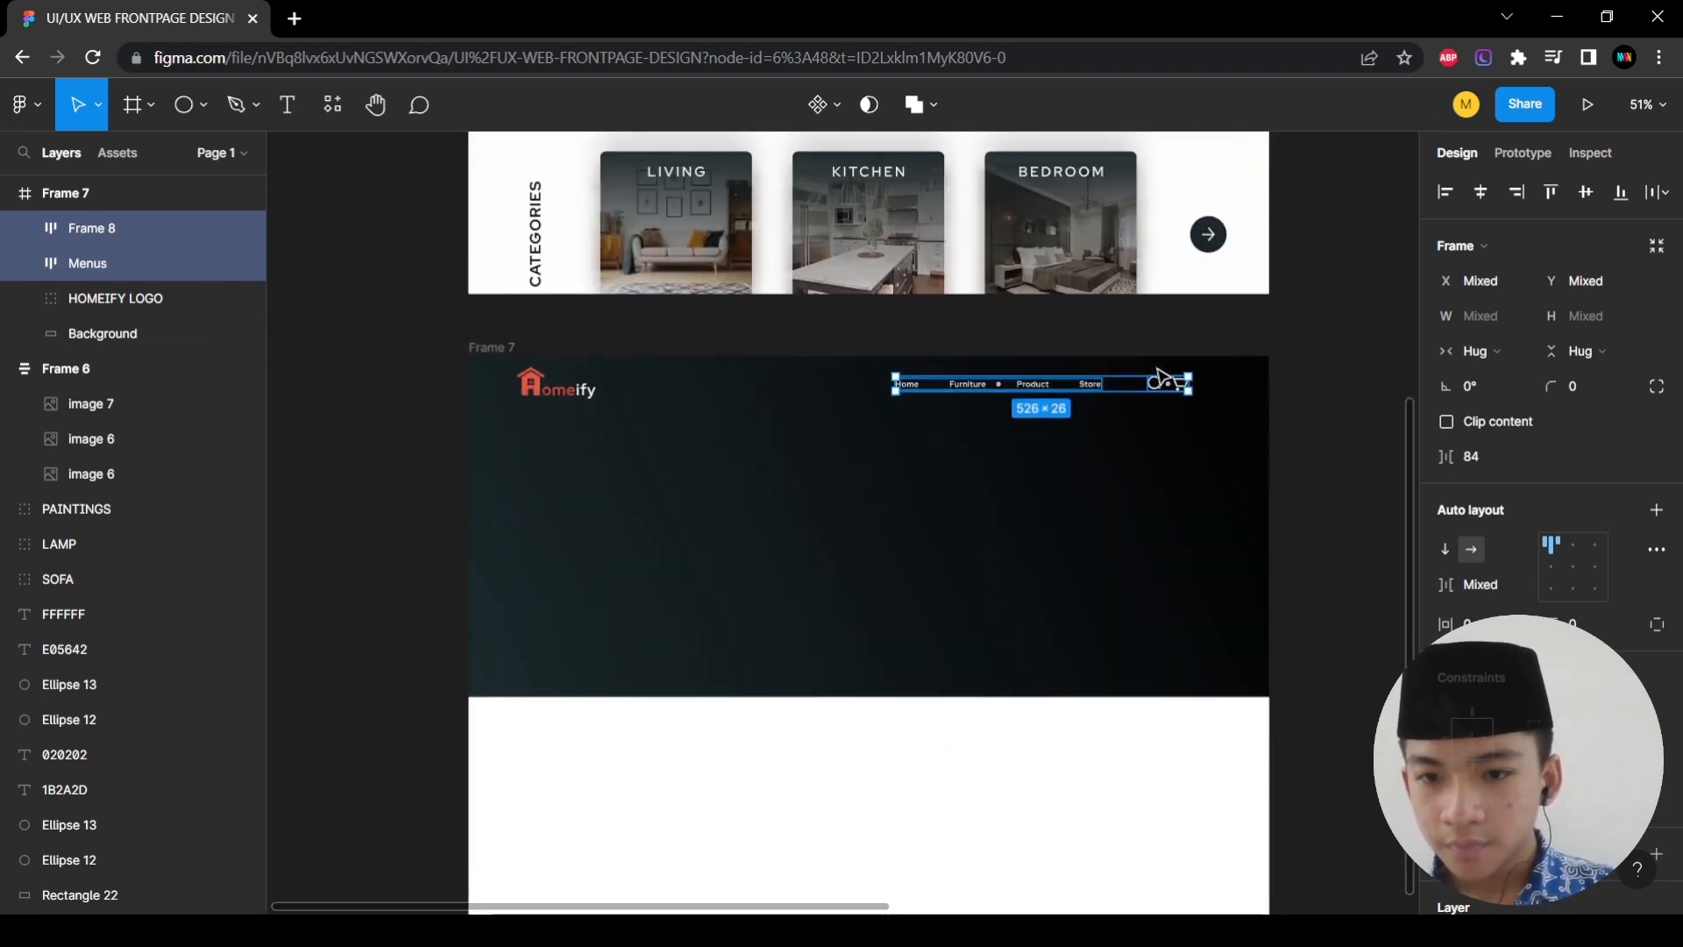
pyautogui.scroll(3, 1278, 526)
pyautogui.click(1352, 576)
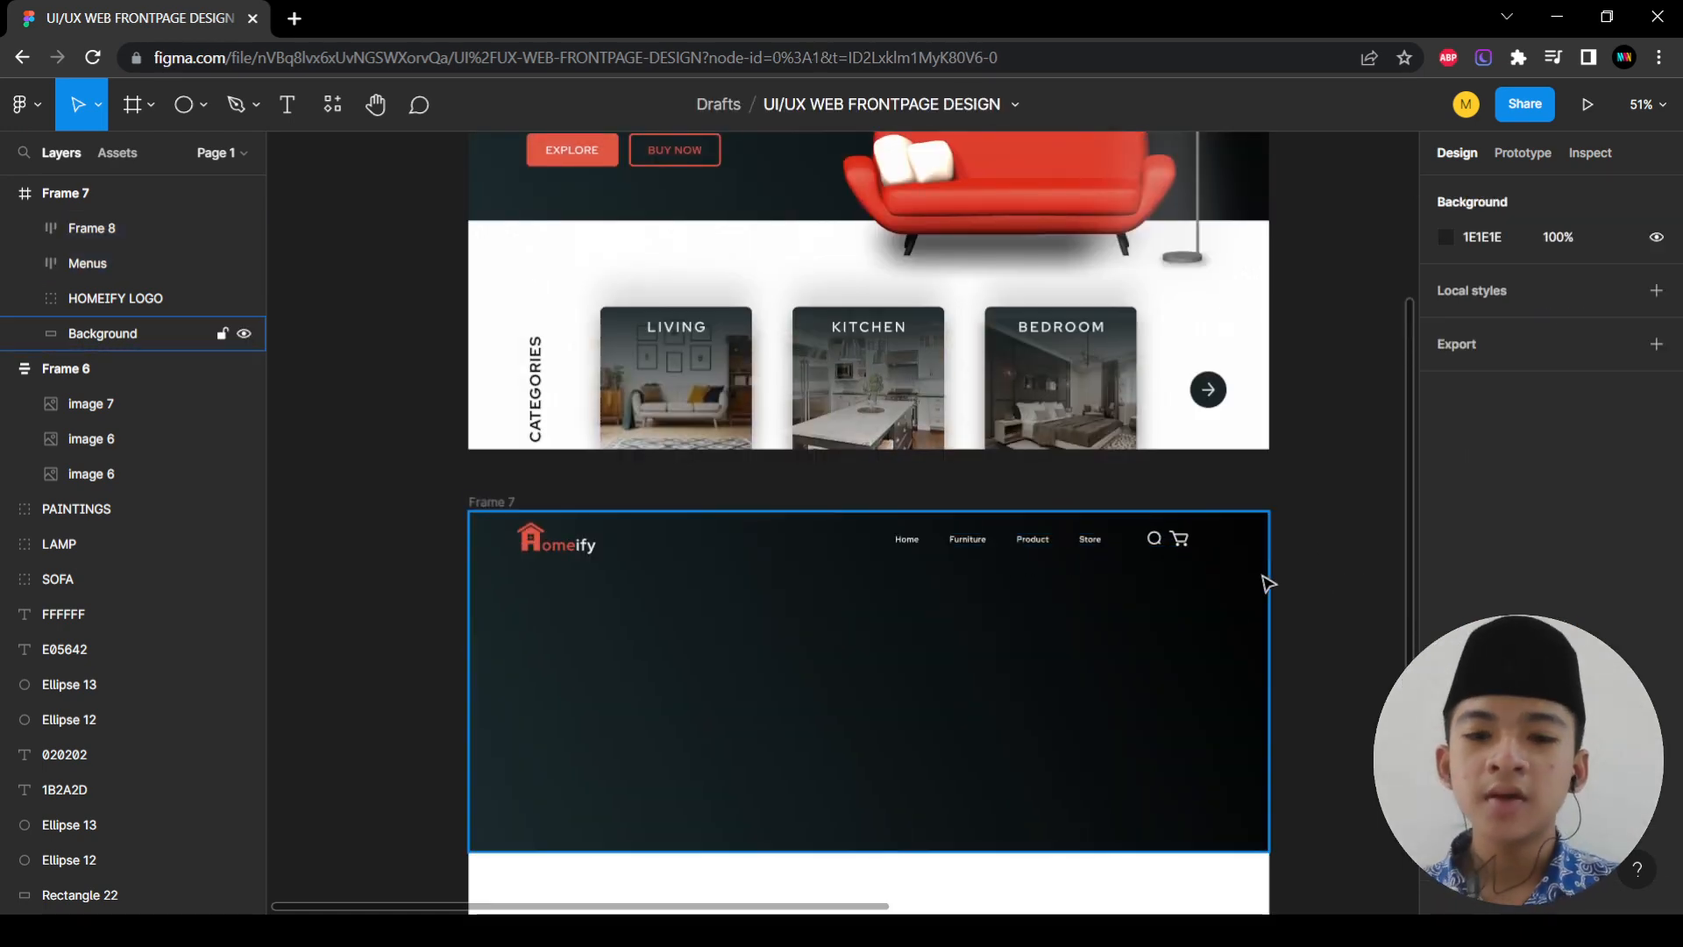
pyautogui.scroll(5, 960, 605)
pyautogui.click(964, 373)
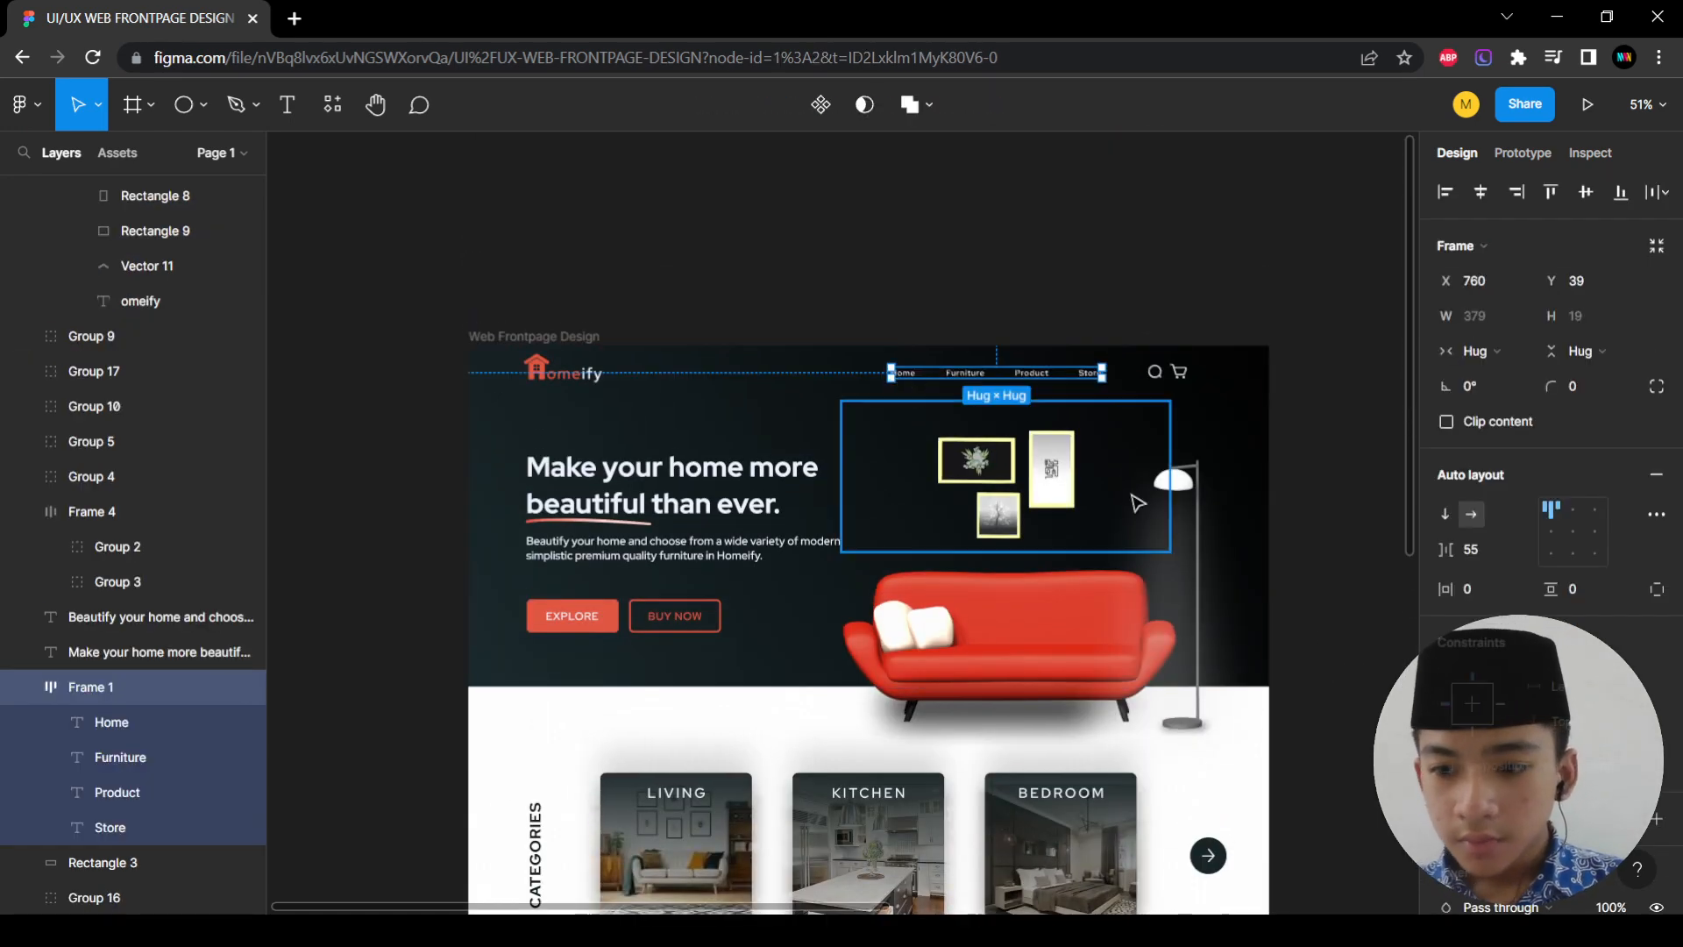
pyautogui.scroll(-4, 1326, 613)
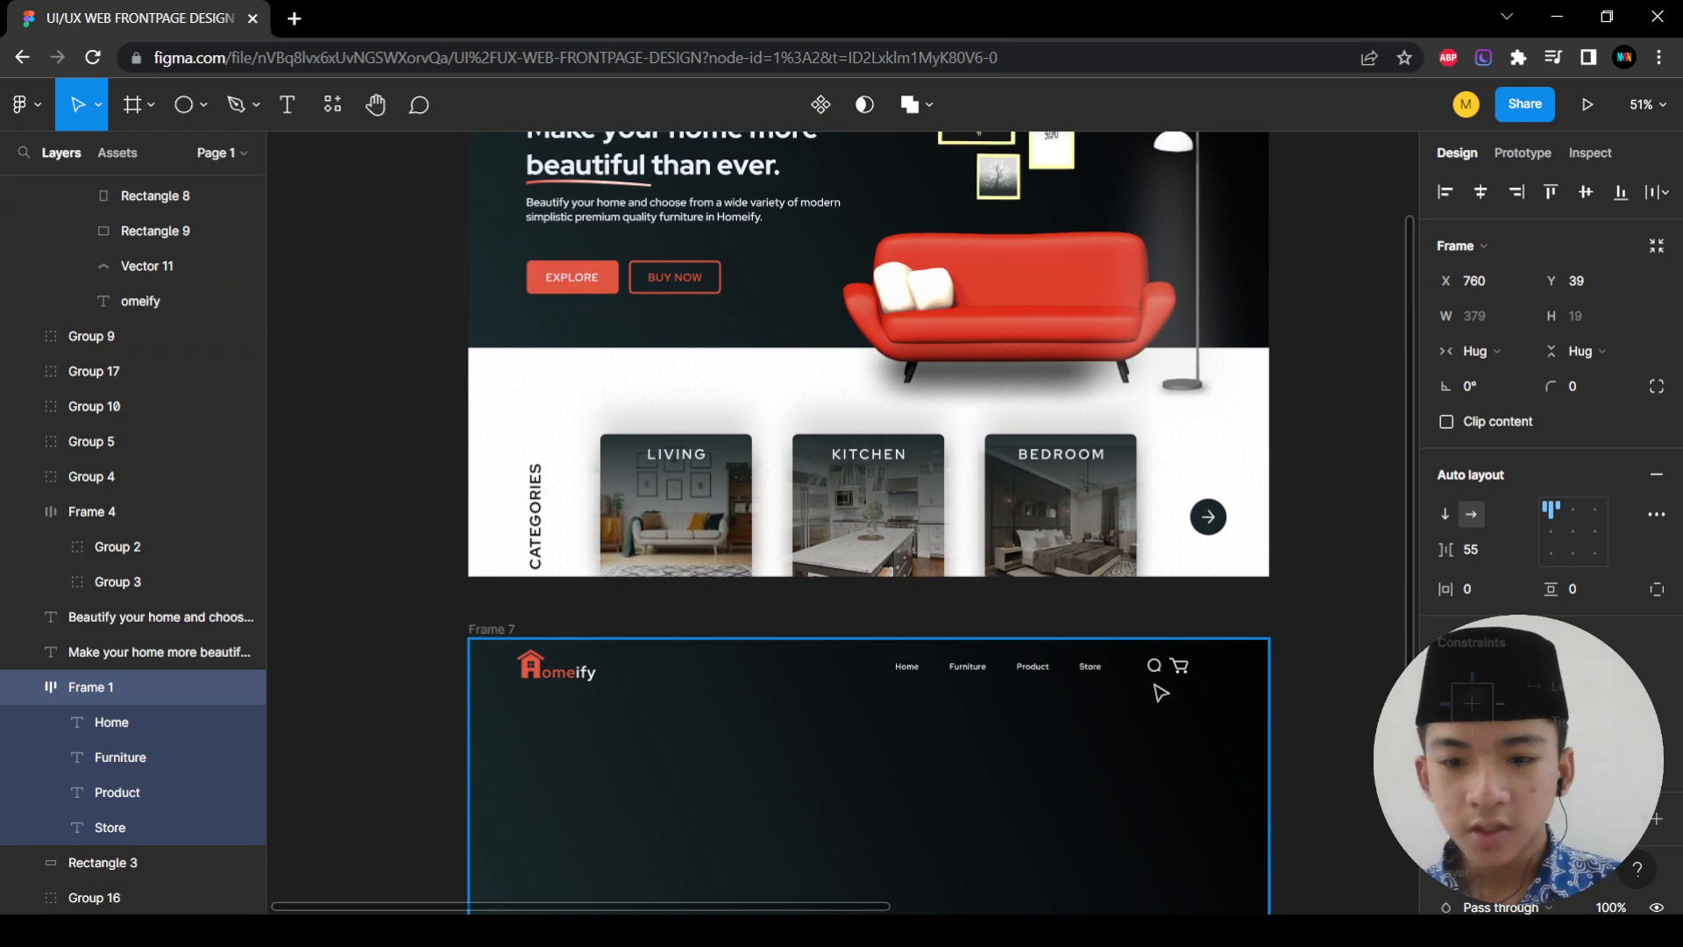
# Rename the auto layout frame holding the search and cart icons as Icons
pyautogui.click(1155, 668)
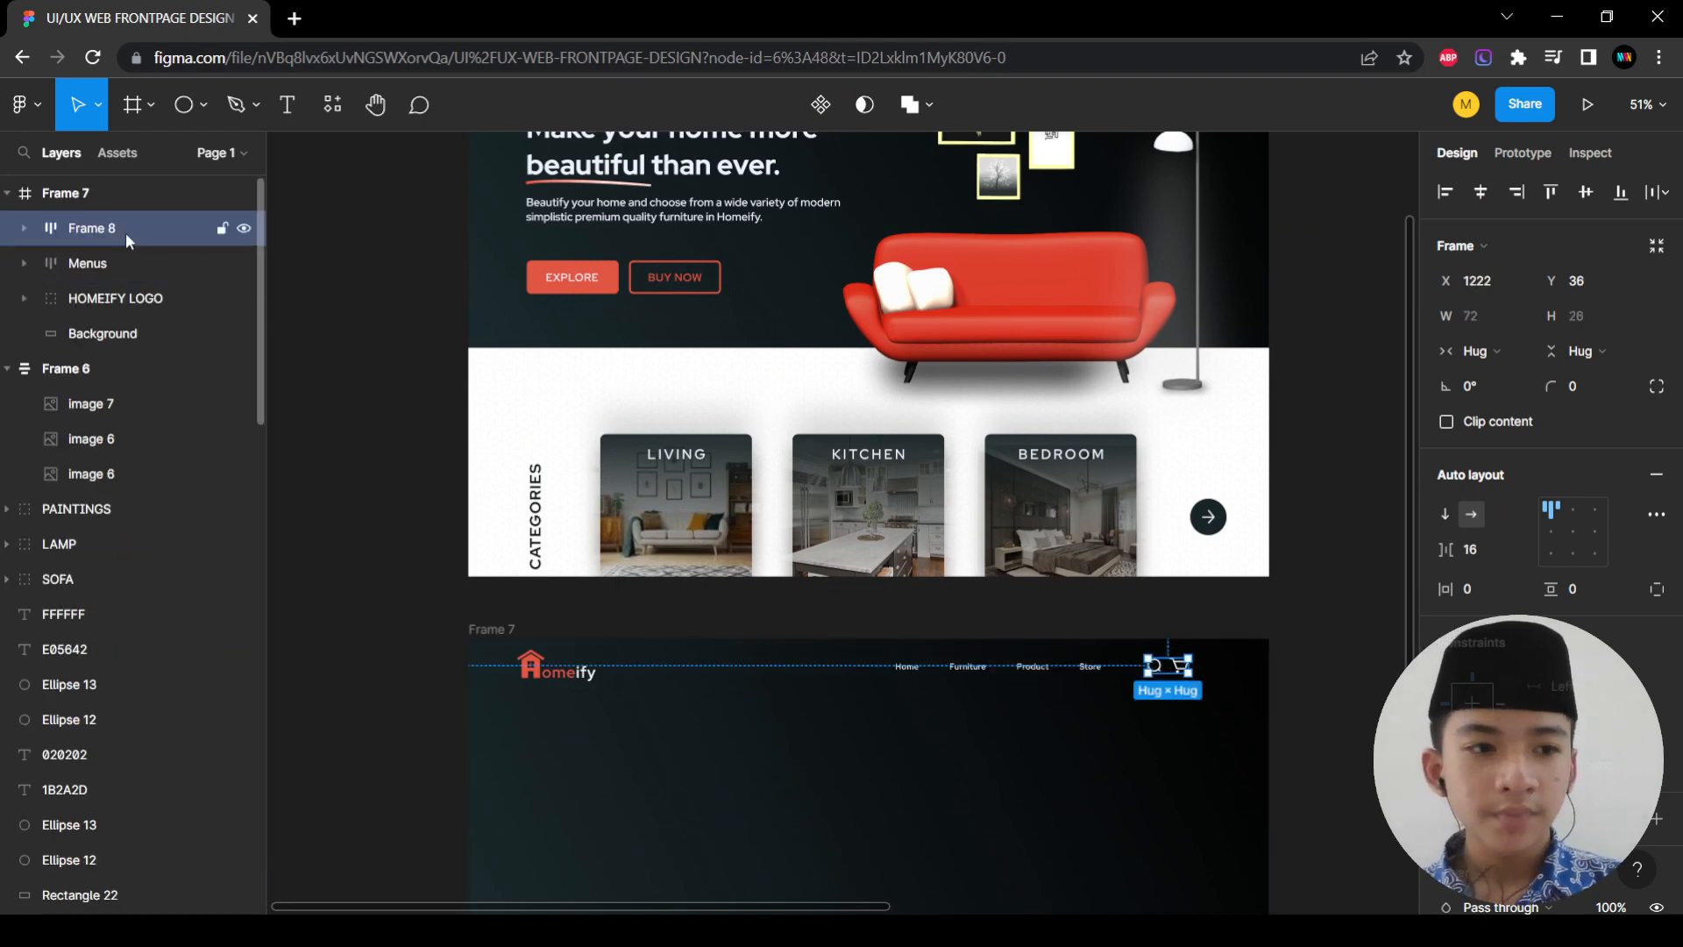
pyautogui.doubleClick(93, 229)
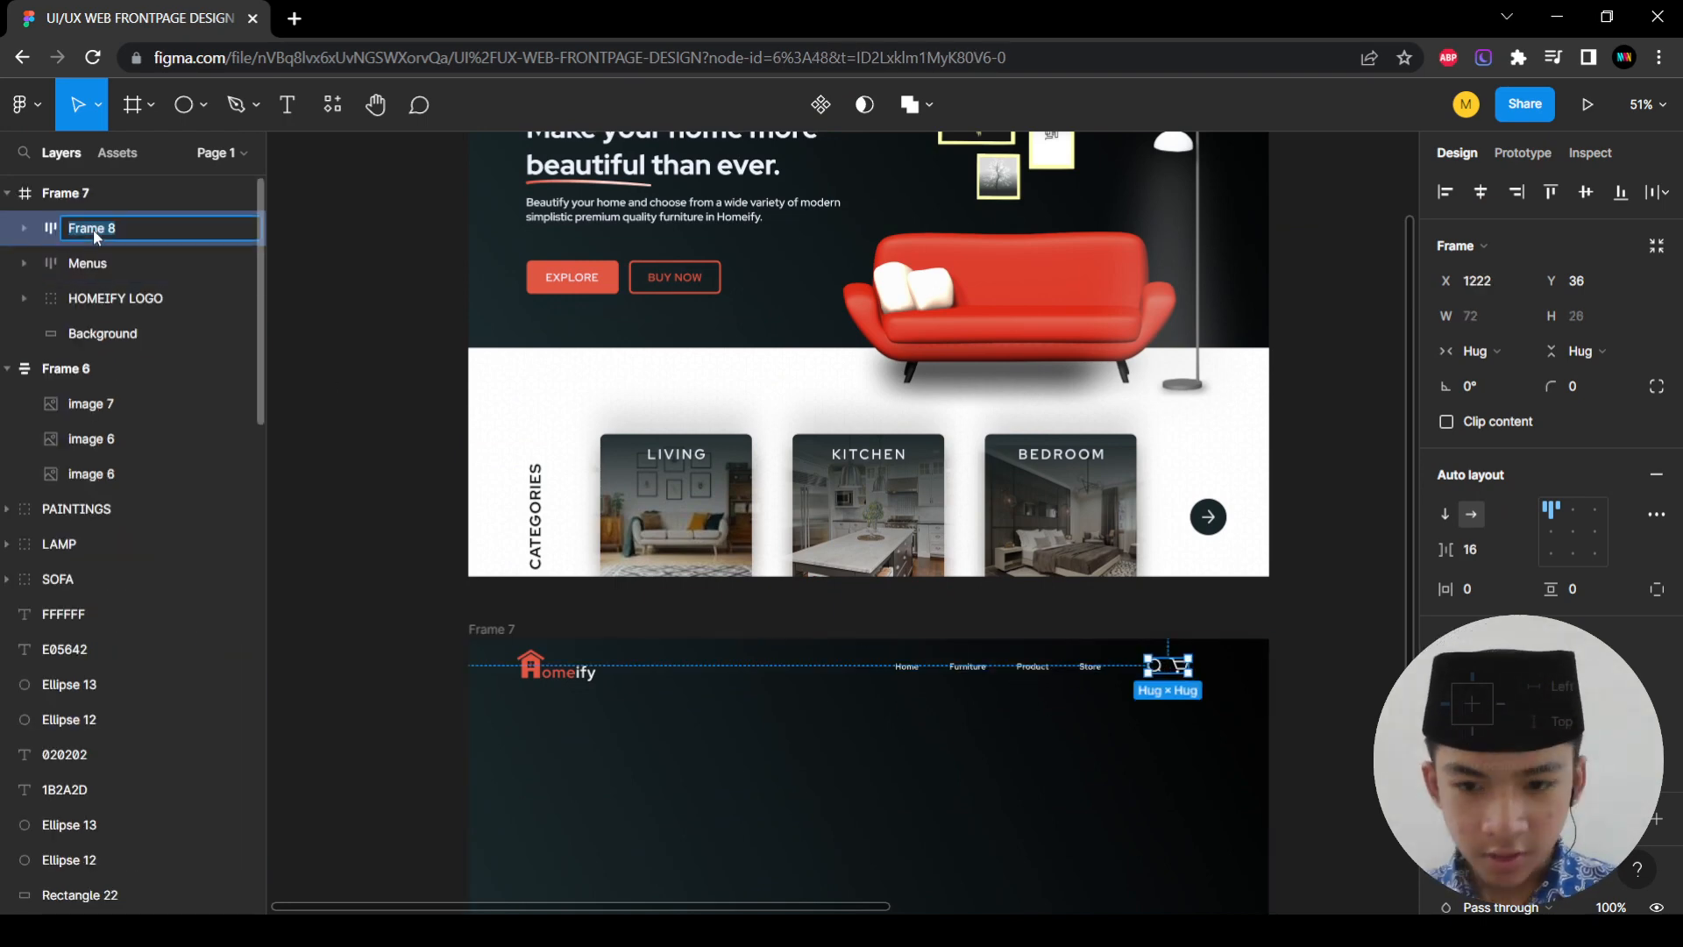
pyautogui.write('Icon')
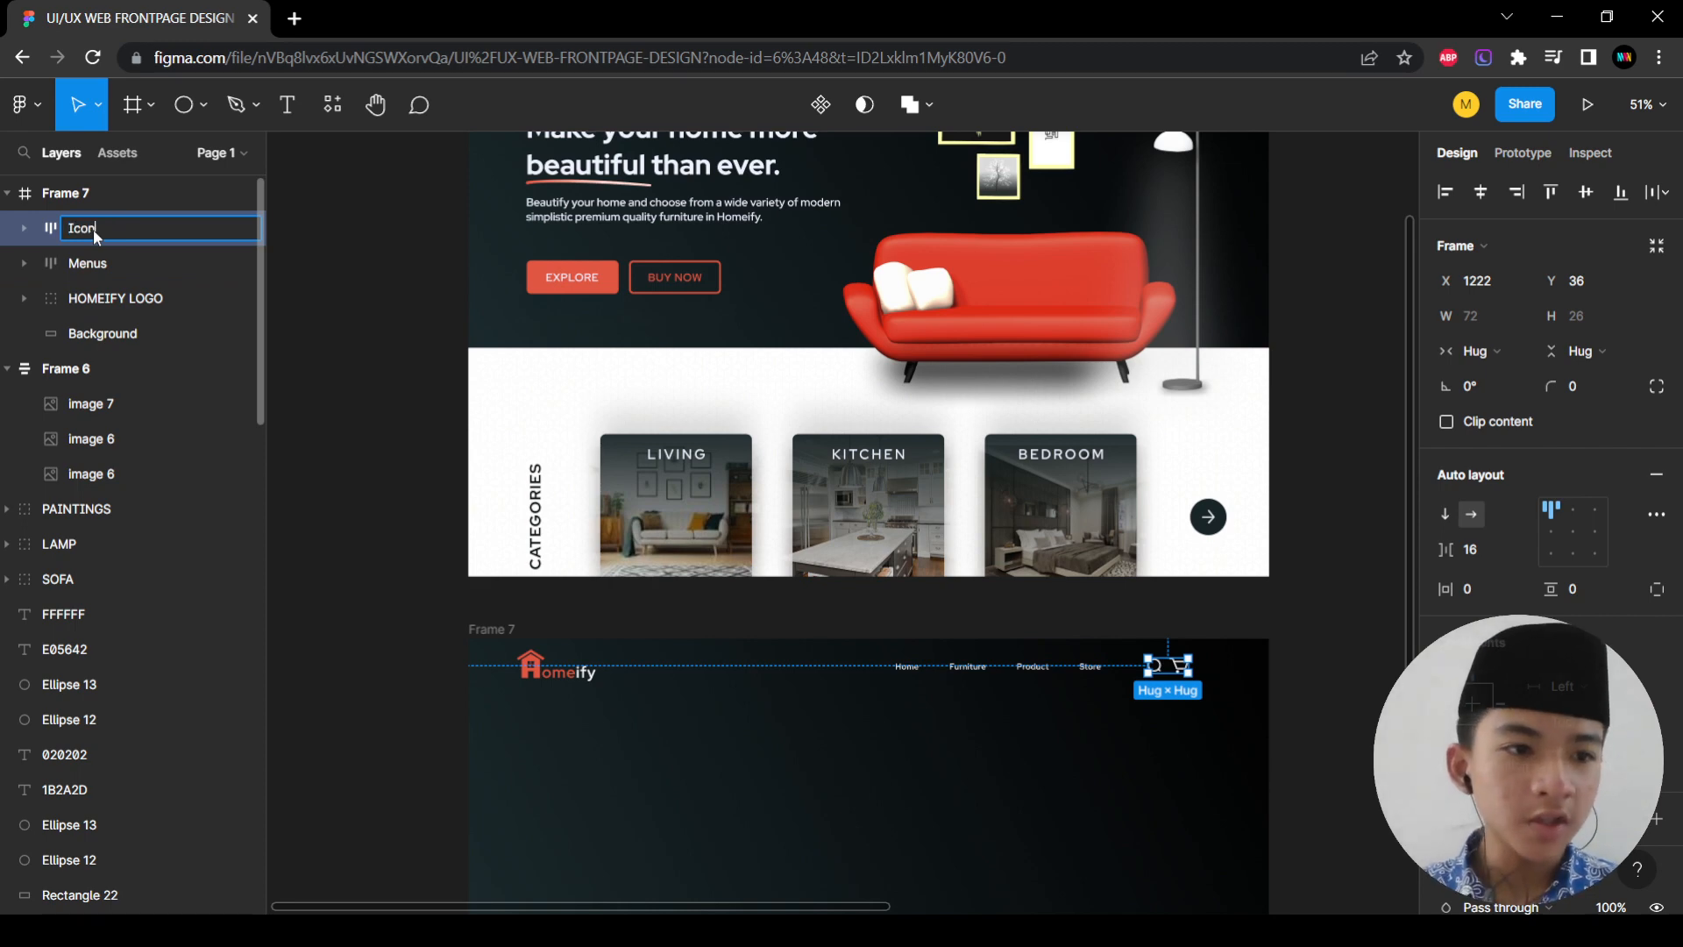
pyautogui.write('s')
pyautogui.click(327, 507)
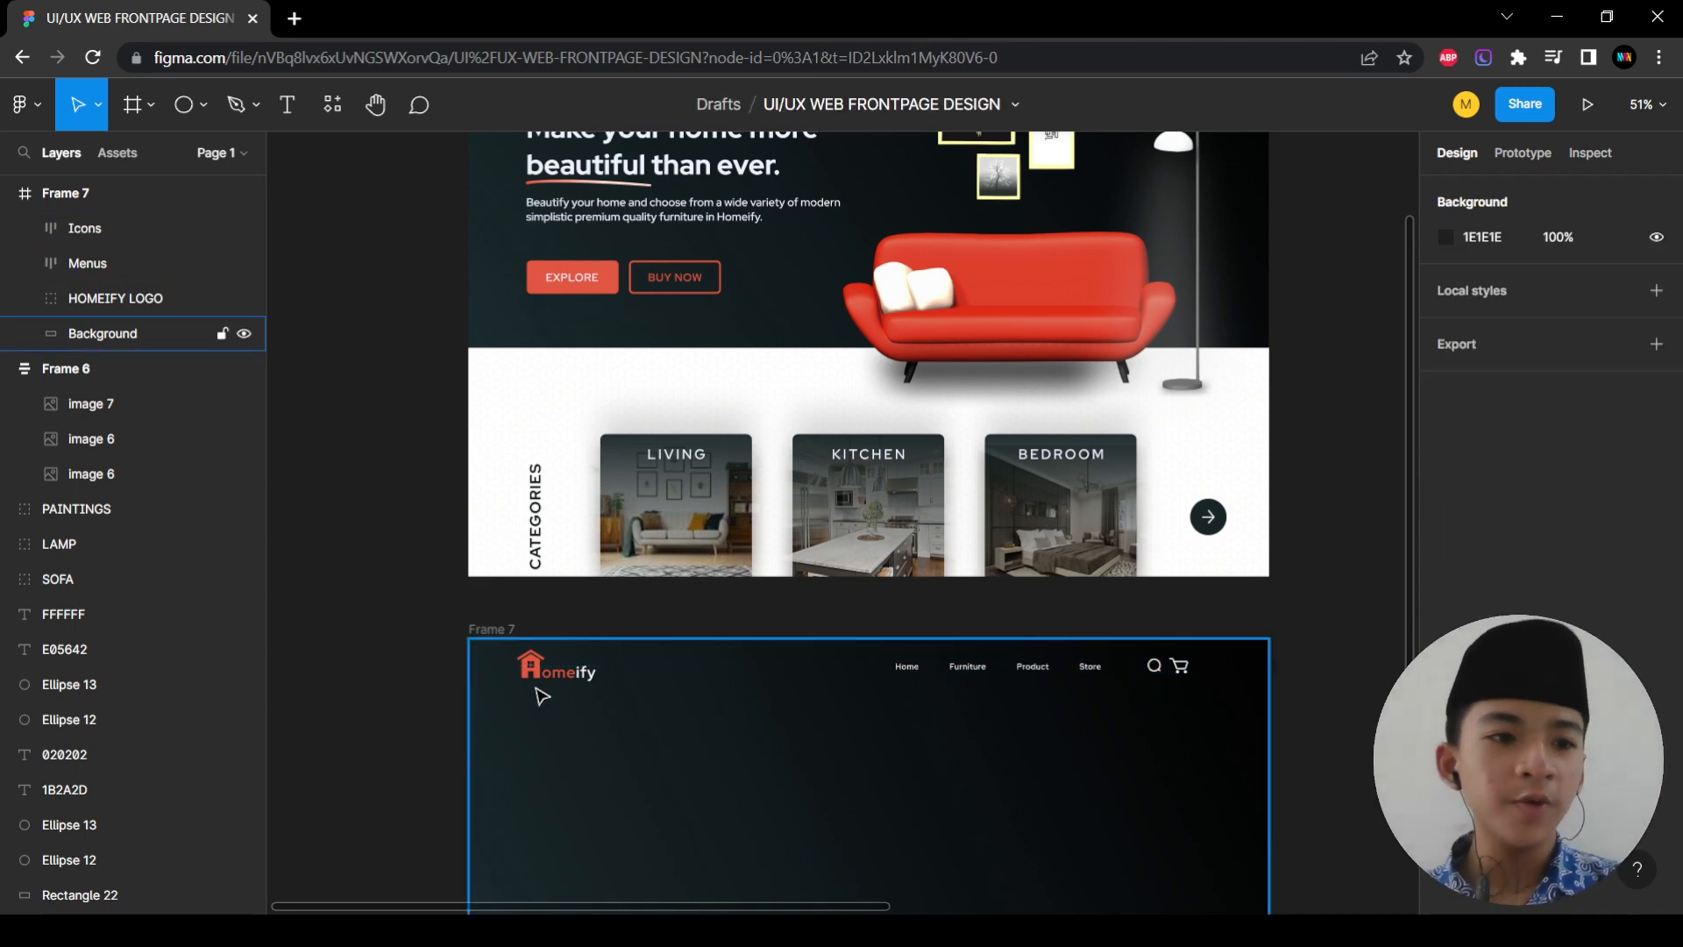
# Examine the hero section of the reference design and the text settings of its heading "Make your home more beautiful than ever."
pyautogui.scroll(-3, 602, 657)
pyautogui.scroll(6, 601, 657)
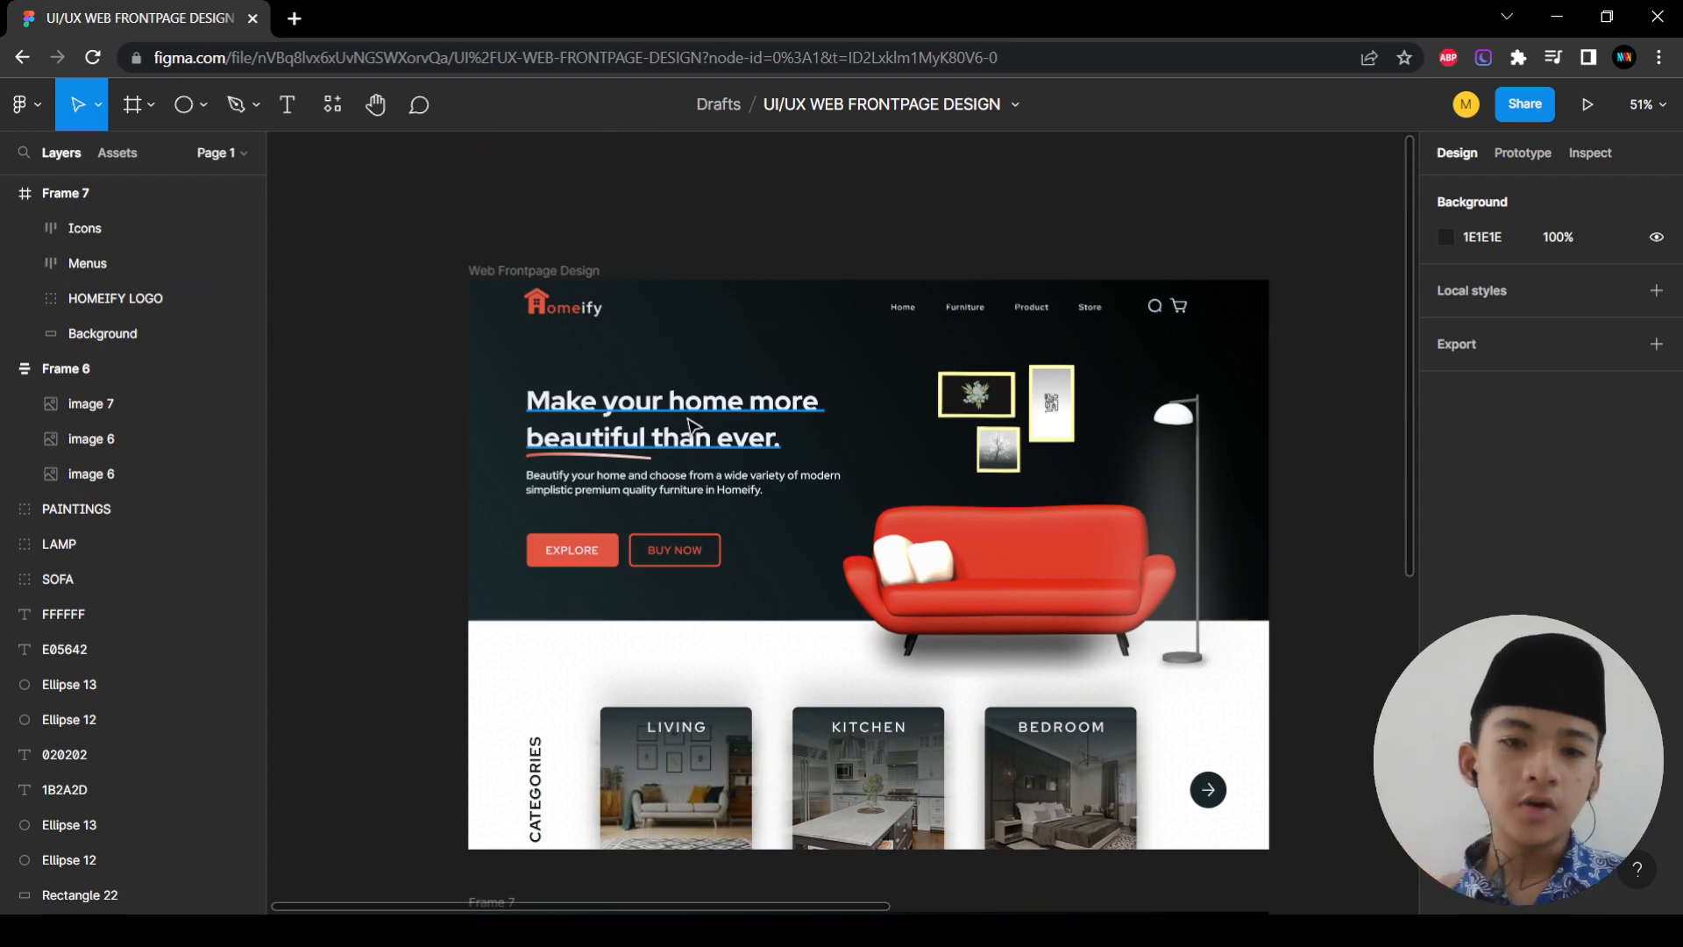
pyautogui.scroll(-1, 692, 426)
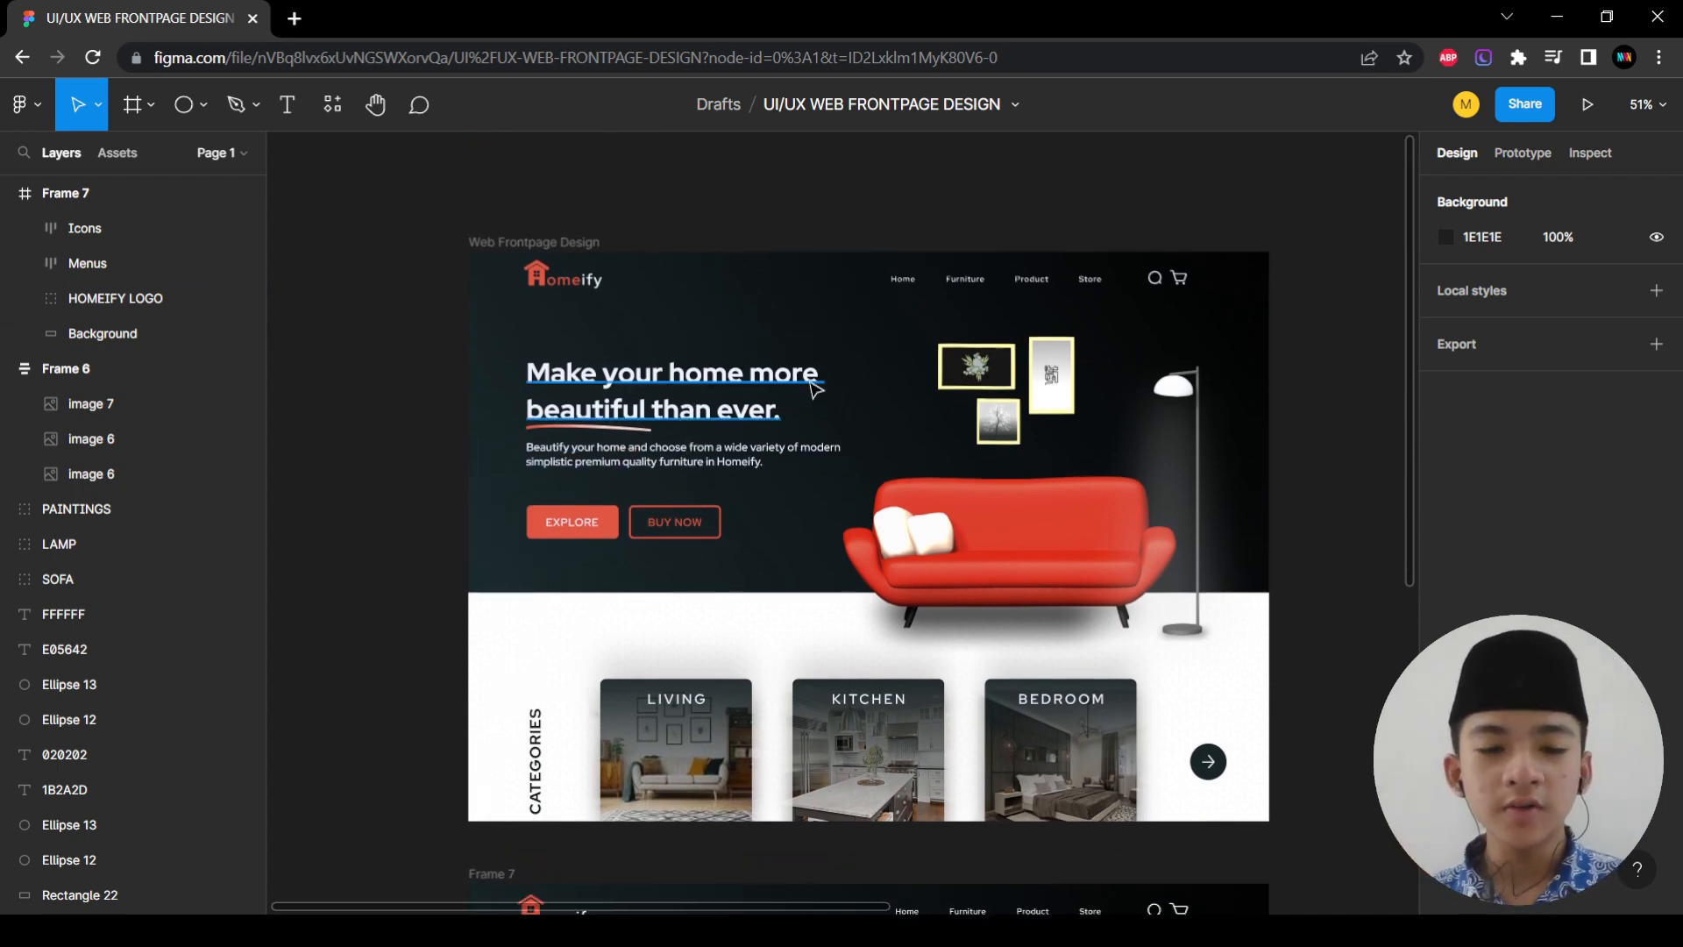
pyautogui.scroll(-5, 815, 390)
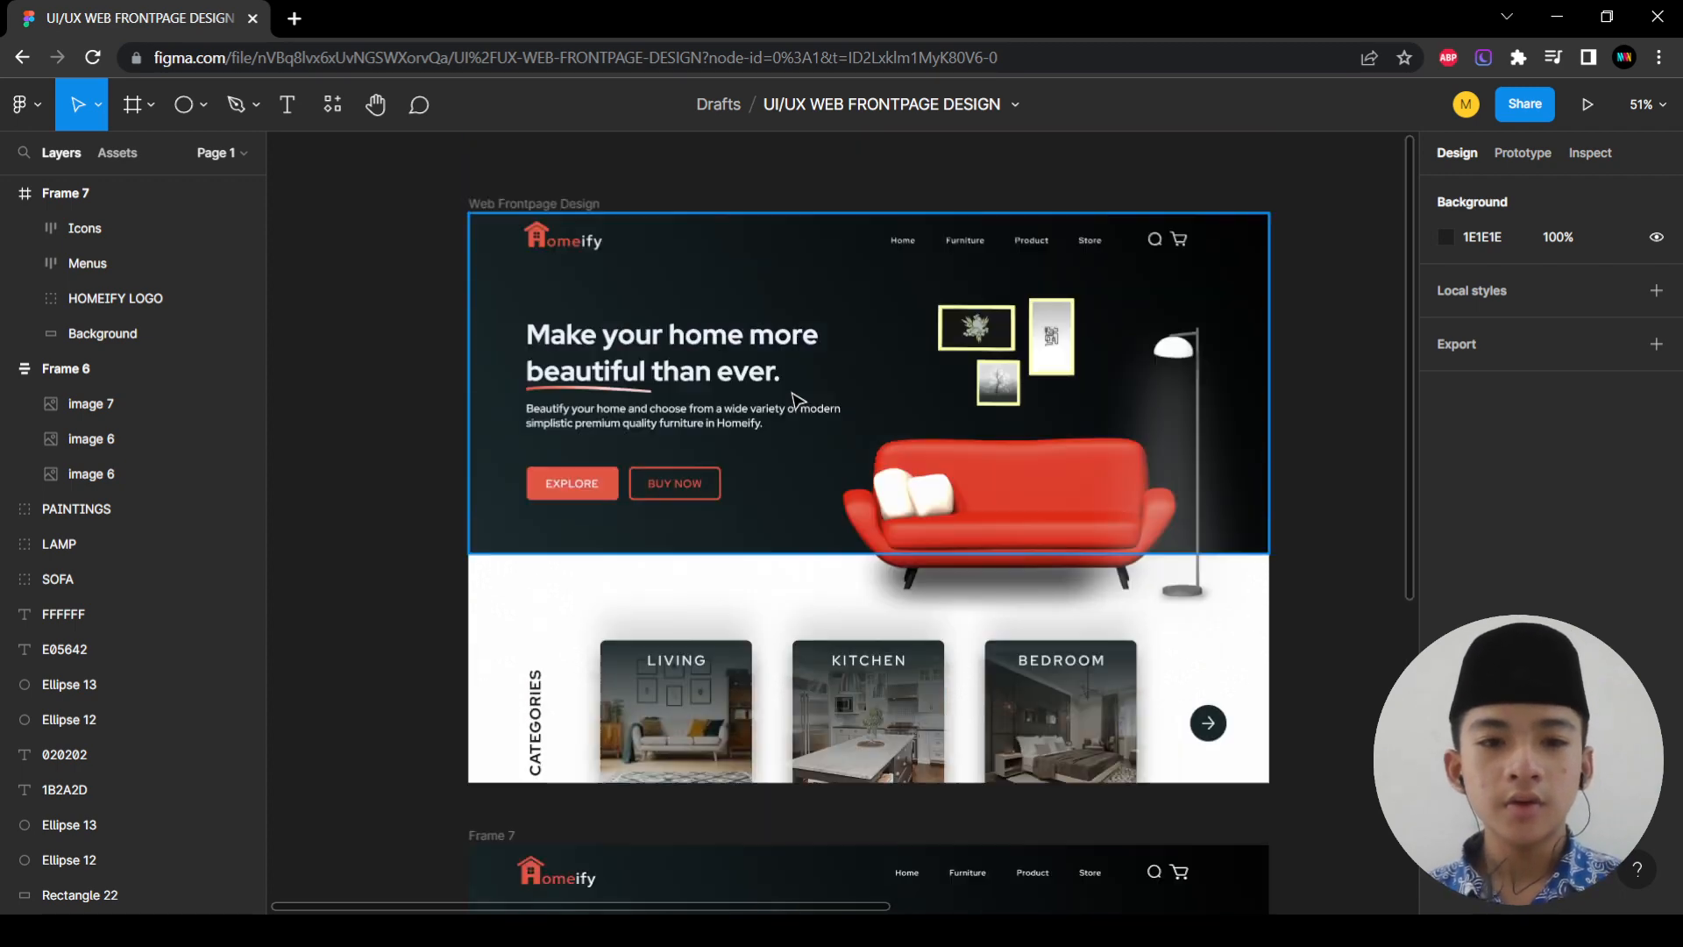
pyautogui.scroll(2, 639, 440)
pyautogui.click(287, 105)
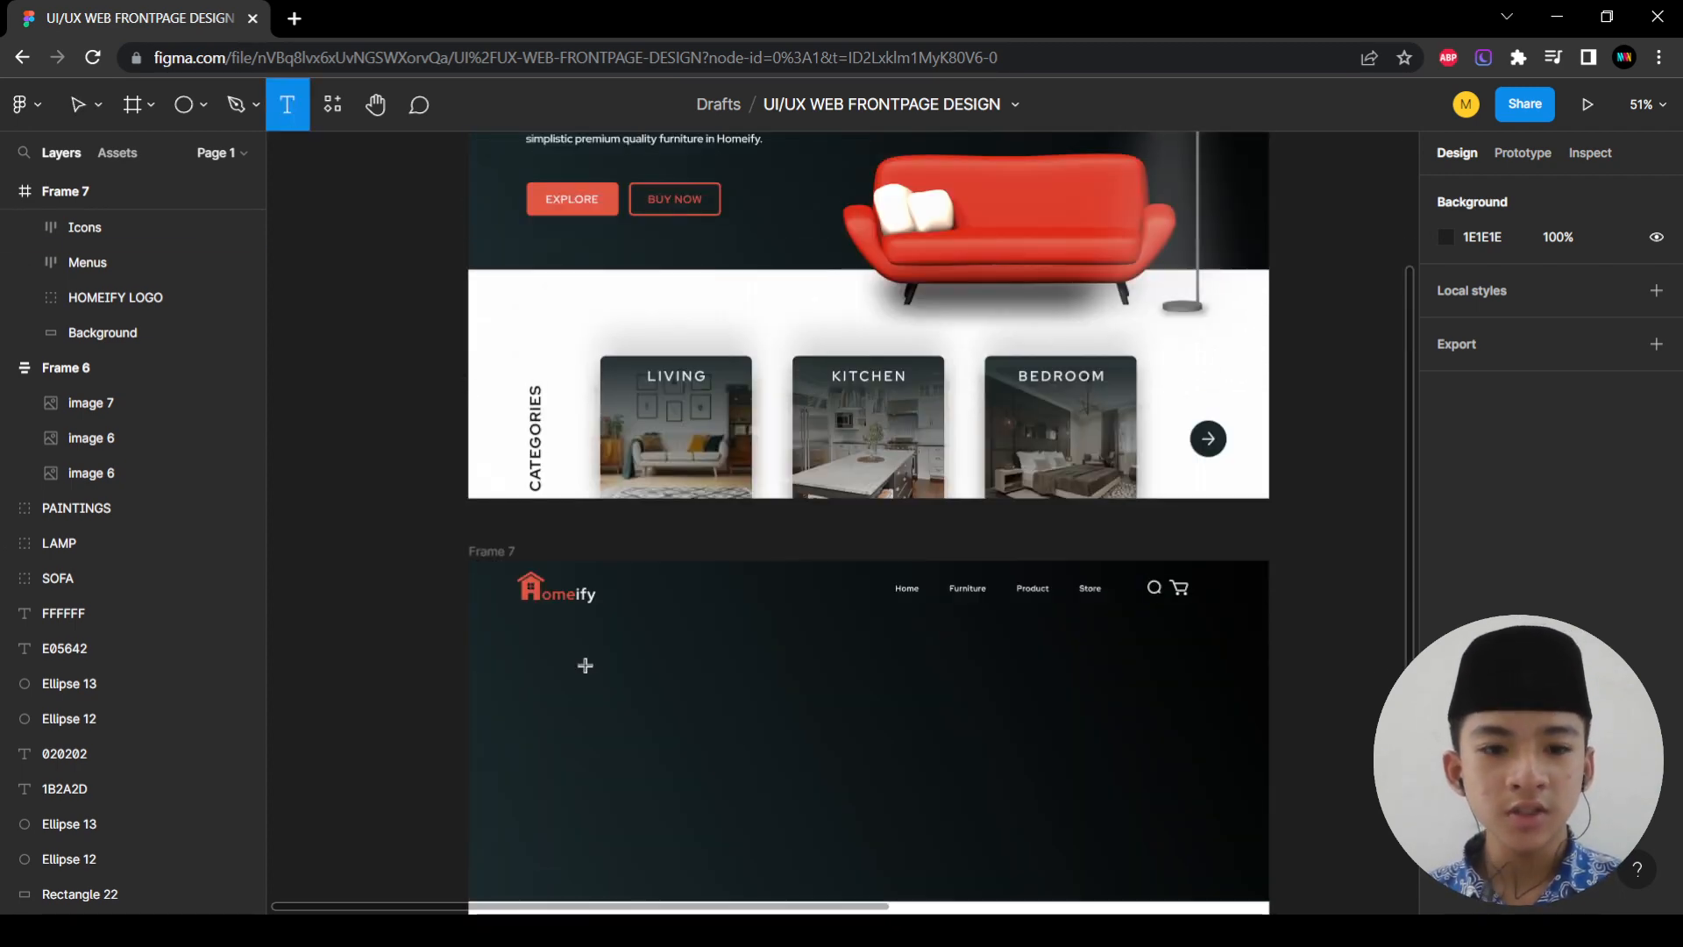
pyautogui.click(625, 686)
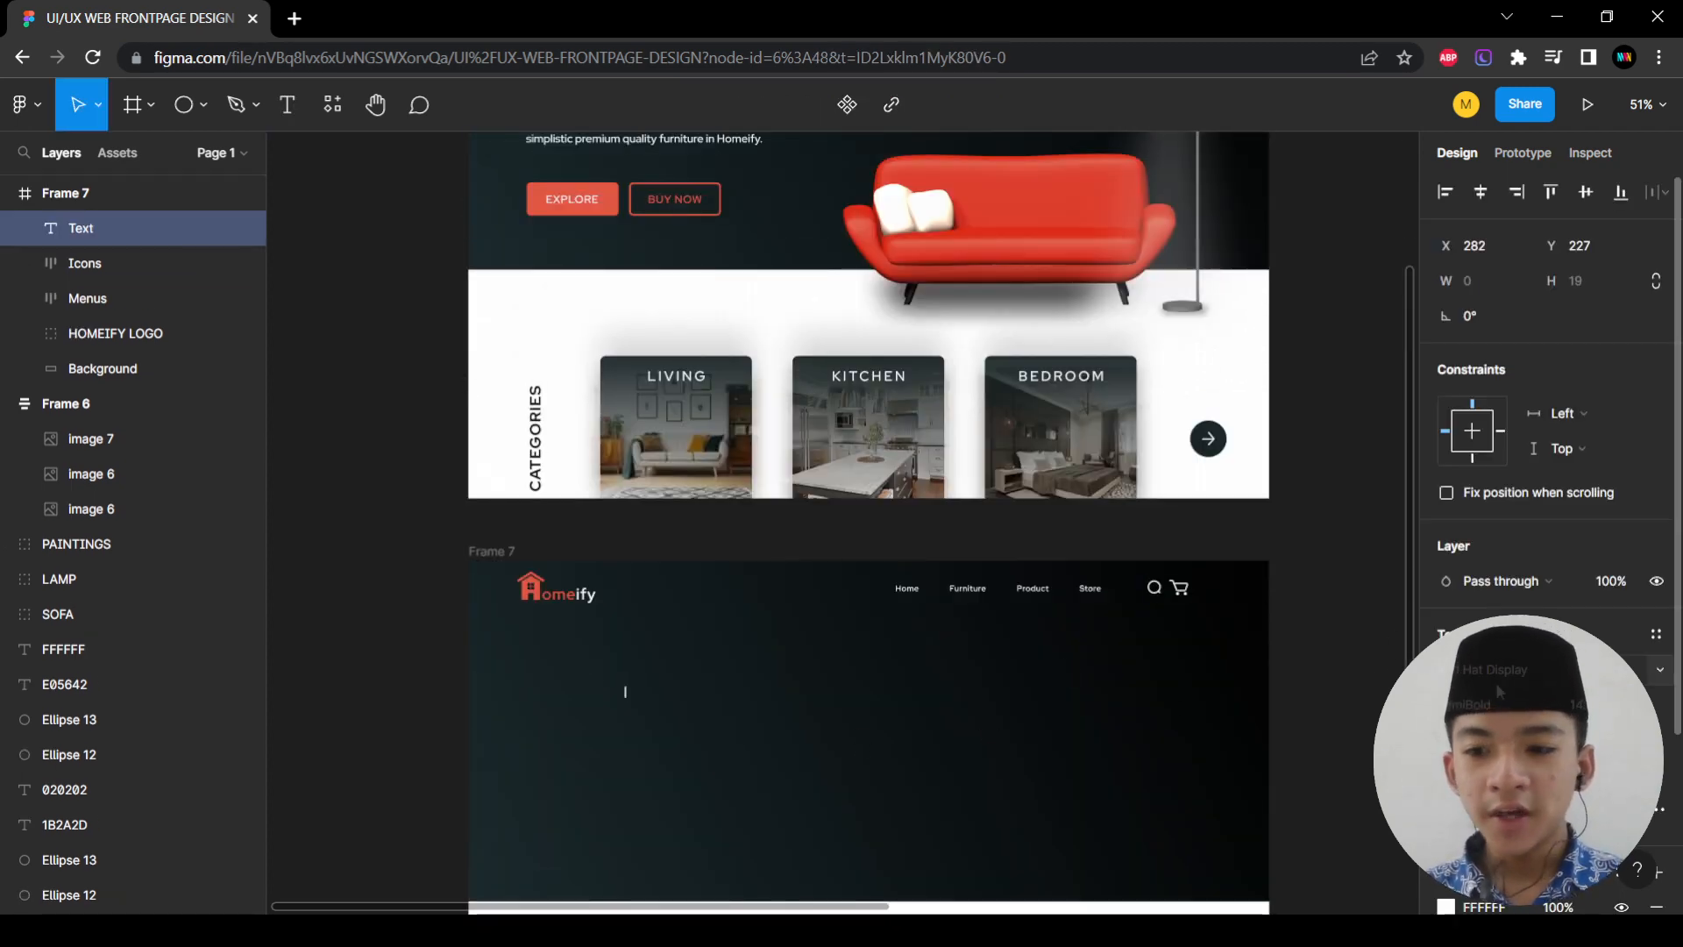
pyautogui.scroll(2, 857, 725)
pyautogui.doubleClick(695, 187)
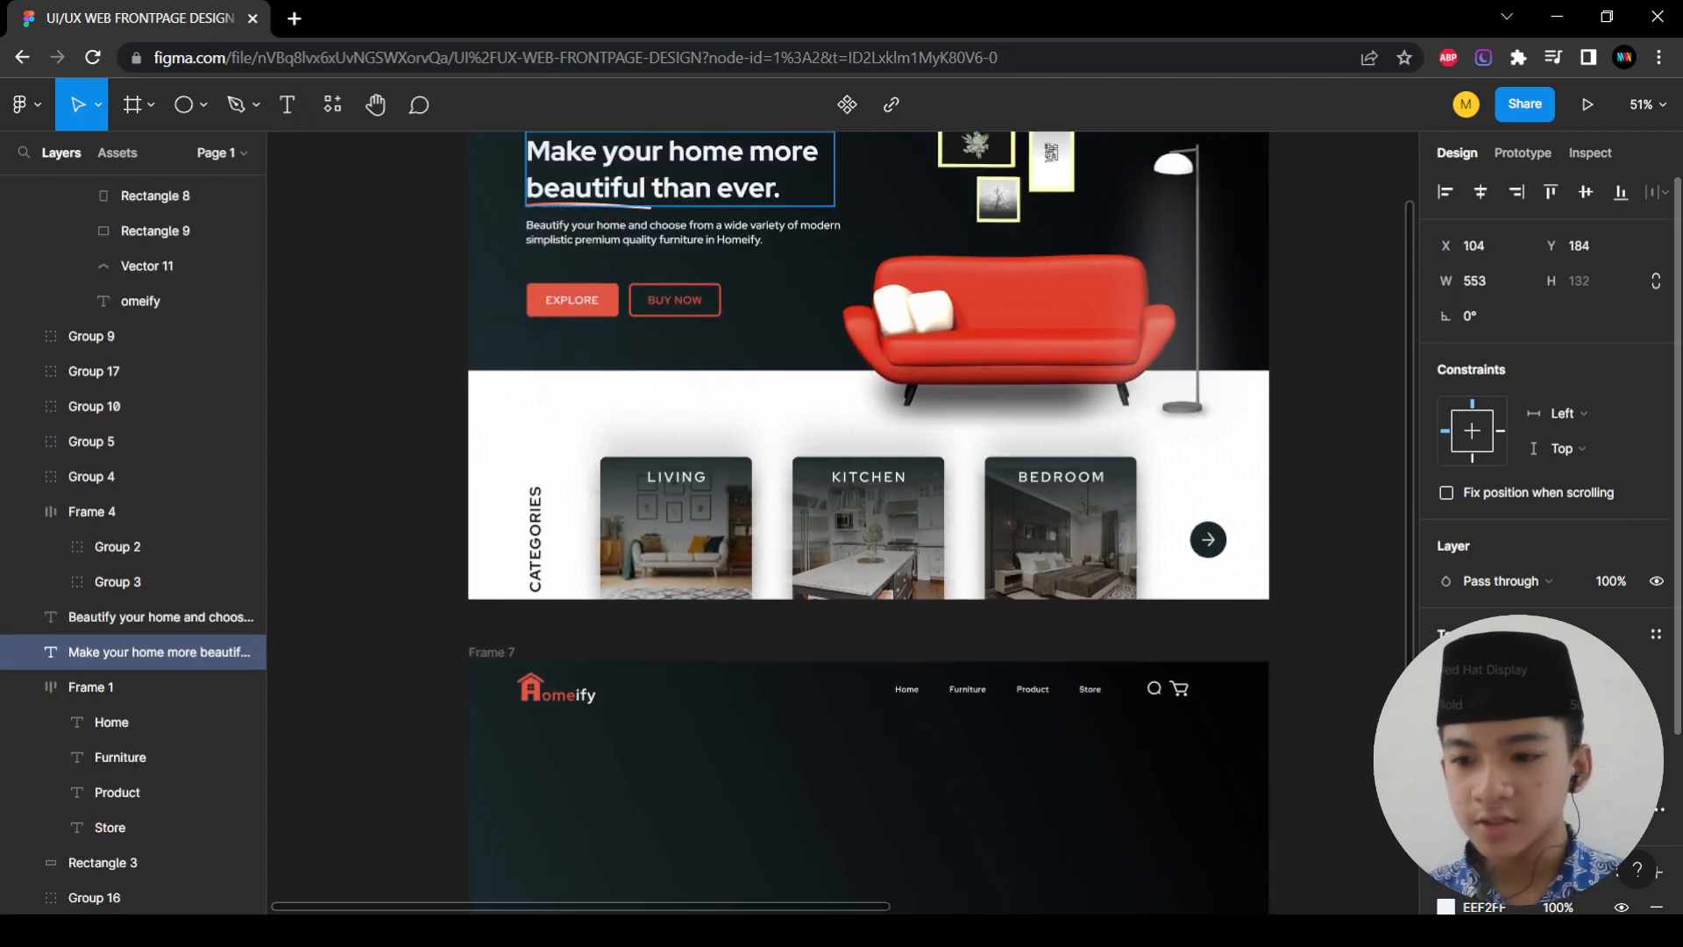
# Add the heading "Make your home more beautiful than ever." in Frame 7 in bold Red Hat Display, size 50
pyautogui.scroll(-4, 750, 466)
pyautogui.click(289, 107)
pyautogui.click(640, 621)
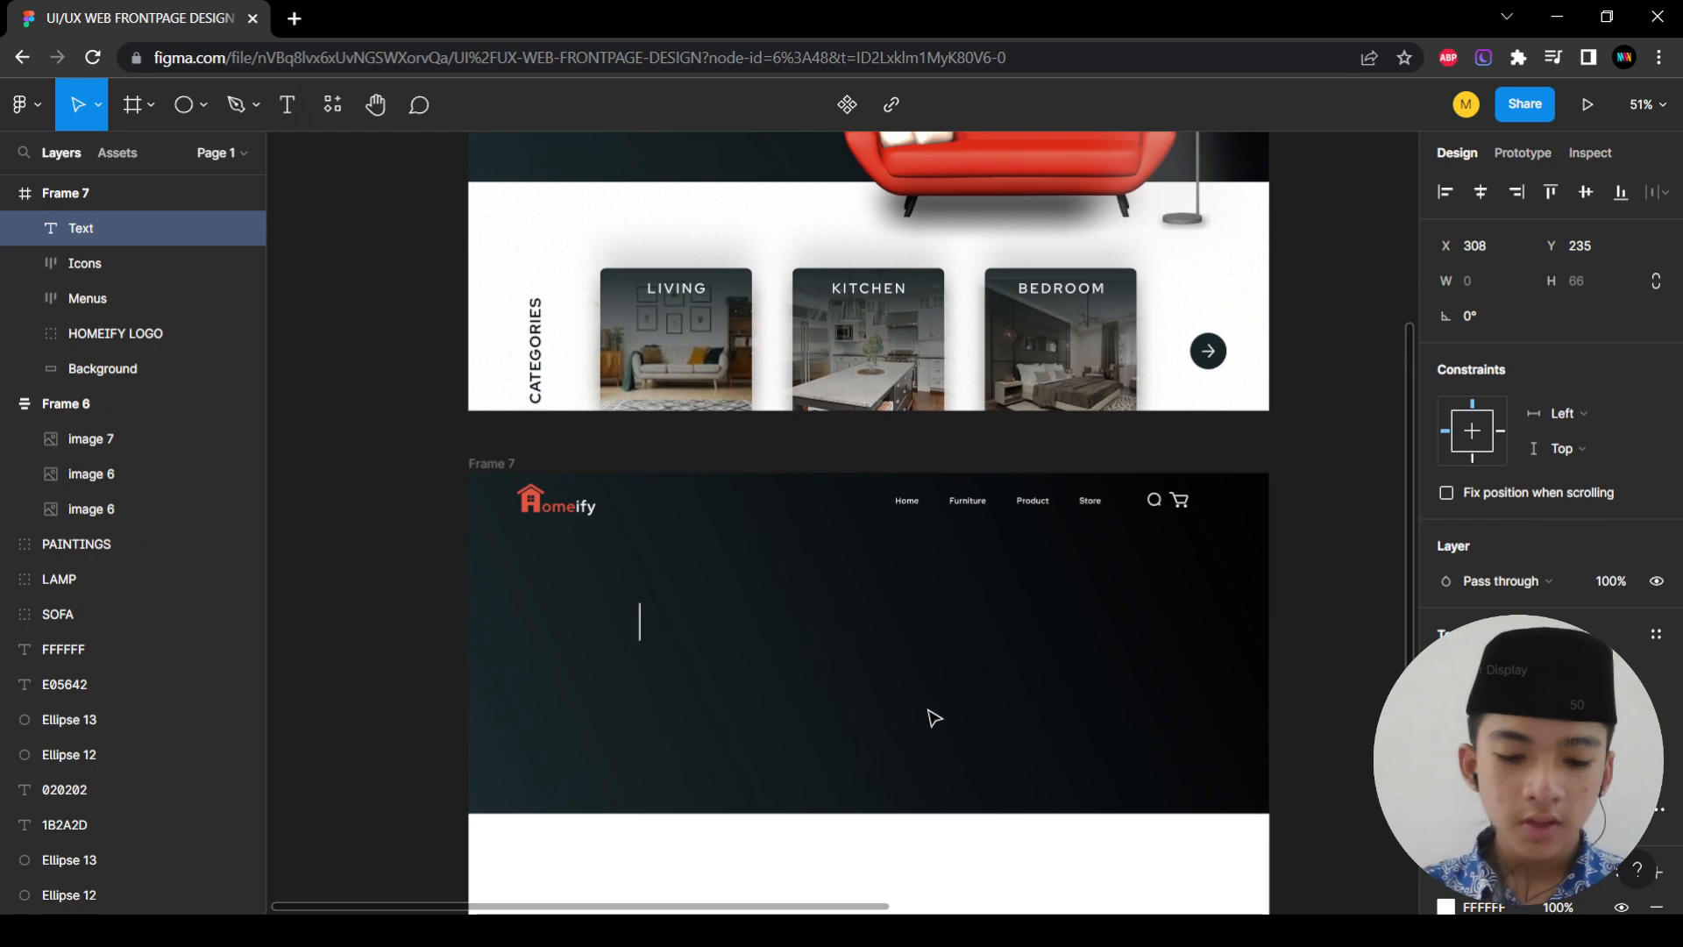
pyautogui.scroll(4, 934, 719)
pyautogui.write('Make your ho')
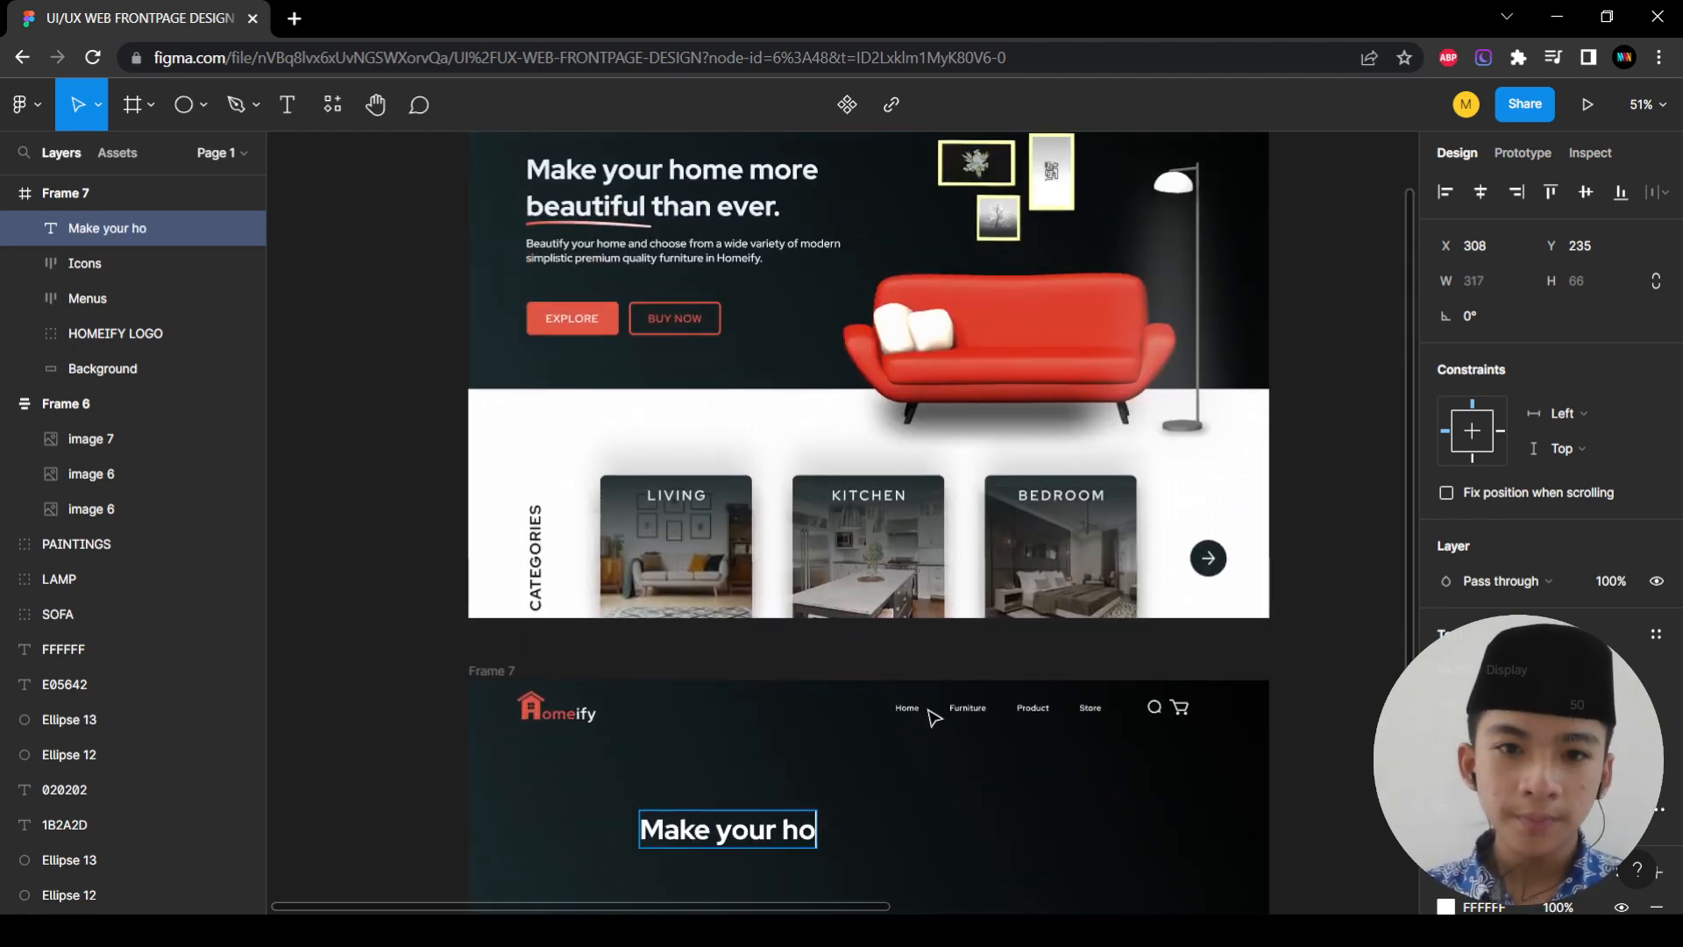
pyautogui.write('me more beaut')
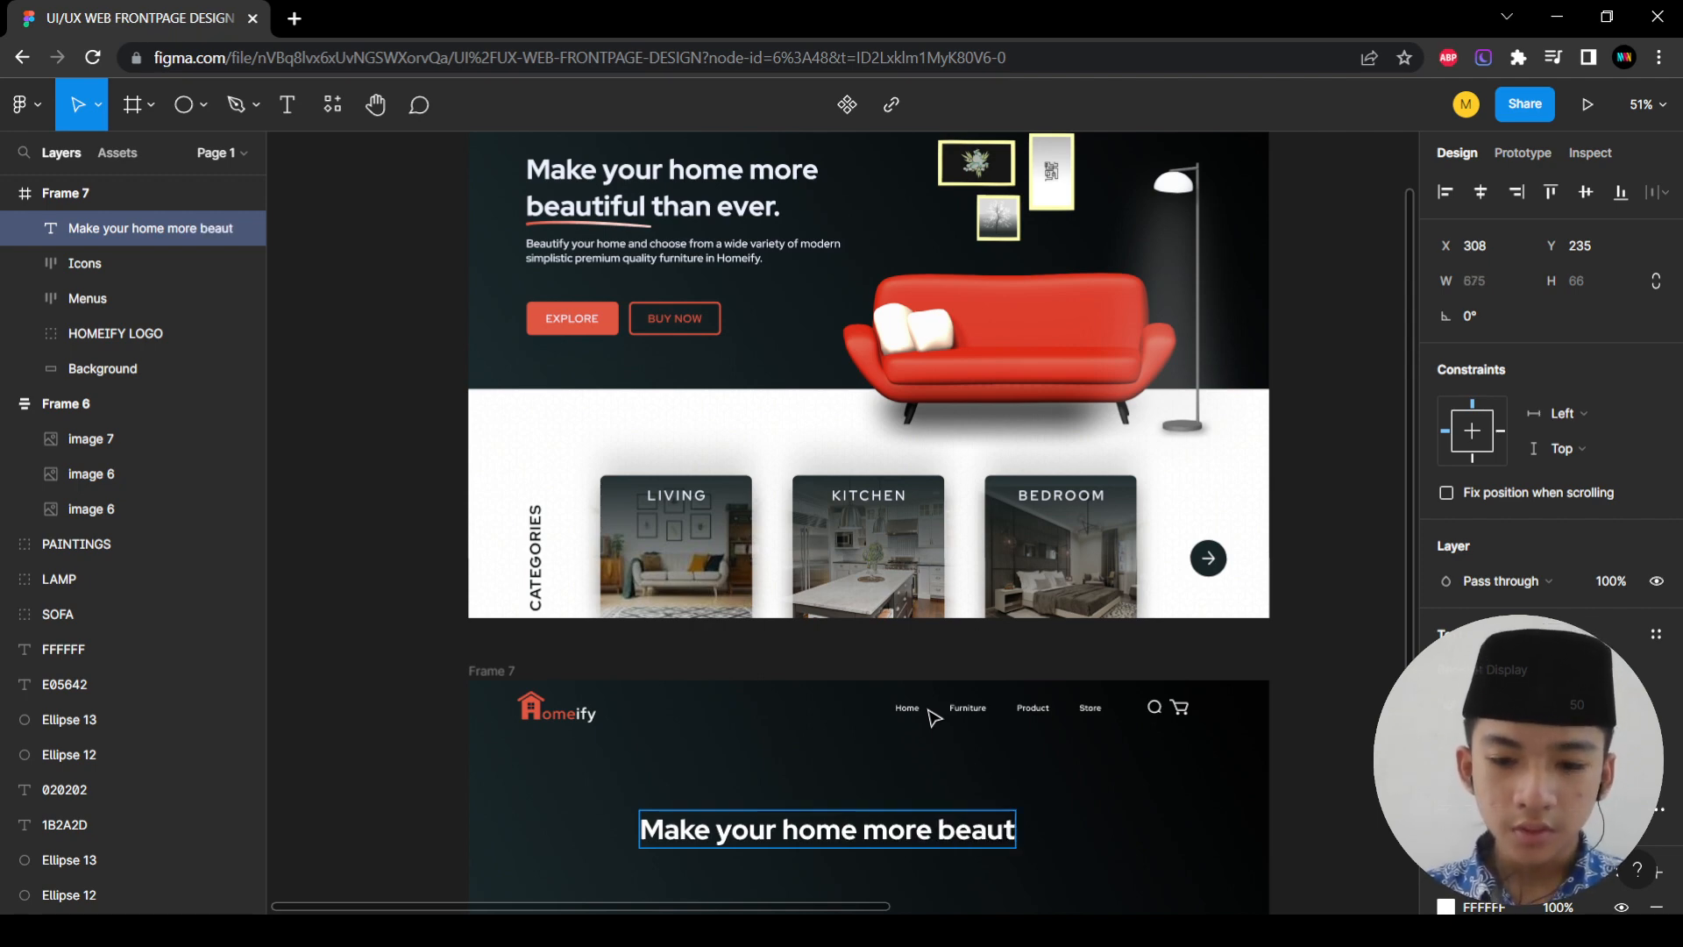
pyautogui.write('if')
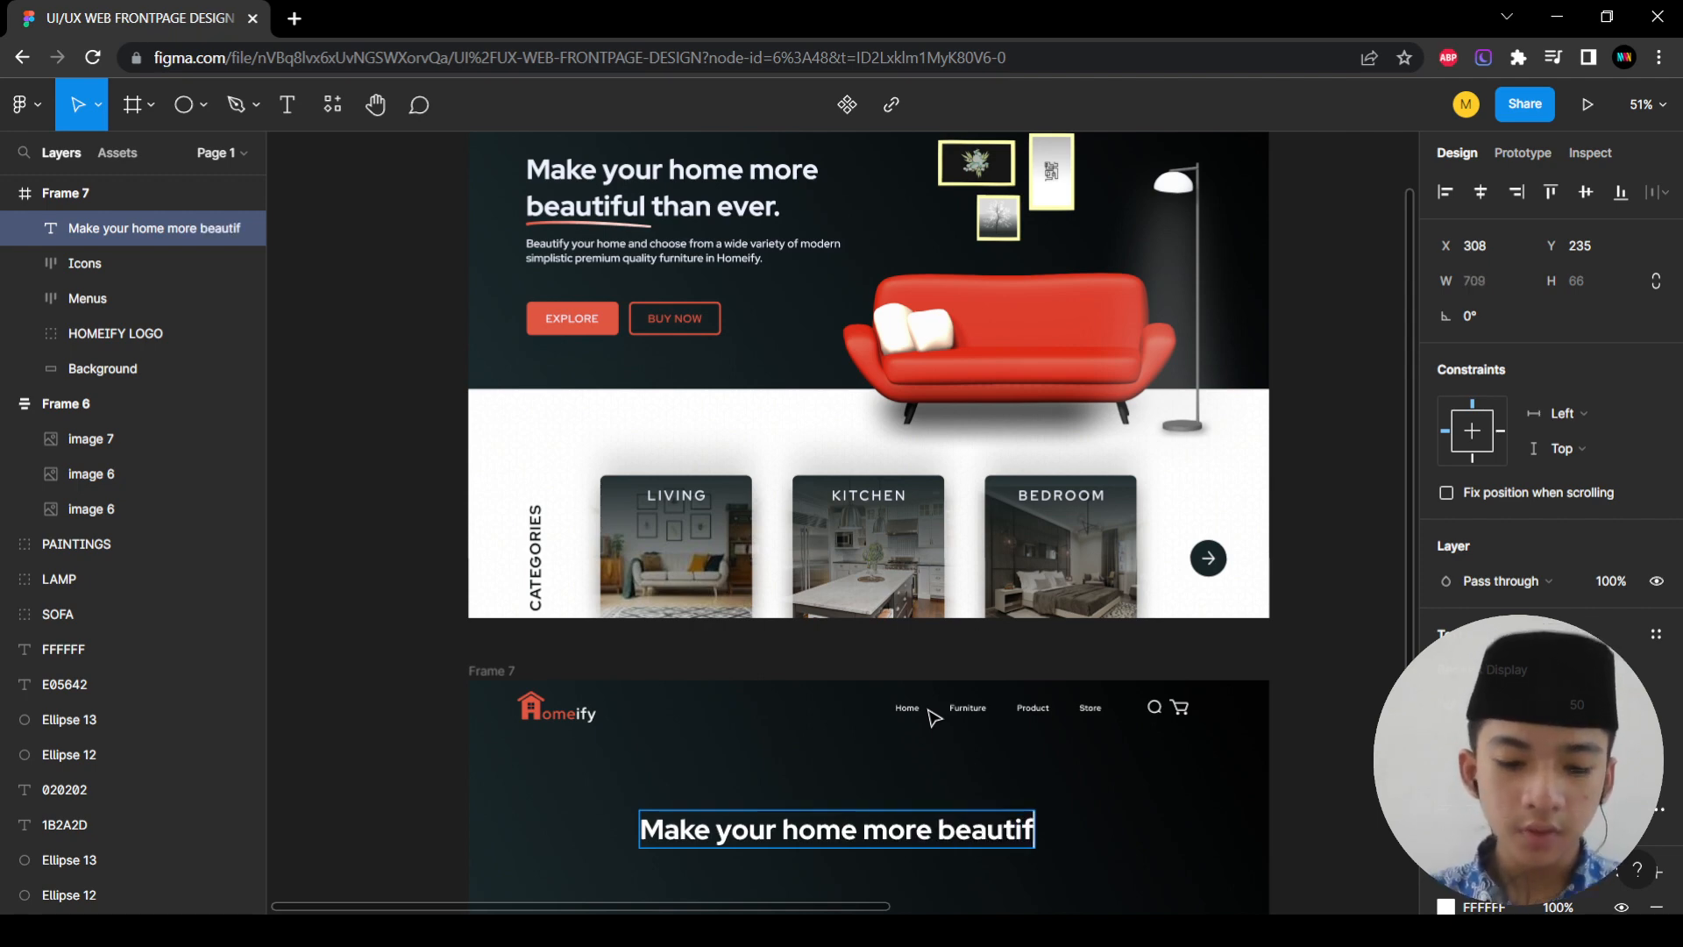
pyautogui.write('ul than ')
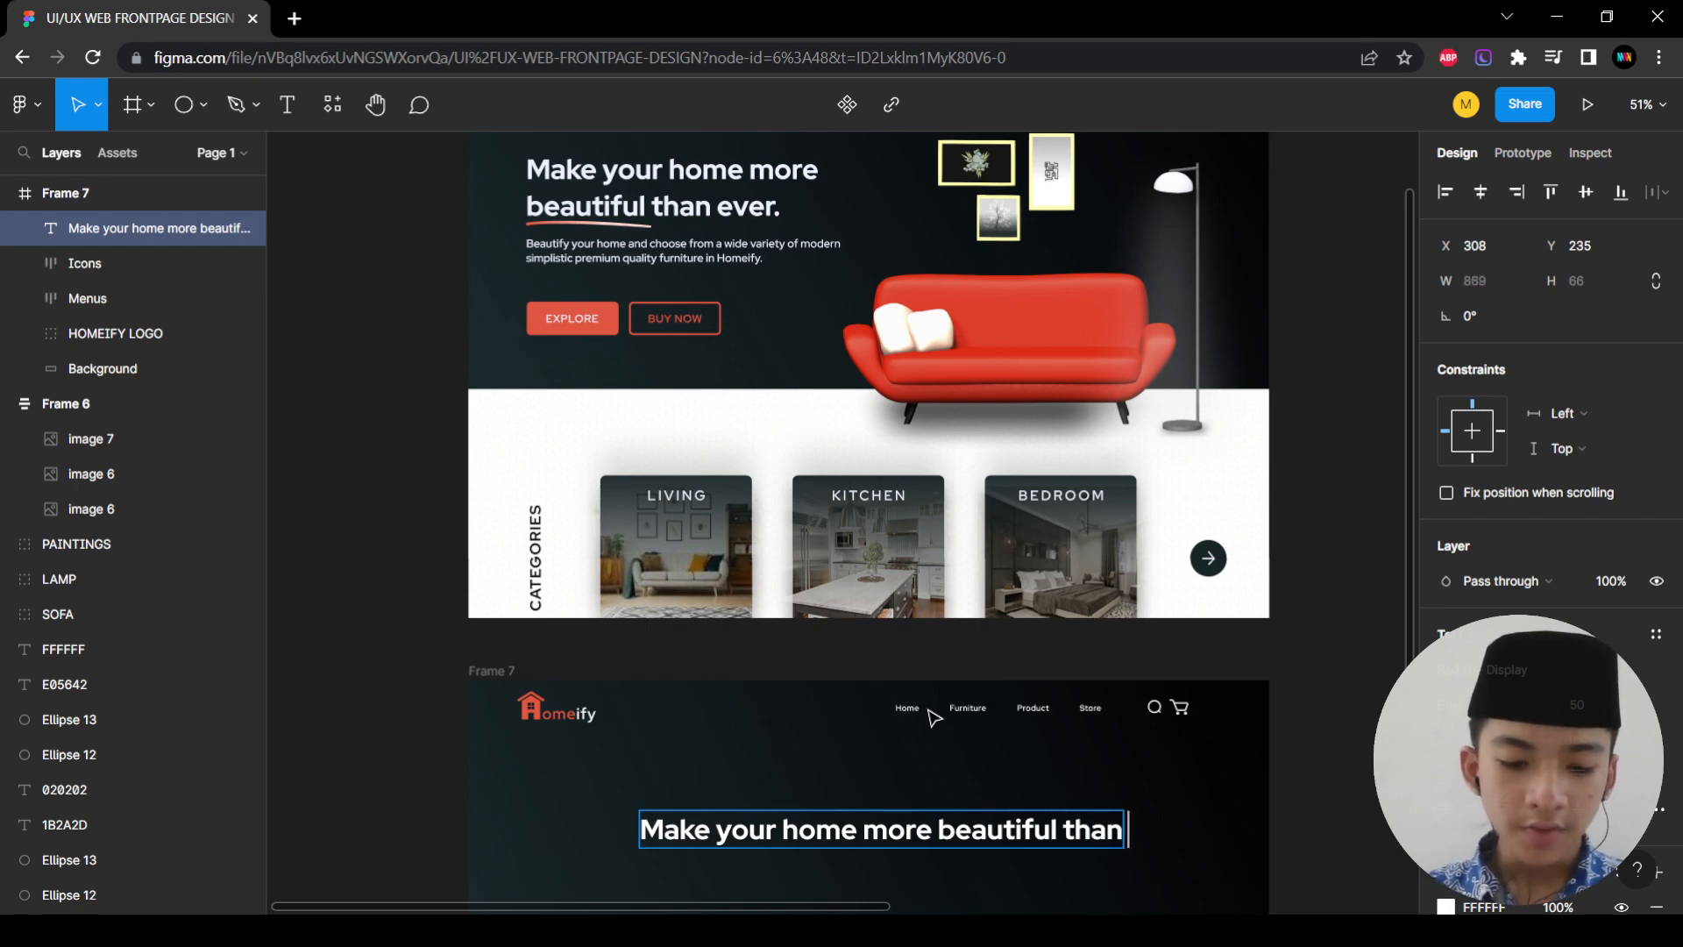
pyautogui.write('ever.')
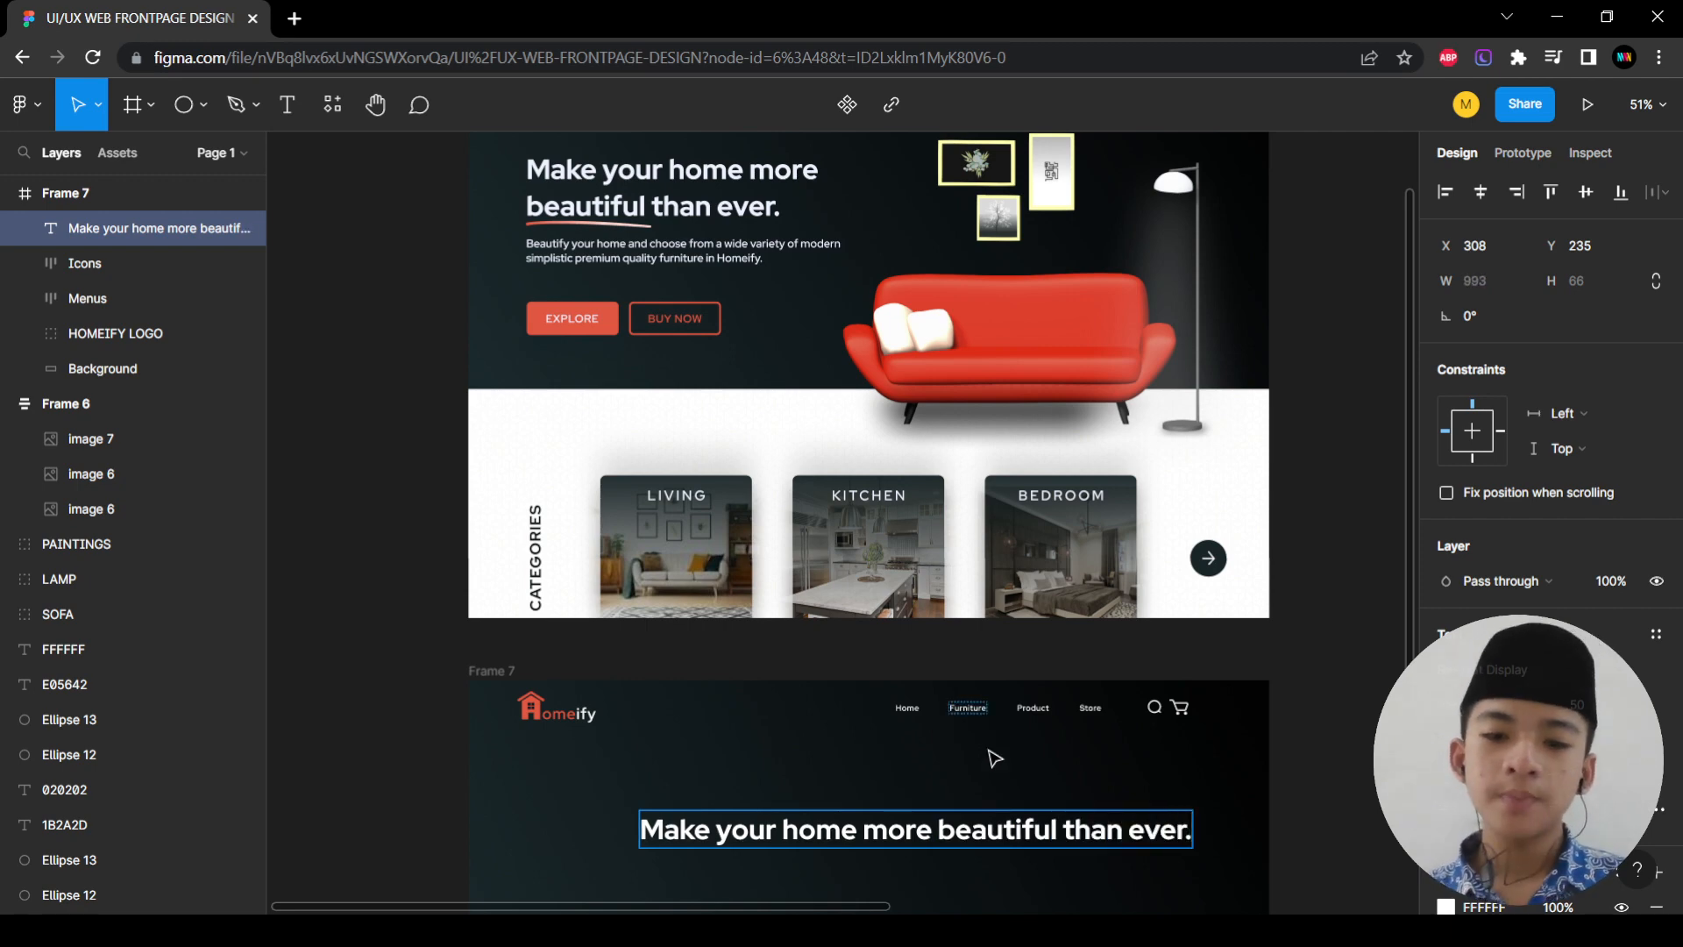
pyautogui.press('Escape')
# Narrow the heading's text box to a width of 557 so the text wraps onto two lines like the reference
pyautogui.scroll(-3, 1052, 719)
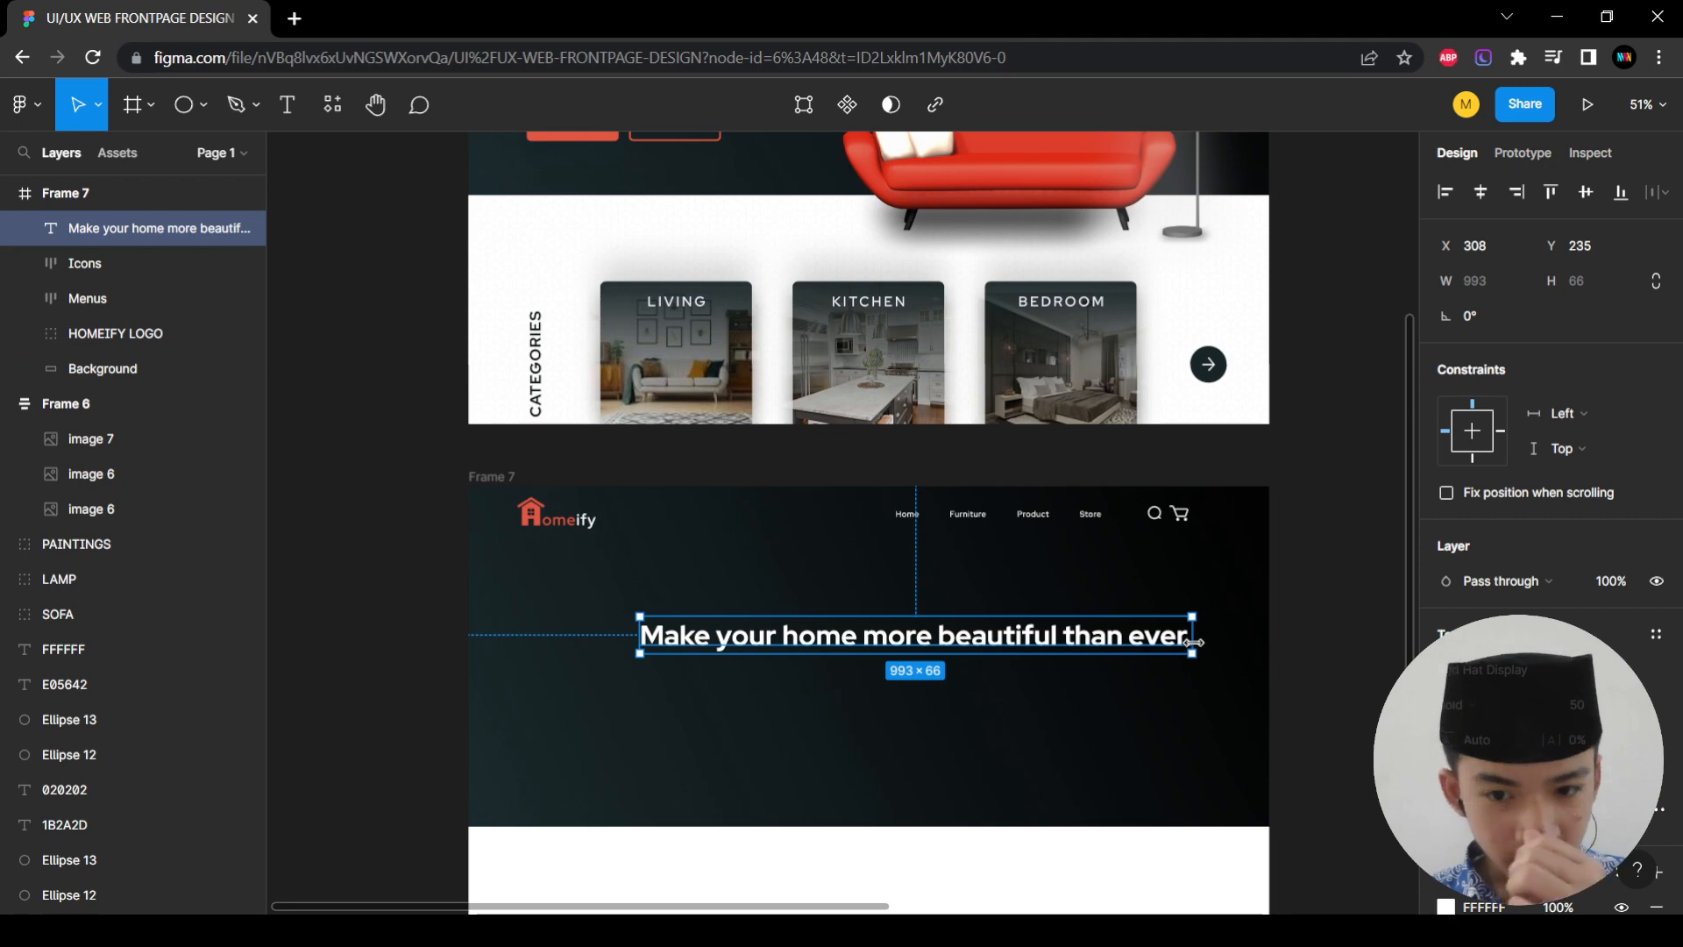
pyautogui.moveTo(1193, 642); pyautogui.dragTo(943, 643)
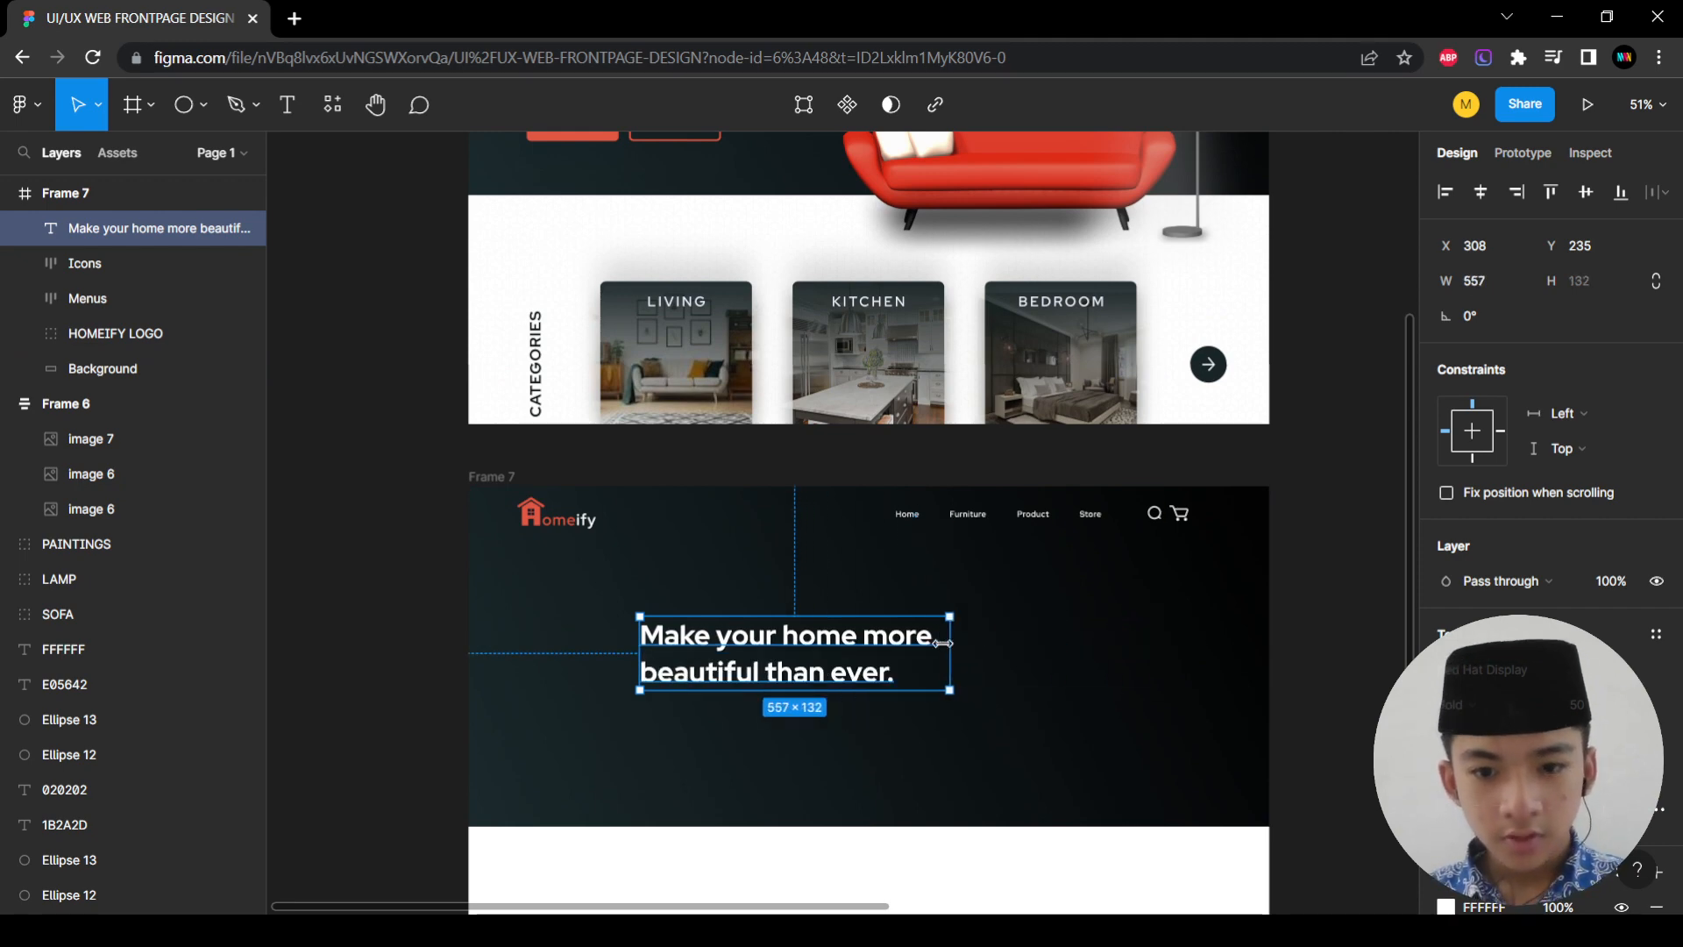
pyautogui.scroll(3, 890, 637)
pyautogui.scroll(-2, 901, 771)
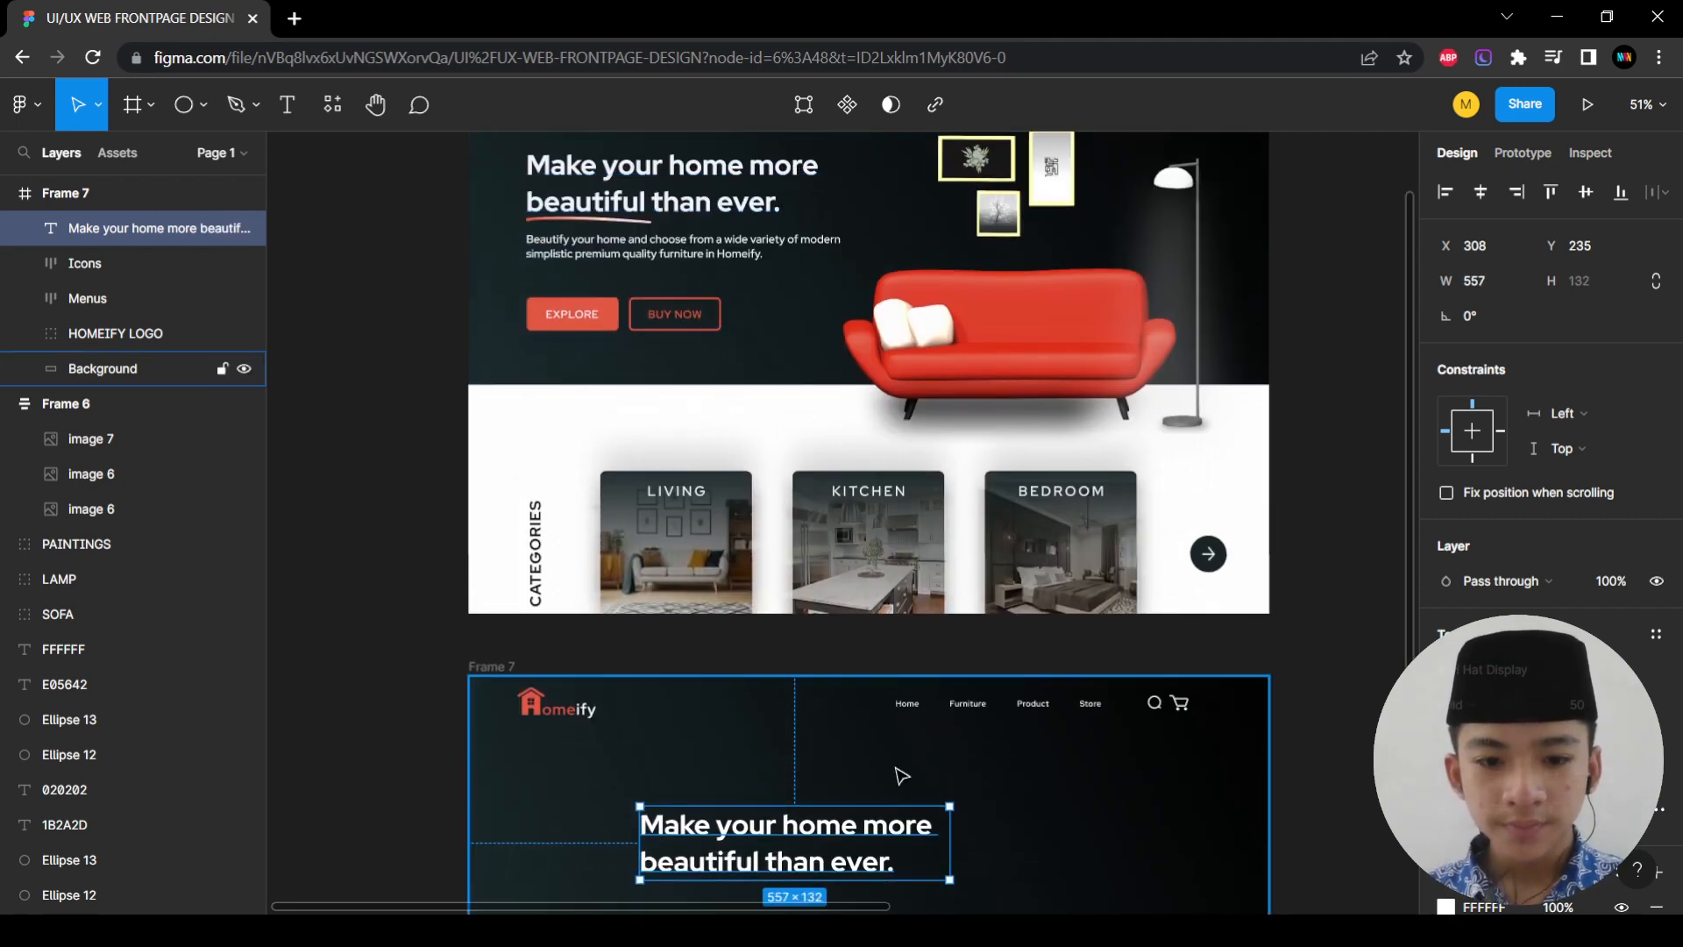
# Move the heading under the Homeify logo in Frame 7, to X 96, Y 175
pyautogui.hscroll(-2, 1013, 796)
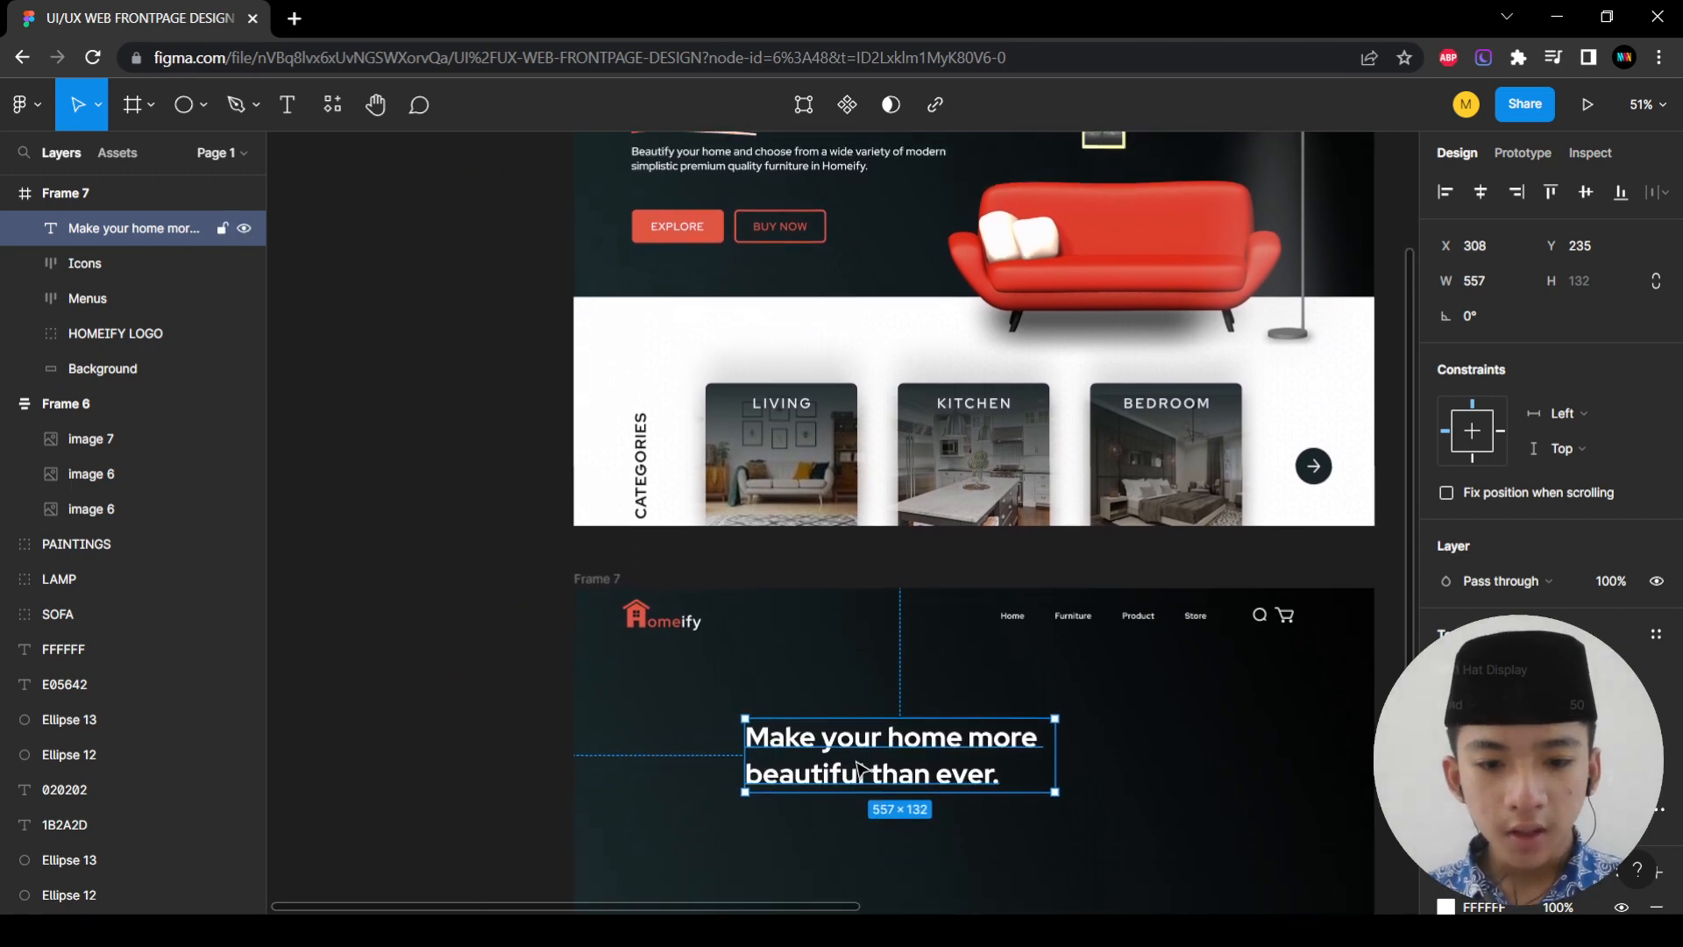
pyautogui.moveTo(855, 768); pyautogui.dragTo(735, 690)
pyautogui.scroll(-1, 731, 755)
pyautogui.click(763, 806)
pyautogui.scroll(-1, 763, 804)
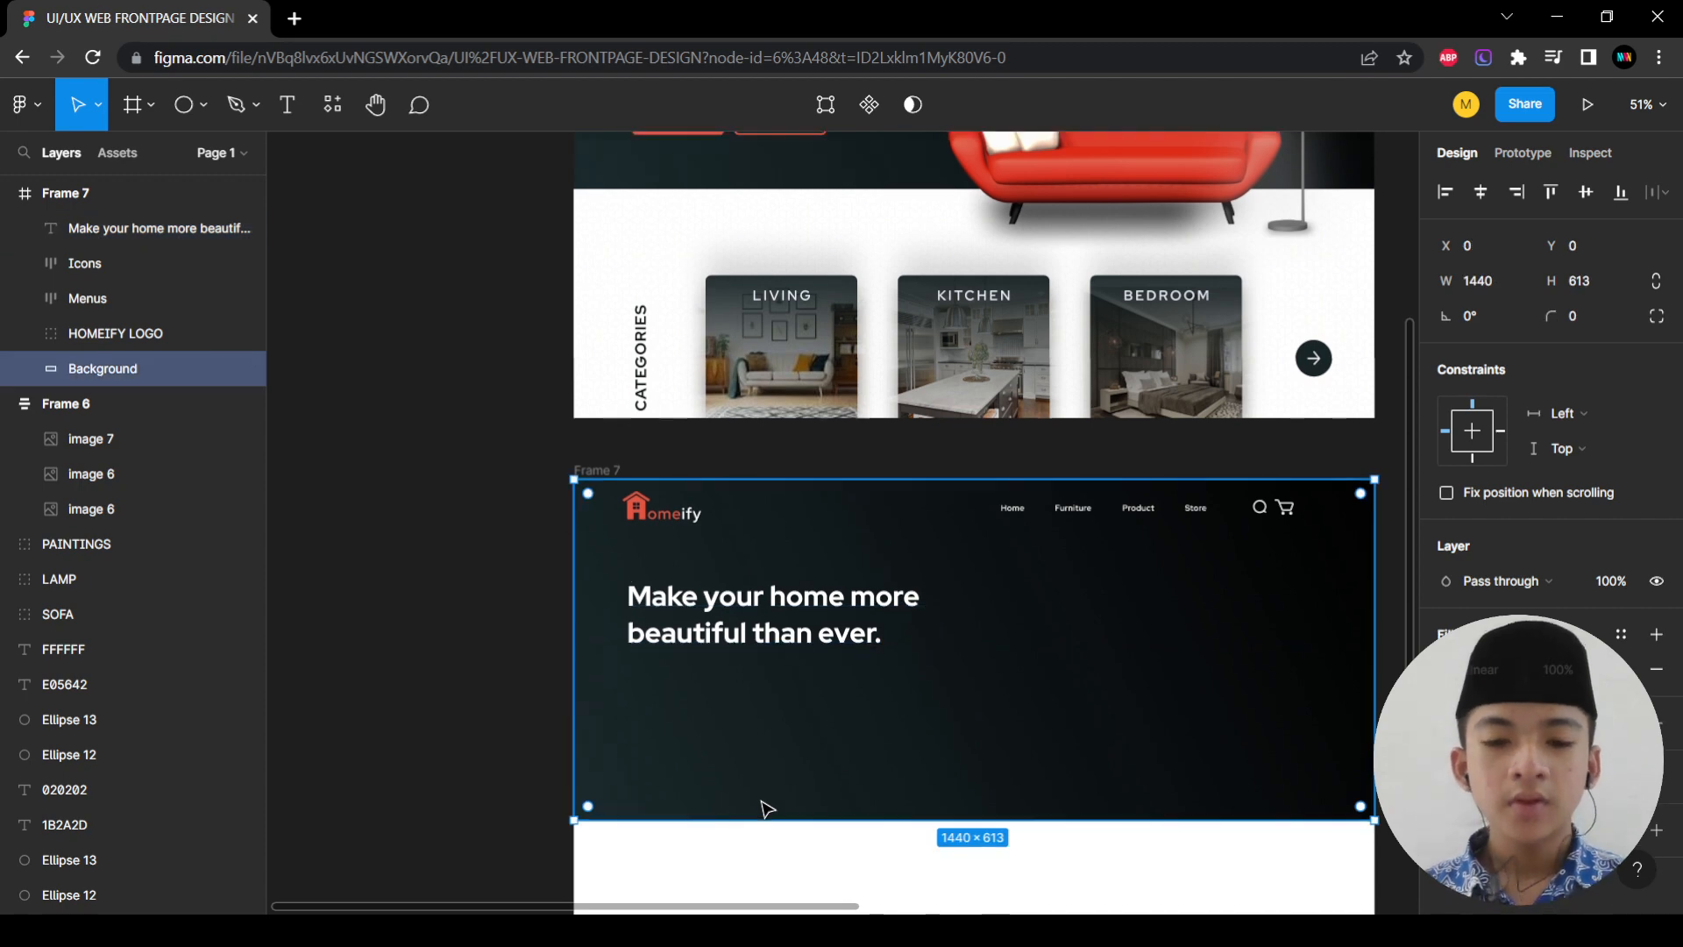
# Compare the heading's placement in Frame 7 with the reference frontpage
pyautogui.scroll(4, 819, 744)
pyautogui.scroll(-3, 780, 765)
pyautogui.scroll(2, 776, 763)
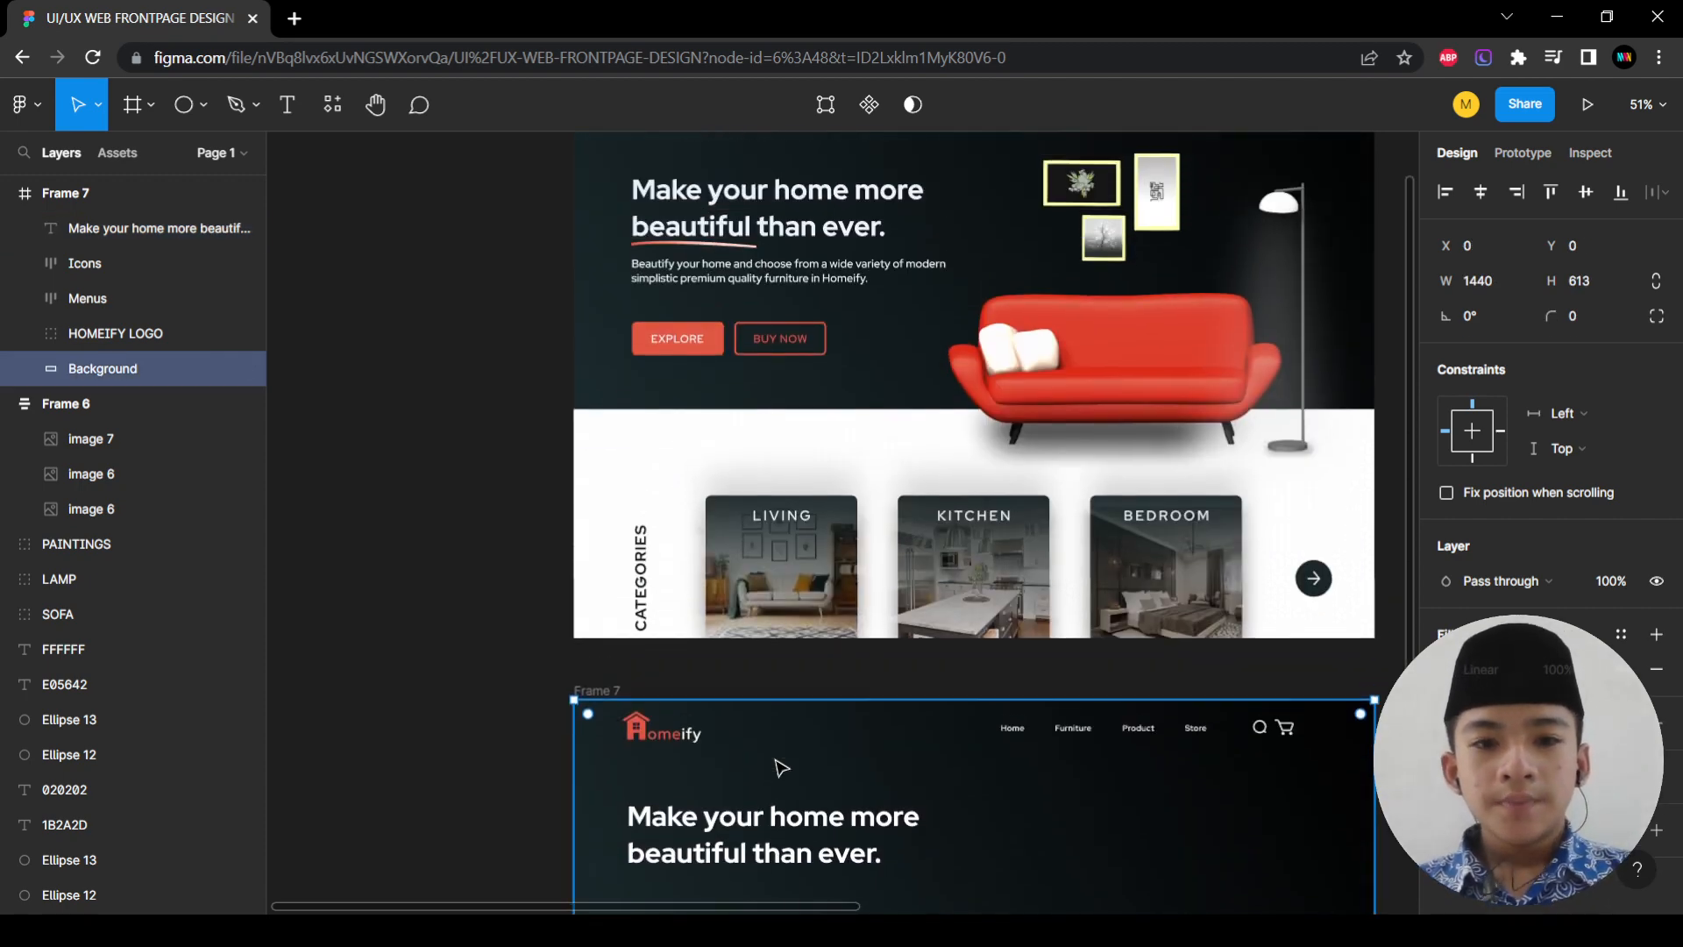
pyautogui.scroll(-3, 771, 758)
pyautogui.click(688, 726)
pyautogui.scroll(3, 789, 719)
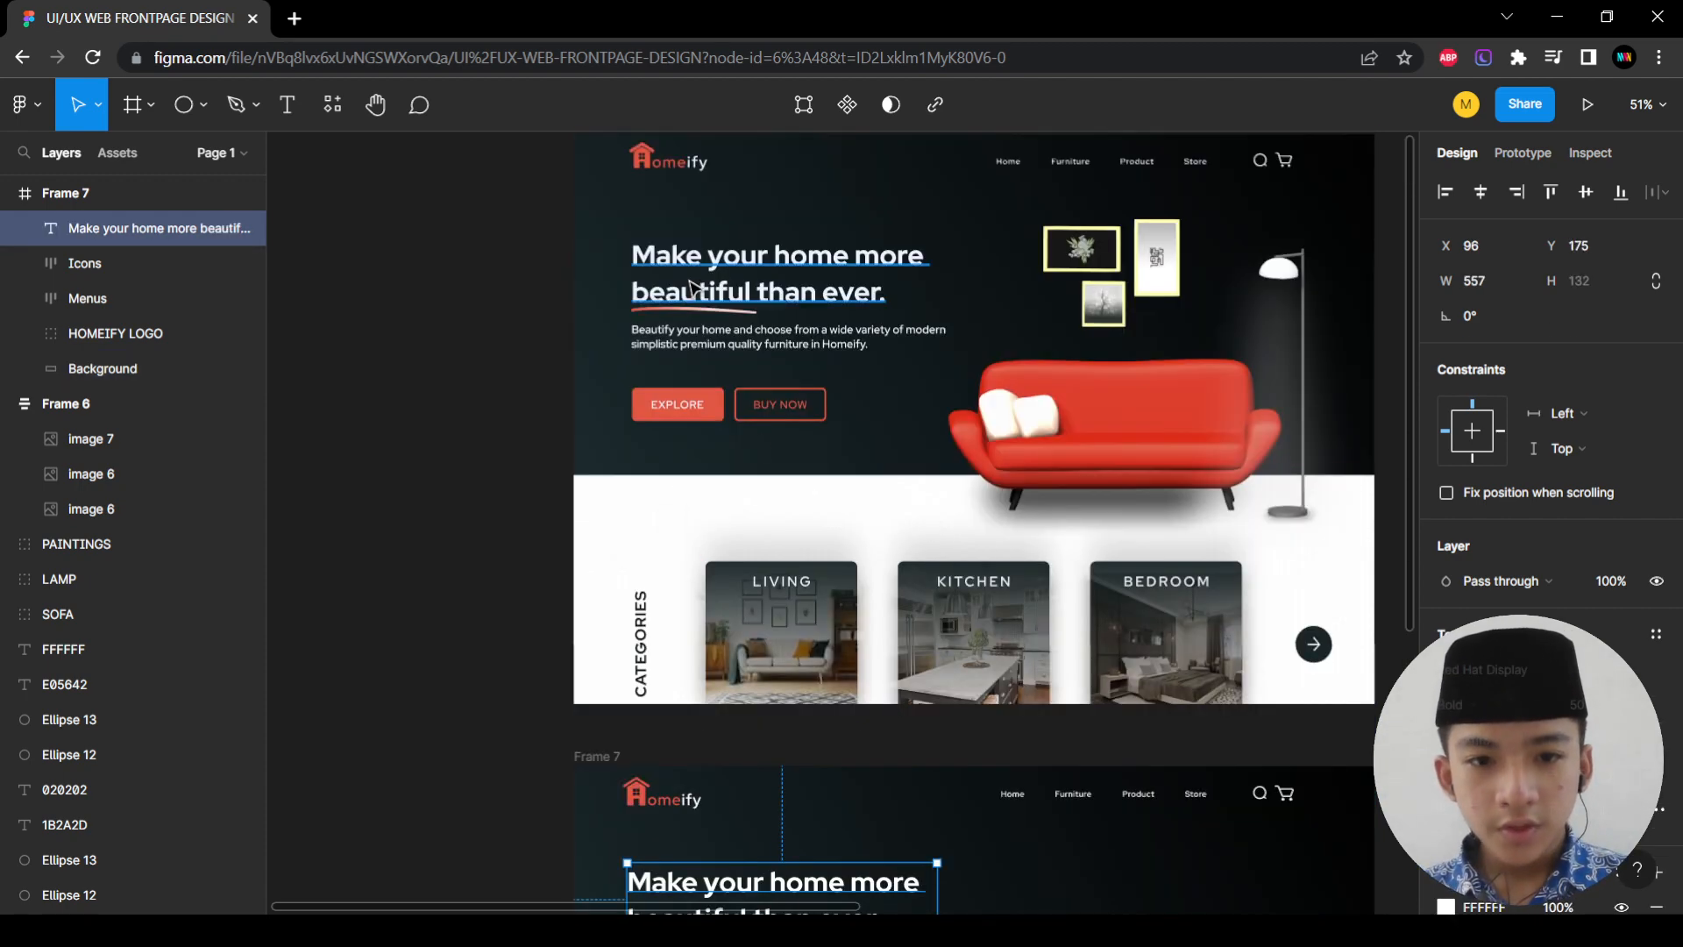
pyautogui.scroll(-5, 894, 721)
pyautogui.scroll(1, 999, 671)
pyautogui.scroll(3, 999, 670)
# Duplicate the Frame 7 heading and place the copy below it at X 96, Y 292 for the description paragraph
pyautogui.click(750, 318)
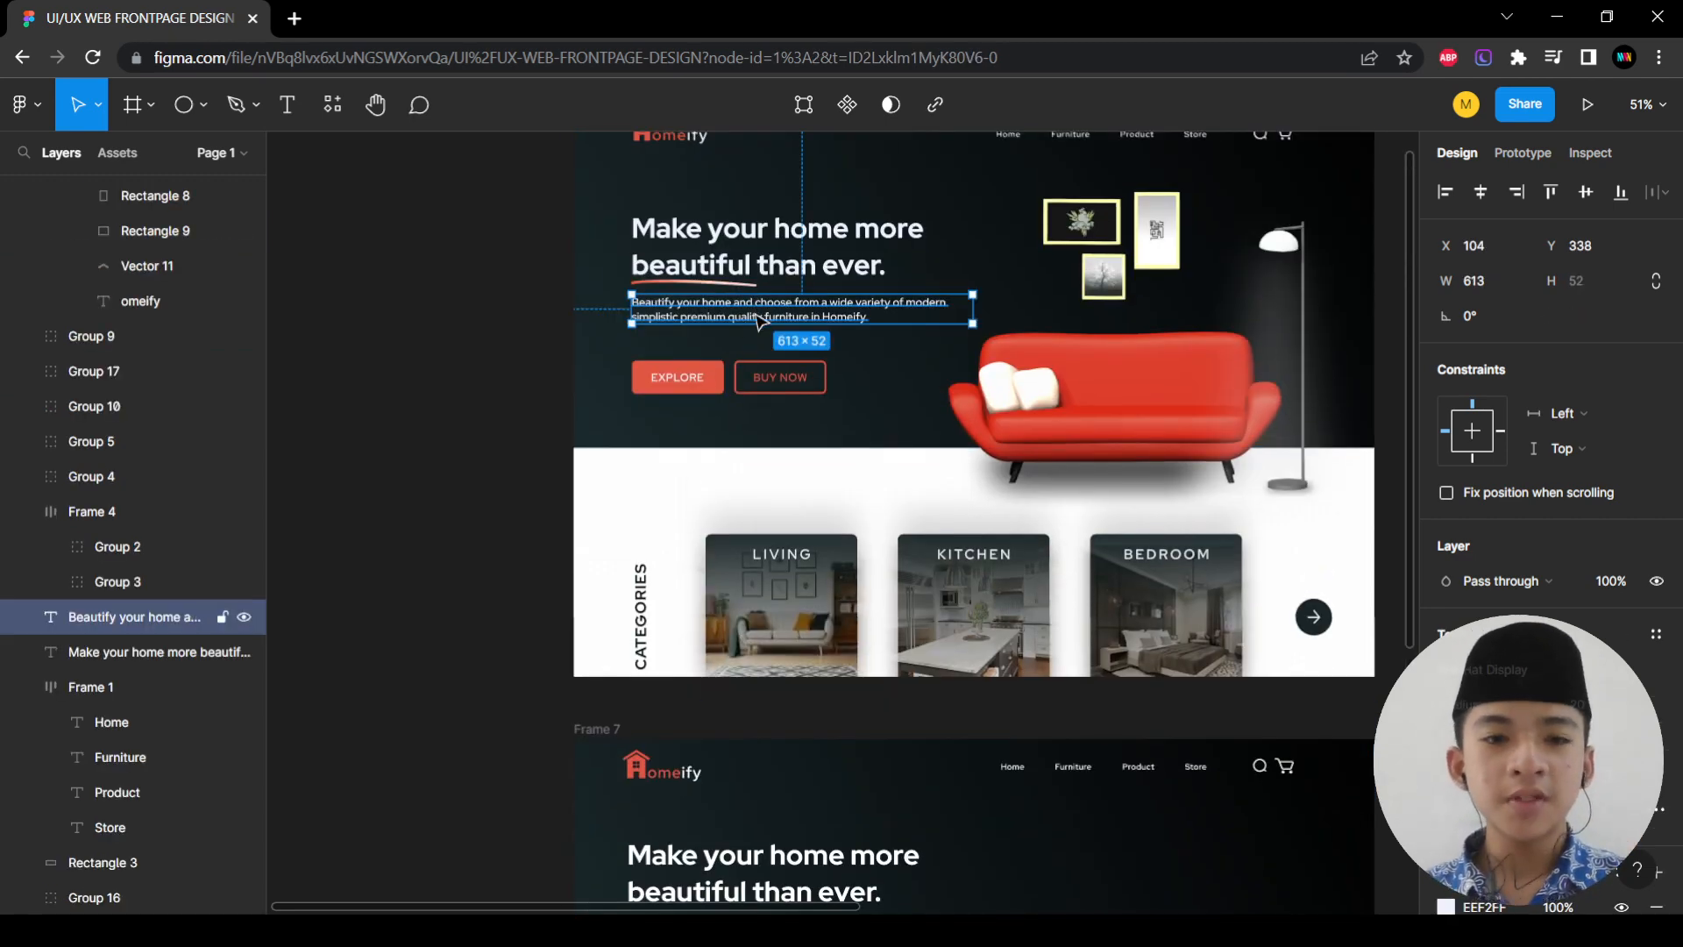
pyautogui.scroll(1, 758, 322)
pyautogui.scroll(-4, 789, 614)
pyautogui.click(758, 610)
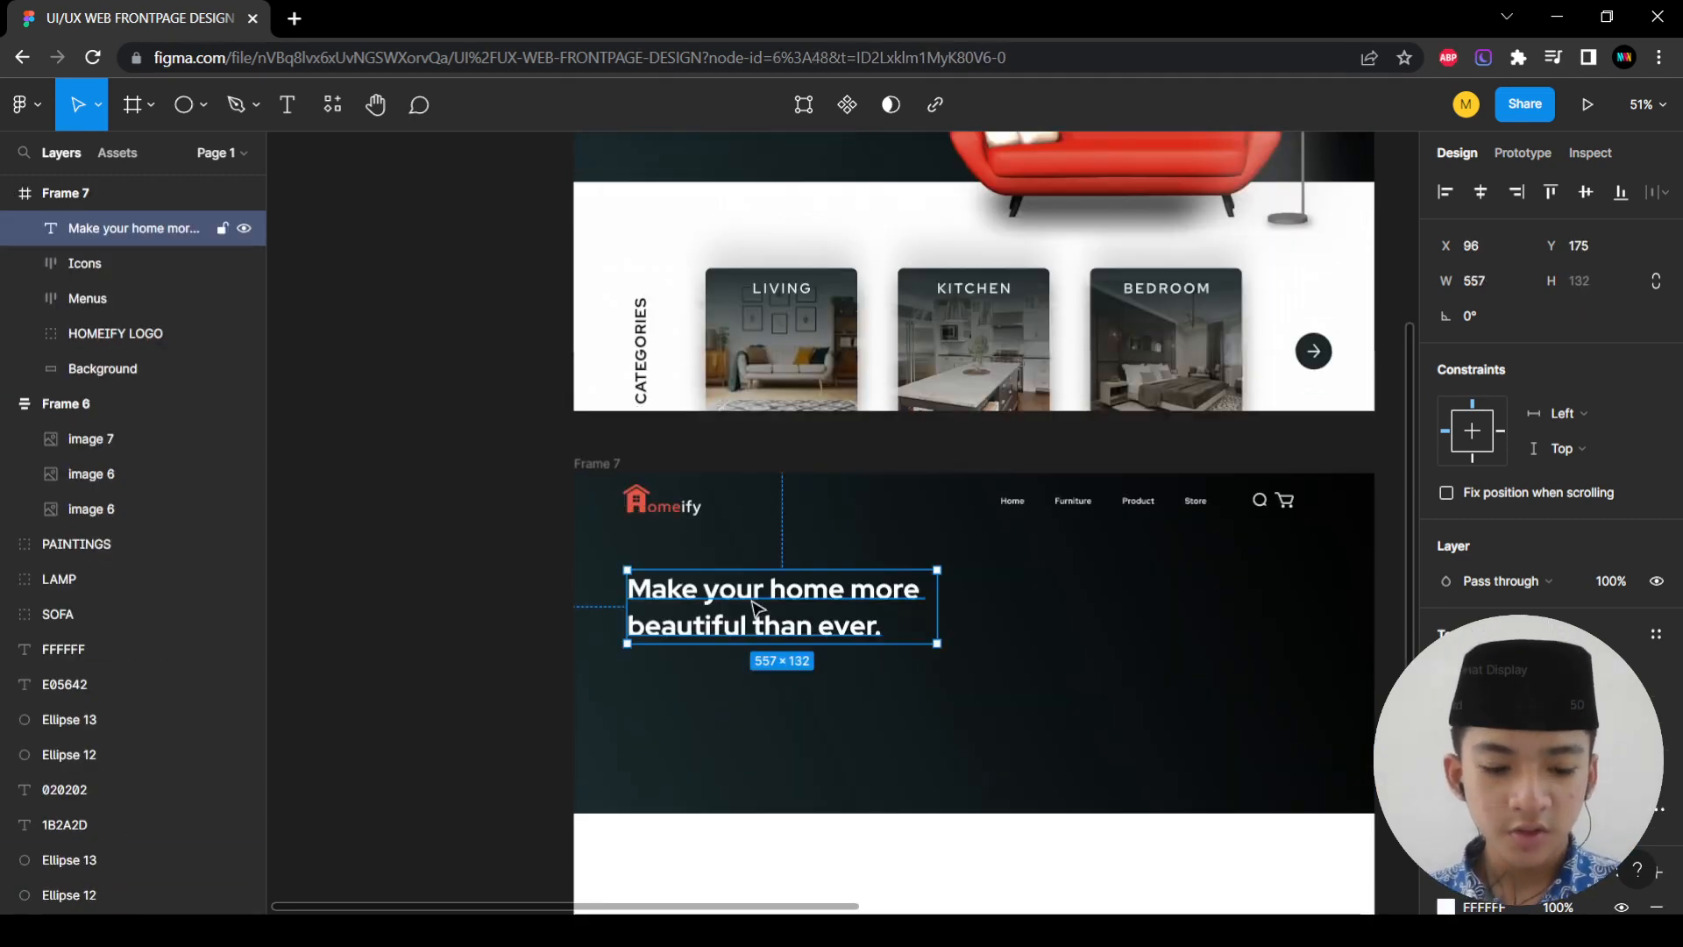
pyautogui.hotkey('ctrl', 'd')
pyautogui.moveTo(758, 609); pyautogui.dragTo(782, 682)
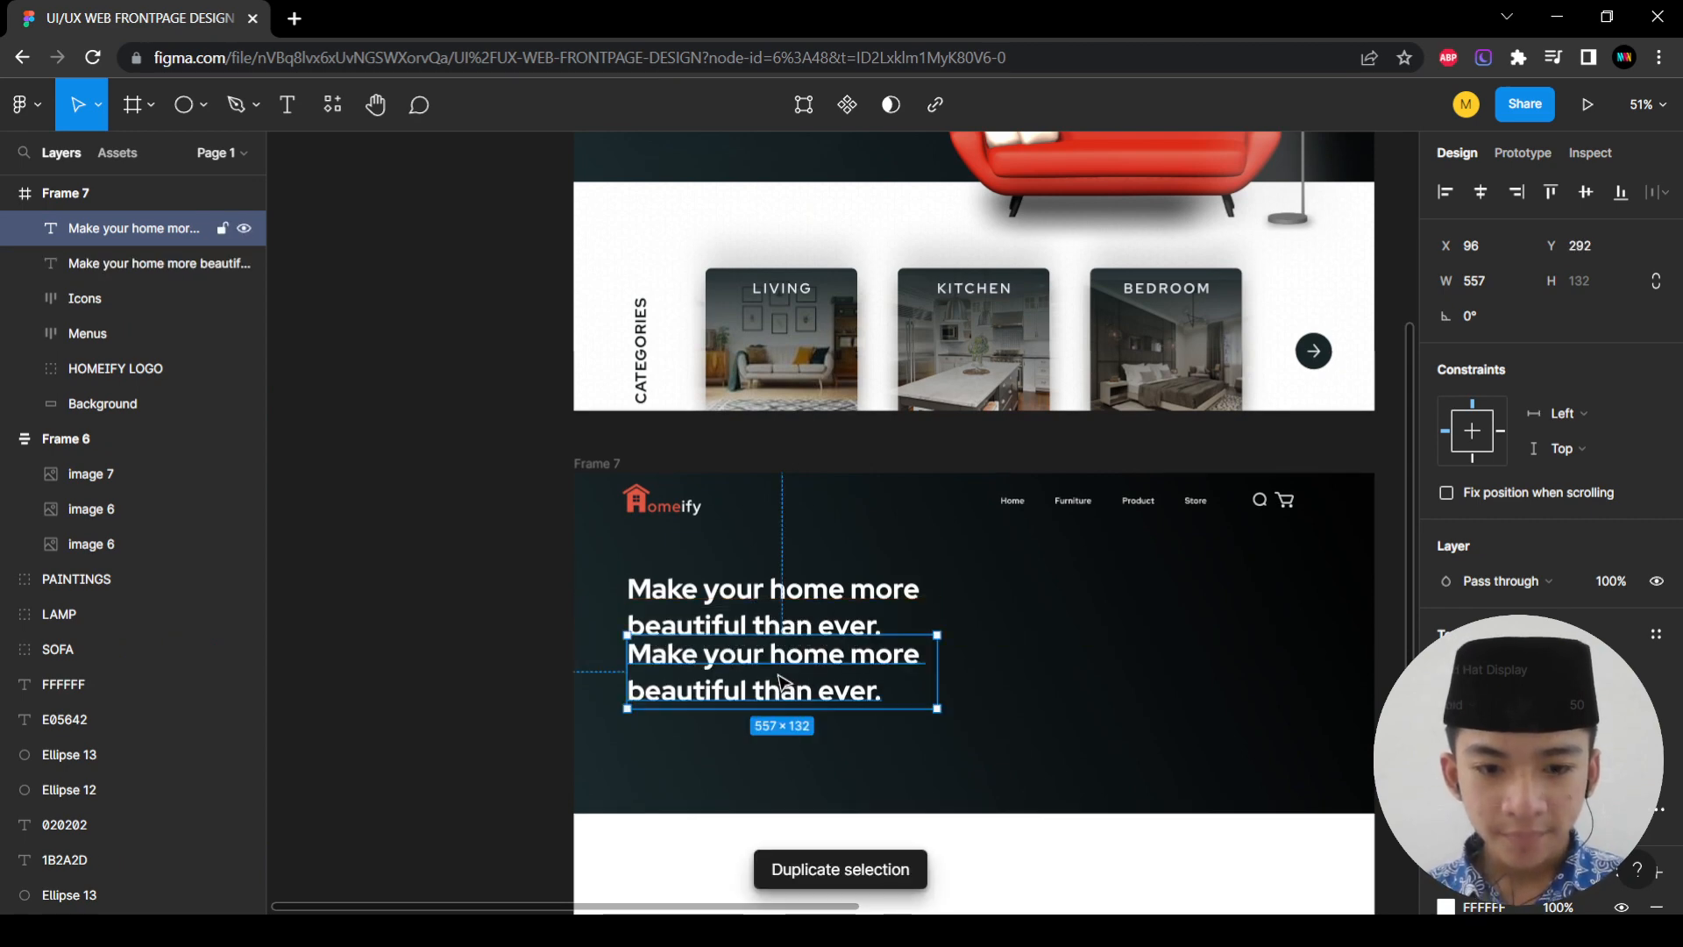
# Check the reference paragraph's text settings and set the duplicated text's font size to 20
pyautogui.doubleClick(779, 675)
pyautogui.scroll(3, 1010, 542)
pyautogui.click(680, 304)
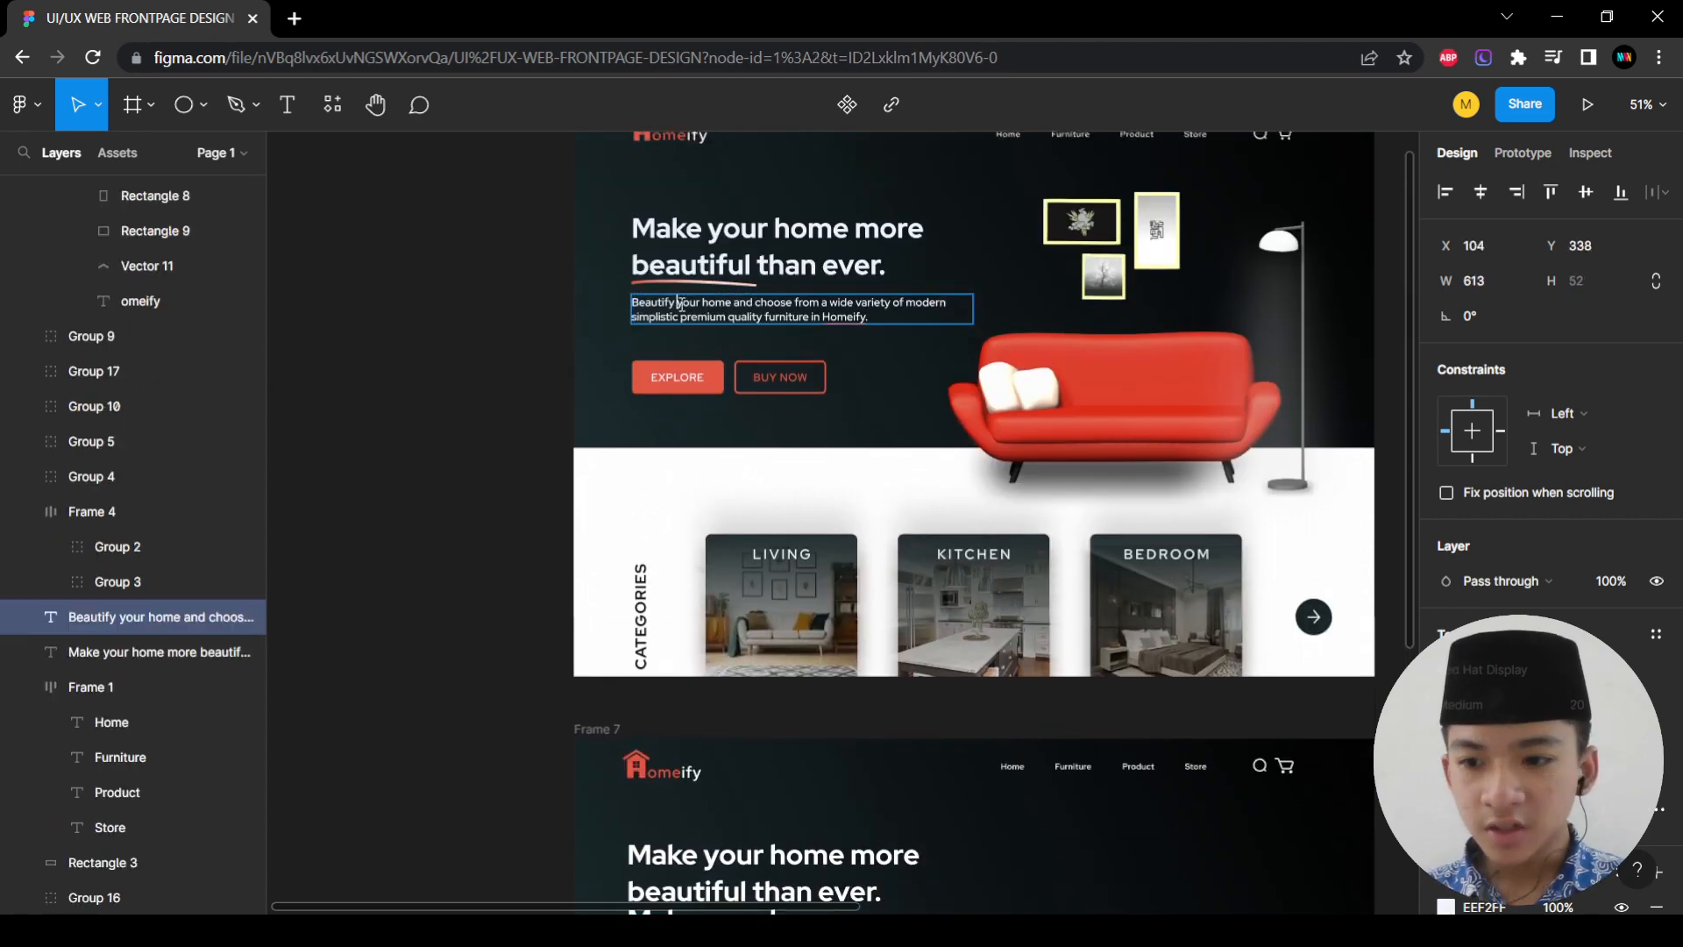
pyautogui.scroll(-3, 950, 744)
pyautogui.doubleClick(763, 686)
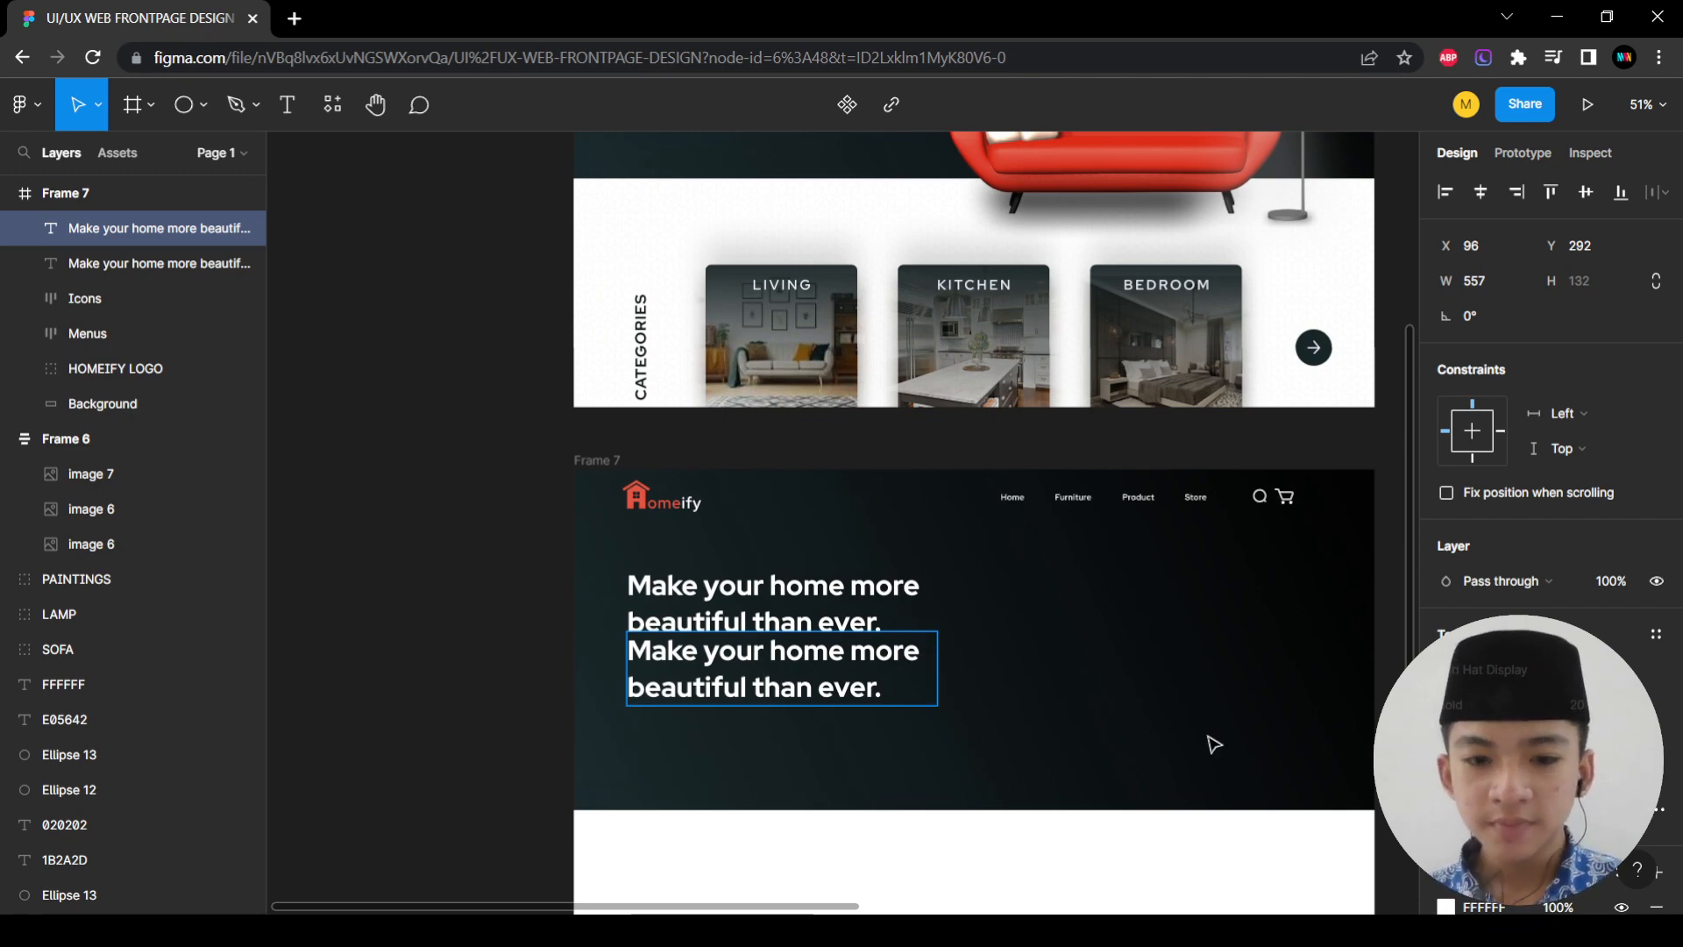
pyautogui.press('Escape')
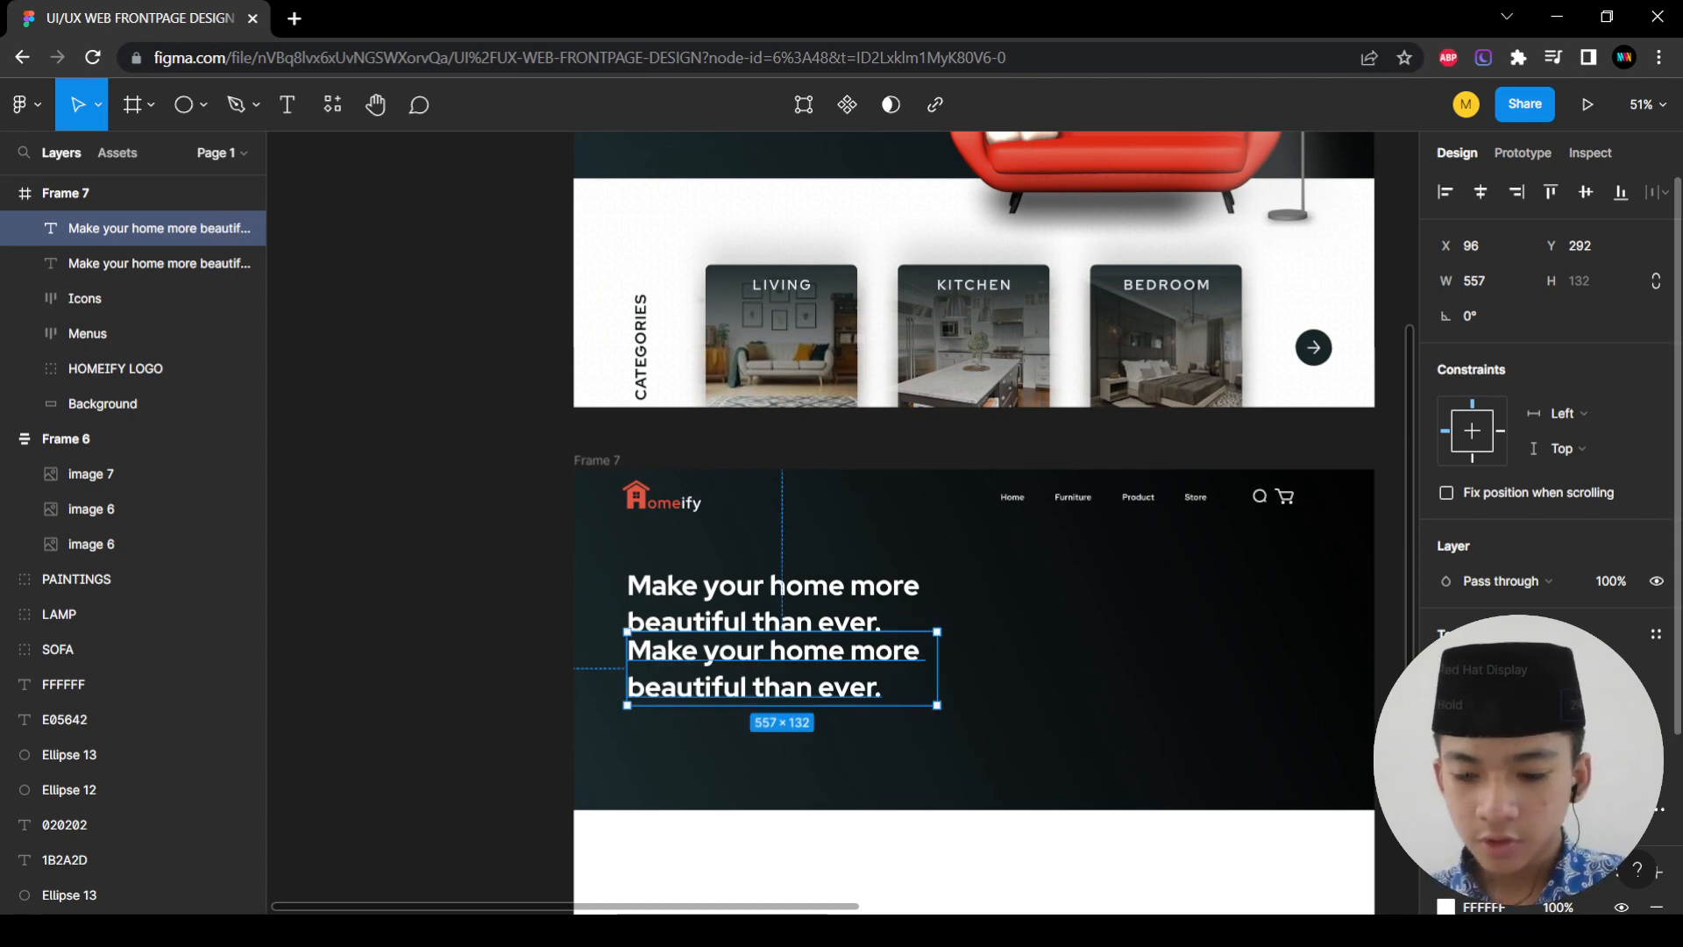
pyautogui.press('Return')
pyautogui.scroll(1, 992, 763)
# Set the duplicated text's font weight to Medium to match the reference paragraph
pyautogui.click(1489, 705)
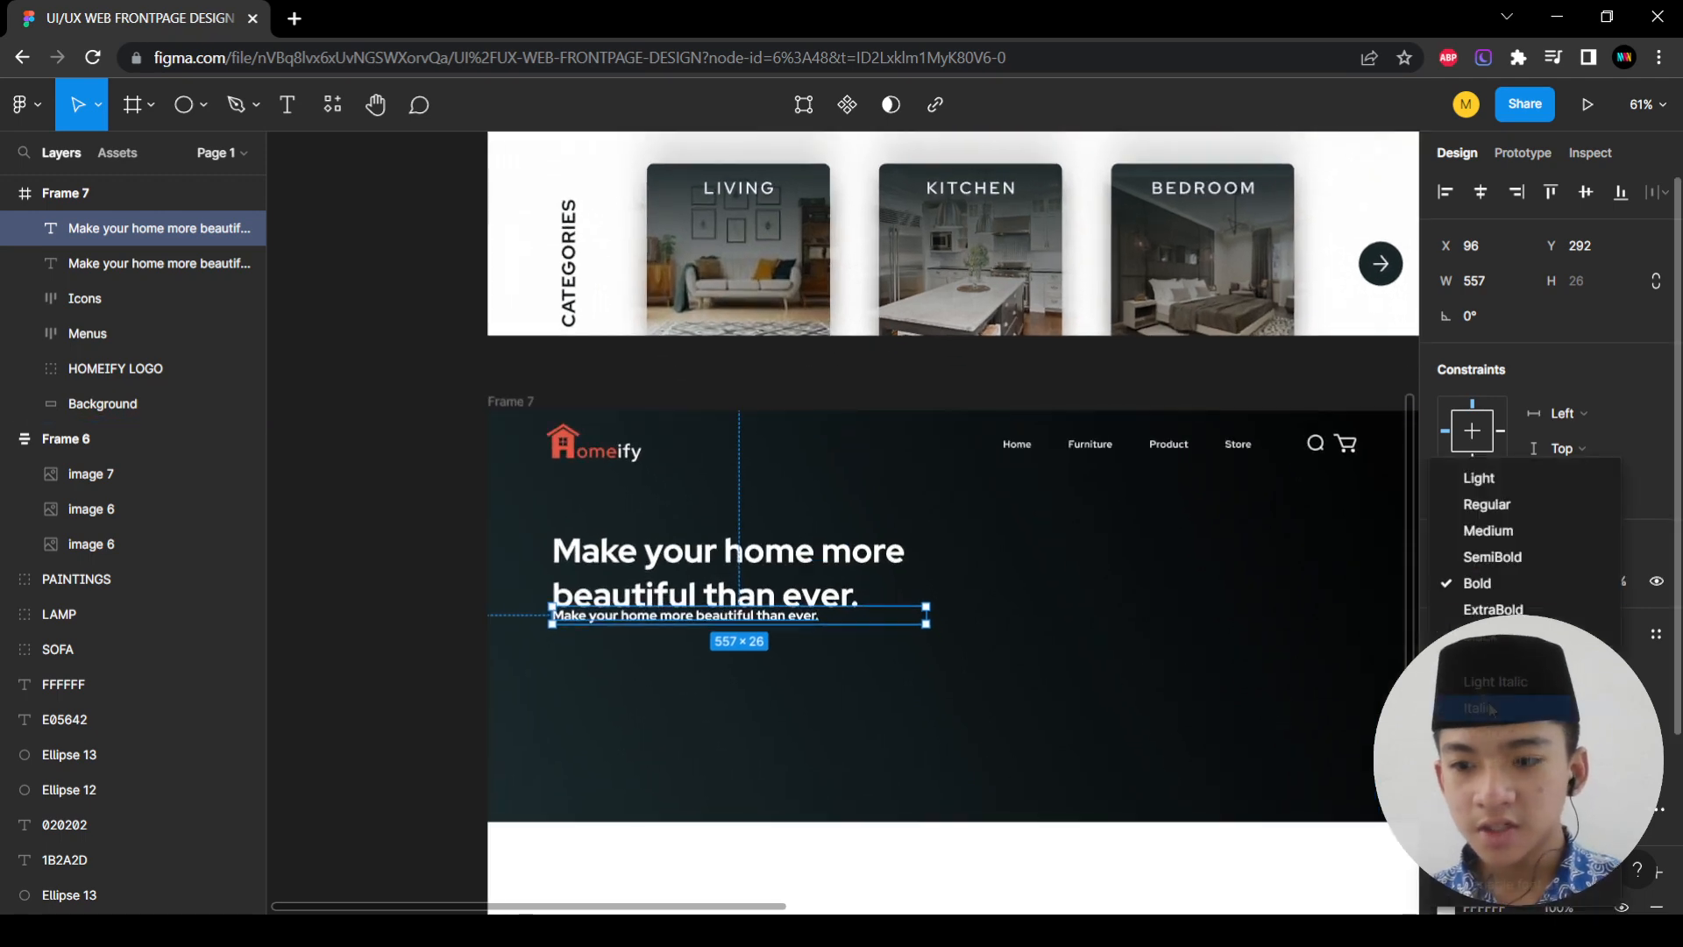
pyautogui.click(1493, 557)
pyautogui.scroll(5, 1184, 590)
pyautogui.click(752, 267)
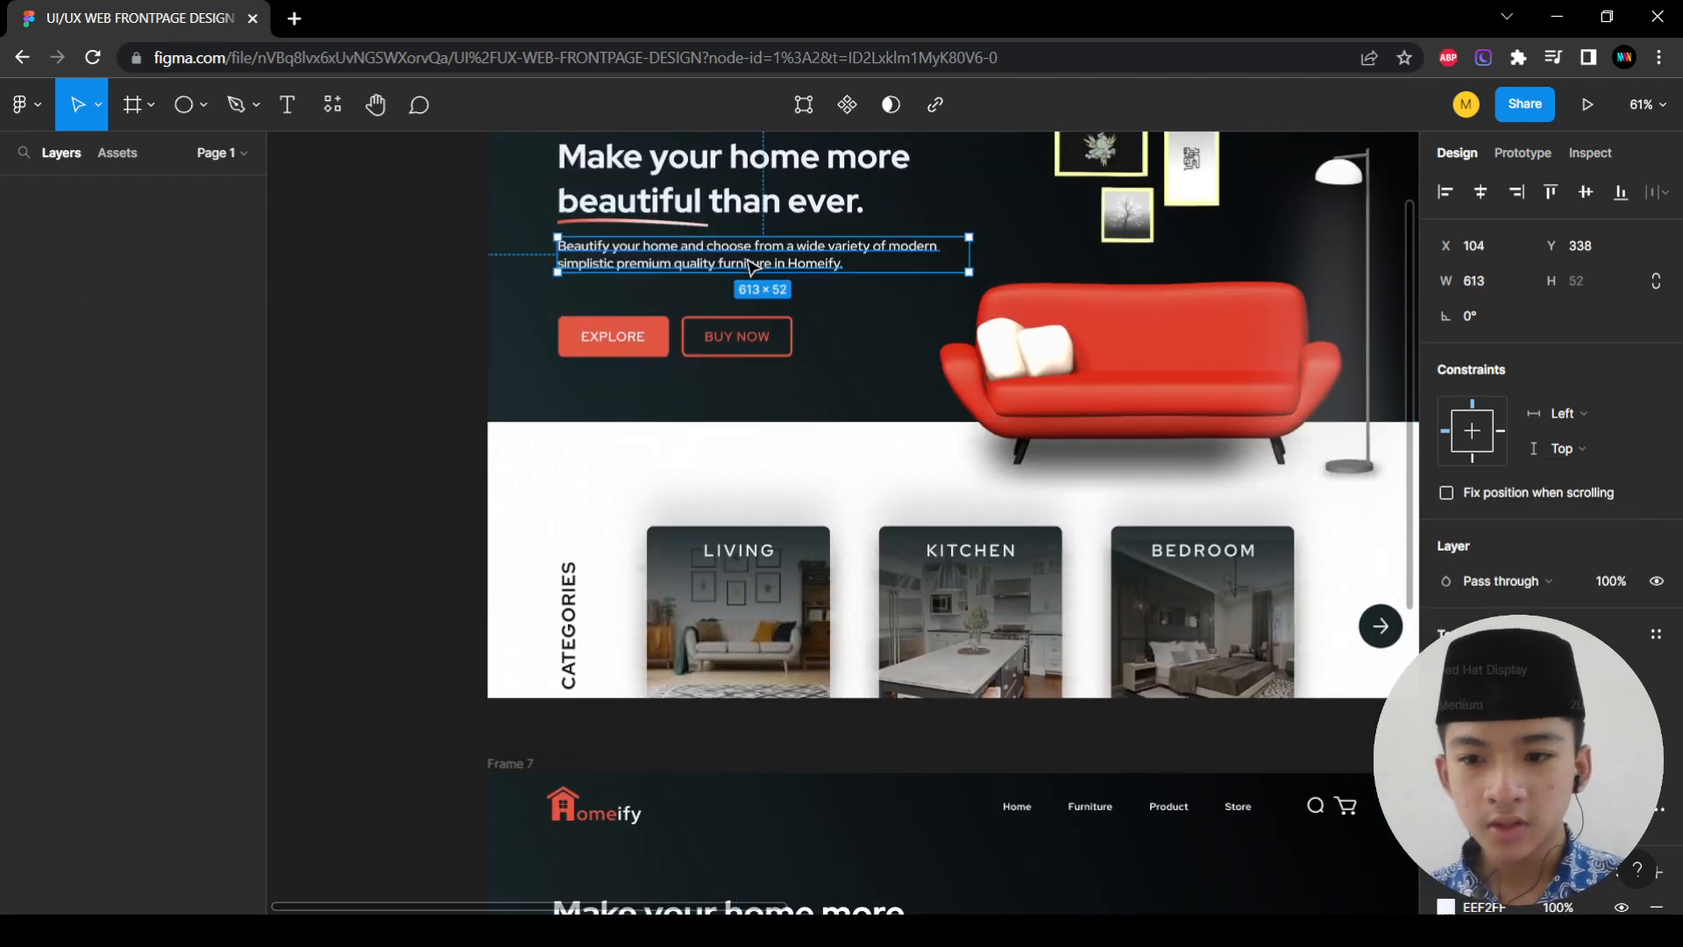
pyautogui.scroll(-3, 973, 614)
pyautogui.click(752, 845)
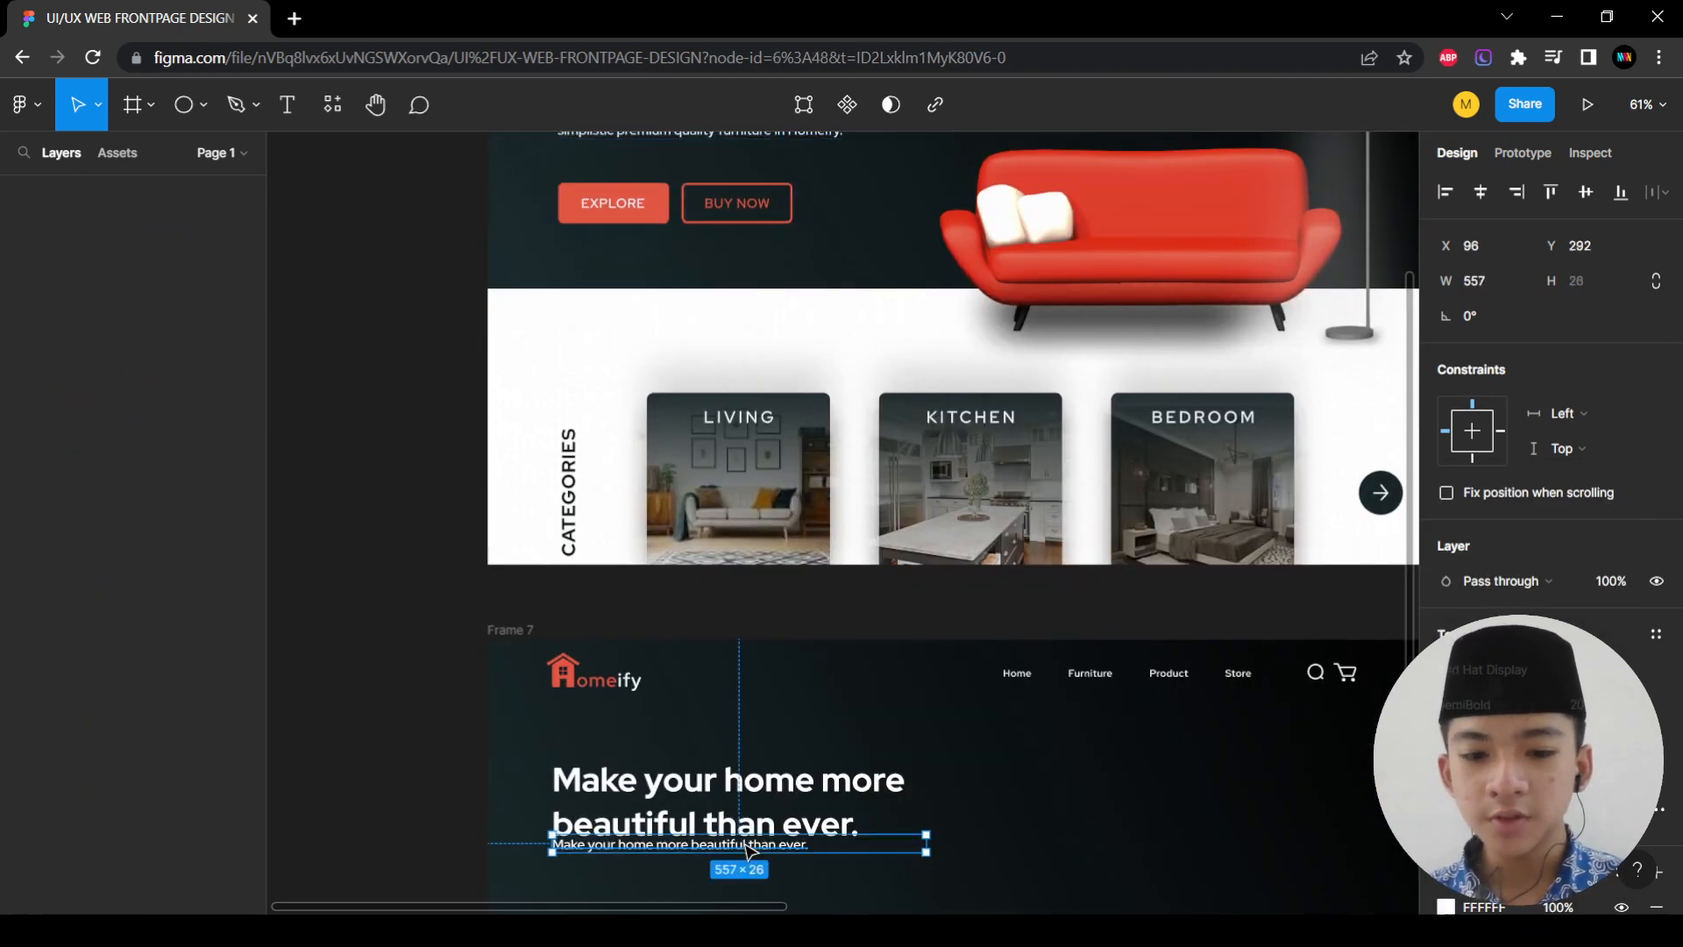
pyautogui.click(1472, 705)
pyautogui.click(1490, 530)
# Move the small text down to Y 336 in Frame 7 and check the heading-to-paragraph spacing in the reference
pyautogui.scroll(-2, 763, 762)
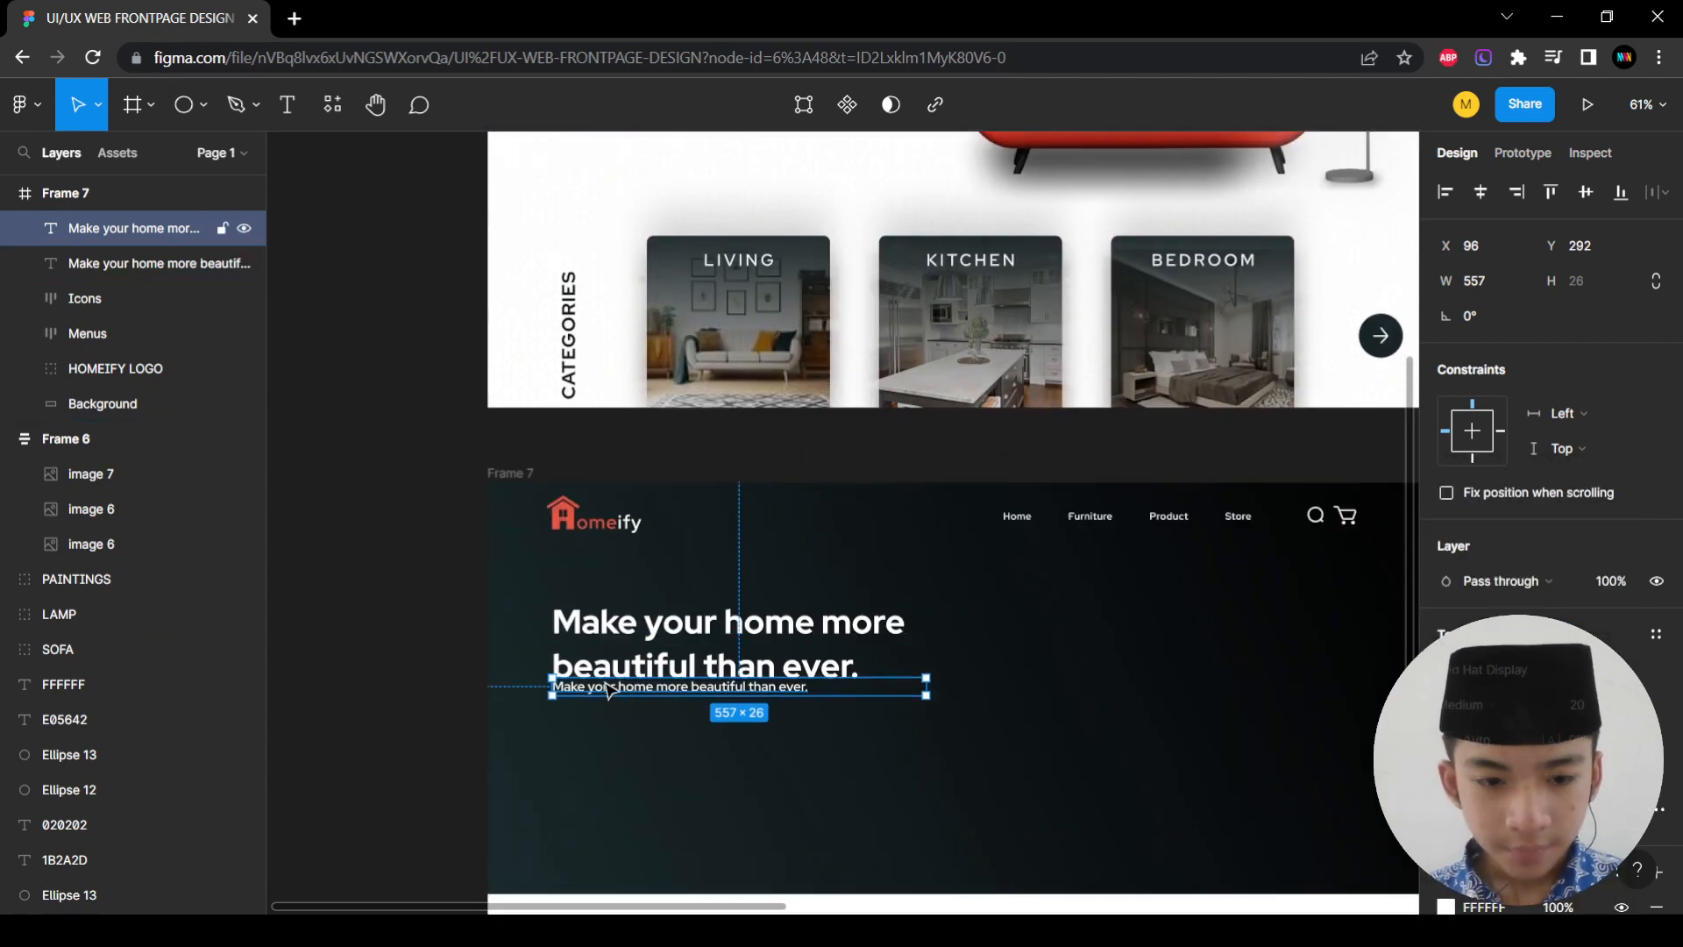
pyautogui.moveTo(618, 692); pyautogui.dragTo(618, 716)
pyautogui.scroll(5, 663, 406)
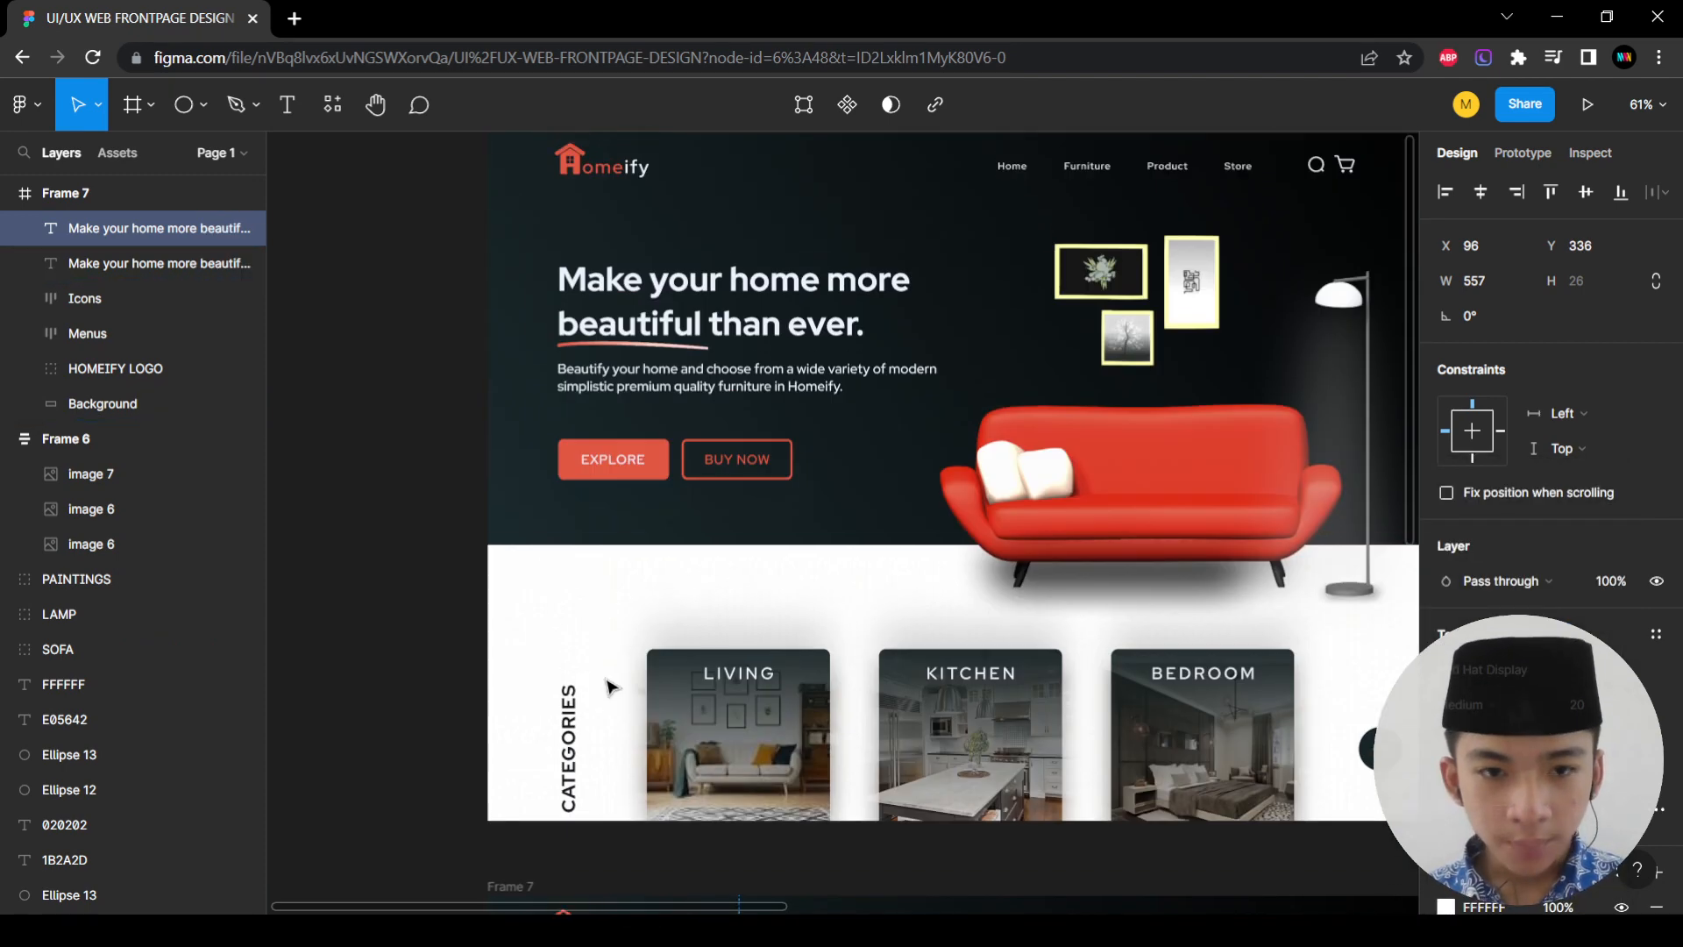
pyautogui.click(664, 406)
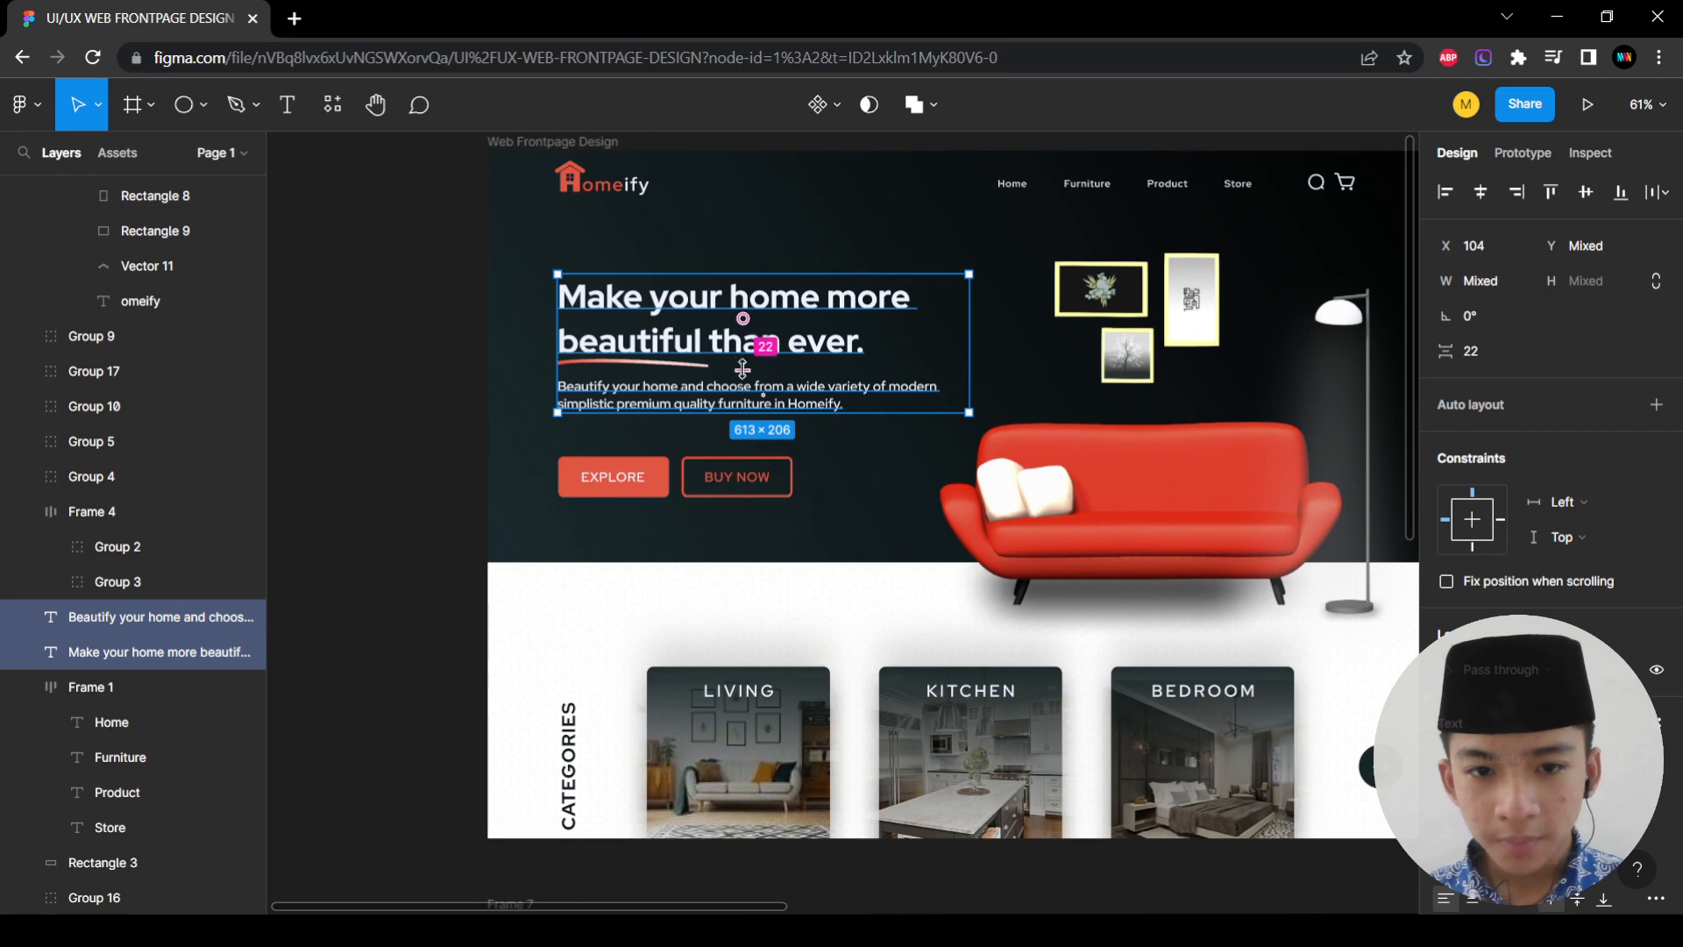
pyautogui.scroll(-6, 745, 385)
# Set the vertical spacing between the heading and the small text in Frame 7 to 22
pyautogui.click(692, 568)
pyautogui.click(692, 517)
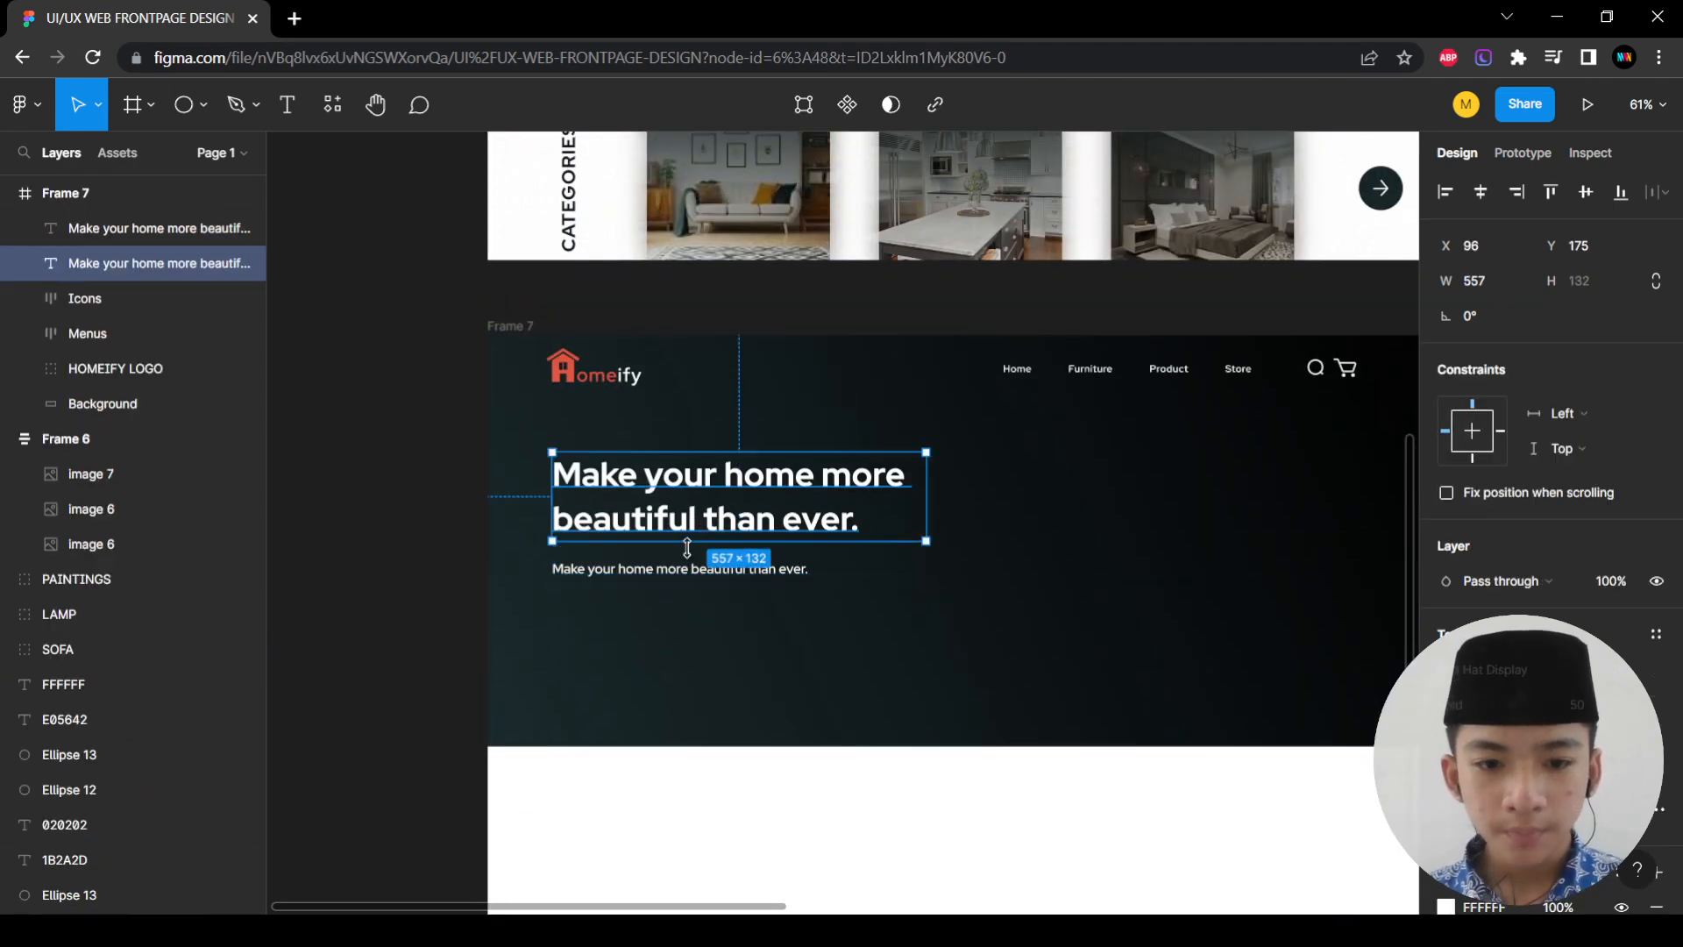
pyautogui.keyDown('shift'); pyautogui.click(695, 571); pyautogui.keyUp('shift')
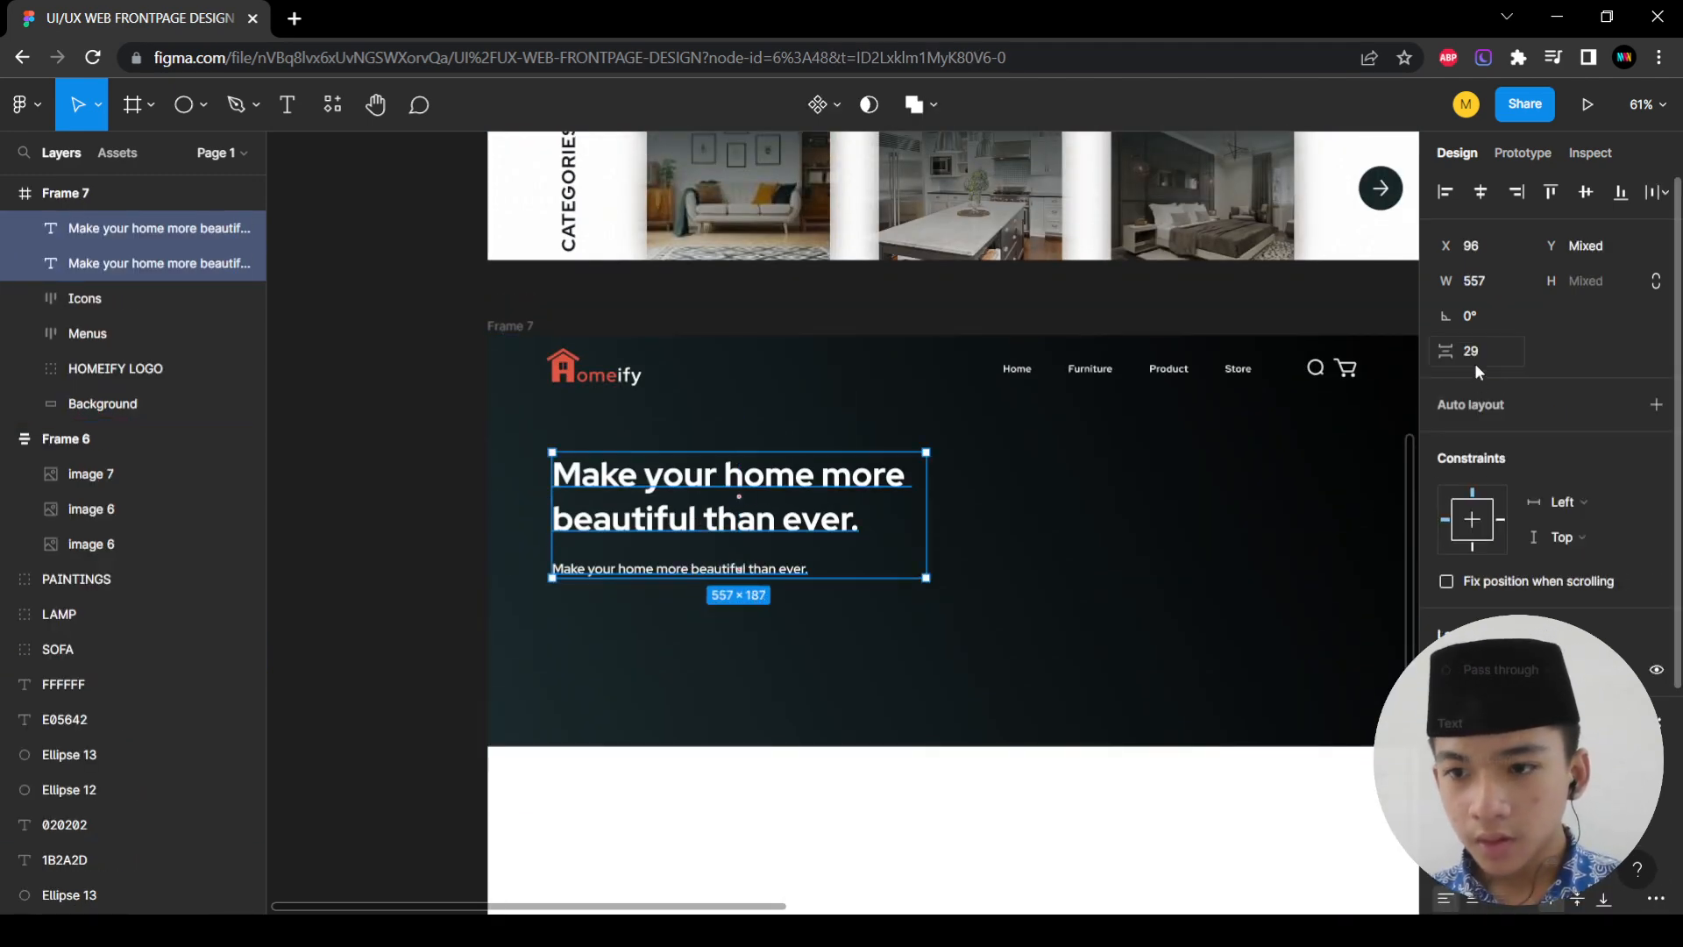
pyautogui.press('Down')
pyautogui.press('Down')
pyautogui.press('Down')
pyautogui.press('Down')
pyautogui.press('Down')
pyautogui.press('Down')
pyautogui.press('Down')
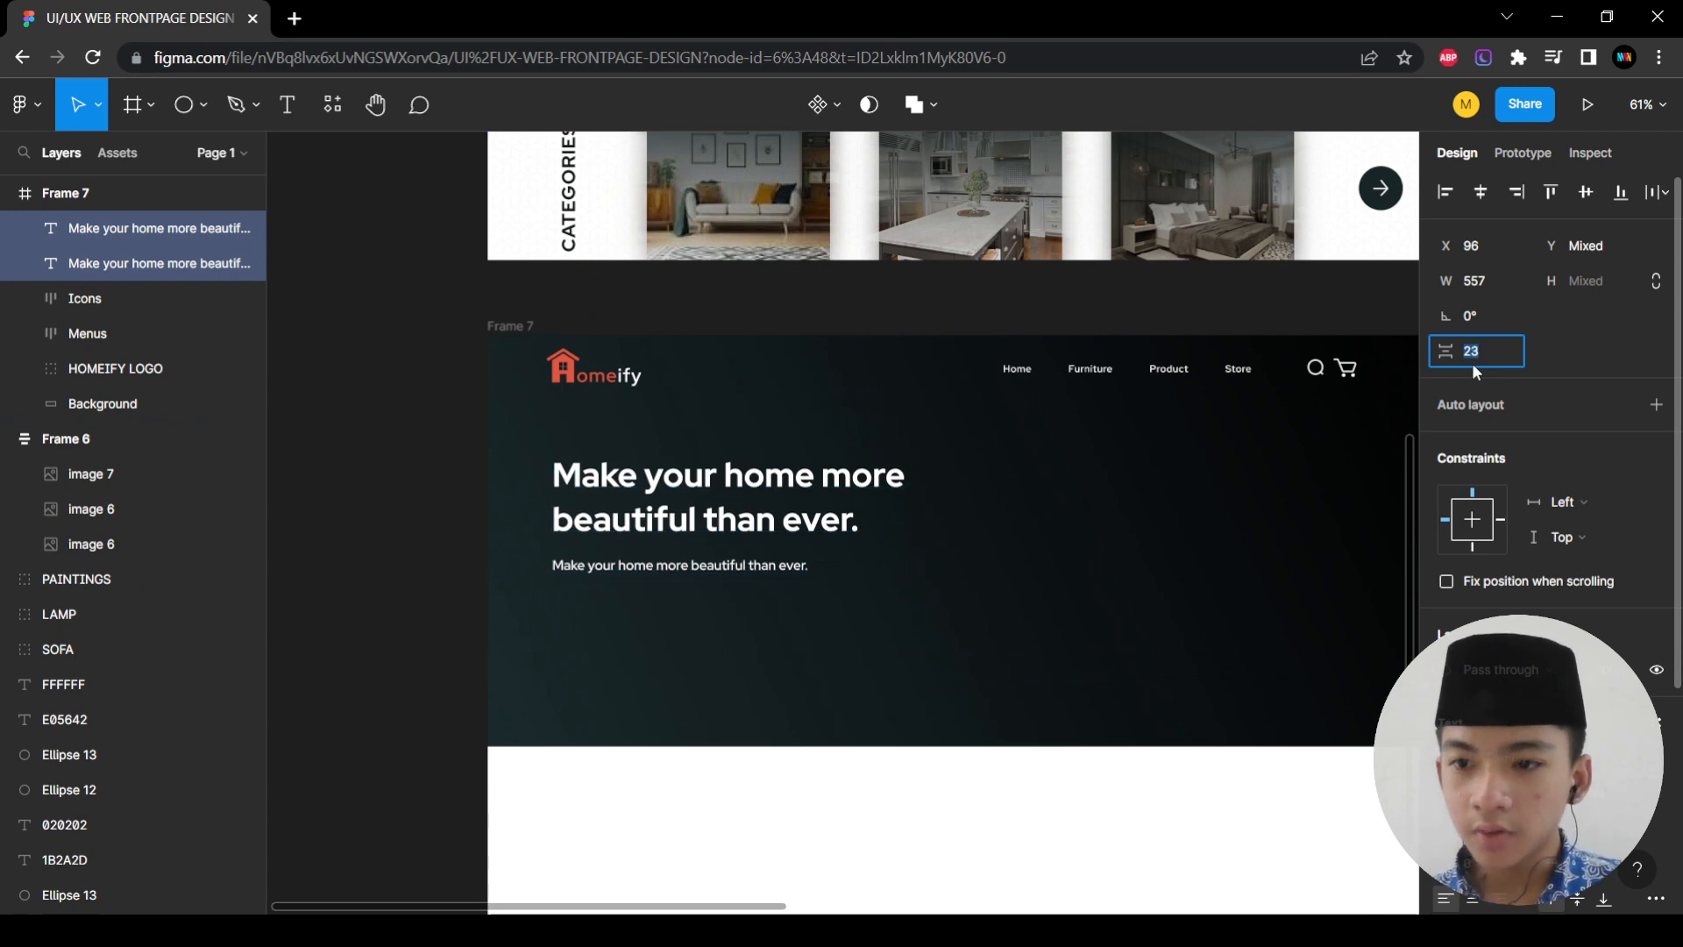
pyautogui.click(849, 639)
# Replace the small text with "Beautify your home and choose from awide variety of modern simplistic premium quality furnitures in Homeify."
pyautogui.scroll(3, 660, 574)
pyautogui.doubleClick(629, 562)
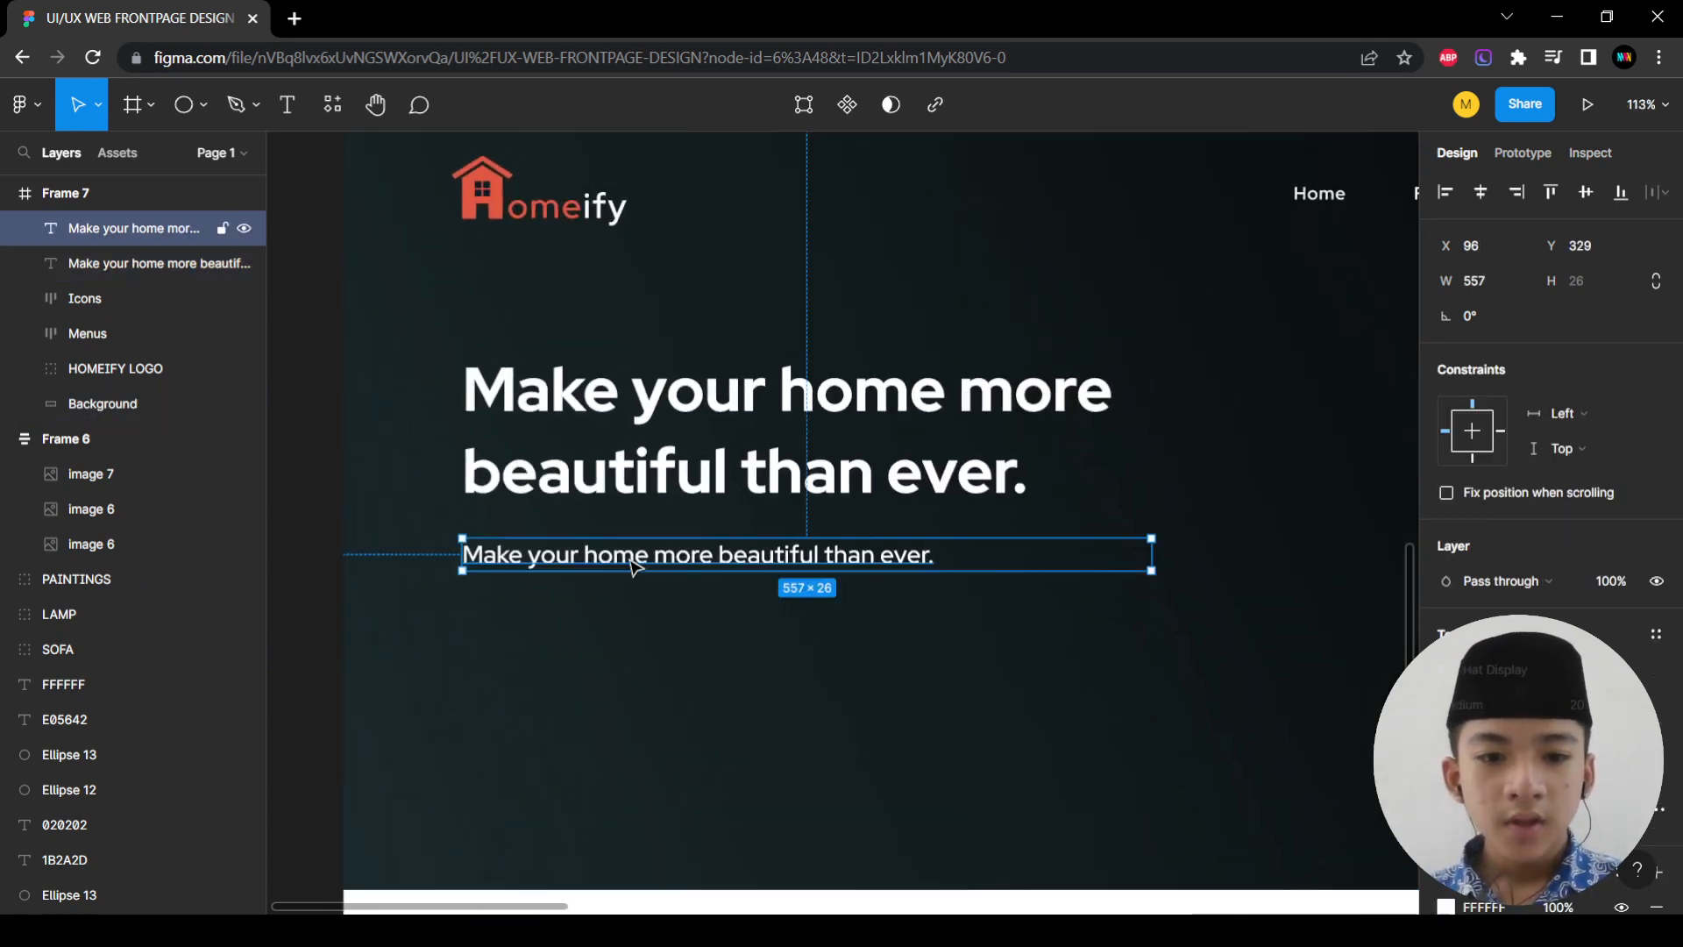
pyautogui.scroll(-2, 629, 560)
pyautogui.scroll(3, 630, 559)
pyautogui.scroll(3, 631, 559)
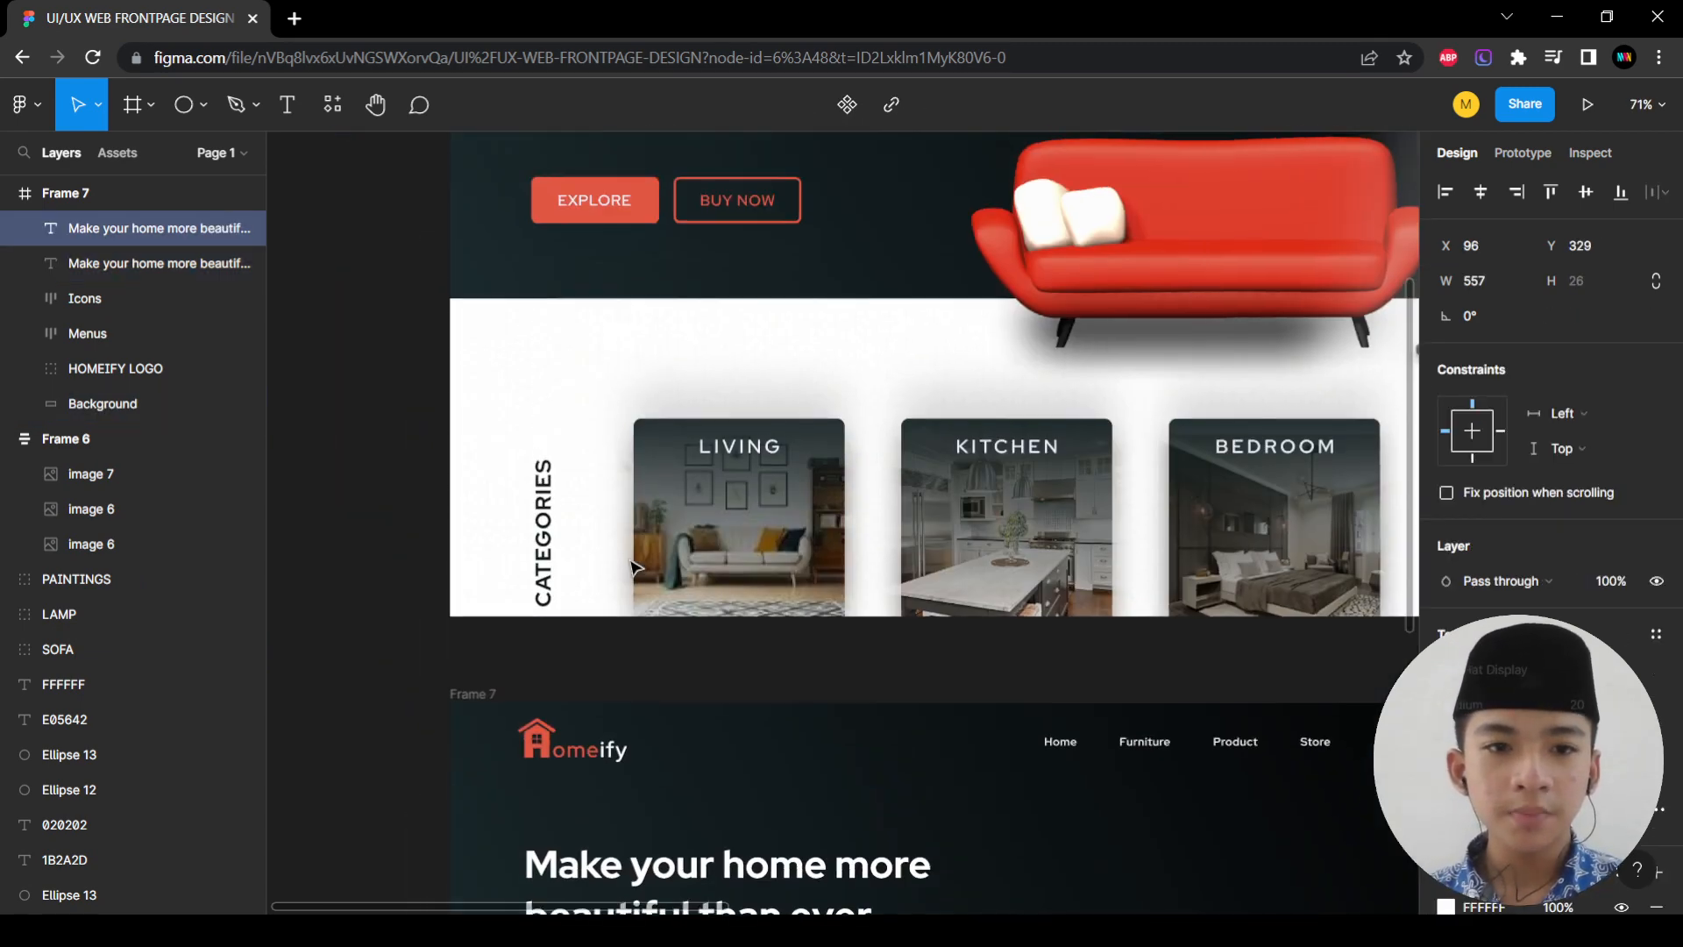
pyautogui.scroll(-2, 633, 565)
pyautogui.write('Beau')
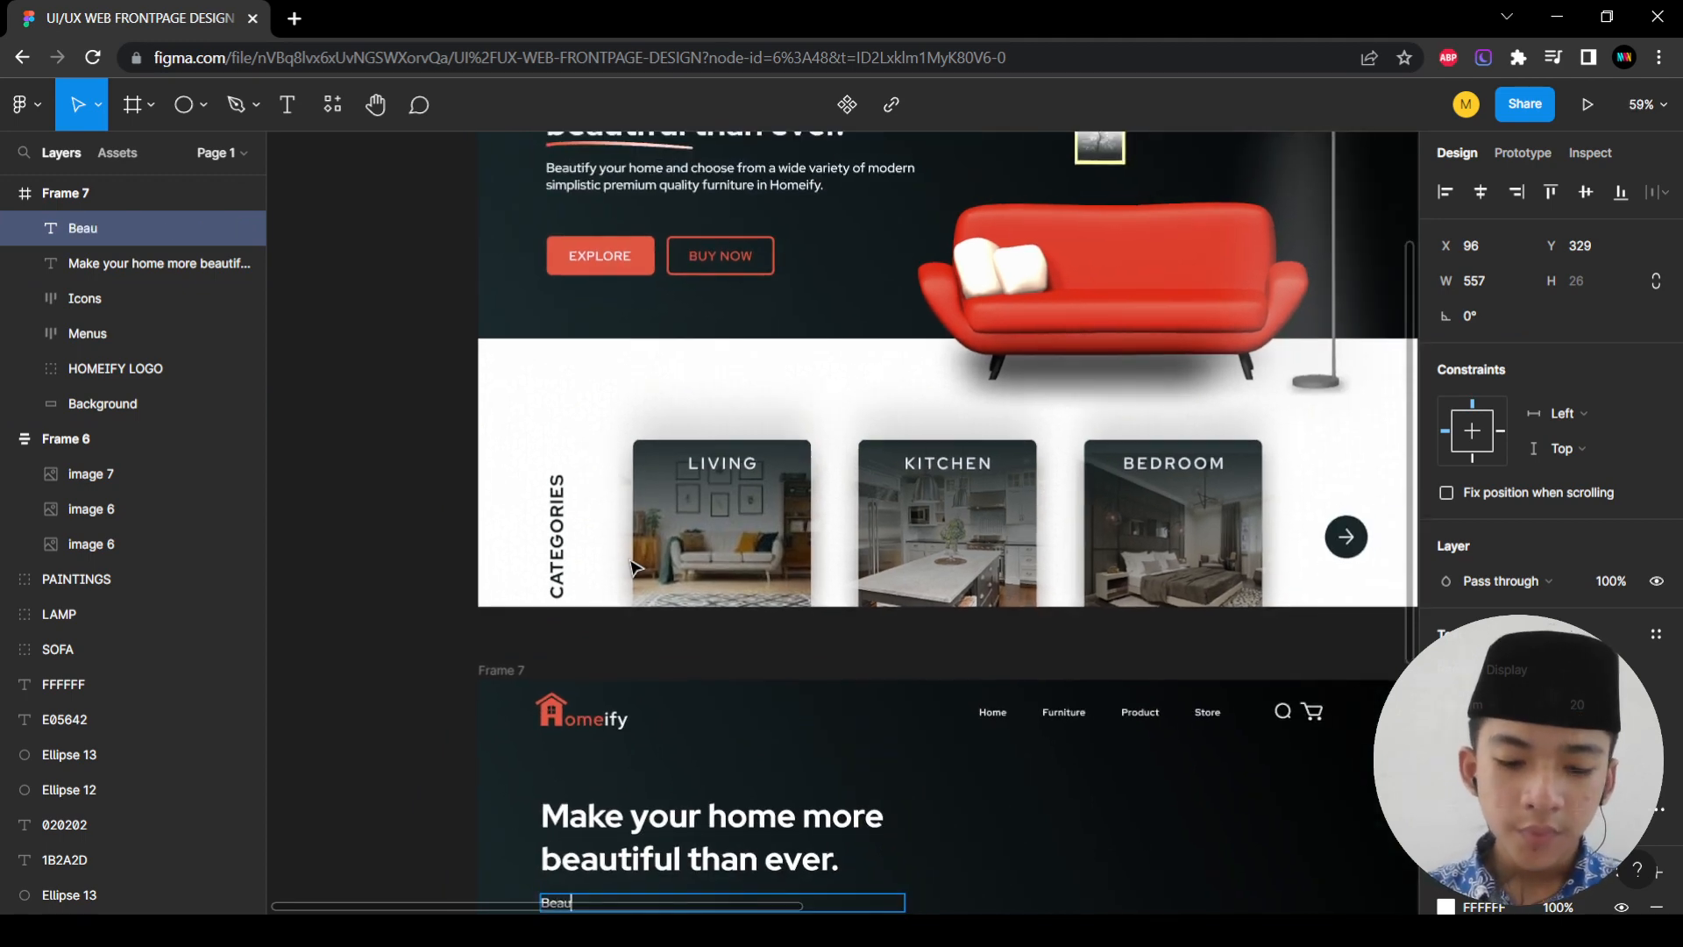
pyautogui.write('tify your')
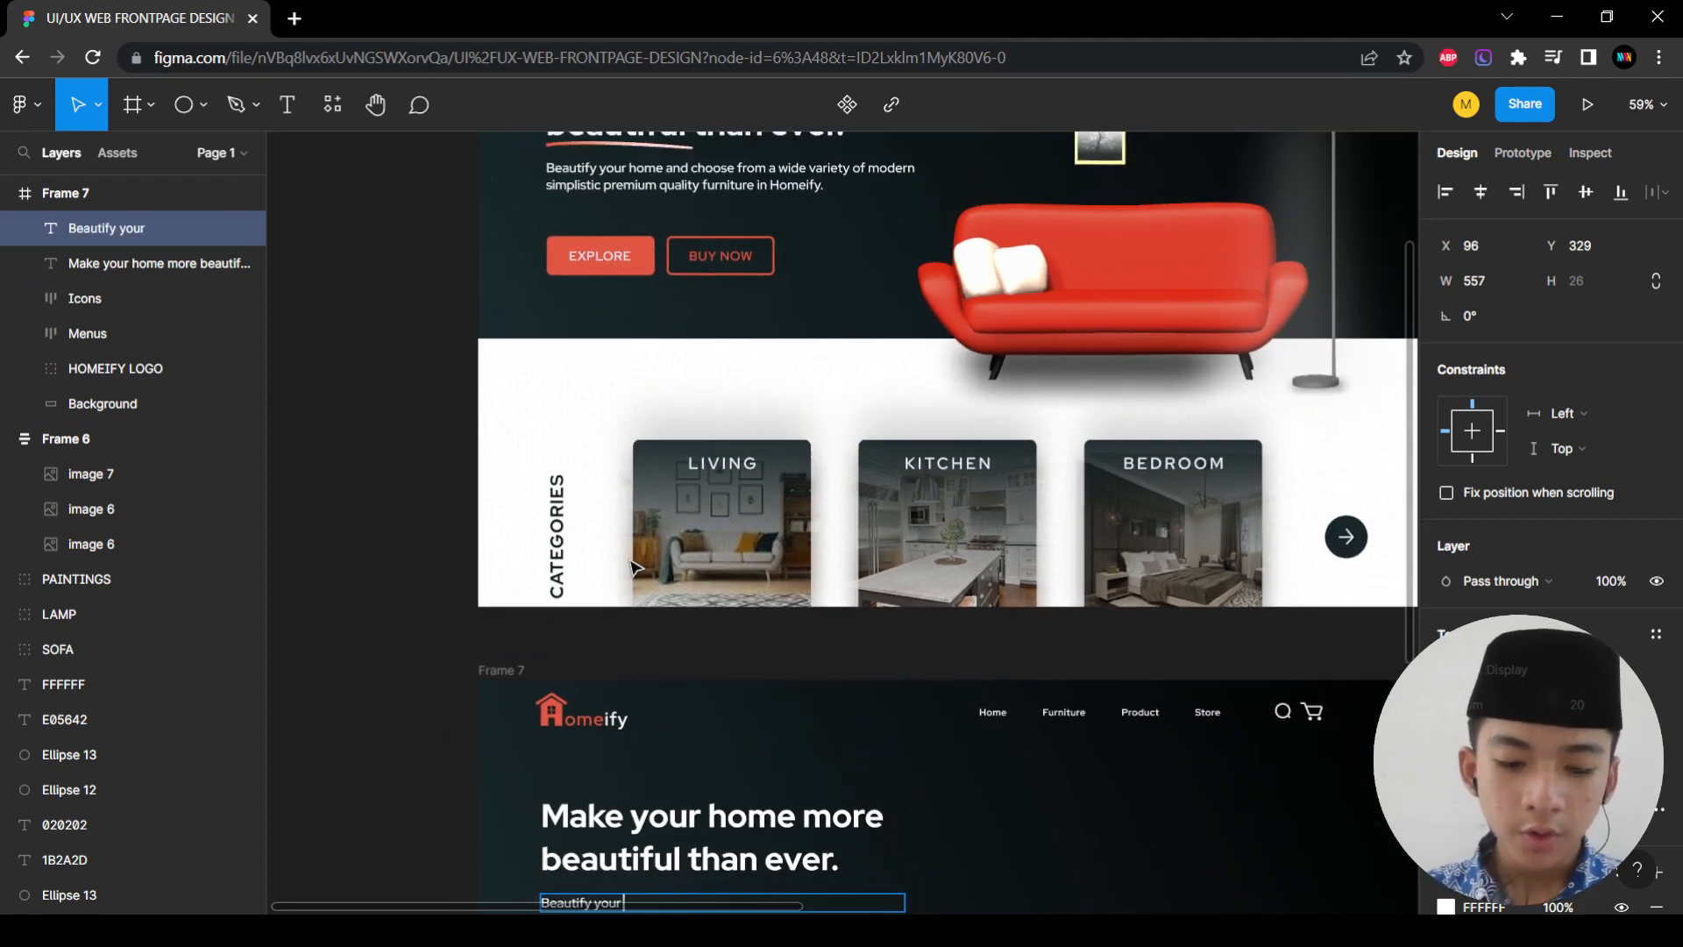
pyautogui.write(' hom')
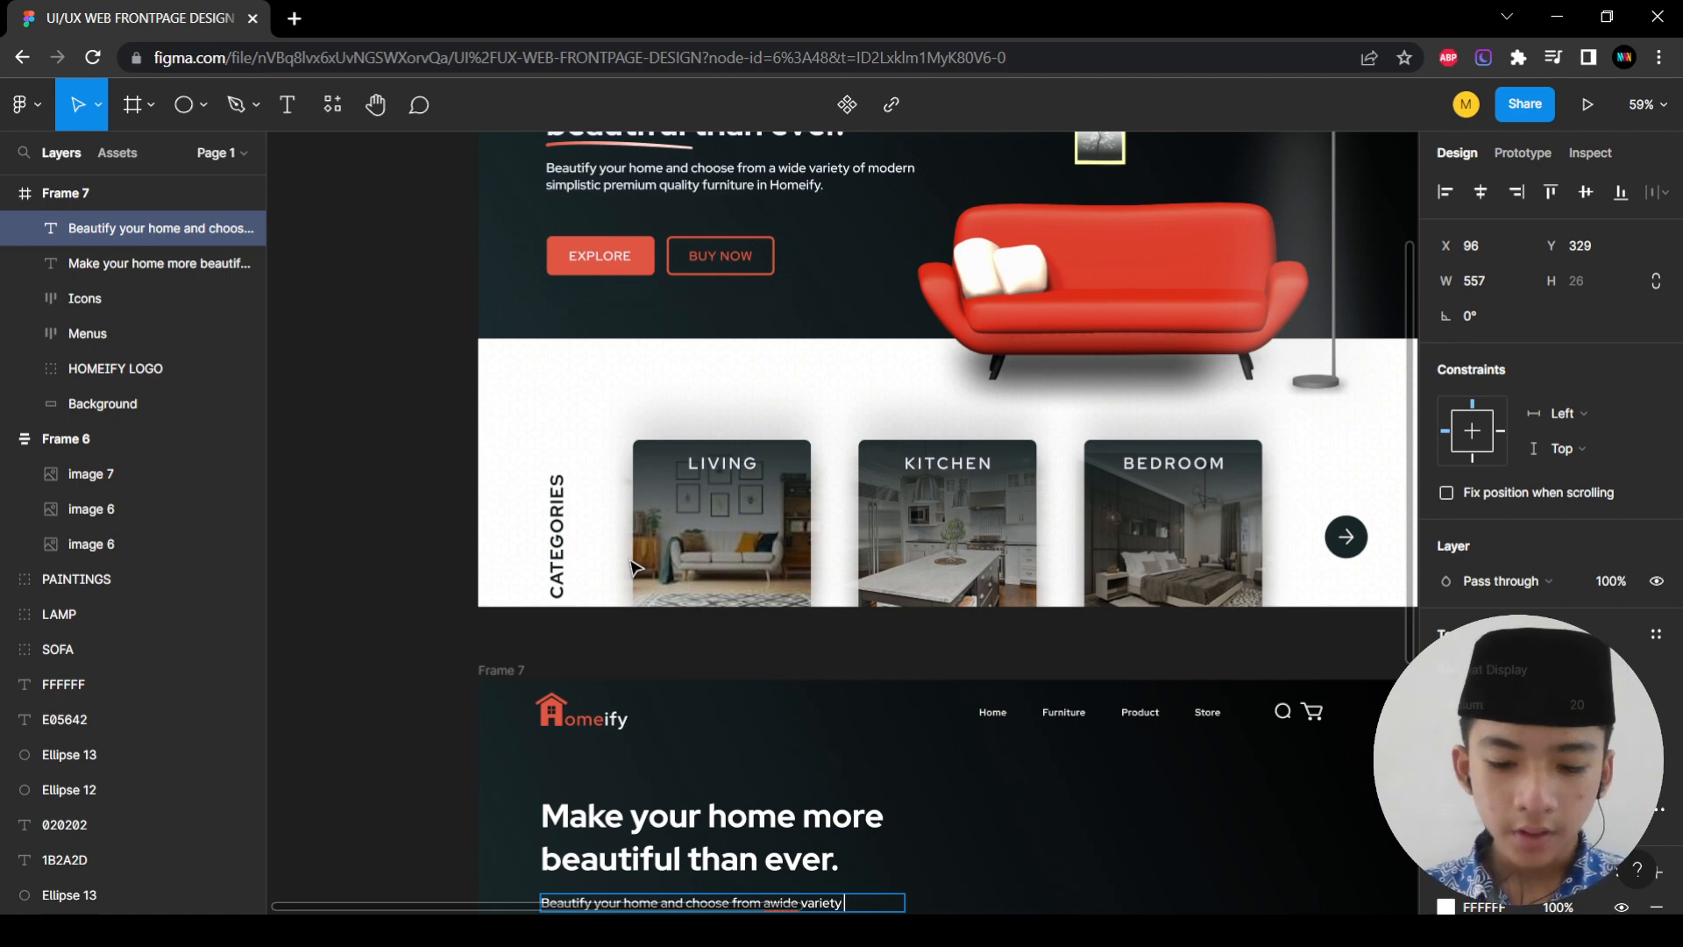
pyautogui.write('ern')
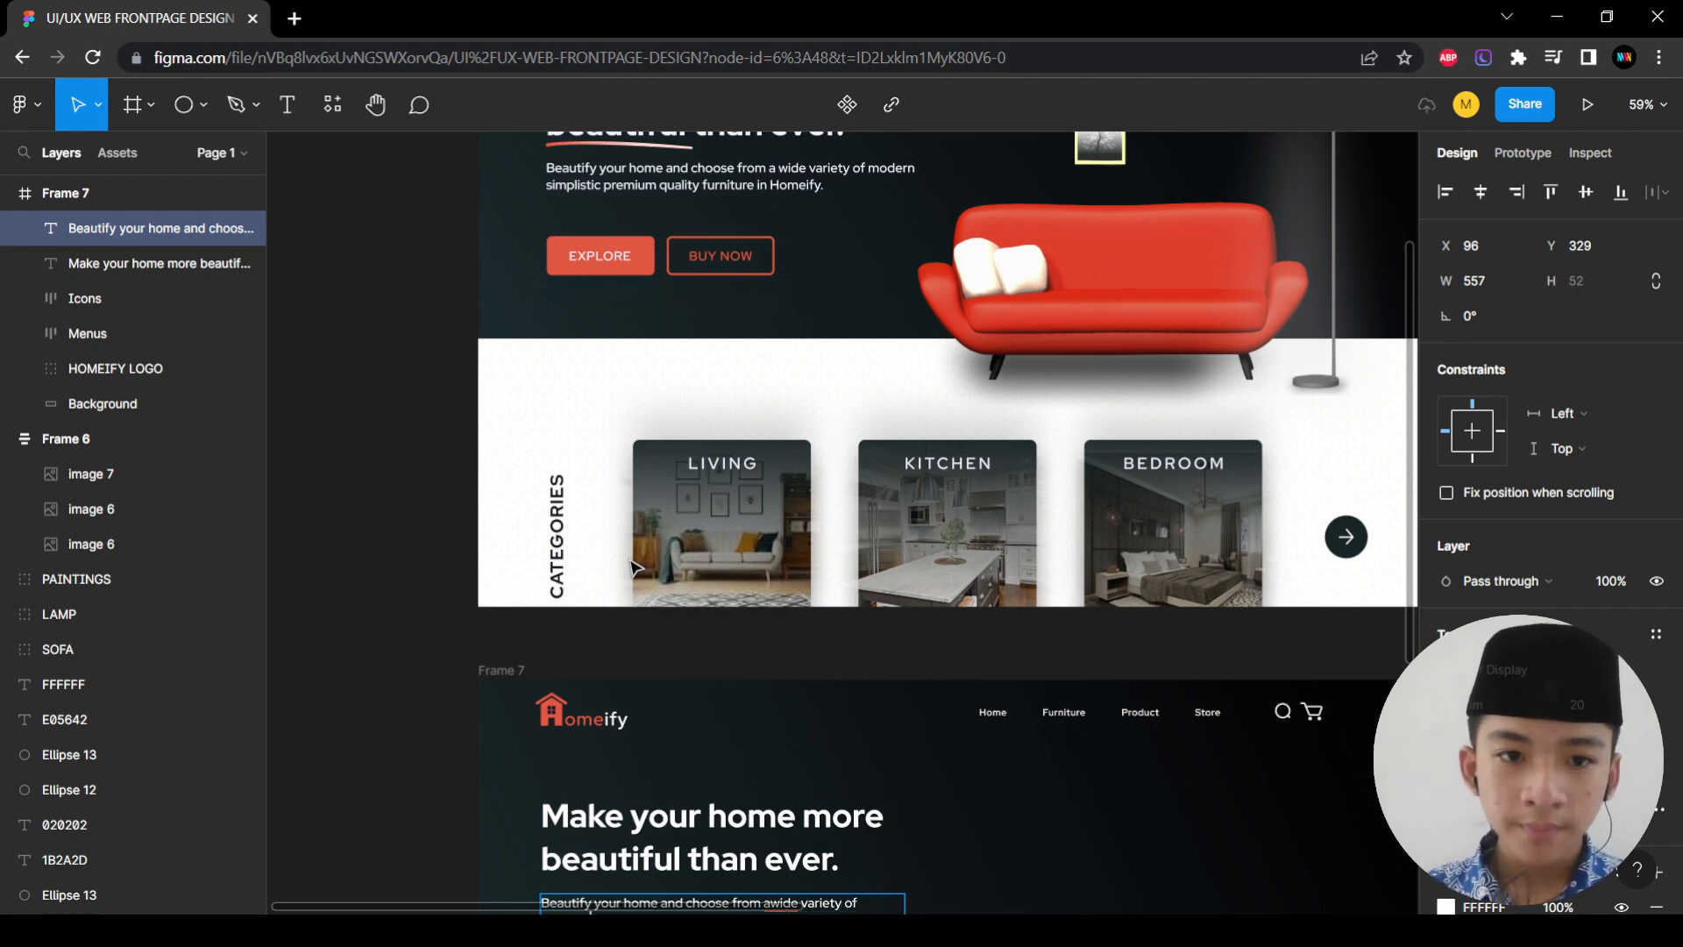
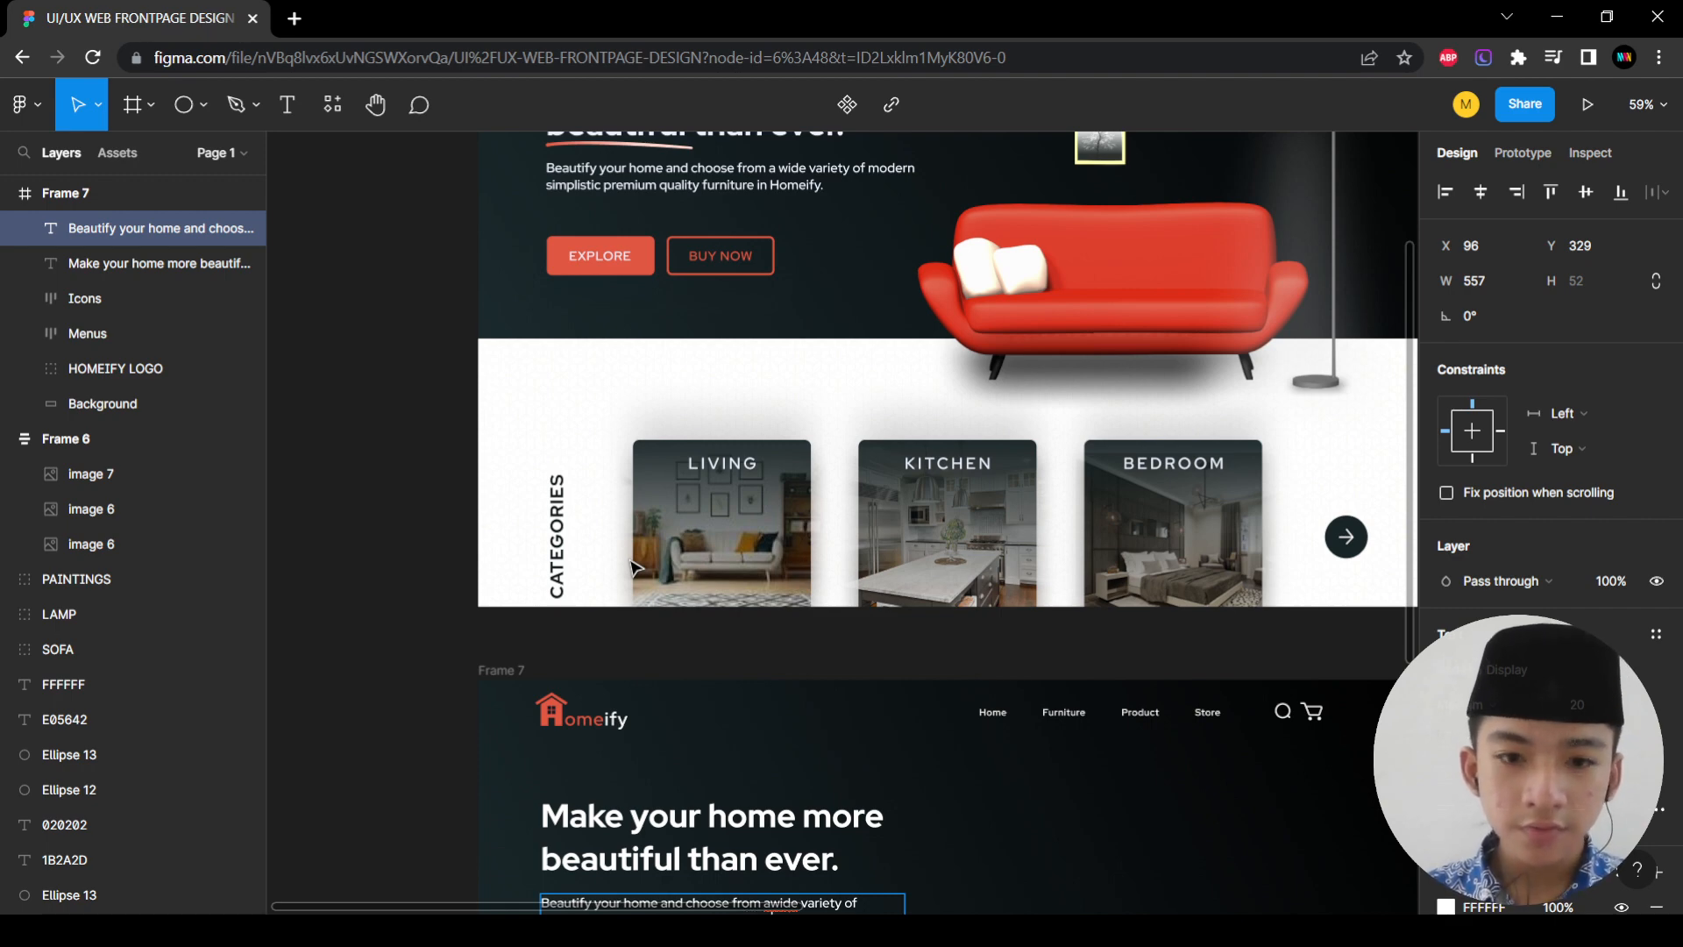
pyautogui.scroll(-1, 636, 568)
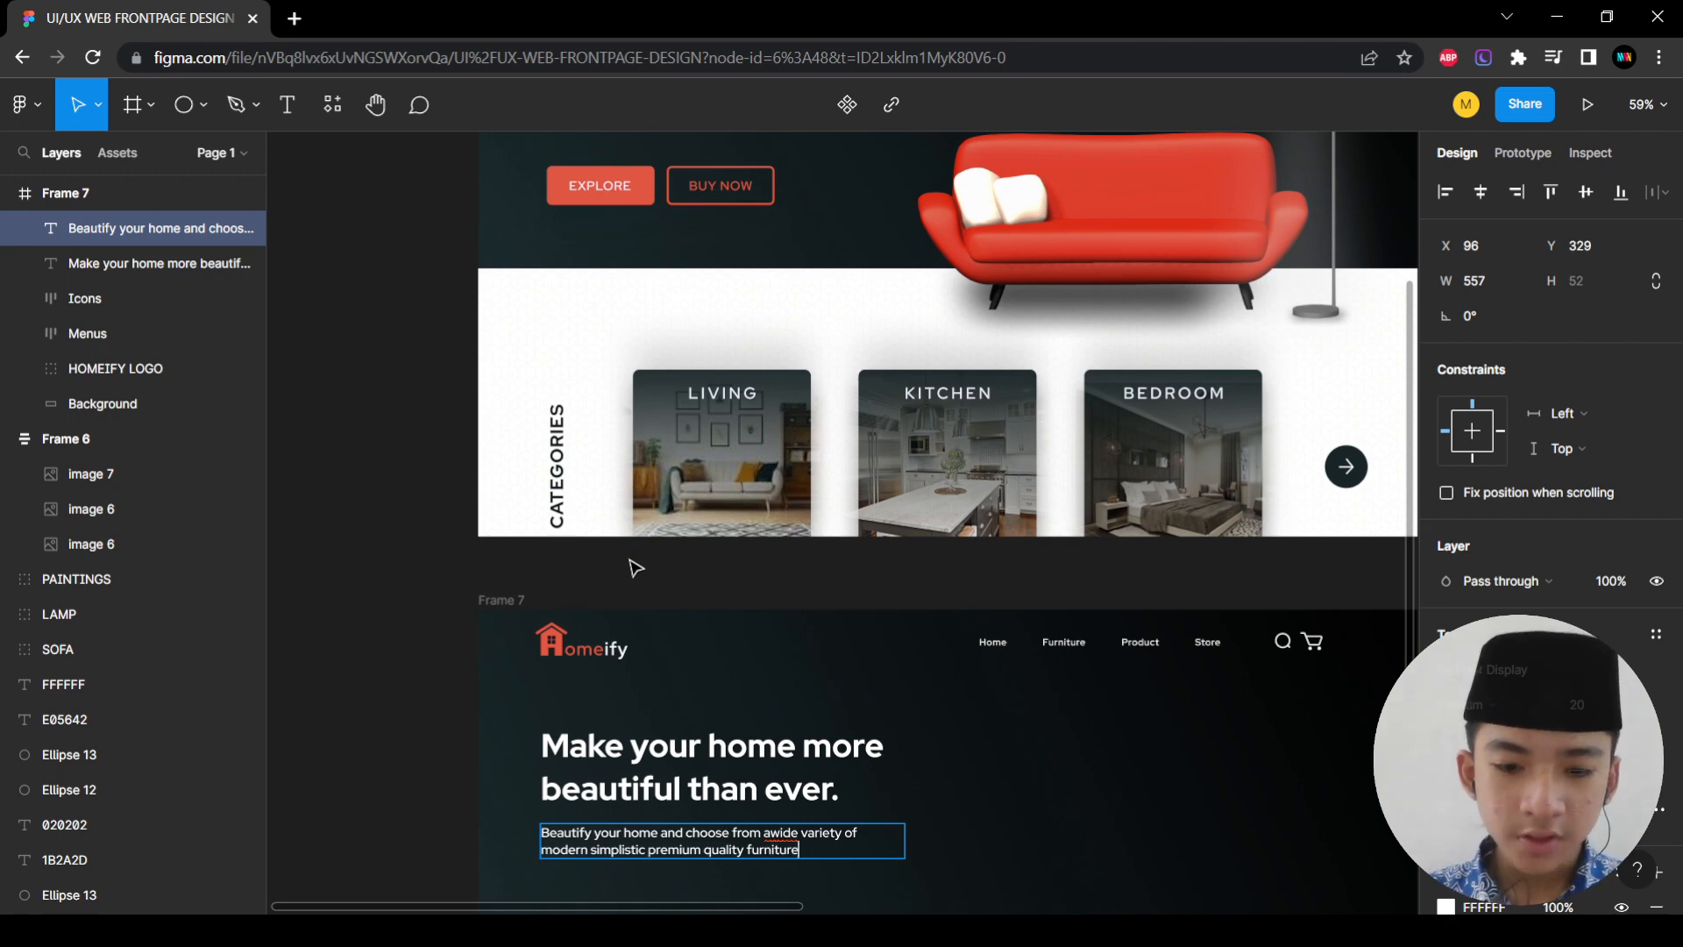
pyautogui.scroll(2, 636, 568)
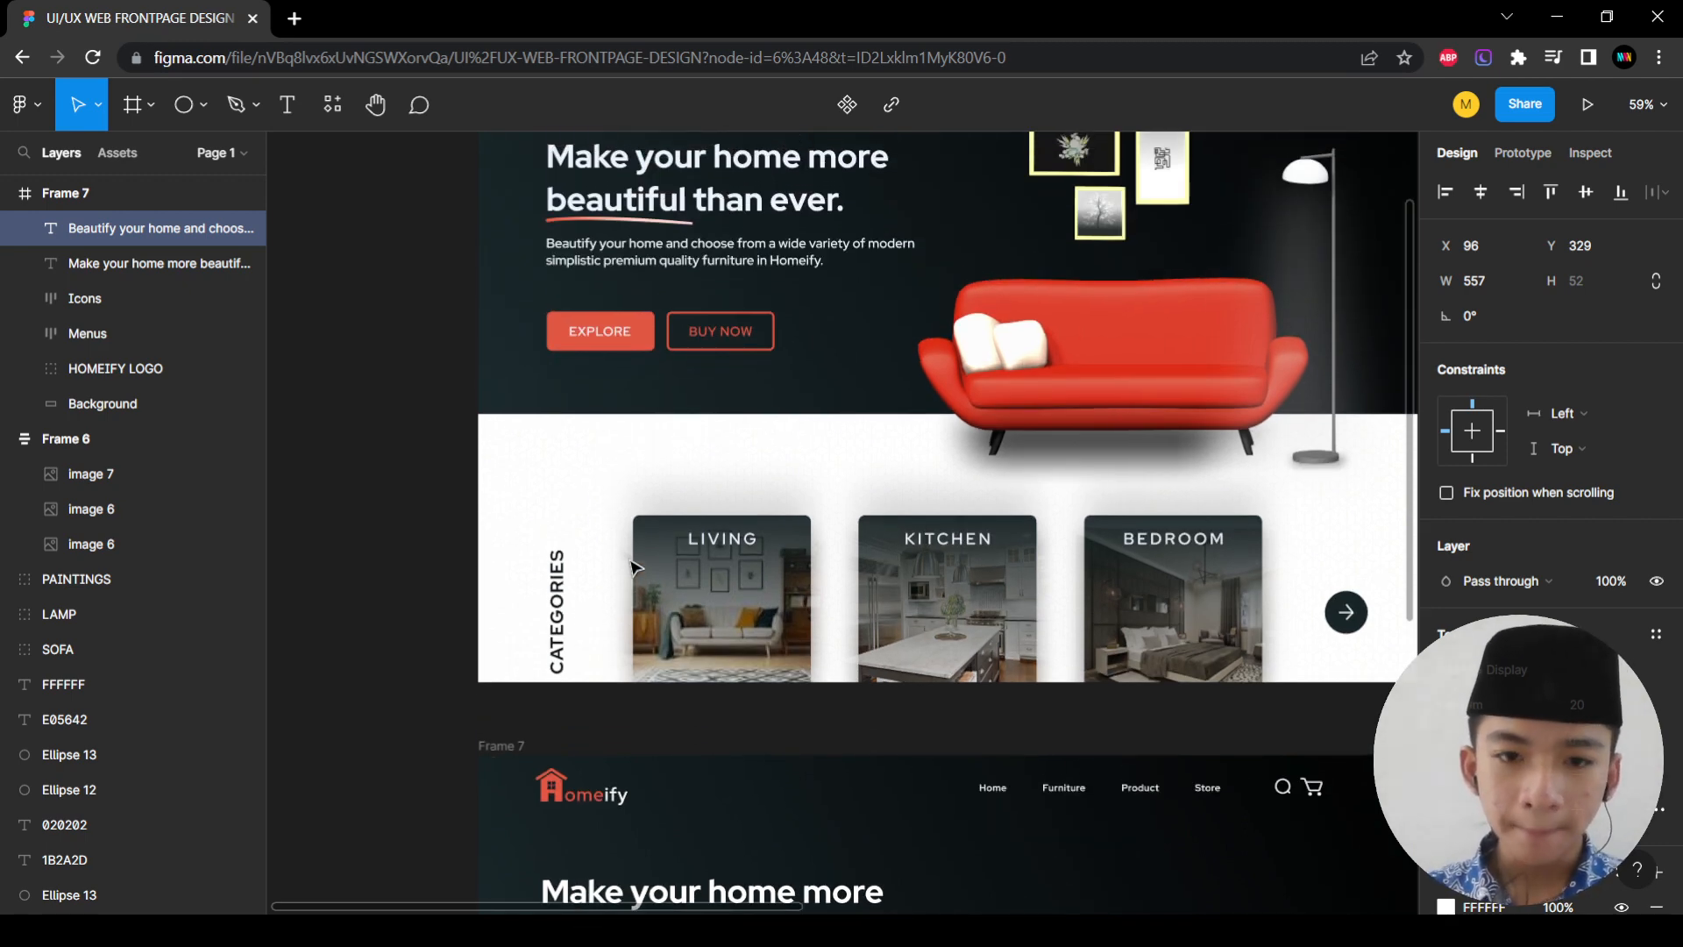
pyautogui.scroll(-5, 631, 565)
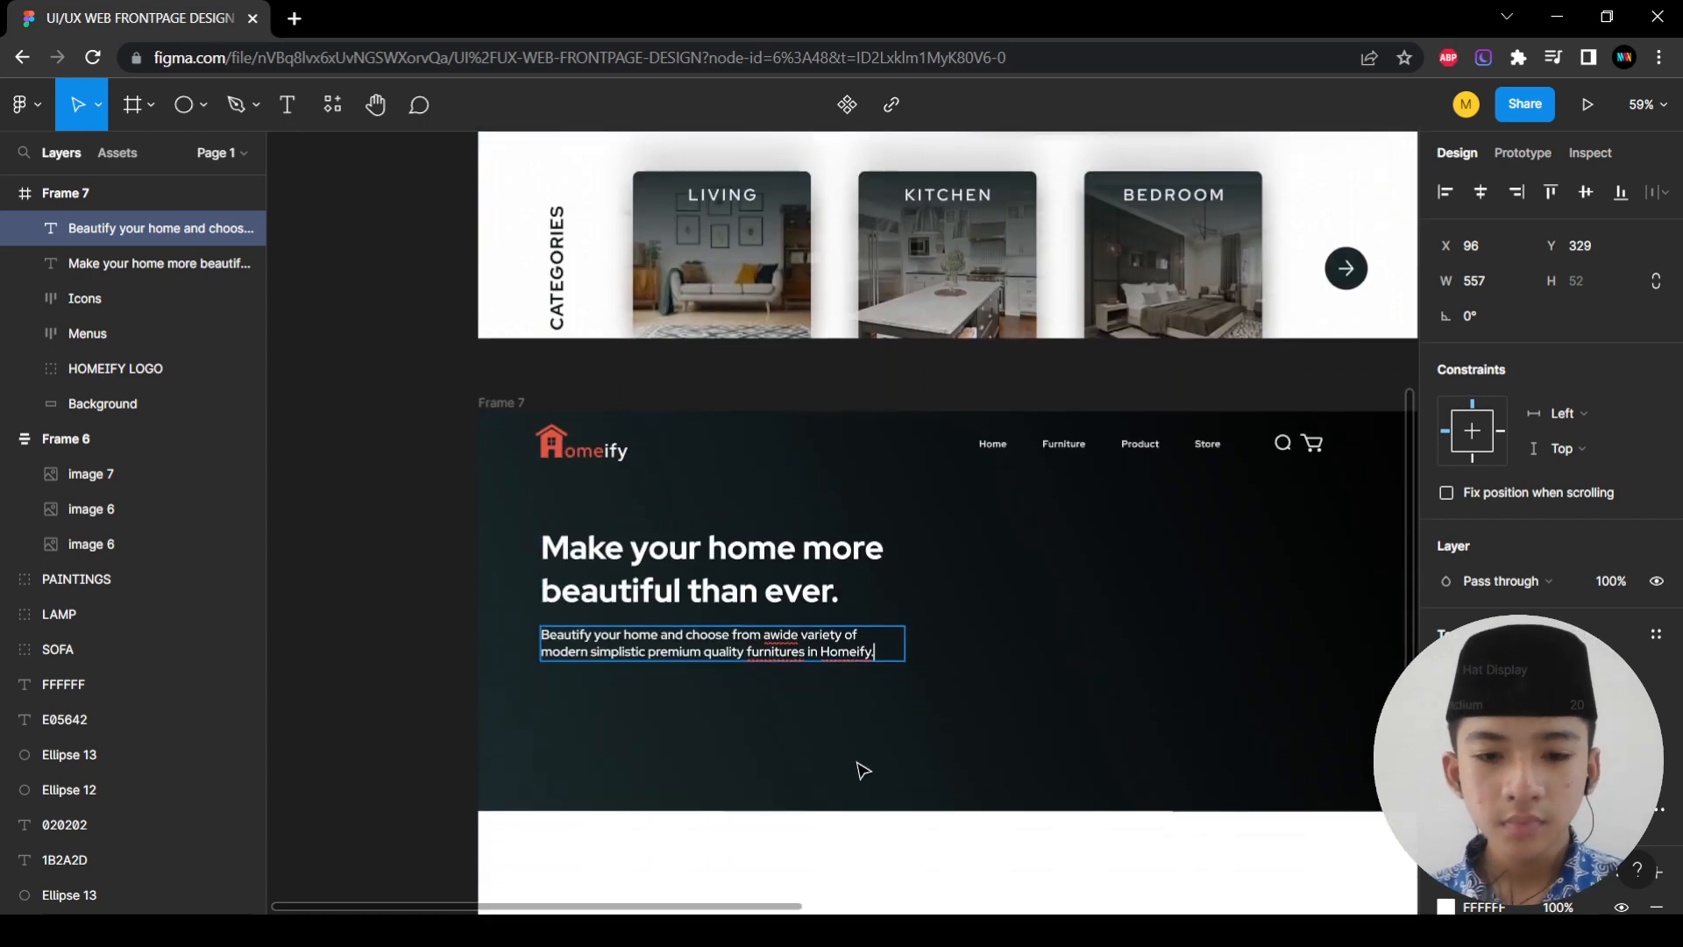
# Correct "awide" to "a wide" and "furnitures" to "furniture" in the Frame 7 paragraph and finish editing it
pyautogui.doubleClick(781, 649)
pyautogui.click(771, 637)
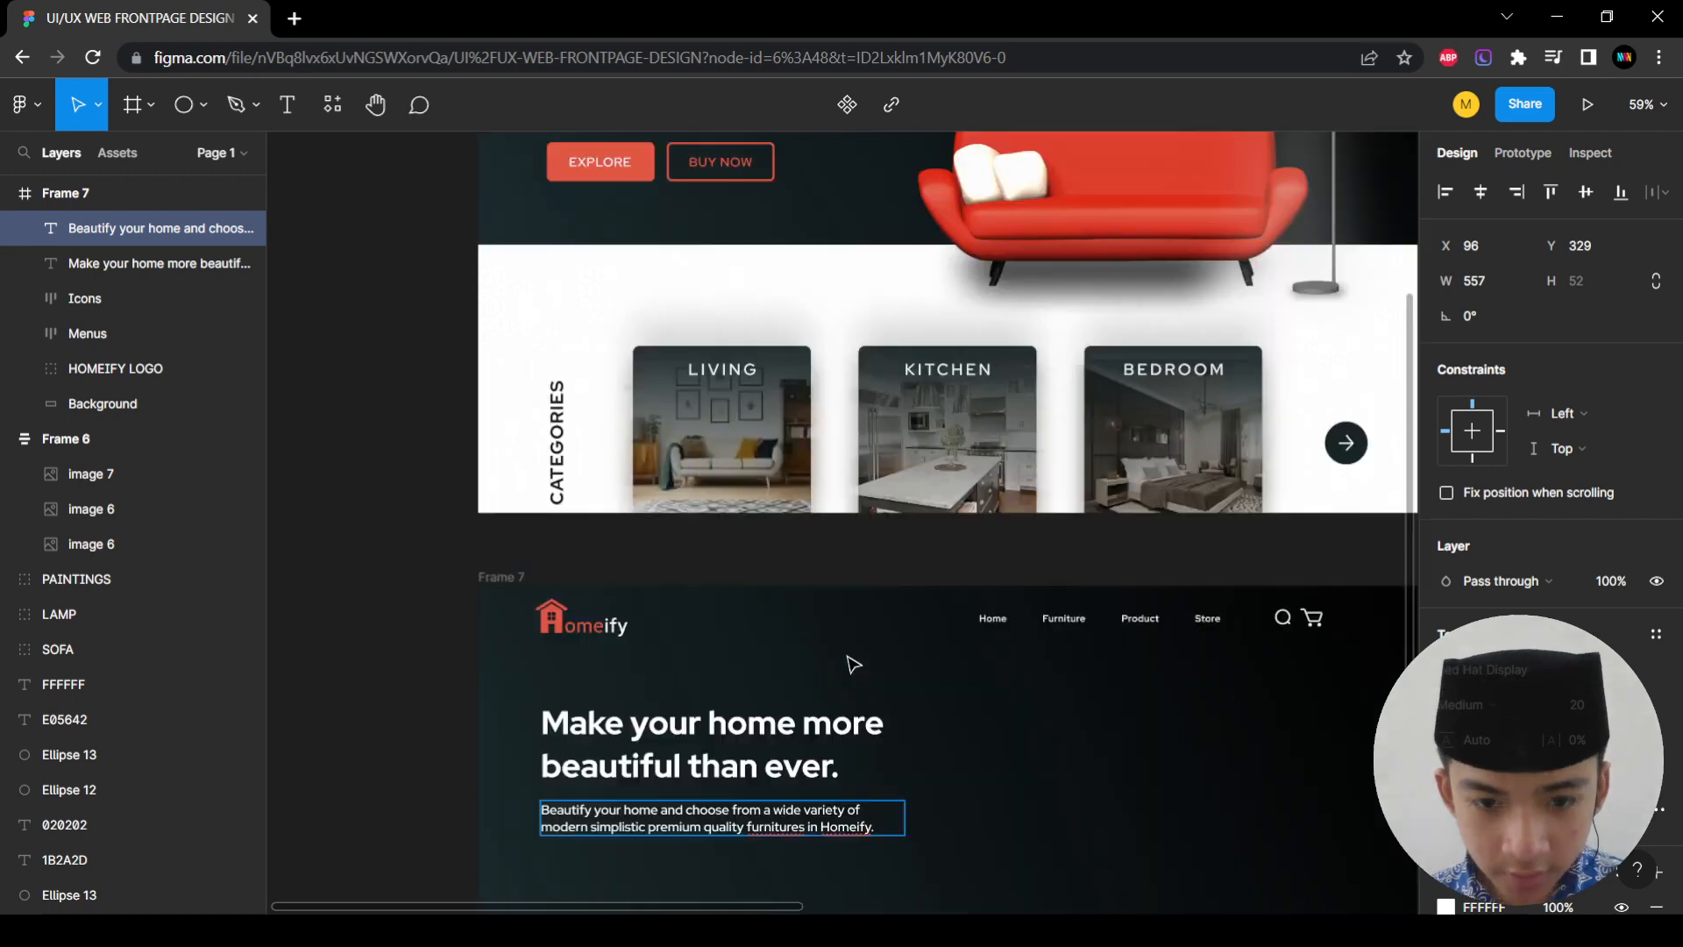
pyautogui.scroll(6, 776, 661)
pyautogui.scroll(-4, 726, 344)
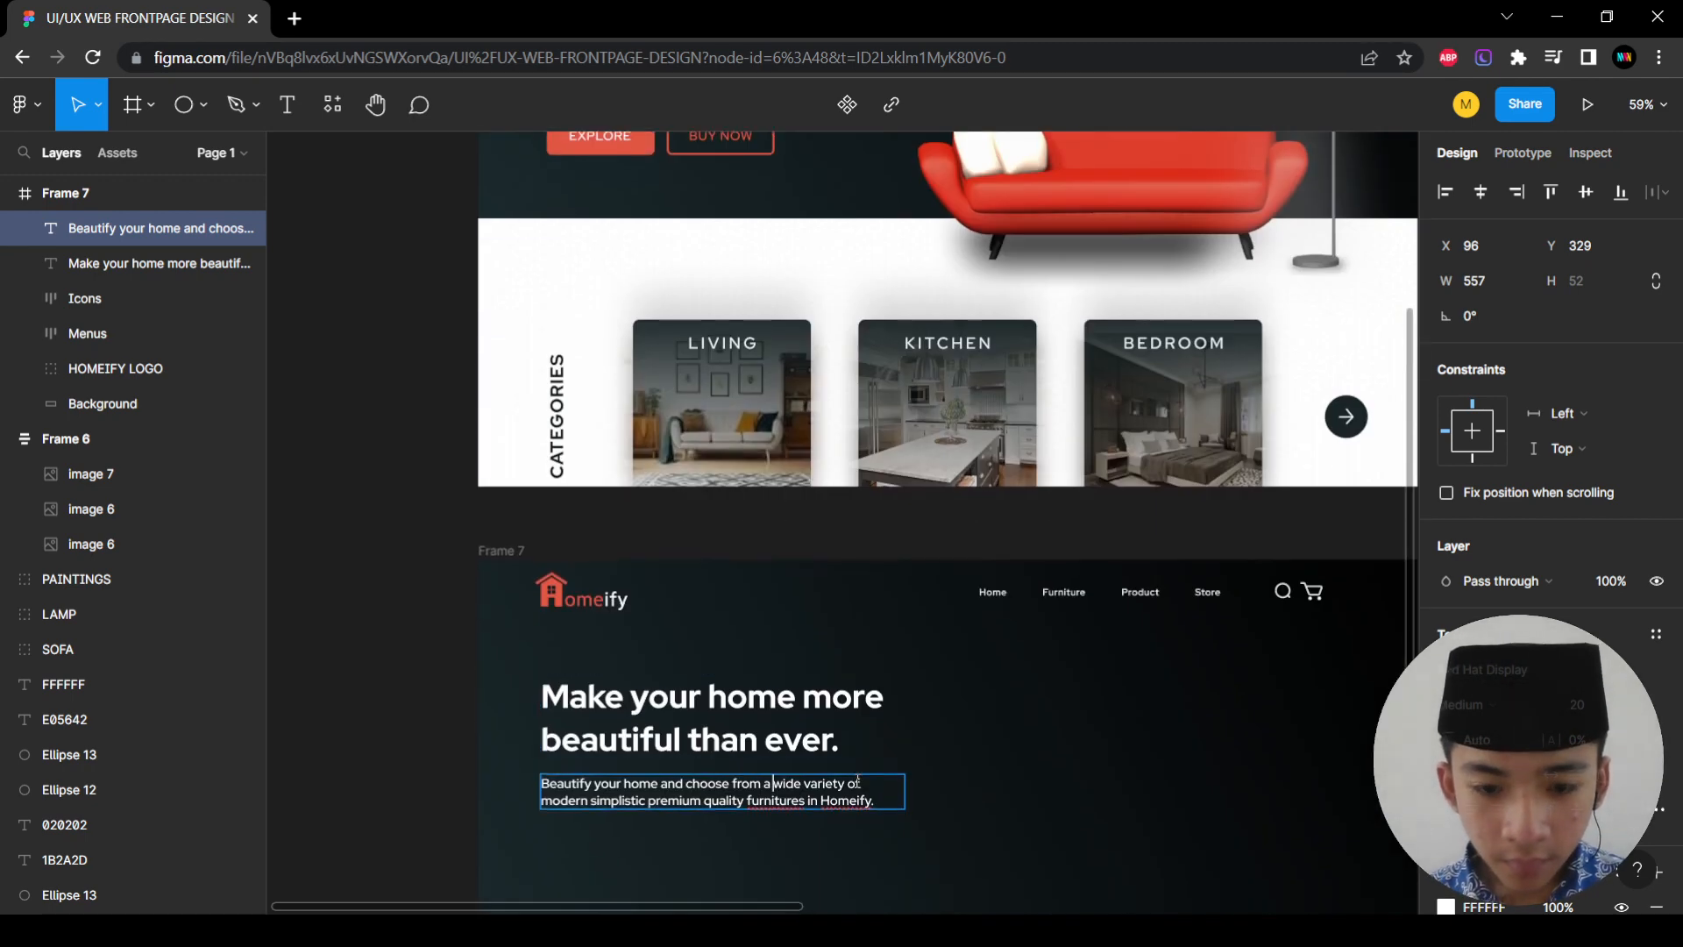
pyautogui.click(807, 805)
pyautogui.press('BackSpace')
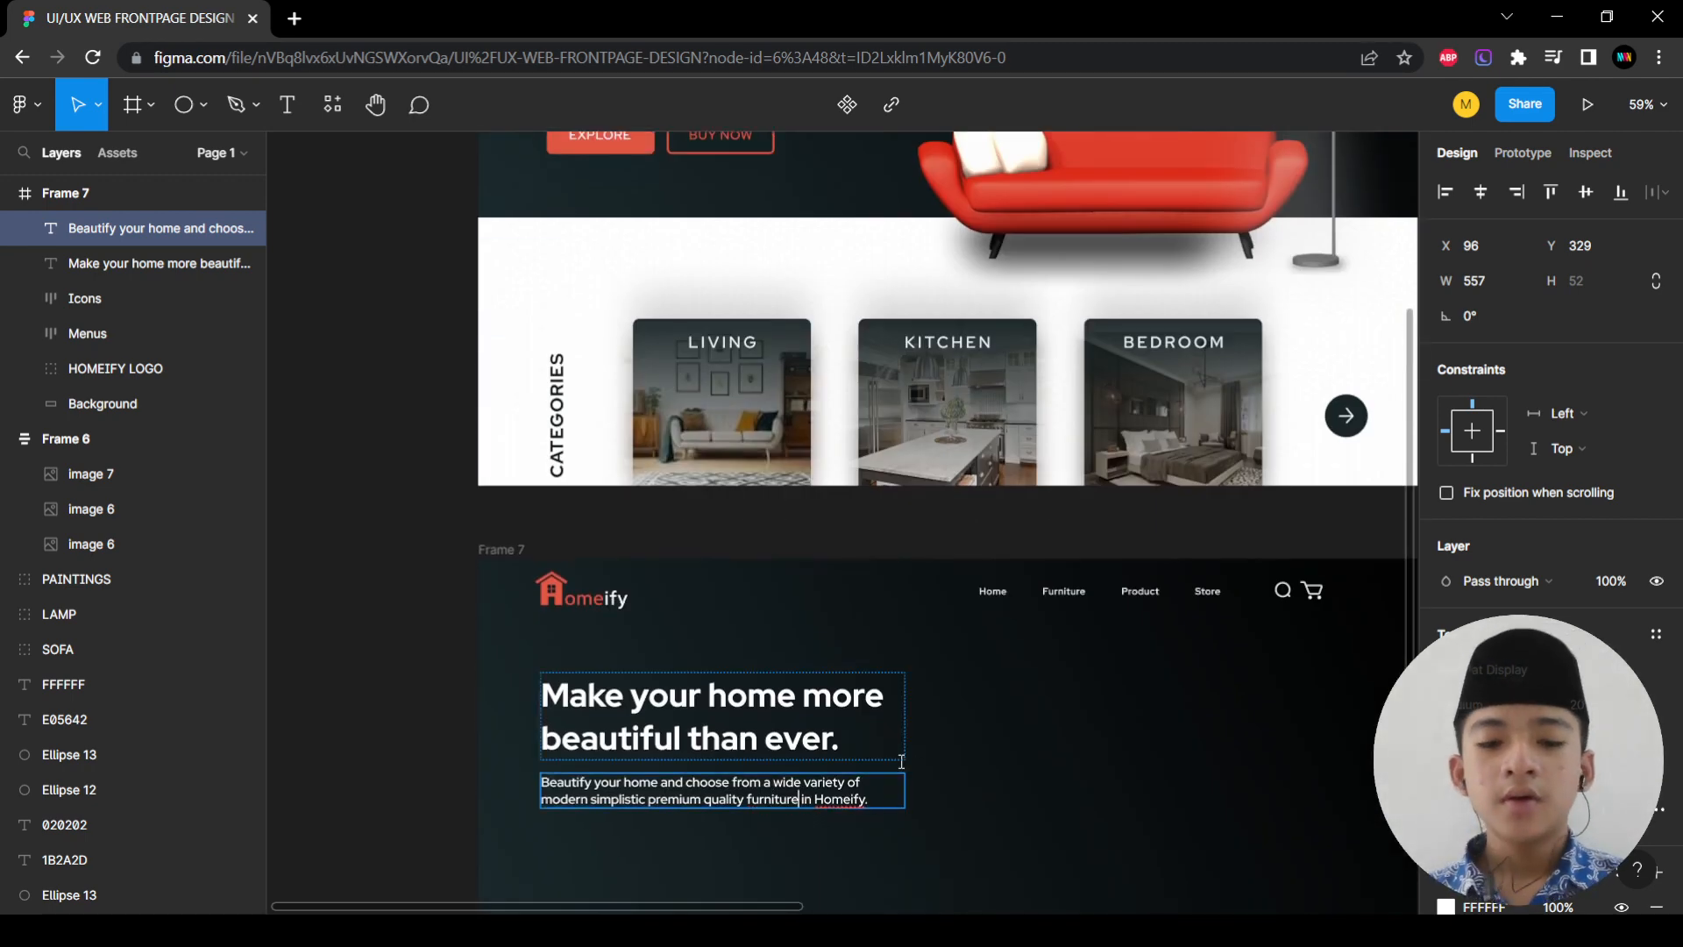
pyautogui.scroll(2, 909, 657)
pyautogui.scroll(-4, 909, 657)
pyautogui.press('Escape')
# Compare the heading and paragraph in Frame 7 with the reference hero text and buttons
pyautogui.scroll(6, 951, 670)
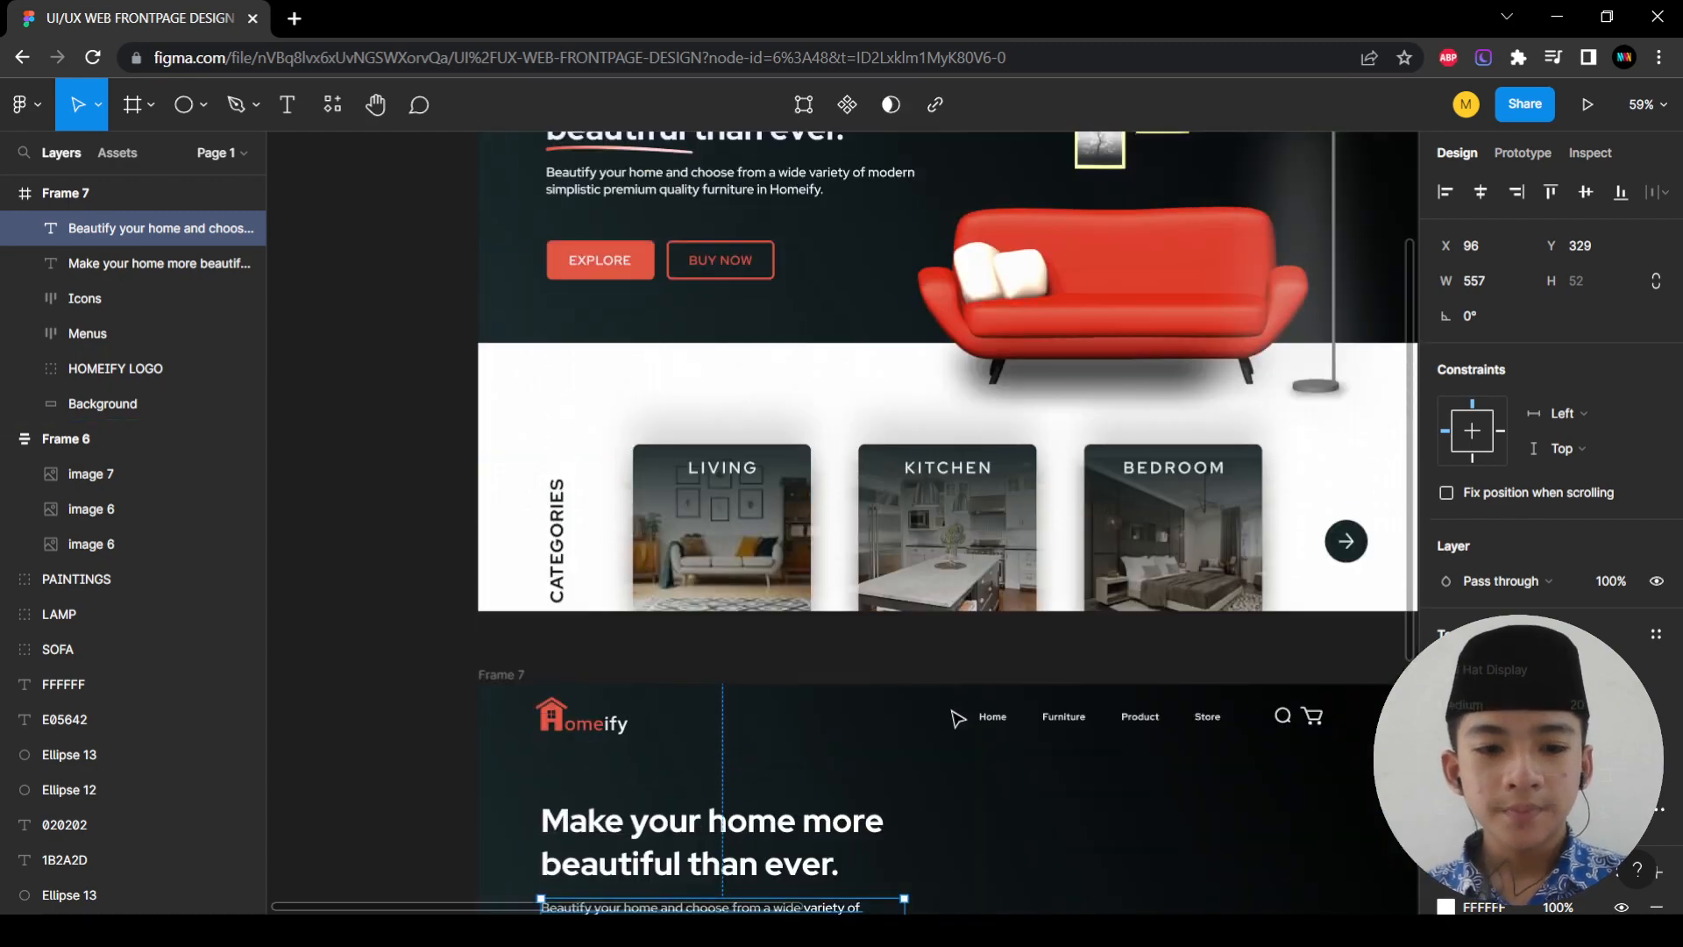
pyautogui.scroll(-5, 943, 676)
pyautogui.scroll(-1, 941, 678)
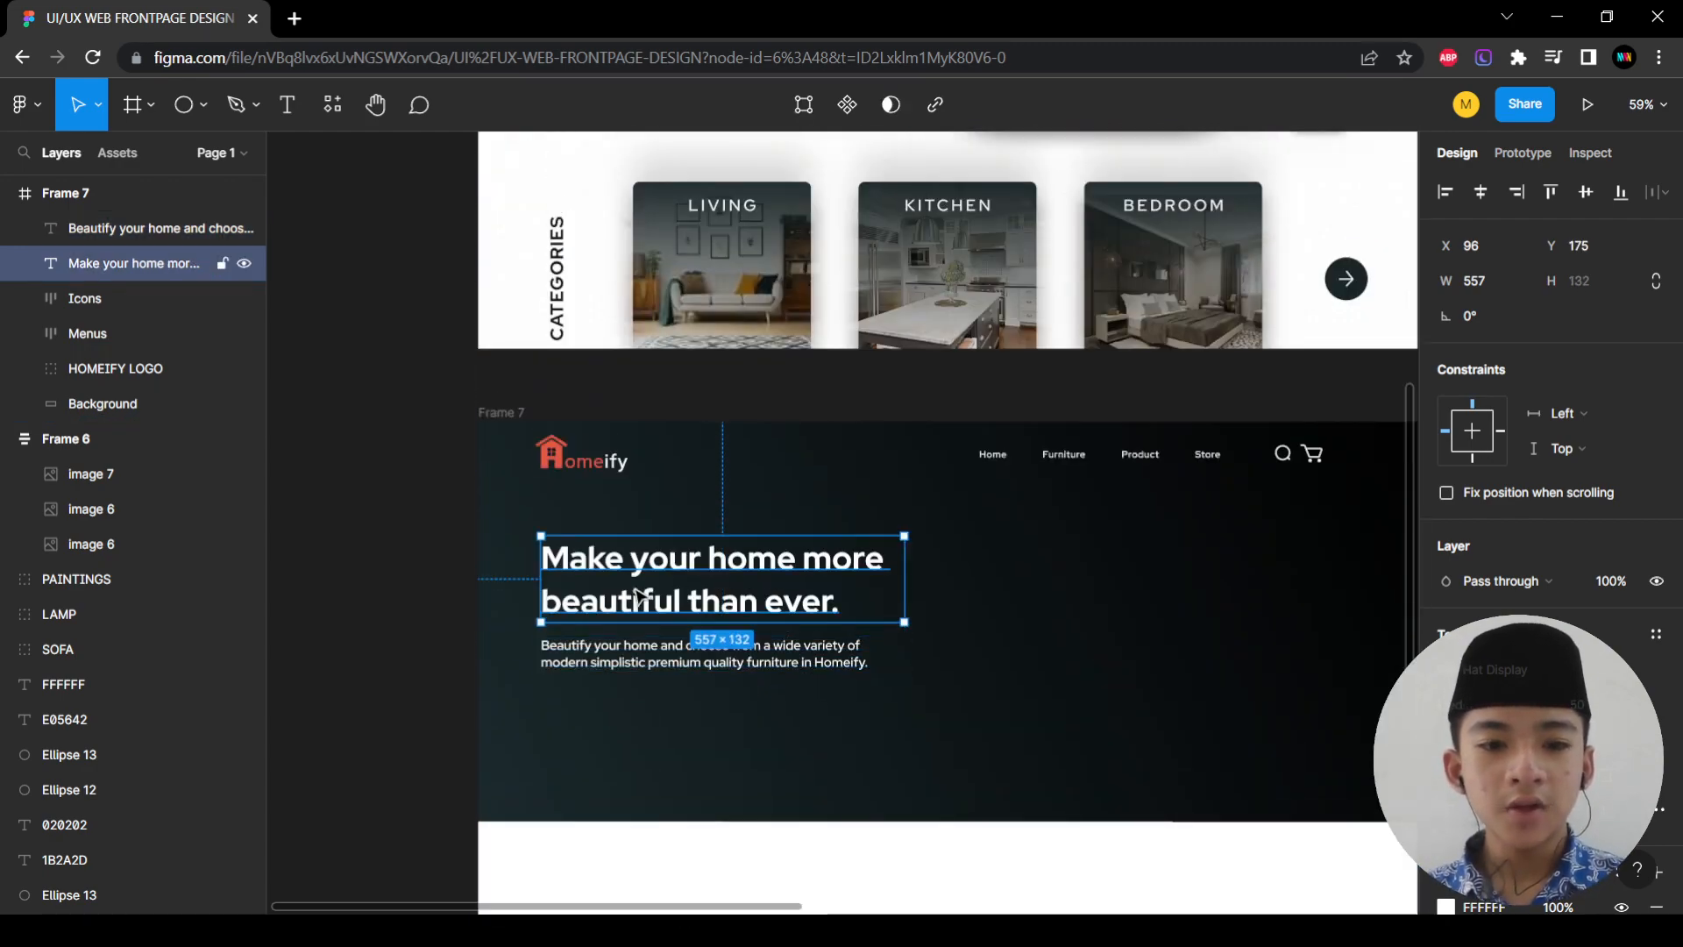
pyautogui.click(656, 606)
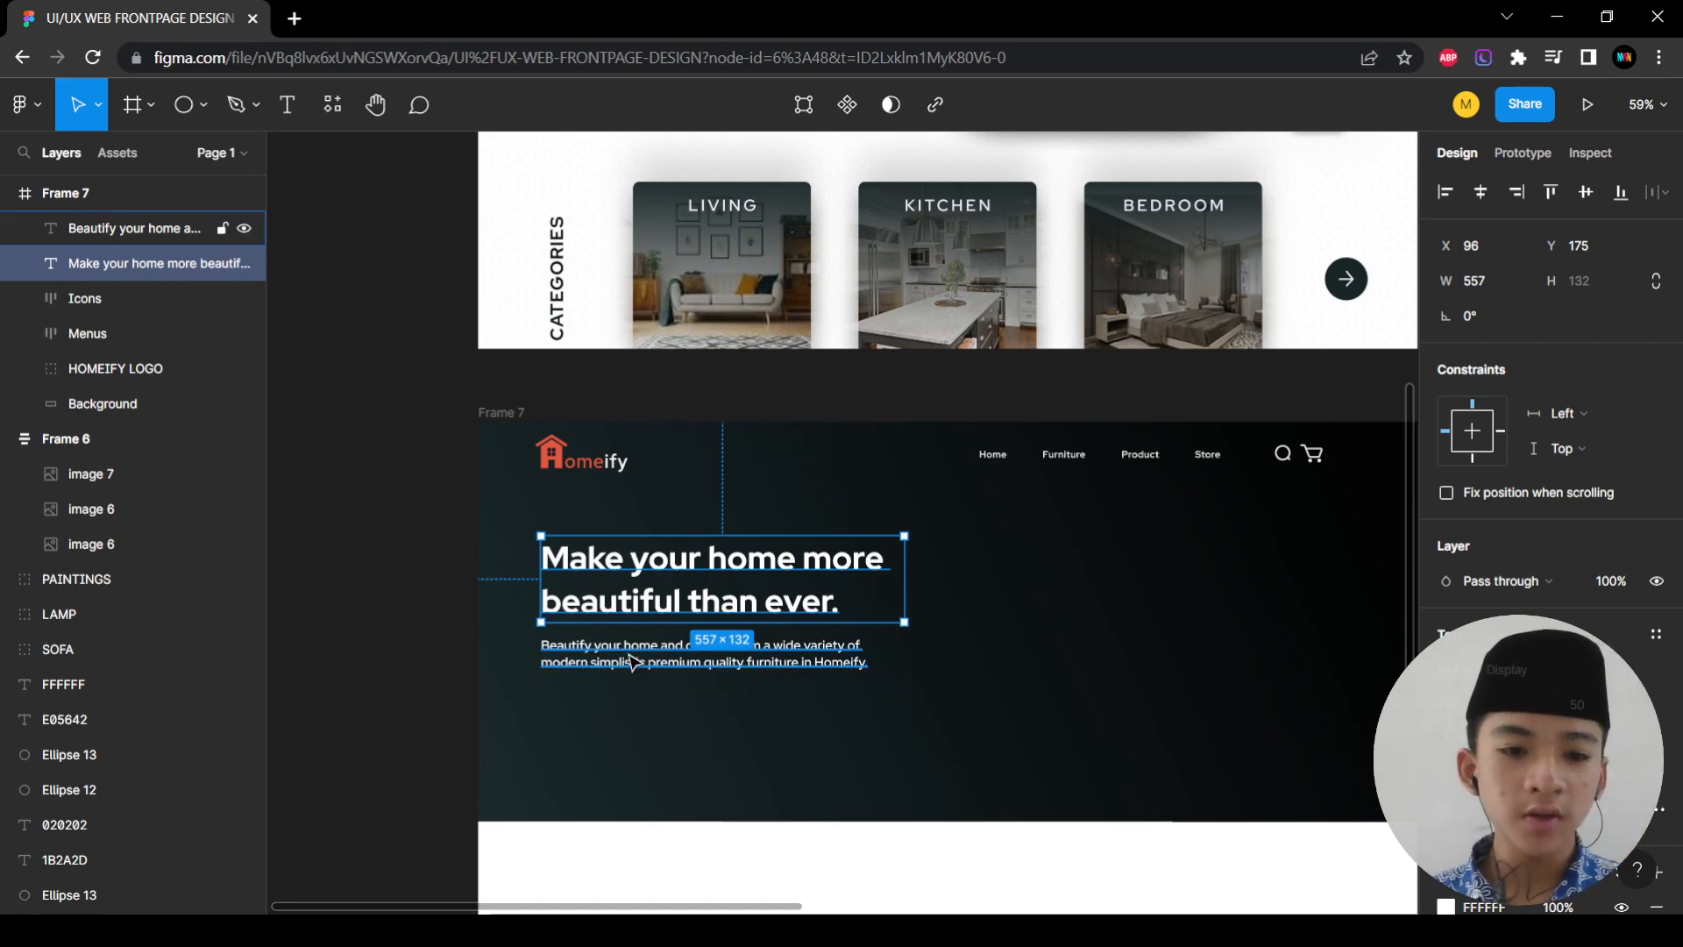
pyautogui.click(653, 664)
pyautogui.scroll(4, 815, 384)
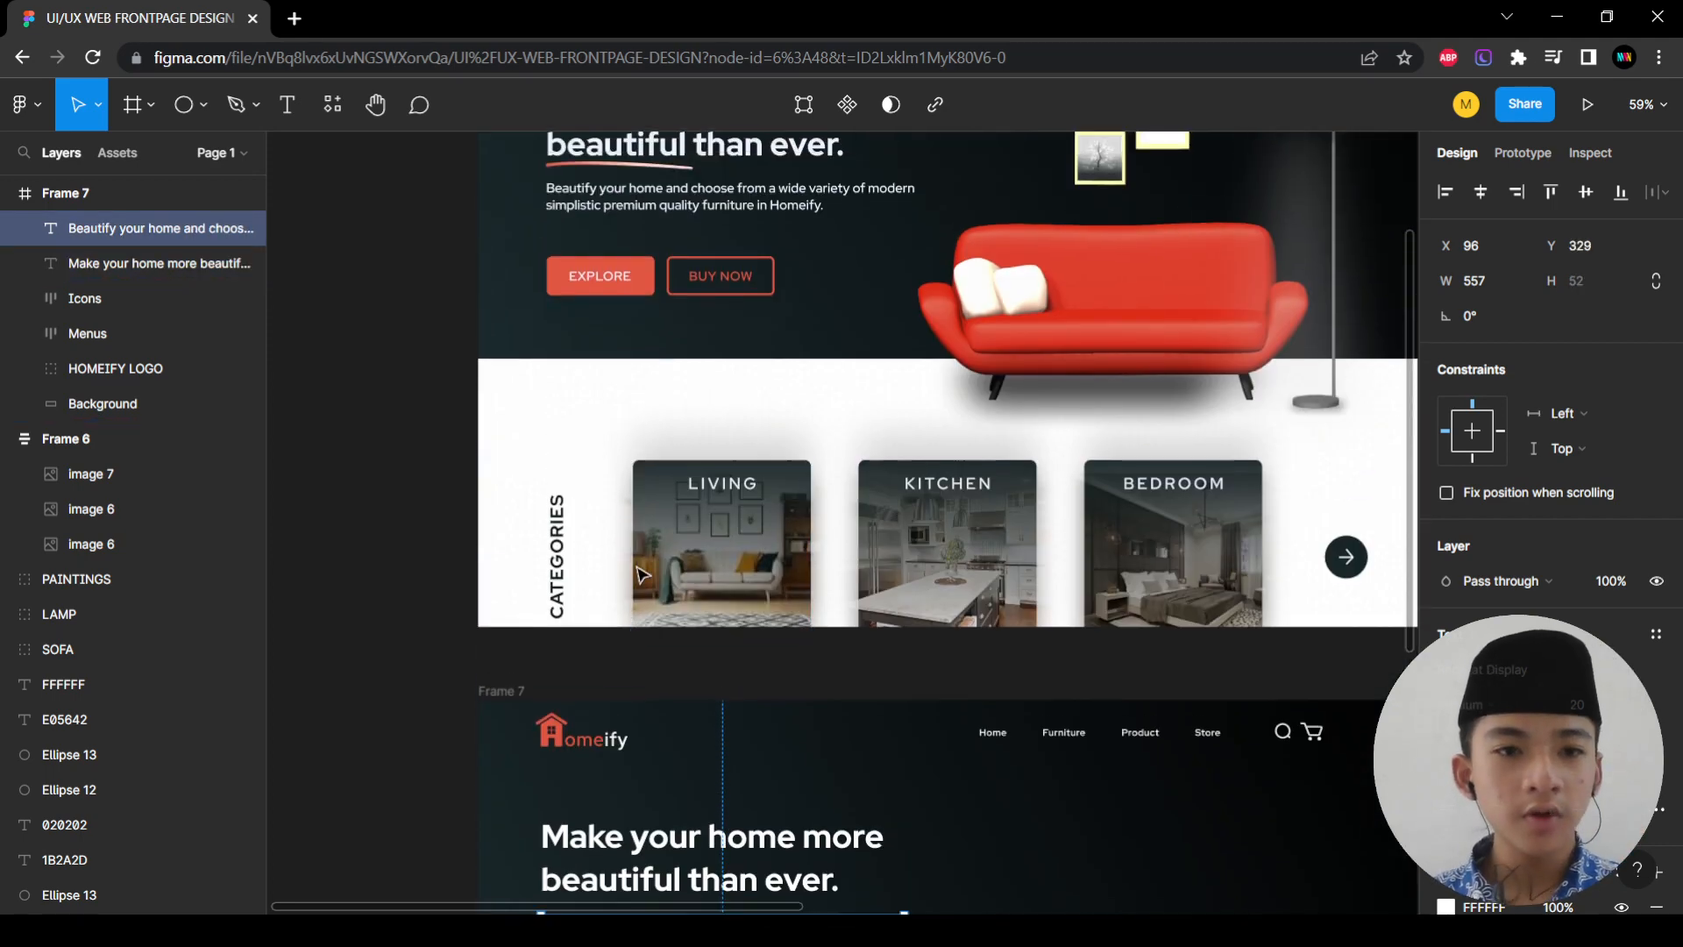
pyautogui.scroll(-2, 815, 384)
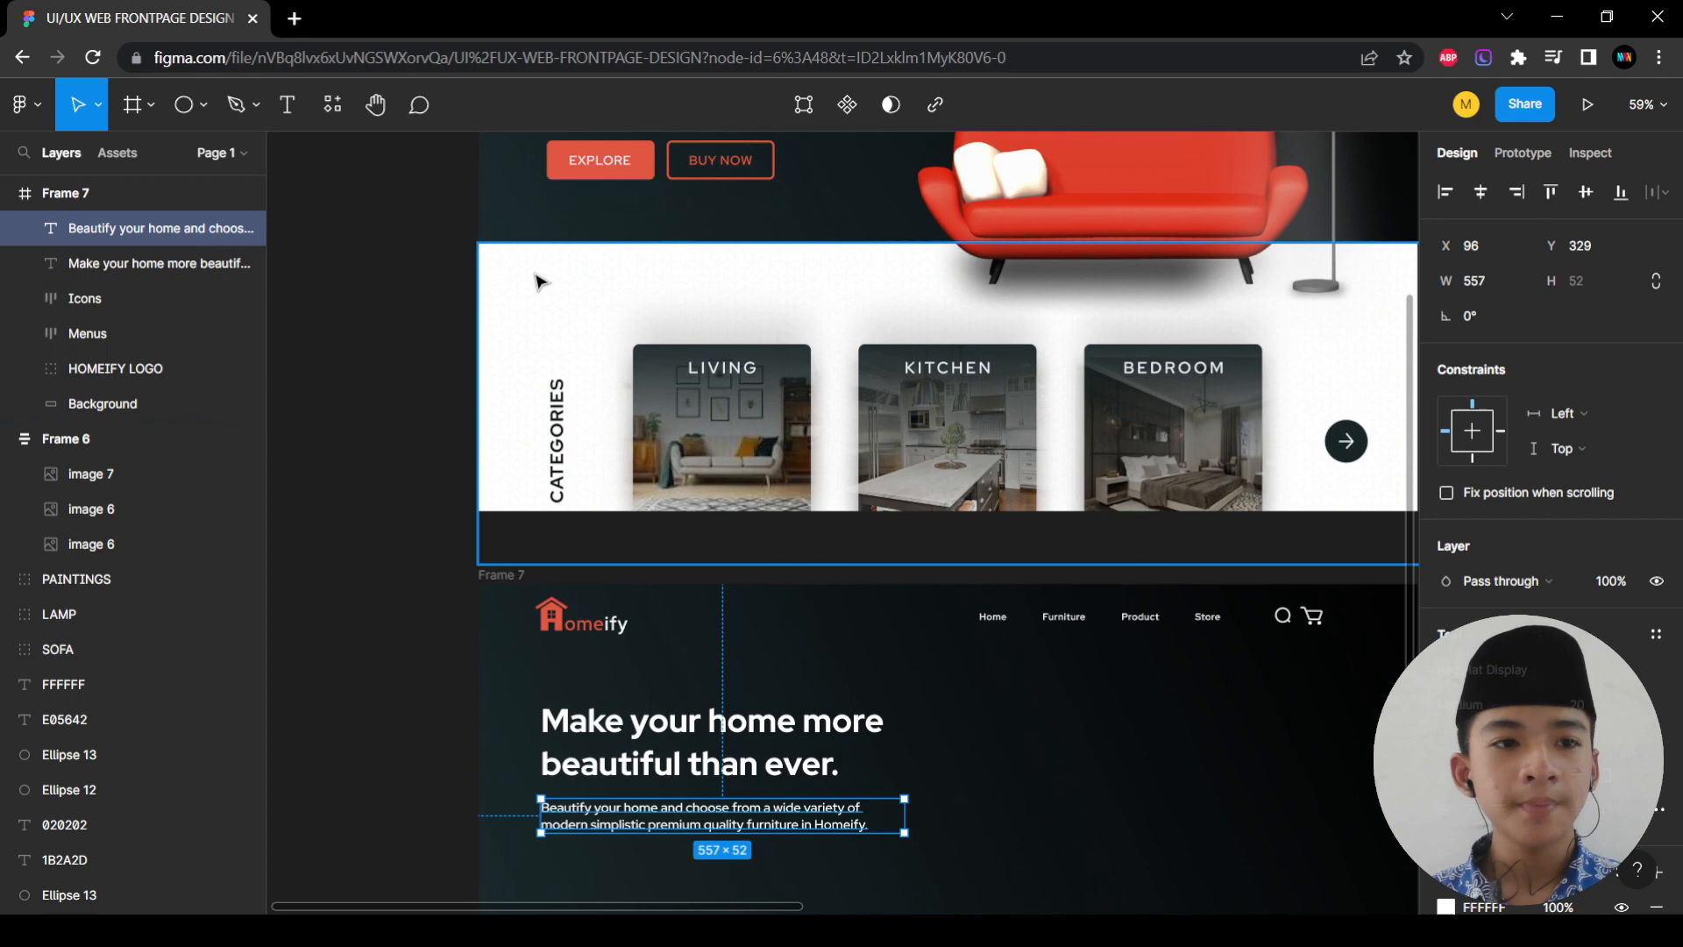
# Draw a rectangle of about 182 × 75 below the paragraph in Frame 7 for the first button
pyautogui.click(196, 108)
pyautogui.click(190, 161)
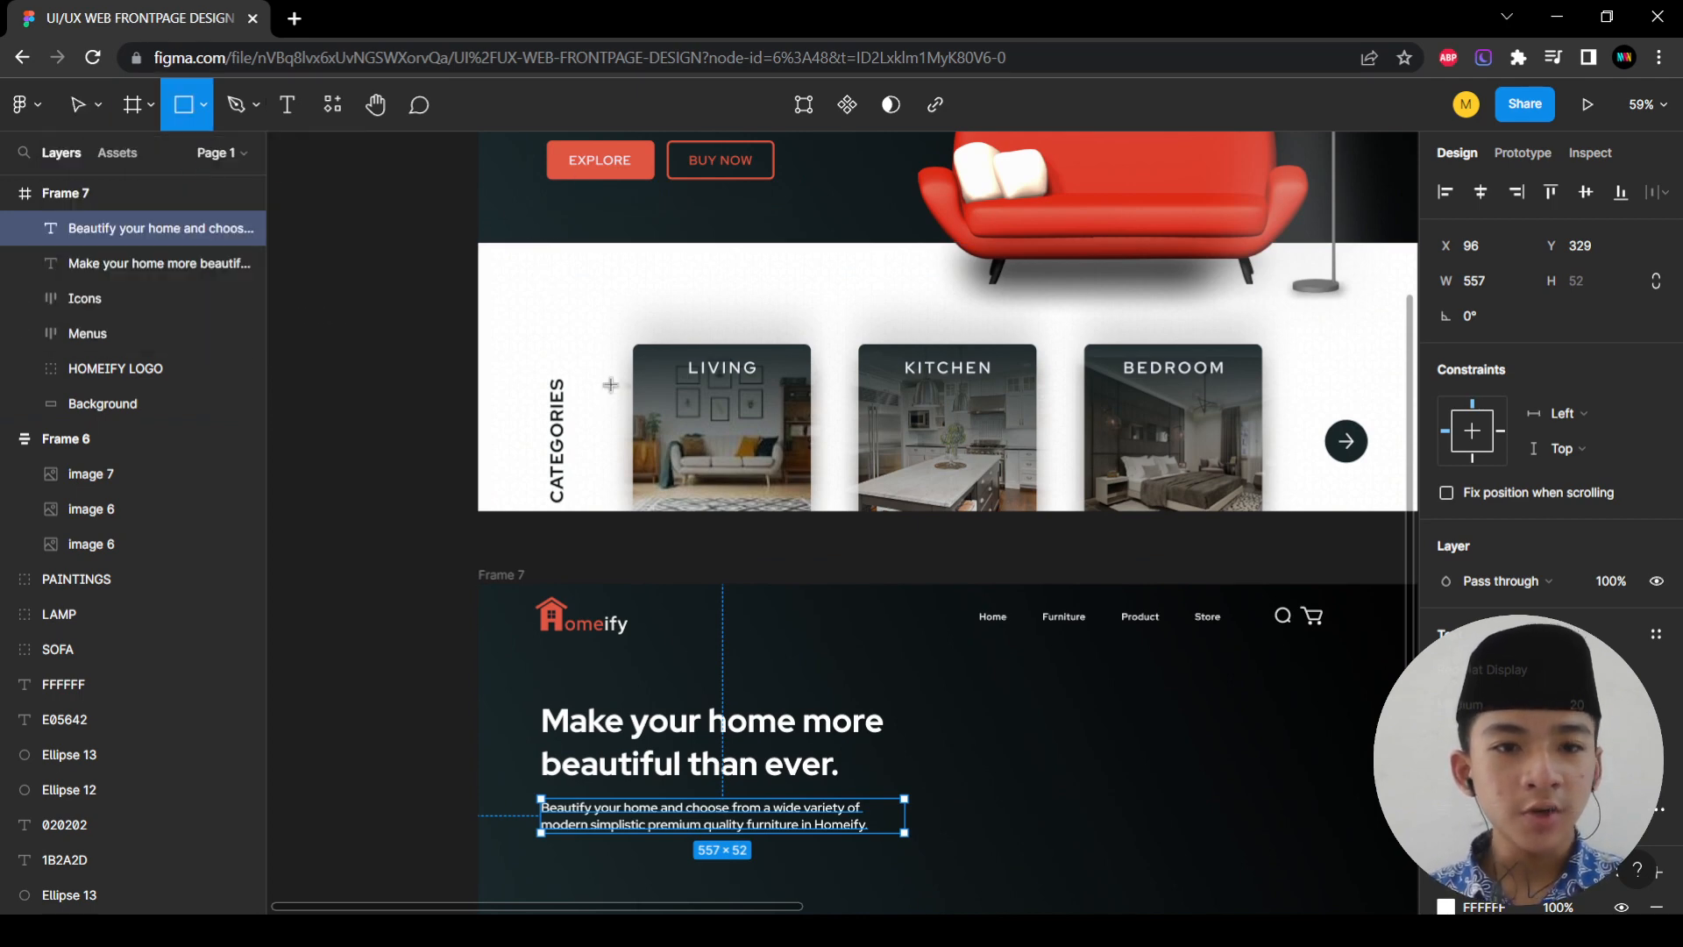
pyautogui.scroll(-4, 576, 624)
pyautogui.moveTo(548, 618); pyautogui.dragTo(672, 669)
# Check the reference EXPLORE button's dimensions and set the new rectangle's width to 165
pyautogui.scroll(4, 624, 350)
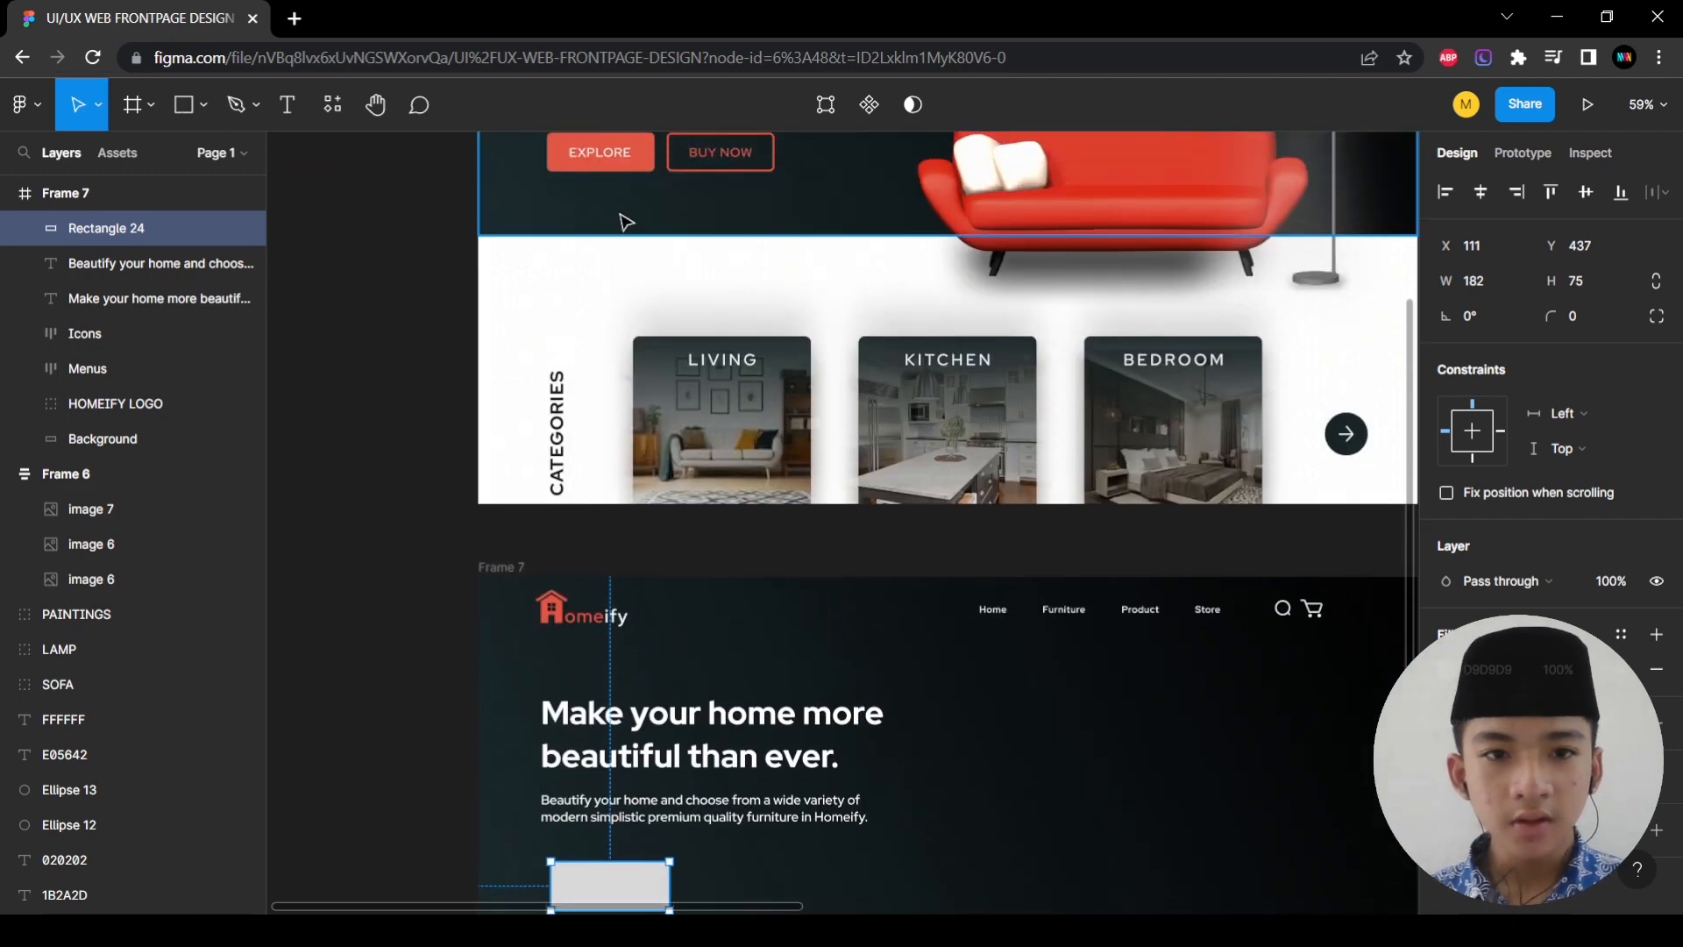
pyautogui.click(600, 152)
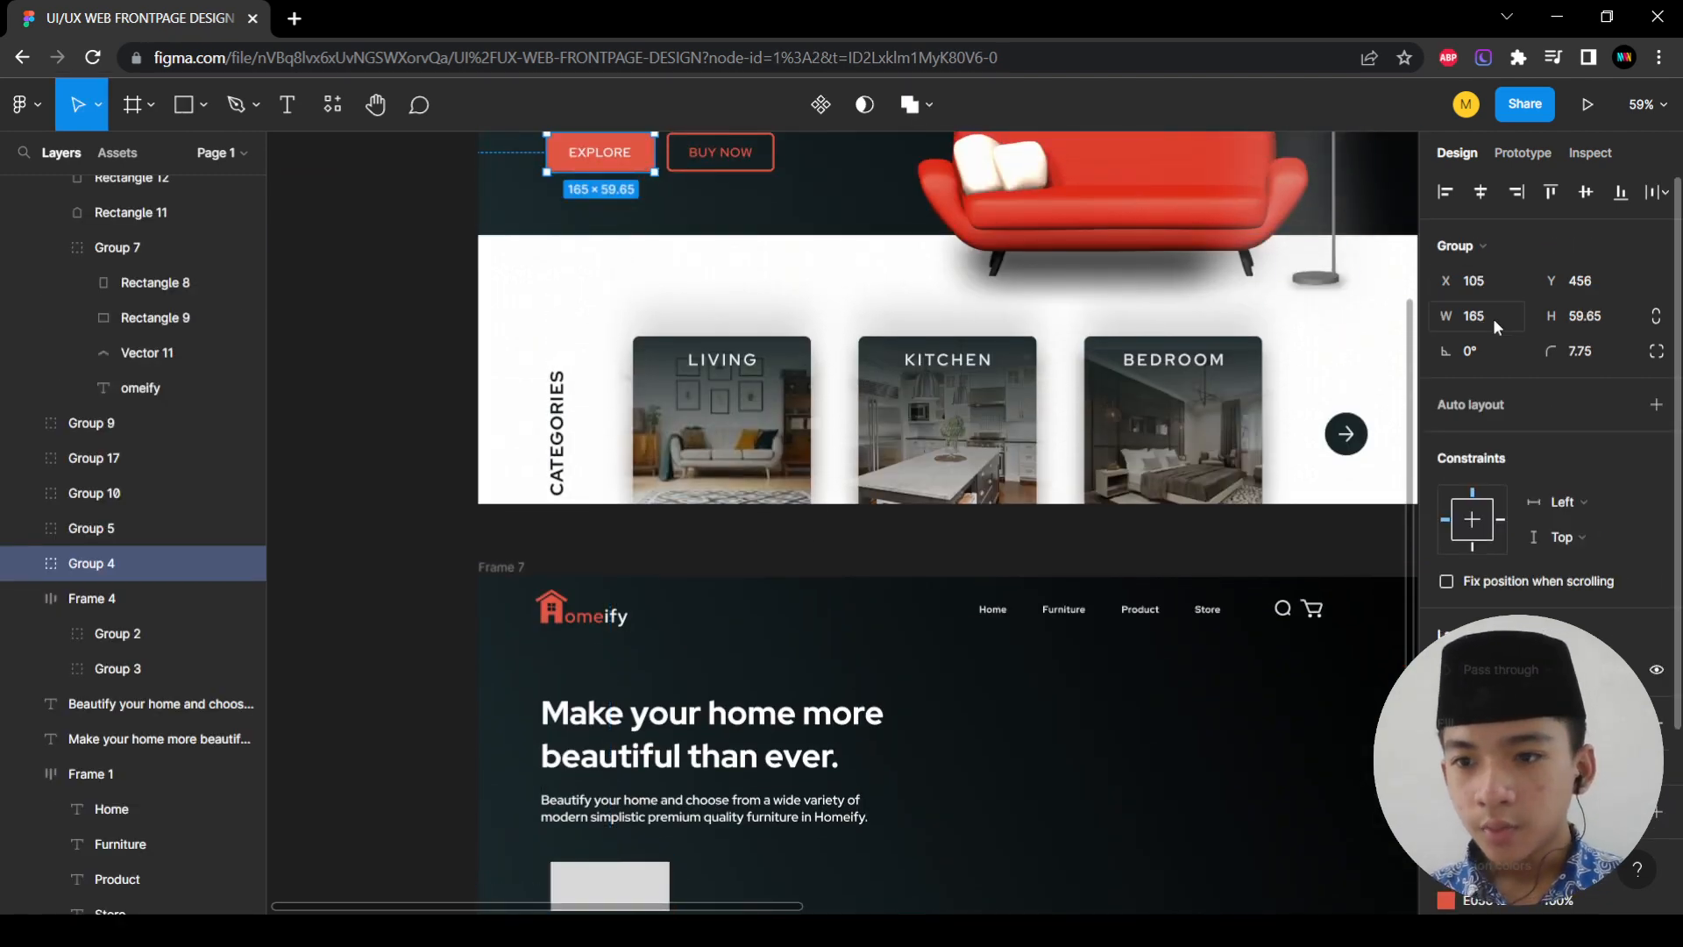
pyautogui.scroll(-1, 1492, 318)
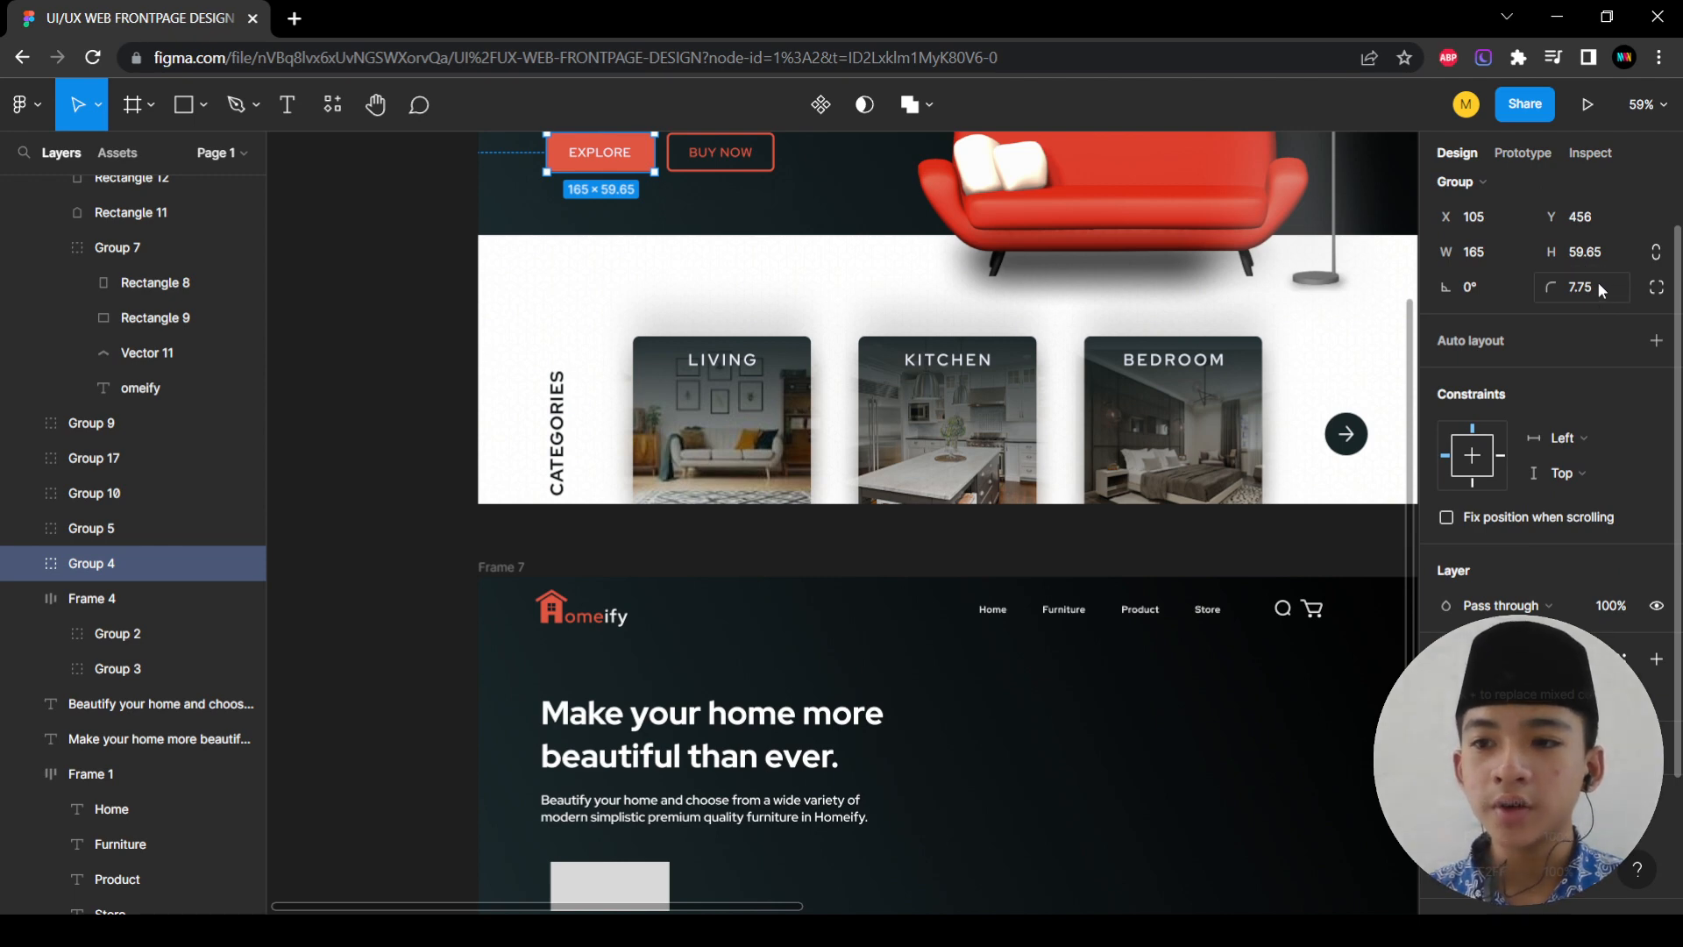
pyautogui.scroll(-1, 815, 765)
pyautogui.scroll(-4, 815, 764)
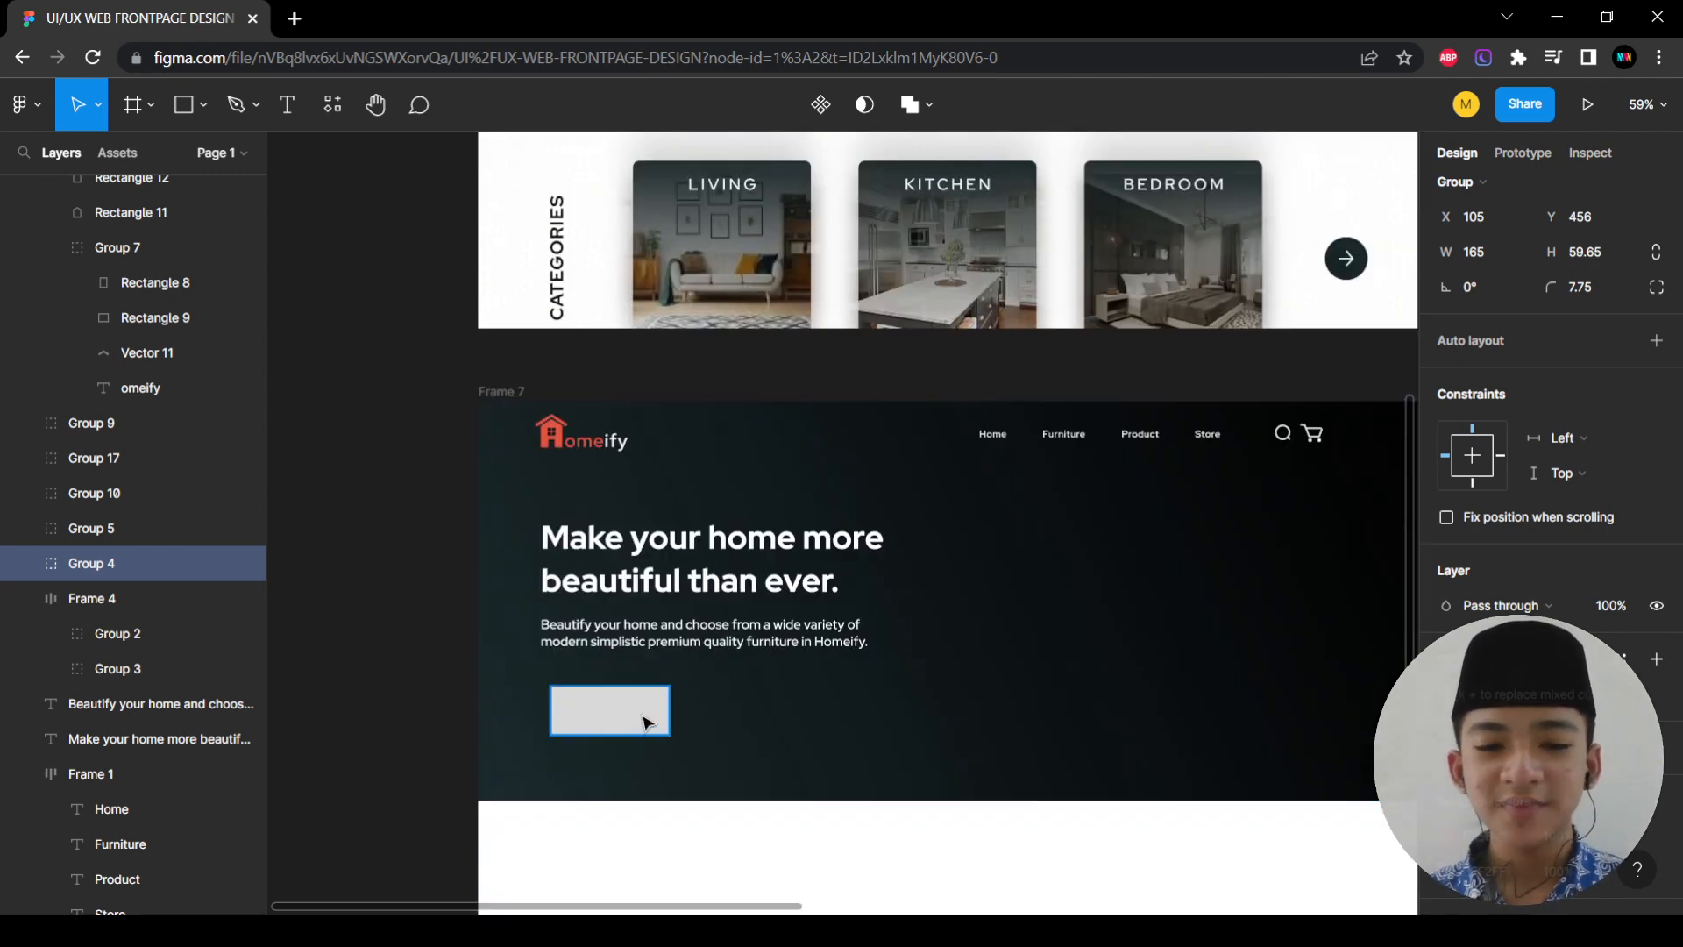
pyautogui.click(609, 709)
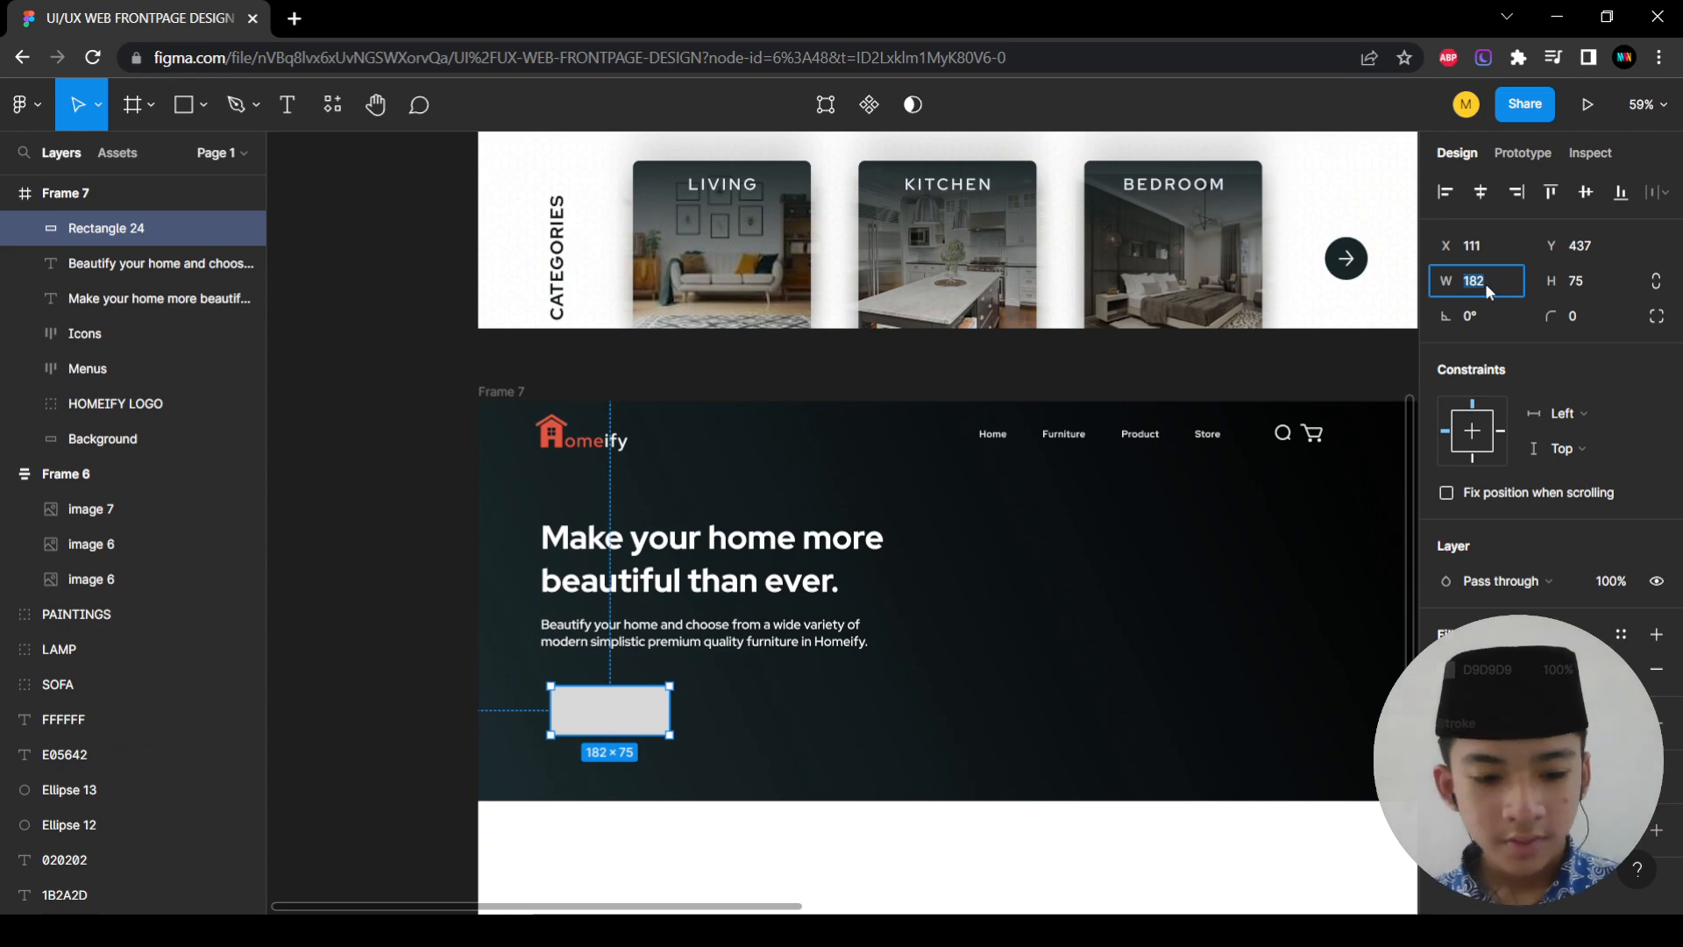
pyautogui.write('165')
# Recheck the reference EXPLORE button's height and set the rectangle's height to 59.65
pyautogui.click(1578, 281)
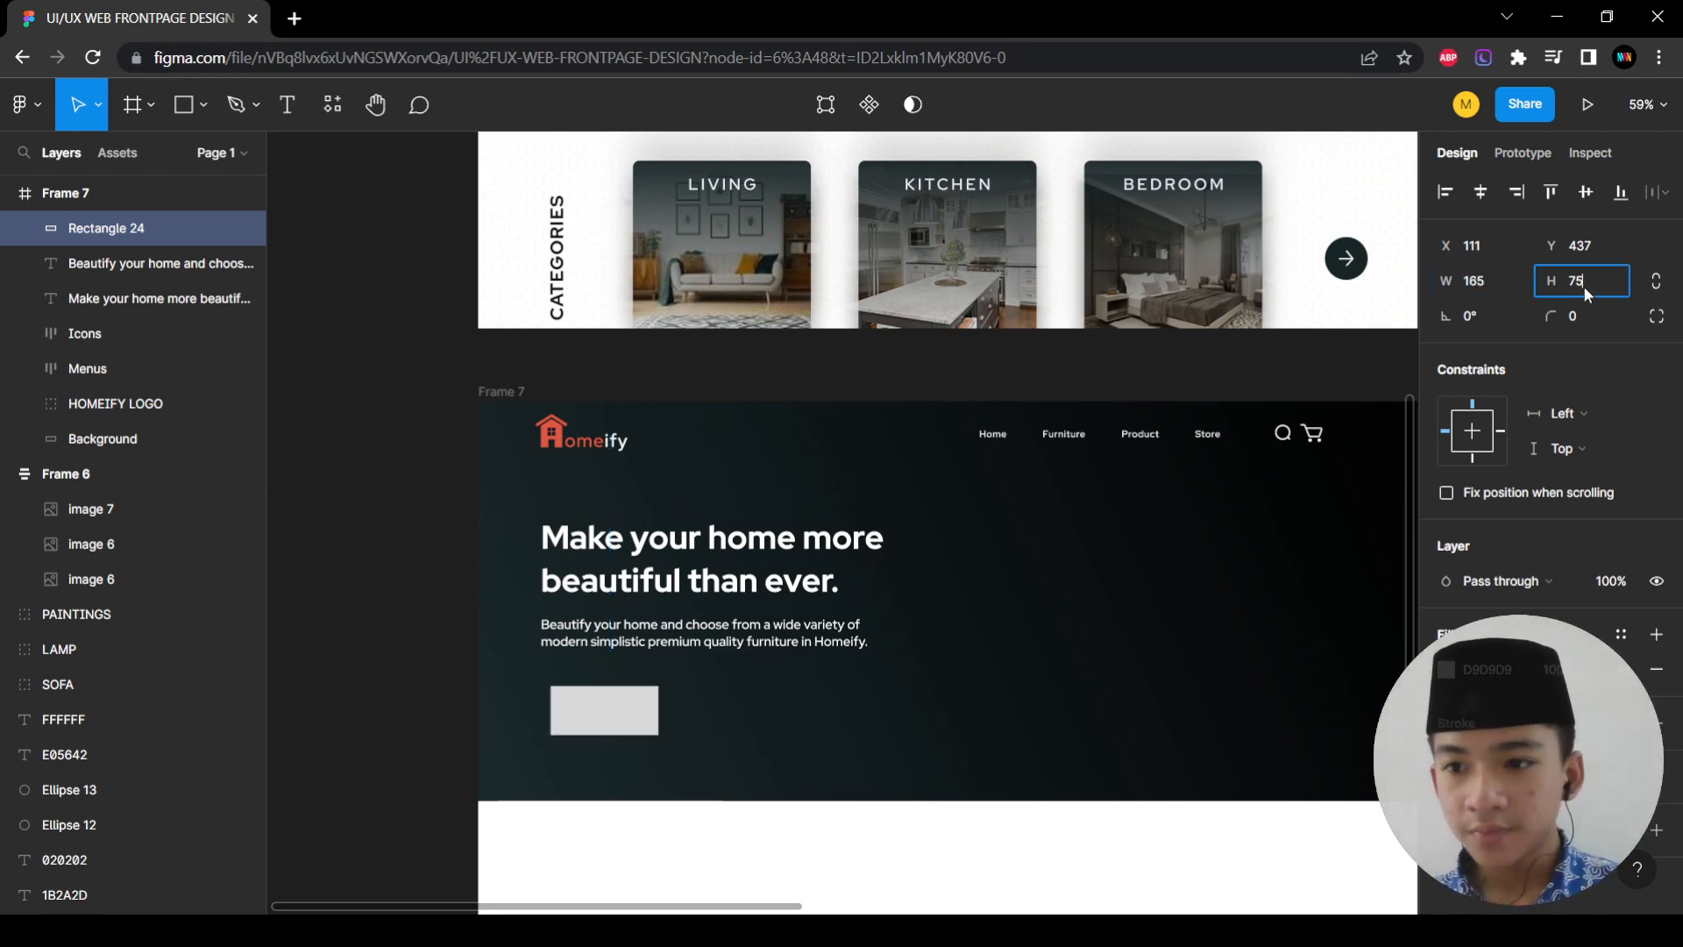
pyautogui.scroll(4, 657, 202)
pyautogui.click(647, 140)
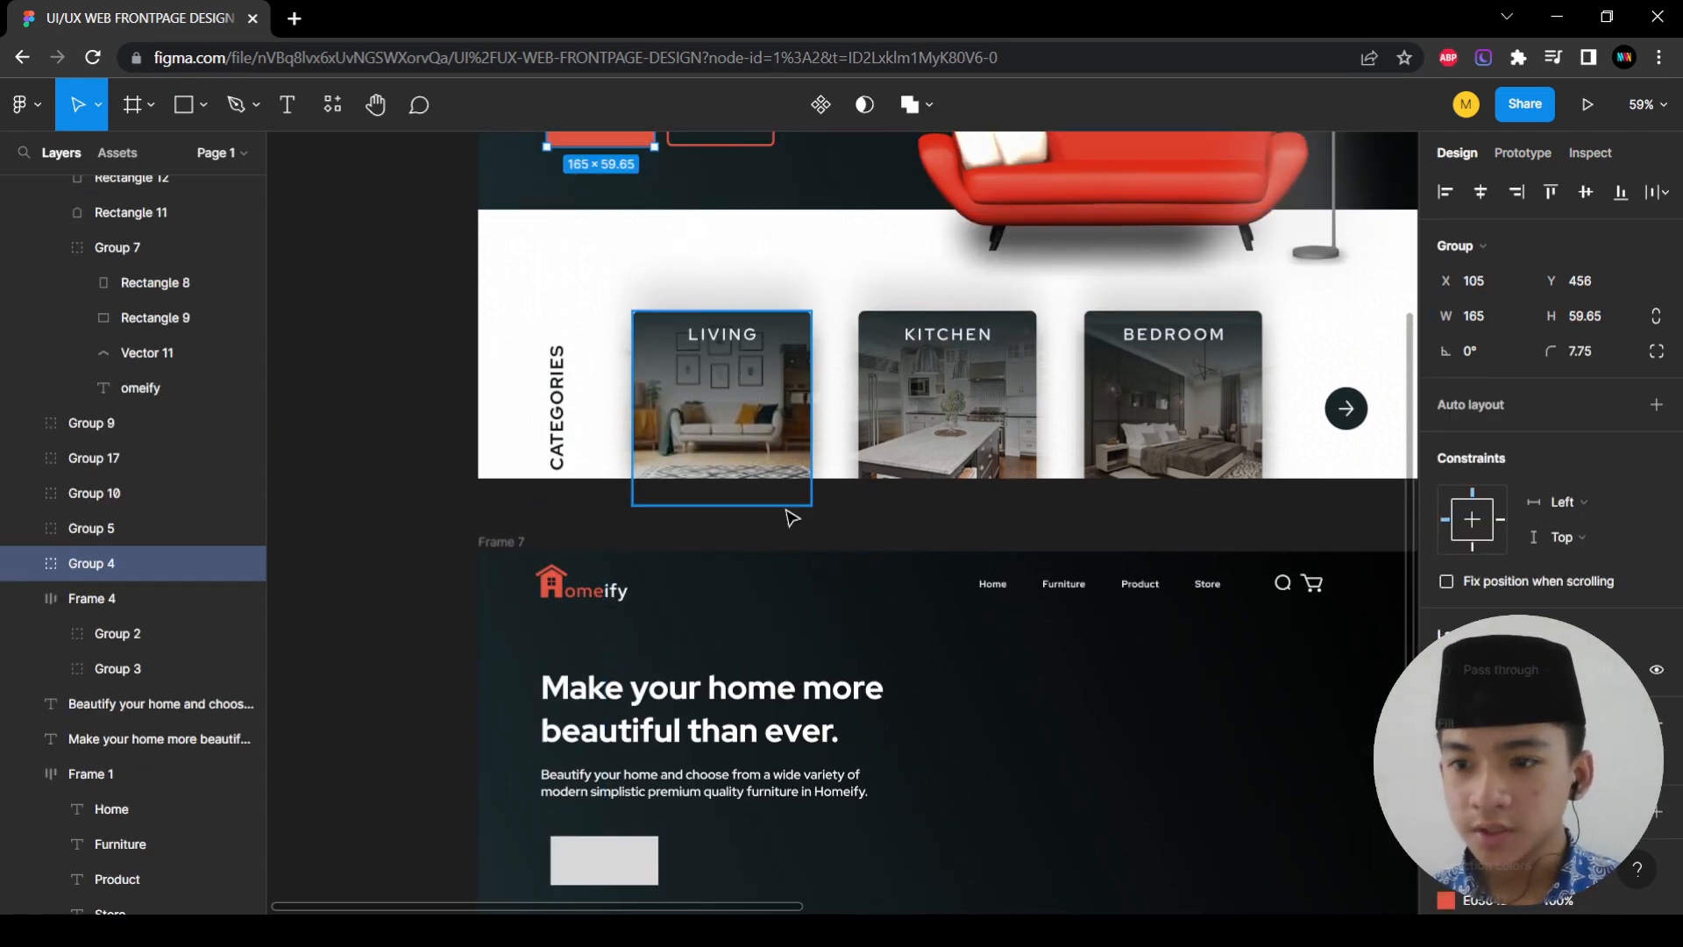
pyautogui.scroll(-1, 789, 518)
pyautogui.click(636, 764)
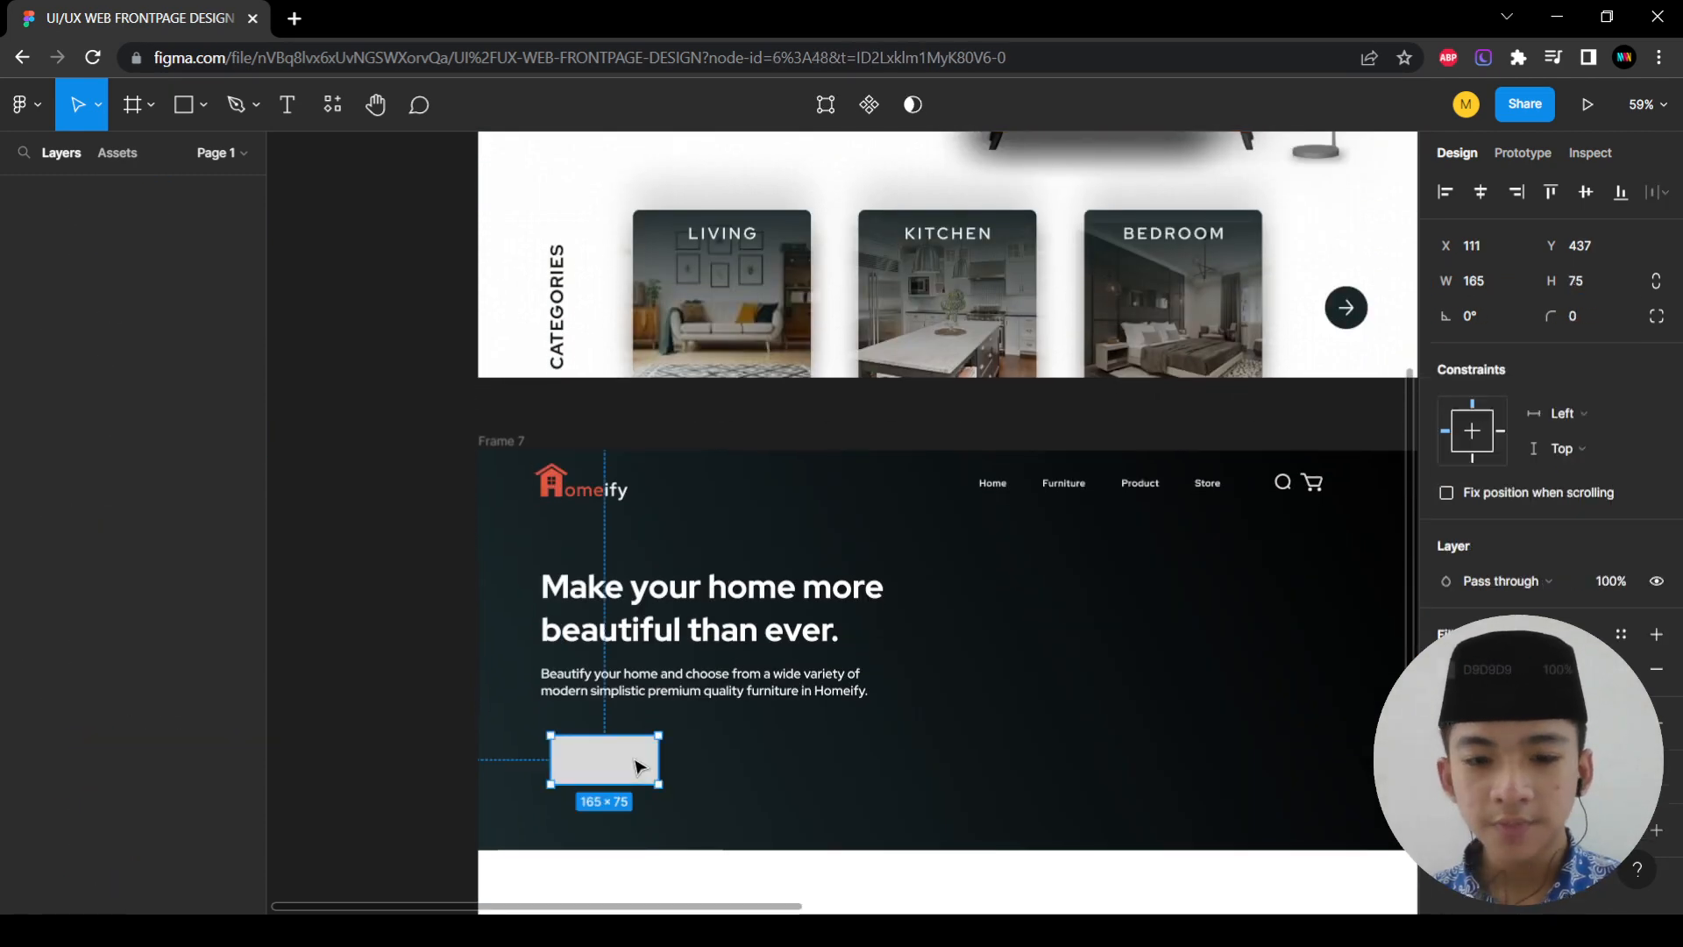
pyautogui.click(1579, 286)
pyautogui.write('59.65')
pyautogui.click(1007, 773)
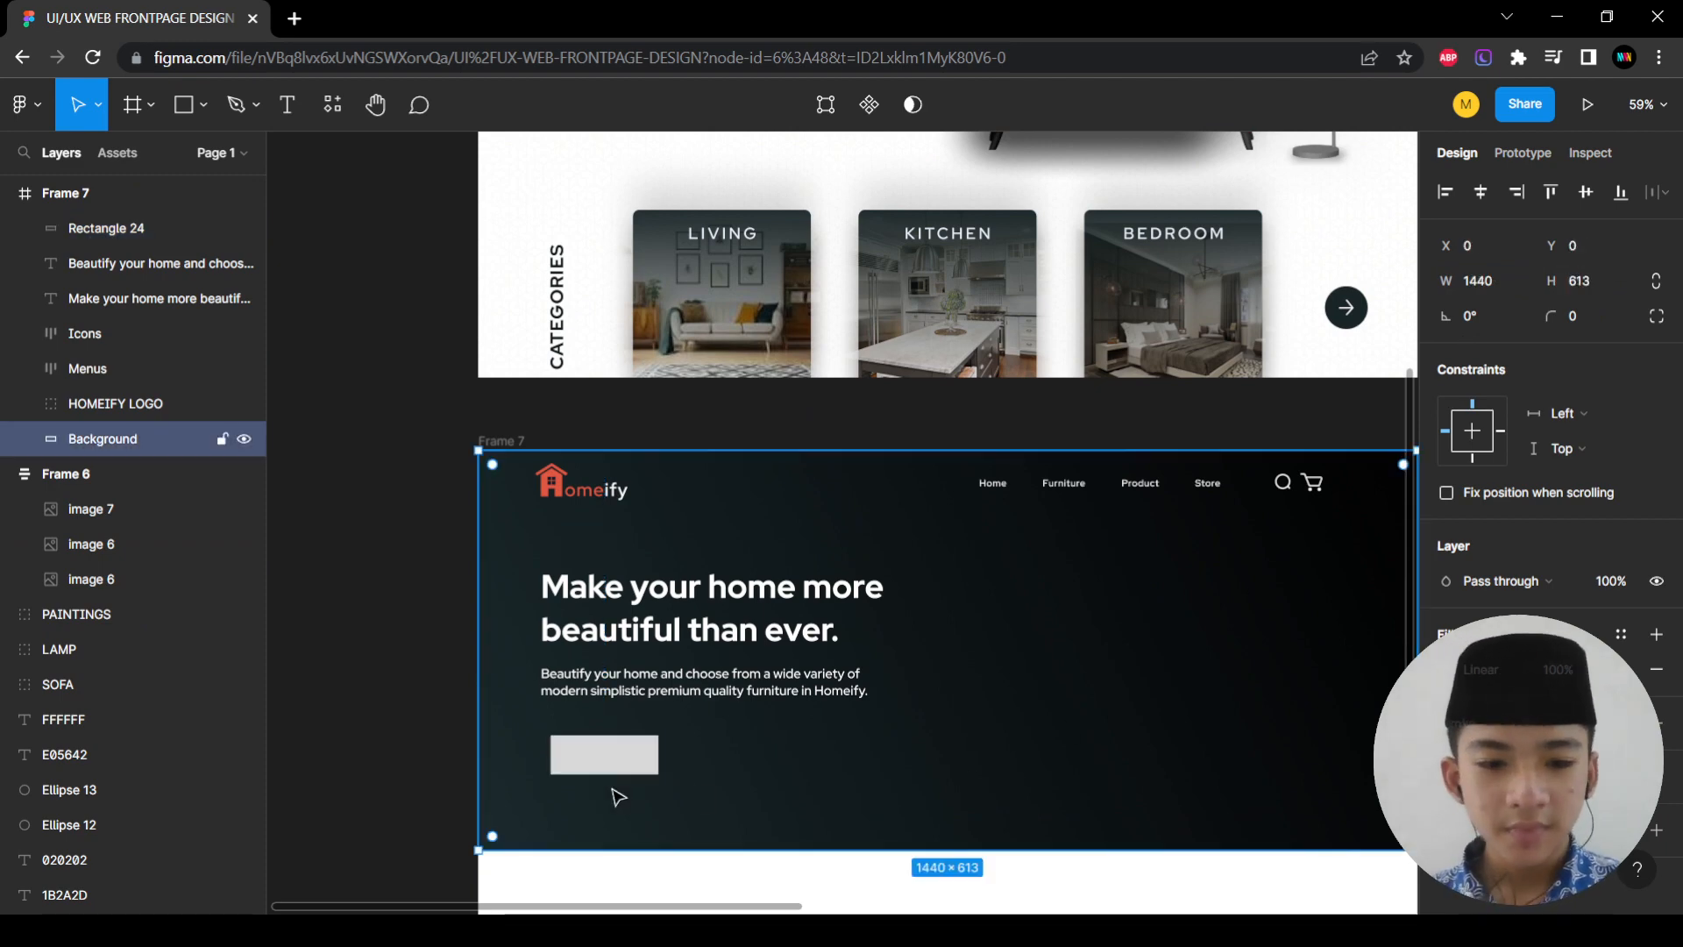
# Fill the button rectangle in Frame 7 with the document color E05642
pyautogui.click(614, 765)
pyautogui.hscroll(-1, 938, 759)
pyautogui.click(1446, 668)
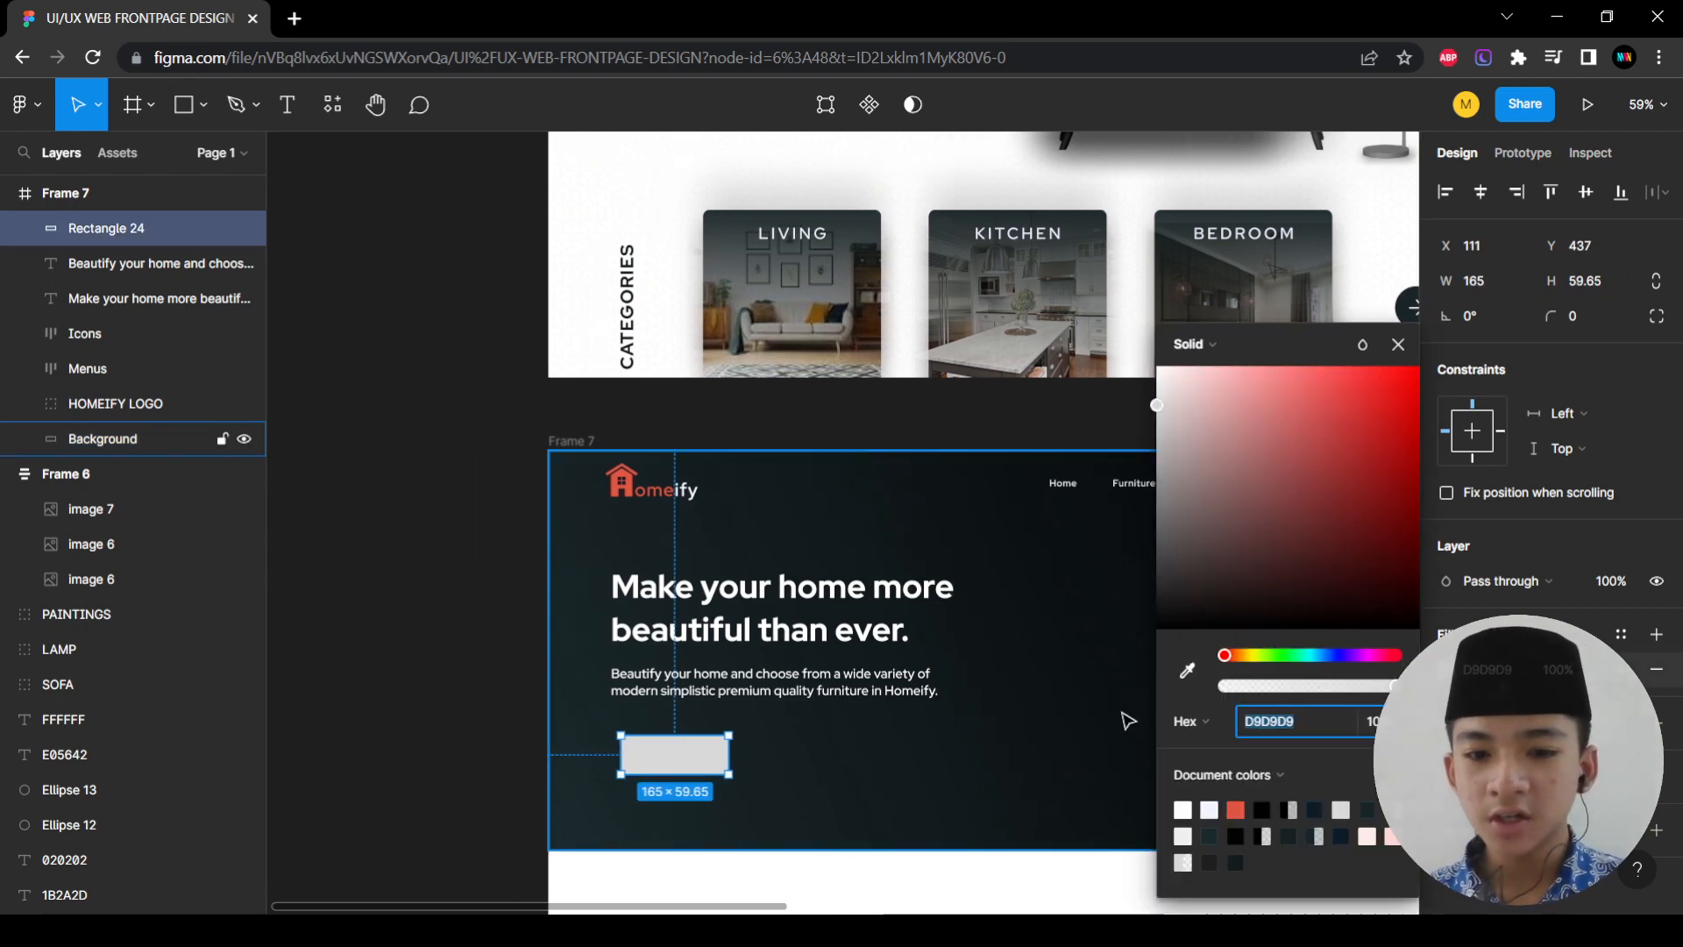
pyautogui.click(1199, 666)
pyautogui.scroll(2, 1199, 666)
pyautogui.scroll(-1, 1200, 666)
pyautogui.click(1199, 666)
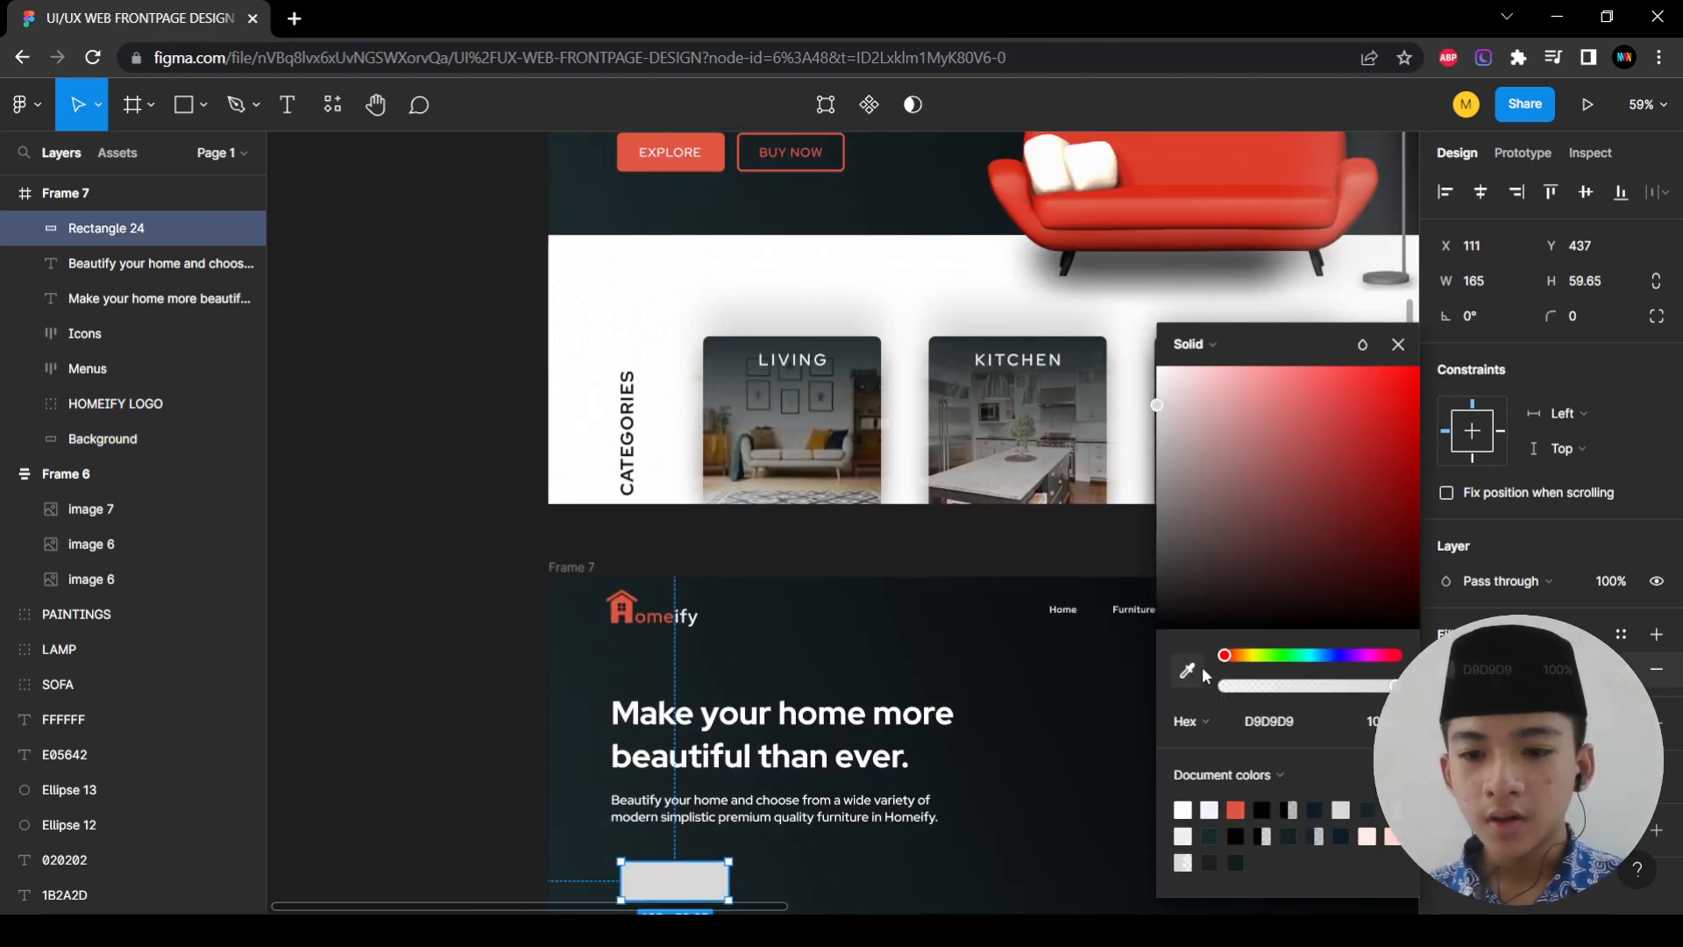
pyautogui.click(1235, 808)
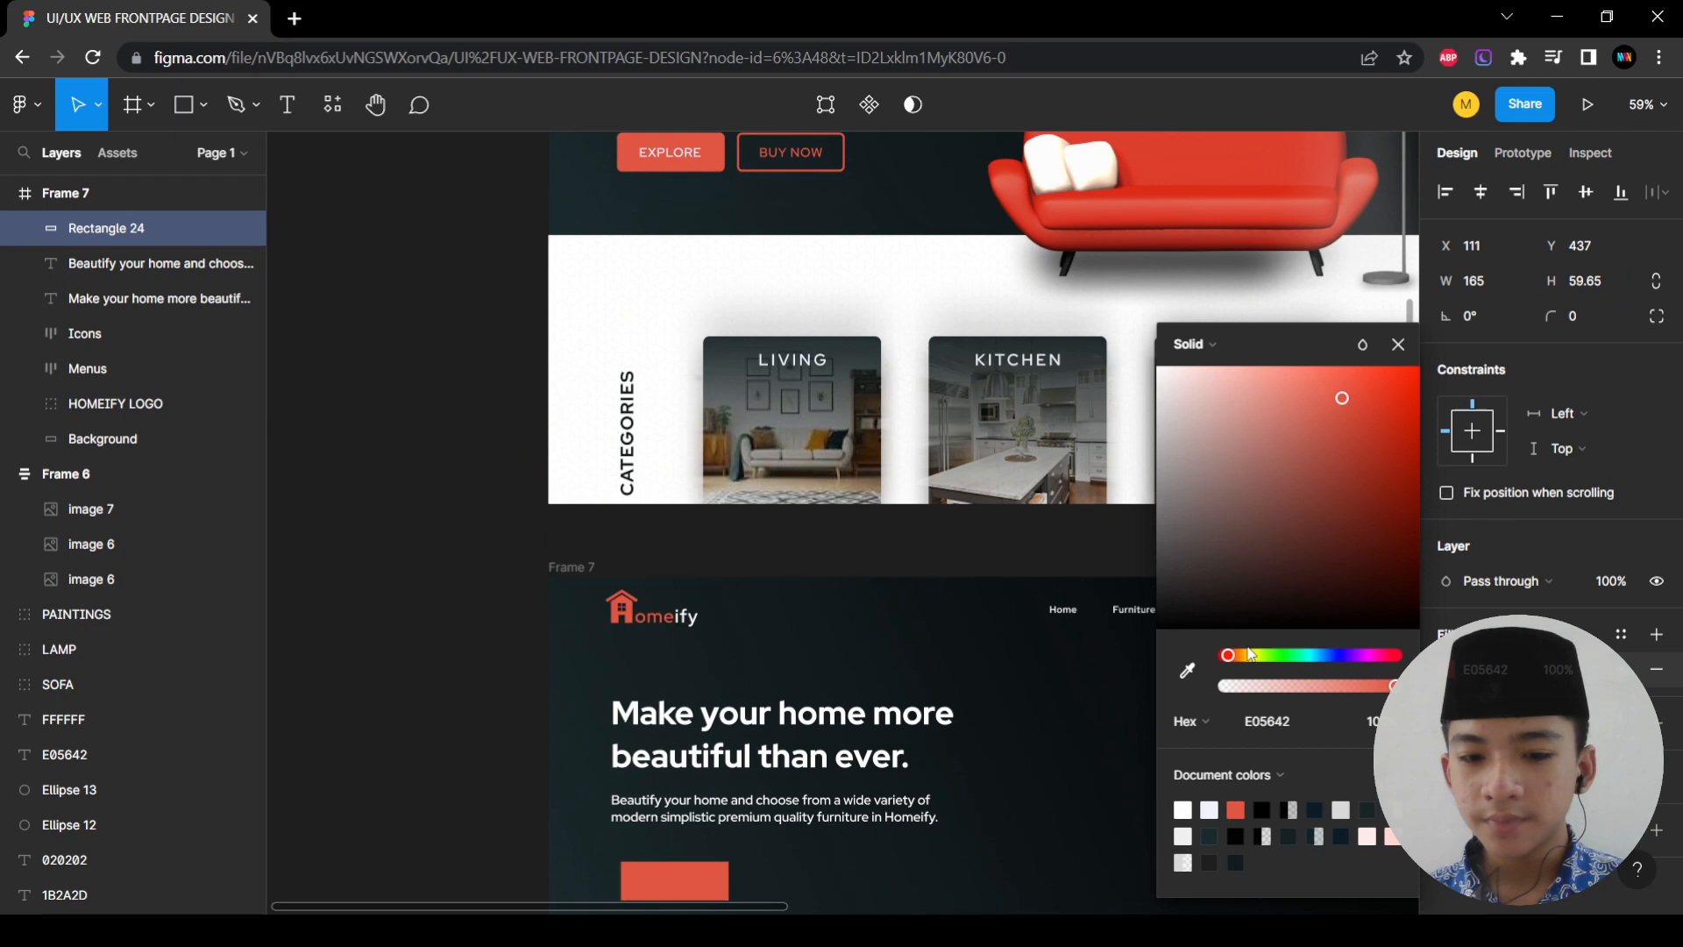
pyautogui.click(1398, 344)
# Move the paragraph to X 98 and the red rectangle to X 101, Y 439 so they line up under the heading
pyautogui.hscroll(10, 962, 476)
pyautogui.hscroll(-10, 909, 360)
pyautogui.scroll(-3, 763, 684)
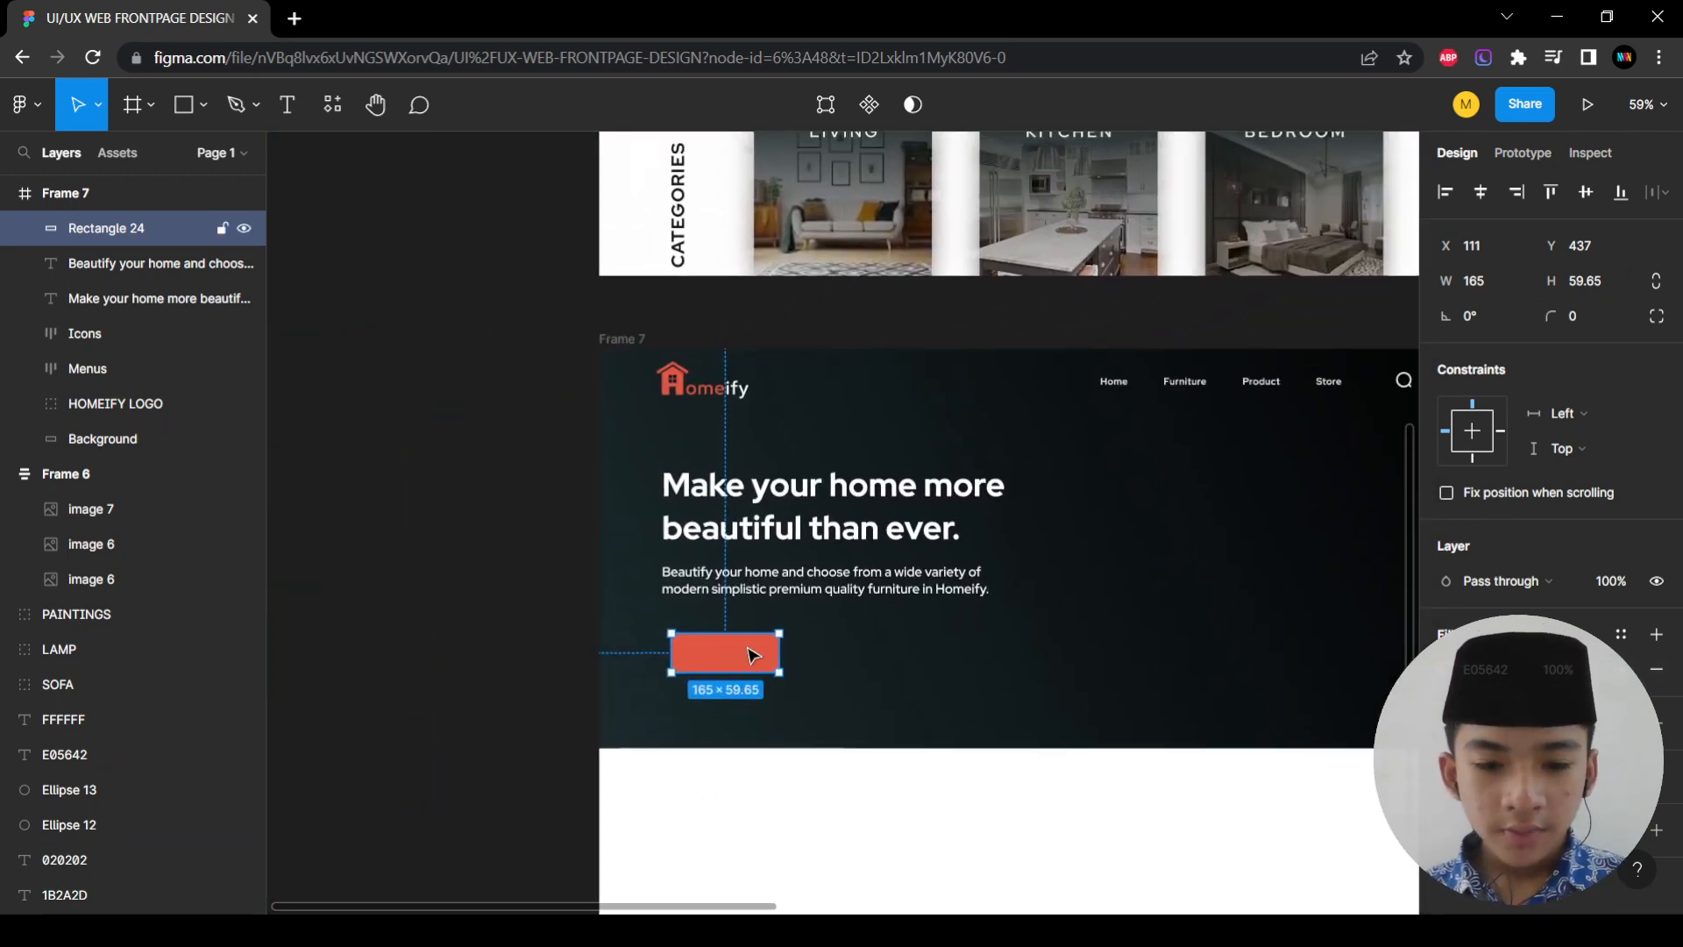
pyautogui.moveTo(739, 661); pyautogui.dragTo(734, 661)
pyautogui.moveTo(735, 589); pyautogui.dragTo(738, 596)
pyautogui.scroll(5, 701, 594)
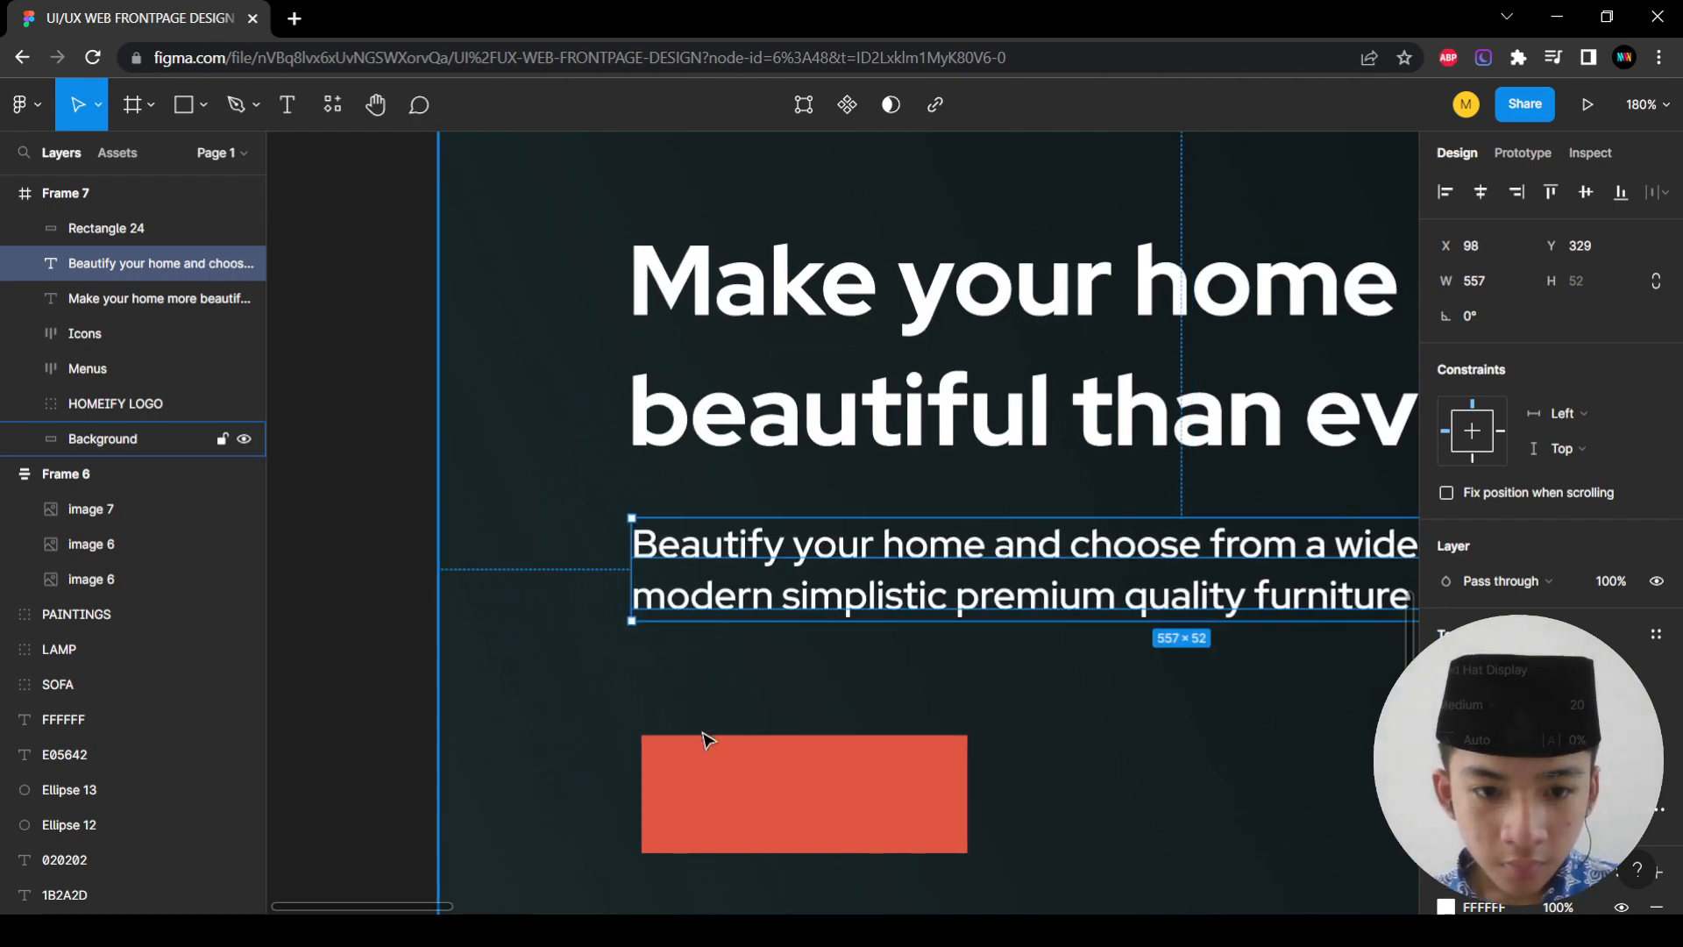
pyautogui.click(734, 802)
pyautogui.press('Left')
pyautogui.scroll(-3, 923, 761)
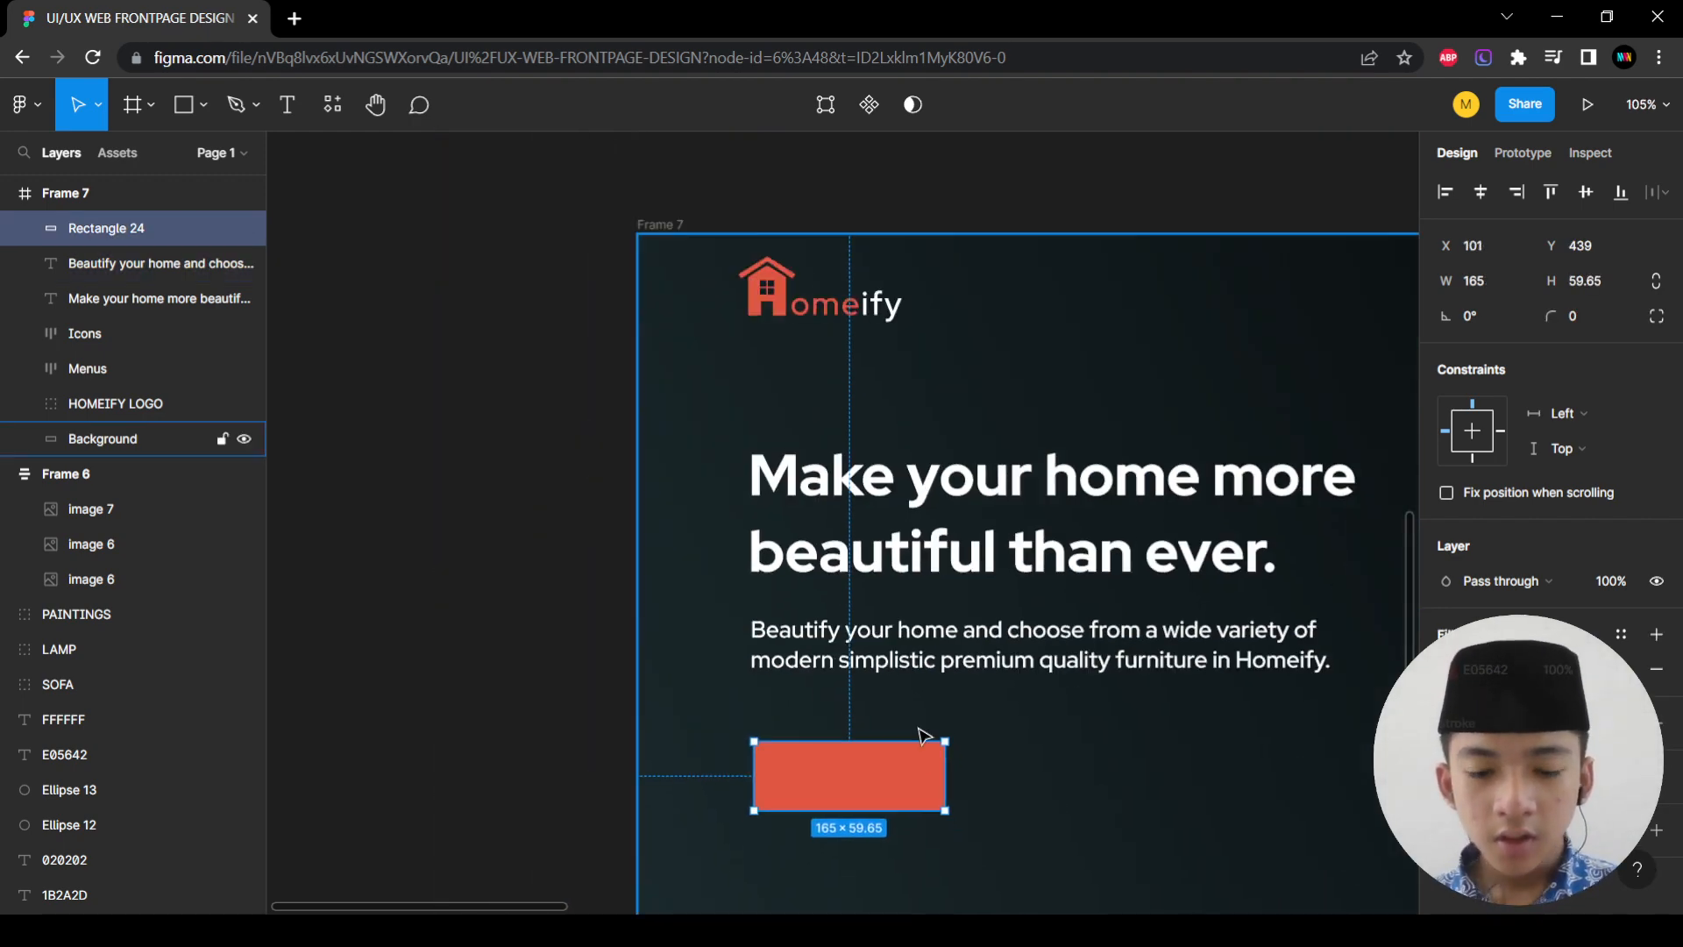
# Check the reference EXPLORE button's corner radius and open the red rectangle's corner radius for editing
pyautogui.scroll(-4, 1130, 730)
pyautogui.scroll(5, 1070, 529)
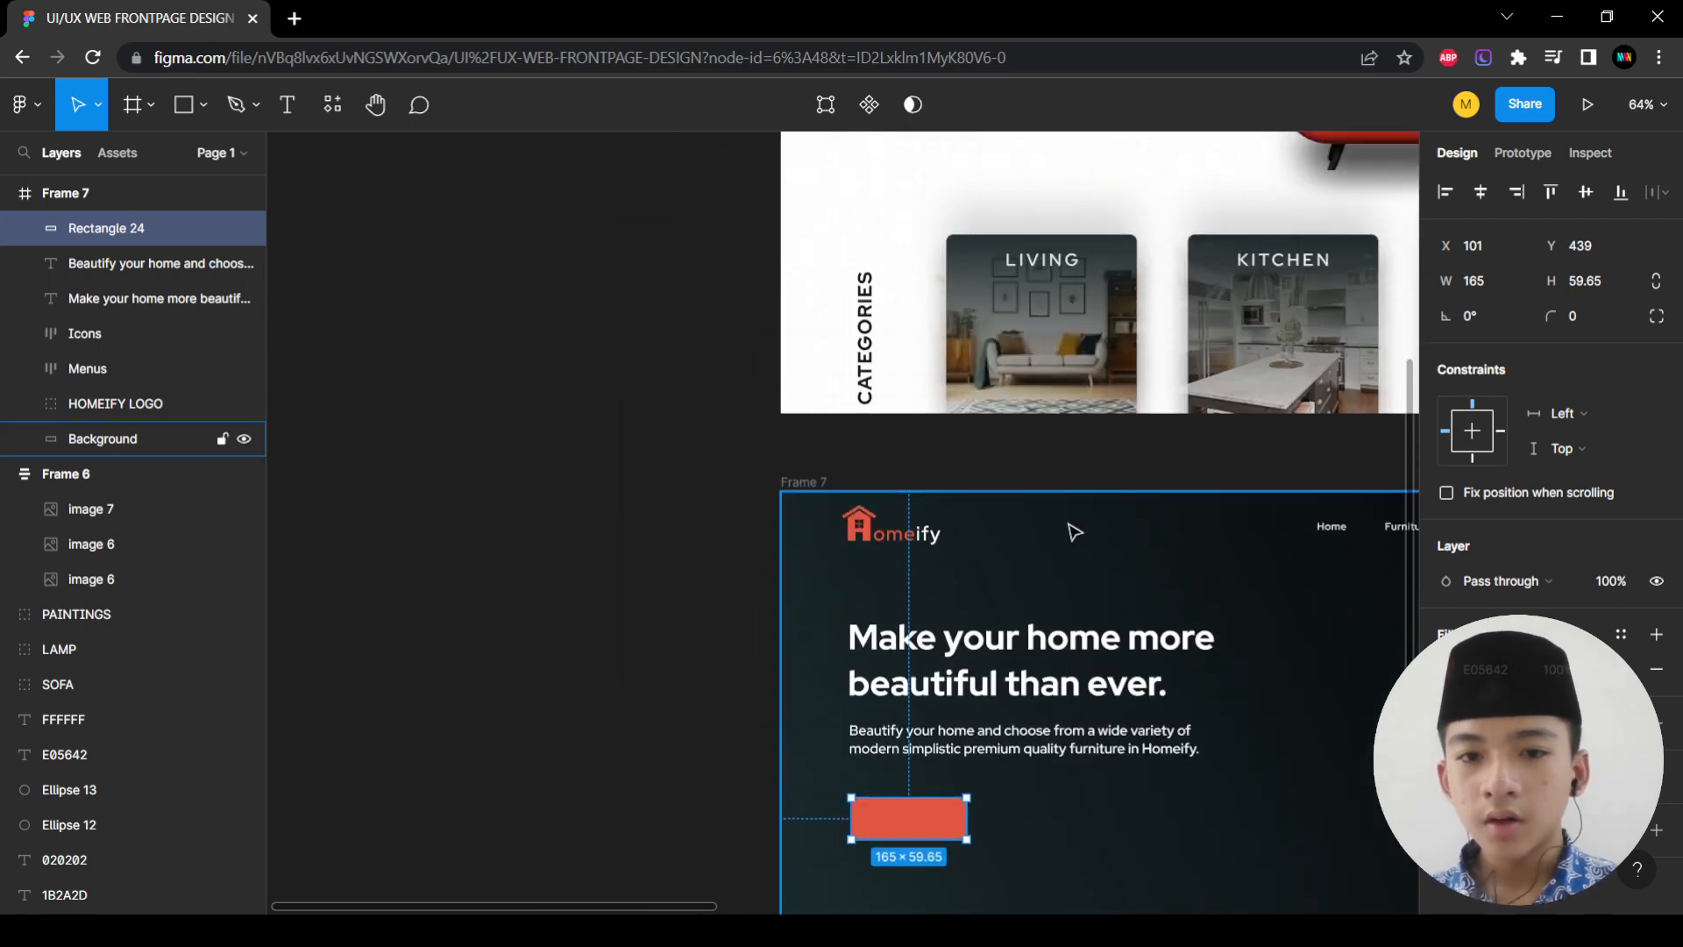
pyautogui.hscroll(1, 951, 524)
pyautogui.scroll(2, 929, 499)
pyautogui.click(759, 219)
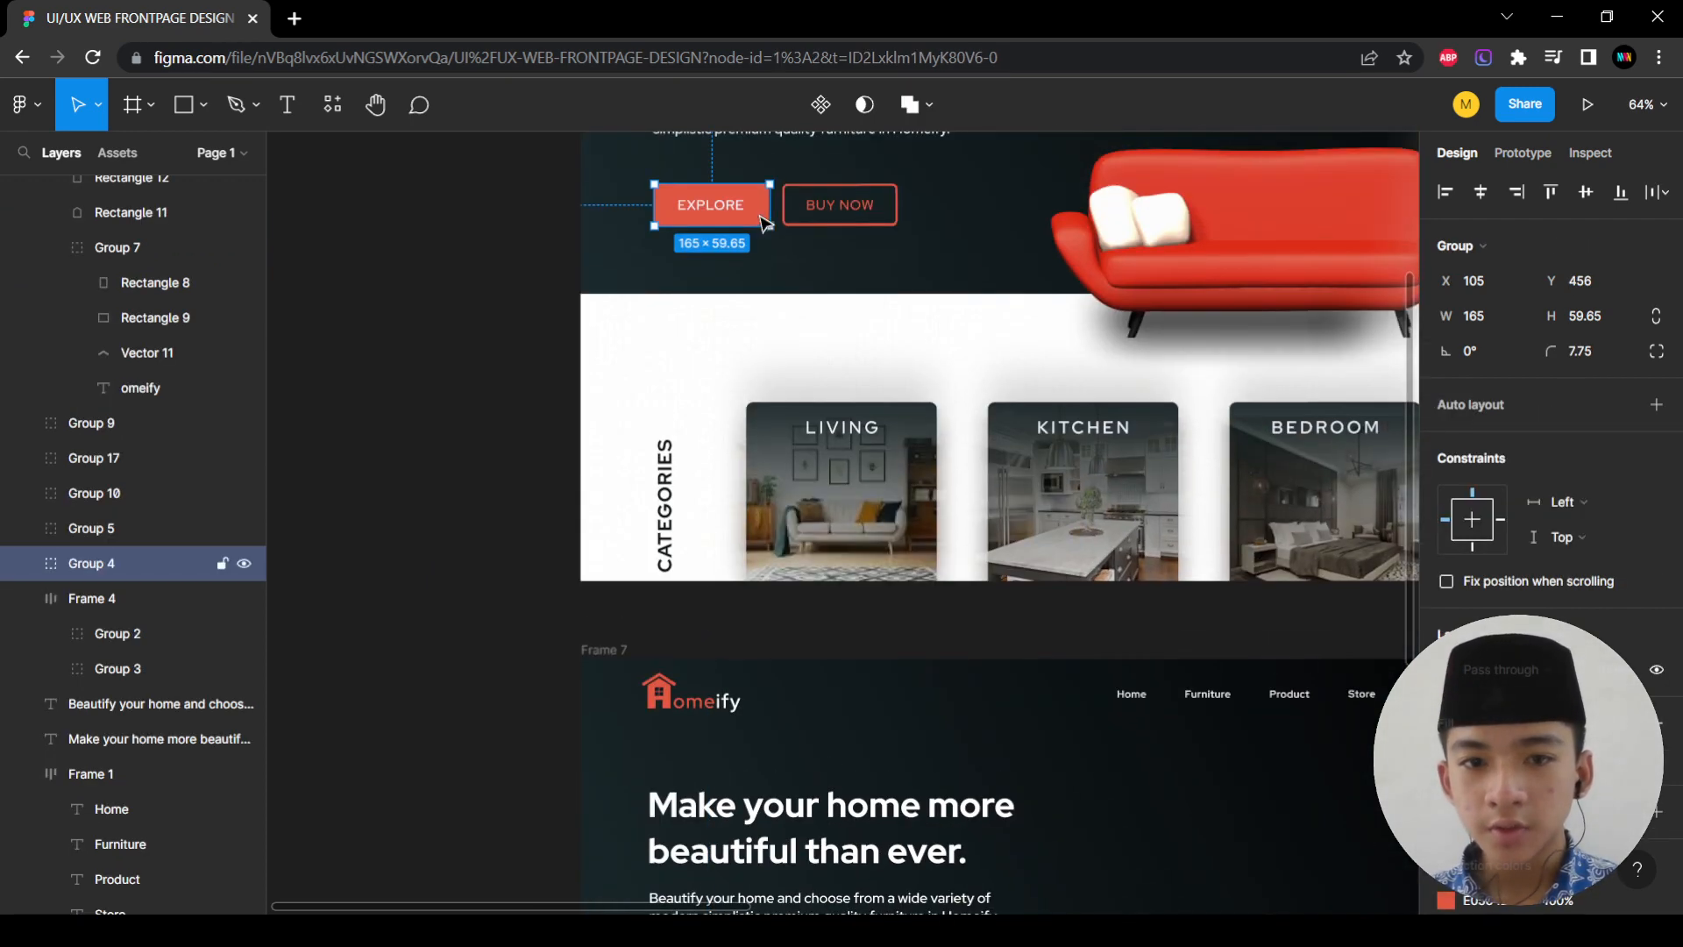
pyautogui.click(1585, 351)
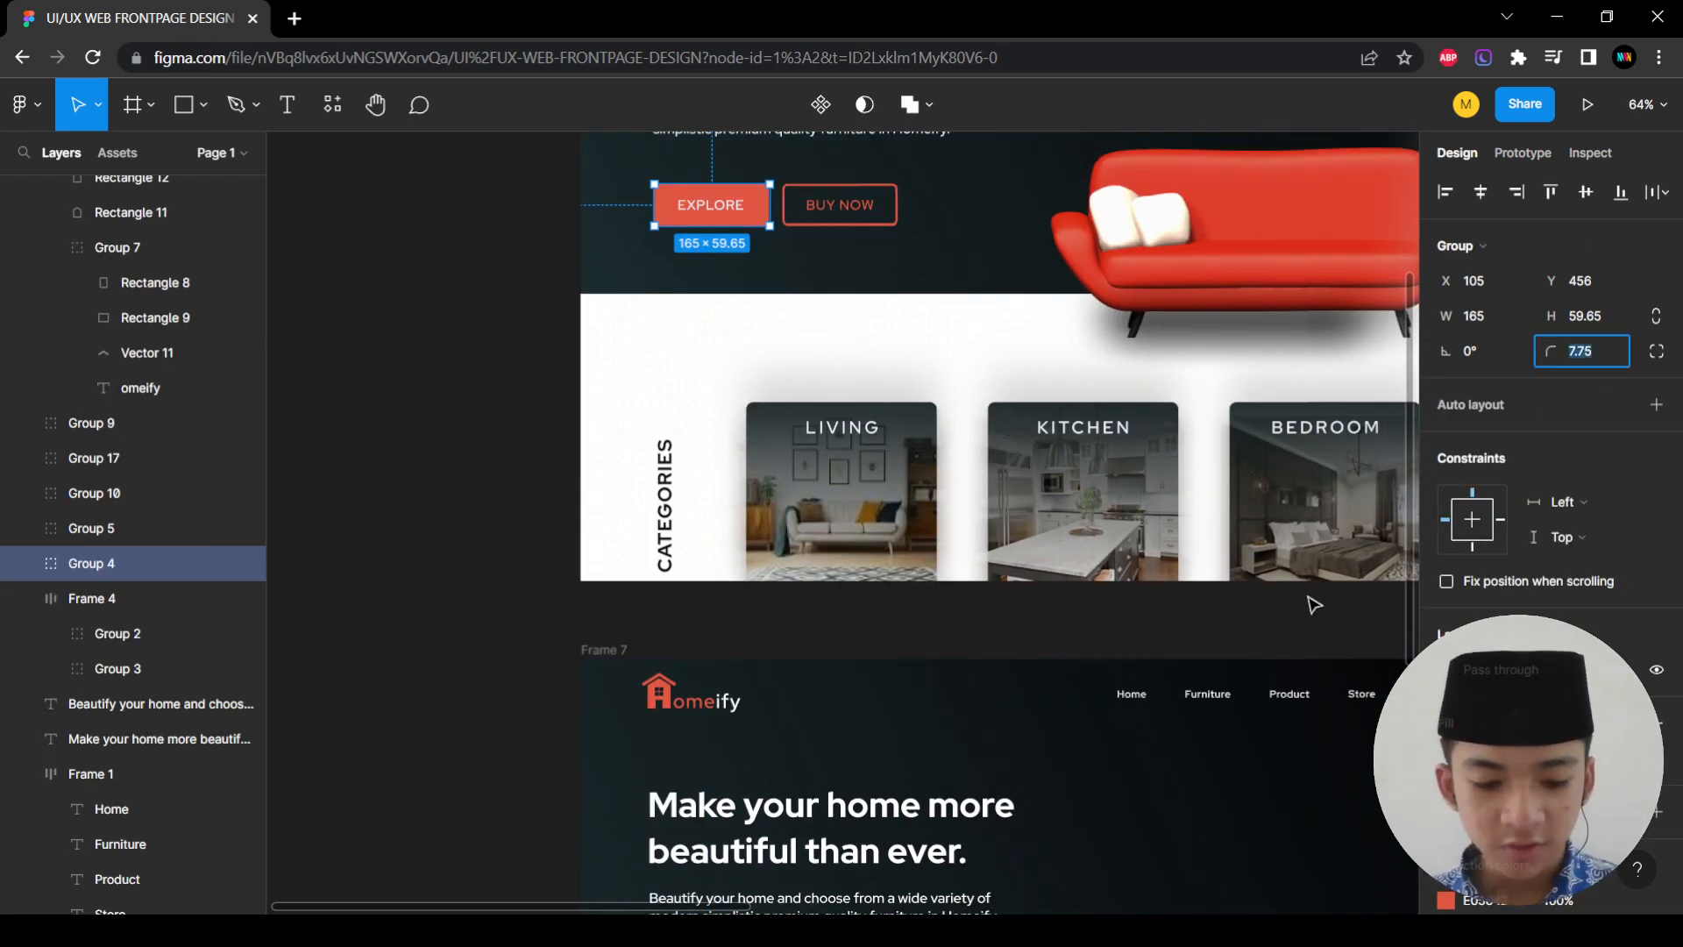
pyautogui.scroll(-3, 832, 745)
pyautogui.click(759, 739)
pyautogui.click(1597, 323)
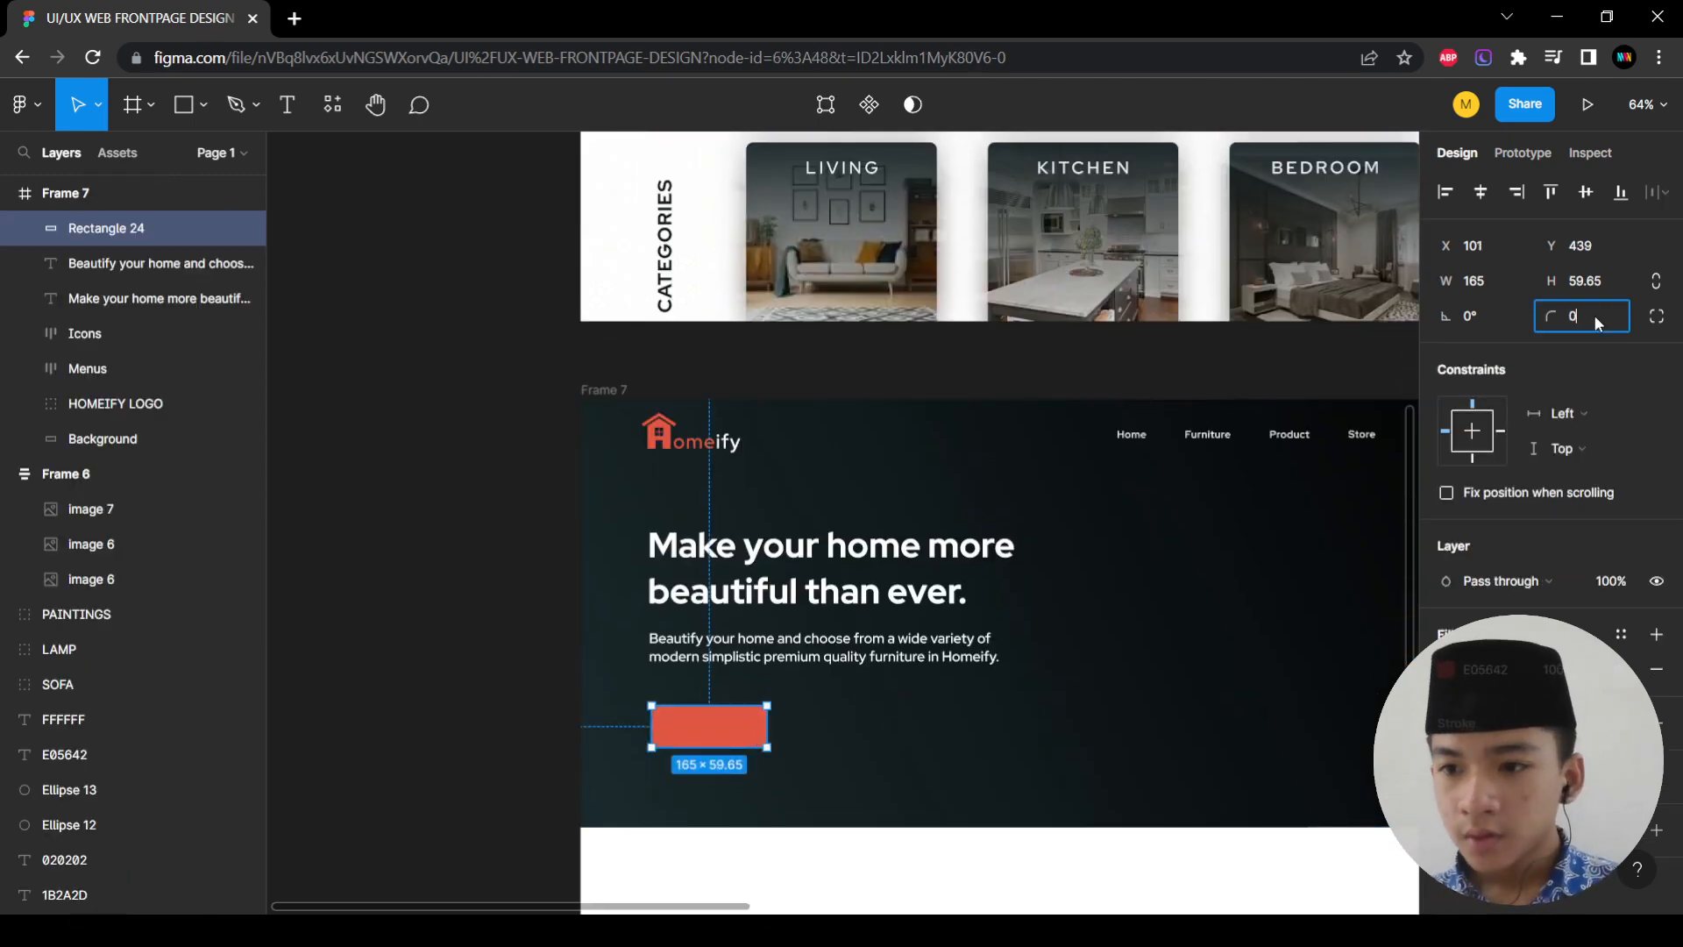
# Set the corner radius of the red button rectangle below the paragraph to 7.75
pyautogui.click(903, 767)
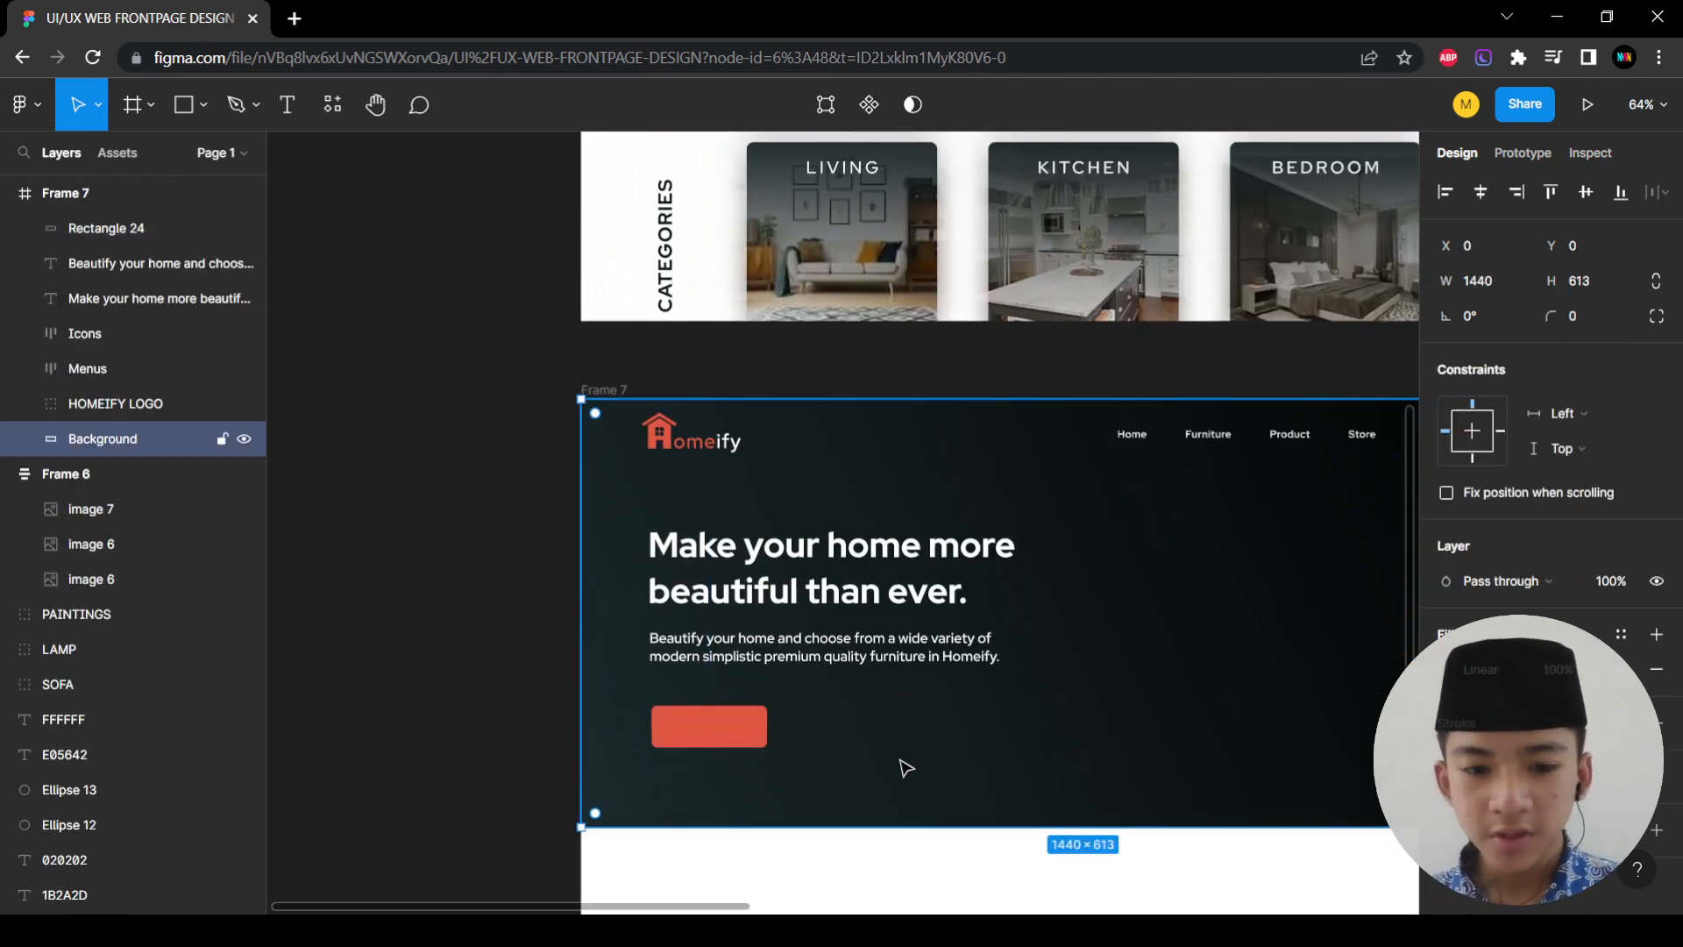
pyautogui.click(764, 728)
pyautogui.scroll(6, 693, 666)
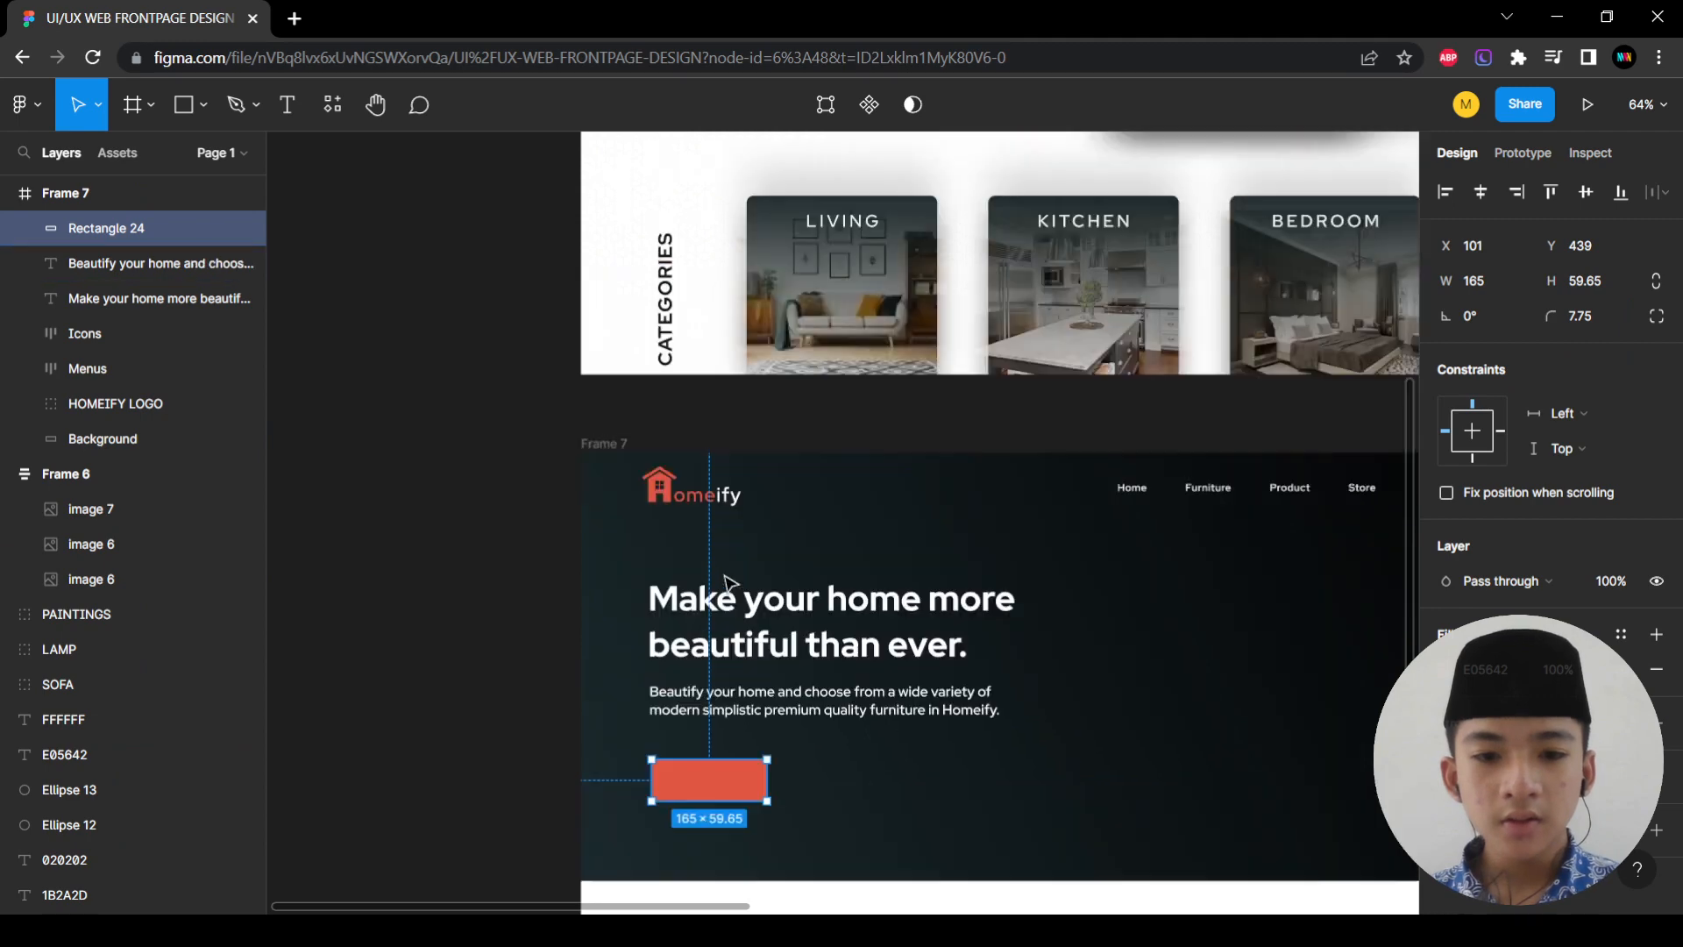
# Duplicate the paragraph under the headline, move the copy over the red rectangle and bring it in front of the rectangle
pyautogui.scroll(-6, 712, 493)
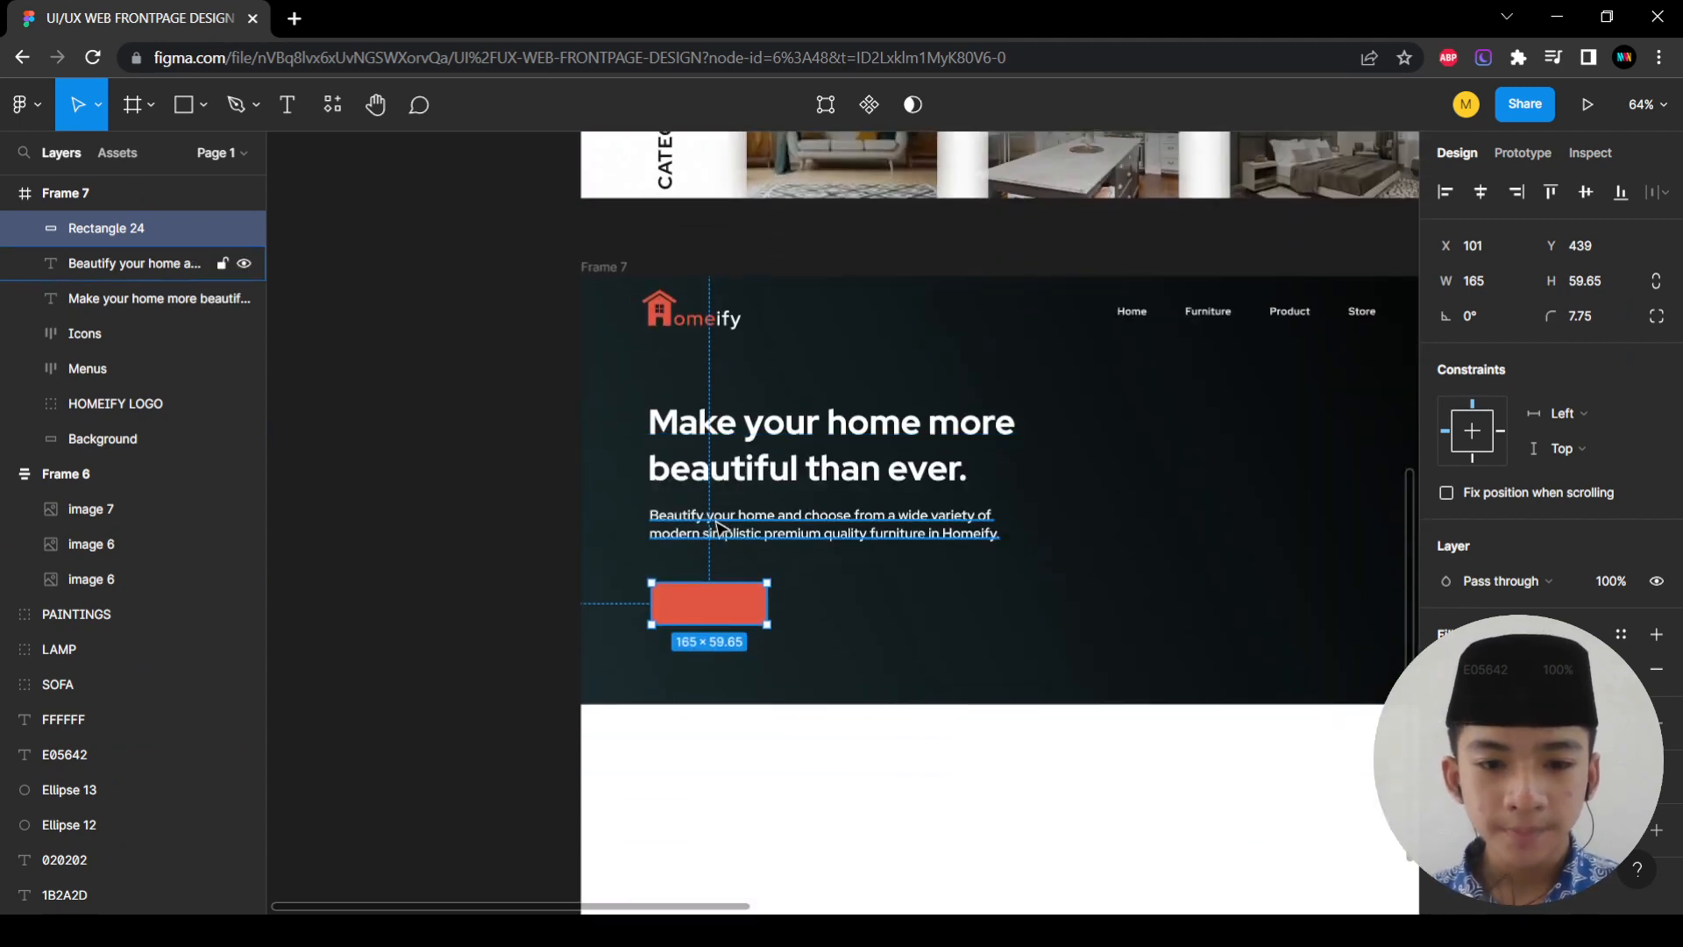
pyautogui.click(717, 526)
pyautogui.hotkey('ctrl', 'd')
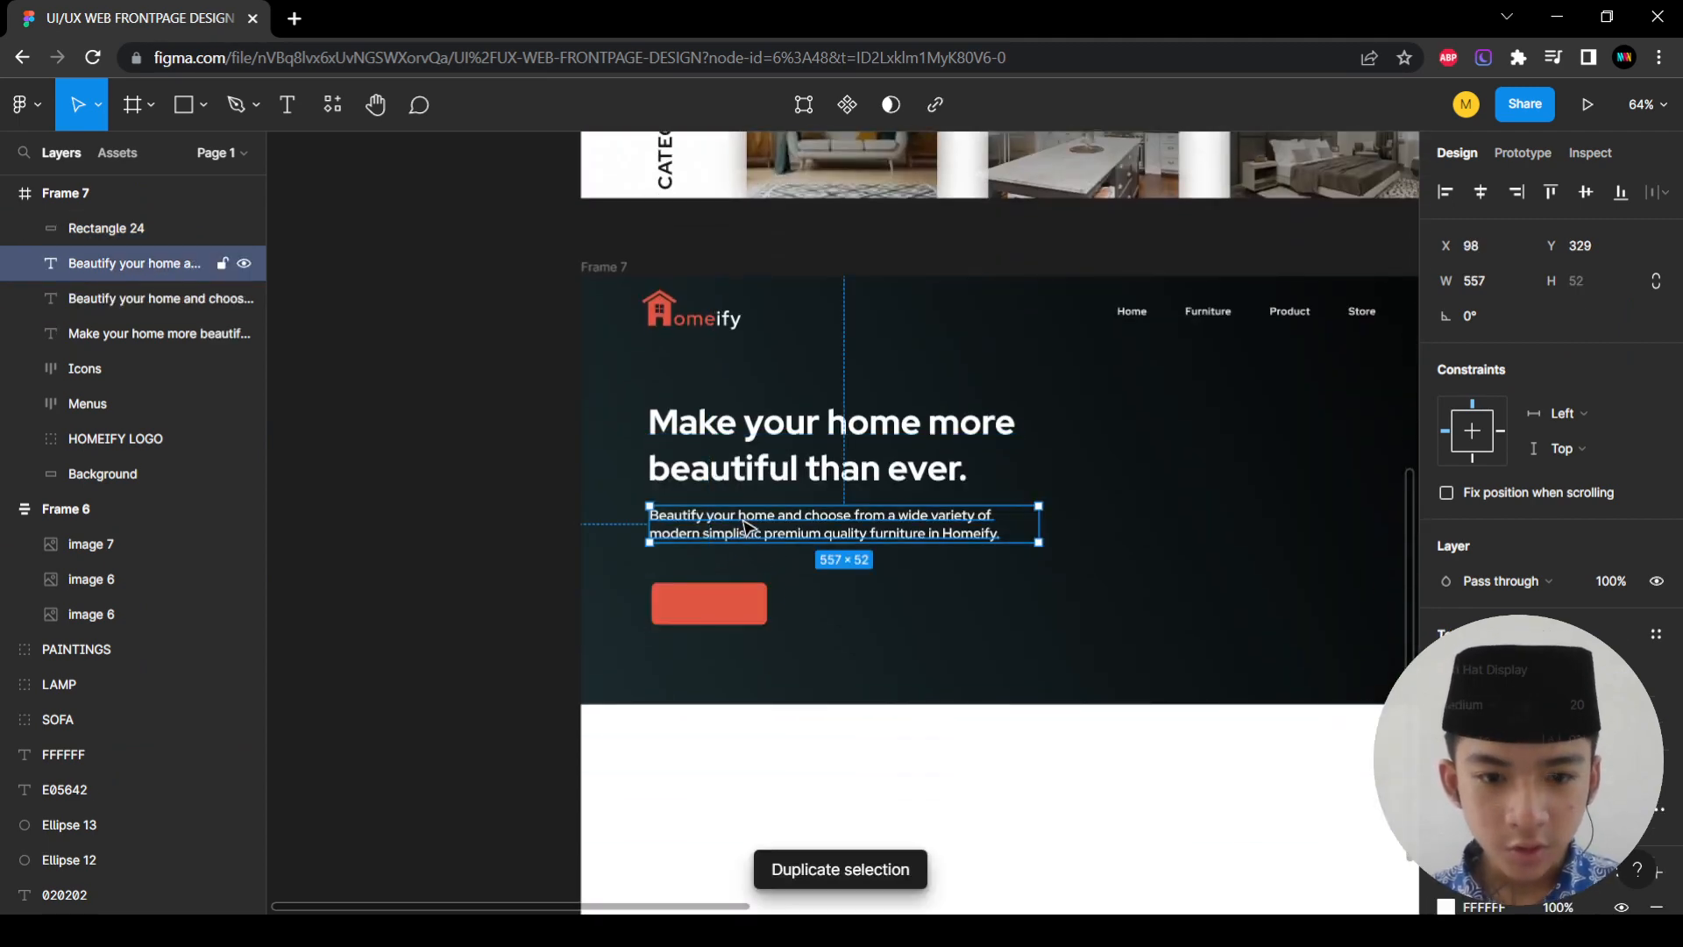
pyautogui.moveTo(741, 528); pyautogui.dragTo(744, 608)
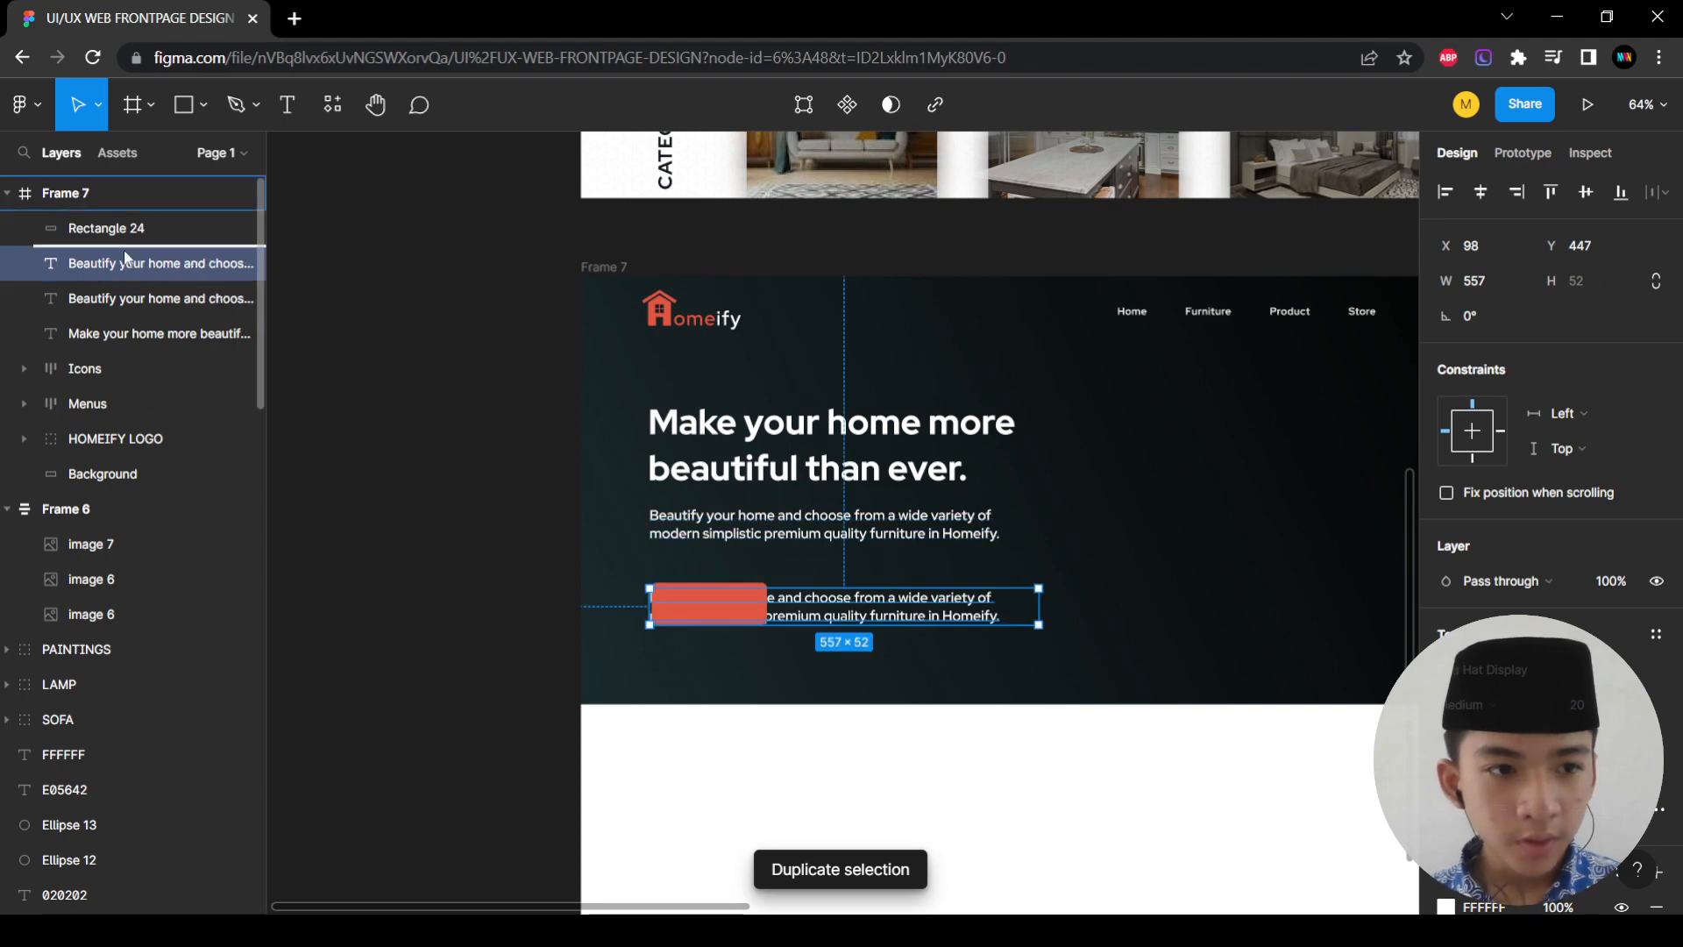
pyautogui.hotkey('ctrl', ']')
# Replace the duplicated paragraph's text with "EXPLORE"
pyautogui.scroll(5, 747, 598)
pyautogui.doubleClick(767, 606)
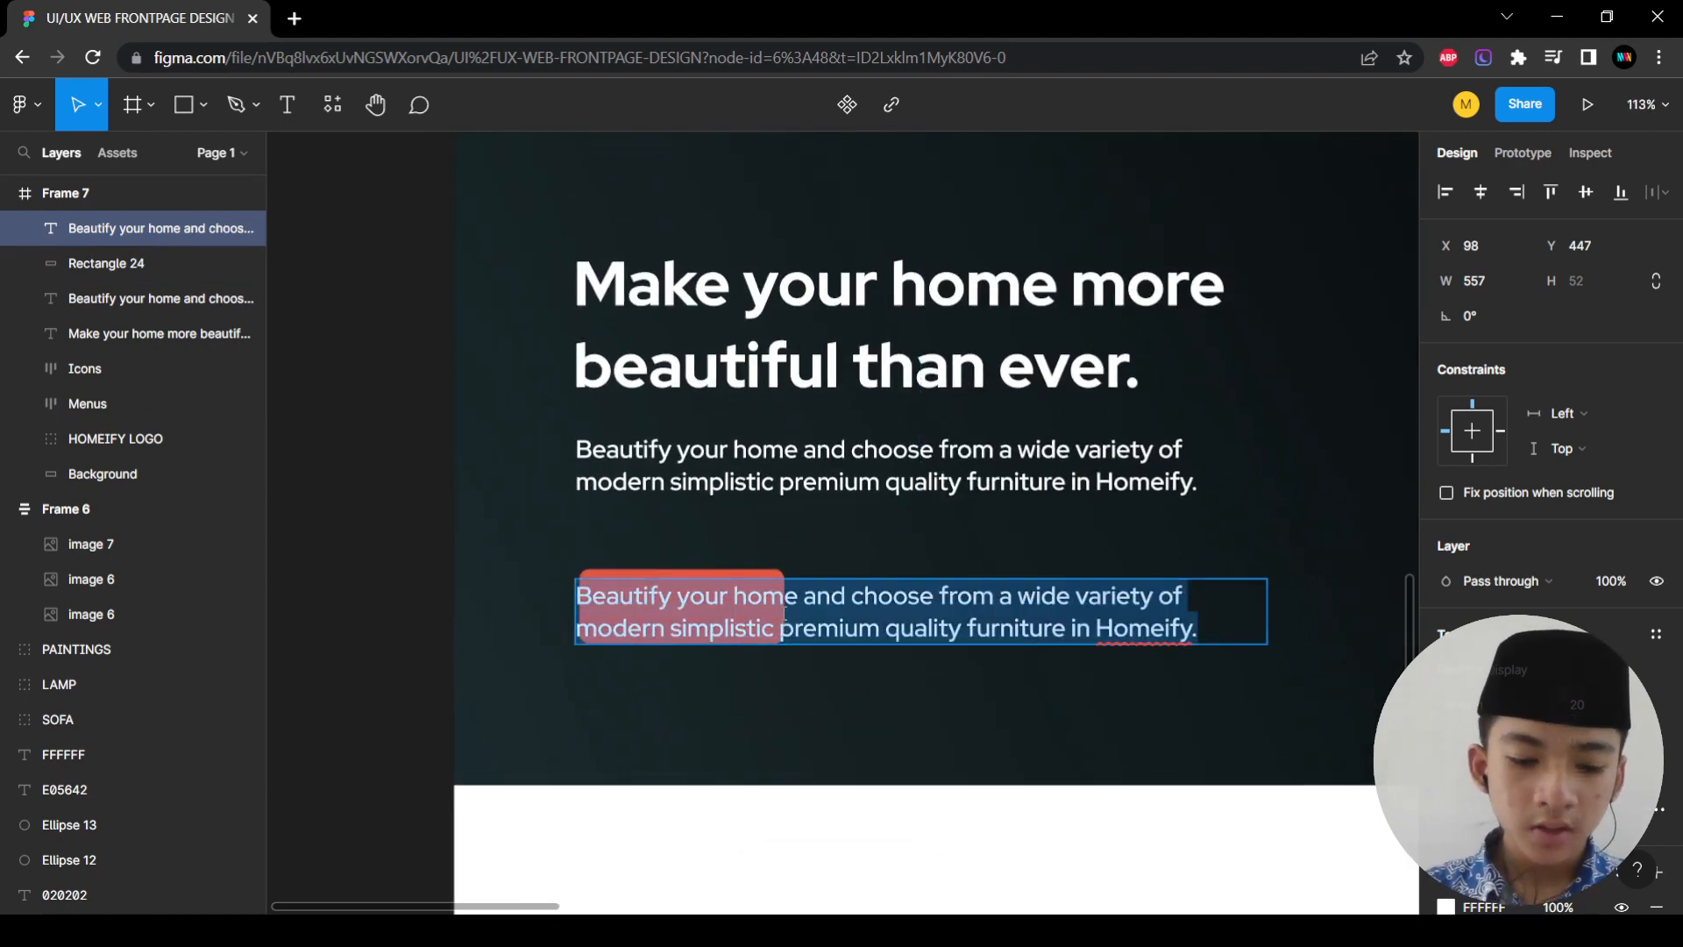
pyautogui.write('EXPLORE')
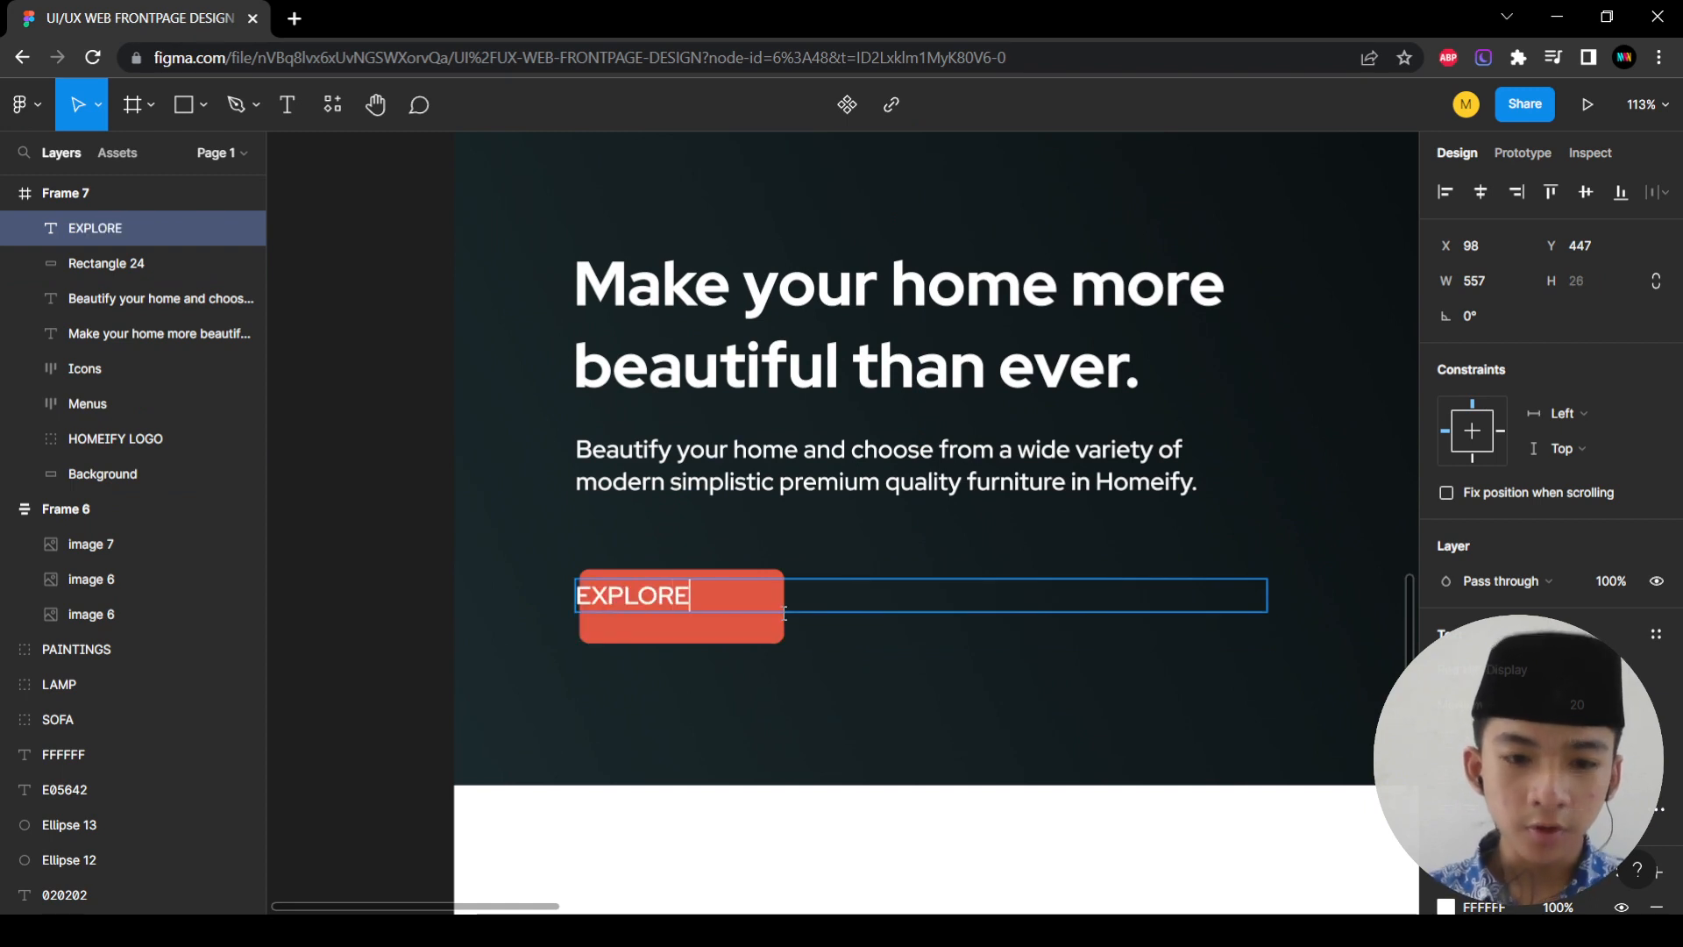
pyautogui.press('Escape')
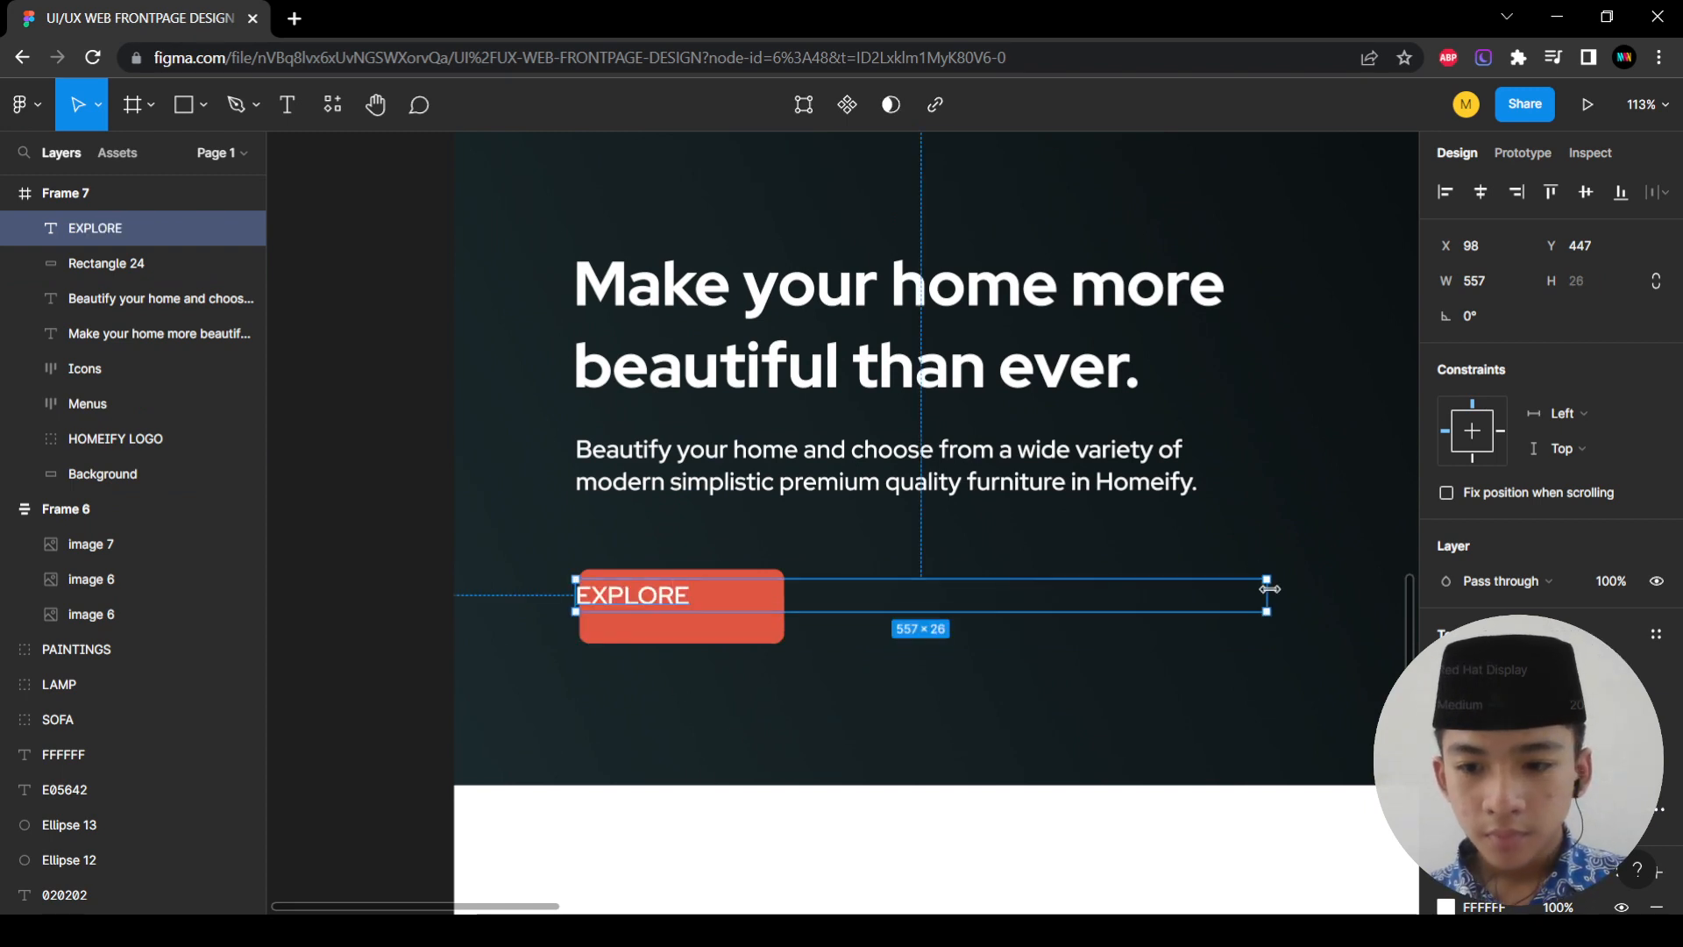
# Narrow the EXPLORE text box to about 95 wide and centre it on the red rectangle at about X 136, Y 456
pyautogui.moveTo(1267, 595); pyautogui.dragTo(691, 611)
pyautogui.keyDown('ctrl'); pyautogui.scroll(-5, 916, 650); pyautogui.keyUp('ctrl')
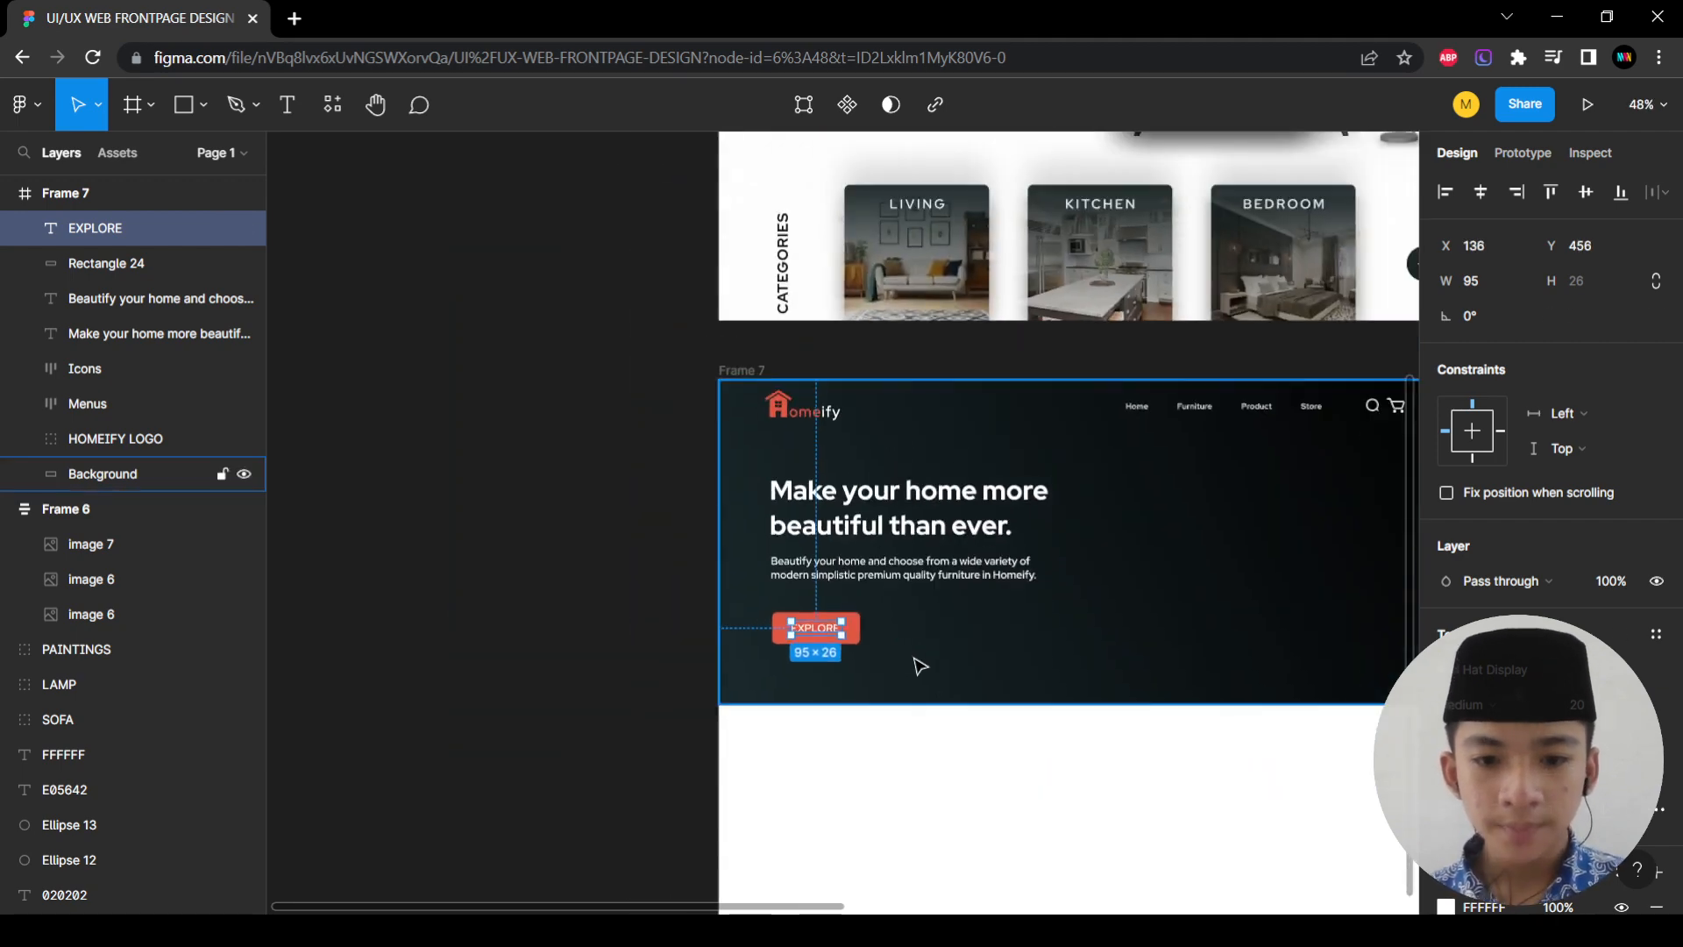
pyautogui.click(811, 689)
# Compare the new EXPLORE button with the EXPLORE and BUY NOW buttons in the finished reference design
pyautogui.hscroll(3, 698, 660)
pyautogui.scroll(5, 495, 389)
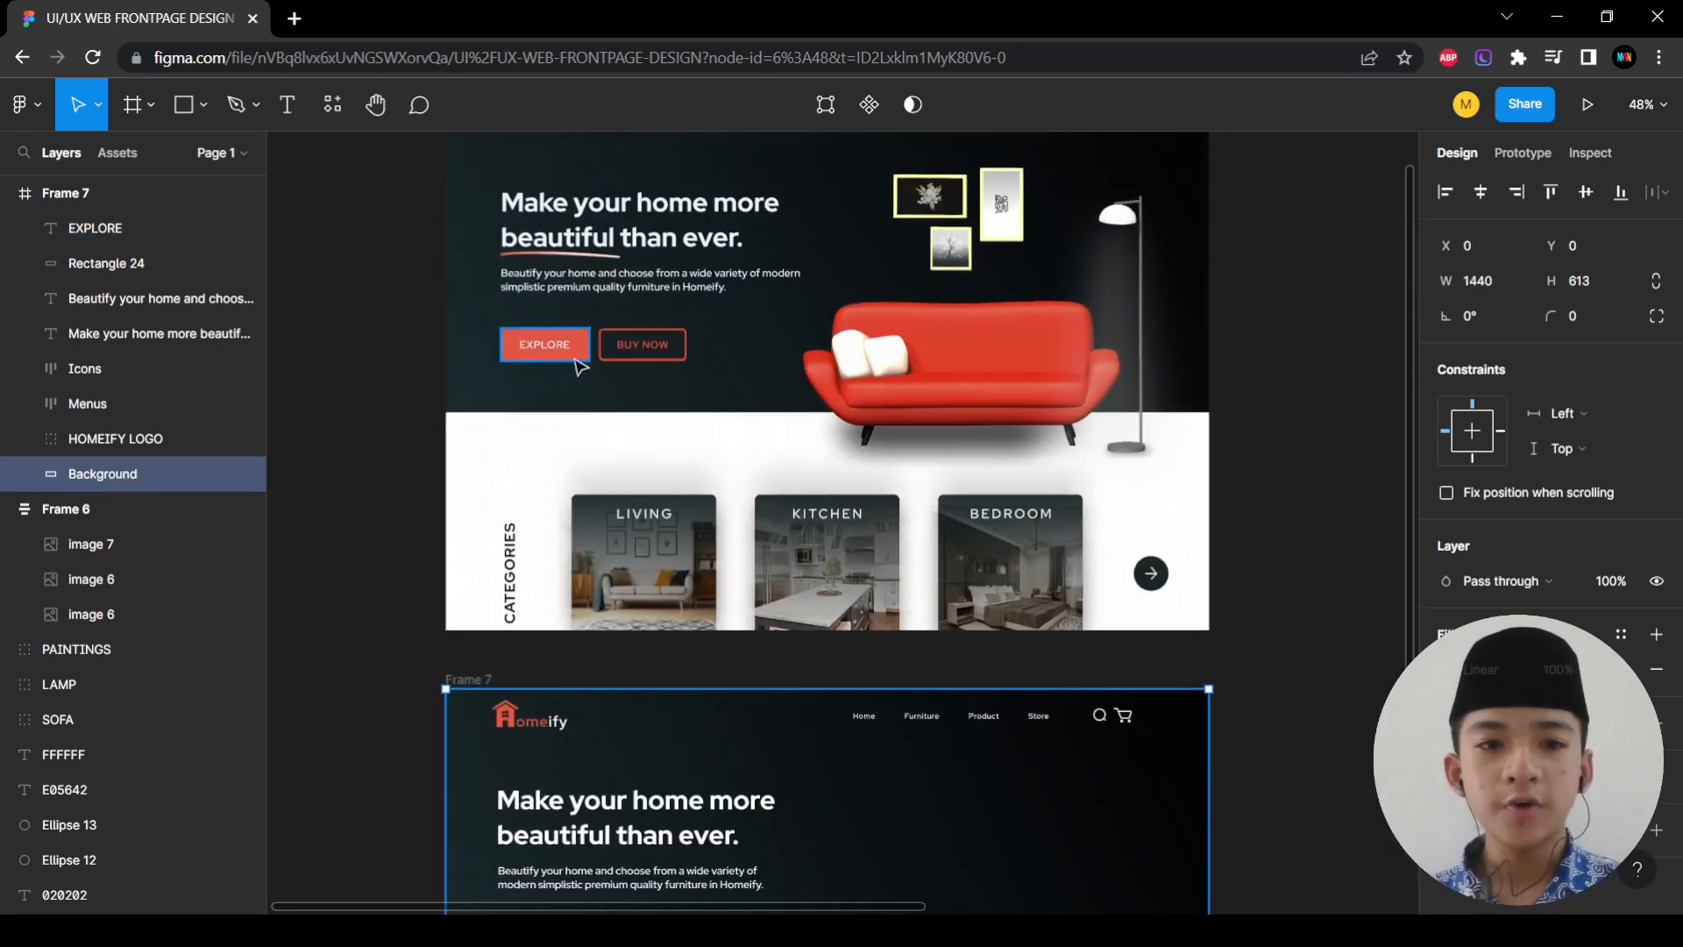
pyautogui.scroll(-5, 661, 771)
pyautogui.keyDown('ctrl'); pyautogui.scroll(5, 586, 522); pyautogui.keyUp('ctrl')
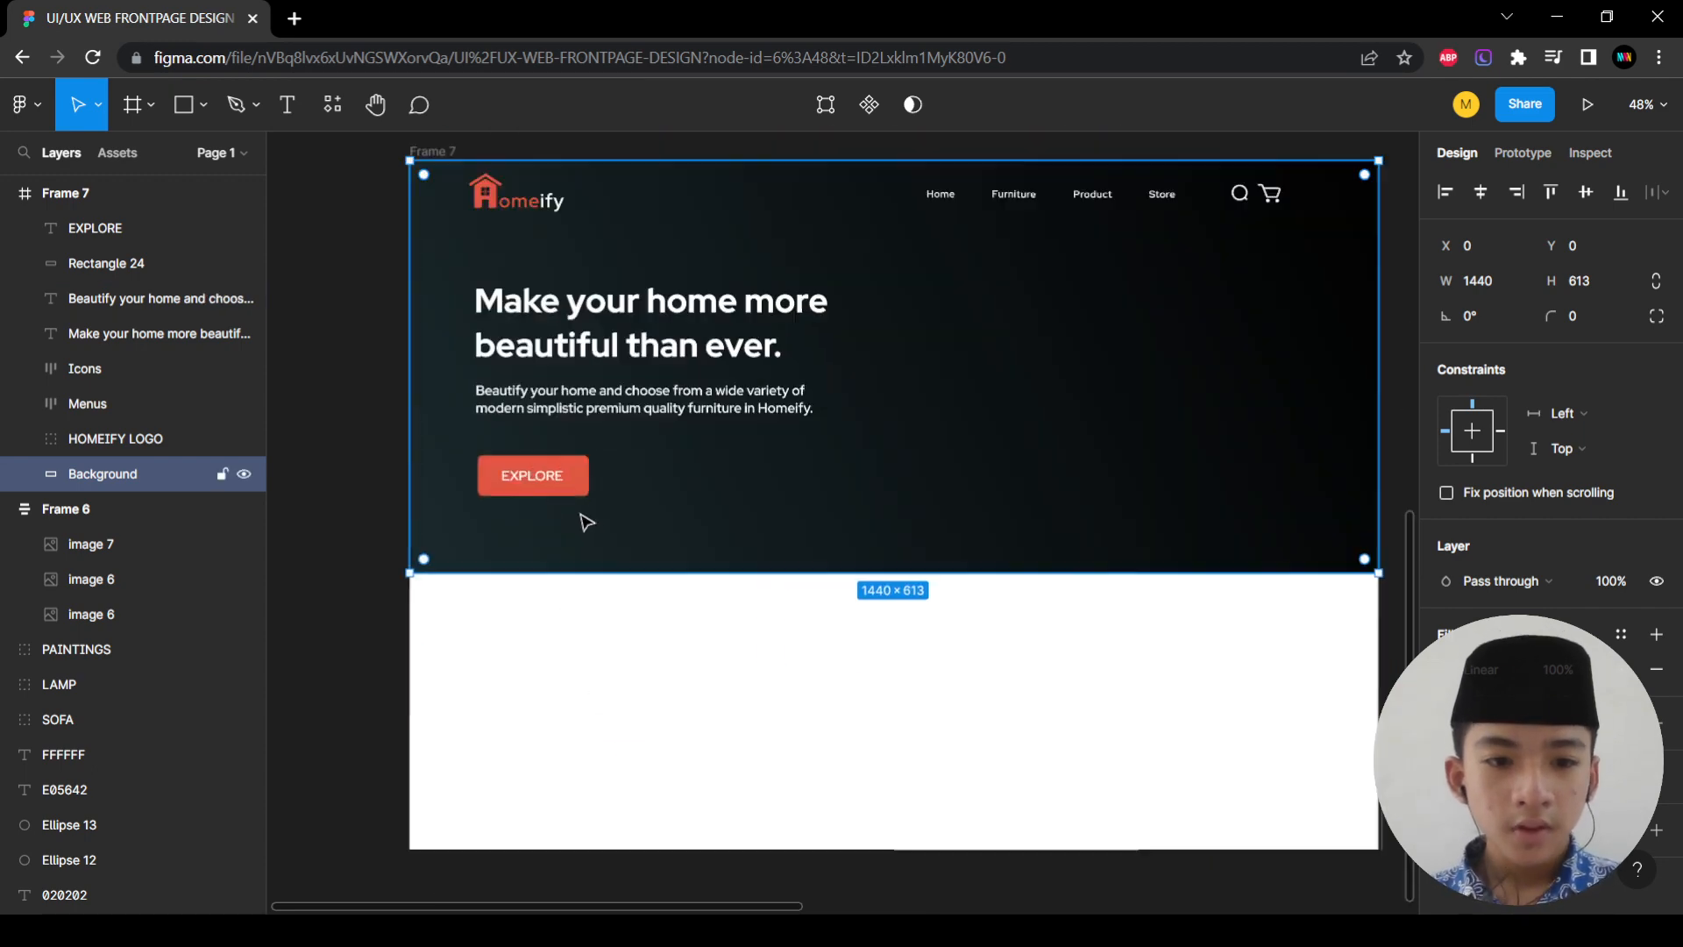
pyautogui.keyDown('ctrl'); pyautogui.scroll(-2, 594, 532); pyautogui.keyUp('ctrl')
pyautogui.scroll(10, 646, 500)
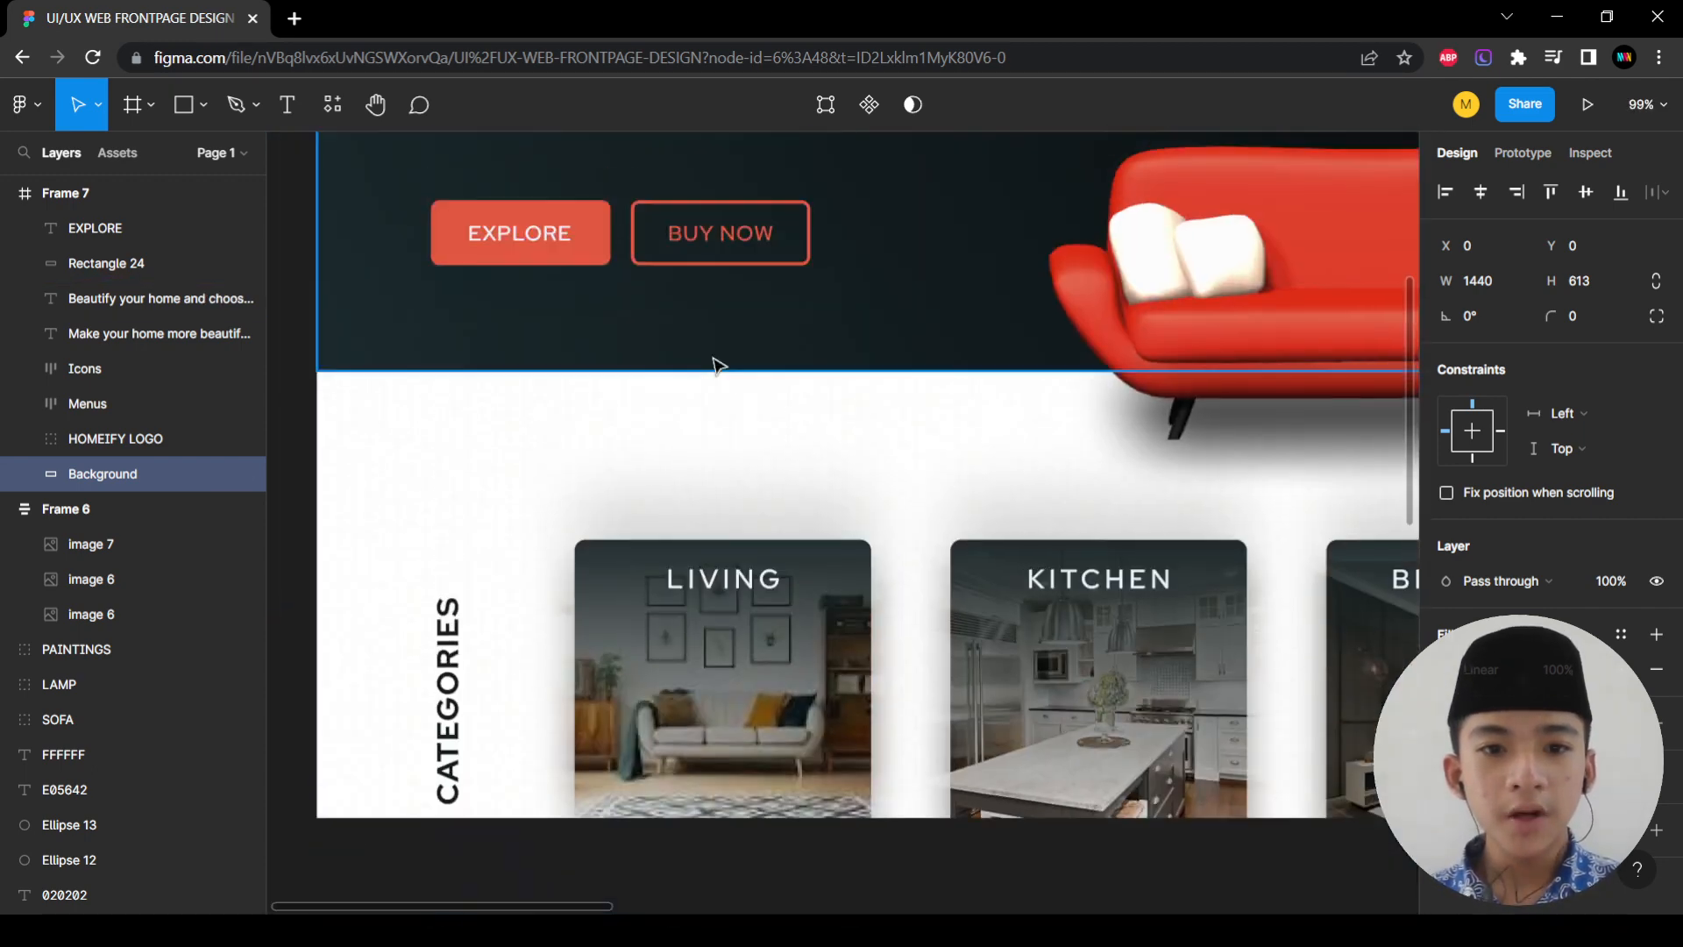
pyautogui.scroll(-5, 713, 365)
pyautogui.scroll(-4, 726, 589)
# Duplicate the EXPLORE label together with its rectangle and place the copy about 61 px to the right of the original
pyautogui.click(587, 675)
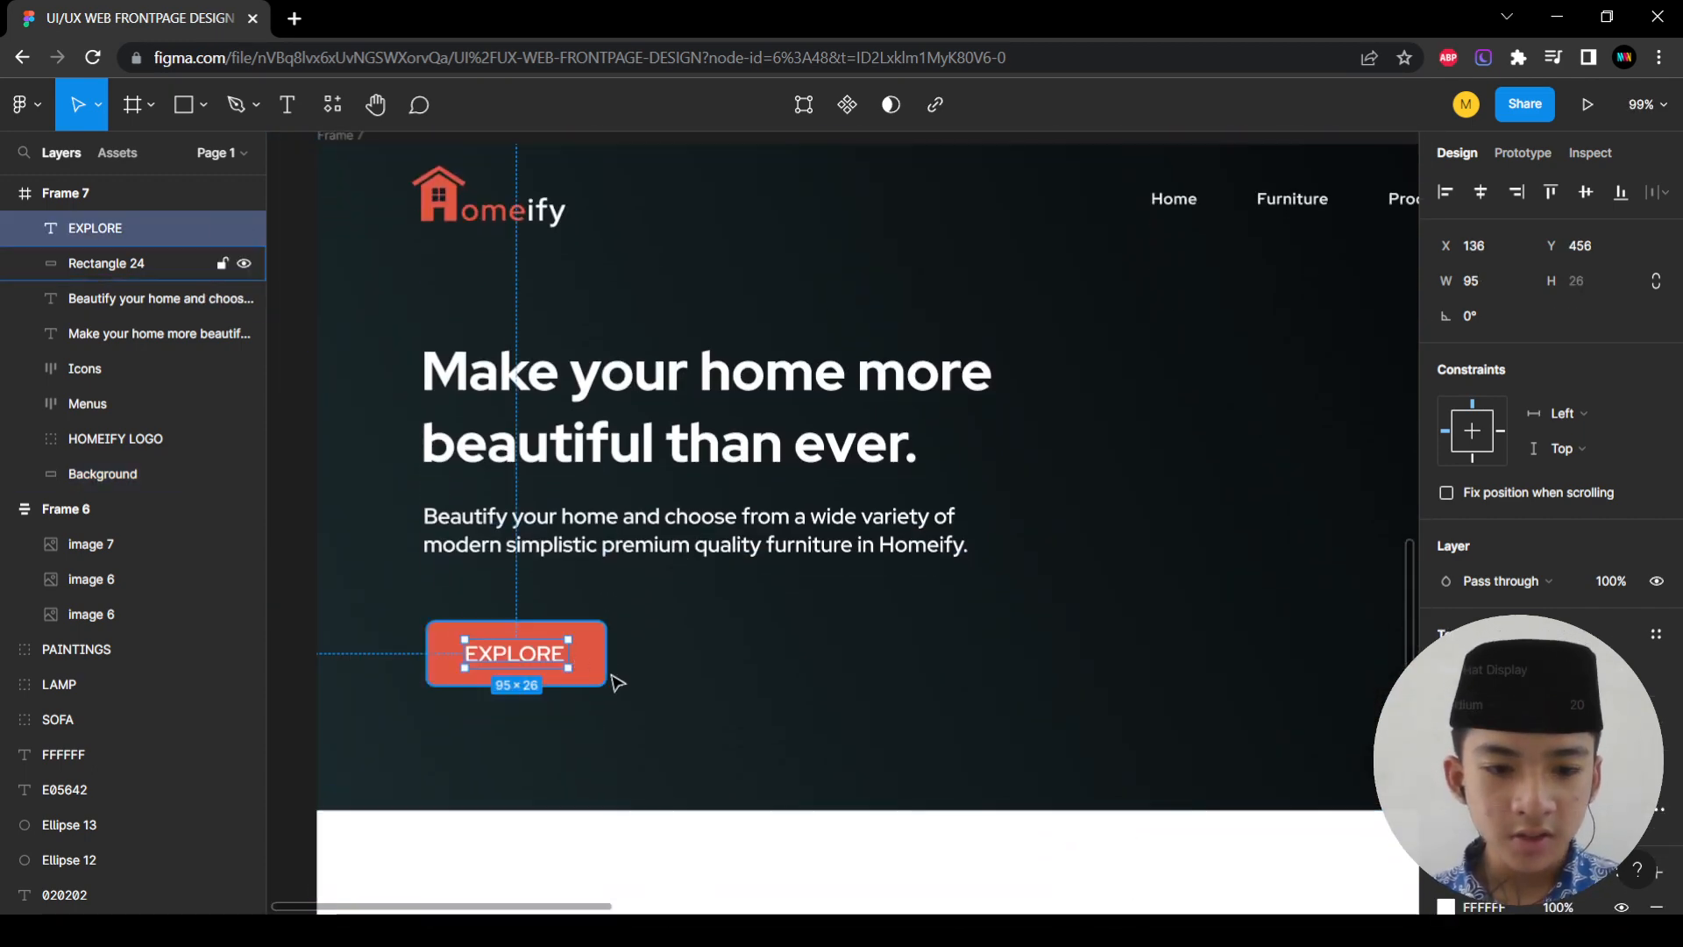
pyautogui.click(554, 665)
pyautogui.keyDown('shift'); pyautogui.click(599, 672); pyautogui.keyUp('shift')
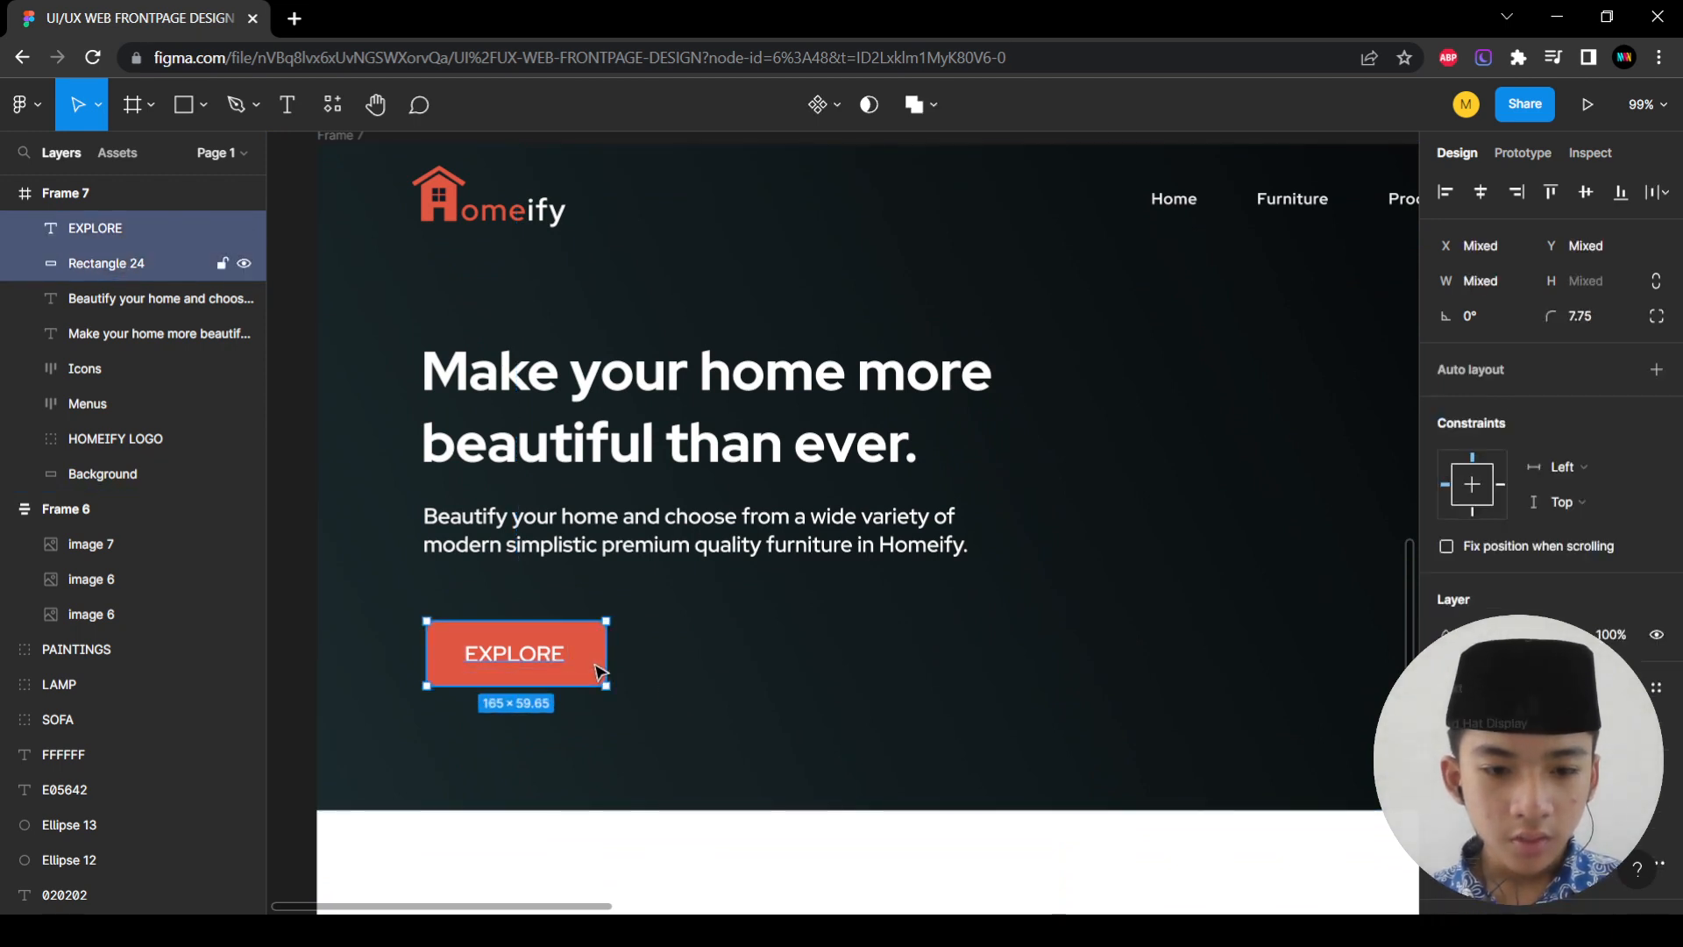
pyautogui.hotkey('ctrl', 'd')
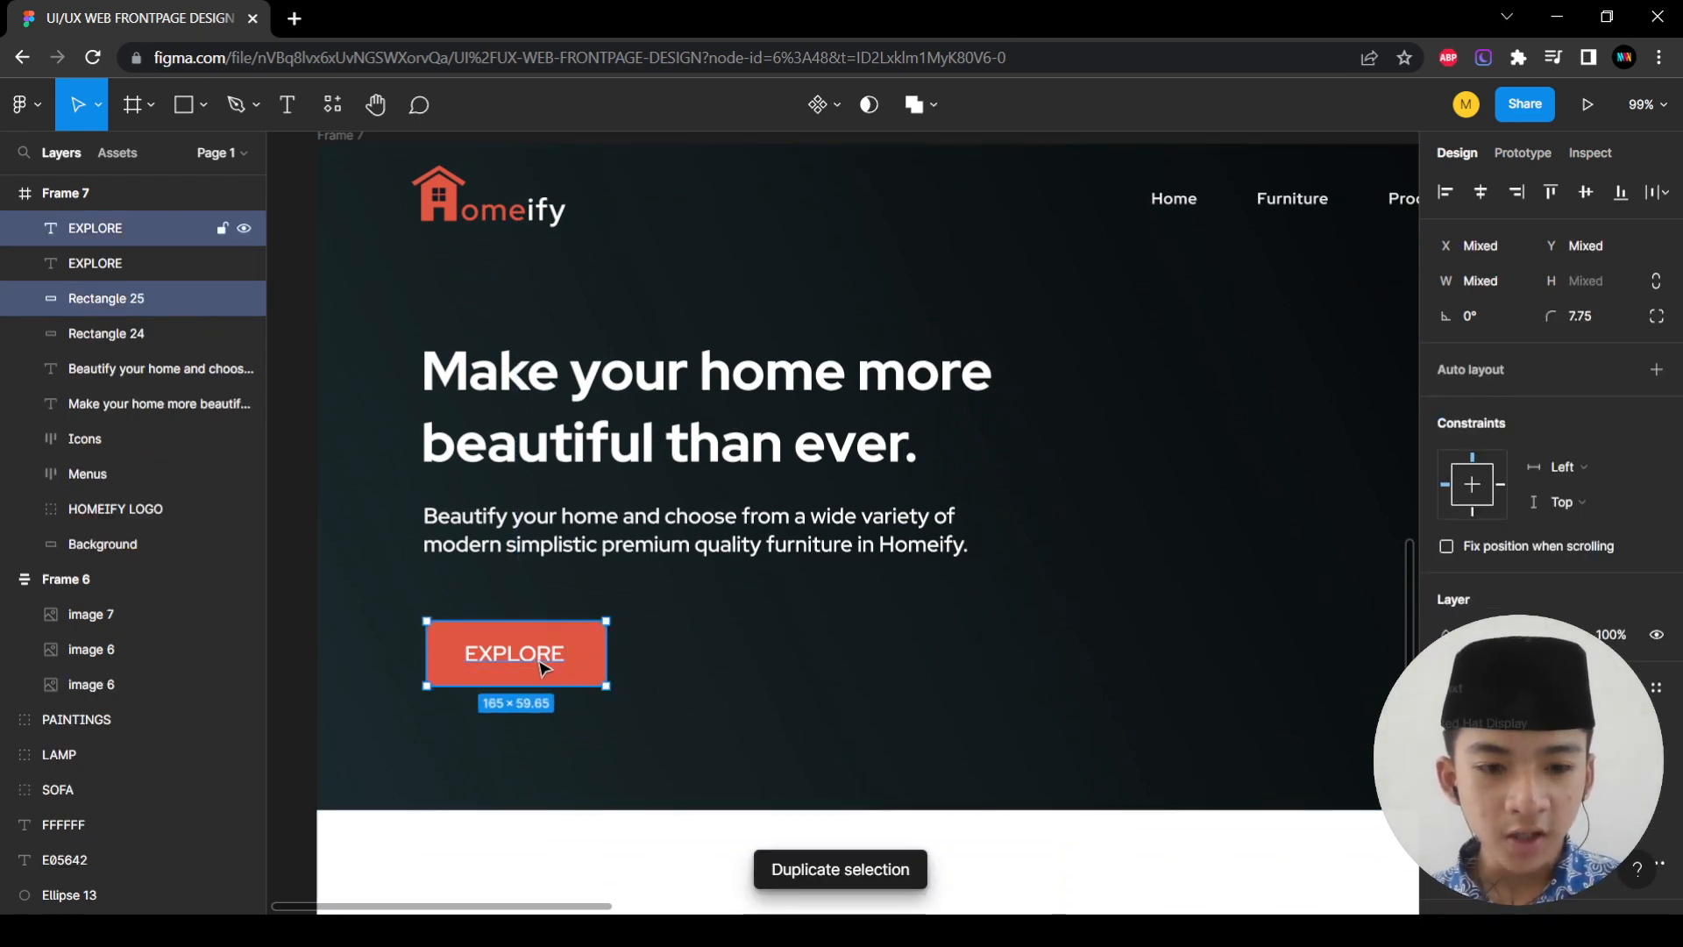
pyautogui.moveTo(543, 668); pyautogui.dragTo(756, 674)
pyautogui.scroll(-3, 759, 679)
# Check the horizontal spacing between the EXPLORE and BUY NOW buttons in the reference design
pyautogui.click(570, 675)
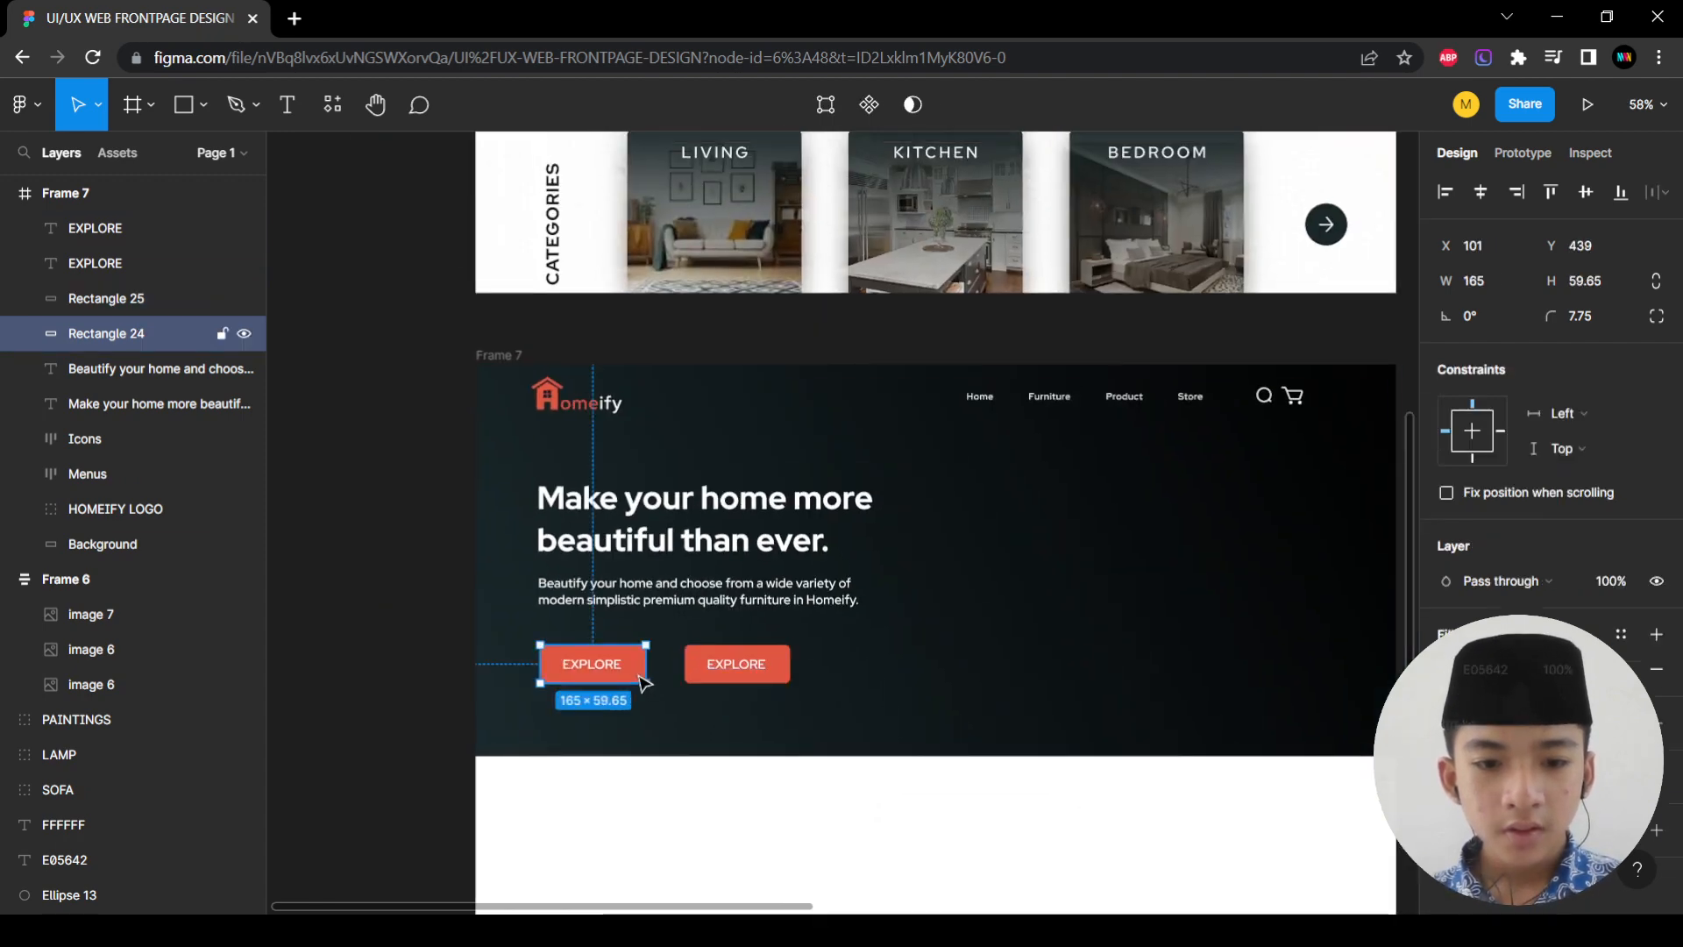
pyautogui.scroll(6, 677, 646)
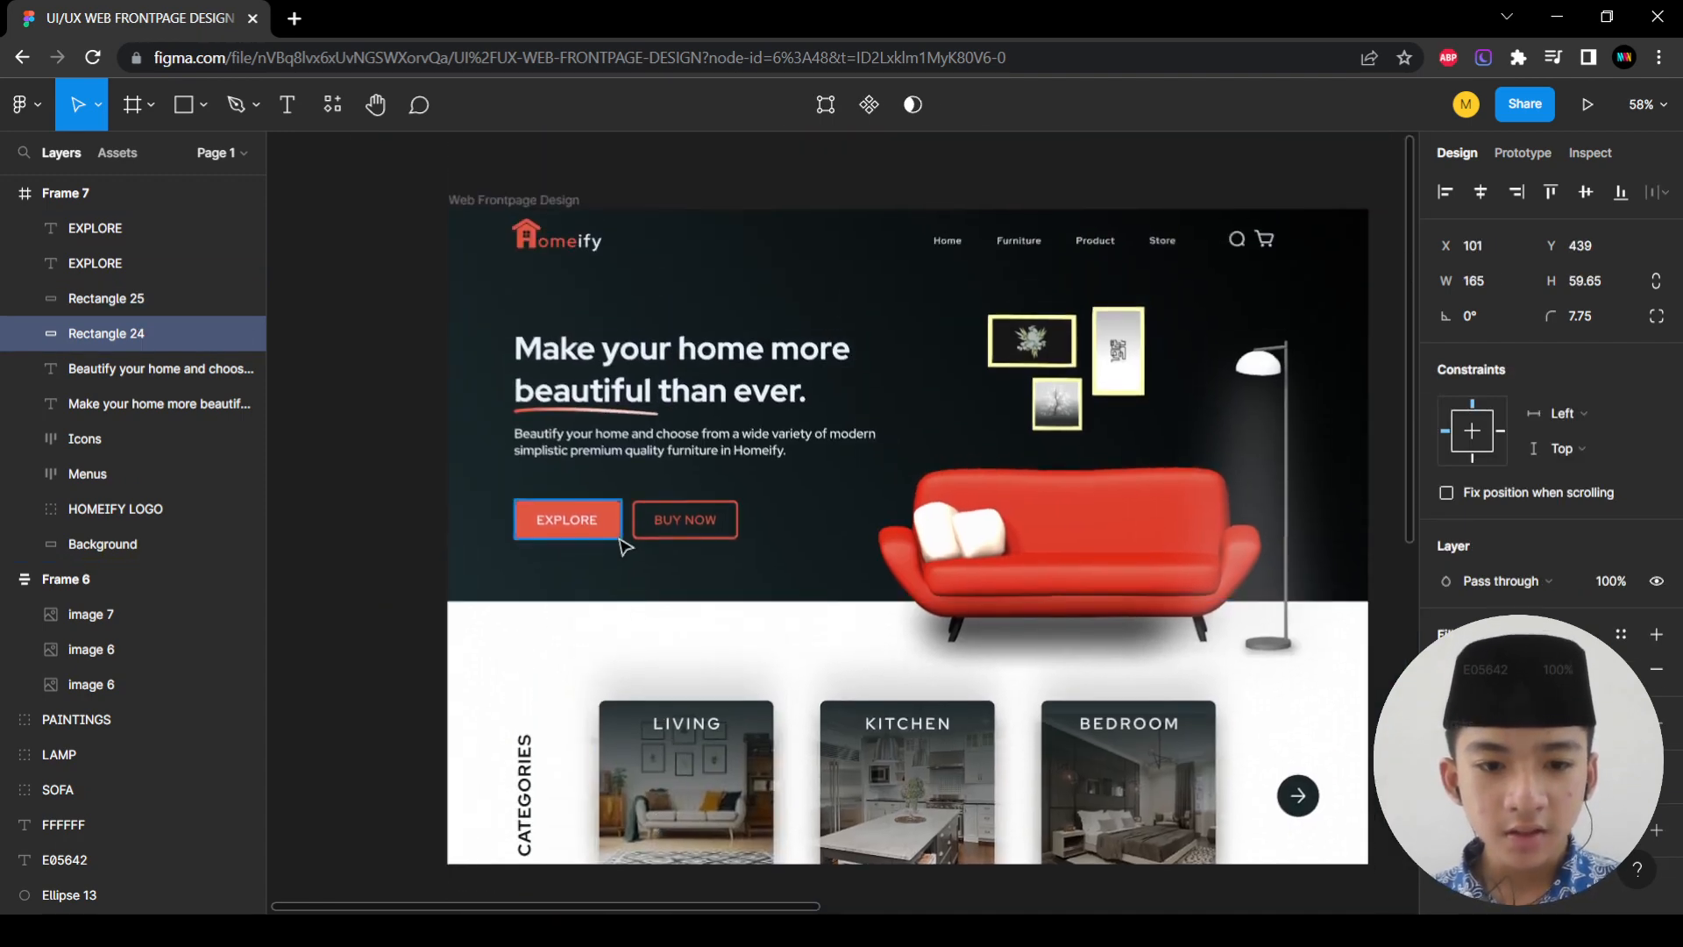
pyautogui.click(613, 532)
pyautogui.keyDown('shift'); pyautogui.click(642, 535); pyautogui.keyUp('shift')
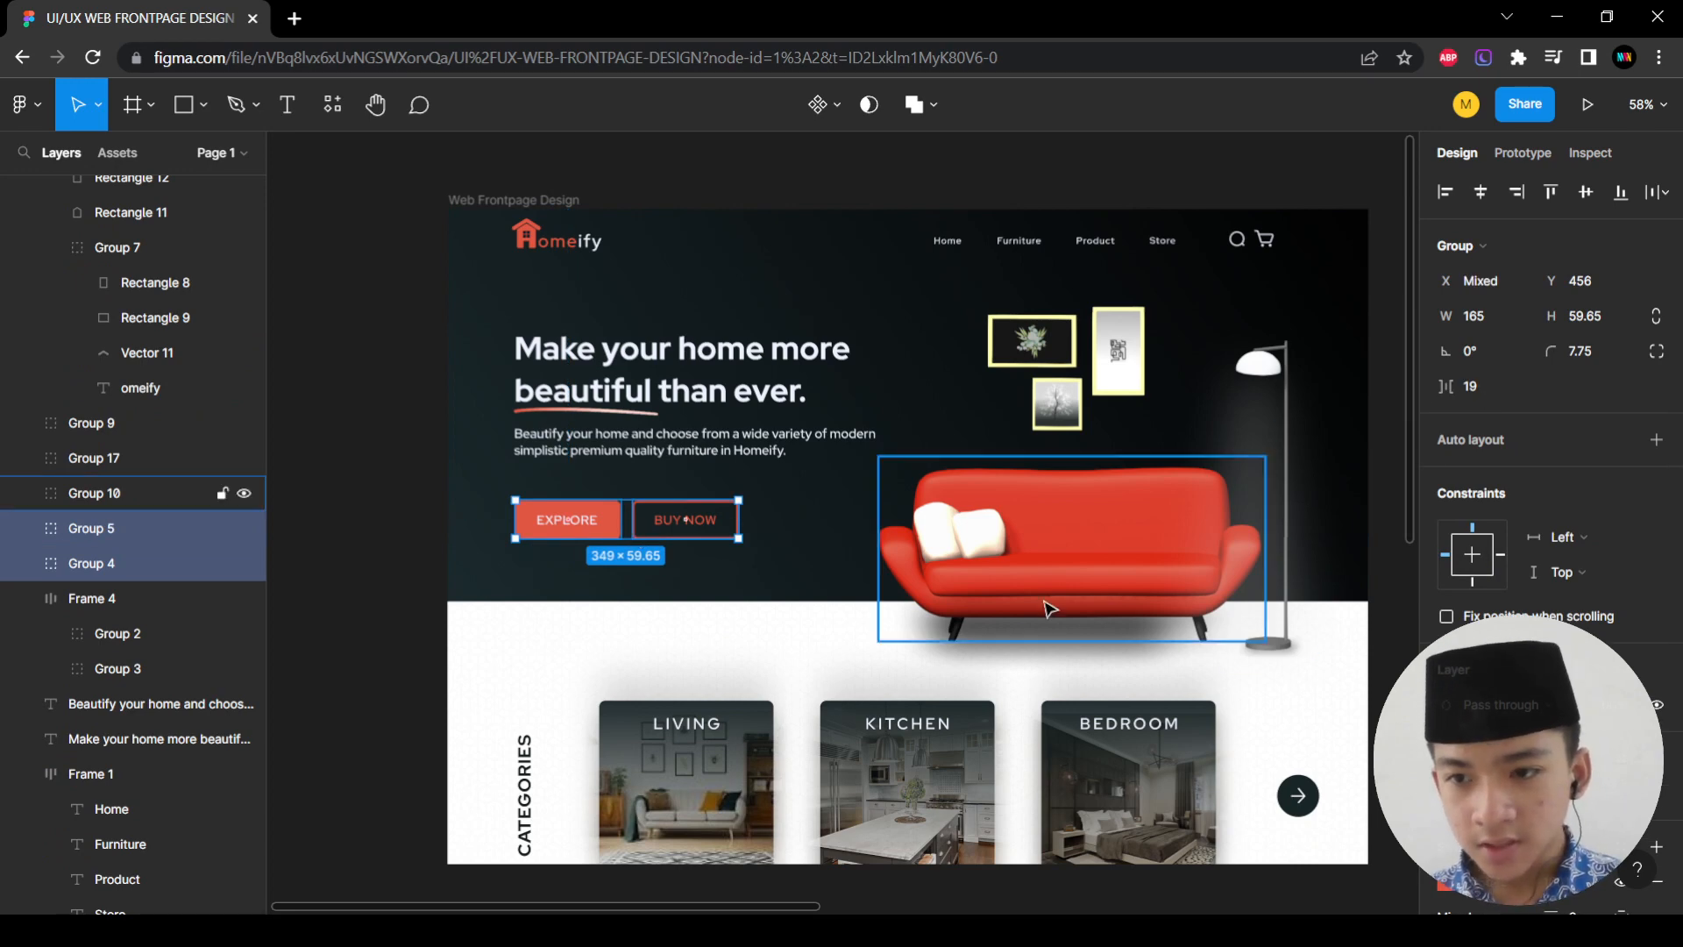
pyautogui.scroll(-6, 876, 596)
pyautogui.scroll(3, 671, 456)
# Set the horizontal spacing between the two red button rectangles in Frame 7 to 19
pyautogui.click(713, 447)
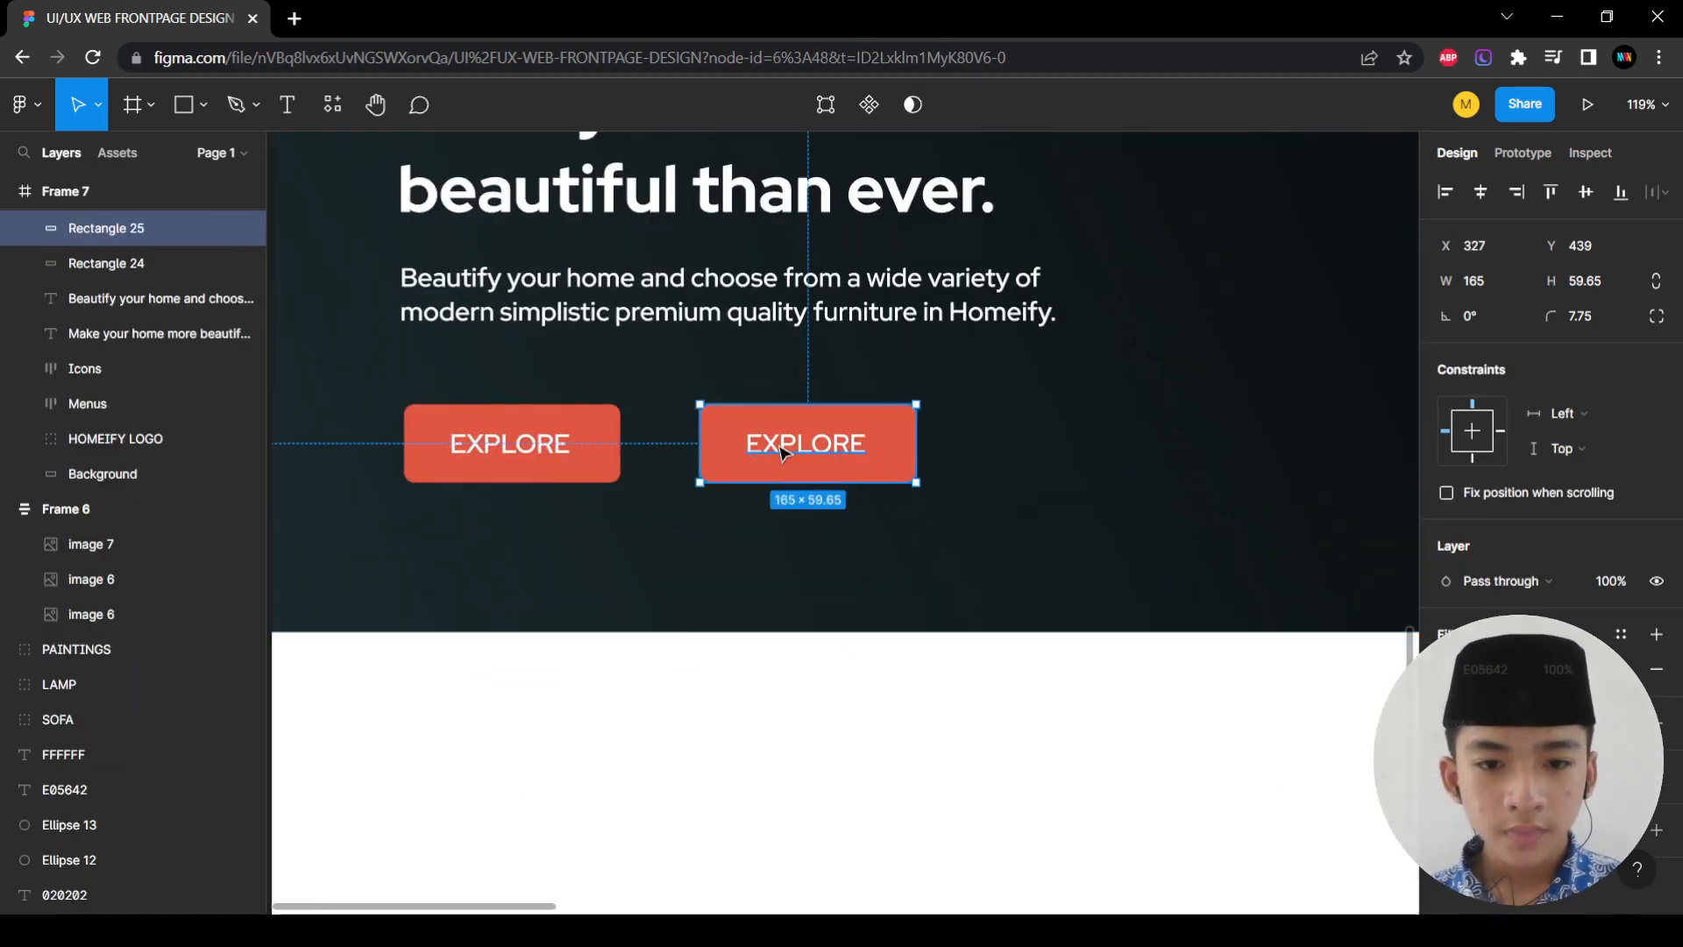
pyautogui.keyDown('shift'); pyautogui.click(751, 450); pyautogui.keyUp('shift')
pyautogui.click(607, 478)
pyautogui.keyDown('shift'); pyautogui.click(712, 465); pyautogui.keyUp('shift')
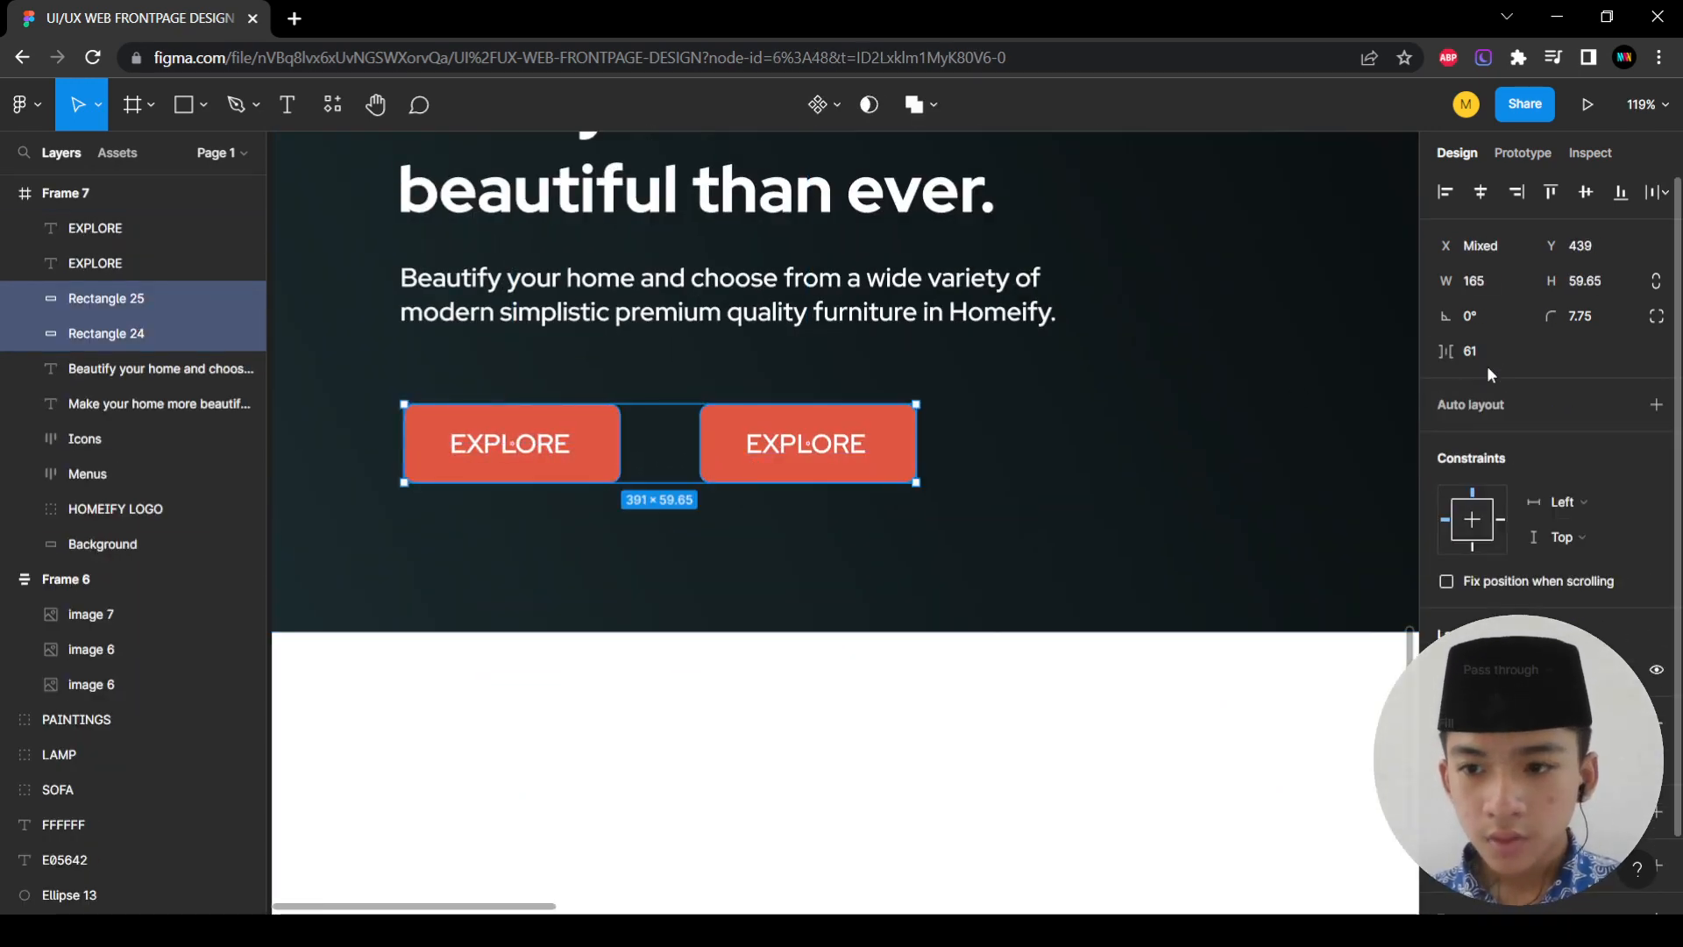
pyautogui.click(1486, 356)
pyautogui.press('Down')
pyautogui.press('Down')
pyautogui.press('Down')
pyautogui.press('Down')
pyautogui.press('Down')
pyautogui.press('Down')
pyautogui.press('Down')
pyautogui.press('Down')
pyautogui.press('Down')
pyautogui.press('Down')
pyautogui.press('Down')
pyautogui.press('Down')
pyautogui.press('Down')
pyautogui.press('Down')
pyautogui.press('Down')
pyautogui.press('Down')
pyautogui.press('Down')
pyautogui.press('Down')
pyautogui.press('Down')
pyautogui.press('Down')
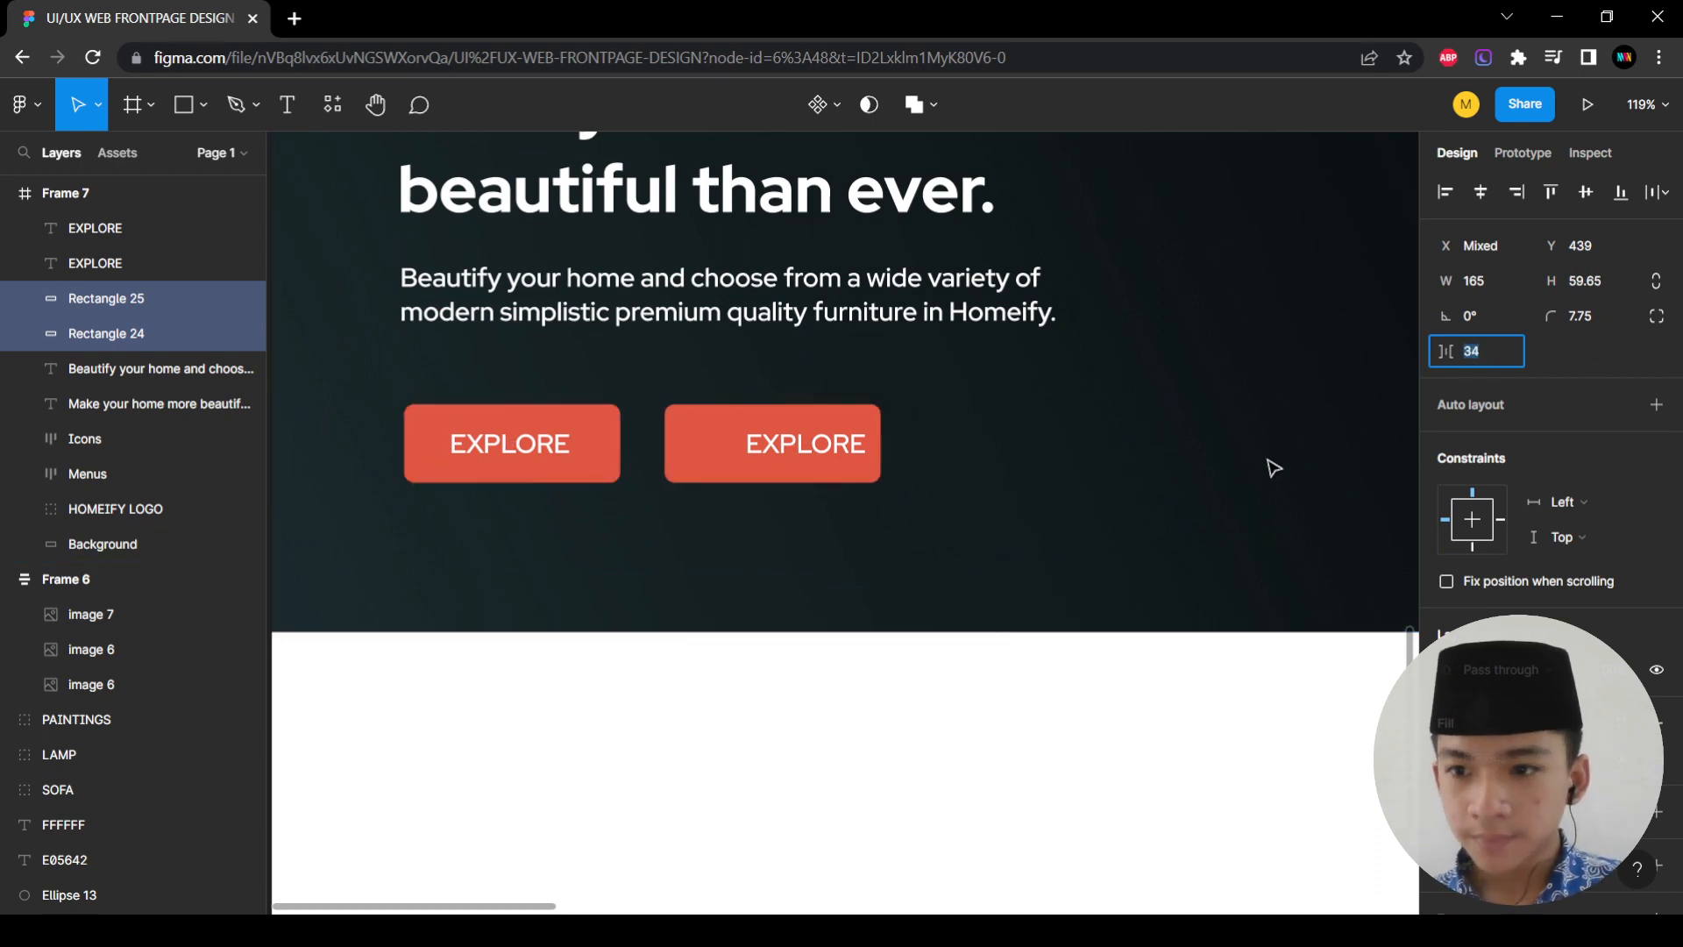
pyautogui.press('Down')
pyautogui.press('Down')
pyautogui.press('Down')
pyautogui.press('Down')
pyautogui.press('Down')
pyautogui.press('Down')
pyautogui.press('Down')
pyautogui.press('Down')
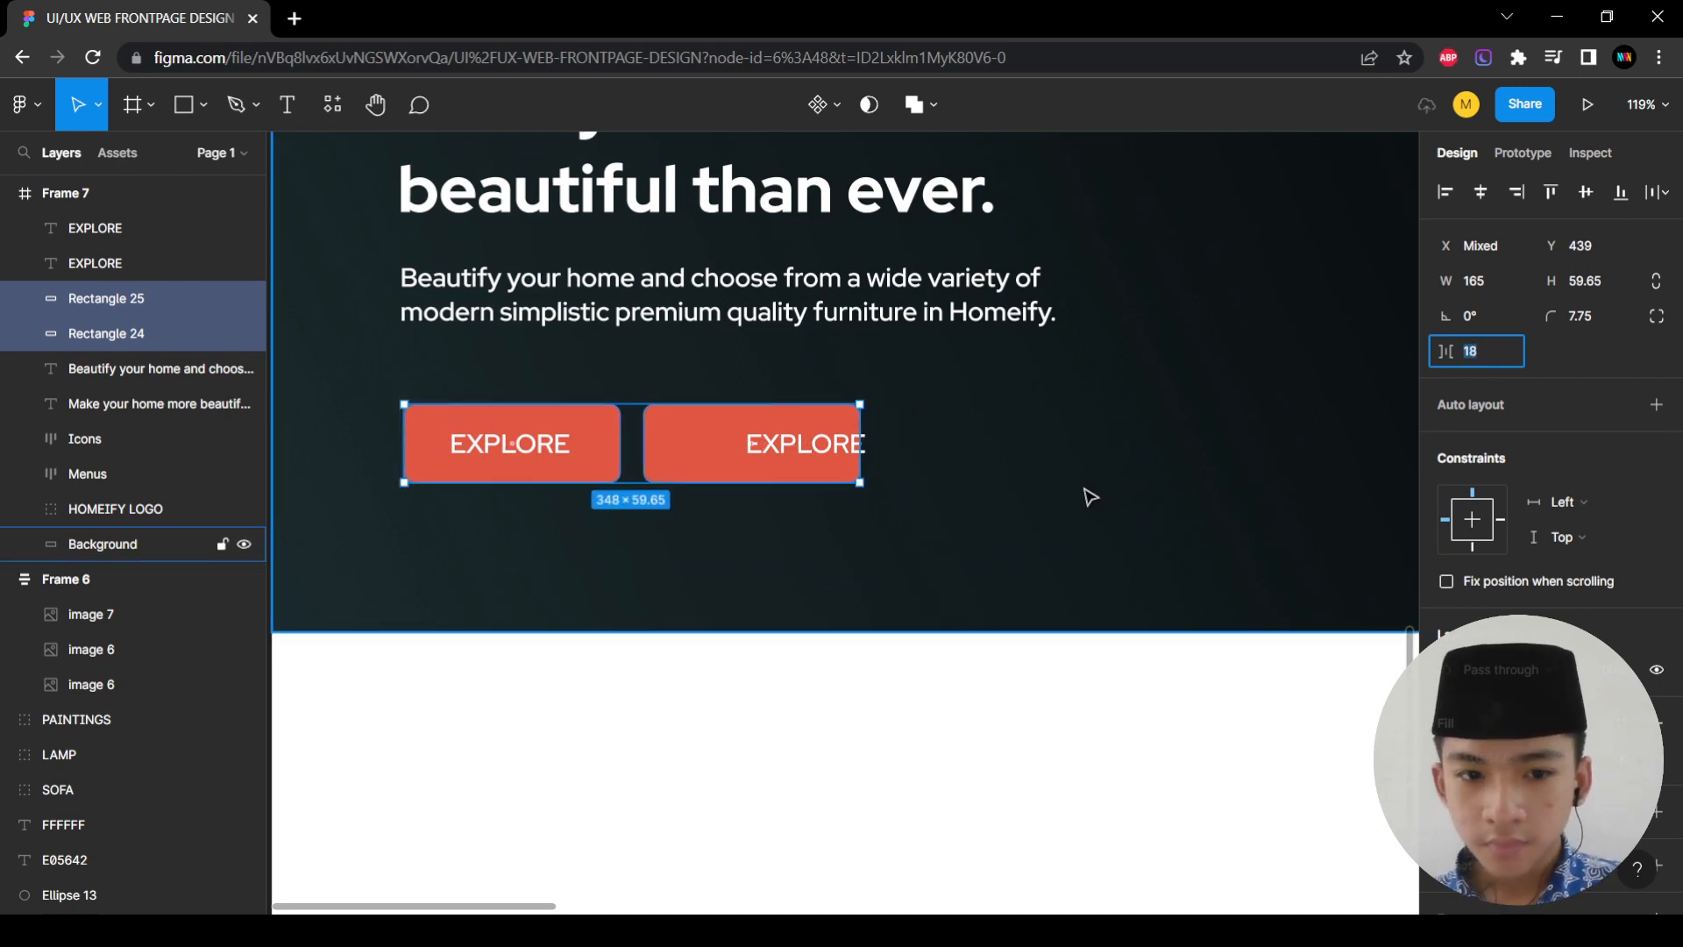
# Move the second EXPLORE label back to the centre of the second button rectangle
pyautogui.click(823, 450)
pyautogui.moveTo(833, 452); pyautogui.dragTo(770, 445)
pyautogui.click(988, 474)
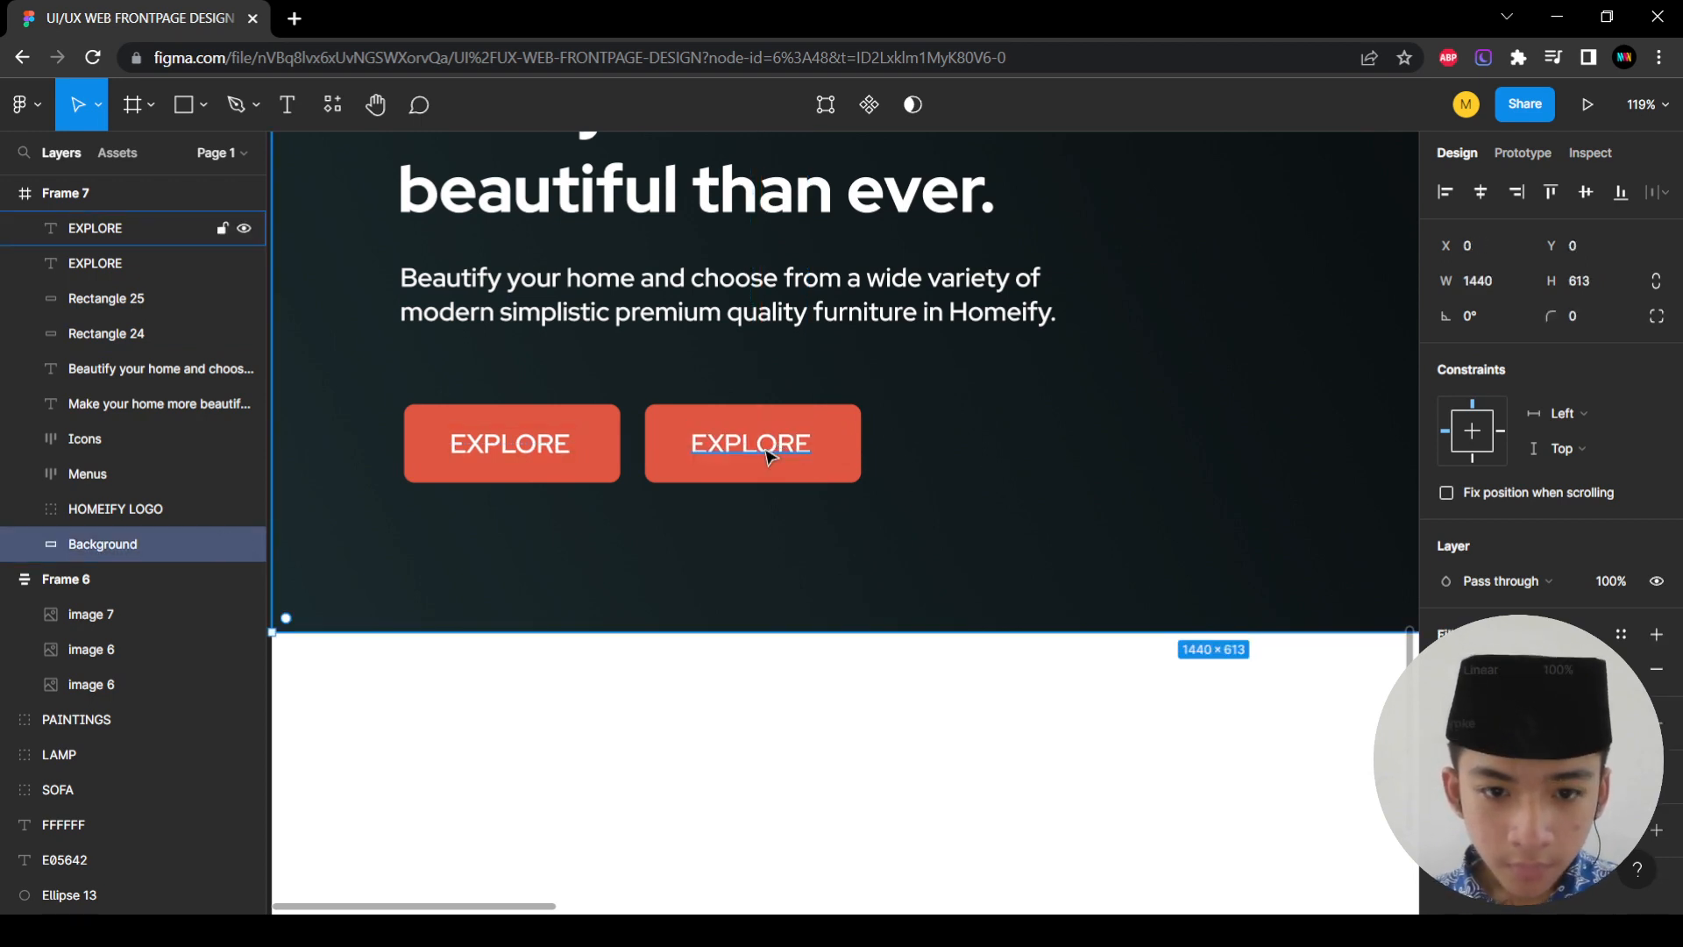
pyautogui.click(807, 474)
pyautogui.moveTo(951, 537); pyautogui.dragTo(934, 539)
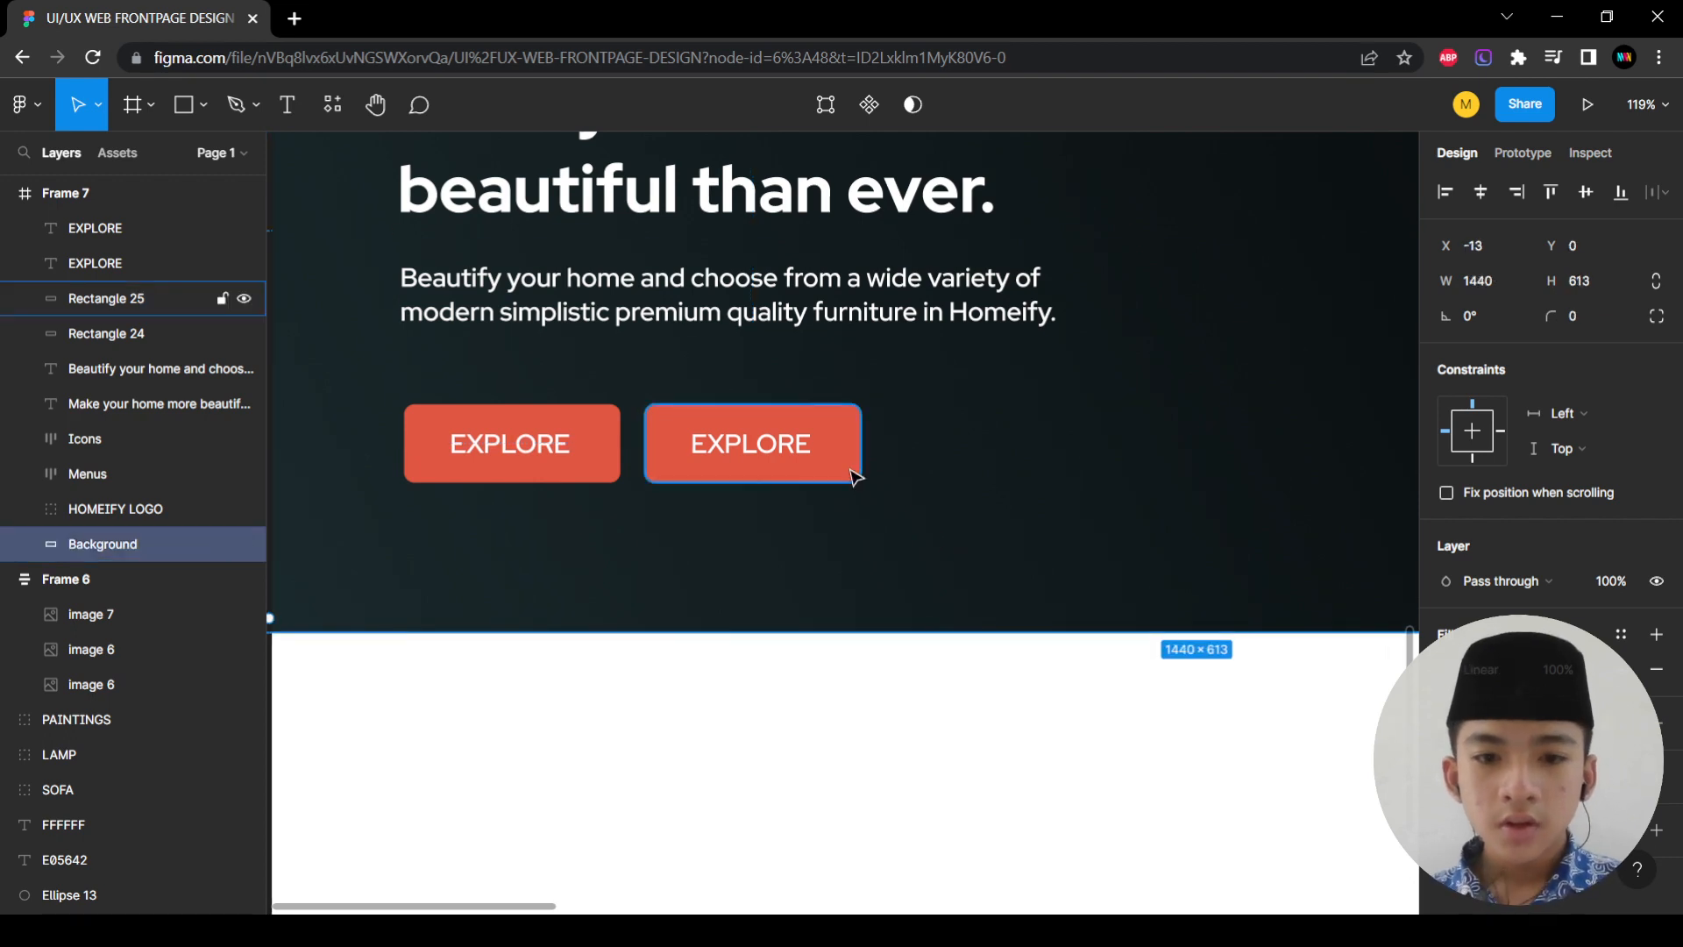
pyautogui.hotkey('ctrl', 'z')
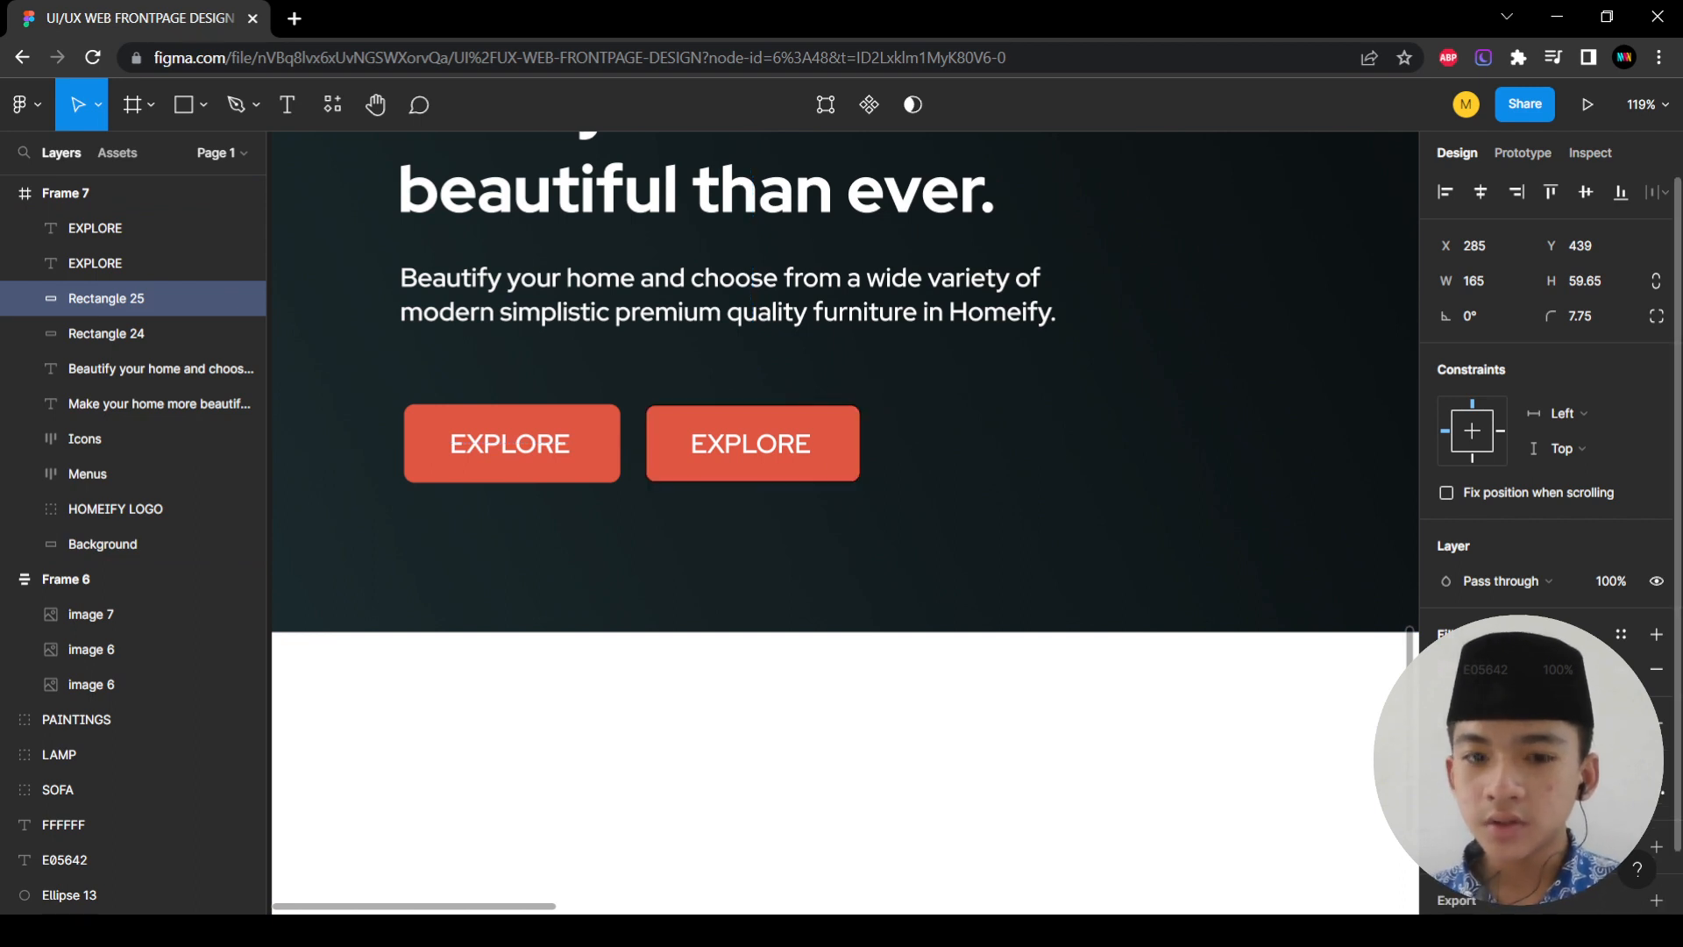
# Change the second button's label to "BUY NOW"
pyautogui.click(784, 447)
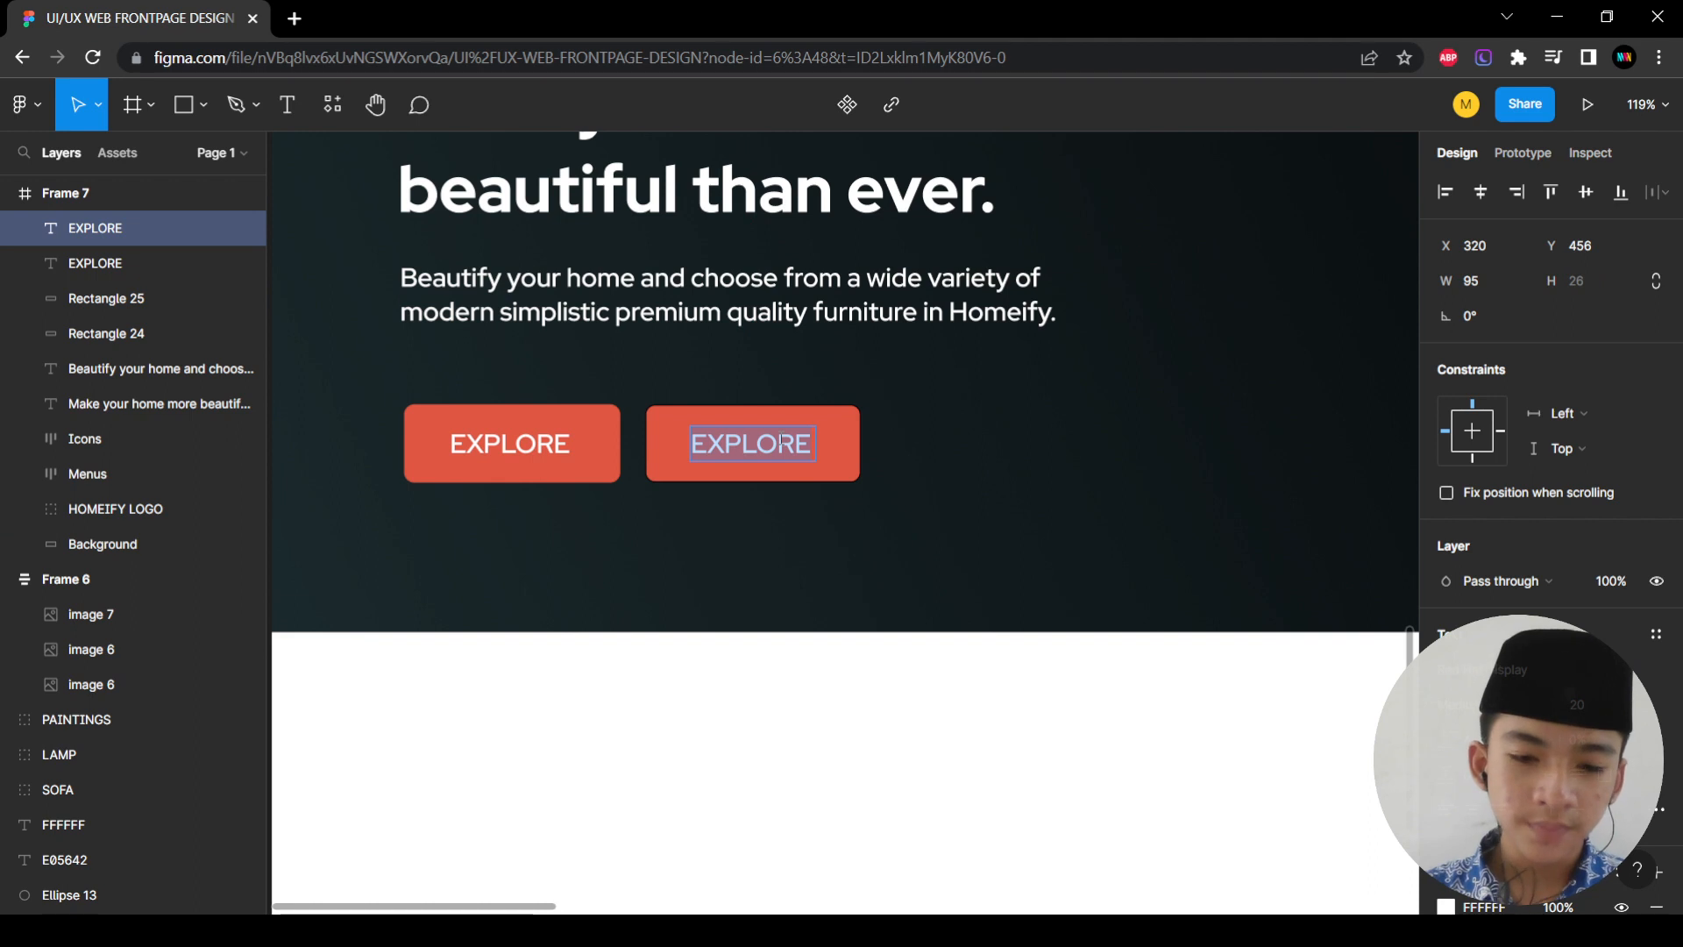
pyautogui.write('BUY N')
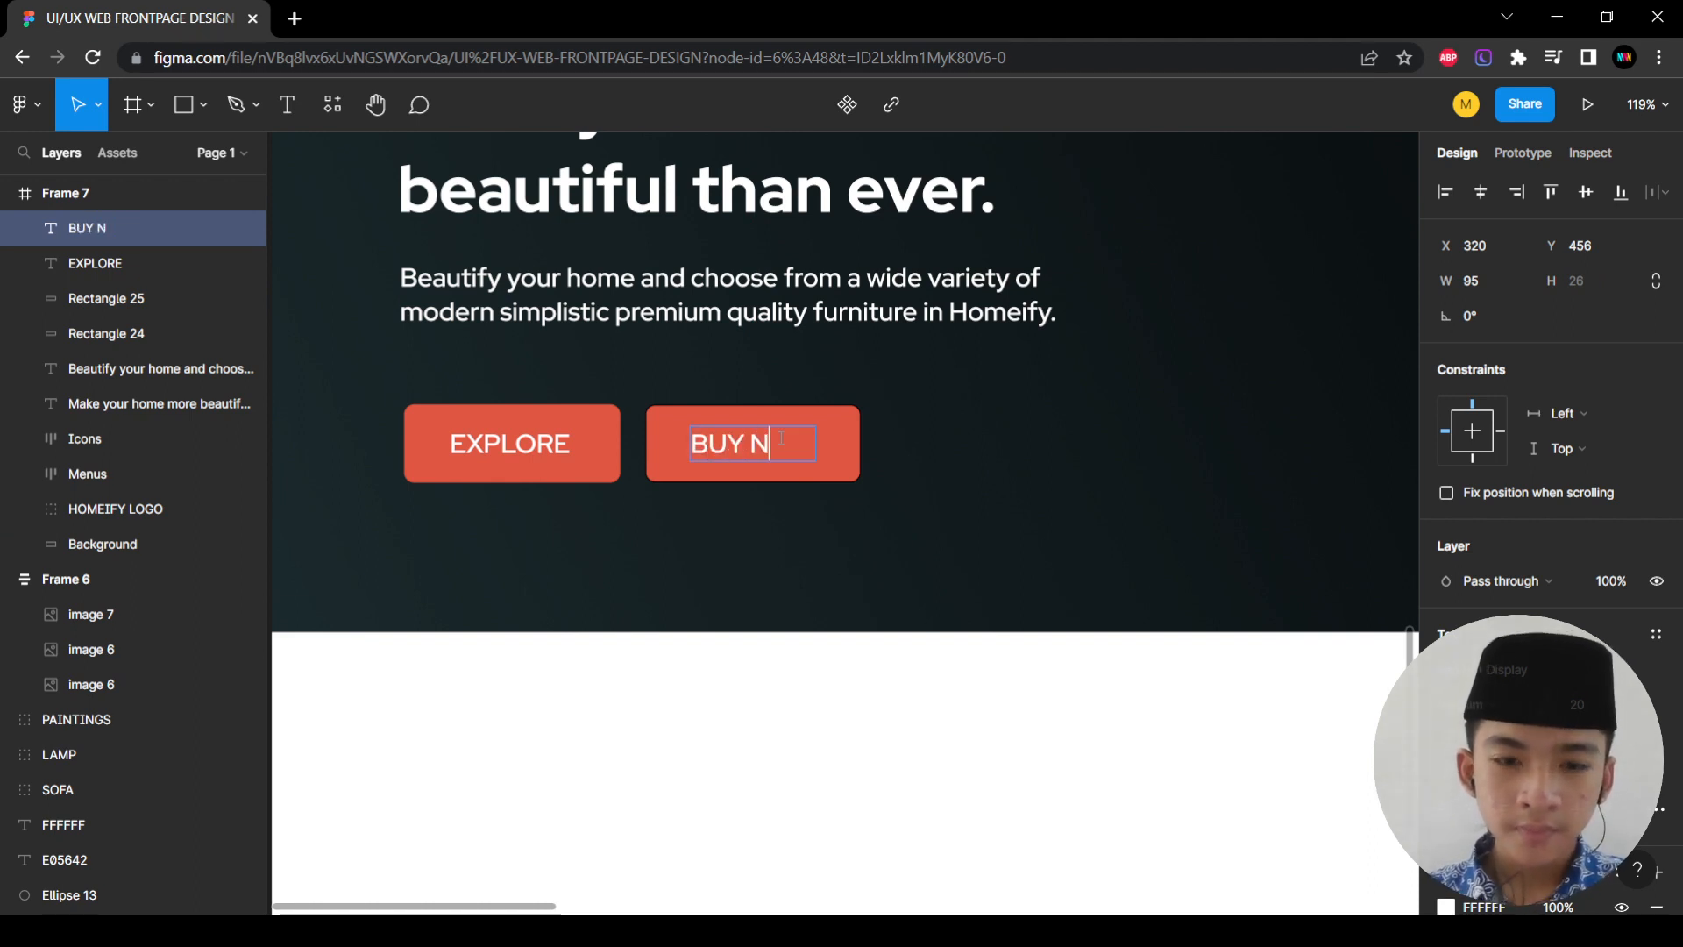
pyautogui.write('OW')
pyautogui.press('Escape')
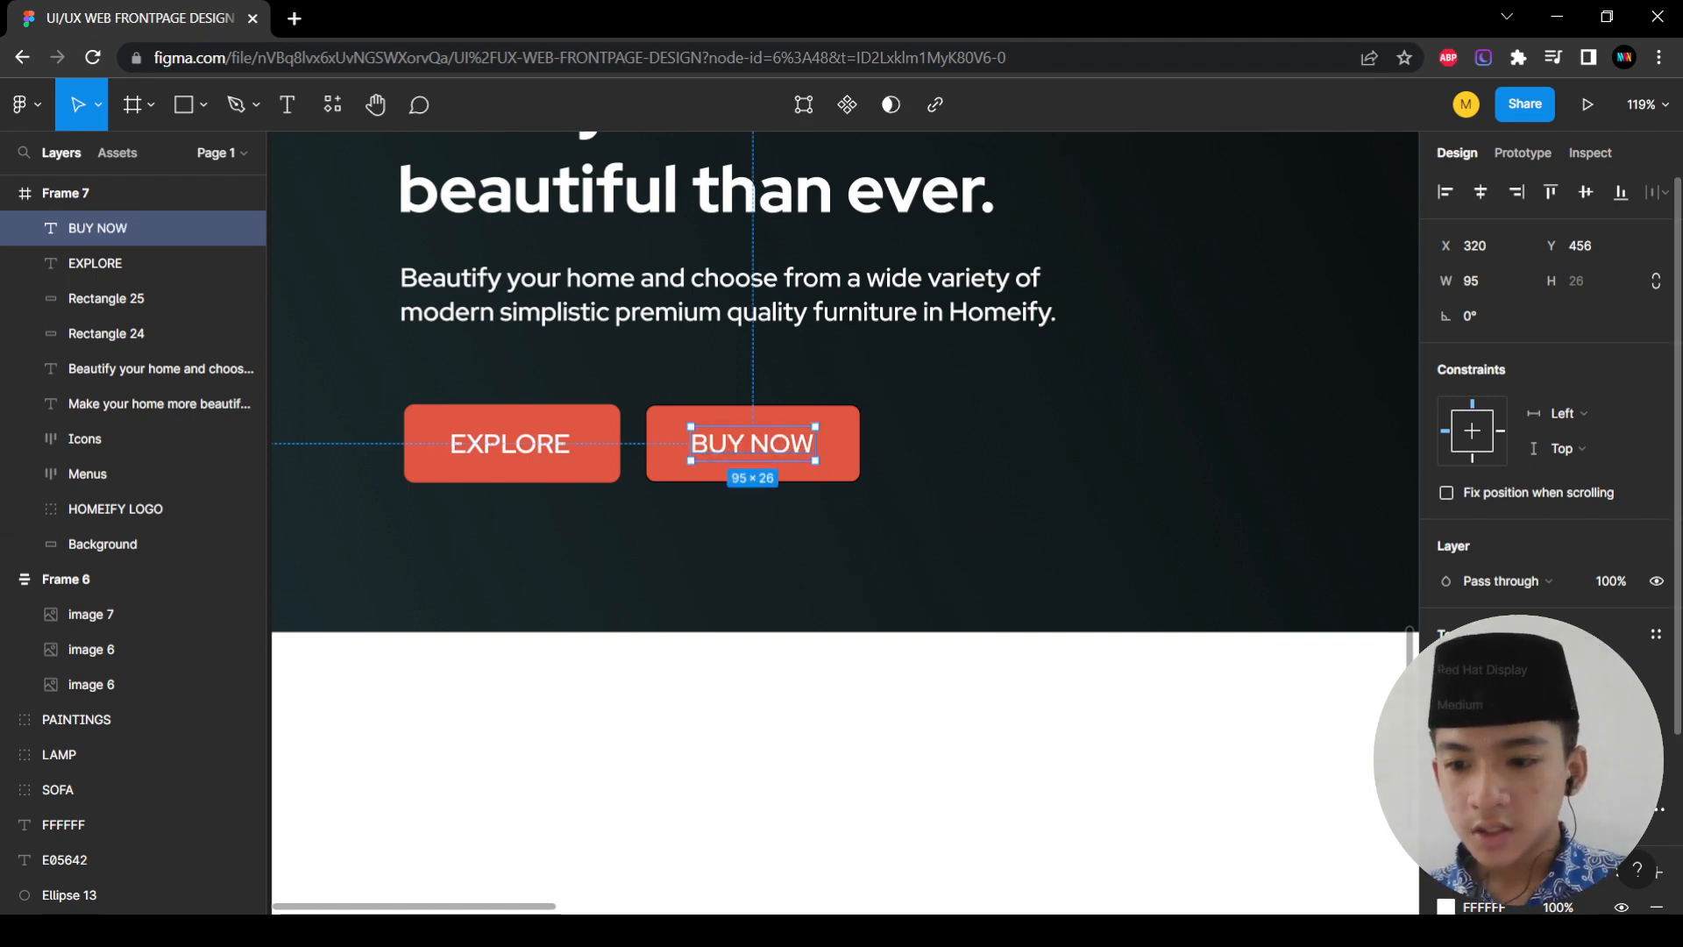
# Set the BUY NOW label's fill colour to the red document colour E05642
pyautogui.scroll(-3, 1550, 526)
pyautogui.click(1446, 672)
pyautogui.click(1210, 808)
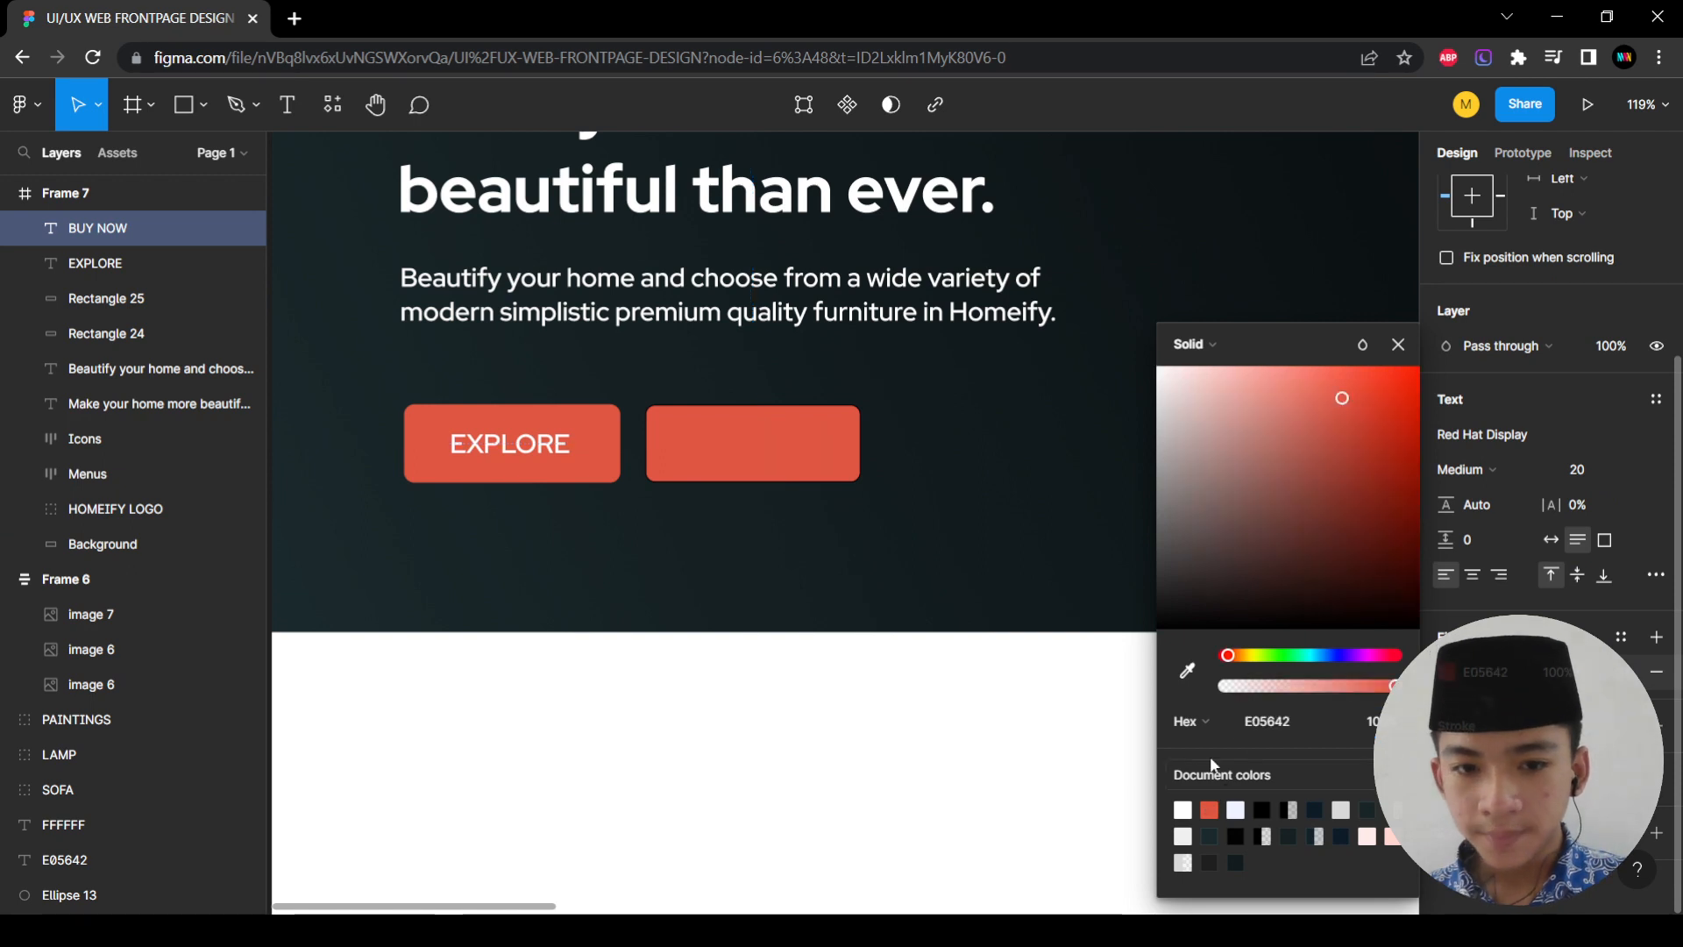
pyautogui.click(1398, 344)
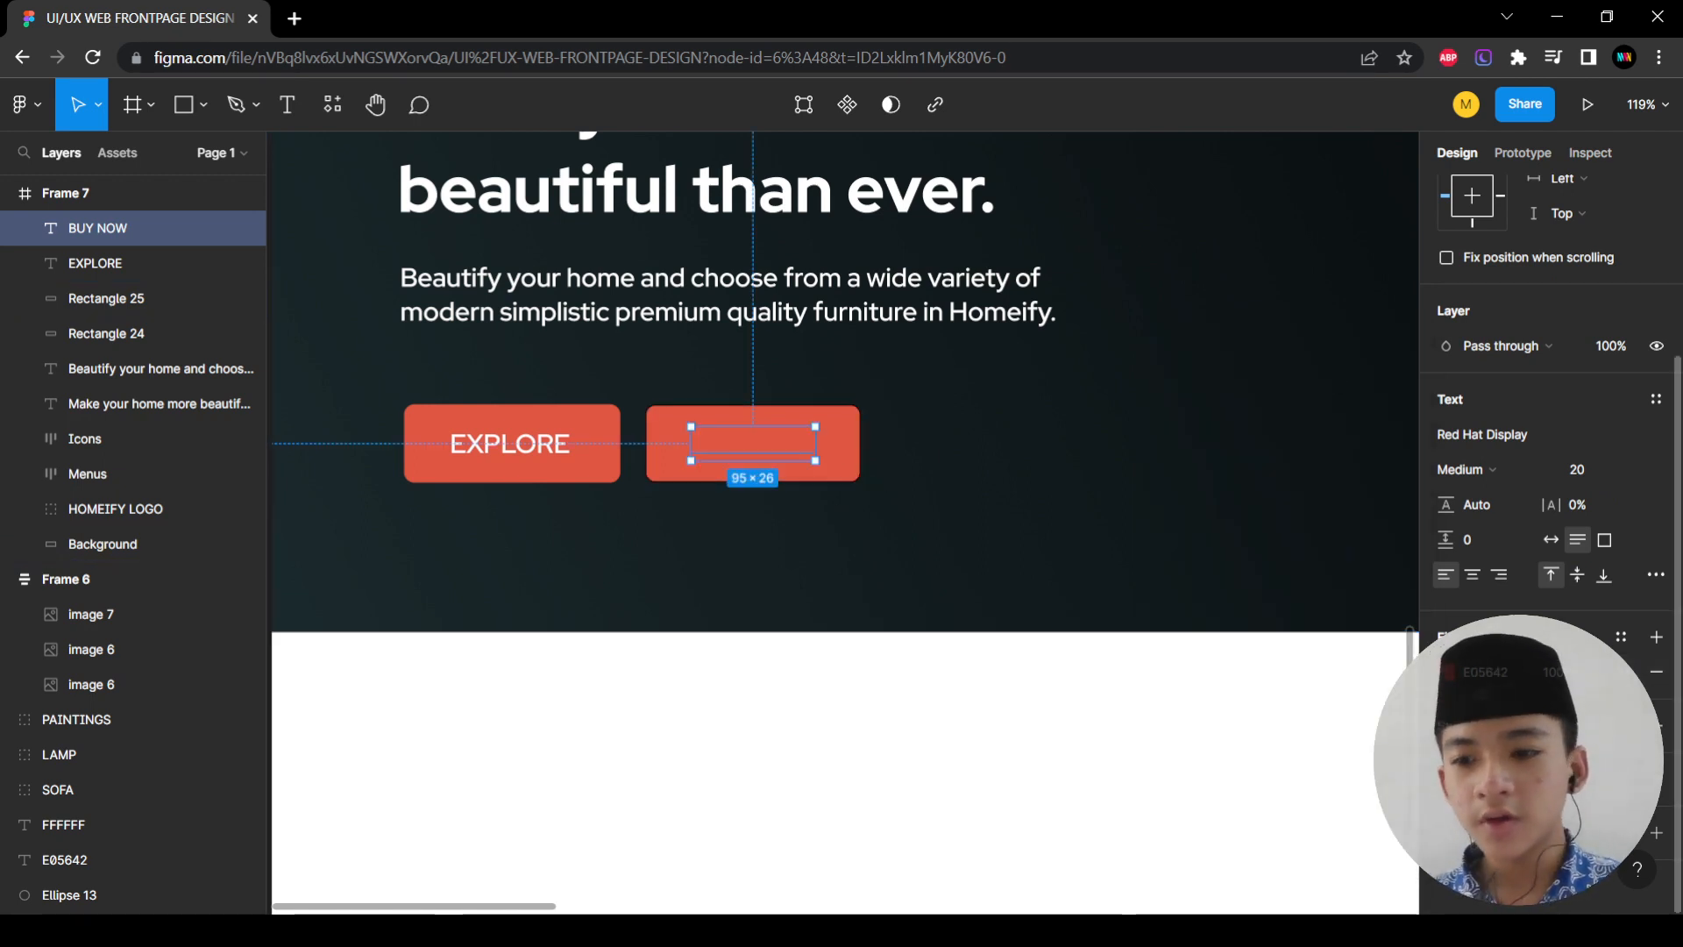
# Remove the fill from the BUY NOW button rectangle and increase its stroke thickness by 2
pyautogui.click(852, 482)
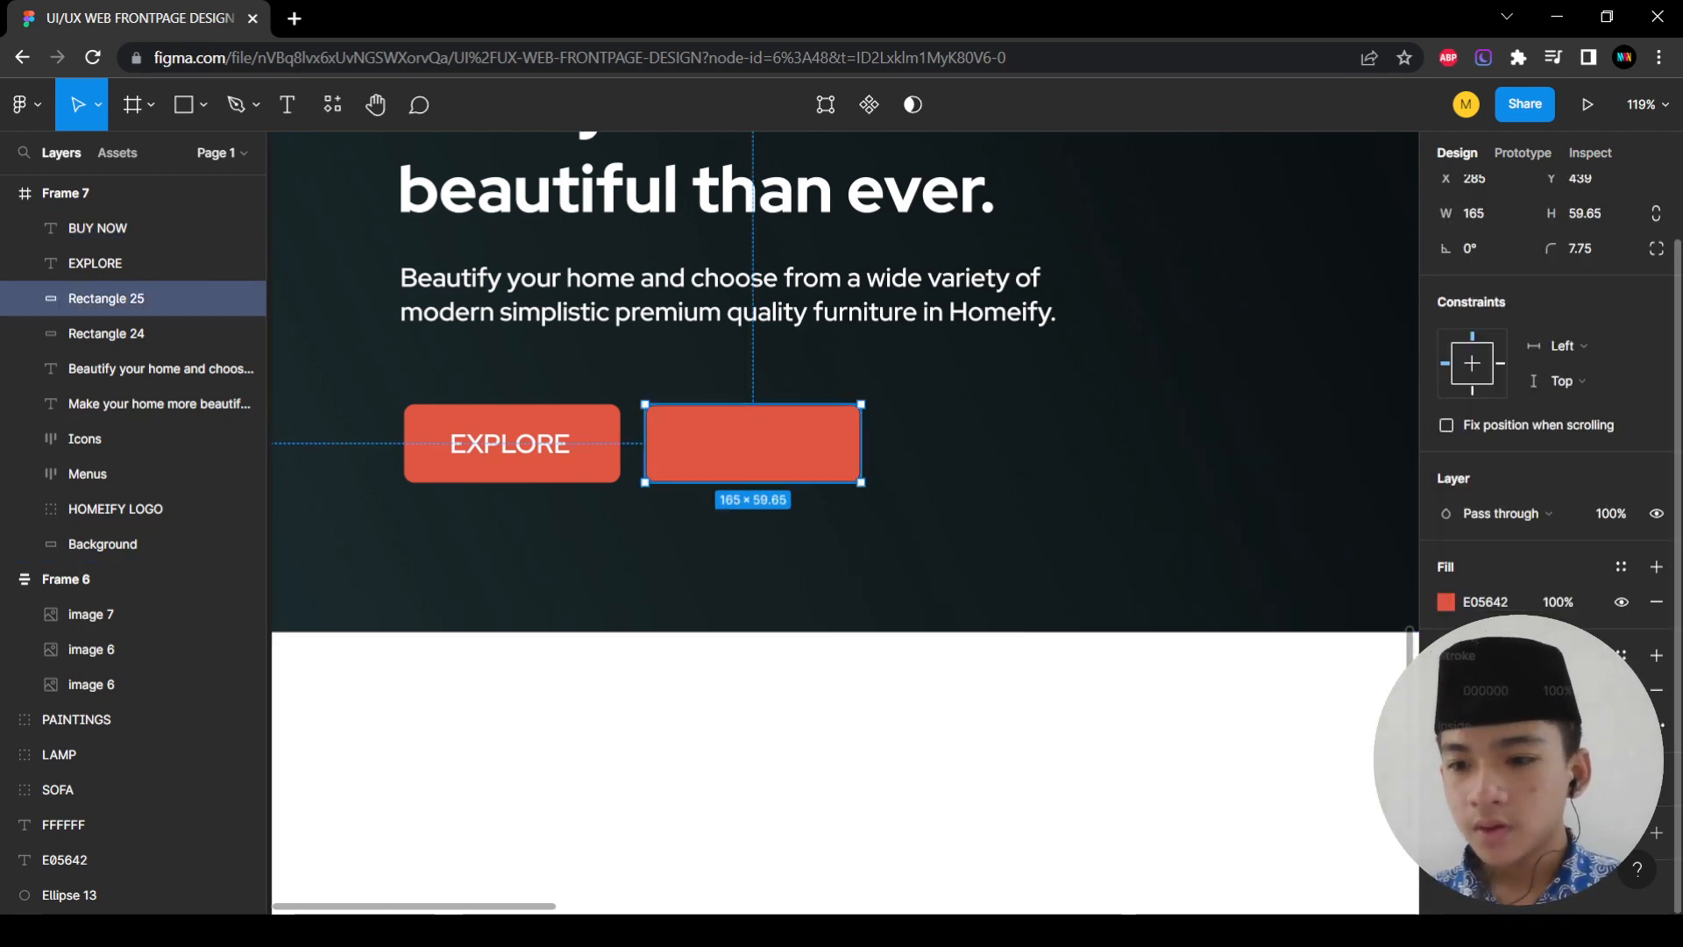
pyautogui.click(1658, 605)
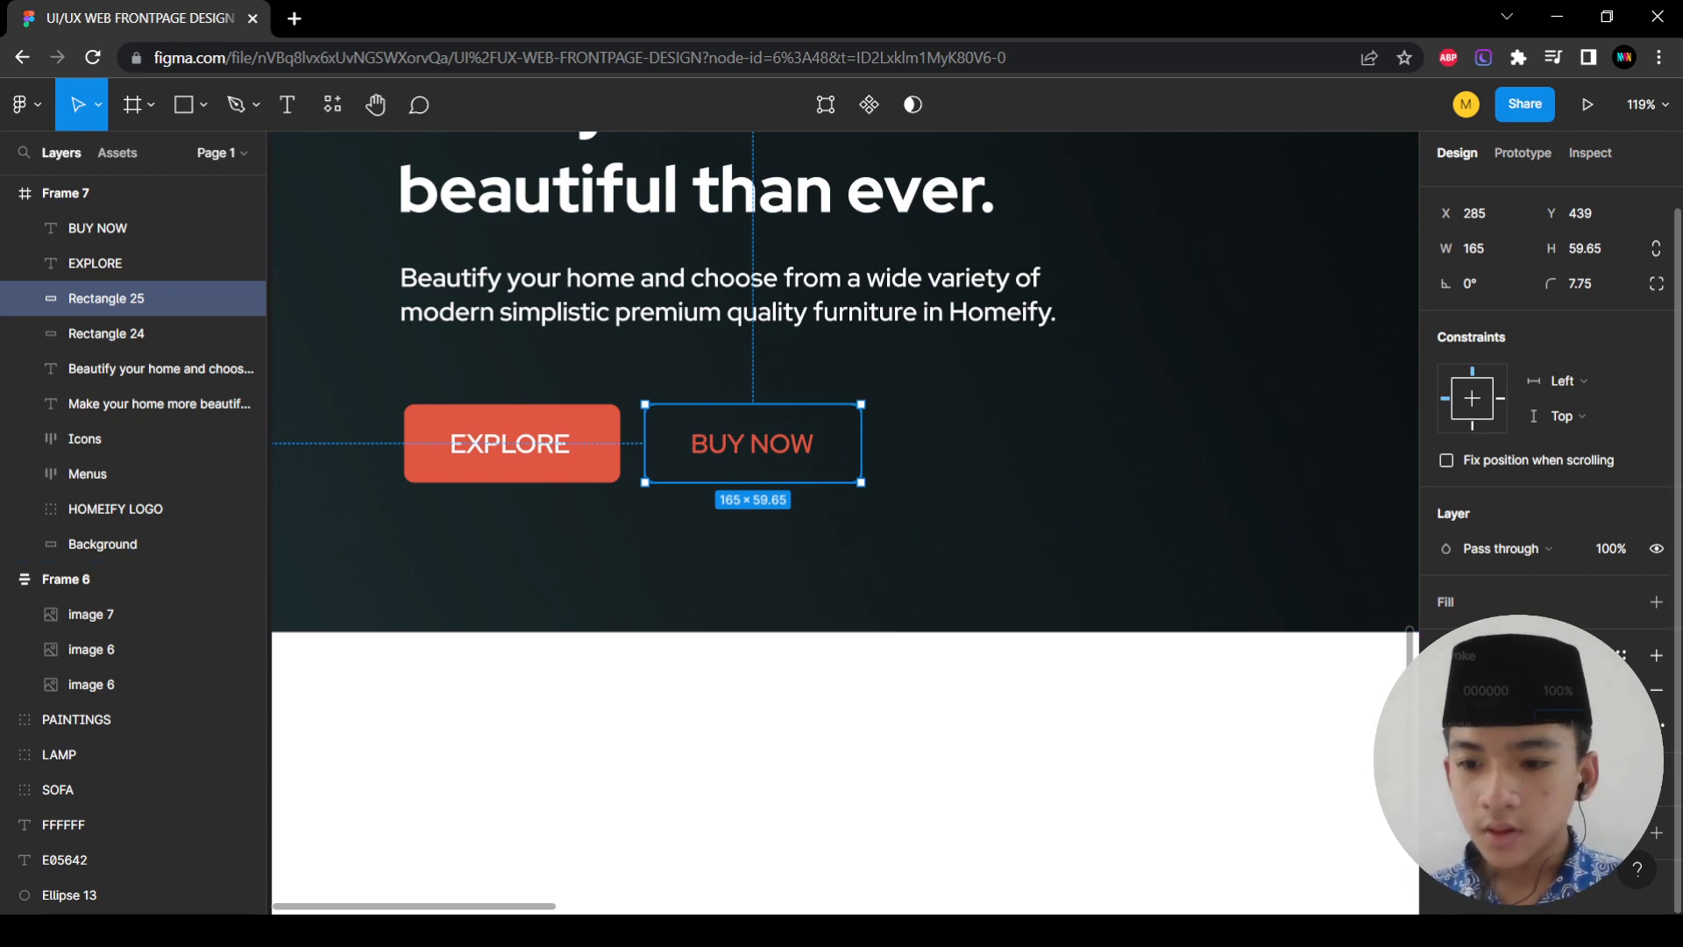
pyautogui.press('Up')
pyautogui.press('Up')
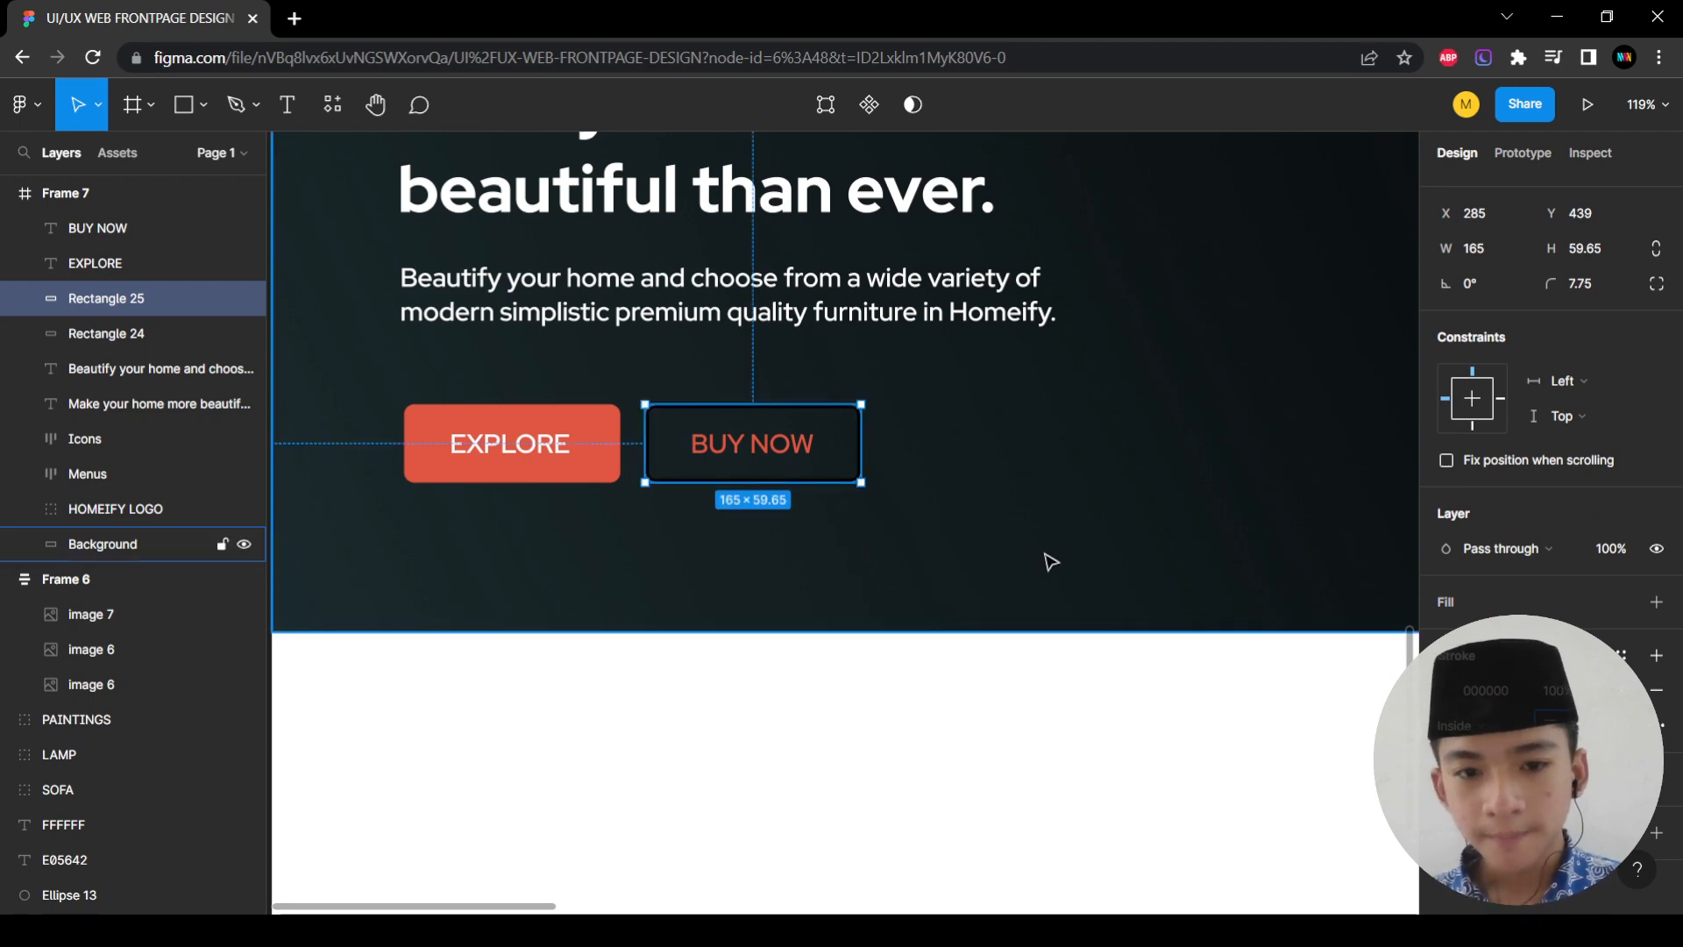
# Check the stroke colour and thickness of the BUY NOW button in the reference design
pyautogui.scroll(-4, 929, 537)
pyautogui.scroll(2, 929, 537)
pyautogui.click(864, 293)
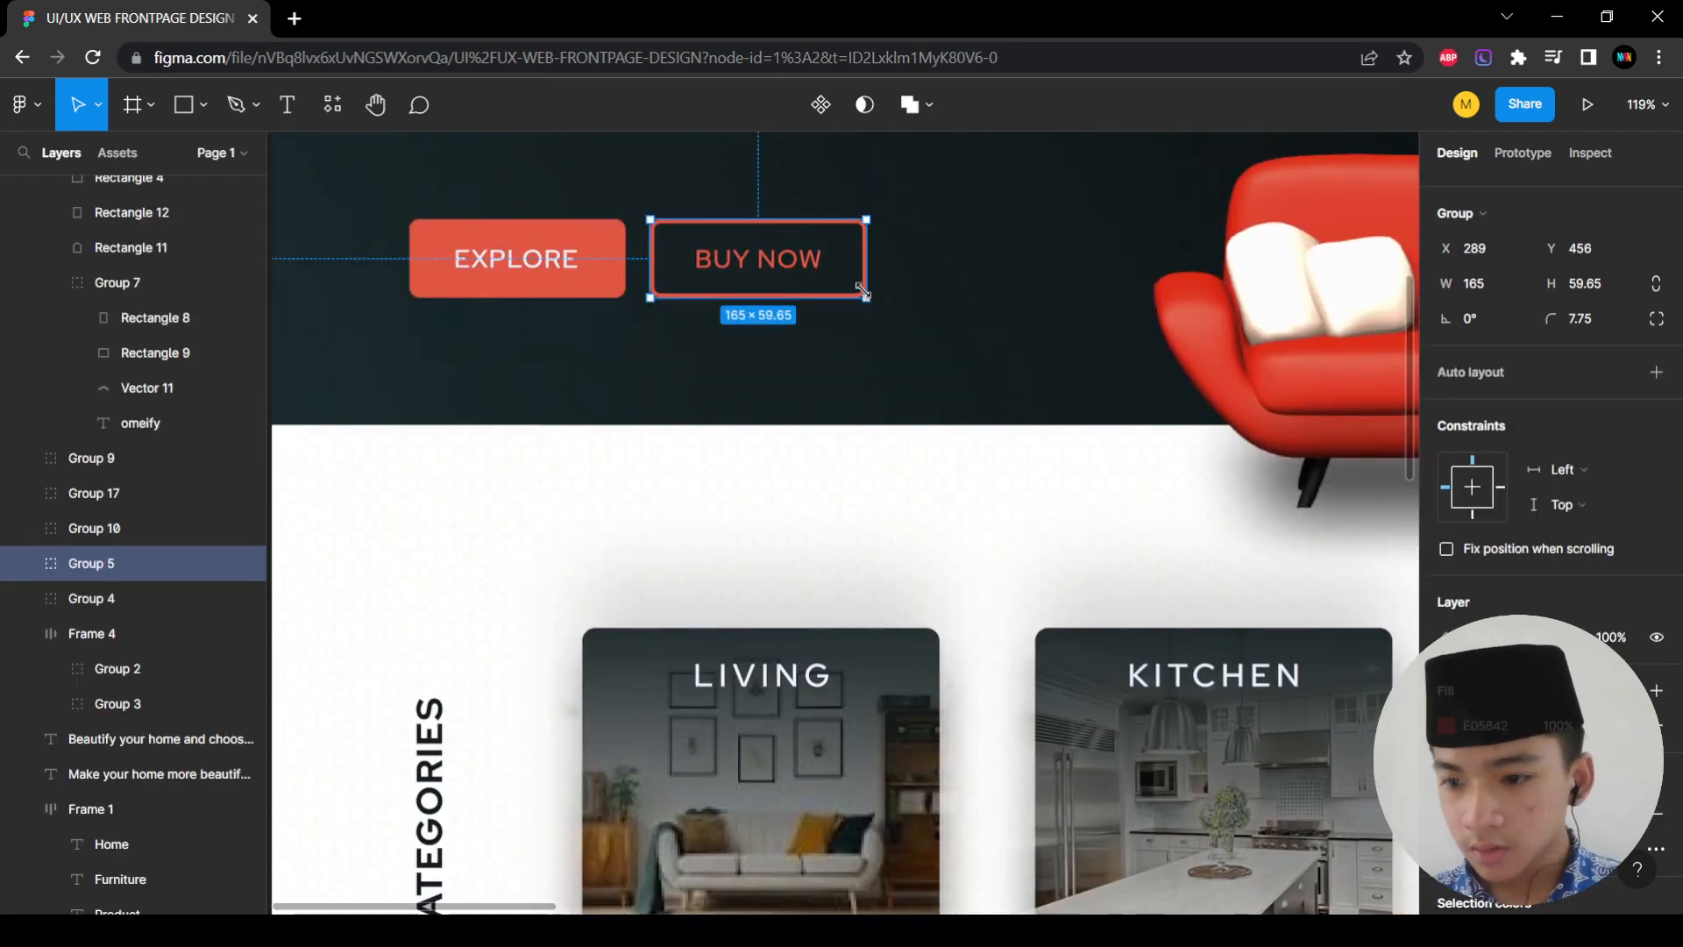
pyautogui.scroll(-2, 1000, 556)
pyautogui.scroll(5, 999, 557)
pyautogui.scroll(-2, 999, 557)
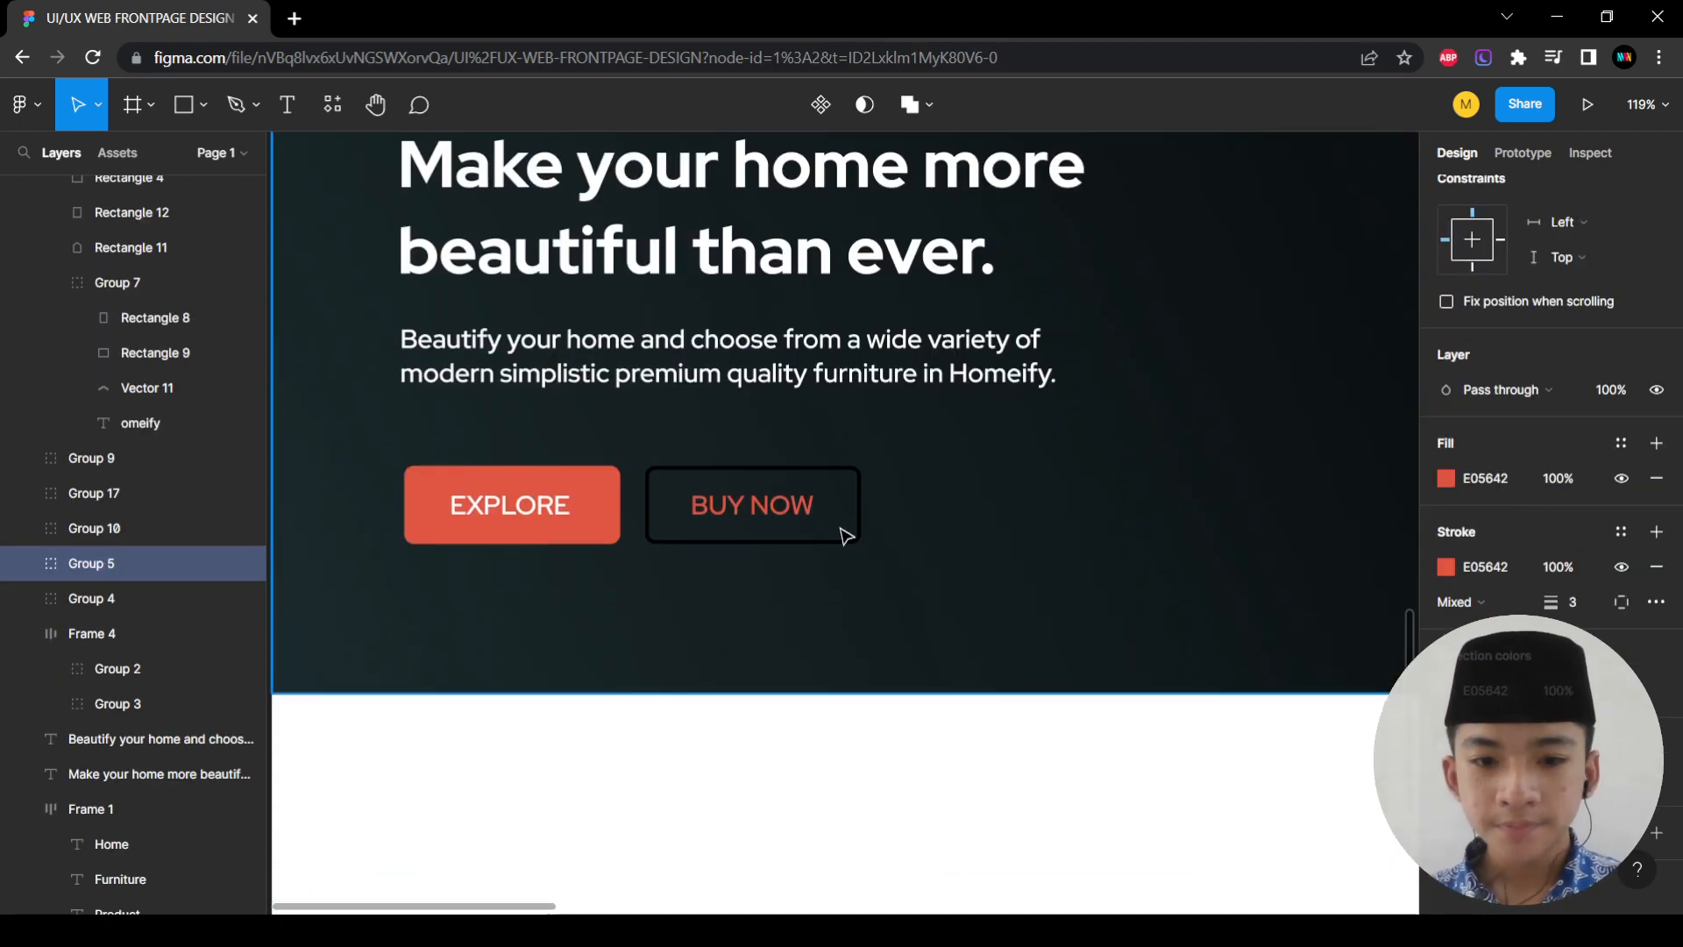
# Set the BUY NOW button rectangle's stroke colour to the red document colour E05642
pyautogui.click(855, 532)
pyautogui.click(1445, 690)
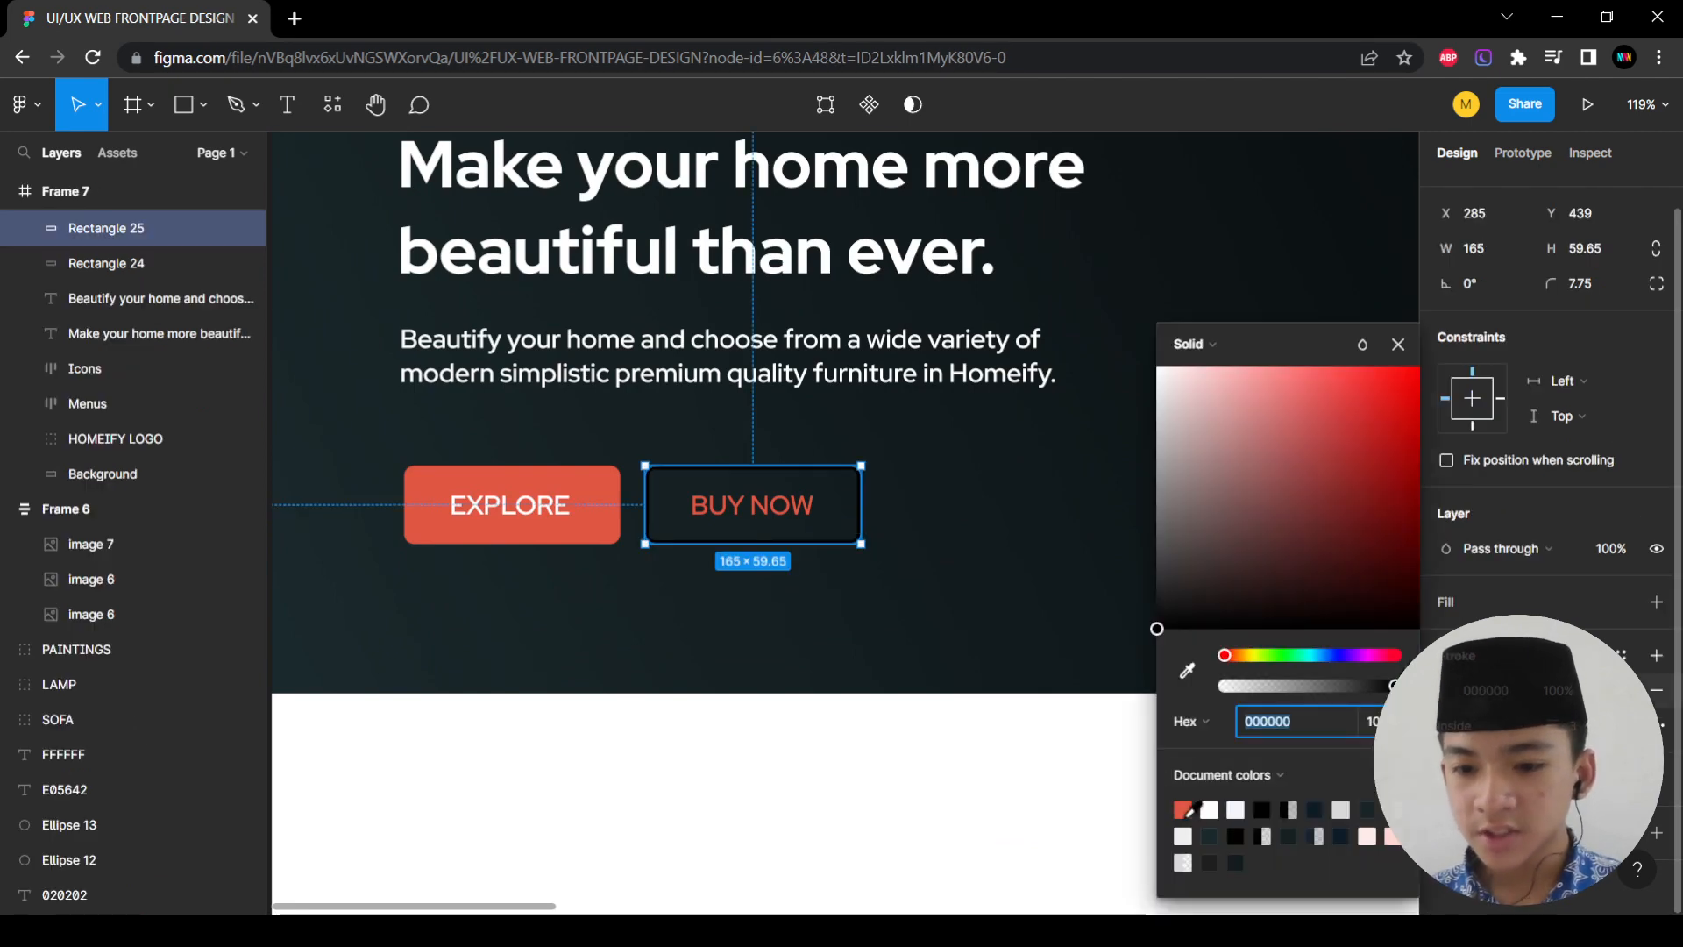
pyautogui.click(1183, 809)
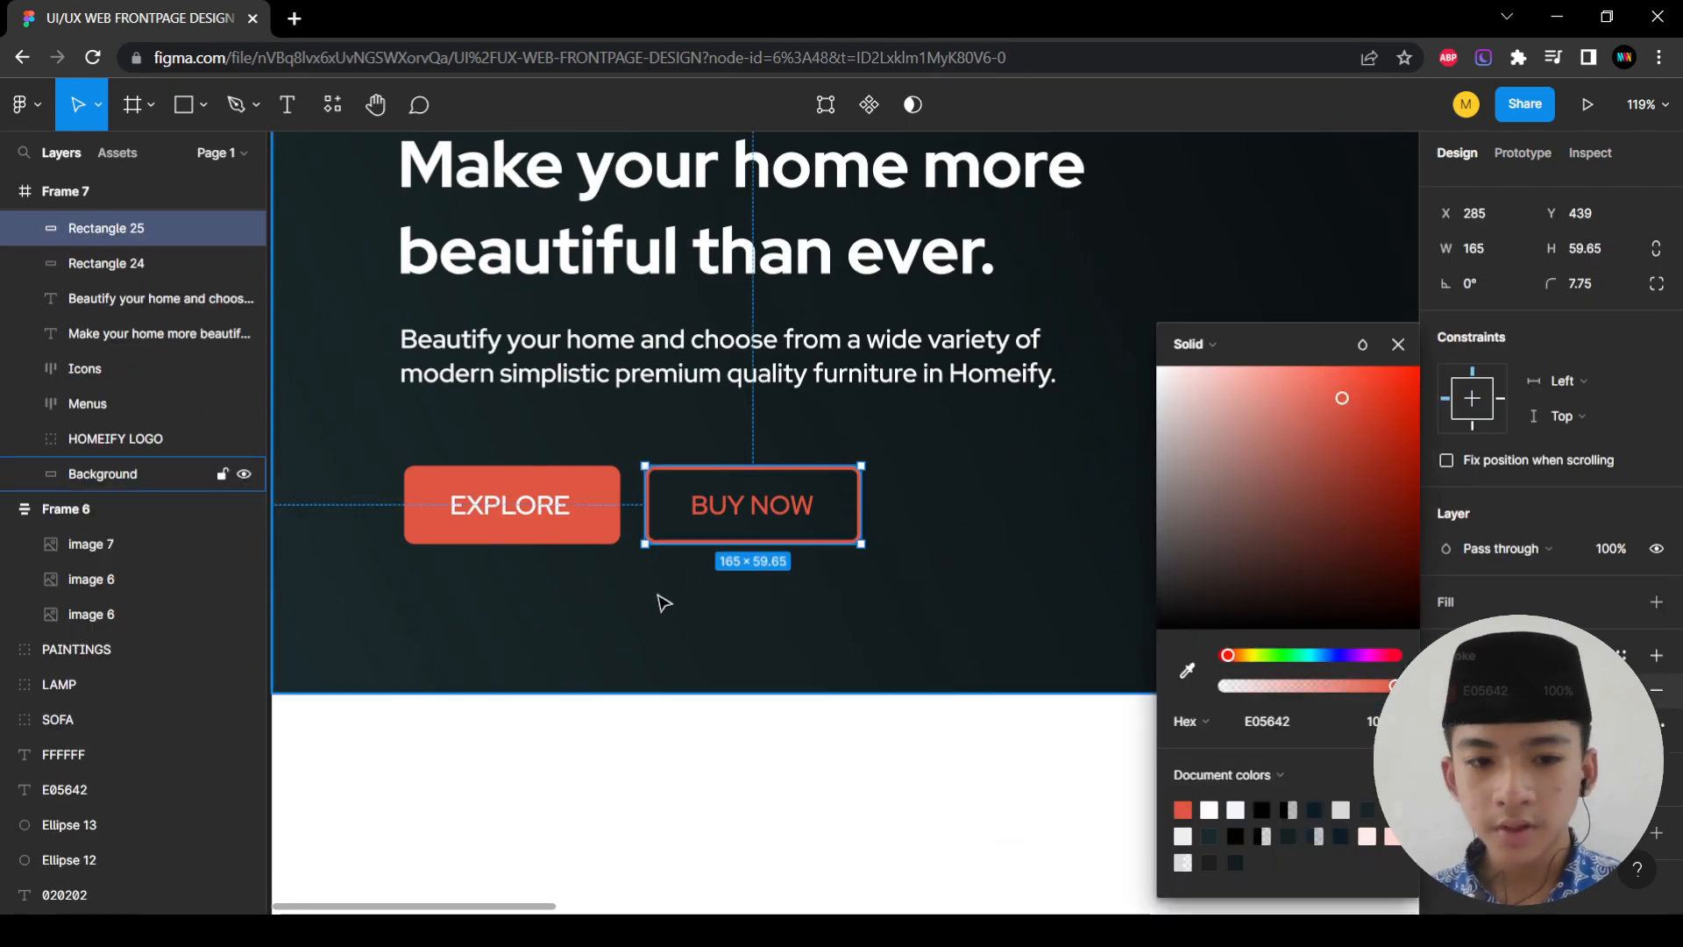
pyautogui.click(1399, 344)
# With the Pen tool, start an underline shape beneath "beautiful" in the new frame by drawing its rounded left end
pyautogui.scroll(-5, 1153, 549)
pyautogui.scroll(3, 893, 598)
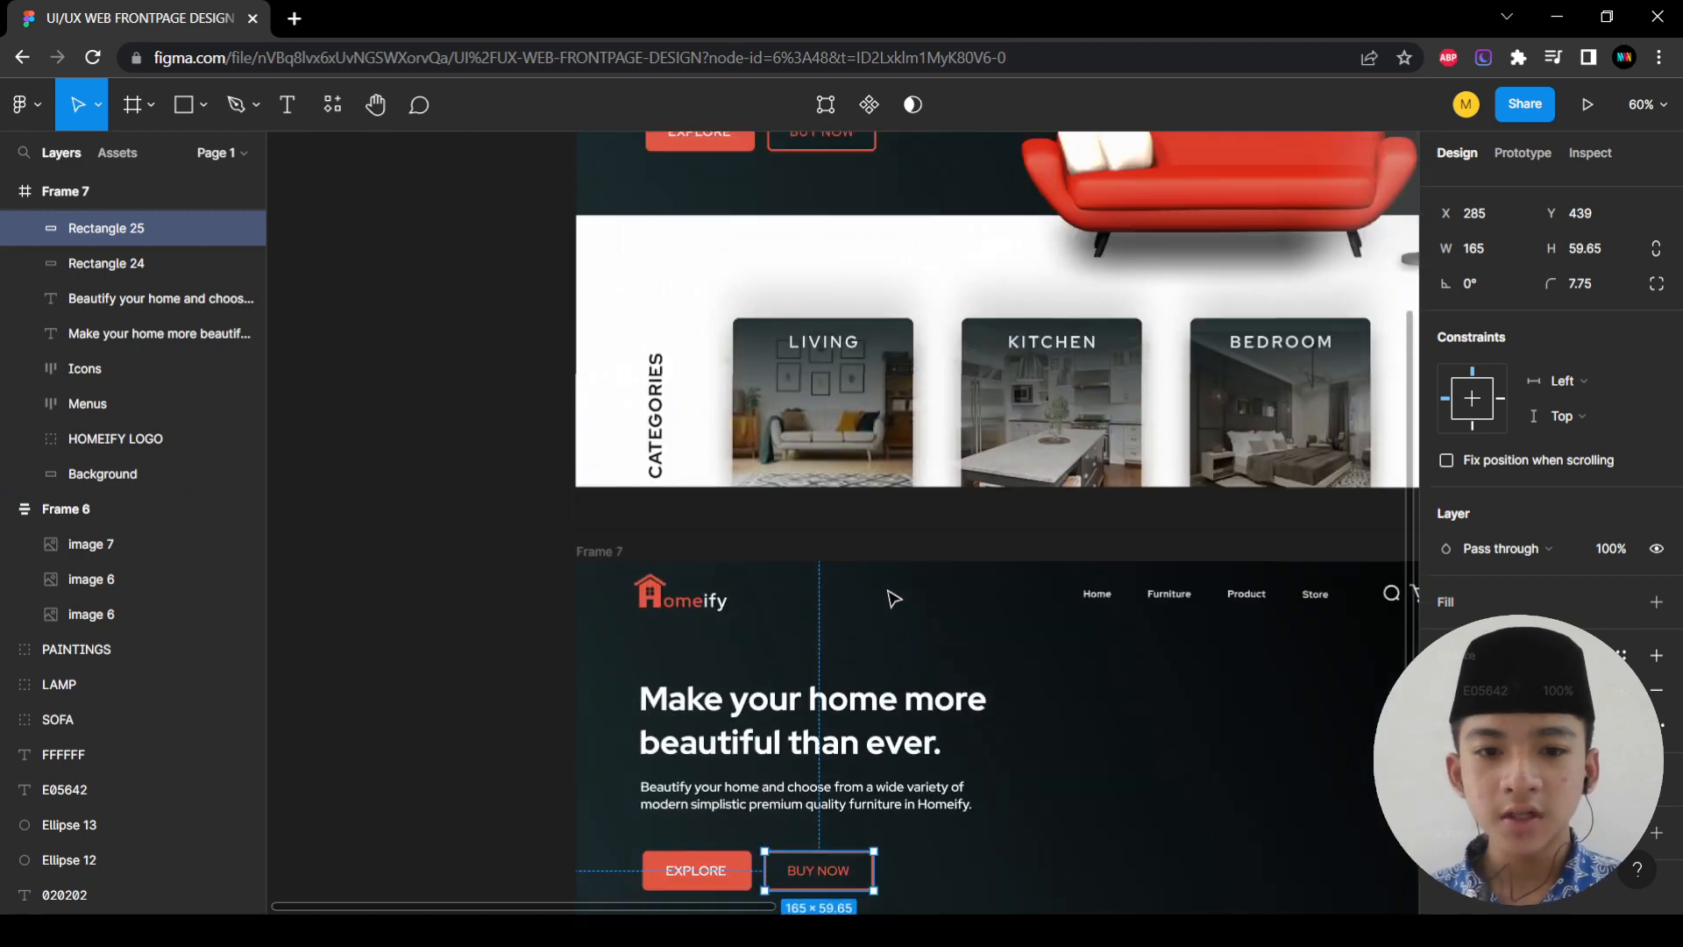
pyautogui.scroll(3, 893, 598)
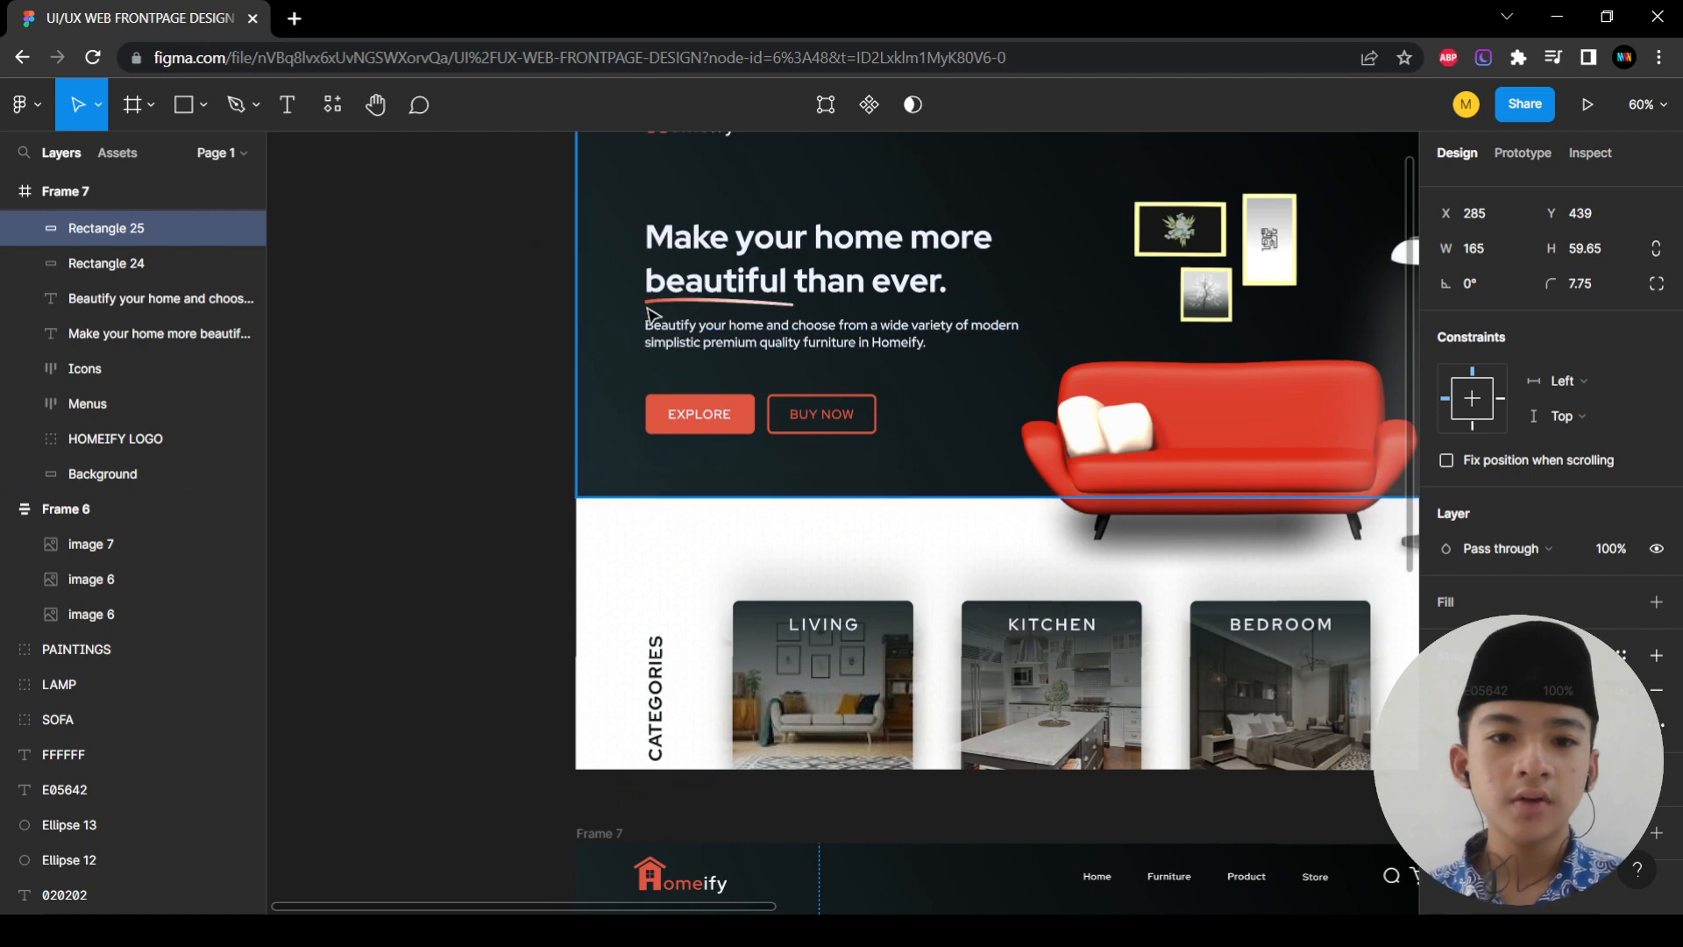
pyautogui.click(235, 105)
pyautogui.scroll(-7, 697, 403)
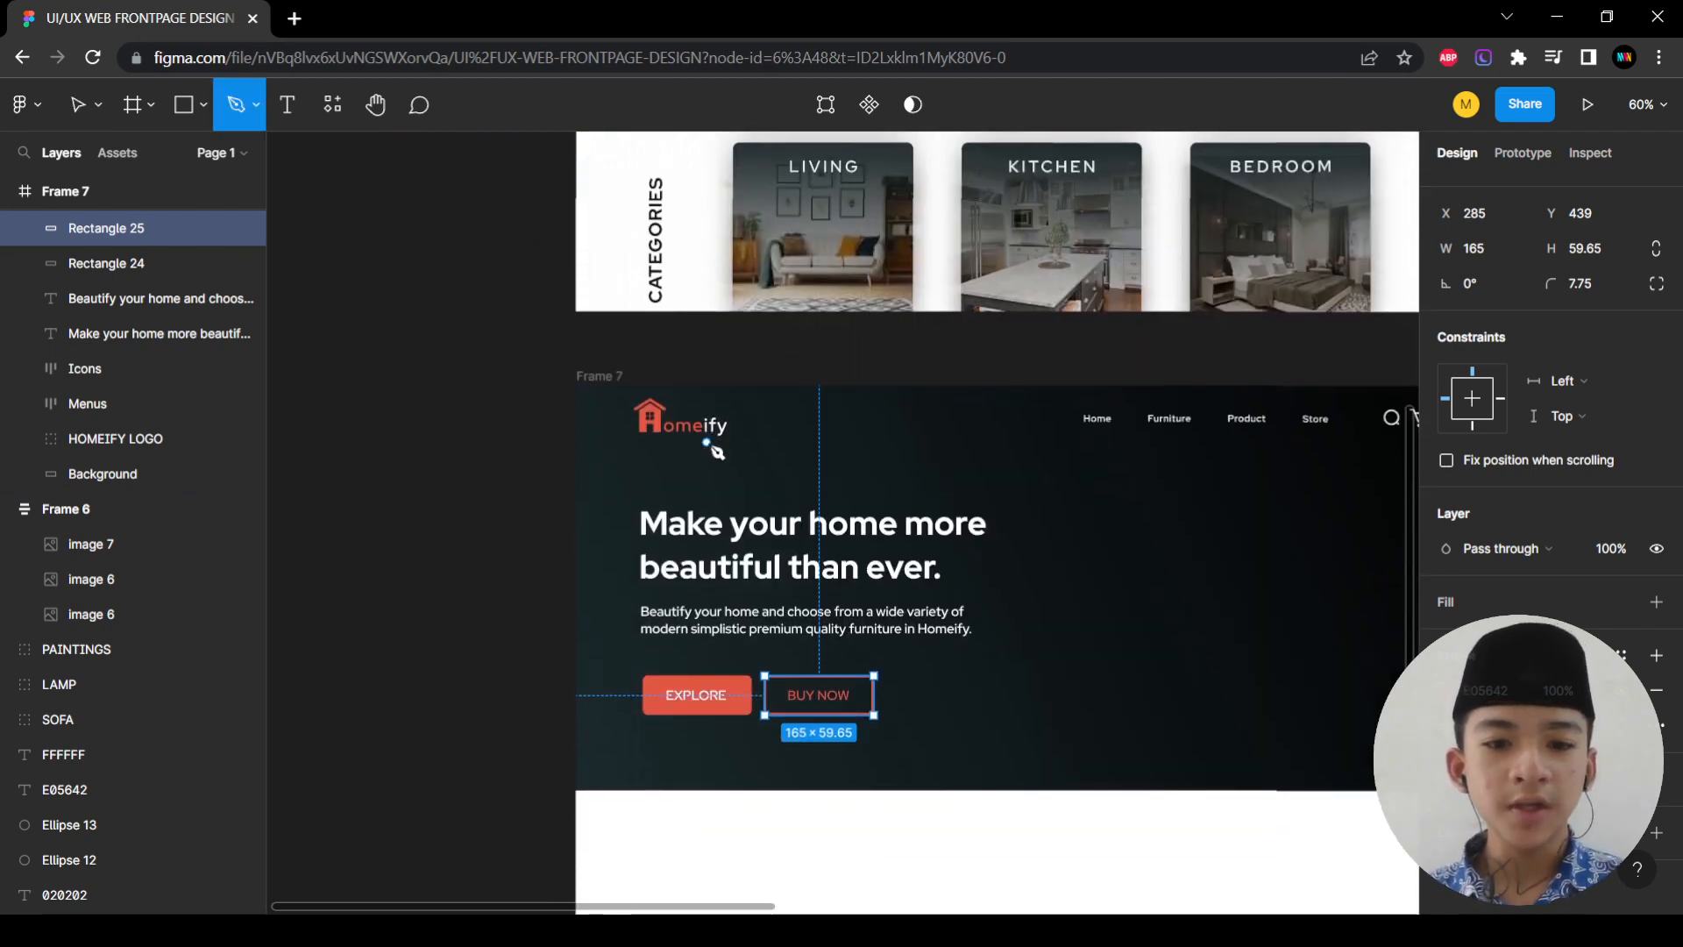
pyautogui.scroll(10, 684, 521)
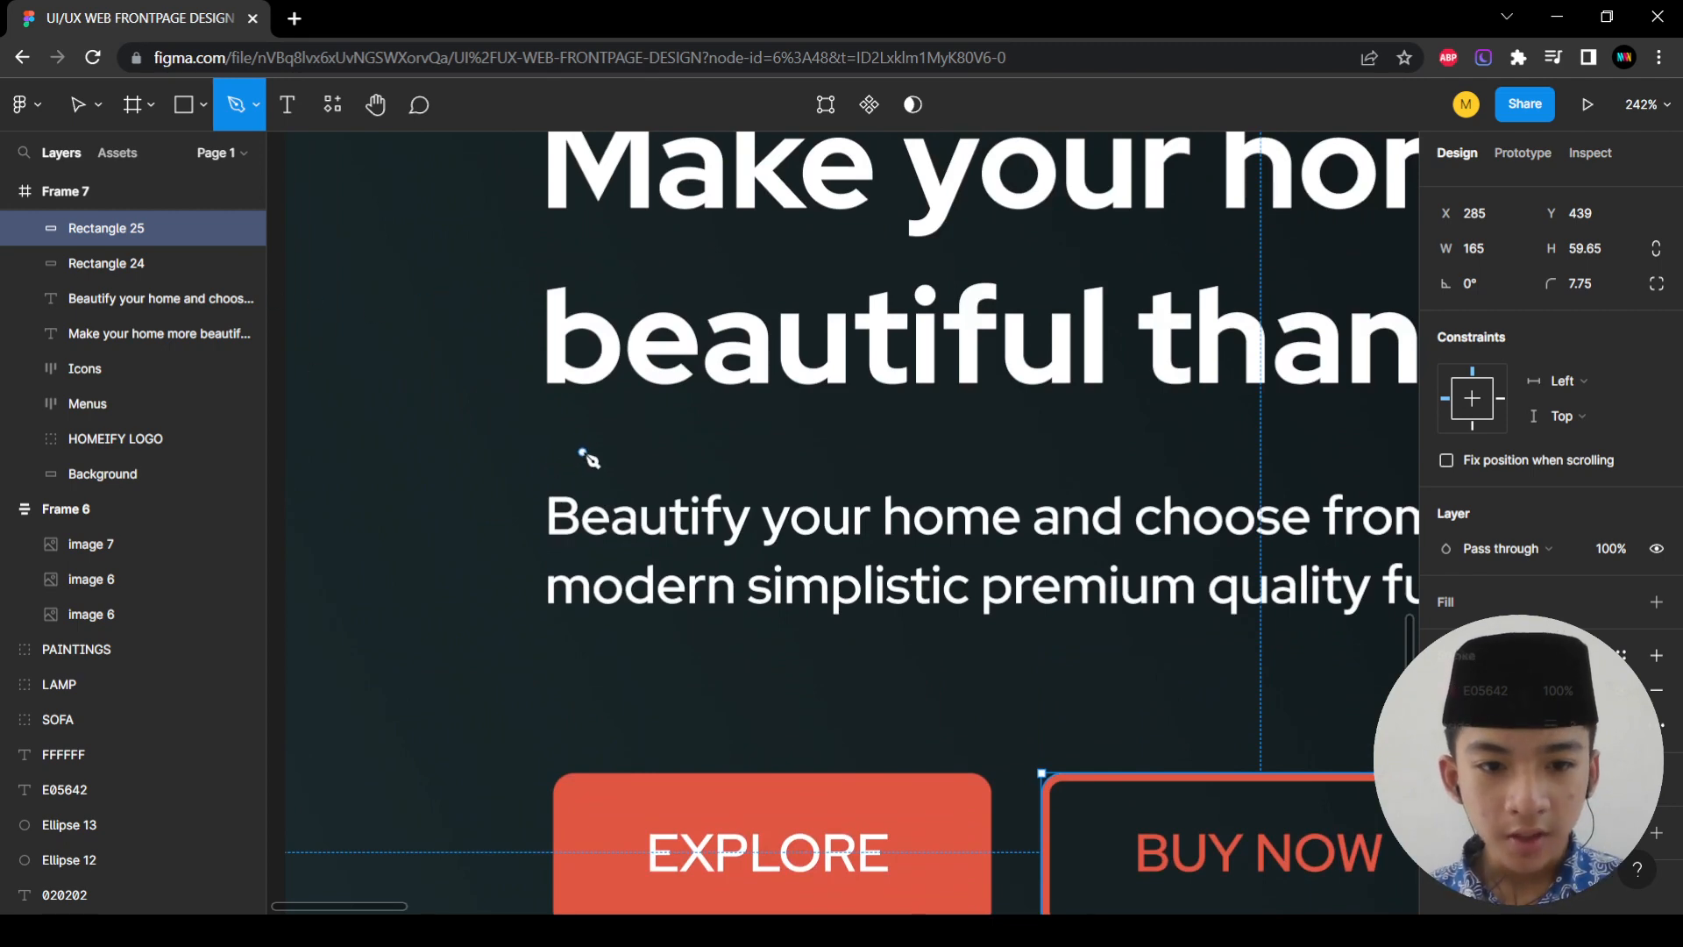
pyautogui.click(580, 421)
pyautogui.scroll(6, 583, 434)
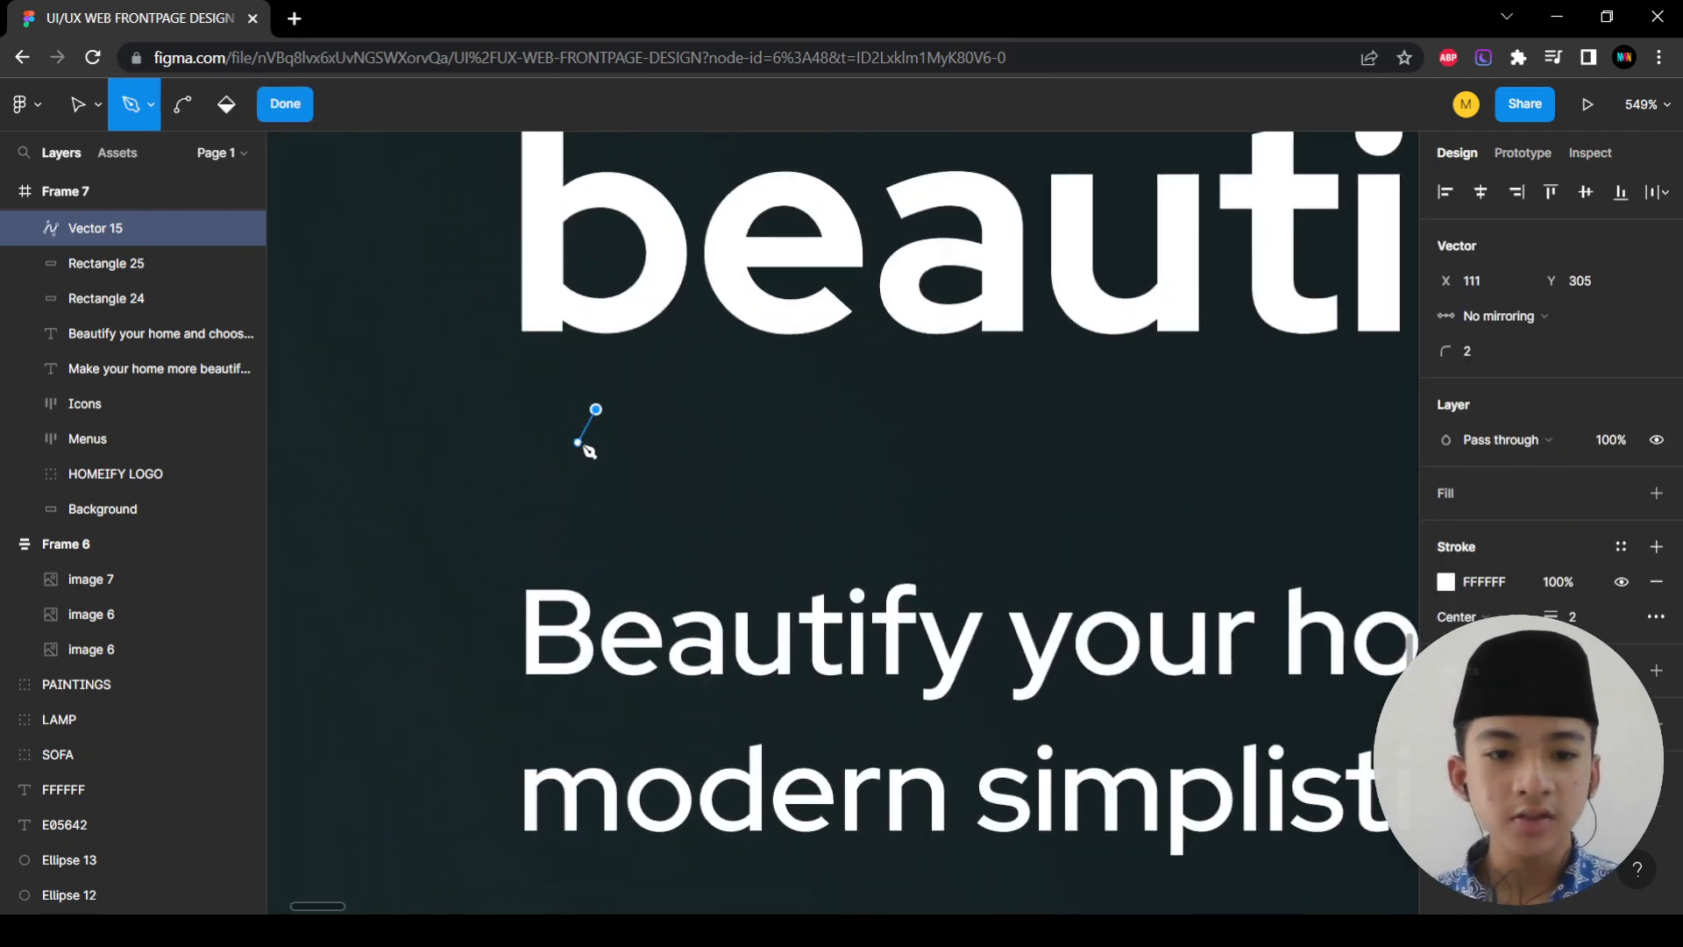
pyautogui.moveTo(554, 445); pyautogui.dragTo(569, 468)
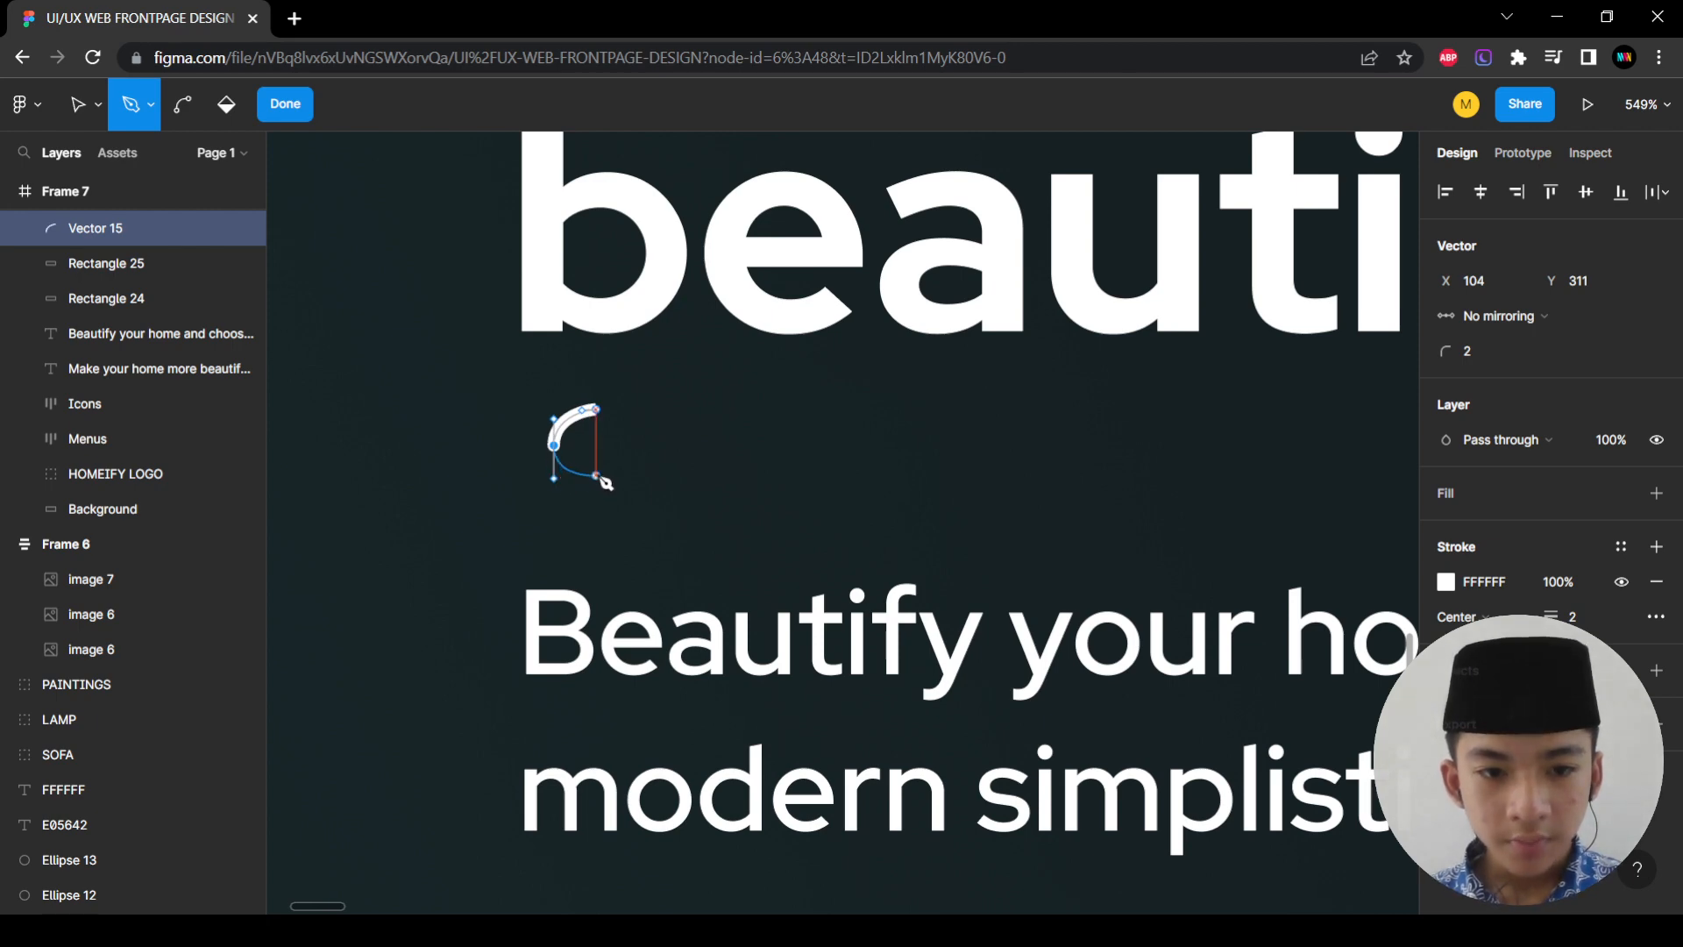
pyautogui.click(596, 475)
# Extend the underline path with a gently curved lower edge to the end of "beautiful" and begin its rounded right end
pyautogui.hscroll(4, 649, 474)
pyautogui.scroll(-4, 815, 508)
pyautogui.hscroll(2, 855, 552)
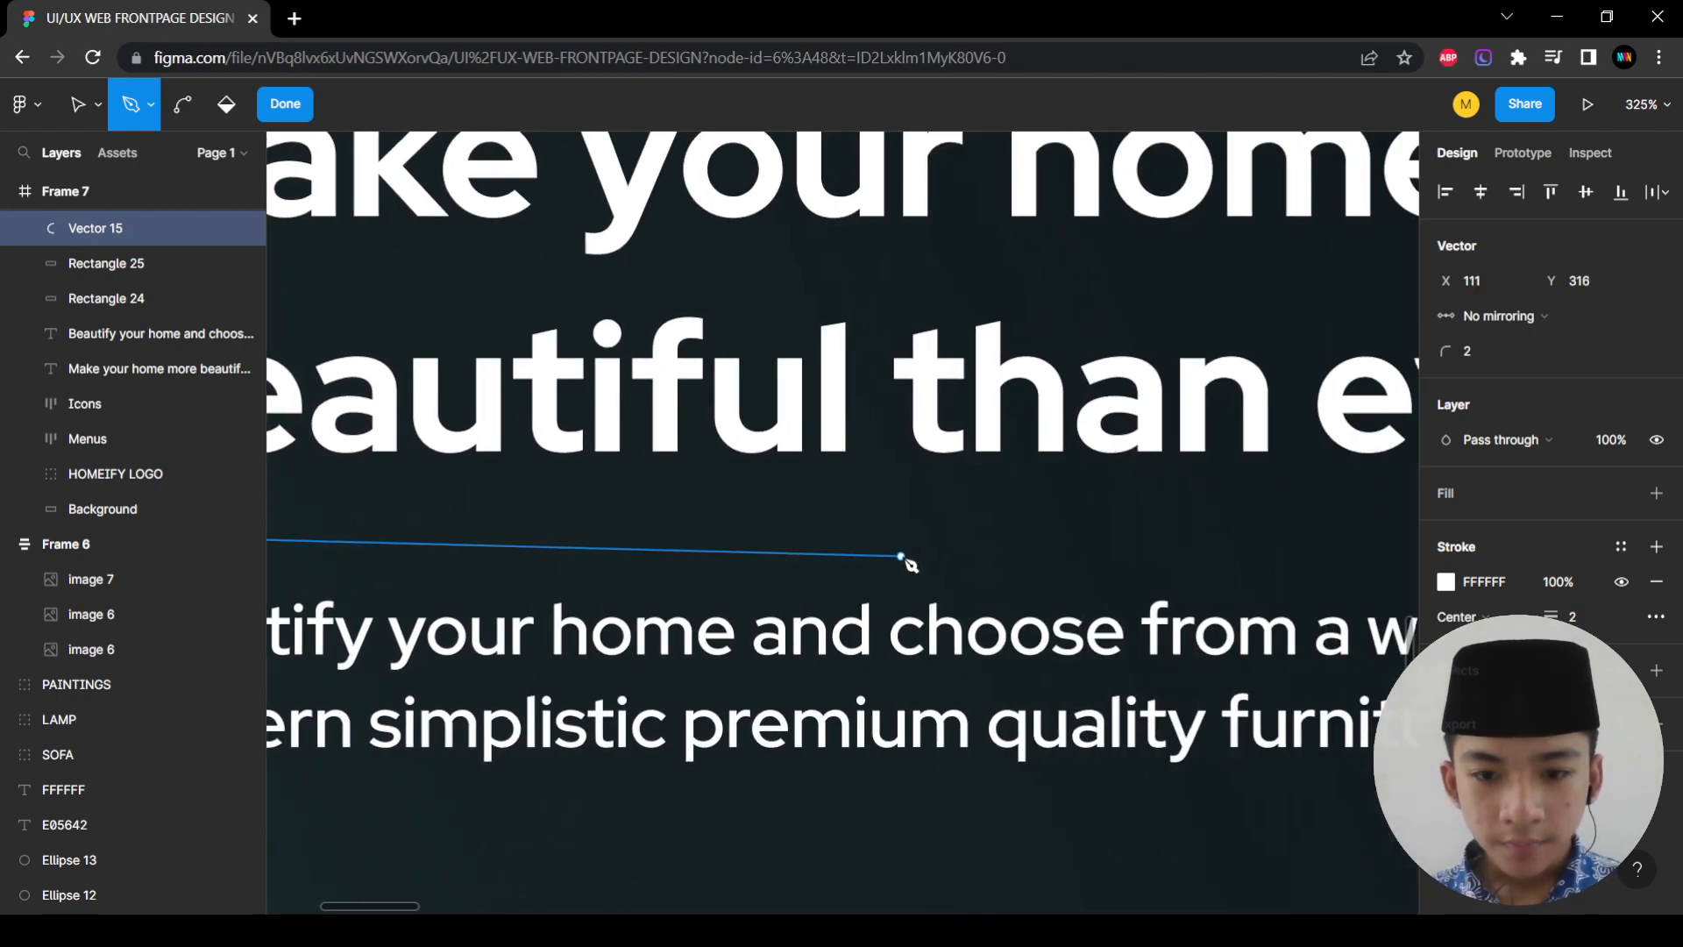
pyautogui.scroll(-3, 909, 563)
pyautogui.moveTo(824, 556); pyautogui.dragTo(1187, 603)
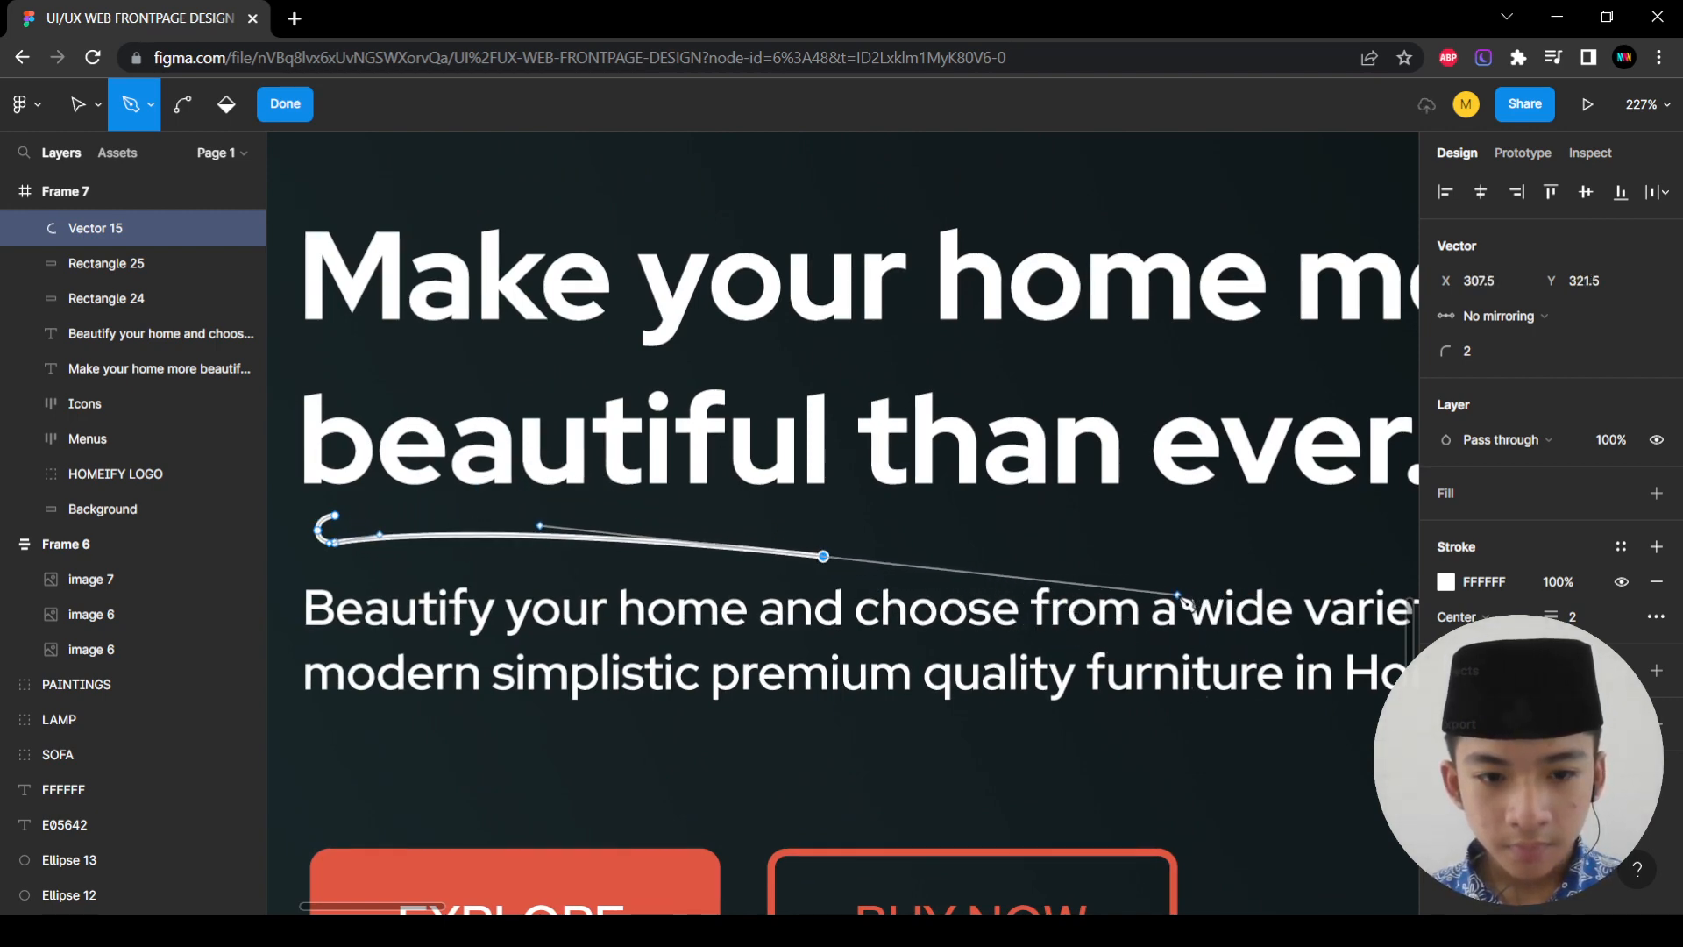
pyautogui.scroll(10, 829, 561)
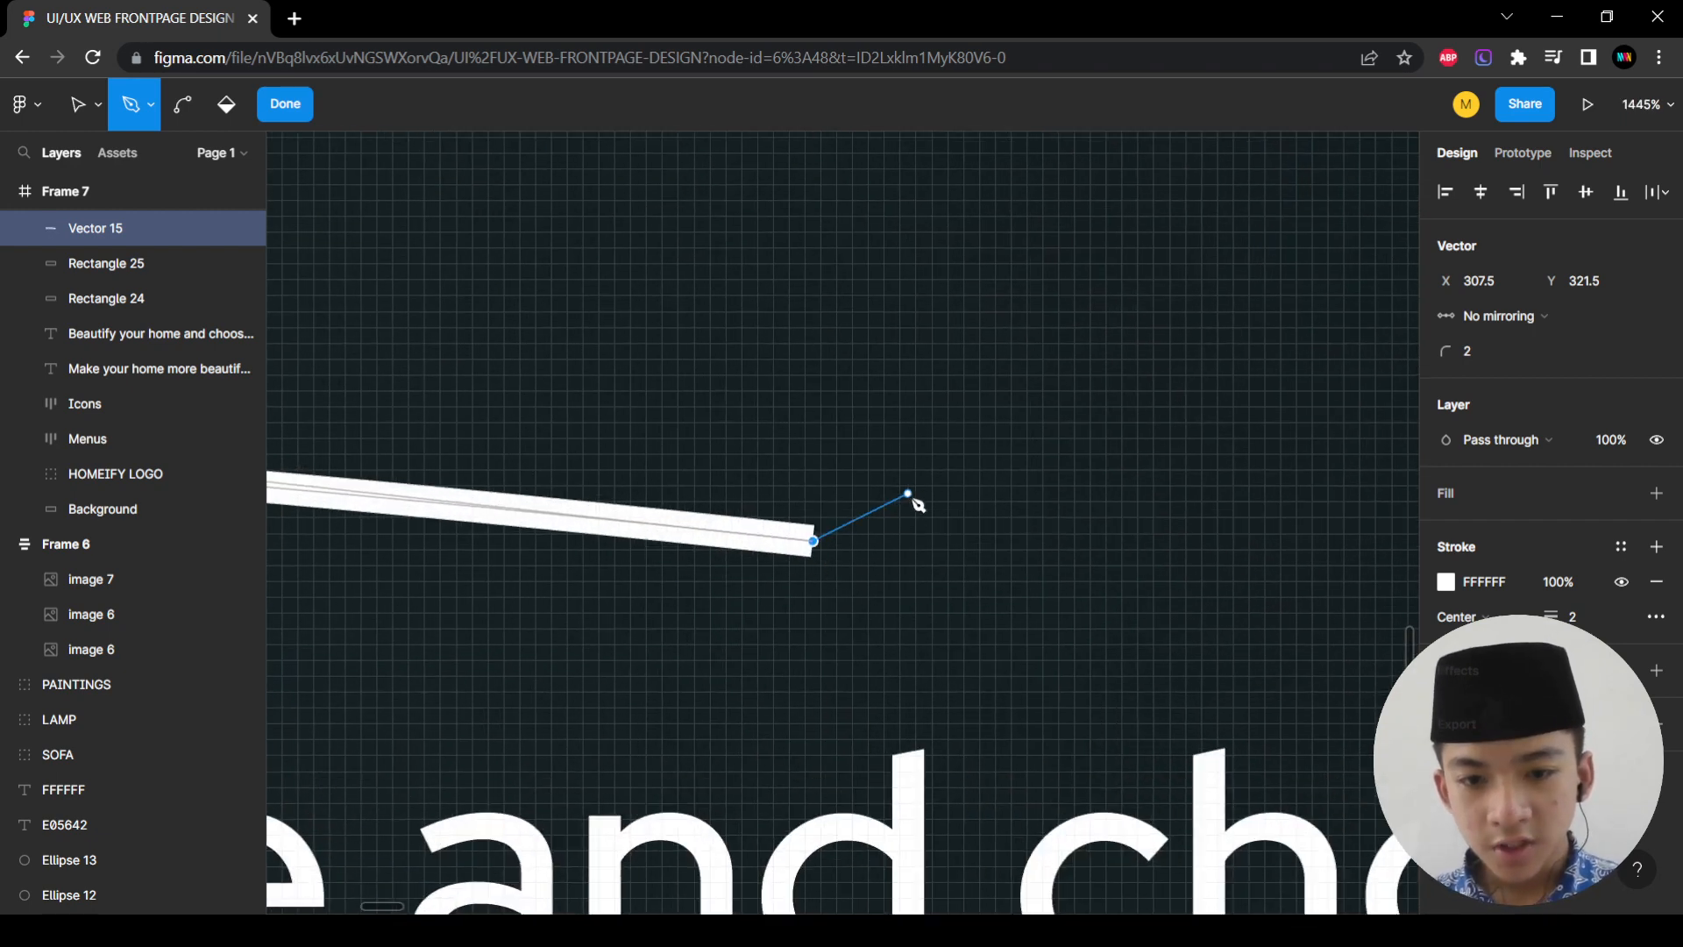
pyautogui.moveTo(908, 494); pyautogui.dragTo(916, 429)
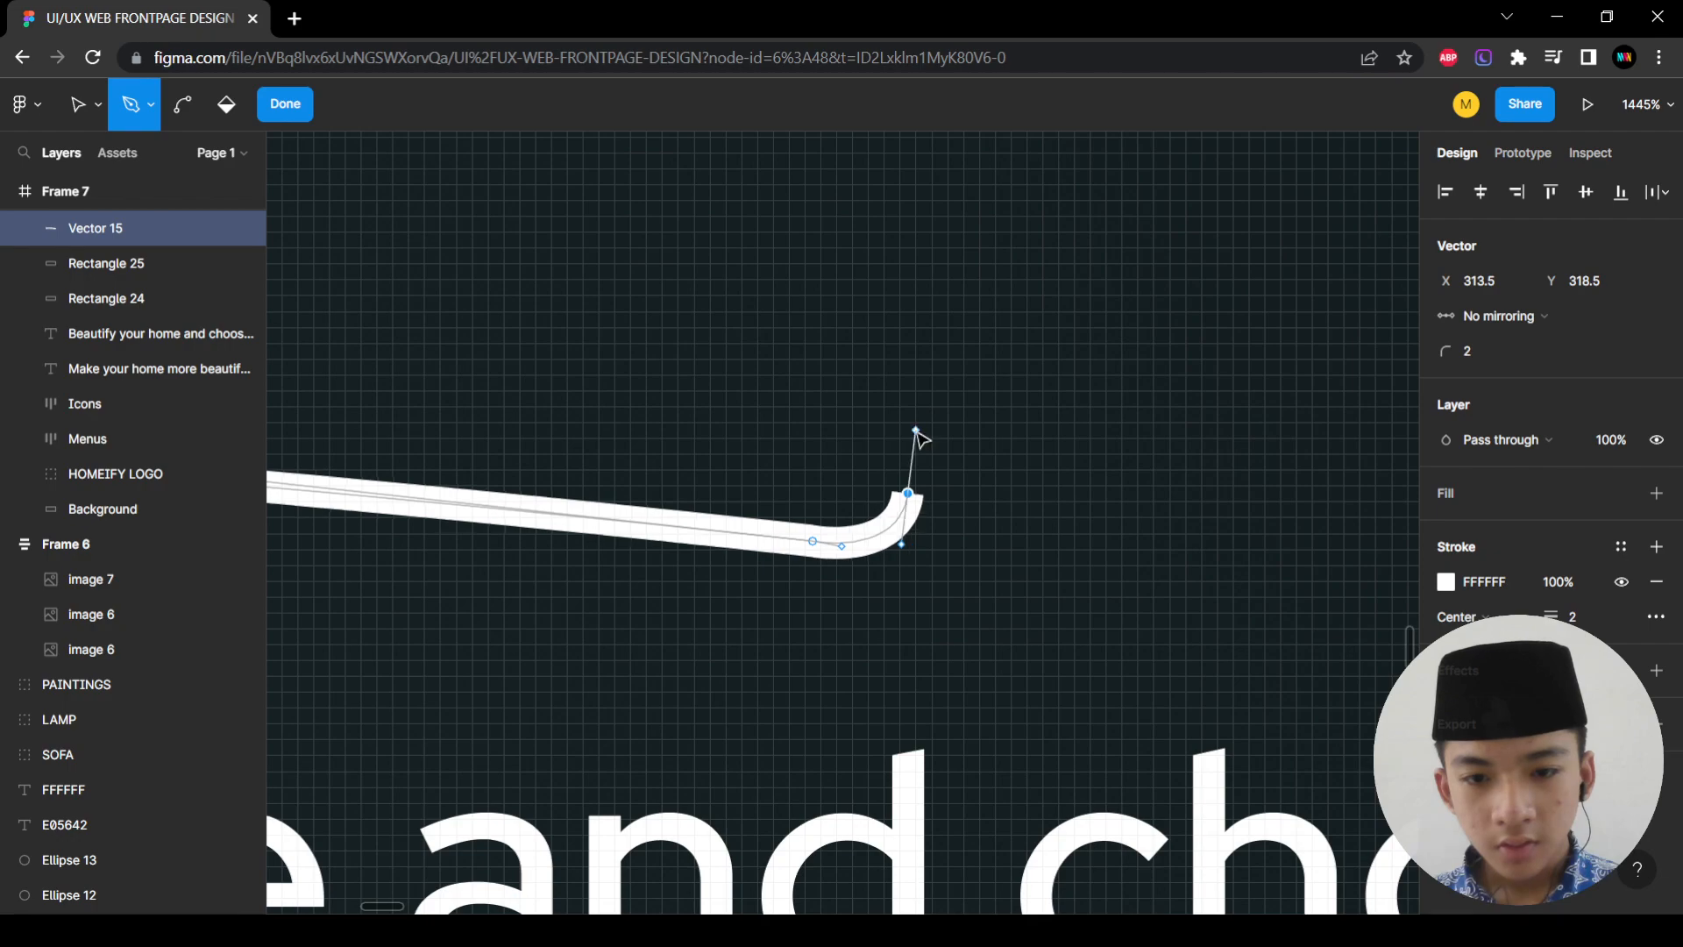
# Complete the right end and close the underline with a curved upper edge, making the shape about 210 × 19
pyautogui.scroll(-6, 852, 427)
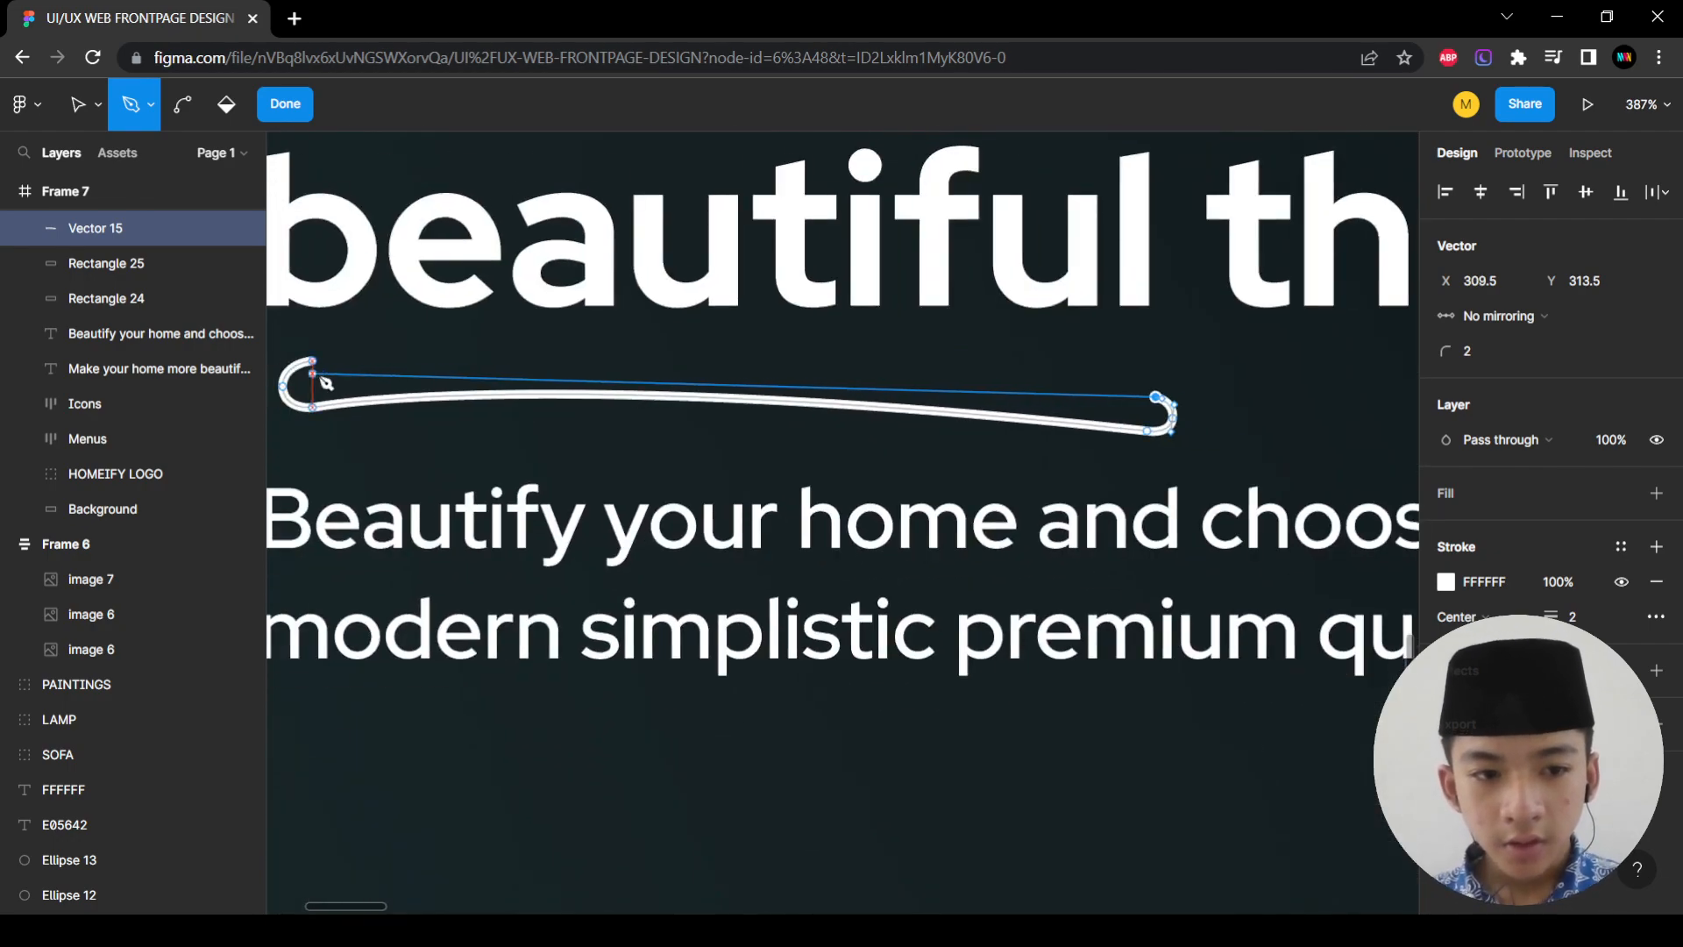
pyautogui.moveTo(312, 361); pyautogui.dragTo(558, 389)
pyautogui.hscroll(2, 506, 399)
pyautogui.scroll(-3, 513, 405)
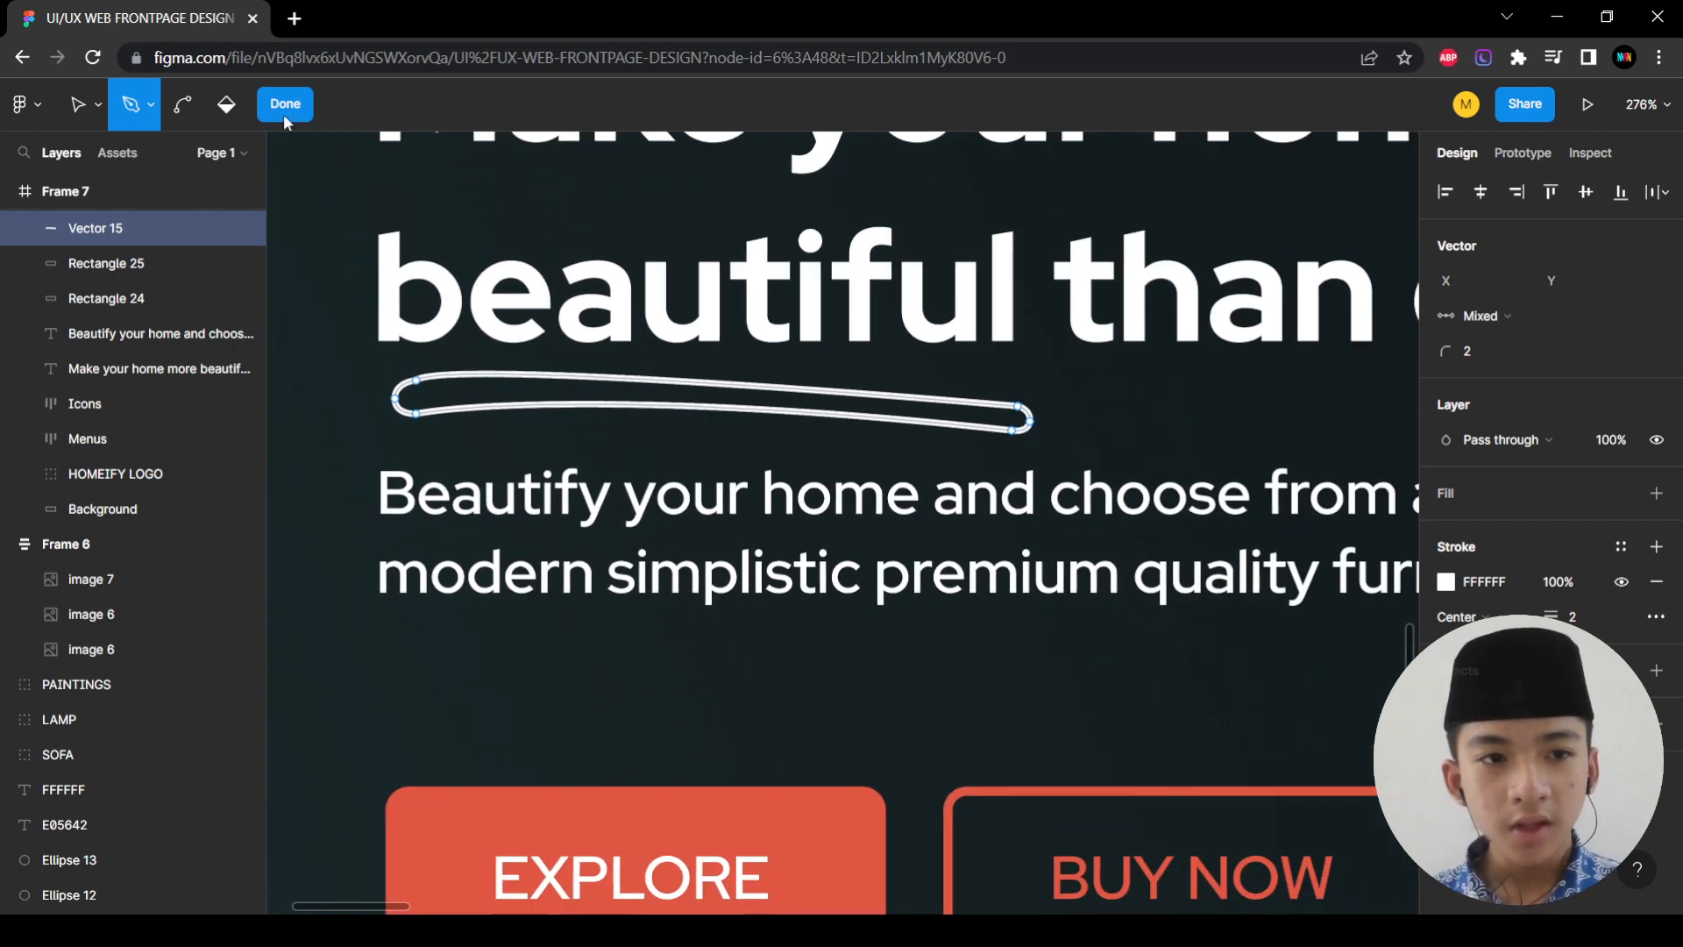
pyautogui.click(285, 103)
pyautogui.scroll(-3, 942, 478)
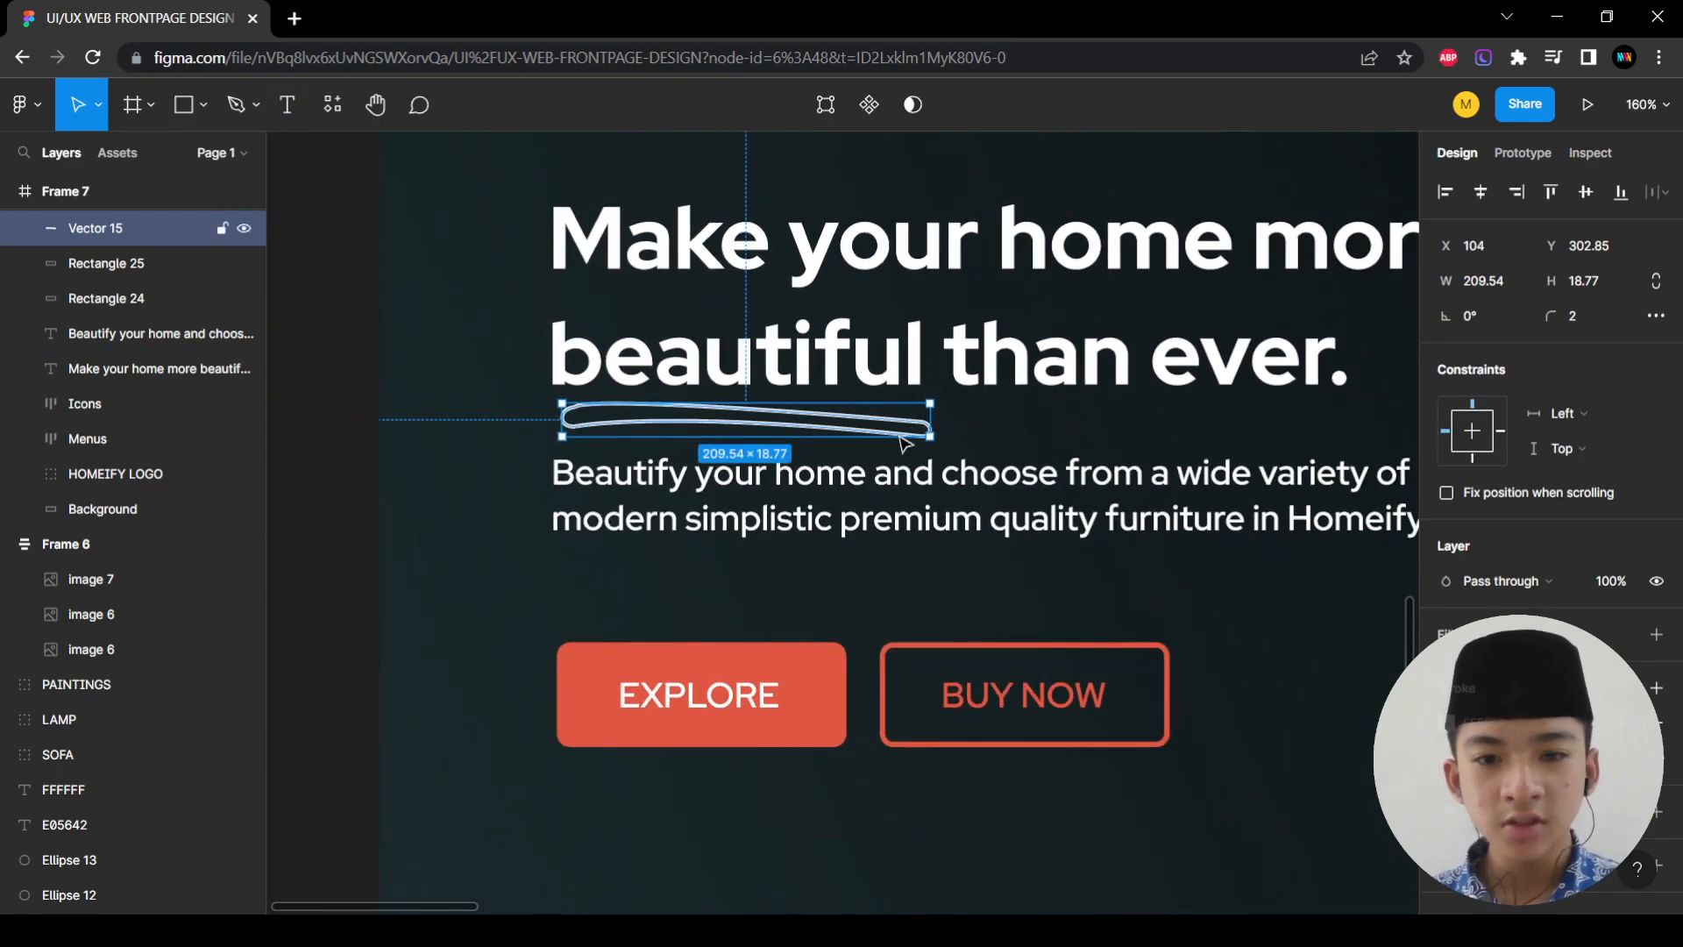
# Reopen the underline vector for editing and lower the upper point of its right end to make that end narrower
pyautogui.scroll(4, 927, 441)
pyautogui.doubleClick(903, 401)
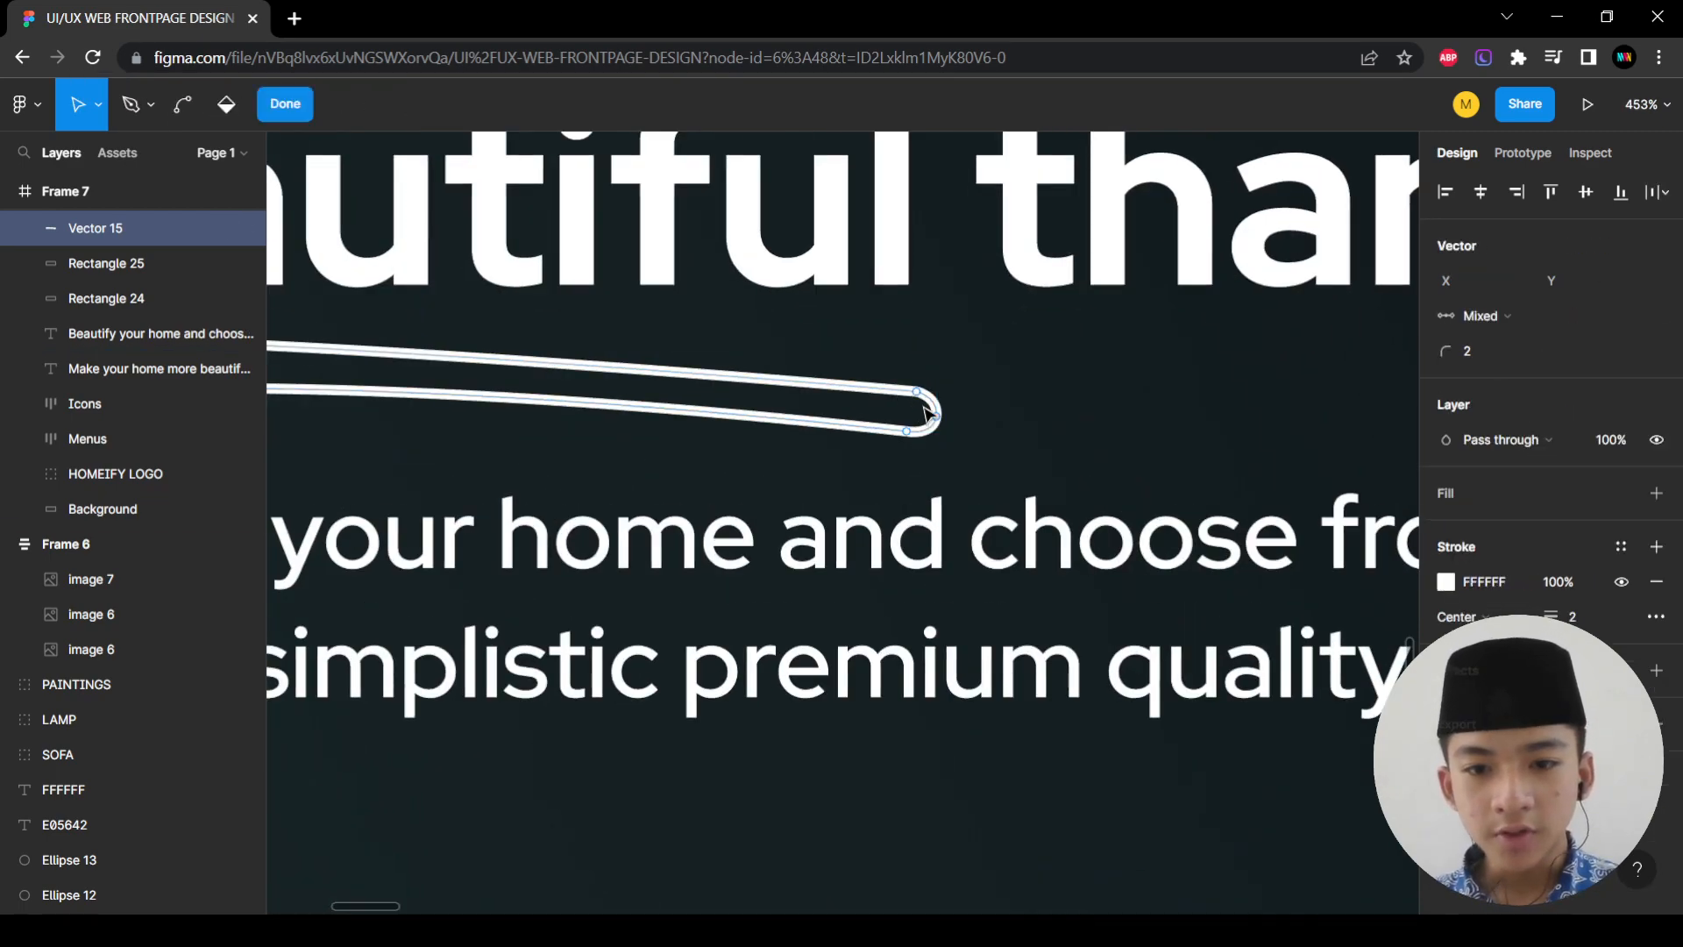
pyautogui.scroll(3, 909, 390)
pyautogui.moveTo(909, 377)
pyautogui.mouseDown()
pyautogui.moveTo(905, 398)
pyautogui.moveTo(909, 380)
pyautogui.mouseUp()
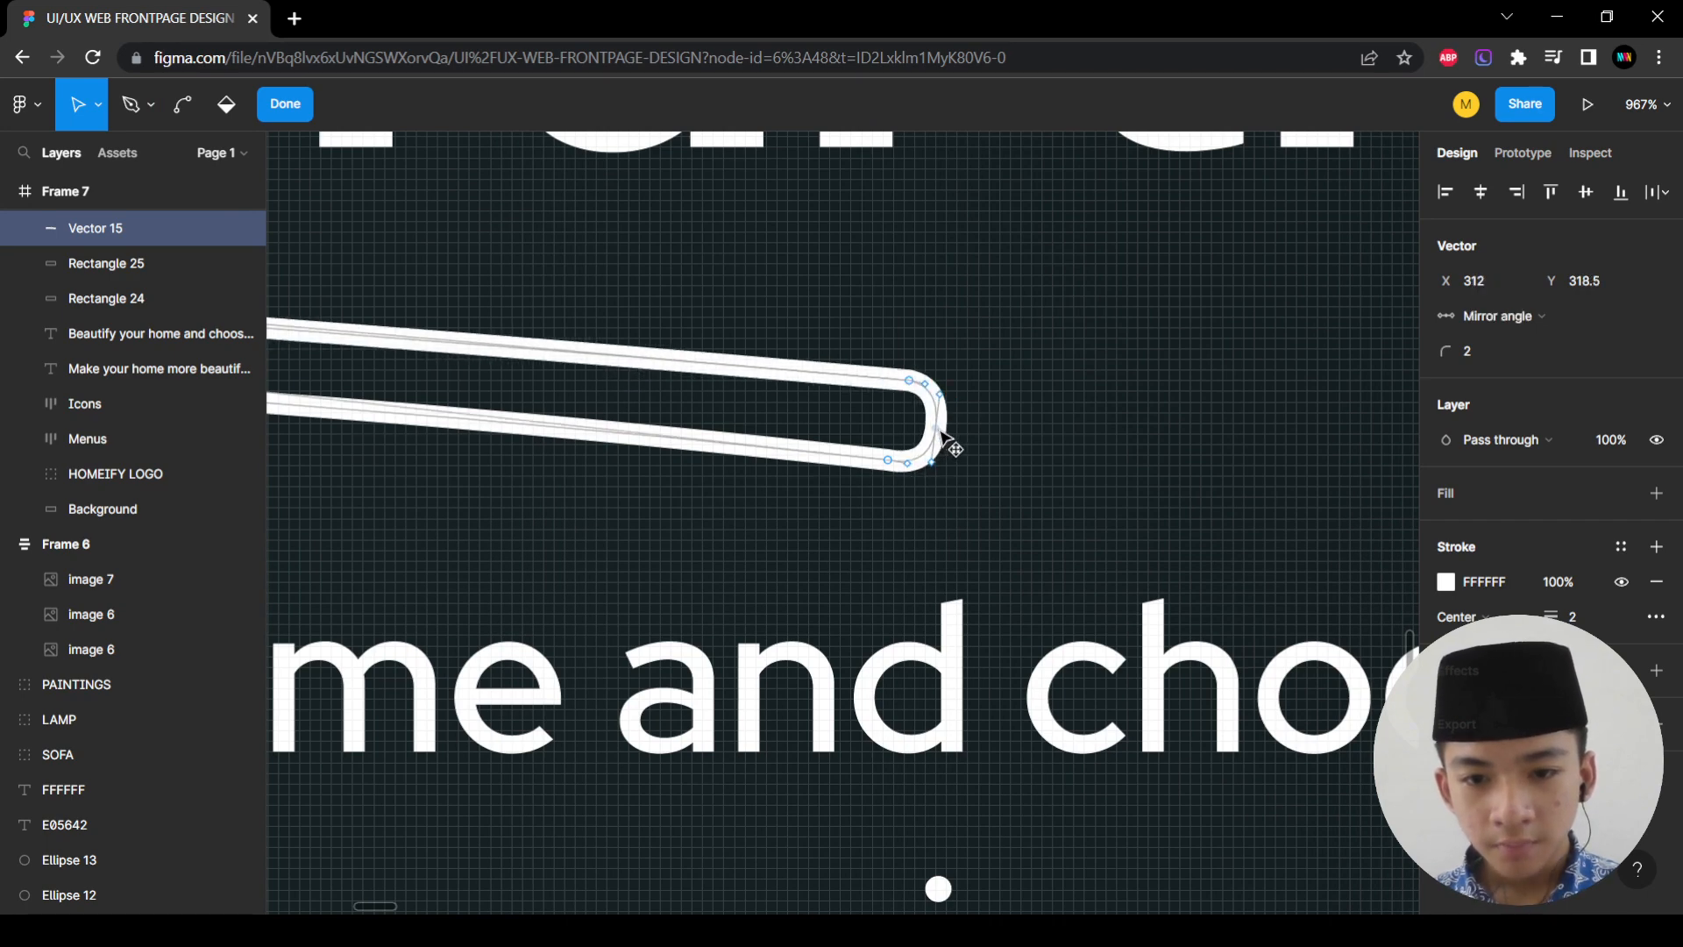
pyautogui.moveTo(928, 392); pyautogui.dragTo(911, 408)
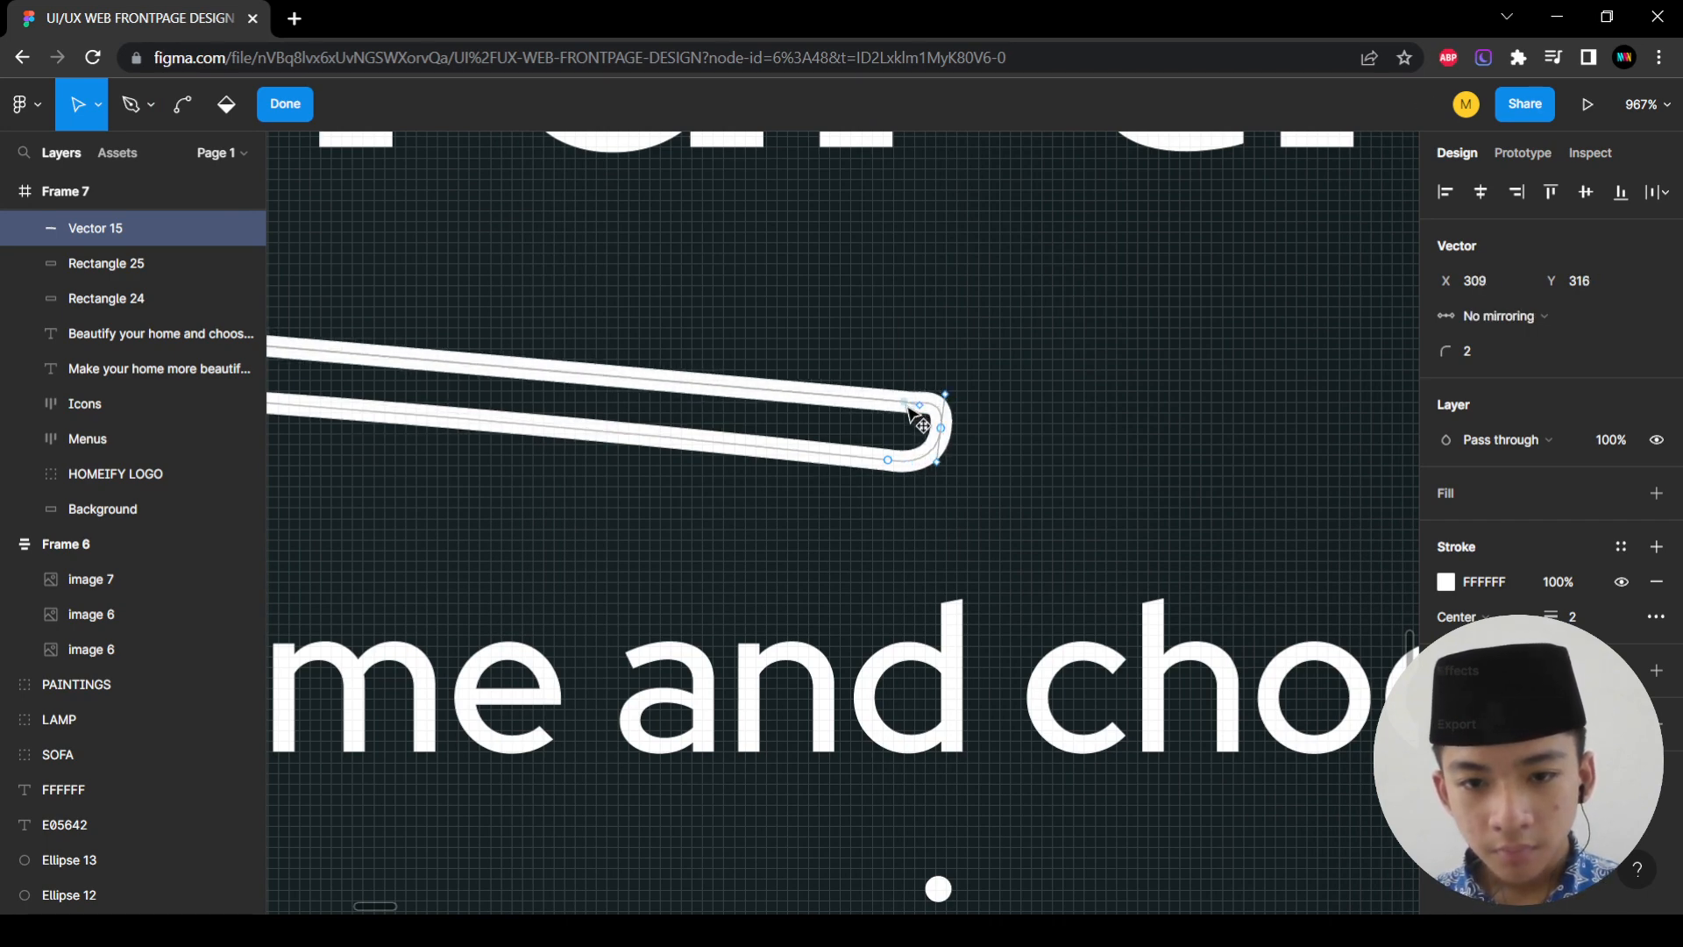
pyautogui.scroll(-5, 915, 410)
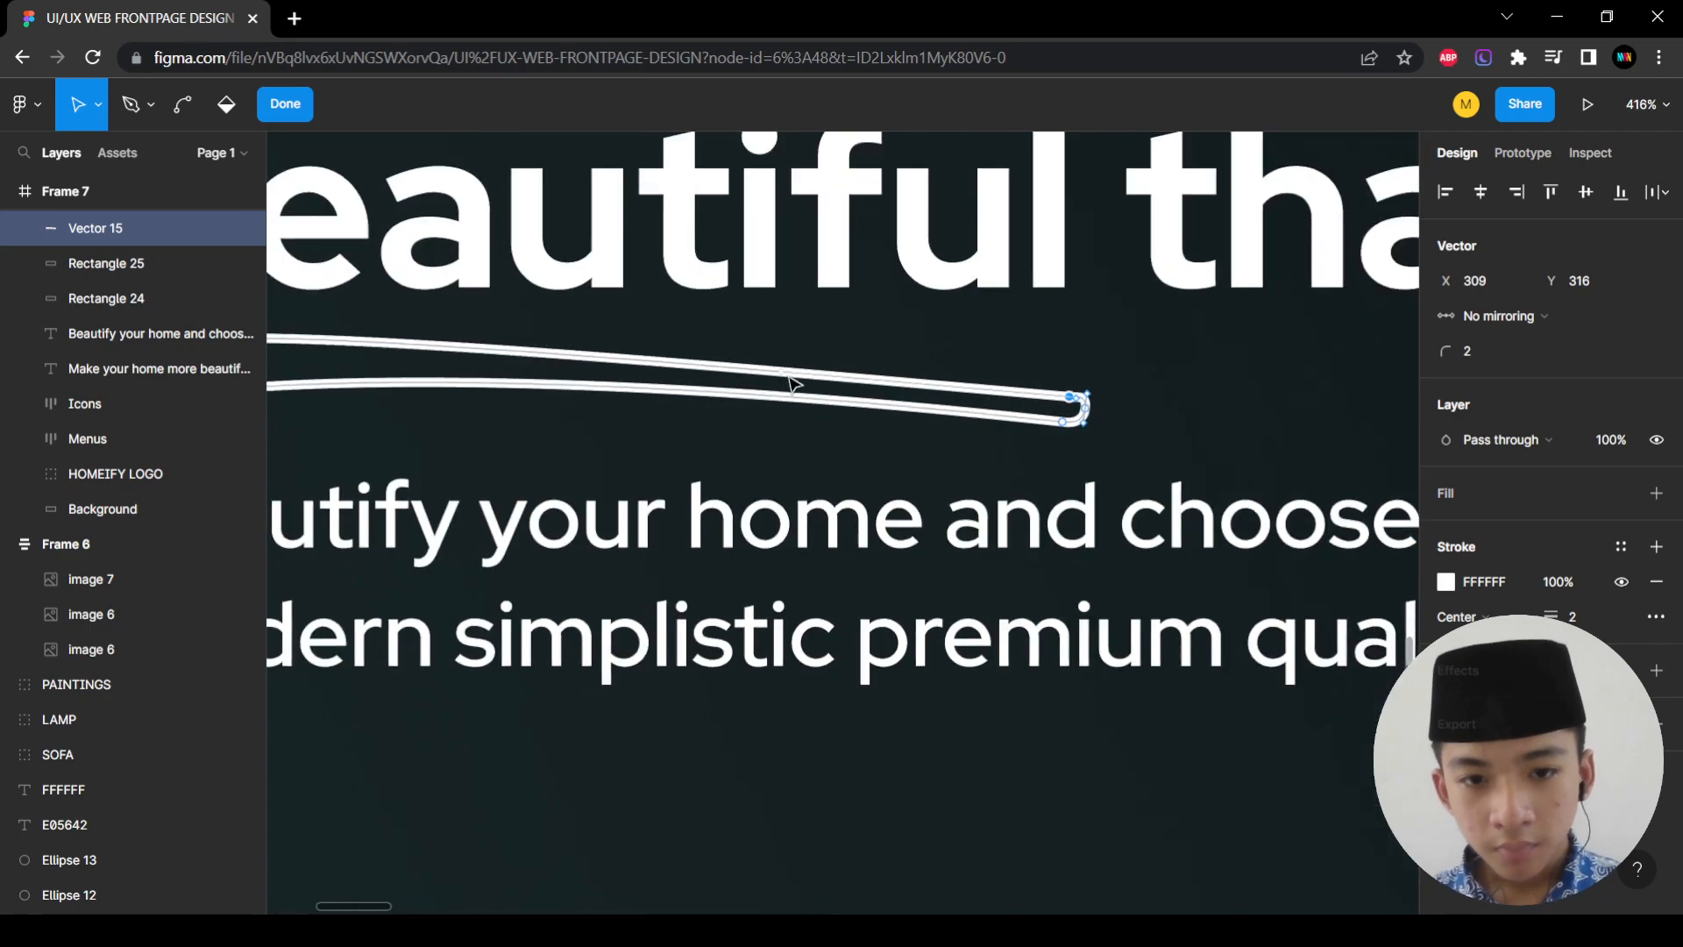
# Smooth the underline's upper edge by adjusting its curve, the upper left point and that point's handle
pyautogui.moveTo(781, 371)
pyautogui.mouseDown()
pyautogui.moveTo(602, 345)
pyautogui.moveTo(666, 348)
pyautogui.mouseUp()
pyautogui.hscroll(-2, 614, 344)
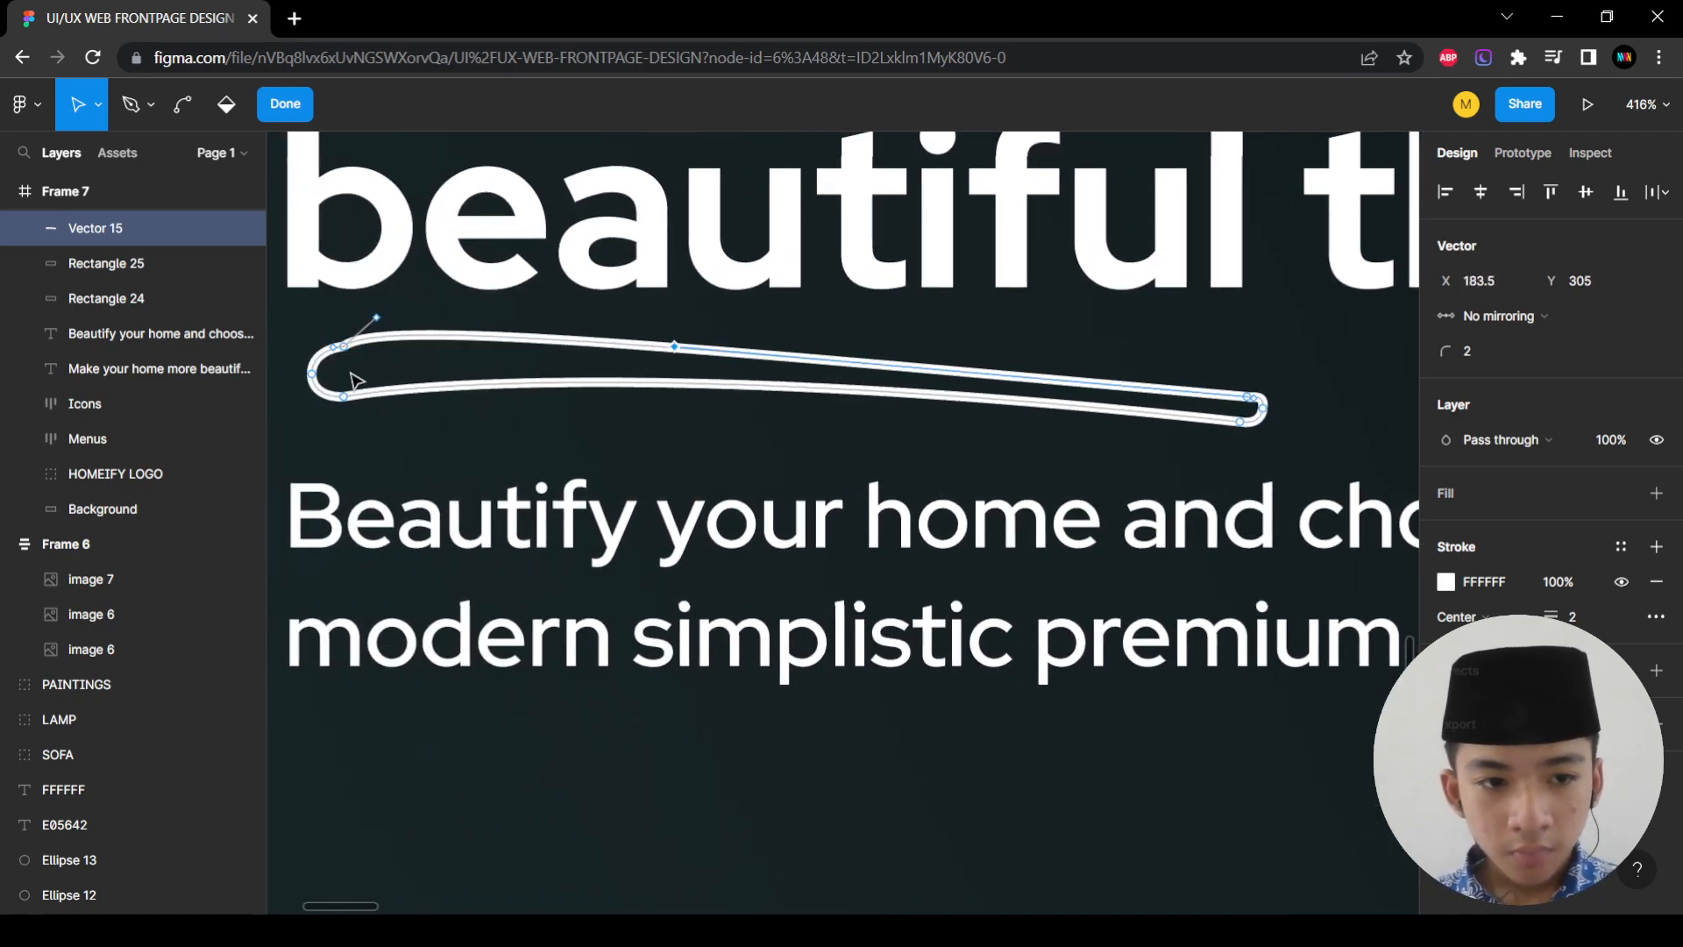
pyautogui.scroll(5, 346, 368)
pyautogui.moveTo(340, 342); pyautogui.dragTo(370, 347)
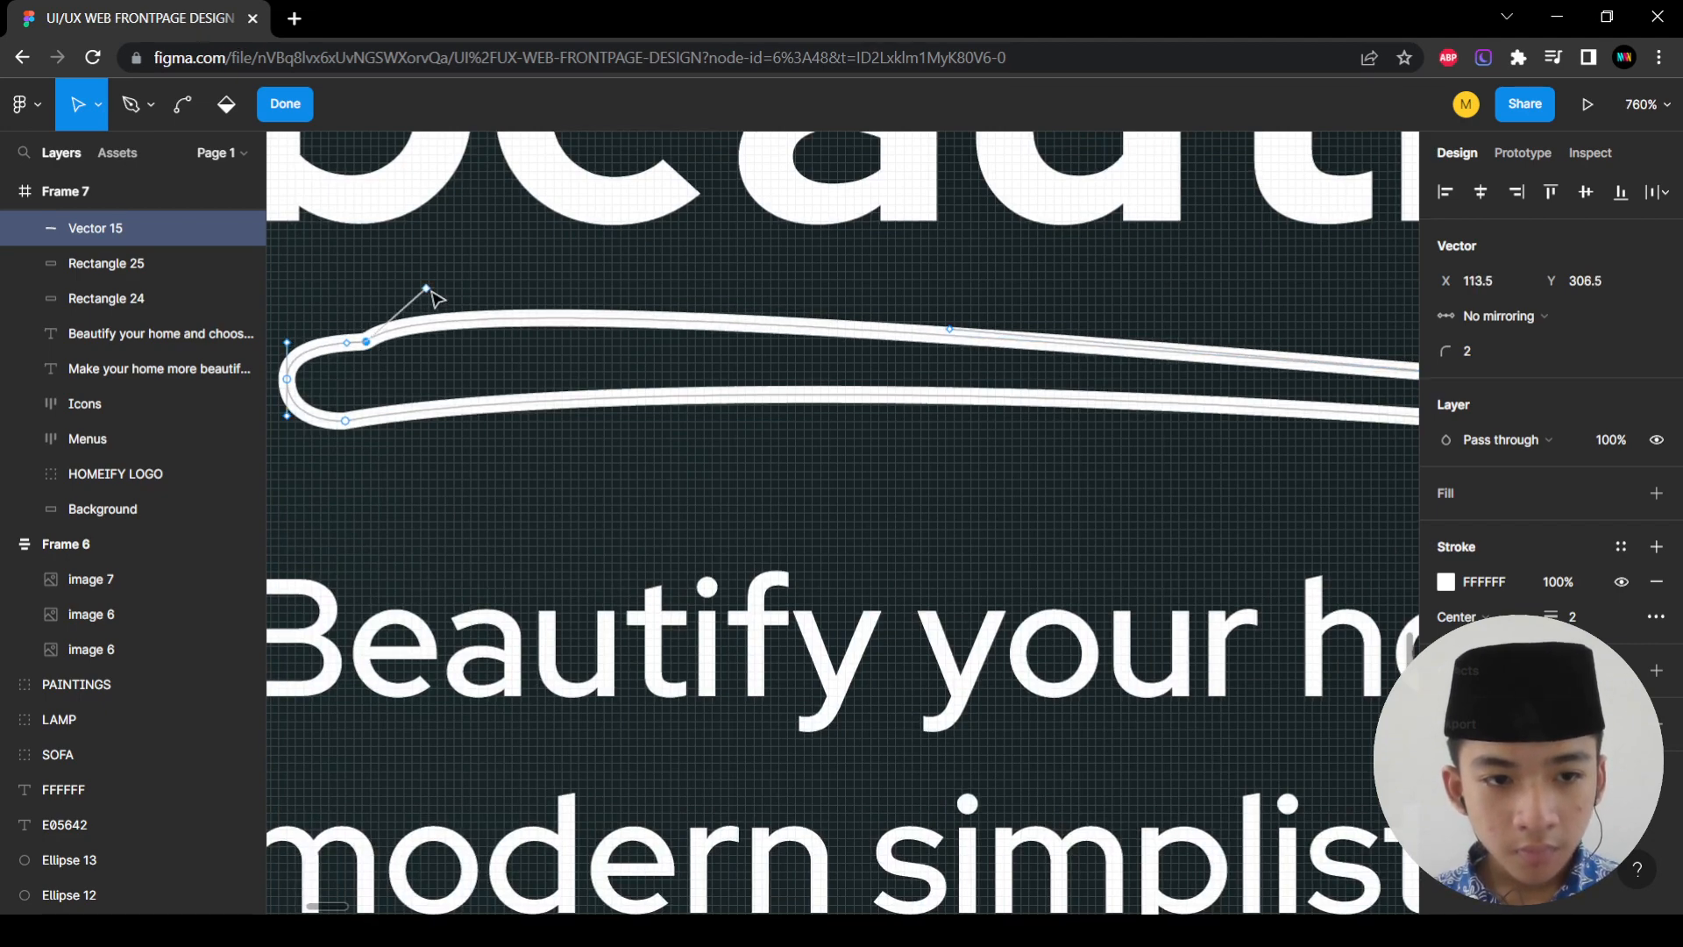
pyautogui.moveTo(430, 292); pyautogui.dragTo(450, 338)
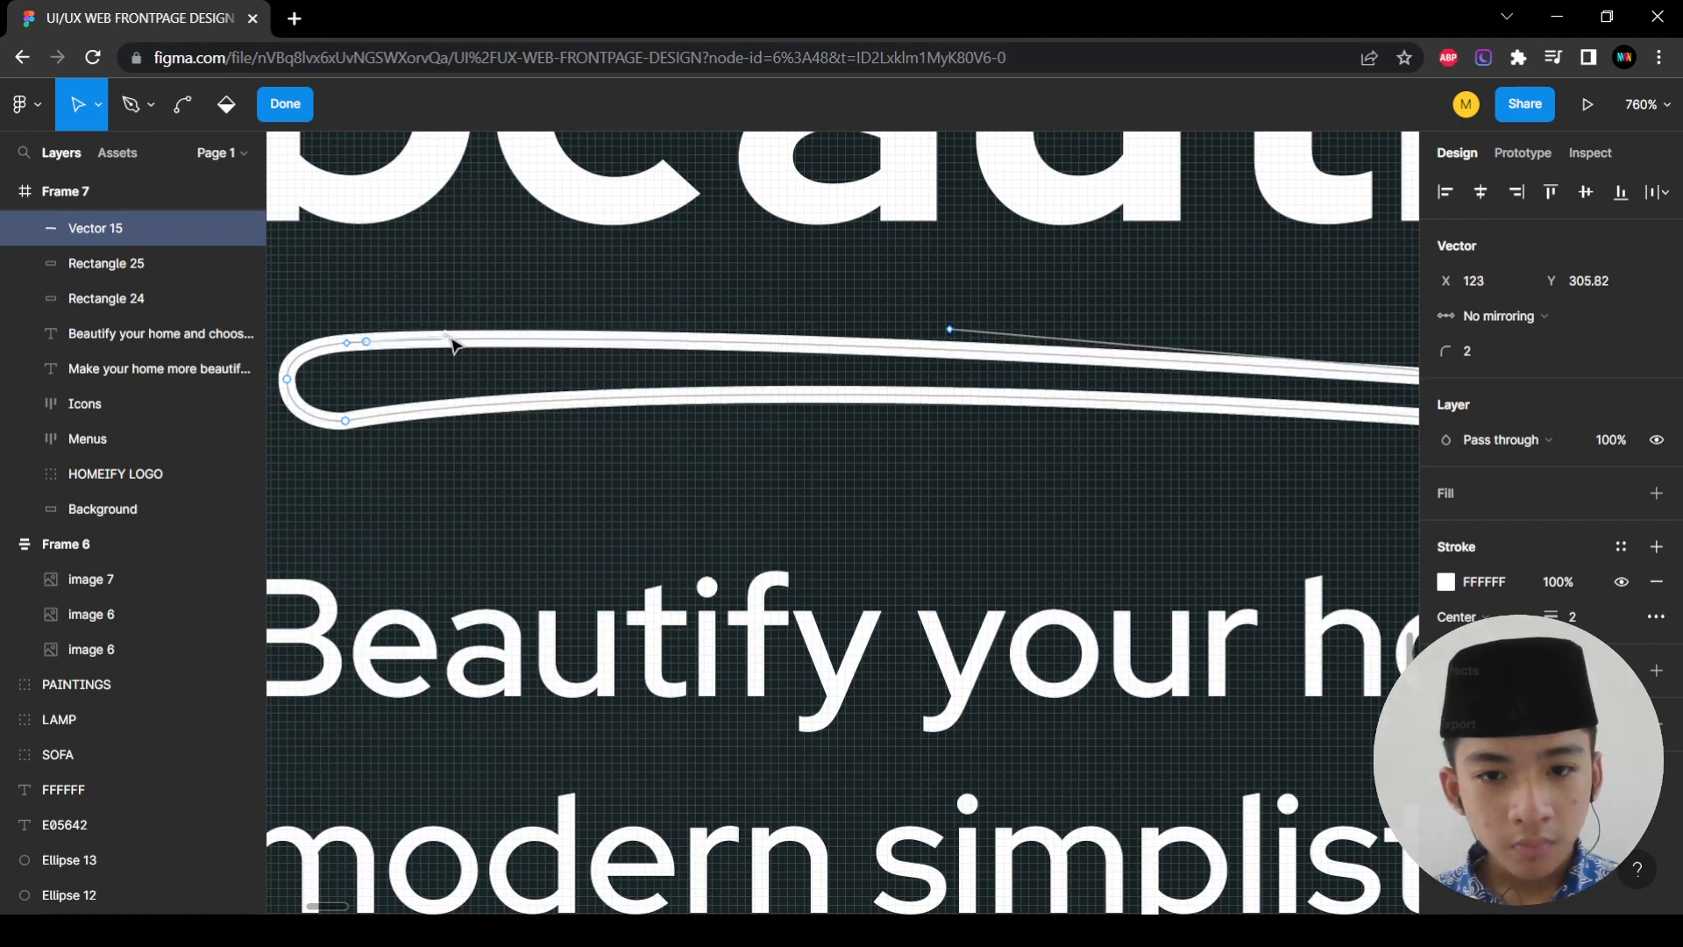
pyautogui.scroll(-5, 451, 342)
# Taper the underline's right tip by repositioning its end points, and finish editing the shape at about 210 × 16
pyautogui.scroll(5, 1203, 404)
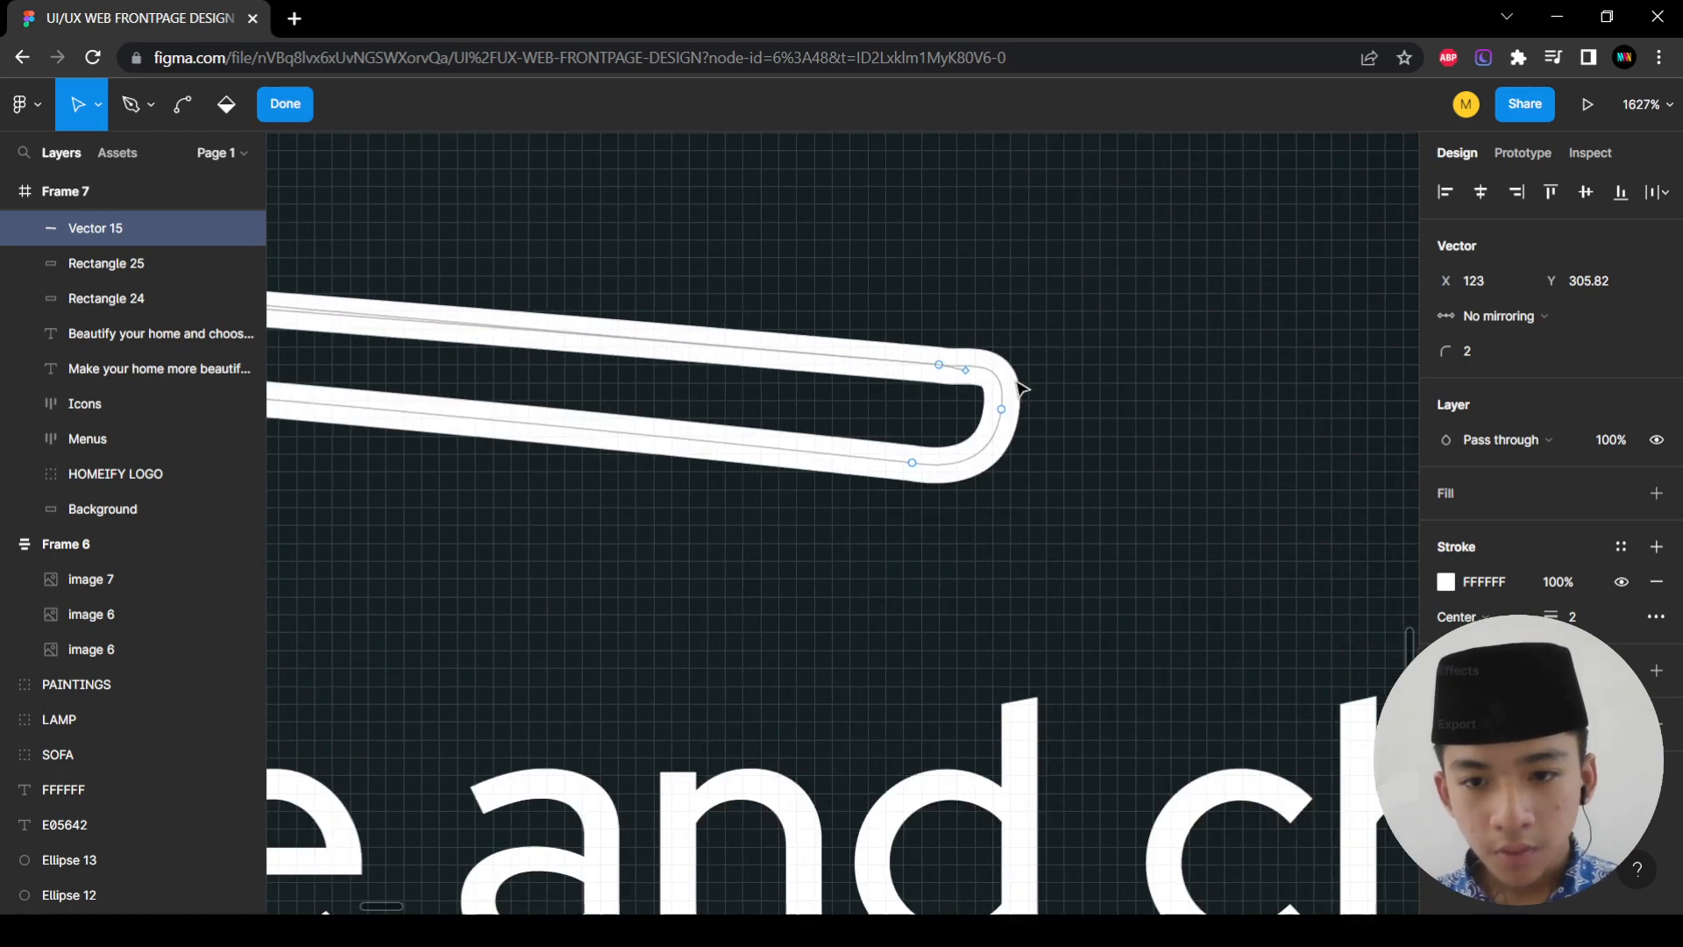
pyautogui.click(997, 453)
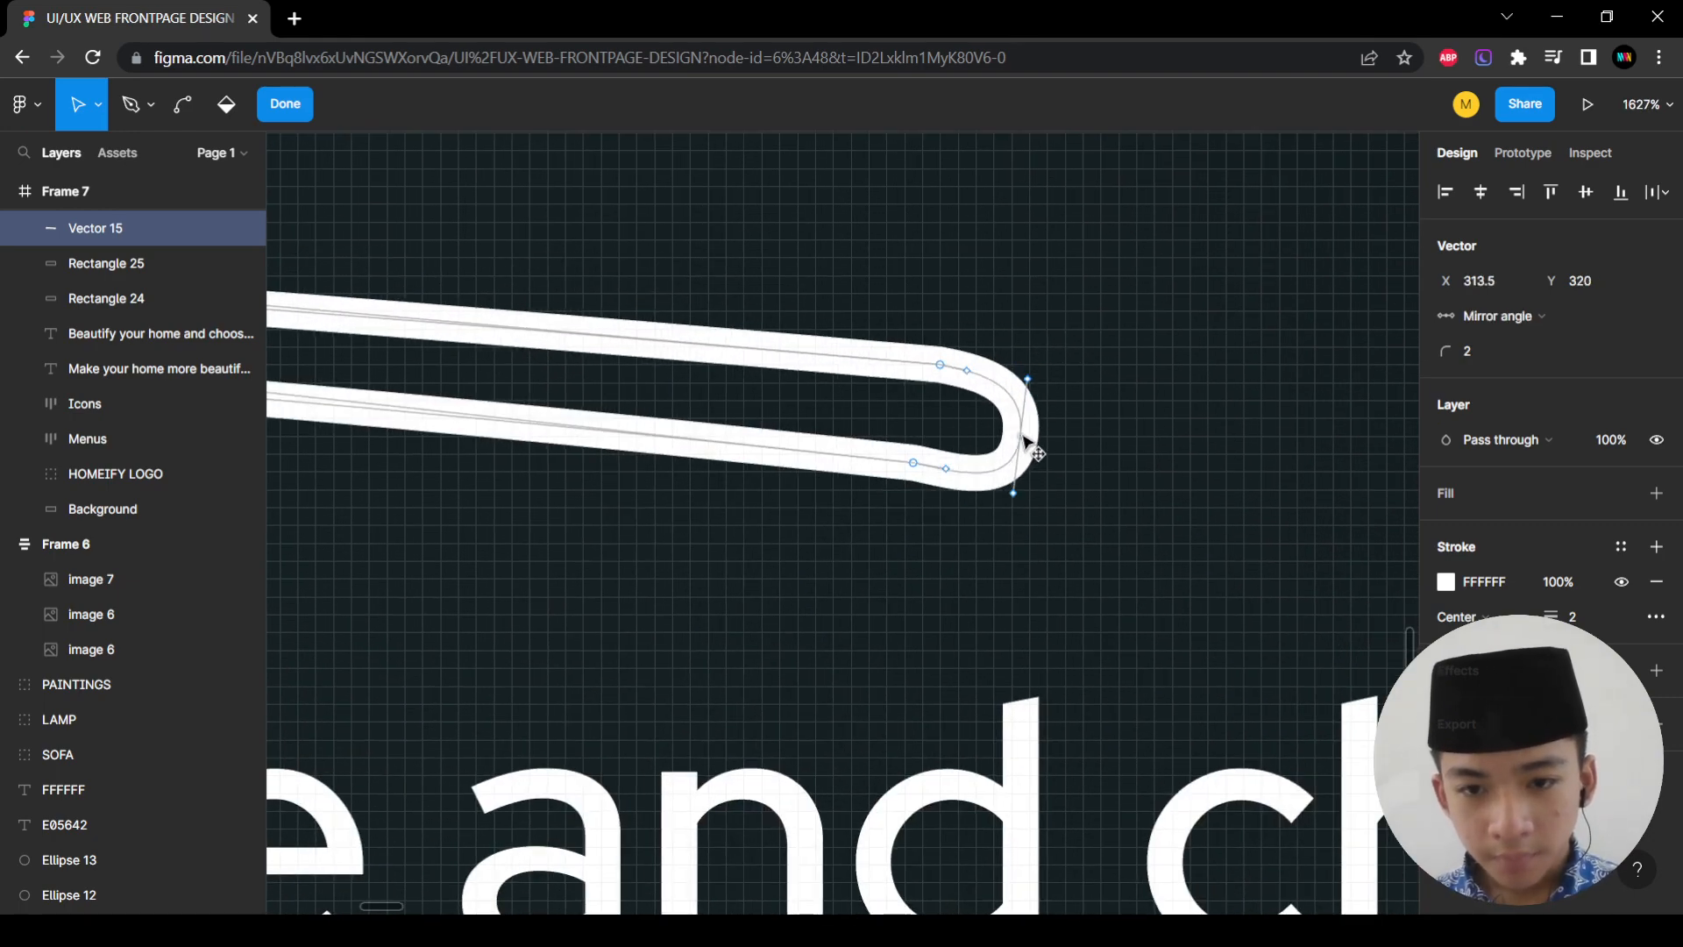
pyautogui.moveTo(922, 365); pyautogui.dragTo(989, 414)
pyautogui.scroll(-5, 989, 423)
pyautogui.scroll(3, 755, 454)
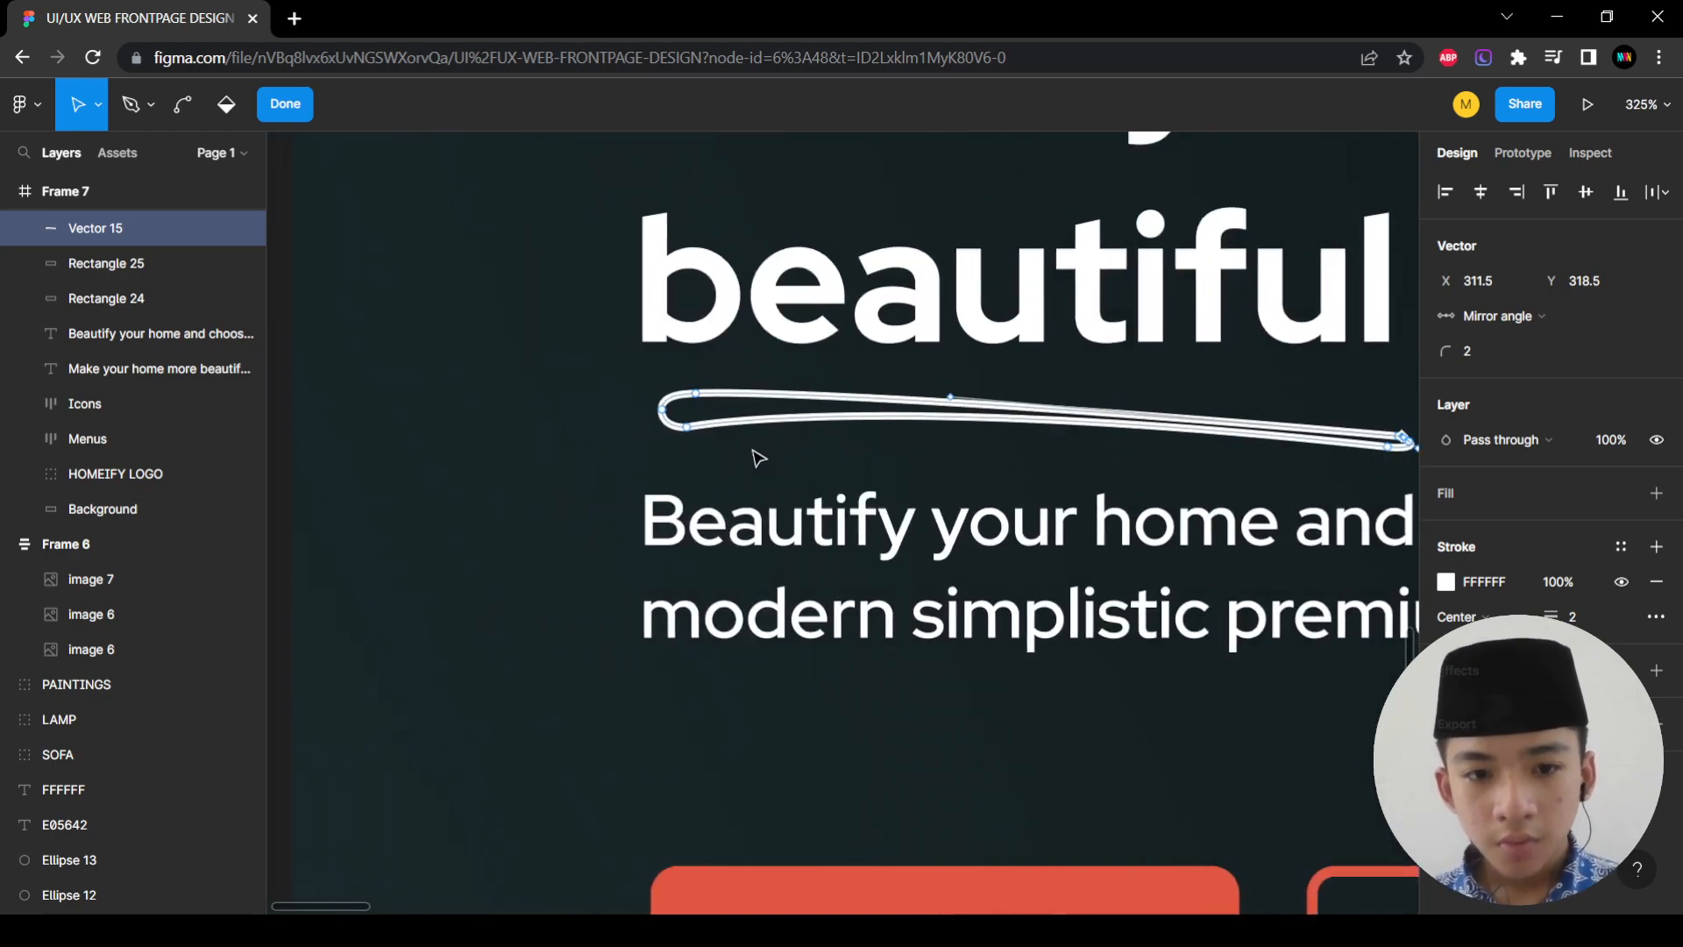
pyautogui.hscroll(2, 1125, 421)
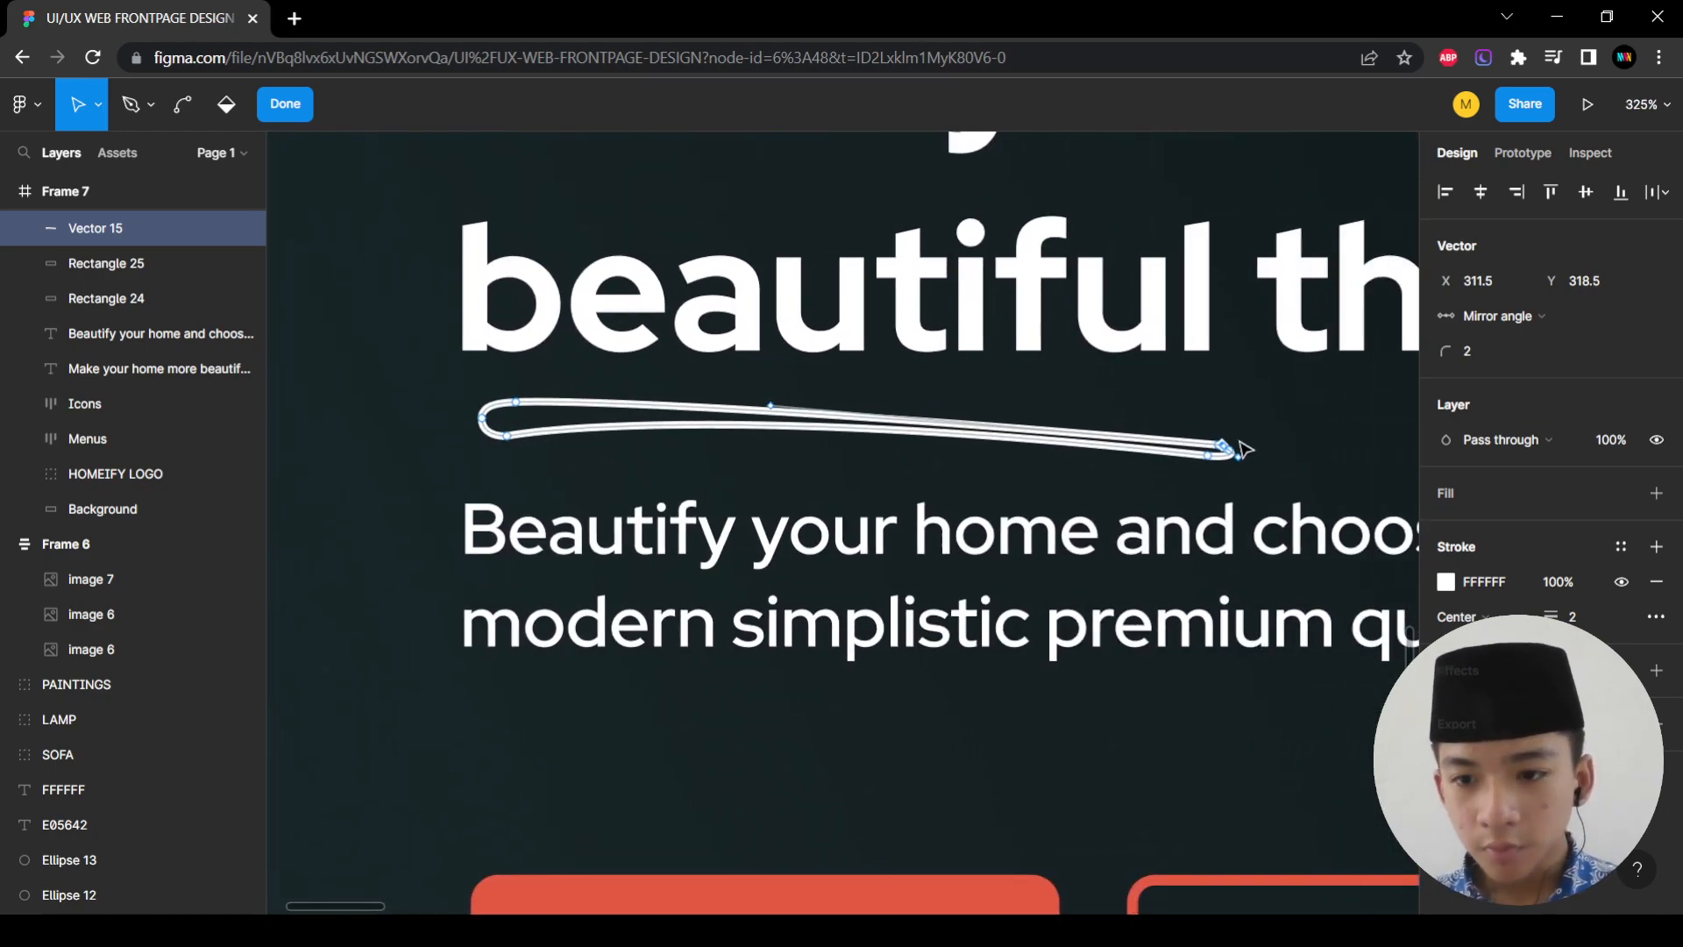
pyautogui.scroll(5, 1227, 443)
pyautogui.moveTo(1214, 432); pyautogui.dragTo(1186, 424)
pyautogui.scroll(-6, 1183, 430)
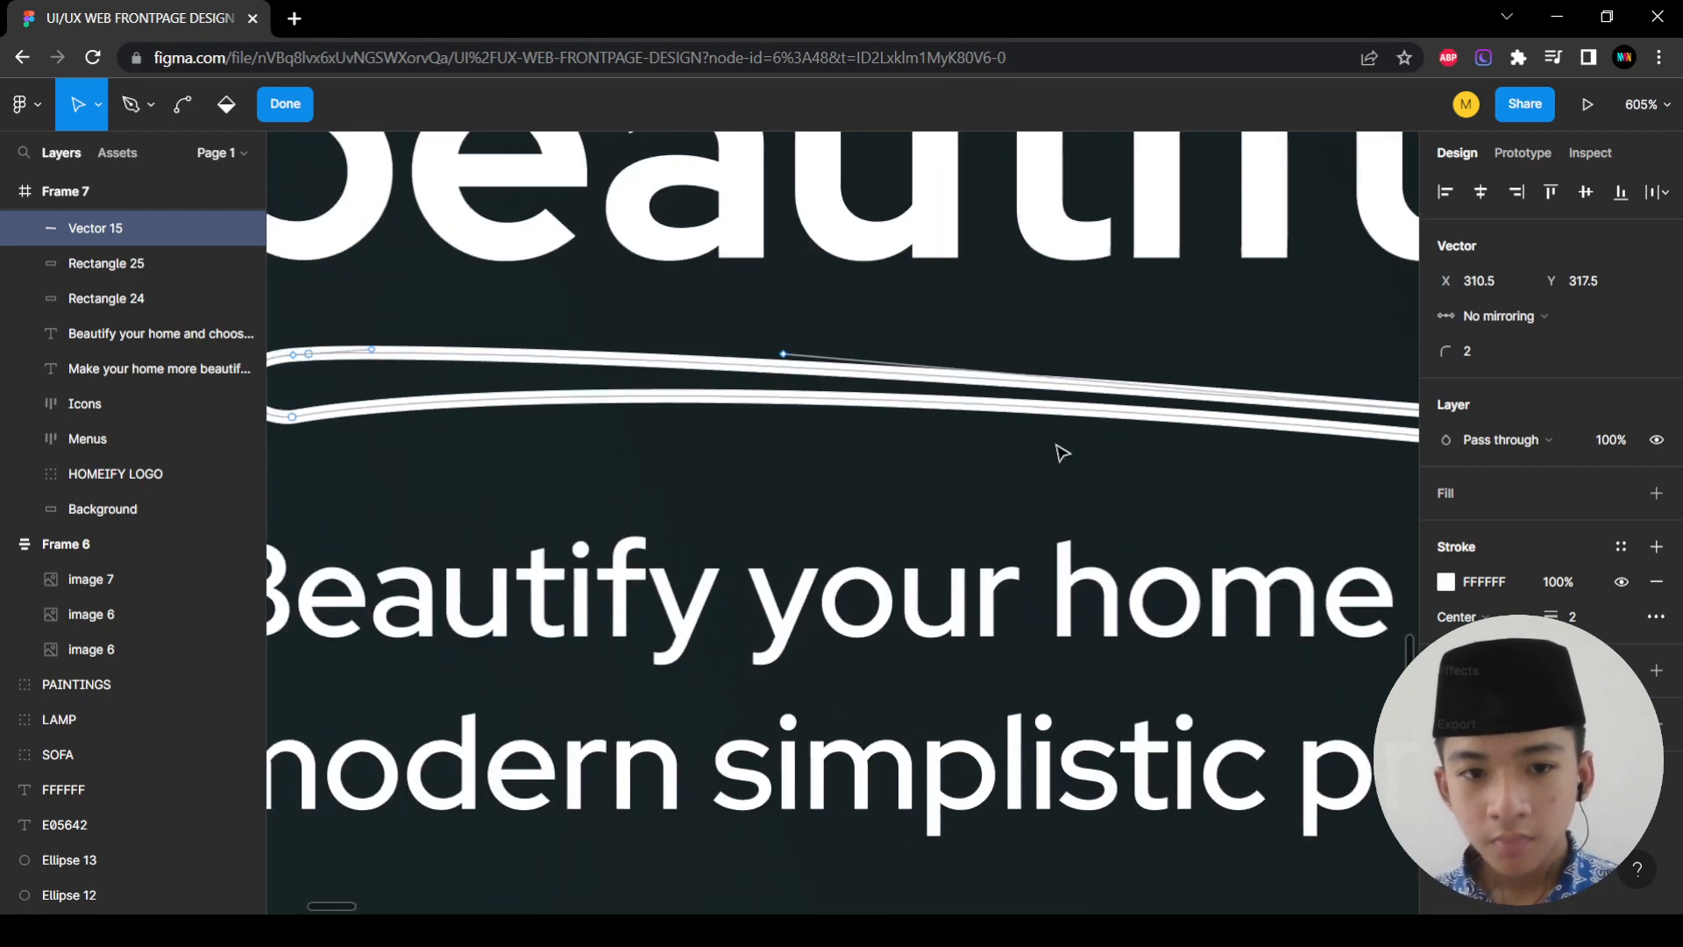
pyautogui.hscroll(3, 1033, 458)
pyautogui.scroll(1, 1033, 458)
pyautogui.click(285, 103)
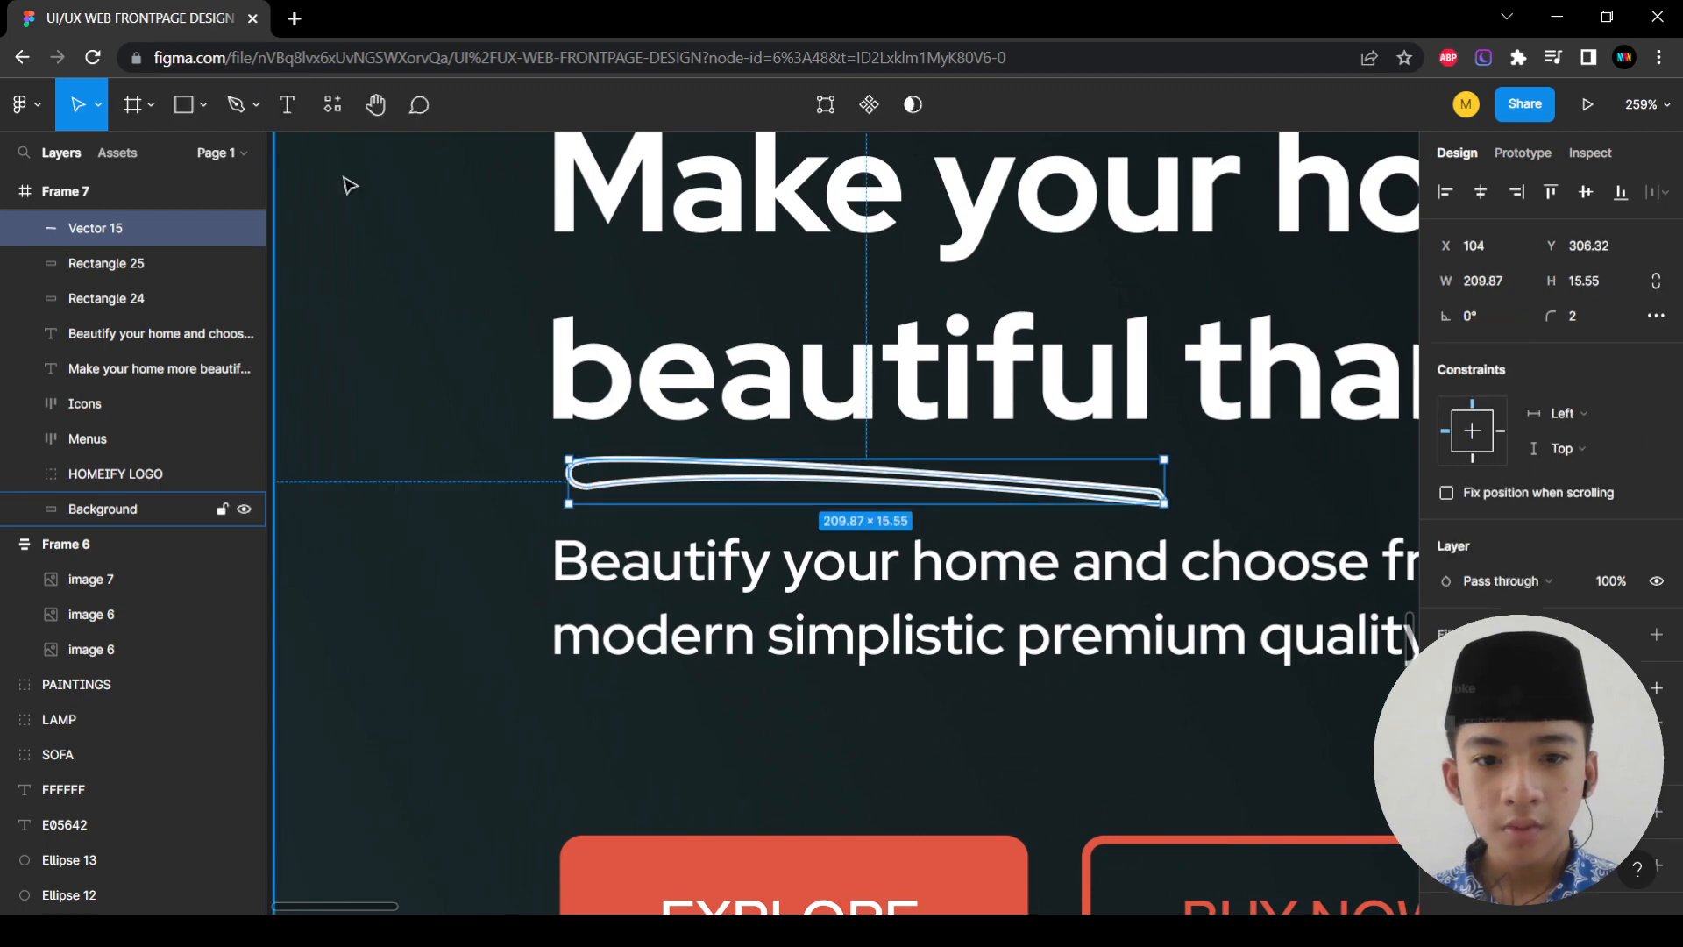
# Remove the underline shape's stroke and give it a solid light grey fill
pyautogui.scroll(-4, 888, 574)
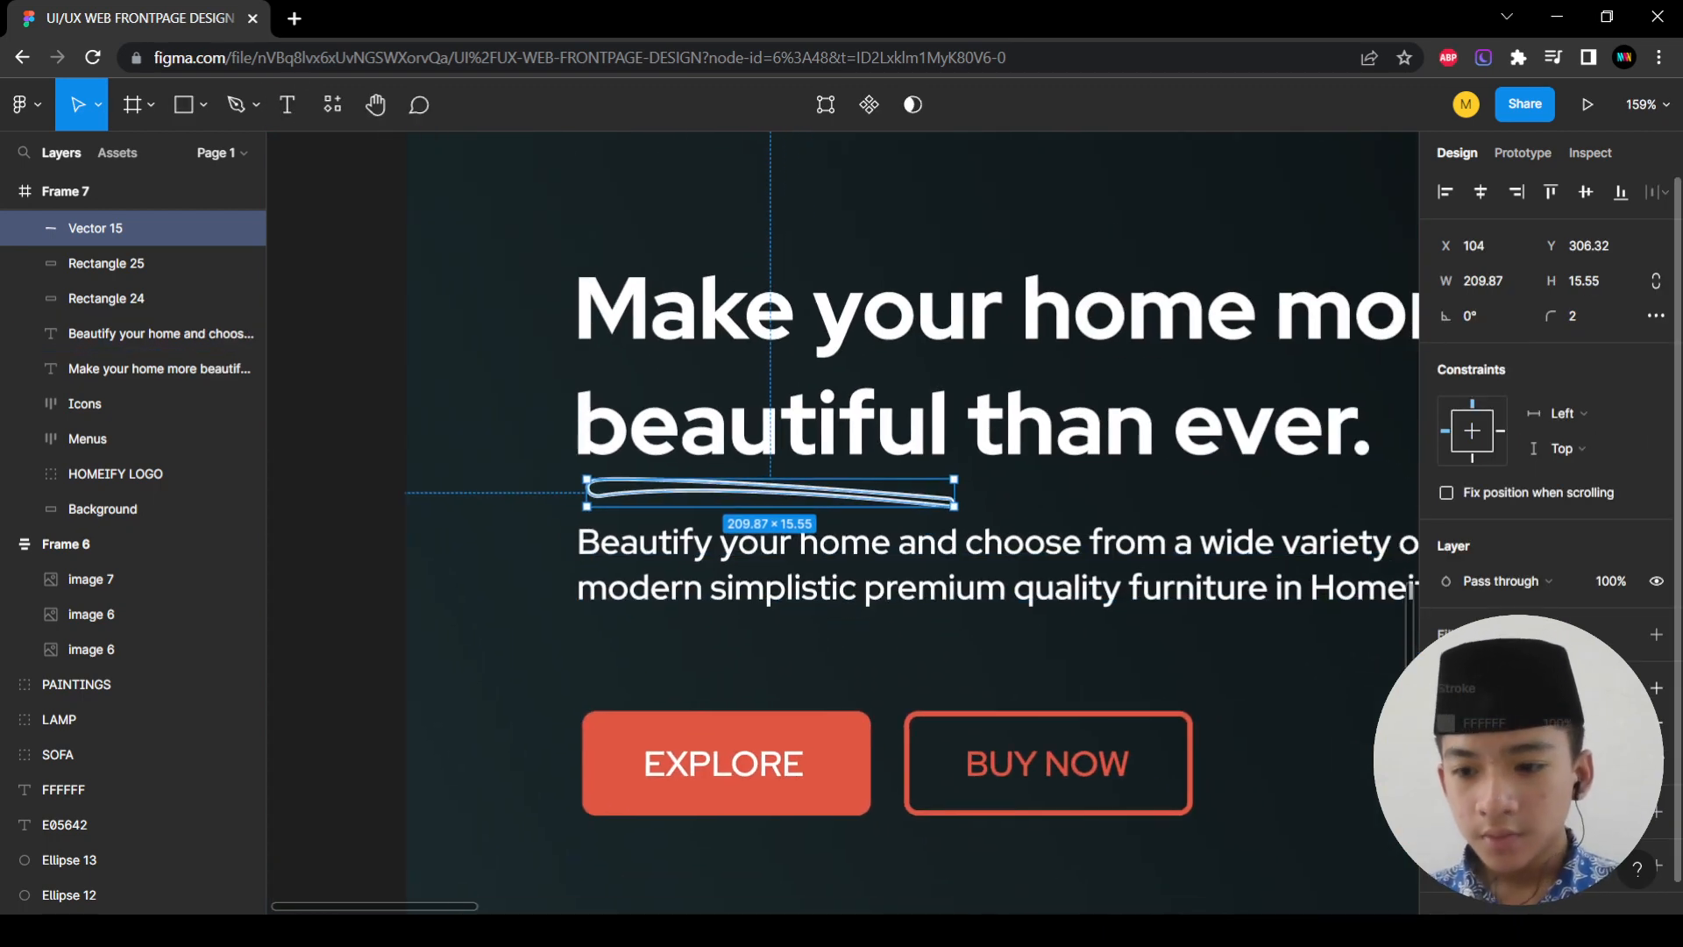
pyautogui.click(1670, 733)
pyautogui.click(1656, 634)
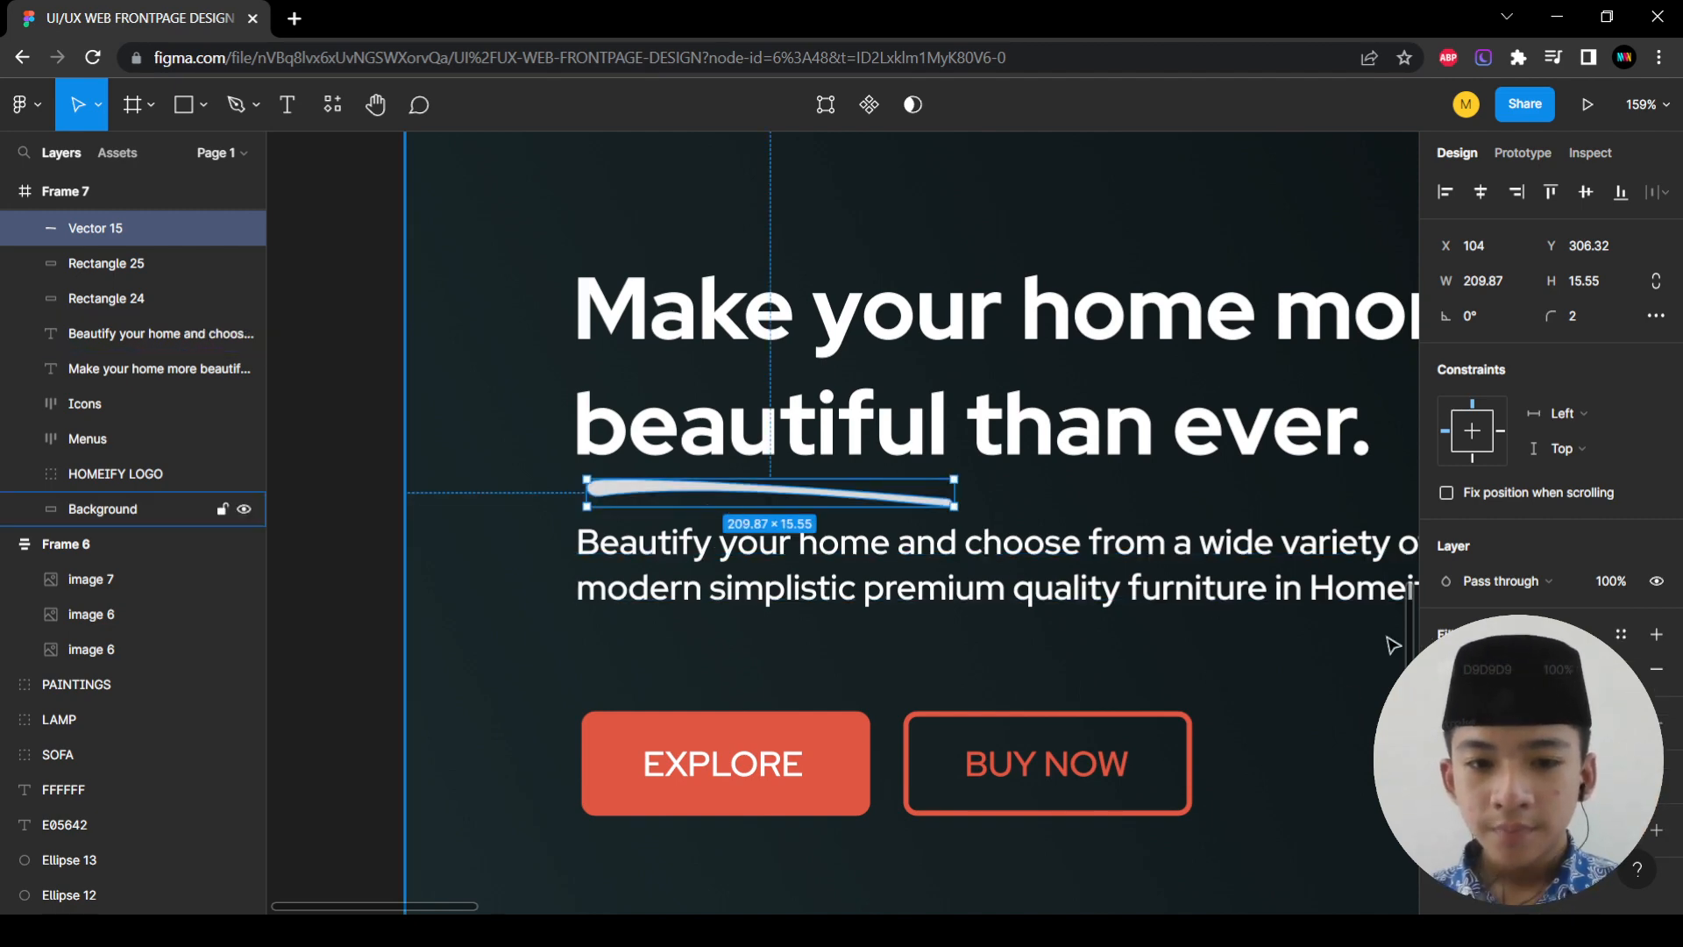
pyautogui.scroll(2, 1398, 642)
# Change the underline's fill to a linear gradient running from its left end to its right end
pyautogui.click(1448, 672)
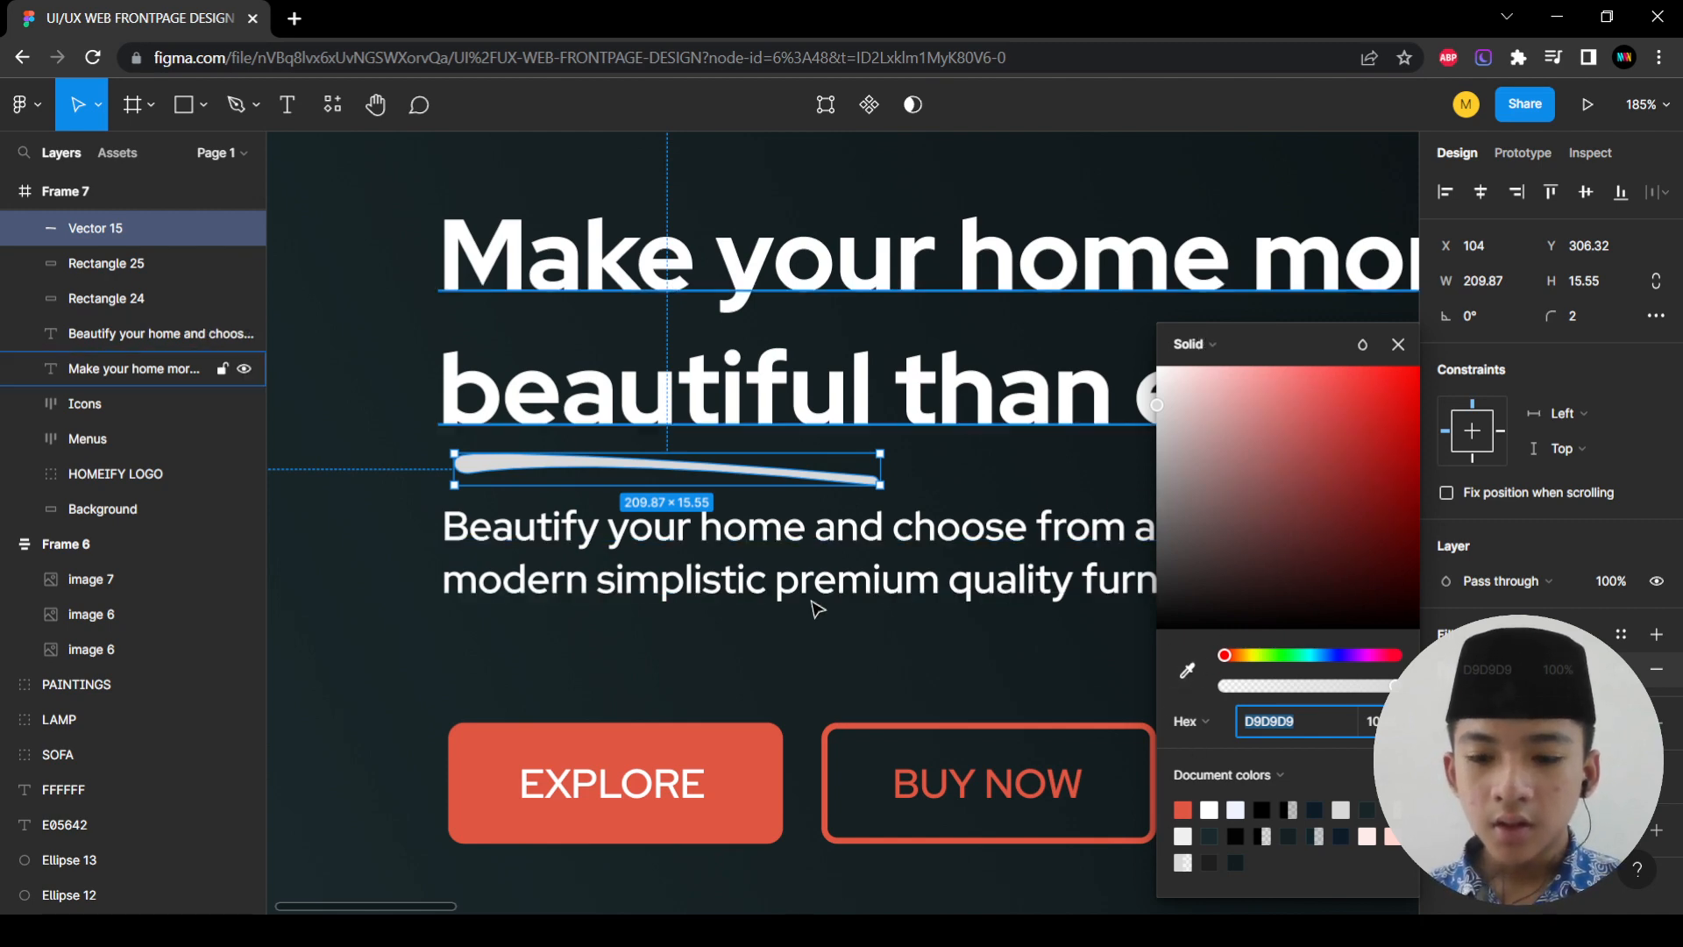
pyautogui.click(1192, 344)
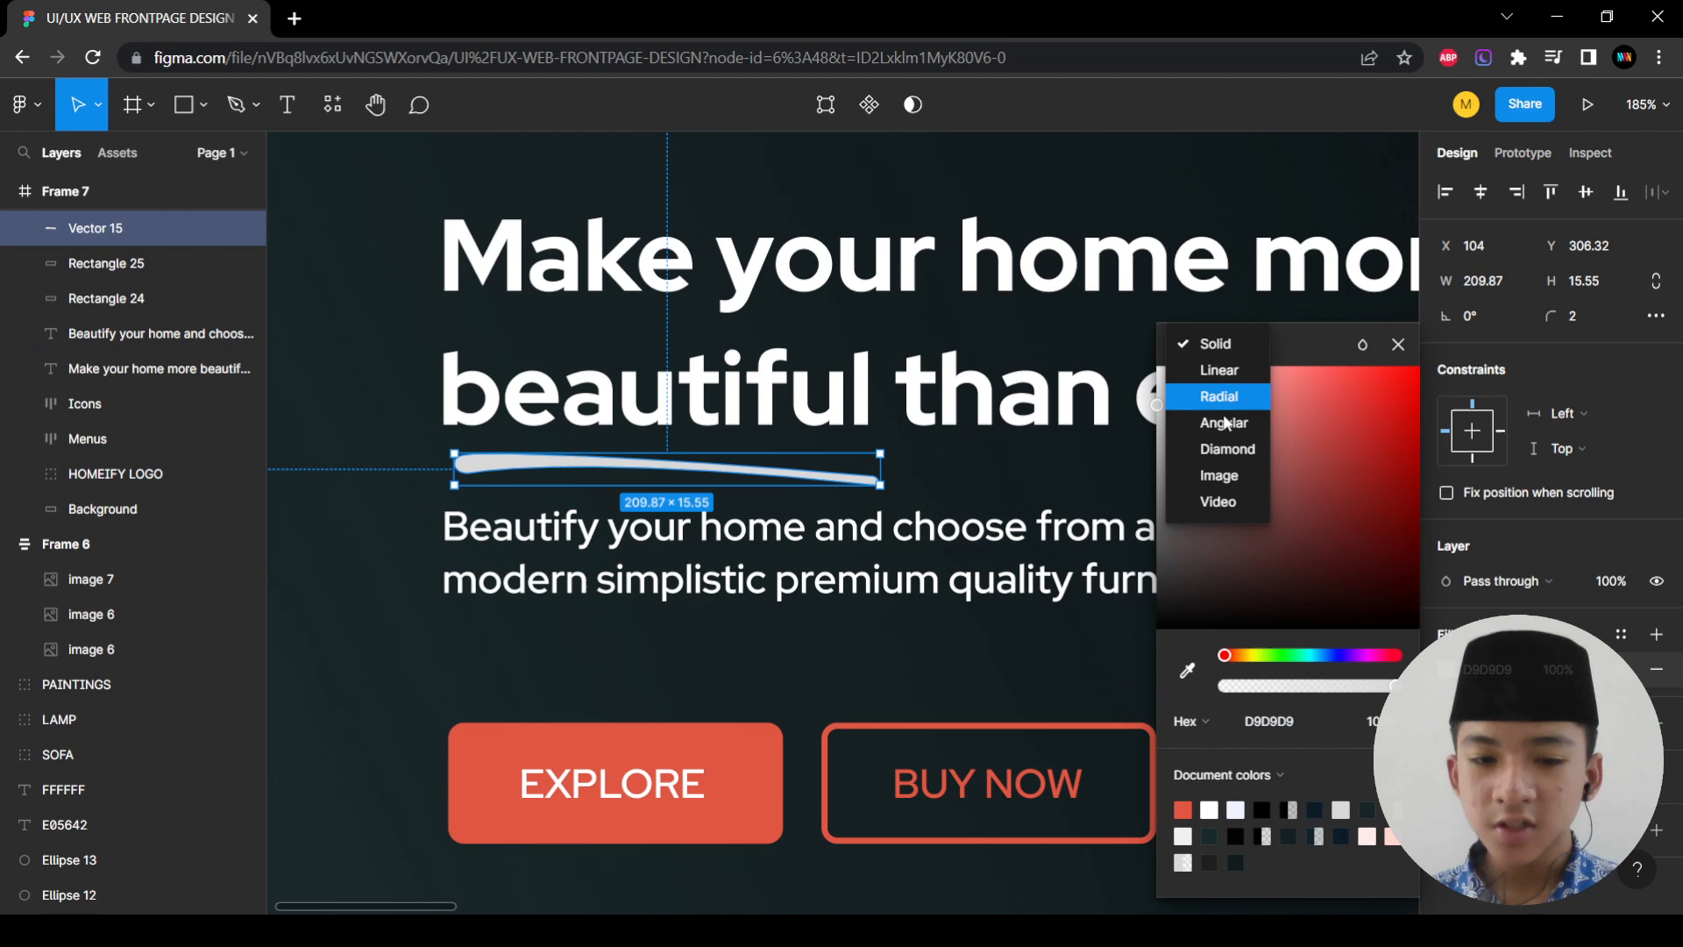
pyautogui.click(1221, 370)
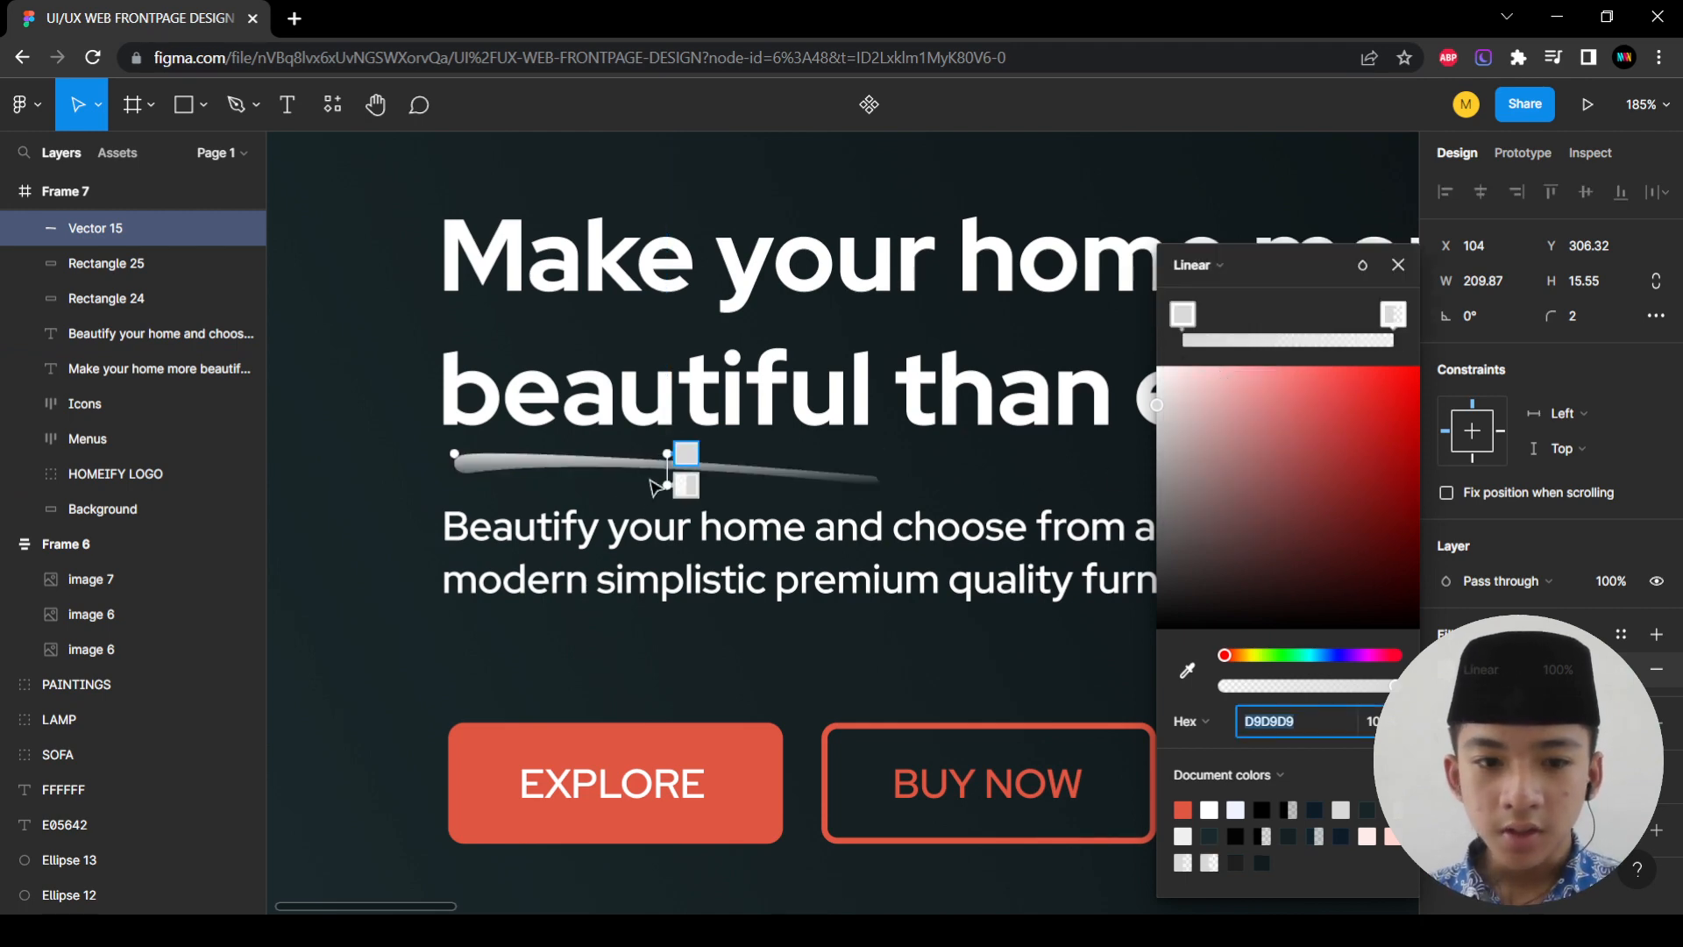
pyautogui.moveTo(669, 488); pyautogui.dragTo(914, 487)
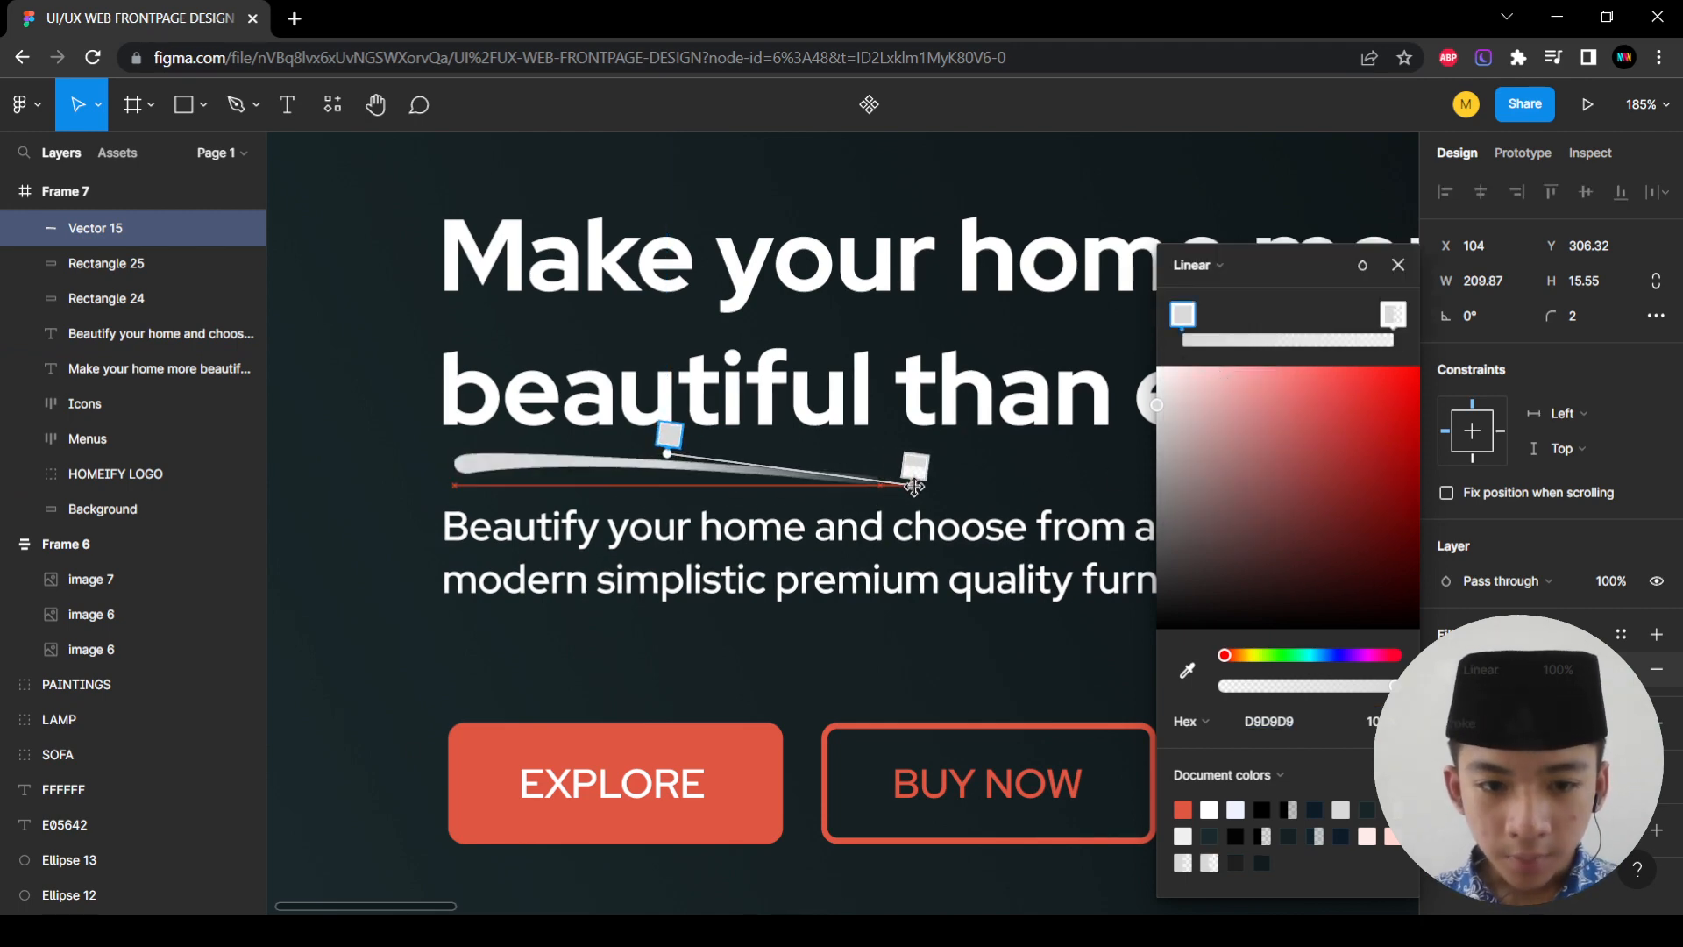
pyautogui.moveTo(664, 449); pyautogui.dragTo(449, 460)
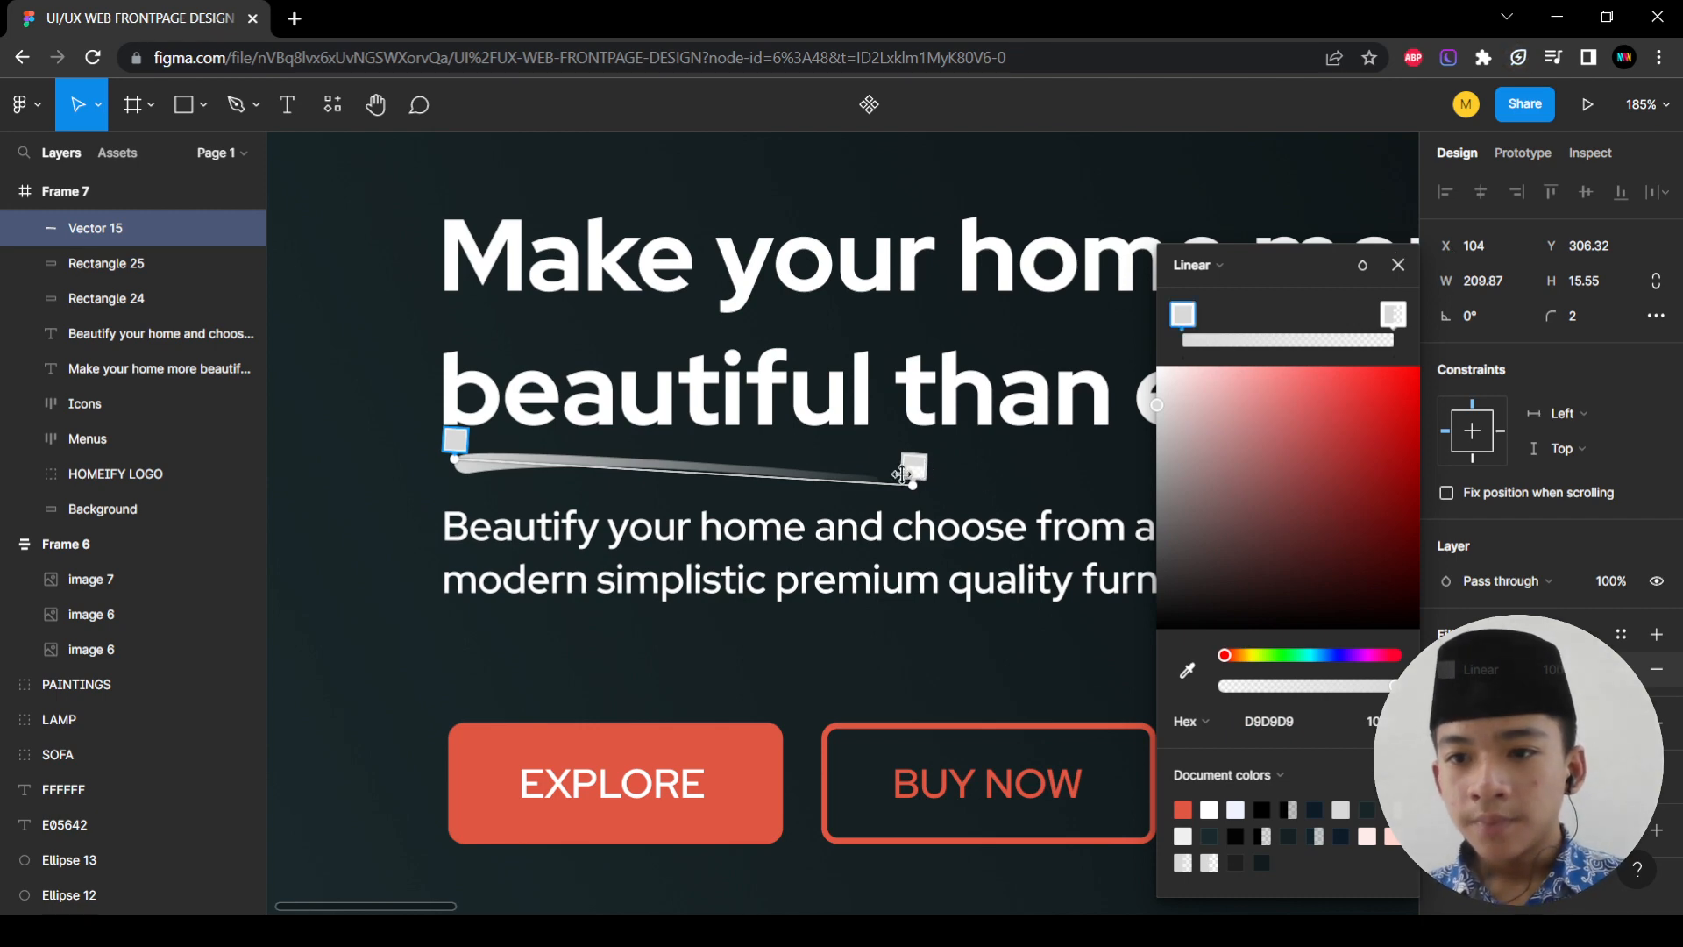
# Set the underline's linear gradient to run from E05642 at its start to fully opaque FFDCD7 at its end
pyautogui.click(1184, 808)
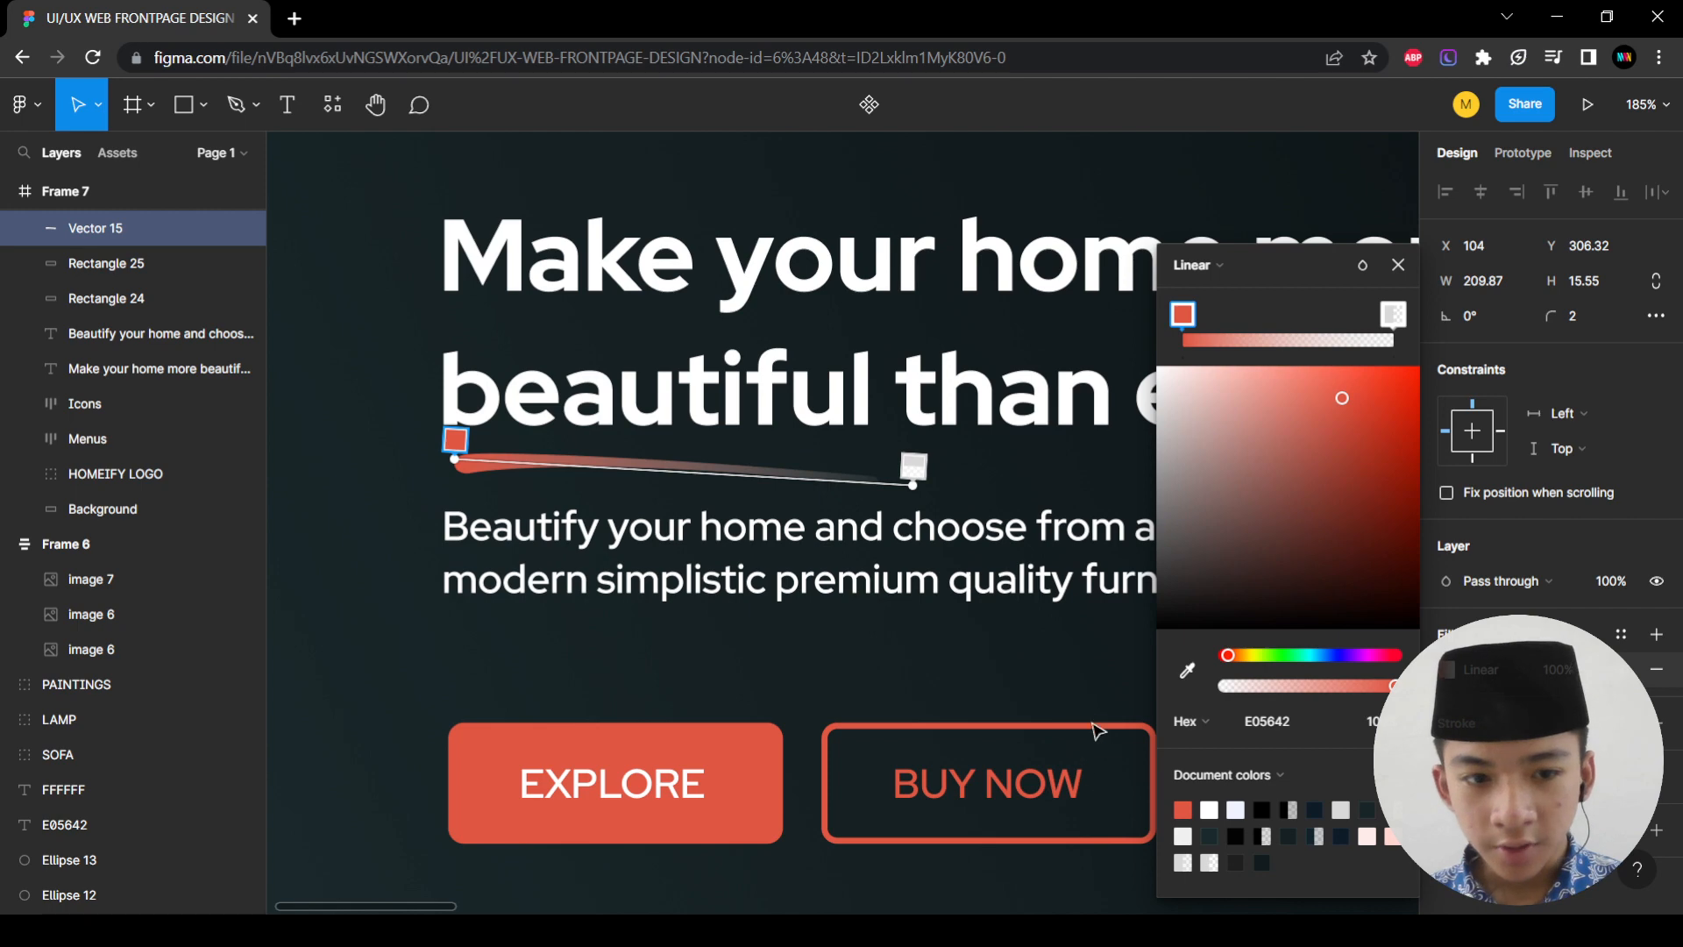
pyautogui.click(1391, 313)
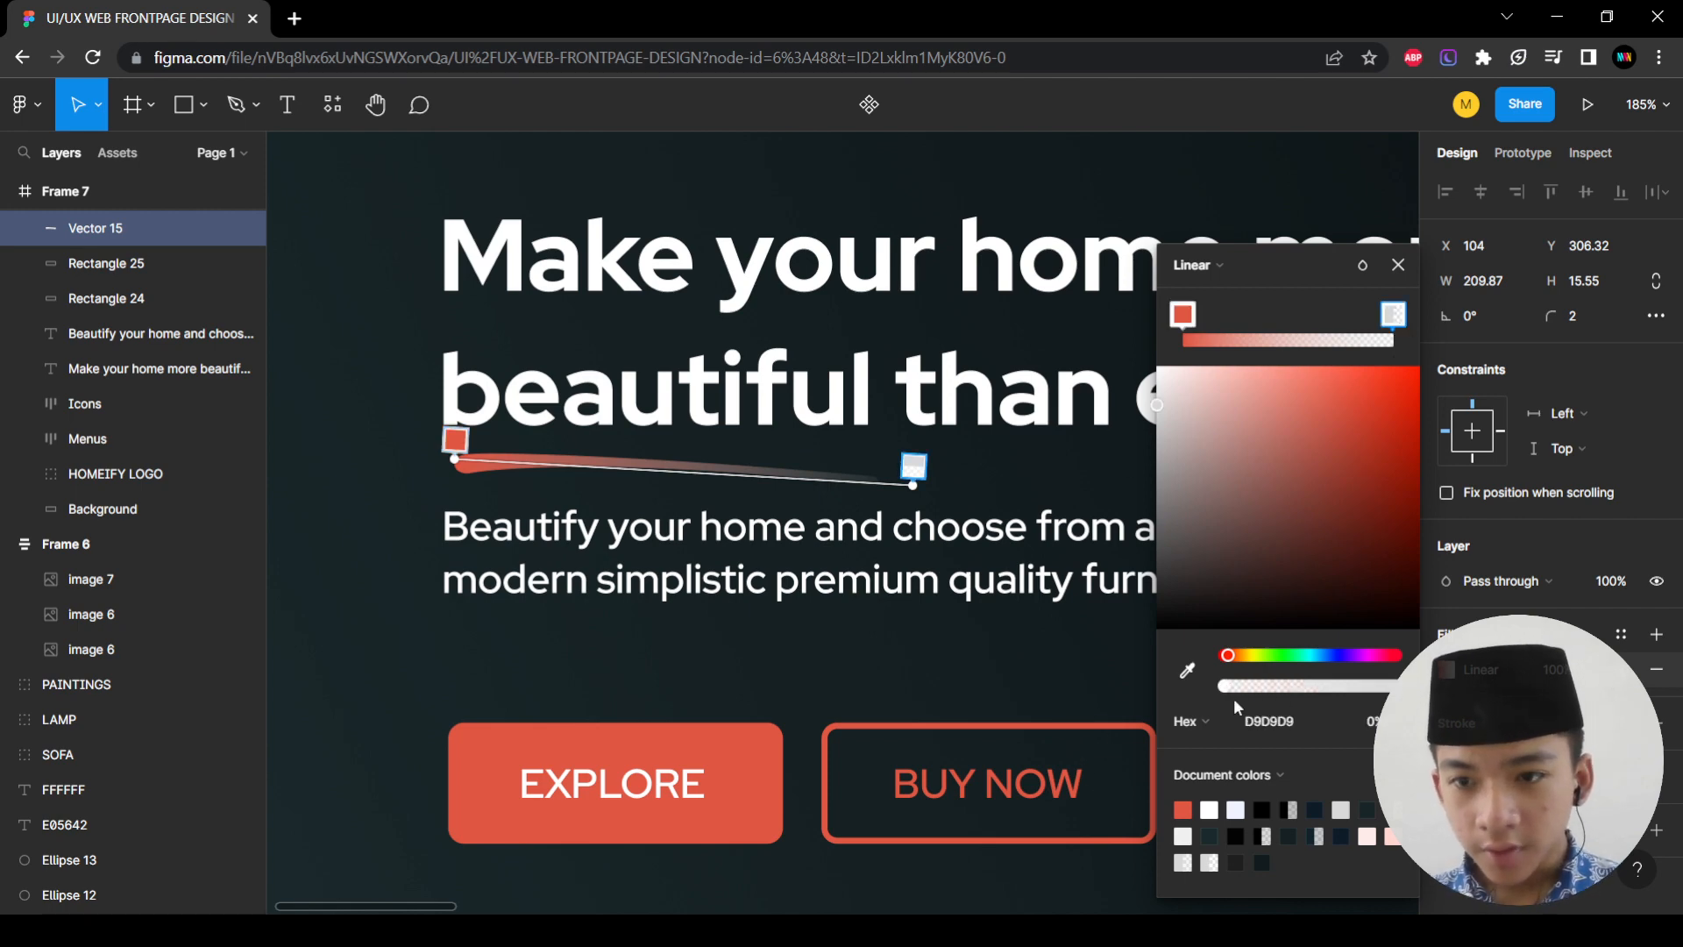
pyautogui.moveTo(1229, 687); pyautogui.dragTo(1403, 687)
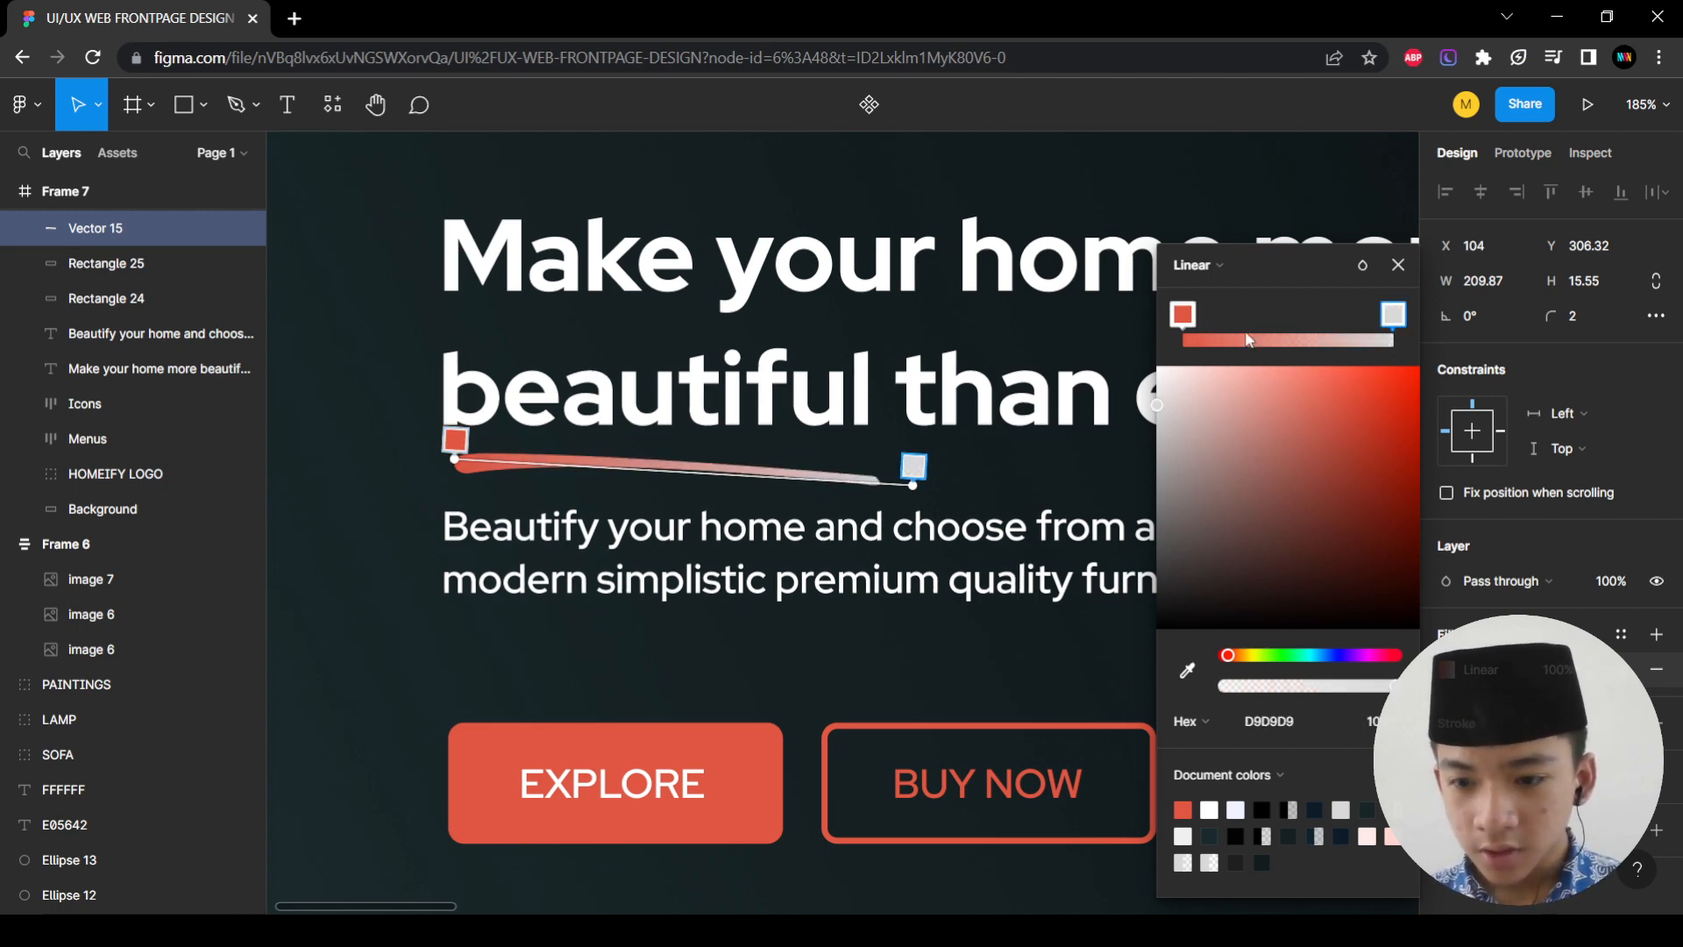
pyautogui.moveTo(1175, 375)
pyautogui.mouseDown()
pyautogui.moveTo(1212, 372)
pyautogui.moveTo(1156, 371)
pyautogui.mouseUp()
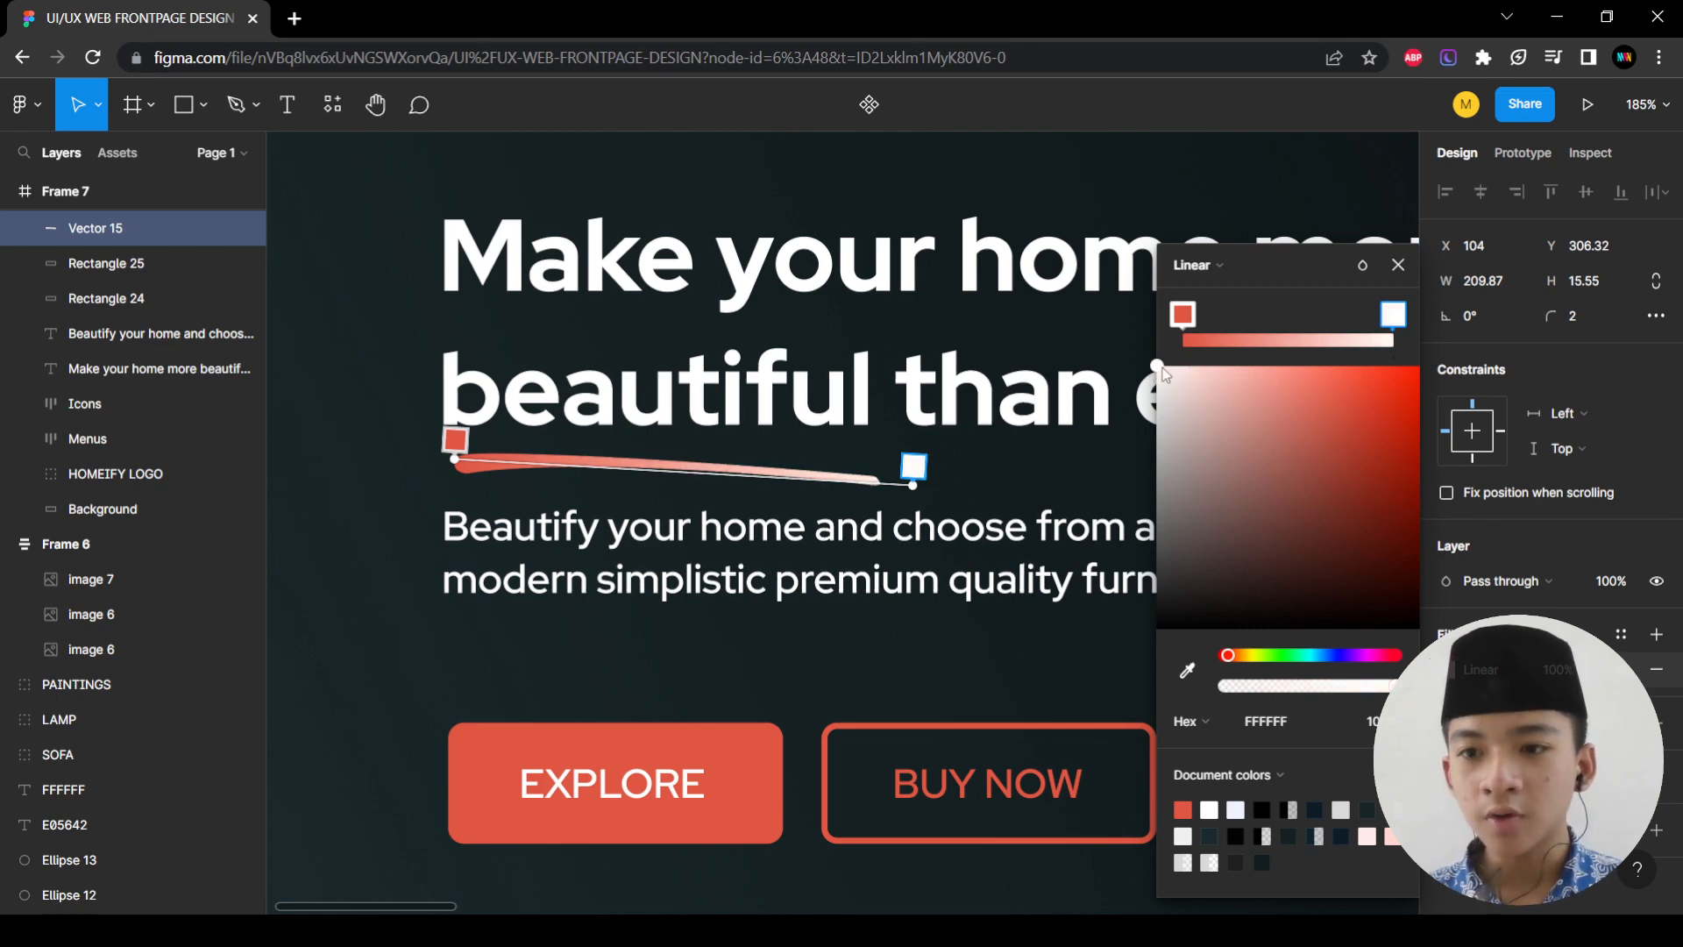
pyautogui.moveTo(1165, 373); pyautogui.dragTo(1202, 373)
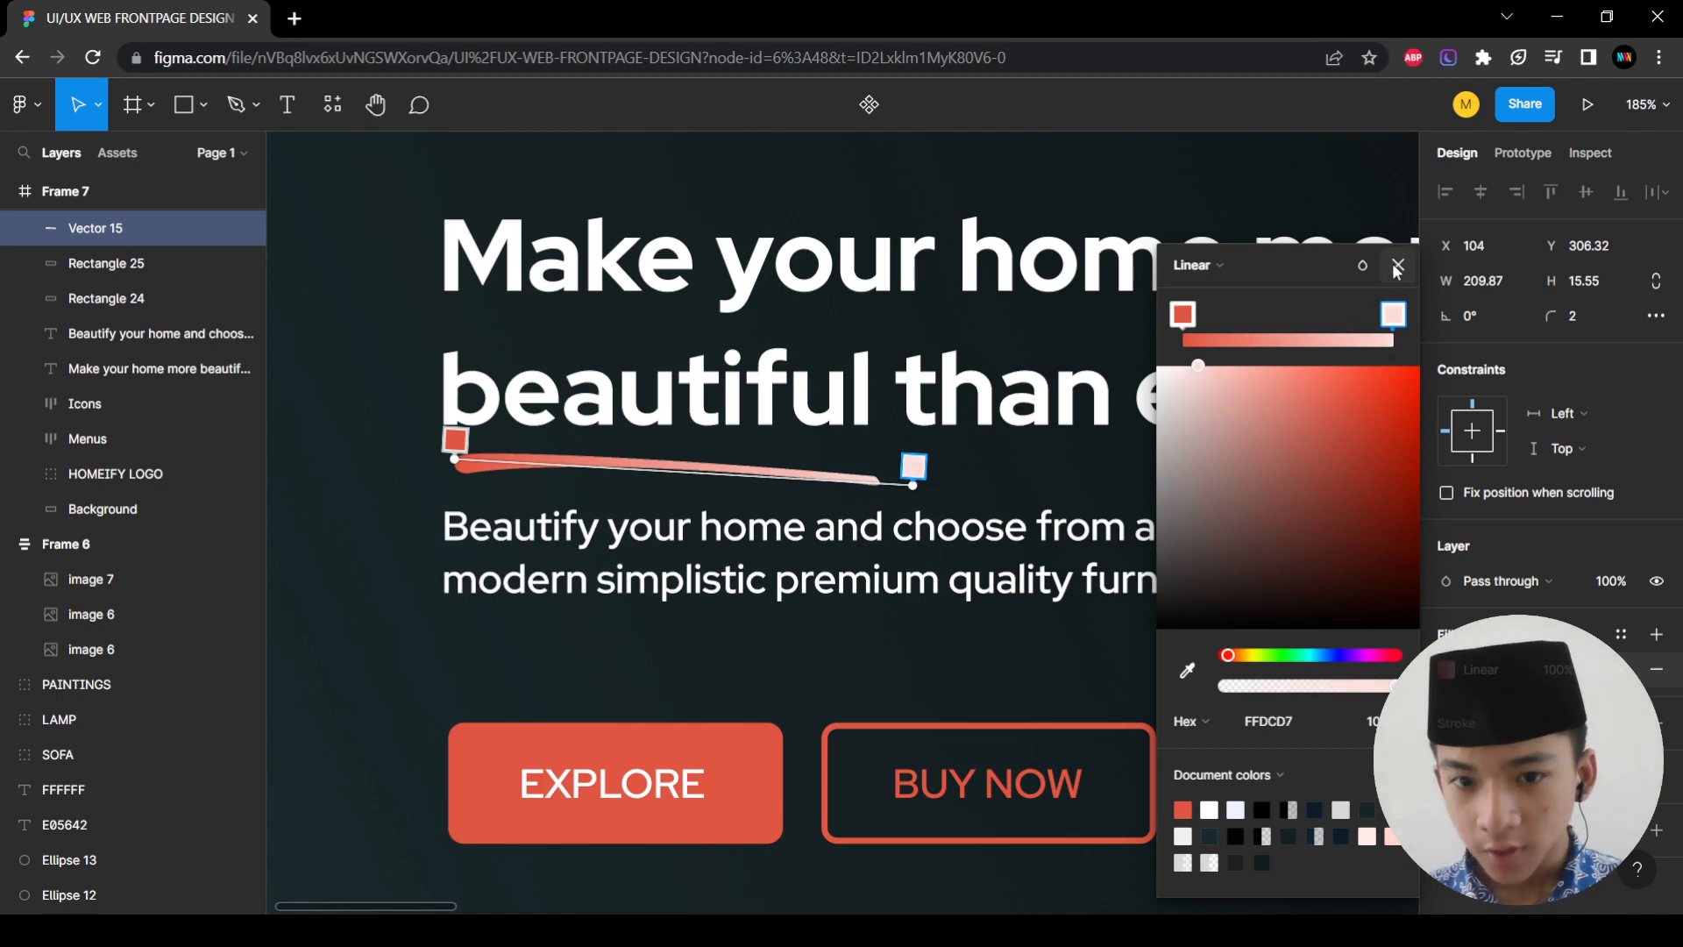
pyautogui.click(1398, 266)
# Compare the new frame with the reference design and examine the placement of the reference's paintings, sofa and lamp
pyautogui.scroll(-3, 726, 588)
pyautogui.scroll(-1, 622, 593)
pyautogui.click(537, 600)
pyautogui.scroll(-2, 402, 585)
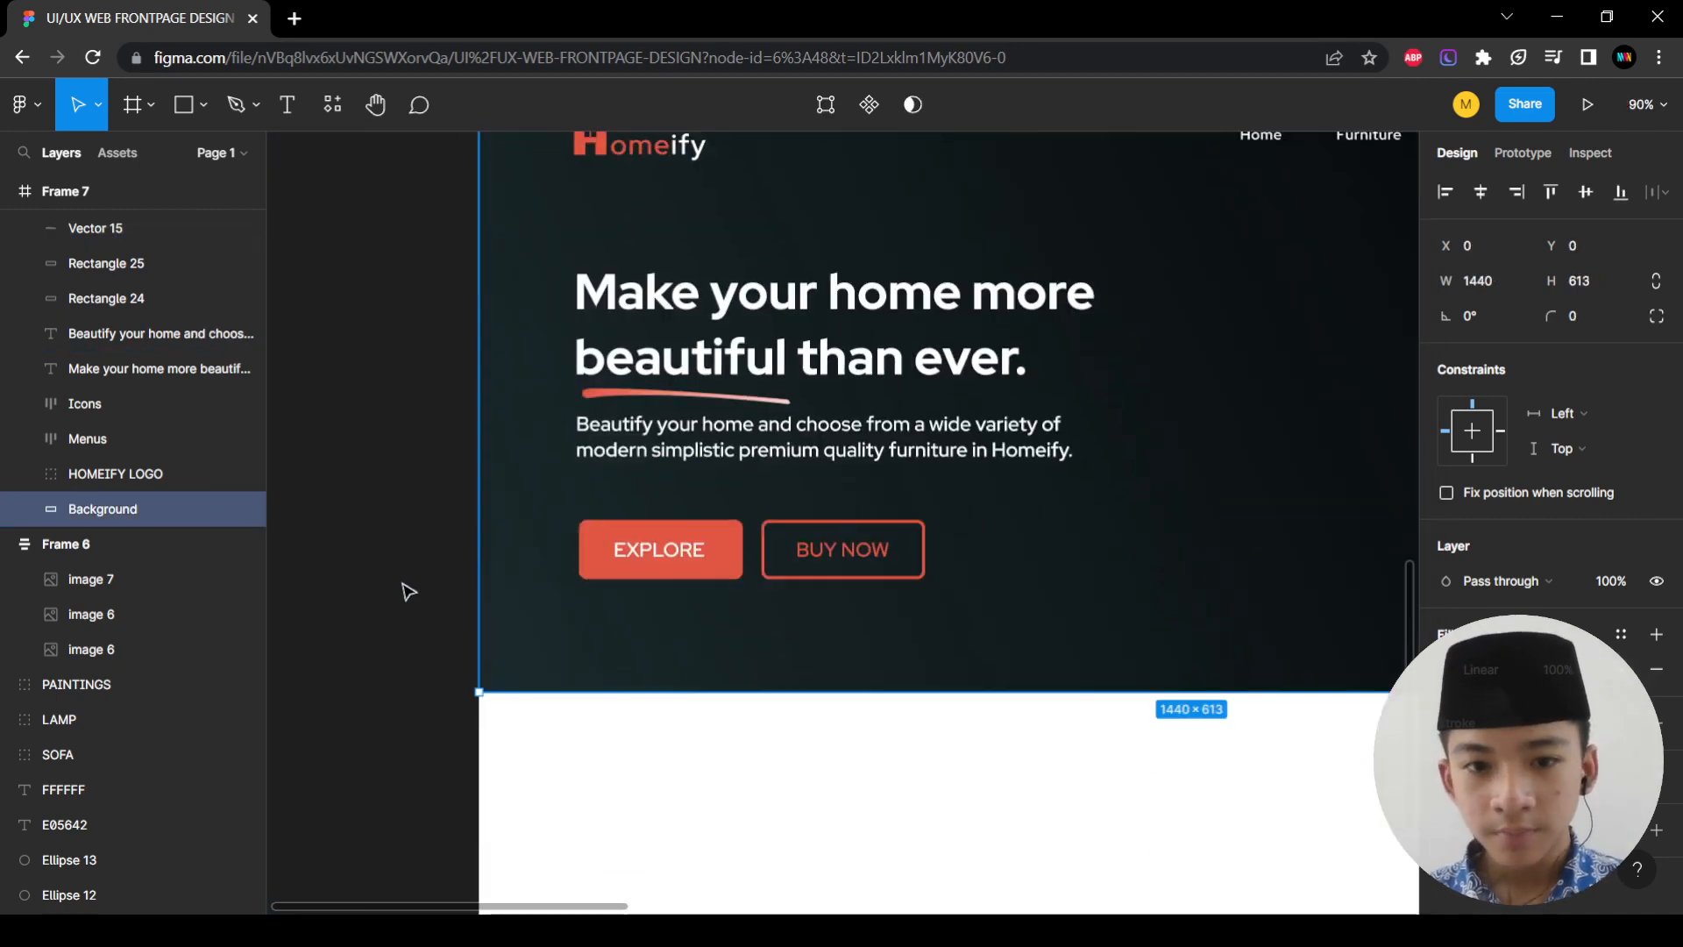
pyautogui.click(383, 533)
pyautogui.scroll(2, 421, 544)
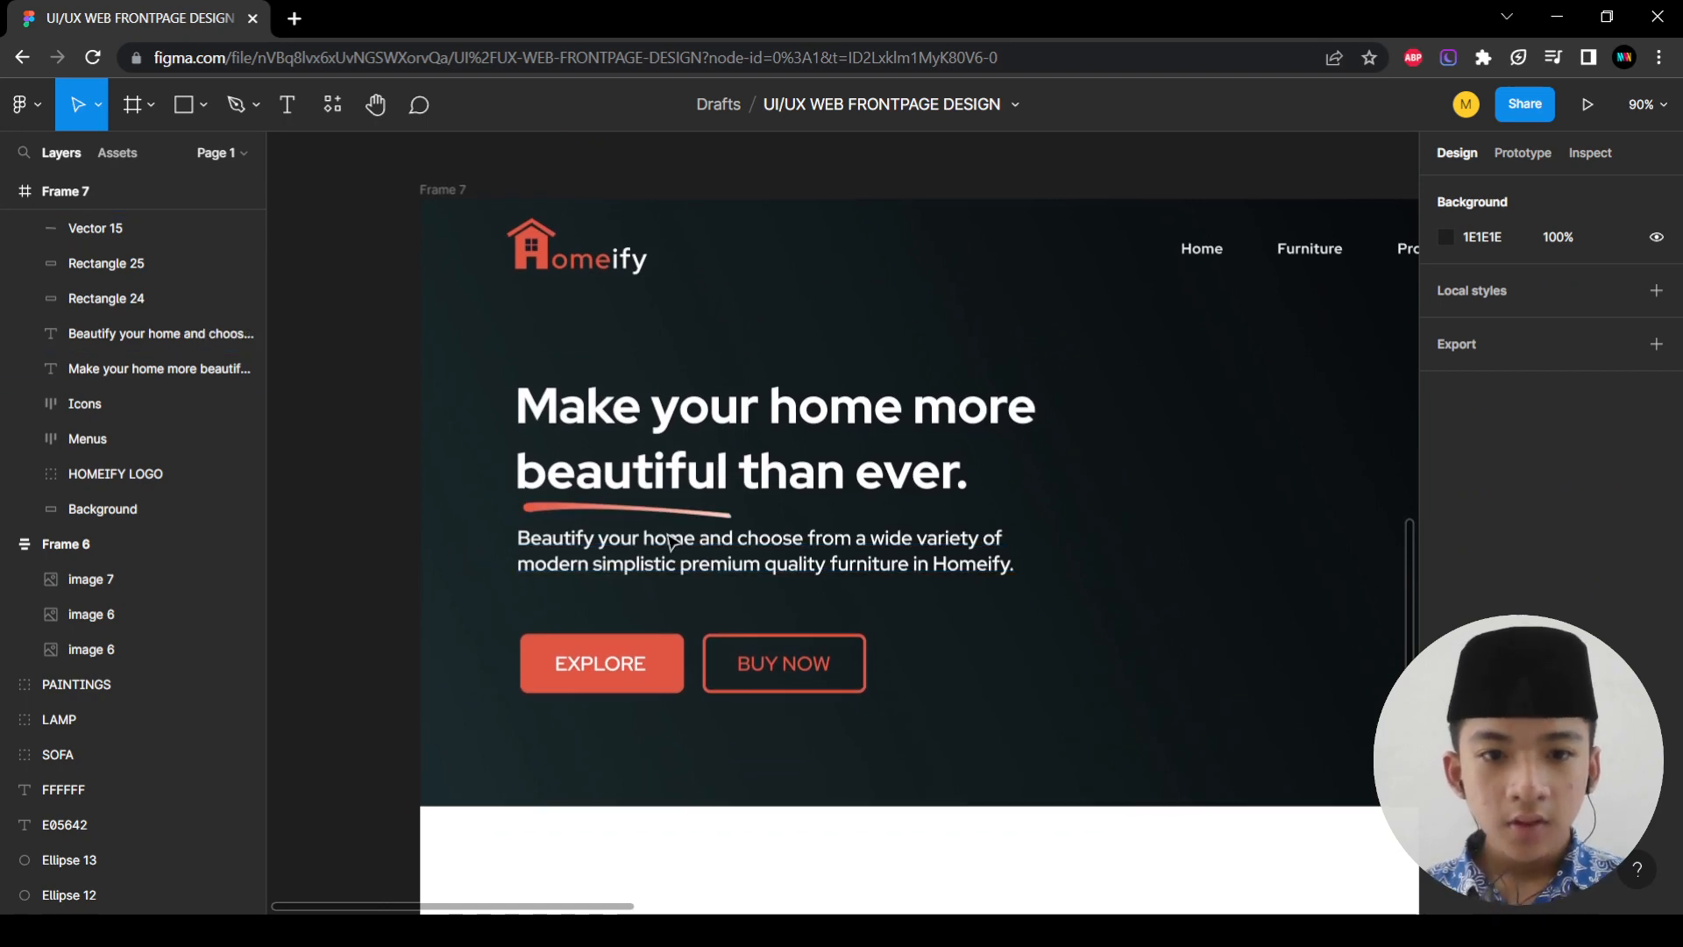
pyautogui.scroll(-2, 661, 526)
pyautogui.scroll(-3, 1129, 515)
pyautogui.scroll(-3, 913, 546)
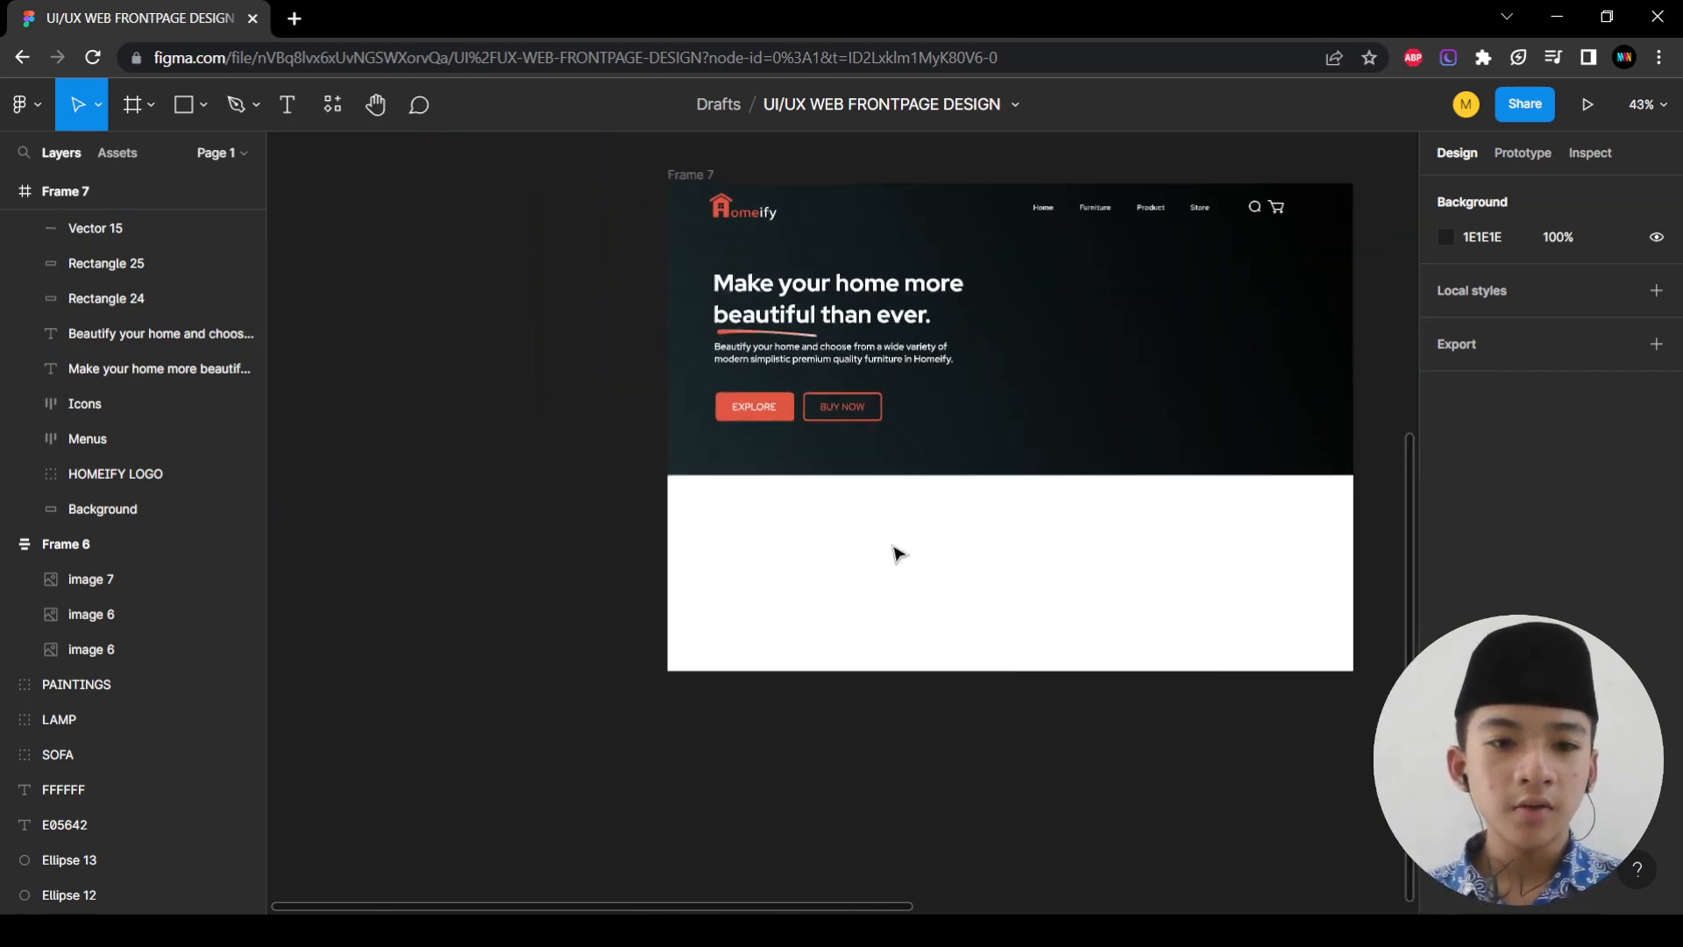
pyautogui.scroll(6, 898, 557)
pyautogui.scroll(-2, 710, 440)
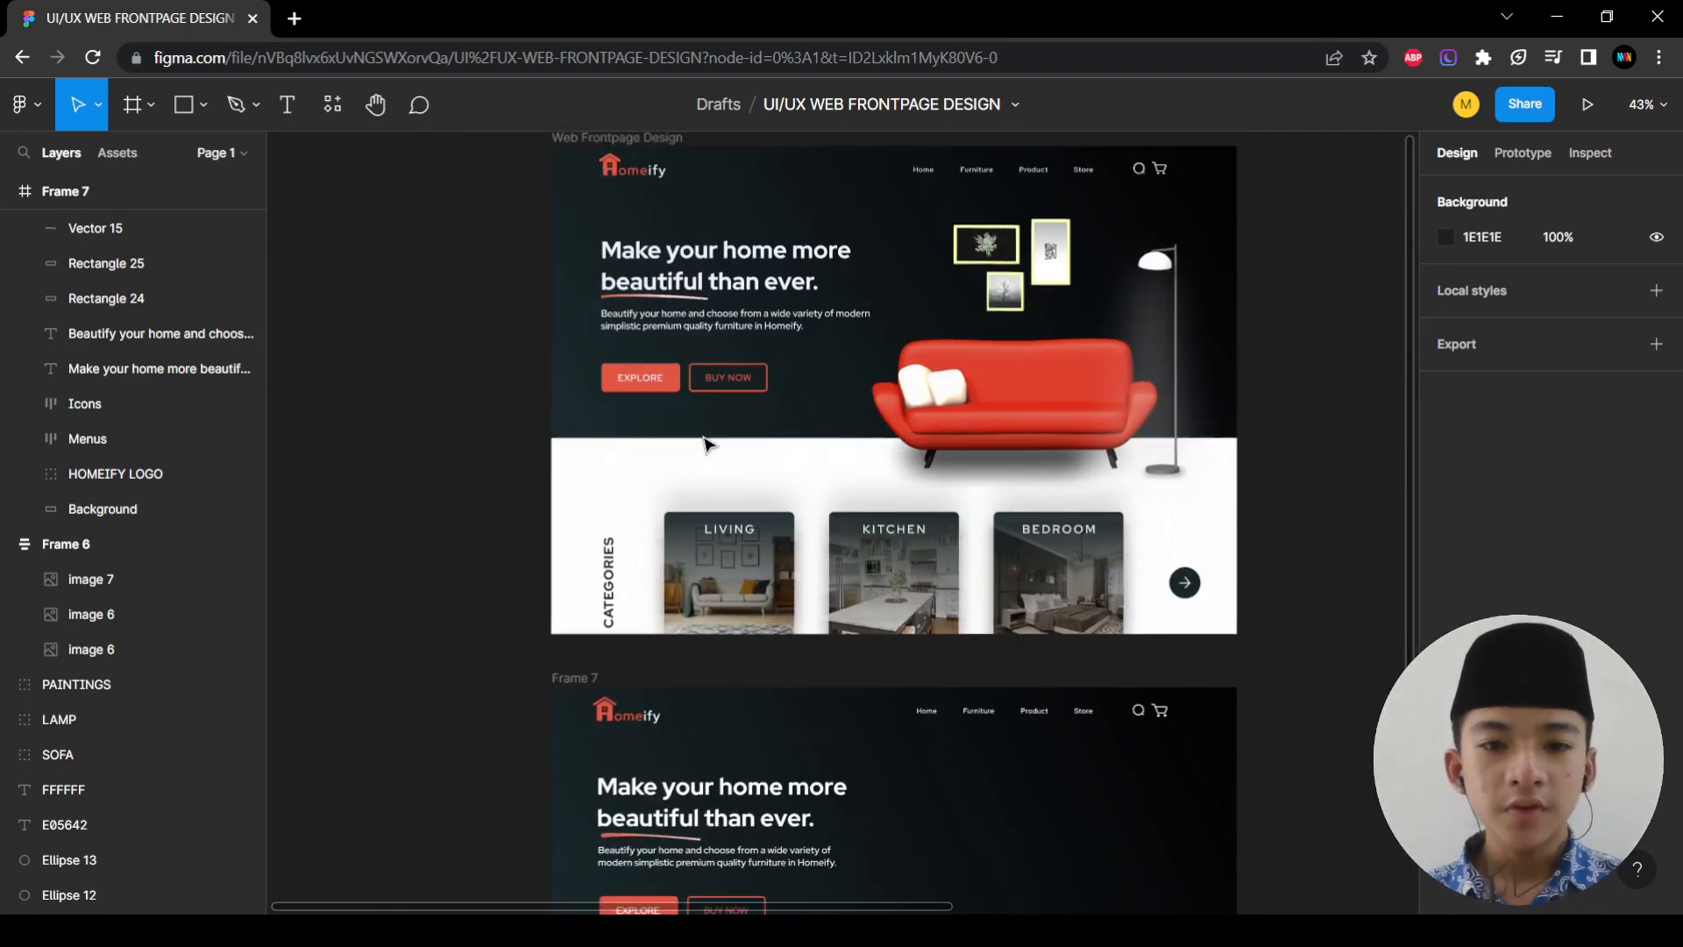
pyautogui.scroll(2, 888, 450)
pyautogui.hscroll(2, 888, 450)
pyautogui.scroll(1, 887, 450)
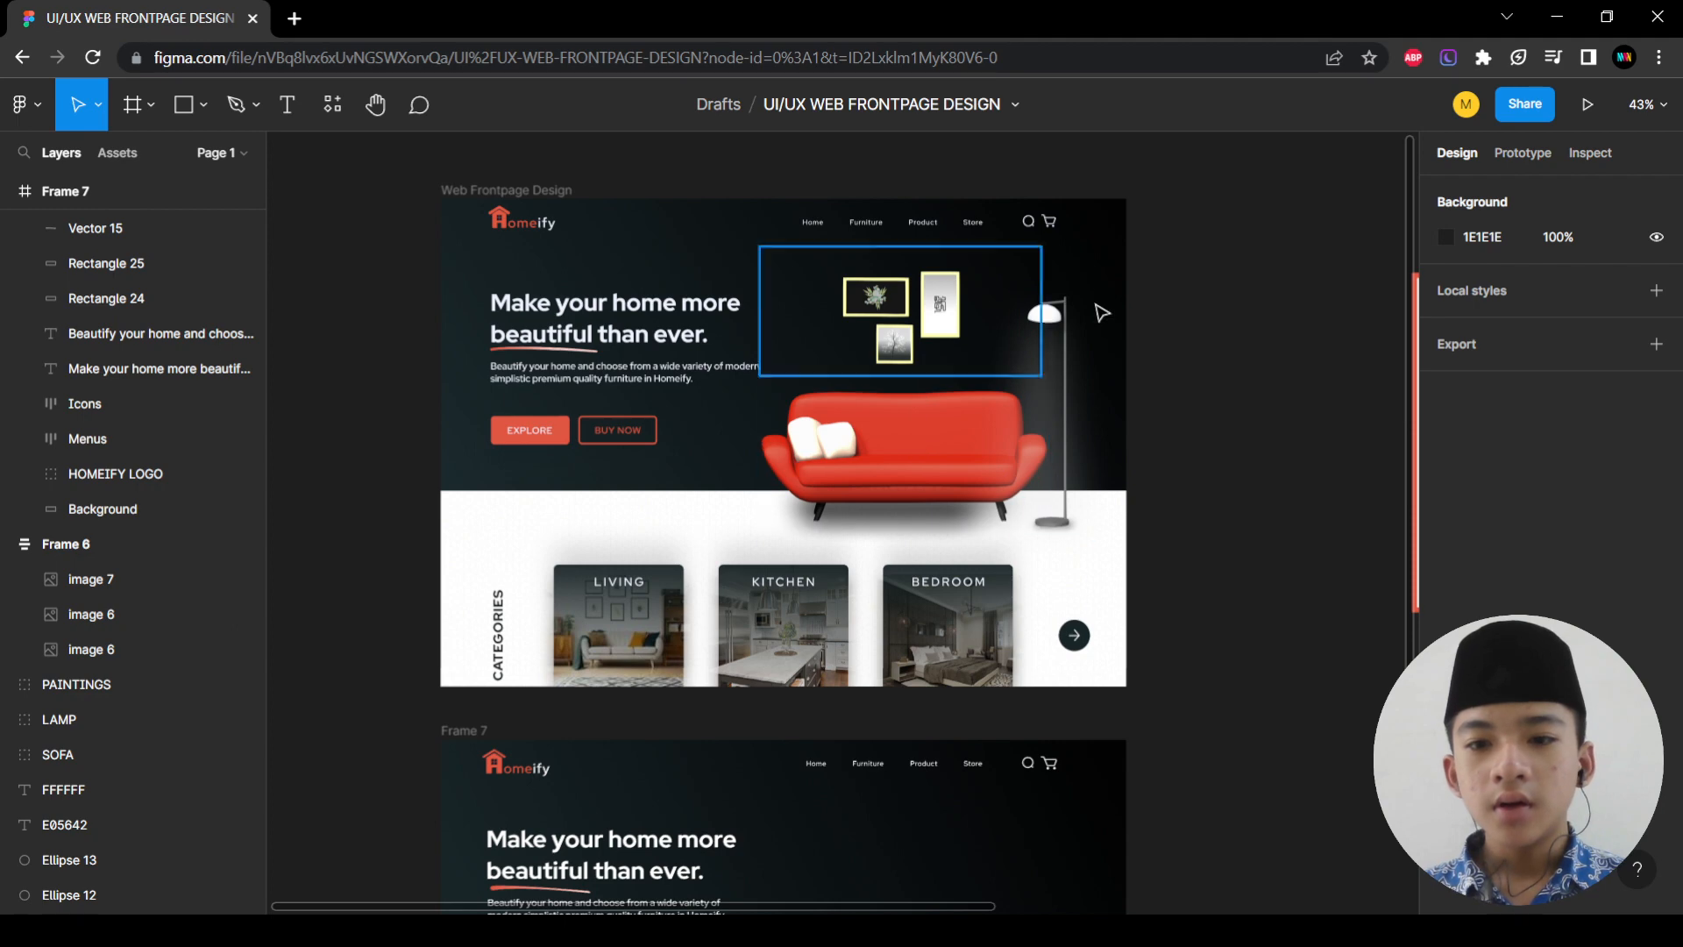
# Move the sofa from the asset board into Frame 7 across the dark background's lower edge, and stand the lamp beside it
pyautogui.scroll(-3, 1078, 477)
pyautogui.scroll(-2, 1068, 514)
pyautogui.scroll(-3, 1065, 513)
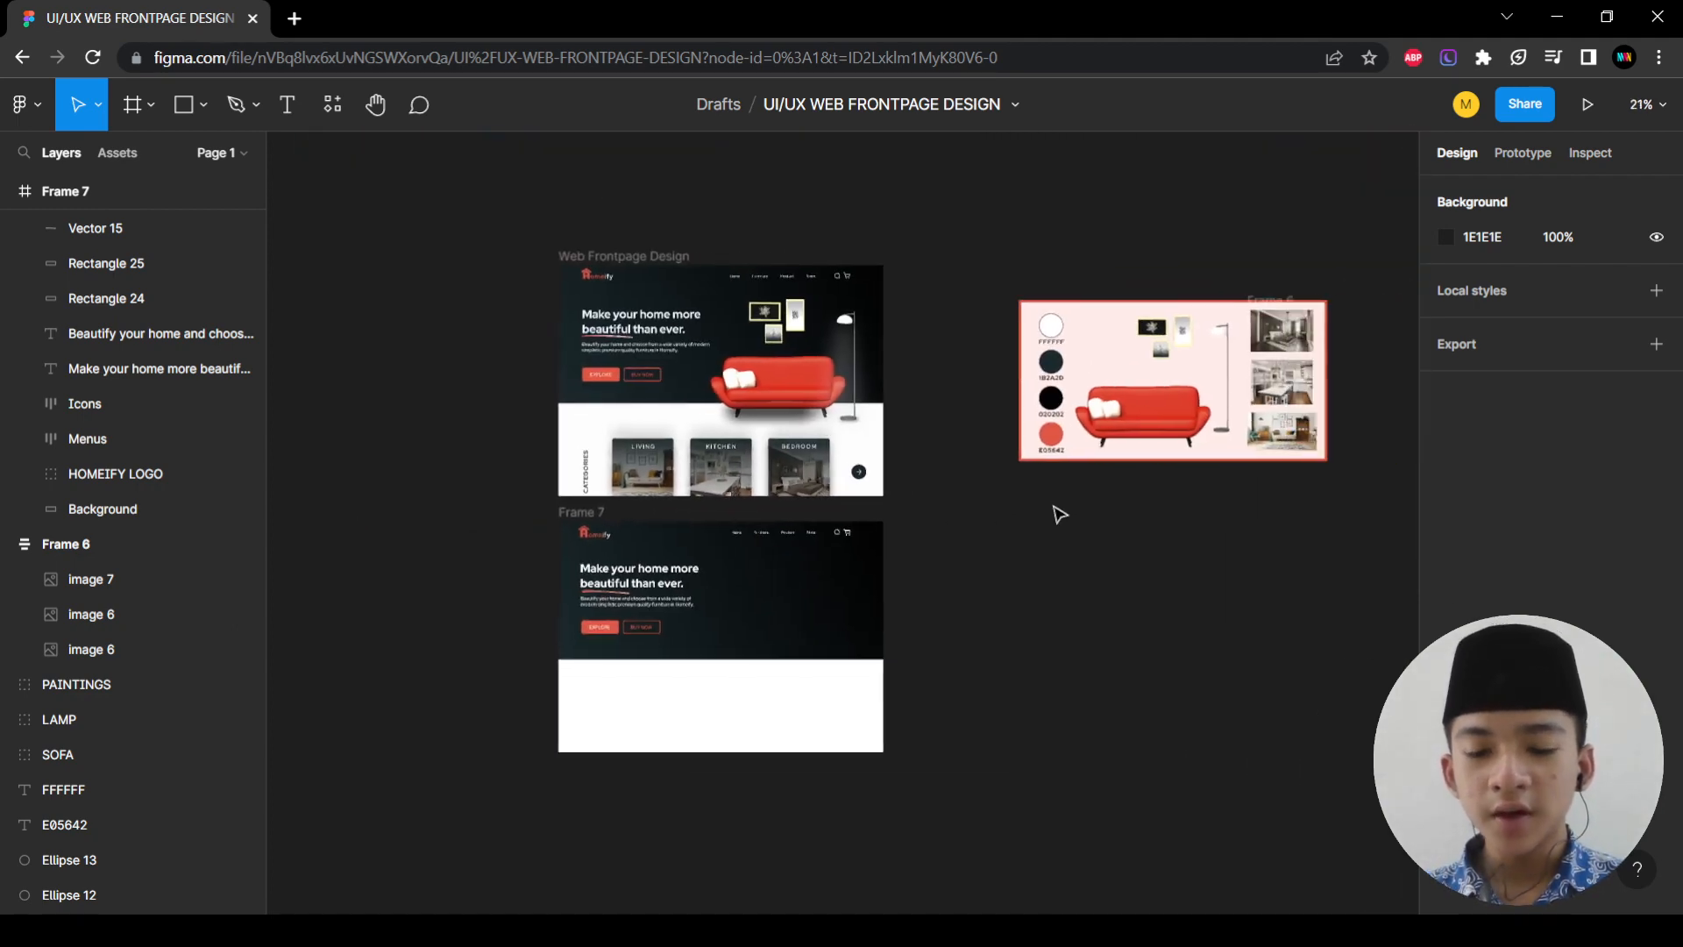
pyautogui.click(1139, 398)
pyautogui.moveTo(1139, 399); pyautogui.dragTo(787, 660)
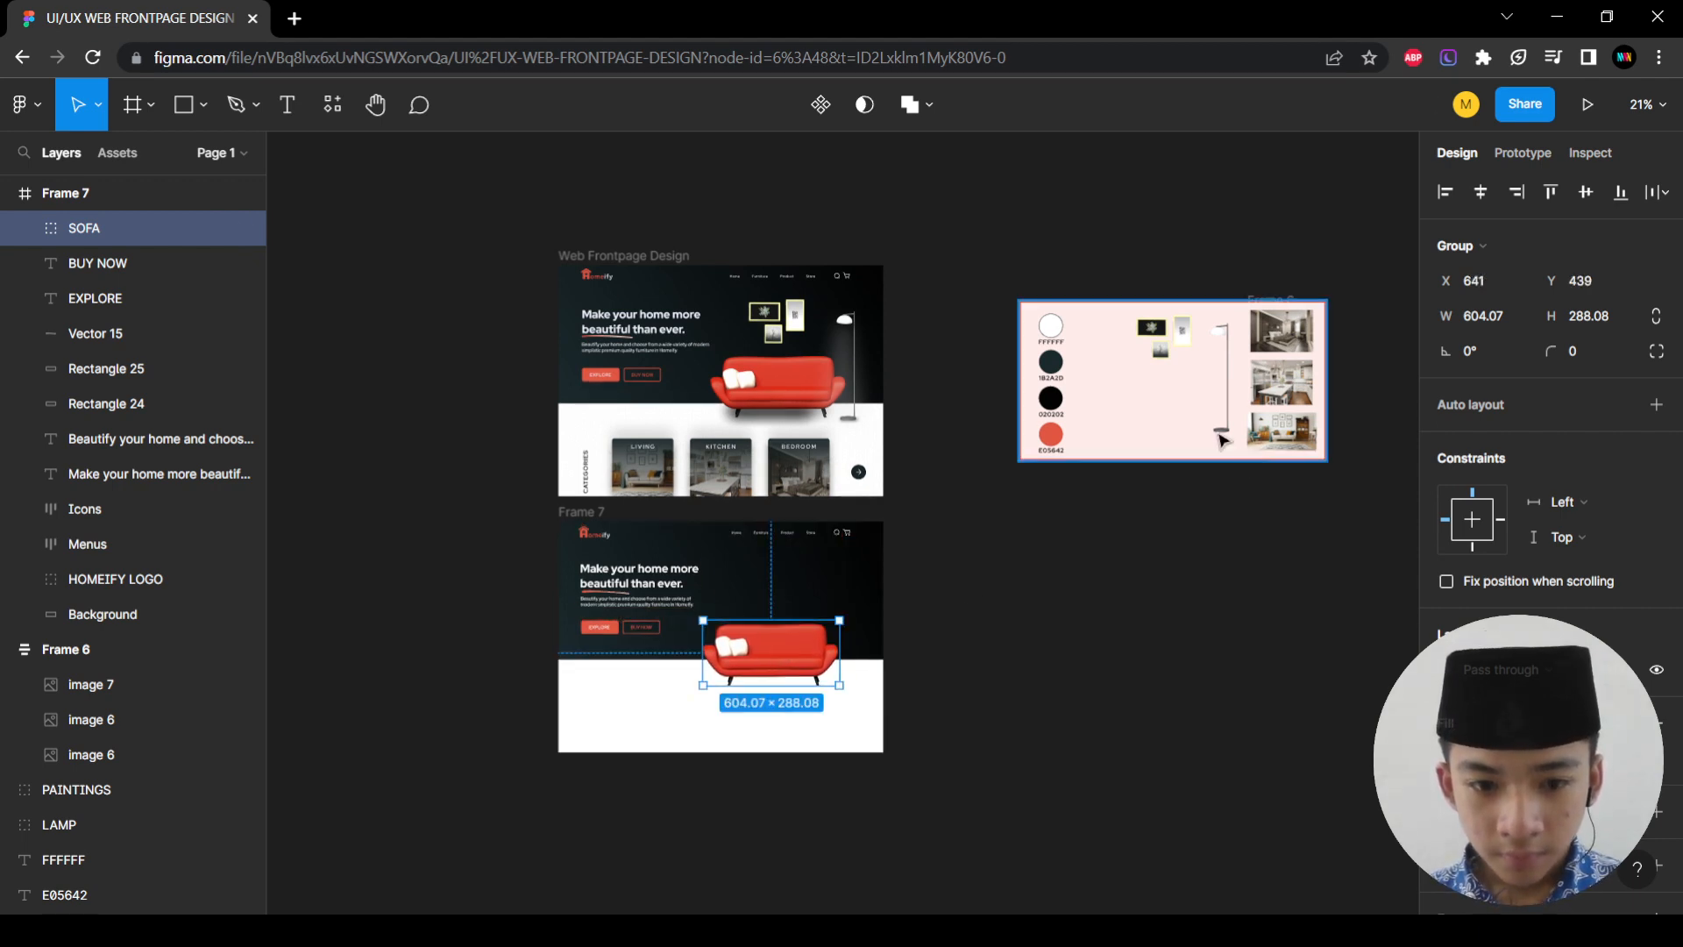
pyautogui.moveTo(1223, 411)
pyautogui.mouseDown()
pyautogui.moveTo(932, 647)
pyautogui.moveTo(846, 658)
pyautogui.moveTo(863, 664)
pyautogui.mouseUp()
# Move the PAINTINGS group from the asset board into Frame 7 and position it above the sofa at about X 789, Y 147
pyautogui.click(88, 824)
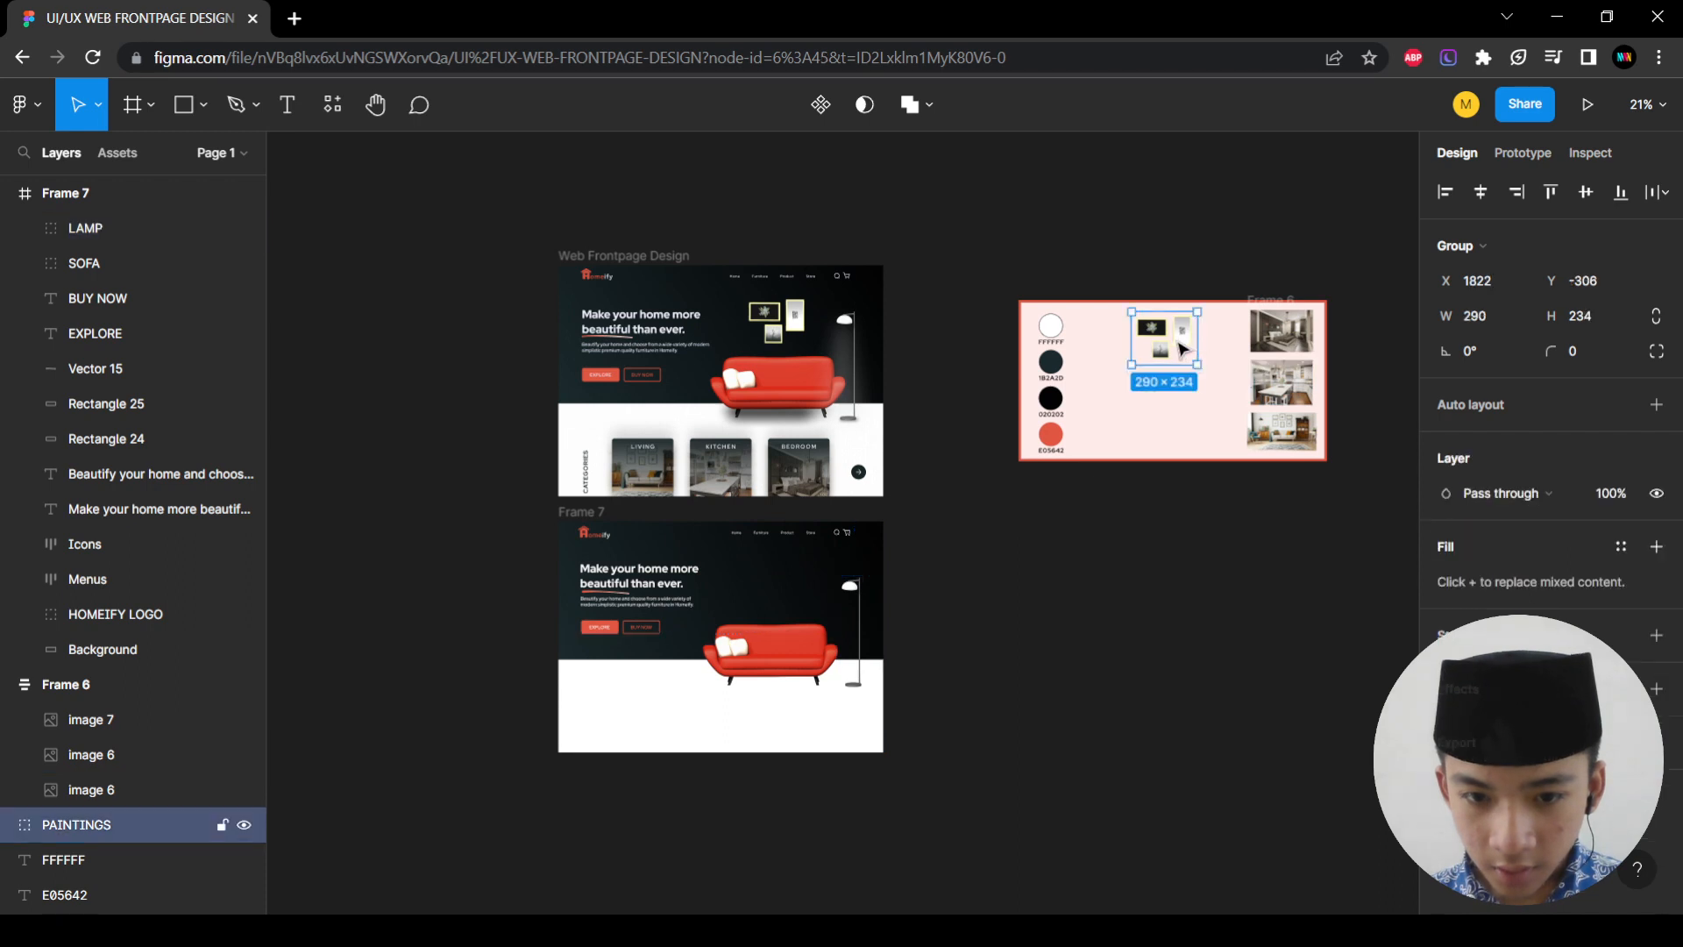
pyautogui.moveTo(1182, 344)
pyautogui.mouseDown()
pyautogui.moveTo(920, 535)
pyautogui.moveTo(775, 605)
pyautogui.moveTo(803, 601)
pyautogui.mouseUp()
pyautogui.click(1093, 607)
pyautogui.scroll(-1, 1005, 590)
pyautogui.scroll(4, 788, 601)
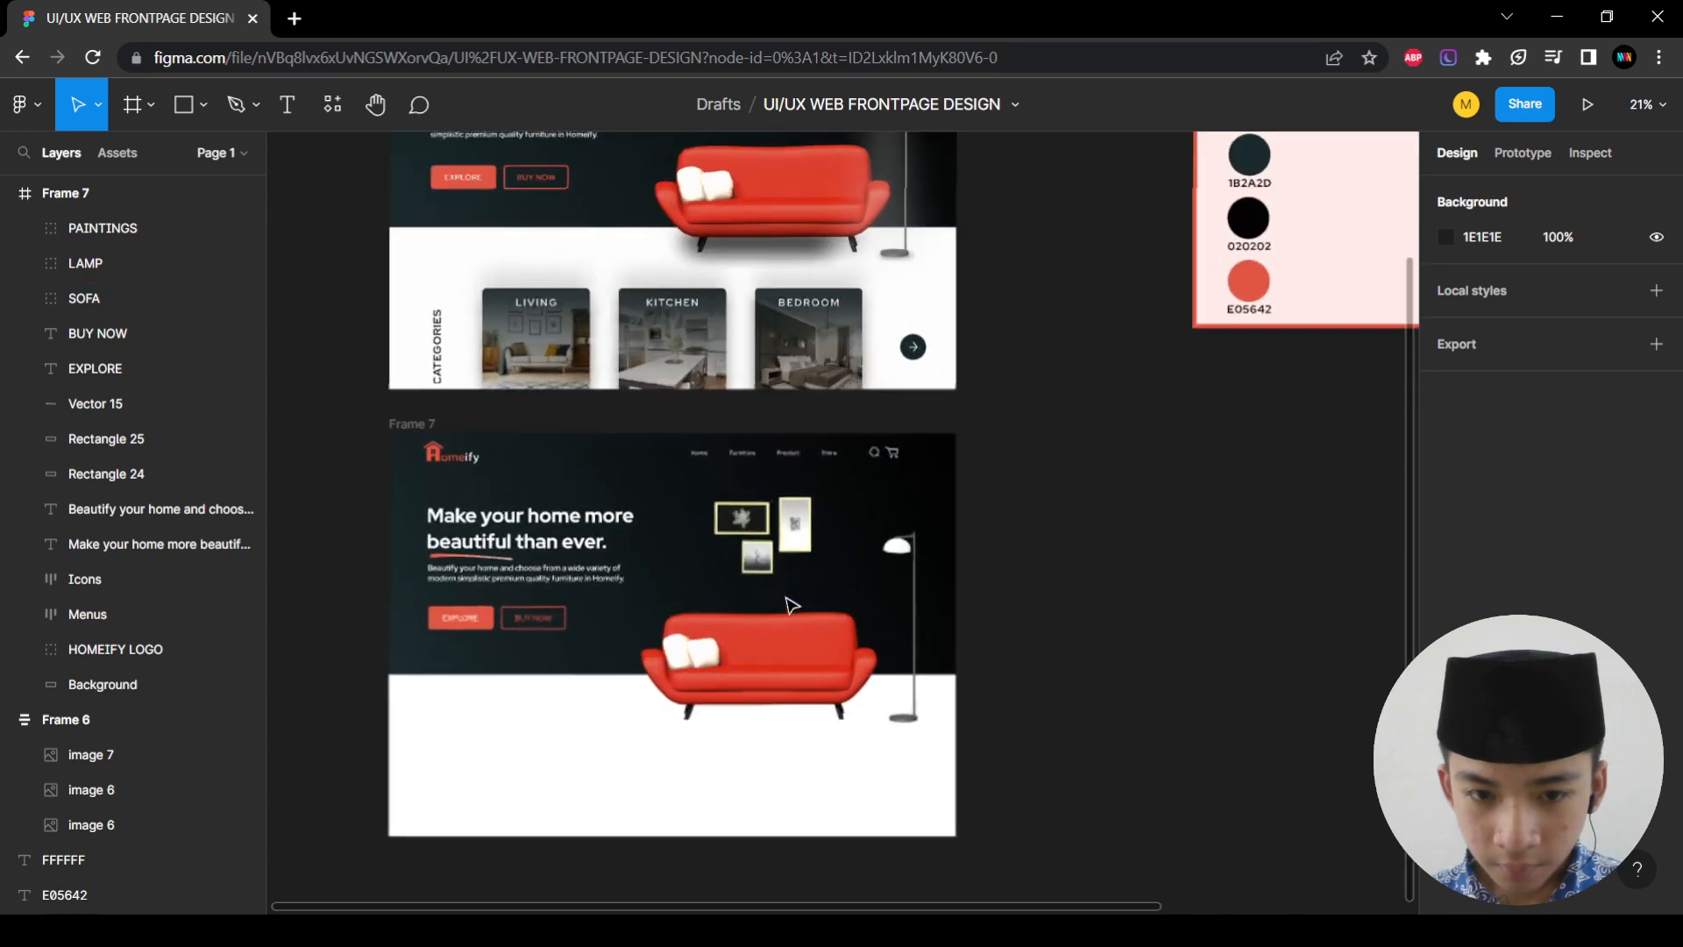
pyautogui.moveTo(783, 538); pyautogui.dragTo(773, 537)
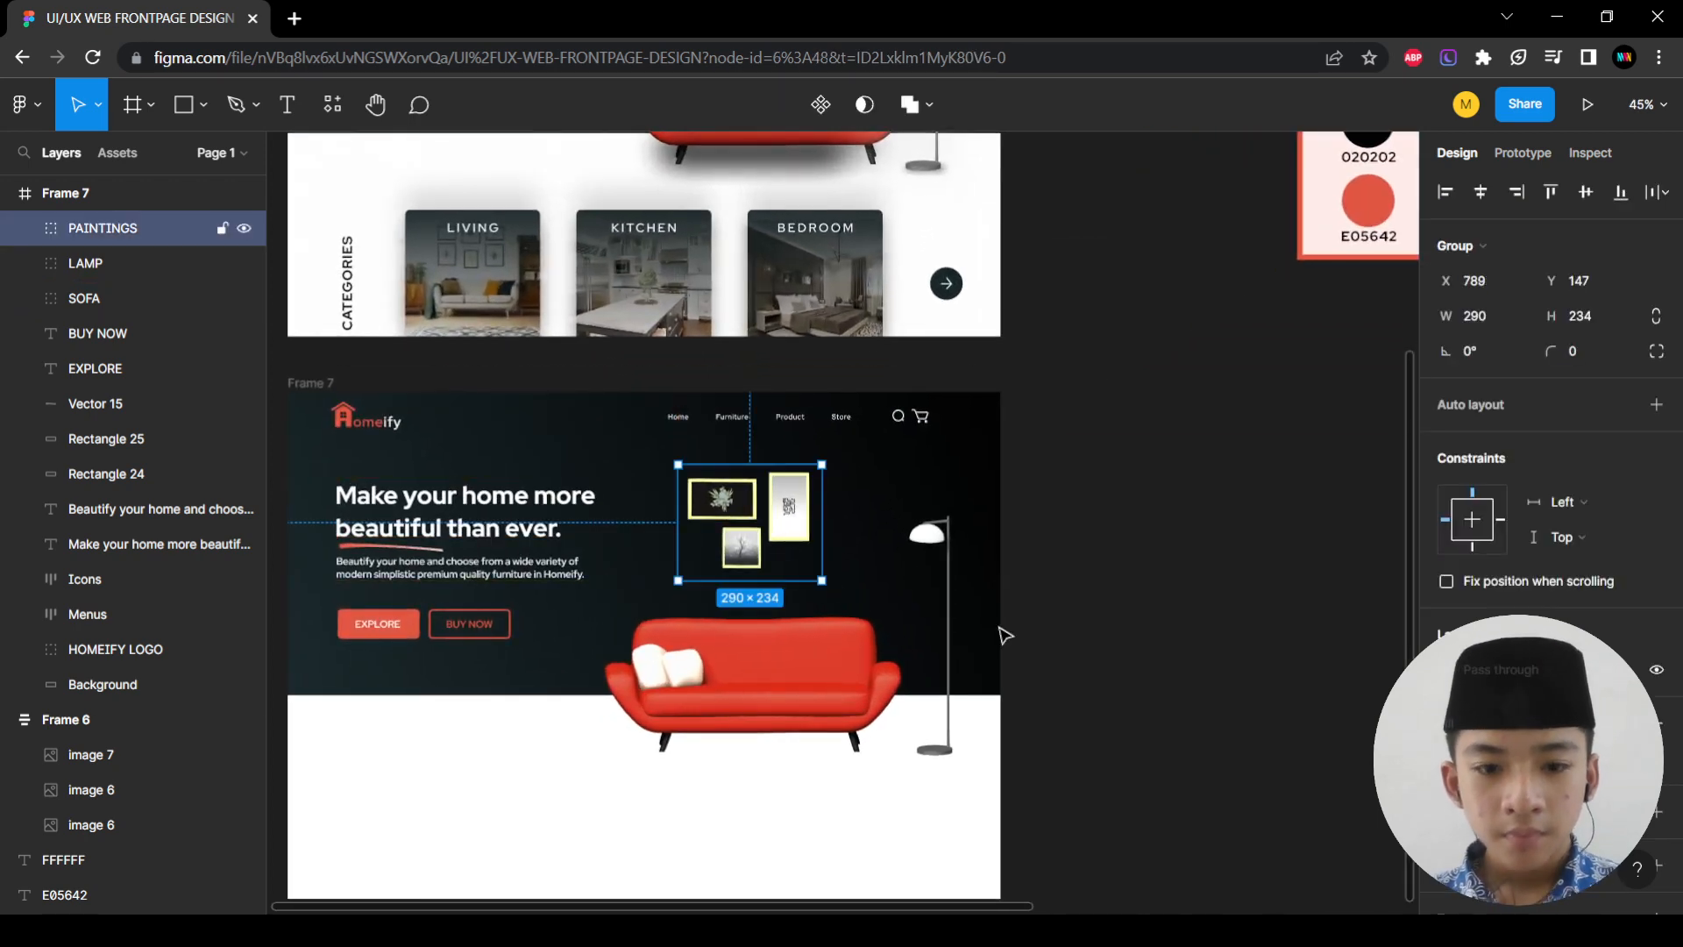
pyautogui.click(1003, 628)
# Draw a thin rectangle about 361 × 16 between the feet of the sofa in Frame 7
pyautogui.hscroll(-2, 1079, 603)
pyautogui.scroll(2, 913, 707)
pyautogui.scroll(-1, 845, 698)
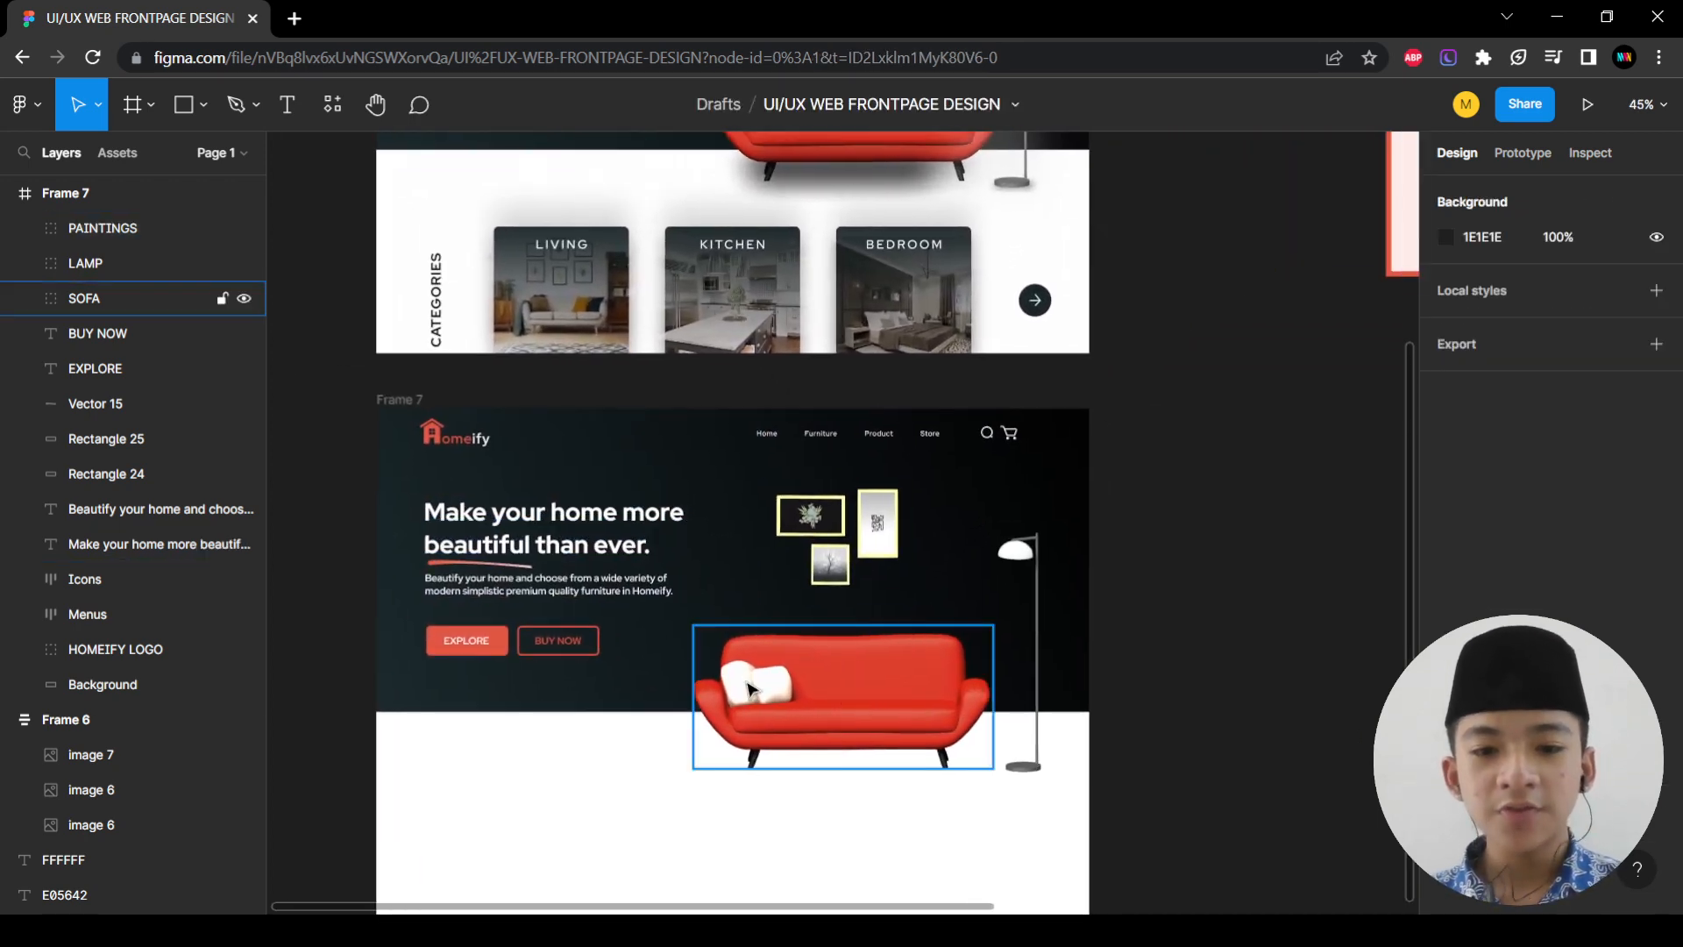
pyautogui.click(745, 585)
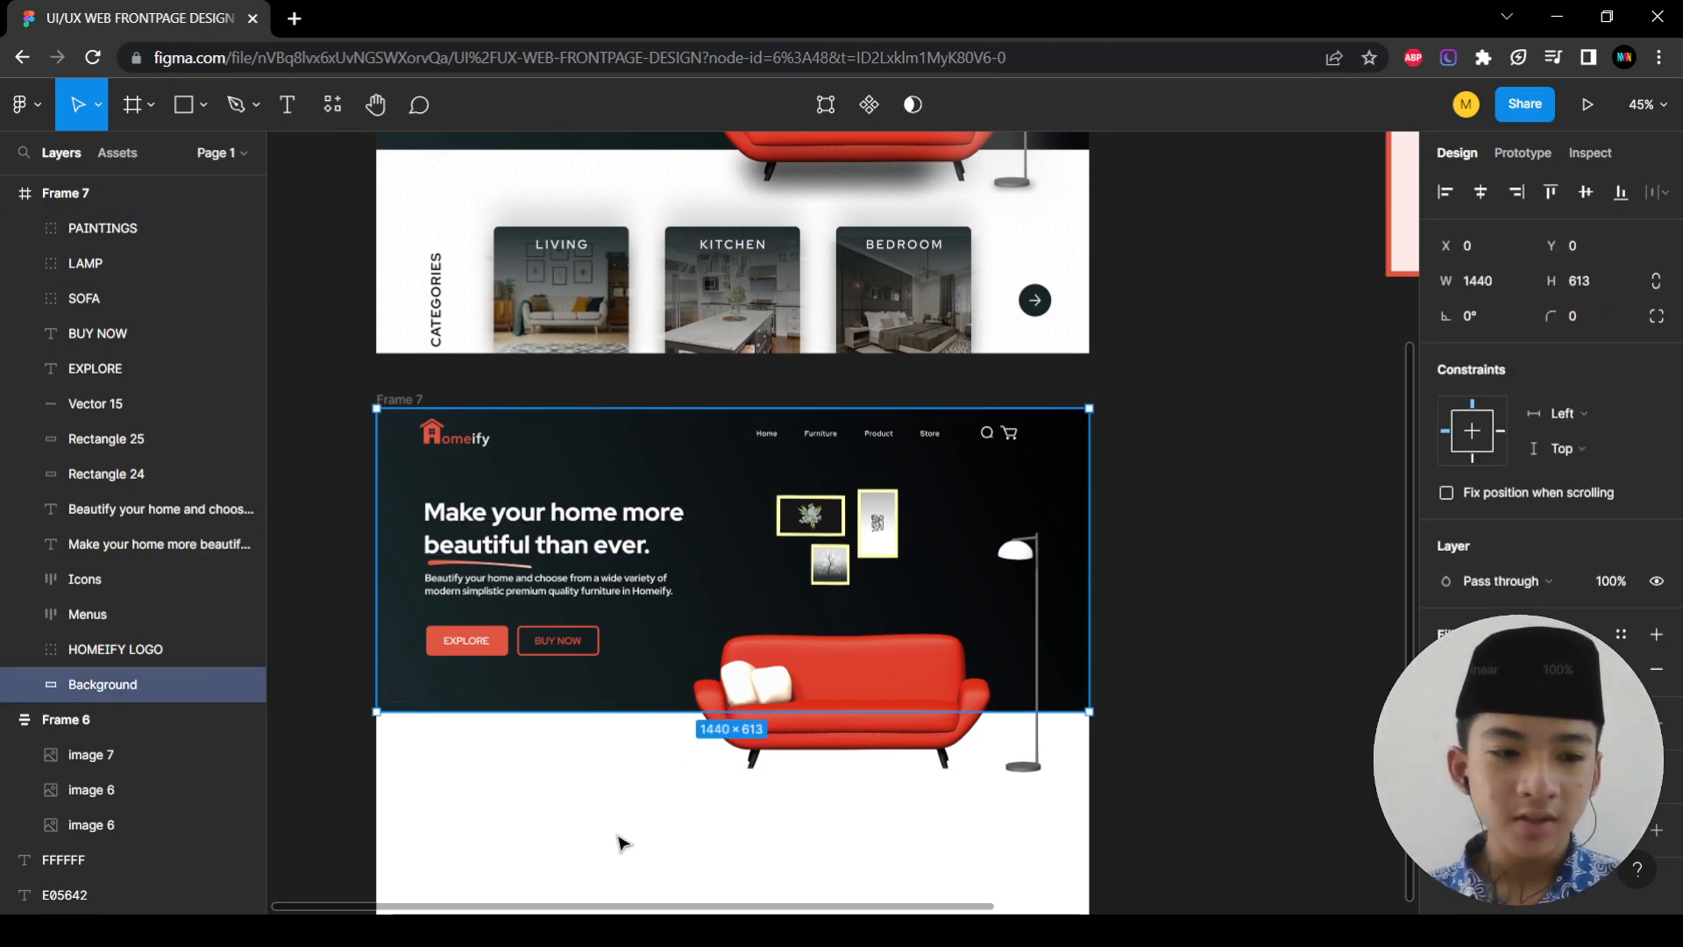
pyautogui.click(618, 840)
pyautogui.scroll(-2, 657, 795)
pyautogui.hscroll(3, 502, 596)
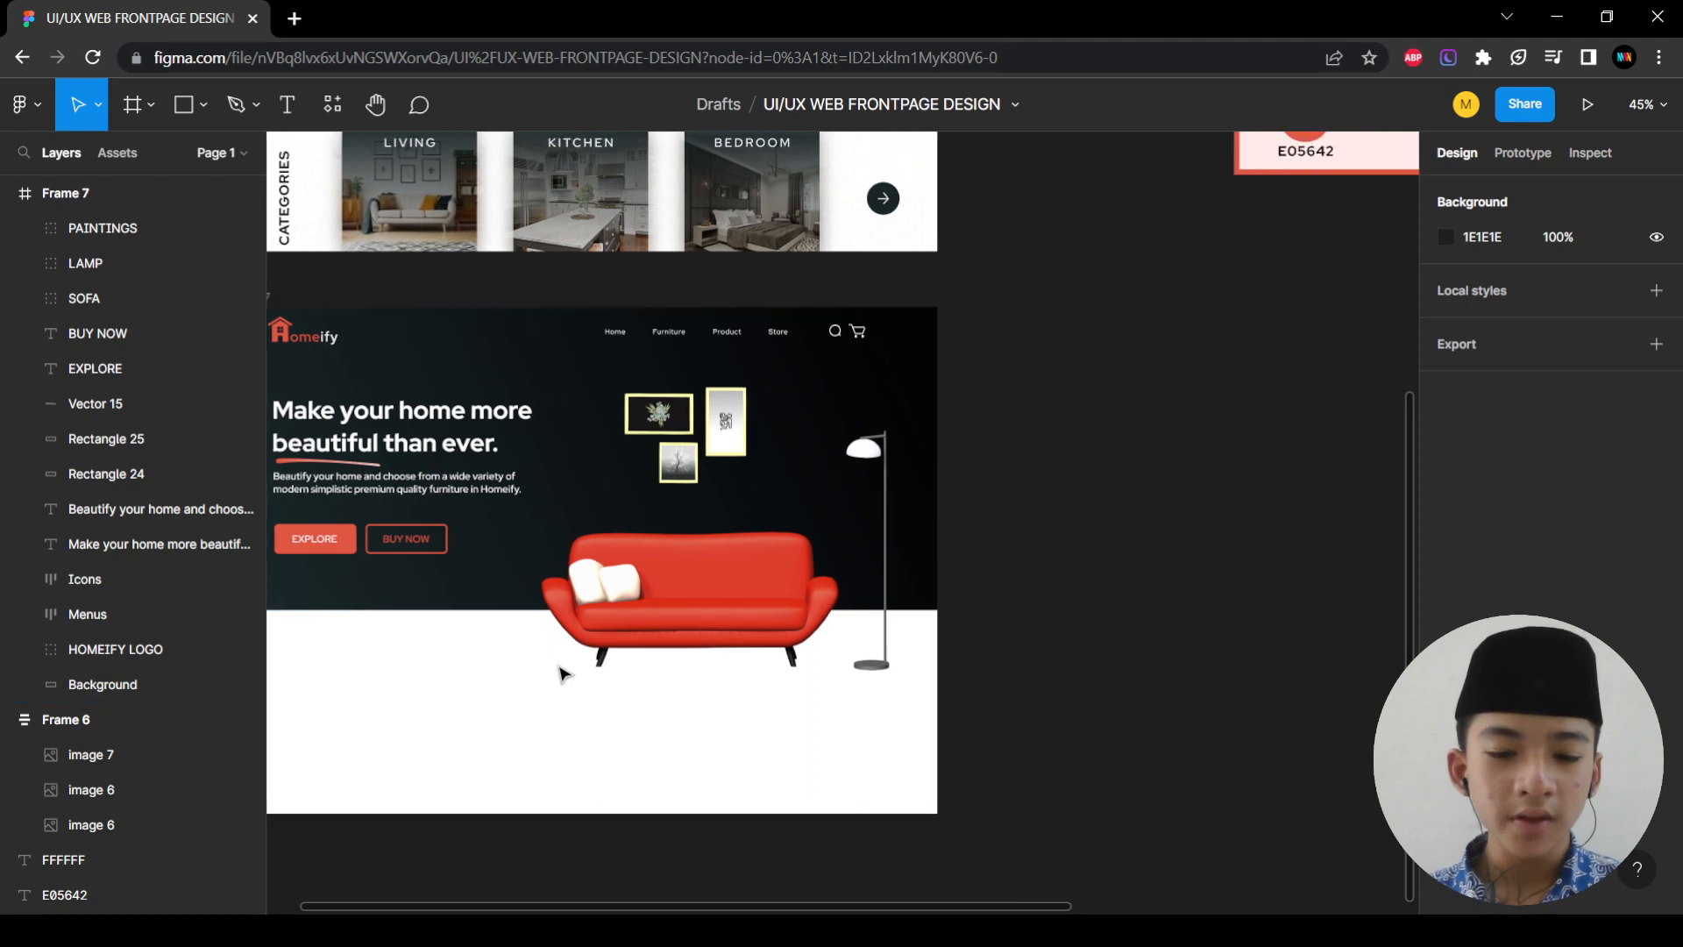
pyautogui.click(204, 107)
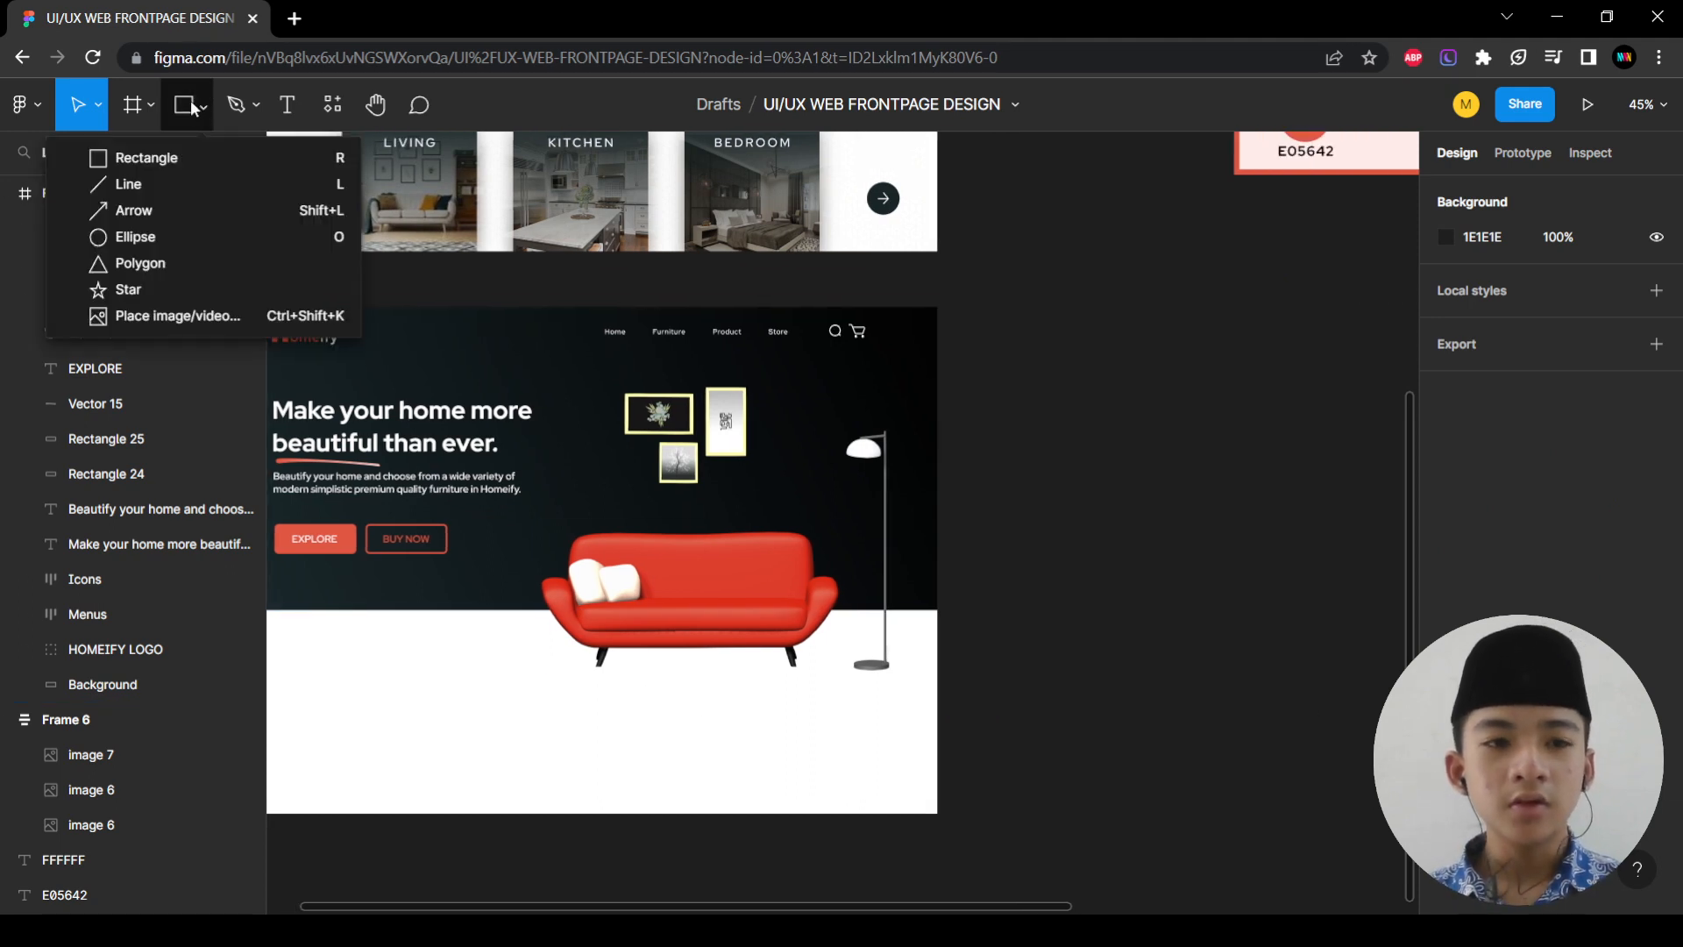
pyautogui.click(132, 154)
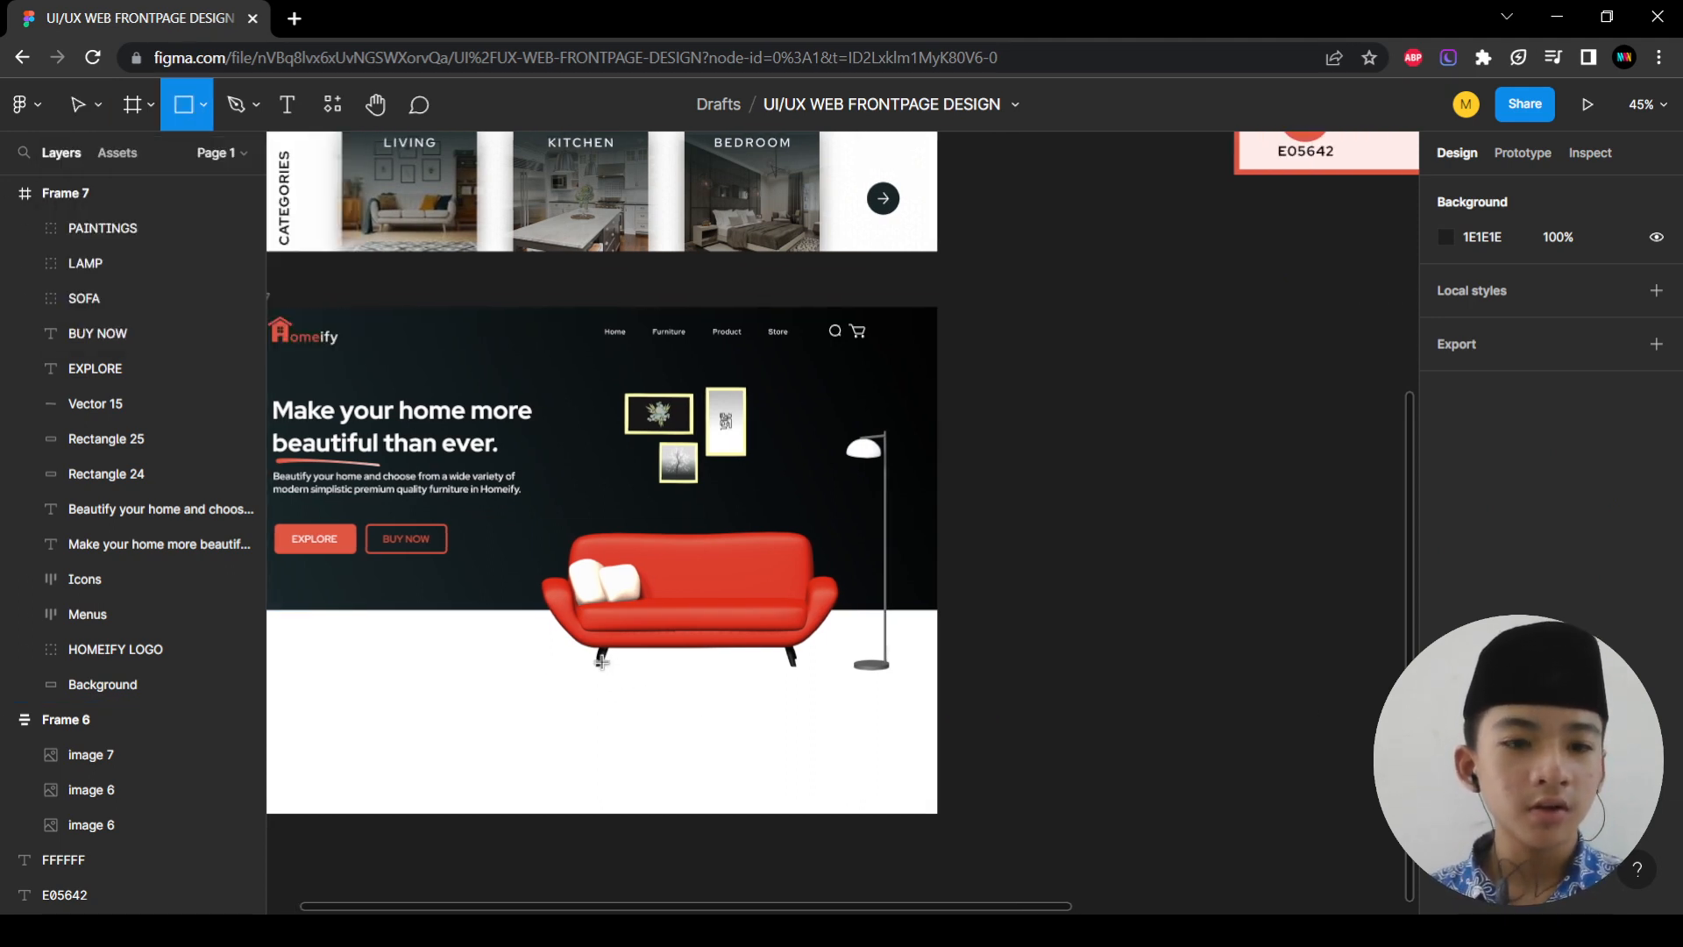
pyautogui.moveTo(601, 659); pyautogui.dragTo(777, 670)
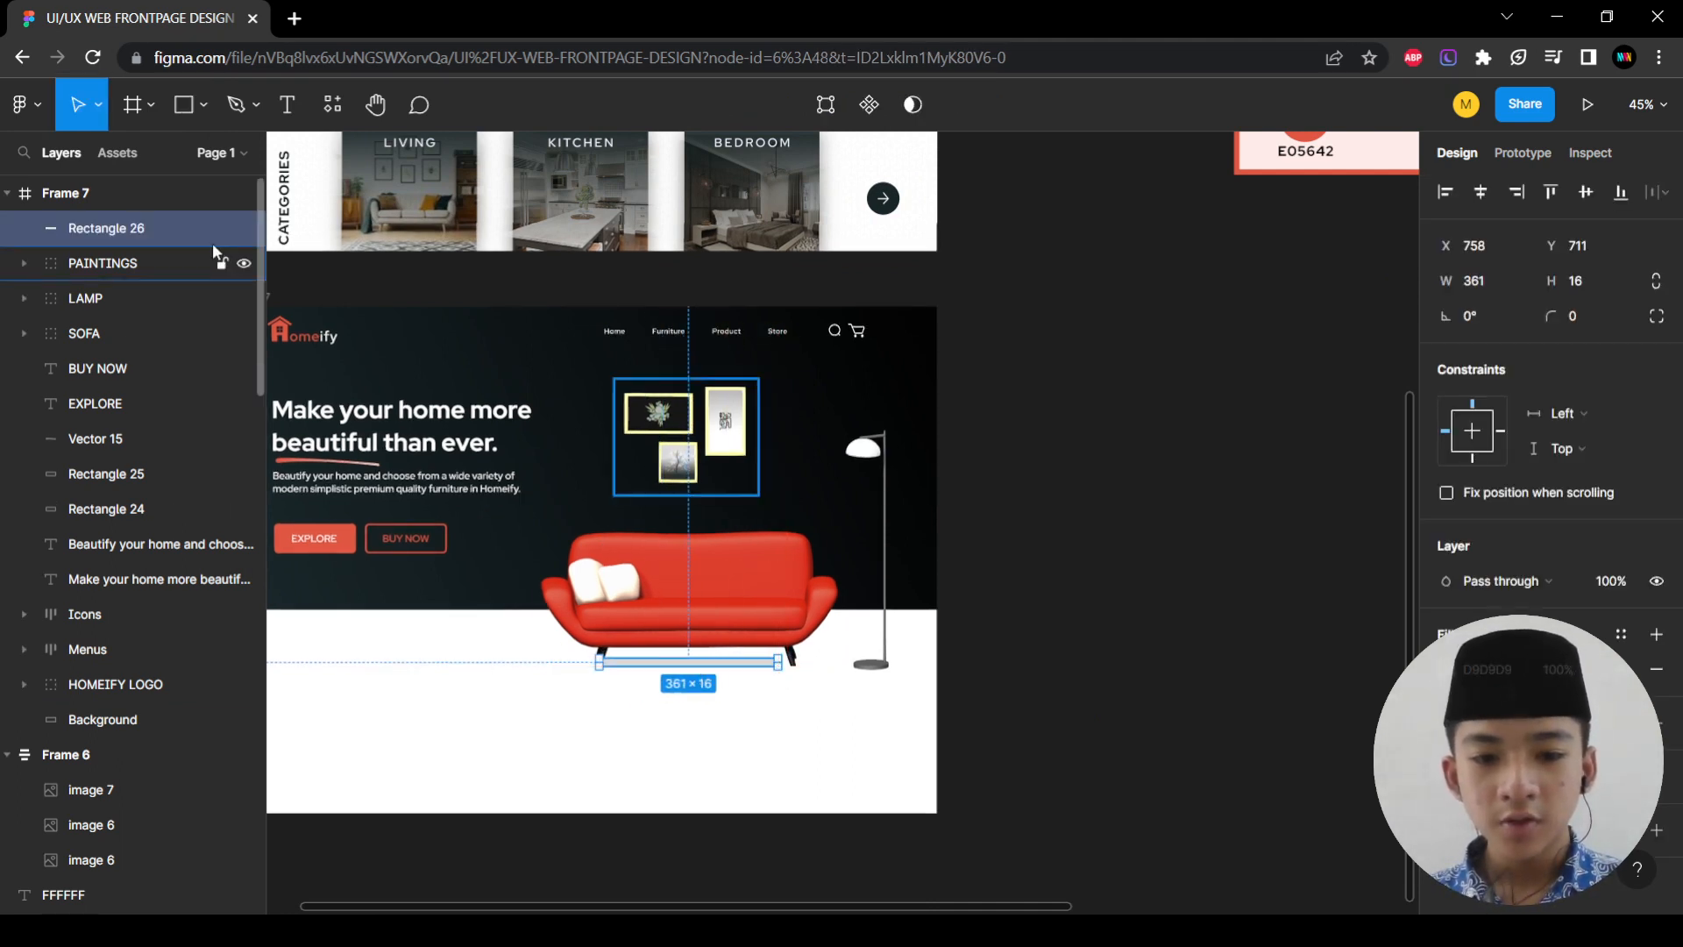
# Change the fill of the thin rectangle under the sofa to solid black 000000
pyautogui.click(1452, 680)
pyautogui.click(1287, 714)
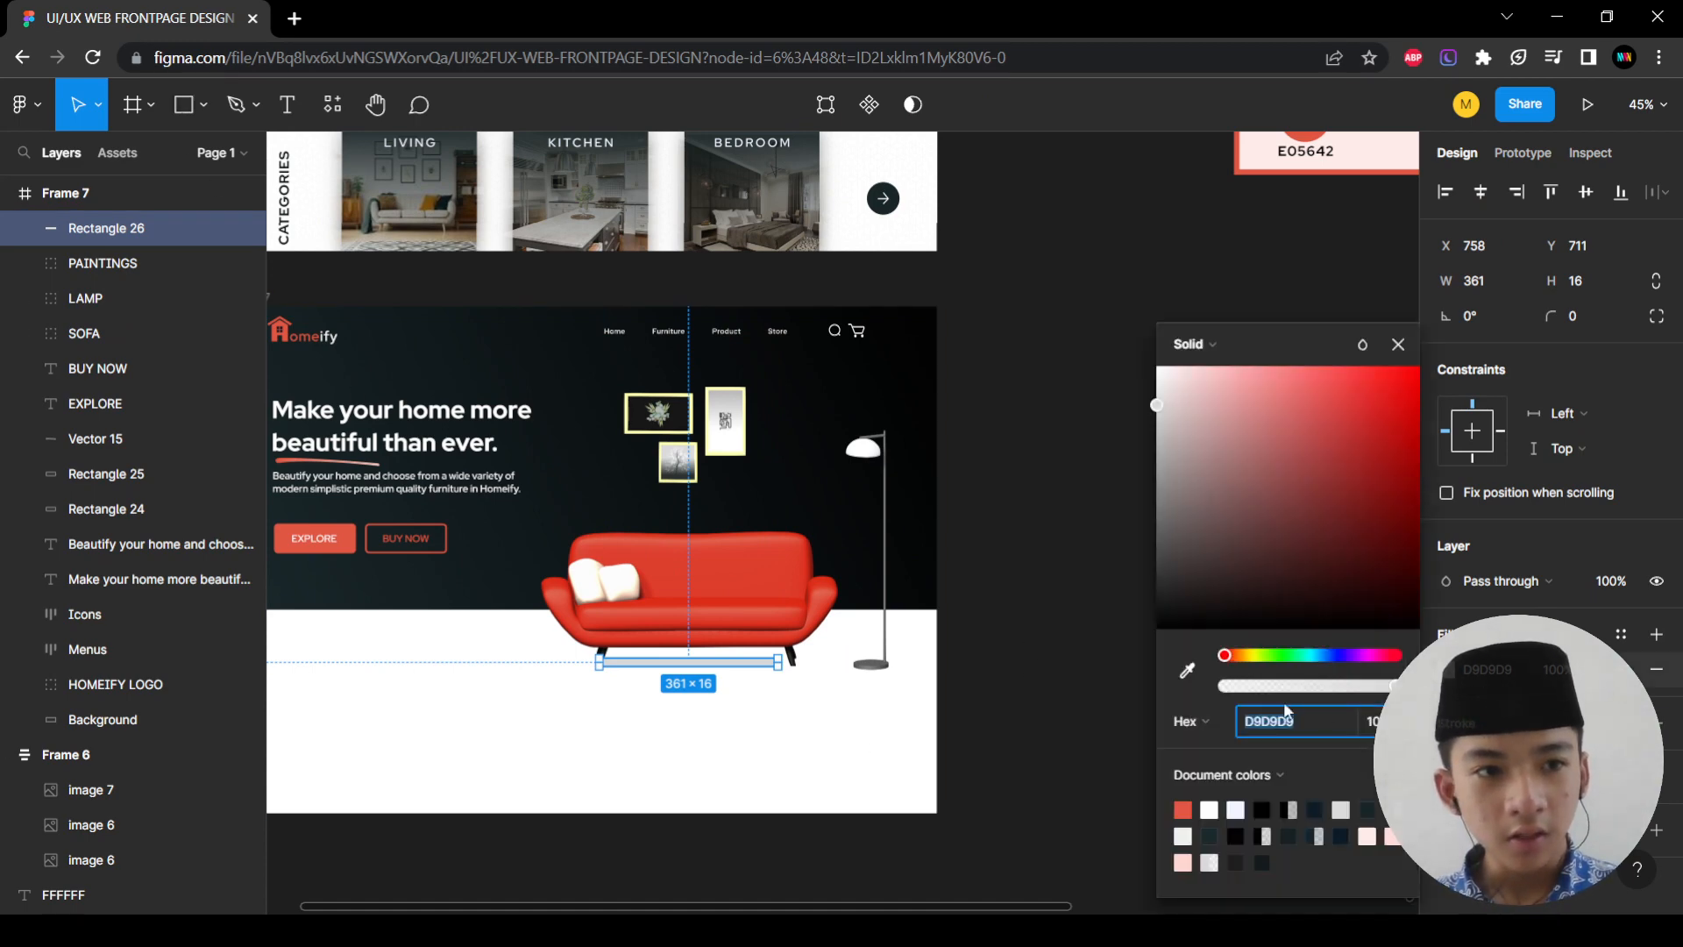
pyautogui.moveTo(1221, 539); pyautogui.dragTo(1084, 746)
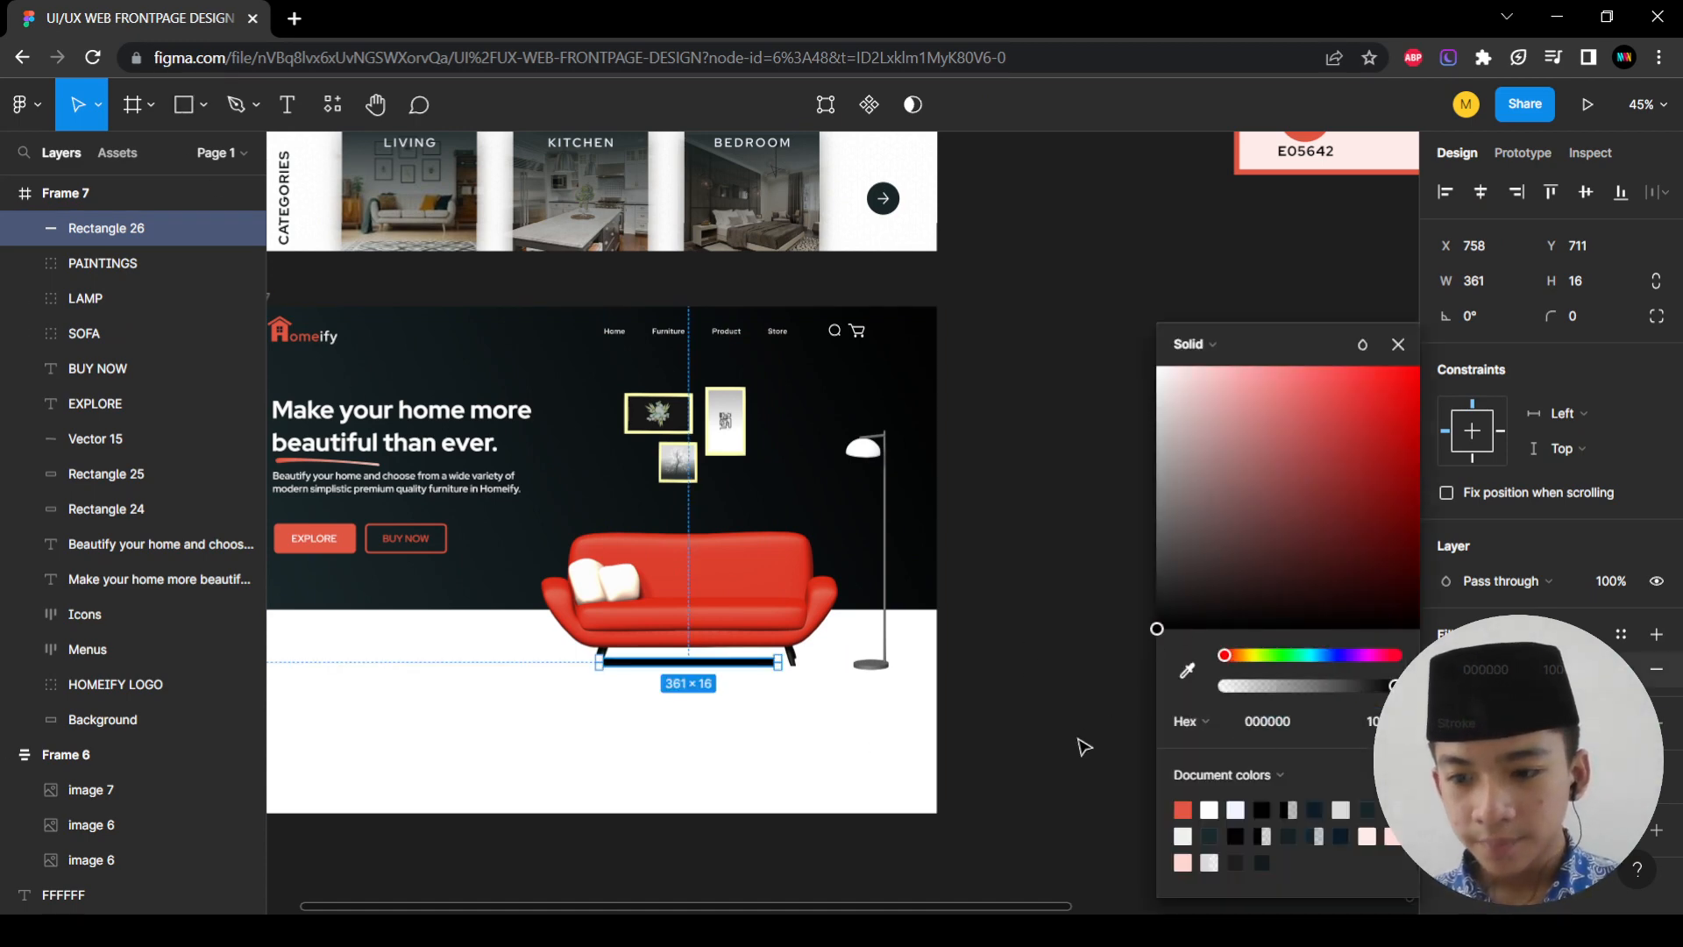
pyautogui.click(1398, 346)
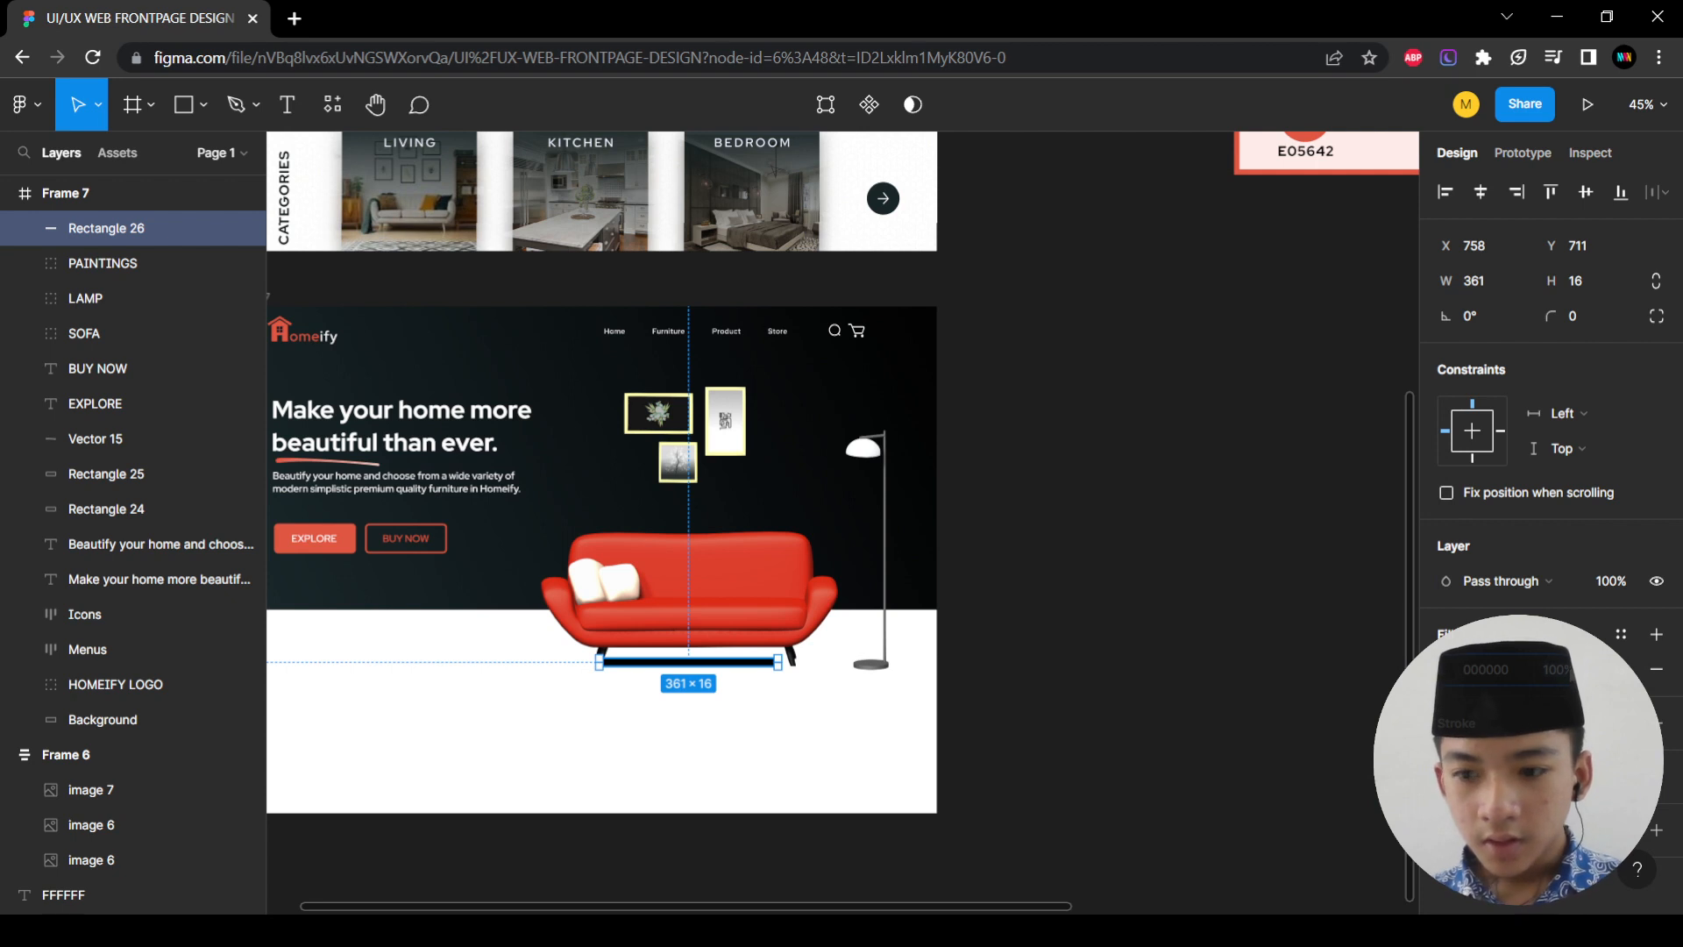
pyautogui.click(1217, 676)
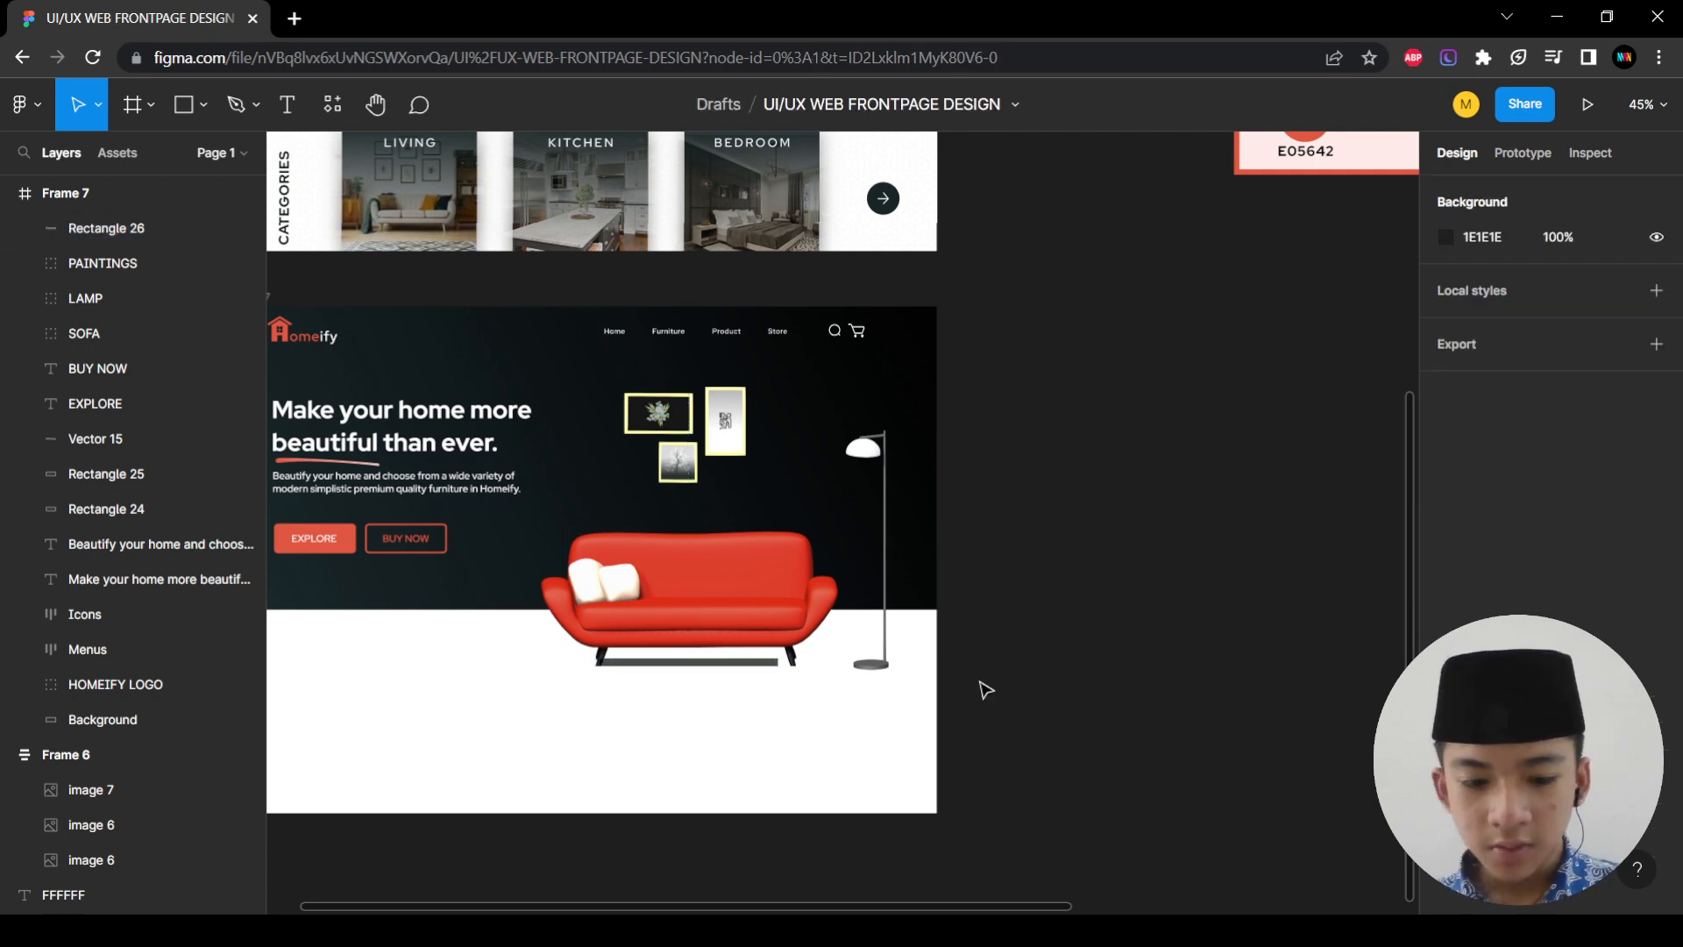
pyautogui.click(725, 666)
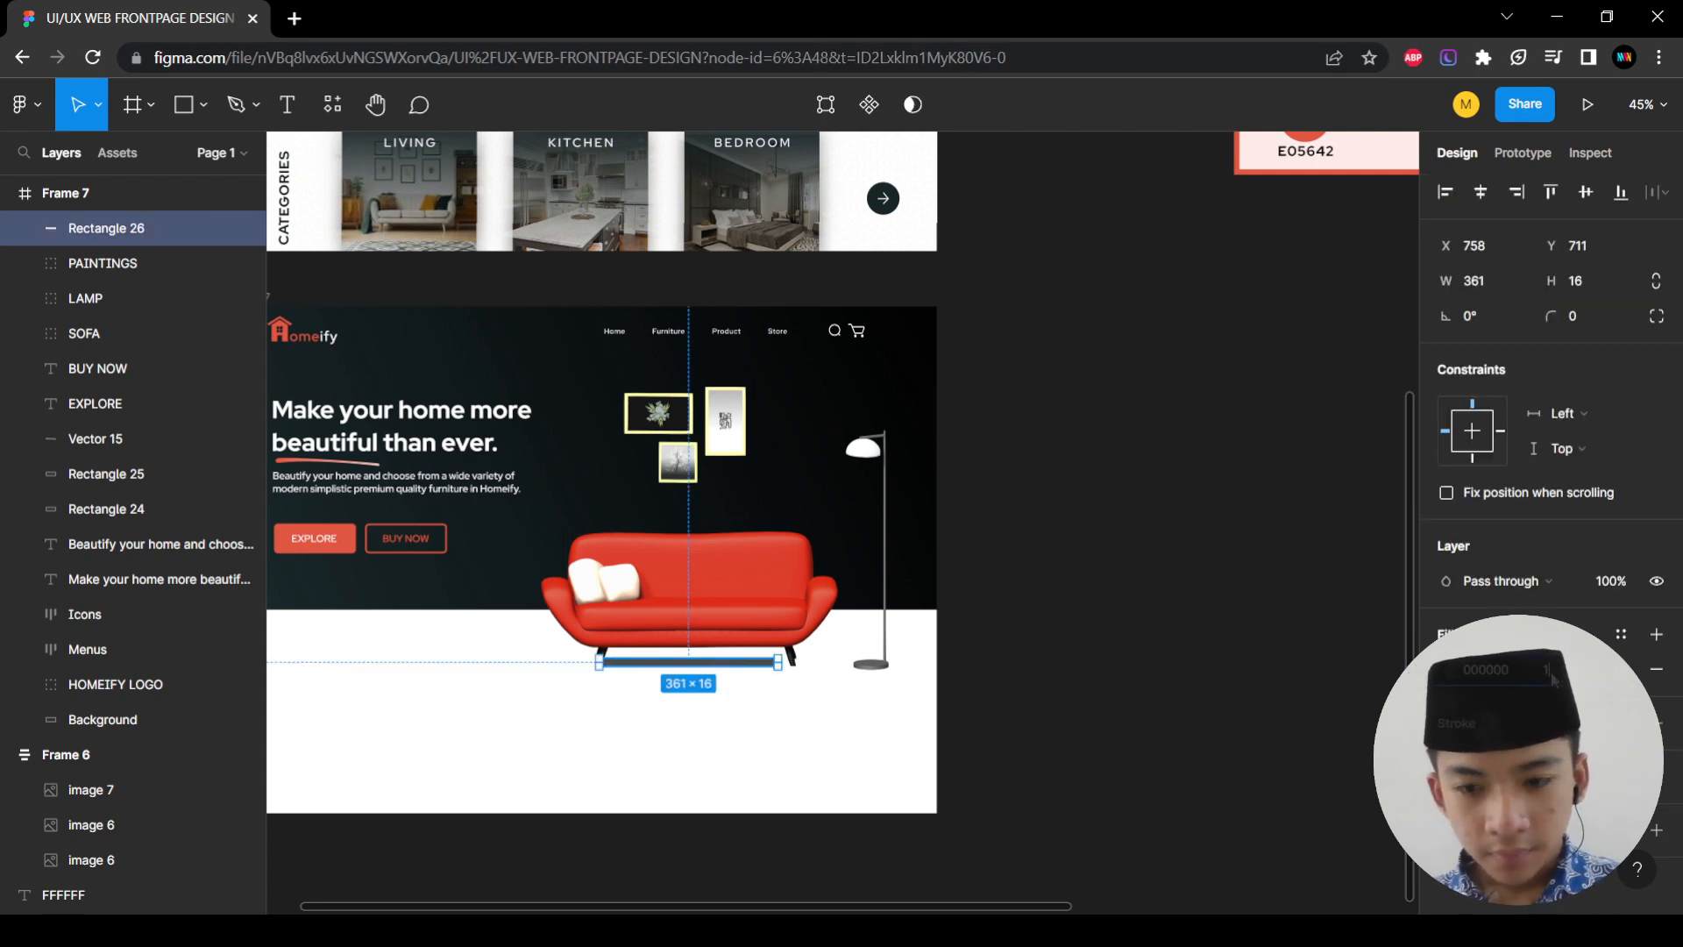
pyautogui.click(1292, 699)
# Add a layer blur effect of 31 to the black rectangle so it acts as the sofa's shadow
pyautogui.click(751, 663)
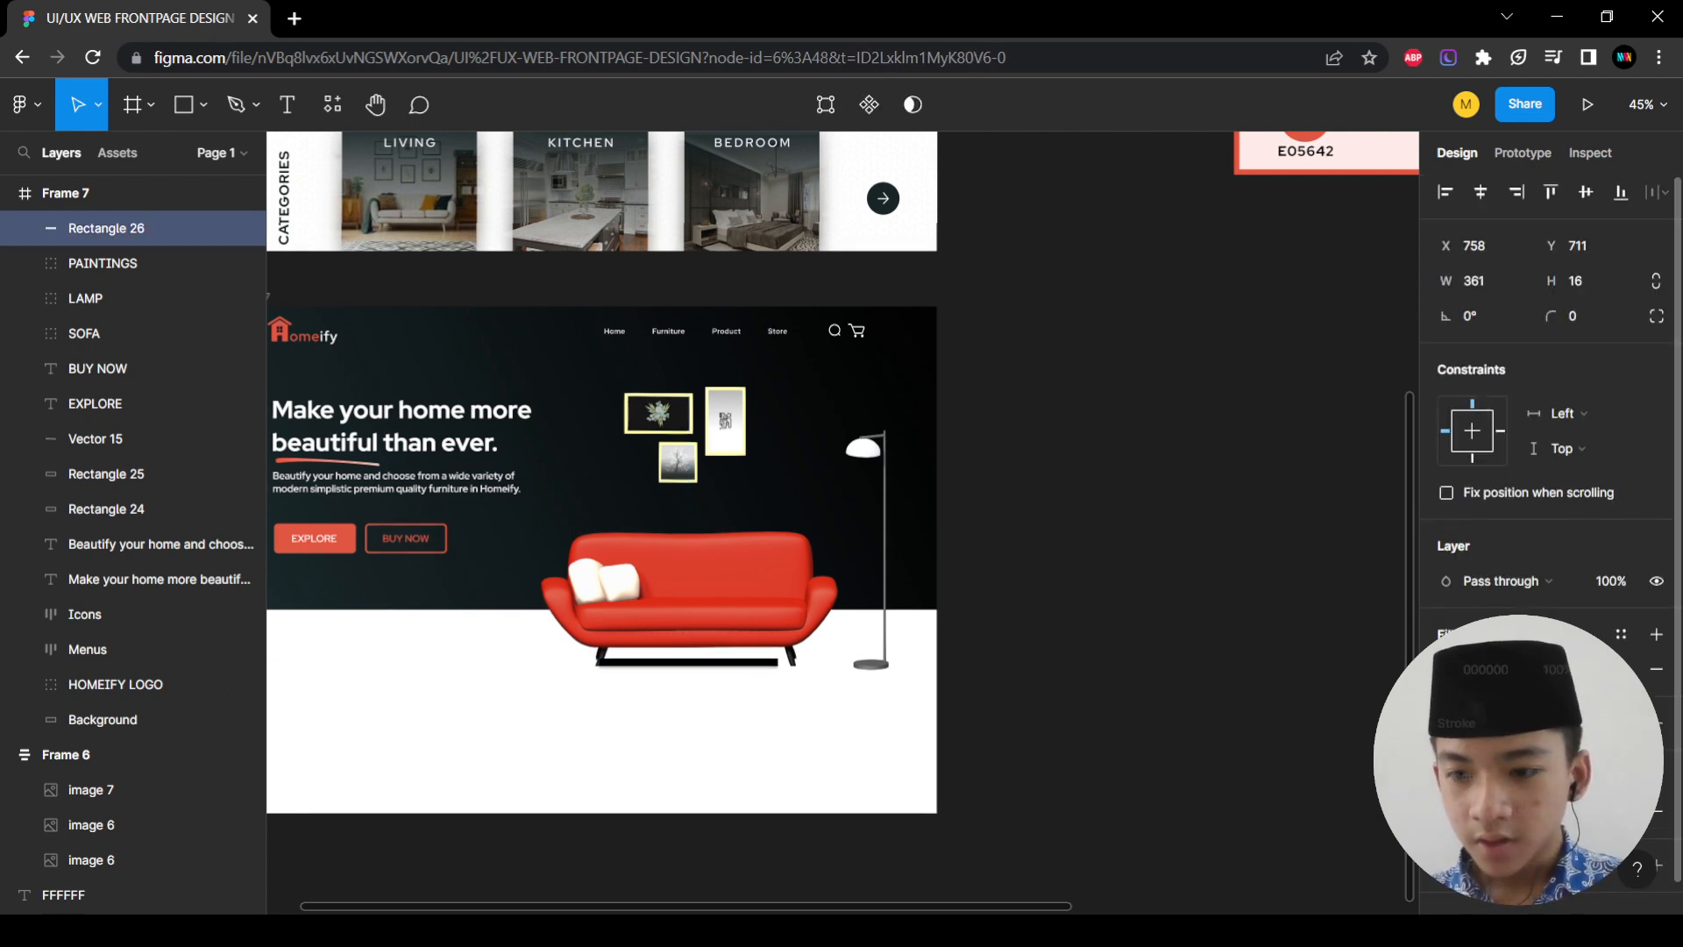
pyautogui.click(1525, 838)
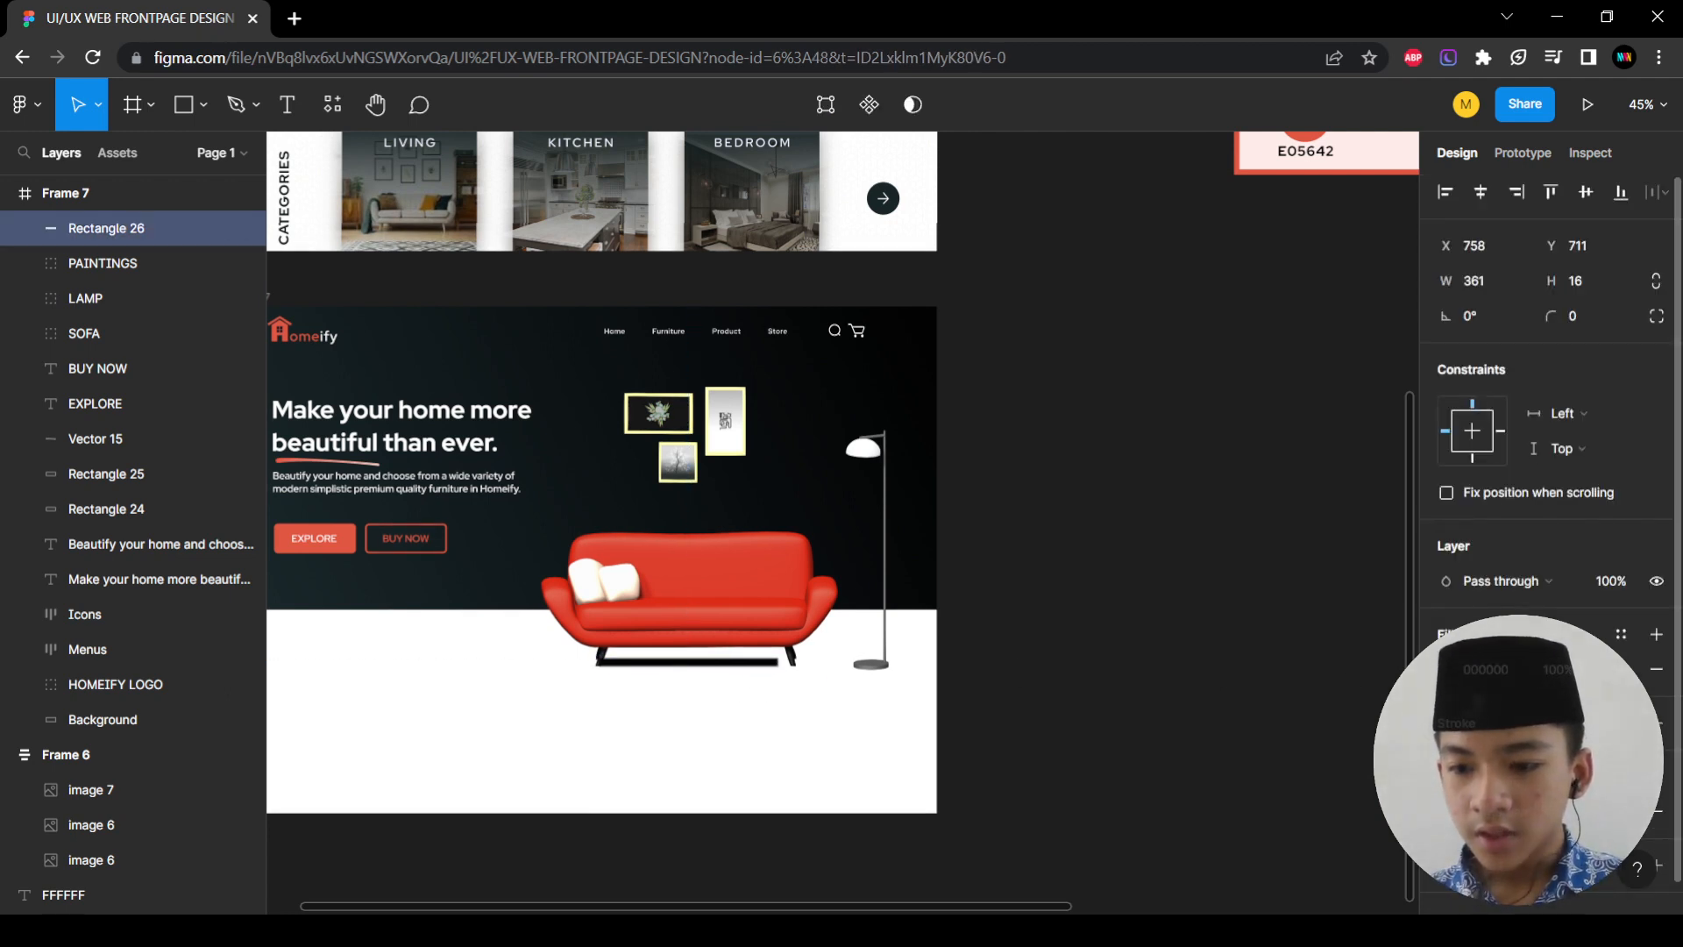
pyautogui.click(1446, 810)
pyautogui.write('32')
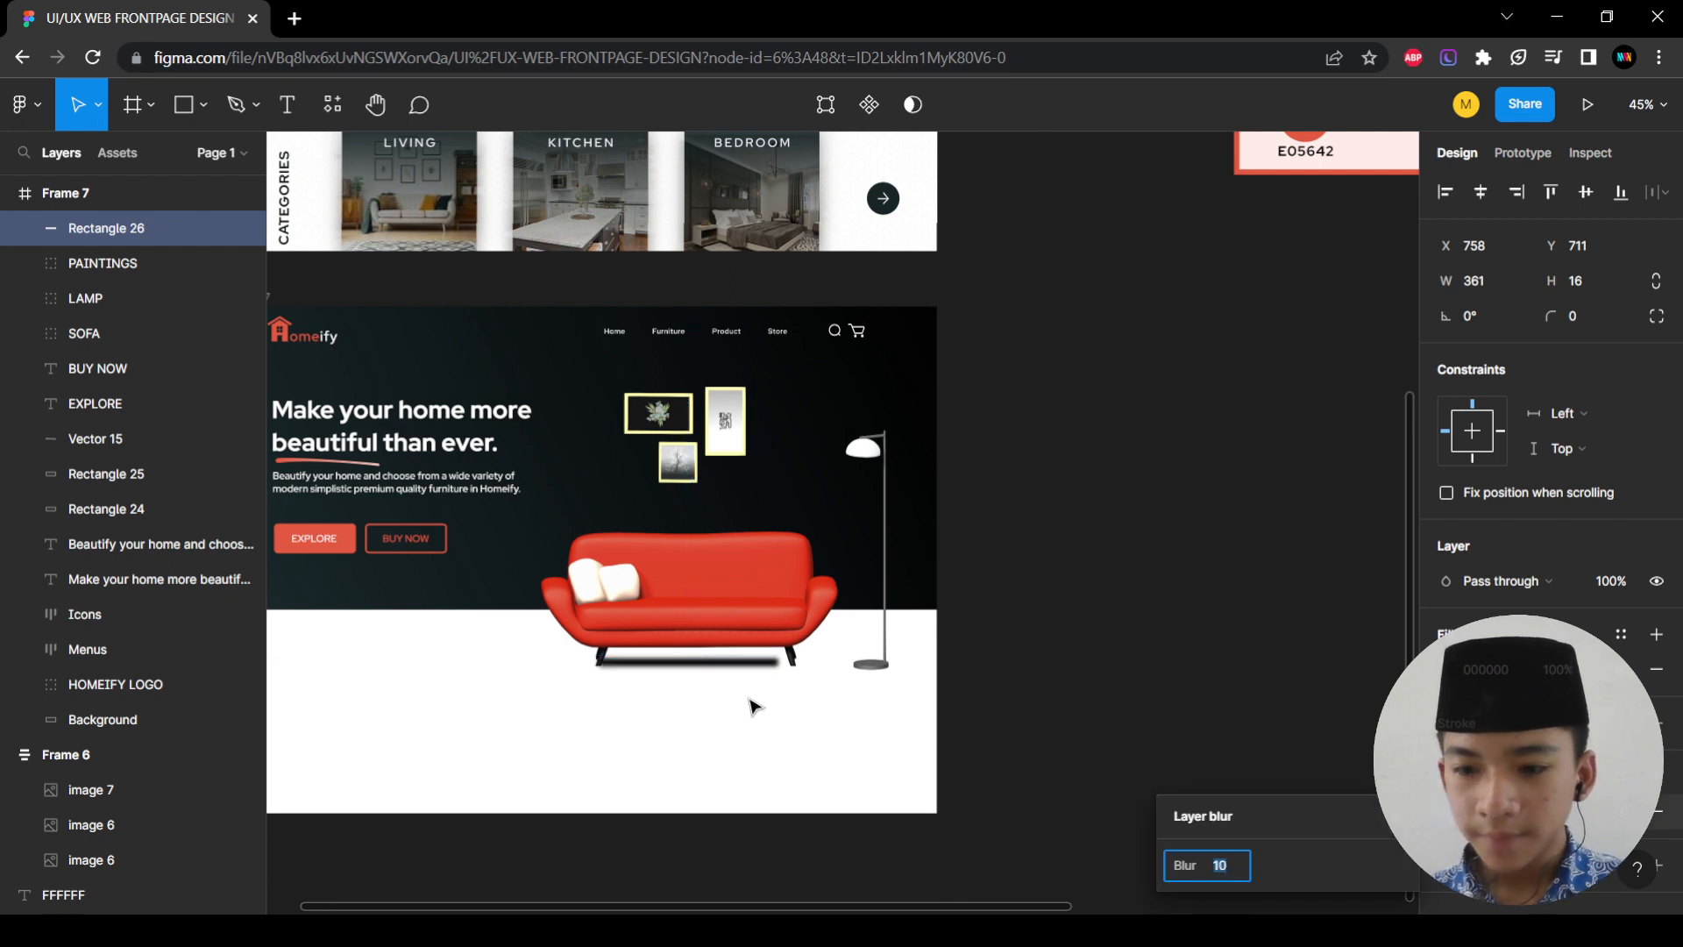
pyautogui.press('Down')
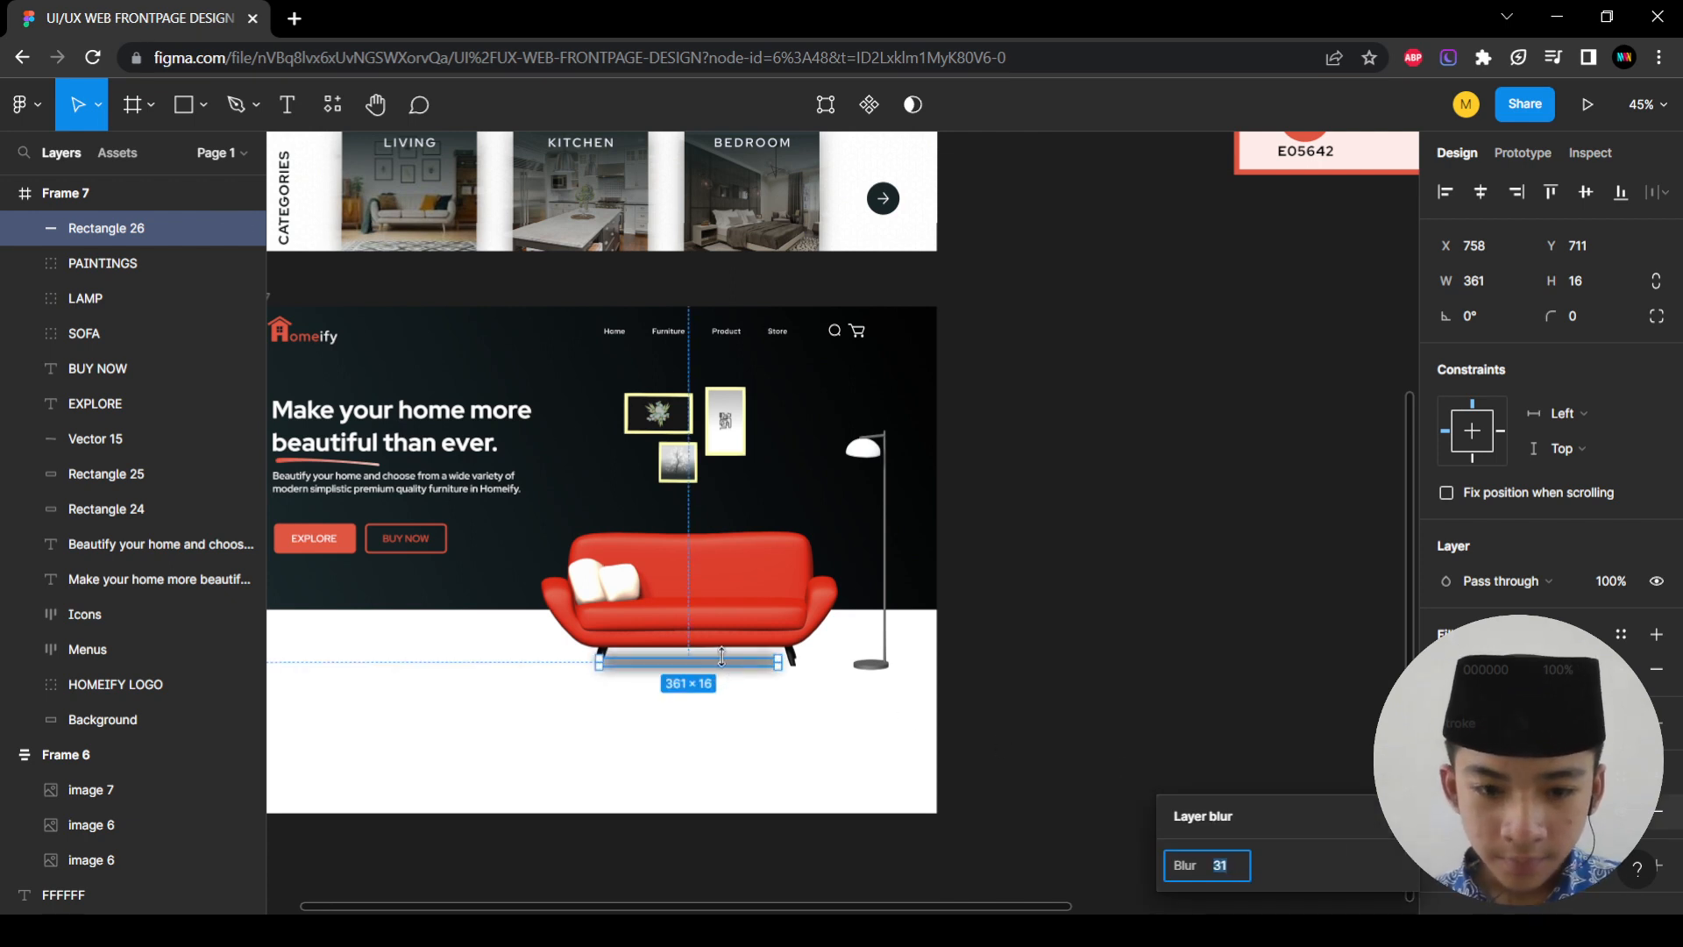
# Adjust the shadow rectangle under the sofa to a height of about 18 at roughly X 738, Y 709
pyautogui.moveTo(721, 656); pyautogui.dragTo(722, 673)
pyautogui.click(1041, 661)
pyautogui.scroll(-4, 1040, 658)
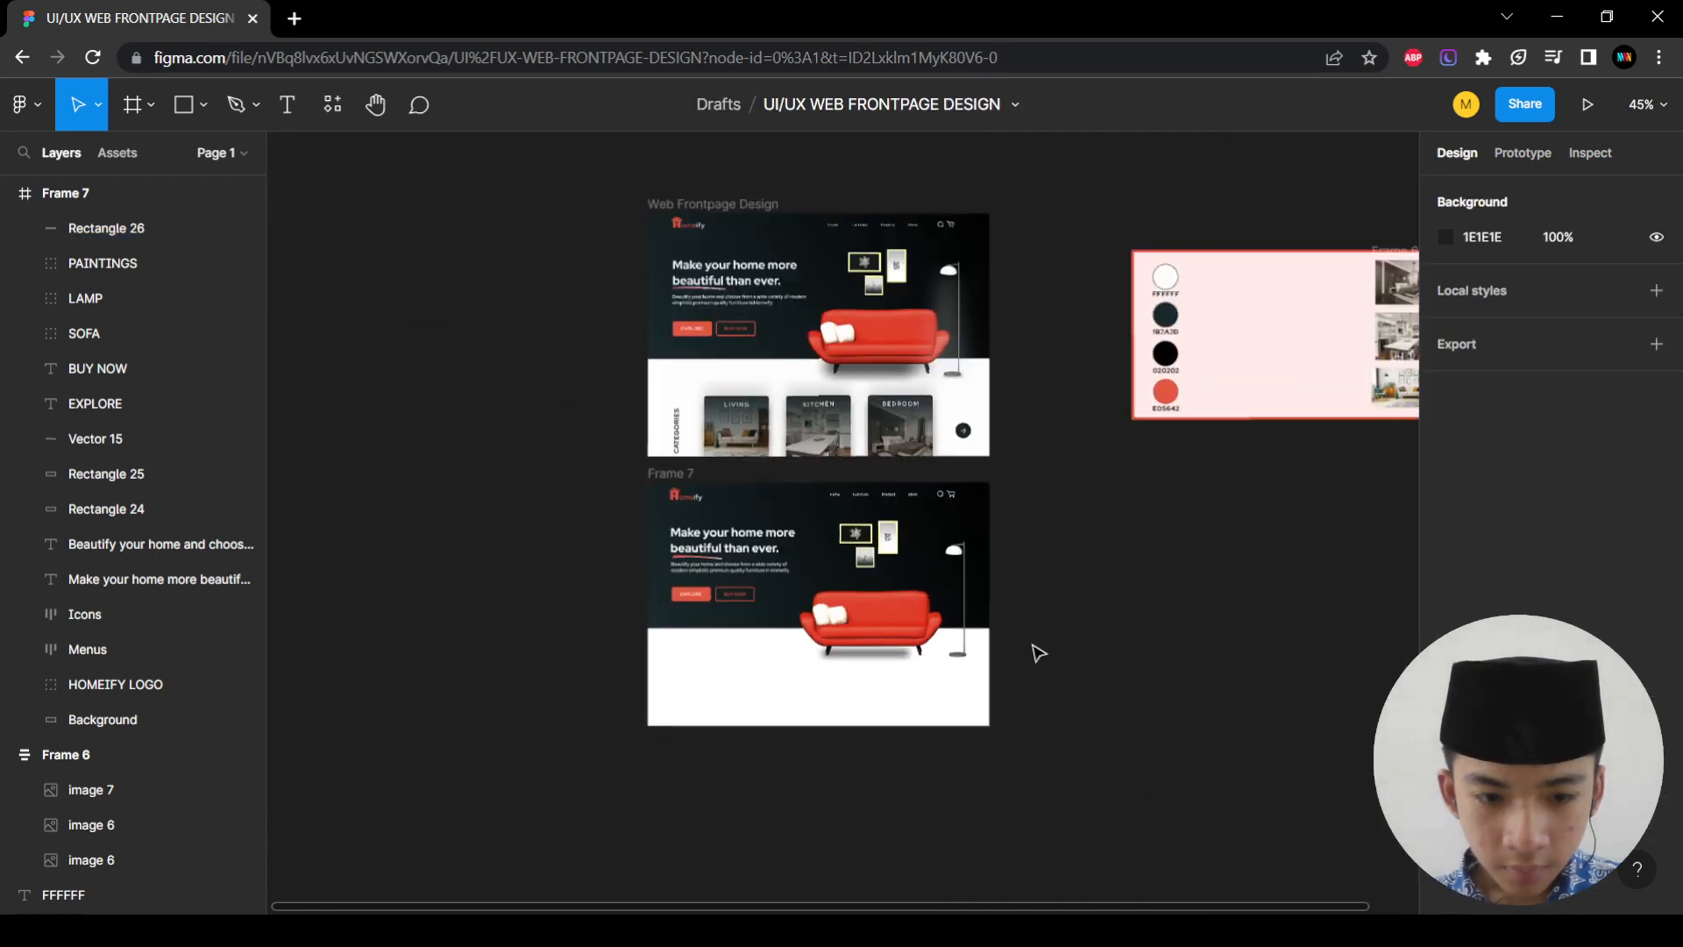
pyautogui.scroll(5, 934, 672)
# Enlarge the shadow rectangle to a height of about 50 at Y 689 and place it directly below the SOFA group in the layer order
pyautogui.click(772, 632)
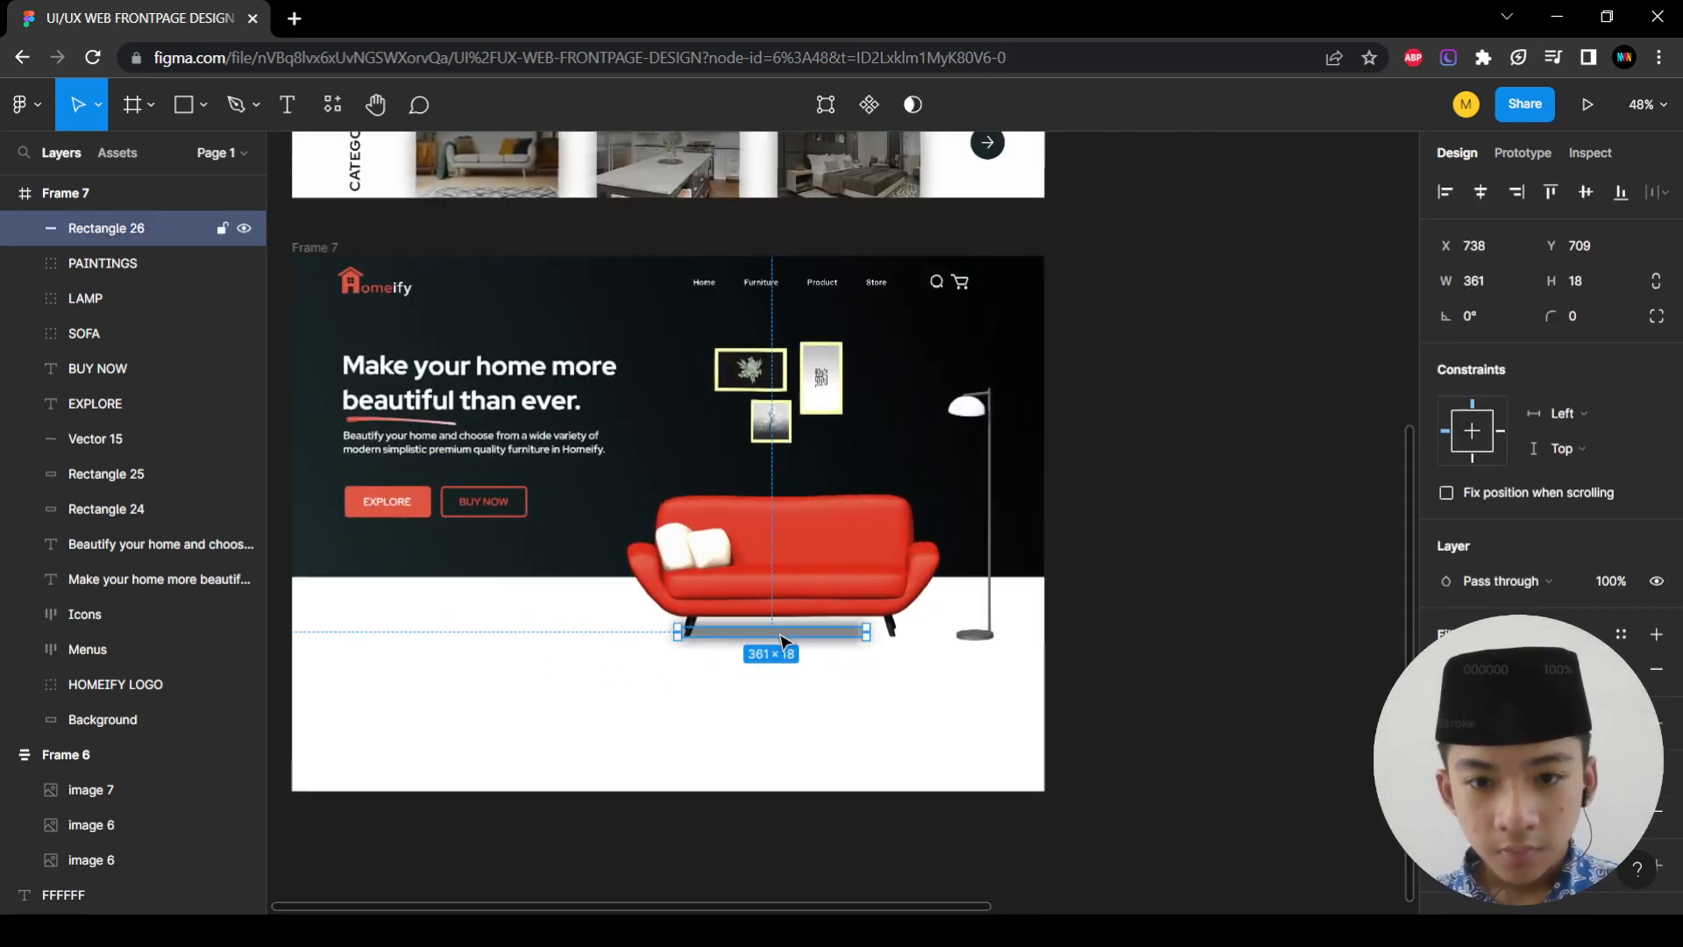
pyautogui.moveTo(782, 620); pyautogui.dragTo(784, 615)
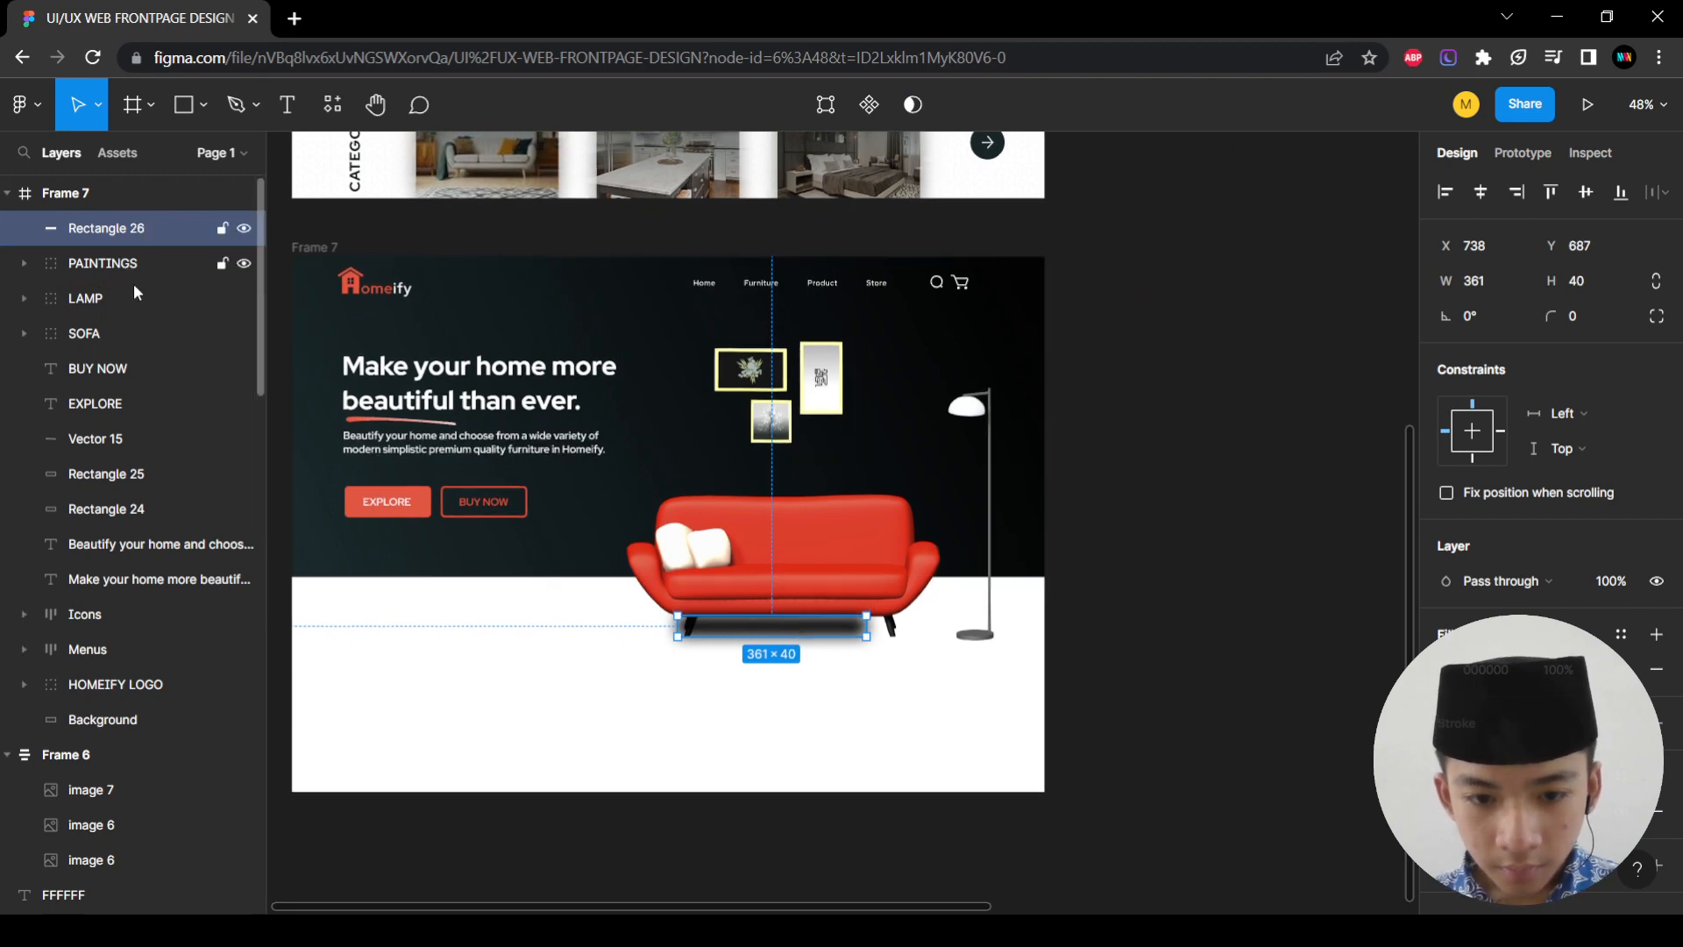
pyautogui.moveTo(134, 285); pyautogui.dragTo(126, 353)
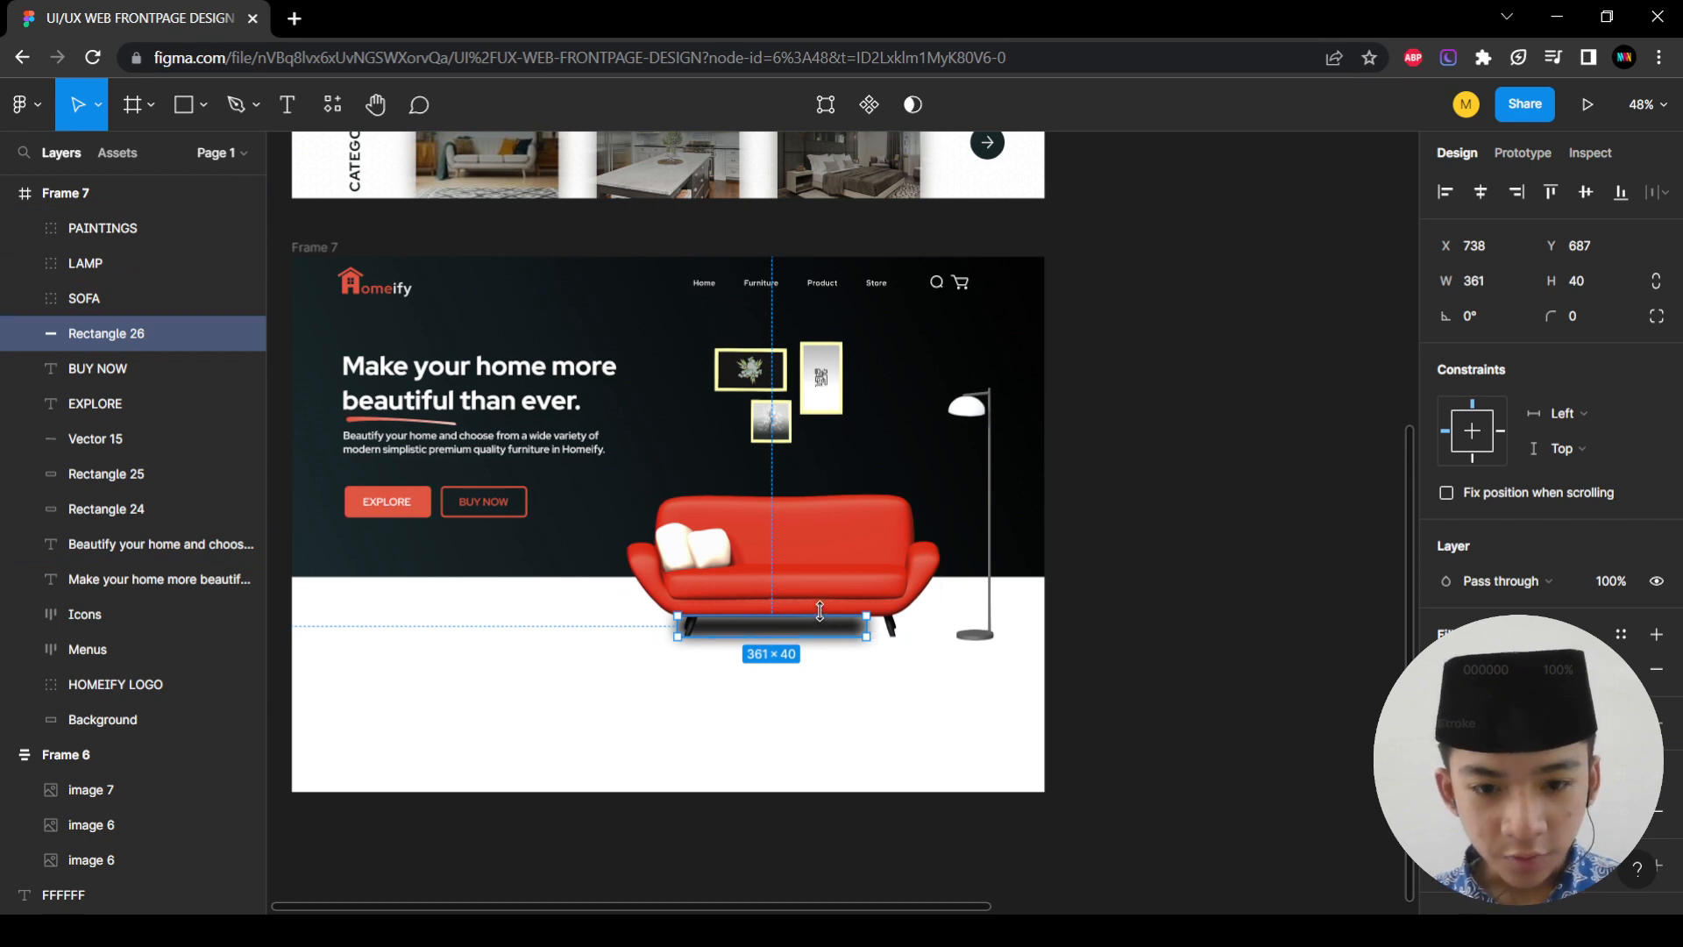
pyautogui.moveTo(821, 614); pyautogui.dragTo(843, 645)
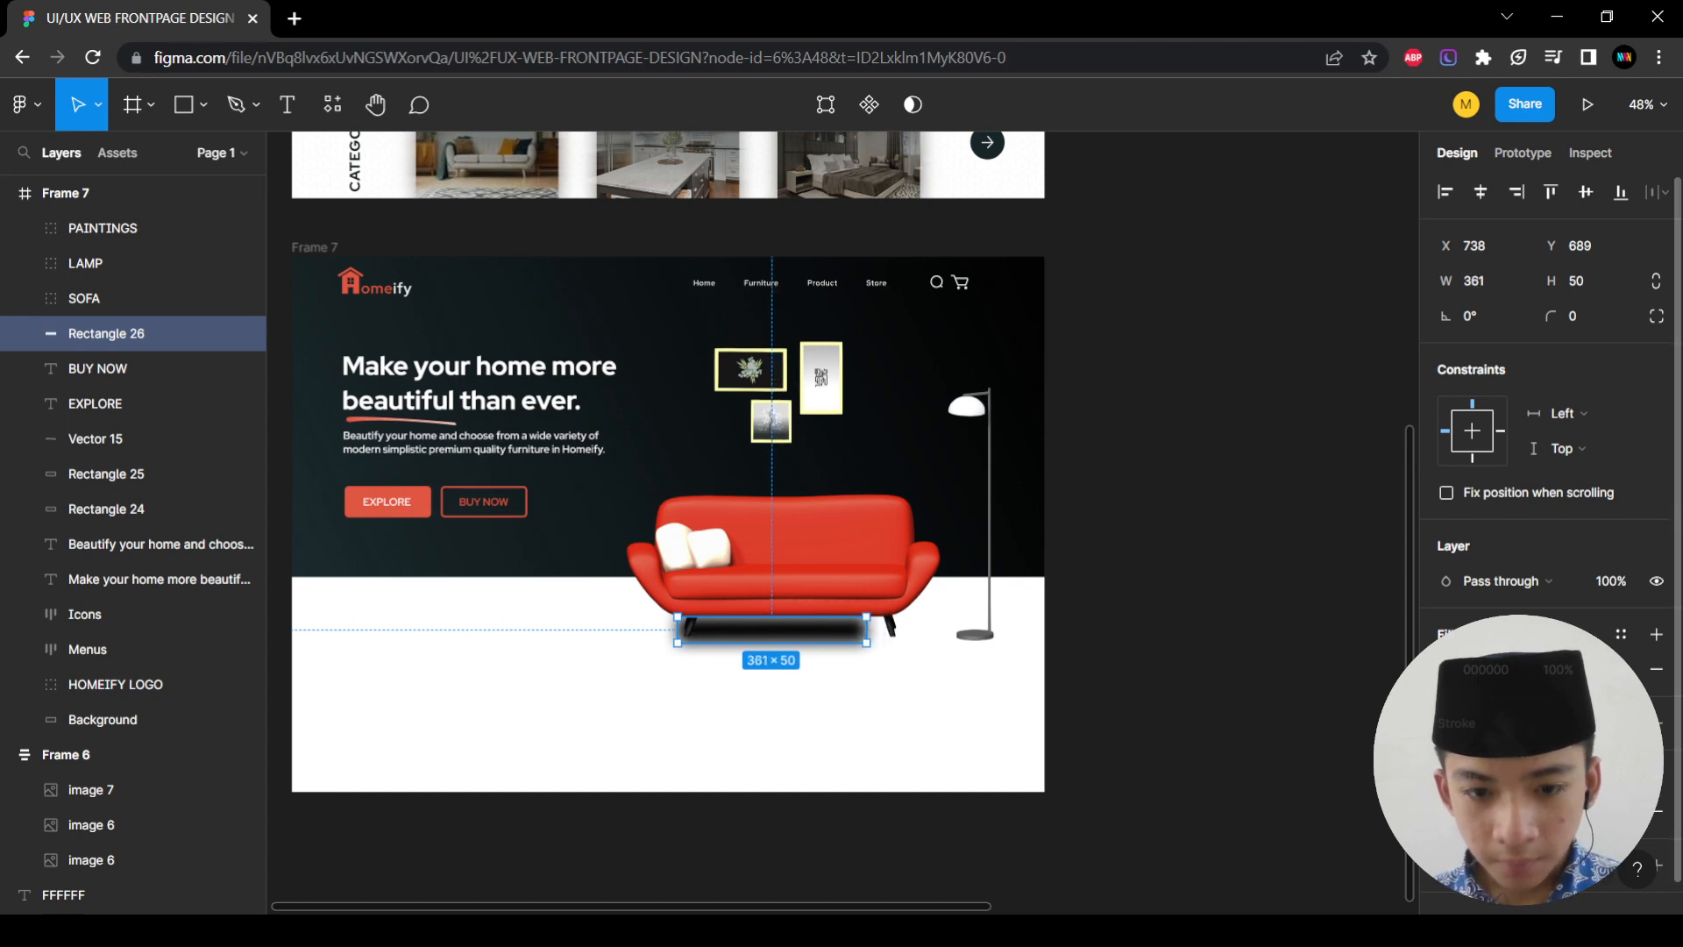
# Set the sofa shadow's layer blur to 55 and widen its rectangle to about 385 at Y 688
pyautogui.click(1446, 811)
pyautogui.write('55')
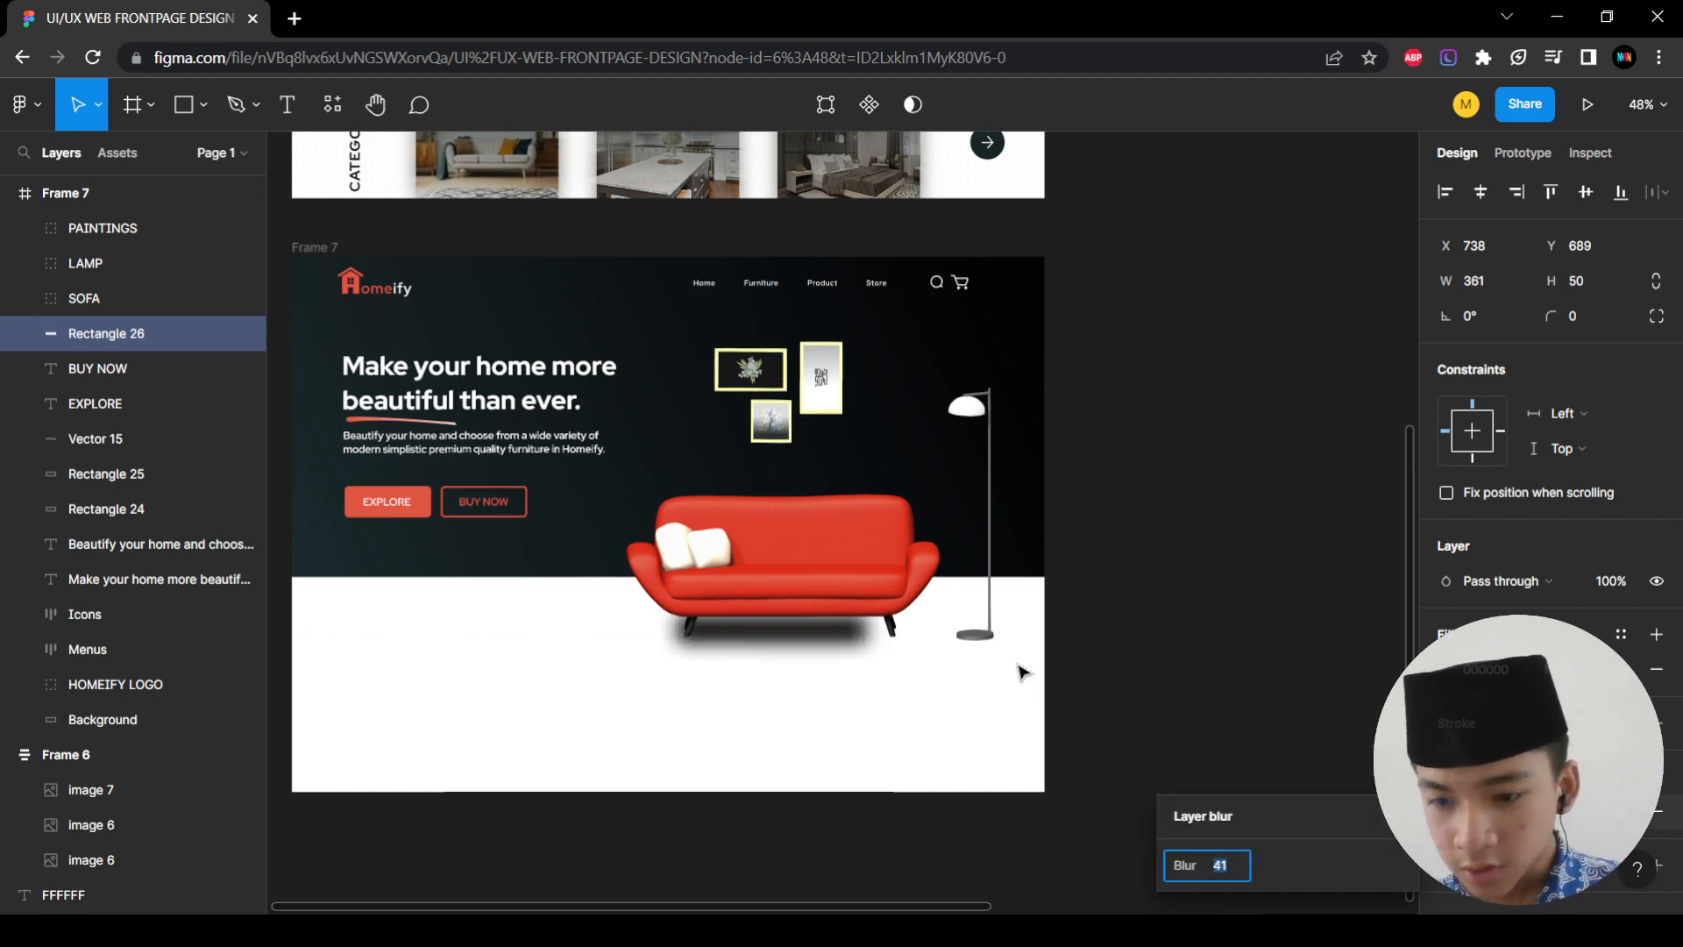
pyautogui.moveTo(866, 629); pyautogui.dragTo(879, 628)
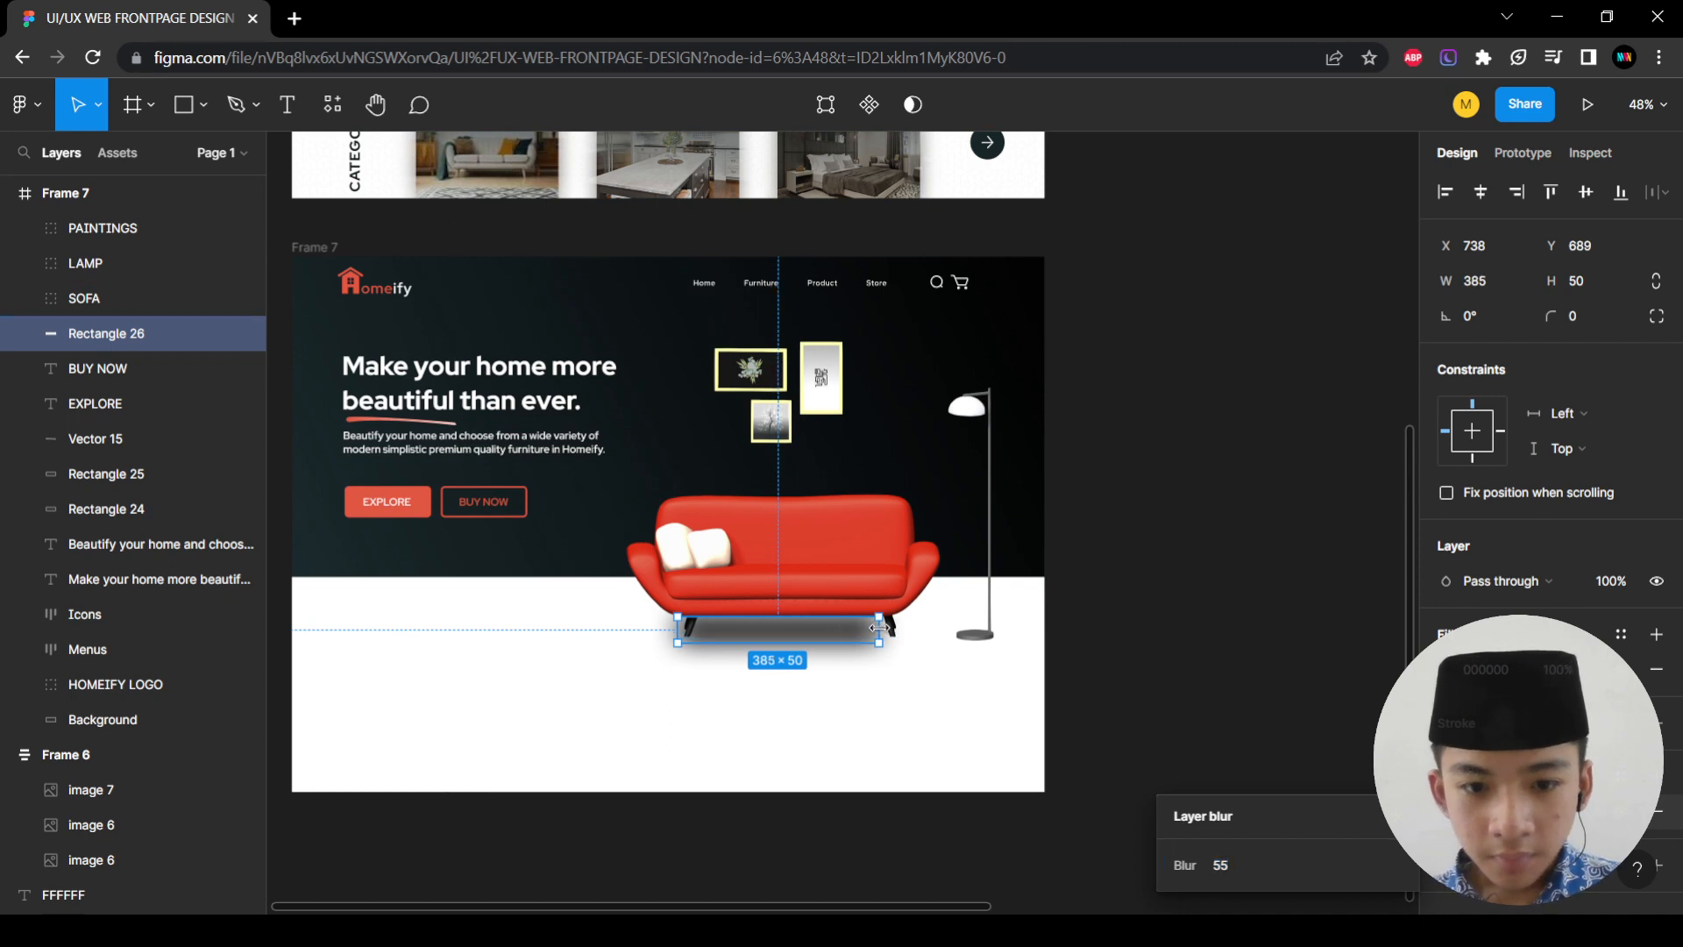
pyautogui.press('Up')
# Raise the layer blur of the shadow rectangle under the sofa to 75
pyautogui.click(1233, 865)
pyautogui.write('66')
pyautogui.press('Return')
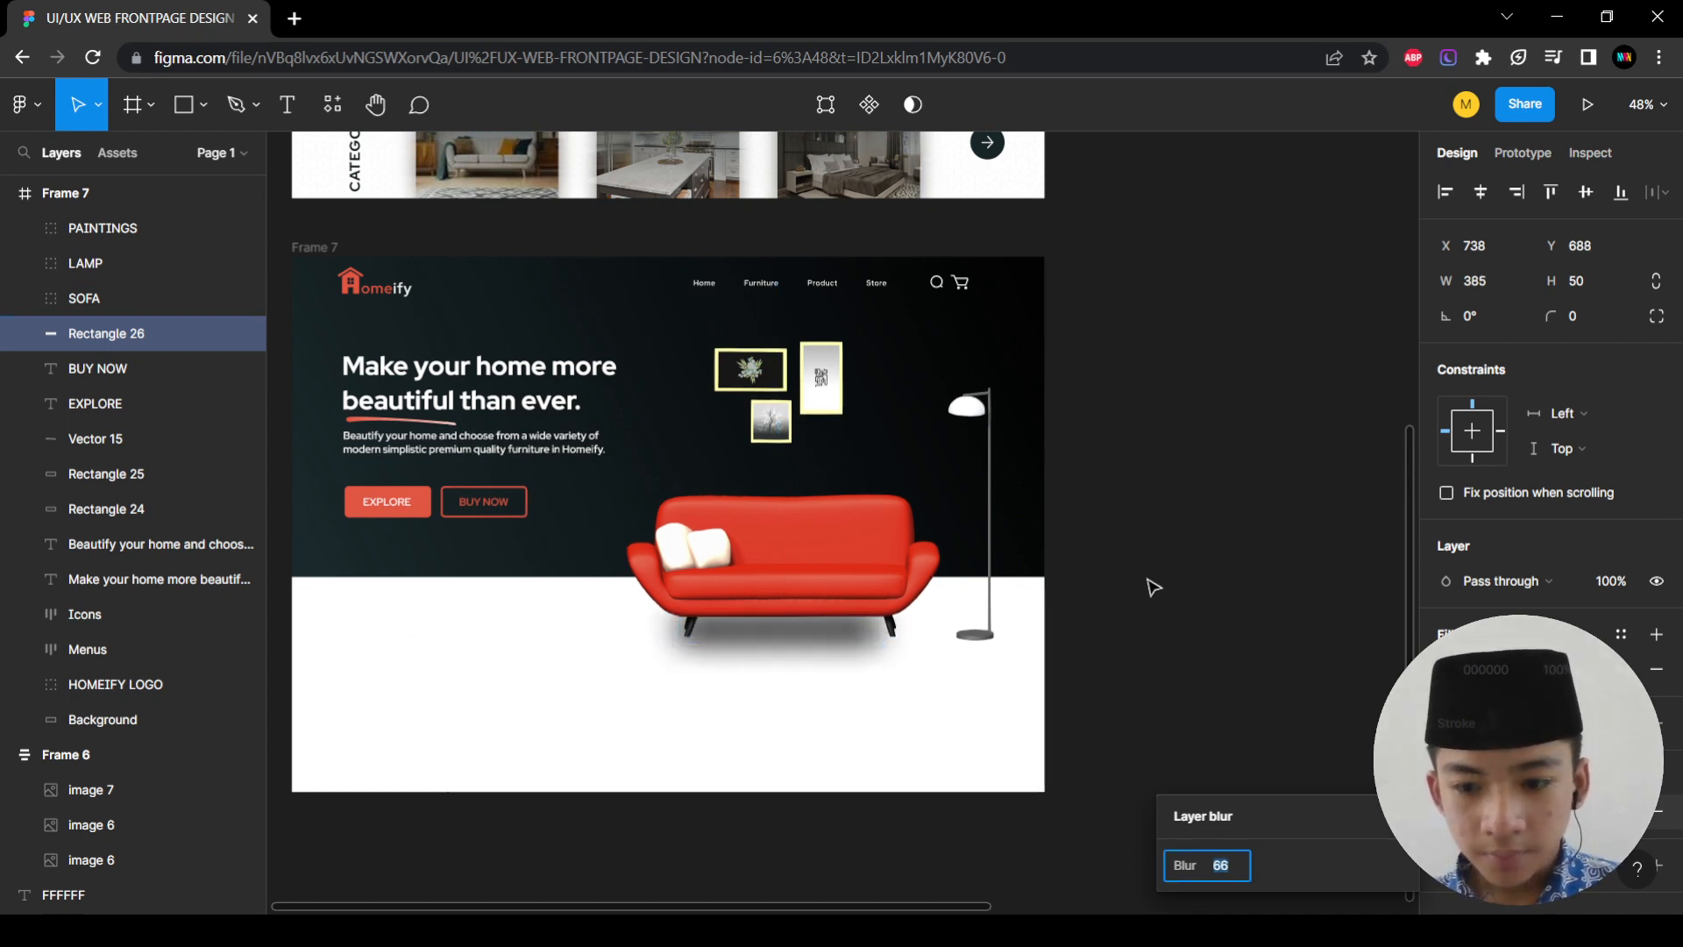
pyautogui.write('70')
pyautogui.press('Return')
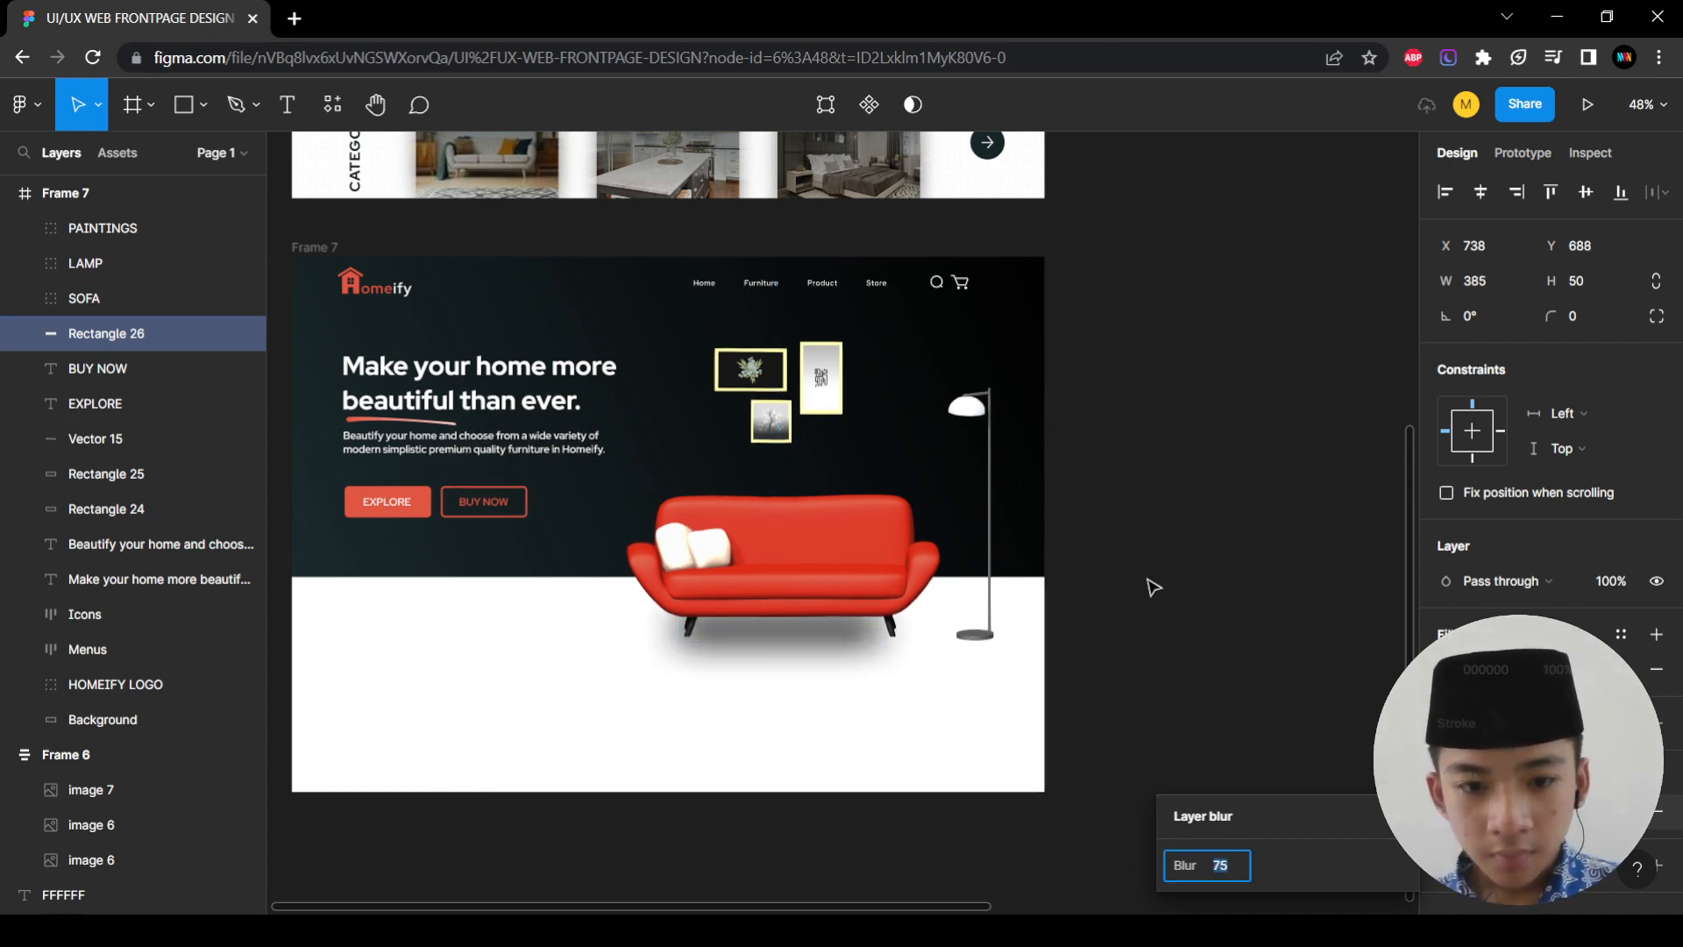
pyautogui.click(1153, 587)
# Examine the light beam shape under the lamp in the original Web Frontpage Design frame for reference
pyautogui.scroll(-3, 1144, 592)
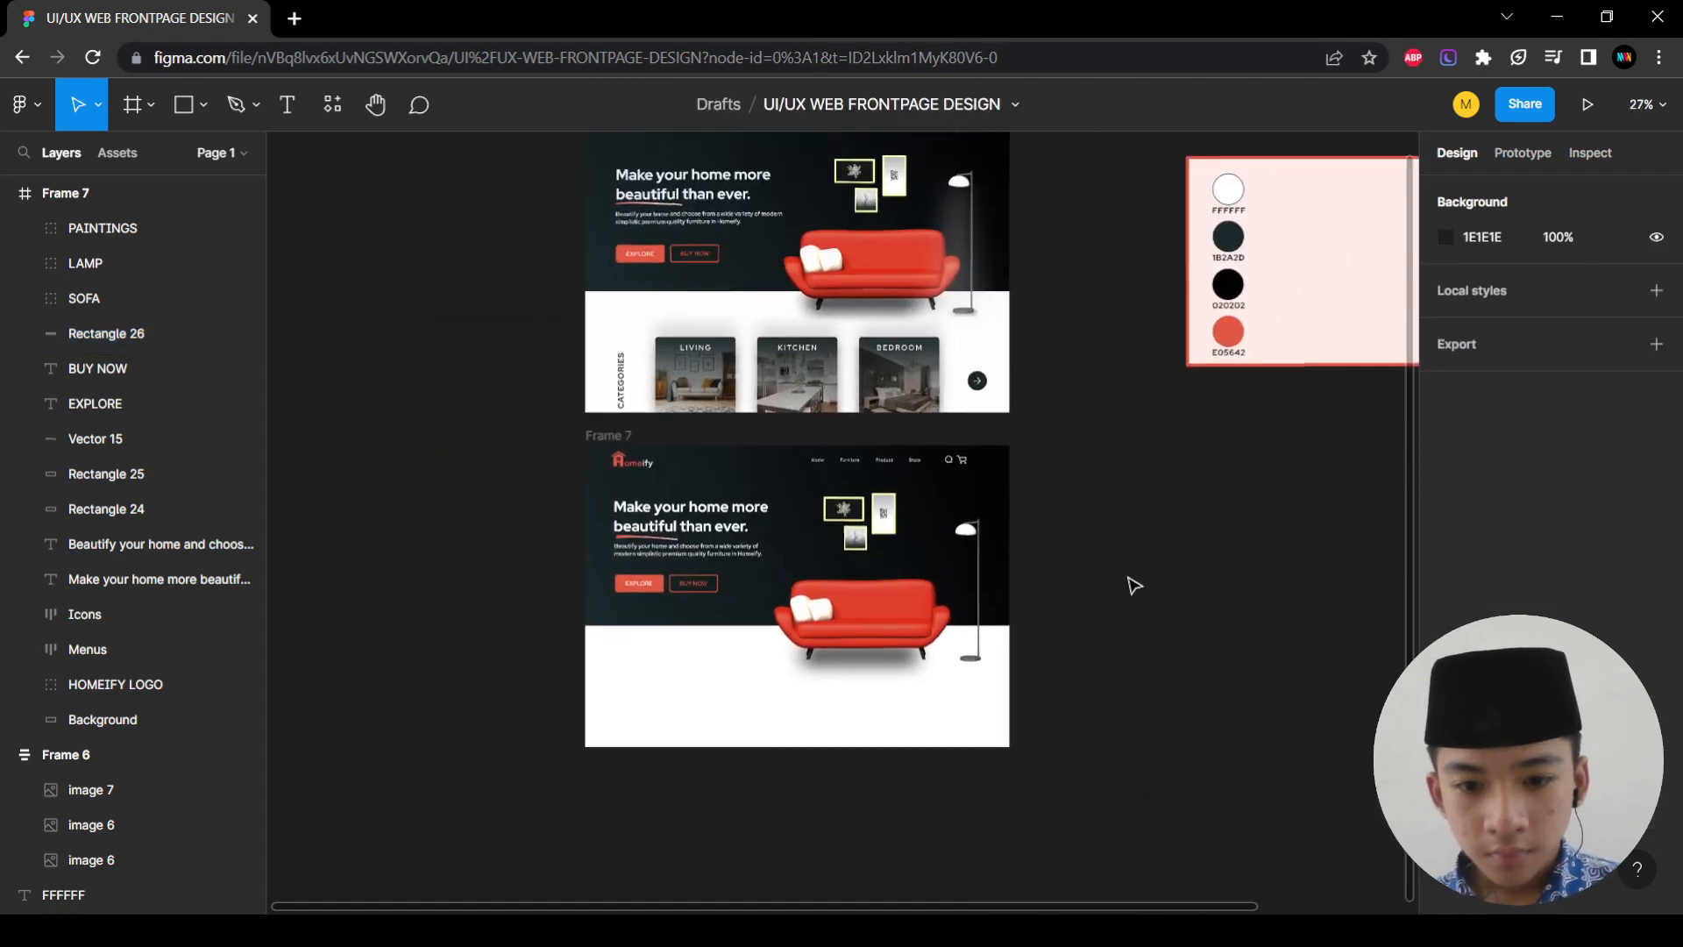
pyautogui.hscroll(2, 1008, 631)
pyautogui.scroll(3, 908, 689)
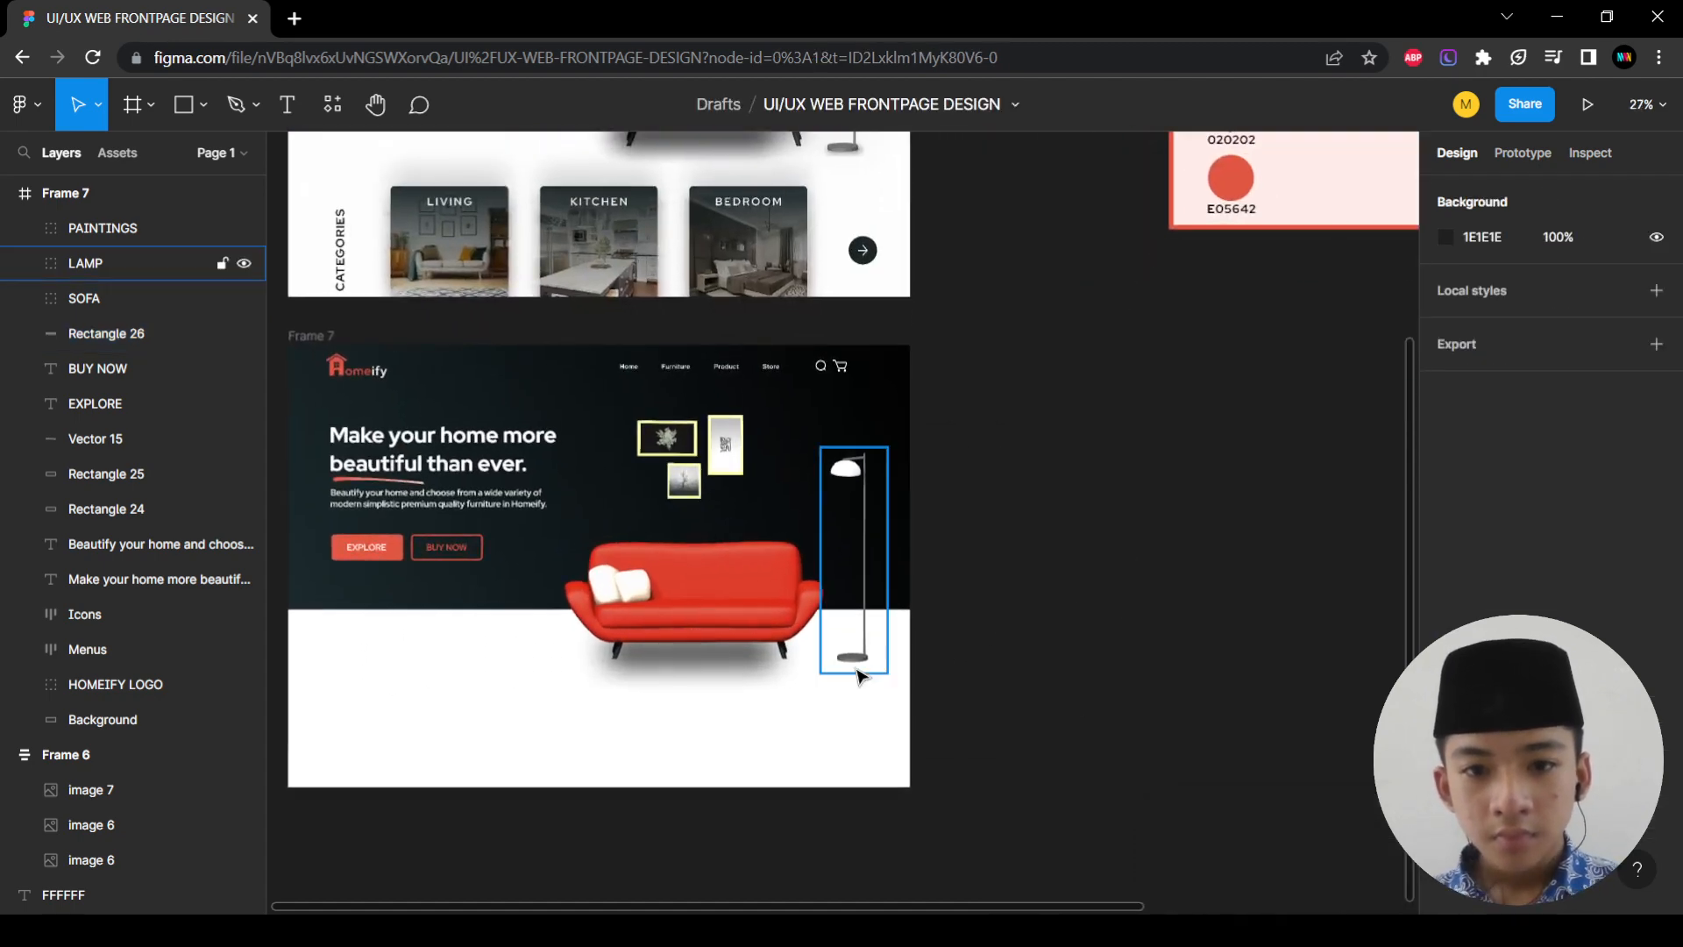
pyautogui.scroll(5, 855, 570)
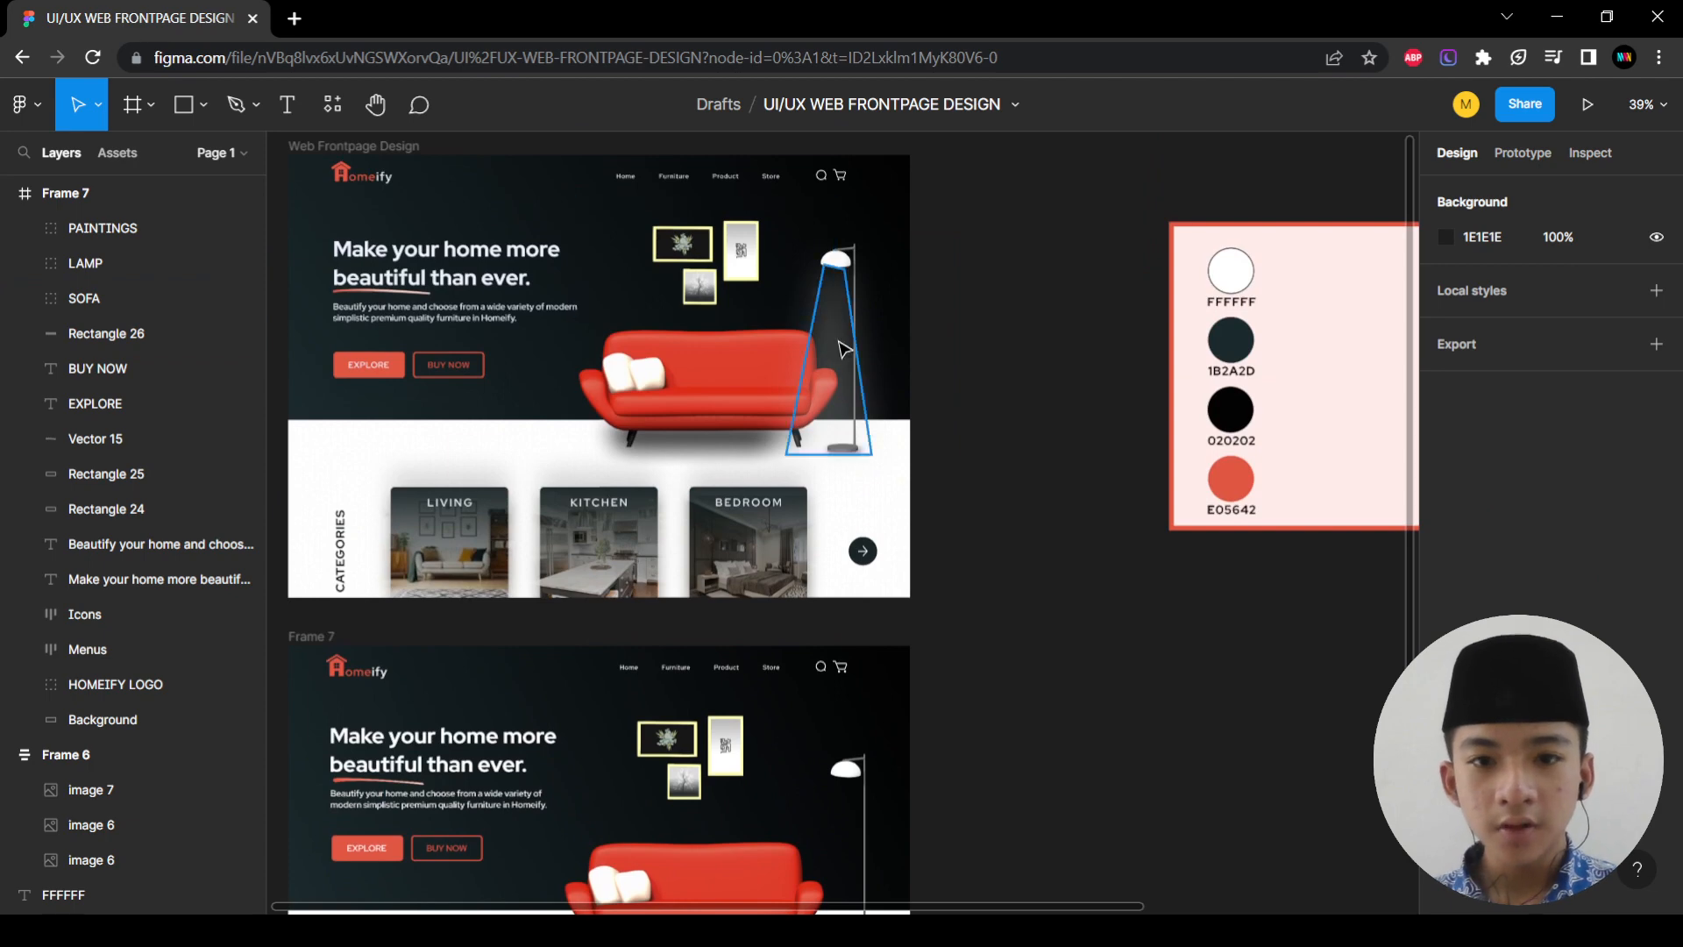
pyautogui.click(852, 350)
pyautogui.scroll(4, 868, 316)
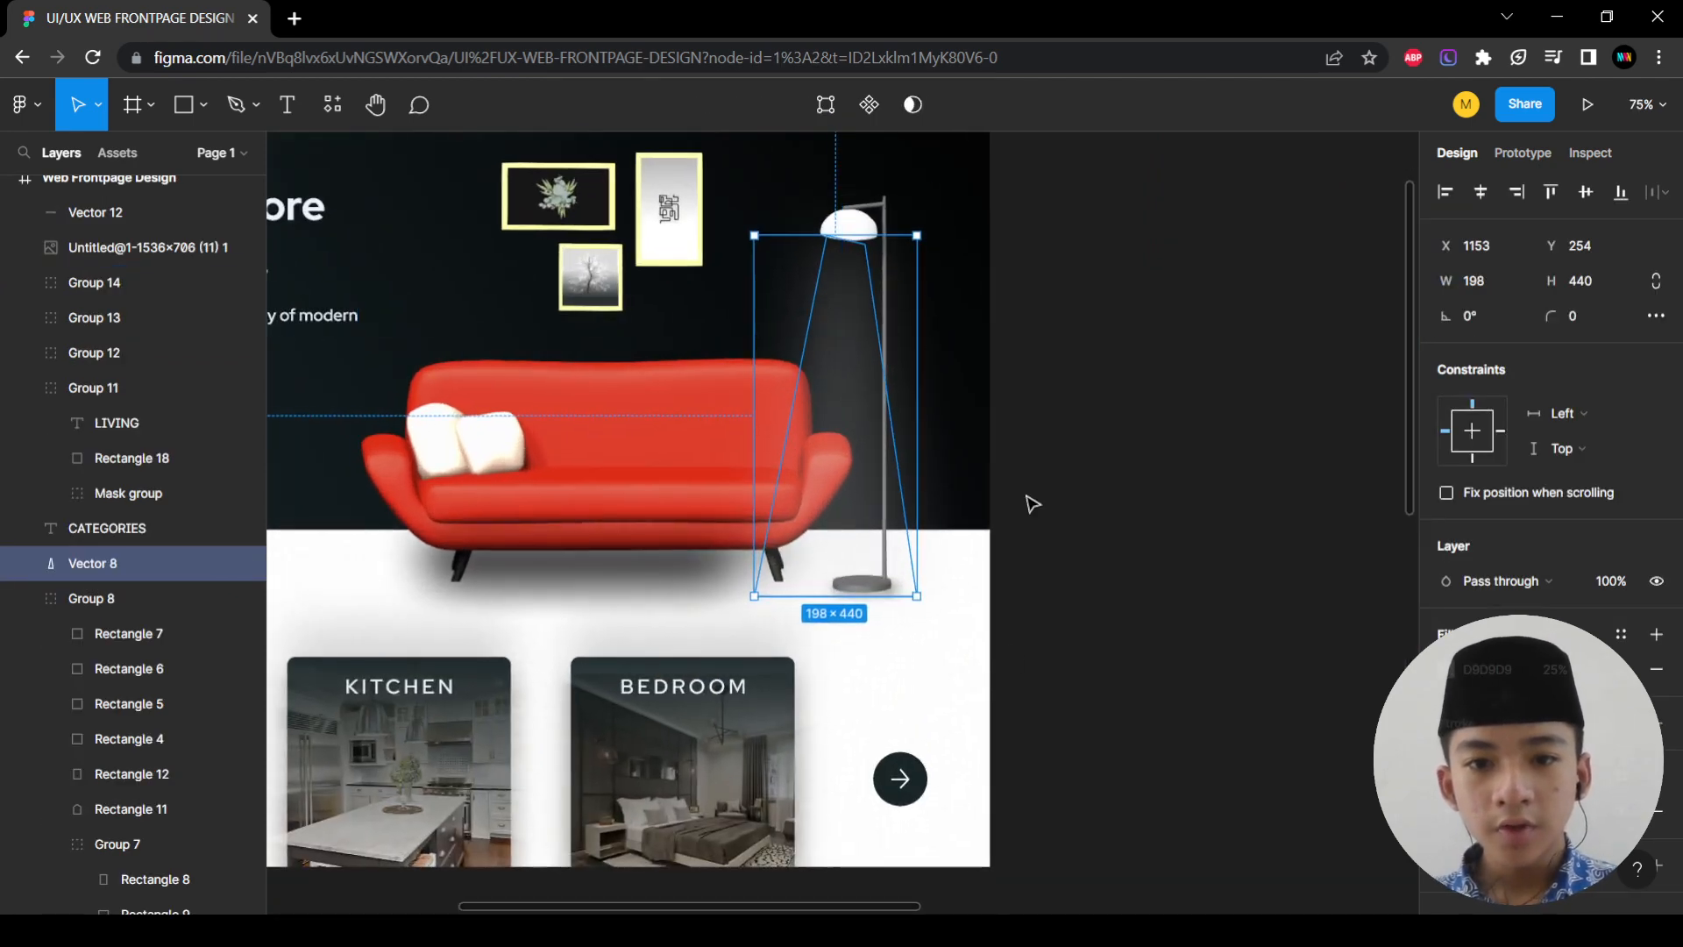
pyautogui.scroll(-5, 992, 780)
pyautogui.scroll(-3, 1002, 702)
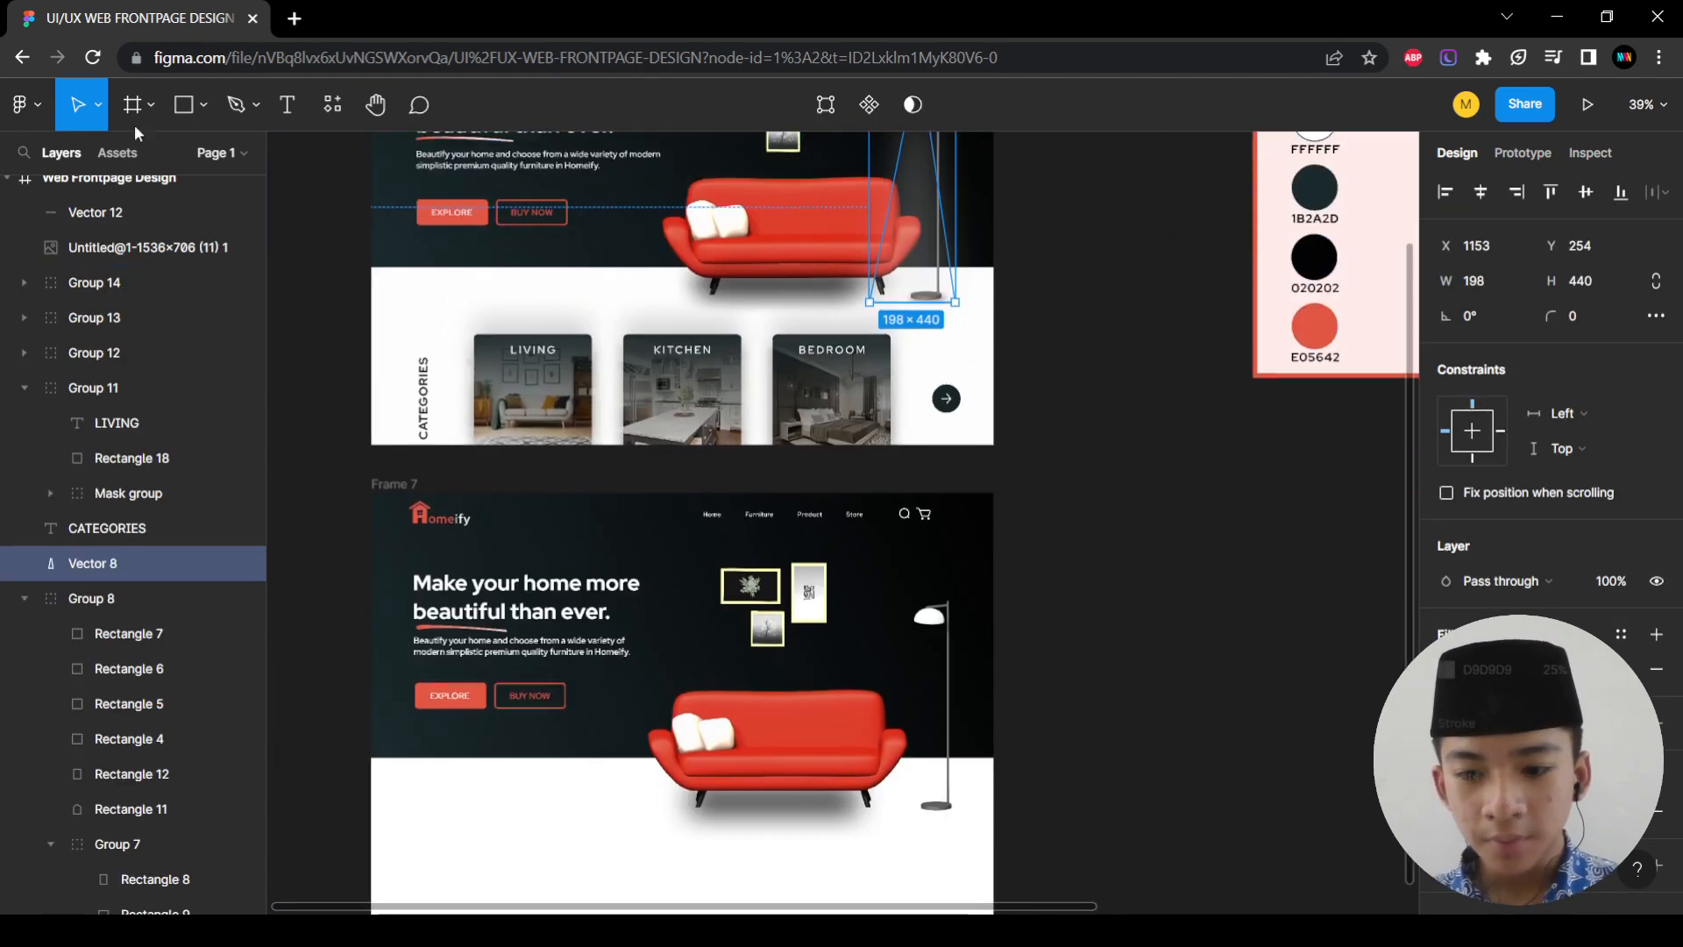
# Draw a closed four-point light beam with the Pen tool, widening from the lampshade to the lamp's base in Frame 7, about 163 × 397.5
pyautogui.click(226, 117)
pyautogui.scroll(-2, 876, 526)
pyautogui.scroll(5, 916, 491)
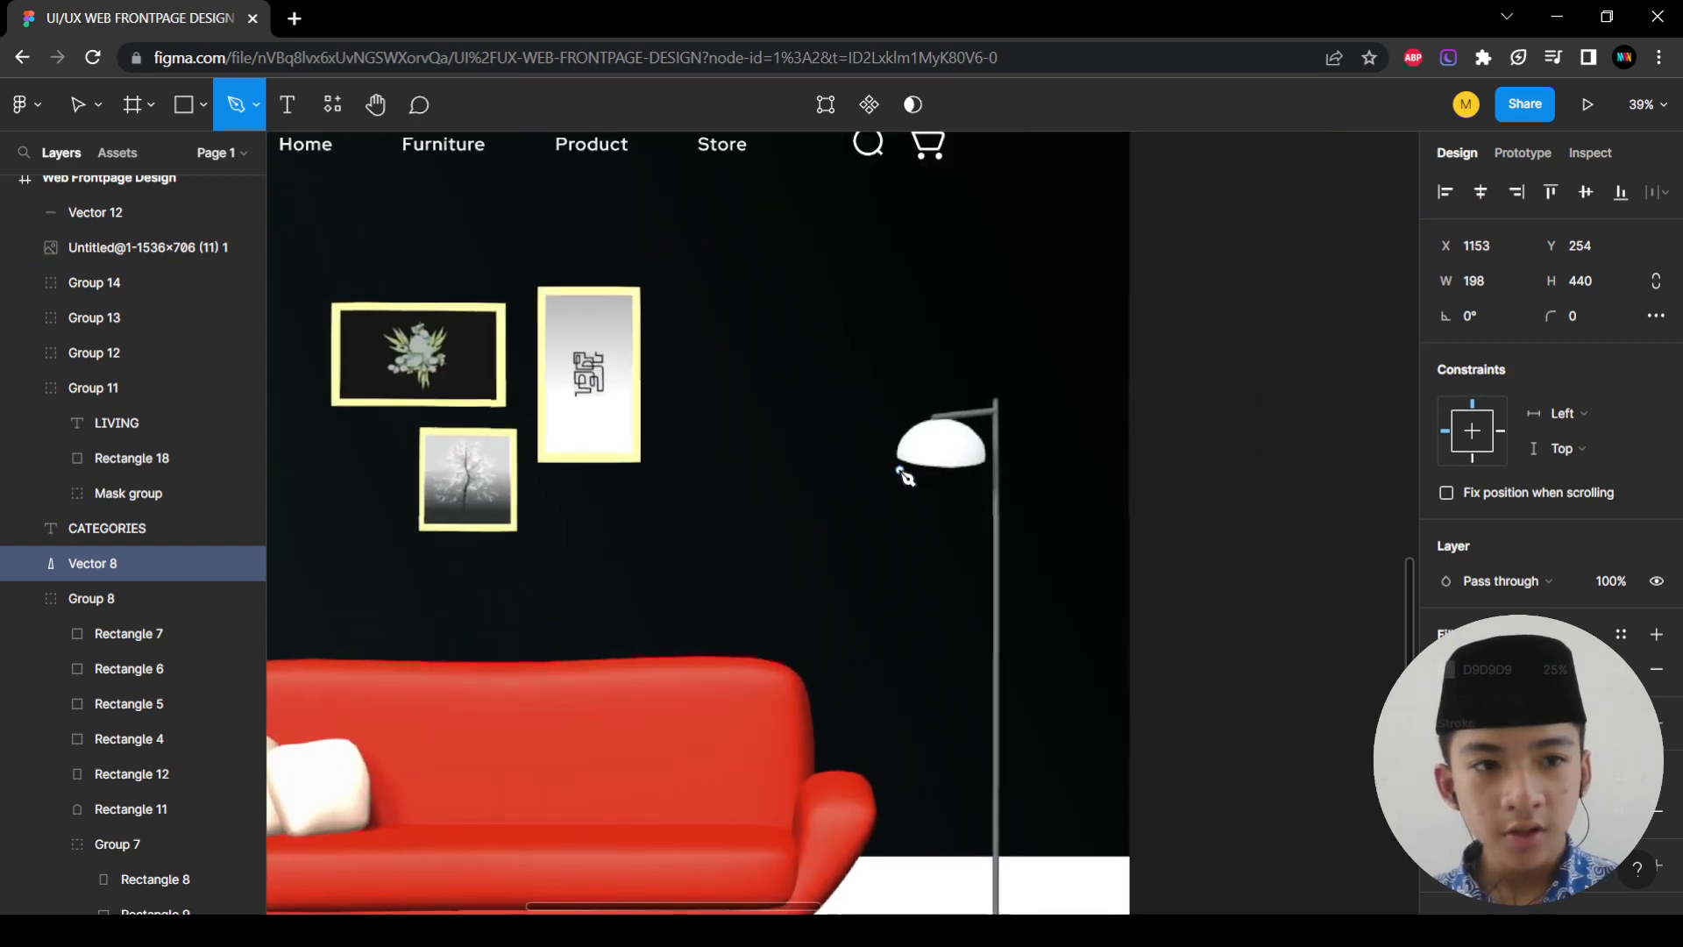
pyautogui.click(897, 469)
pyautogui.click(972, 483)
pyautogui.scroll(-4, 1017, 614)
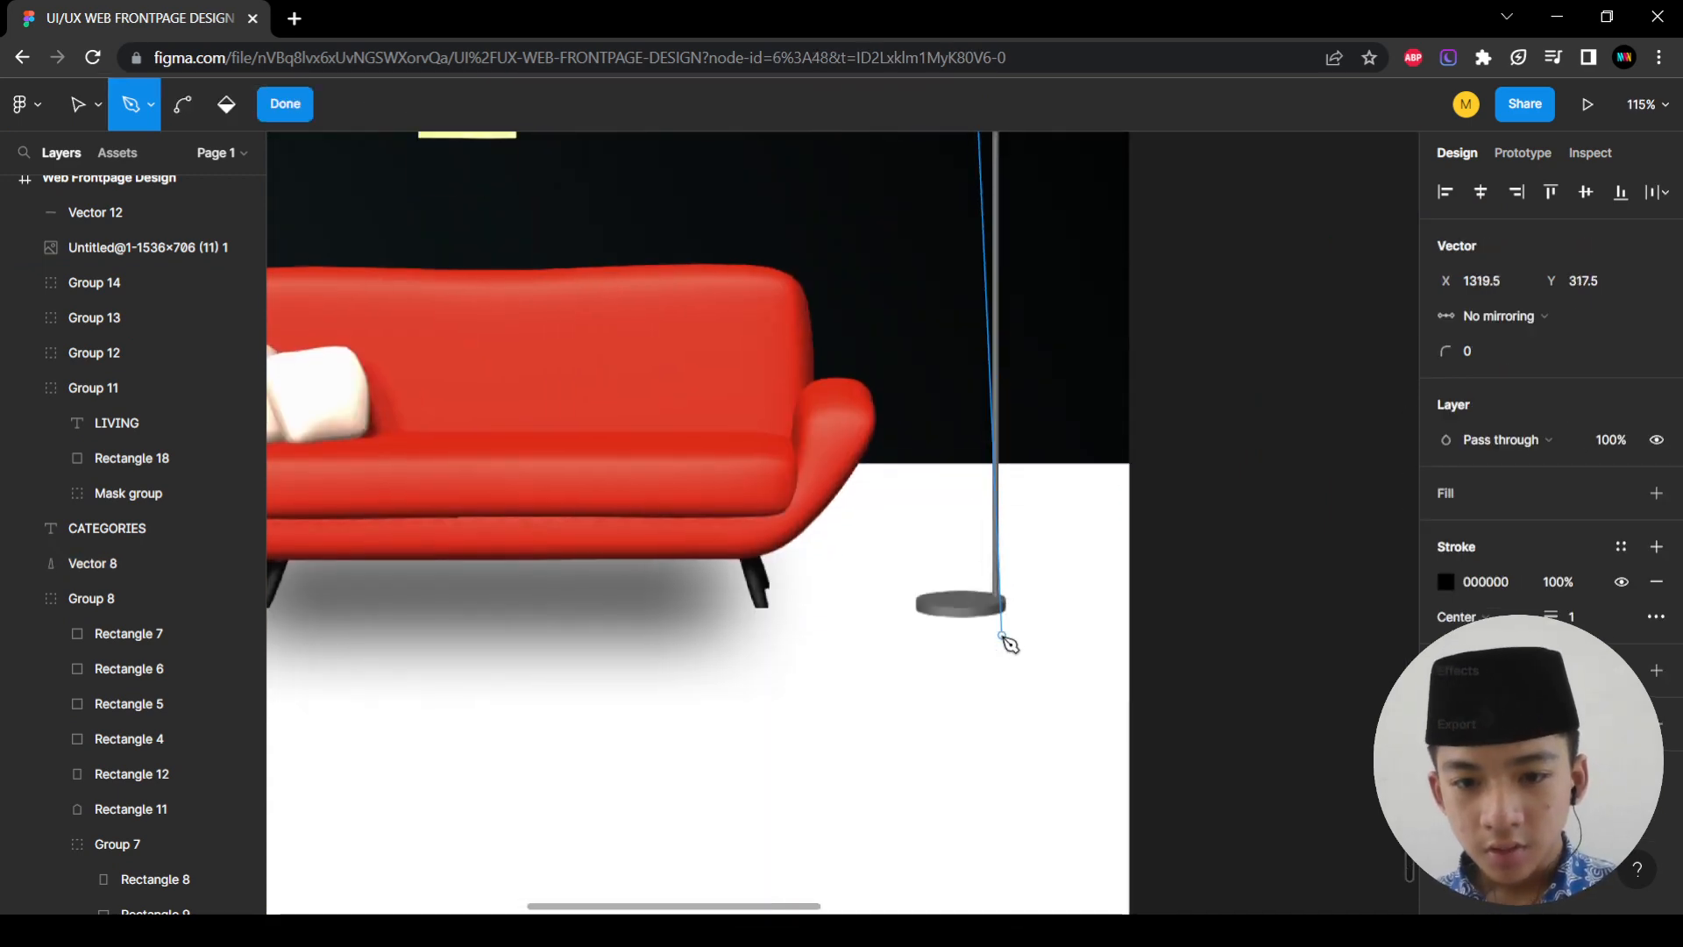
pyautogui.scroll(-3, 1010, 614)
pyautogui.click(1009, 584)
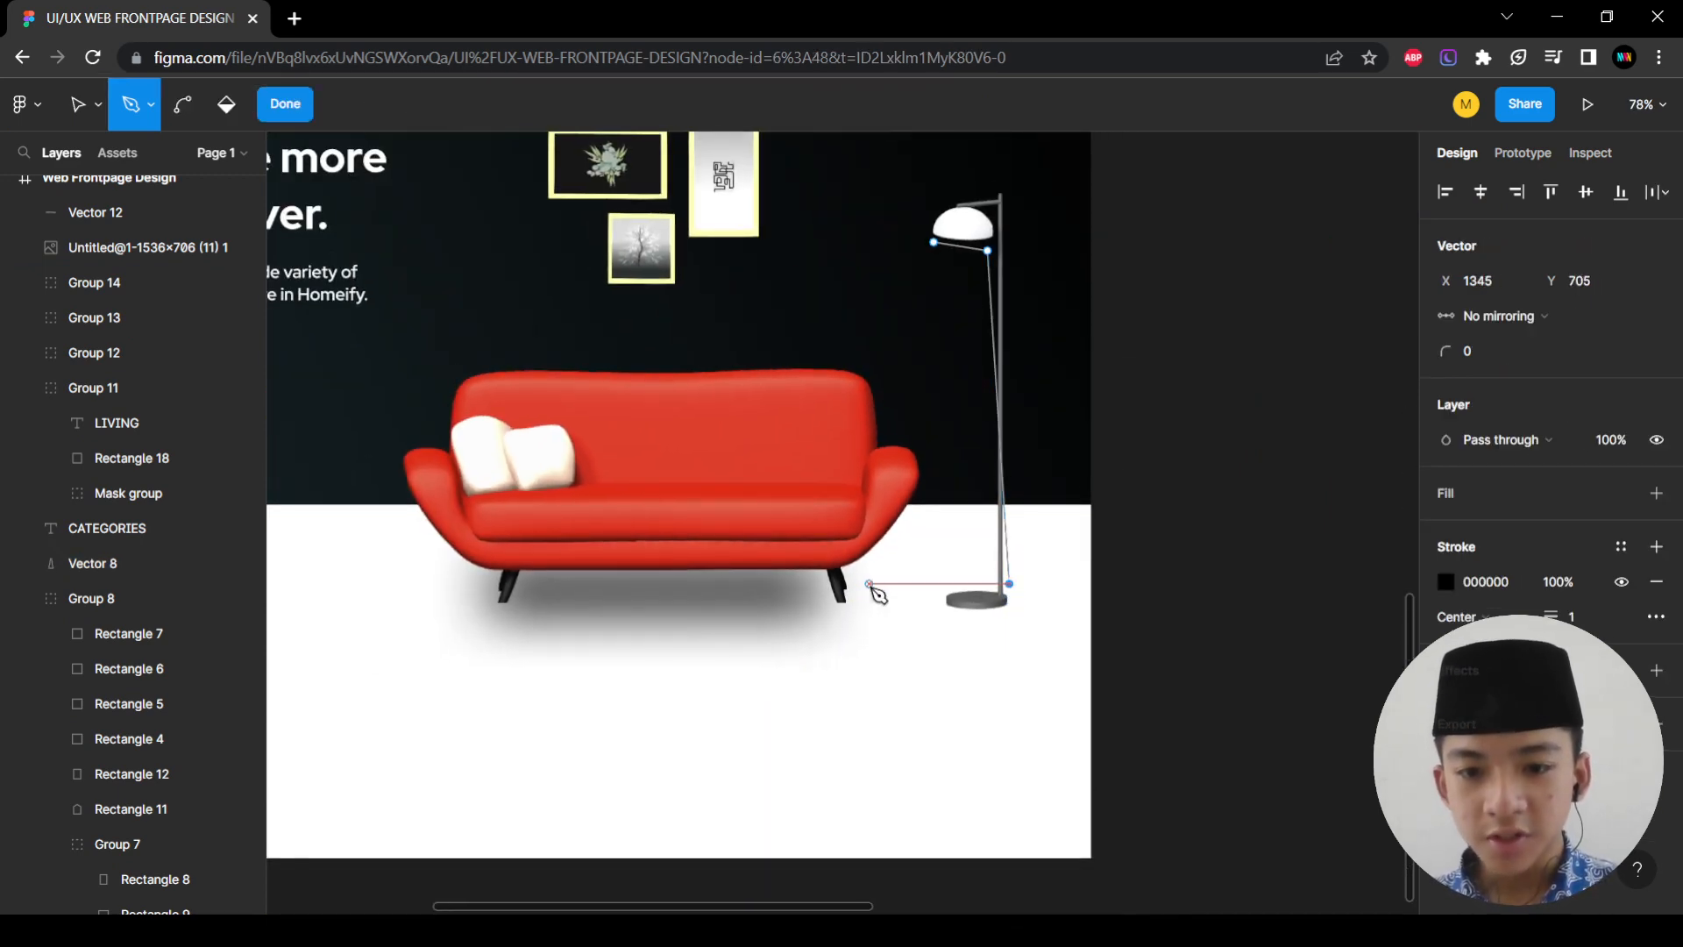
pyautogui.click(292, 118)
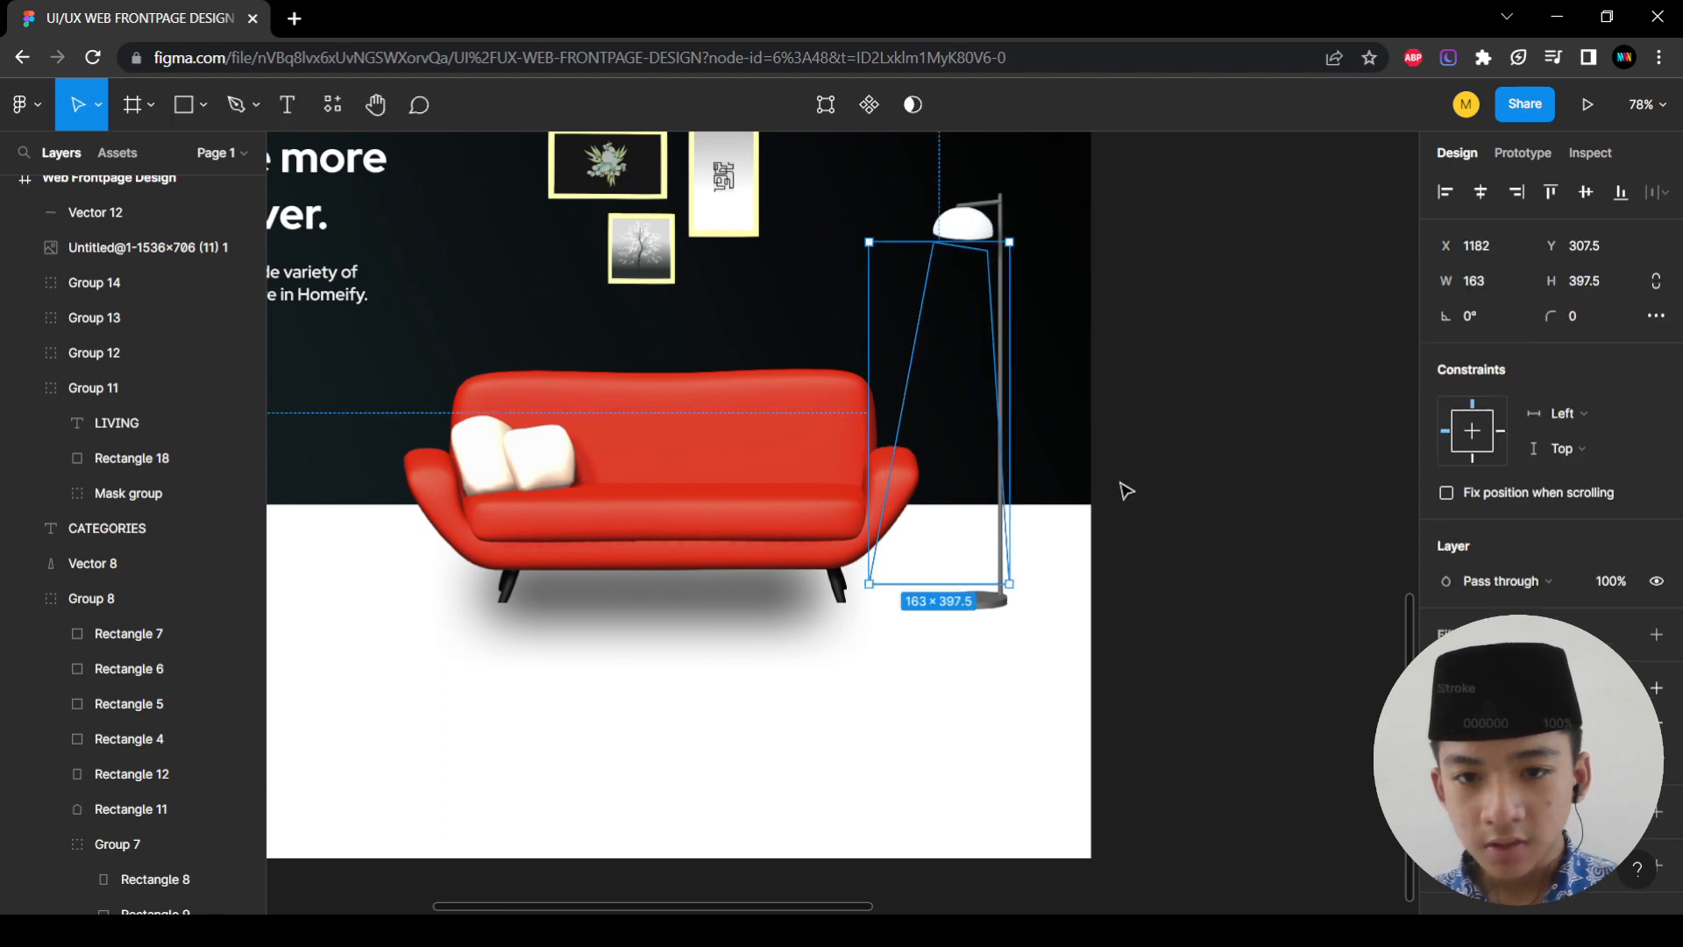
# Remove the light beam's stroke and give the shape a solid white FFFFFF fill
pyautogui.click(1448, 649)
pyautogui.click(1446, 677)
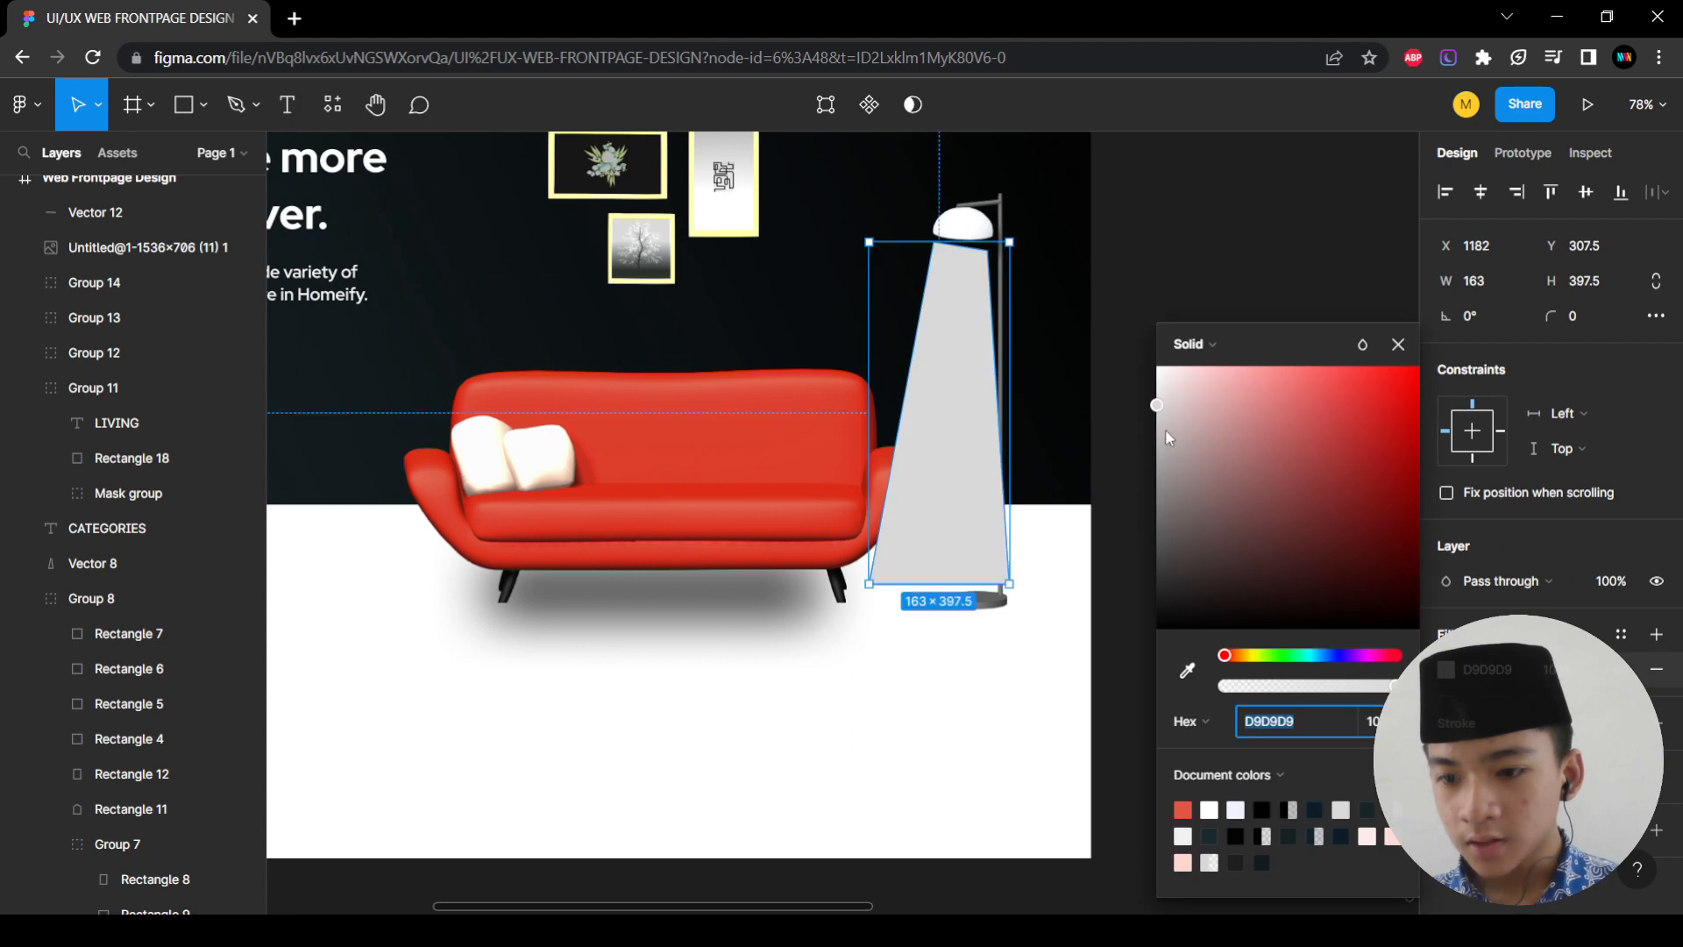
pyautogui.moveTo(1165, 429); pyautogui.dragTo(1120, 365)
pyautogui.click(1393, 342)
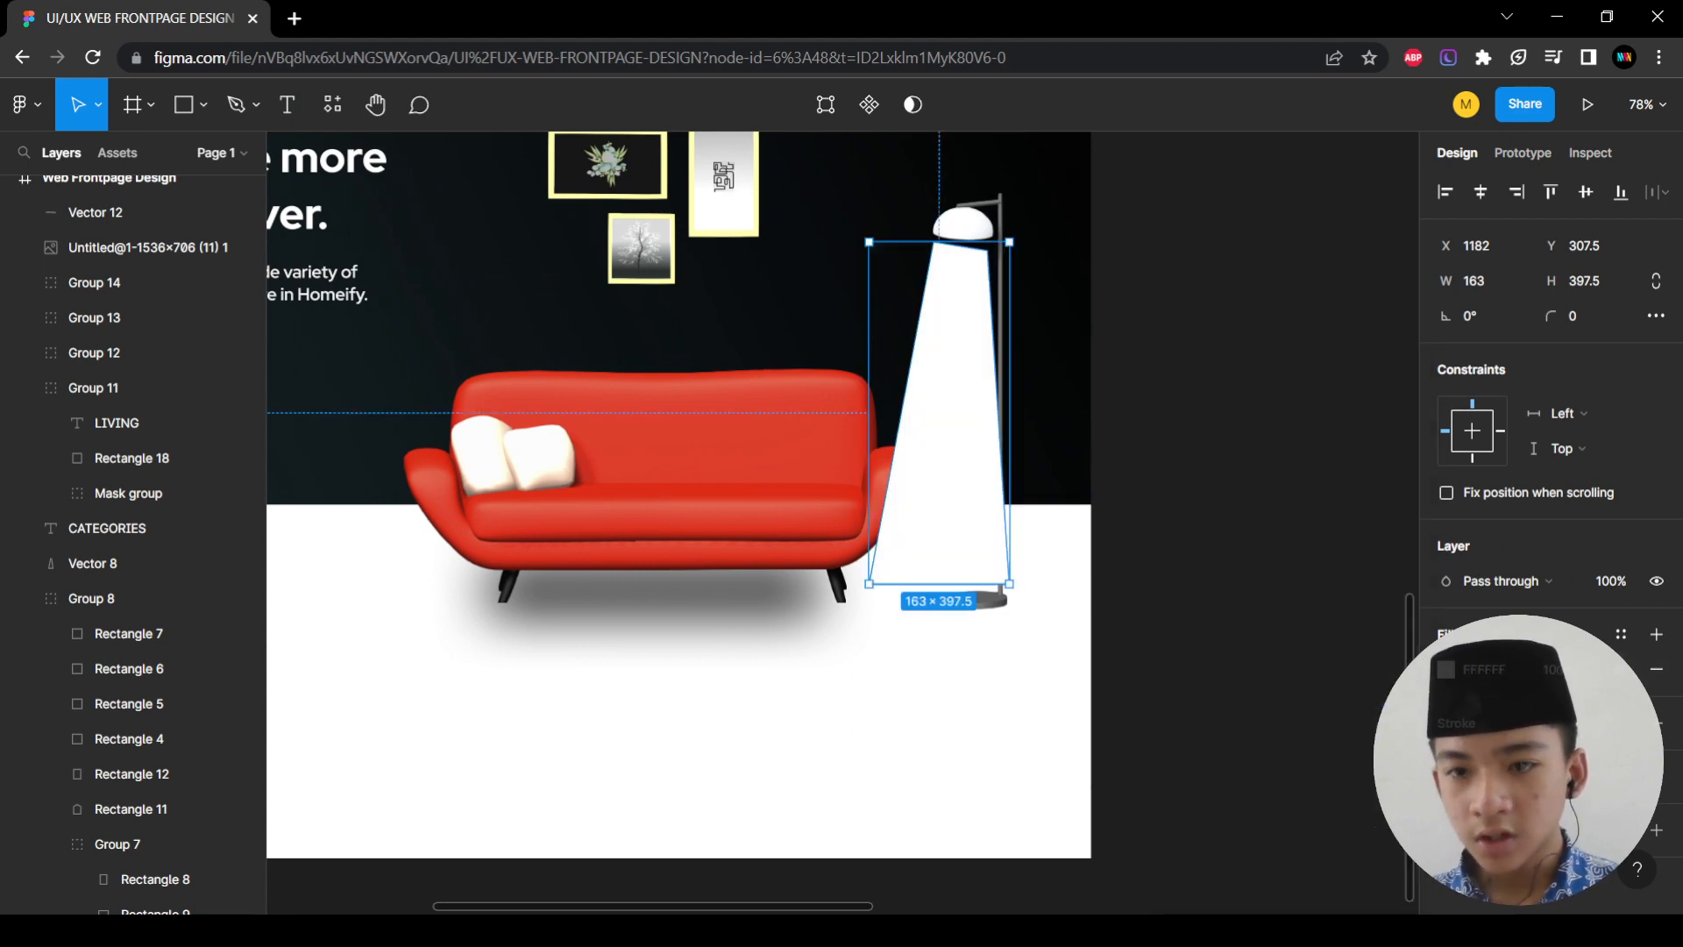
# Add a layer blur effect of about 56 to the white light beam
pyautogui.click(1655, 777)
pyautogui.click(1504, 838)
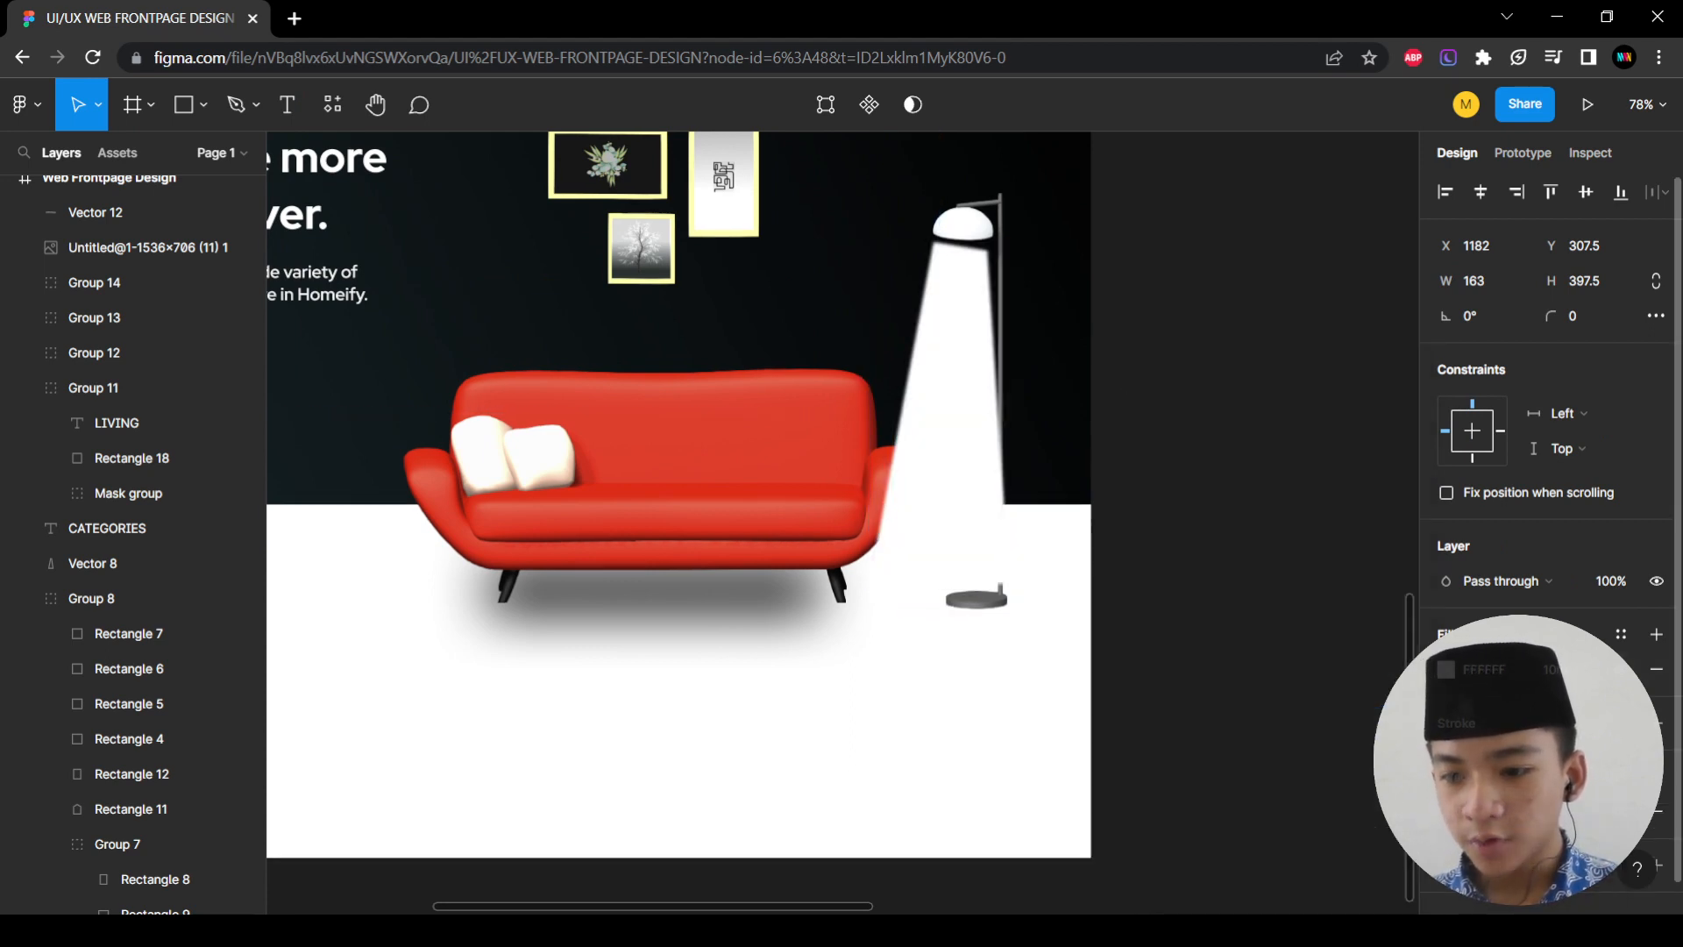
pyautogui.click(1446, 810)
pyautogui.write('40')
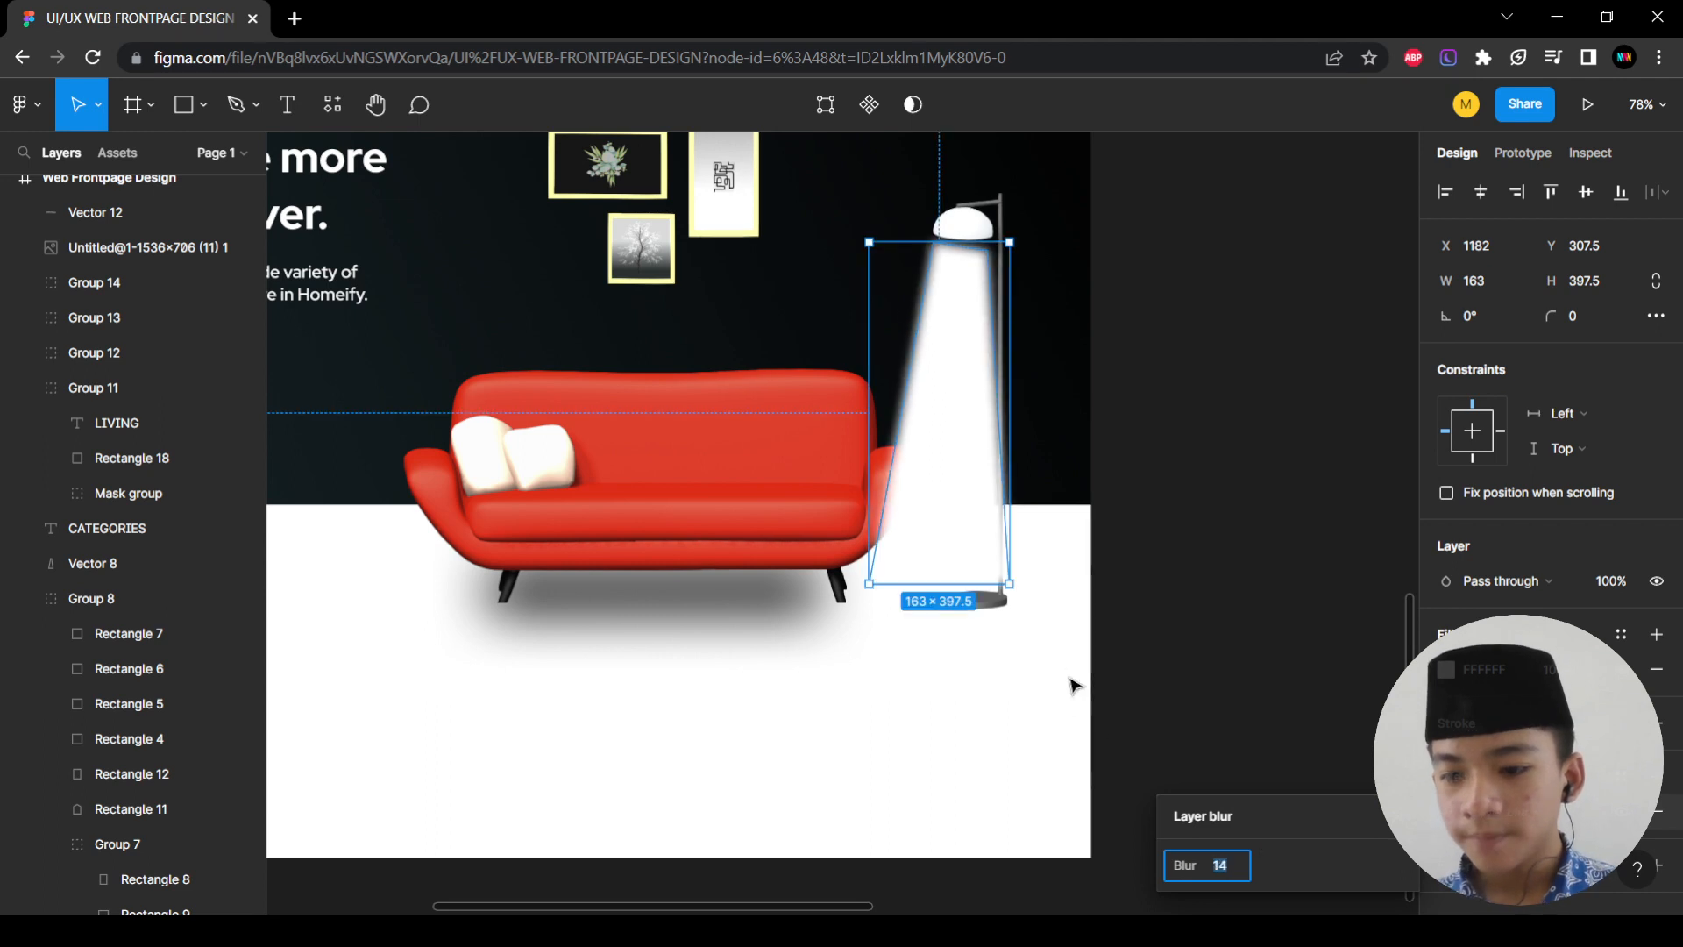
pyautogui.press('Return')
pyautogui.write('54')
pyautogui.press('Return')
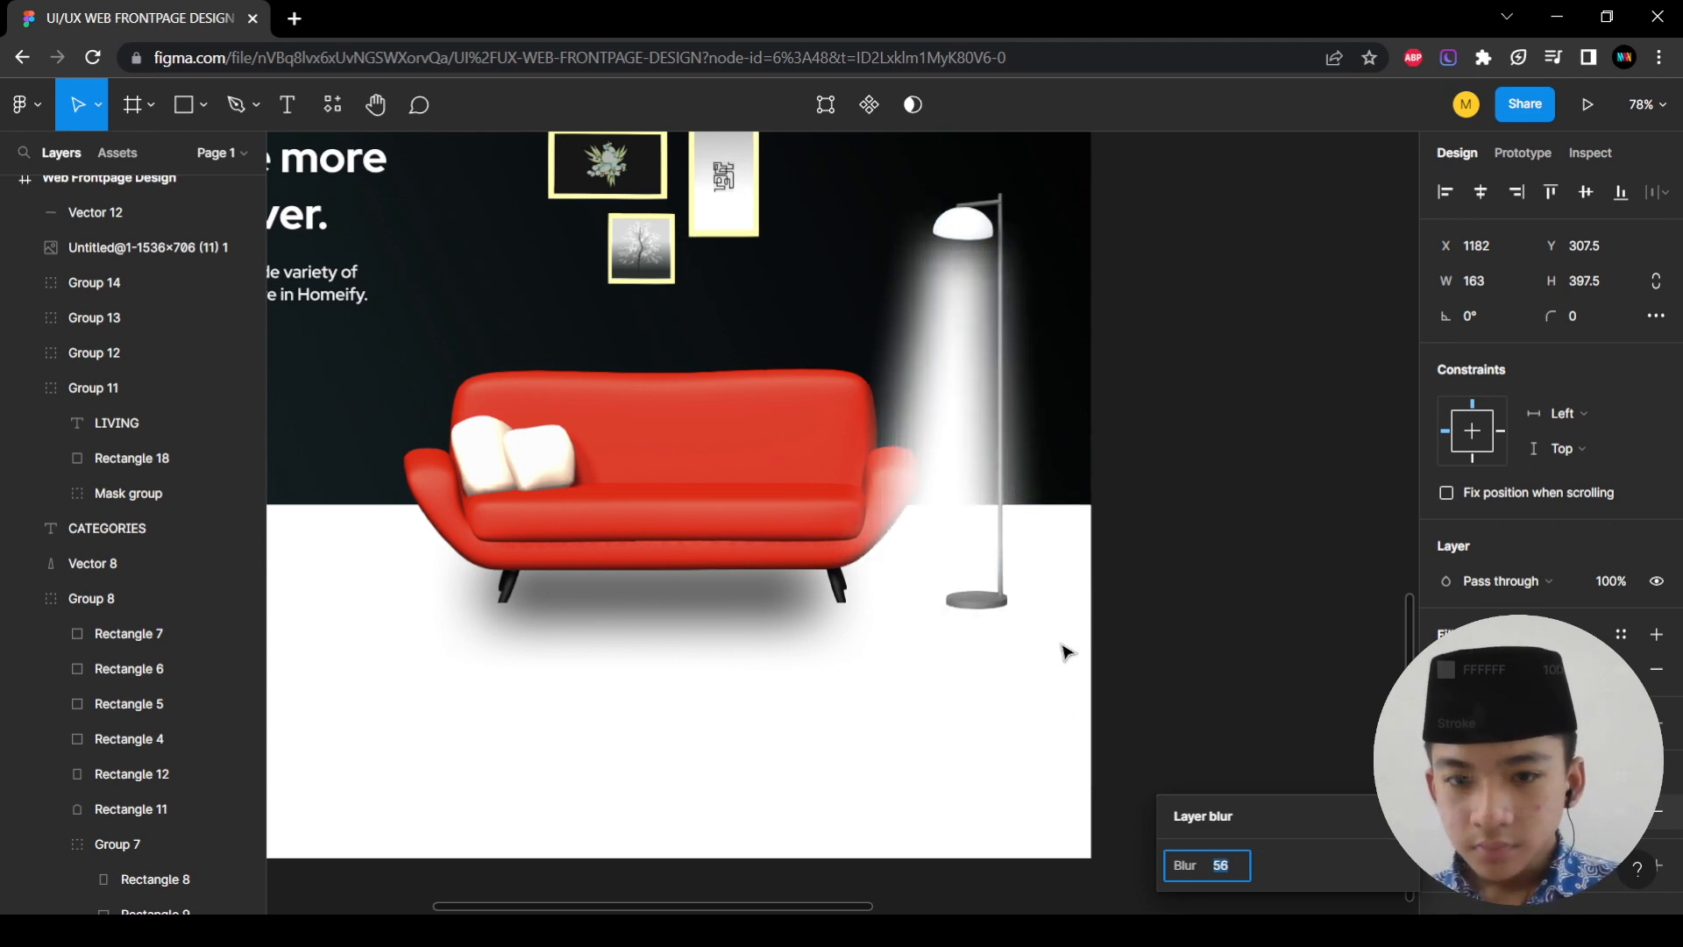
pyautogui.press('Up')
pyautogui.click(1446, 811)
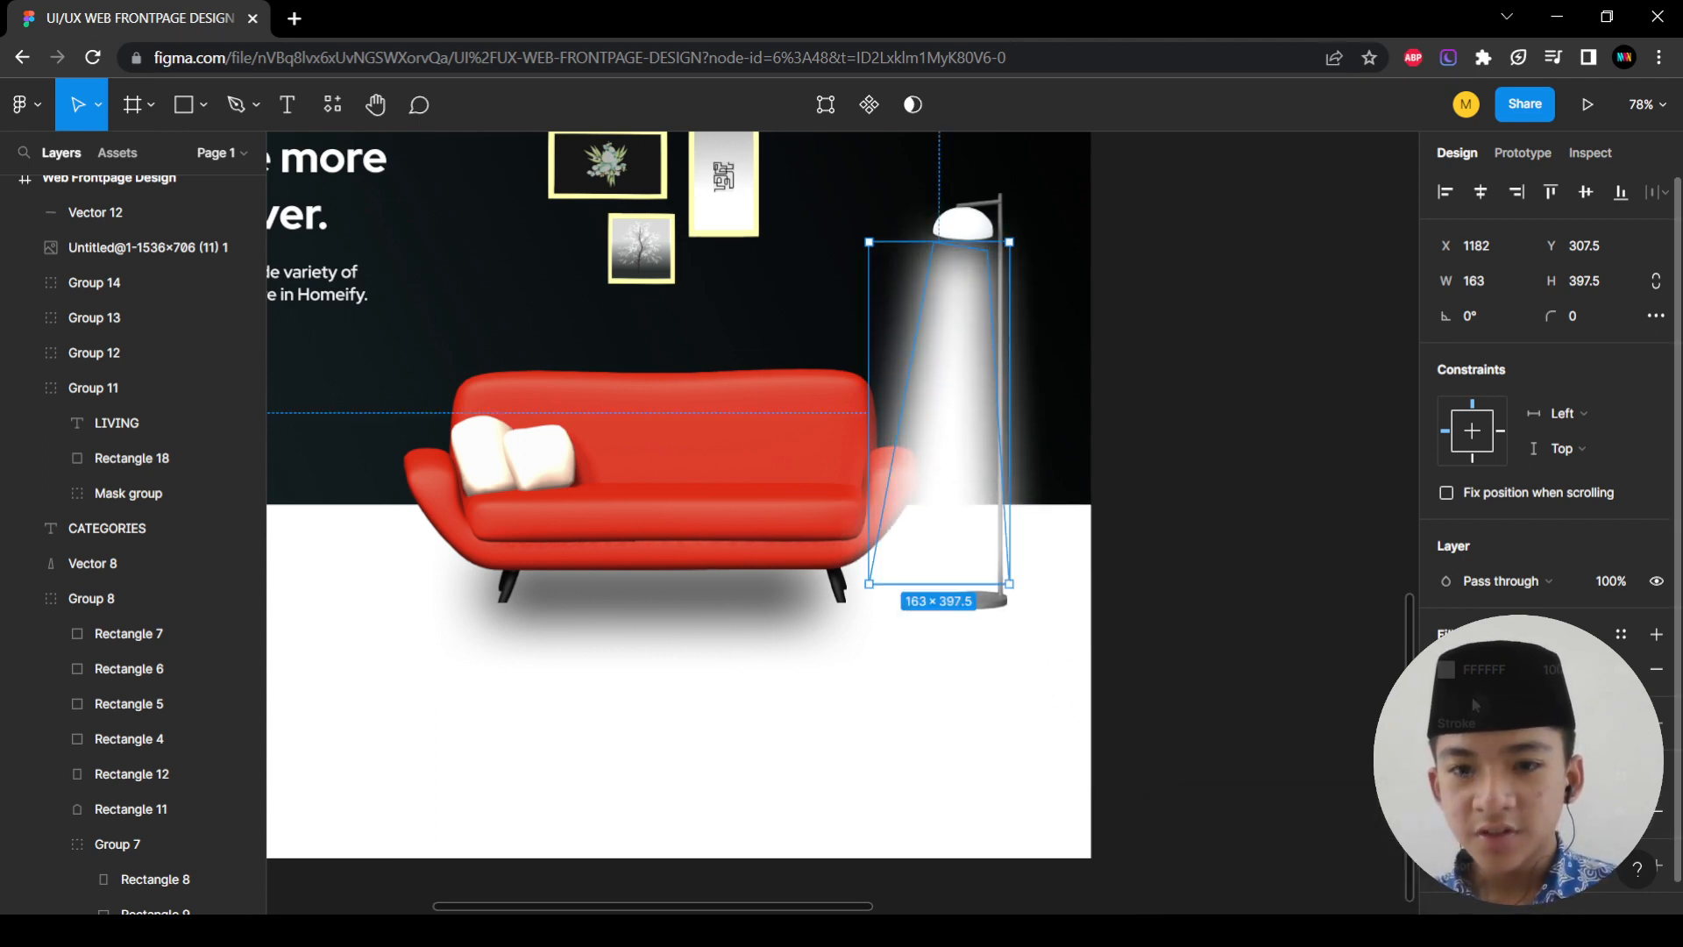
# Lower the light beam's white fill opacity to 25%
pyautogui.click(1556, 669)
pyautogui.press('Down')
pyautogui.press('Down')
pyautogui.press('Down')
pyautogui.press('Down')
pyautogui.press('Down')
pyautogui.press('Down')
pyautogui.press('Down')
pyautogui.press('Down')
pyautogui.press('Down')
pyautogui.press('Down')
pyautogui.press('Down')
pyautogui.press('Down')
pyautogui.press('Down')
pyautogui.press('Down')
pyautogui.press('Down')
pyautogui.press('Down')
pyautogui.press('Down')
pyautogui.press('Down')
pyautogui.press('Down')
pyautogui.press('Down')
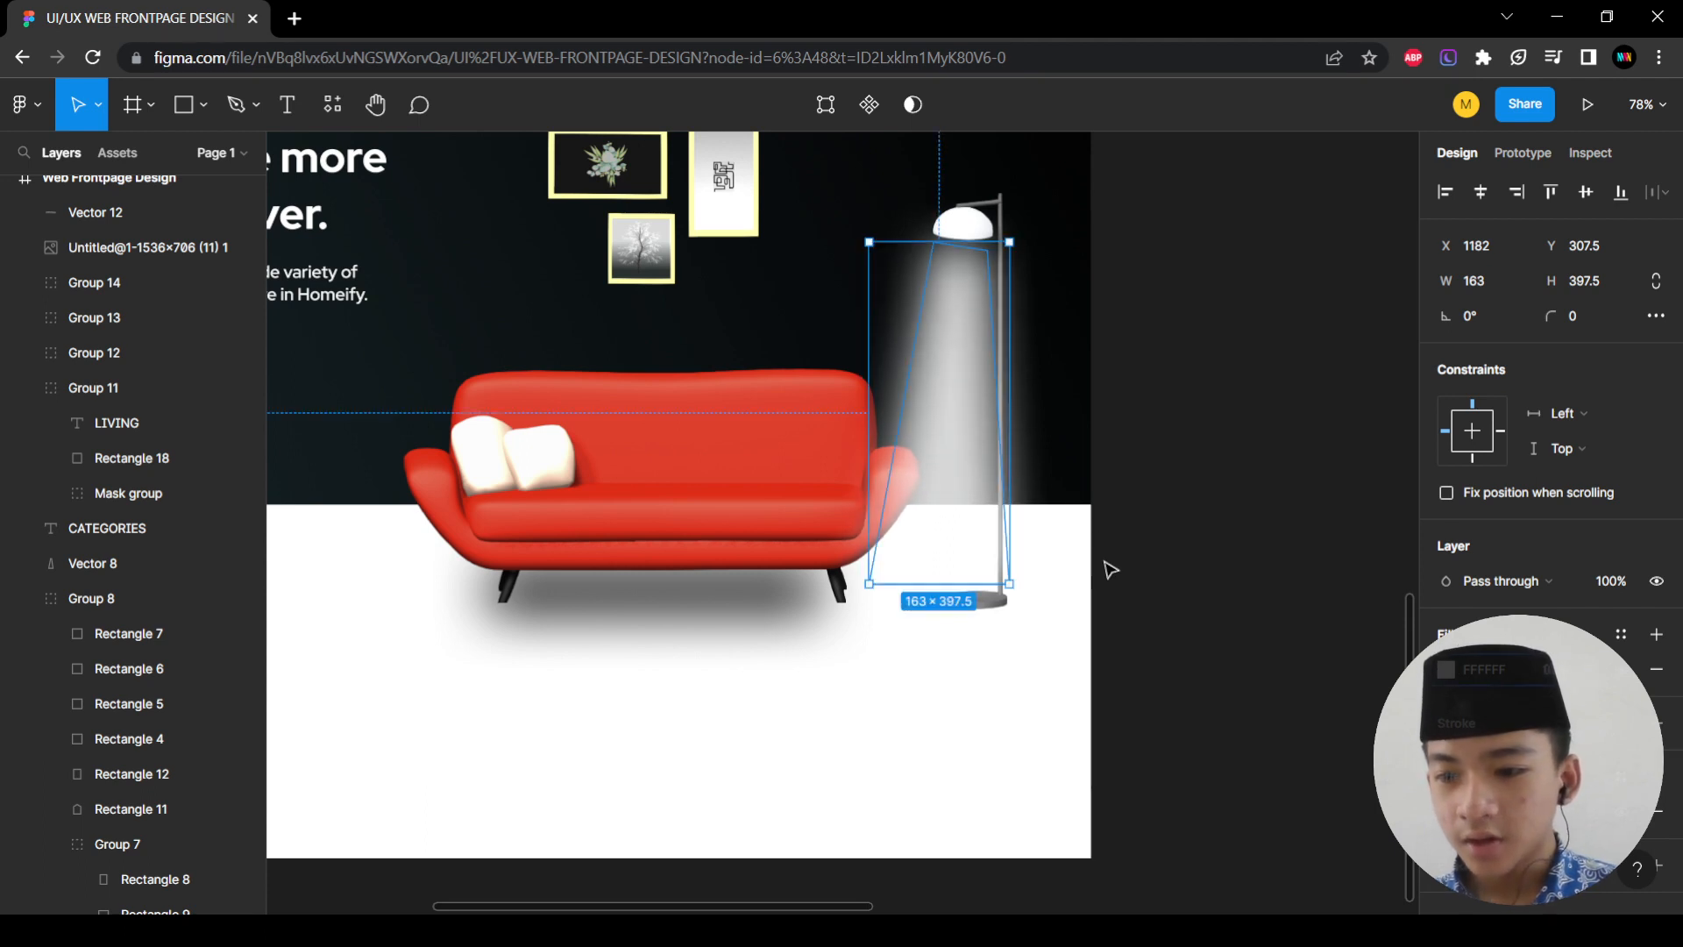
pyautogui.press('Down')
pyautogui.press('Down')
pyautogui.press('Down')
pyautogui.press('Down')
pyautogui.press('Down')
pyautogui.press('Down')
pyautogui.press('Down')
pyautogui.press('Down')
pyautogui.press('Down')
pyautogui.press('Down')
pyautogui.press('Down')
pyautogui.press('Down')
pyautogui.press('Down')
pyautogui.press('Down')
pyautogui.press('Down')
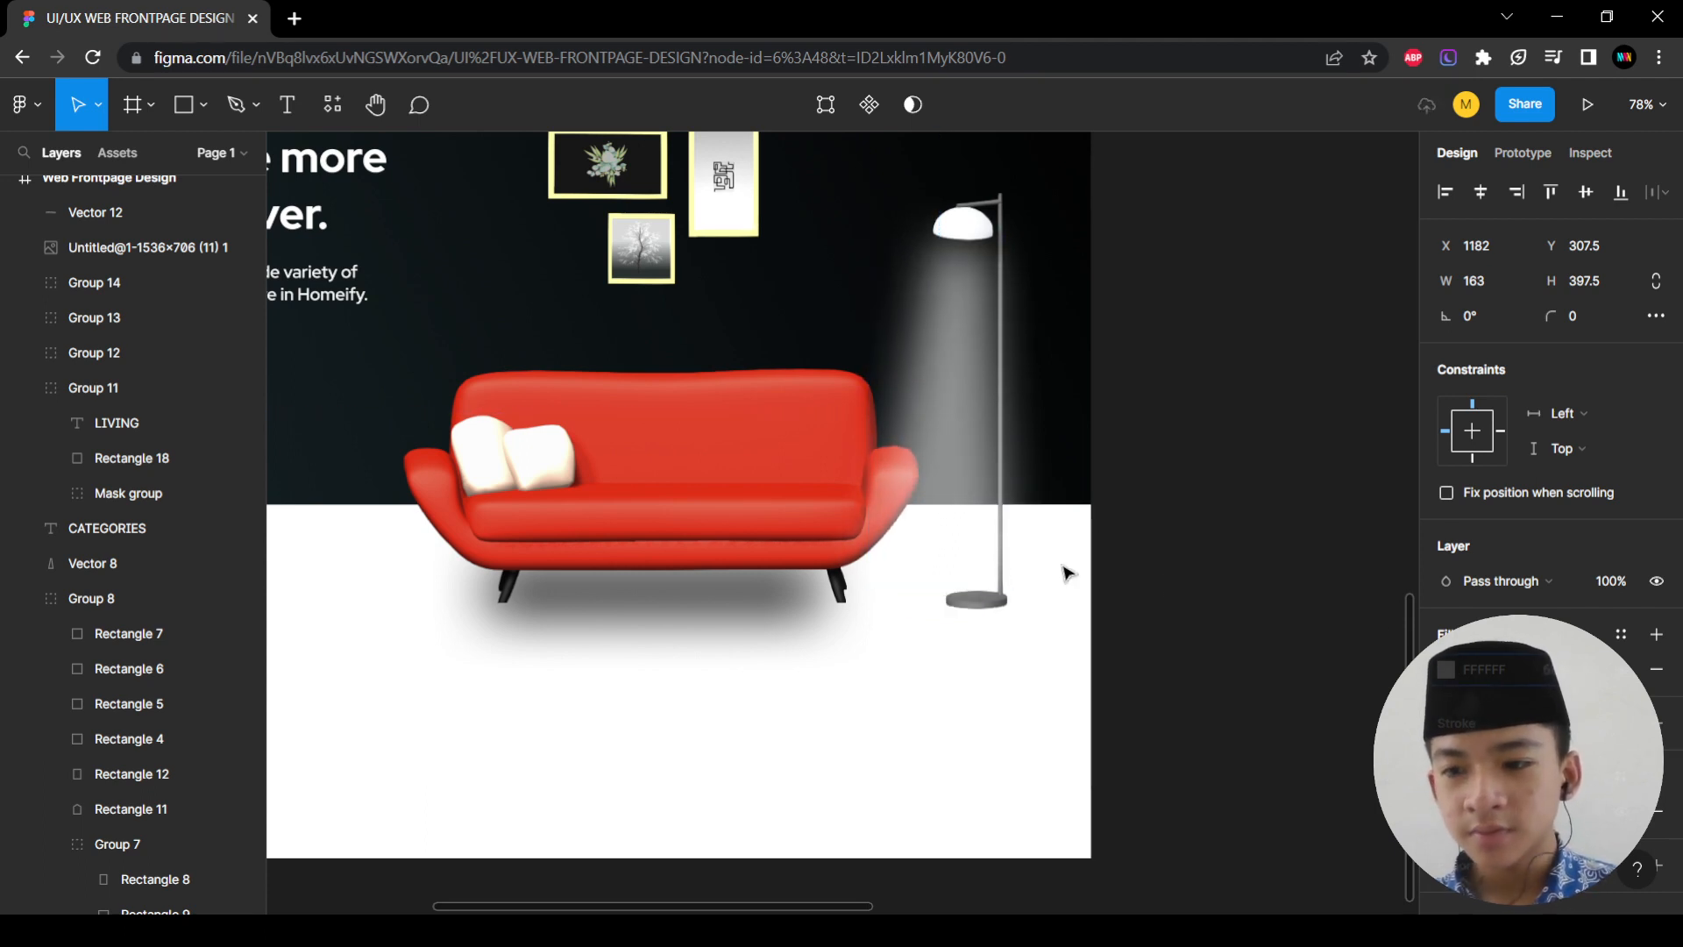
pyautogui.press('Down')
pyautogui.press('Down')
pyautogui.press('Down')
pyautogui.press('Down')
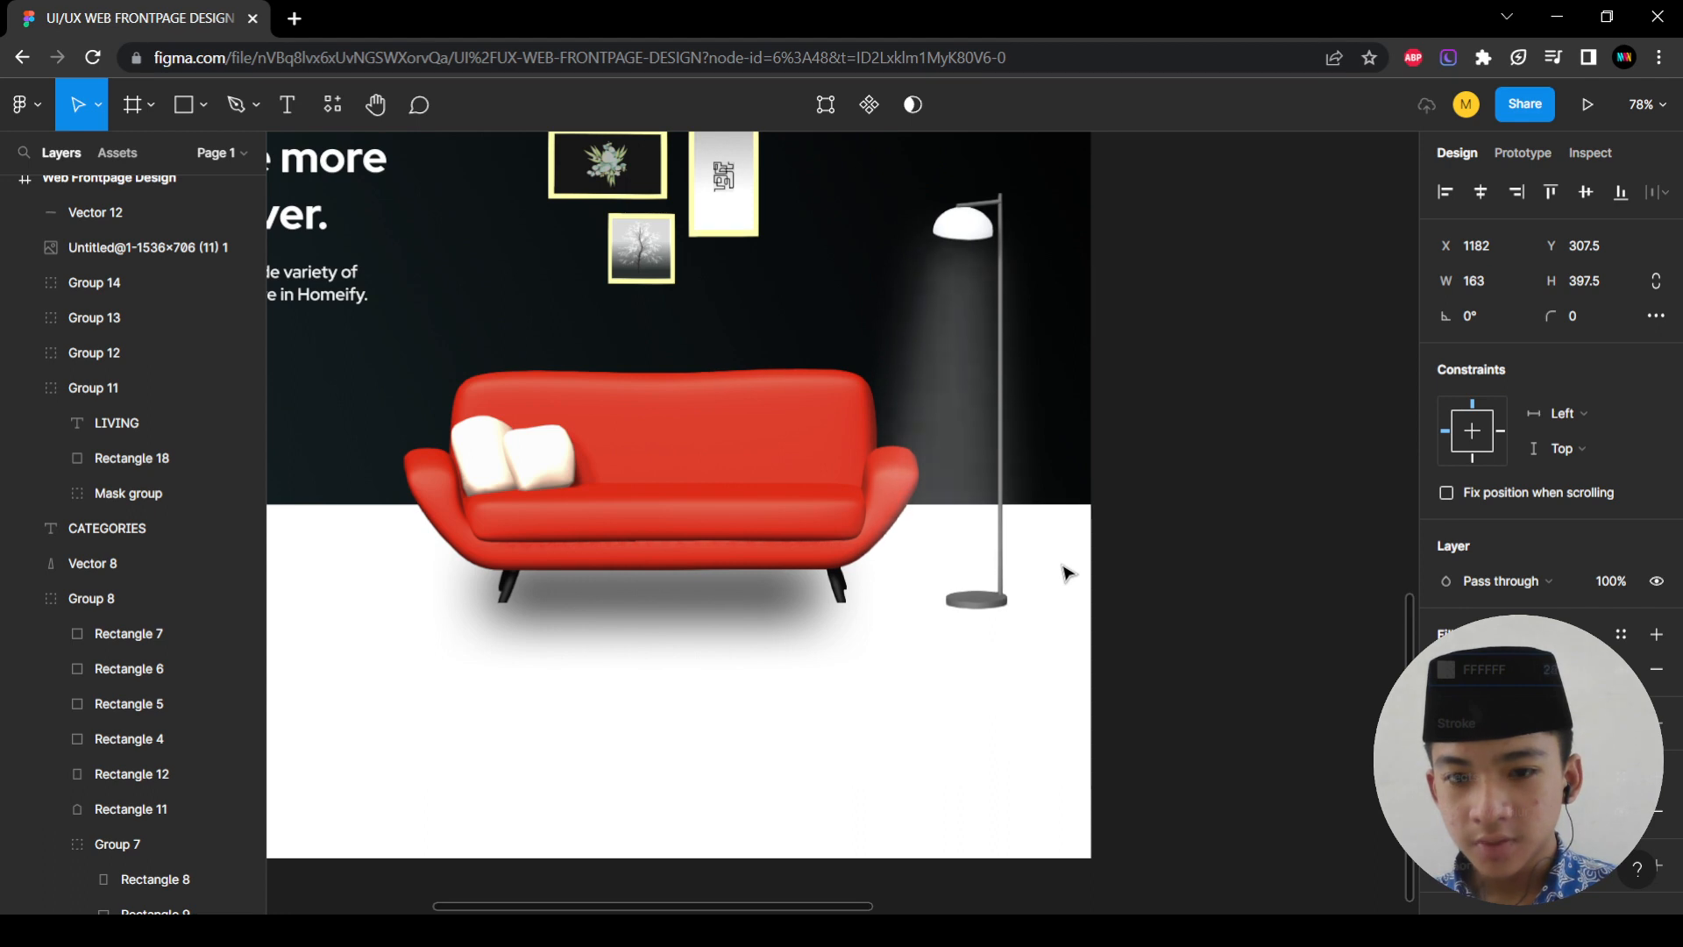
pyautogui.click(1115, 563)
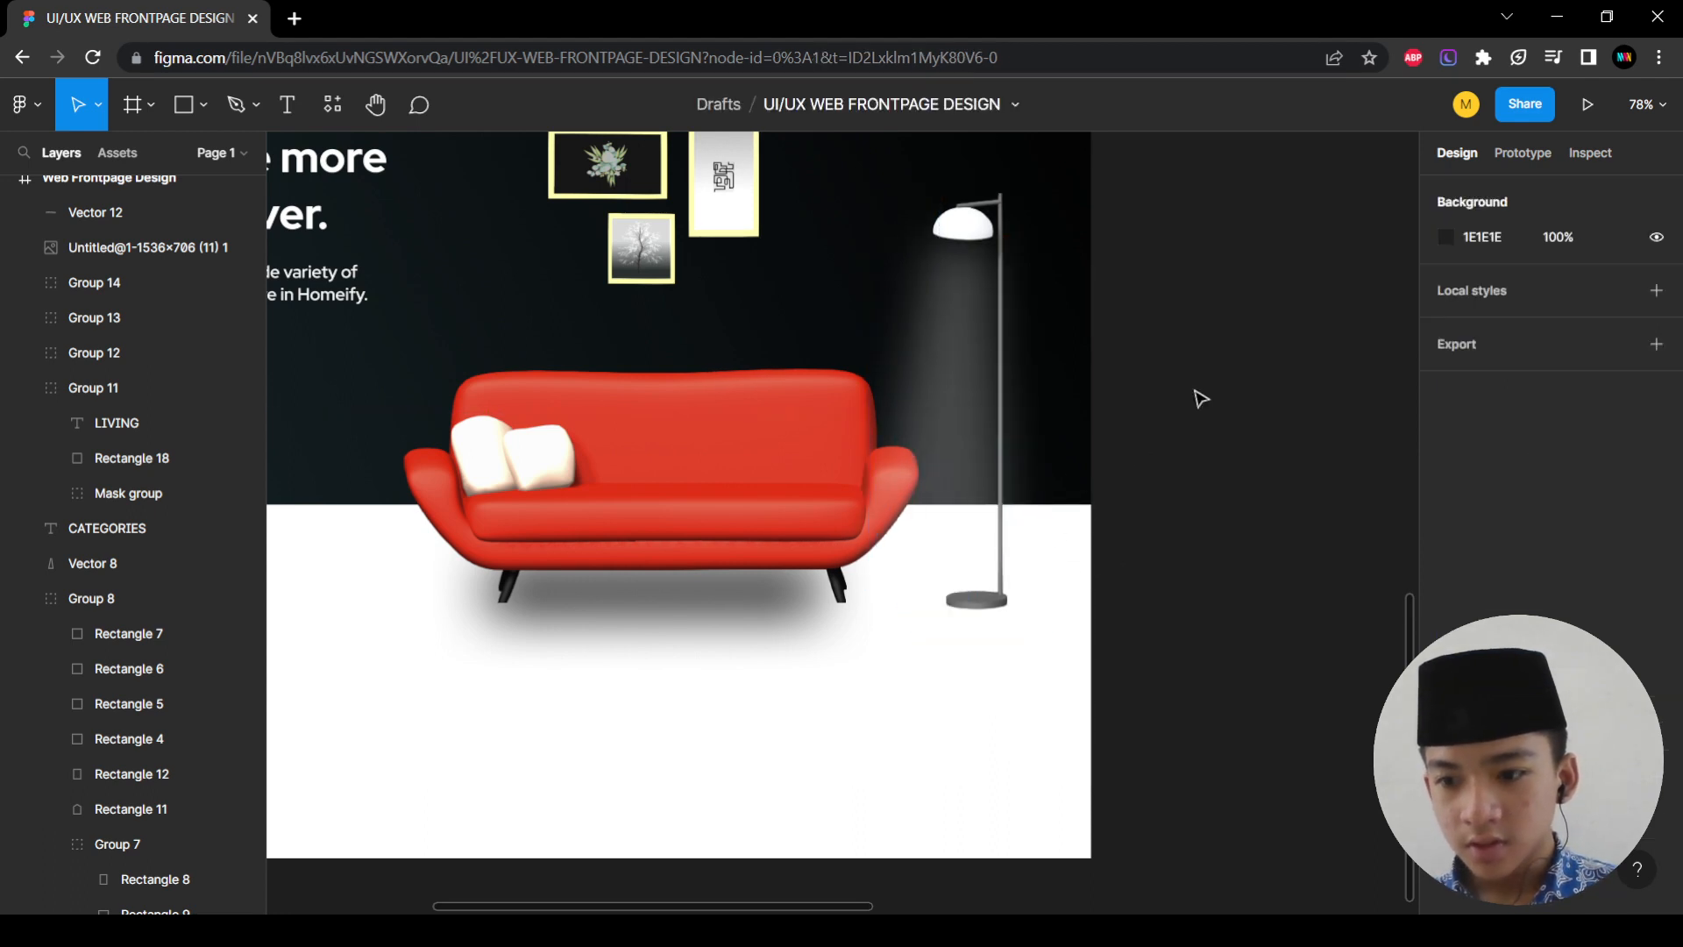
# Move the light beam up against the lampshade, to about X 1181, Y 296
pyautogui.scroll(2, 1087, 399)
pyautogui.click(962, 381)
pyautogui.doubleClick(962, 381)
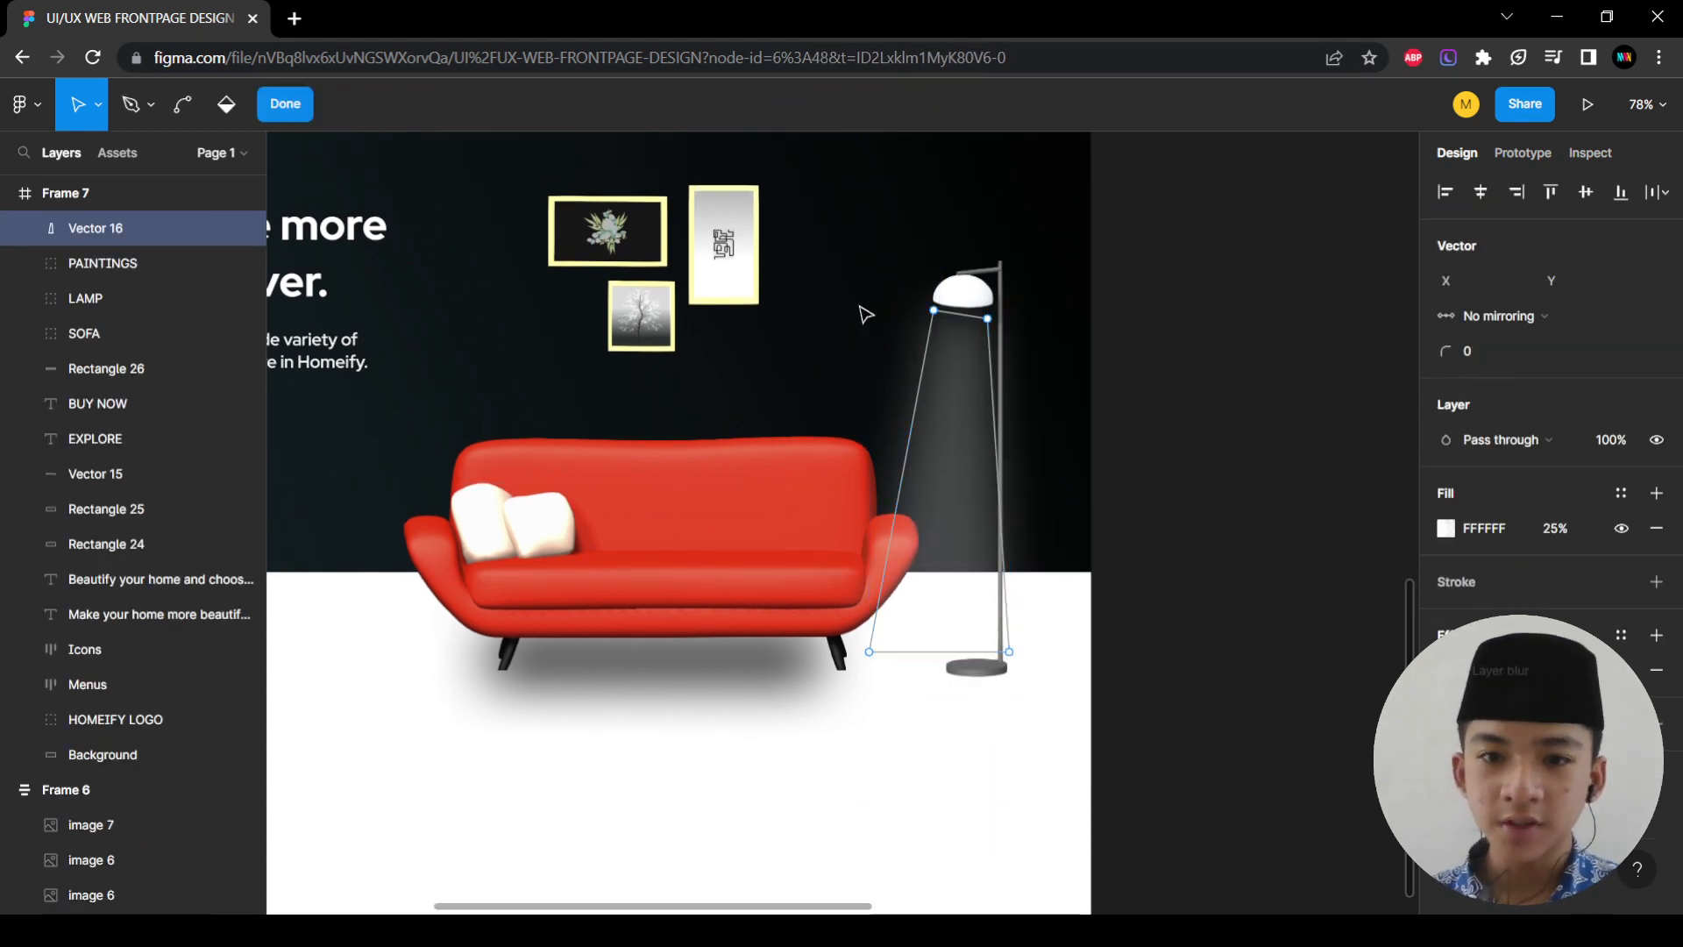
pyautogui.press('Escape')
pyautogui.scroll(4, 969, 360)
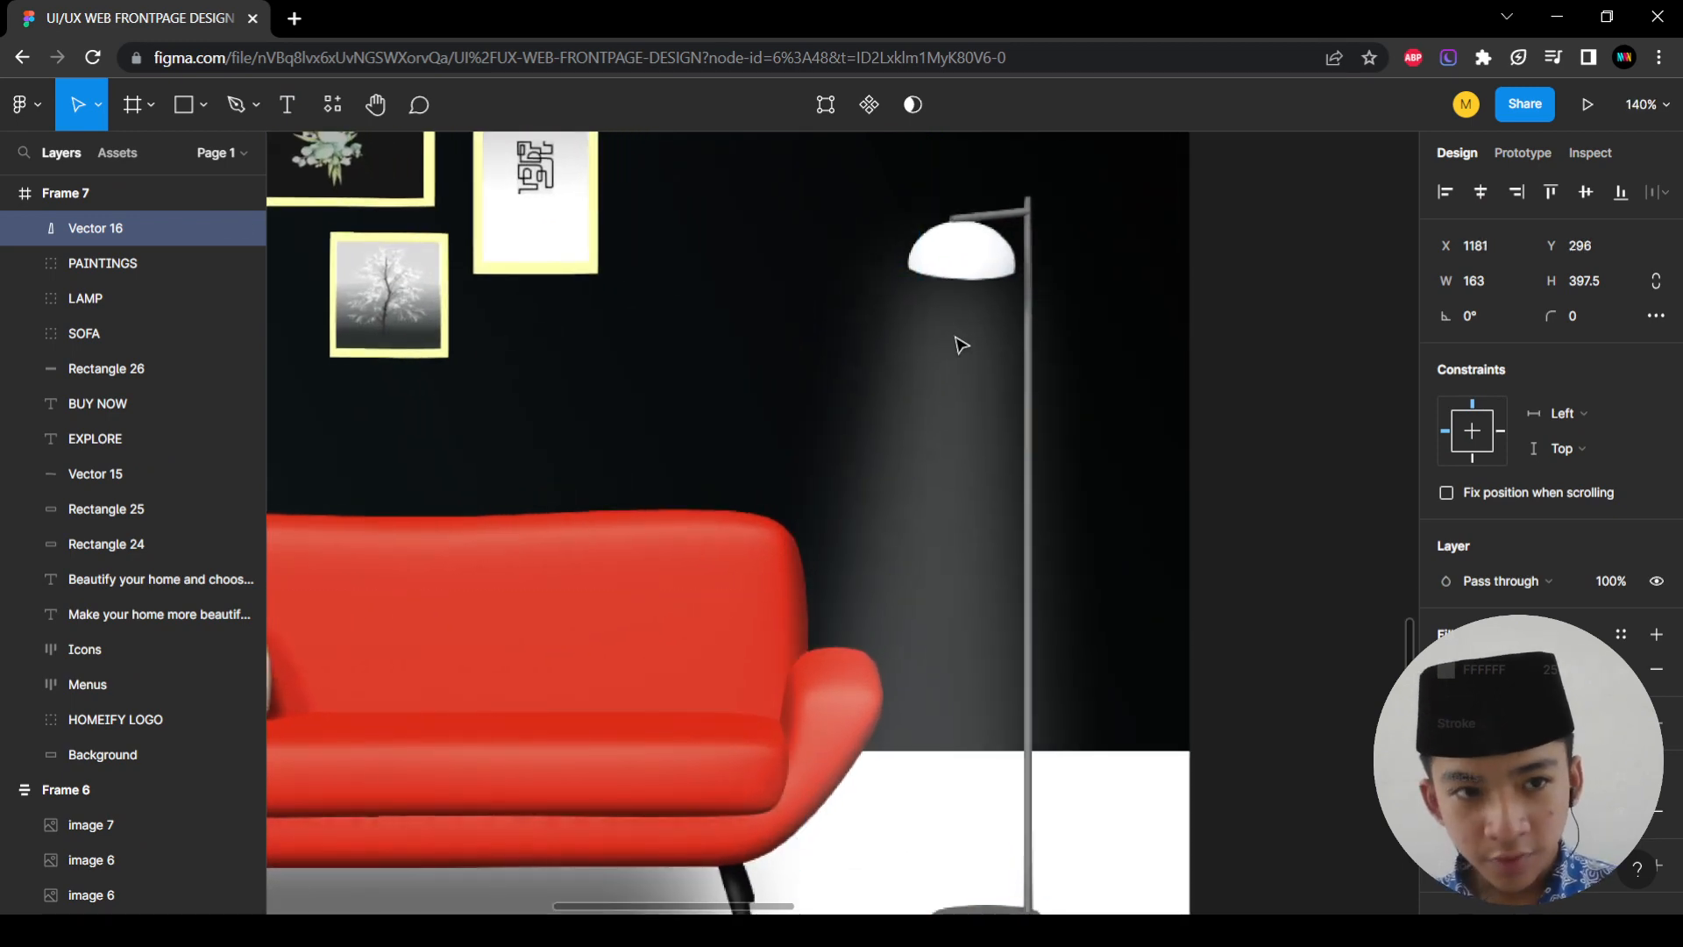
pyautogui.moveTo(962, 345); pyautogui.dragTo(966, 336)
pyautogui.click(1296, 424)
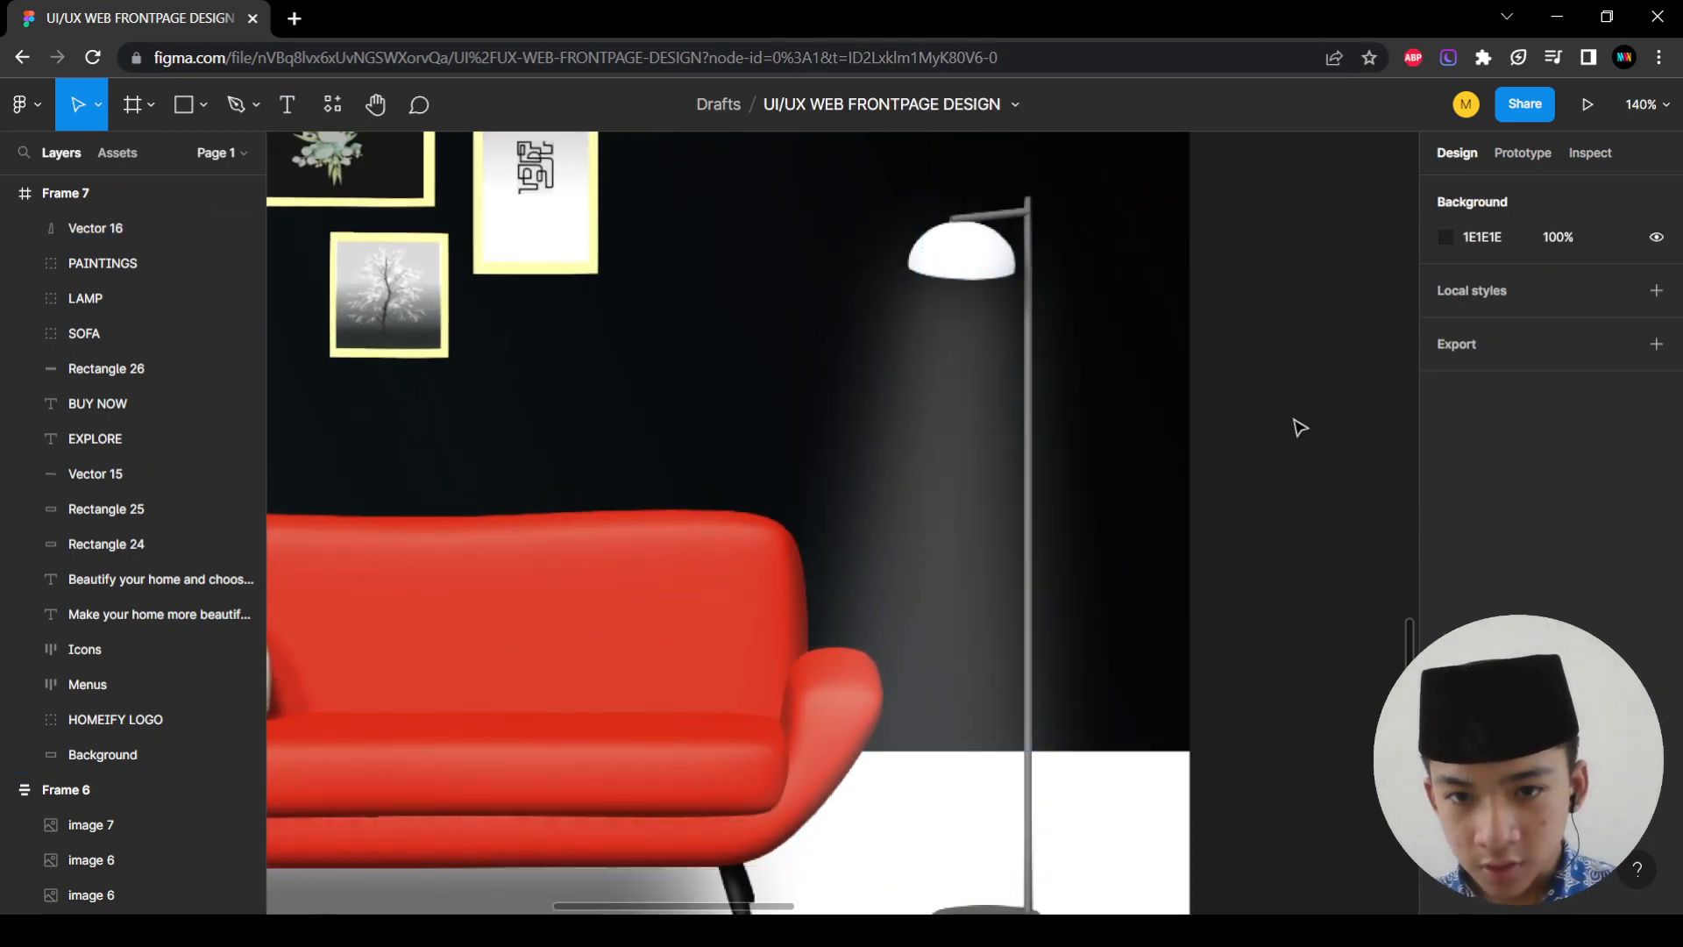
# Draw a thin rectangle about 73 × 7 directly under the lamp's base and fill it with solid black 000000
pyautogui.scroll(-5, 1295, 434)
pyautogui.hscroll(4, 1284, 454)
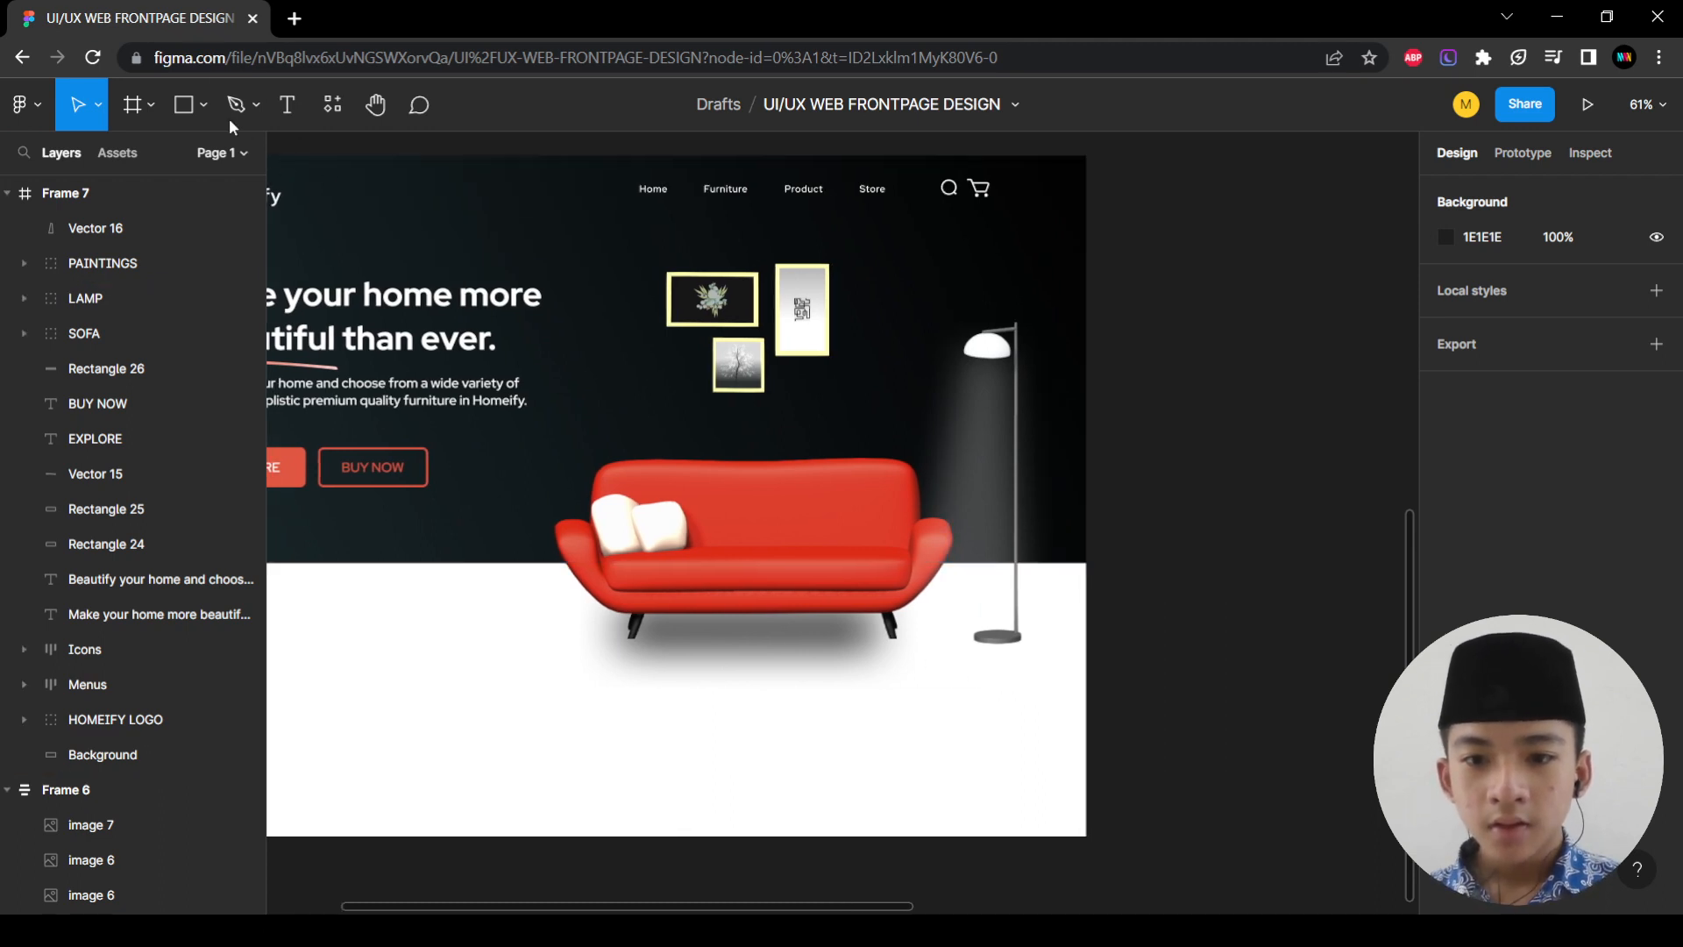
pyautogui.click(181, 106)
pyautogui.scroll(10, 964, 635)
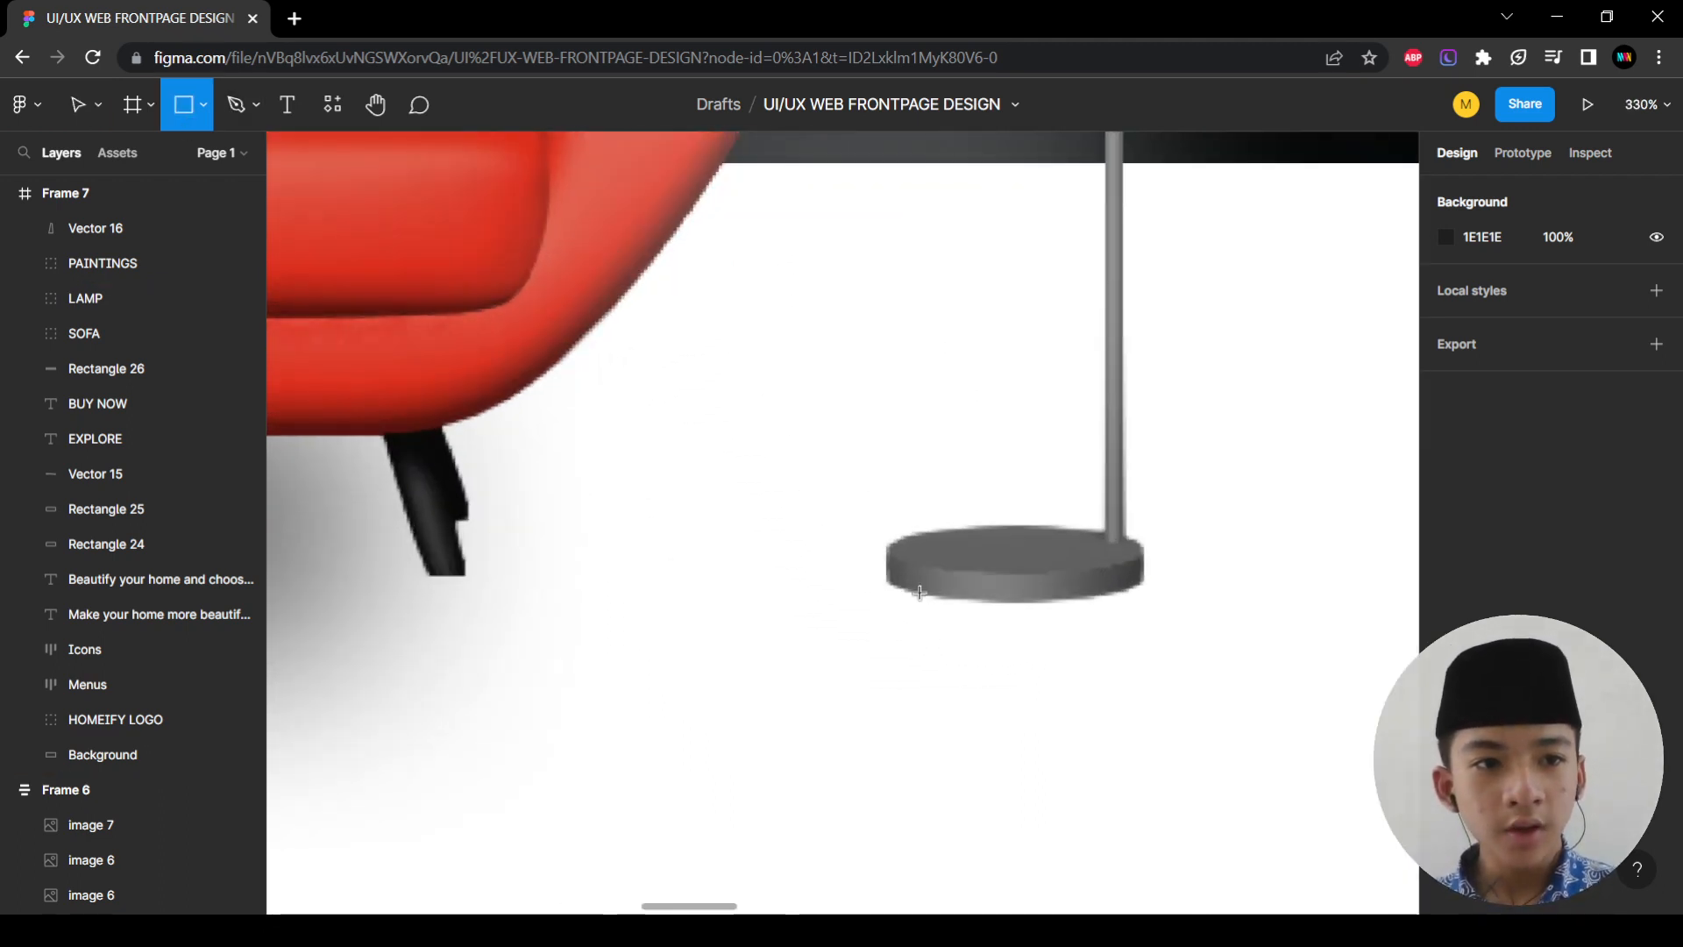
pyautogui.click(888, 579)
pyautogui.moveTo(905, 613); pyautogui.dragTo(1053, 747)
pyautogui.moveTo(1064, 510); pyautogui.dragTo(1052, 613)
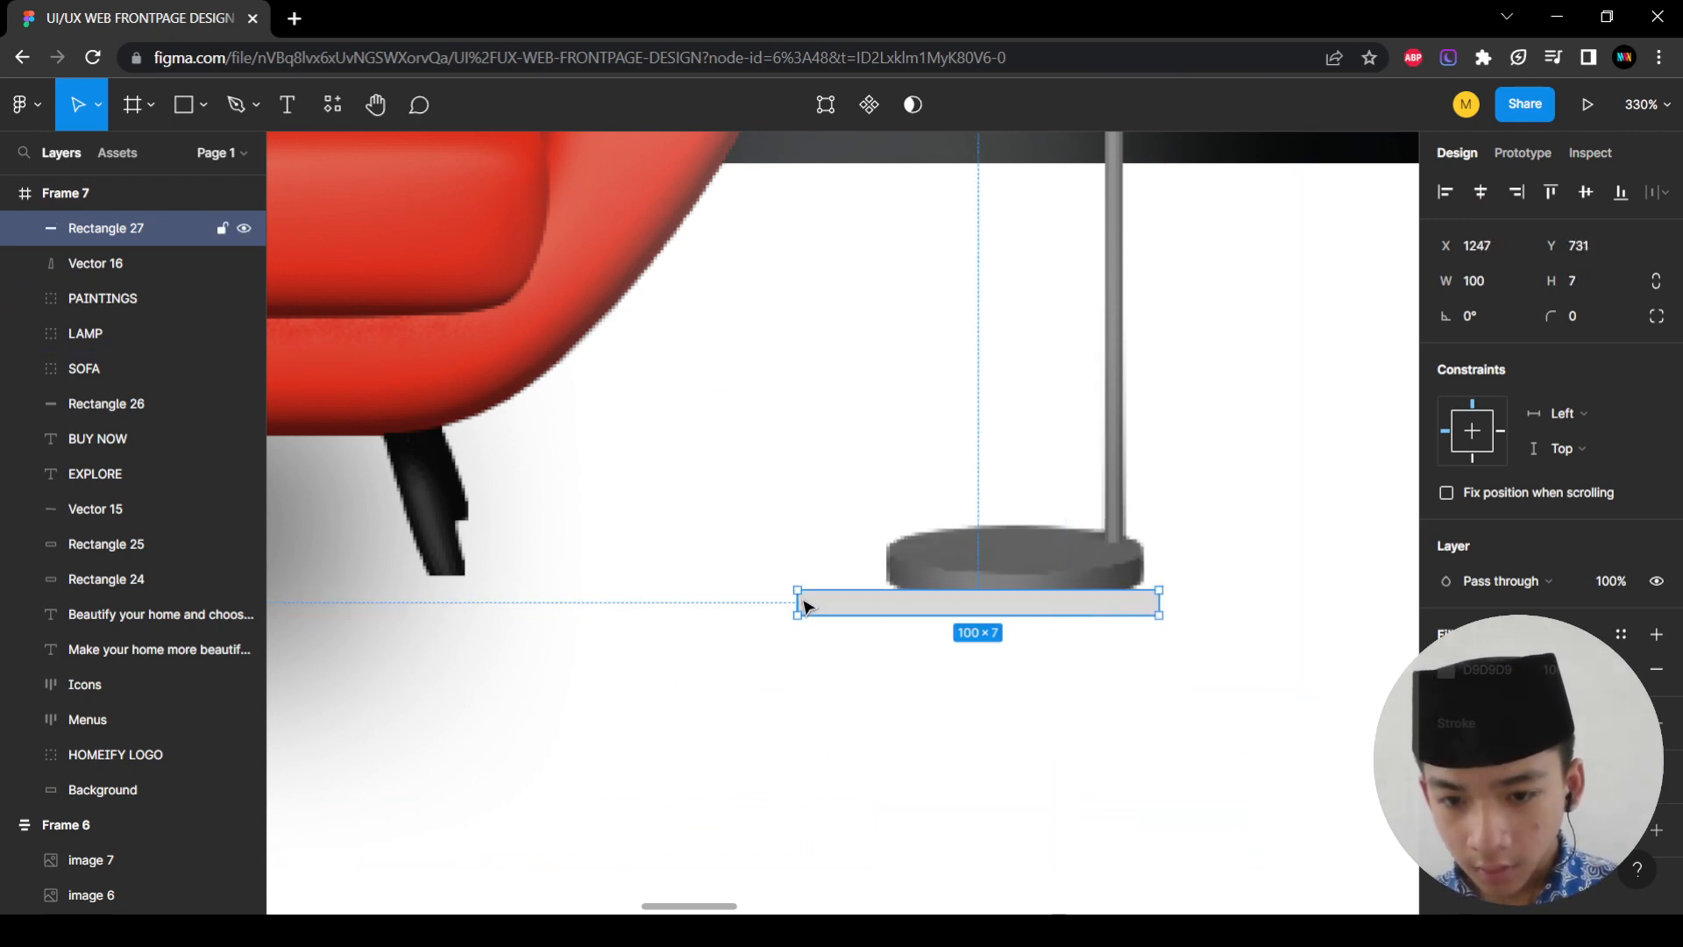
pyautogui.moveTo(794, 605); pyautogui.dragTo(895, 605)
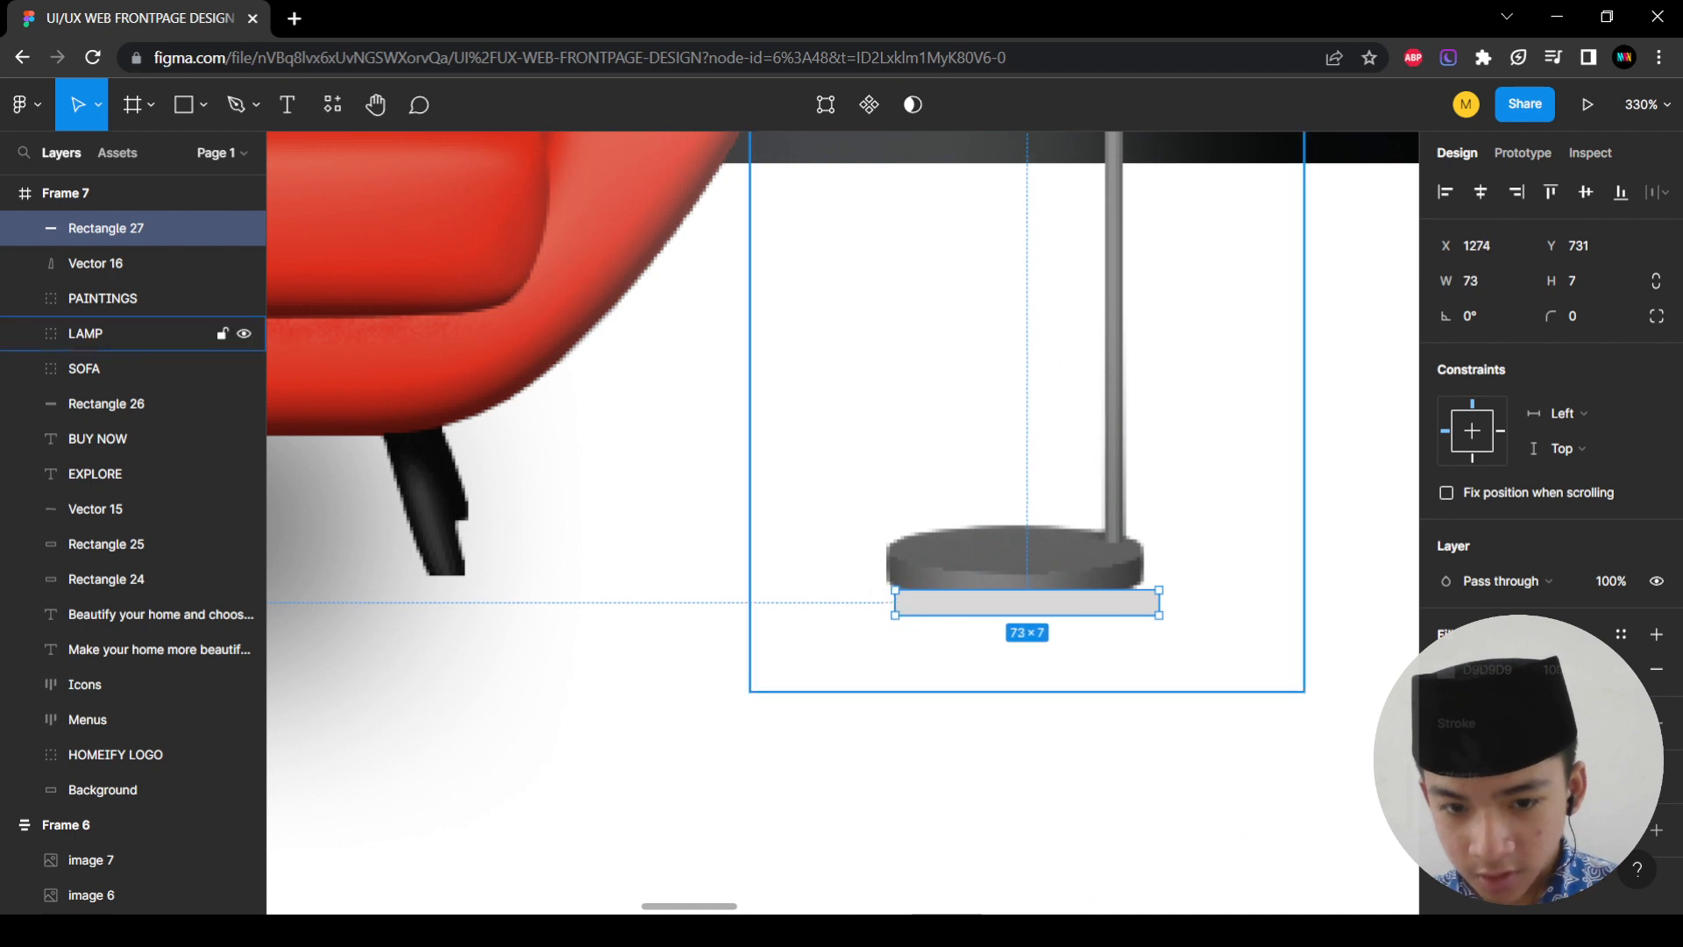
pyautogui.click(1444, 669)
pyautogui.click(1262, 805)
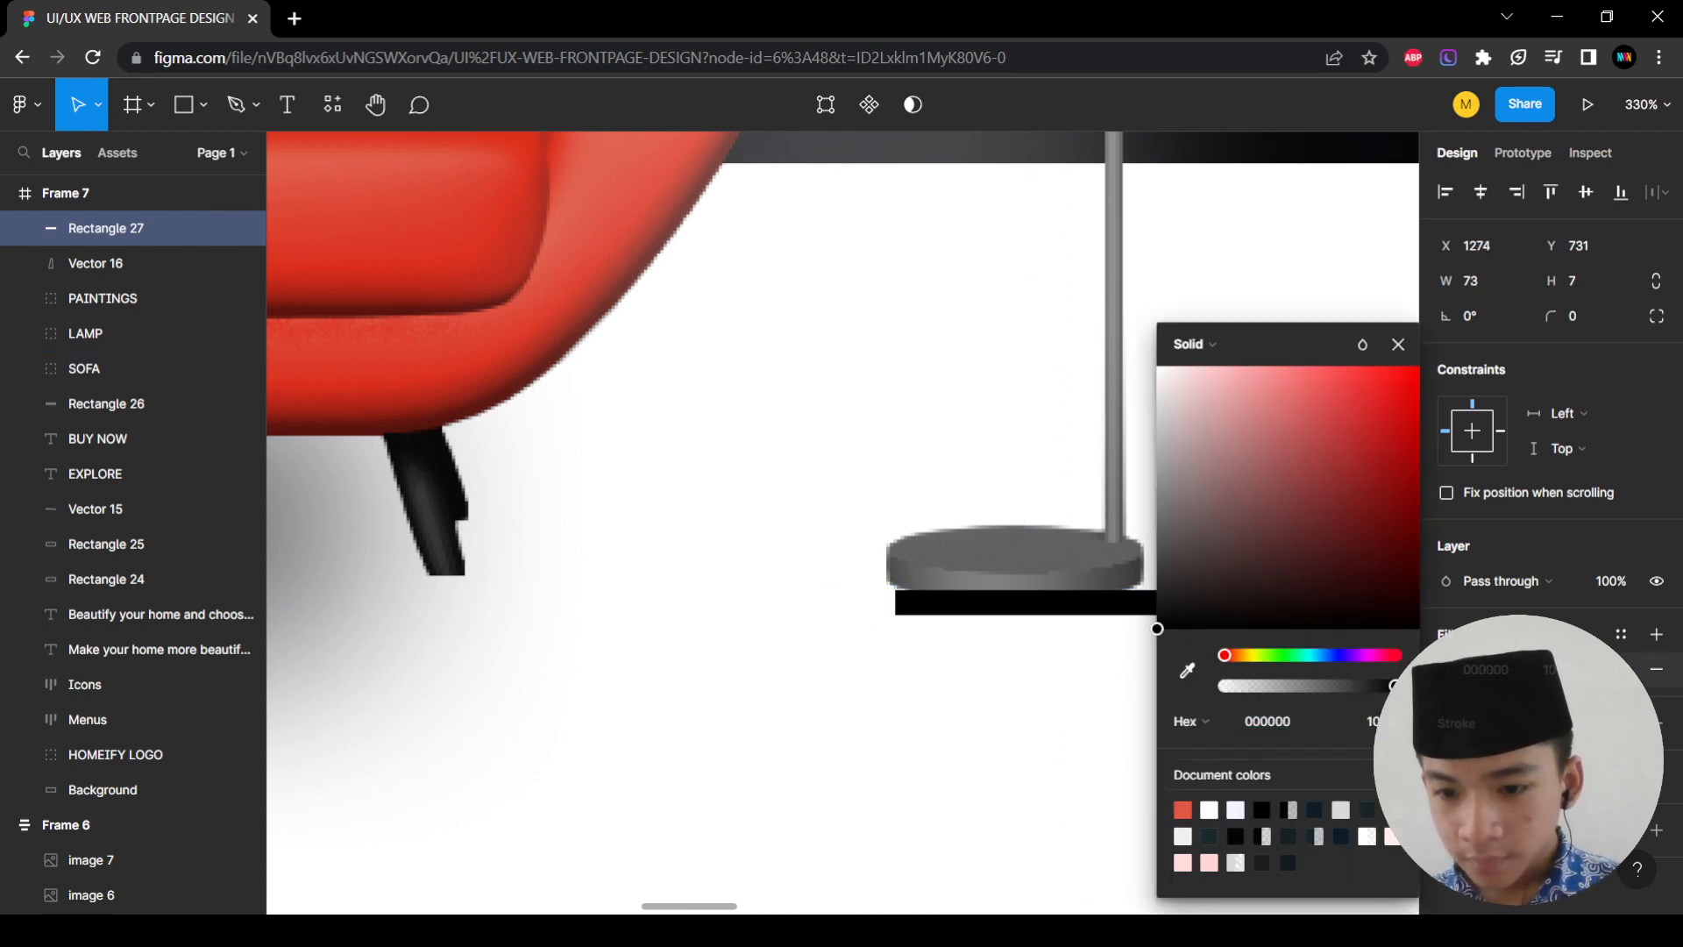
# Add a layer blur effect of about 40 to the black rectangle so it acts as the lamp base's shadow
pyautogui.click(1656, 777)
pyautogui.click(1656, 777)
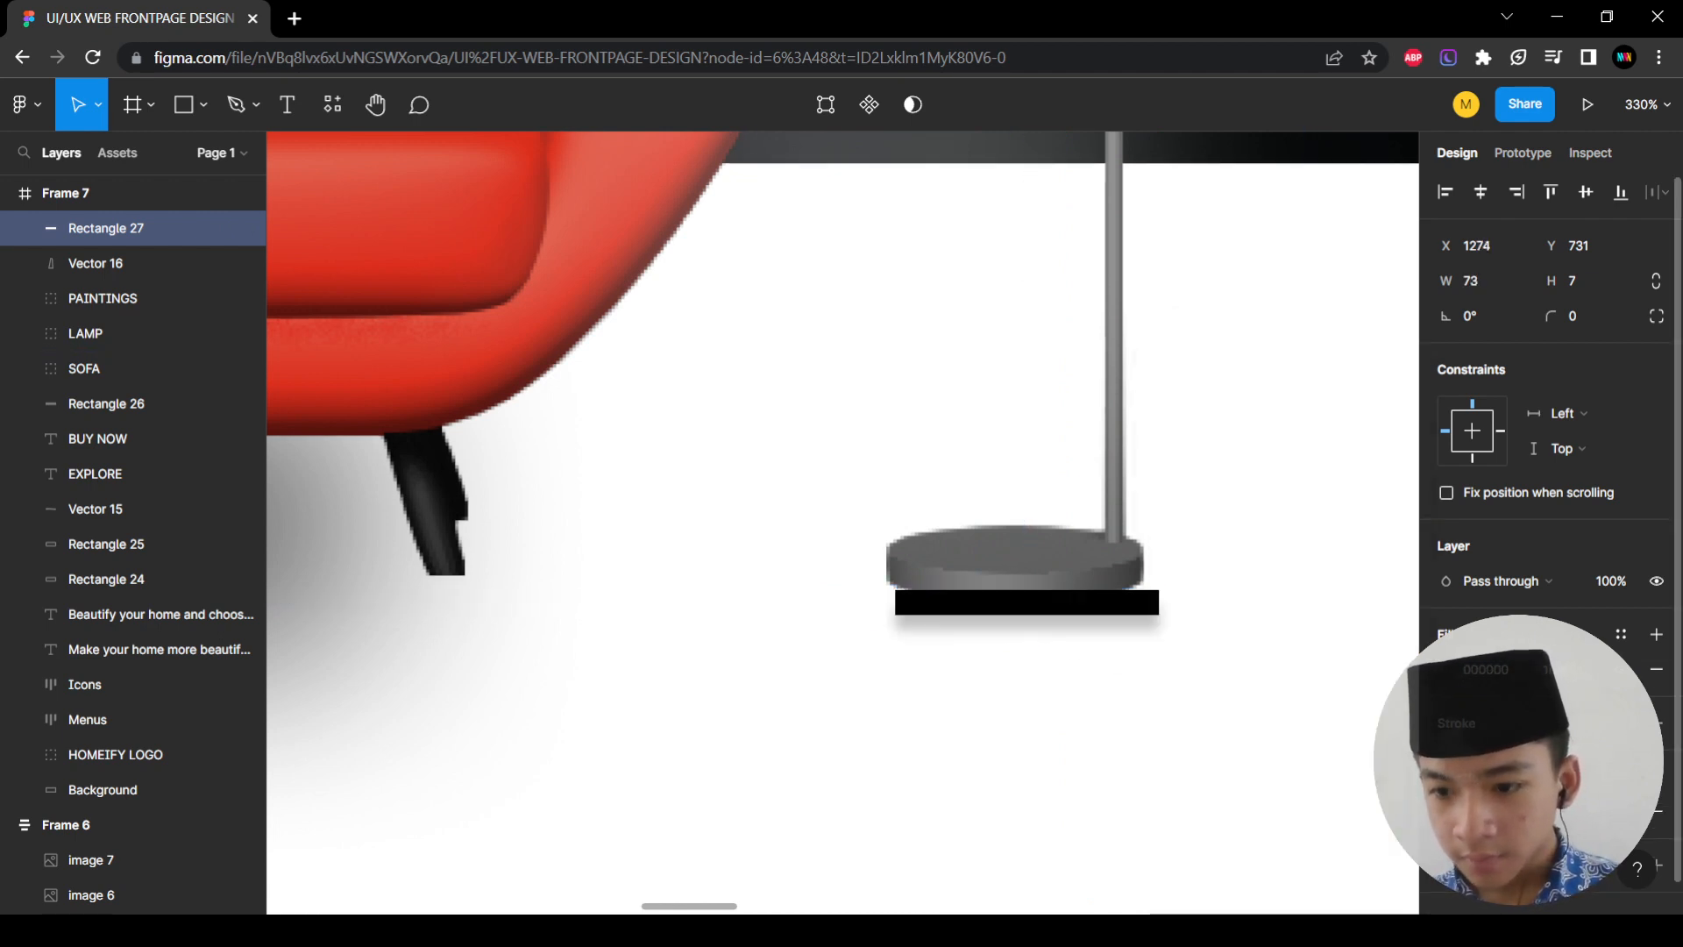
pyautogui.click(1446, 811)
pyautogui.click(1504, 812)
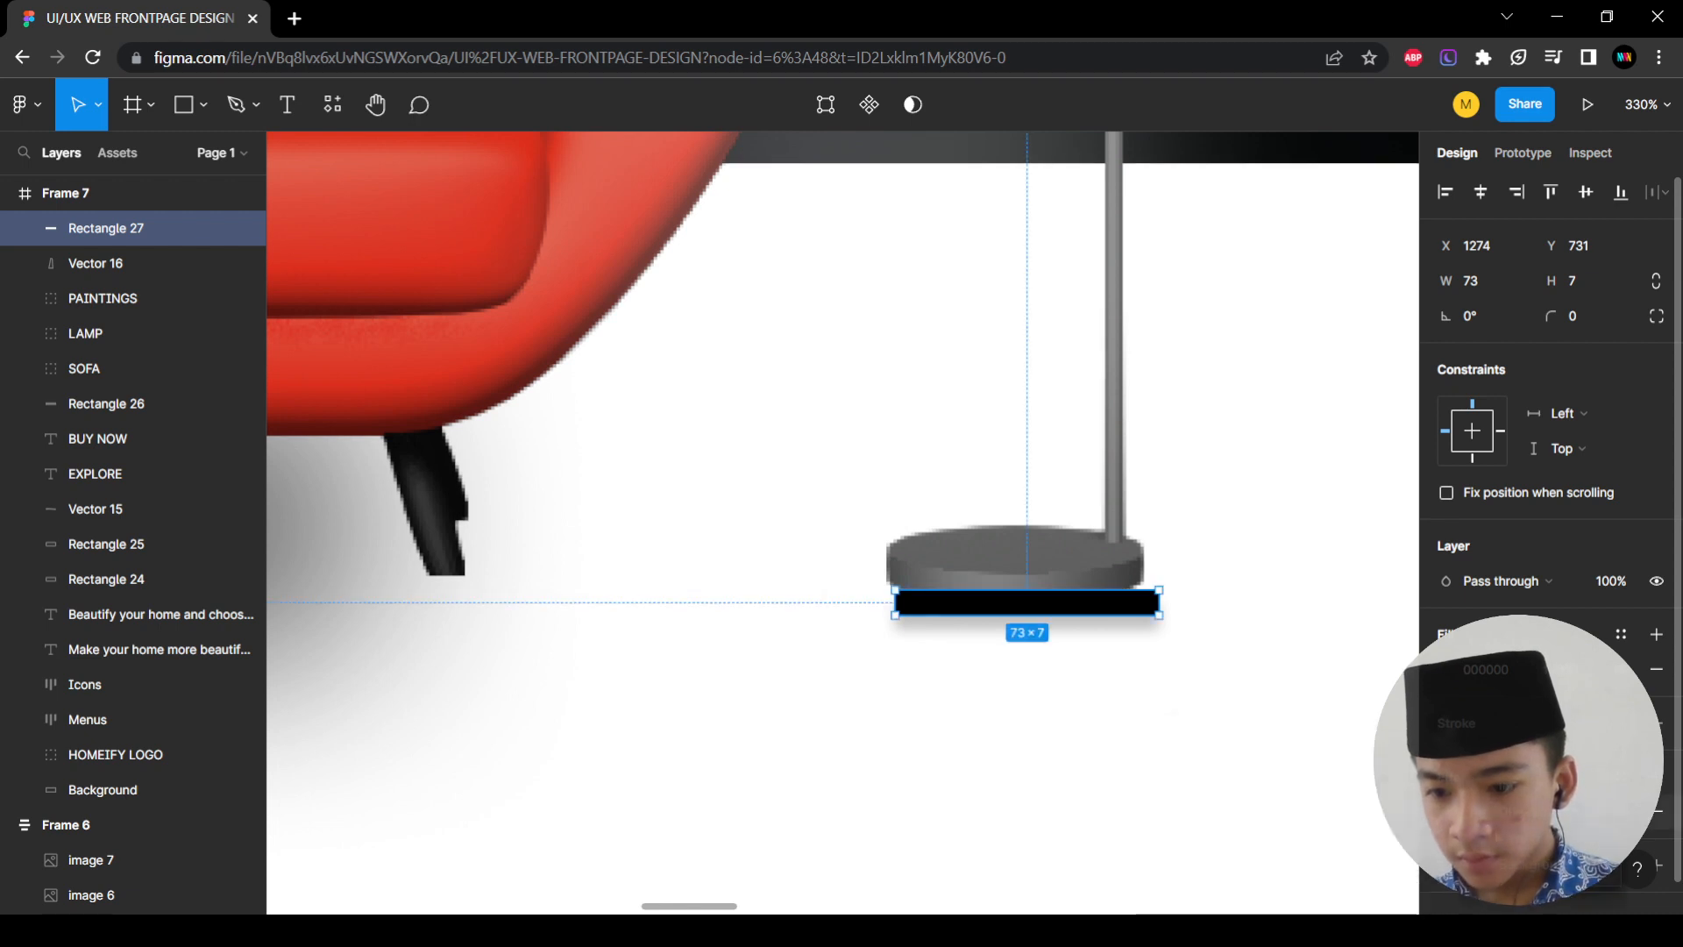
pyautogui.click(1503, 846)
pyautogui.click(1446, 812)
pyautogui.write('32')
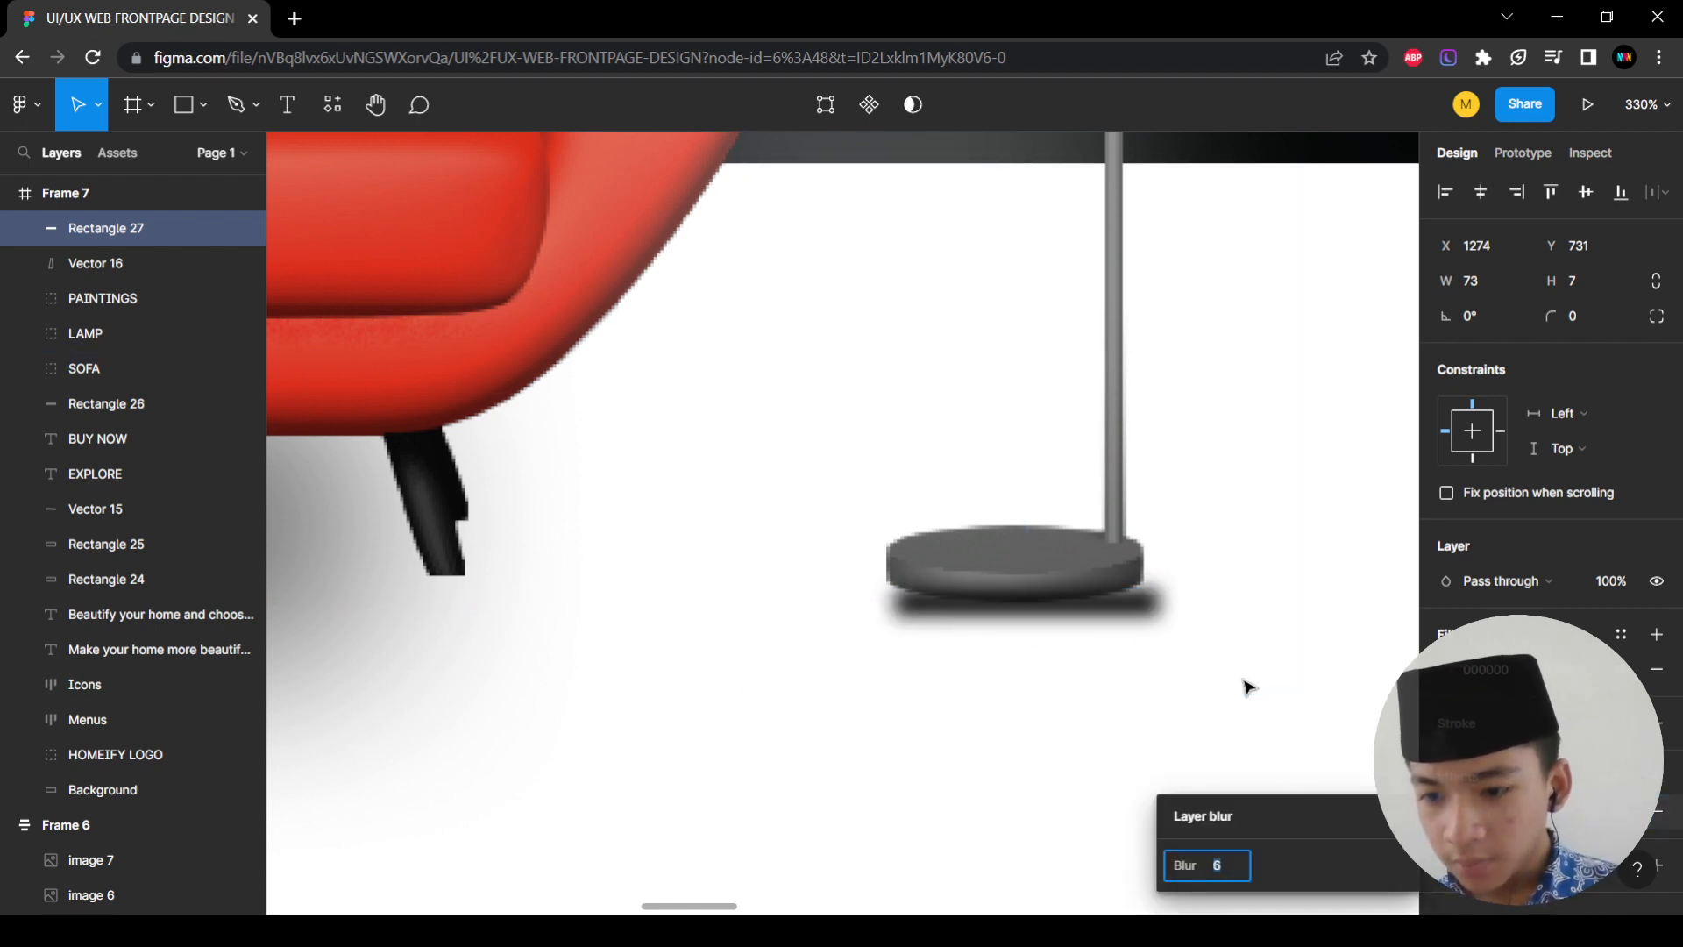
pyautogui.press('Return')
pyautogui.write('41')
pyautogui.press('Return')
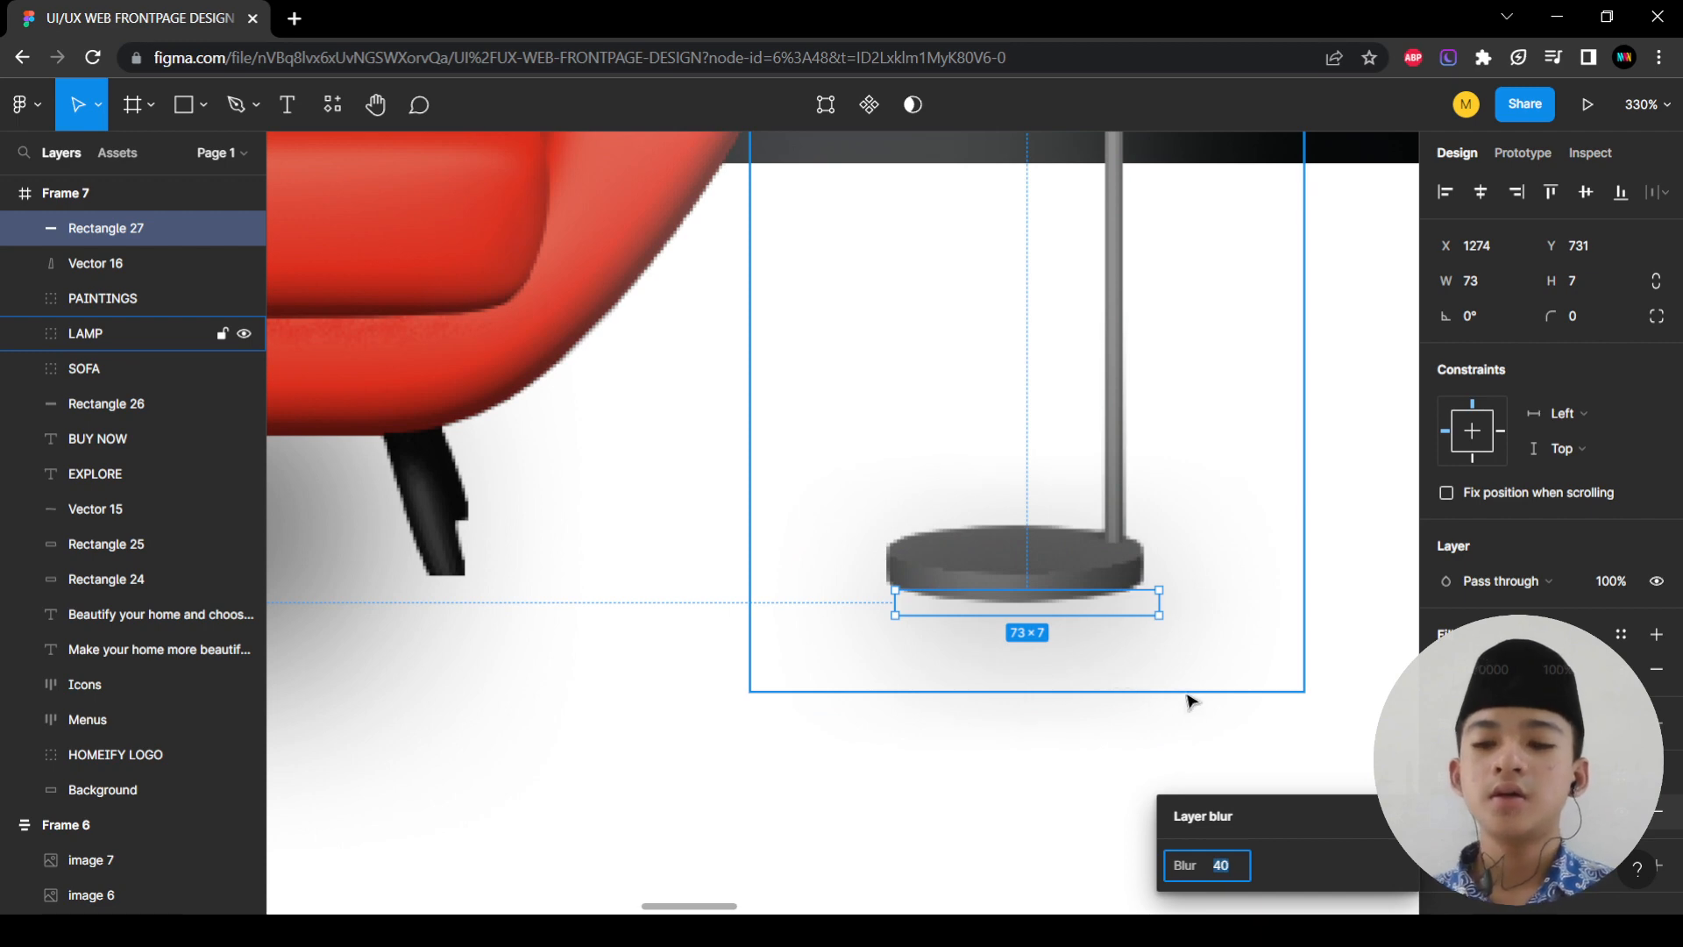
# Set the layer blur of the black rectangle under the lamp base to 11
pyautogui.press('Down')
pyautogui.press('Down')
pyautogui.press('Down')
pyautogui.press('Down')
pyautogui.press('Down')
pyautogui.press('Down')
pyautogui.press('Down')
pyautogui.press('Down')
pyautogui.press('Down')
pyautogui.press('Down')
pyautogui.press('Down')
pyautogui.press('Down')
pyautogui.press('Down')
pyautogui.press('Down')
pyautogui.press('Down')
pyautogui.press('Down')
pyautogui.press('Down')
pyautogui.press('Down')
pyautogui.press('Down')
pyautogui.press('Down')
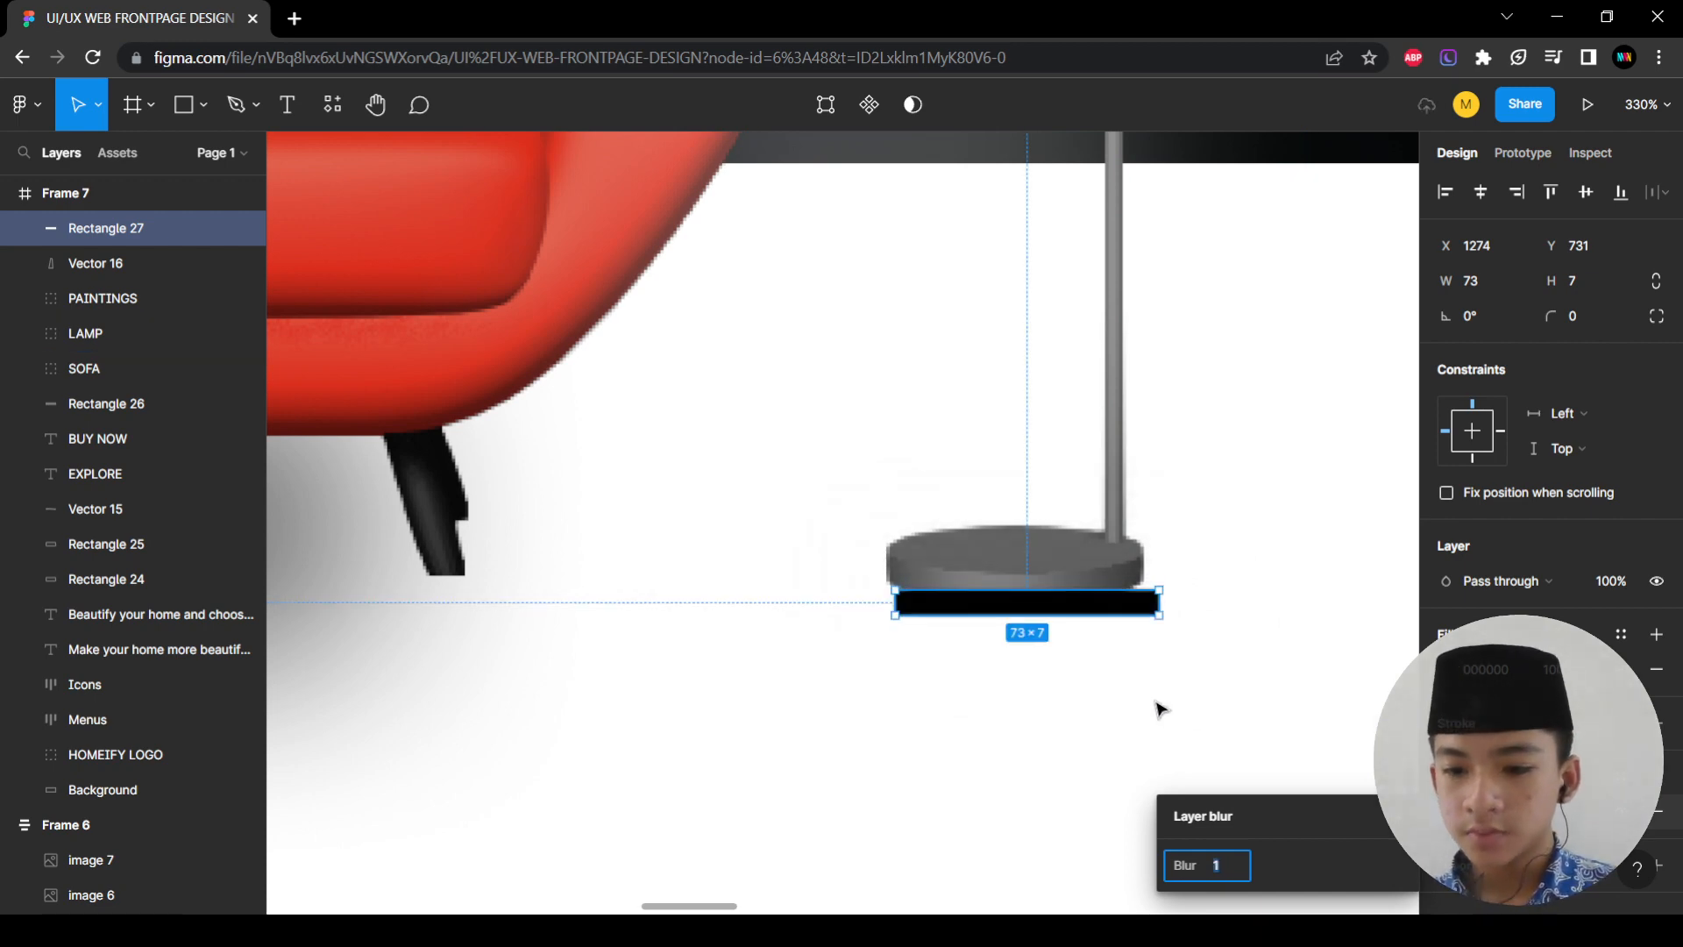
pyautogui.press('Up')
pyautogui.press('Up')
pyautogui.press('Up')
pyautogui.press('Up')
pyautogui.press('Up')
pyautogui.press('Up')
pyautogui.press('Up')
pyautogui.press('Up')
pyautogui.press('Up')
pyautogui.press('Up')
pyautogui.press('Up')
pyautogui.press('Down')
pyautogui.press('Down')
pyautogui.press('Down')
pyautogui.press('Down')
pyautogui.press('Down')
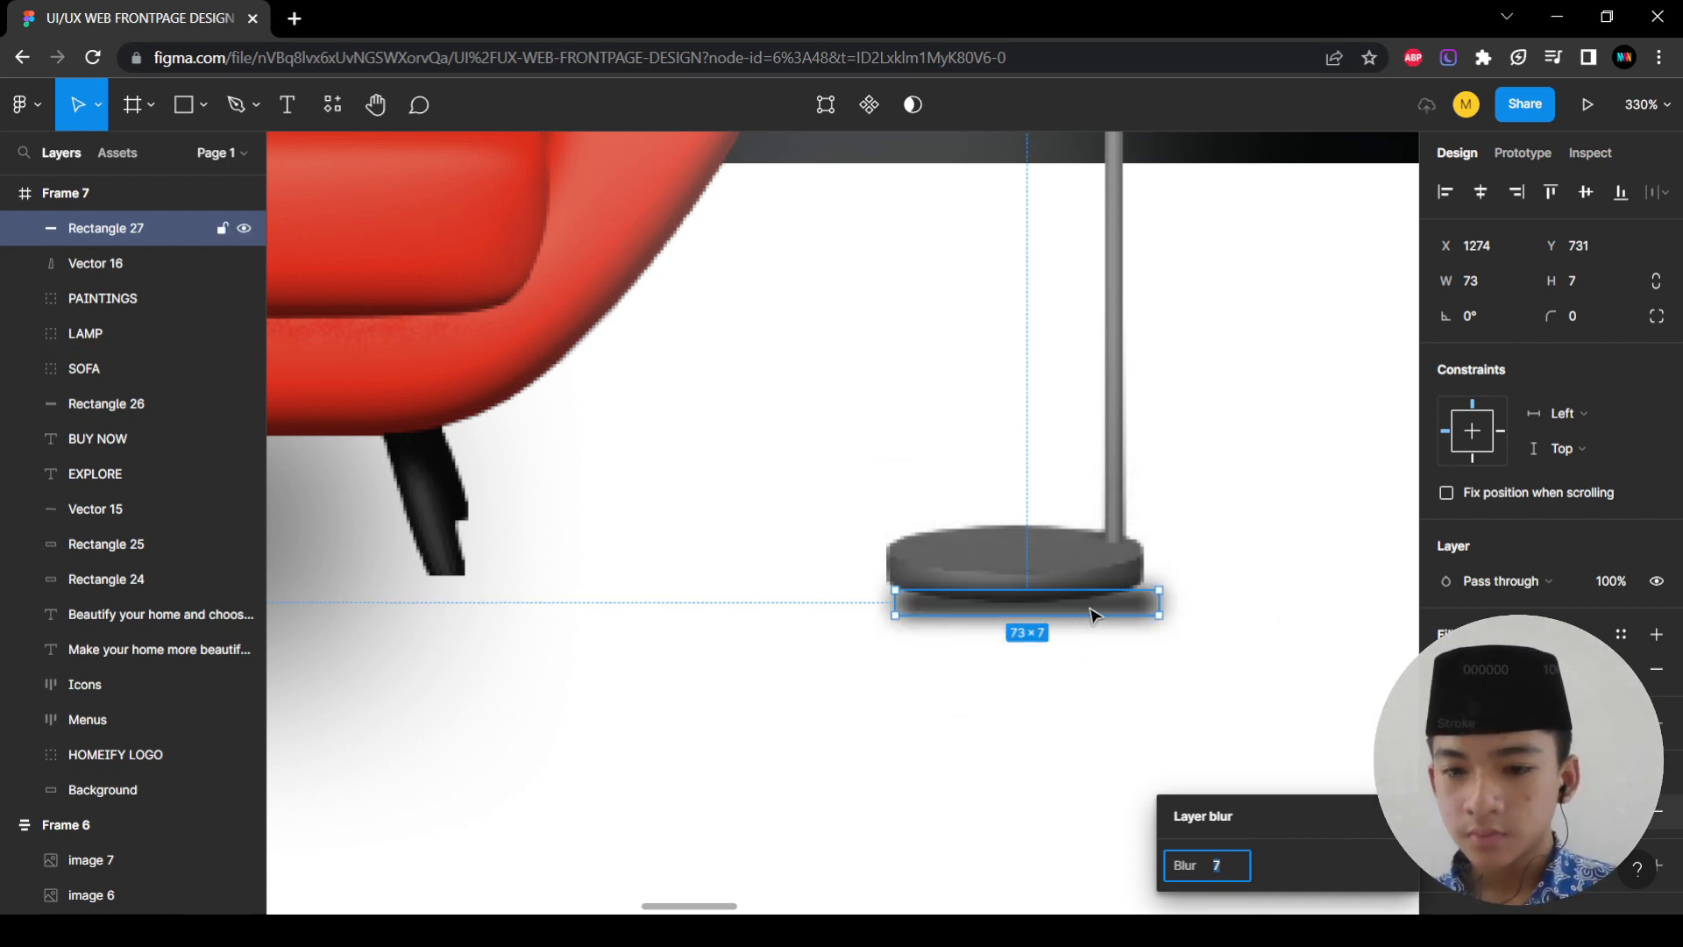
pyautogui.press('Up')
pyautogui.press('Up')
pyautogui.press('Up')
pyautogui.press('Up')
# Shift the blurred rectangle to X 1270 under the lamp base and place its layer directly beneath the LAMP group
pyautogui.moveTo(1082, 606)
pyautogui.mouseDown()
pyautogui.moveTo(1052, 613)
pyautogui.moveTo(1067, 605)
pyautogui.mouseUp()
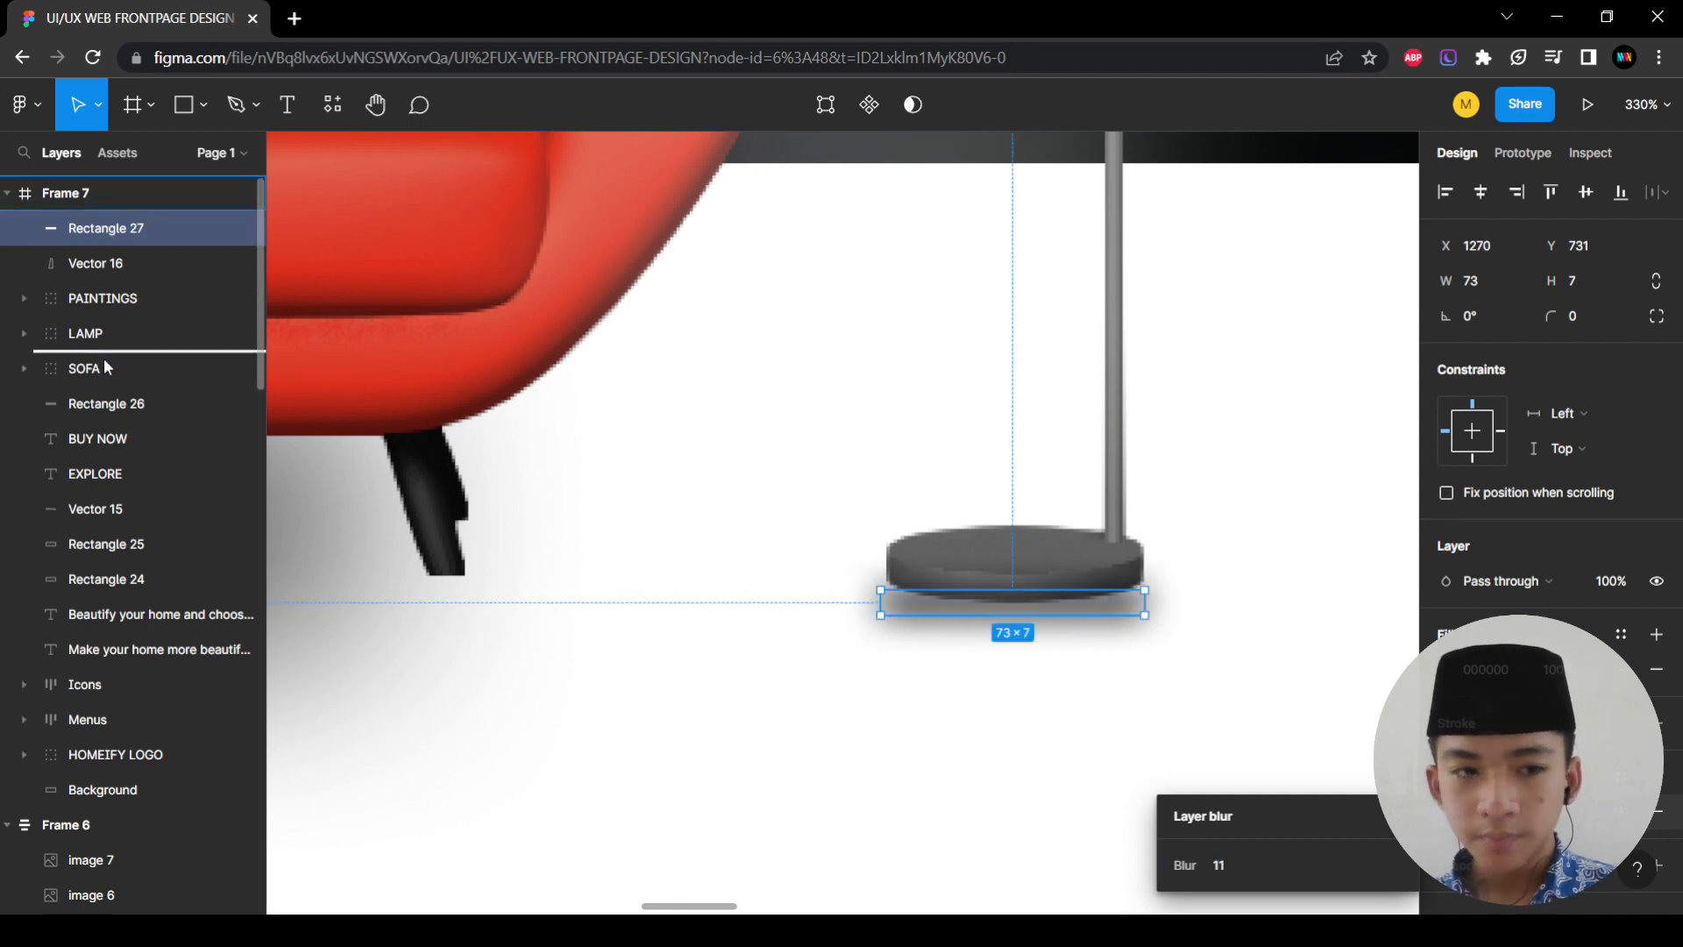
pyautogui.moveTo(103, 358); pyautogui.dragTo(103, 358)
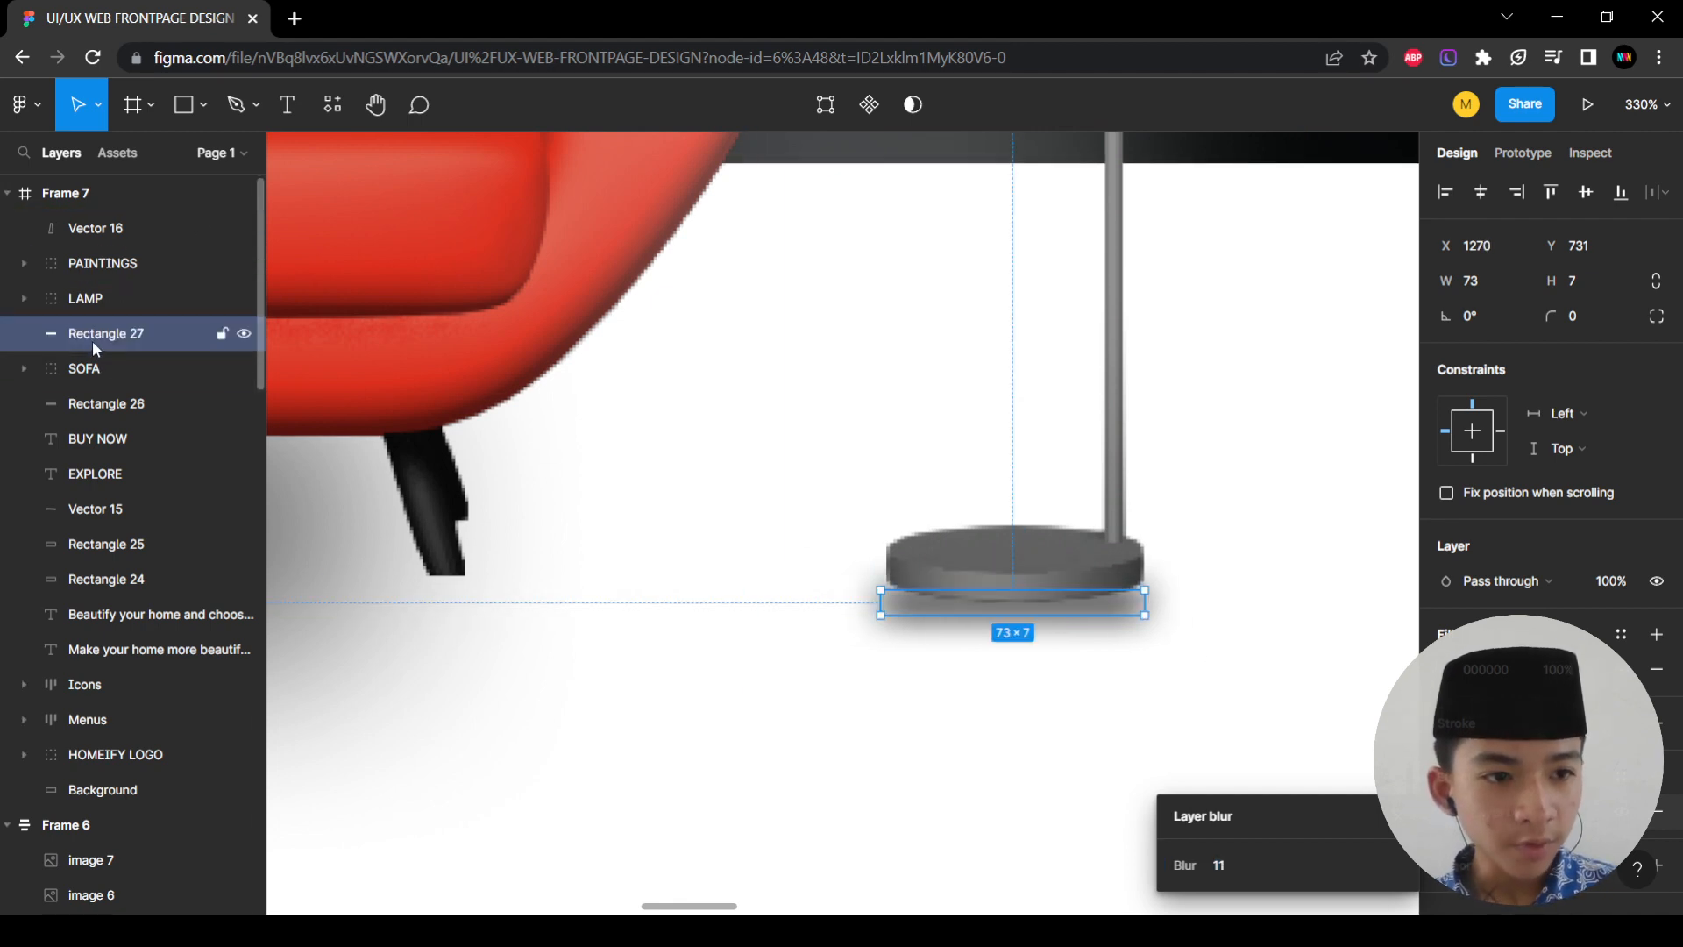
# Rename the lamp's blurred rectangle "lamp shadow", the light beam vector "light" and the sofa's blurred rectangle "sofa shadow"
pyautogui.doubleClick(97, 339)
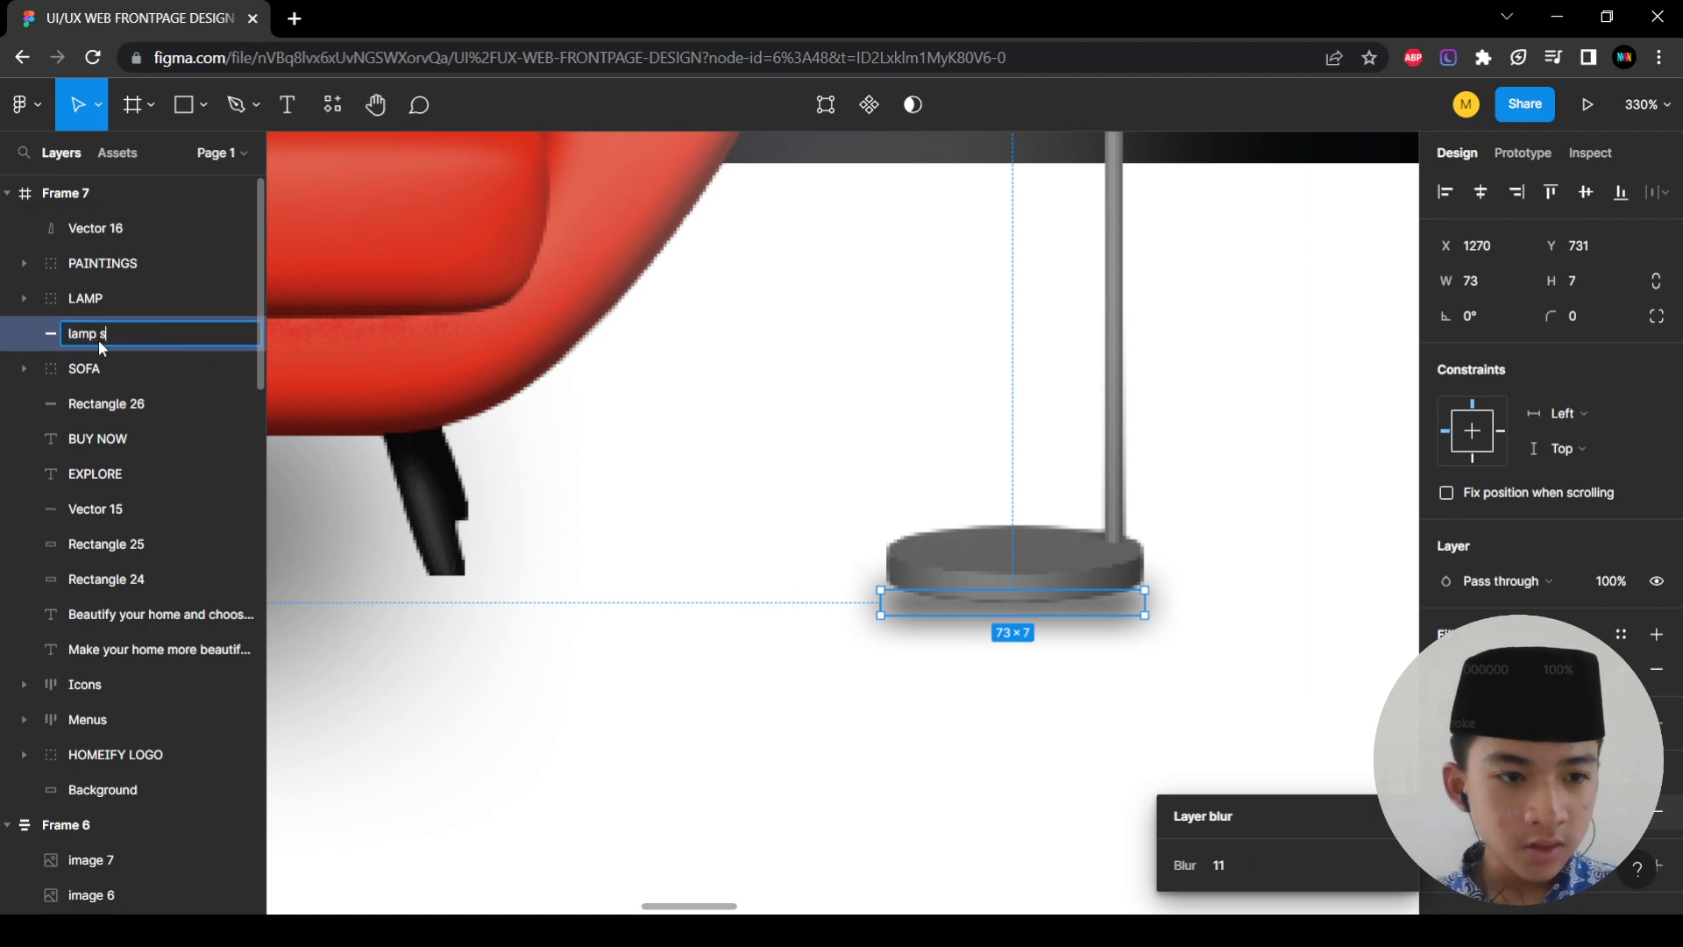
pyautogui.doubleClick(108, 228)
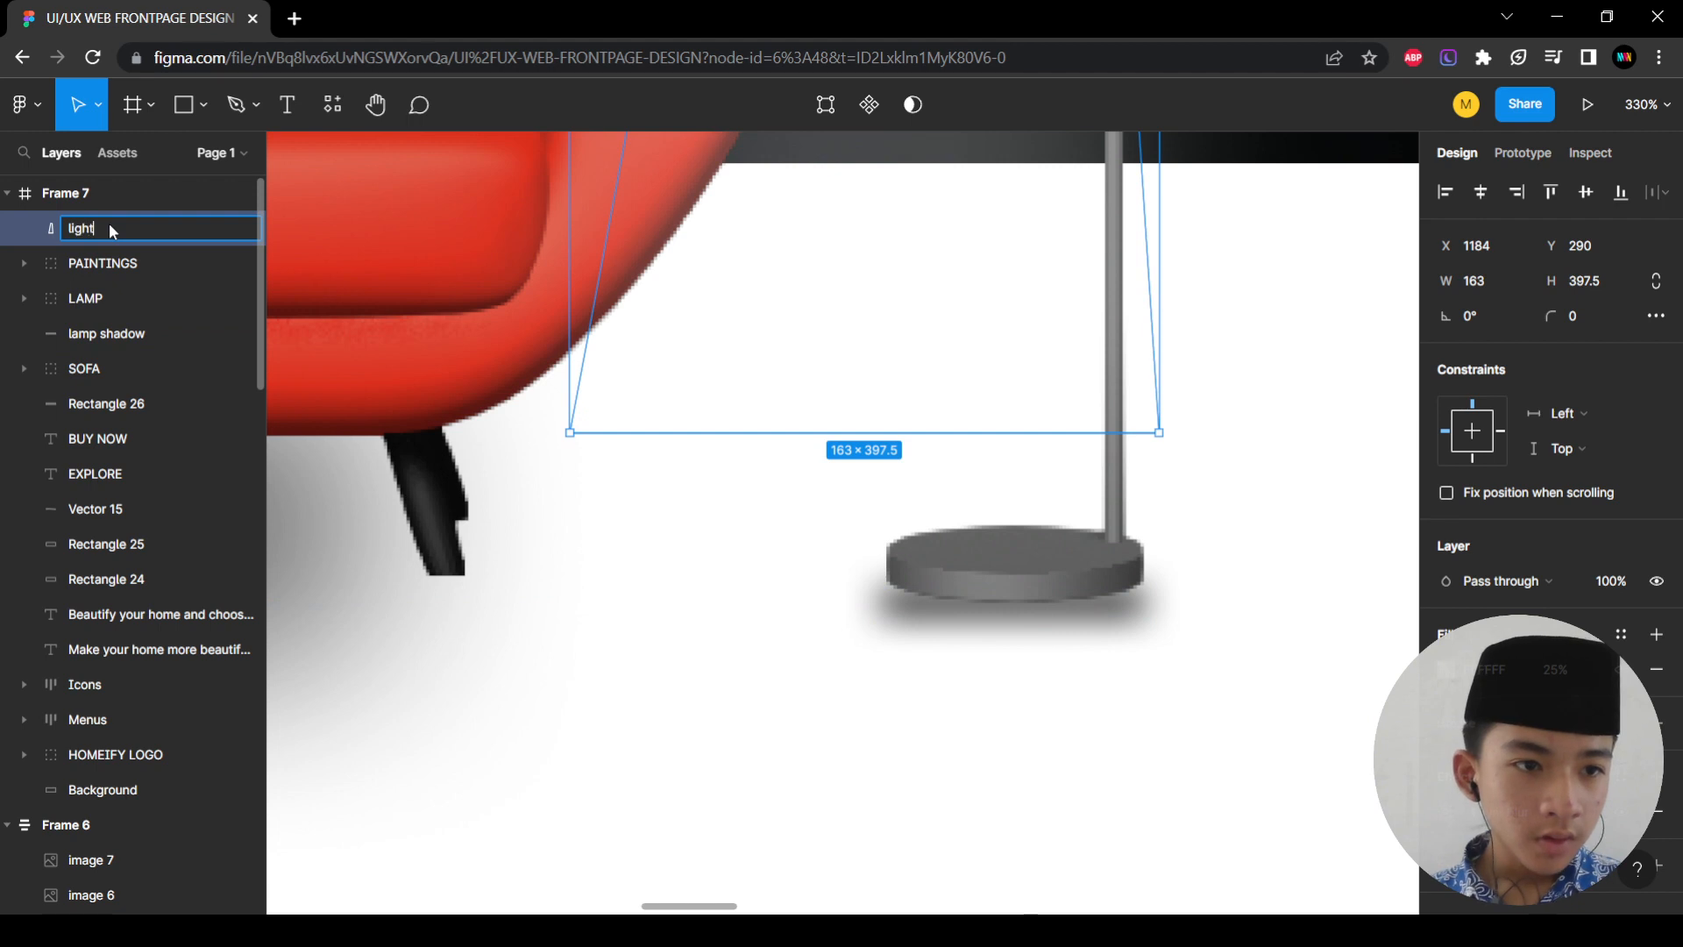
pyautogui.doubleClick(104, 403)
pyautogui.write('sofa shadow')
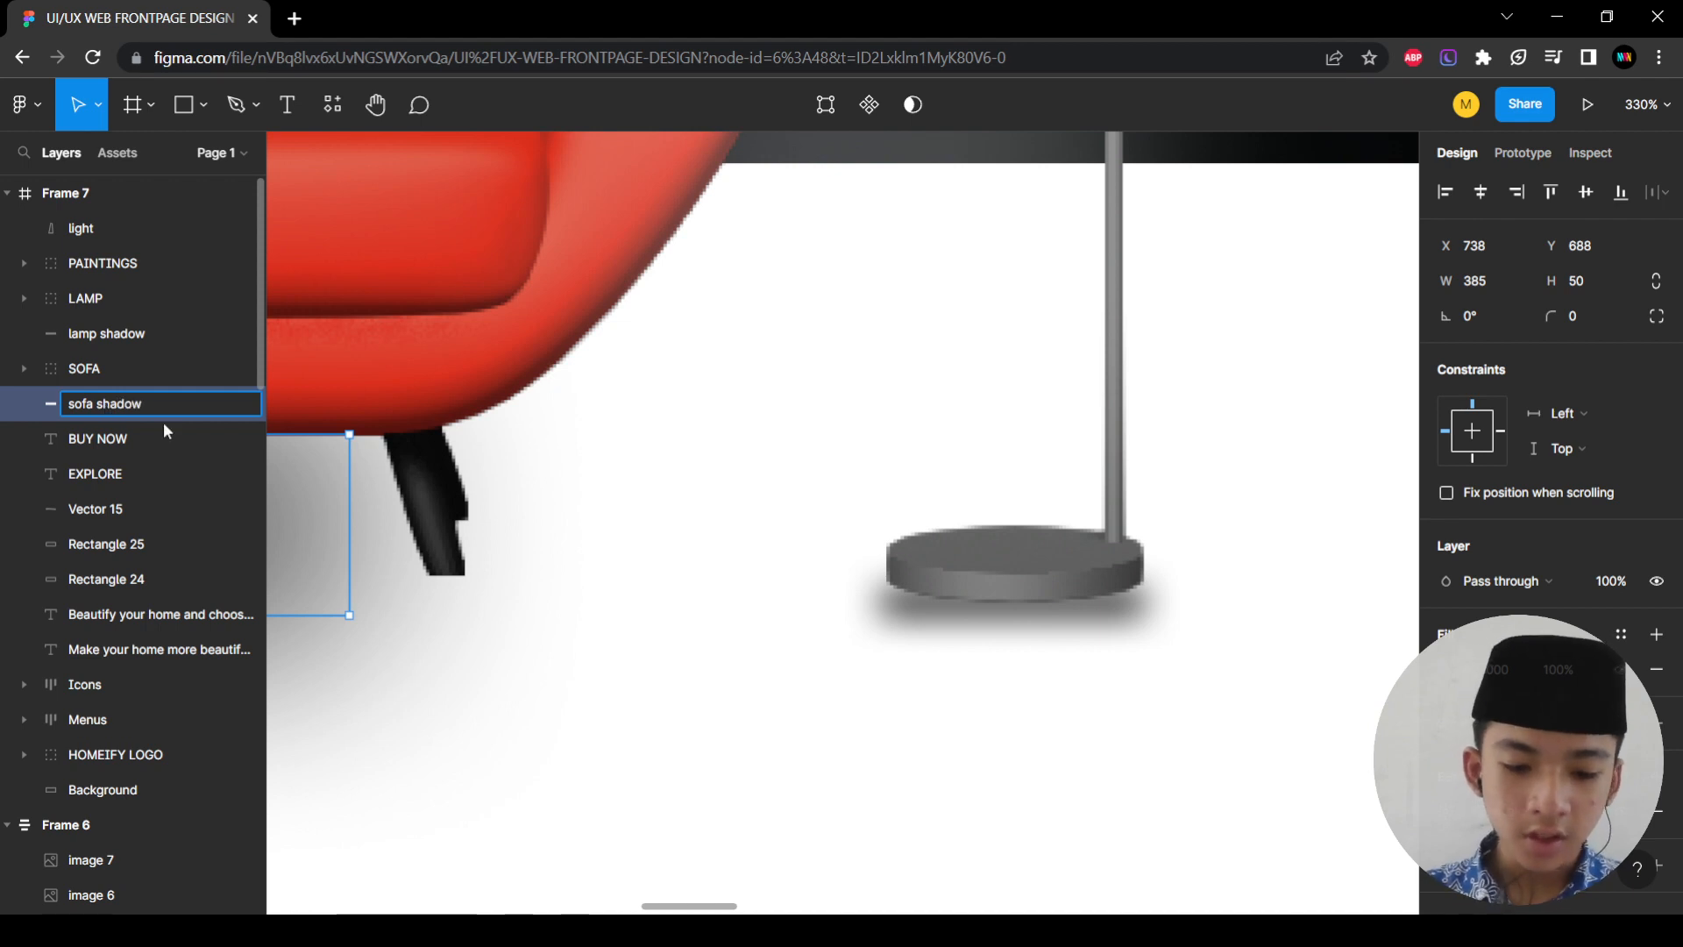
pyautogui.click(880, 852)
# Compare the recreated page in Frame 7 with the original design above it
pyautogui.scroll(-5, 920, 776)
pyautogui.hscroll(-2, 1164, 684)
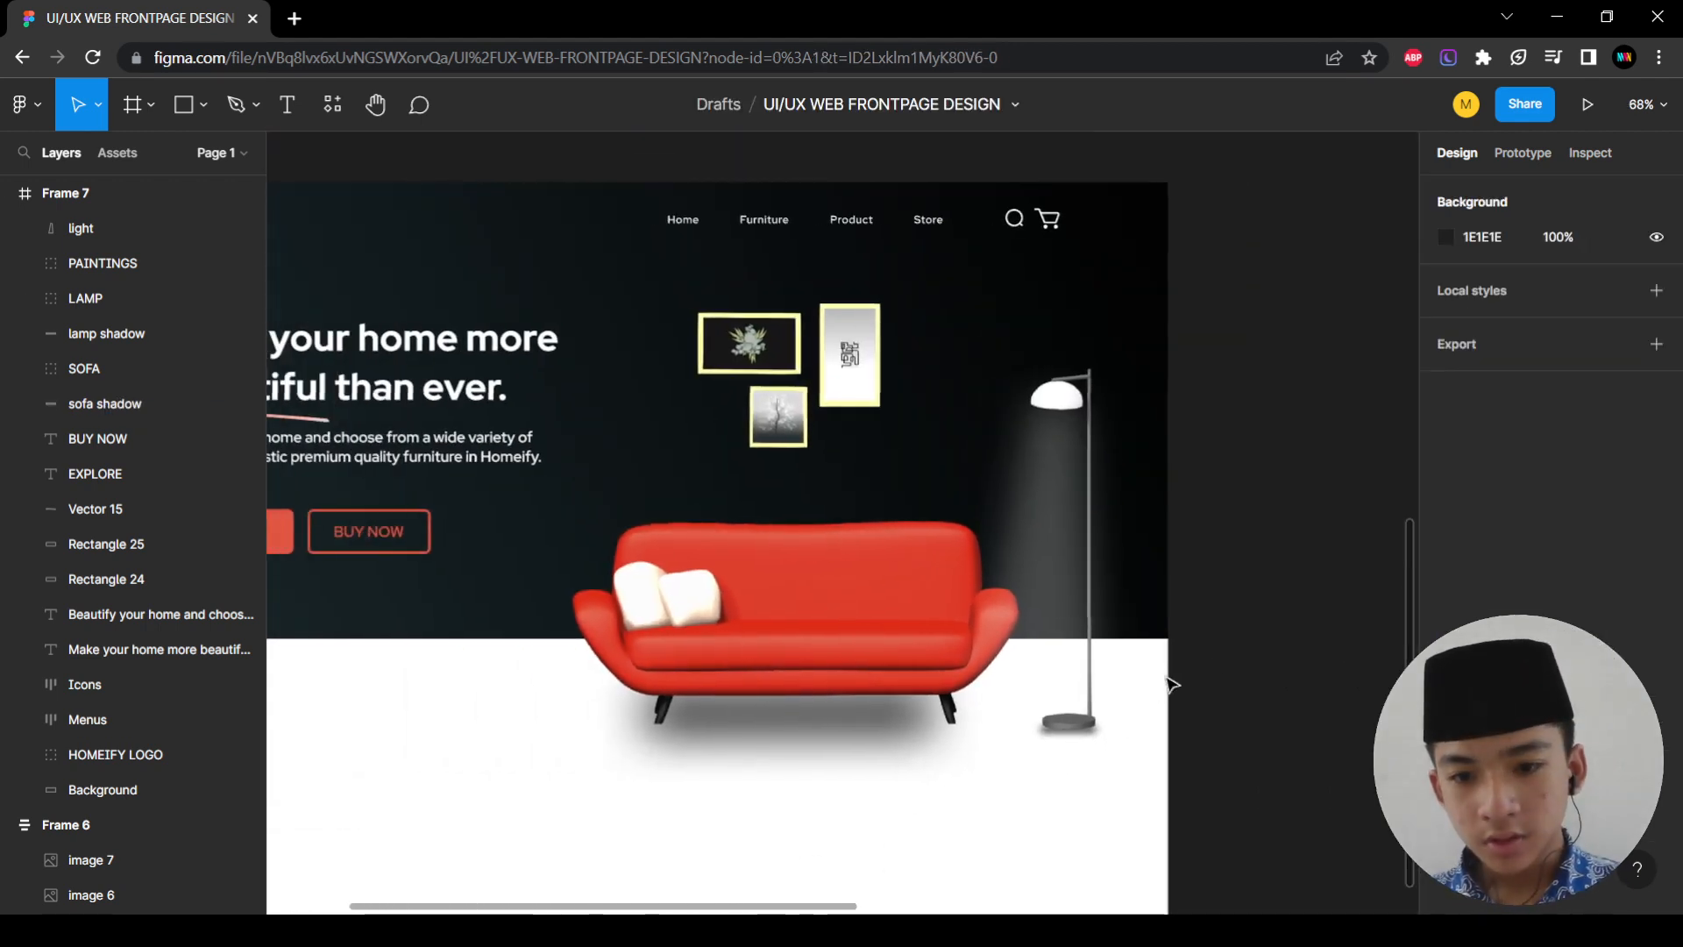
pyautogui.scroll(-3, 1169, 684)
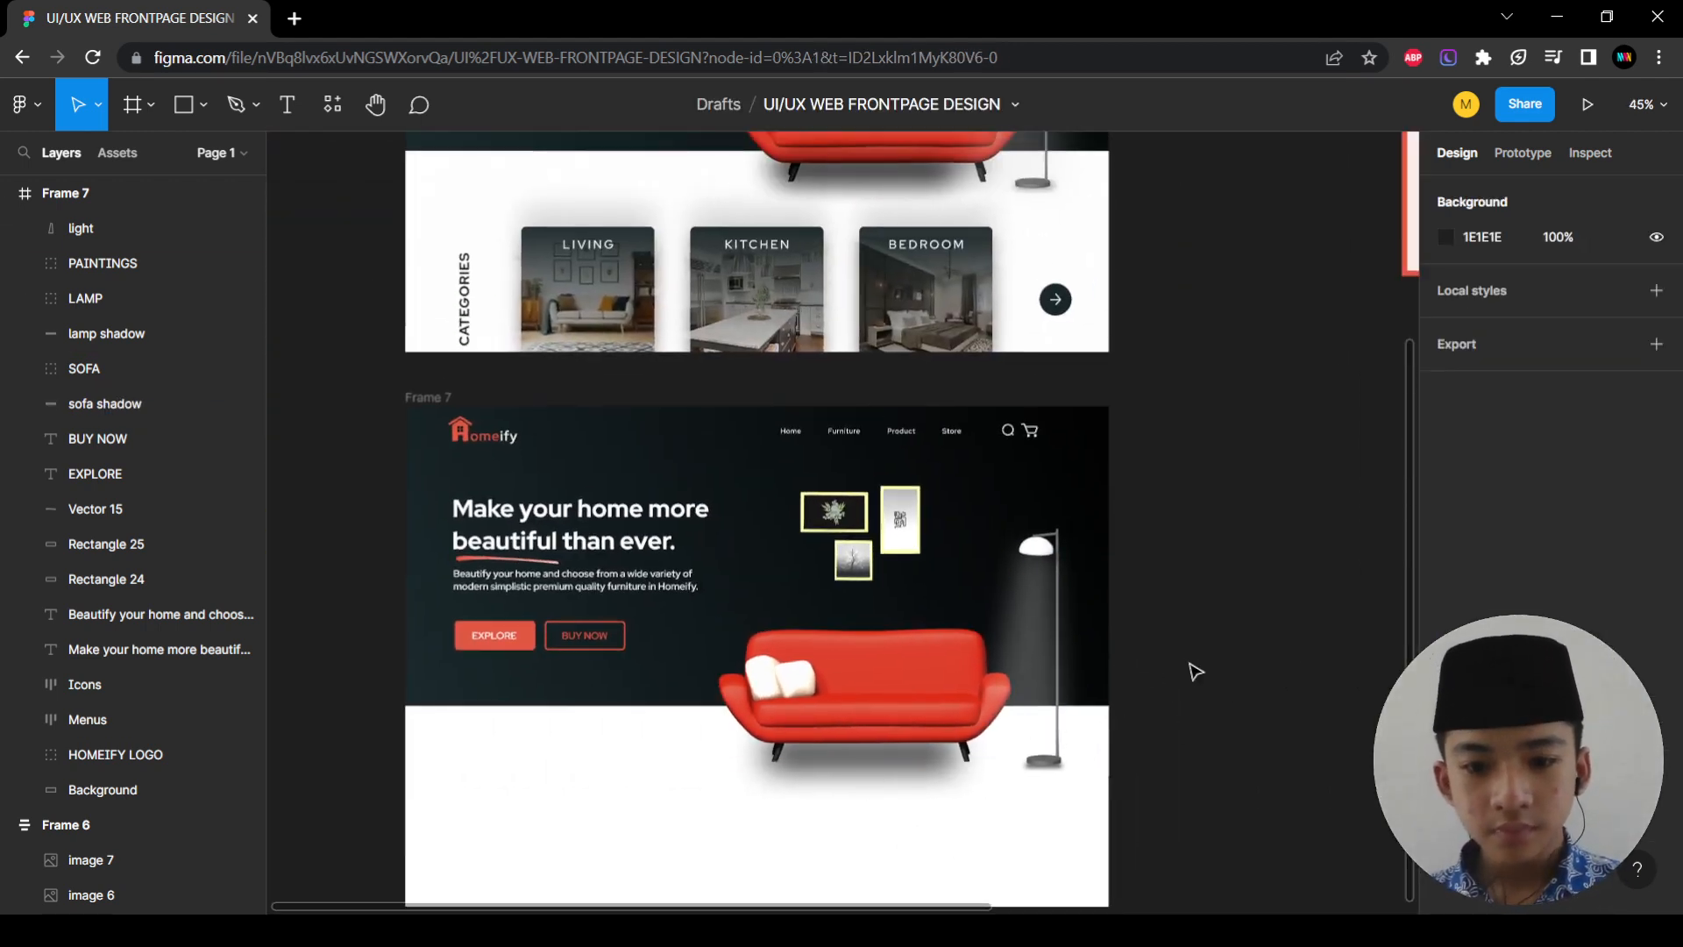
pyautogui.scroll(-2, 1174, 699)
pyautogui.scroll(1, 912, 695)
pyautogui.scroll(2, 928, 608)
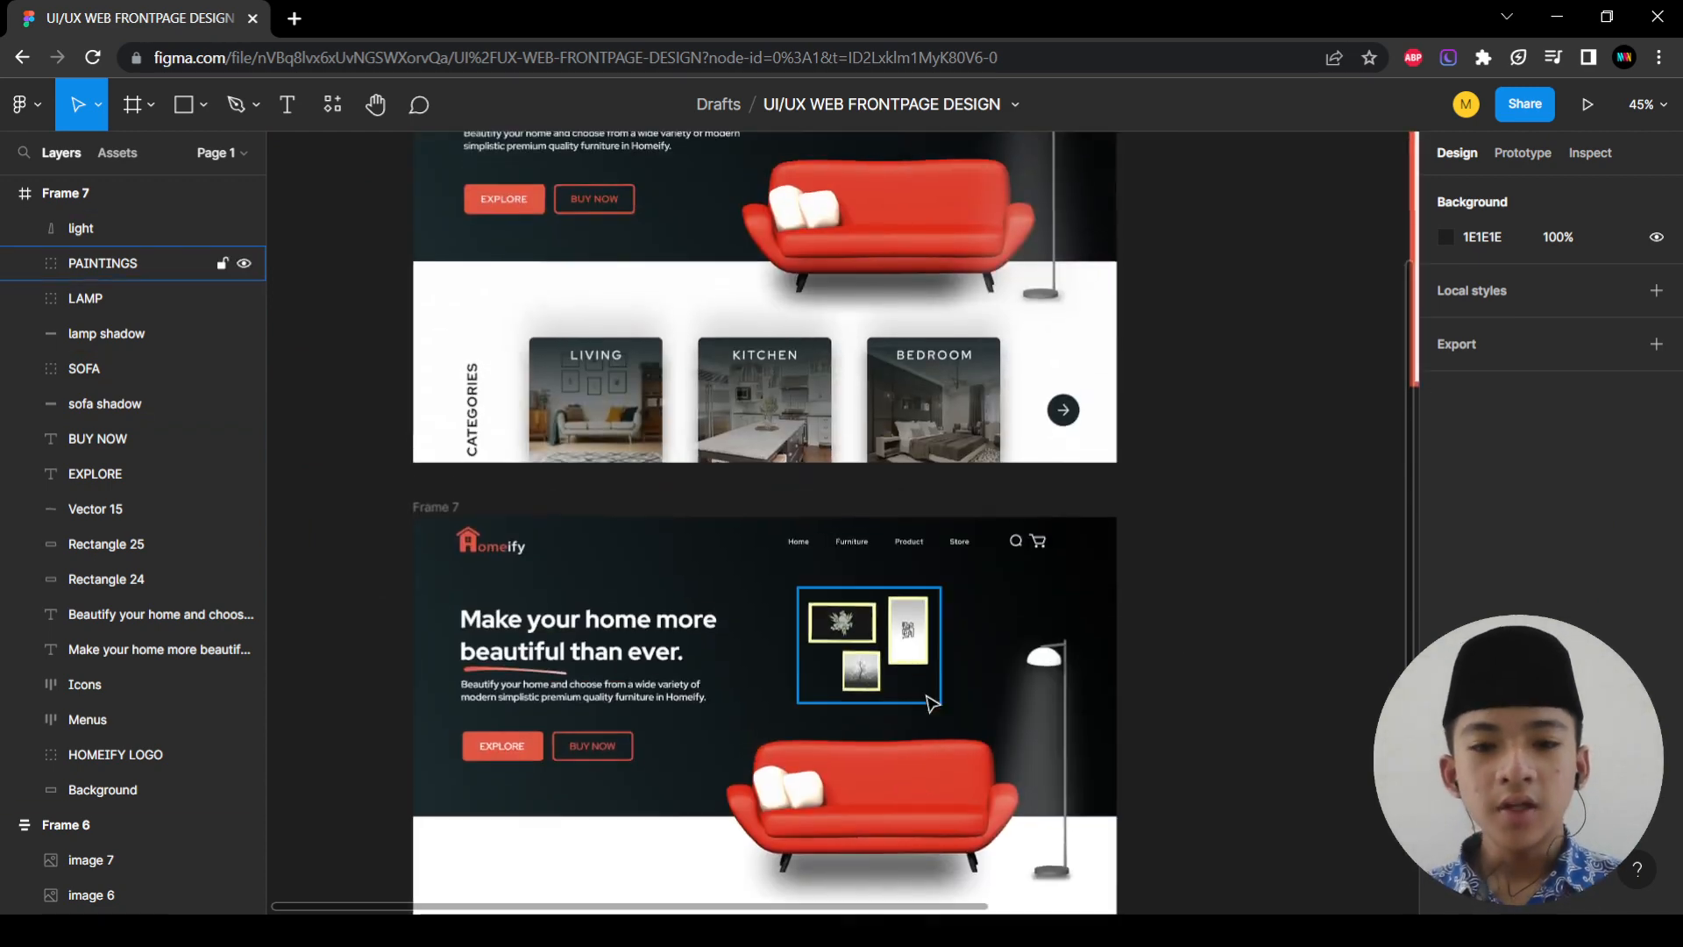
pyautogui.scroll(2, 1043, 639)
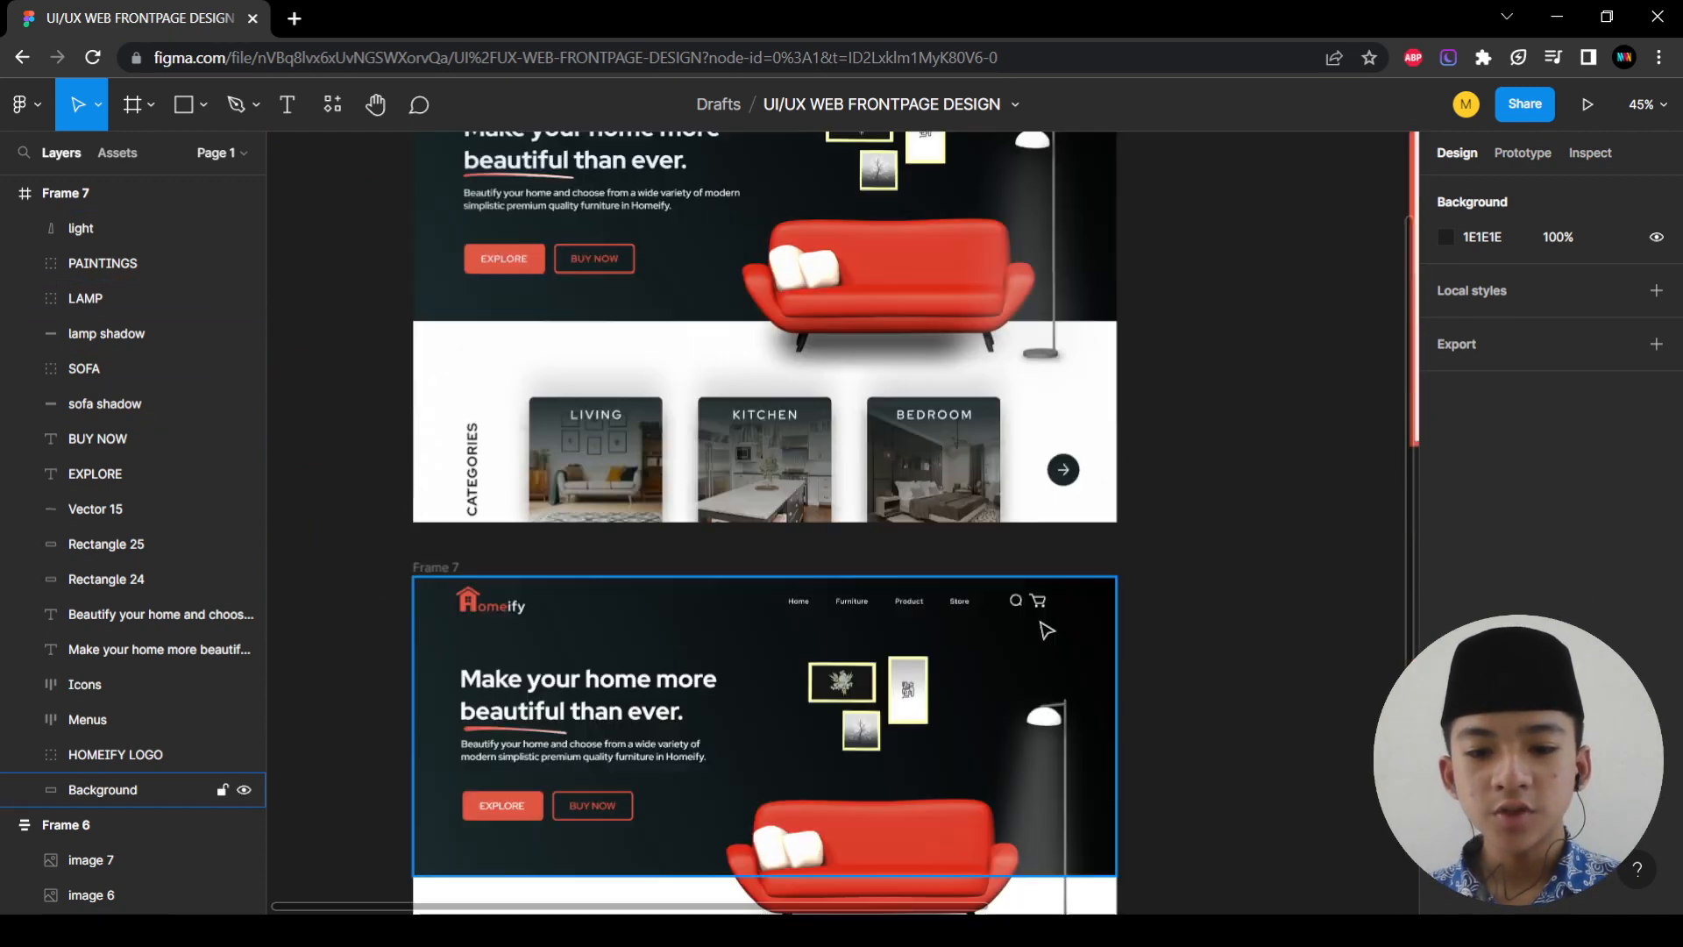
pyautogui.scroll(-3, 1045, 629)
pyautogui.scroll(2, 533, 450)
pyautogui.scroll(-3, 684, 664)
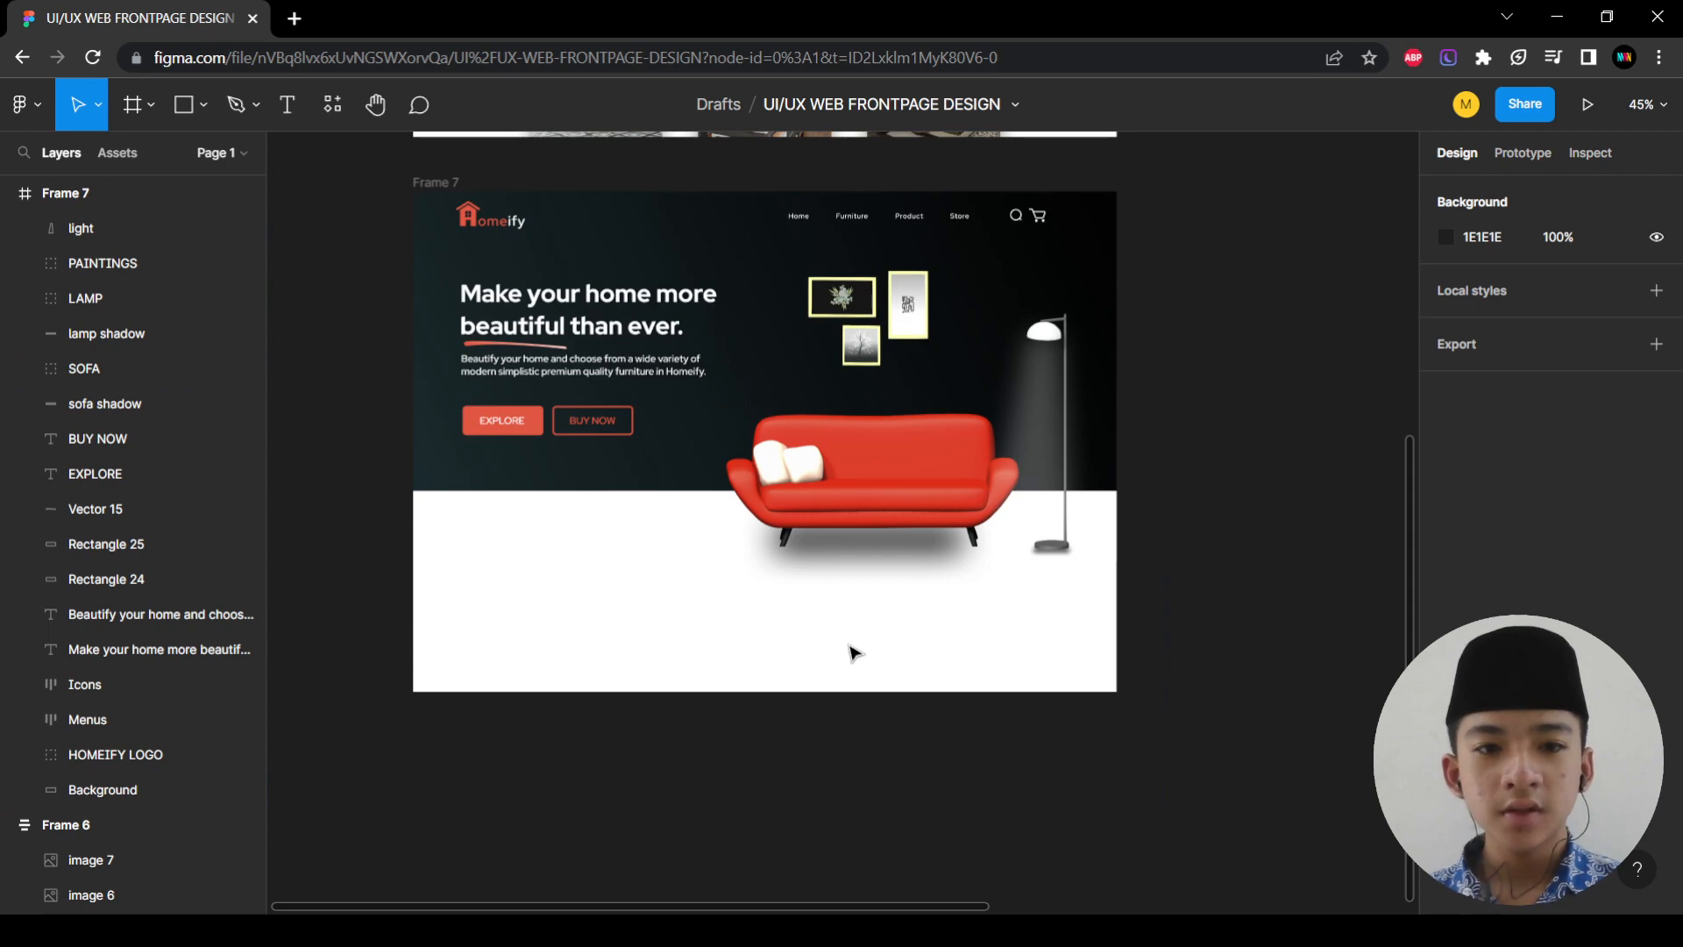
pyautogui.scroll(3, 872, 651)
# Move the sofa group up to Y 426 and its shadow up to Y 685
pyautogui.click(889, 644)
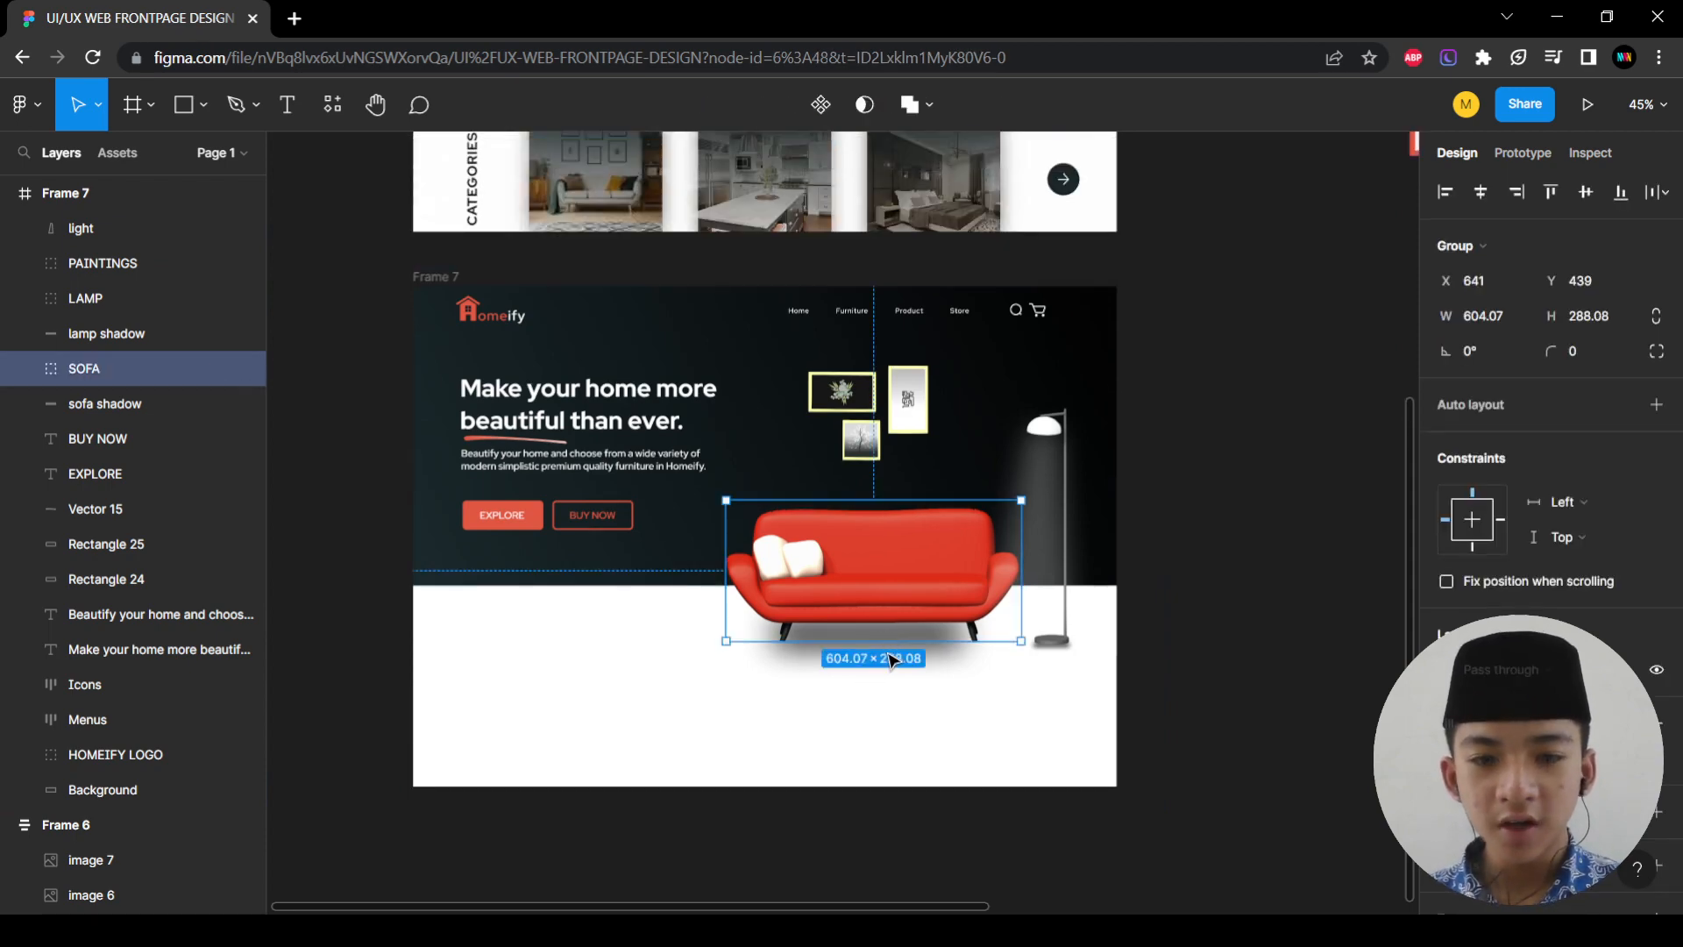
pyautogui.scroll(7, 1195, 551)
pyautogui.scroll(-8, 1189, 552)
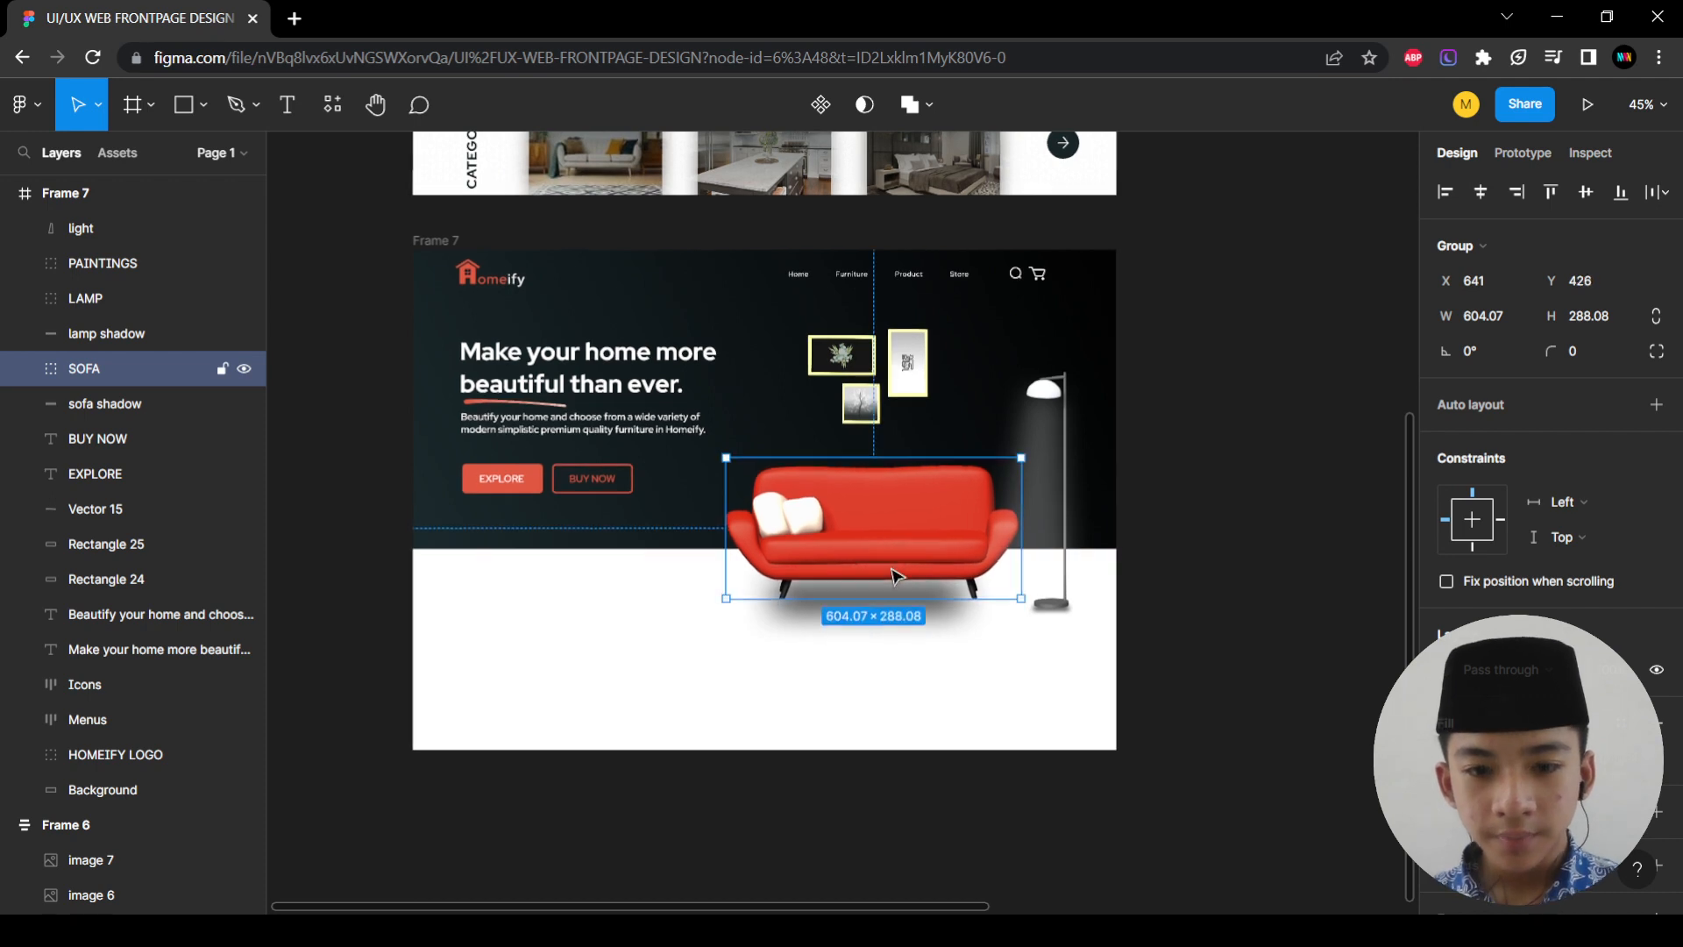
pyautogui.hotkey('shift', 'Up')
pyautogui.hotkey('shift', 'Up')
pyautogui.hotkey('shift', 'Up')
pyautogui.click(947, 615)
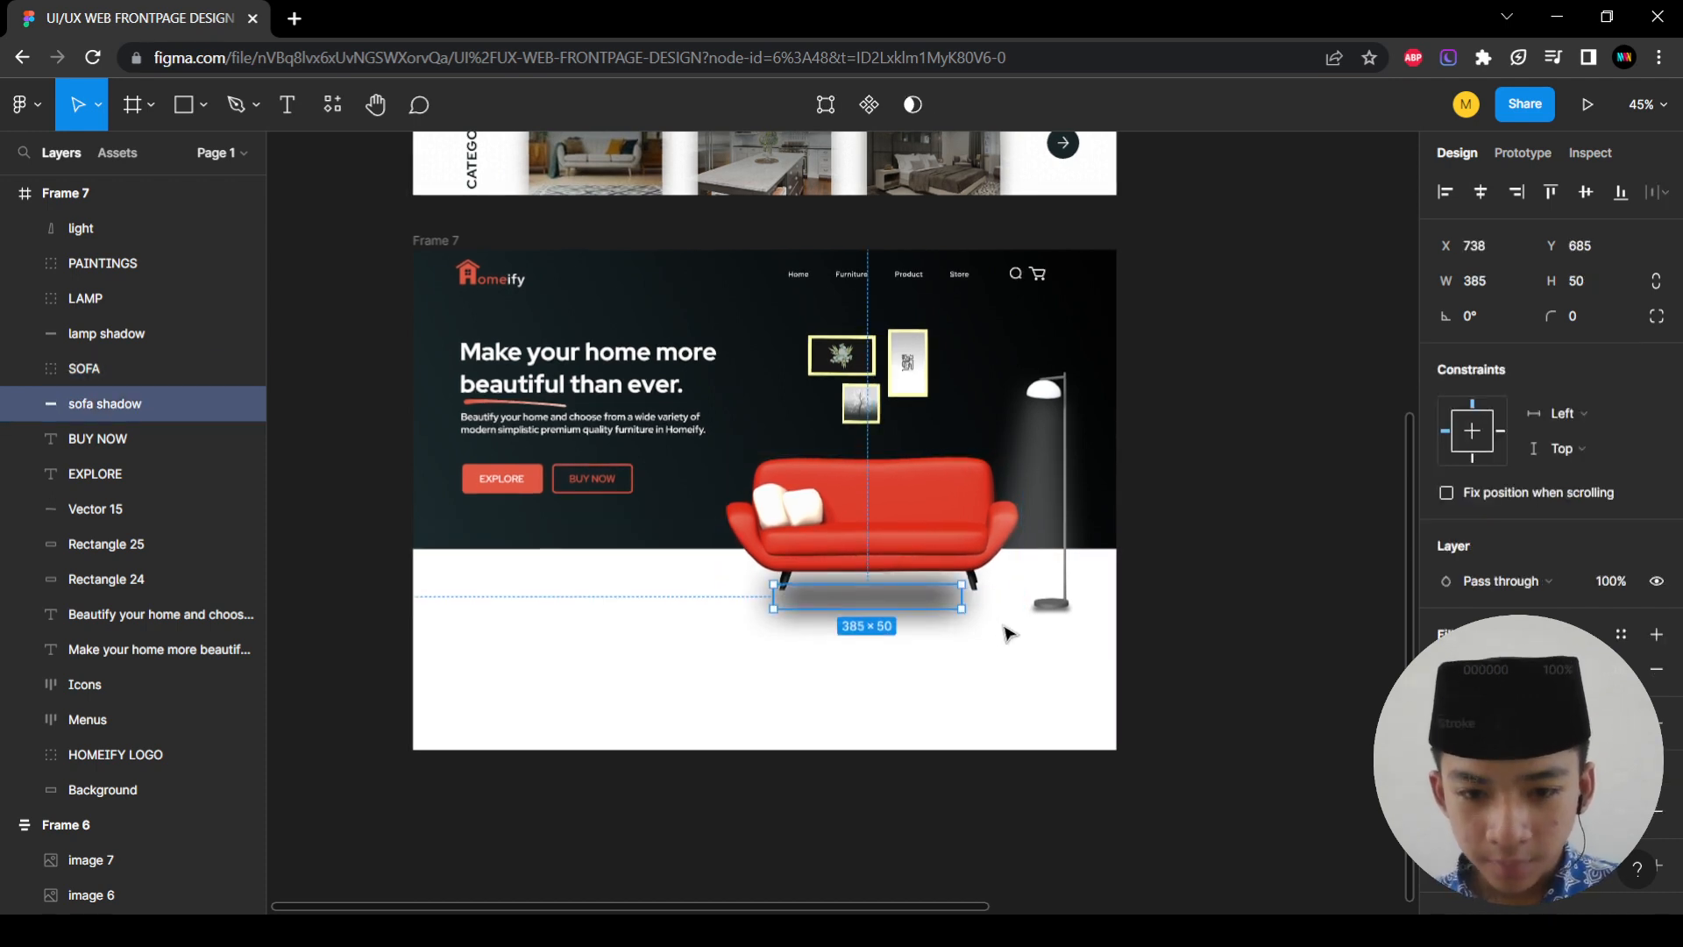
# Move the LAMP group up to Y 227
pyautogui.click(1056, 613)
pyautogui.hotkey('shift', 'Up')
pyautogui.hotkey('shift', 'Up')
pyautogui.hotkey('shift', 'Up')
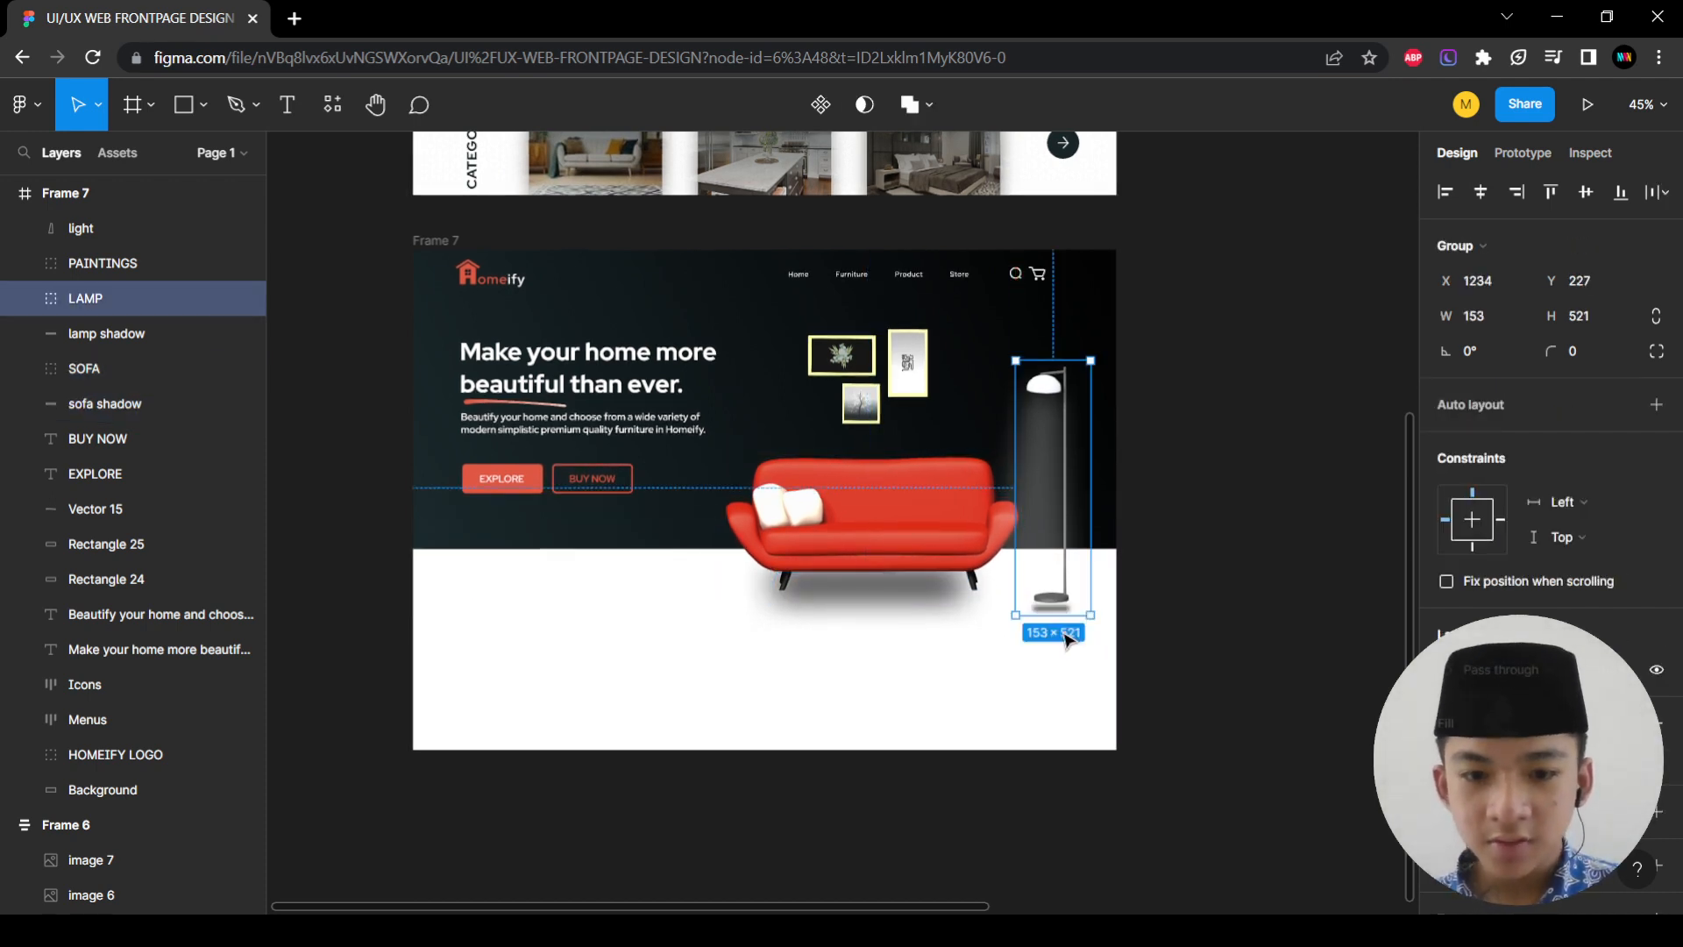
# Move the lamp shadow up to Y 707, directly under the lamp's raised base
pyautogui.click(1191, 611)
pyautogui.click(1051, 606)
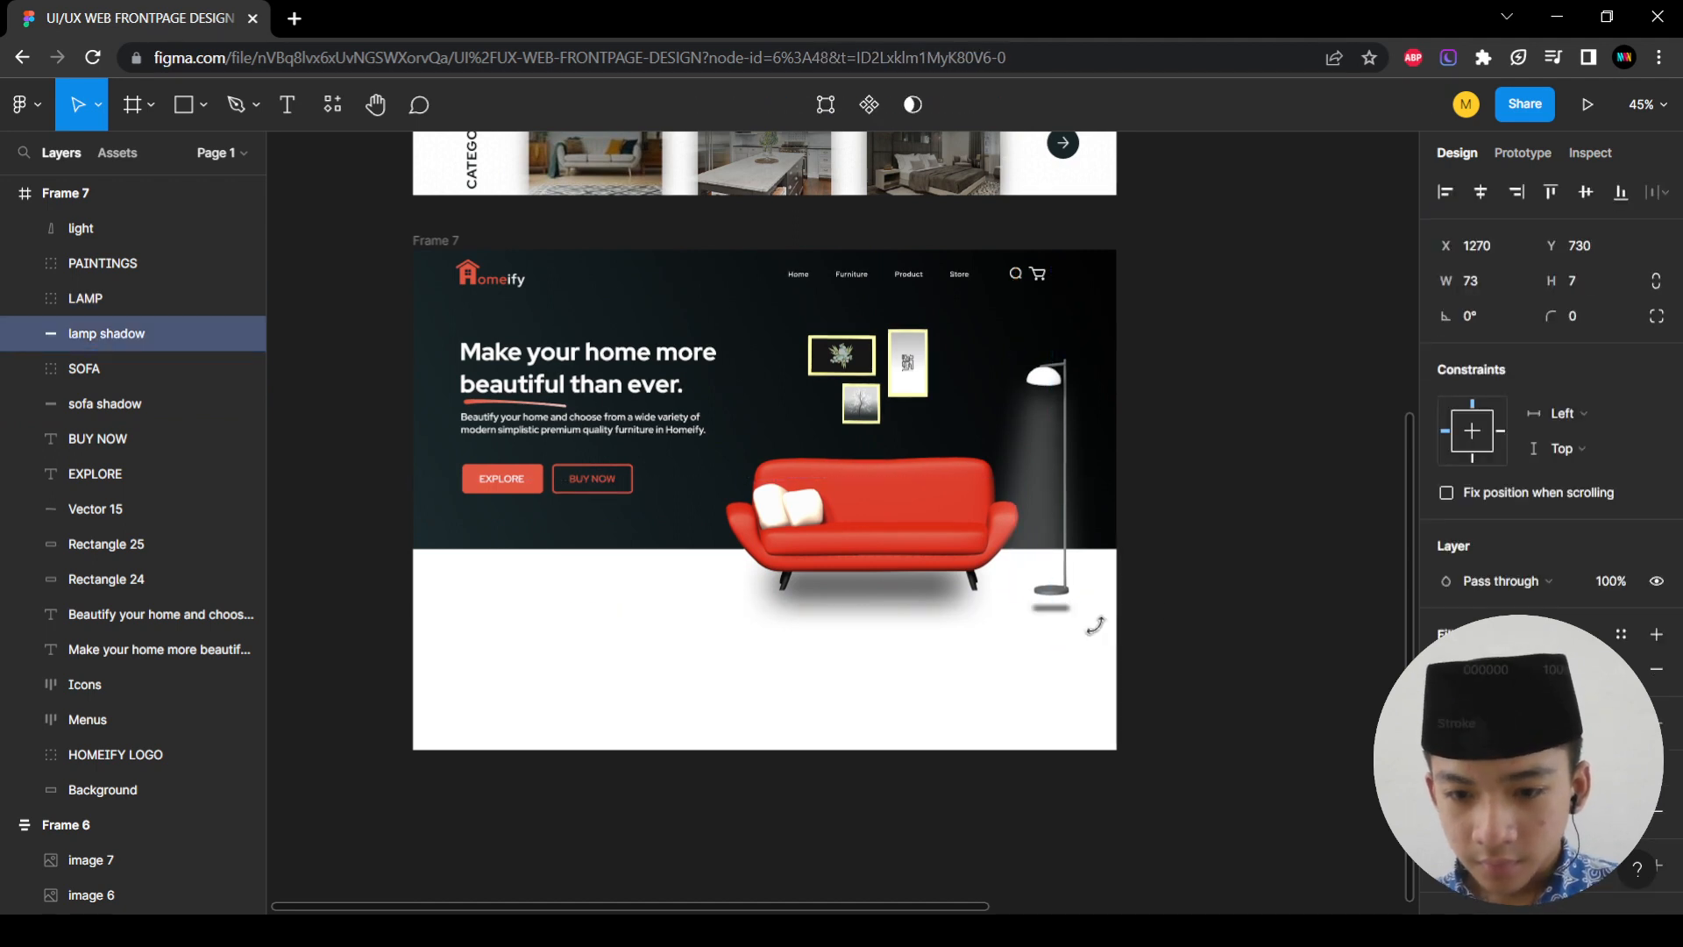
pyautogui.press('Up')
pyautogui.press('Up')
pyautogui.press('Up')
pyautogui.press('Up')
pyautogui.press('Up')
pyautogui.press('Up')
pyautogui.press('Up')
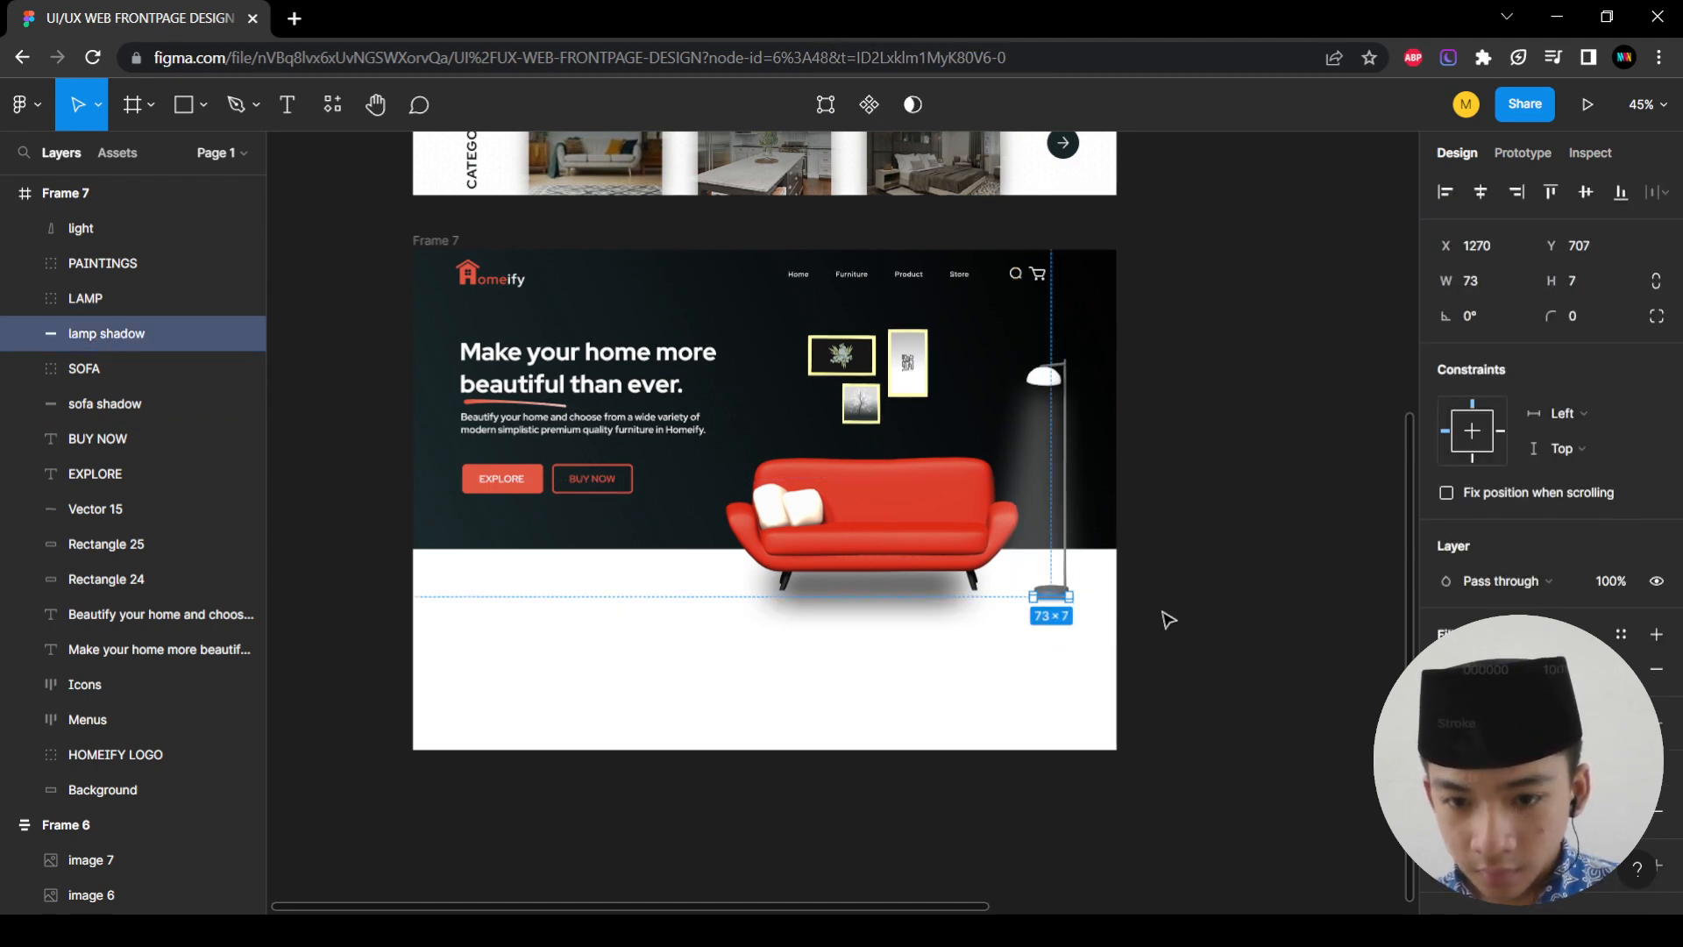
pyautogui.click(1169, 620)
# Add the text "CATEGORIES" in the lower-left white area of Frame 7, matching the original design's label
pyautogui.scroll(4, 1183, 639)
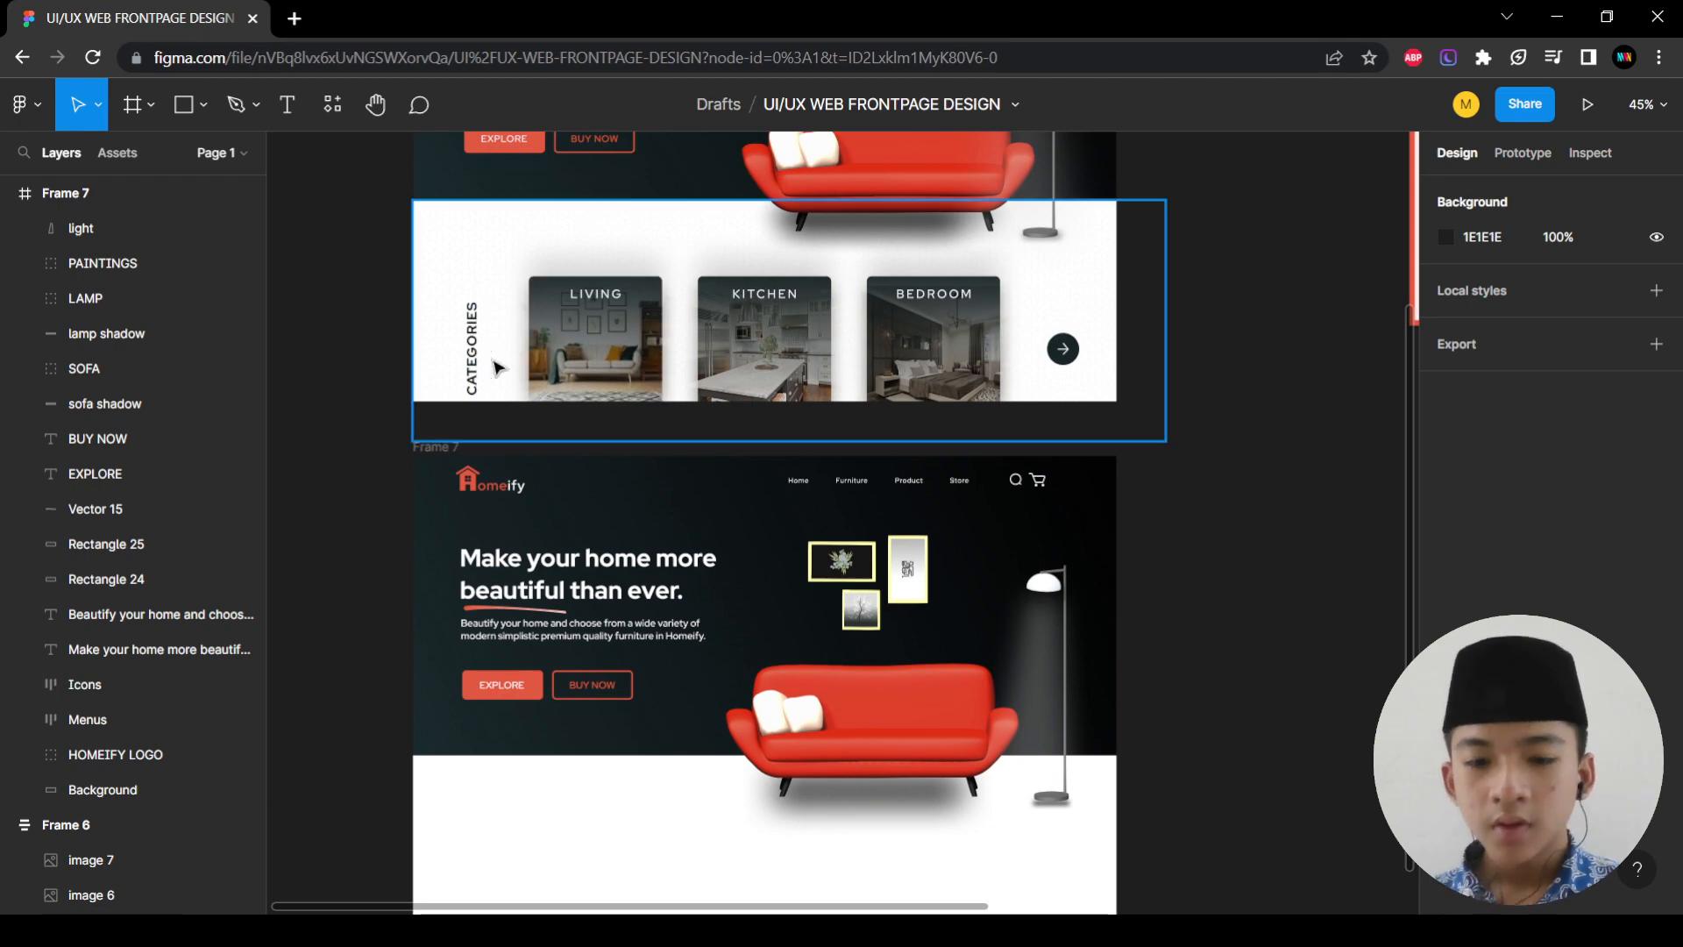
pyautogui.scroll(-3, 726, 371)
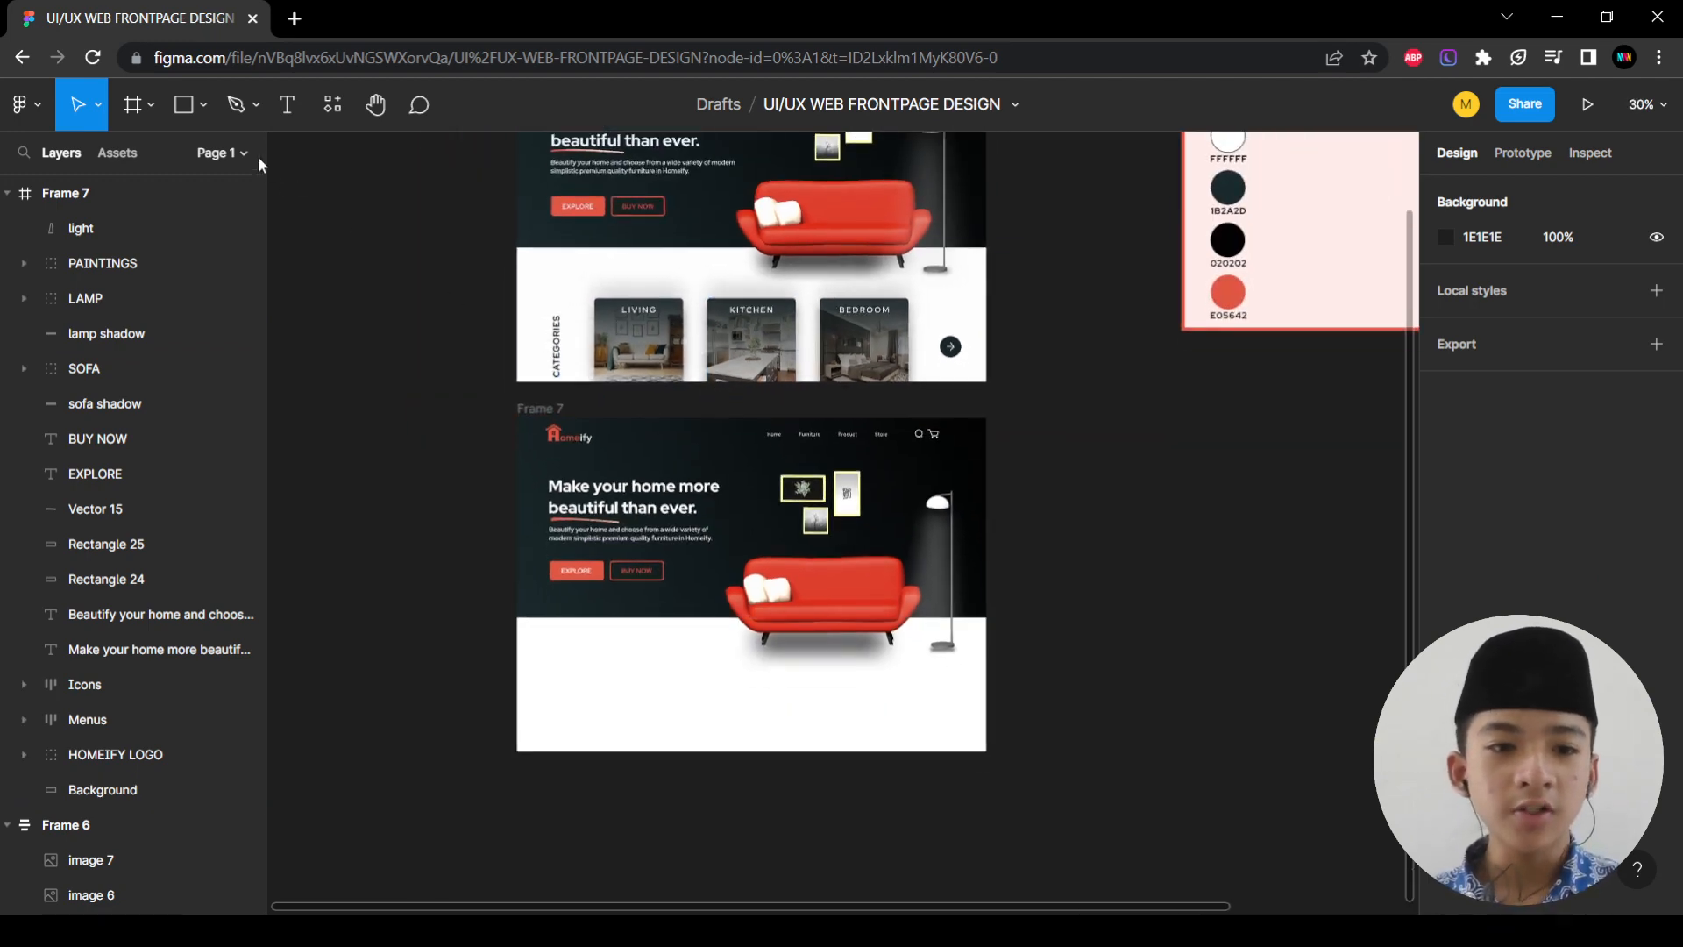
pyautogui.click(556, 354)
pyautogui.press('t')
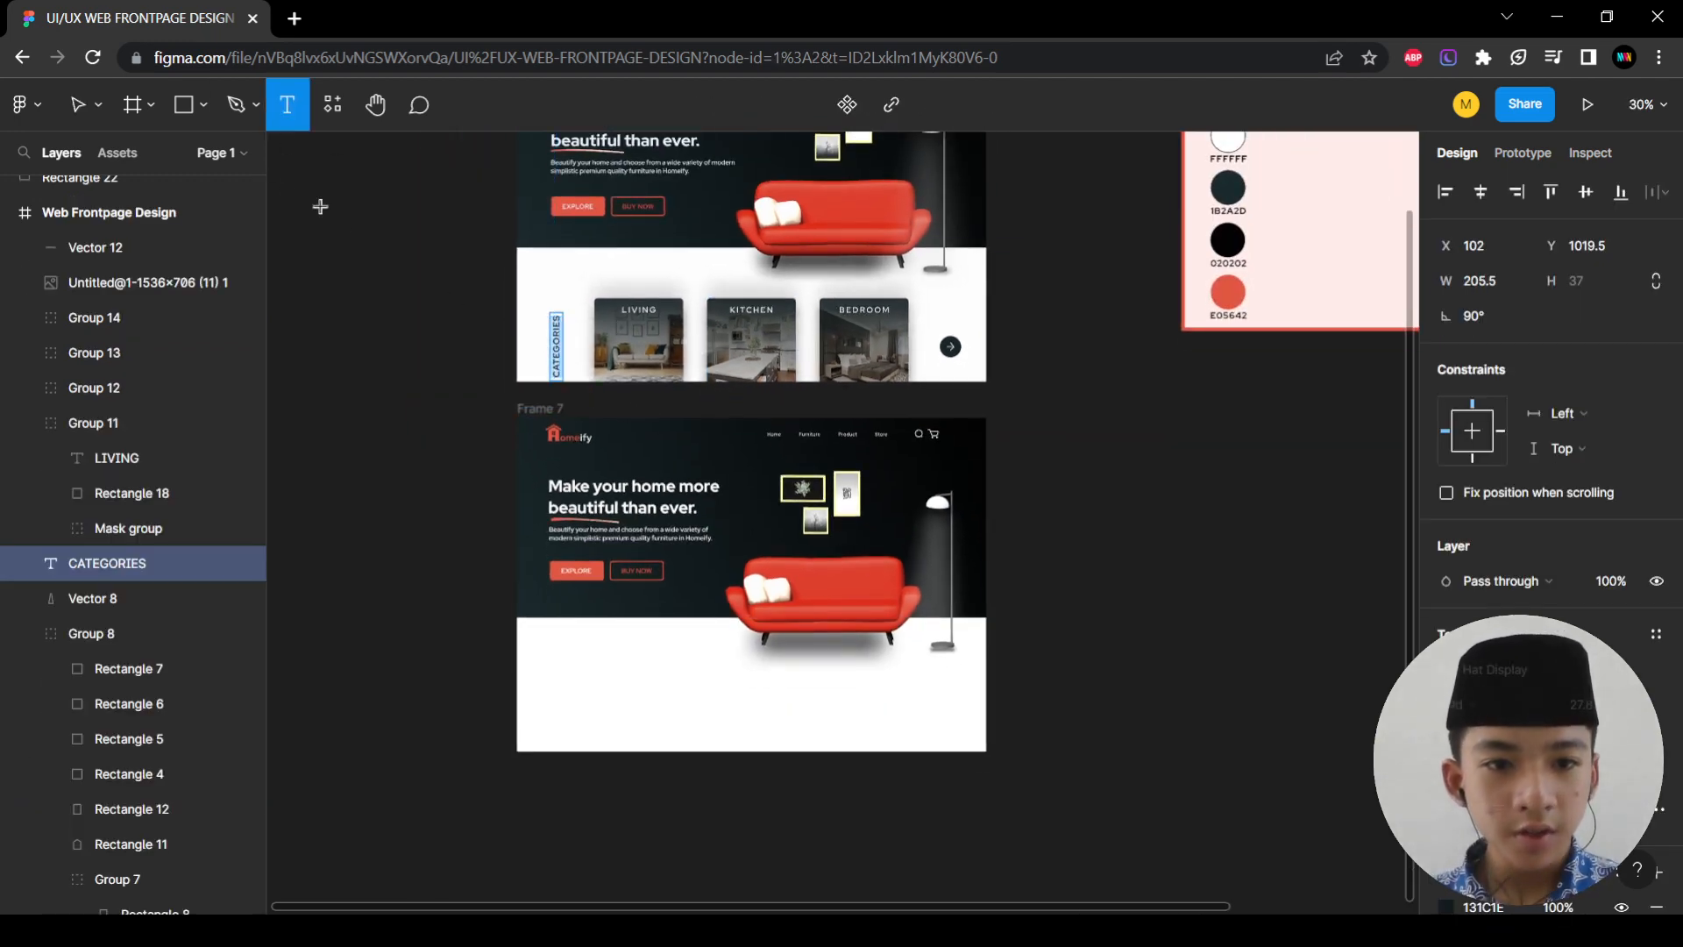
pyautogui.click(553, 710)
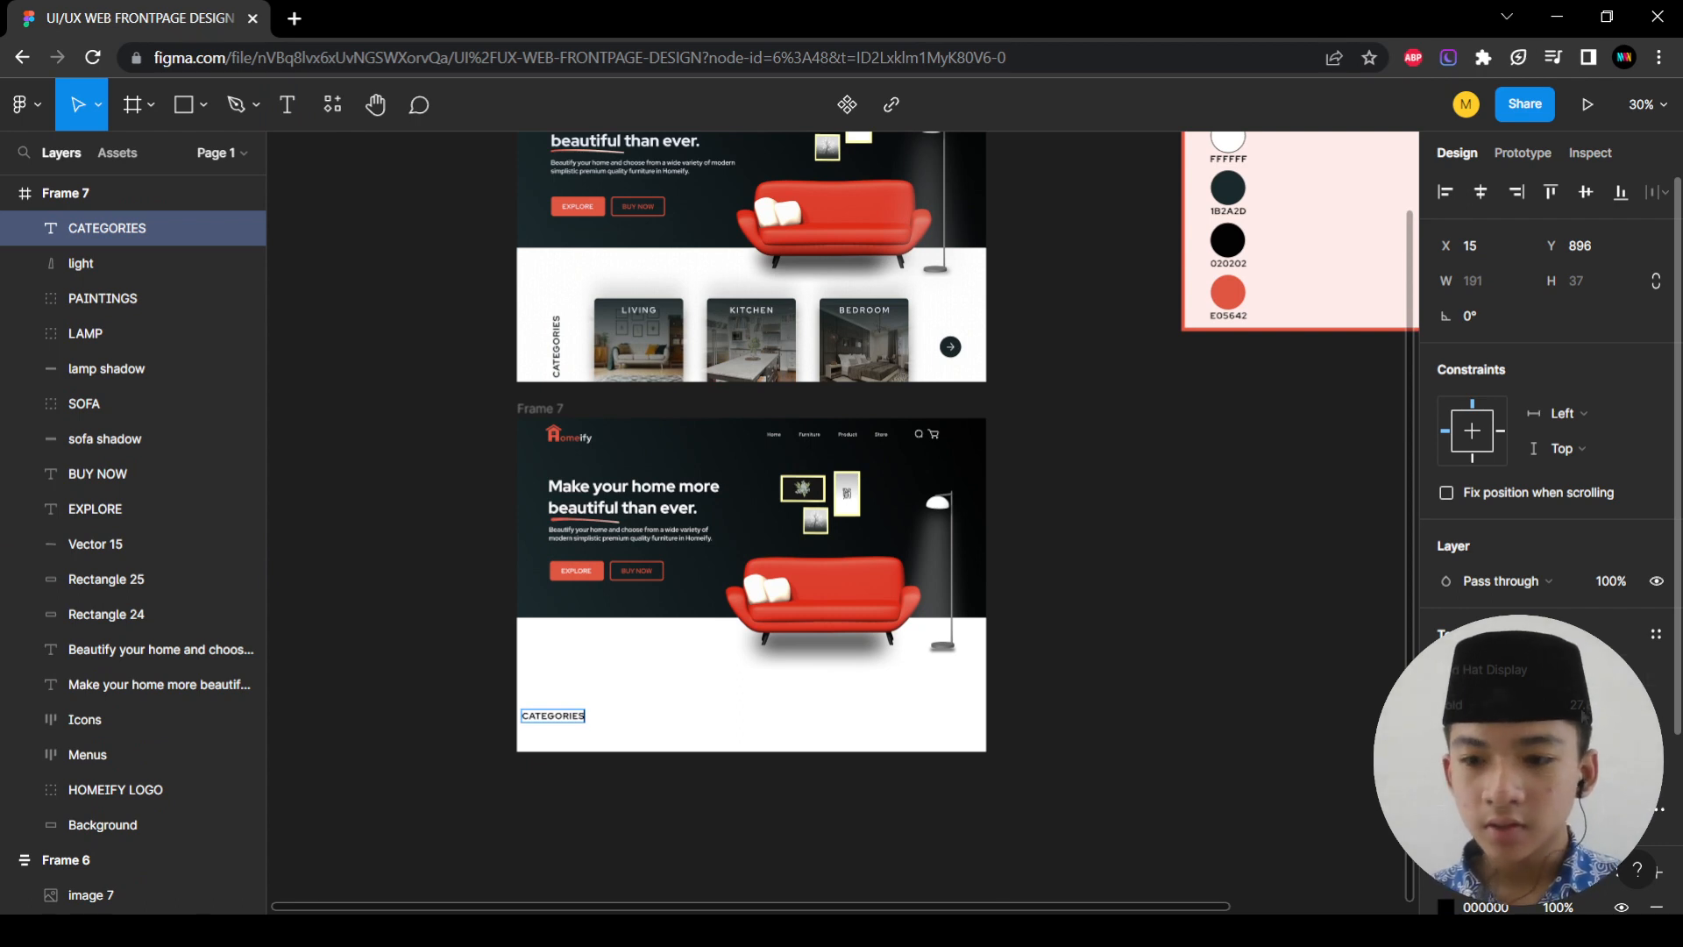
pyautogui.press('Escape')
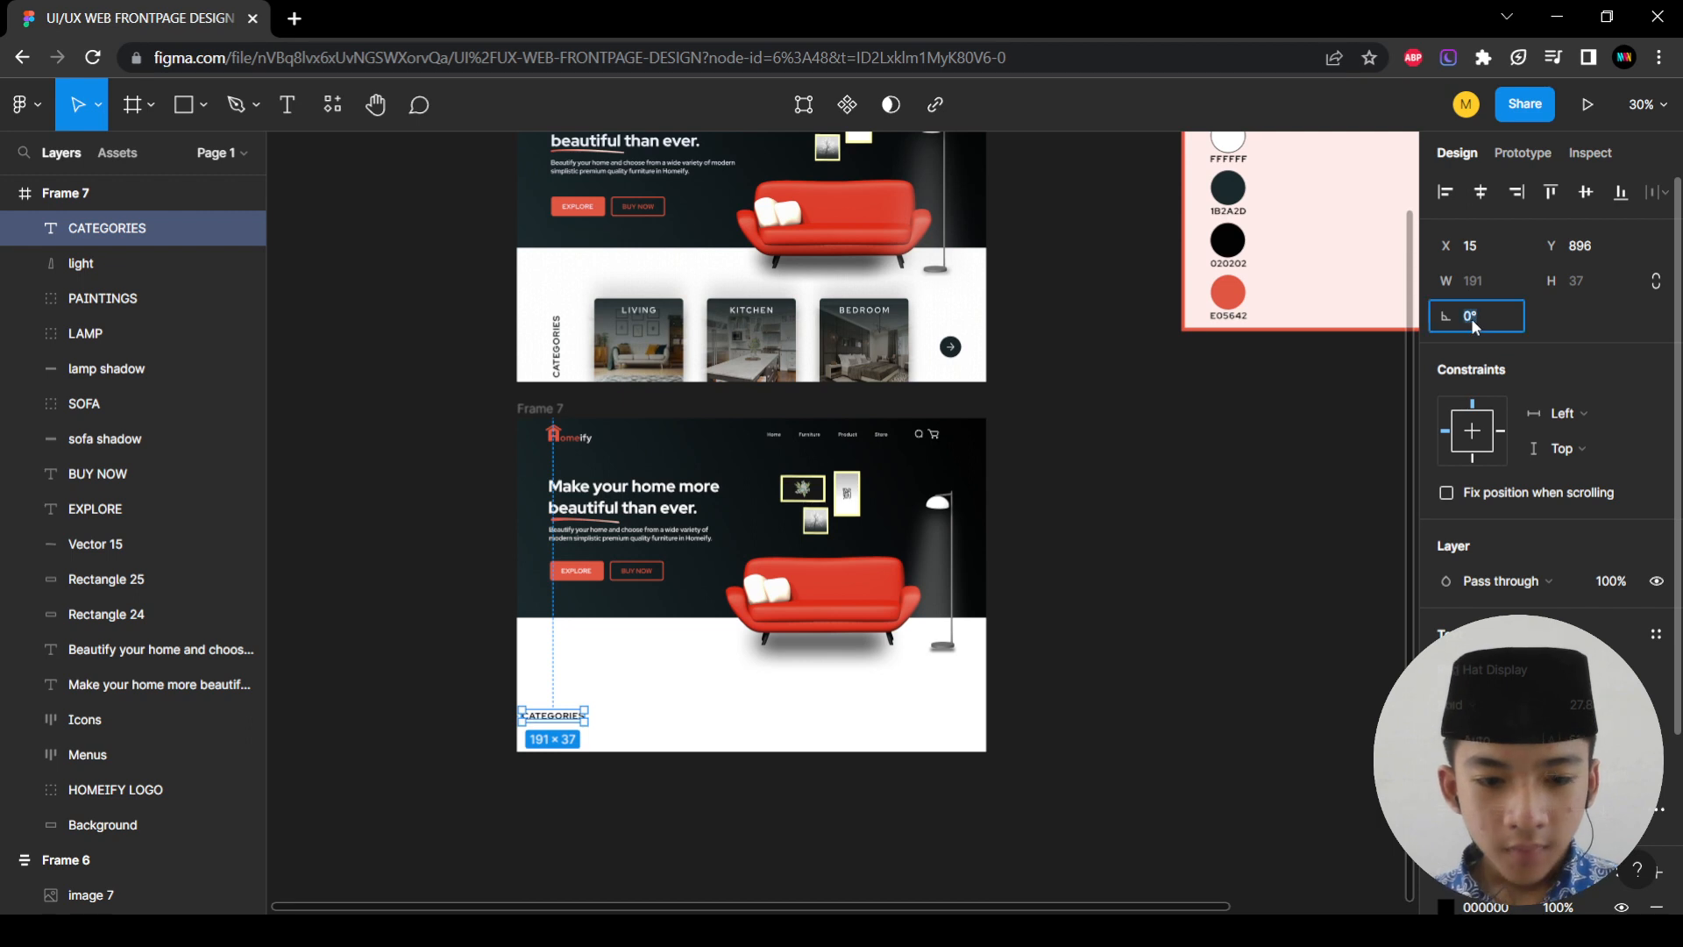
# Rotate the new CATEGORIES text by 90°
pyautogui.write('90')
pyautogui.press('Return')
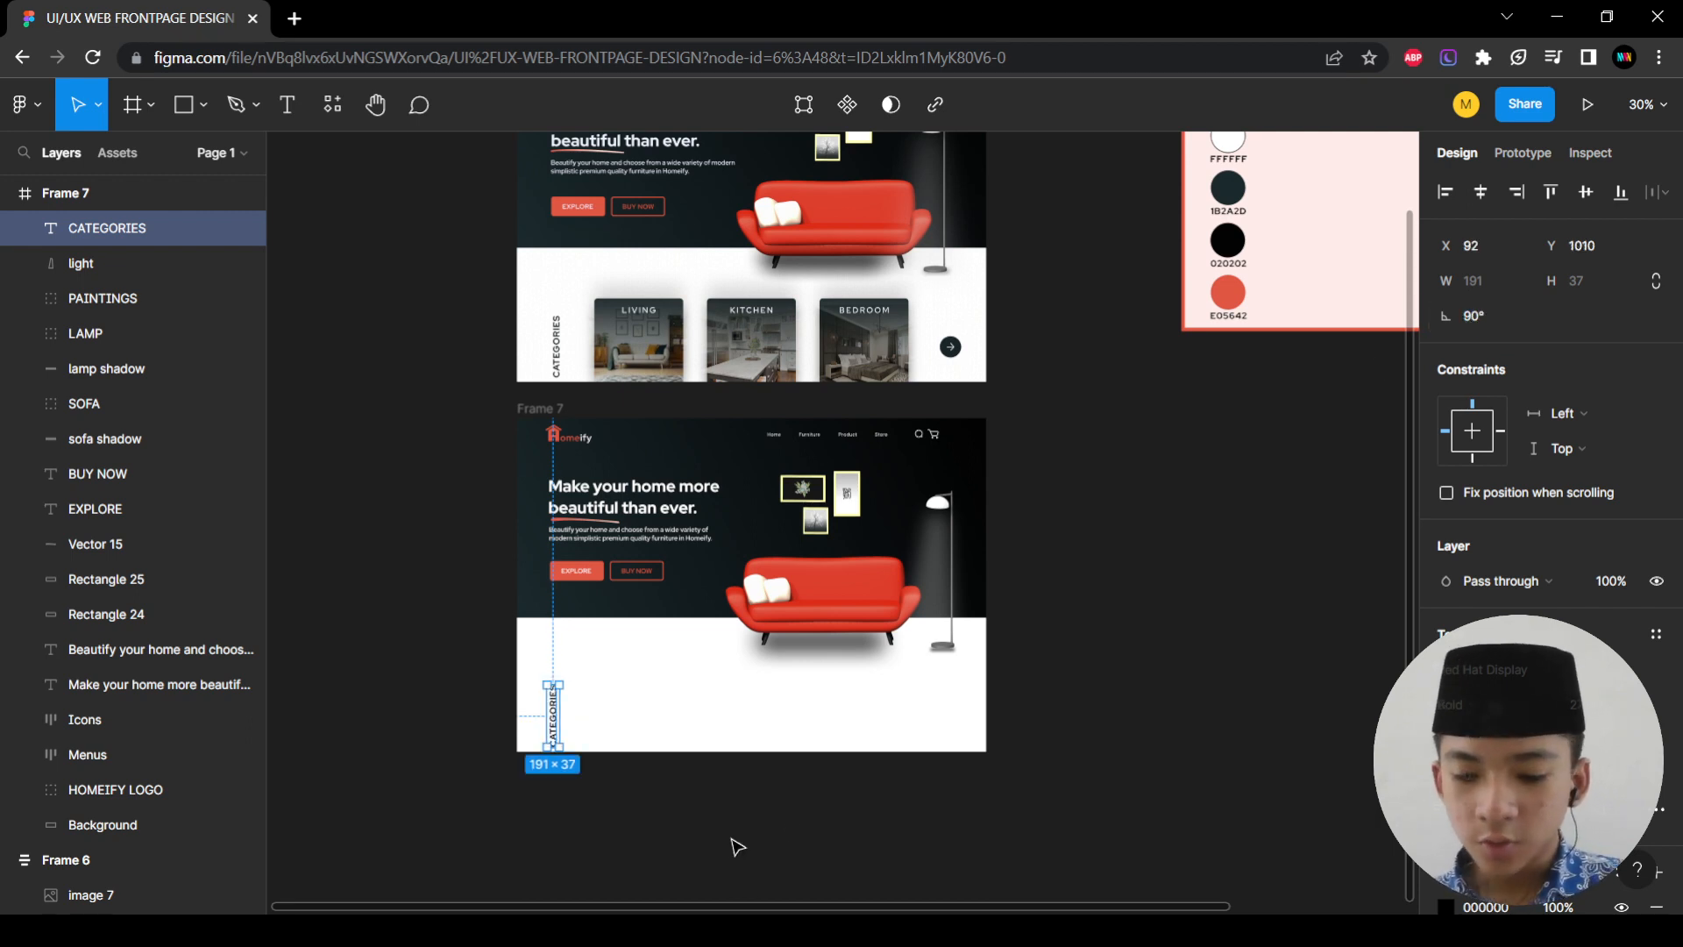
pyautogui.click(710, 838)
# Position the vertical CATEGORIES text in line with the left edge of the EXPLORE button, slightly above Frame 7's bottom edge
pyautogui.hscroll(-1, 563, 734)
pyautogui.click(579, 724)
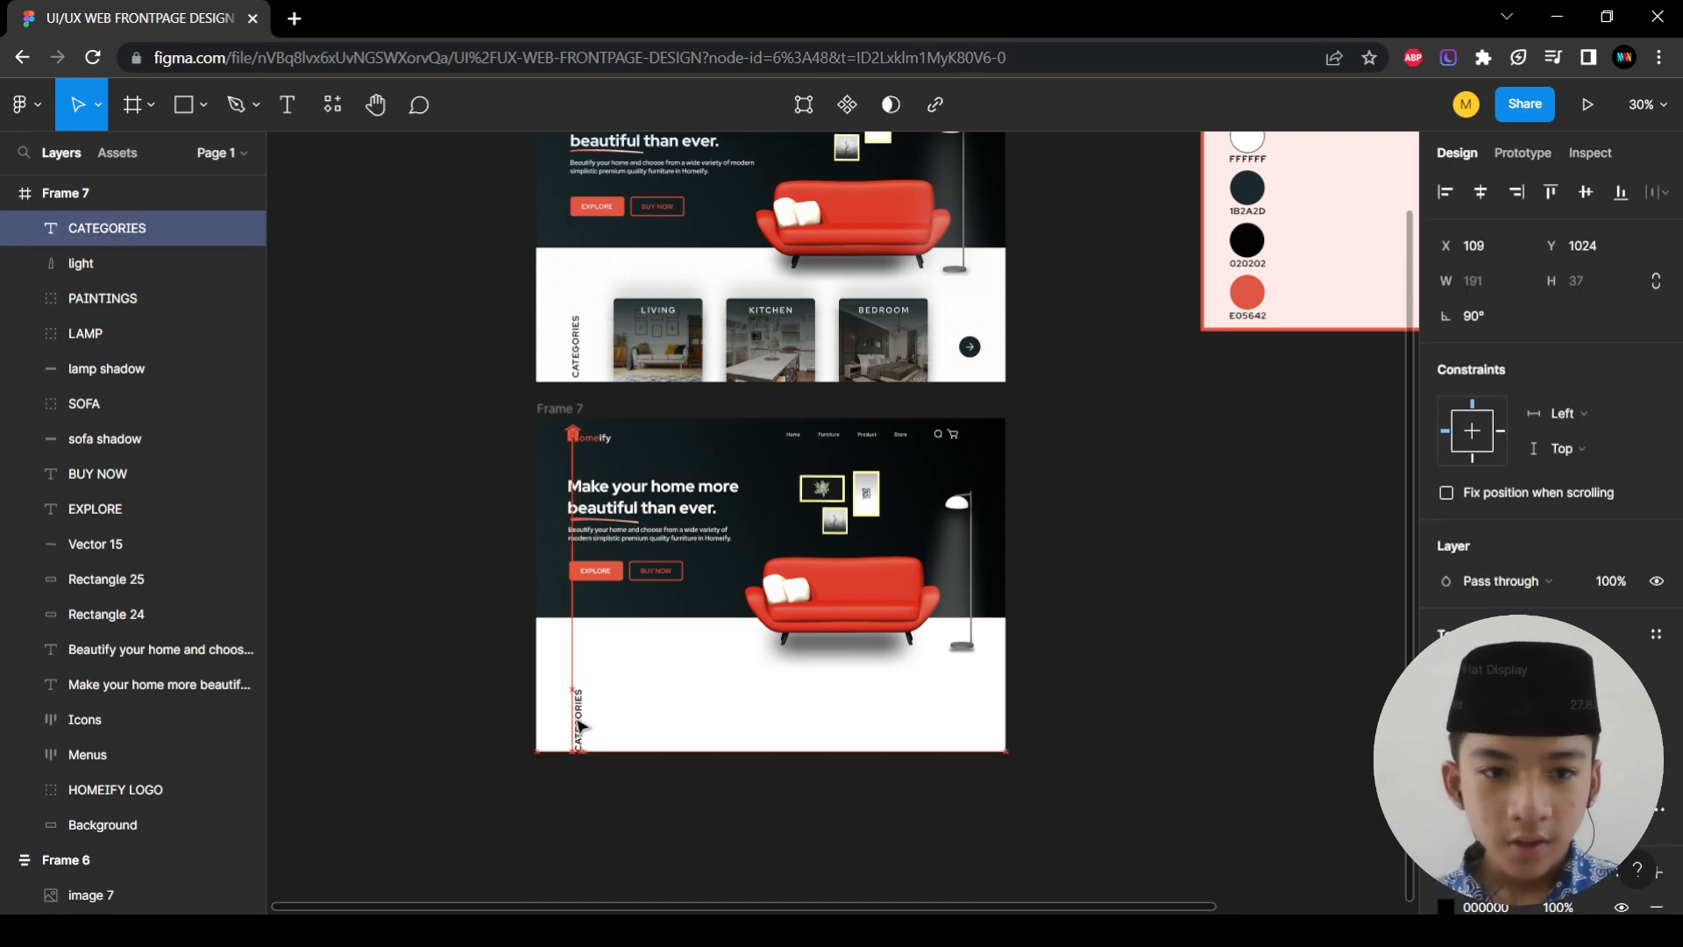
pyautogui.scroll(5, 578, 724)
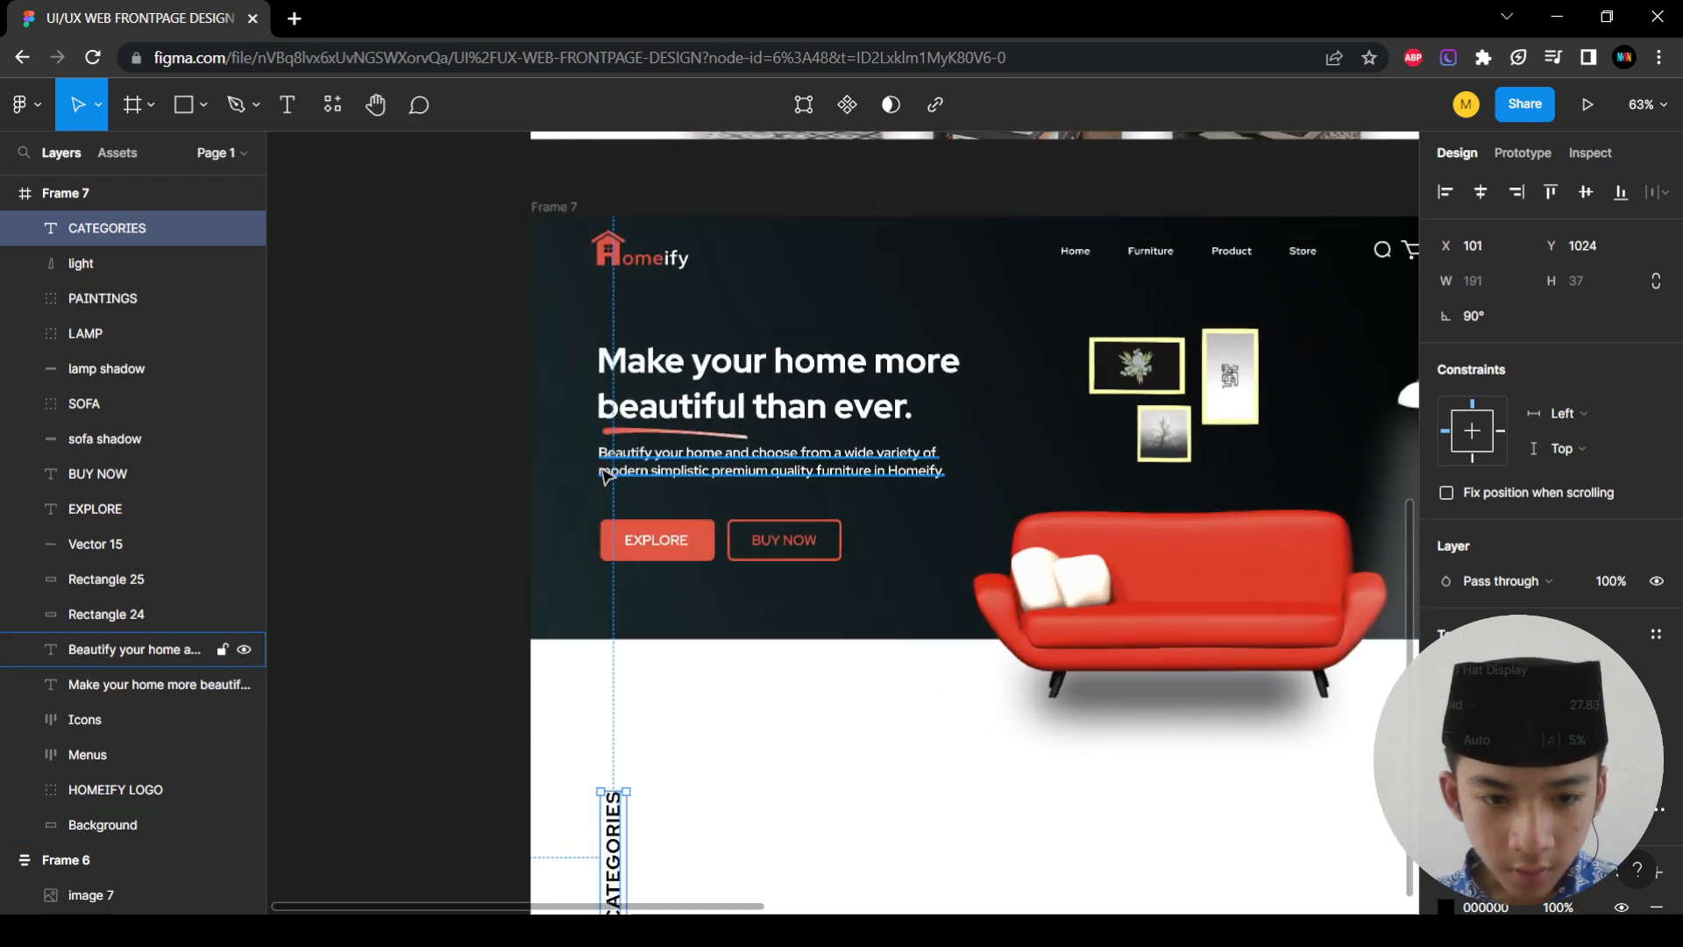
pyautogui.scroll(-2, 592, 420)
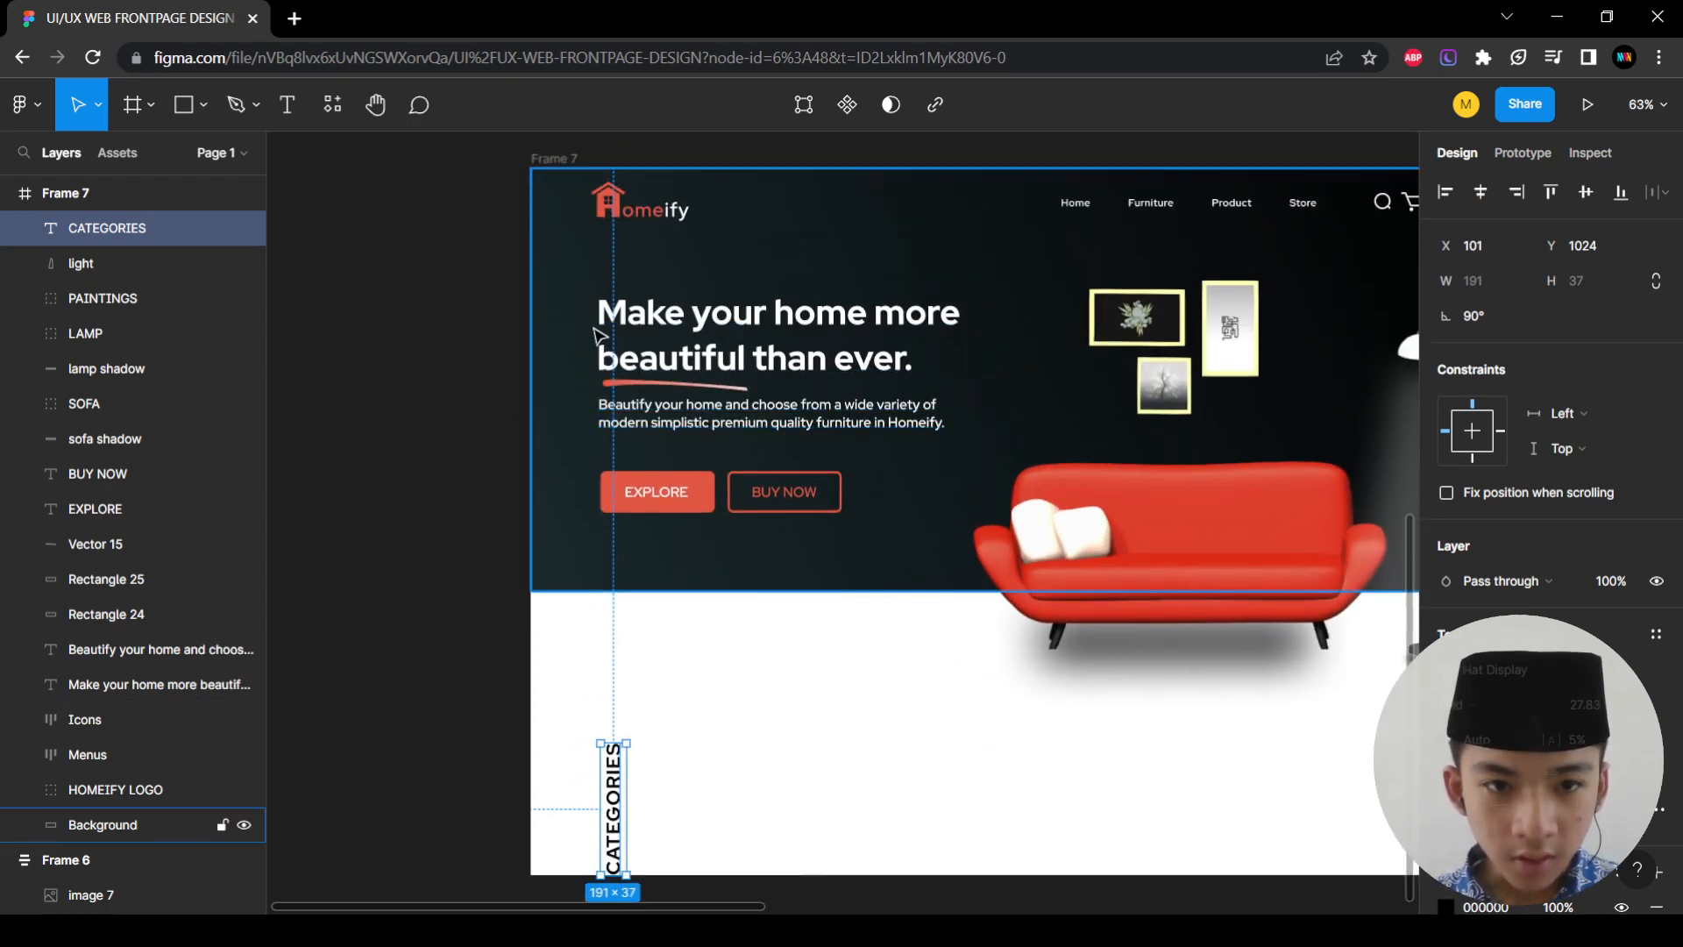
pyautogui.scroll(-3, 616, 481)
pyautogui.moveTo(611, 719); pyautogui.dragTo(614, 696)
pyautogui.click(448, 659)
pyautogui.scroll(-4, 448, 659)
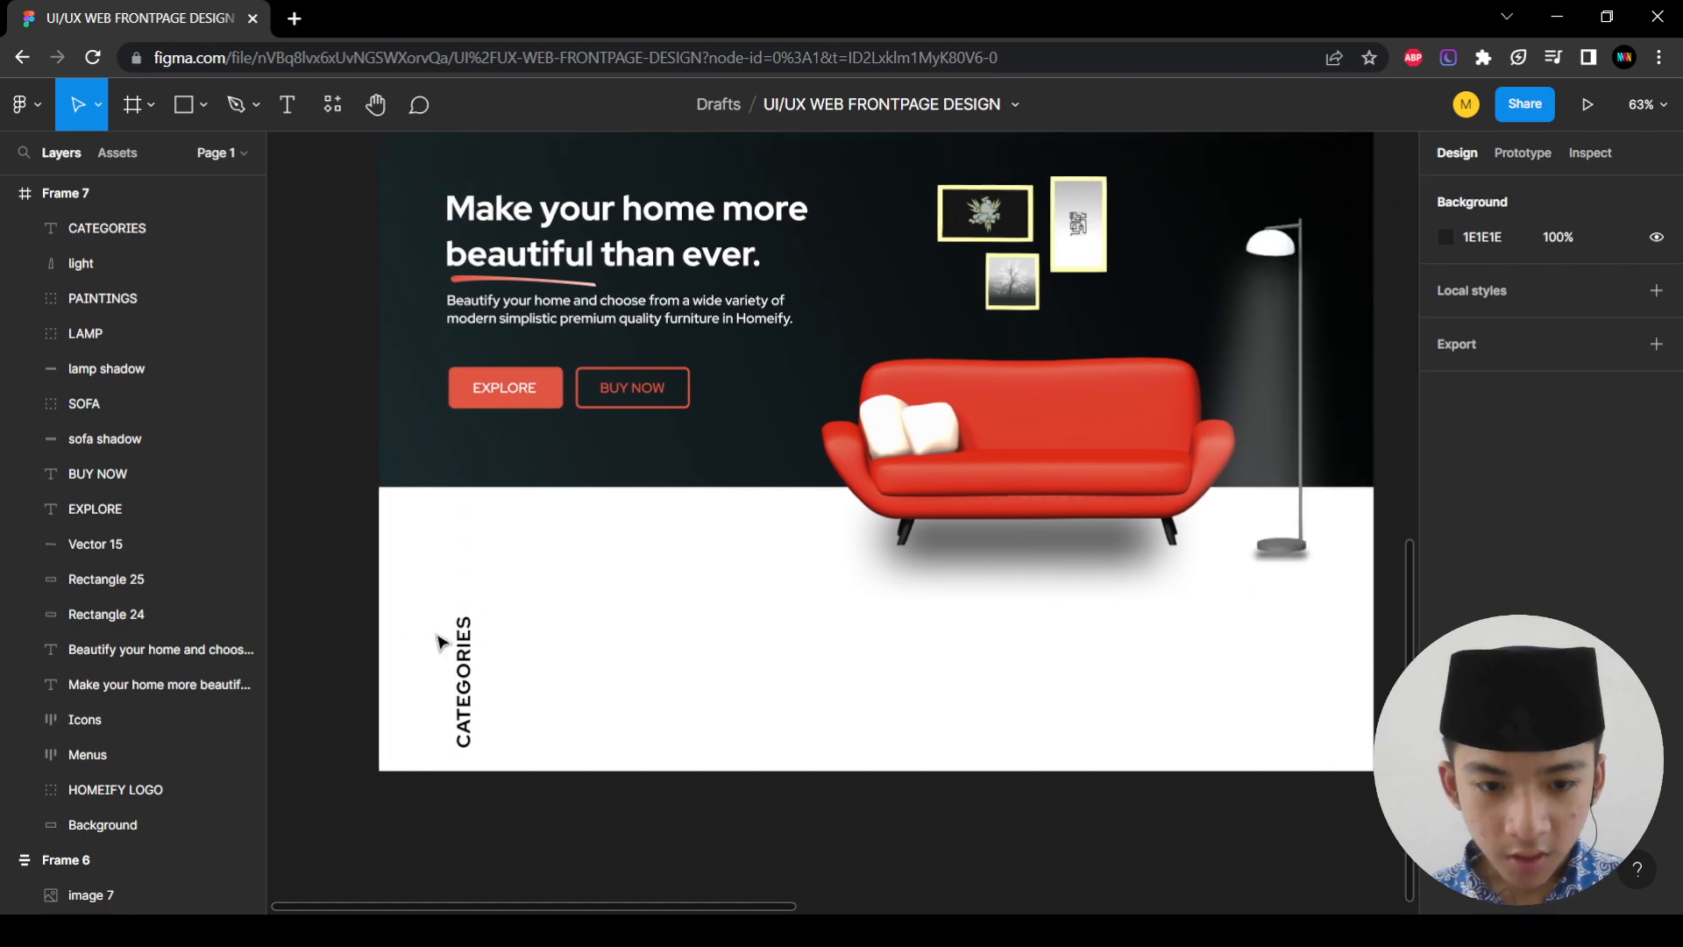
# Draw a rectangle about 242 × 258 beside the CATEGORIES text, extending past Frame 7's bottom edge
pyautogui.scroll(4, 462, 676)
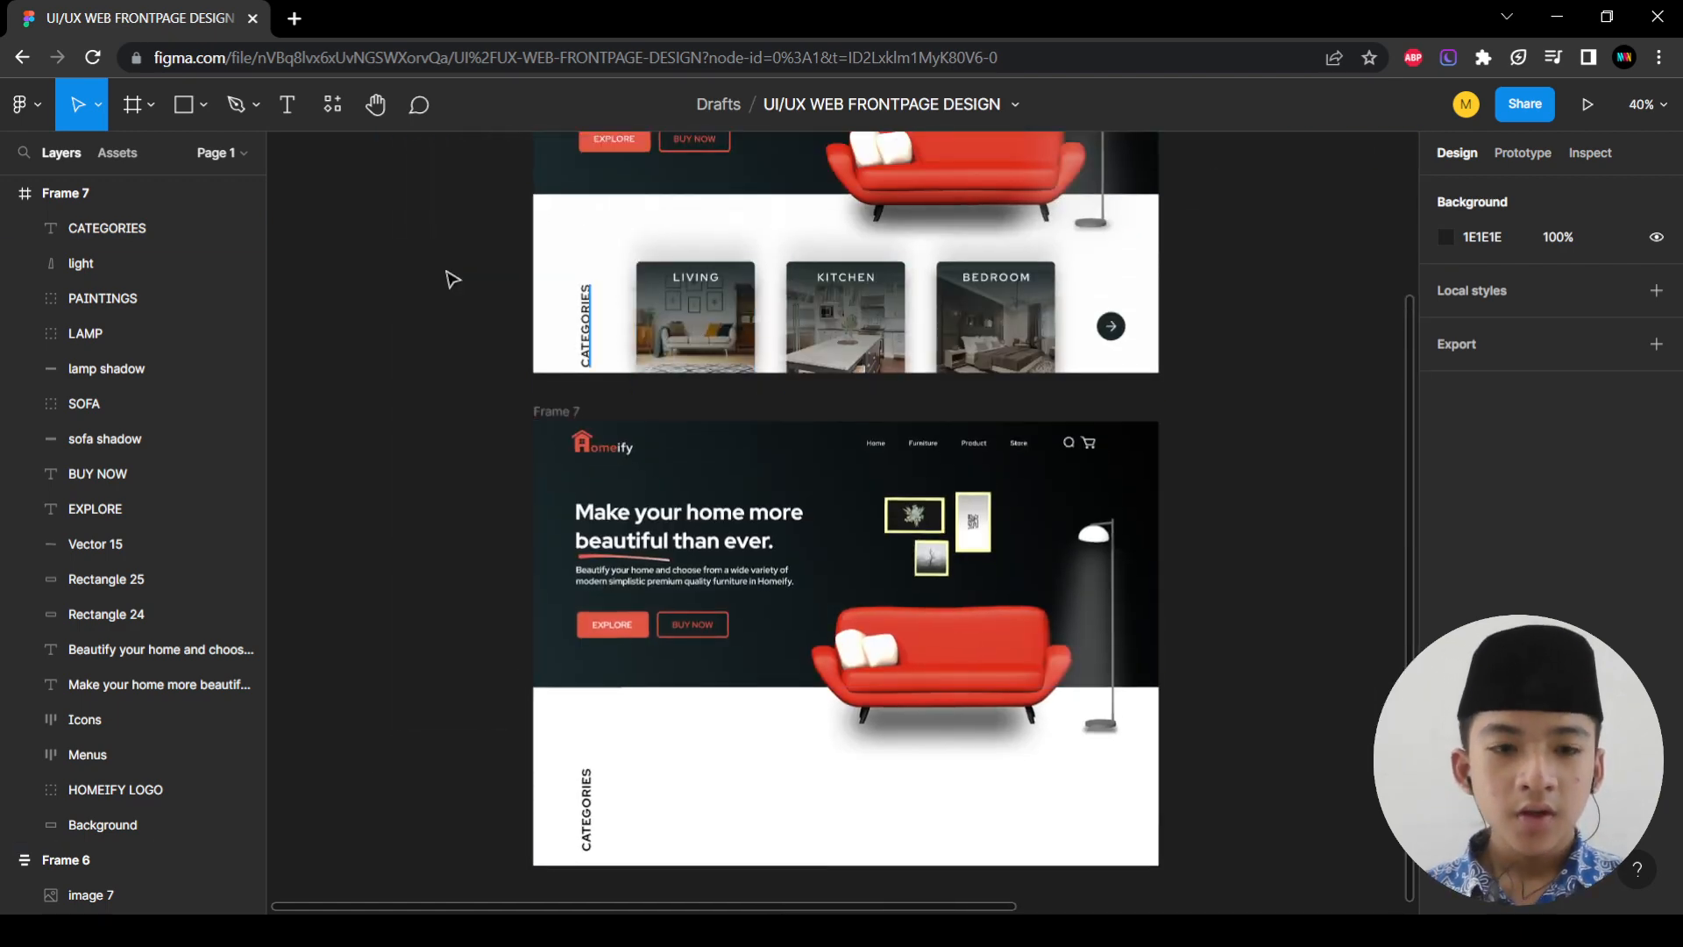
pyautogui.press('r')
pyautogui.scroll(-1, 654, 657)
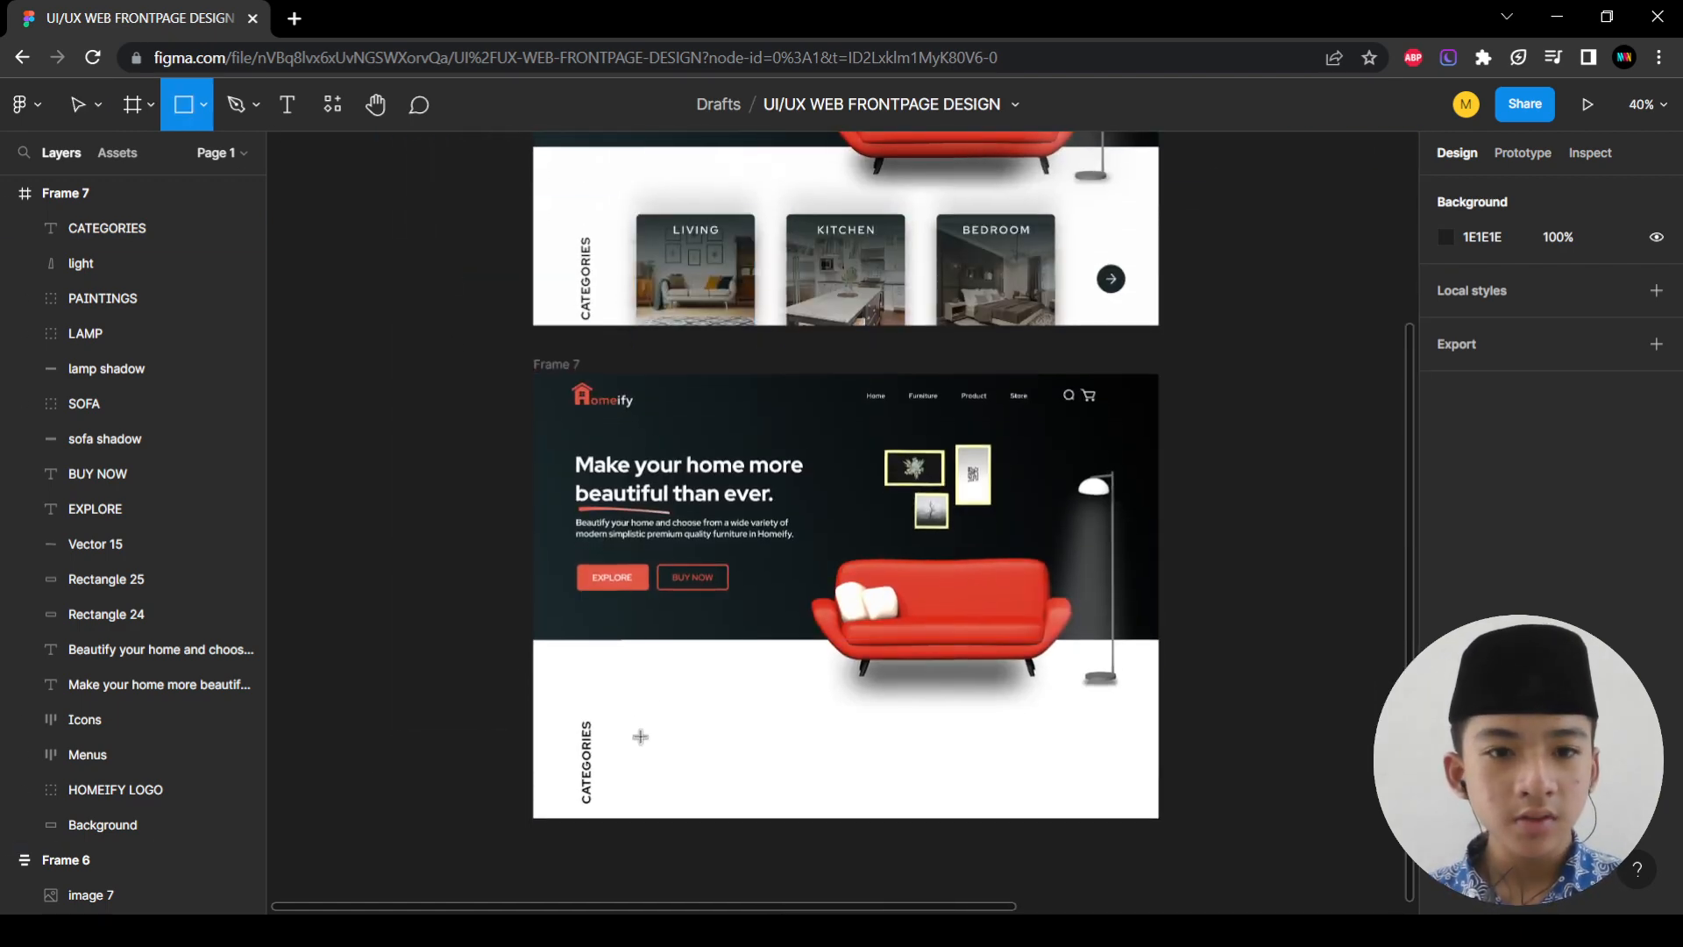
pyautogui.moveTo(631, 721); pyautogui.dragTo(736, 834)
# Resize the new grey card rectangle to 273 × 297, matching the LIVING card in the original design
pyautogui.scroll(2, 759, 311)
pyautogui.click(749, 315)
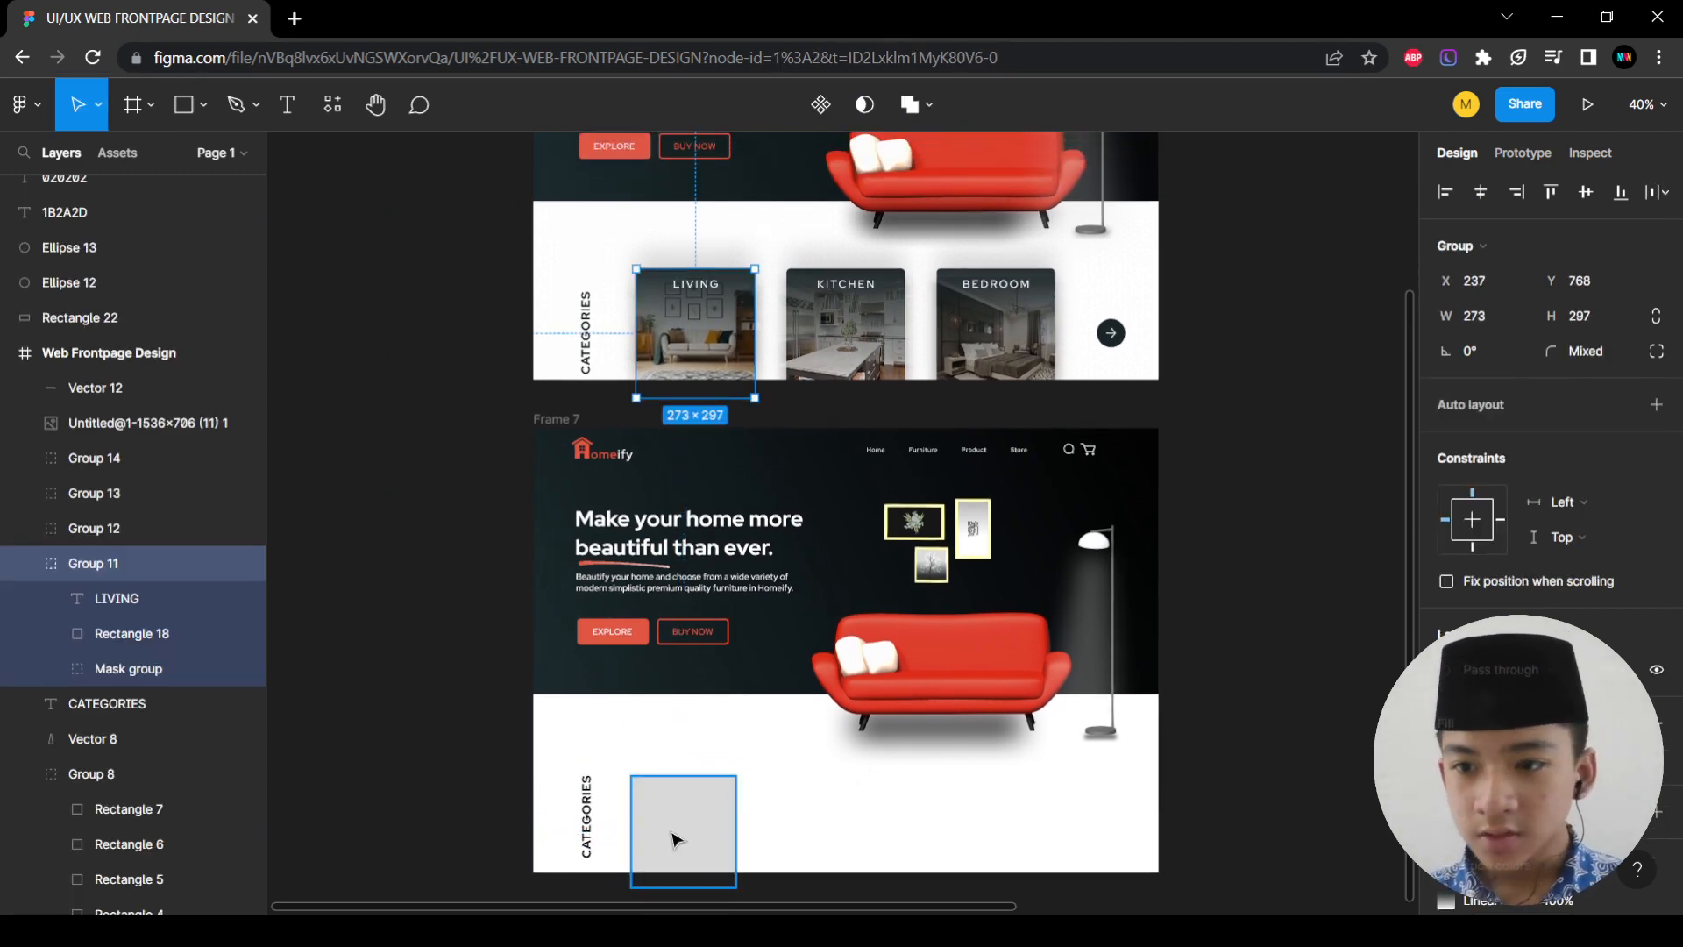
pyautogui.click(671, 840)
pyautogui.click(1497, 288)
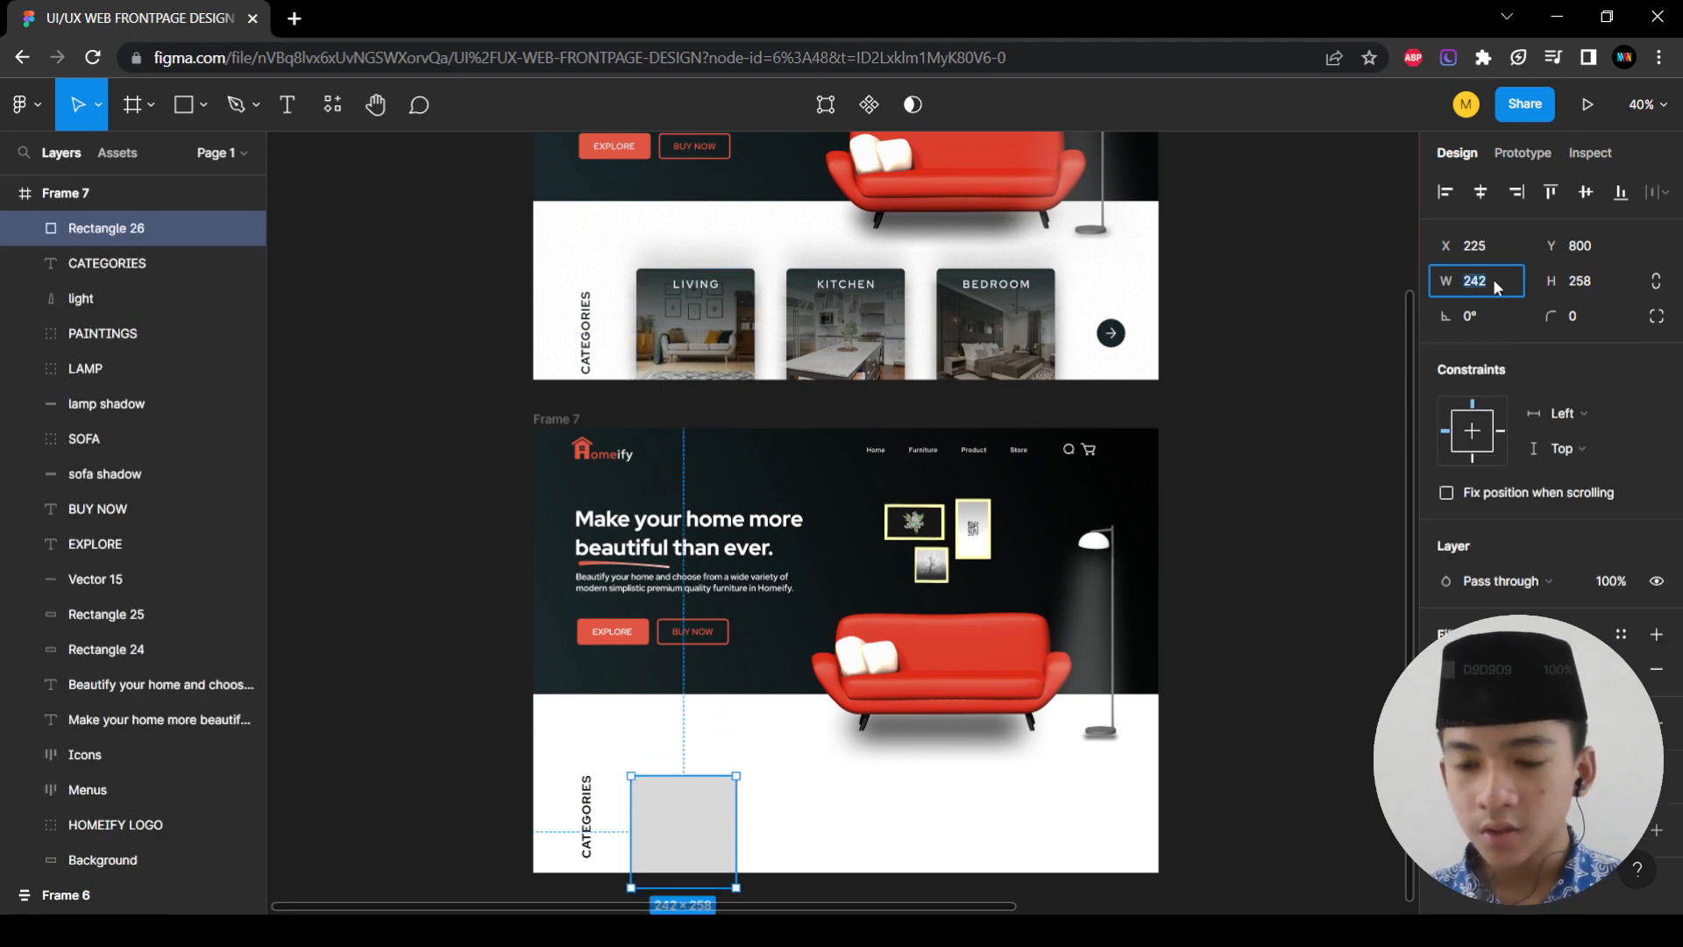
pyautogui.click(1591, 281)
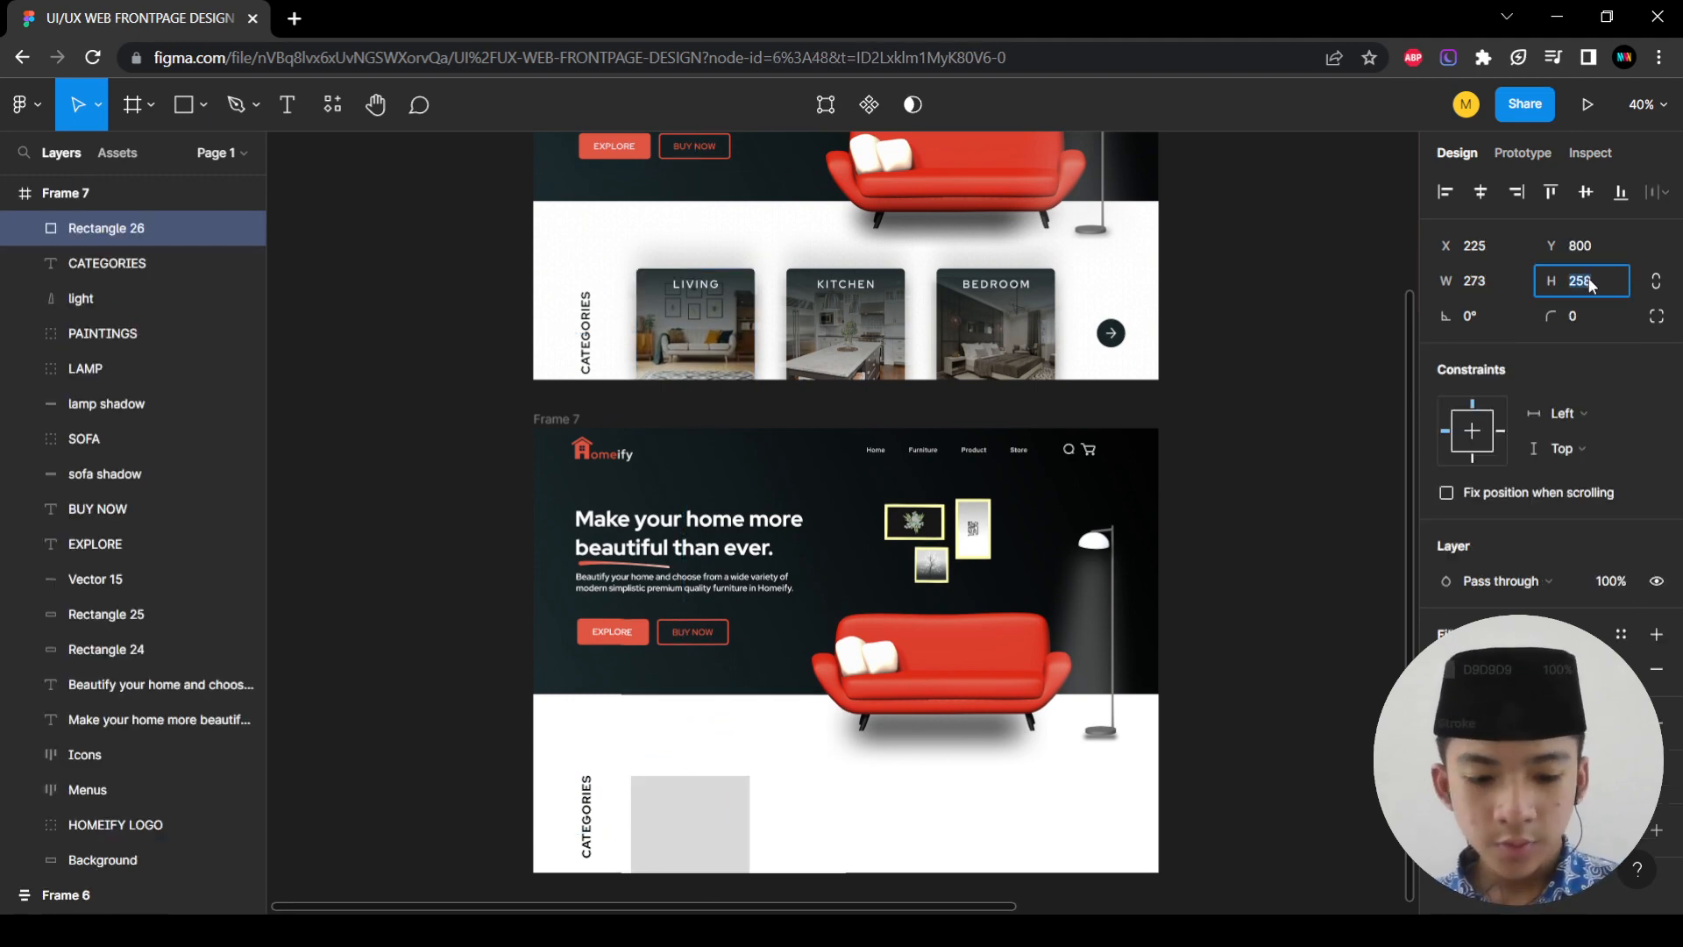
pyautogui.write('297')
pyautogui.press('Return')
pyautogui.click(1271, 701)
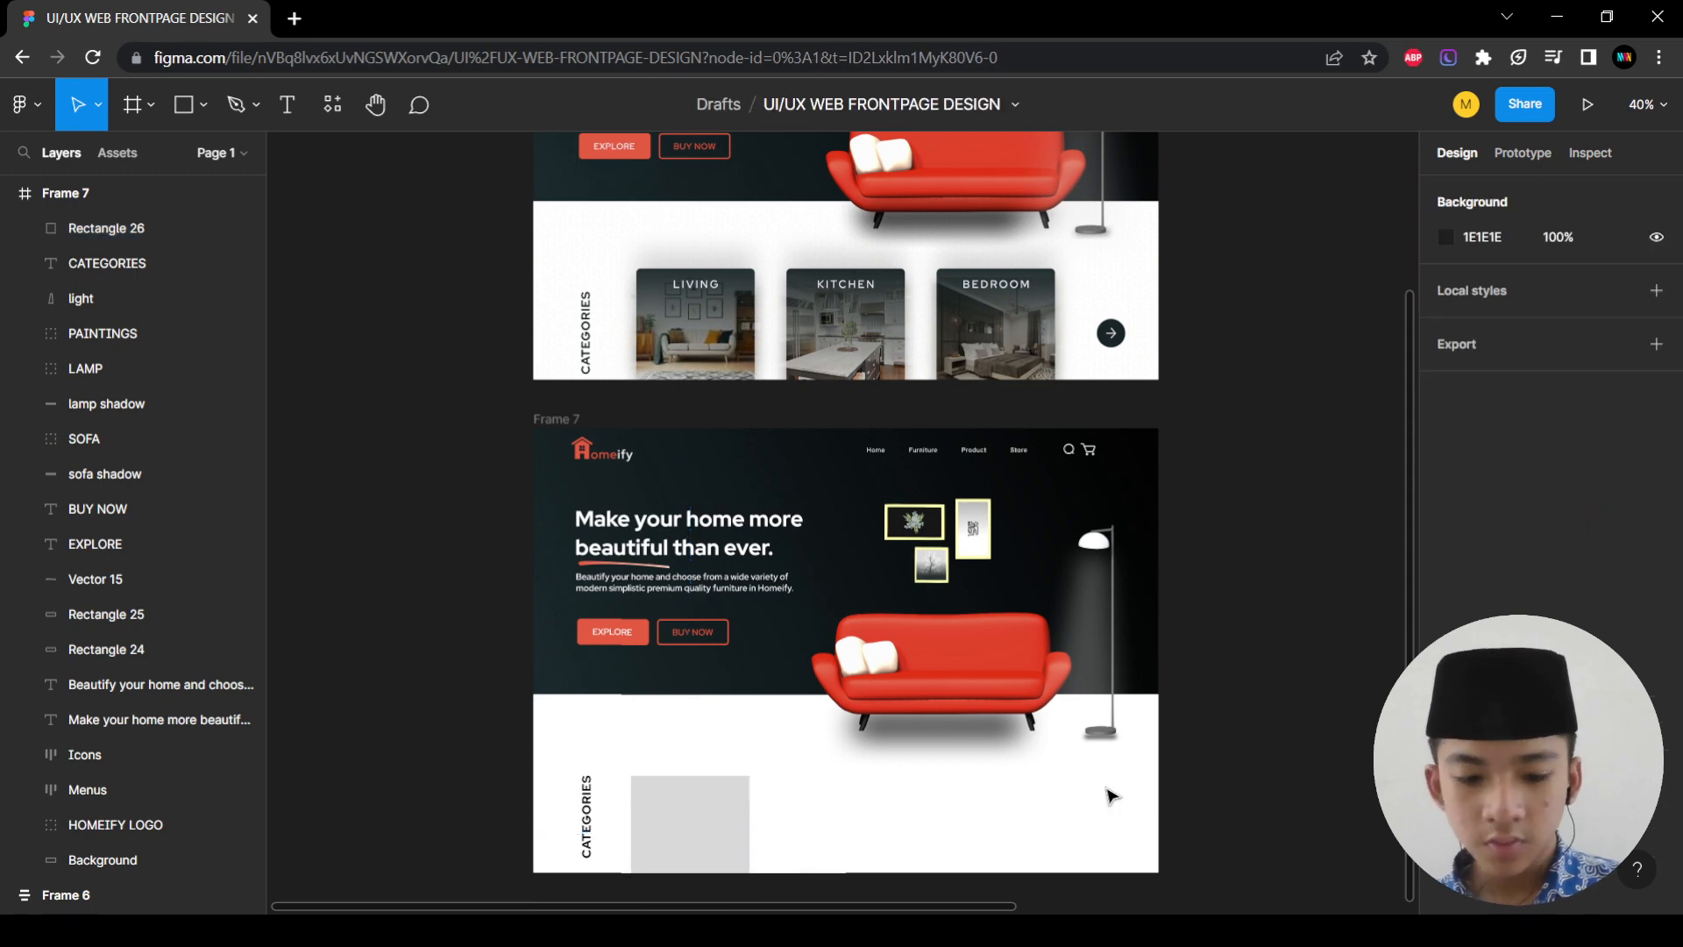
# Set the grey card's corner radius to 10, matching the LIVING card in the original design
pyautogui.click(671, 823)
pyautogui.click(696, 333)
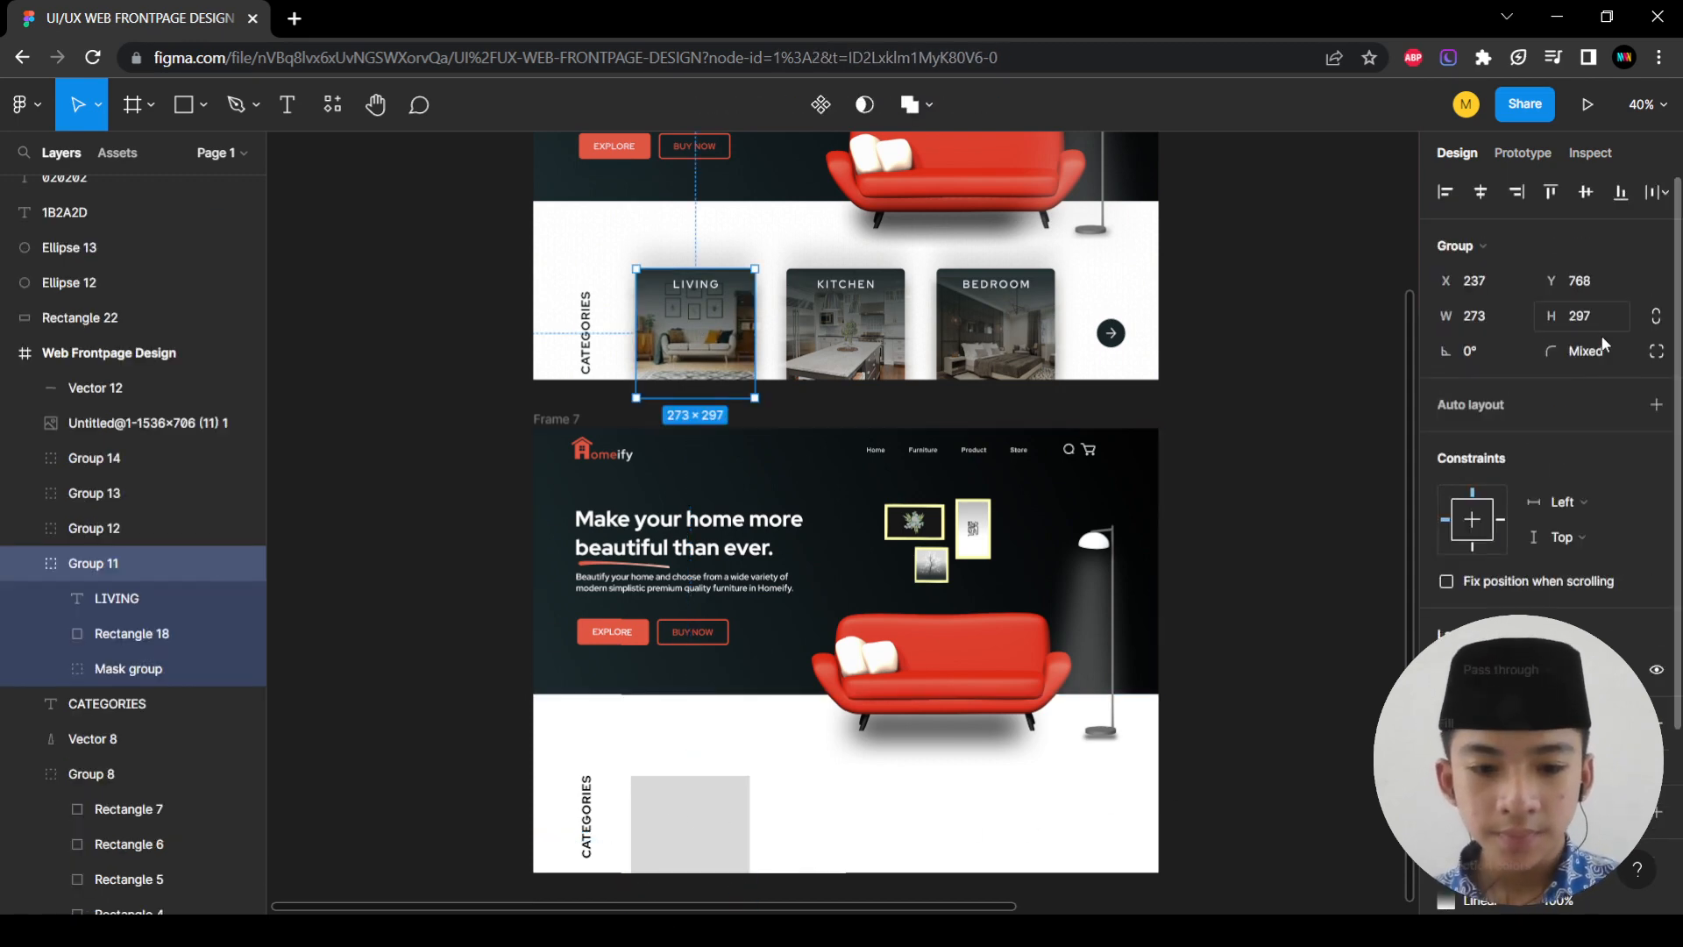
pyautogui.doubleClick(742, 313)
pyautogui.scroll(3, 739, 280)
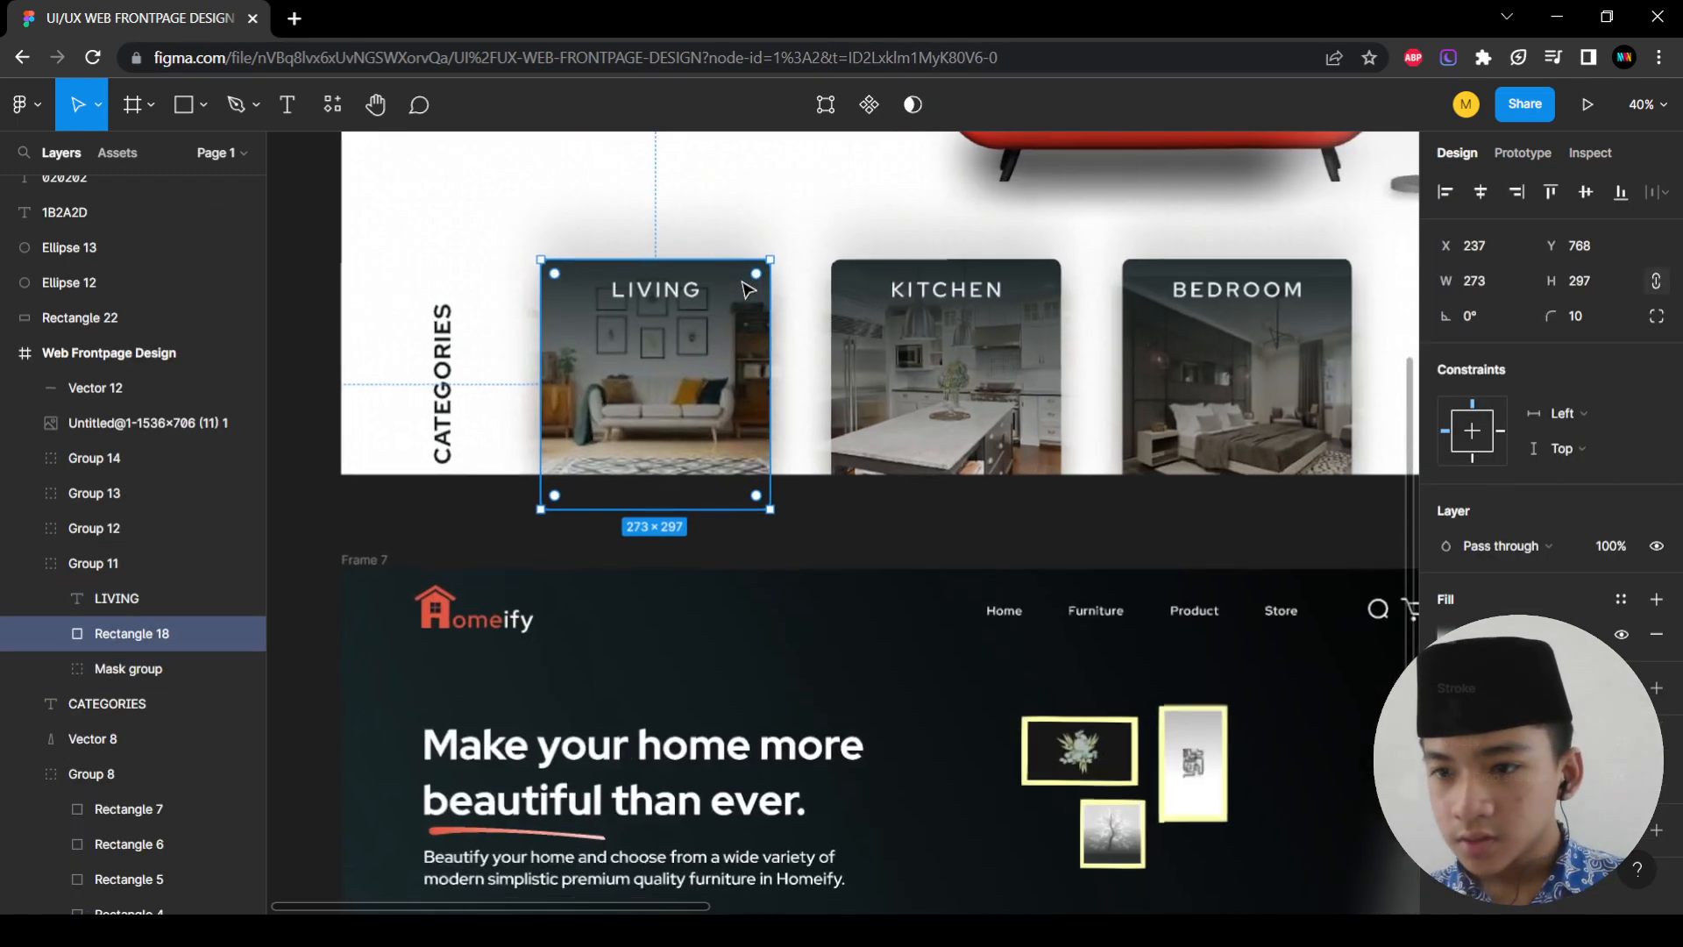
pyautogui.scroll(-5, 775, 581)
pyautogui.scroll(-3, 687, 769)
pyautogui.click(675, 754)
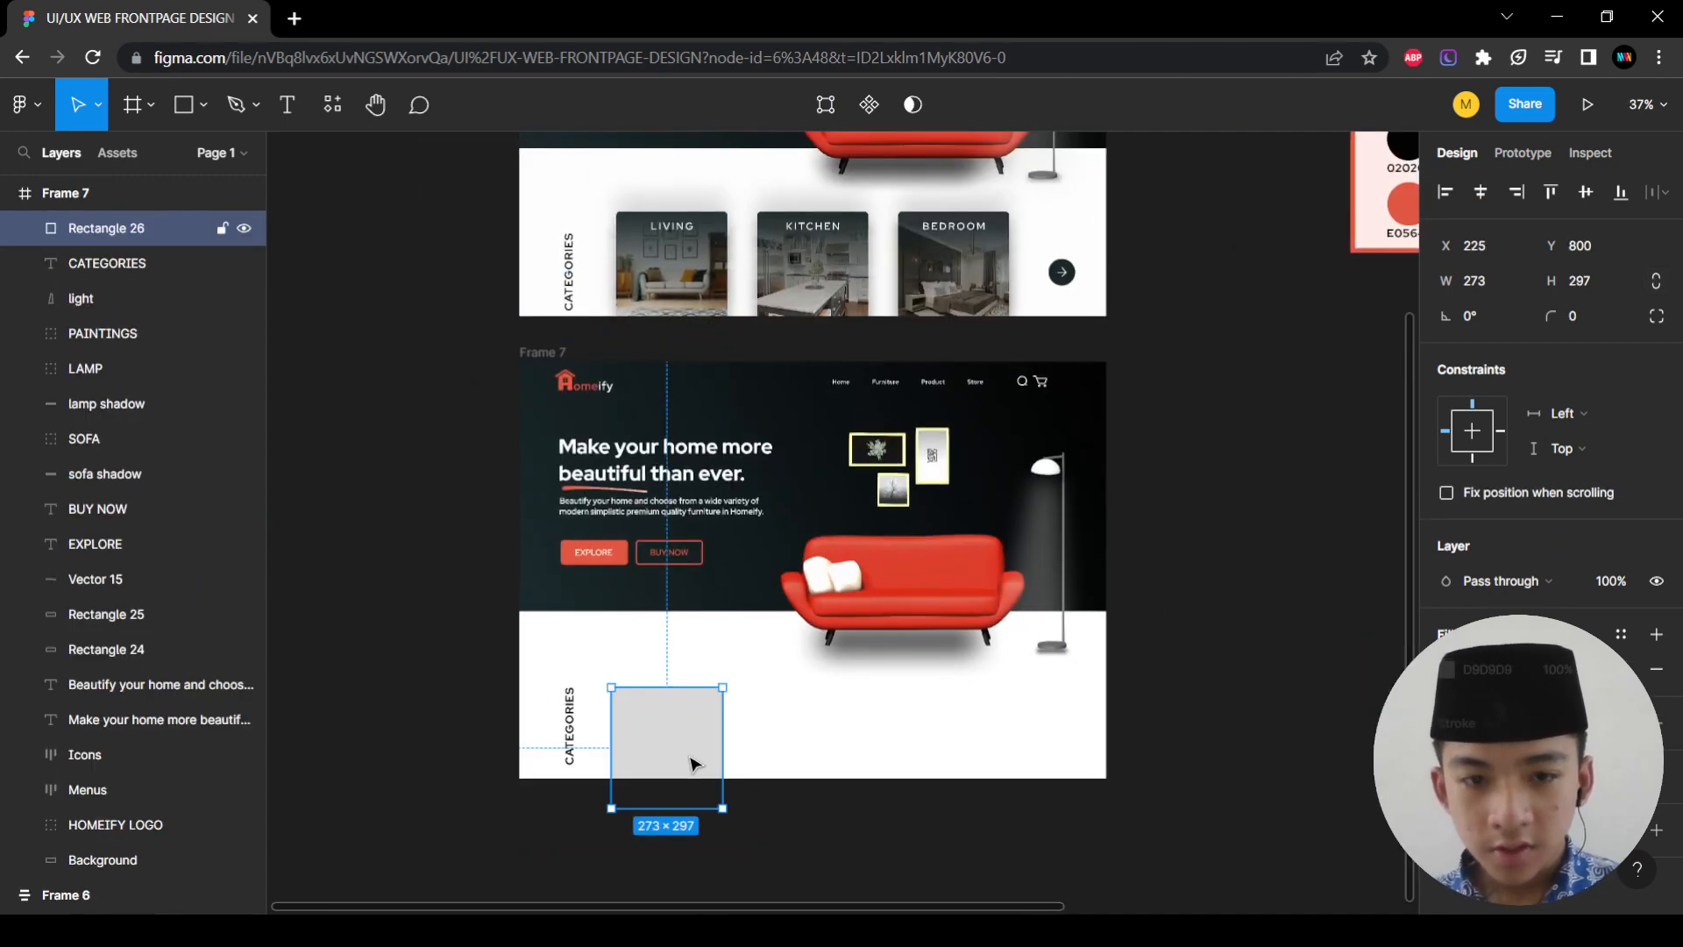
pyautogui.click(1600, 321)
pyautogui.write('4')
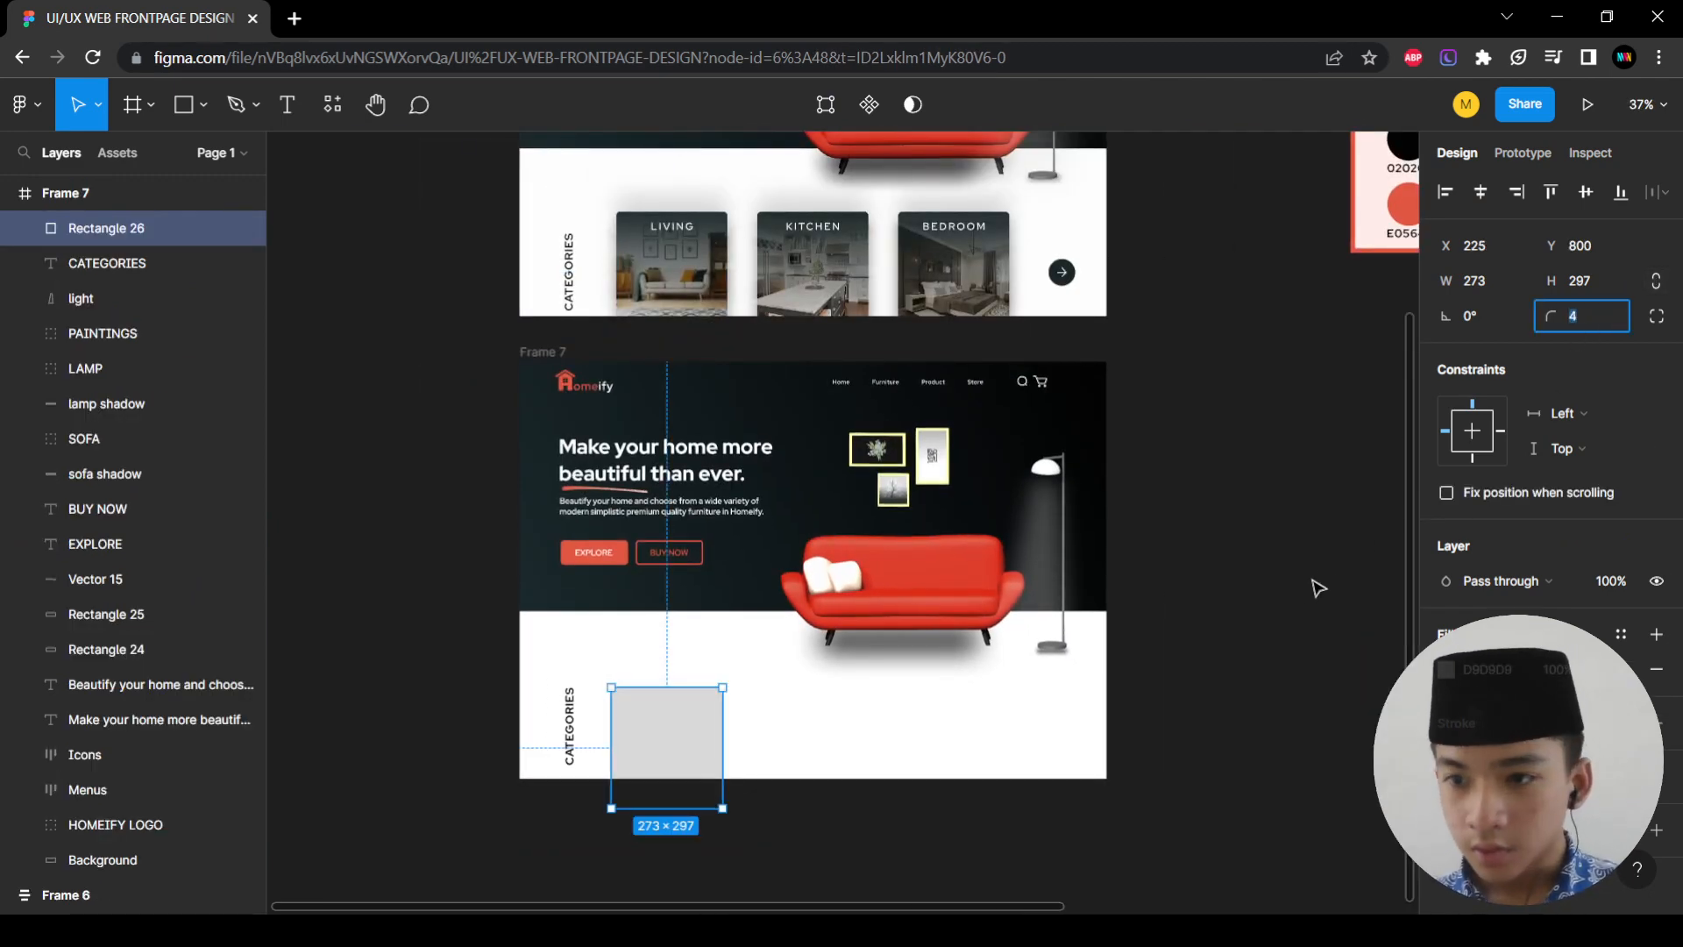
pyautogui.click(824, 751)
pyautogui.scroll(3, 673, 752)
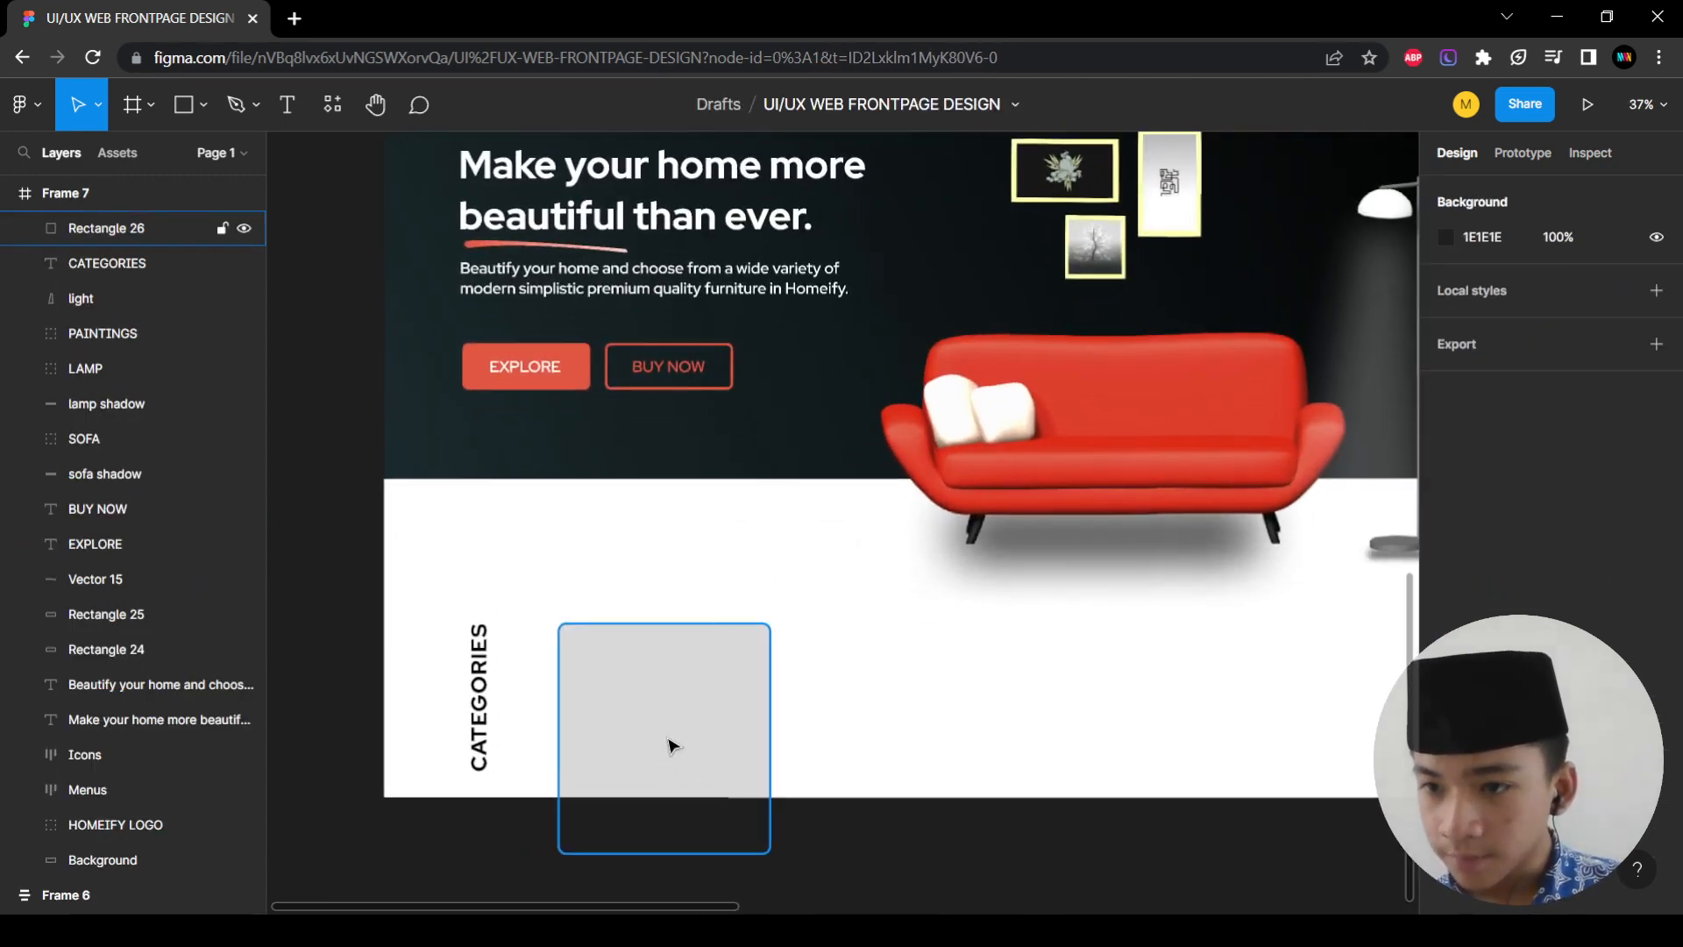
# Move the grey card up slightly beside the CATEGORIES text to X 229, Y 762
pyautogui.click(680, 747)
pyautogui.scroll(-3, 686, 757)
pyautogui.moveTo(686, 759); pyautogui.dragTo(691, 742)
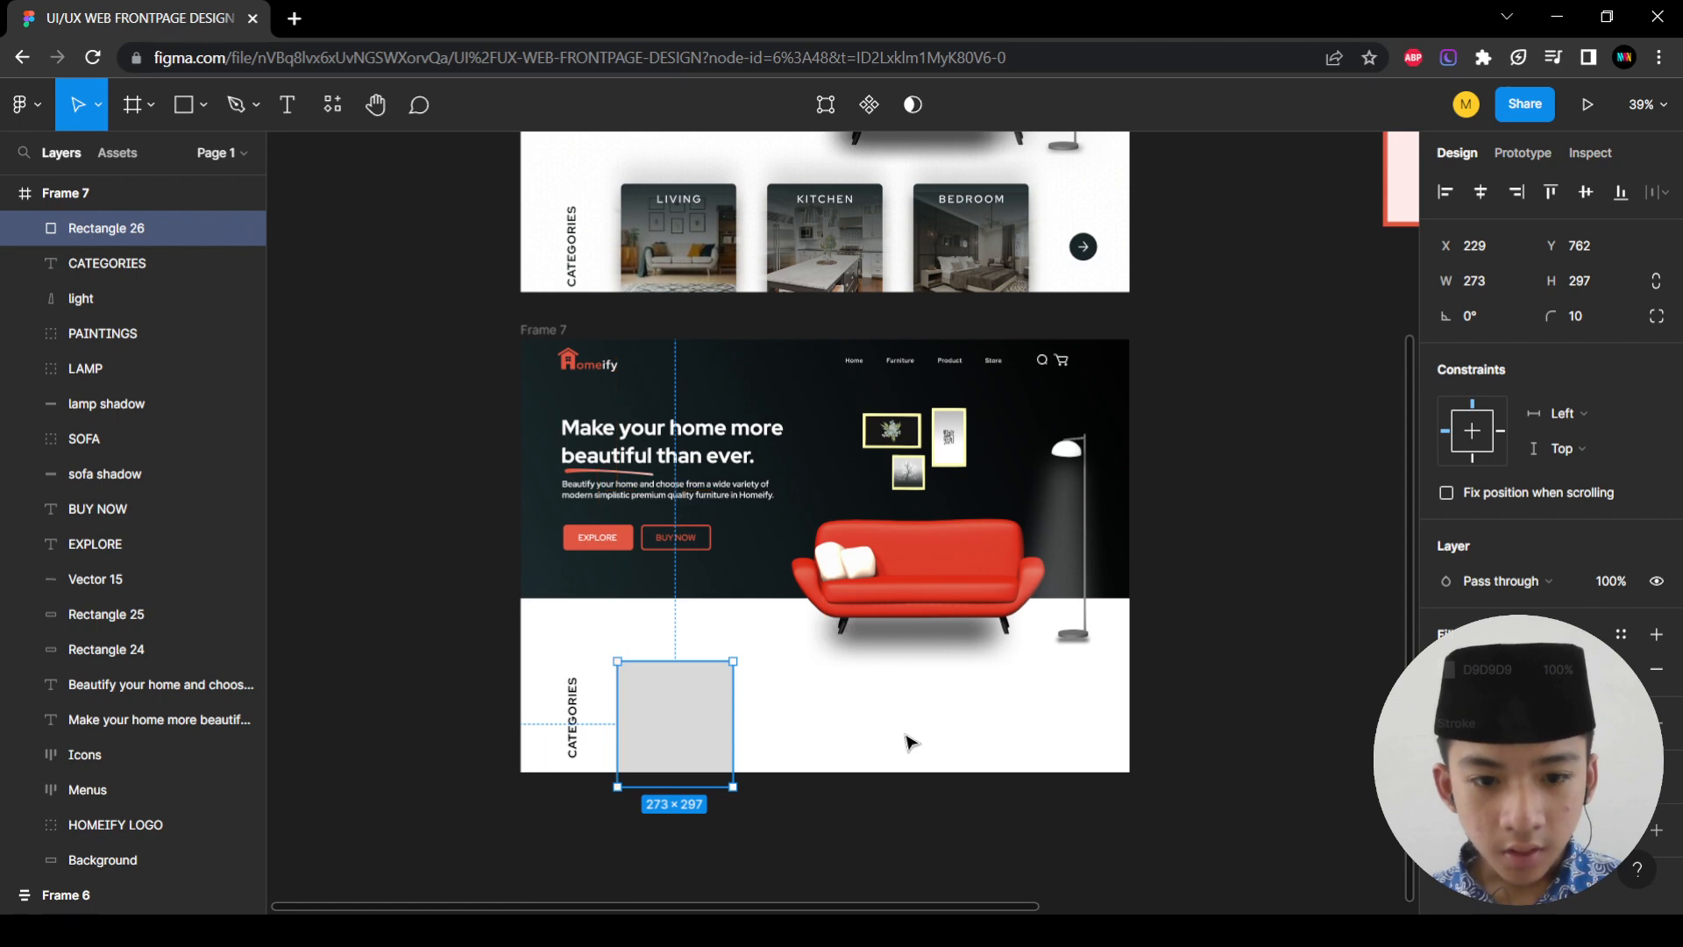
pyautogui.rightClick(908, 648)
pyautogui.click(1309, 586)
pyautogui.click(1244, 662)
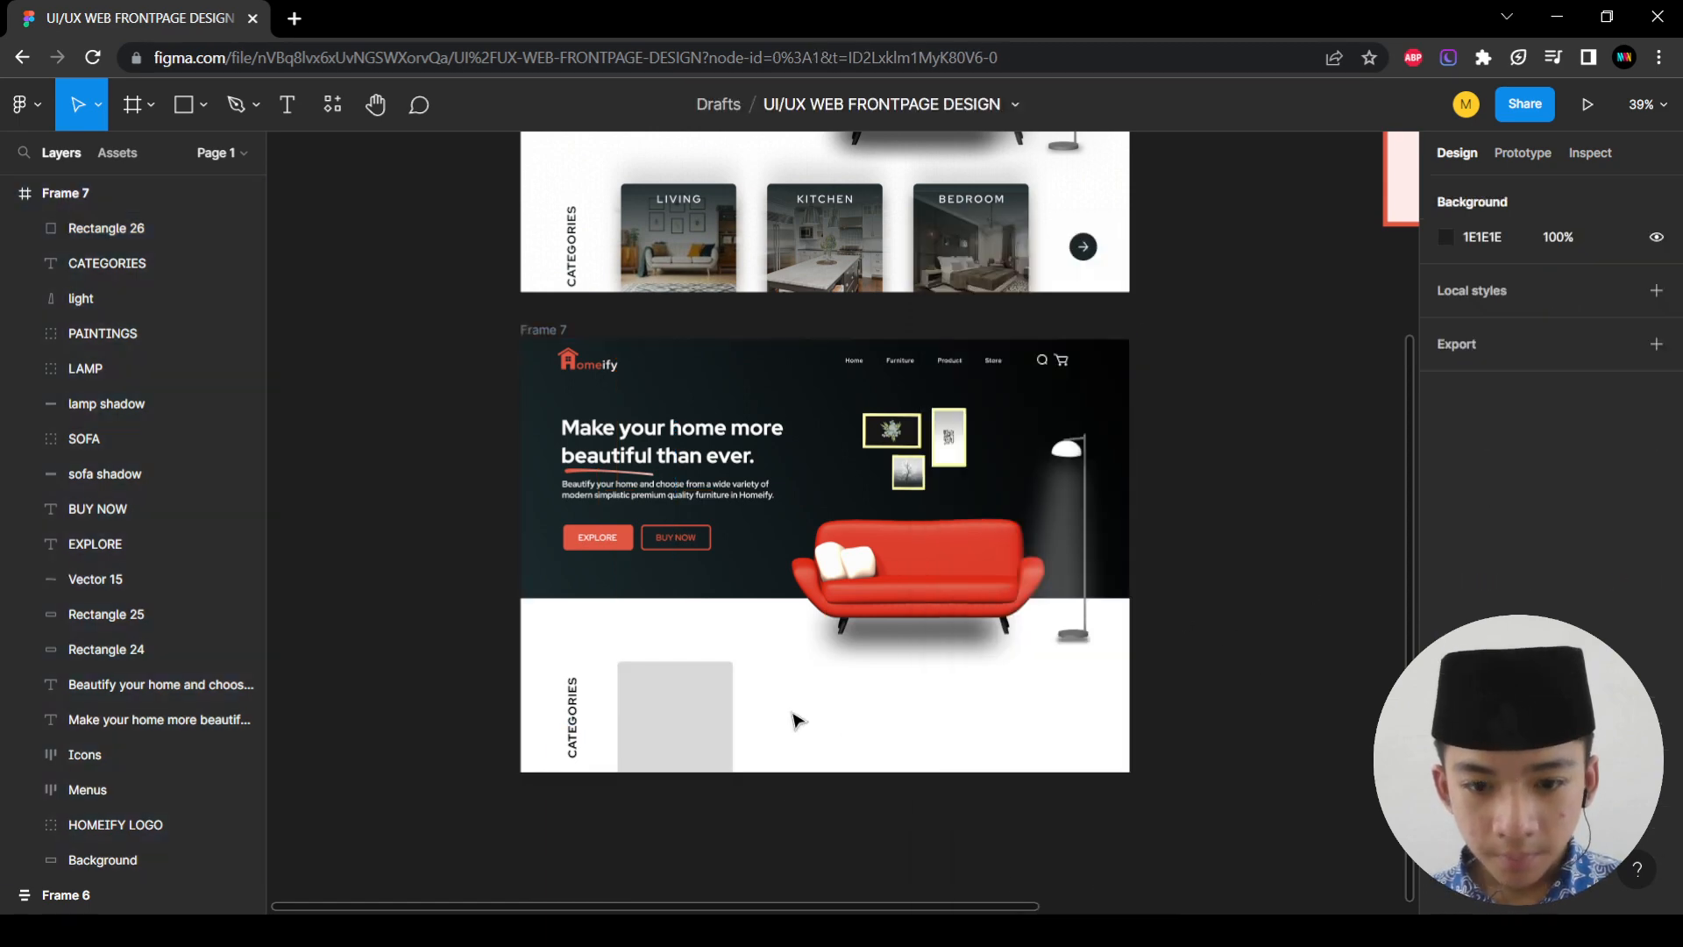
# Duplicate the grey card twice to form an evenly spaced row of three cards
pyautogui.click(668, 724)
pyautogui.scroll(-1, 789, 745)
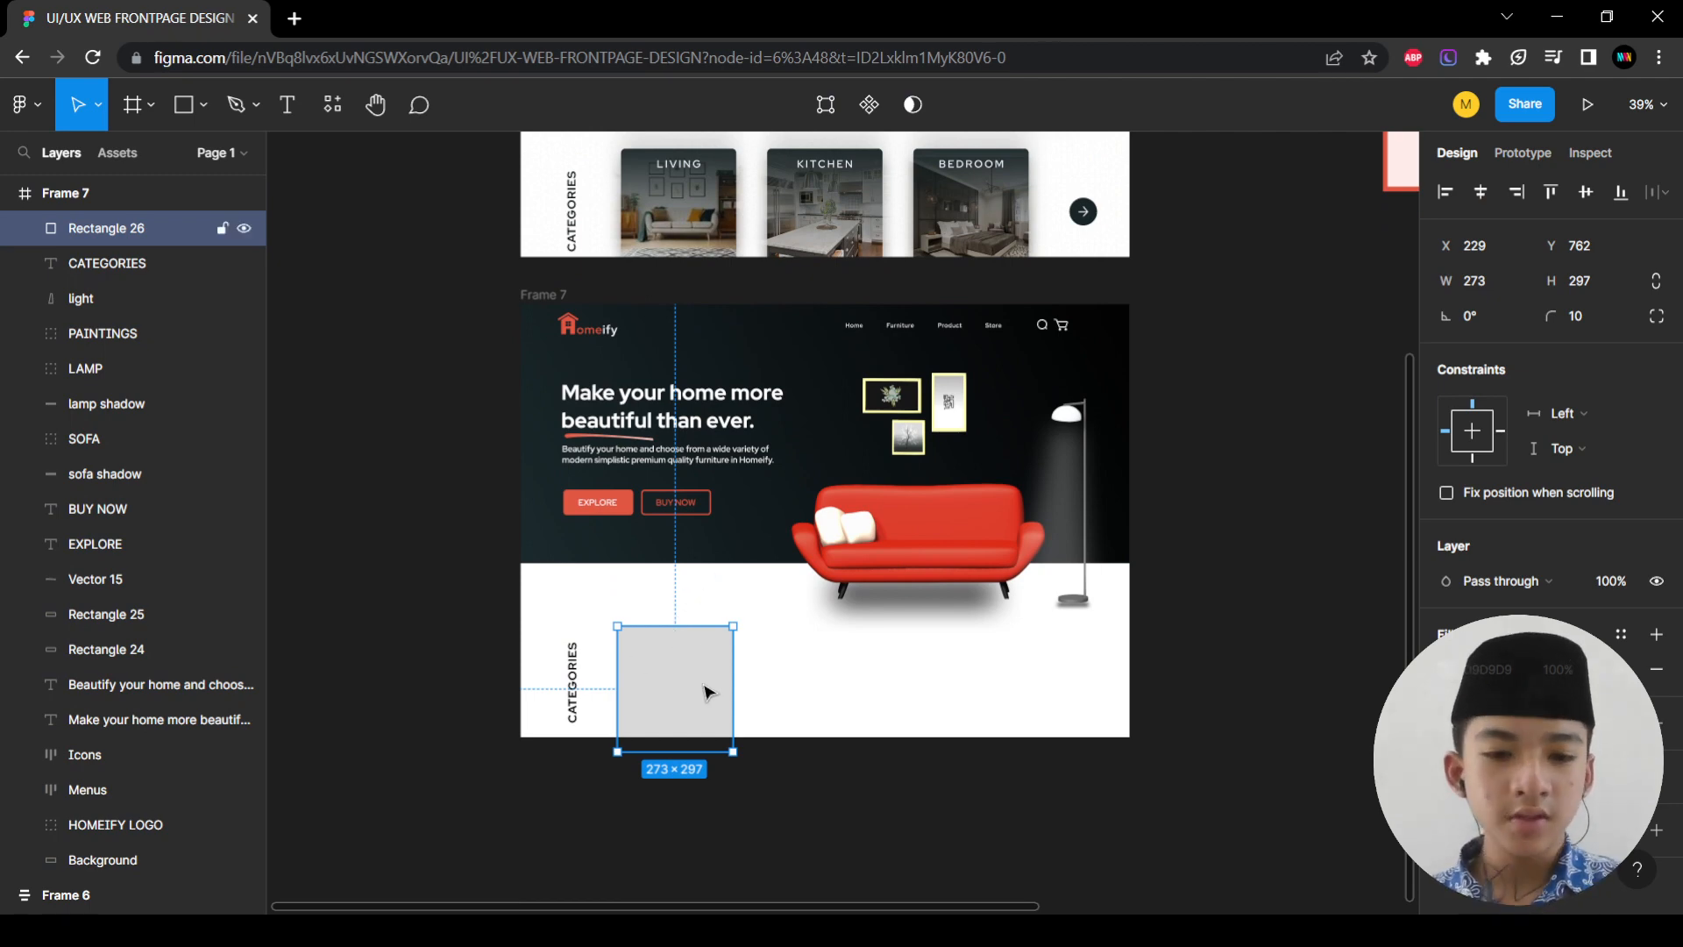
pyautogui.hotkey('ctrl', 'd')
pyautogui.moveTo(661, 696); pyautogui.dragTo(809, 699)
pyautogui.hotkey('ctrl', 'd')
pyautogui.click(1188, 676)
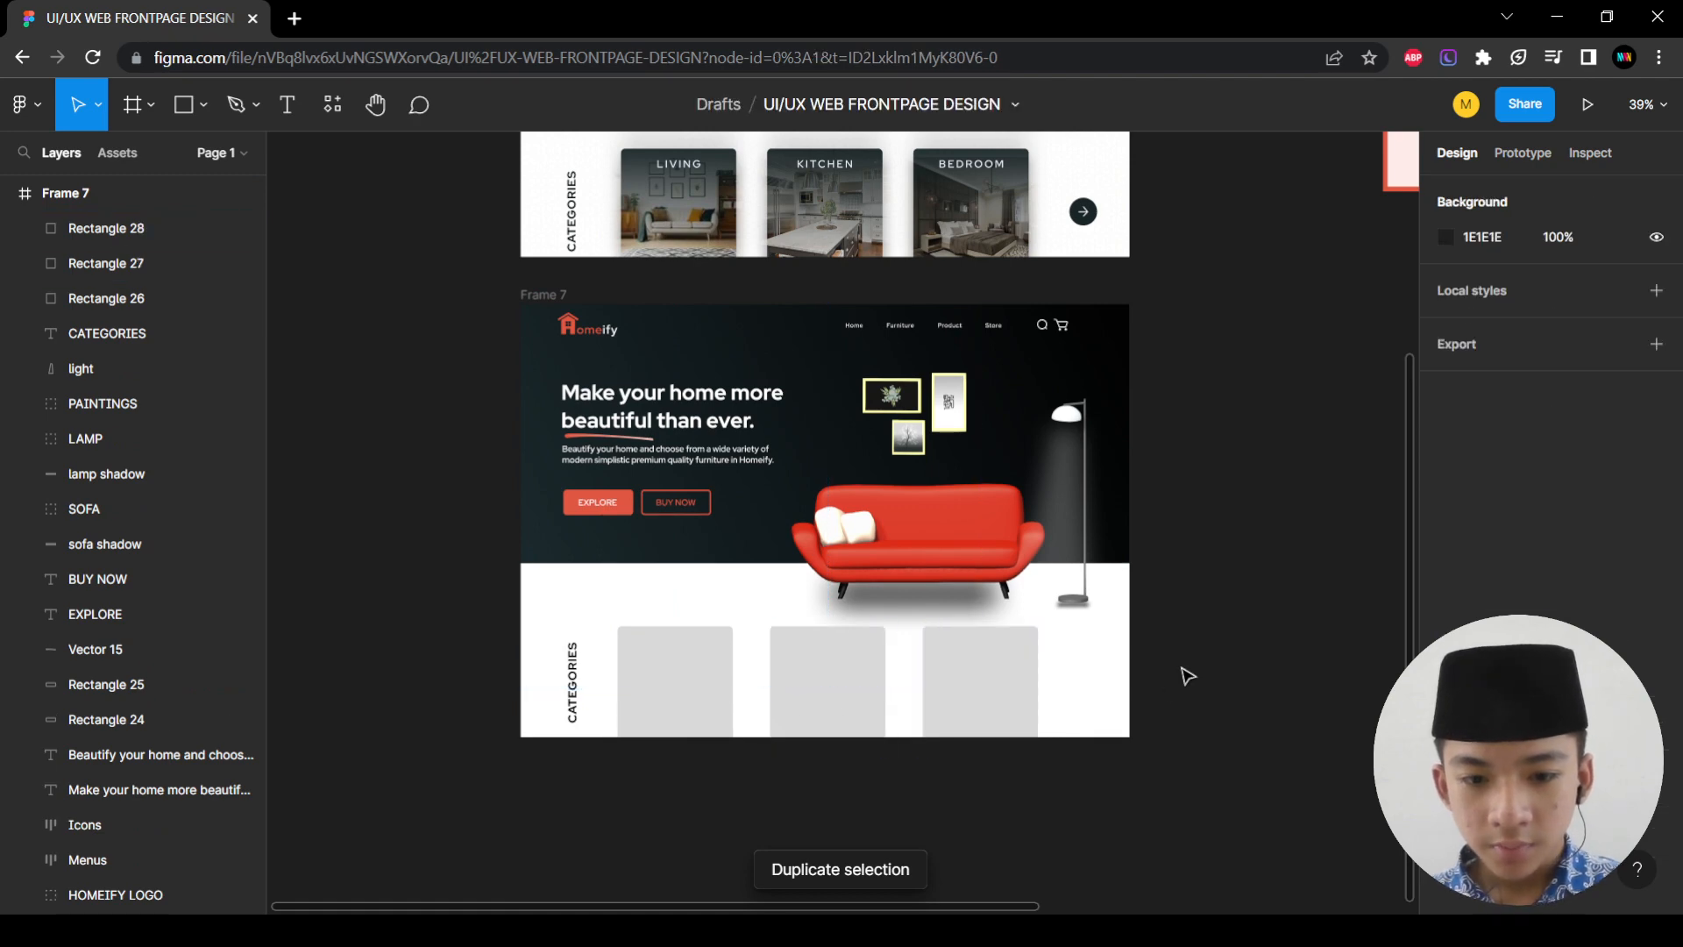
# Bring the living room photo from the palette board to the first grey card and enlarge it to 507 × 278
pyautogui.click(688, 714)
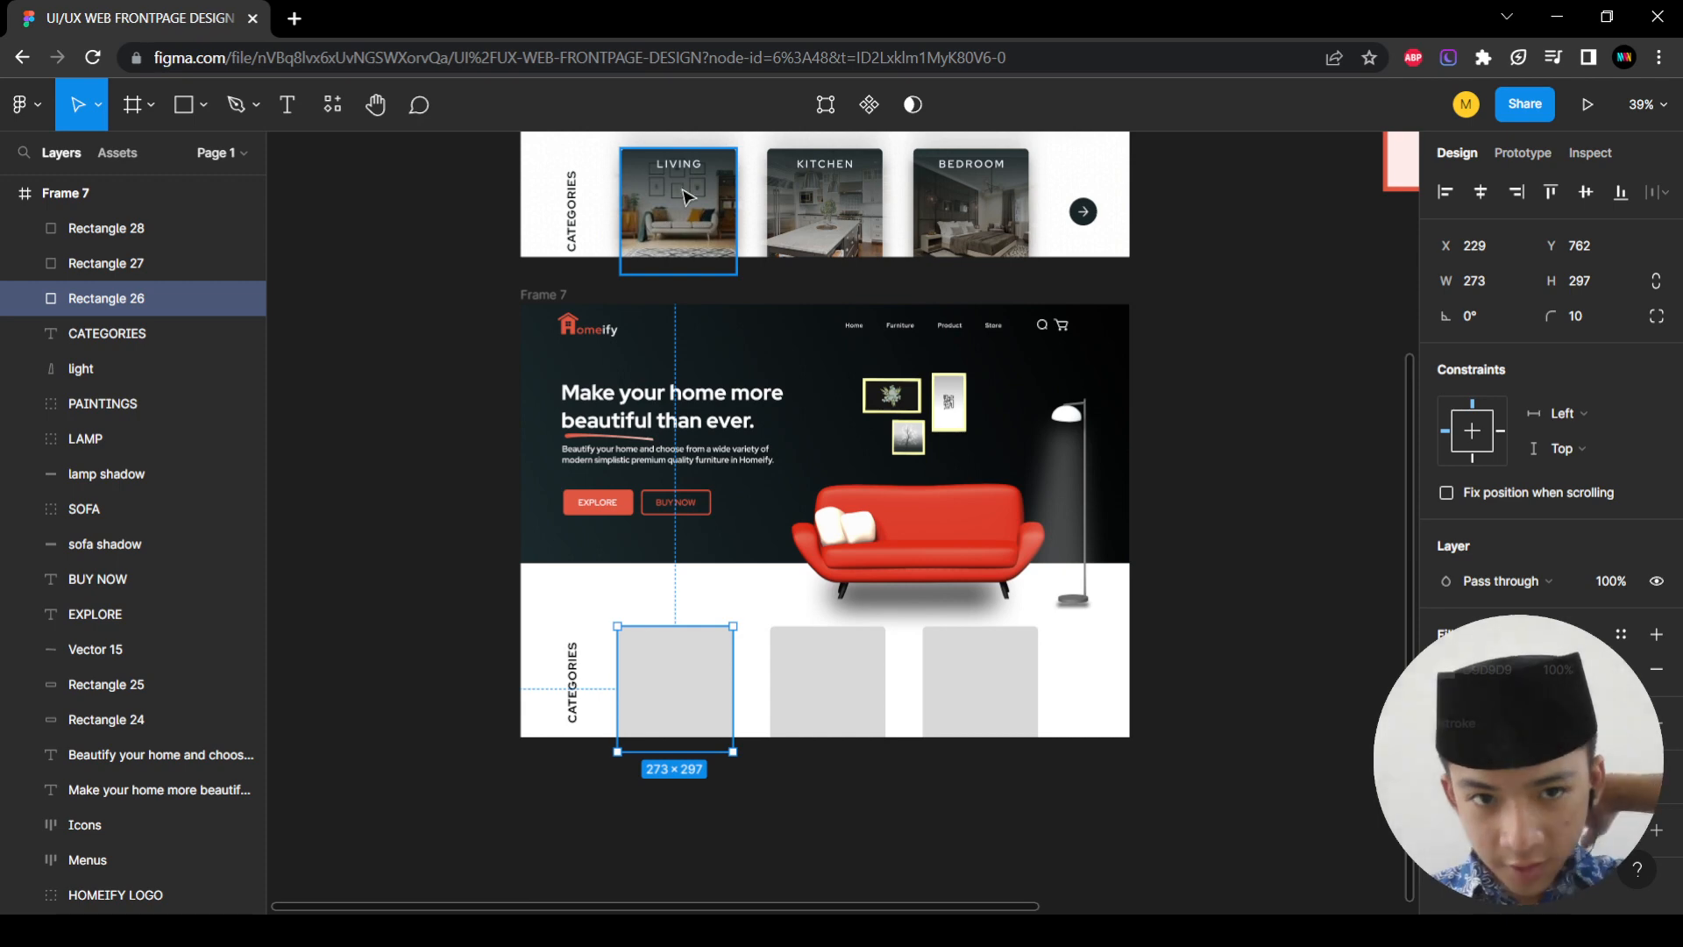
pyautogui.scroll(4, 684, 710)
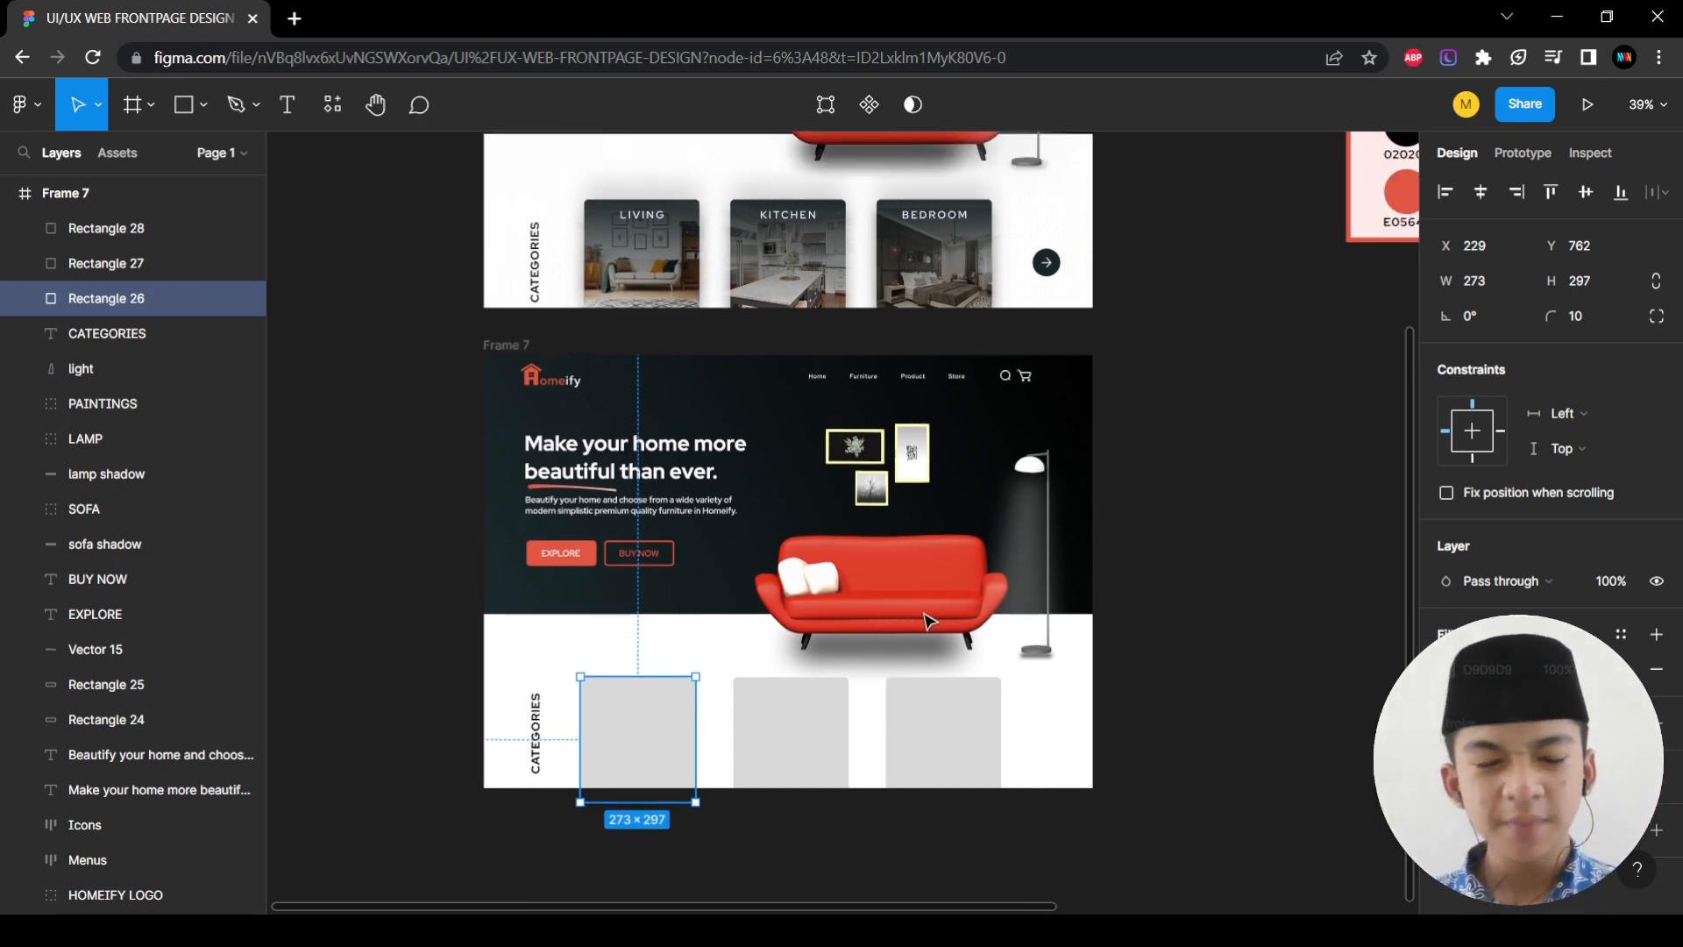
pyautogui.hscroll(8, 988, 593)
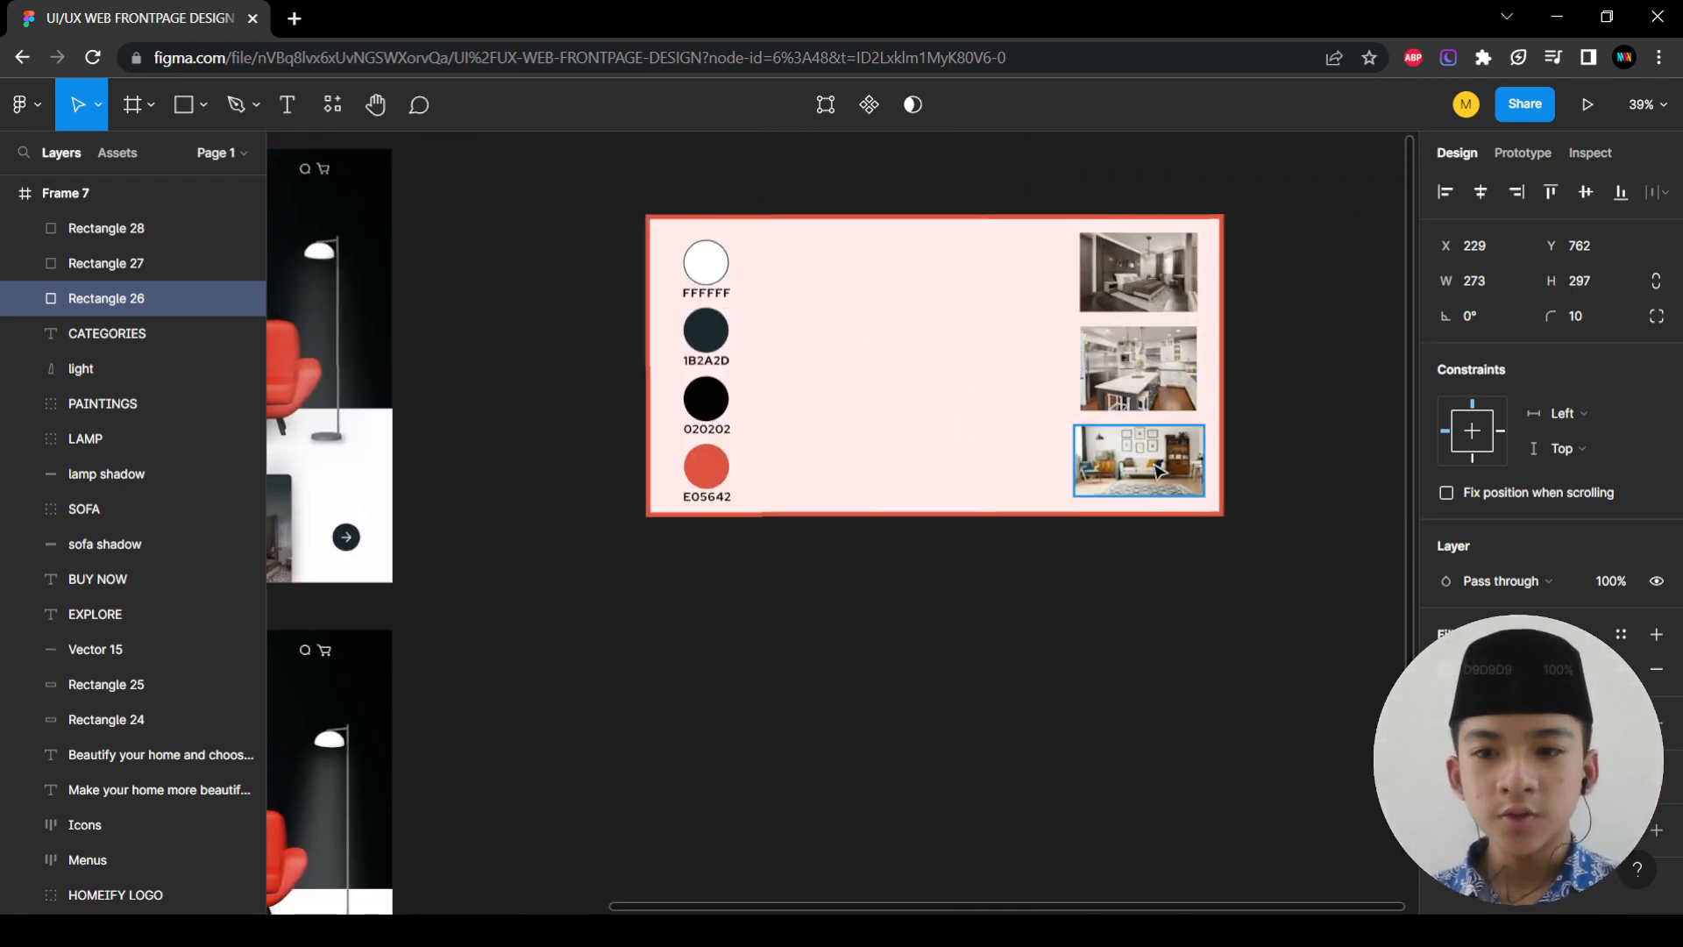
pyautogui.moveTo(1156, 469); pyautogui.dragTo(808, 475)
pyautogui.hscroll(-10, 822, 689)
pyautogui.scroll(-5, 777, 667)
pyautogui.scroll(5, 765, 666)
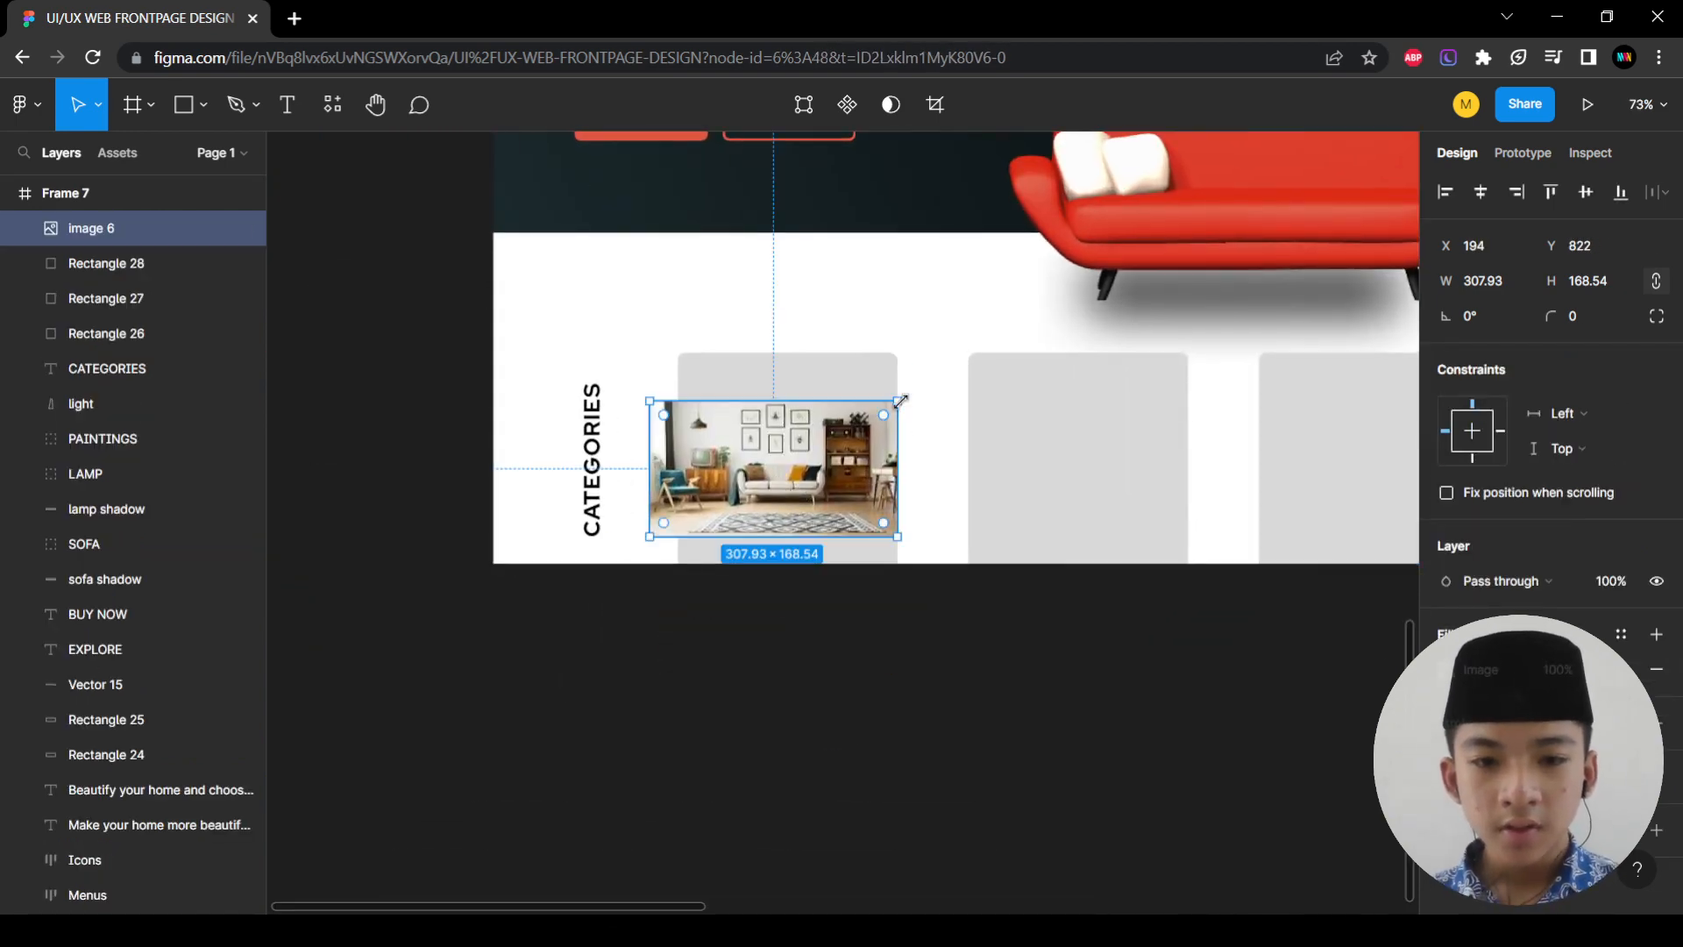
pyautogui.moveTo(900, 401); pyautogui.dragTo(785, 572)
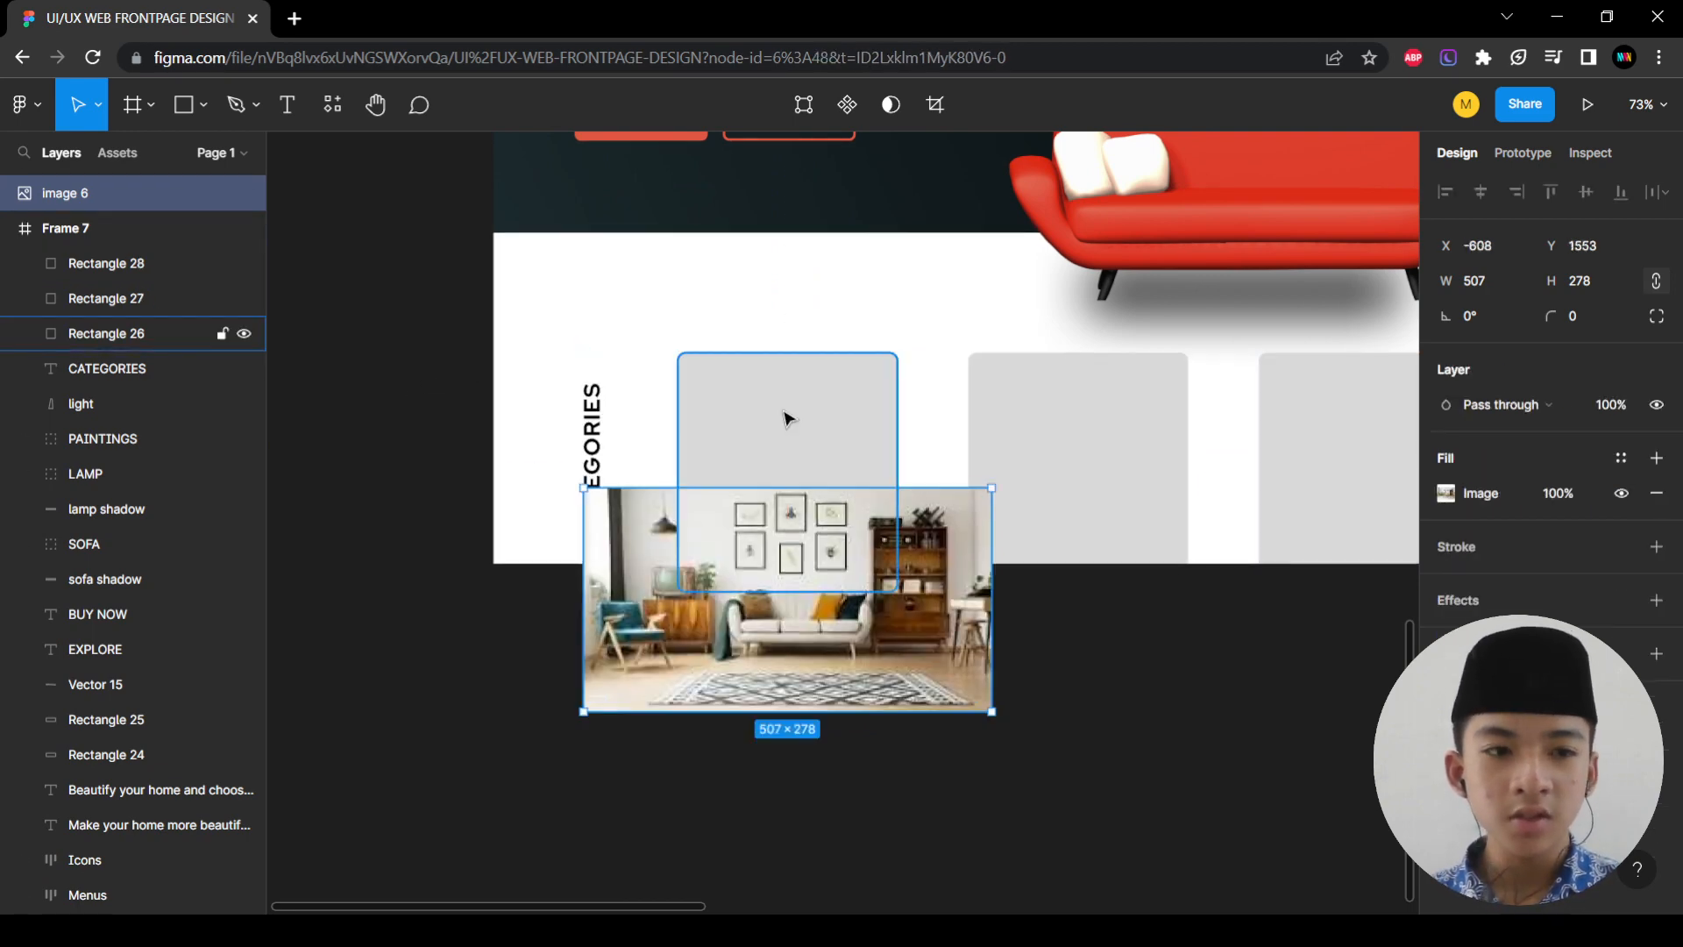
# Duplicate the first grey card in place and move the living room photo over it to X 112, Y 762
pyautogui.click(784, 411)
pyautogui.hotkey('ctrl', 'd')
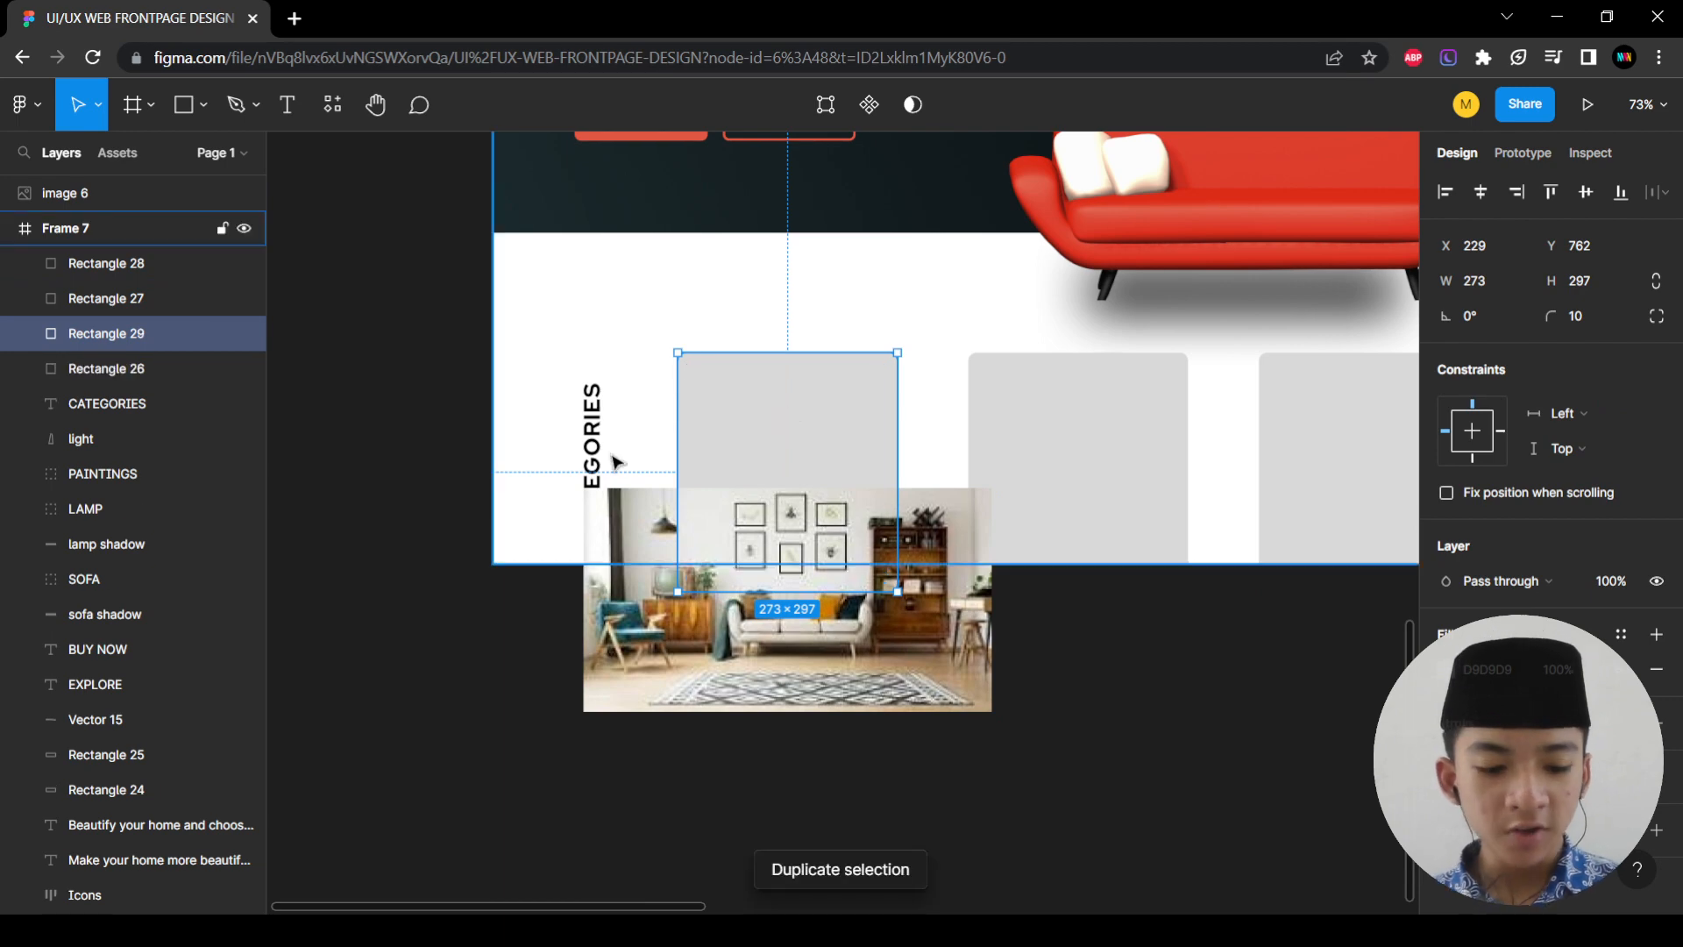
pyautogui.click(908, 657)
pyautogui.moveTo(911, 673); pyautogui.dragTo(902, 542)
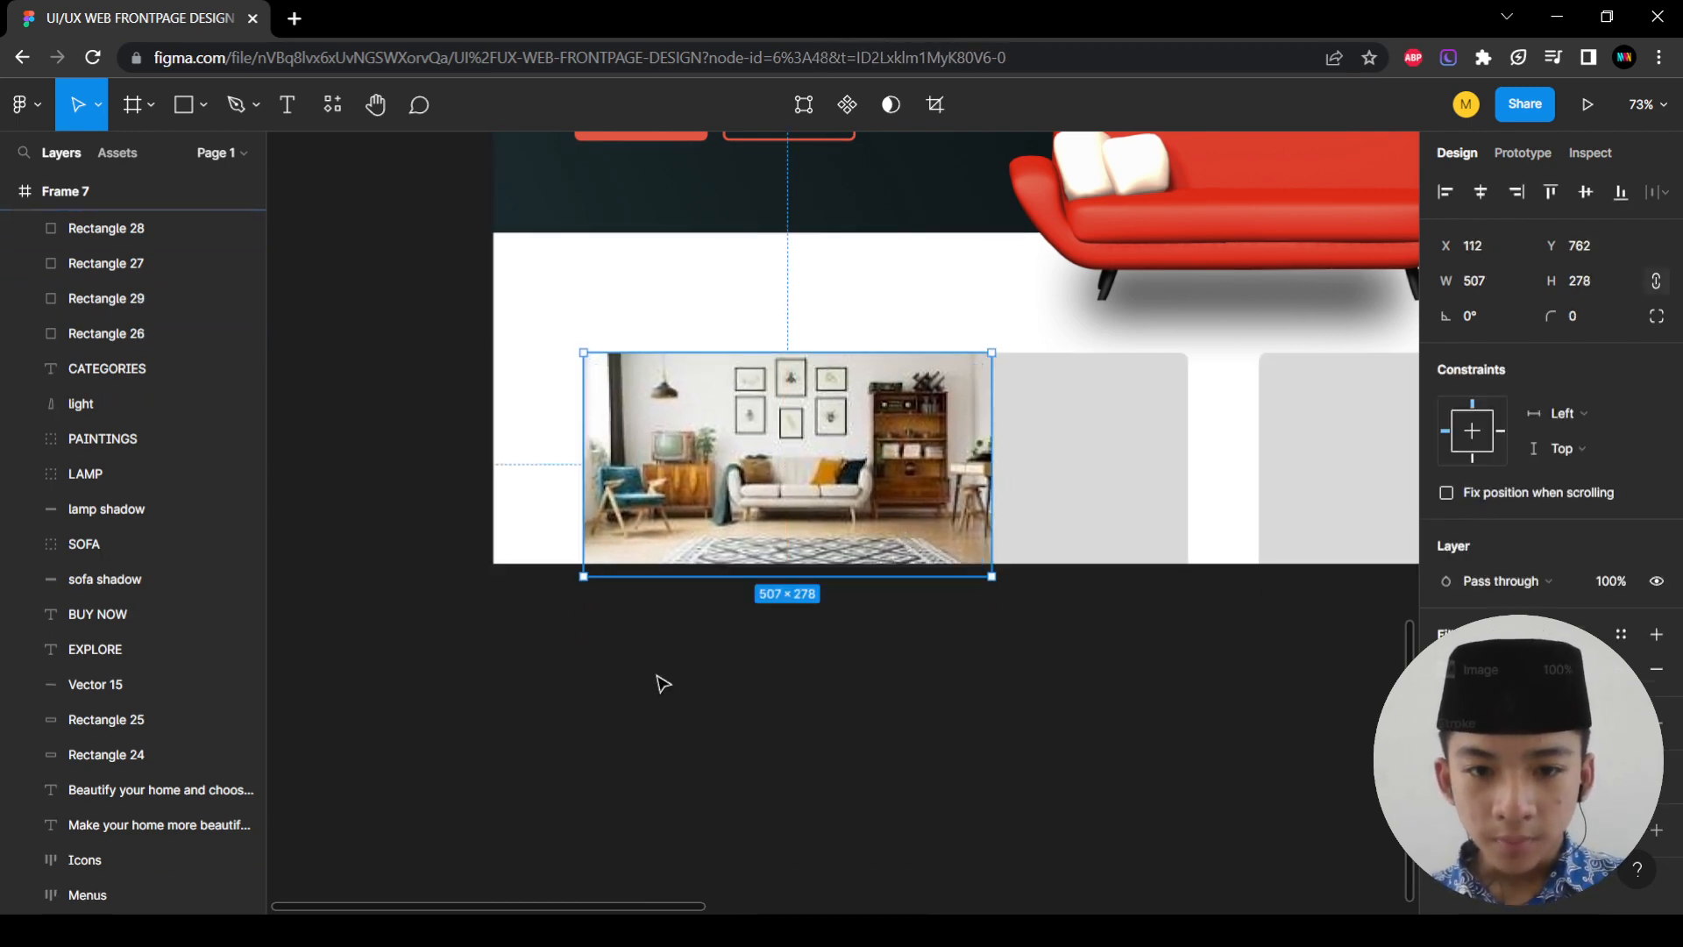
pyautogui.scroll(1, 176, 439)
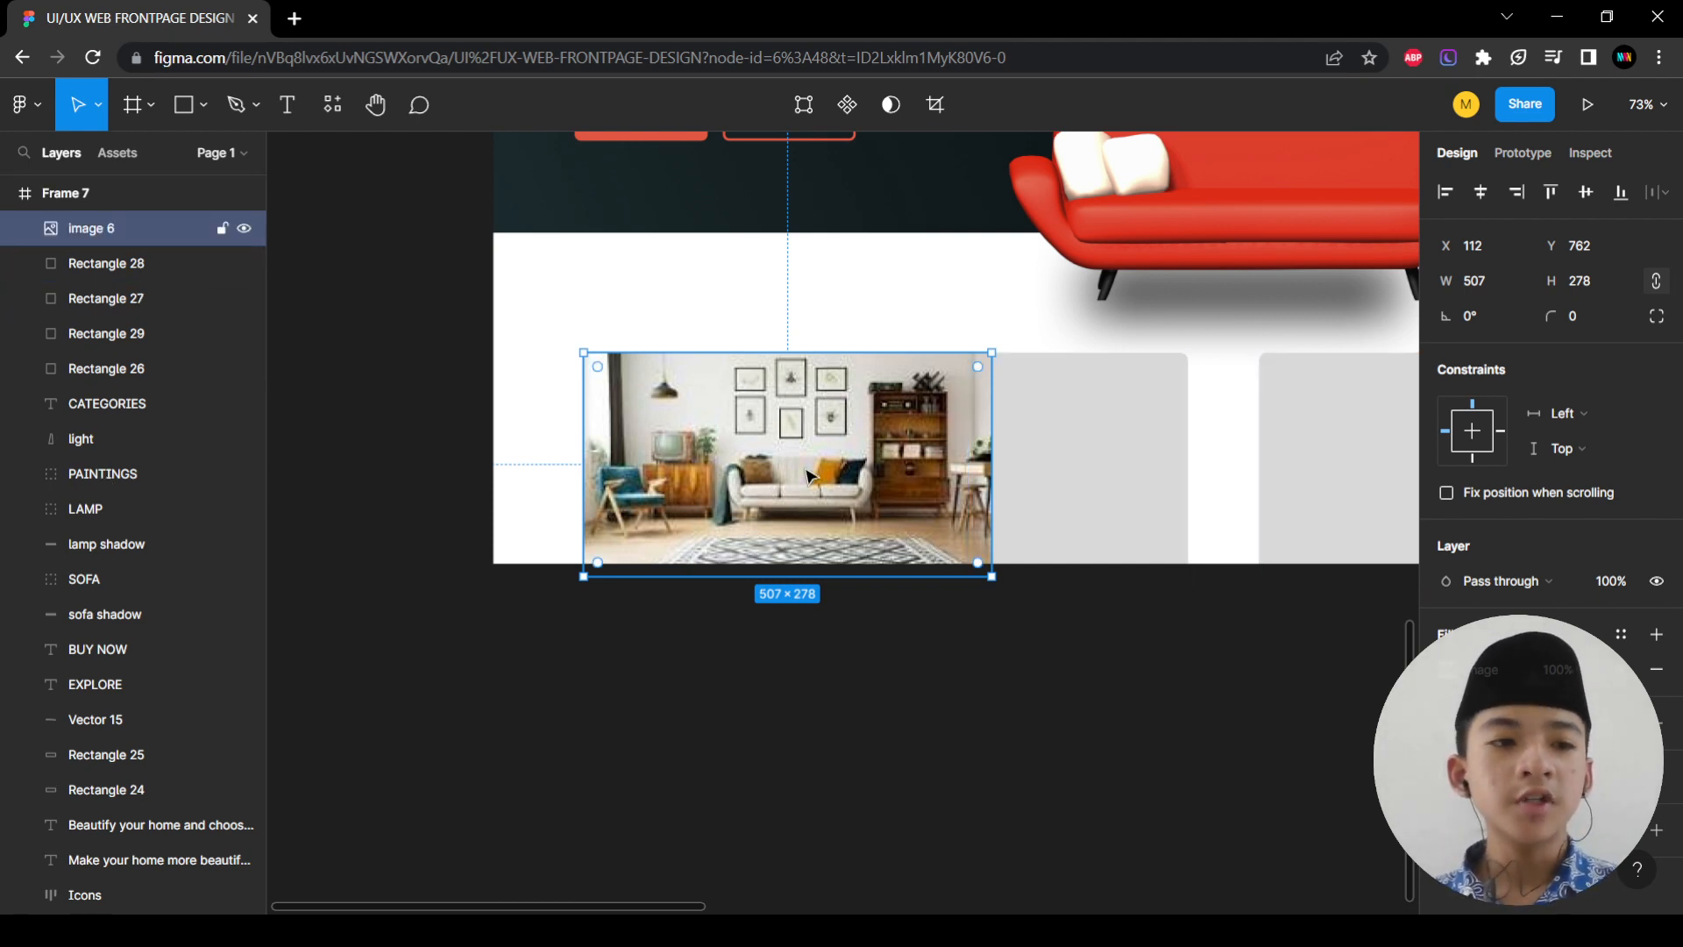
# Move the living room photo aside and delete the second and third grey cards
pyautogui.keyDown('shift'); pyautogui.click(92, 263); pyautogui.keyUp('shift')
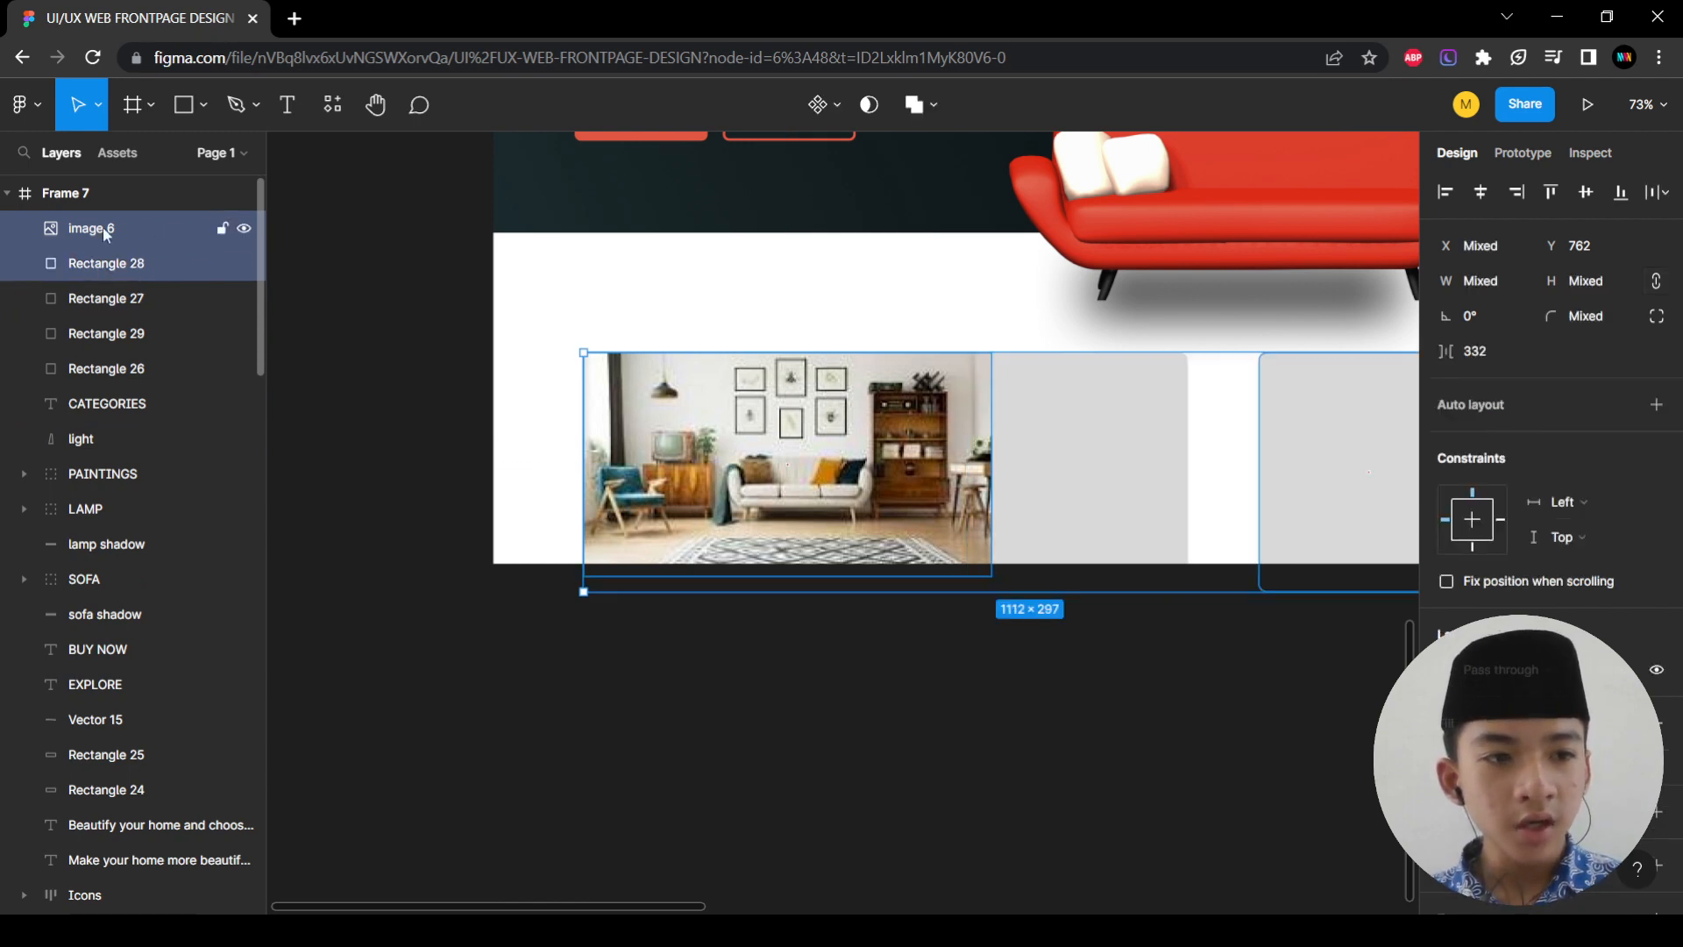
pyautogui.click(879, 710)
pyautogui.moveTo(771, 478); pyautogui.dragTo(975, 492)
pyautogui.click(697, 493)
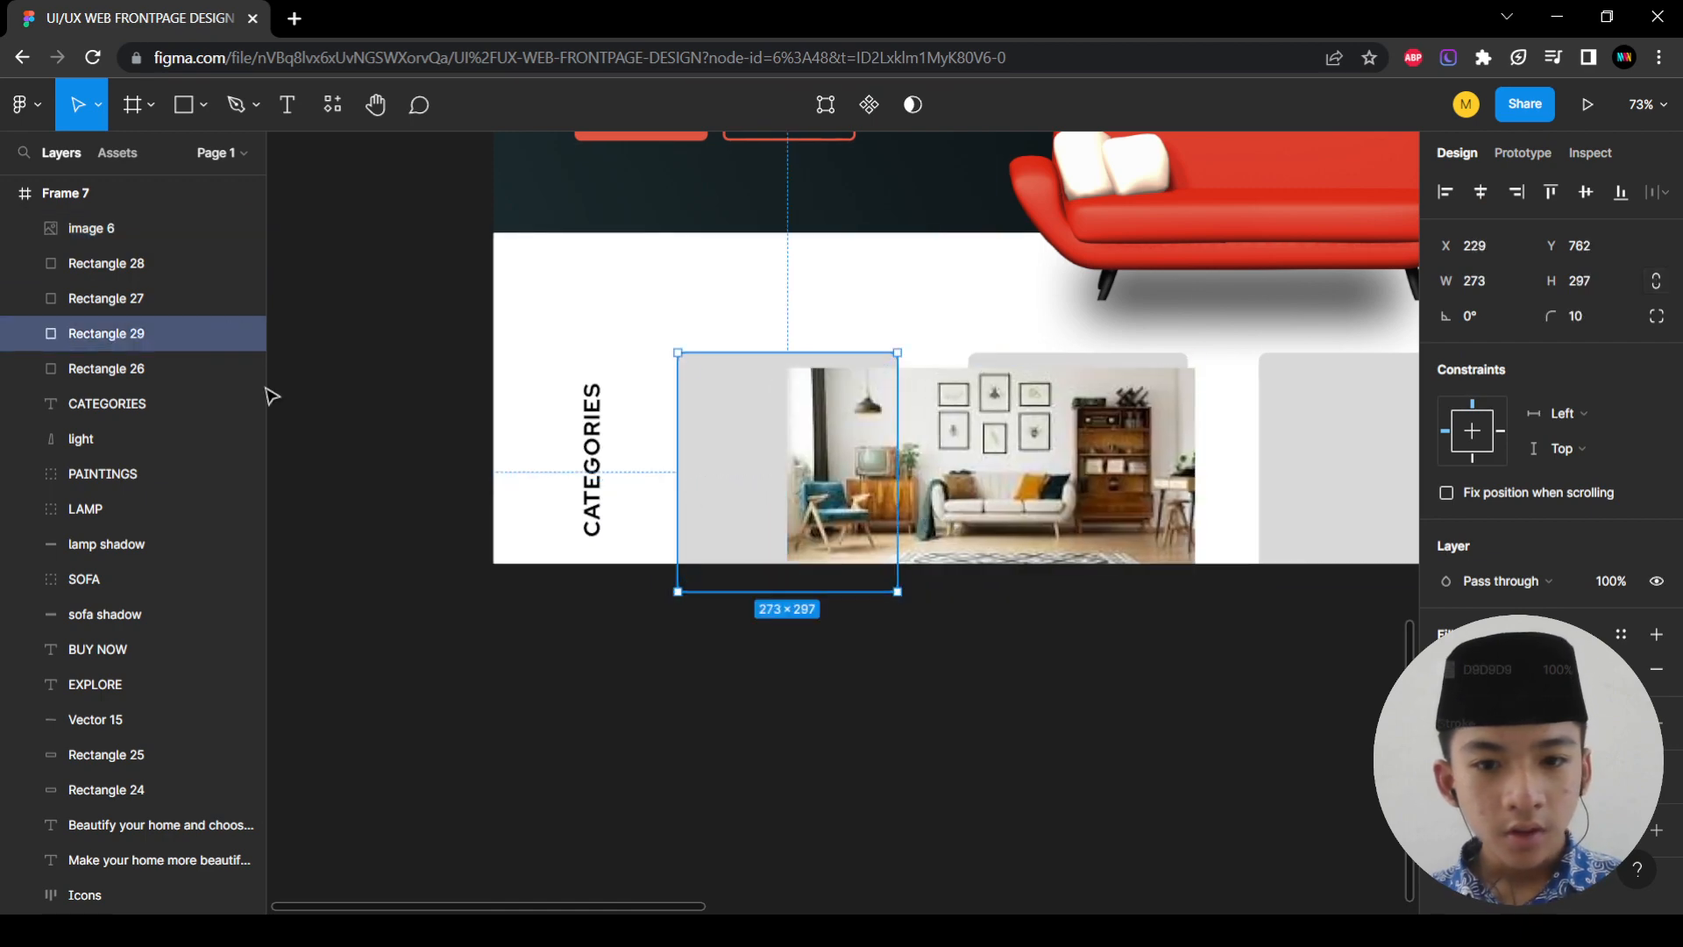
pyautogui.click(112, 266)
pyautogui.press('Delete')
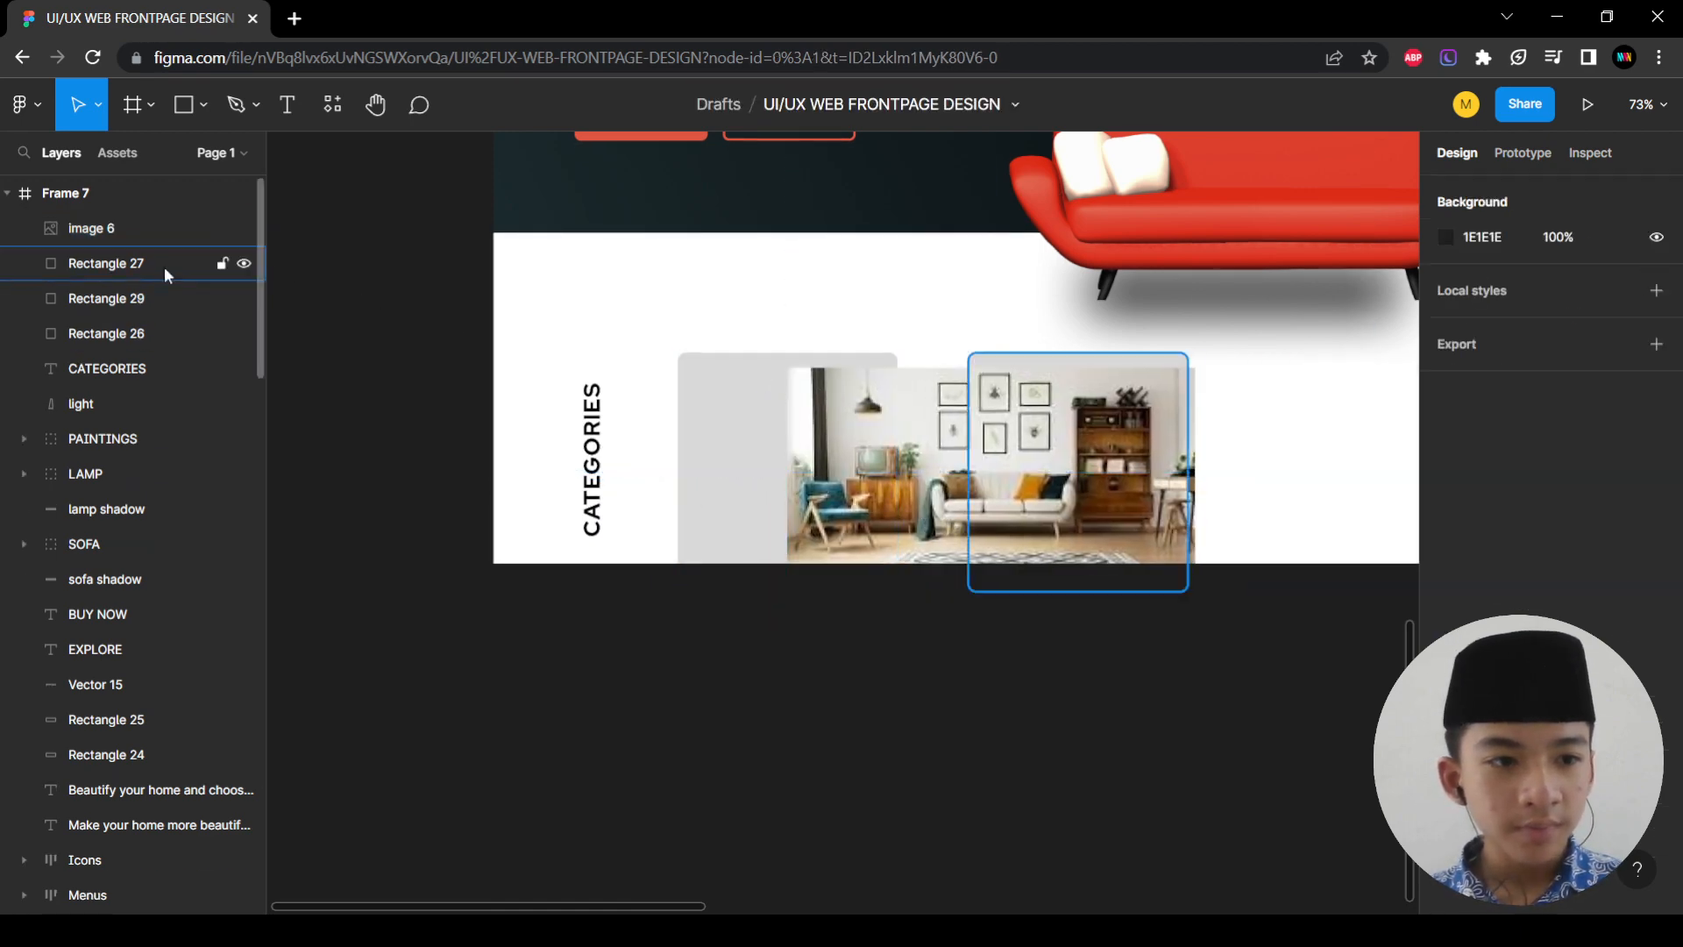
pyautogui.click(164, 268)
pyautogui.press('Delete')
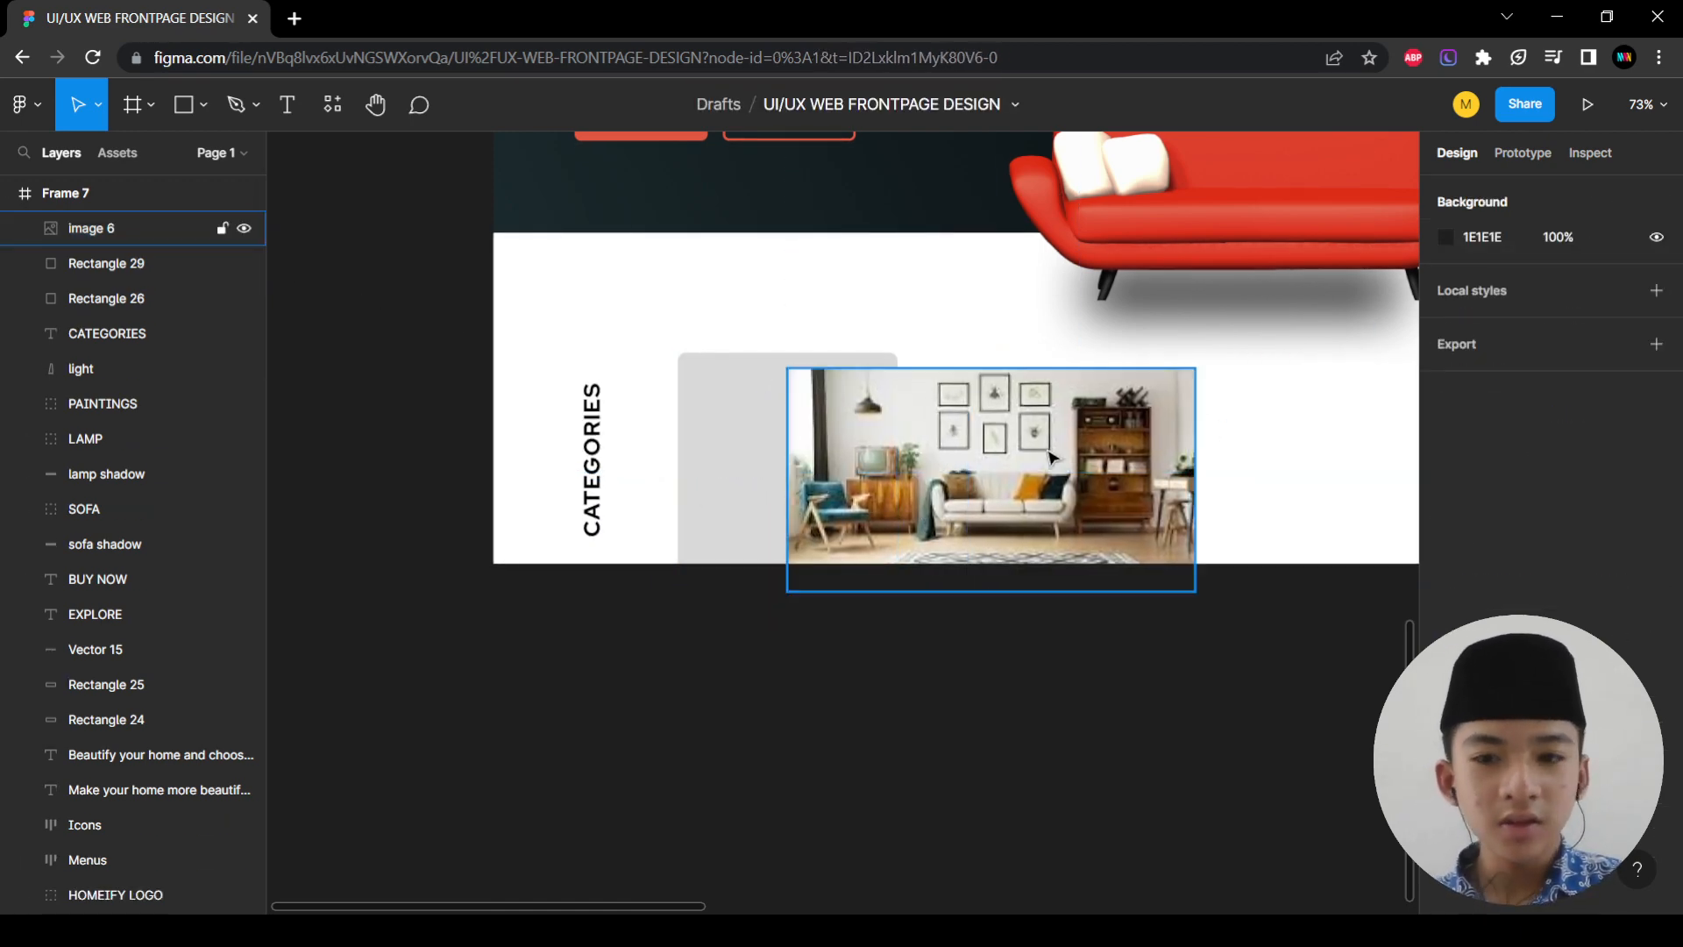
# Centre the living room photo over the remaining grey card with their top edges aligned, at X 112, Y 762
pyautogui.hscroll(1, 1117, 427)
pyautogui.click(1047, 484)
pyautogui.moveTo(1046, 484); pyautogui.dragTo(828, 473)
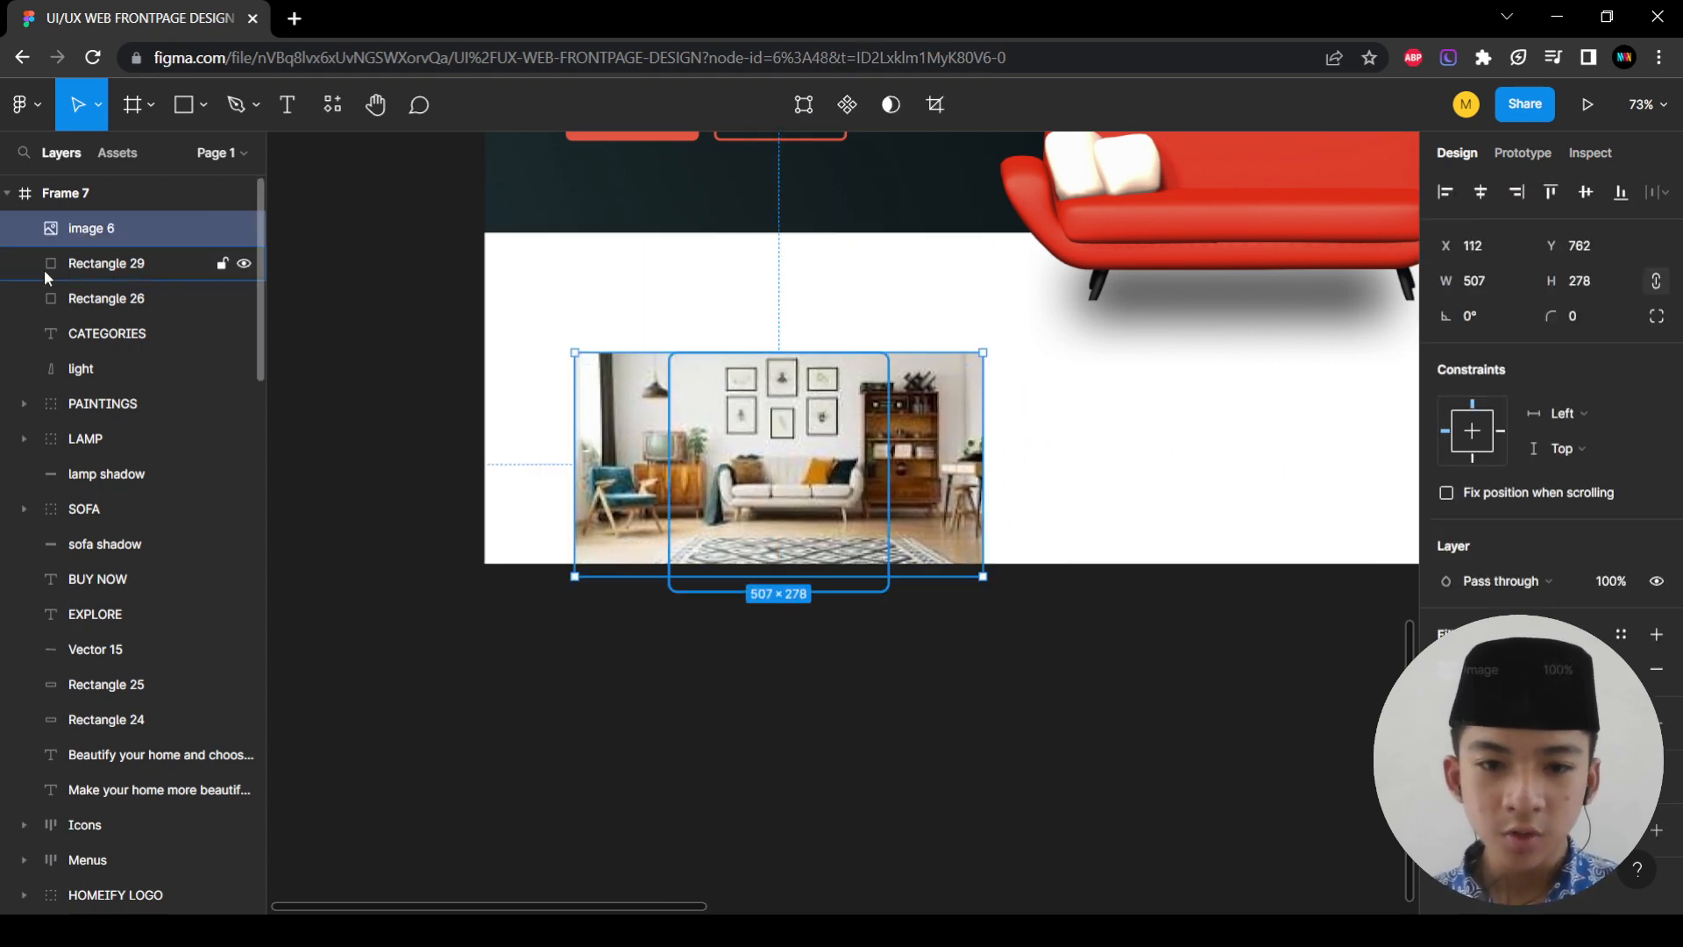
# Mask the living room photo with the duplicated card rectangle, Rectangle 29
pyautogui.click(128, 263)
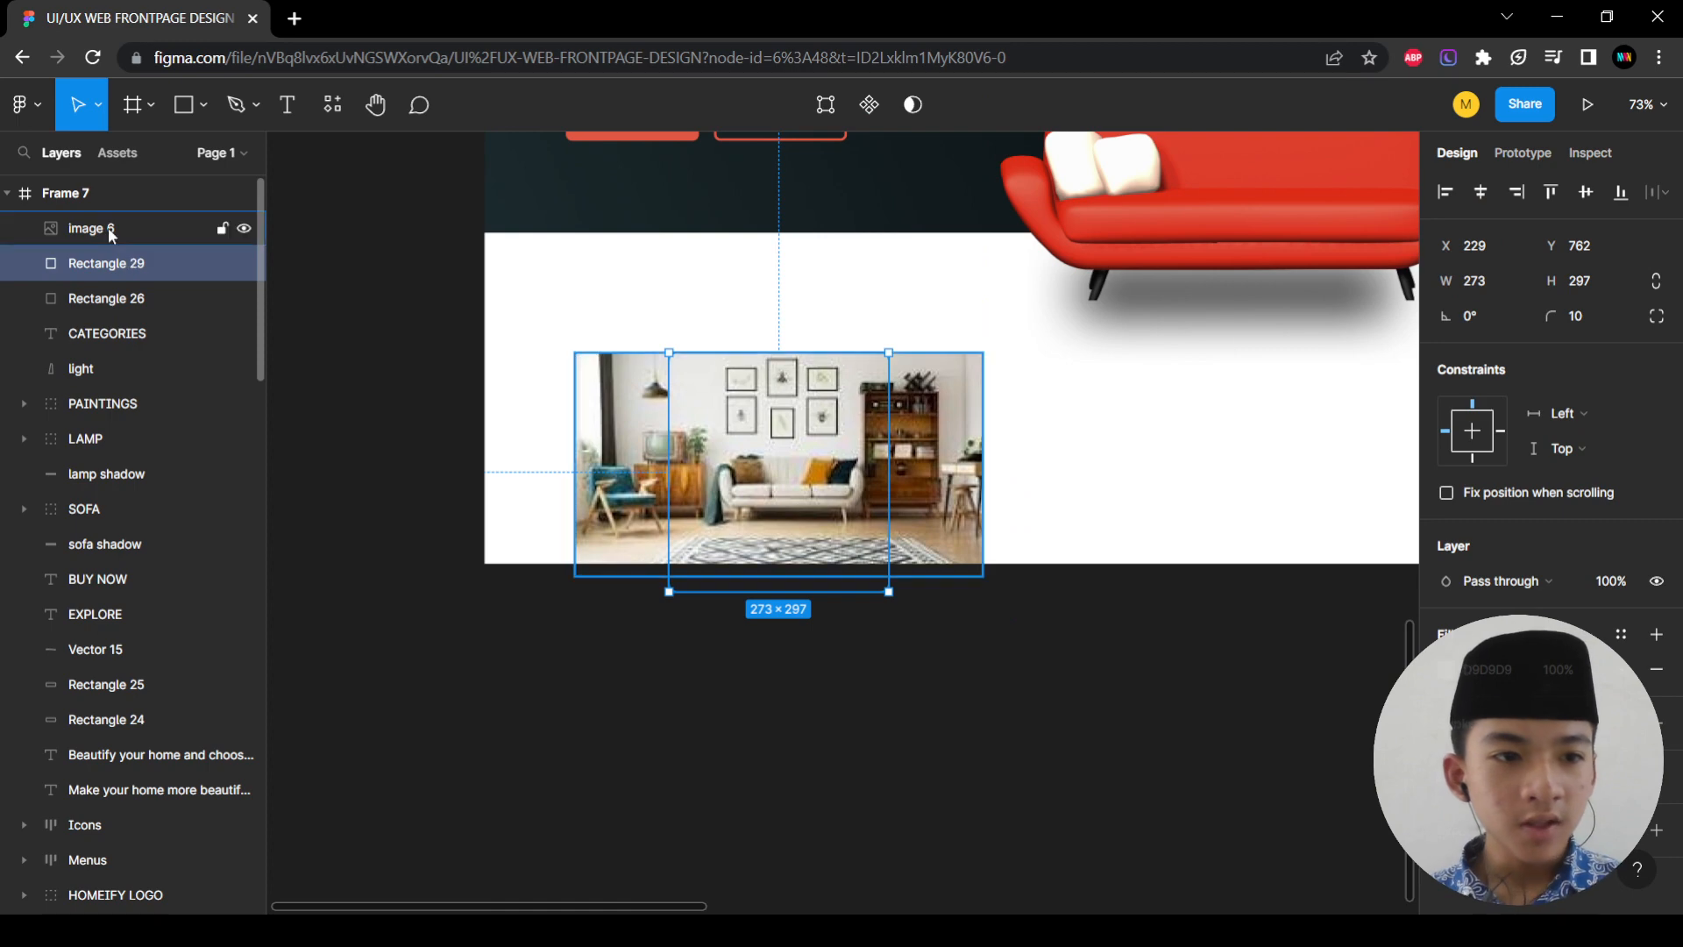
pyautogui.keyDown('shift'); pyautogui.click(107, 228); pyautogui.keyUp('shift')
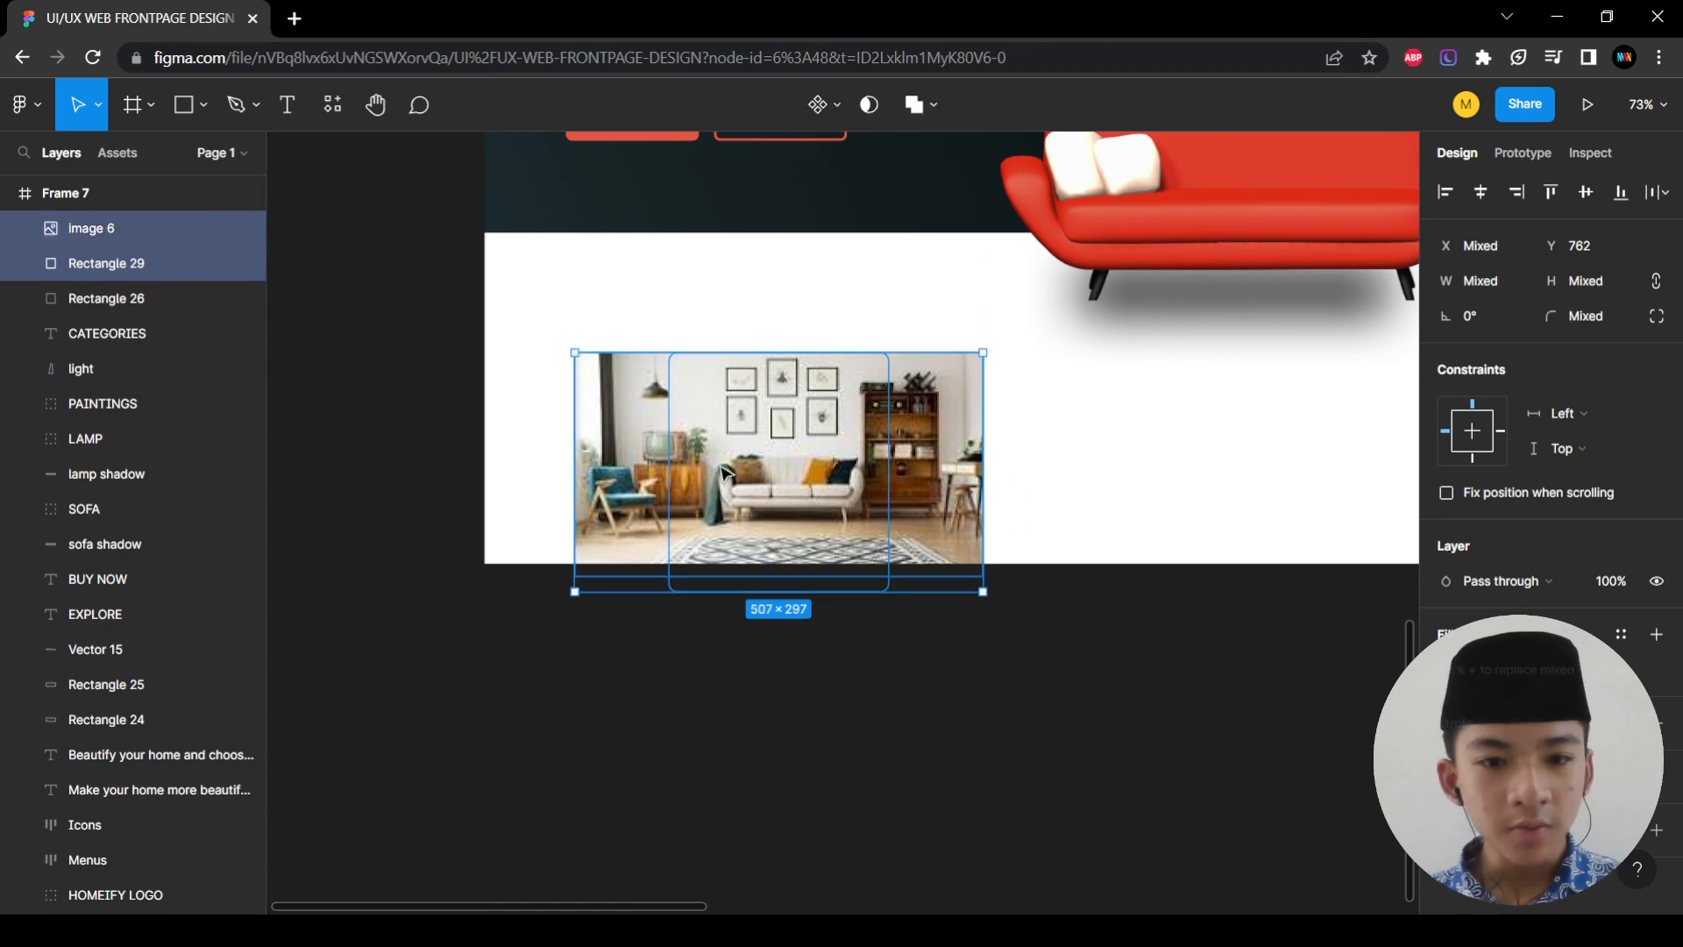
pyautogui.rightClick(801, 505)
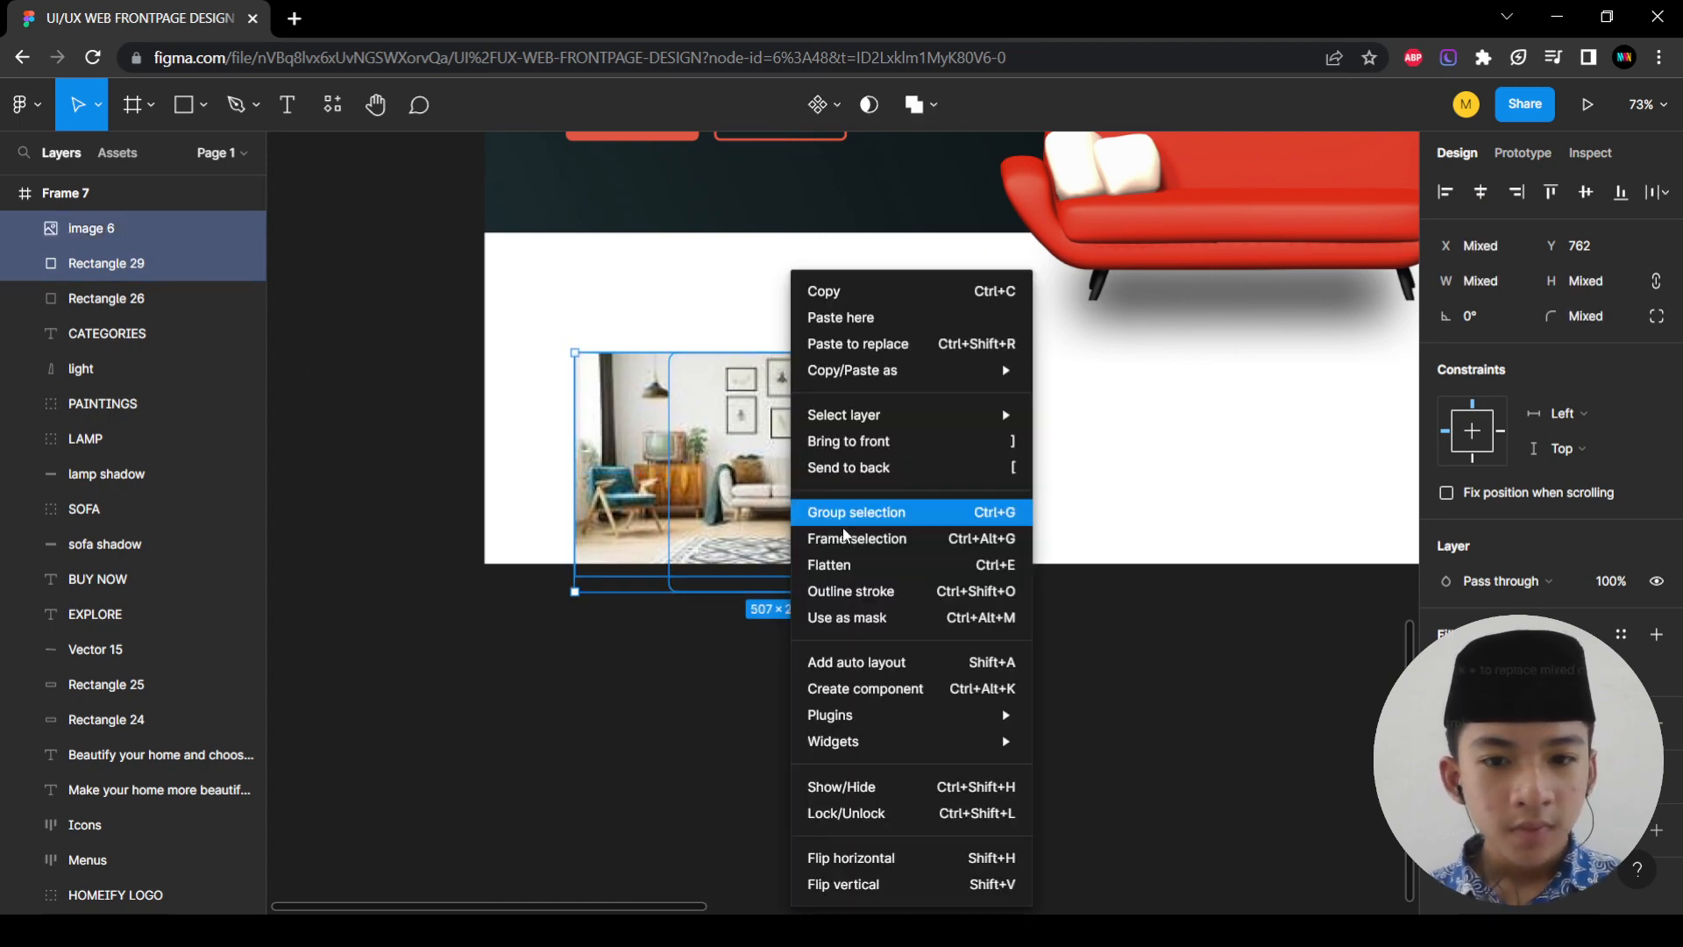
pyautogui.click(861, 618)
pyautogui.click(754, 747)
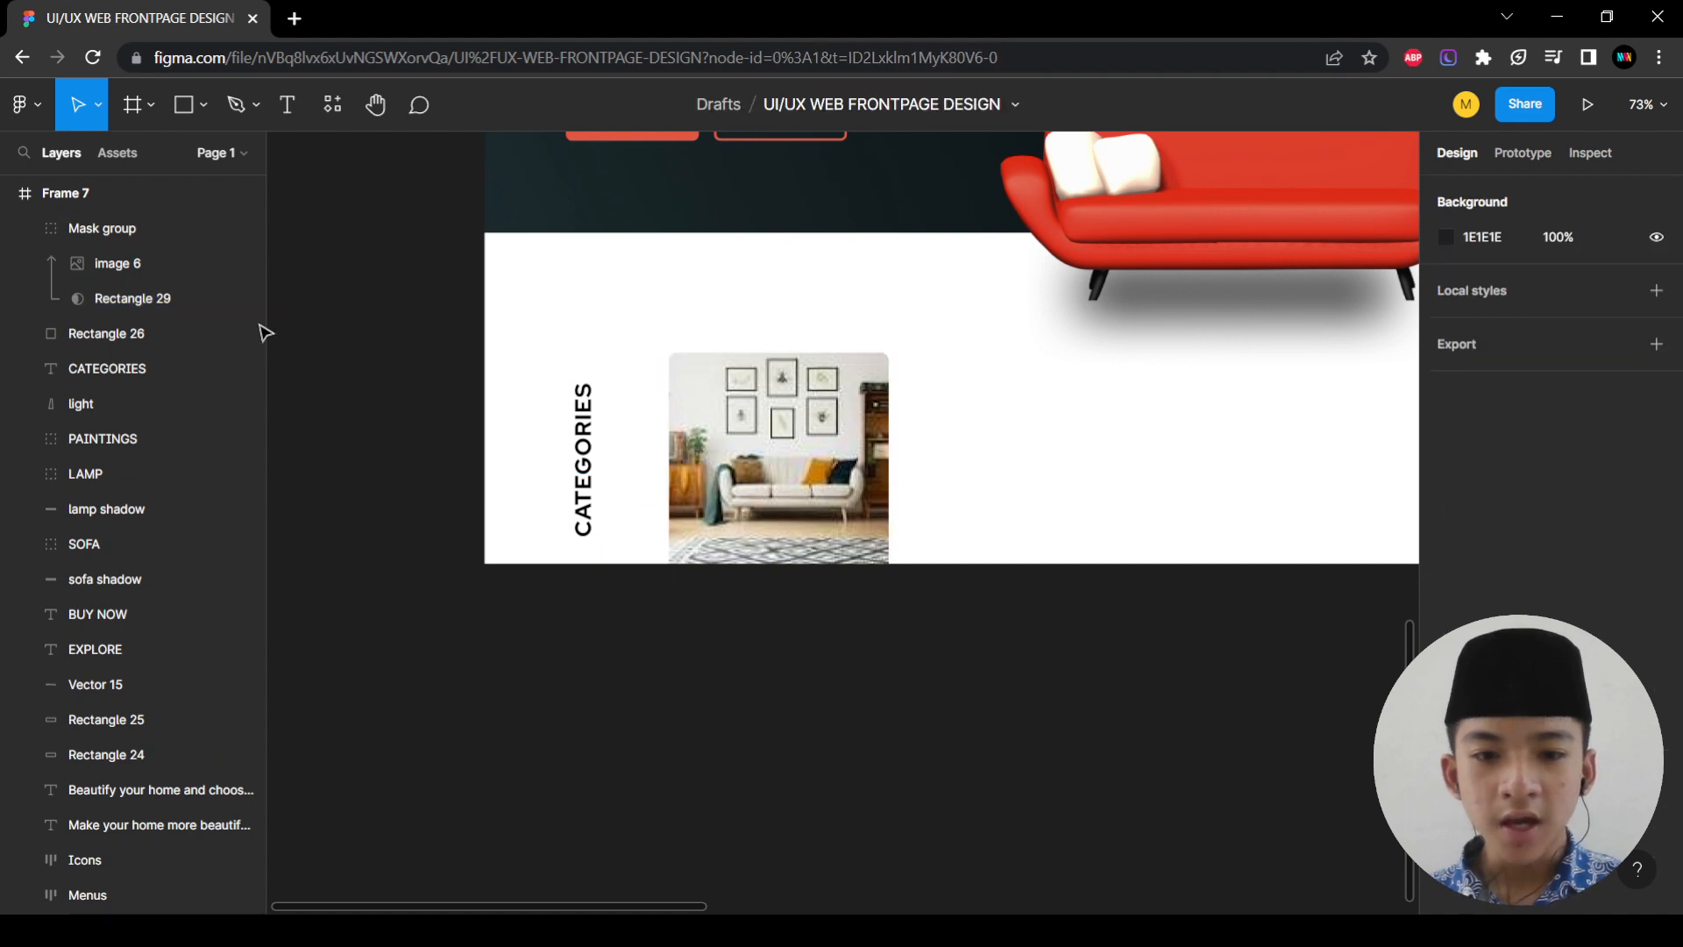
# Collapse the mask group and reorder the original grey rectangle, Rectangle 26, above it in the layer stack
pyautogui.click(26, 228)
pyautogui.click(84, 276)
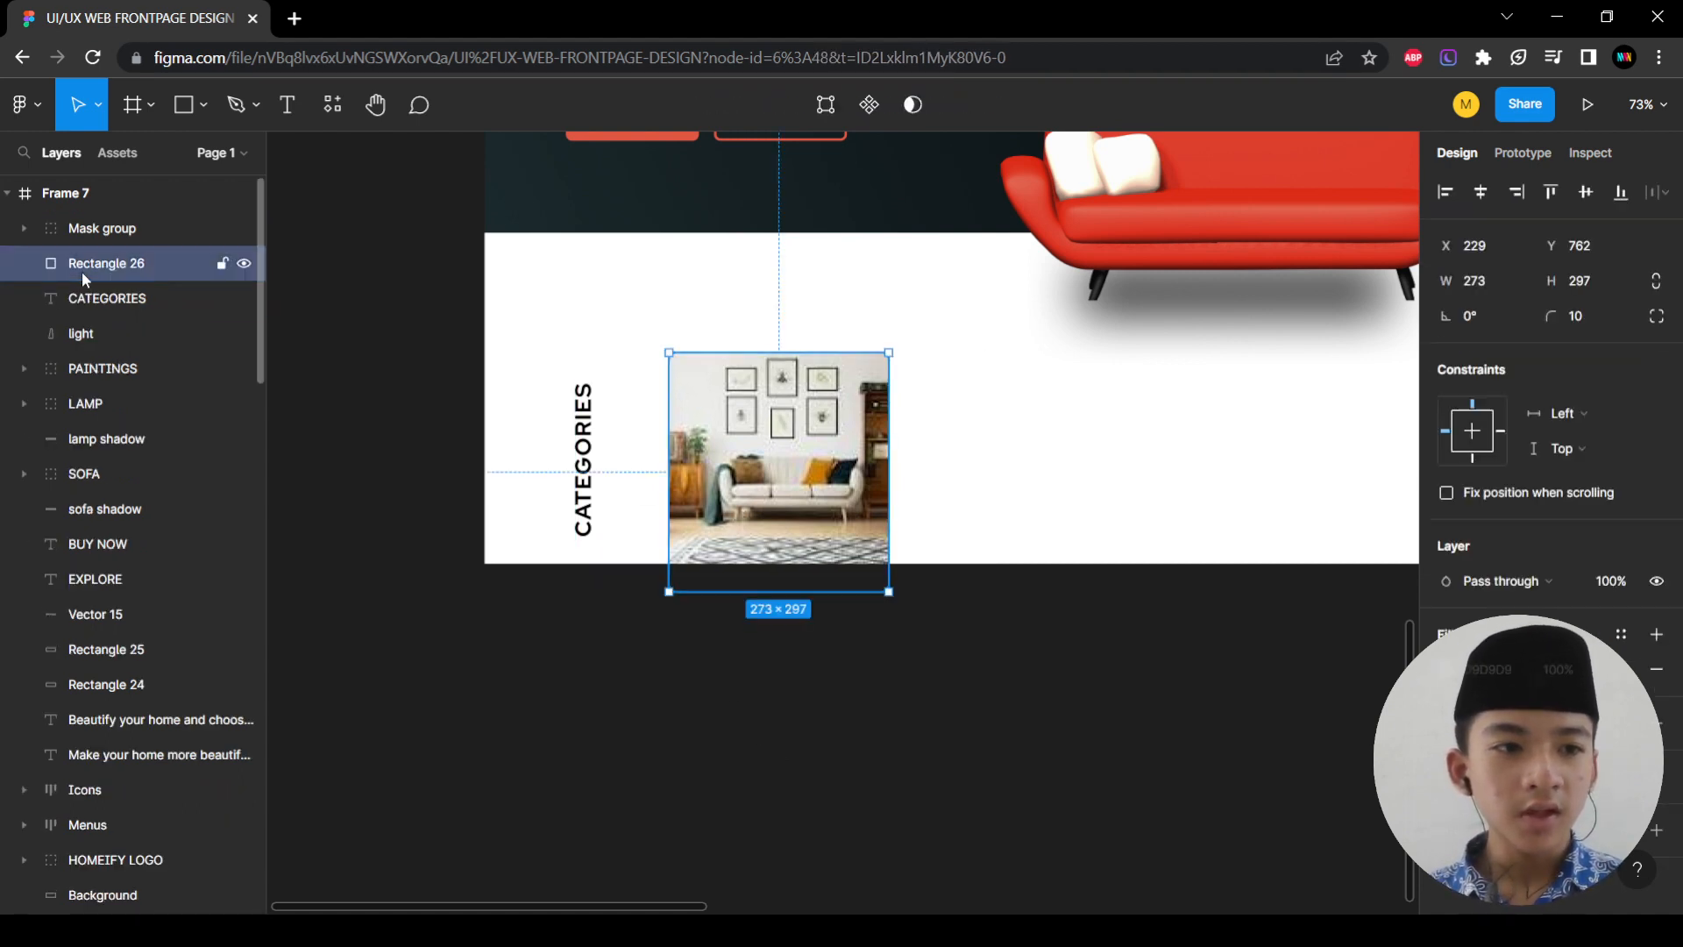
pyautogui.hscroll(2, 860, 680)
pyautogui.hscroll(-2, 819, 699)
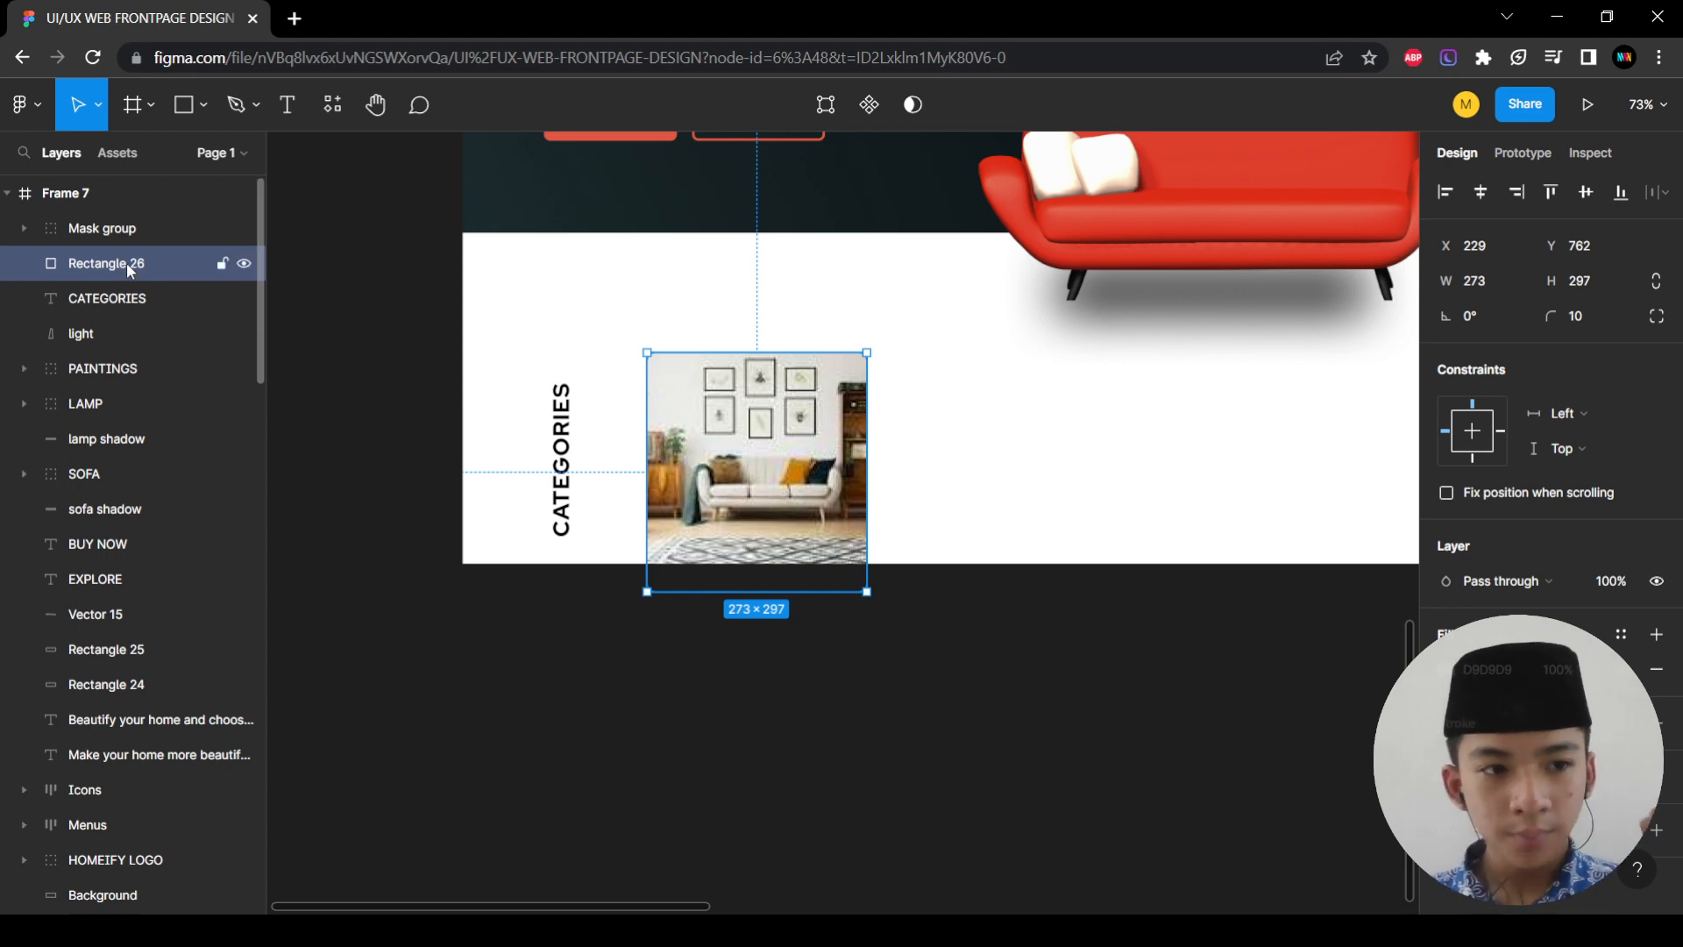
pyautogui.moveTo(126, 261); pyautogui.dragTo(134, 222)
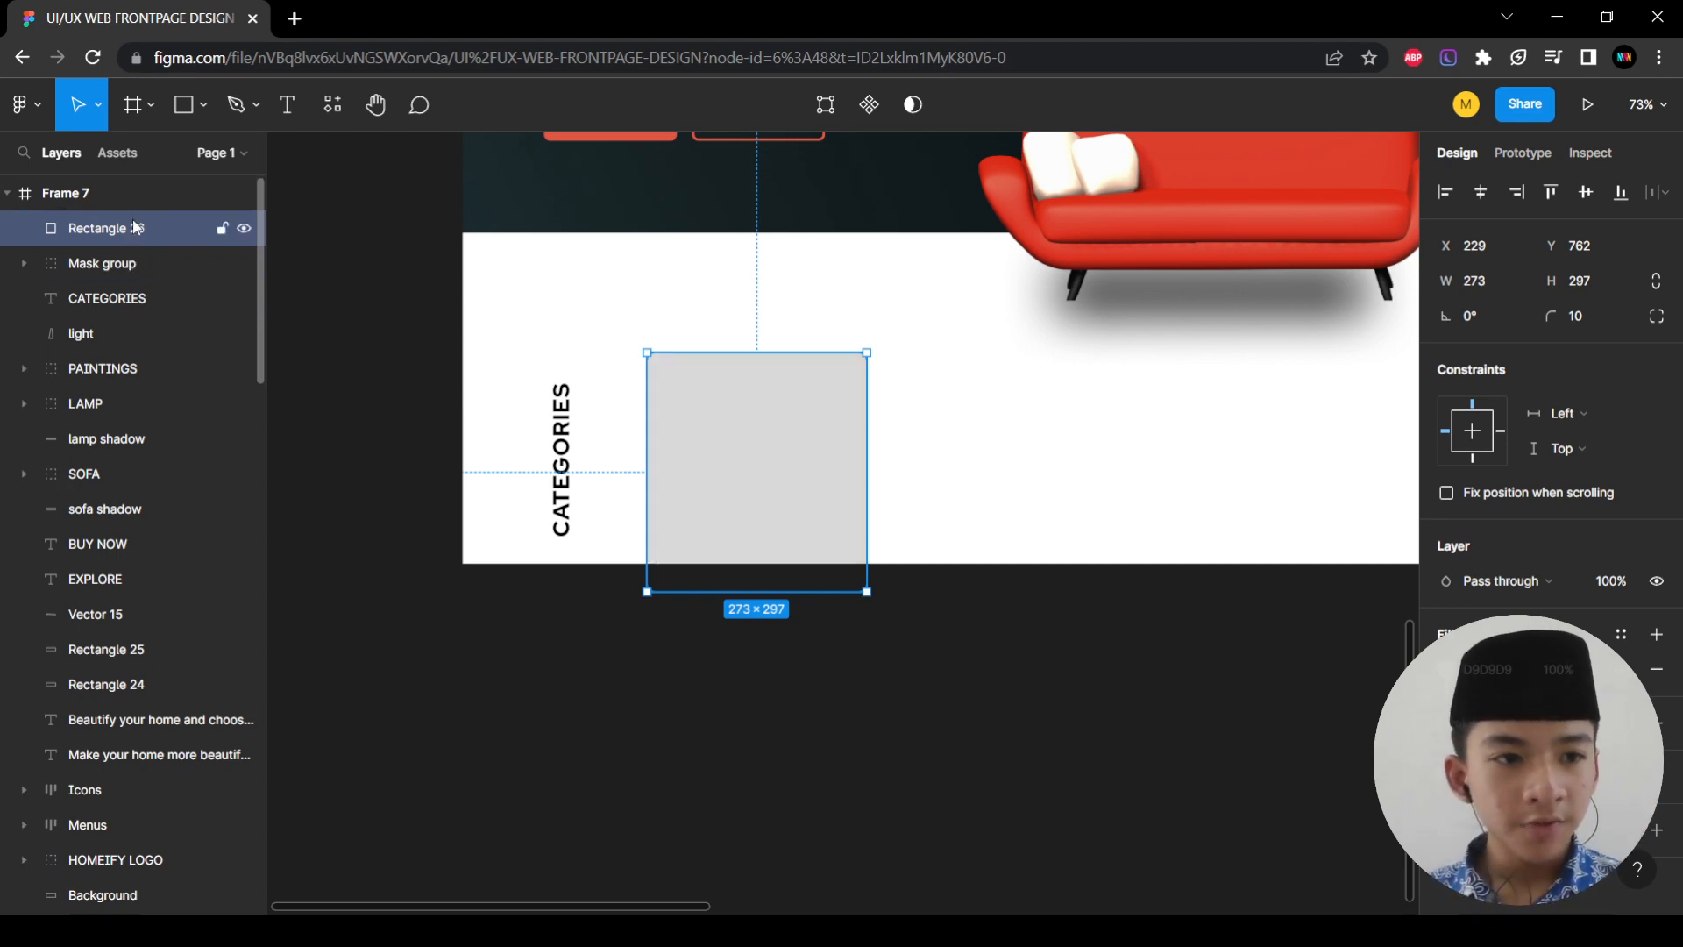
# Change the grey rectangle's fill from solid to a linear gradient over the living room photo
pyautogui.click(1455, 676)
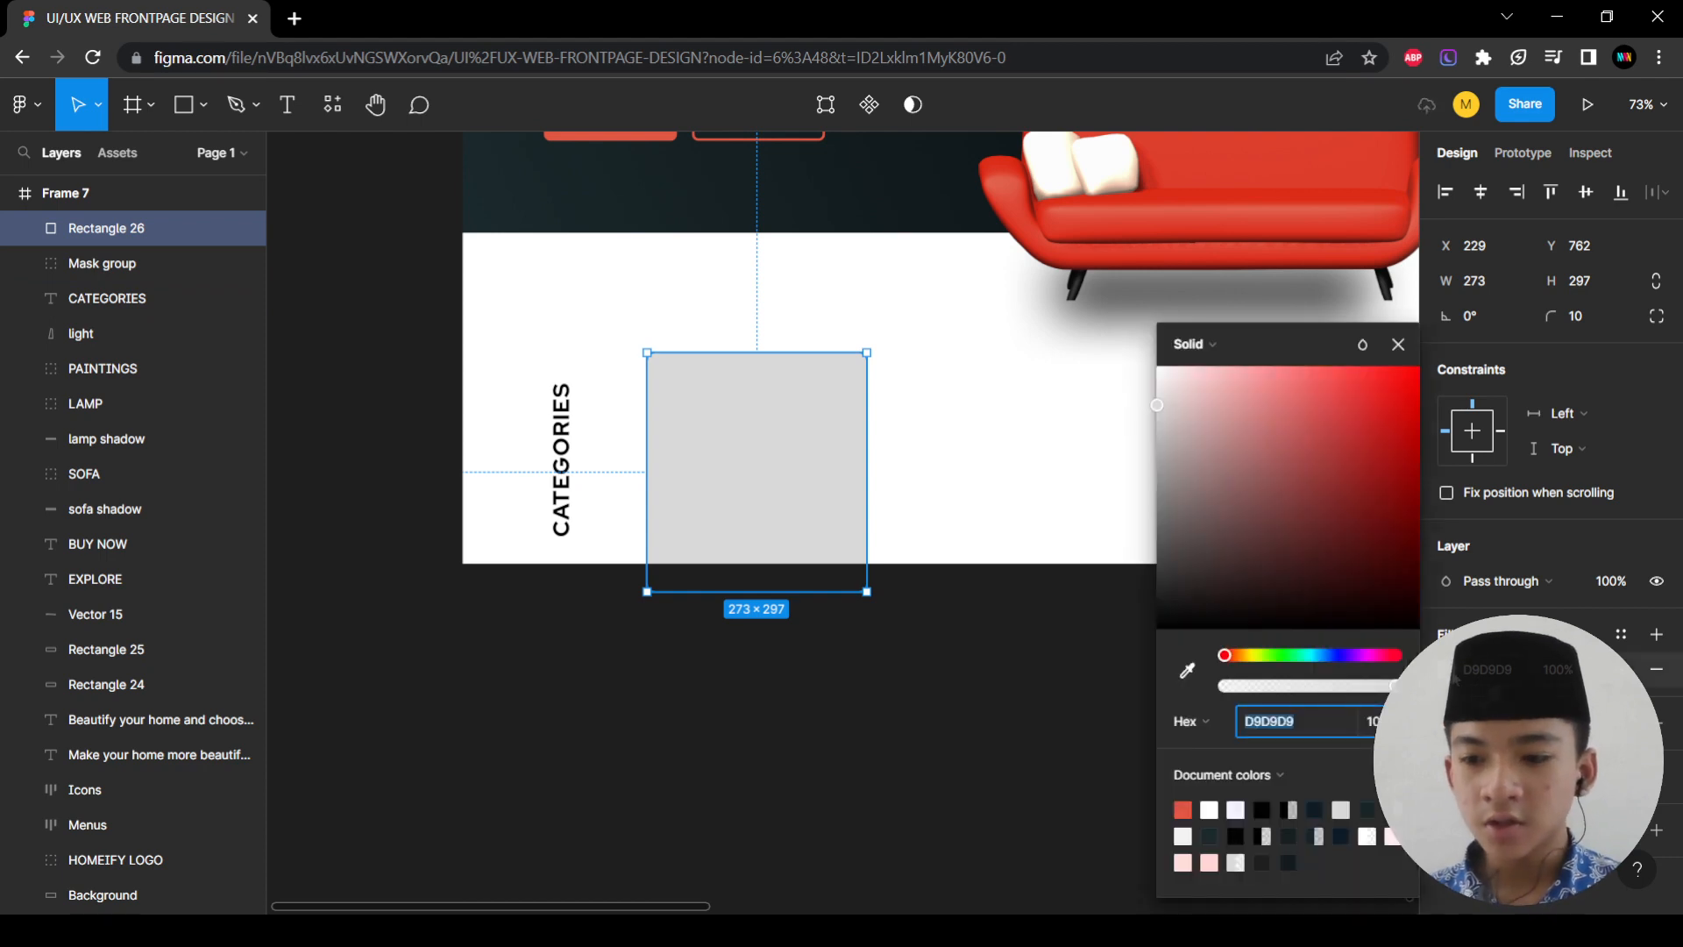
pyautogui.click(1207, 349)
pyautogui.click(1213, 366)
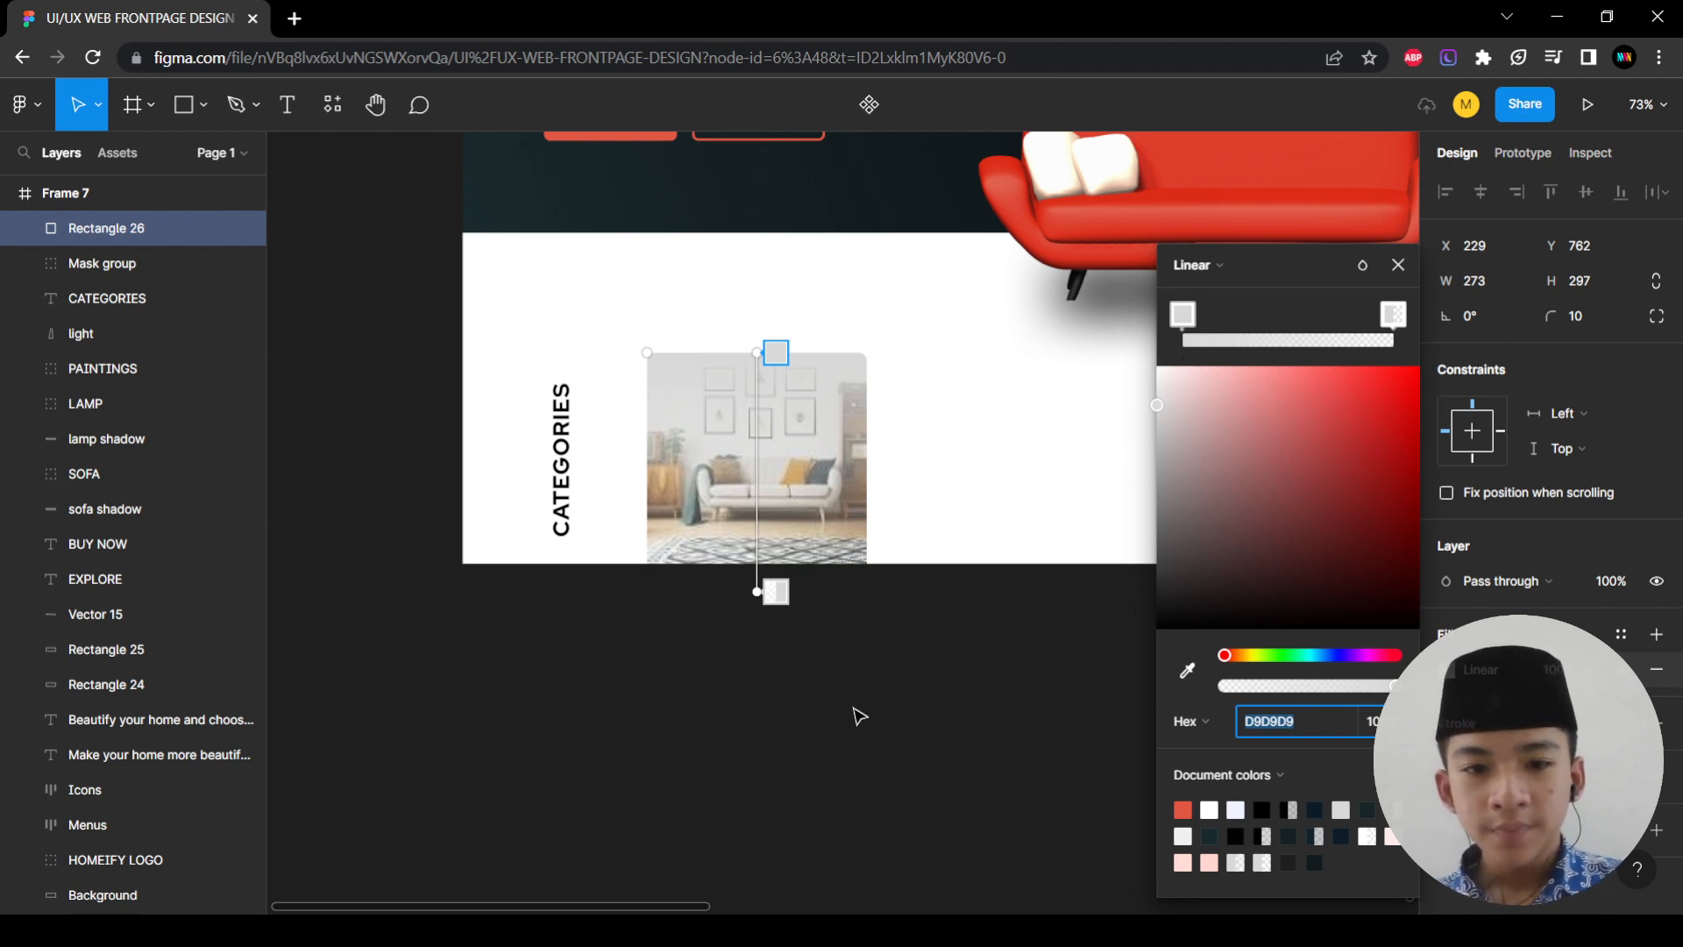
pyautogui.scroll(1, 1008, 673)
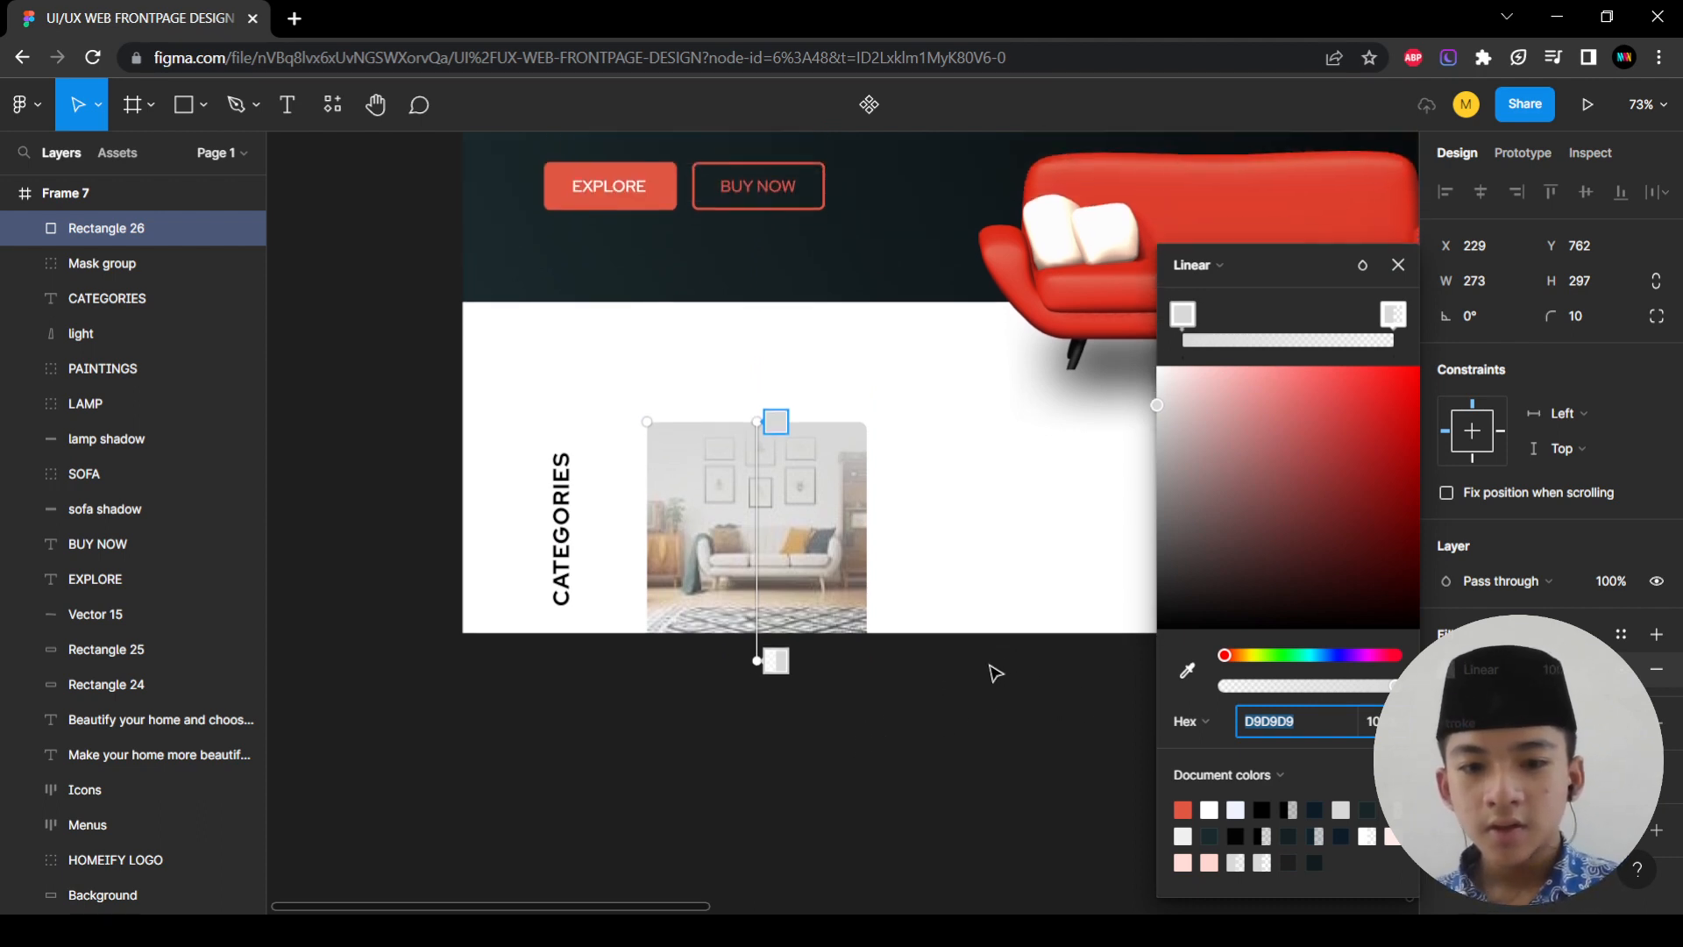
pyautogui.scroll(-1, 1043, 385)
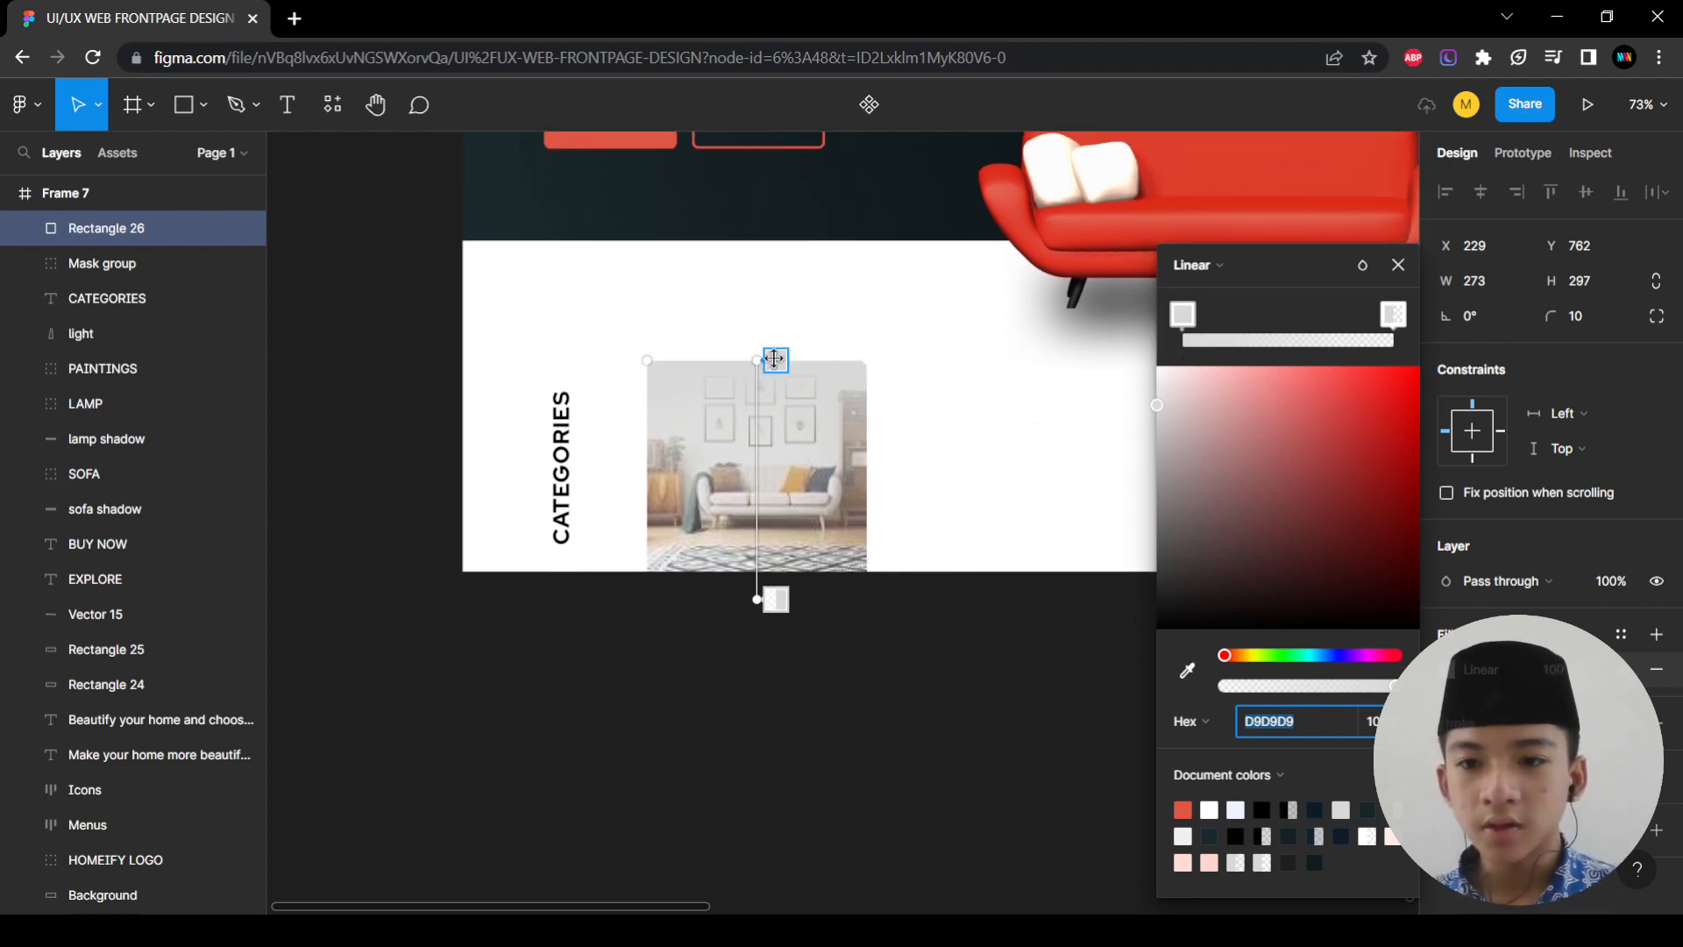
# Copy the hex code 1B2A2D from the label under the dark teal swatch on the colour palette board
pyautogui.scroll(-5, 1063, 491)
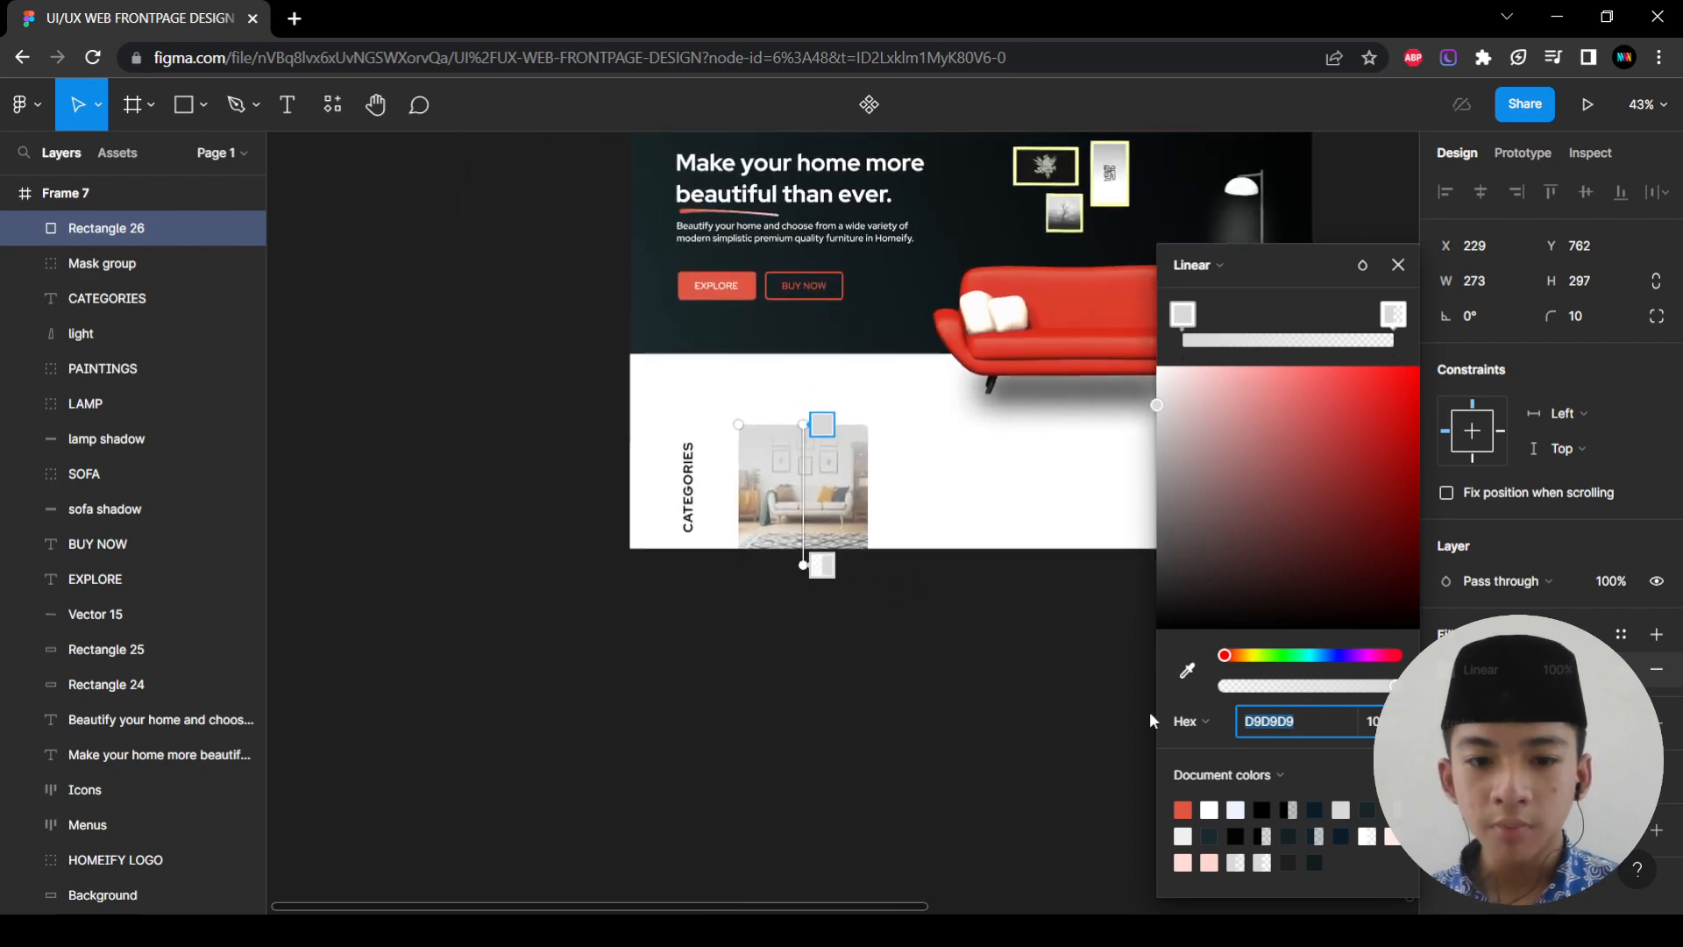
pyautogui.hscroll(9, 896, 574)
pyautogui.scroll(6, 887, 552)
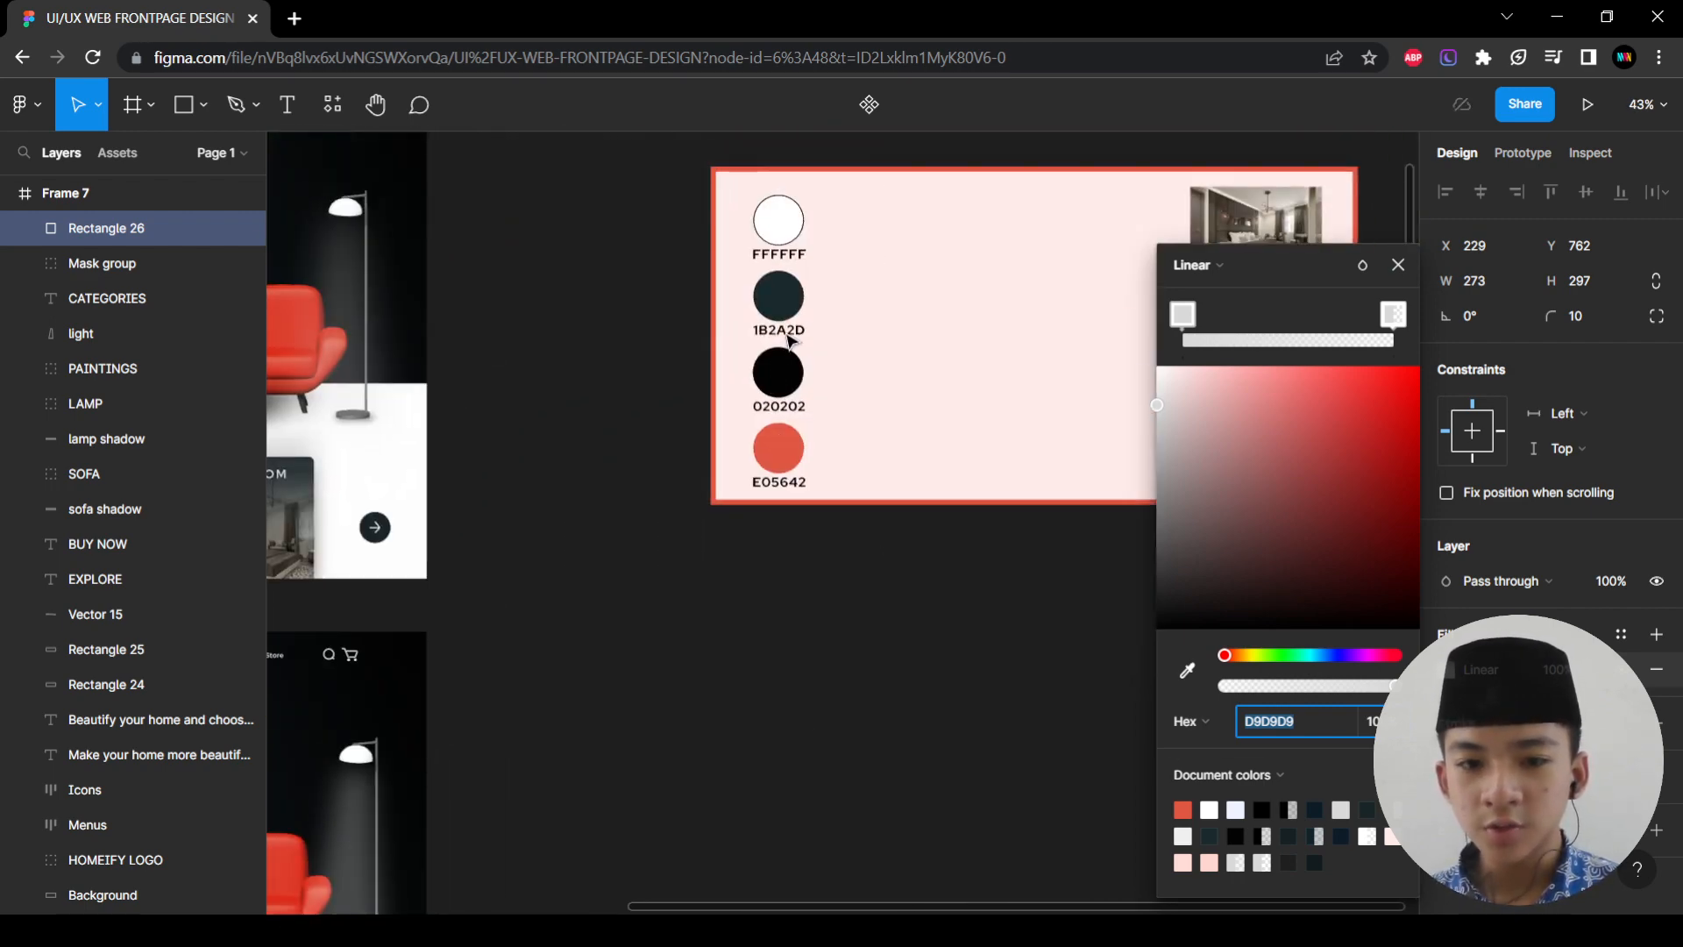
pyautogui.click(786, 330)
pyautogui.doubleClick(786, 330)
pyautogui.hotkey('ctrl', 'c')
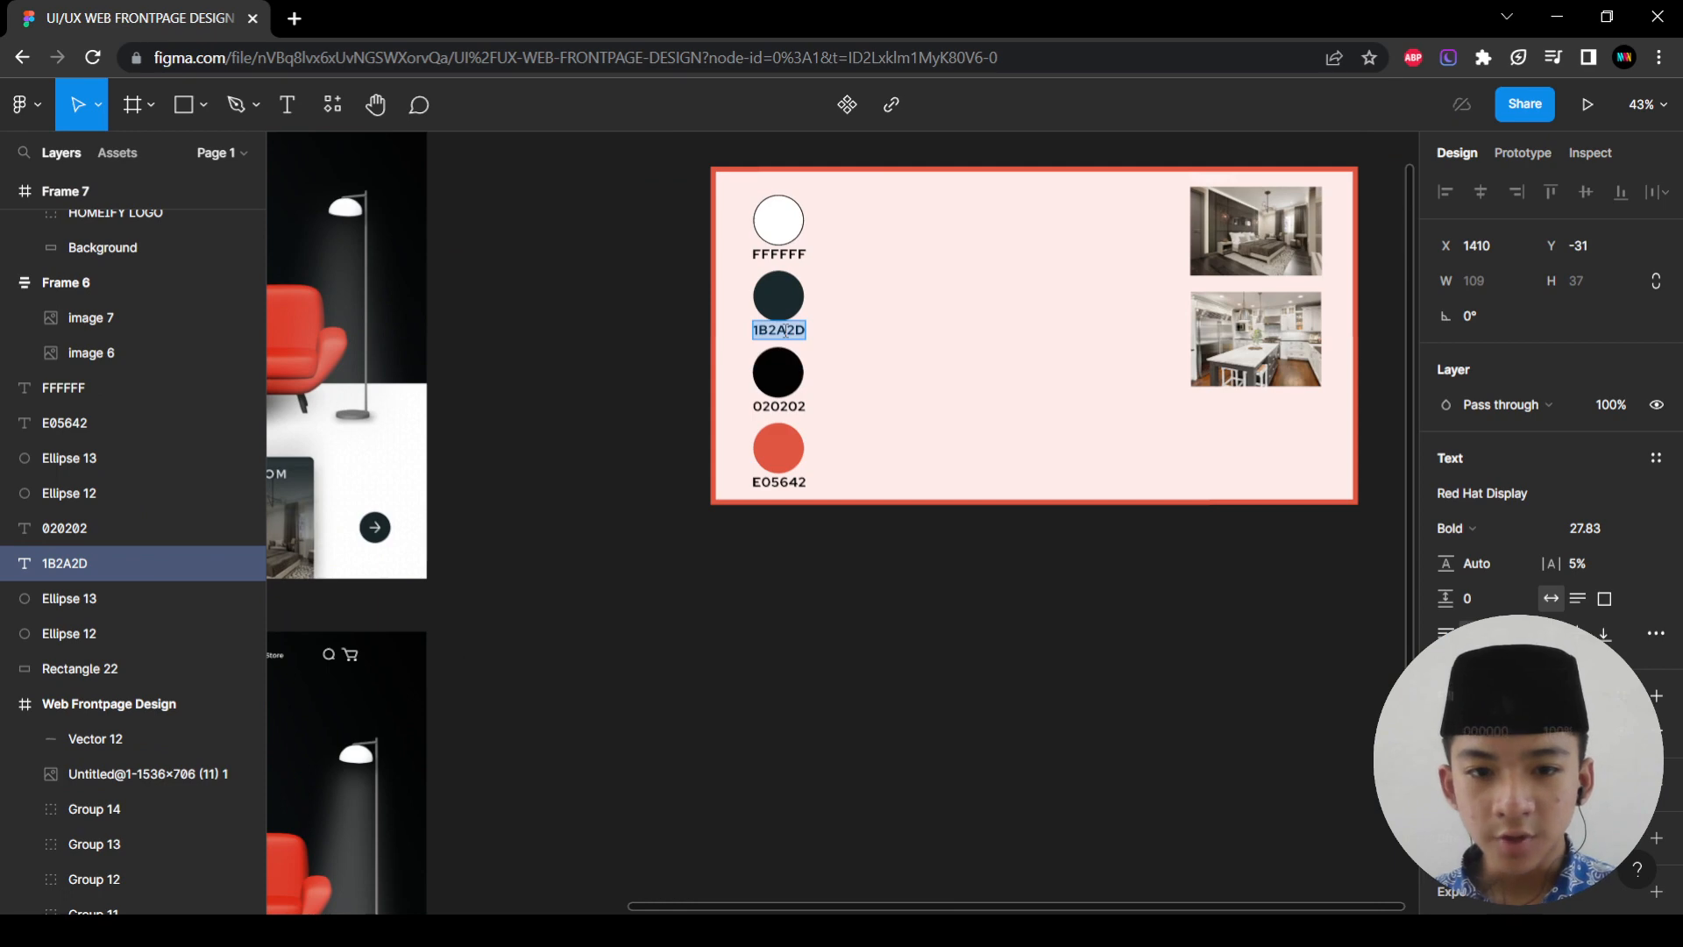
# Set the first stop of the living room card's linear gradient overlay to 1B2A2D
pyautogui.hscroll(-6, 808, 631)
pyautogui.scroll(-4, 771, 624)
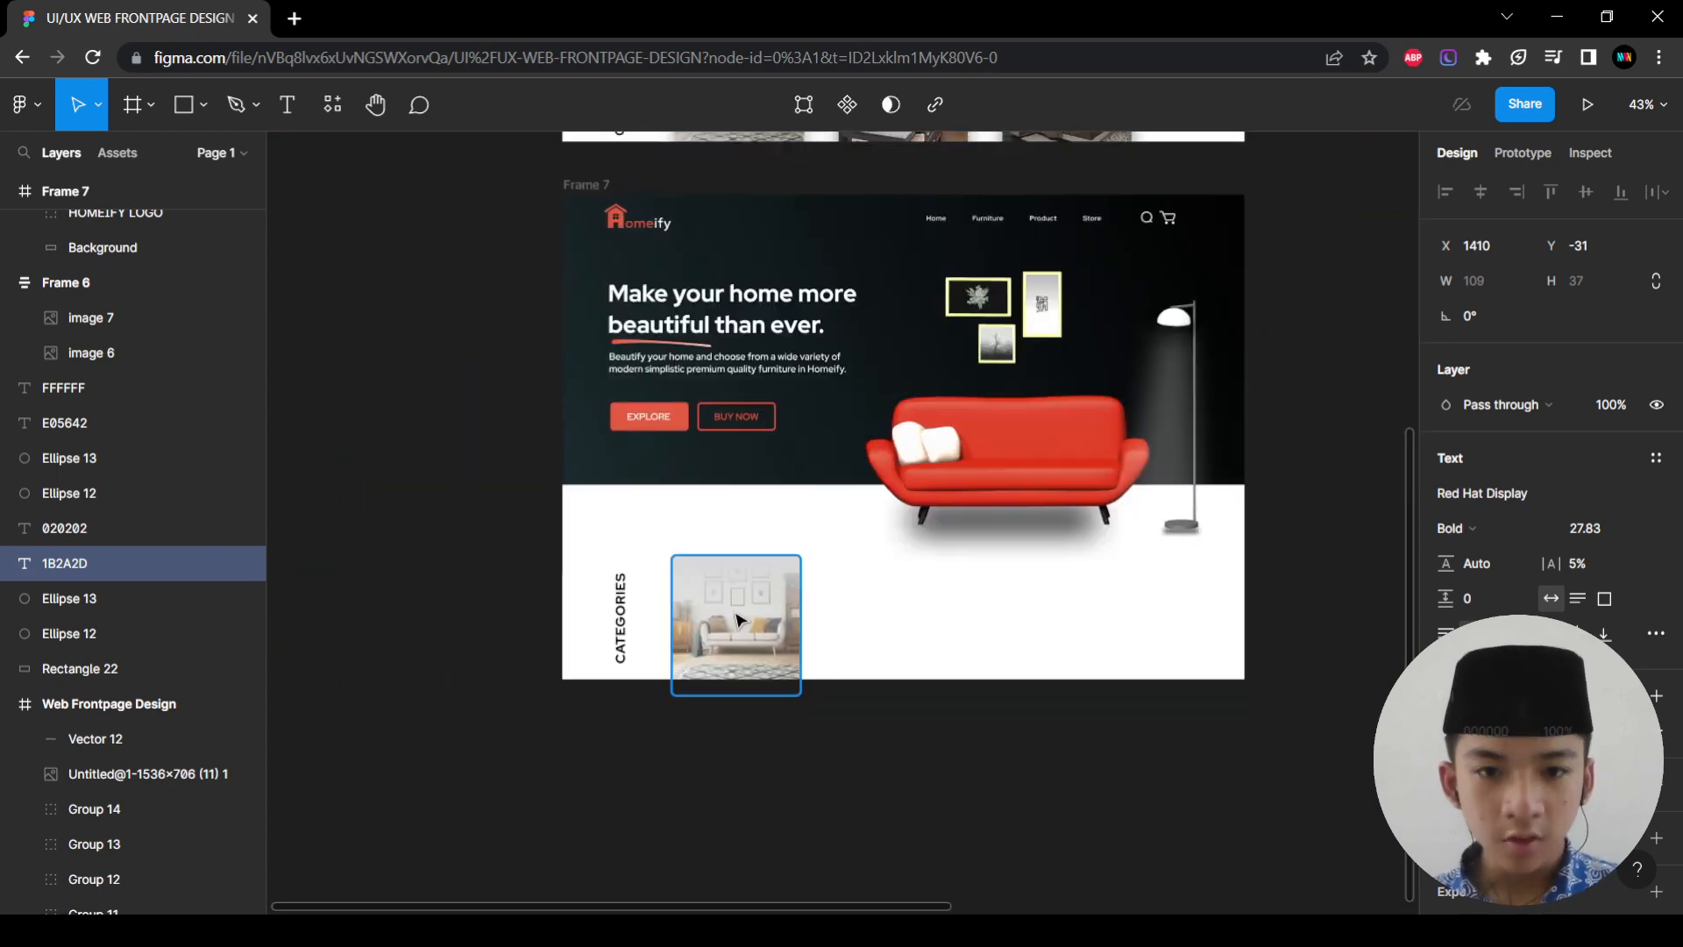
pyautogui.click(741, 618)
pyautogui.click(1446, 668)
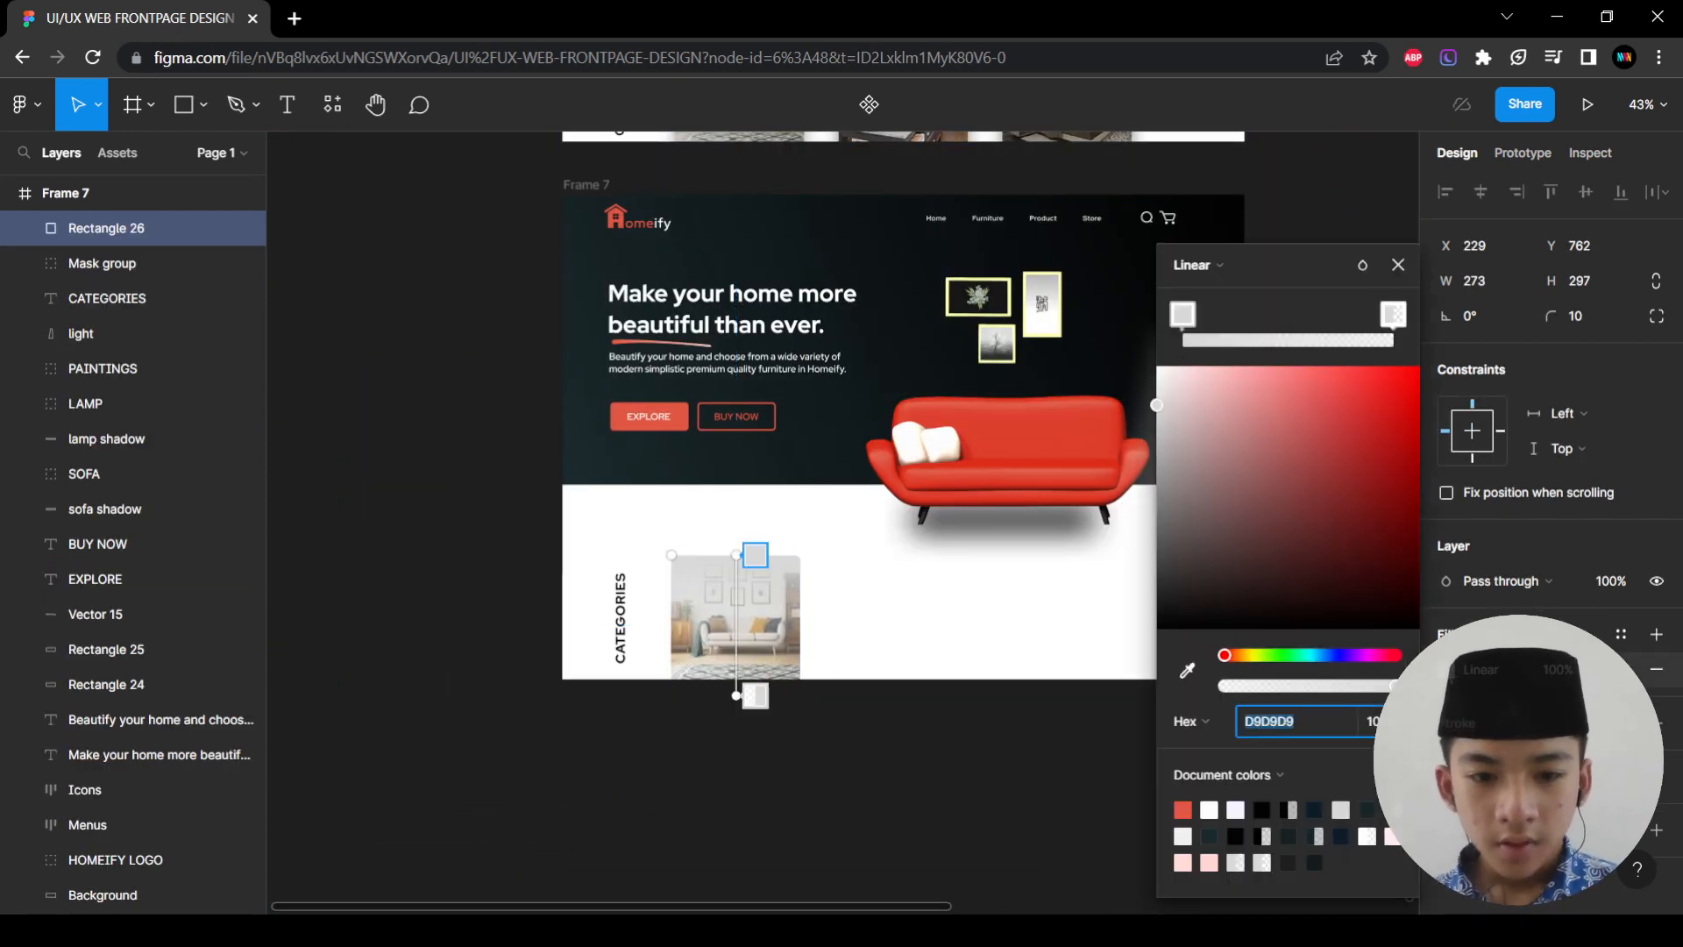
pyautogui.click(1185, 320)
pyautogui.click(1281, 725)
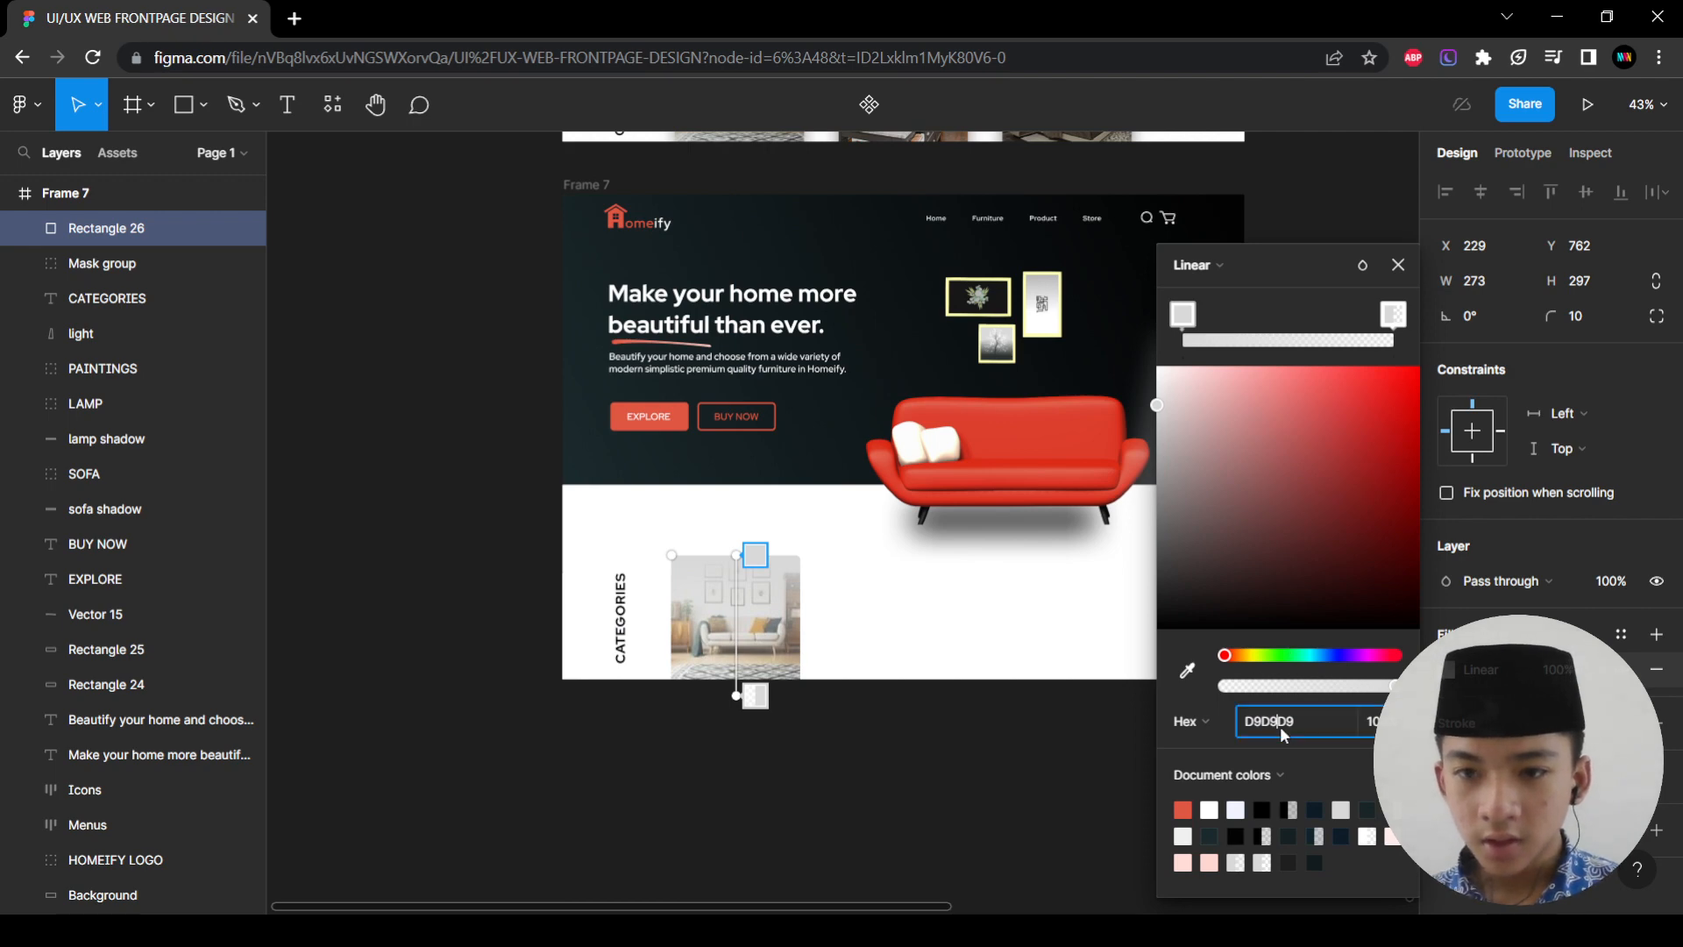
pyautogui.hotkey('ctrl', 'a')
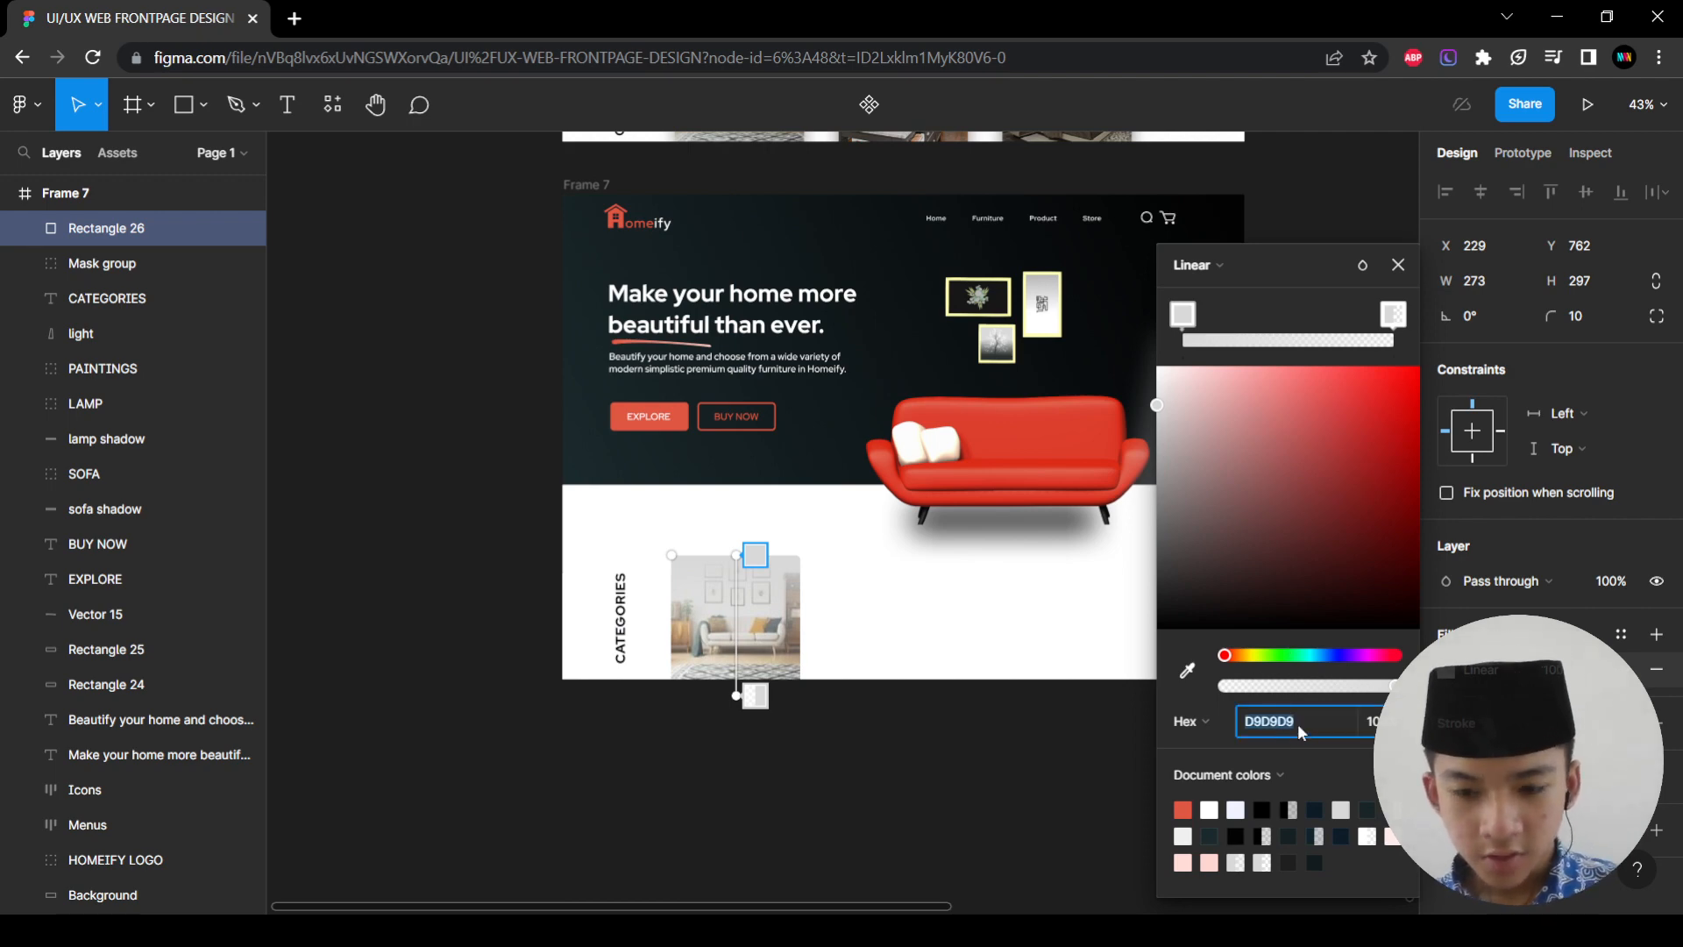
pyautogui.hotkey('ctrl', 'v')
pyautogui.press('Return')
pyautogui.scroll(3, 860, 770)
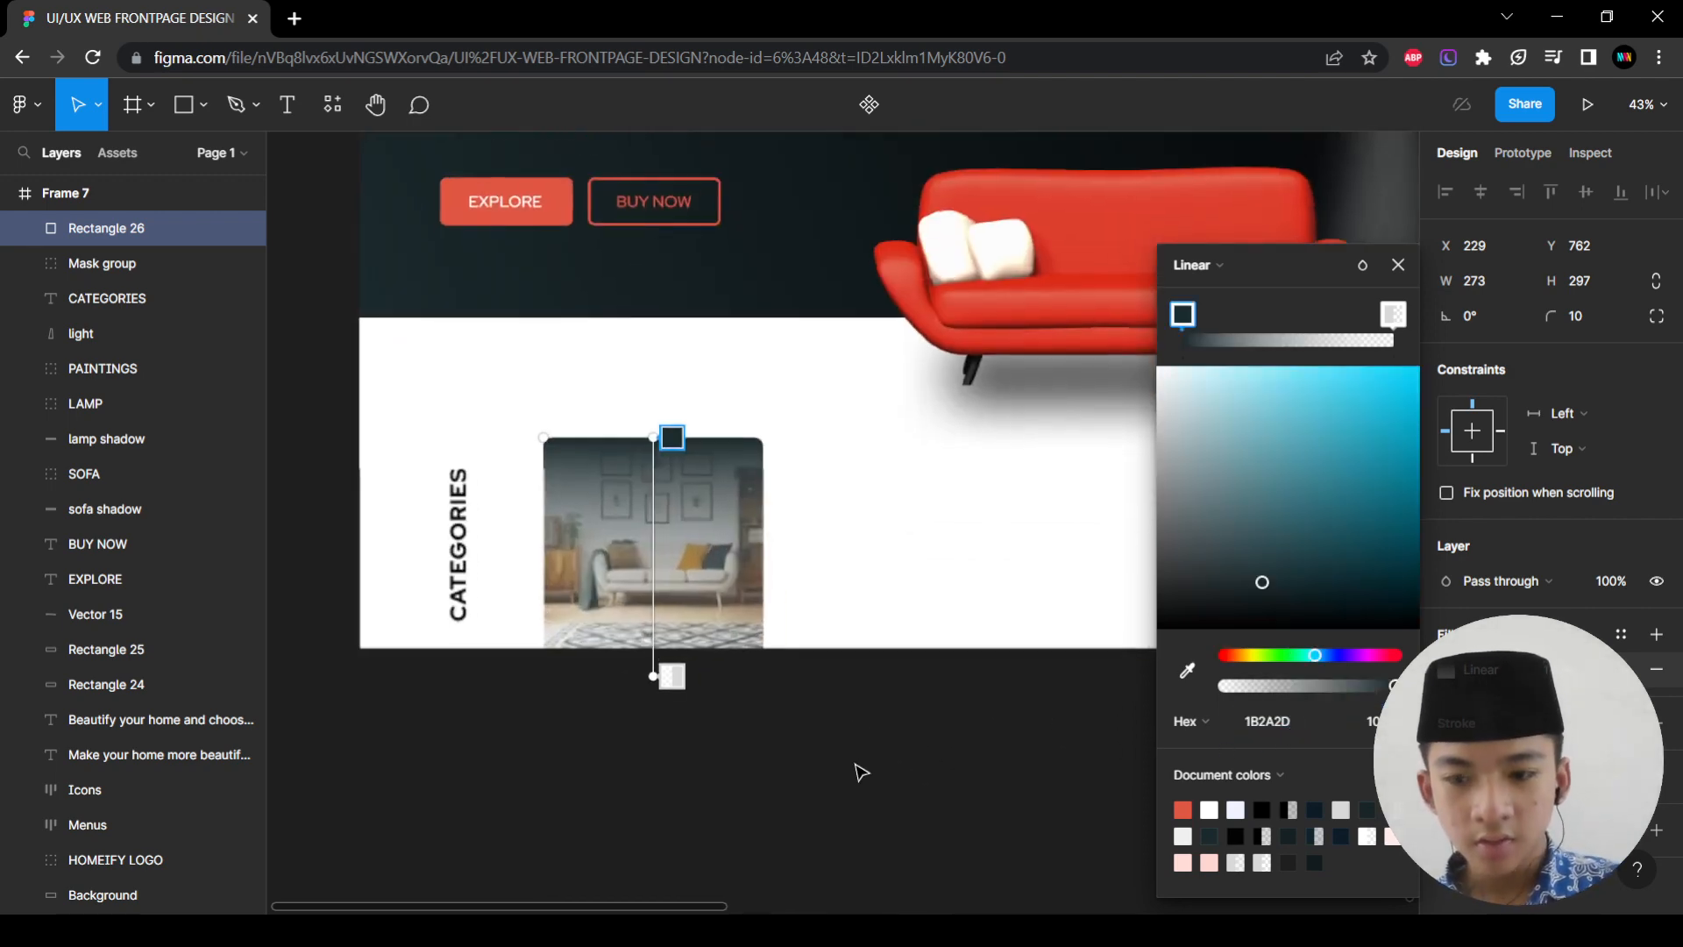
pyautogui.click(1398, 265)
# Compare the new living room card's gradient overlay with the LIVING card in the finished reference design
pyautogui.scroll(8, 817, 445)
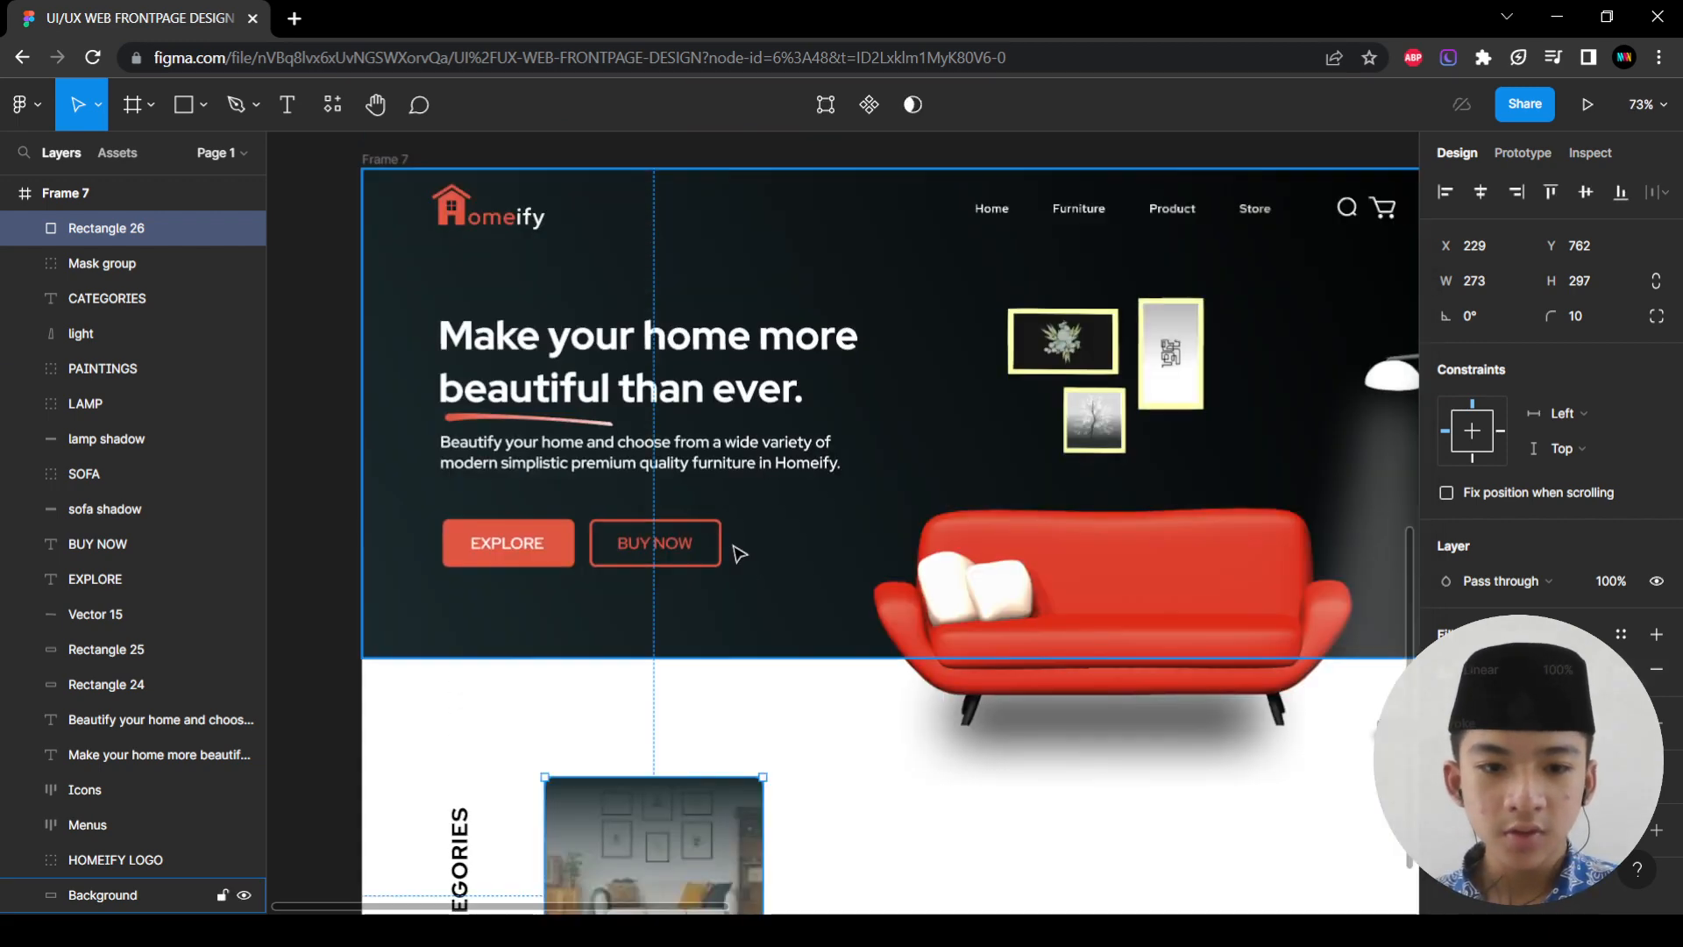
pyautogui.scroll(-8, 817, 444)
pyautogui.click(871, 774)
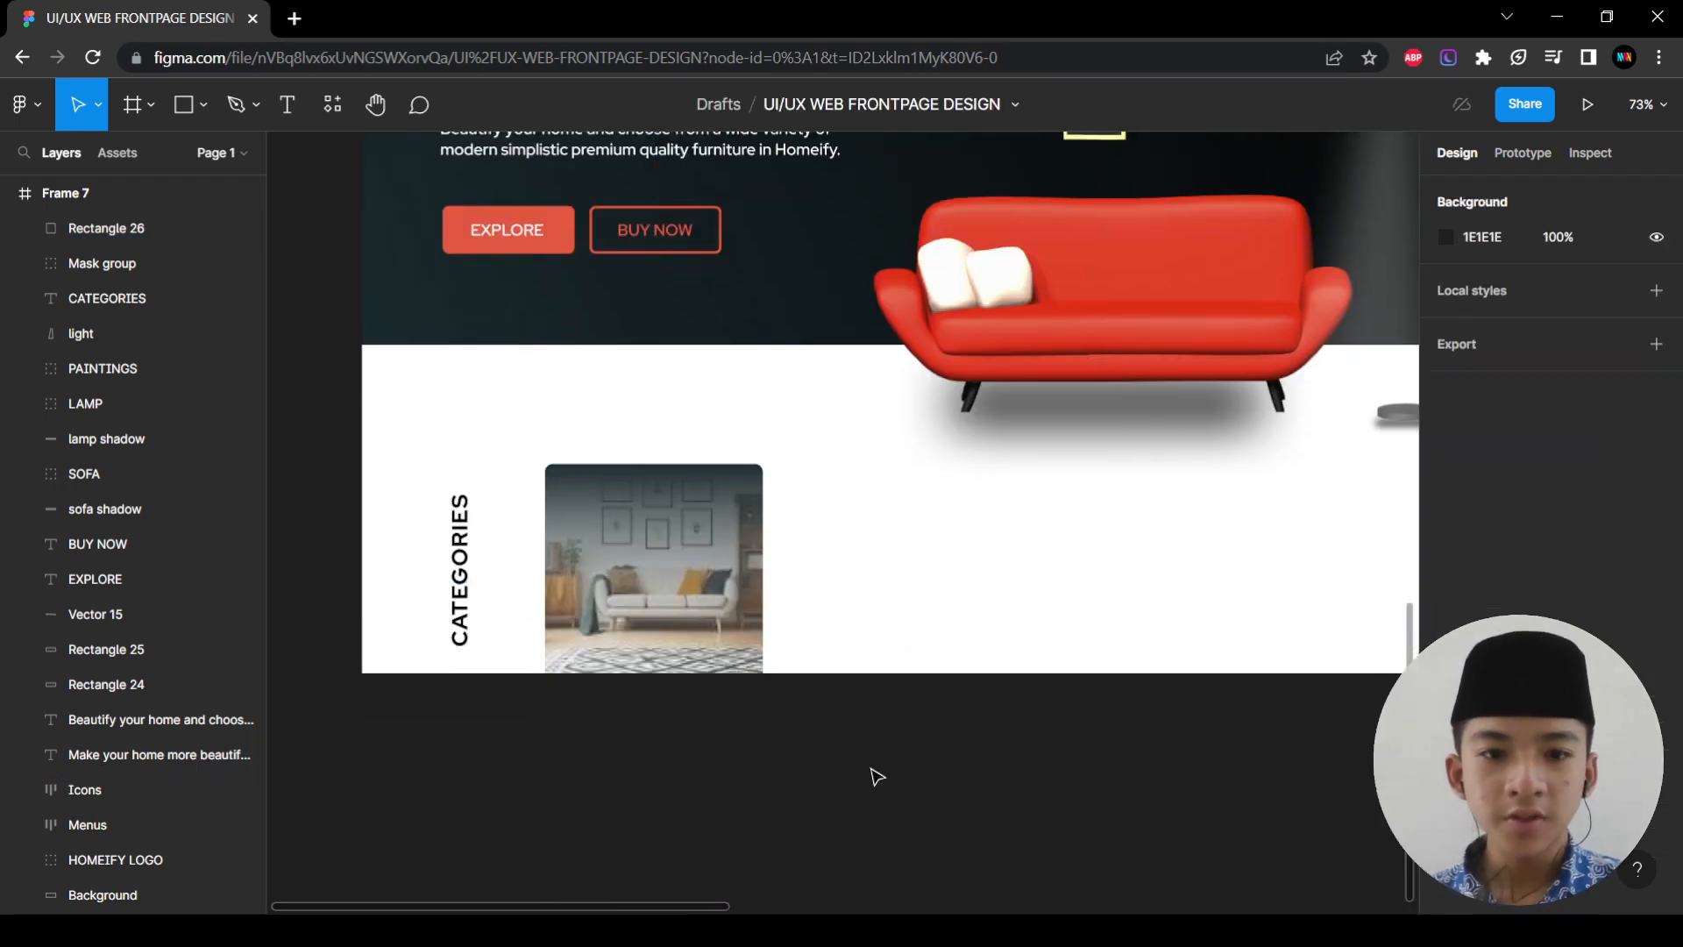
pyautogui.scroll(-5, 865, 774)
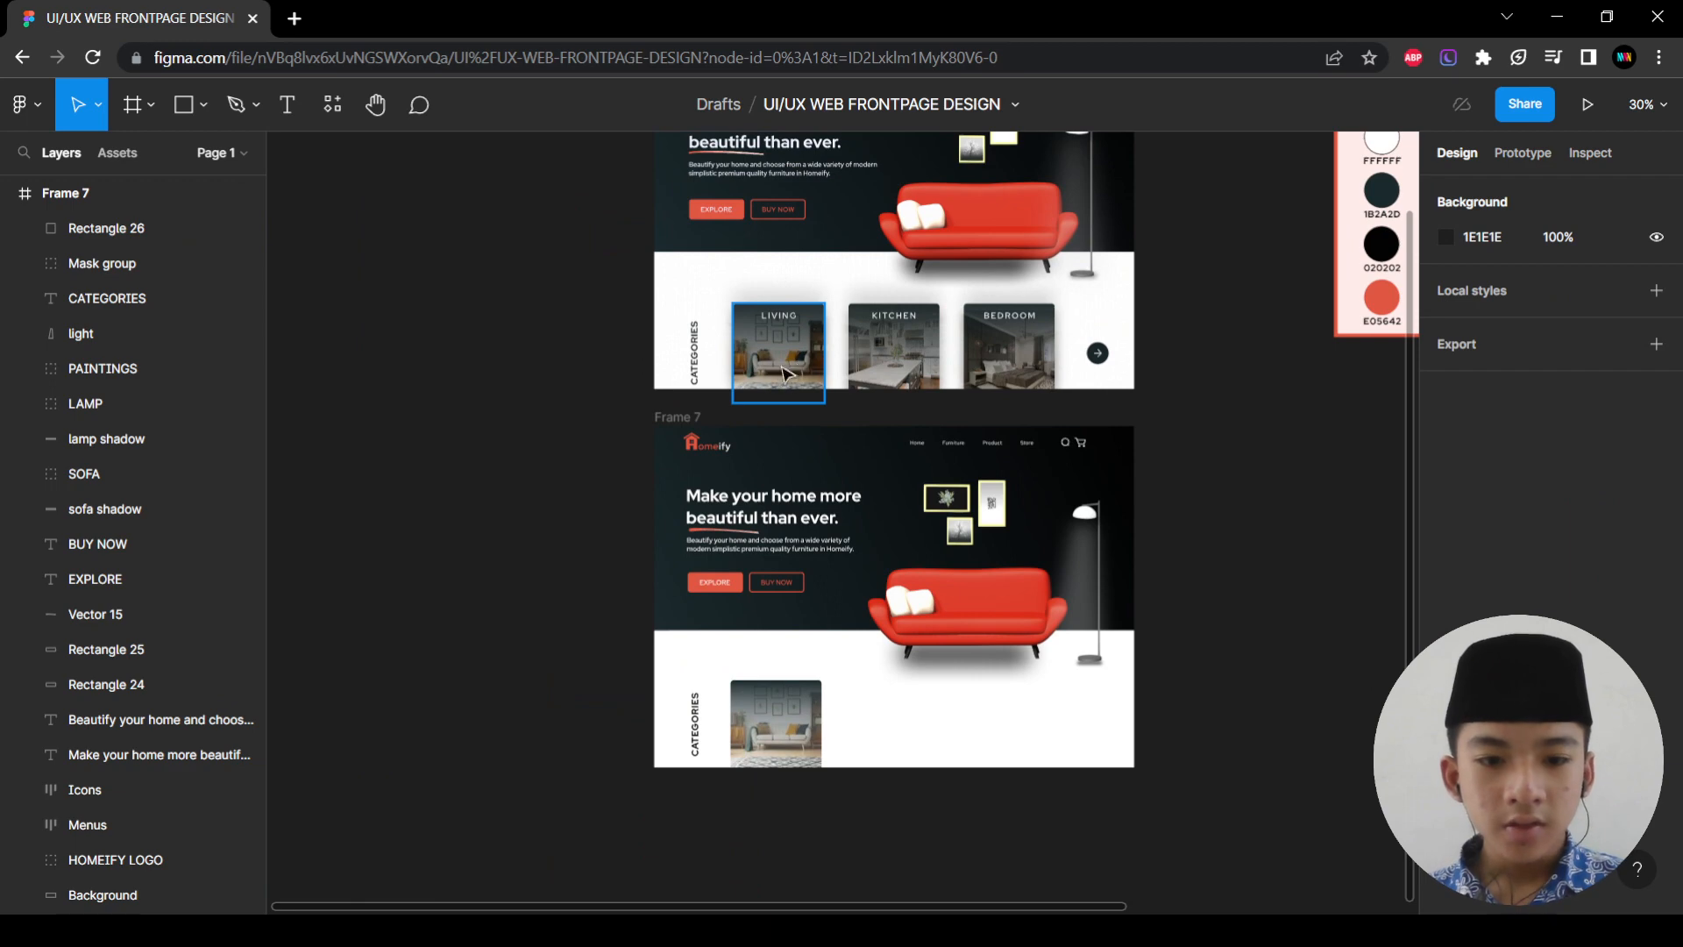
pyautogui.click(766, 755)
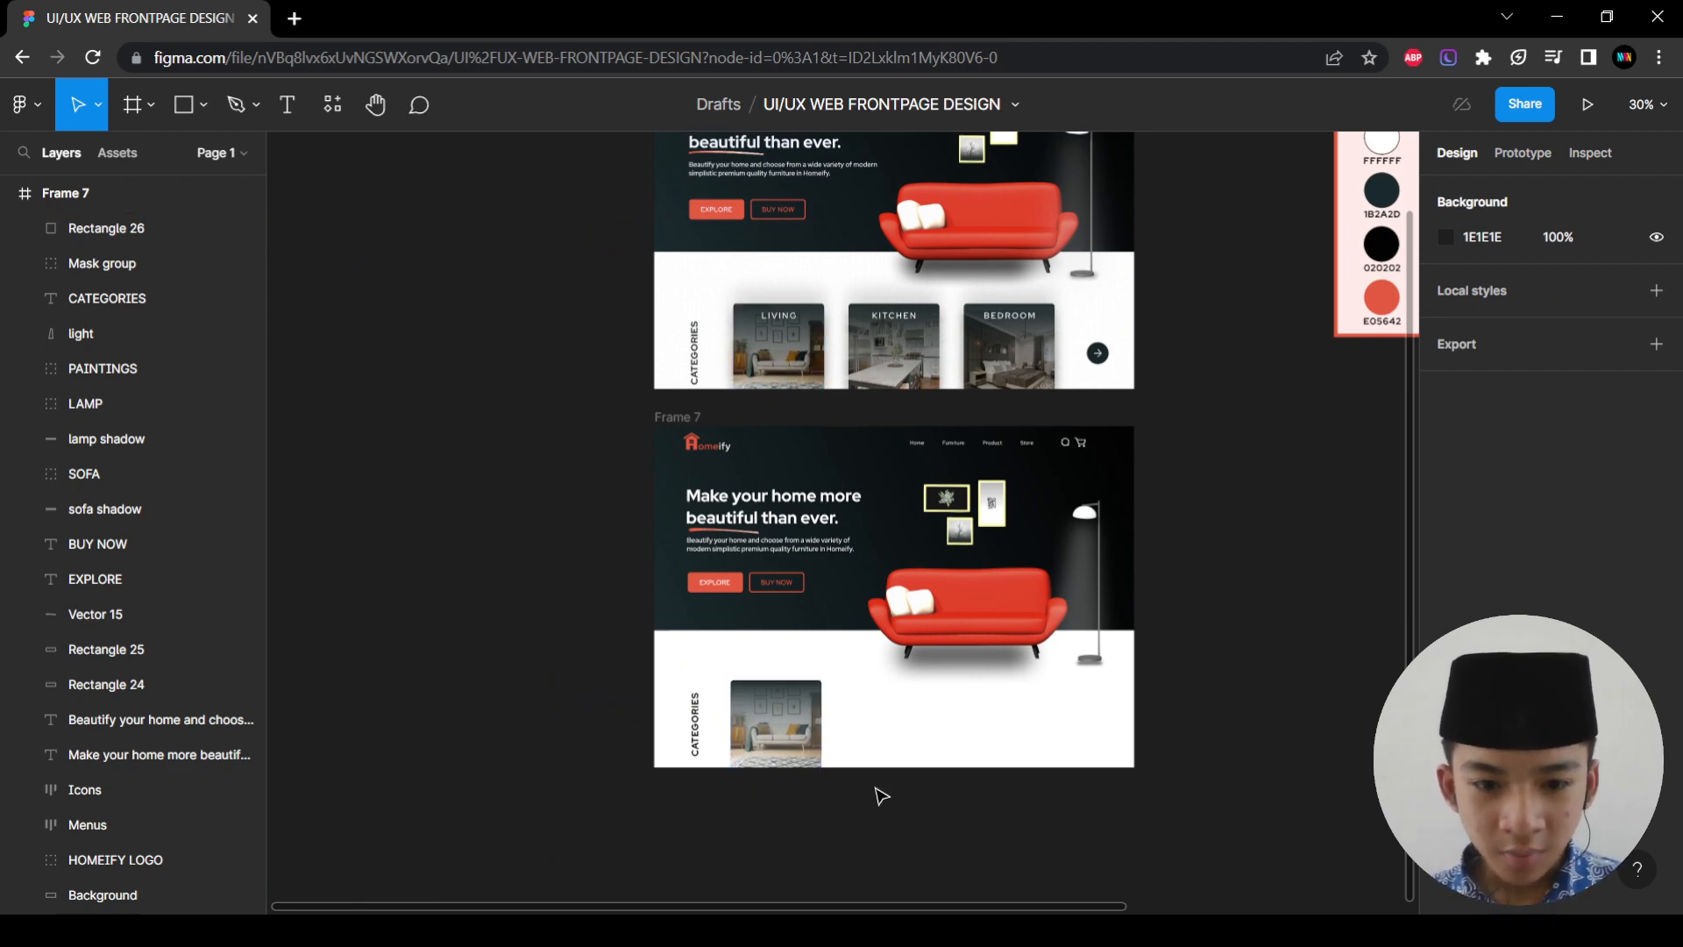
pyautogui.scroll(-2, 879, 793)
pyautogui.scroll(5, 819, 763)
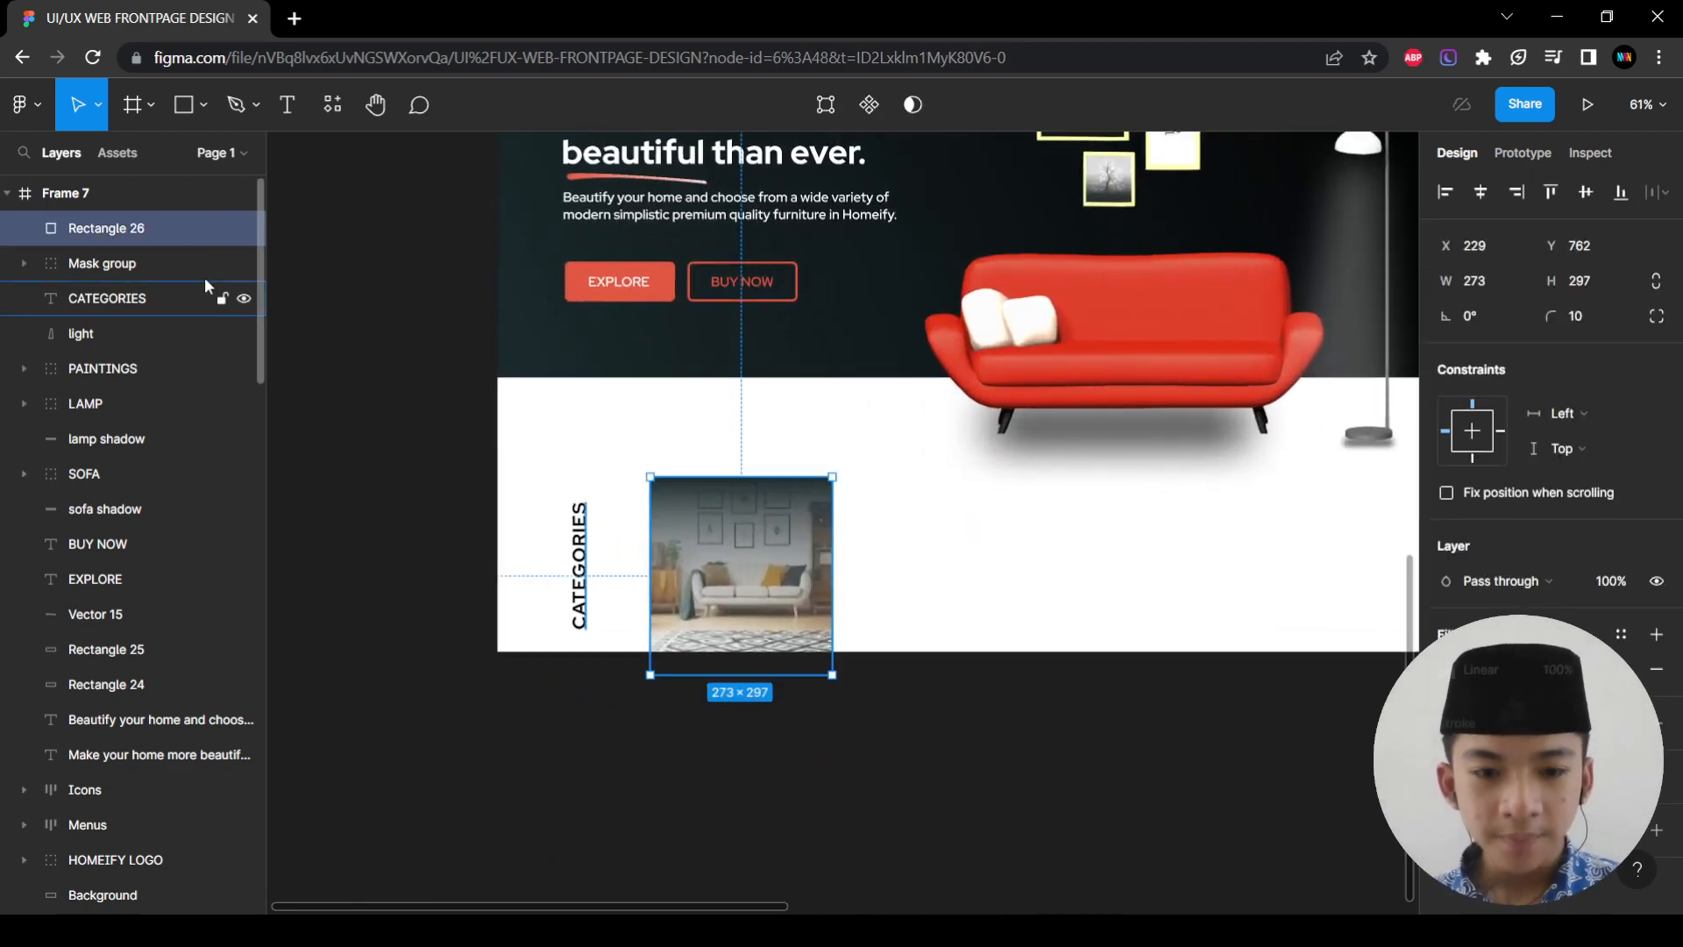
# Try stacking a duplicate of the gradient rectangle on the living room card, and undo the duplication
pyautogui.hotkey('ctrl', 'd')
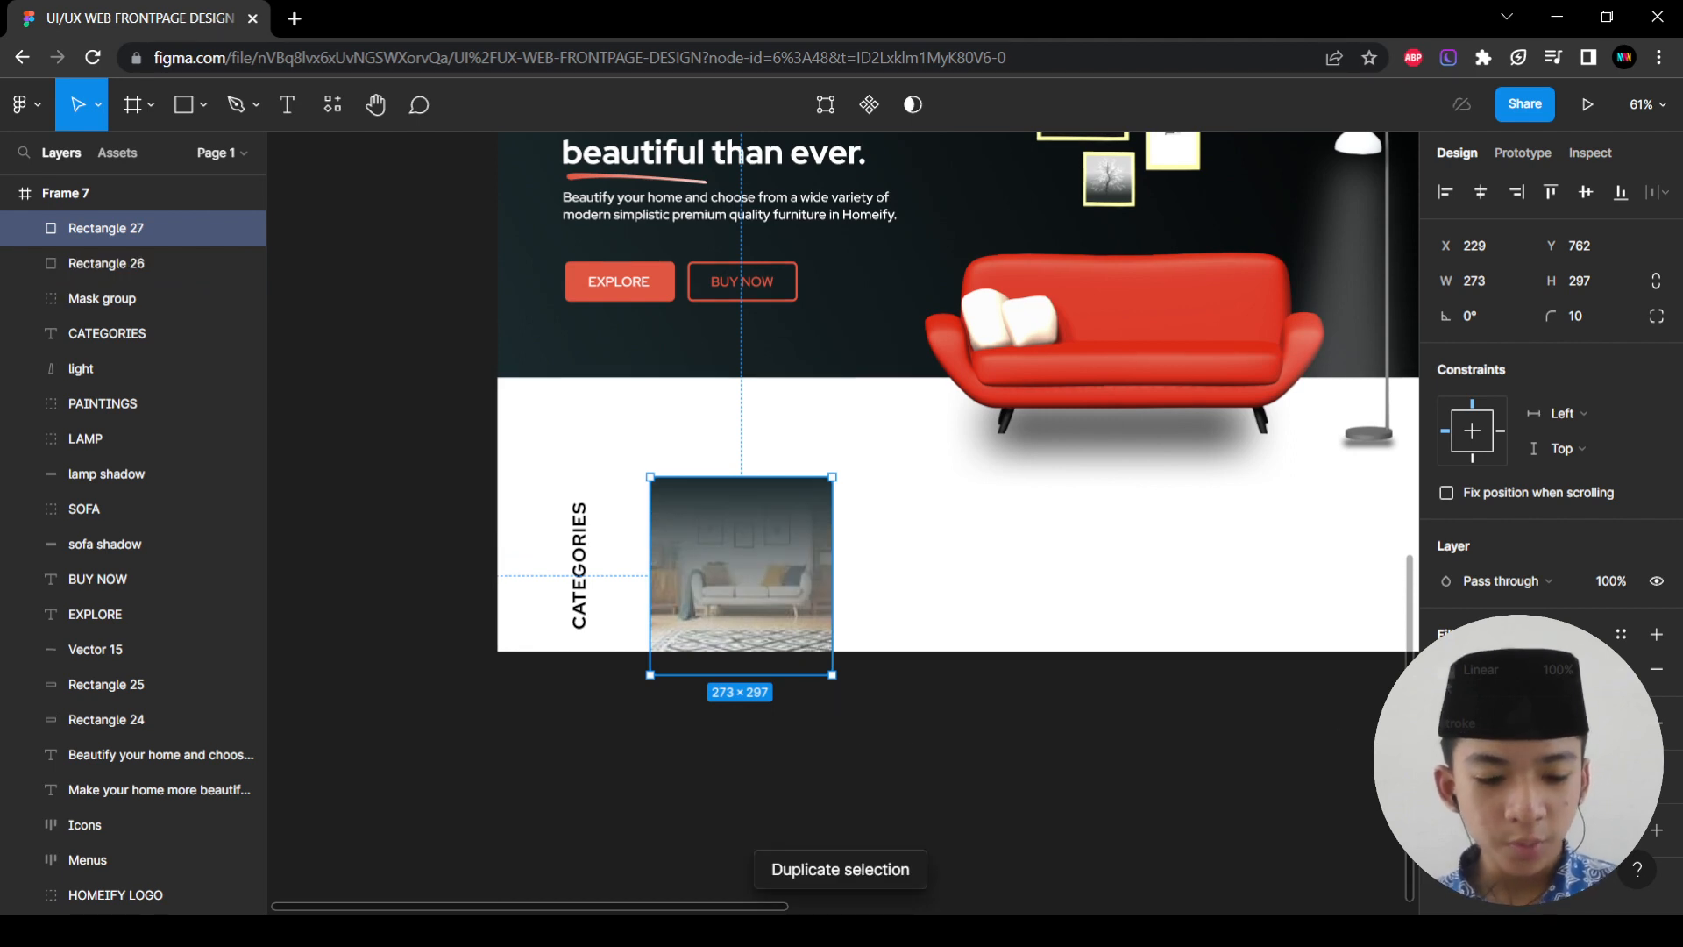
pyautogui.click(1448, 671)
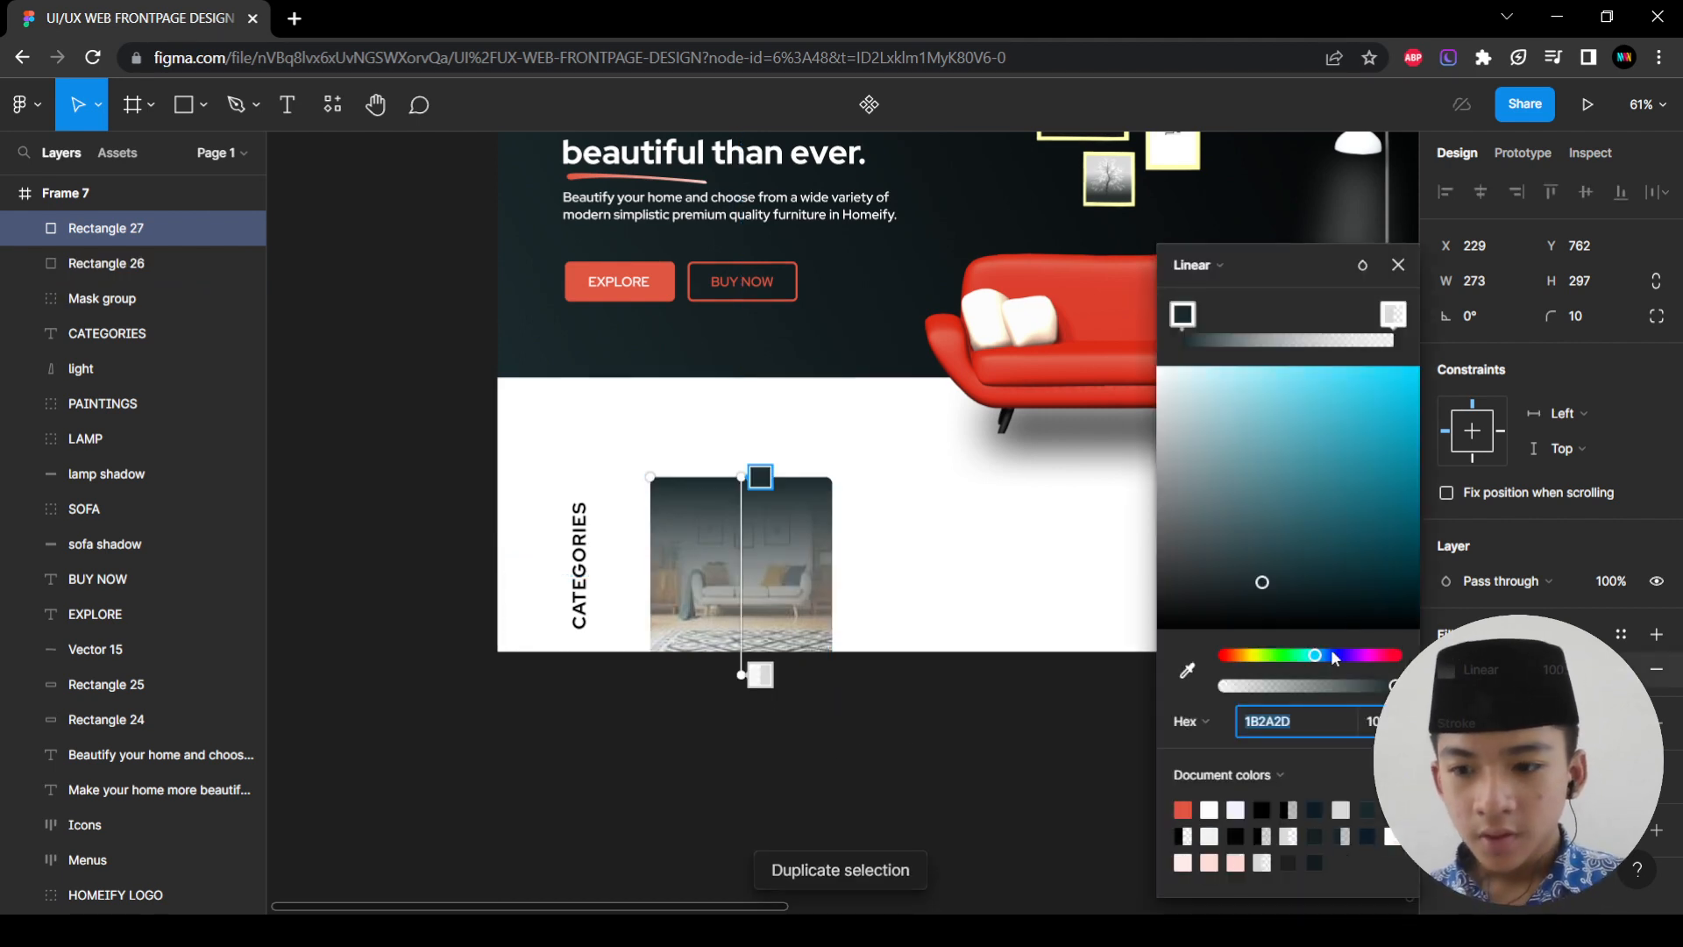
pyautogui.click(1399, 265)
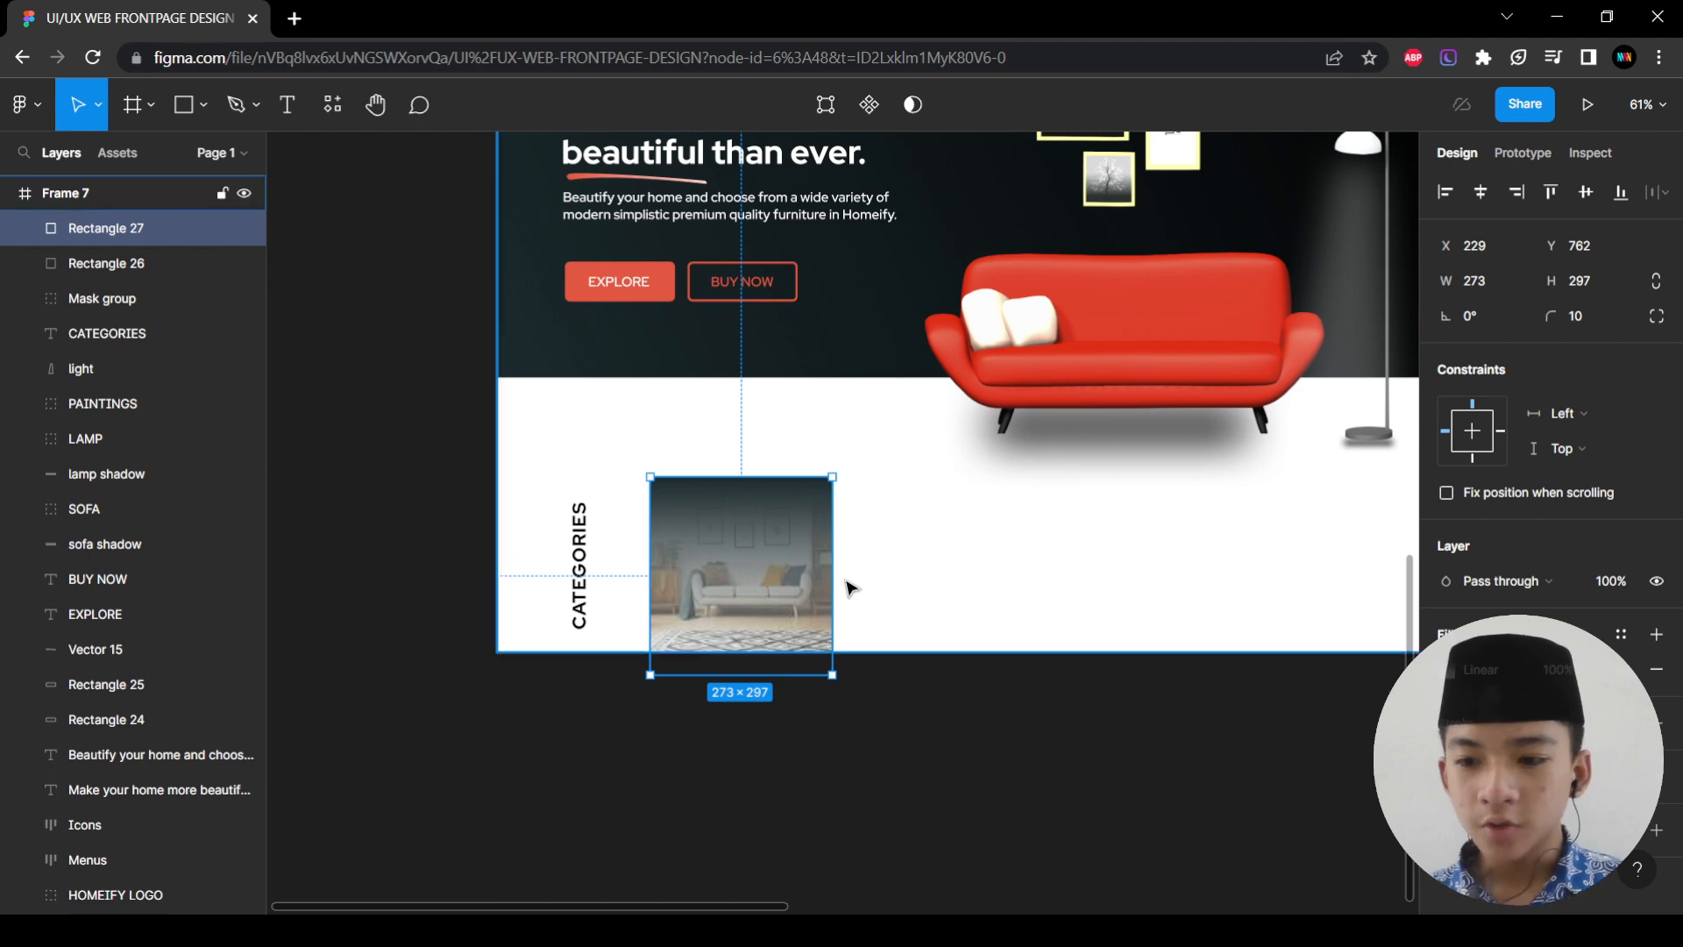
pyautogui.hotkey('ctrl', 'z')
pyautogui.hotkey('ctrl', 'z')
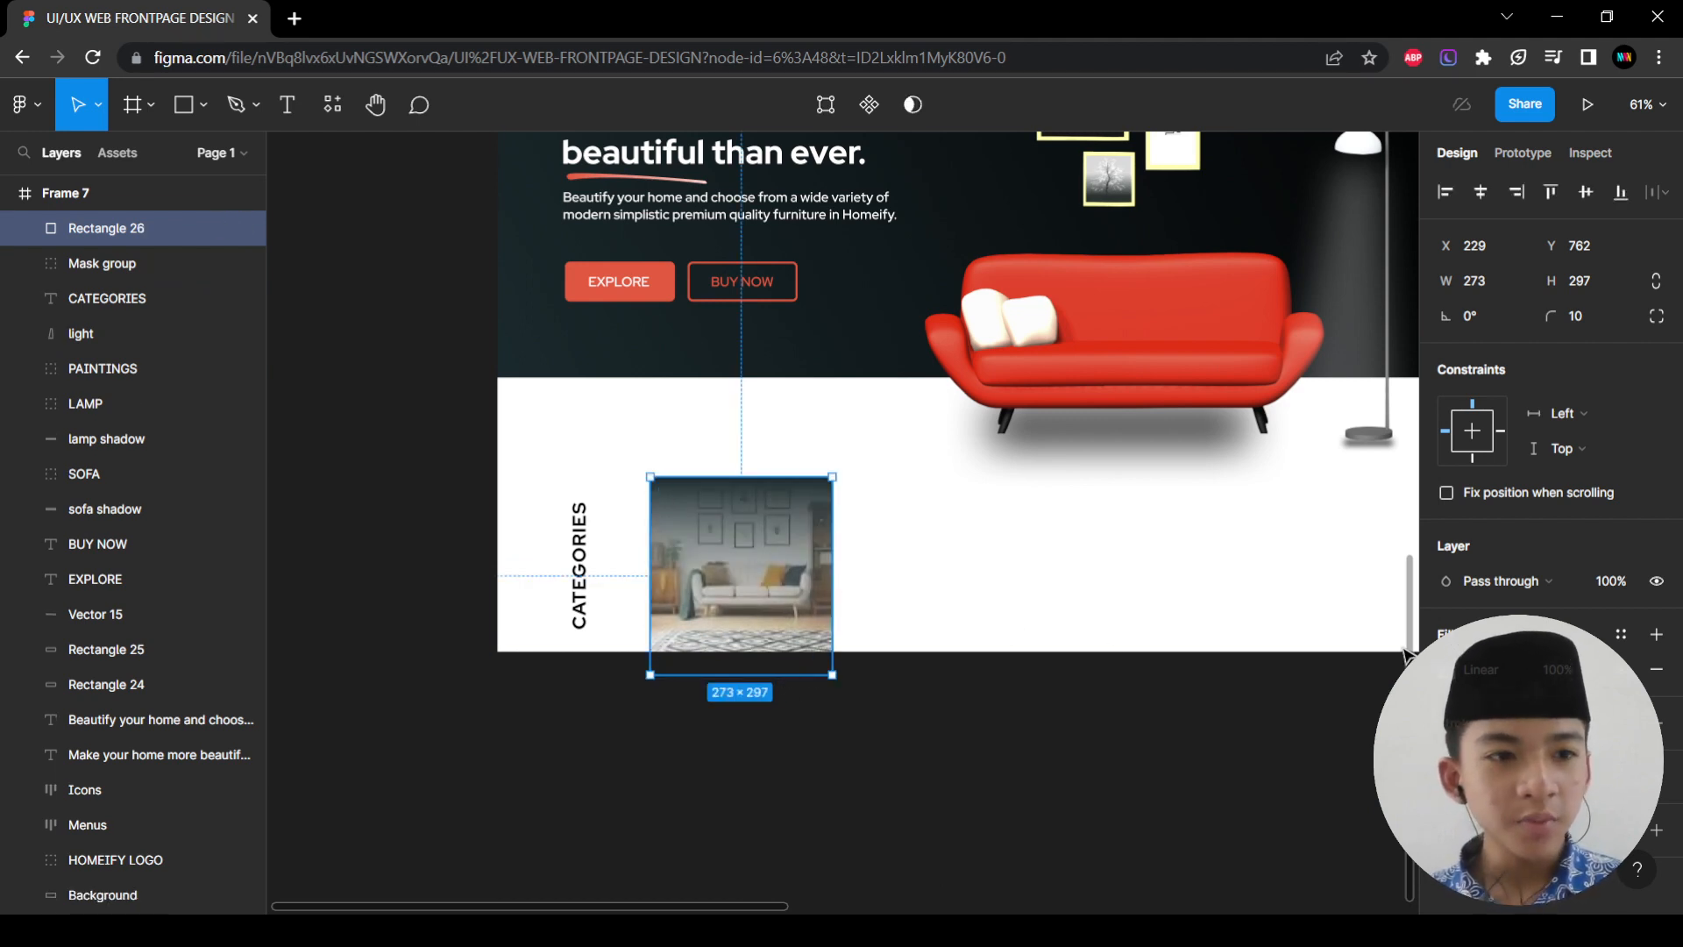
# Set the transparent end stop of the card's gradient overlay to black, 000000
pyautogui.click(1447, 669)
pyautogui.click(1393, 317)
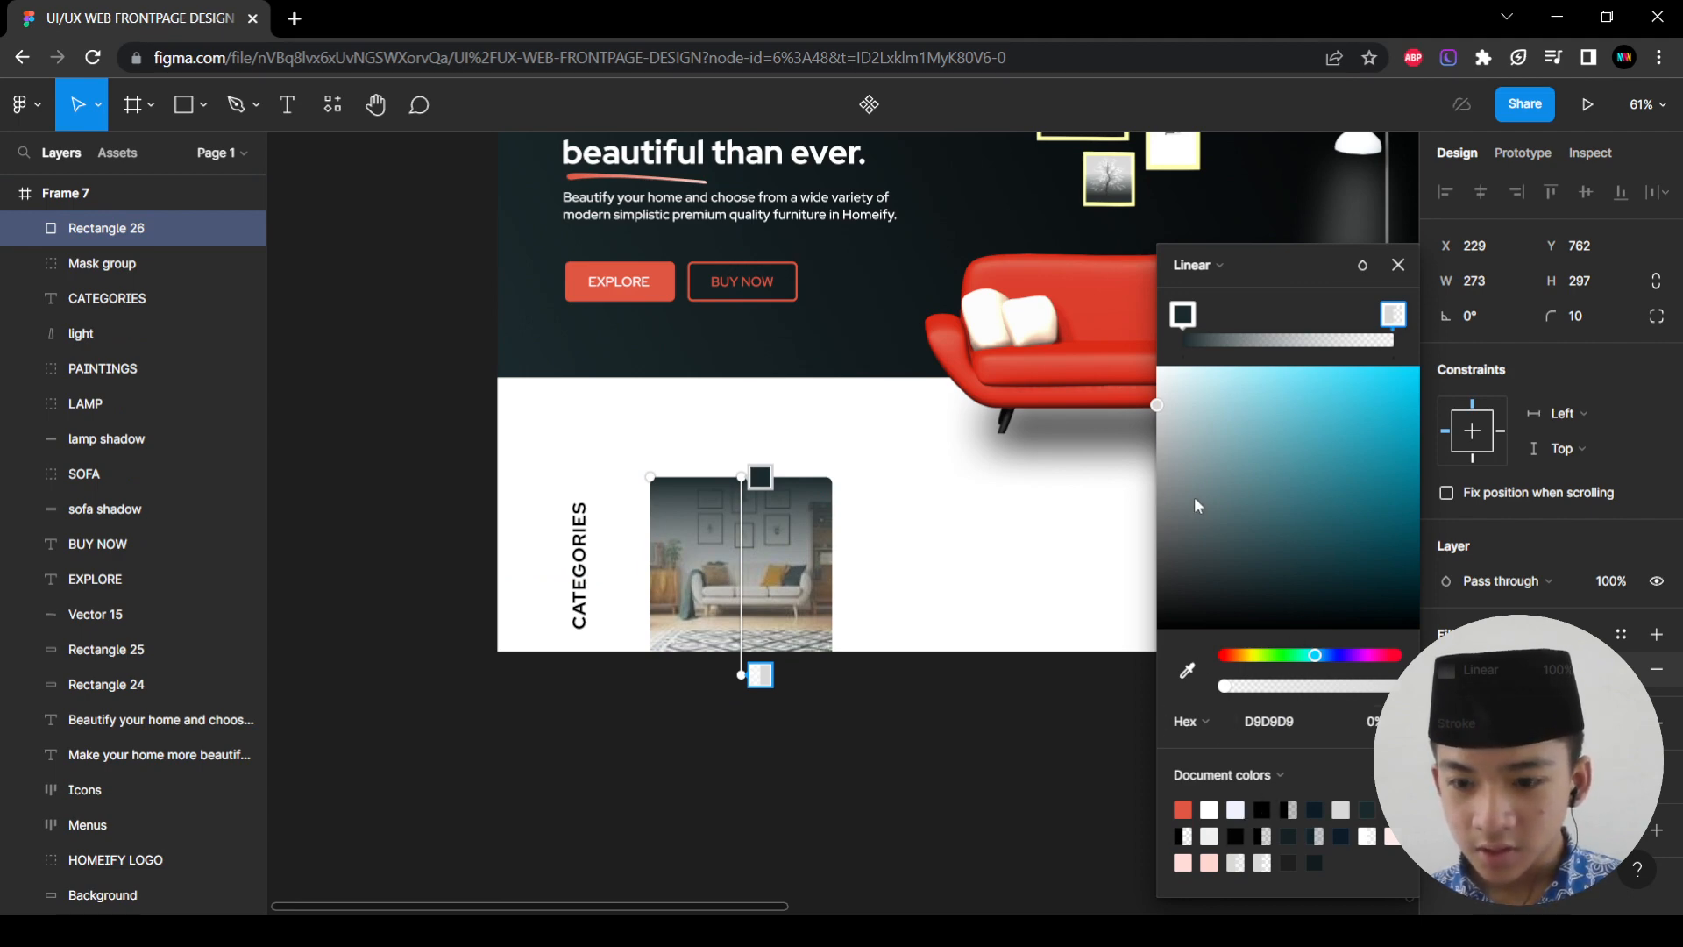
pyautogui.moveTo(1197, 505); pyautogui.dragTo(1133, 680)
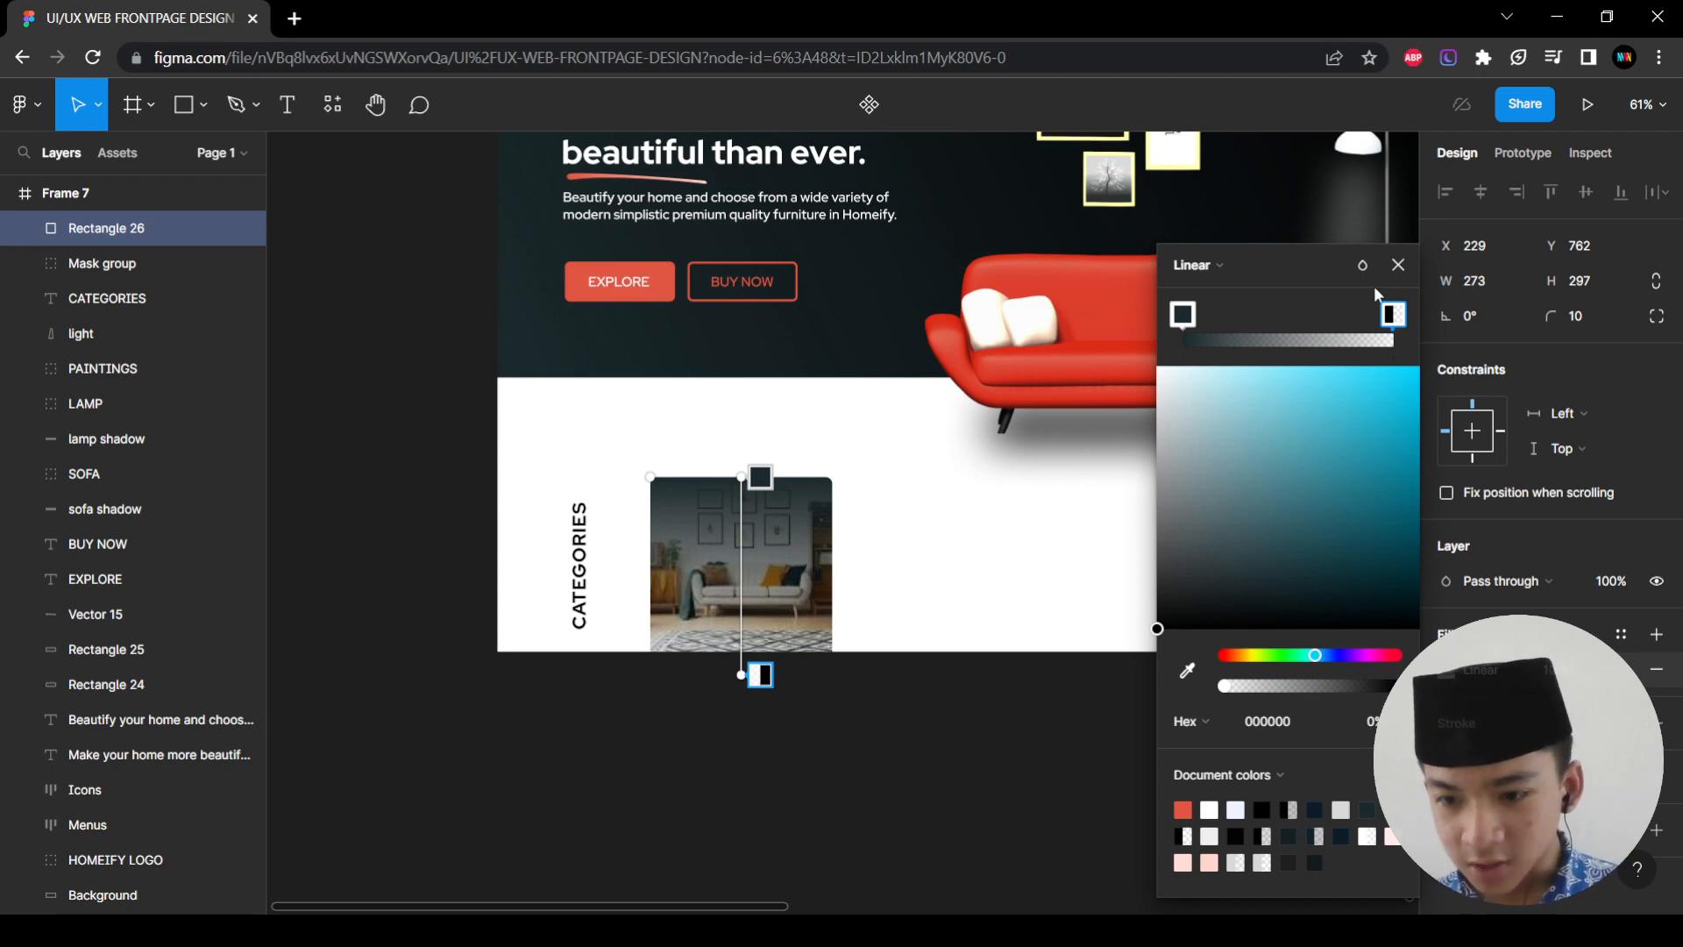
pyautogui.click(1398, 265)
# Add the white text label LIVING at the top centre of the living room card
pyautogui.scroll(1, 912, 771)
pyautogui.hscroll(1, 911, 772)
pyautogui.hscroll(-1, 717, 583)
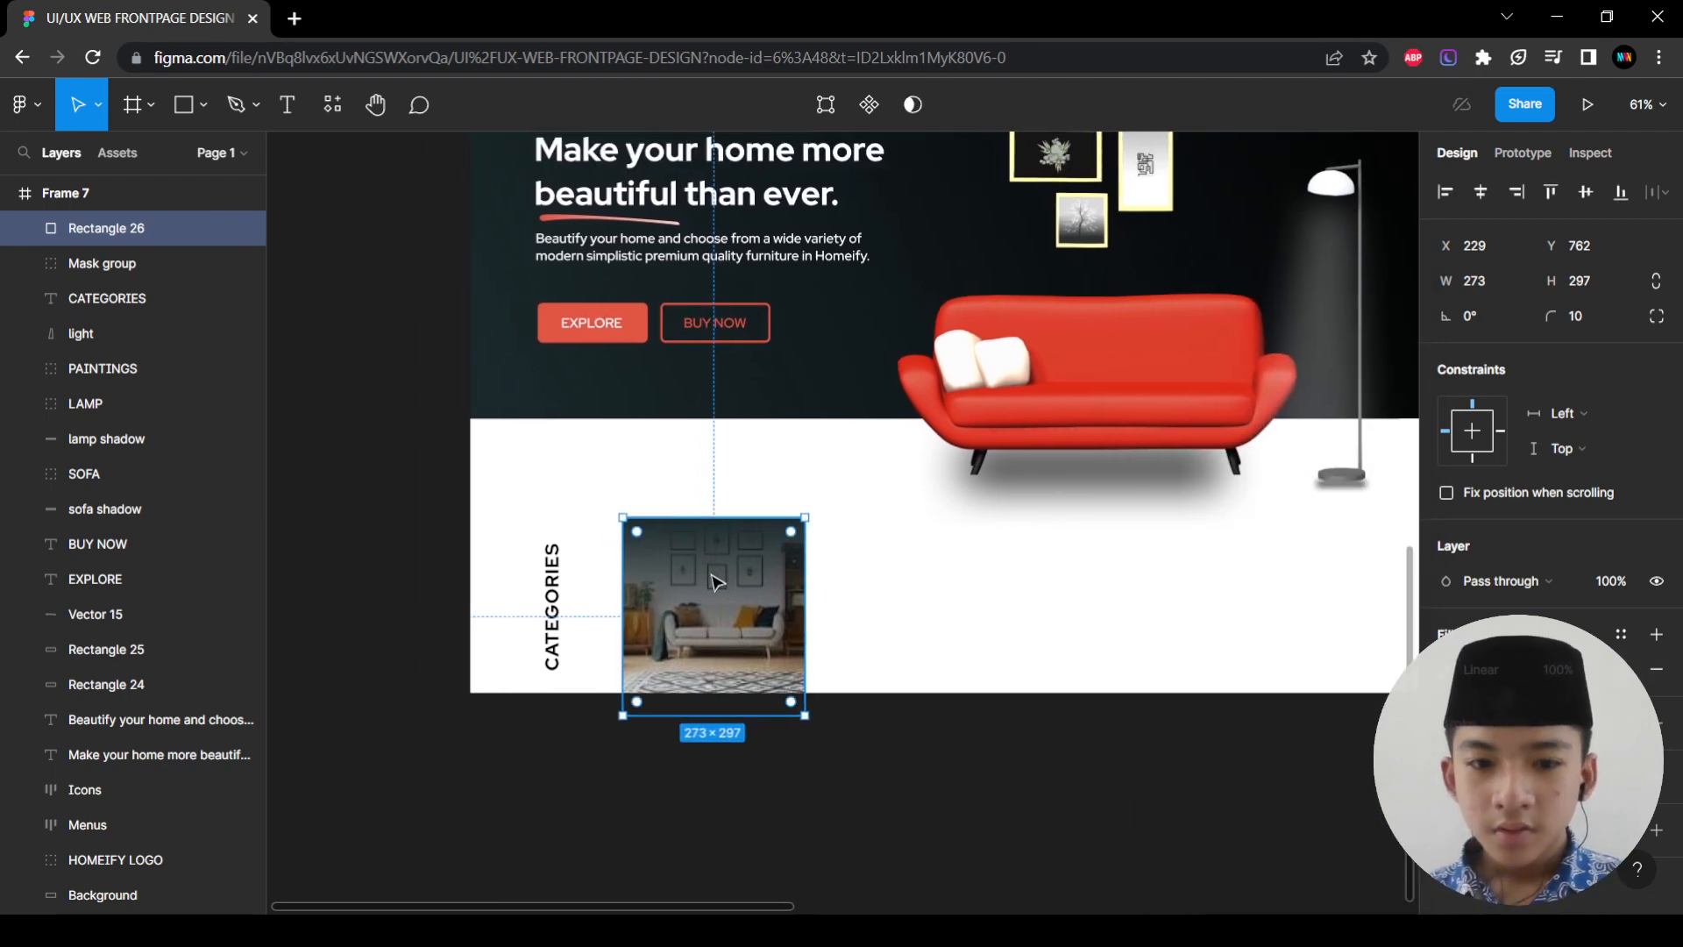
pyautogui.scroll(2, 717, 583)
pyautogui.click(286, 104)
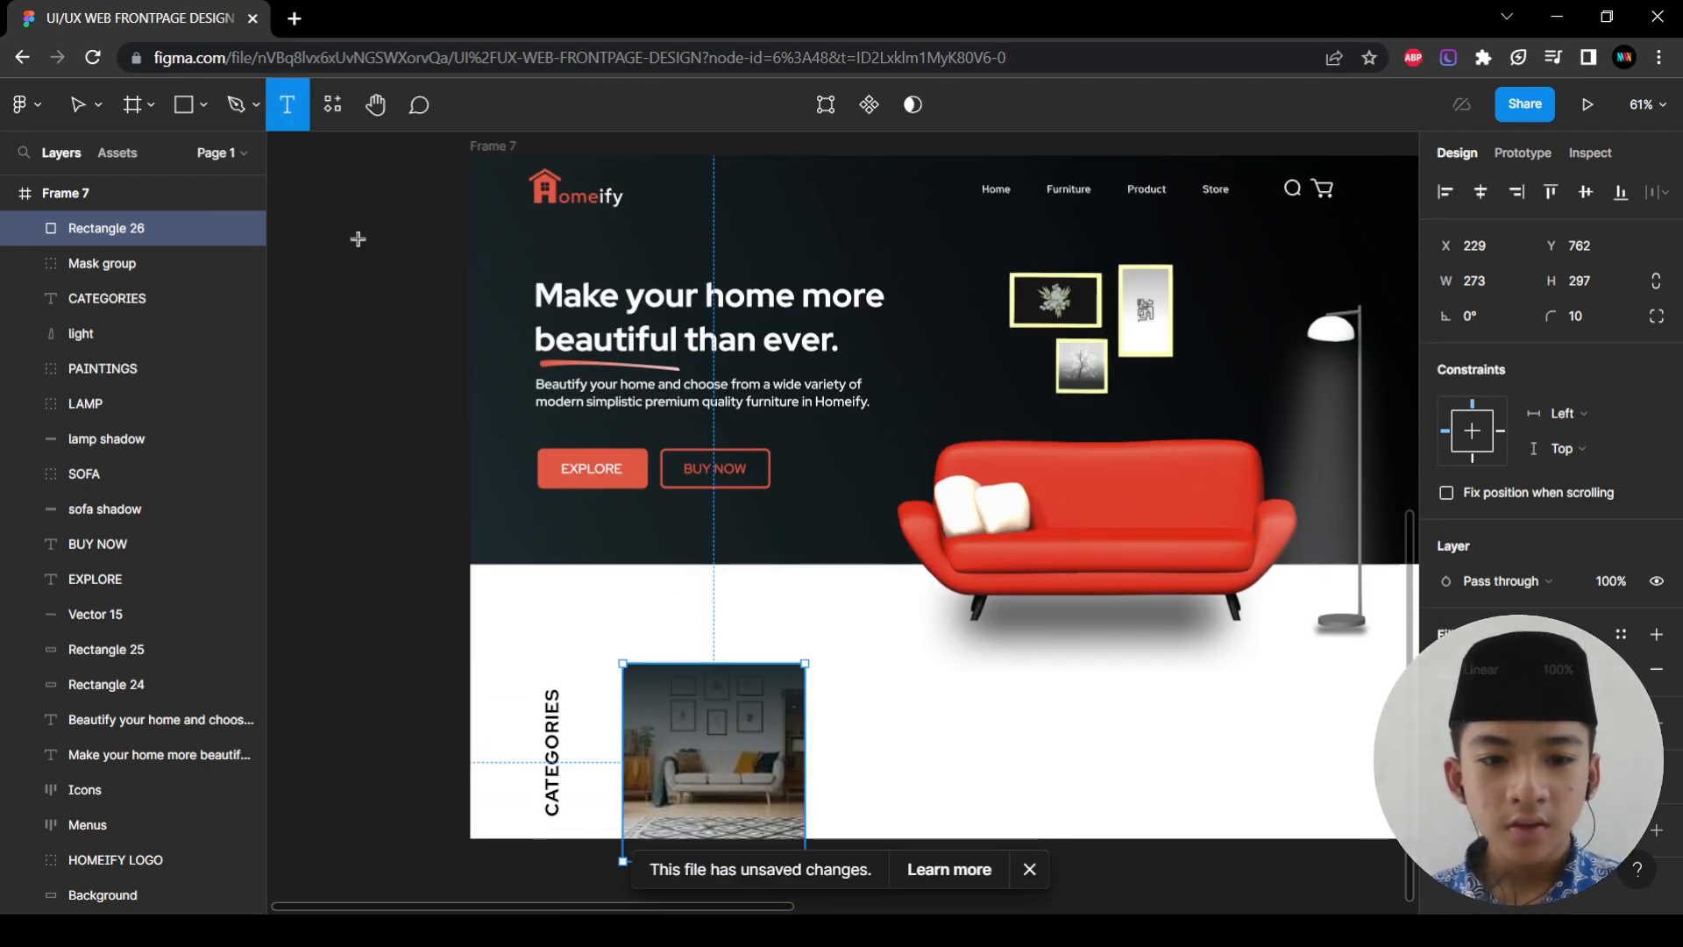
pyautogui.click(724, 675)
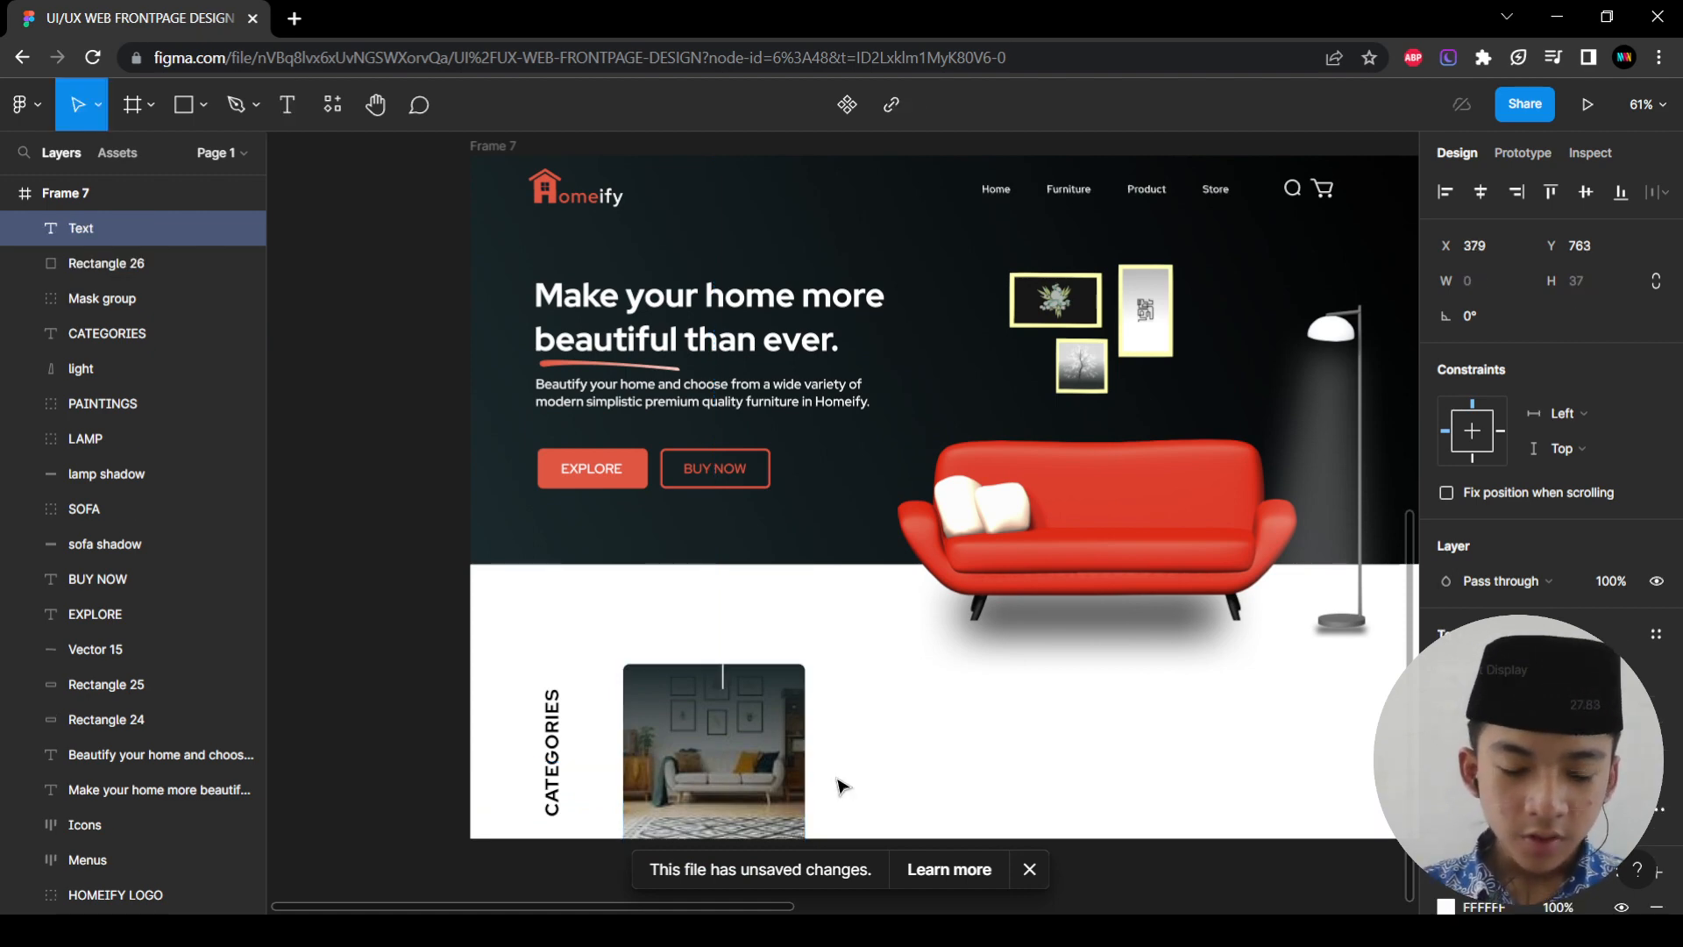
pyautogui.write('LIVING')
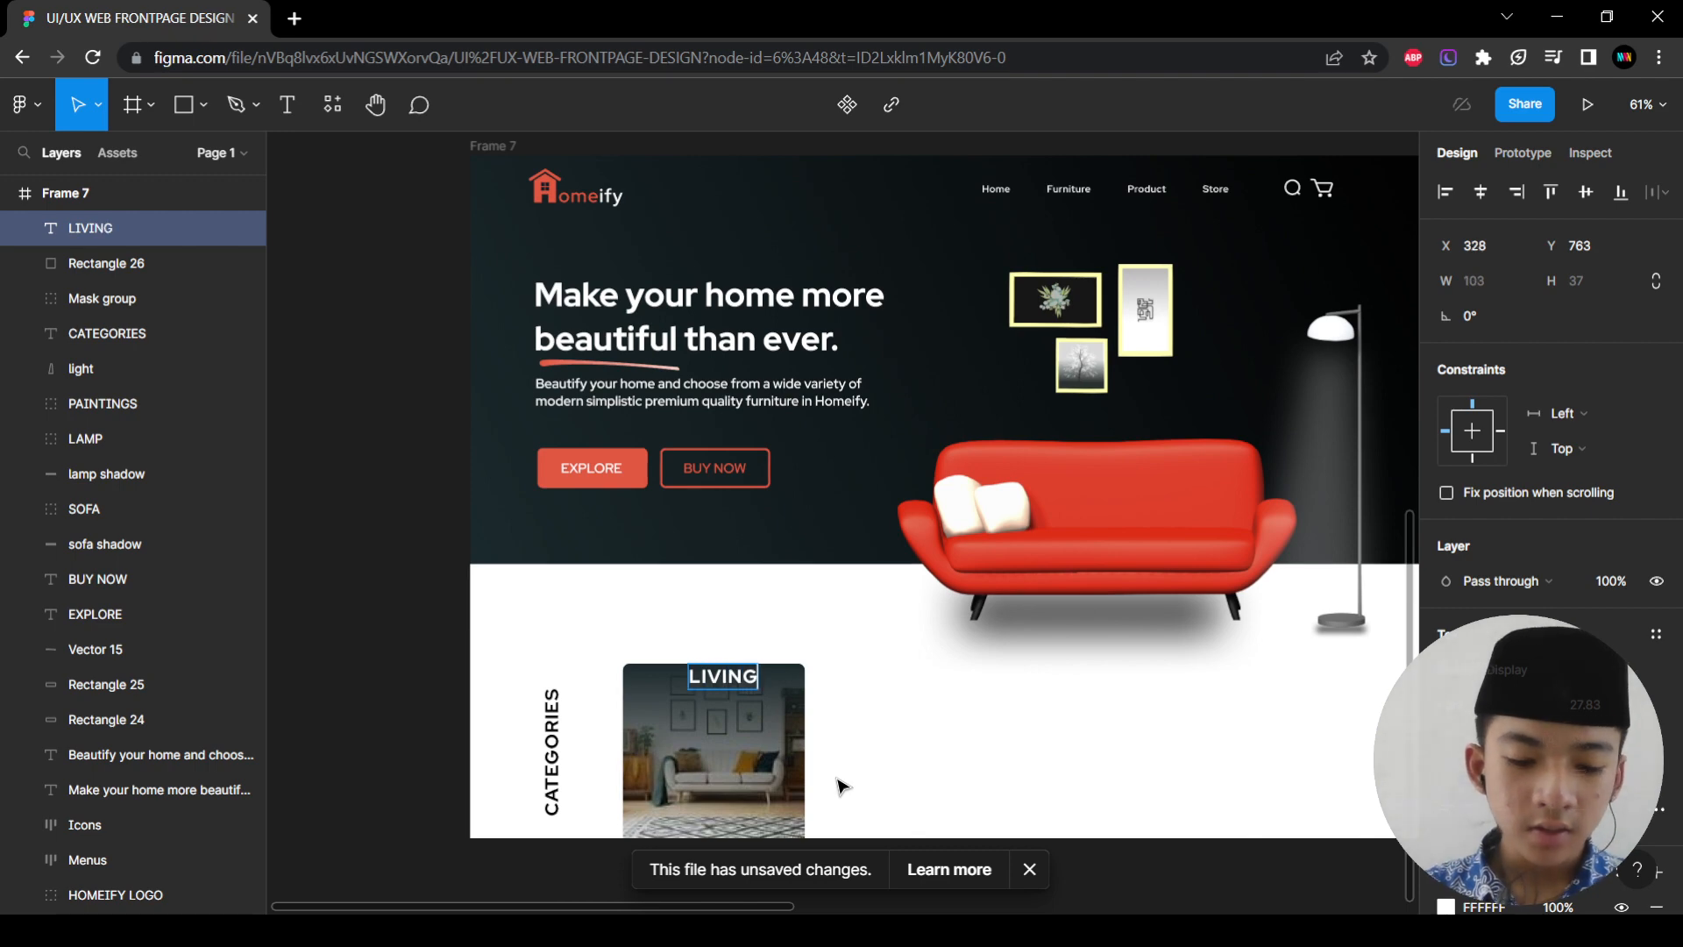
pyautogui.press('Escape')
# Set the LIVING label's weight to SemiBold like the reference card's label, and reduce its font size
pyautogui.keyDown('ctrl'); pyautogui.scroll(-3, 960, 705); pyautogui.keyUp('ctrl')
pyautogui.scroll(2, 964, 701)
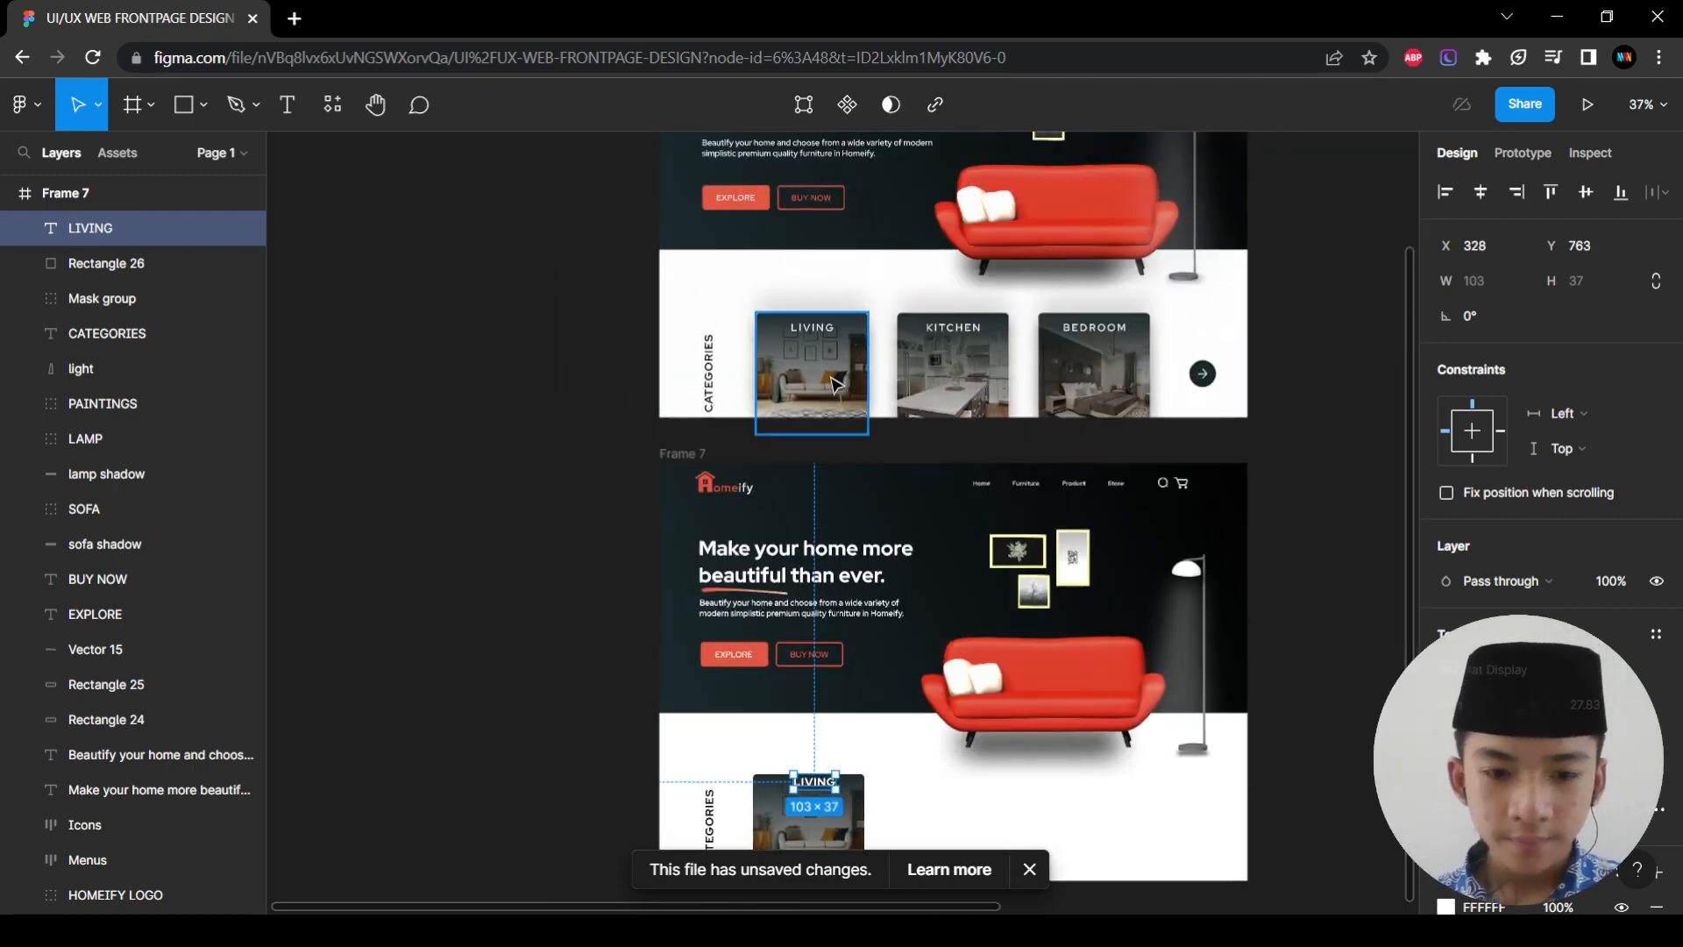
pyautogui.doubleClick(828, 332)
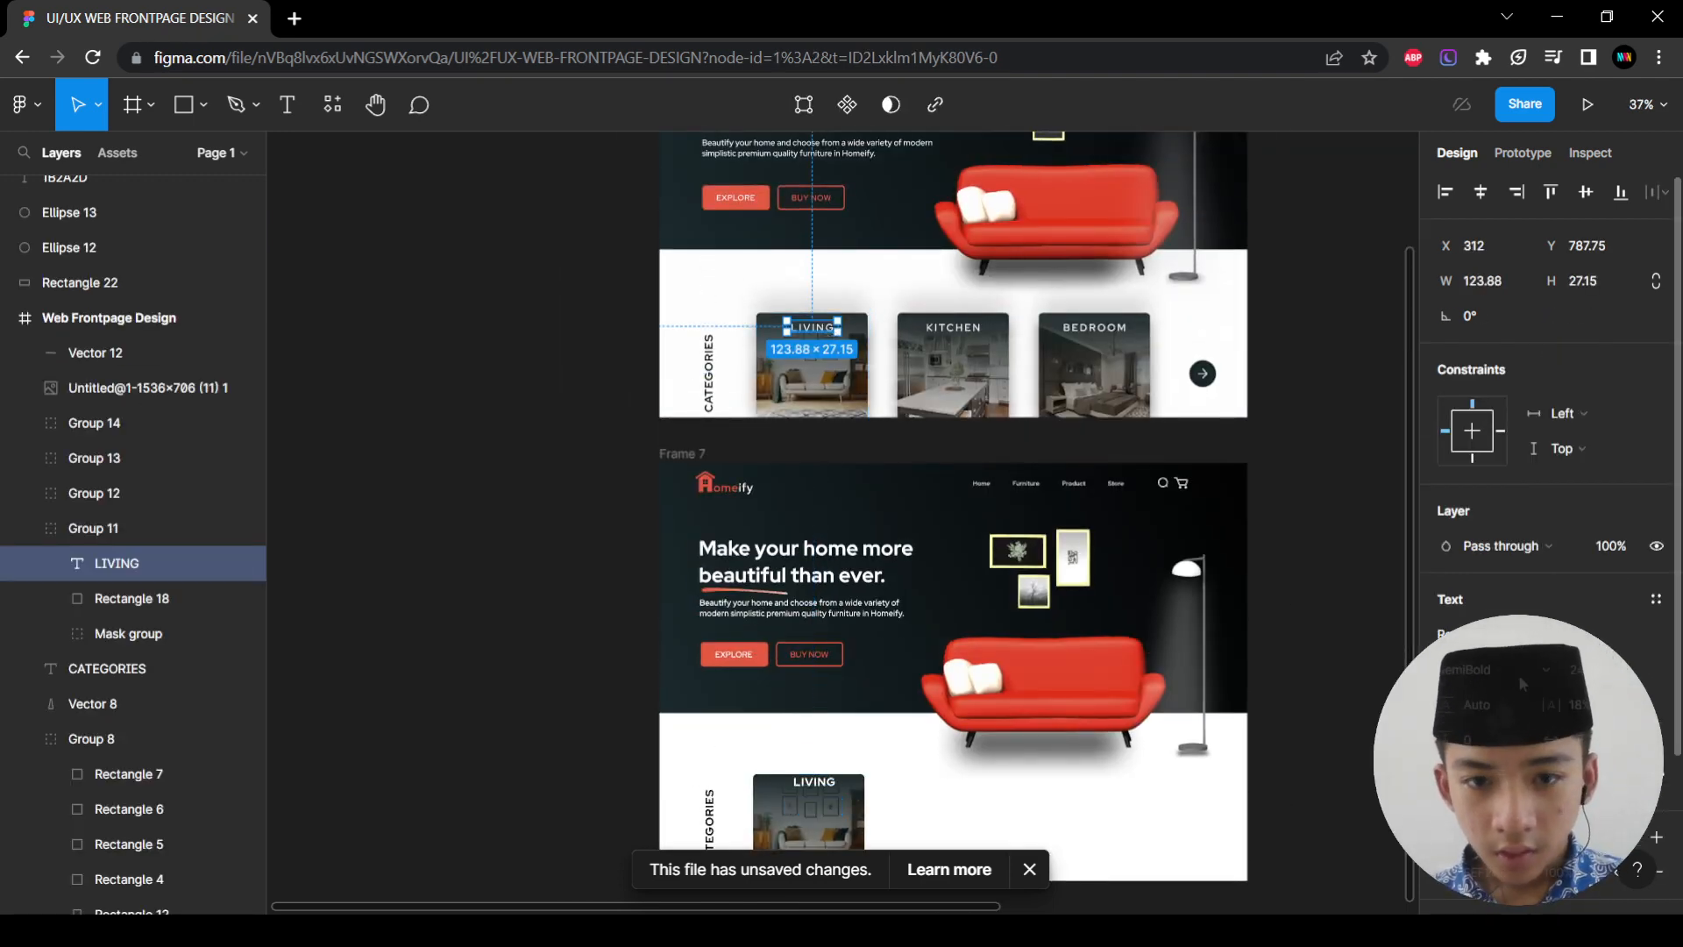
pyautogui.scroll(-1, 962, 811)
pyautogui.keyDown('ctrl'); pyautogui.scroll(3, 811, 685); pyautogui.keyUp('ctrl')
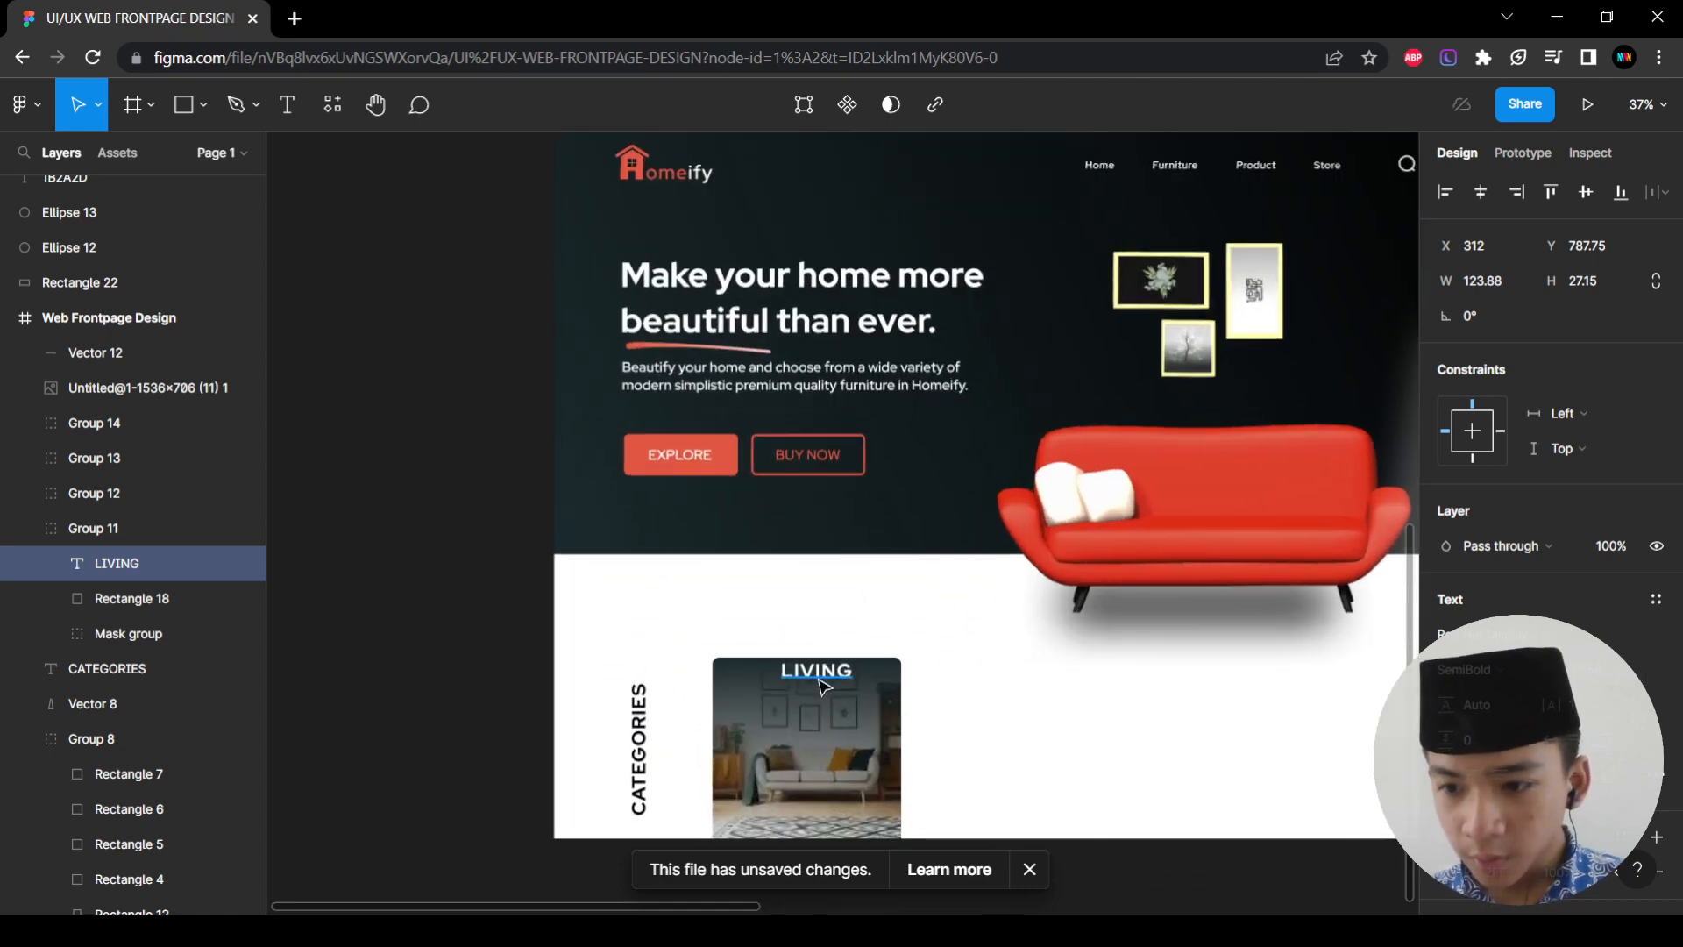
pyautogui.click(820, 680)
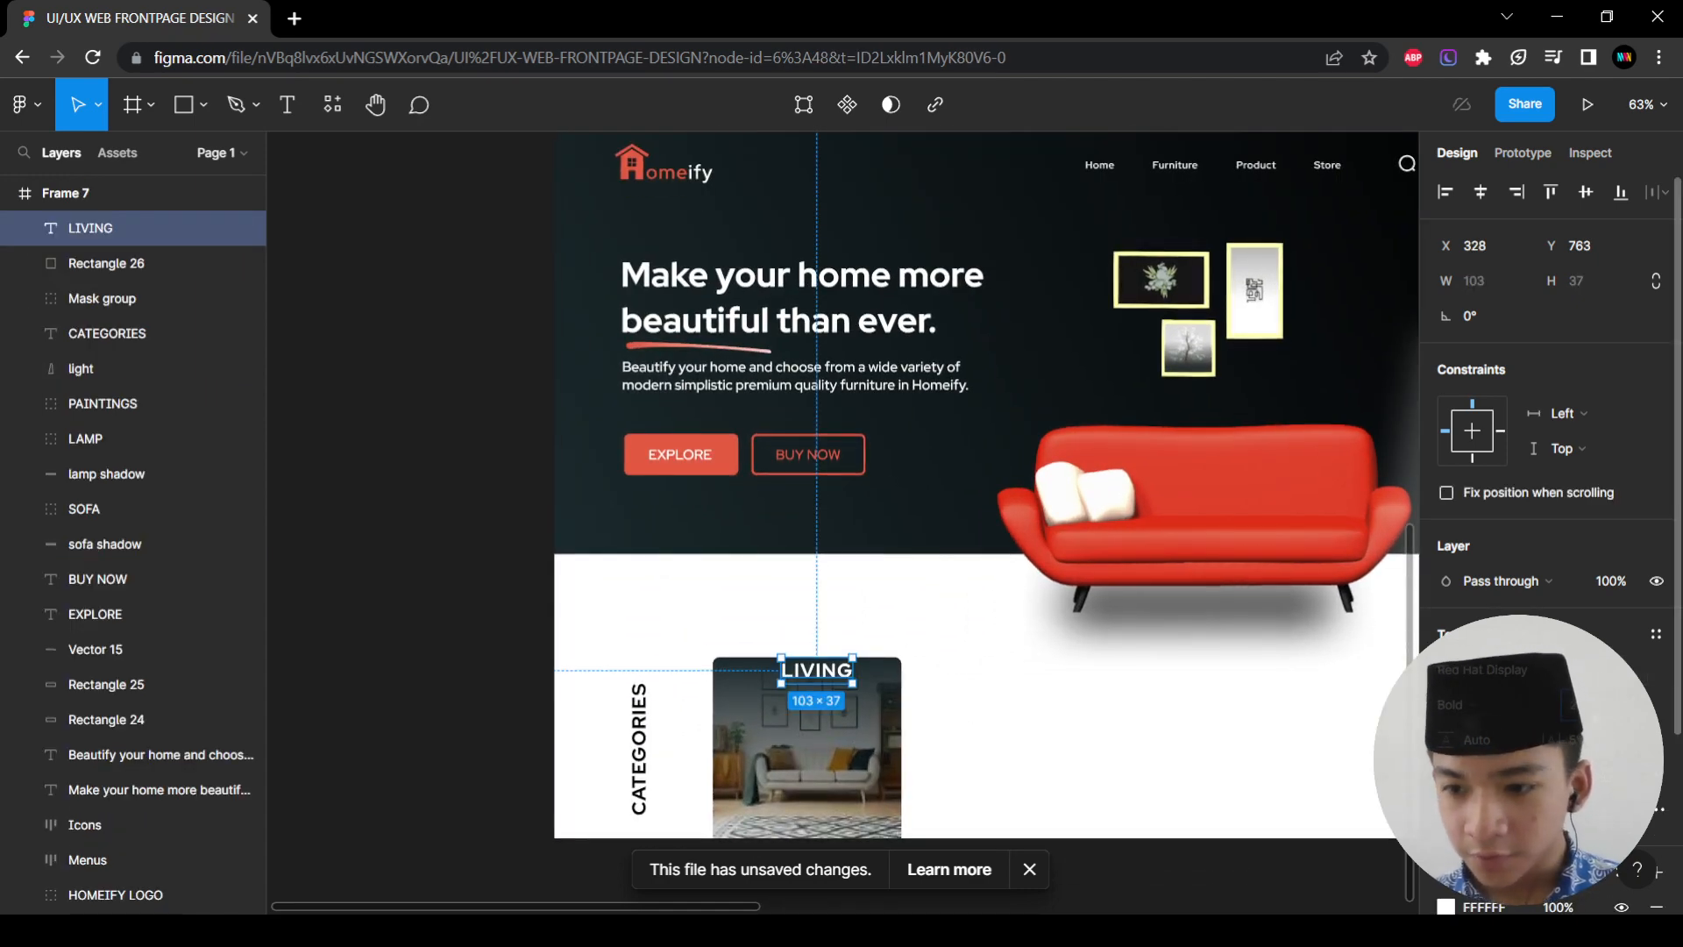
pyautogui.click(1523, 721)
pyautogui.click(1495, 555)
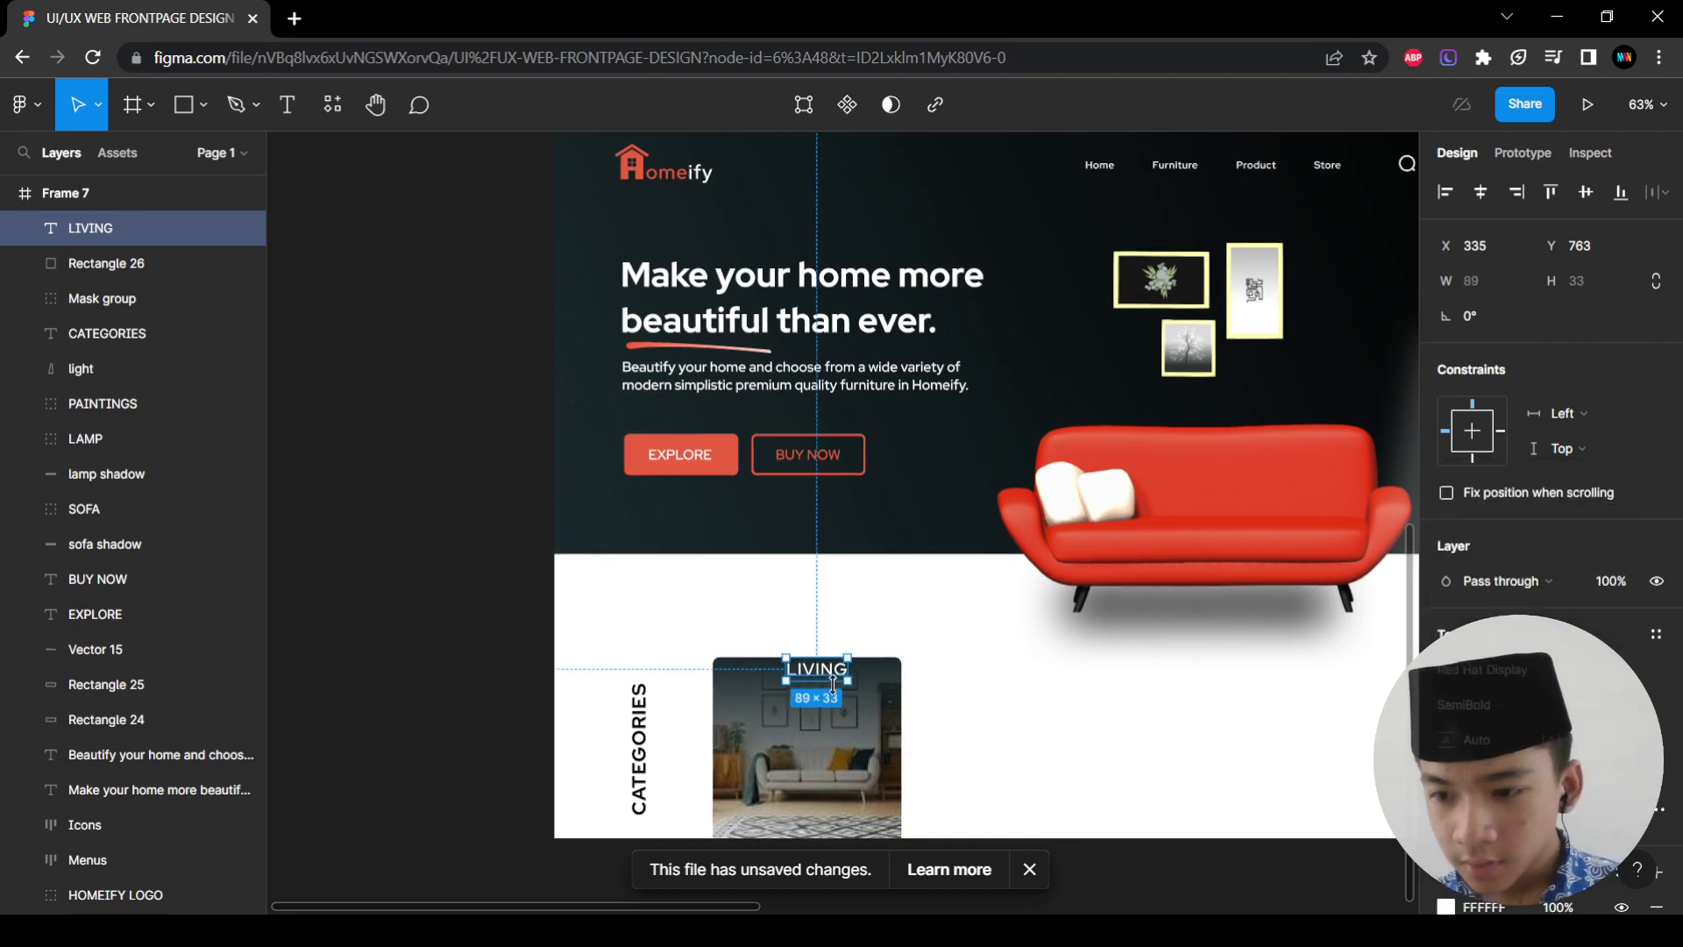
# Check the reference LIVING label's letter spacing and widen the new label's letter spacing to resemble it
pyautogui.scroll(4, 845, 560)
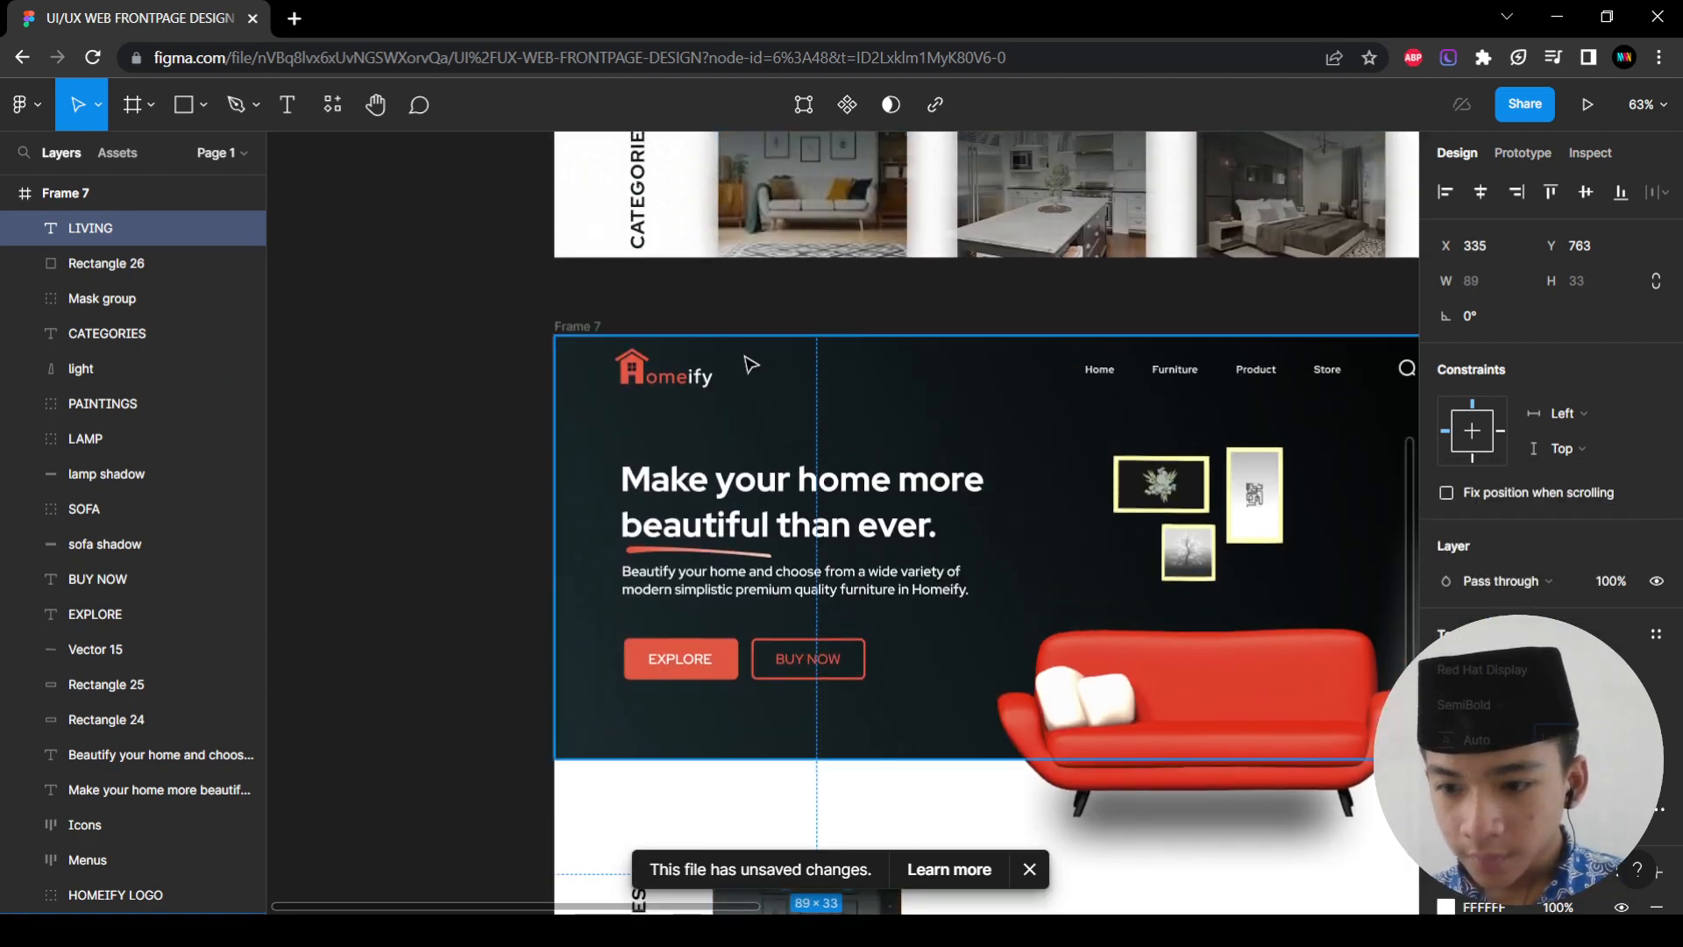
pyautogui.click(817, 277)
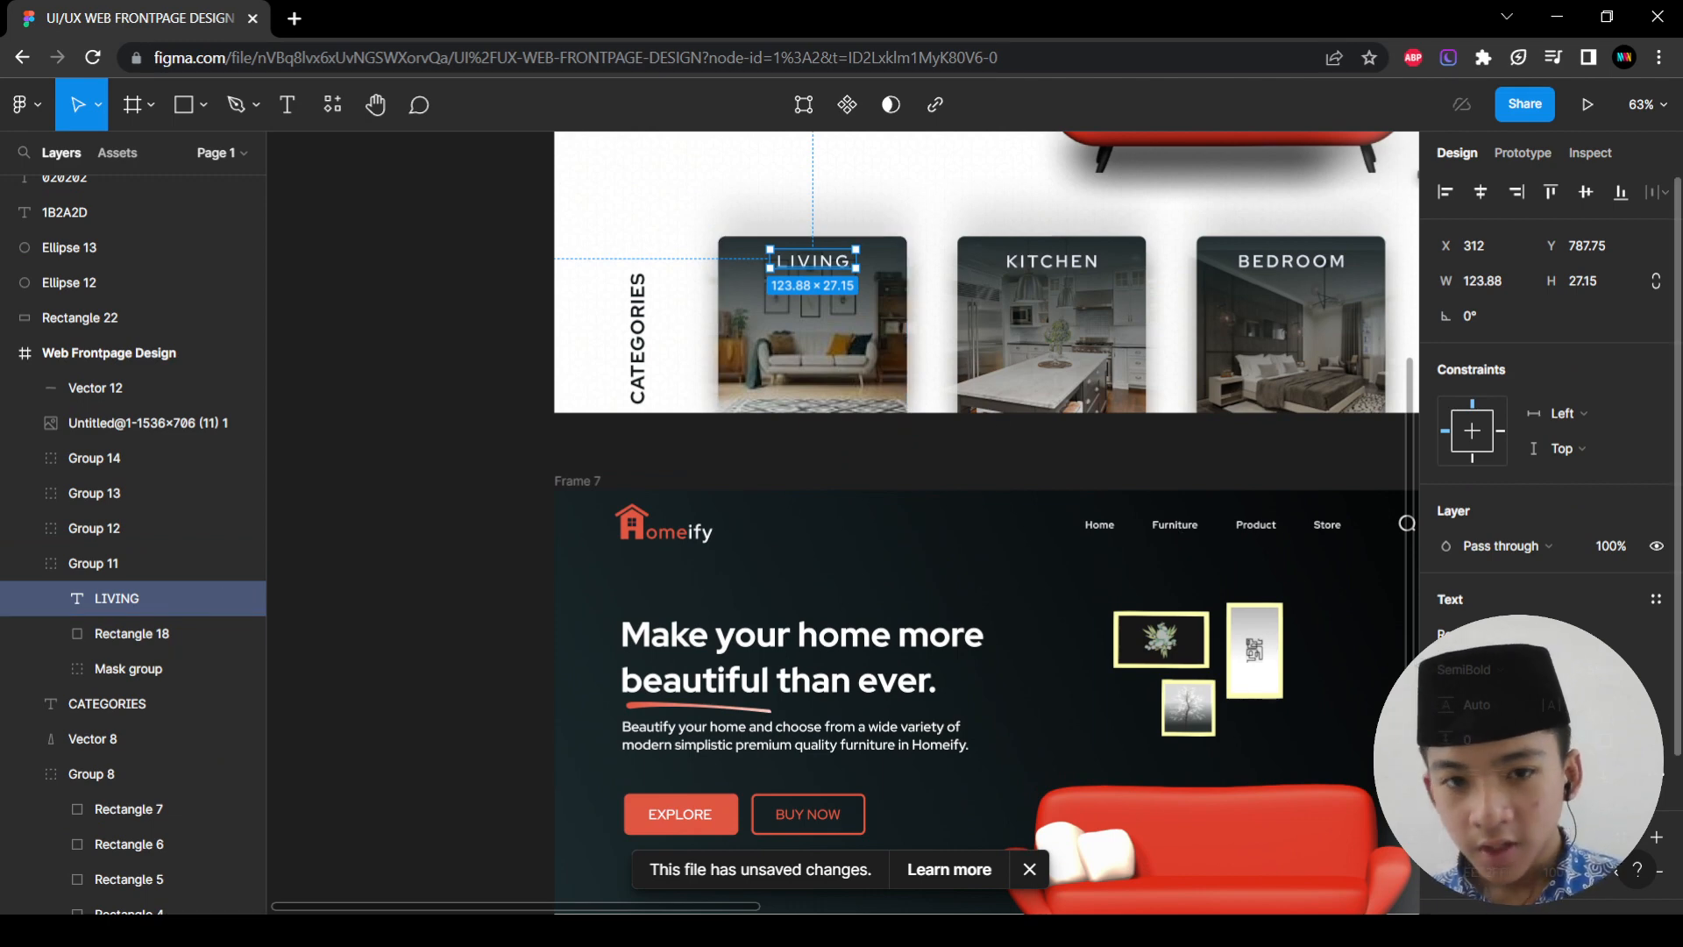
pyautogui.scroll(-5, 1056, 800)
pyautogui.click(830, 636)
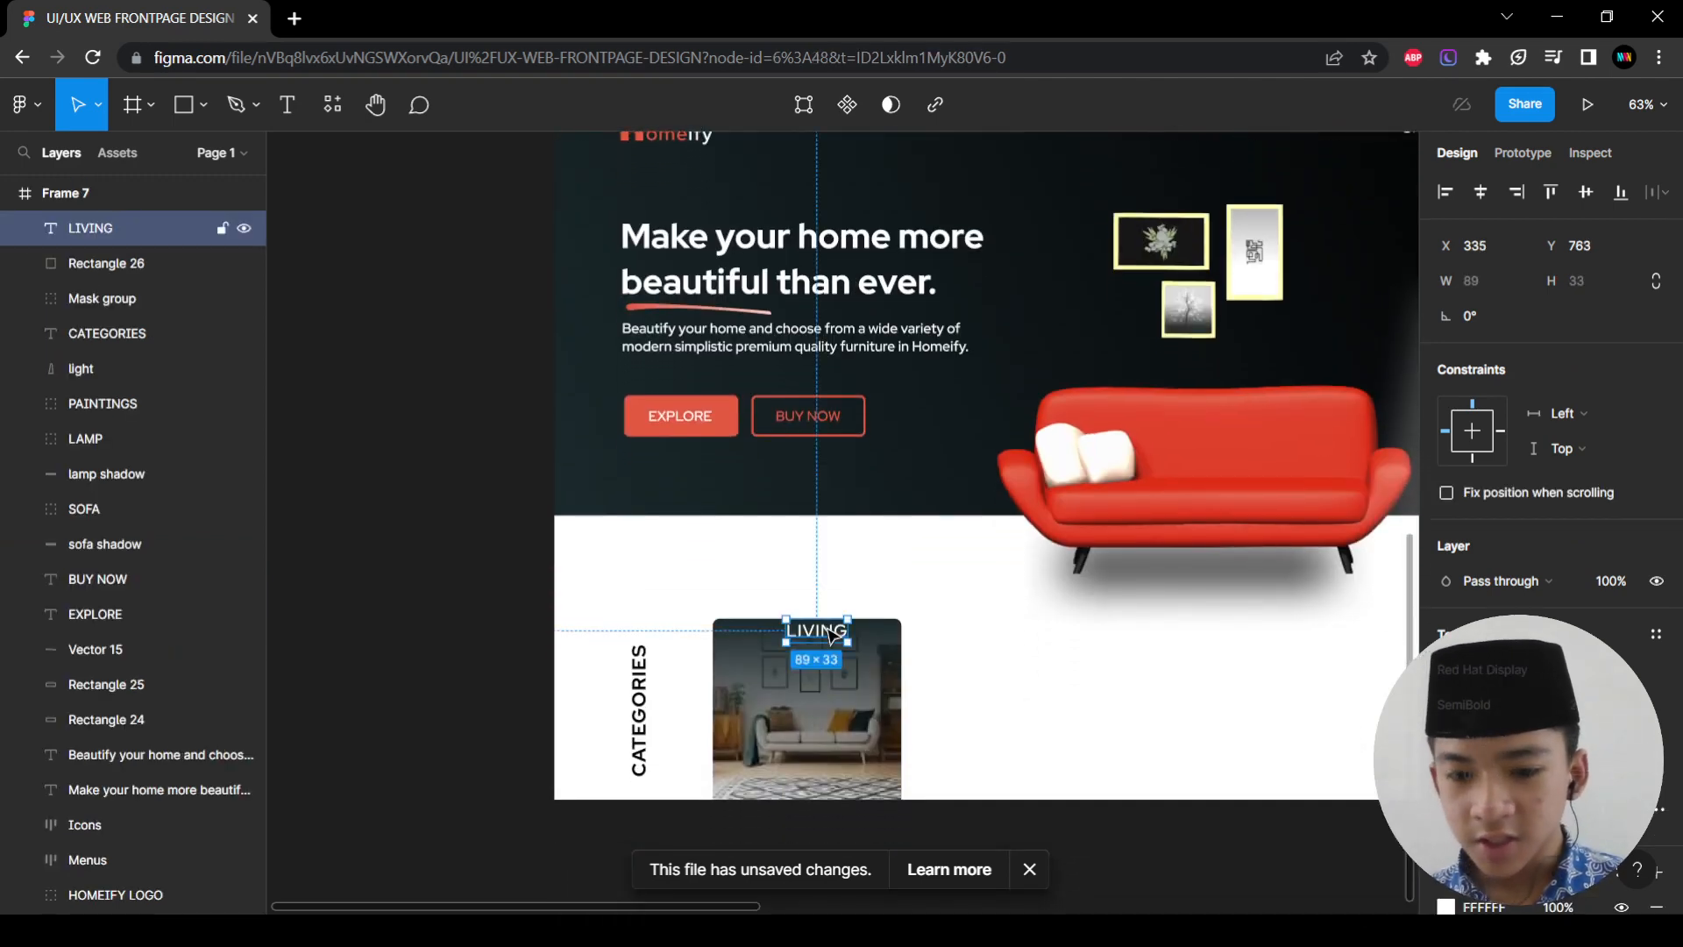
pyautogui.press('Up')
pyautogui.press('Up')
pyautogui.press('Up')
pyautogui.press('Up')
pyautogui.press('Up')
pyautogui.press('Up')
pyautogui.press('Up')
pyautogui.press('Up')
pyautogui.press('Up')
pyautogui.press('Up')
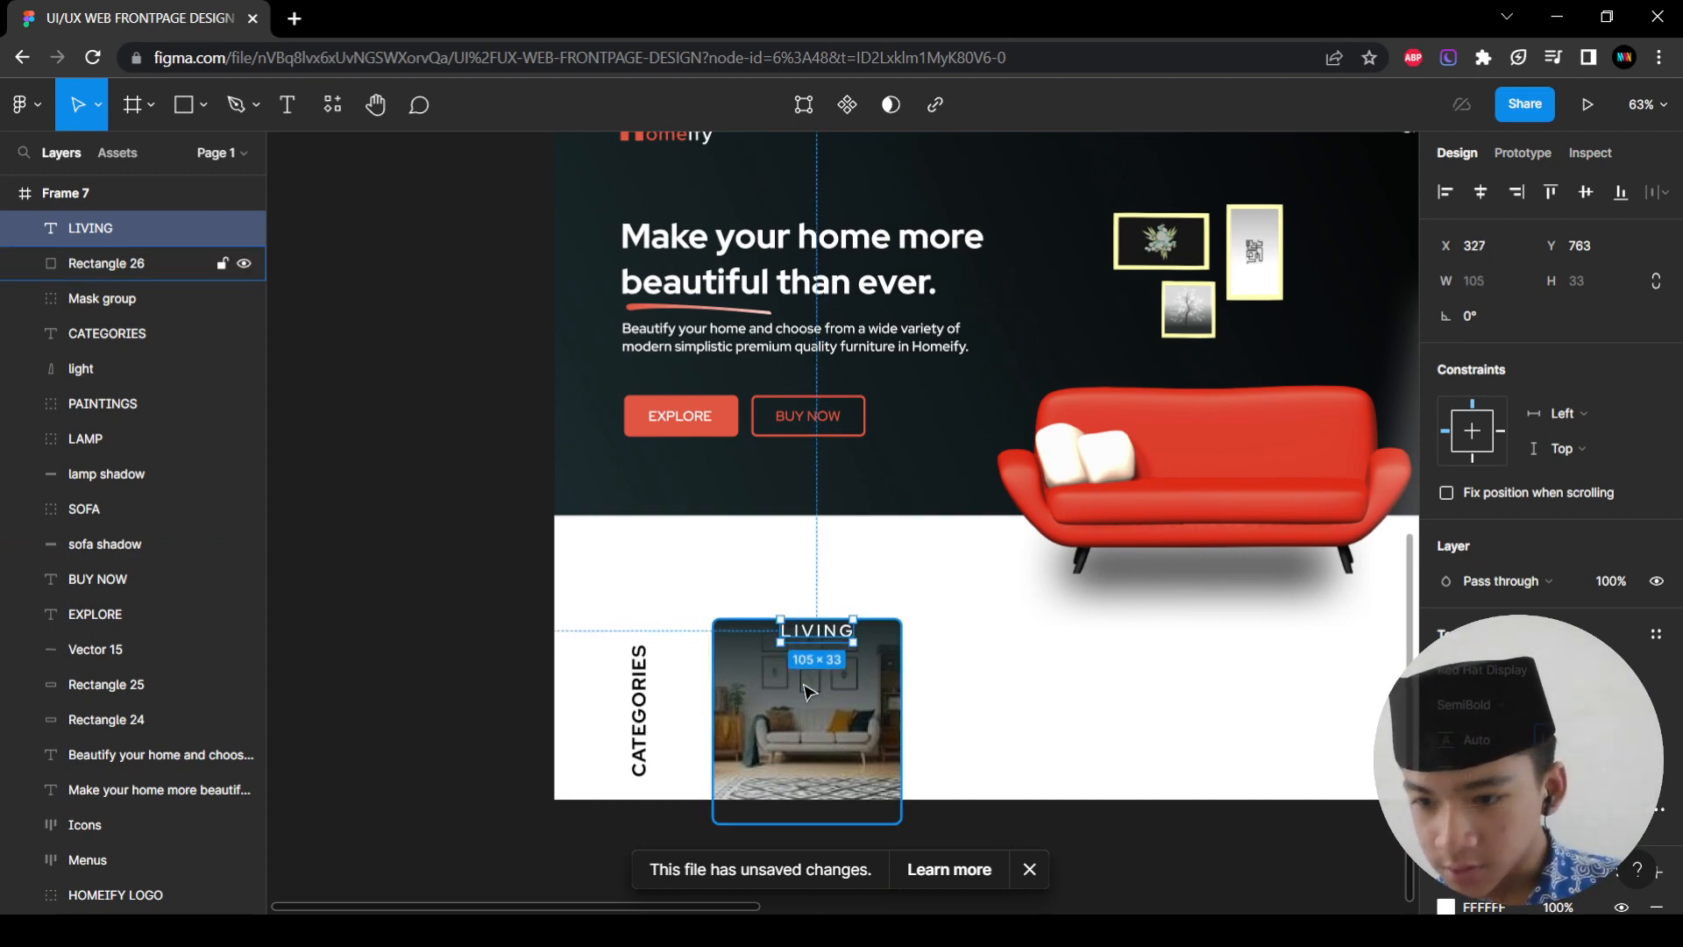
# Move the LIVING label slightly down, keeping it centred horizontally within the upper part of the card
pyautogui.moveTo(823, 638); pyautogui.dragTo(815, 646)
pyautogui.scroll(-3, 956, 800)
pyautogui.scroll(-1, 955, 800)
pyautogui.click(1018, 781)
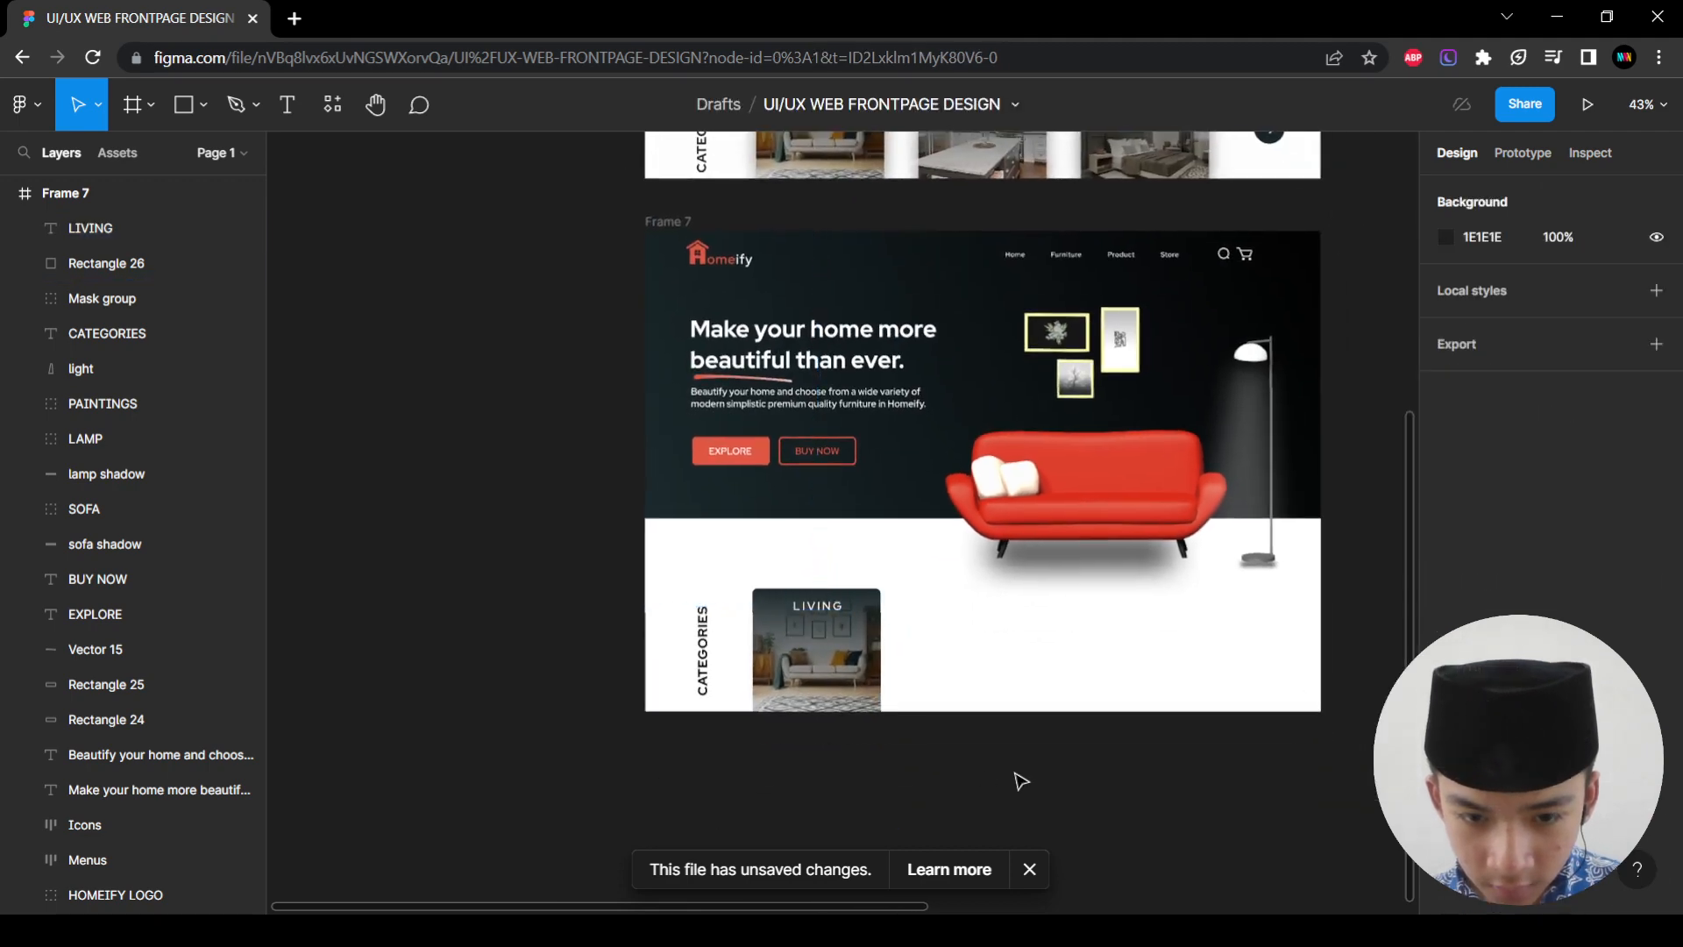
# Group the LIVING label, its gradient rectangle and the masked photo, and name the group Living
pyautogui.hscroll(1, 1018, 781)
pyautogui.click(736, 655)
pyautogui.scroll(3, 732, 652)
pyautogui.click(120, 301)
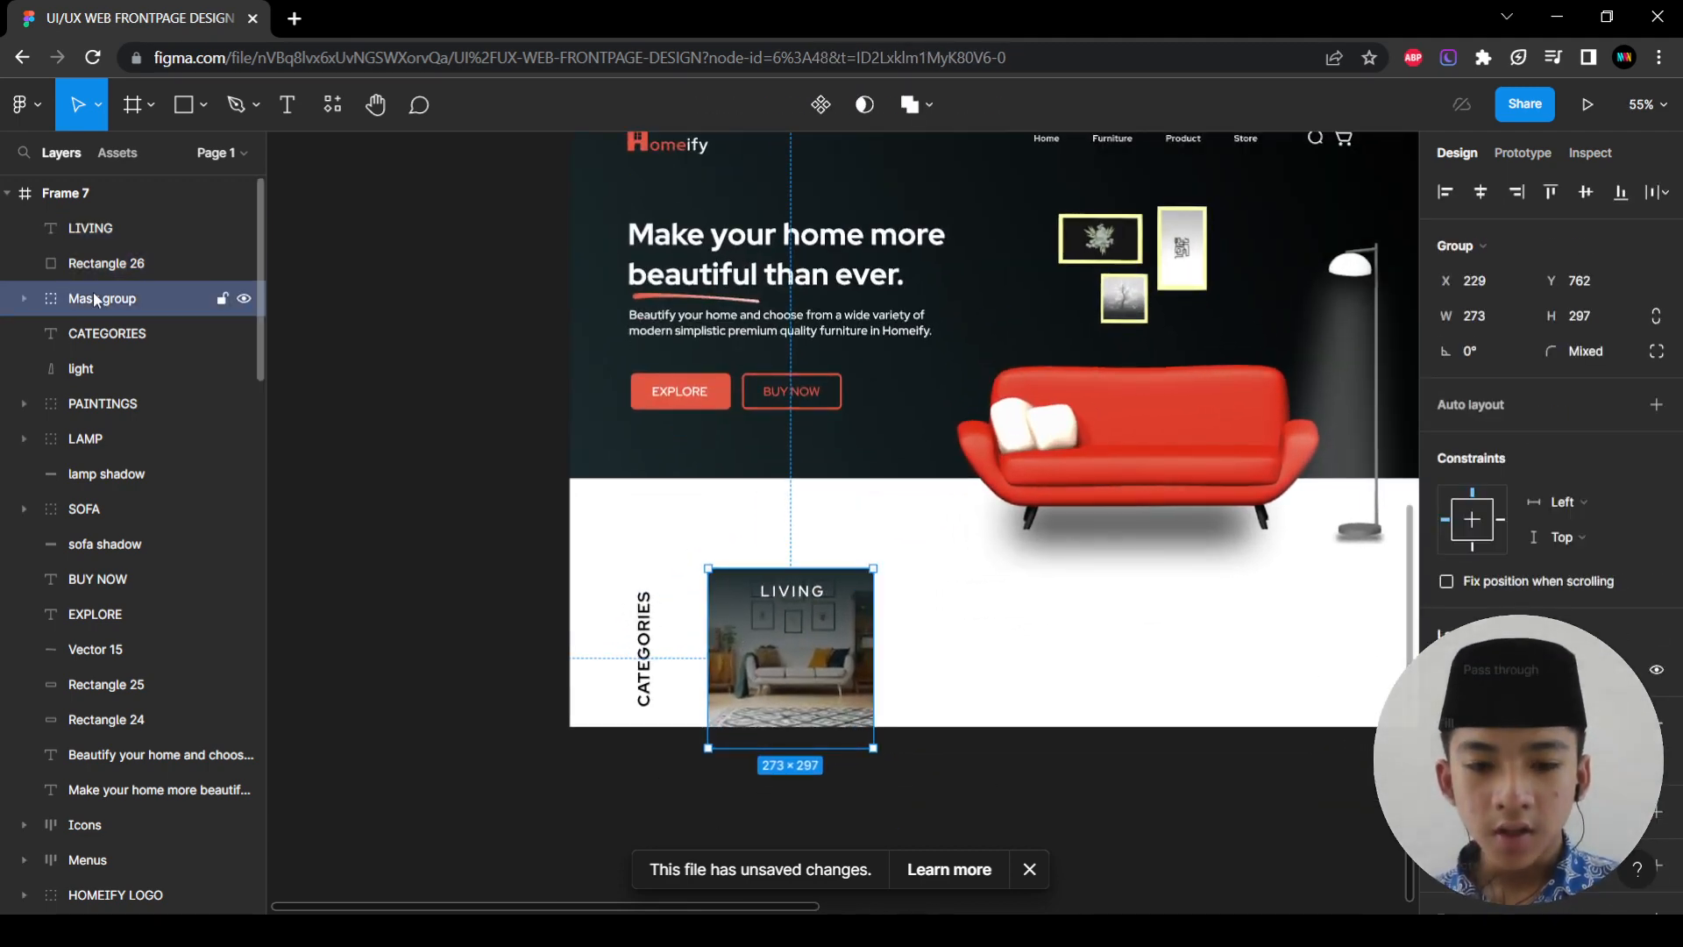
pyautogui.keyDown('shift'); pyautogui.click(119, 224); pyautogui.keyUp('shift')
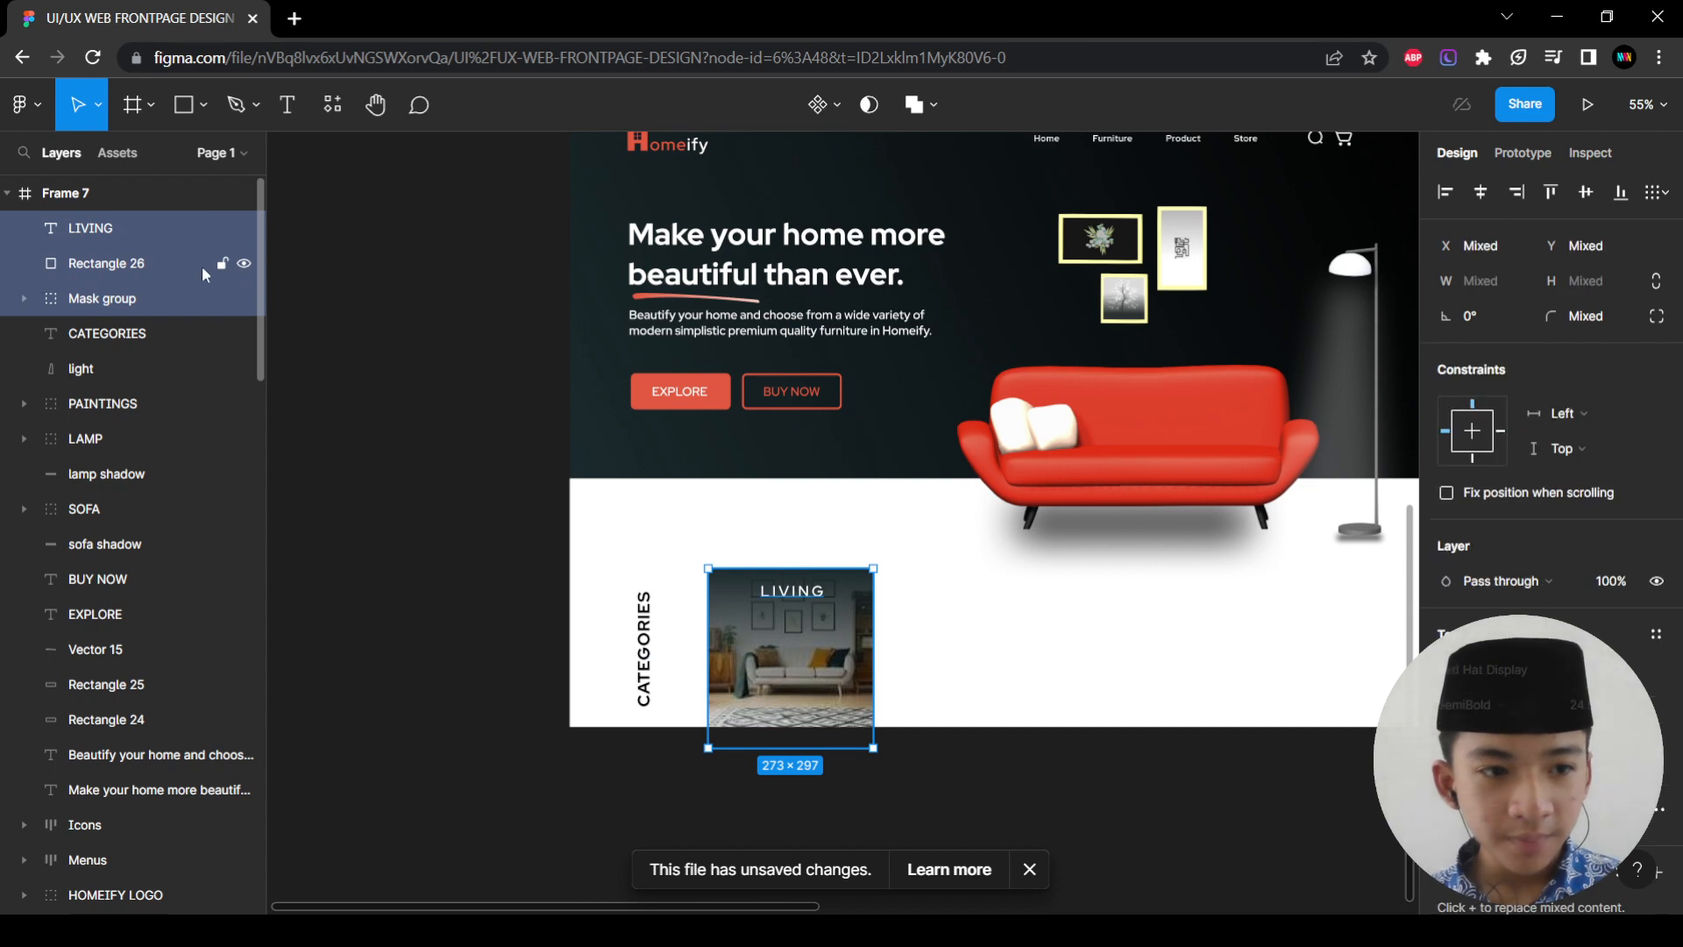
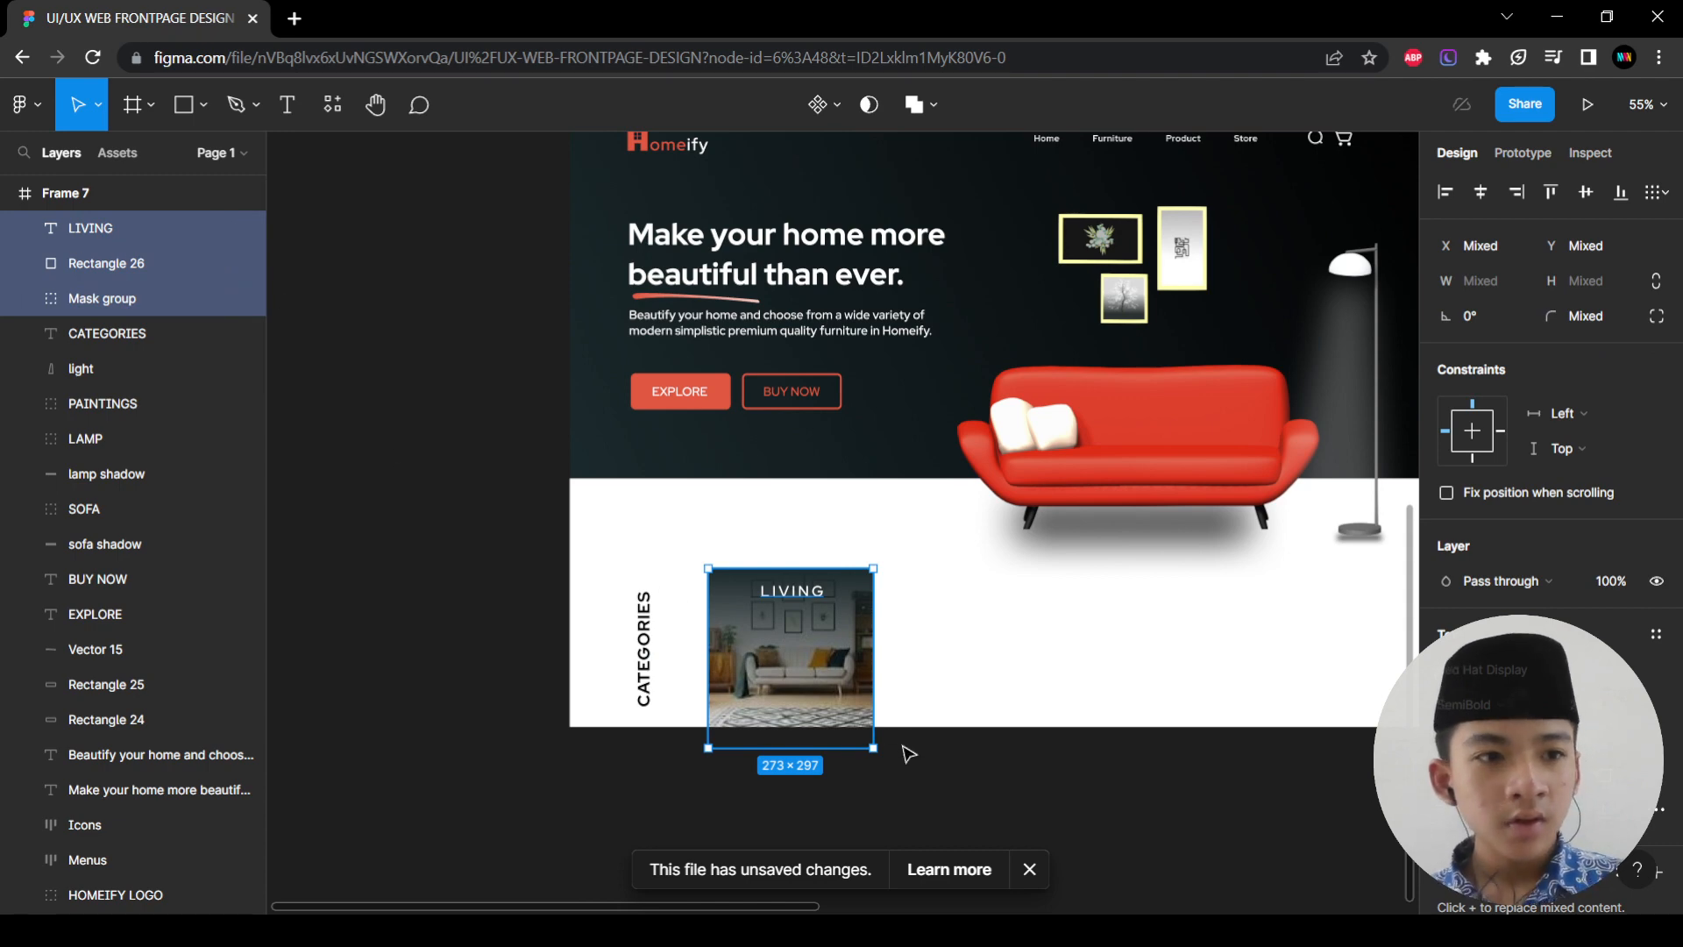
pyautogui.hotkey('ctrl', 'g')
pyautogui.doubleClick(88, 229)
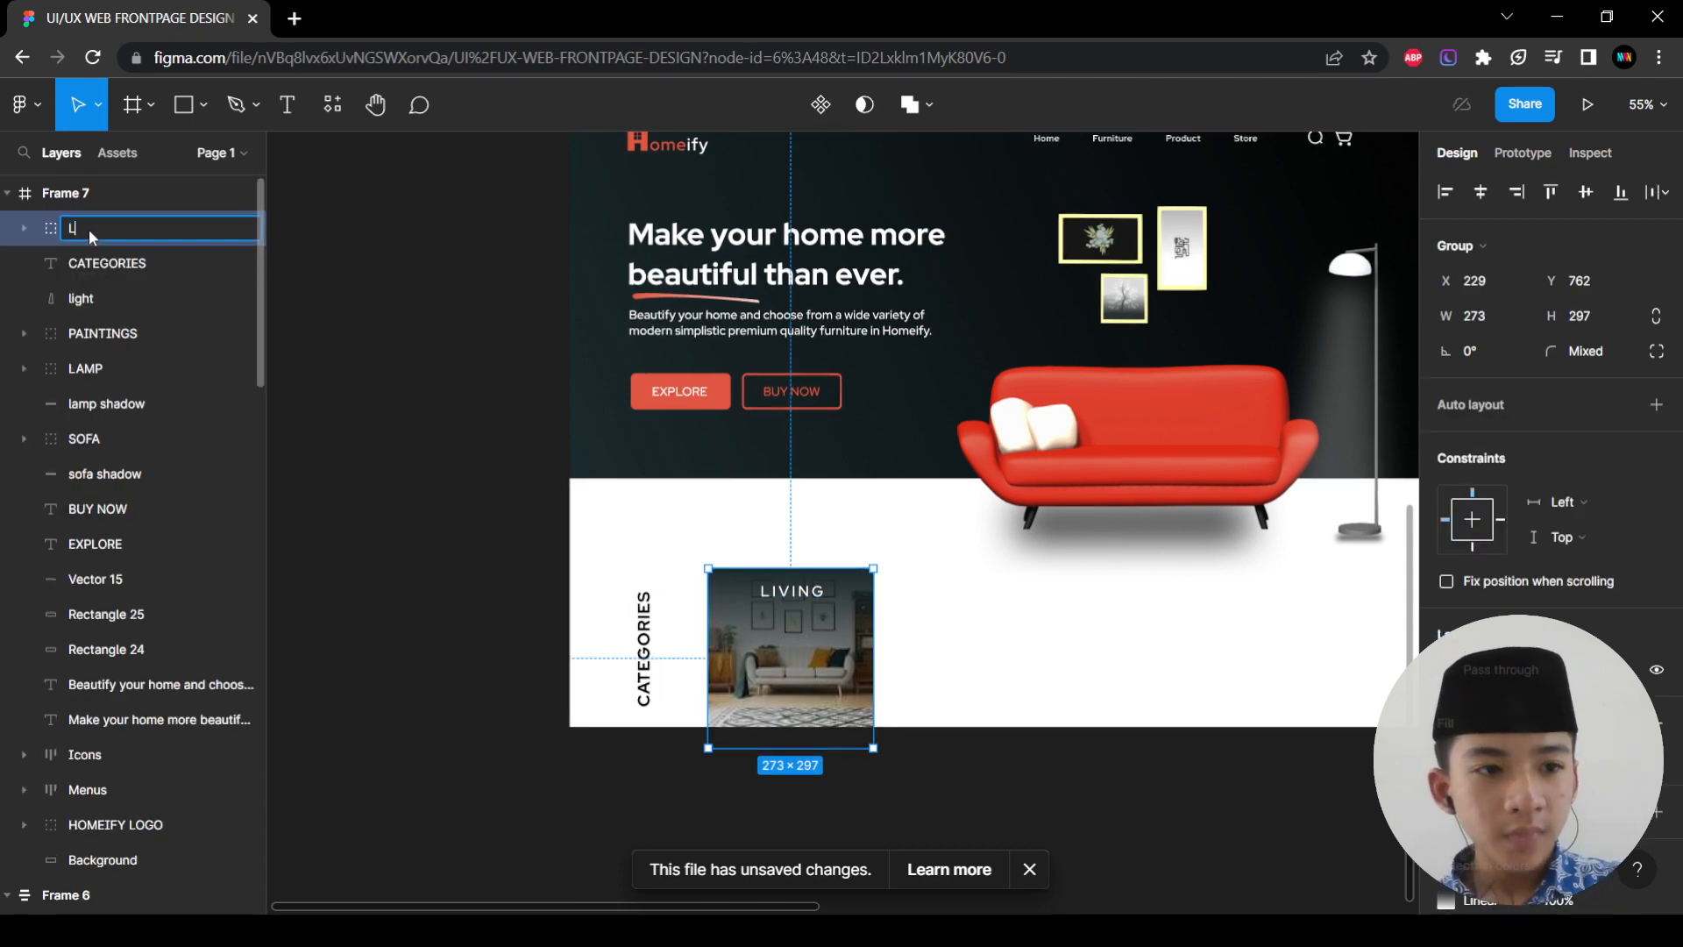
pyautogui.click(368, 469)
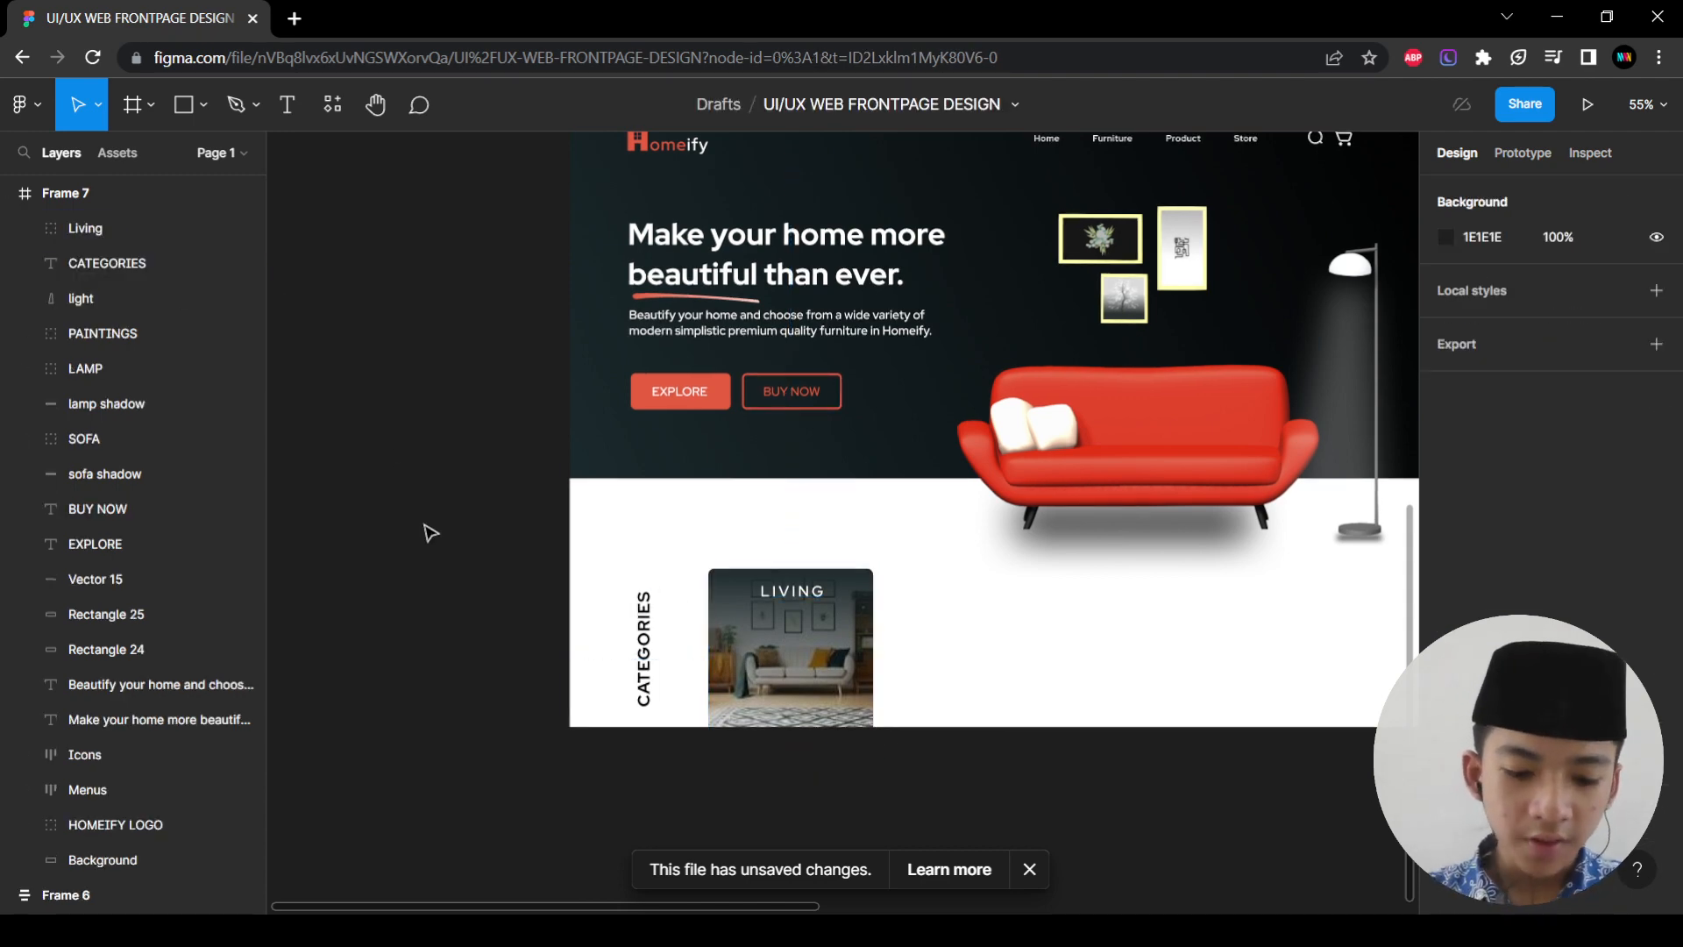
# Duplicate the Living card twice, placing the copies in an evenly spaced row at X 590 and X 951
pyautogui.hscroll(1, 658, 684)
pyautogui.click(706, 672)
pyautogui.hotkey('ctrl', 'd')
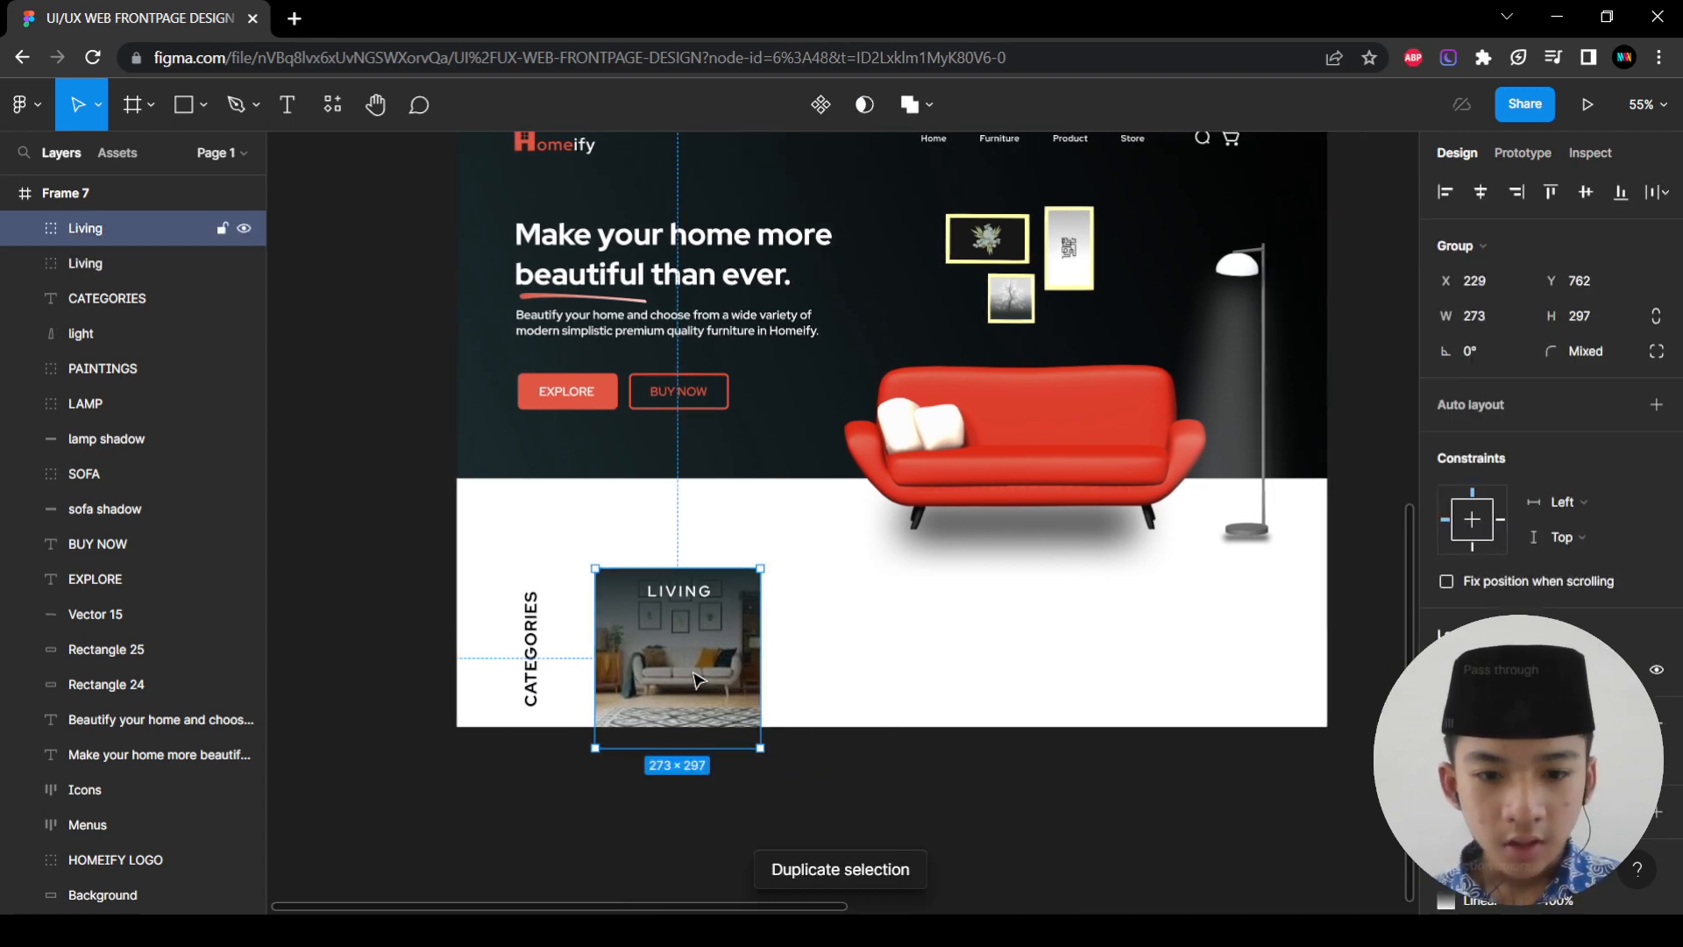
pyautogui.moveTo(715, 681); pyautogui.dragTo(912, 687)
pyautogui.hotkey('ctrl', 'd')
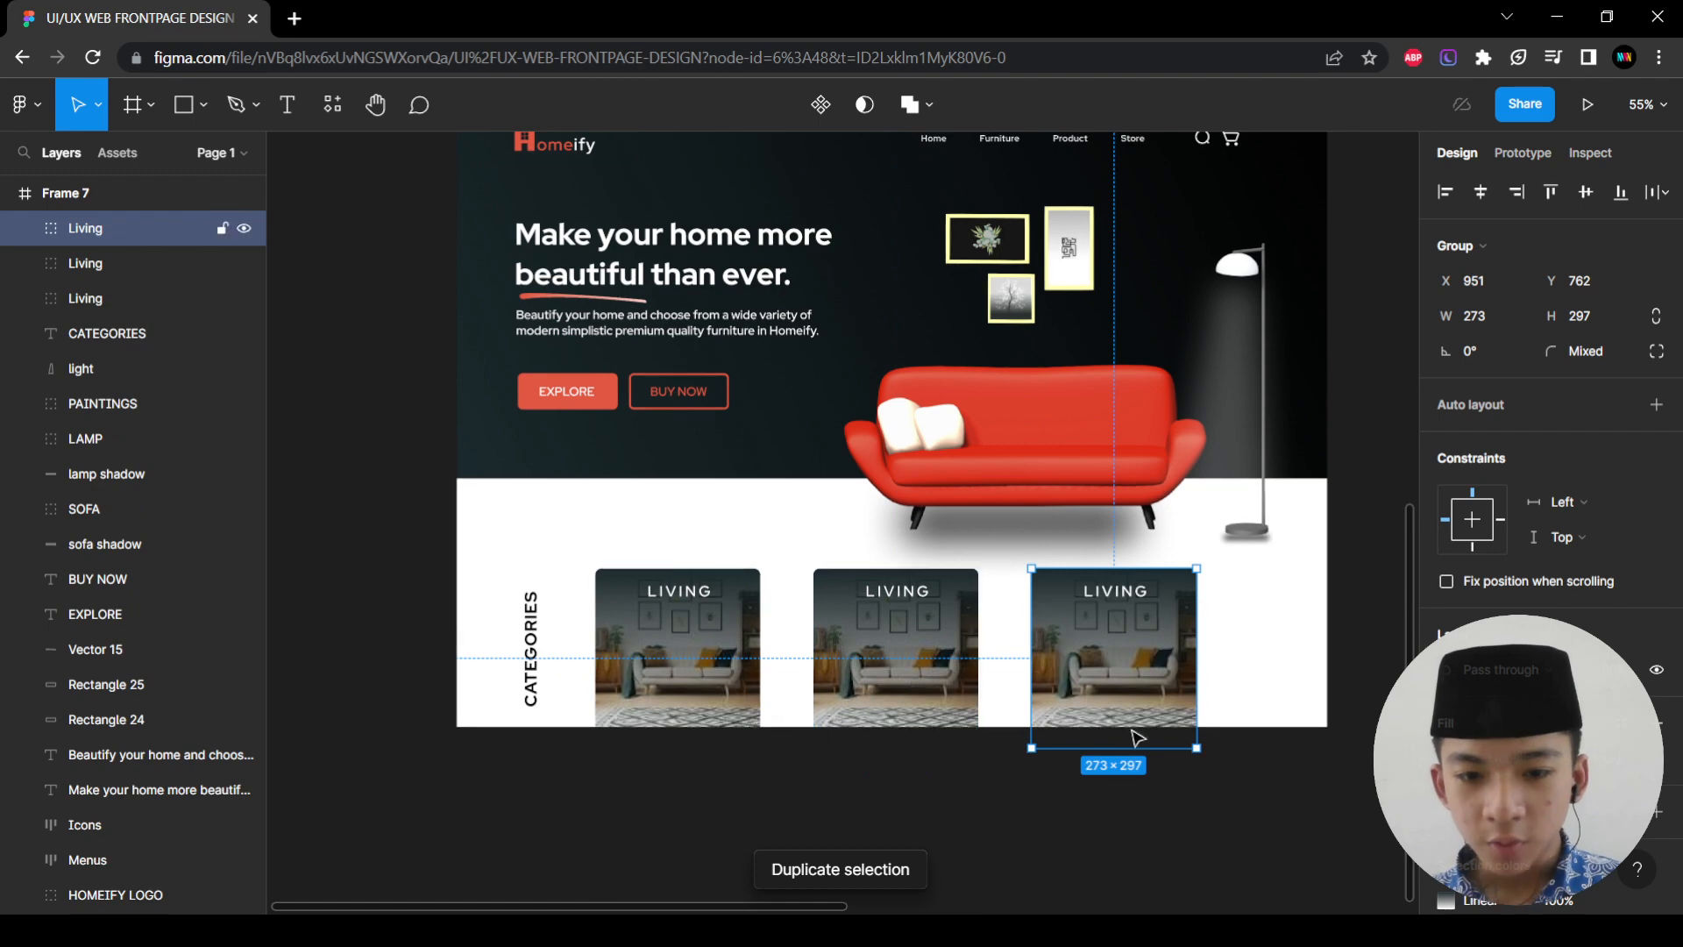
pyautogui.hscroll(2, 1127, 733)
pyautogui.hscroll(-1, 1108, 819)
# Change the second card's label to KITCHEN and the third card's label to BEDROOM
pyautogui.click(766, 666)
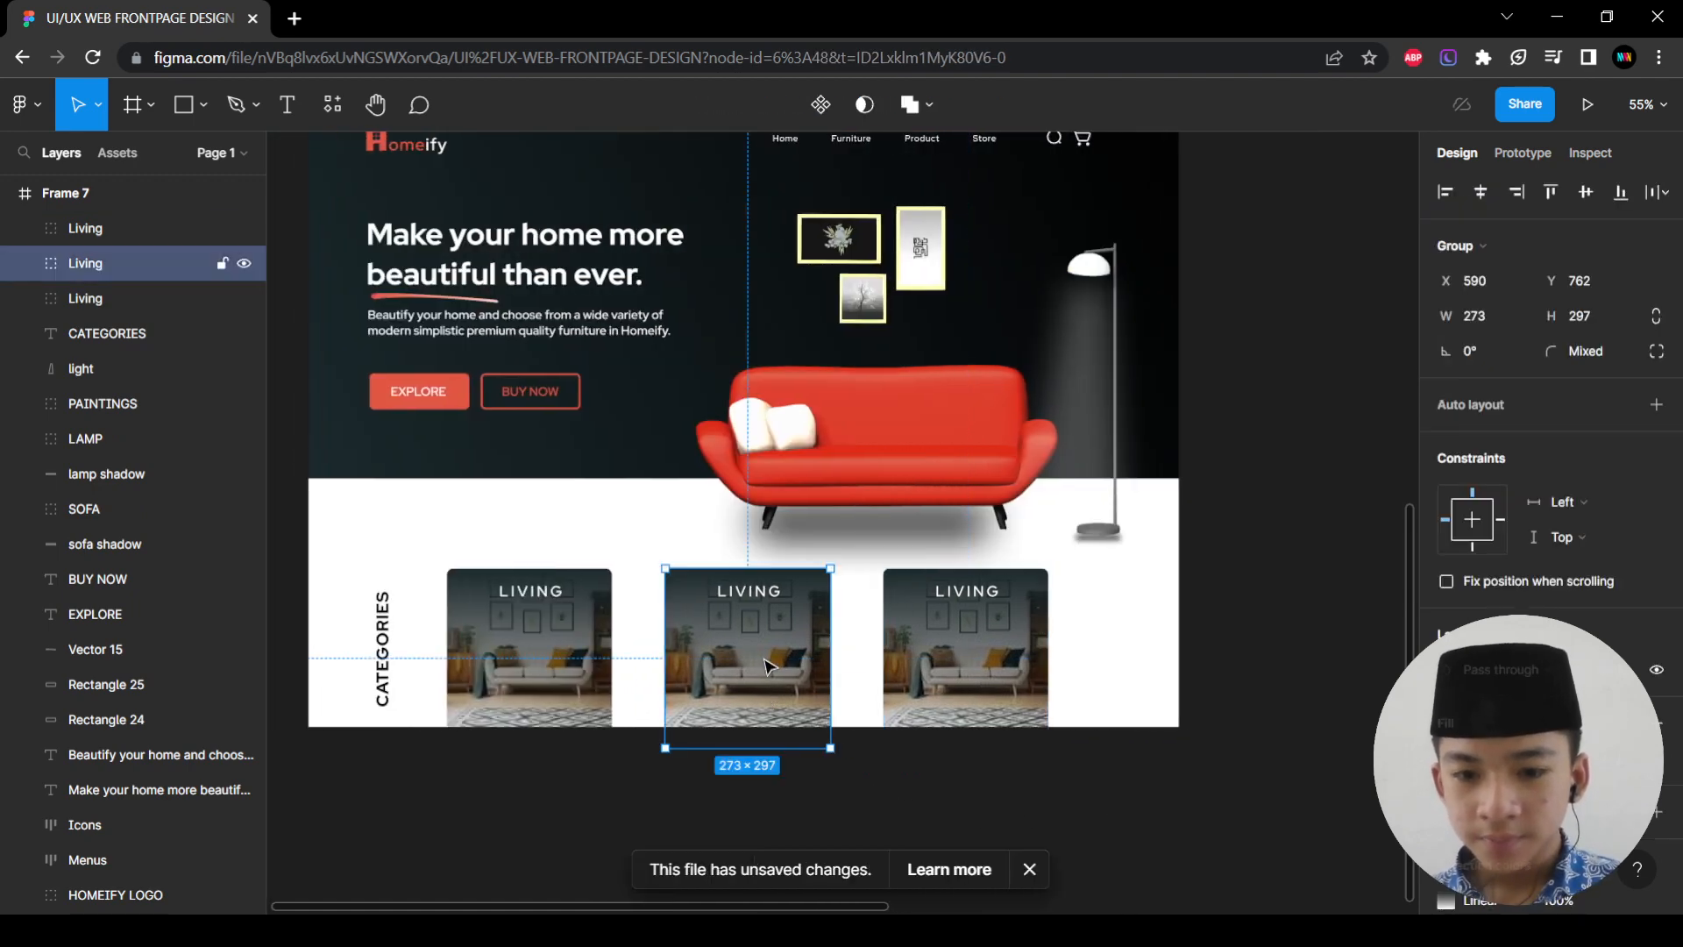
pyautogui.doubleClick(754, 598)
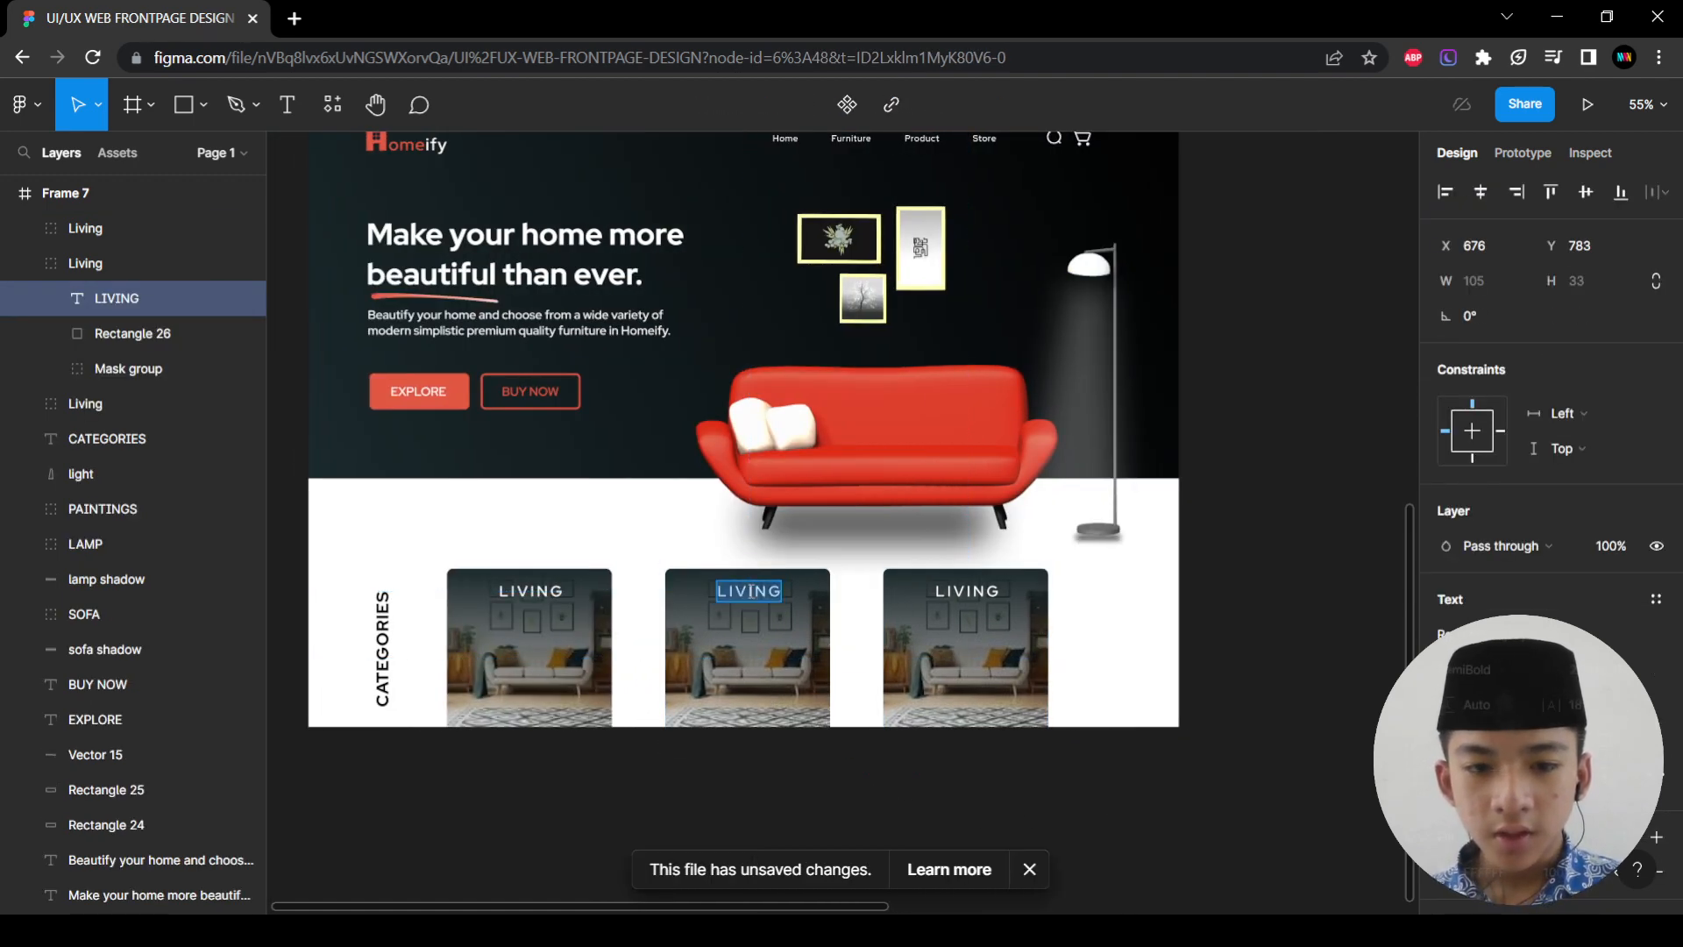
pyautogui.write('K')
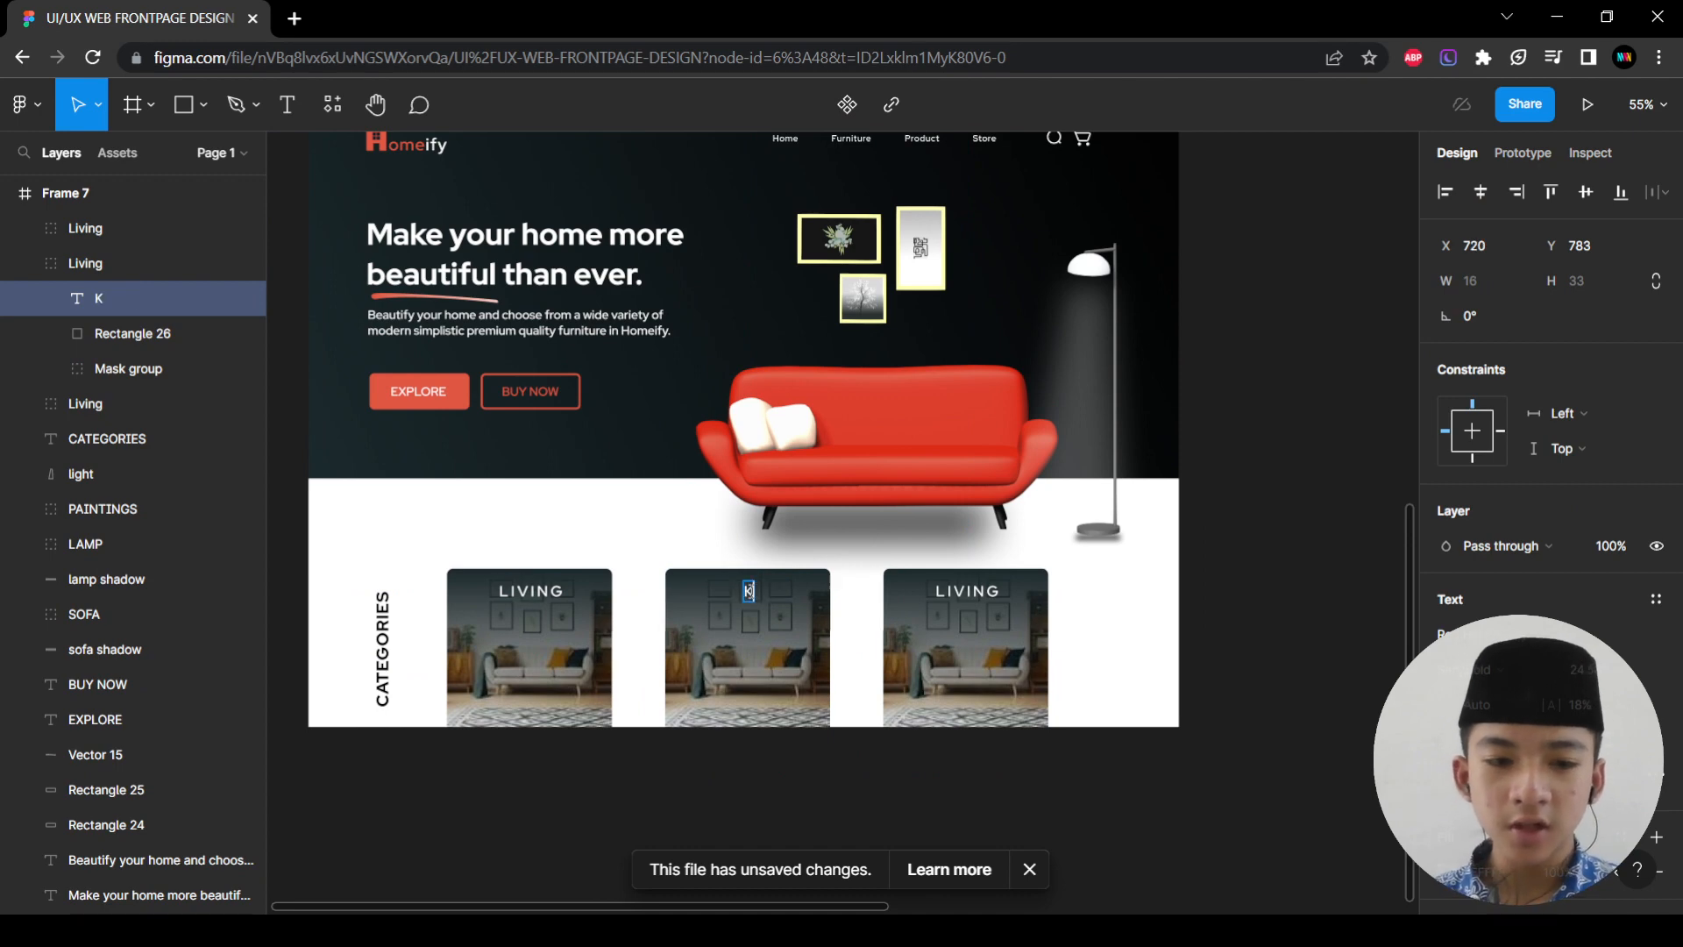
pyautogui.write('ITCHEN')
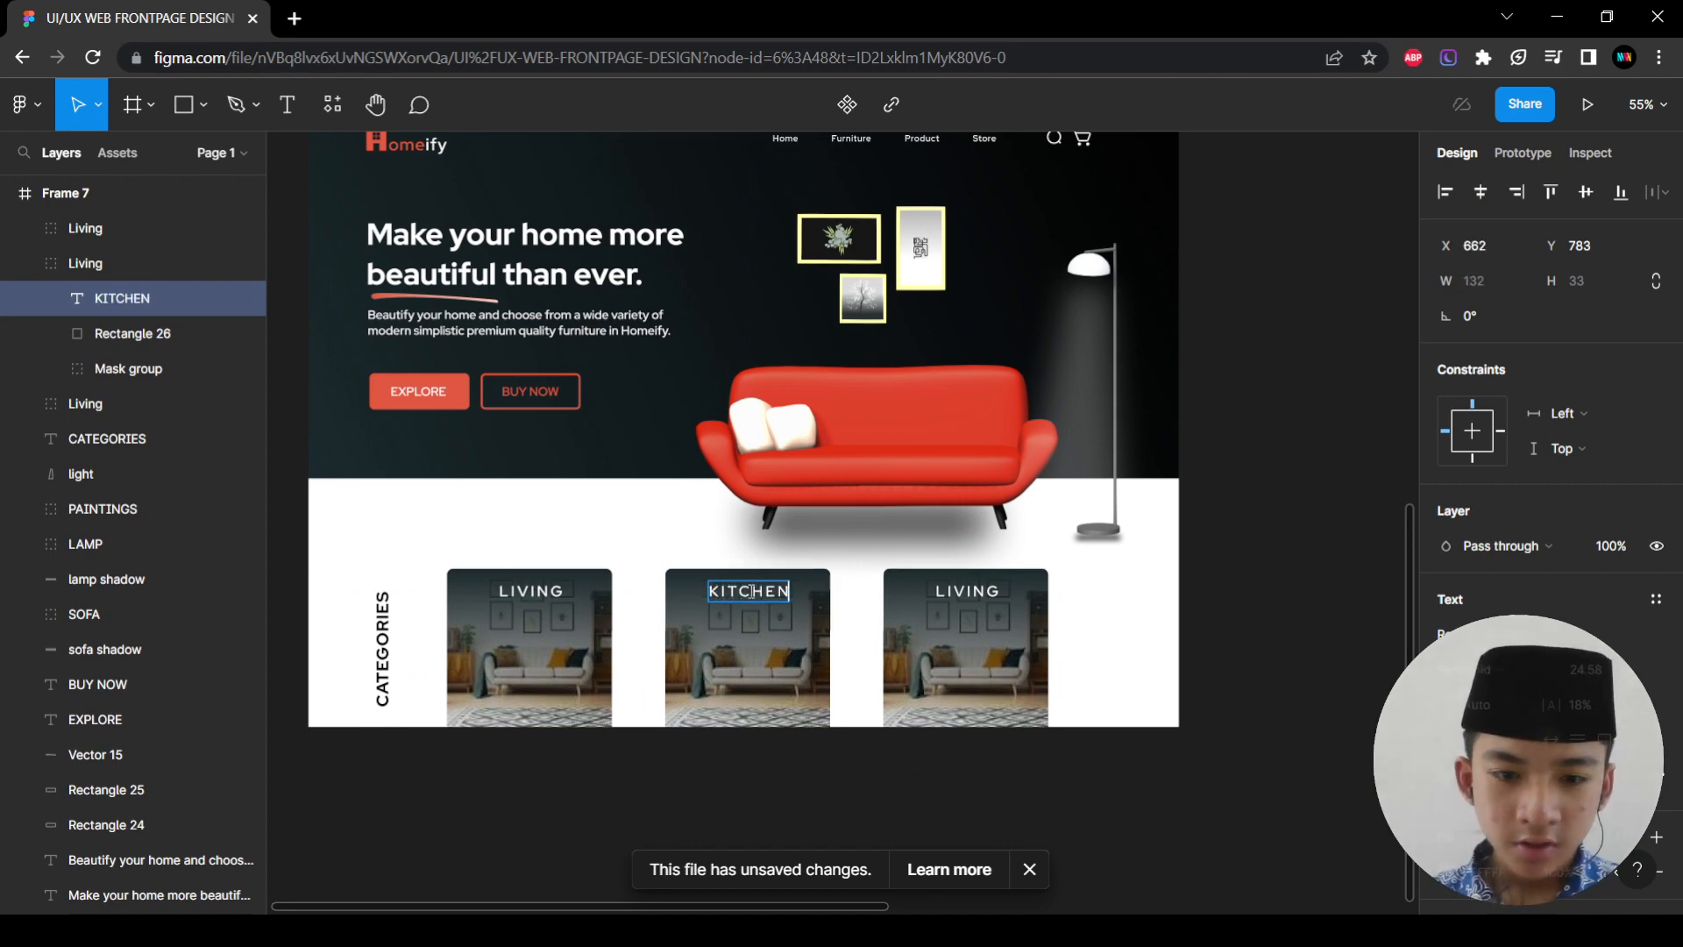
pyautogui.doubleClick(965, 592)
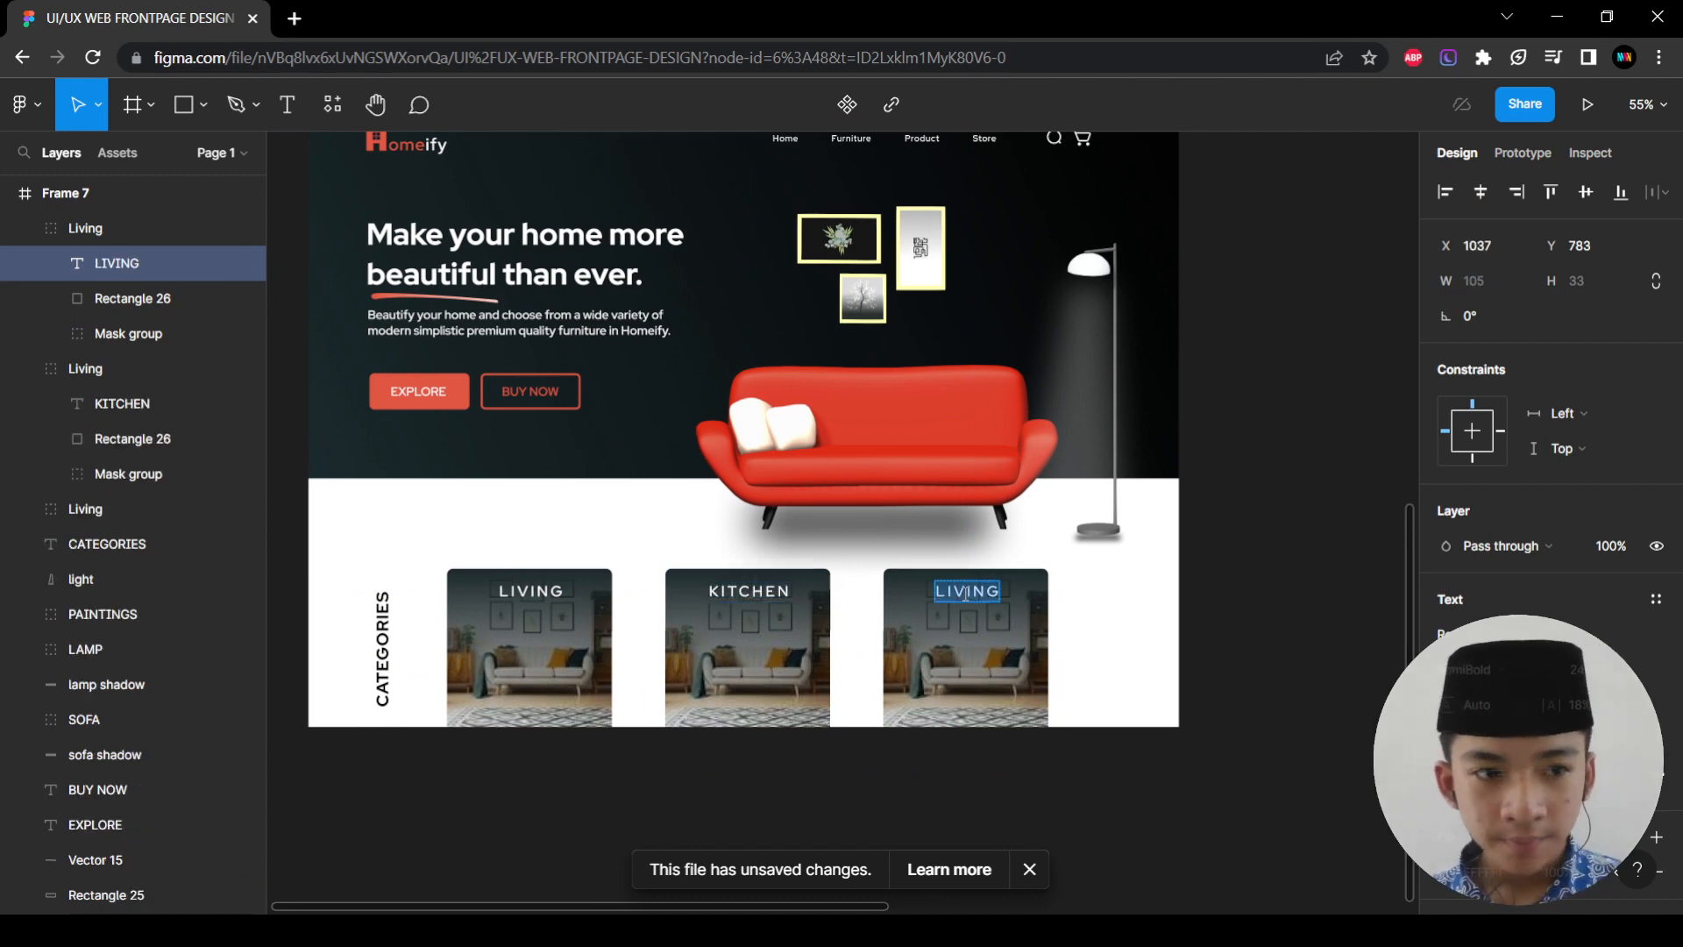
pyautogui.write('BEDROOM')
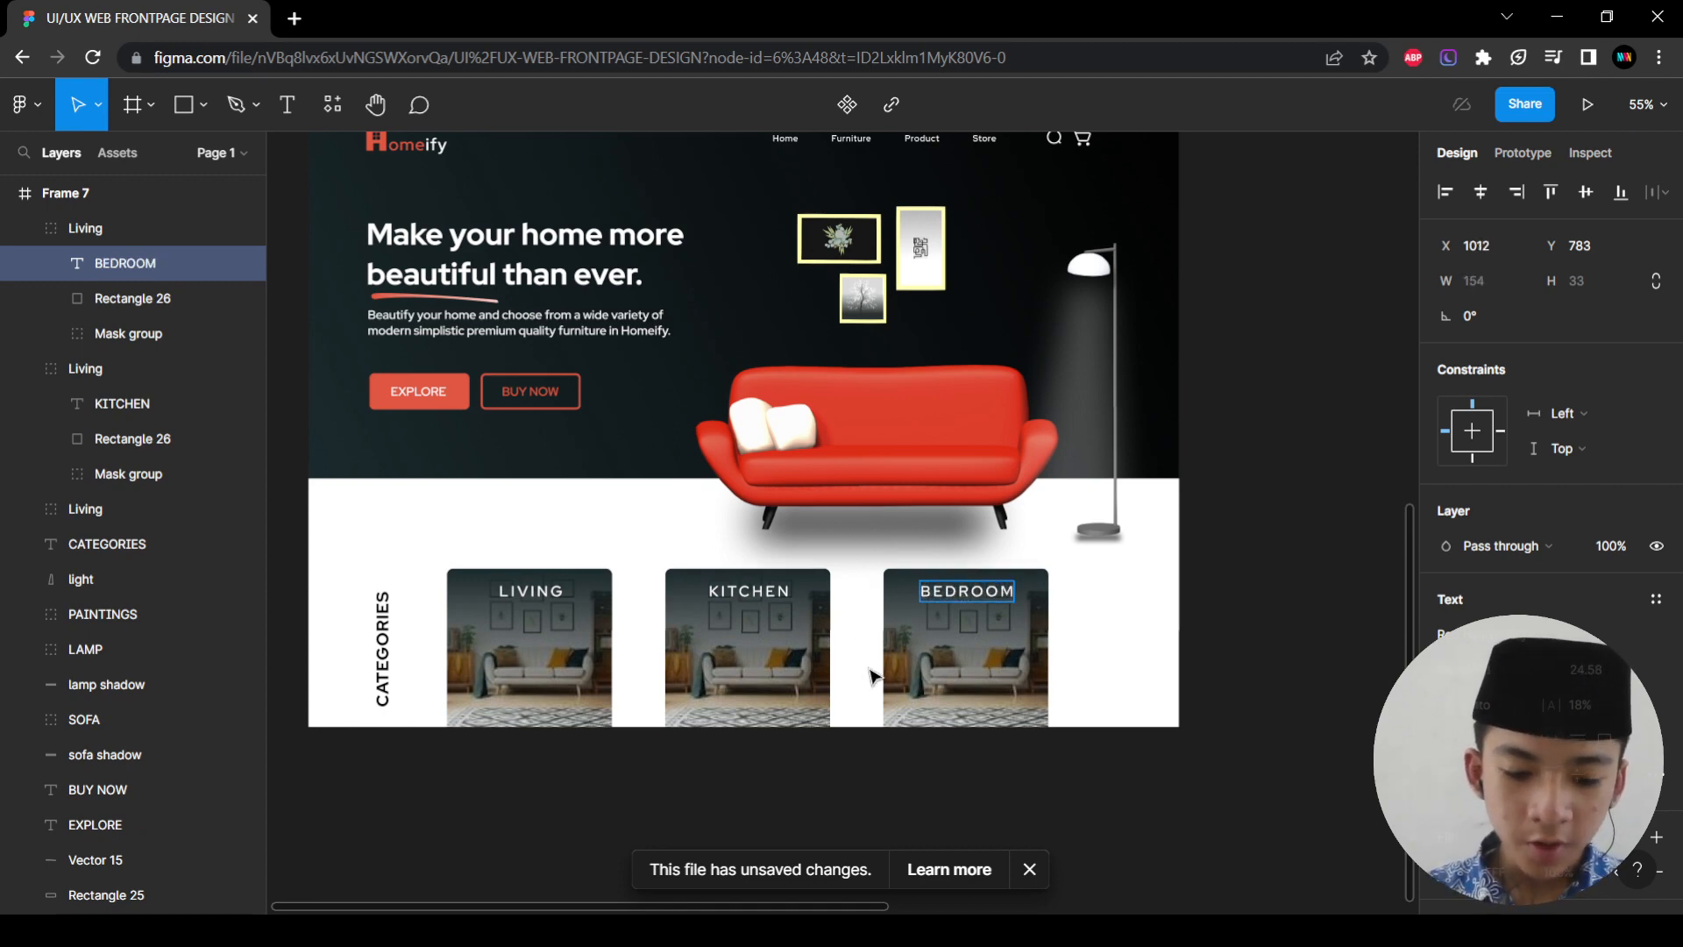
pyautogui.press('Escape')
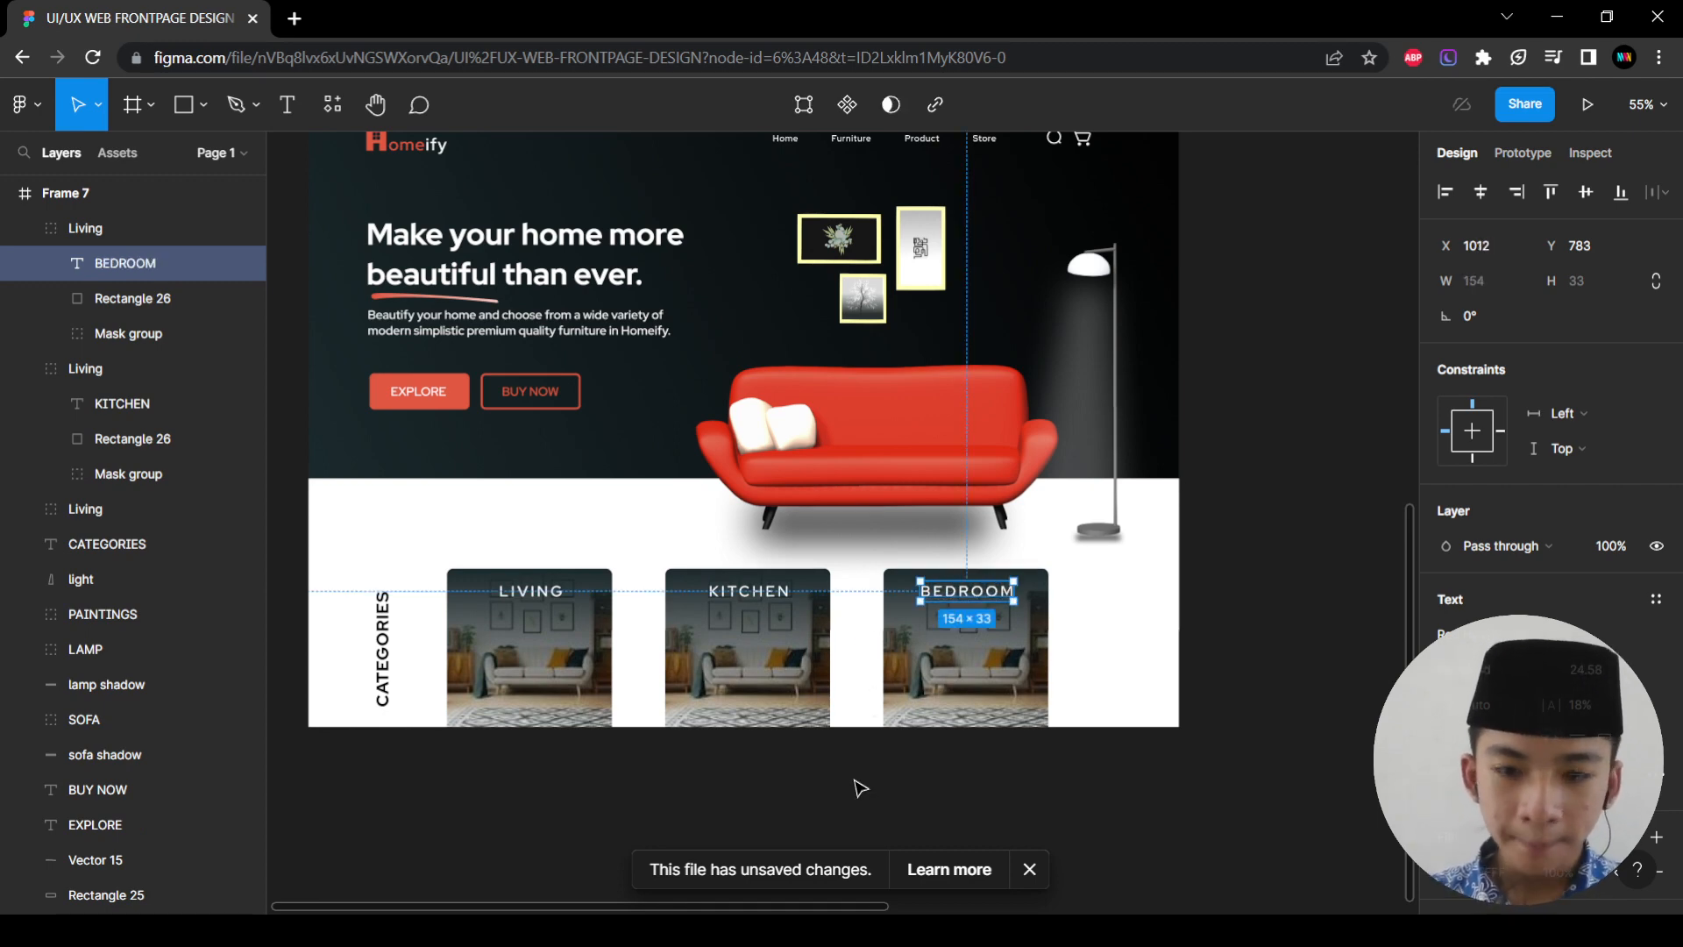
pyautogui.click(596, 796)
# Rename the second card's group as Kitchen and the third card's group as Bedroom
pyautogui.click(765, 686)
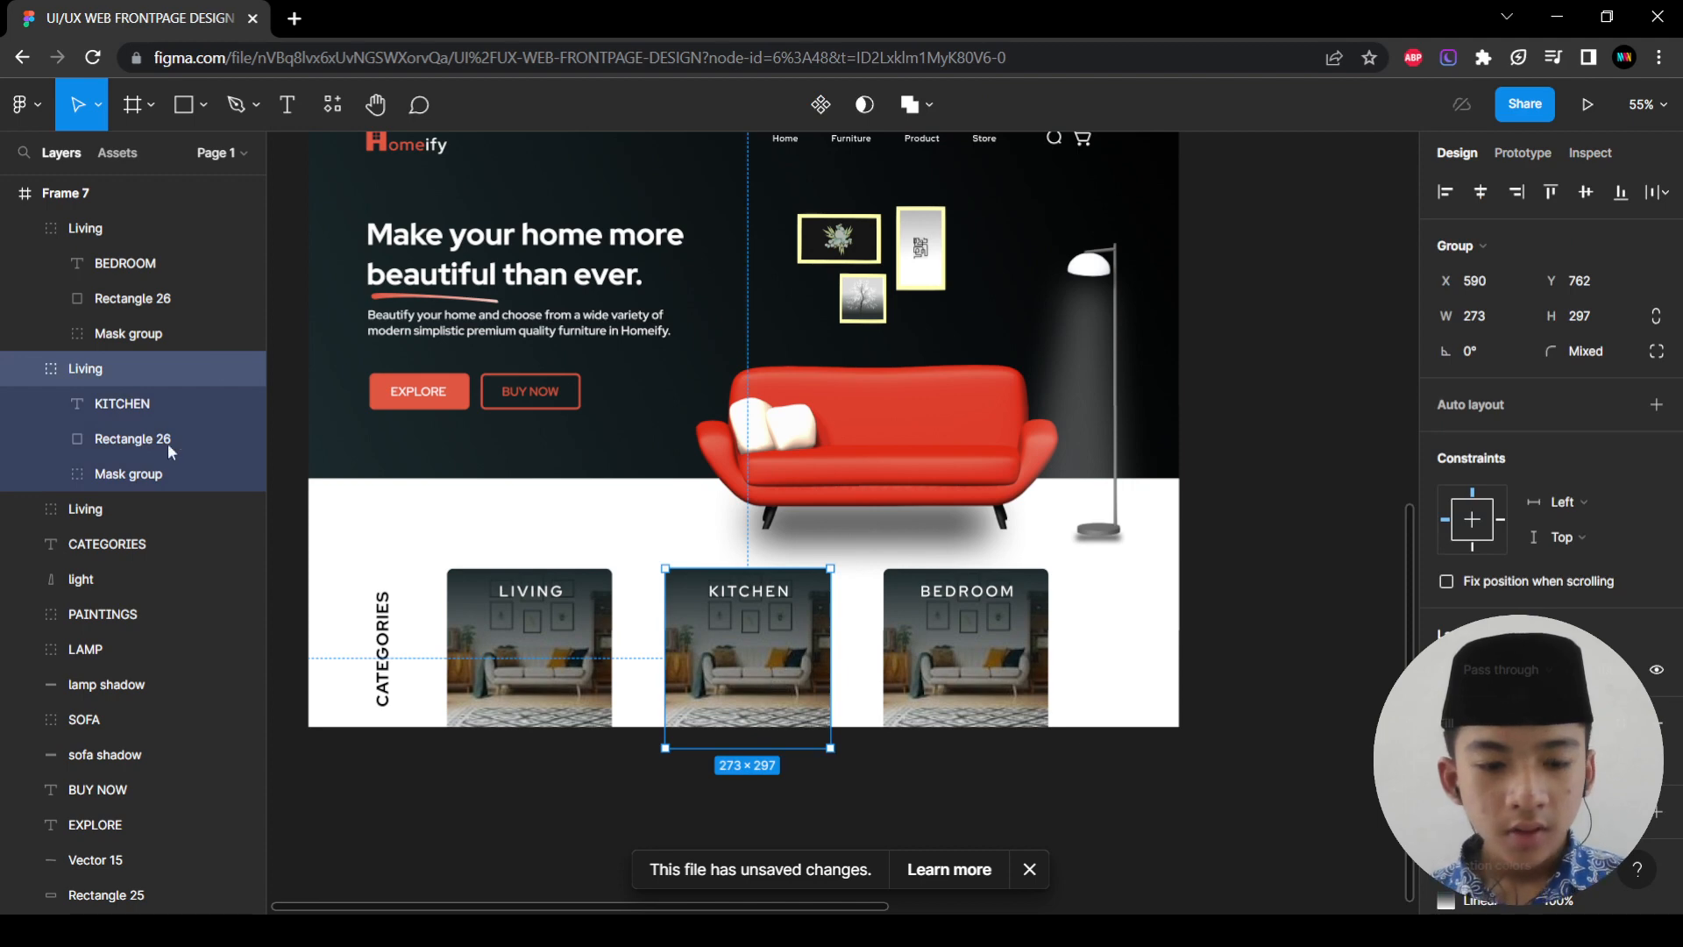
pyautogui.doubleClick(86, 368)
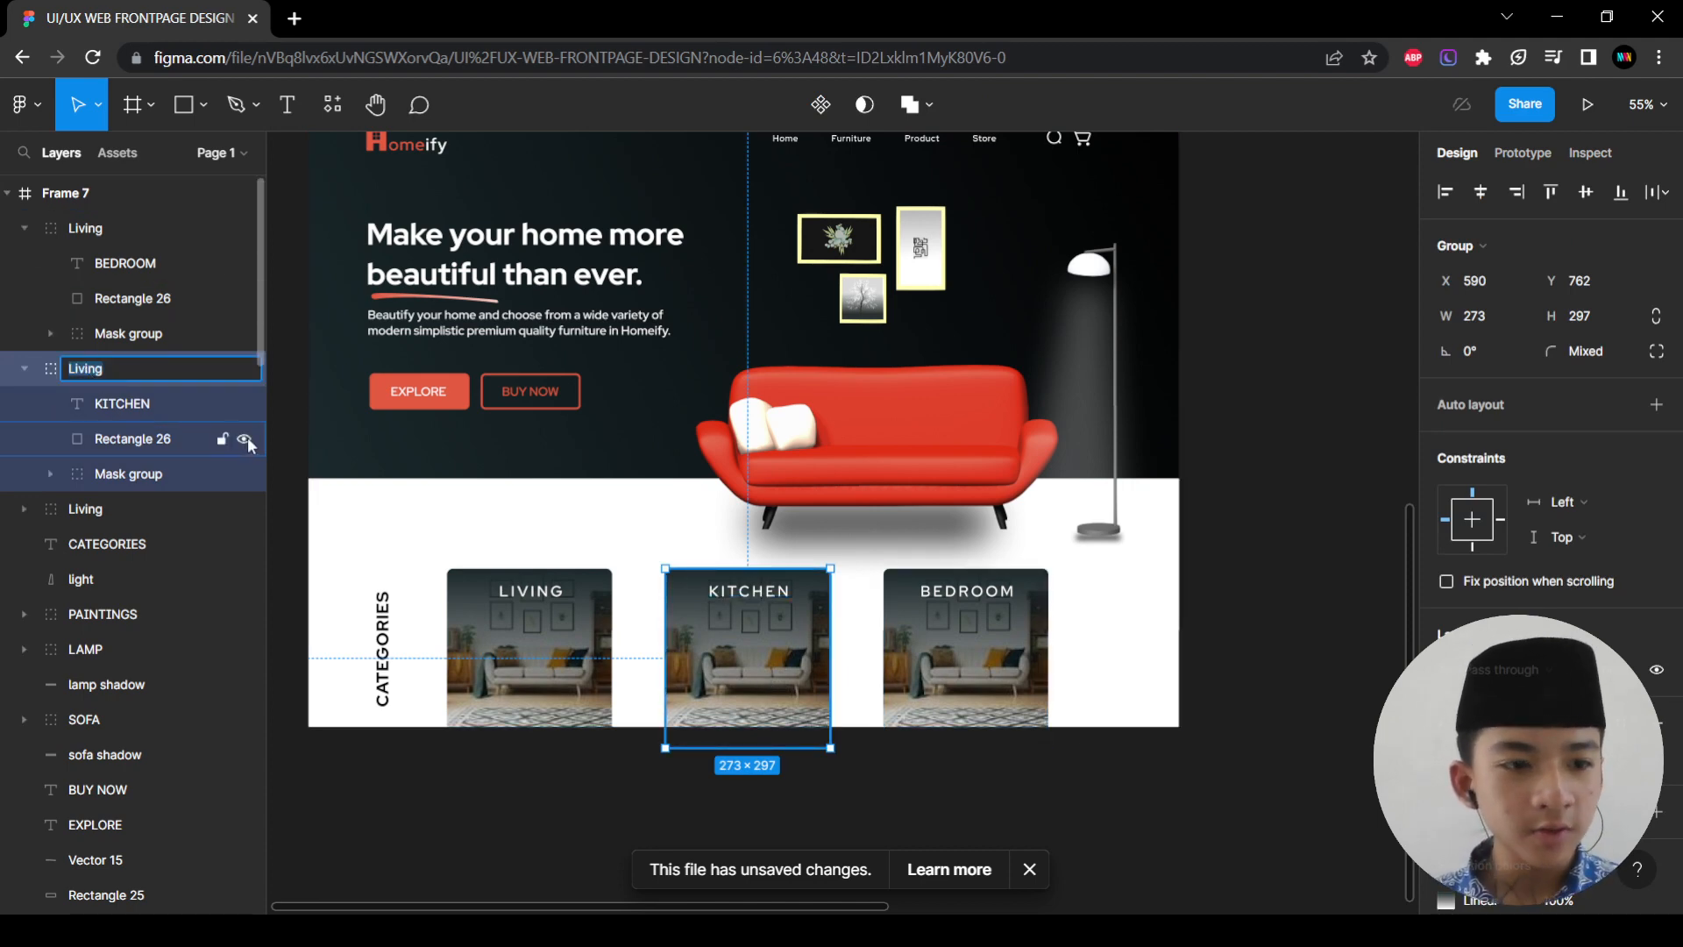
pyautogui.write('Kitchen')
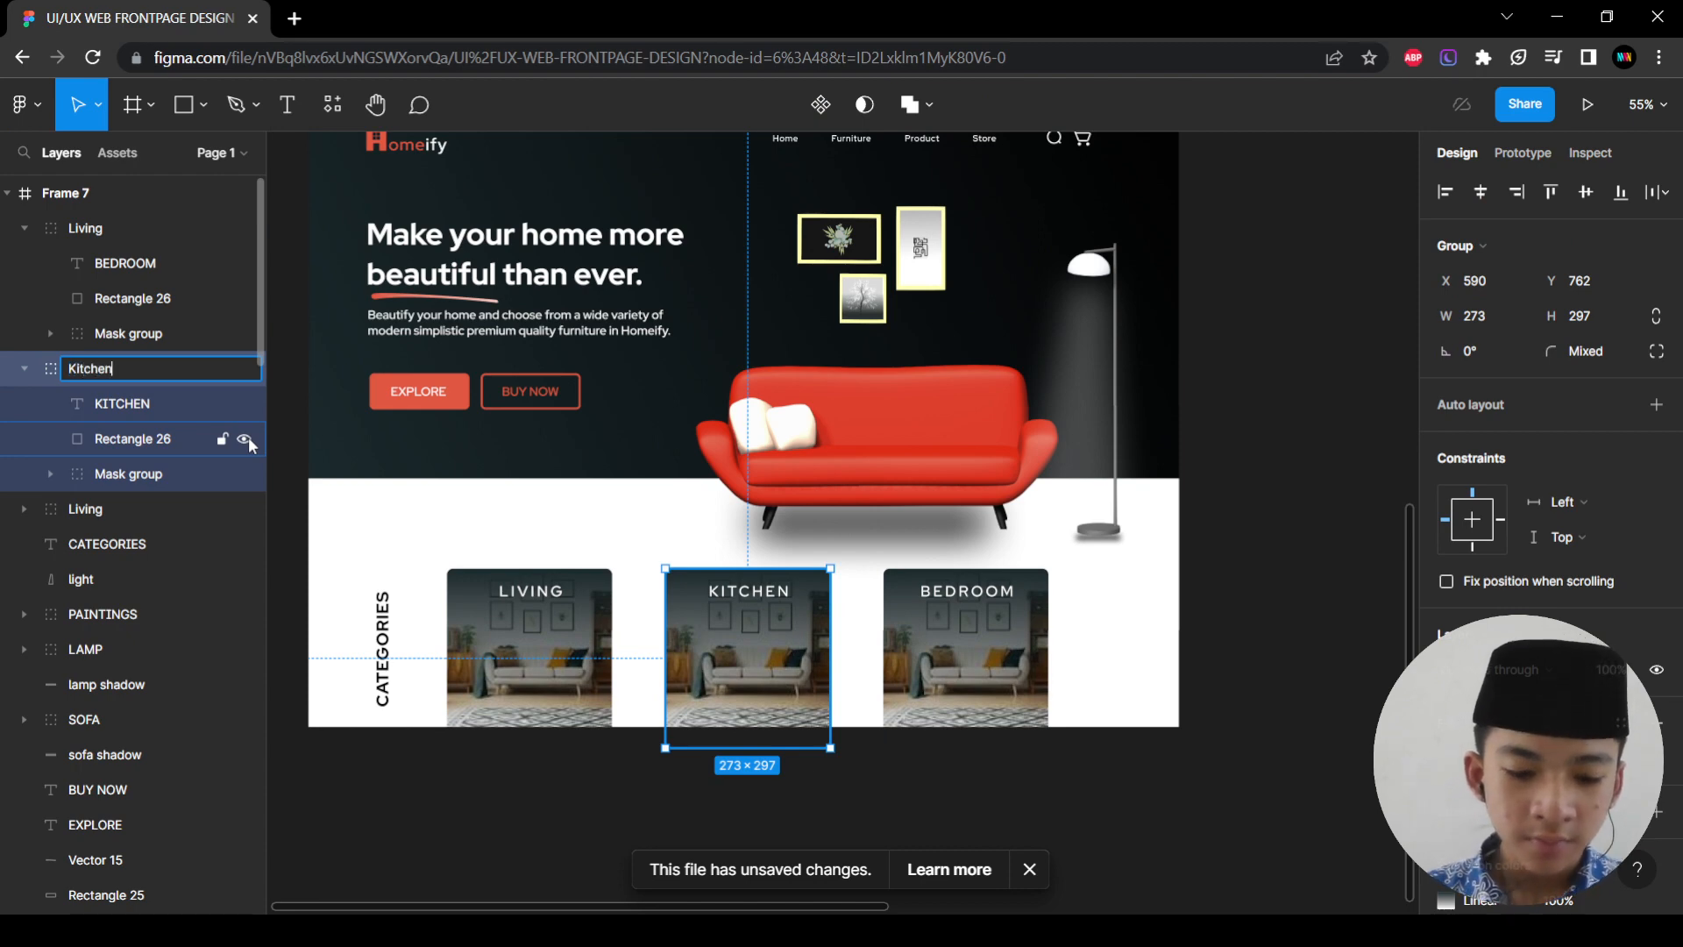
pyautogui.click(118, 512)
pyautogui.doubleClick(88, 510)
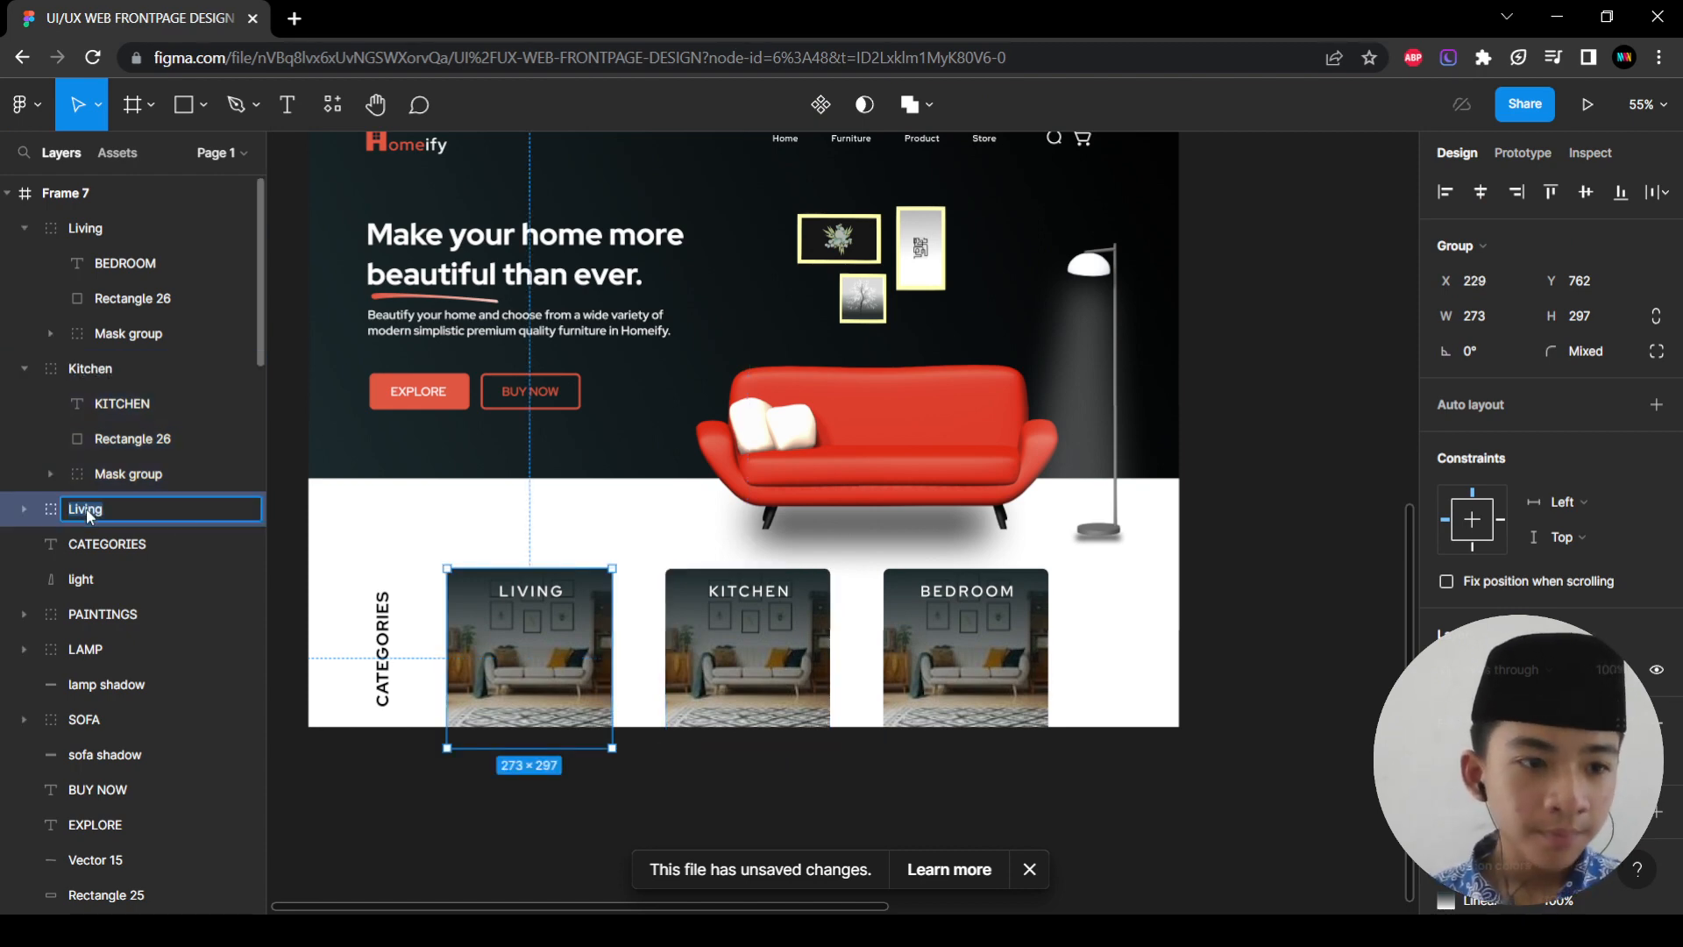
pyautogui.click(79, 228)
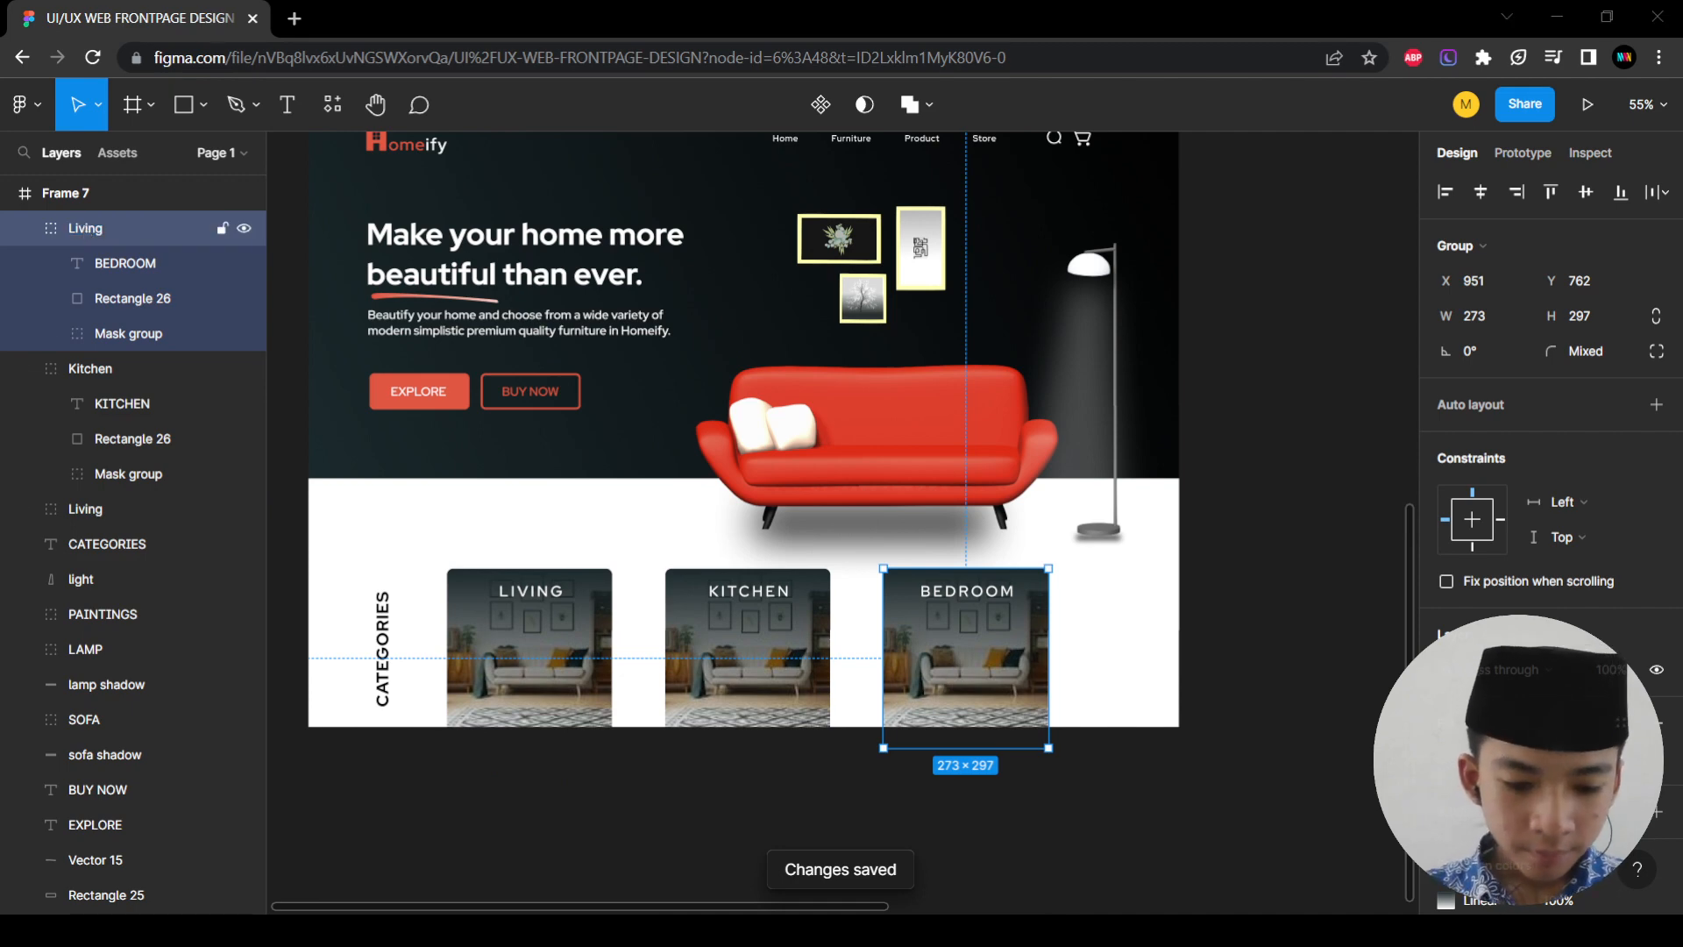
pyautogui.doubleClick(85, 231)
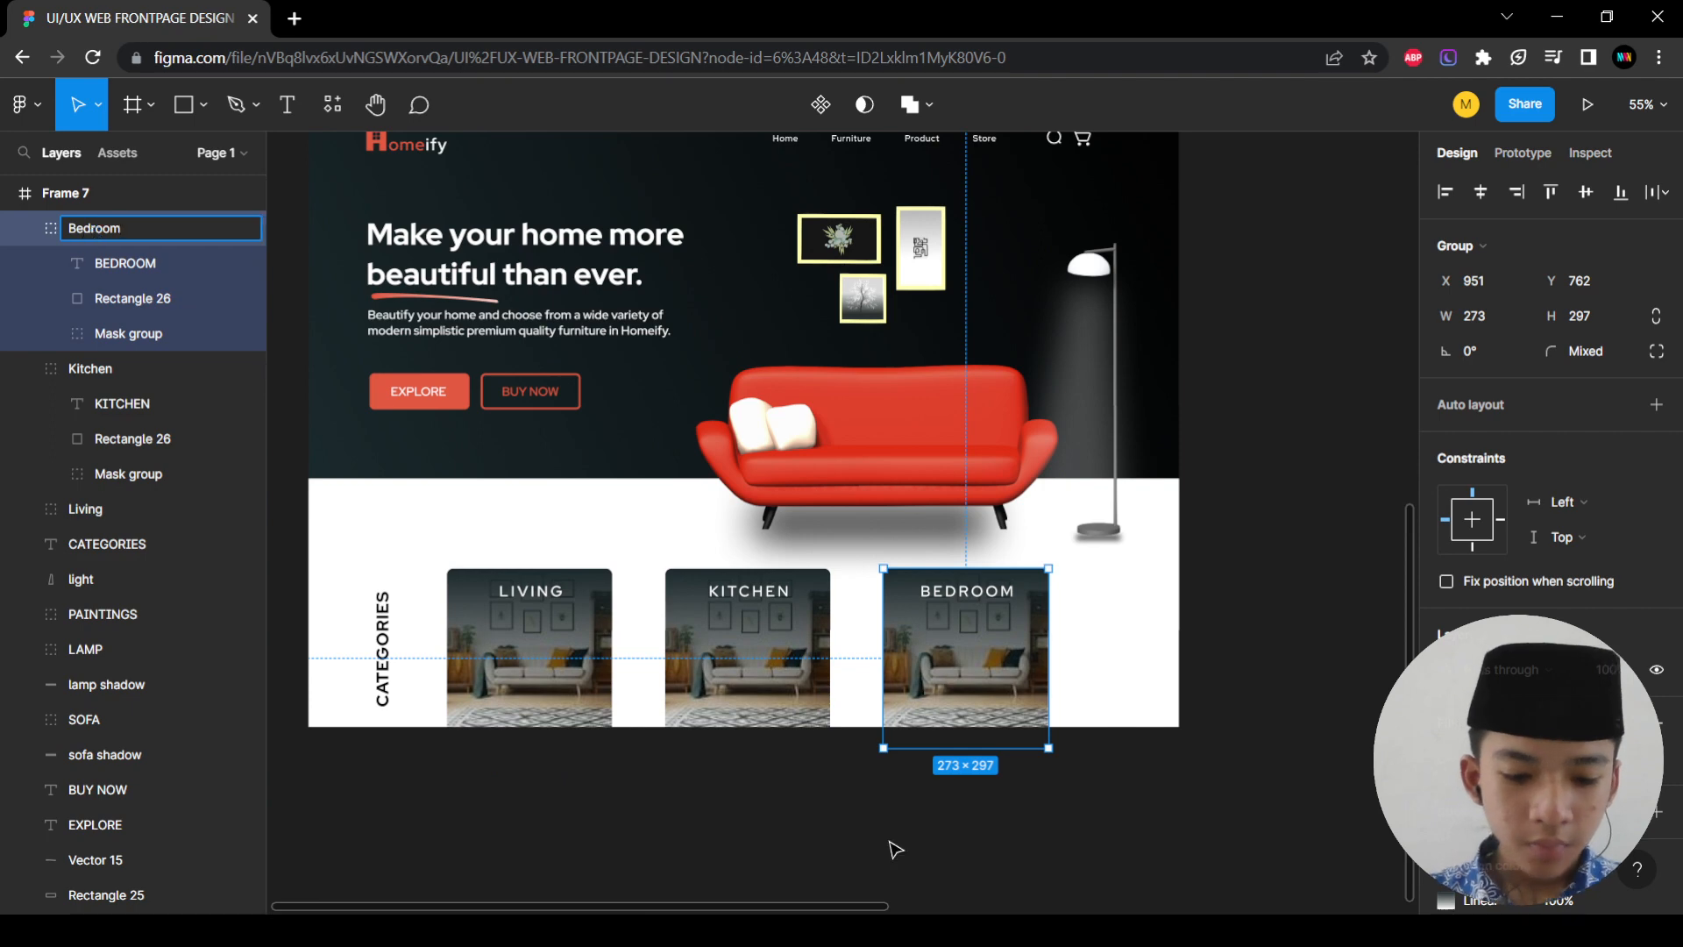
pyautogui.click(752, 809)
# Expand the mask groups inside the Bedroom and Kitchen groups to expose their photo layers
pyautogui.click(964, 693)
pyautogui.keyDown('ctrl'); pyautogui.scroll(-3, 964, 693); pyautogui.keyUp('ctrl')
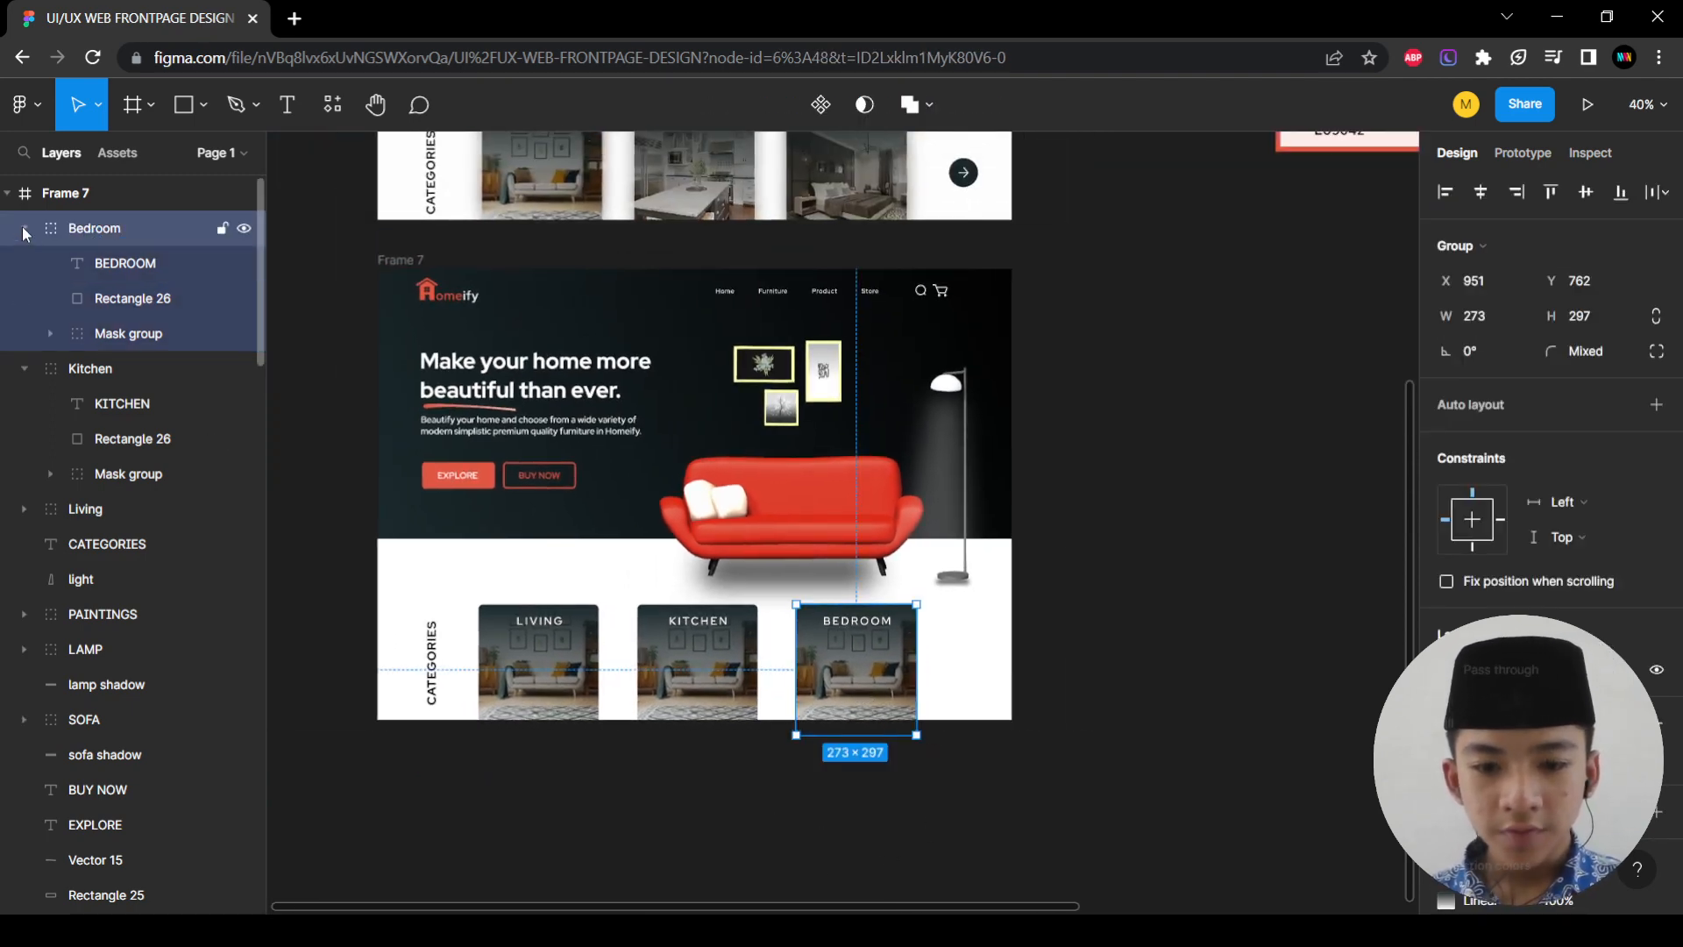
pyautogui.click(50, 335)
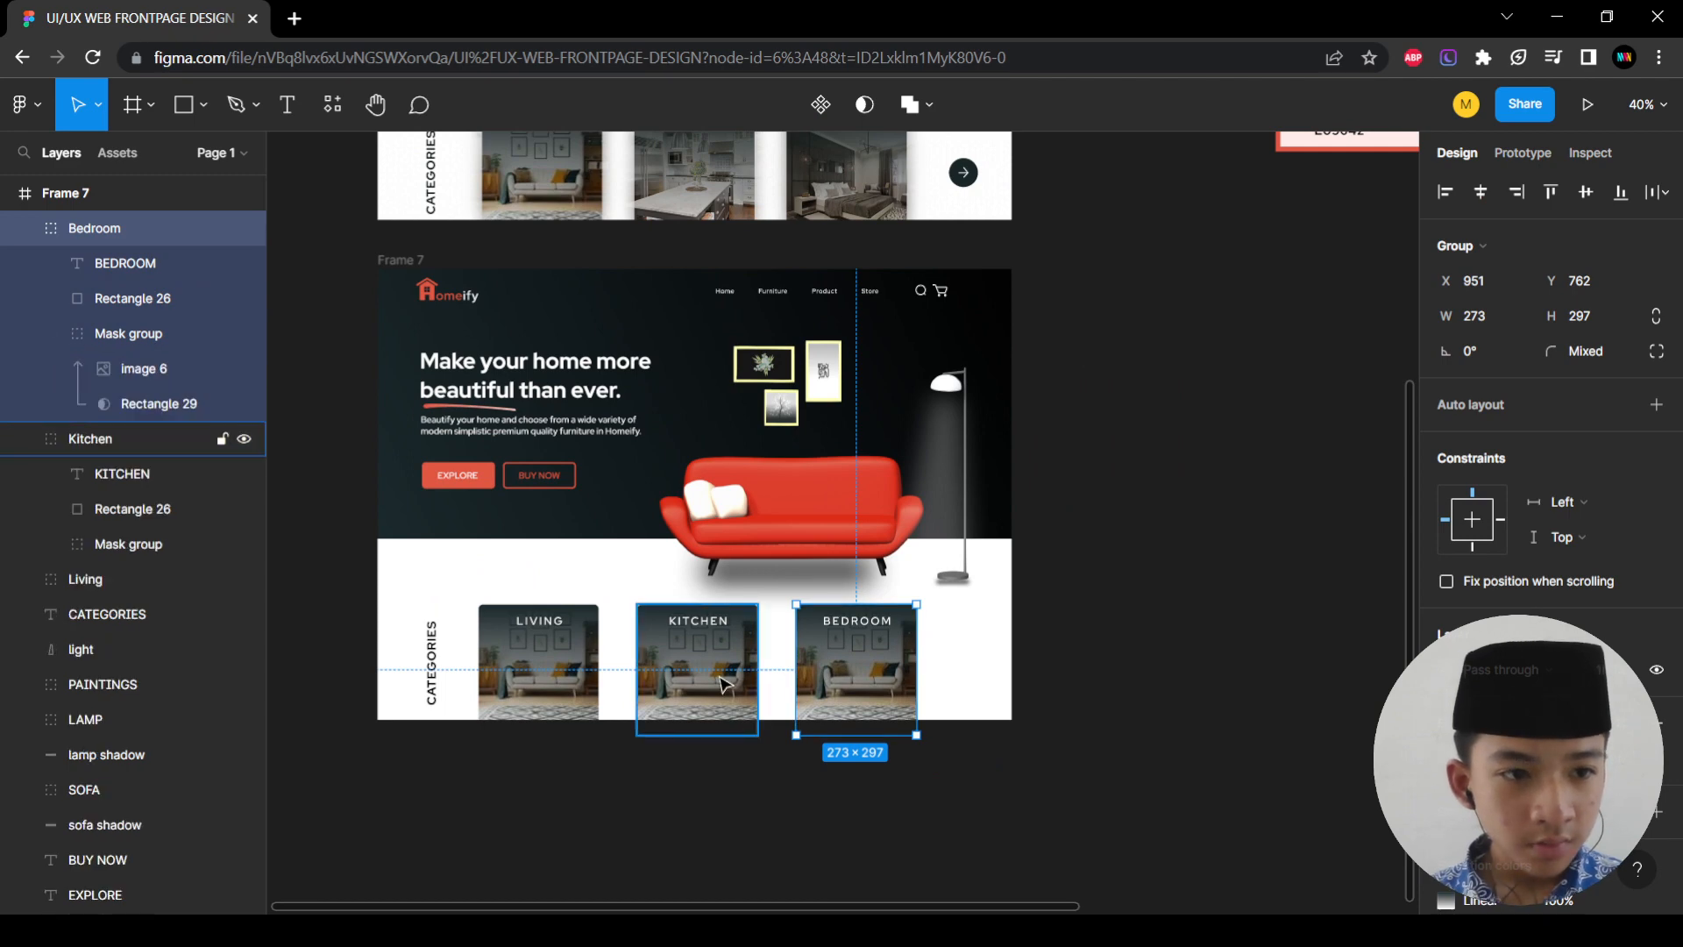
pyautogui.click(723, 683)
pyautogui.click(51, 545)
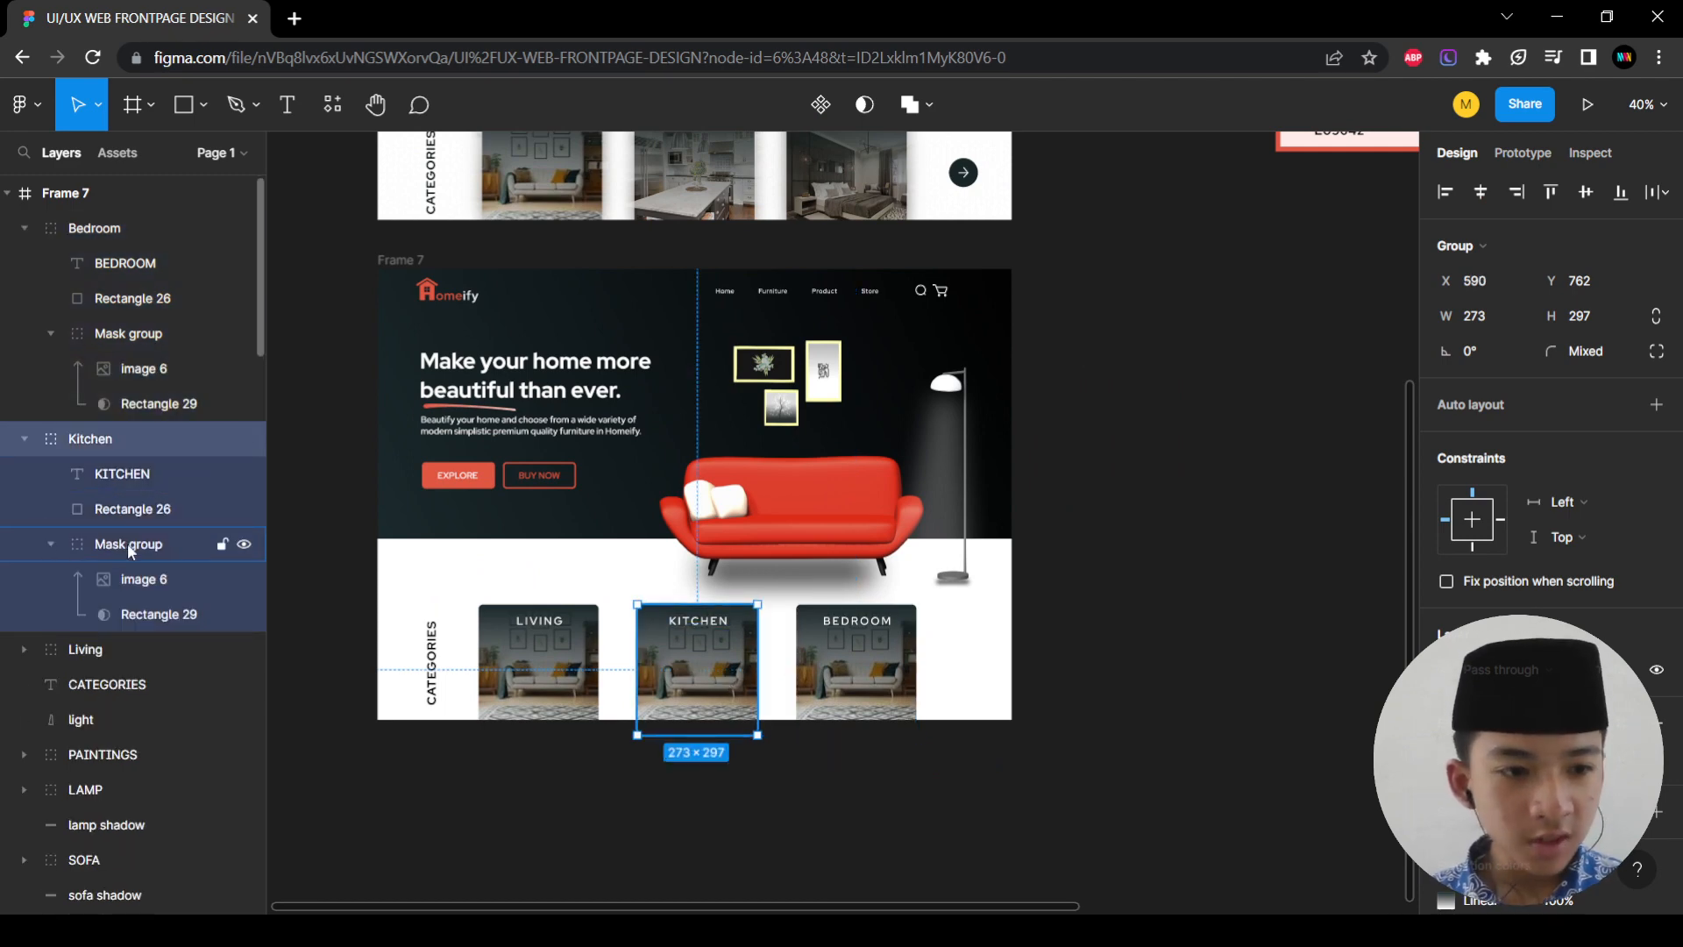
# Bring the kitchen photo from the pink colour palette board into Frame 7, over the category cards
pyautogui.scroll(-2, 628, 570)
pyautogui.hscroll(1, 627, 570)
pyautogui.scroll(1, 1044, 555)
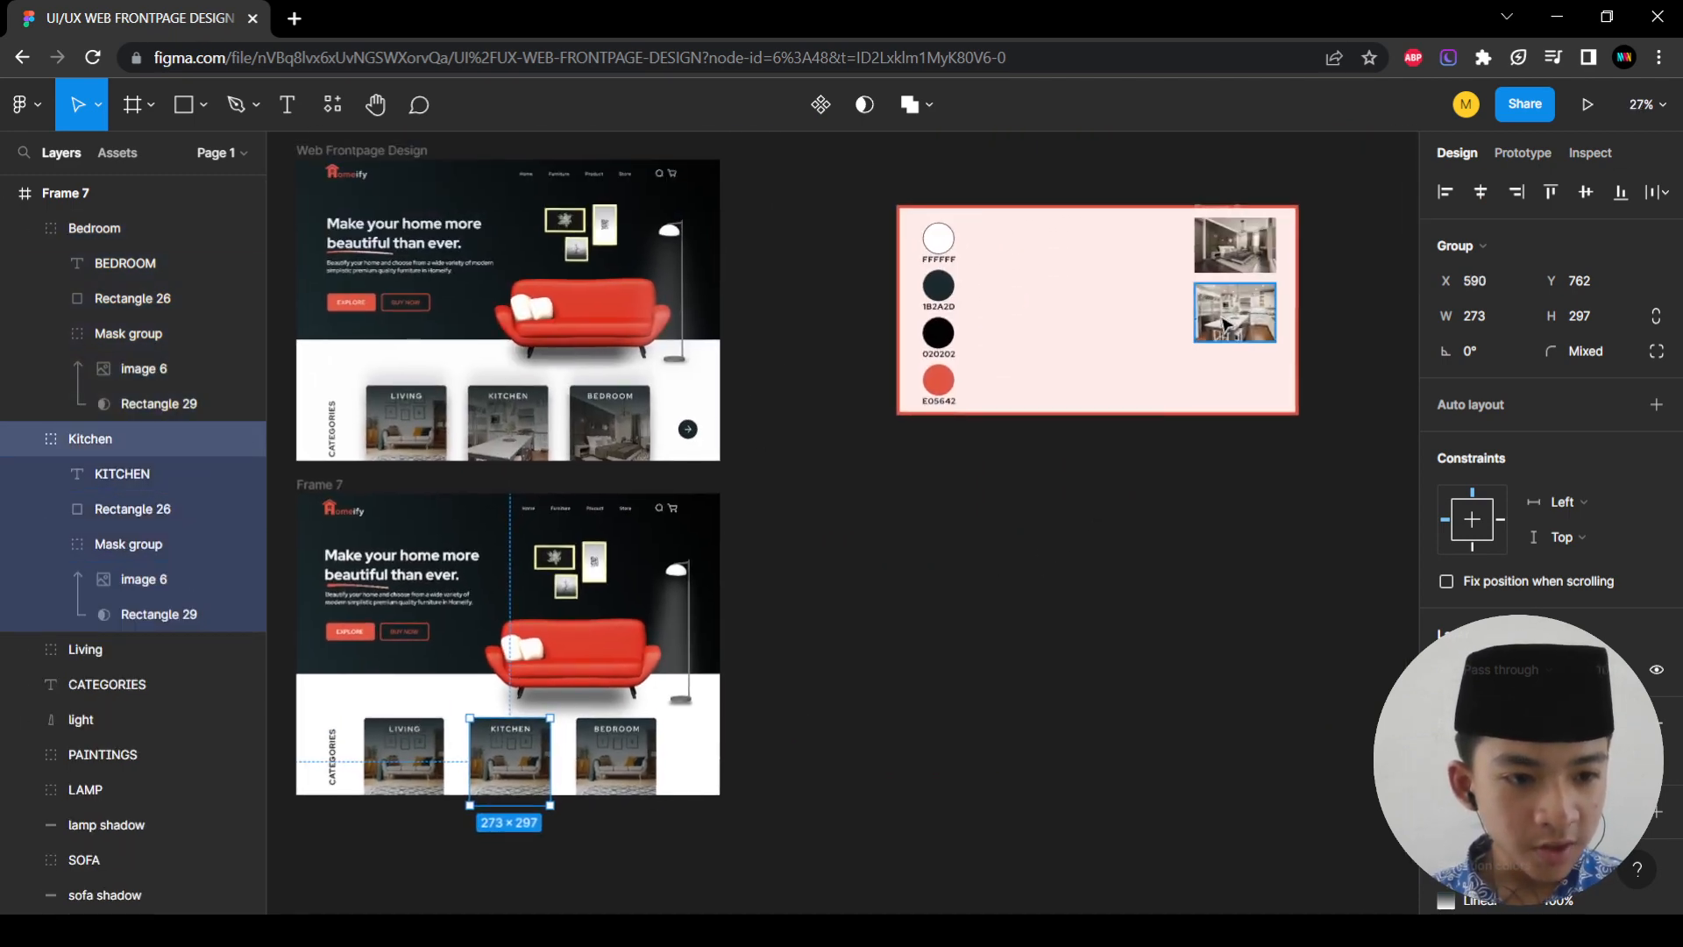
pyautogui.click(1228, 313)
pyautogui.moveTo(1237, 318); pyautogui.dragTo(785, 710)
pyautogui.hscroll(-1, 585, 761)
pyautogui.scroll(1, 601, 761)
pyautogui.scroll(2, 605, 768)
pyautogui.scroll(-2, 605, 768)
pyautogui.scroll(2, 605, 768)
# Delete the living room photo from the Kitchen card's mask group
pyautogui.click(175, 475)
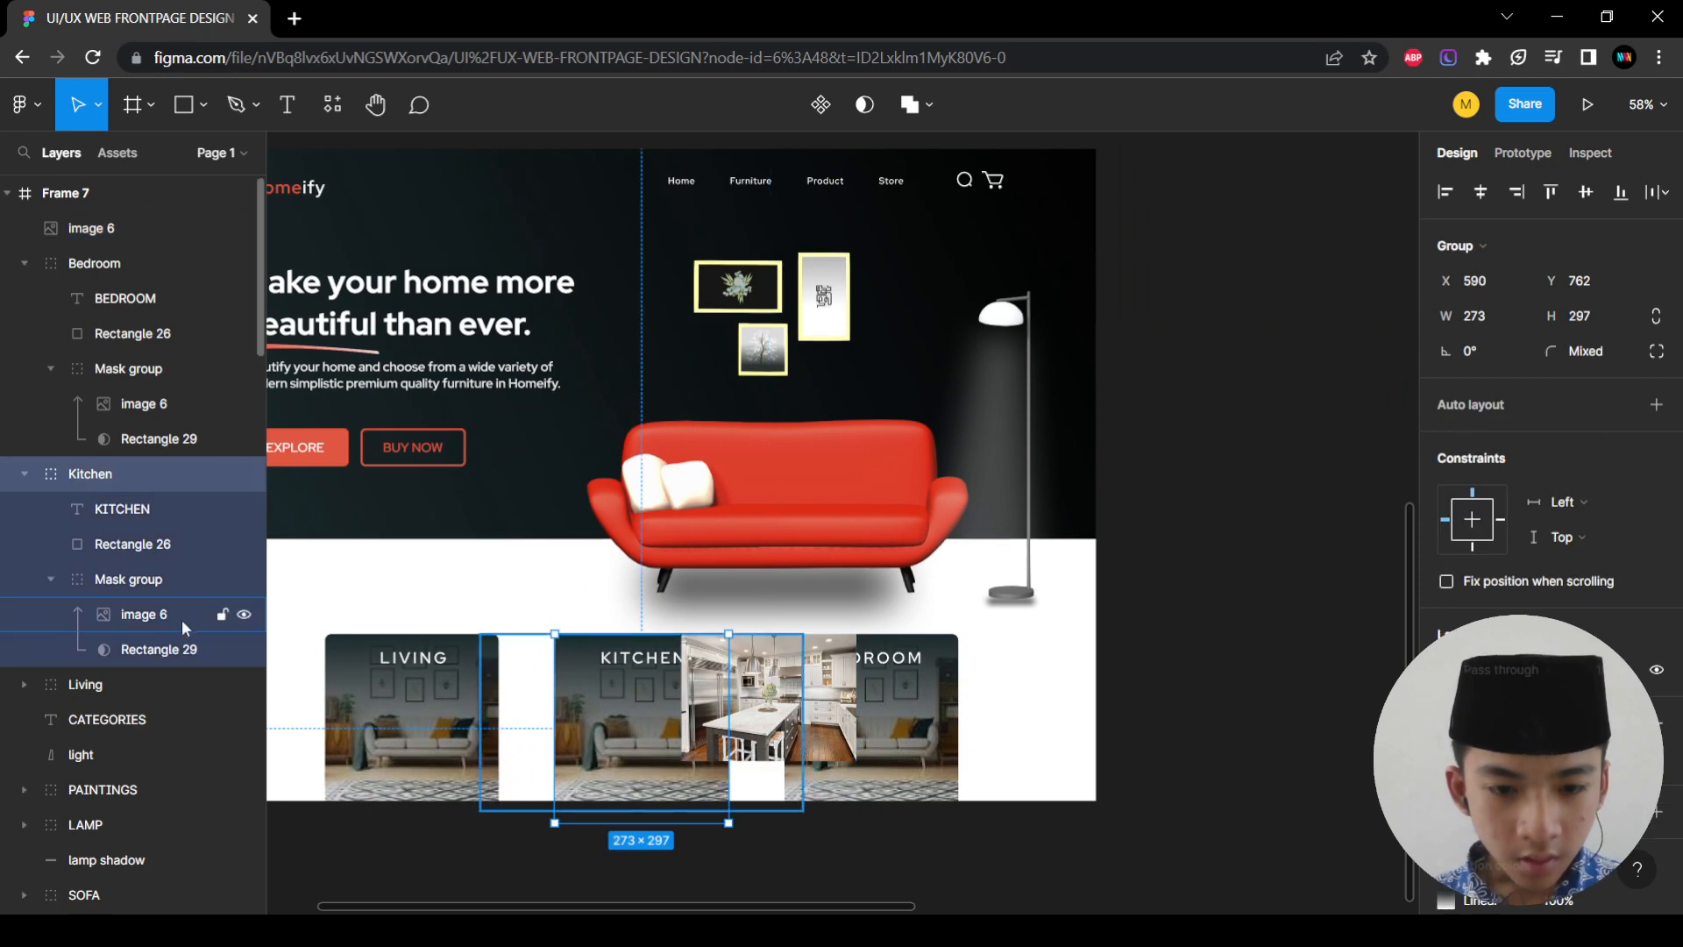
pyautogui.click(135, 618)
pyautogui.press('Delete')
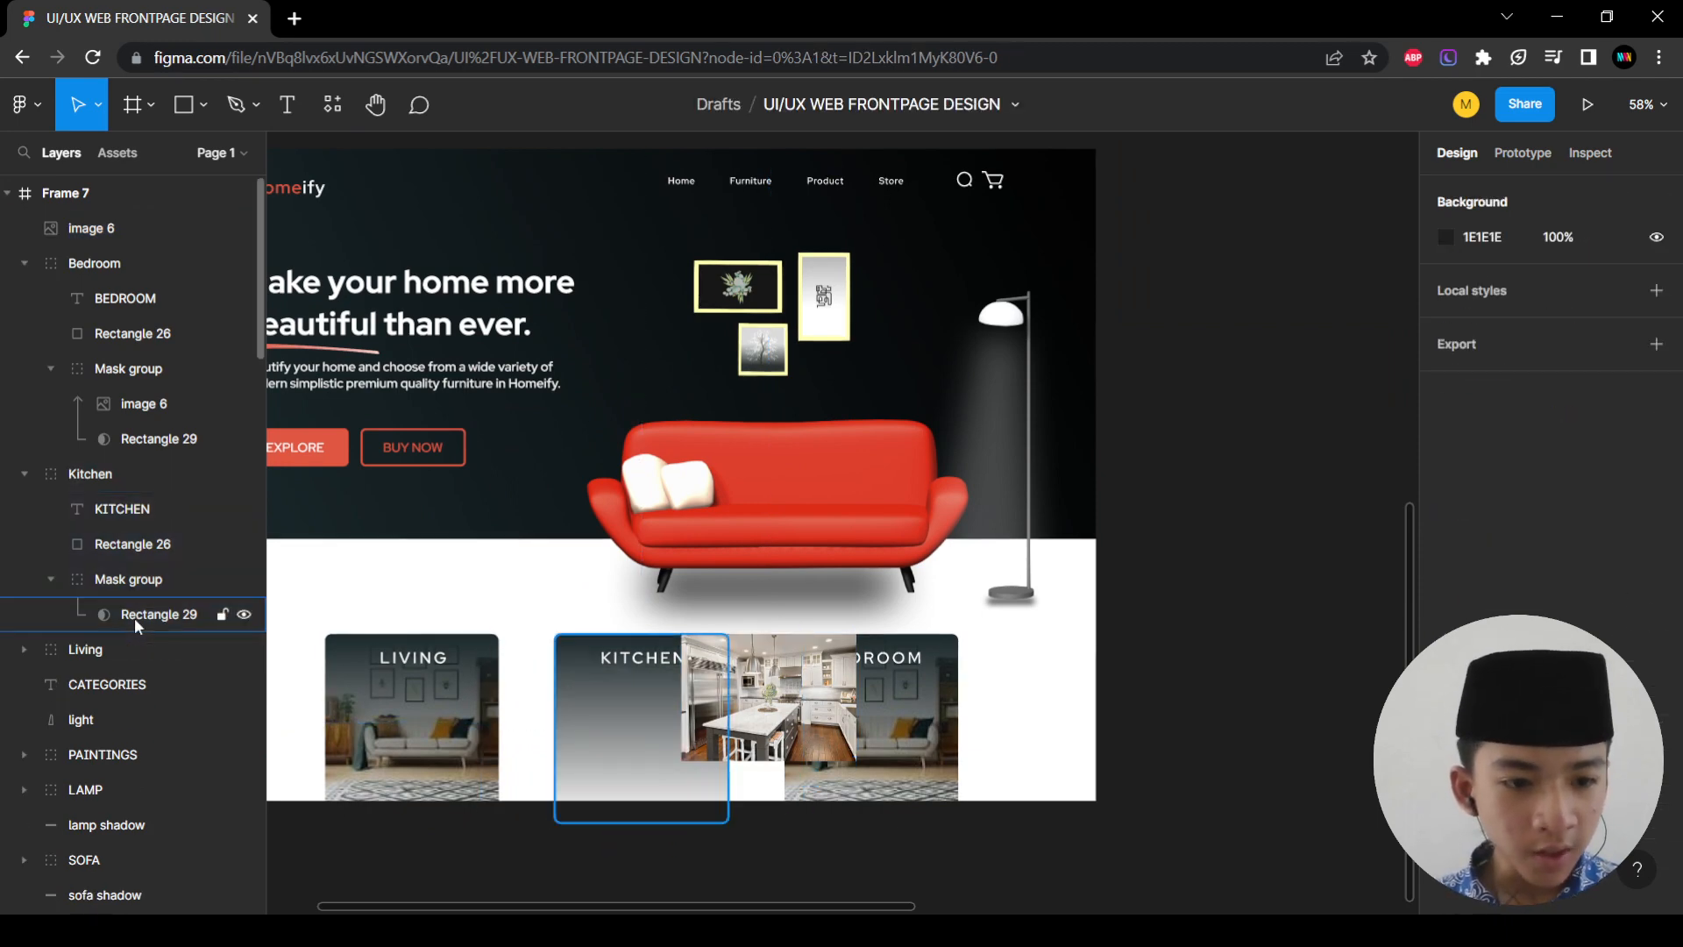
# Enlarge the kitchen photo to about 368 × 268, centre it over the Kitchen card, and place it inside that card's mask group
pyautogui.moveTo(788, 714); pyautogui.dragTo(657, 755)
pyautogui.moveTo(724, 673); pyautogui.dragTo(785, 630)
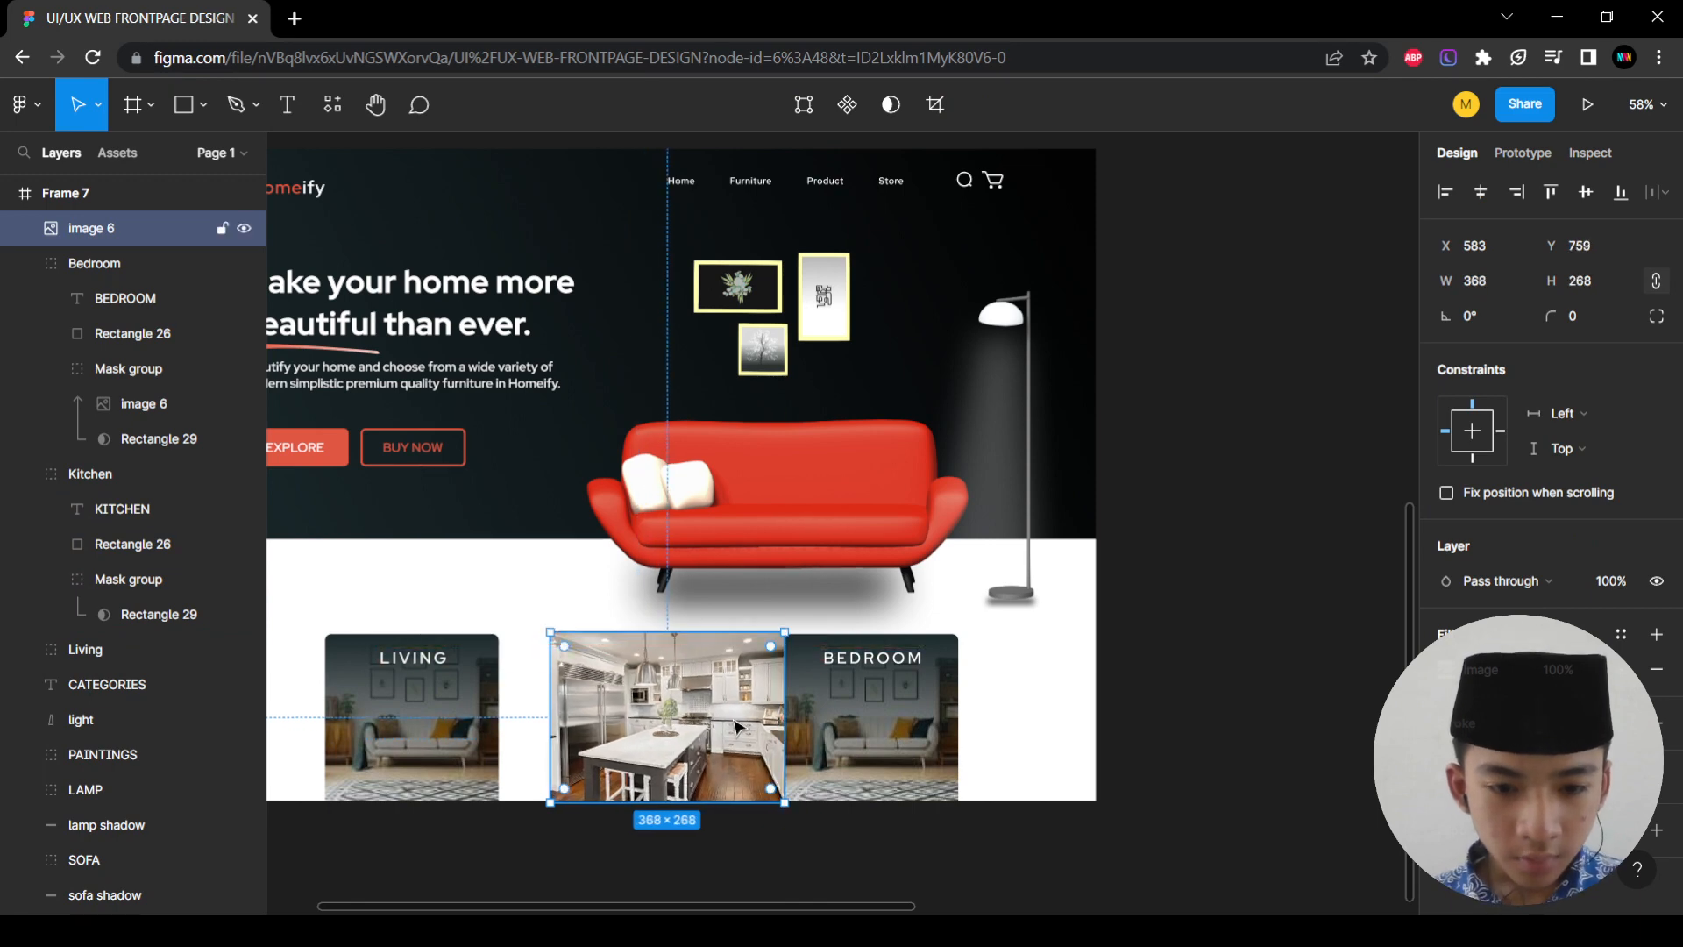
pyautogui.moveTo(736, 730); pyautogui.dragTo(710, 730)
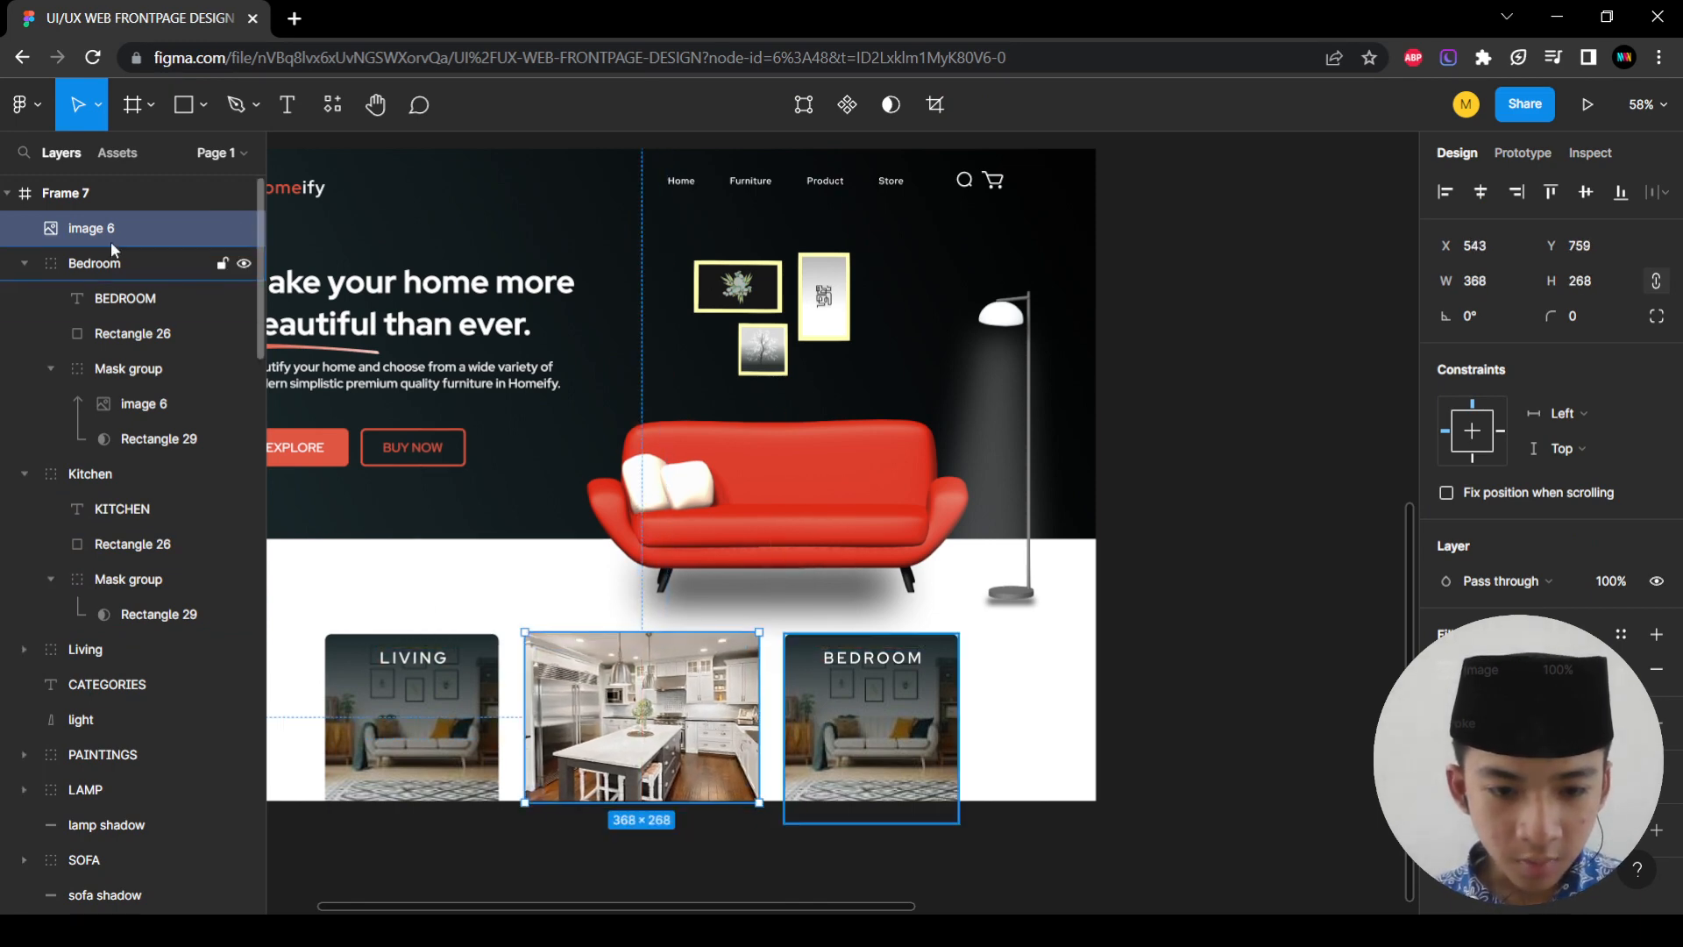
pyautogui.moveTo(118, 230); pyautogui.dragTo(128, 590)
pyautogui.click(800, 849)
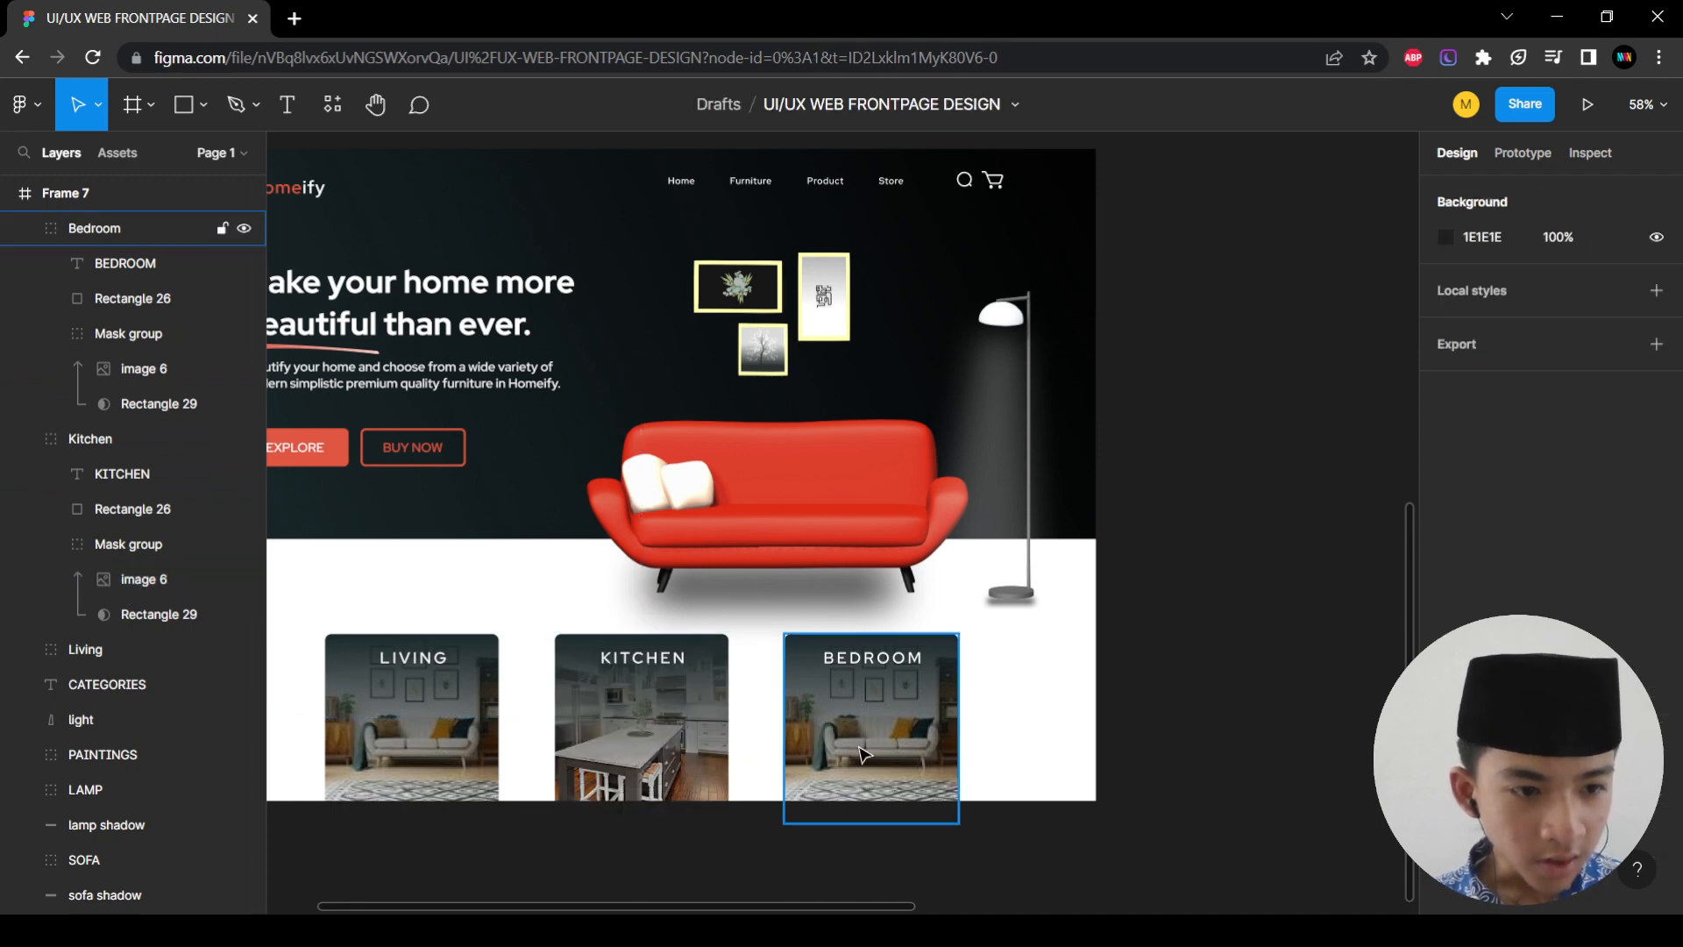
# Delete the living room photo from the Bedroom card's mask group
pyautogui.click(132, 229)
pyautogui.click(151, 375)
pyautogui.press('Delete')
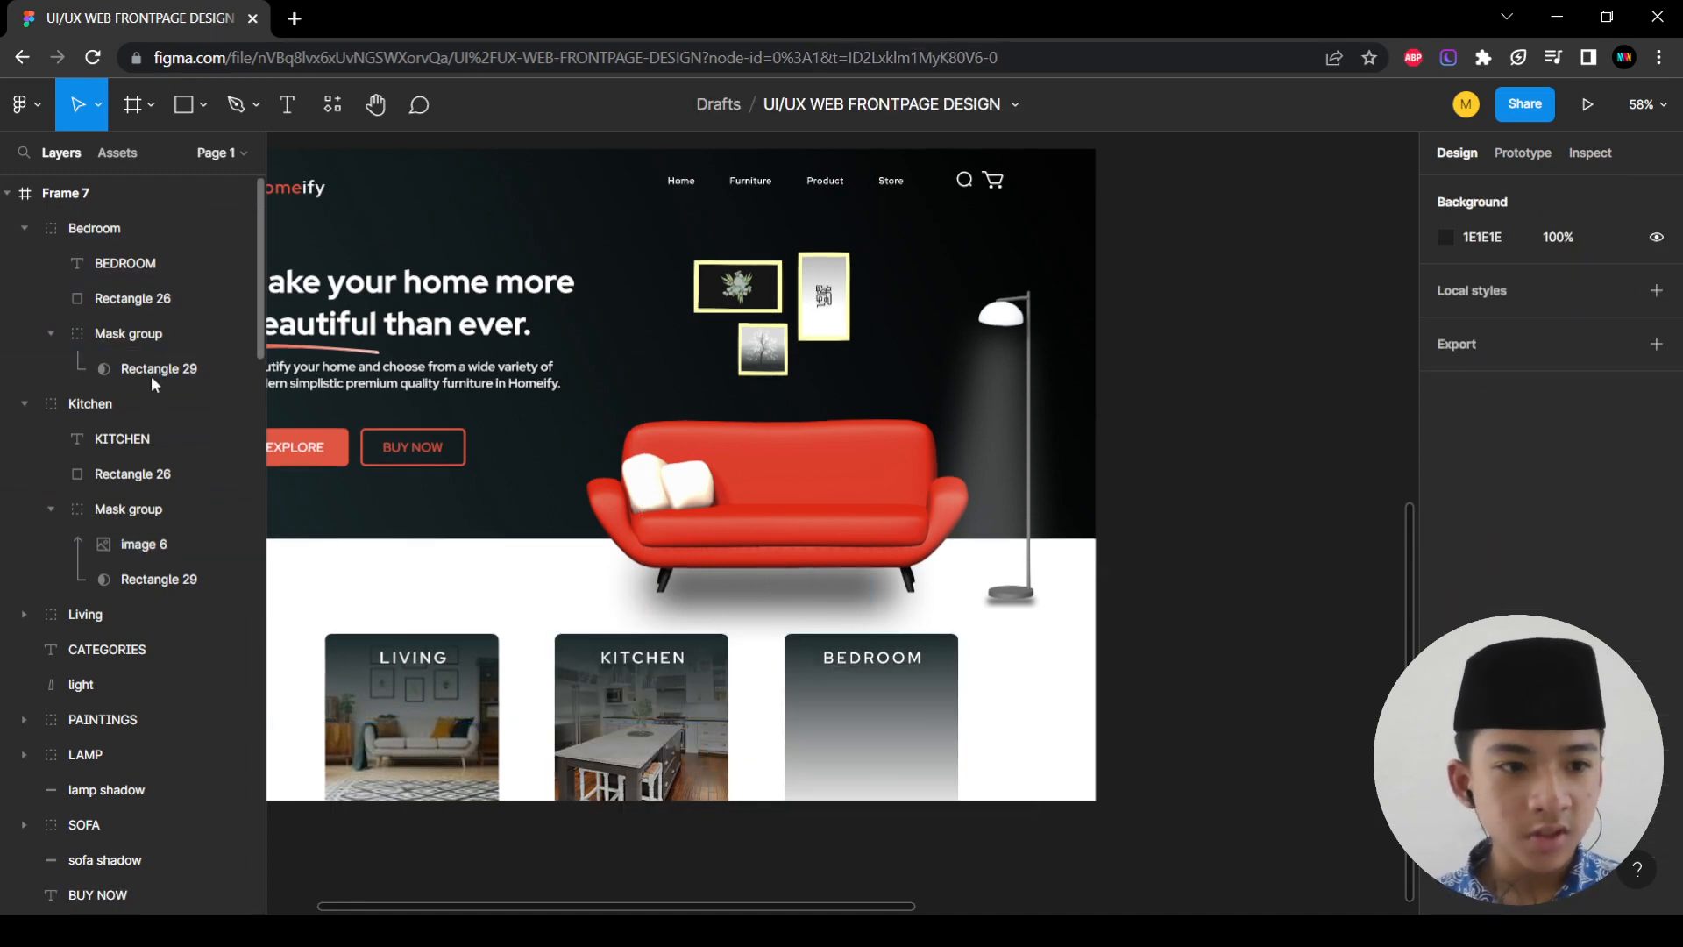
# Bring the bedroom photo from the pink colour palette board into Frame 7, over the Bedroom card
pyautogui.scroll(-5, 1045, 409)
pyautogui.scroll(2, 1039, 402)
pyautogui.hscroll(2, 1040, 402)
pyautogui.moveTo(1322, 156); pyautogui.dragTo(598, 759)
pyautogui.scroll(5, 600, 768)
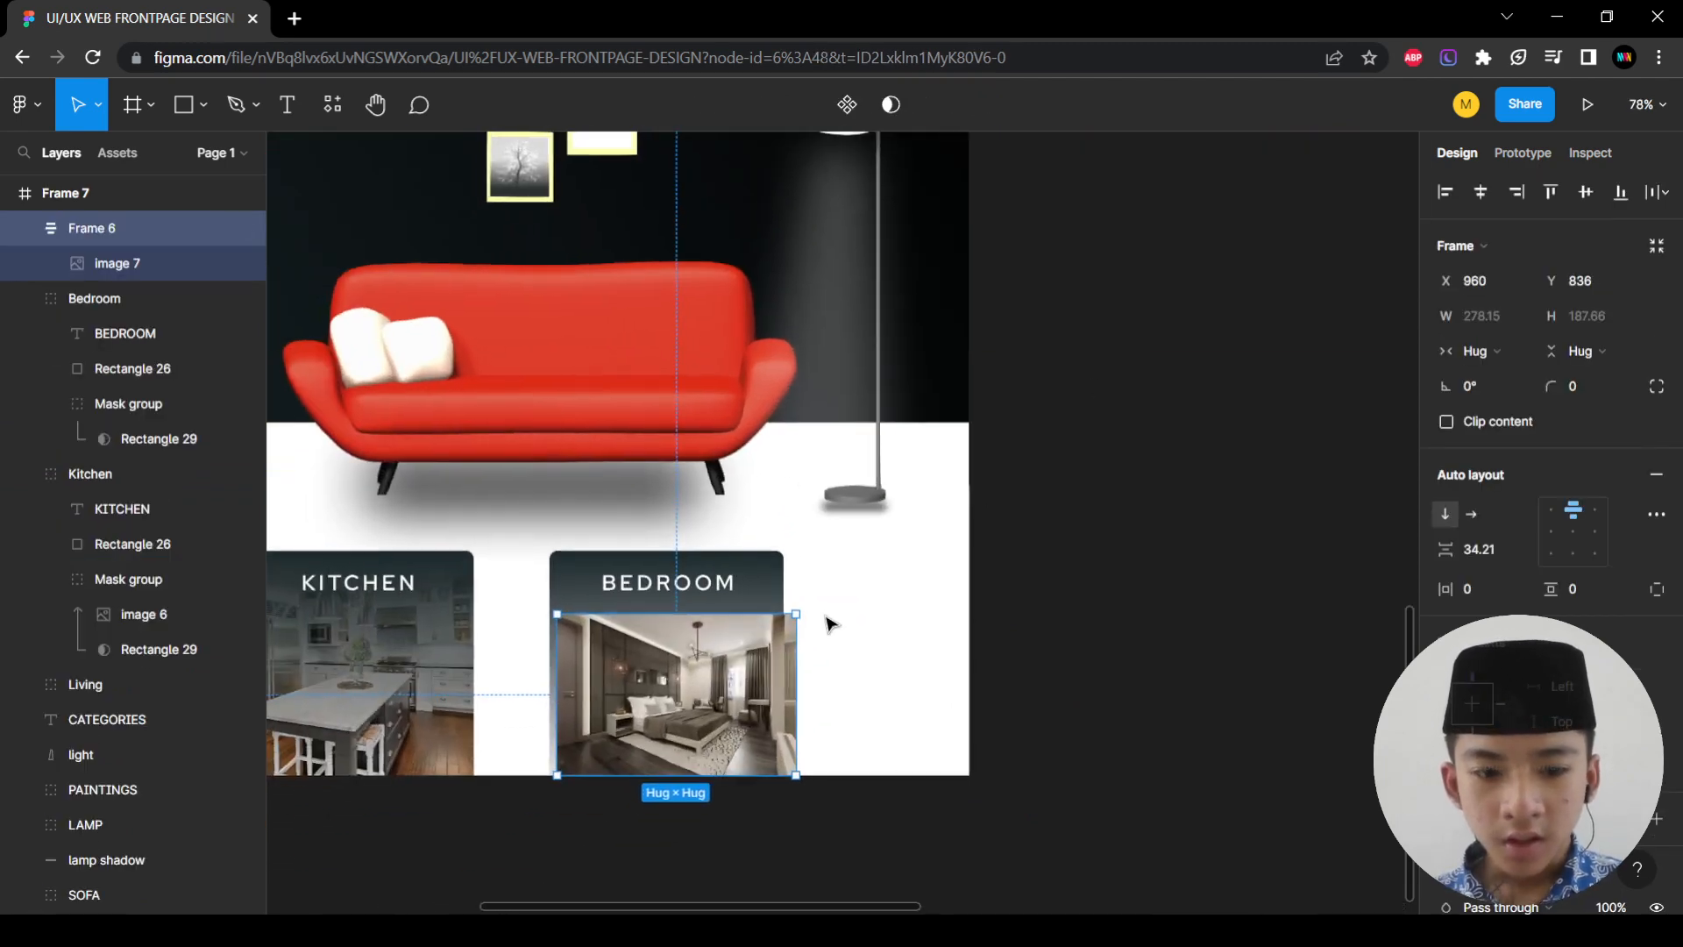
# Try to enlarge the bedroom photo by resizing its enclosing auto-layout frame to cover the card
pyautogui.moveTo(796, 614); pyautogui.dragTo(857, 561)
pyautogui.hotkey('ctrl', 'z')
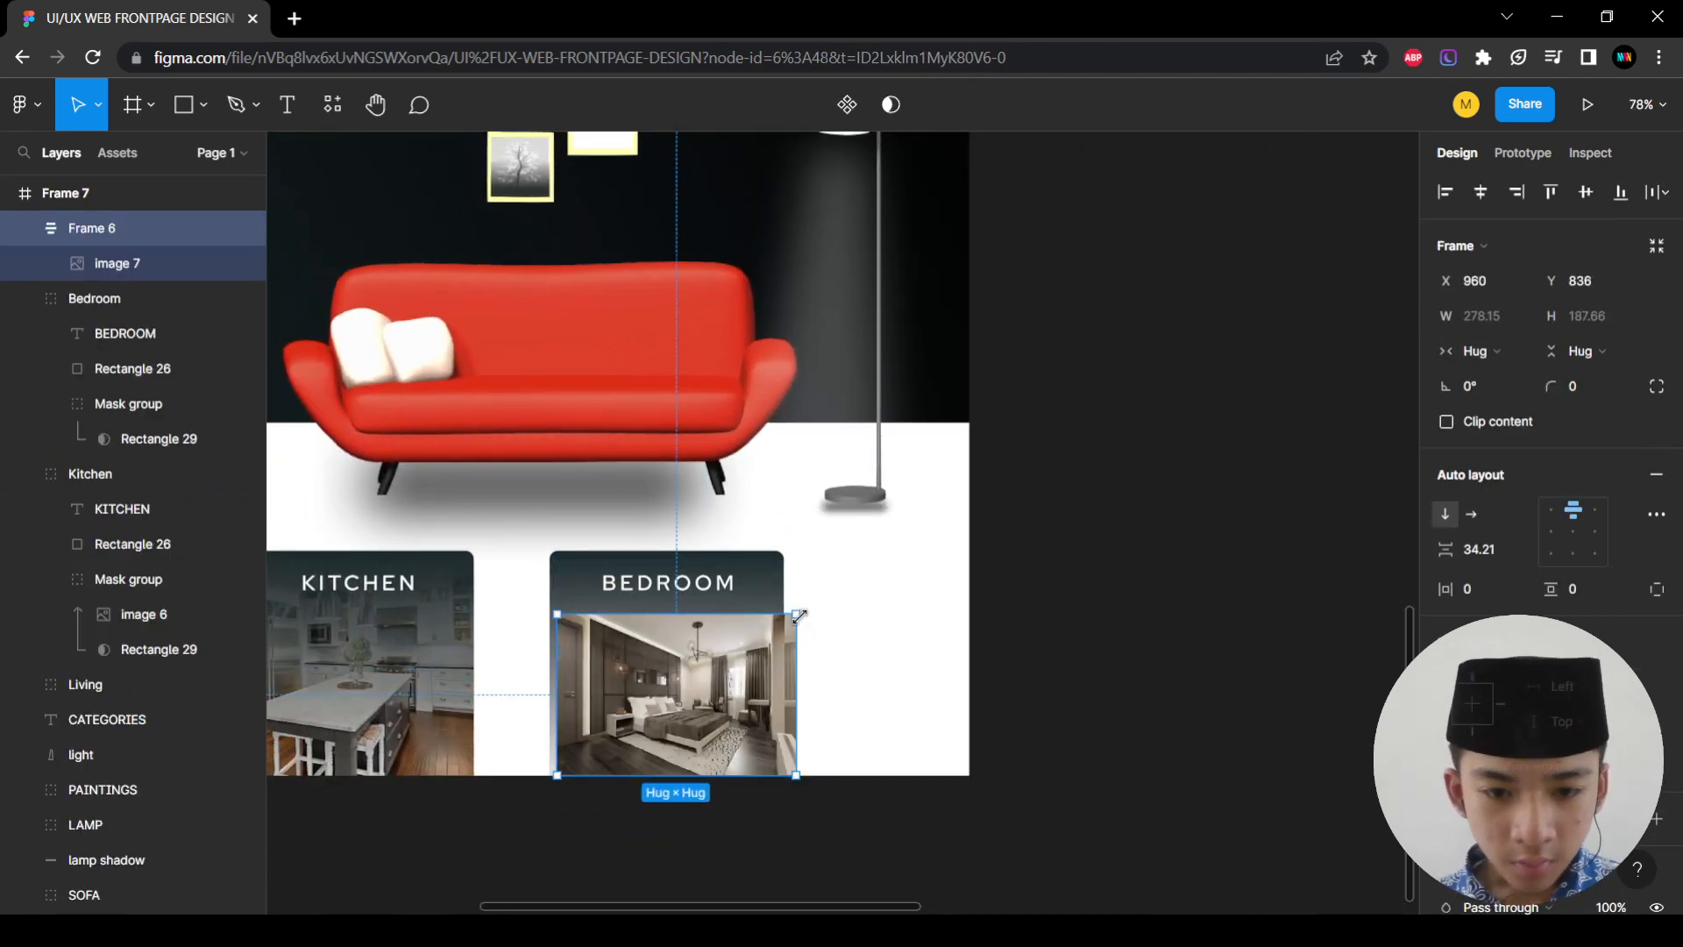
pyautogui.moveTo(795, 614); pyautogui.dragTo(878, 556)
pyautogui.hotkey('ctrl', 'z')
pyautogui.moveTo(796, 614); pyautogui.dragTo(813, 597)
# Take the bedroom photo out of its auto-layout frame and remove the empty frame
pyautogui.doubleClick(717, 702)
pyautogui.hotkey('ctrl', 'z')
pyautogui.click(793, 661)
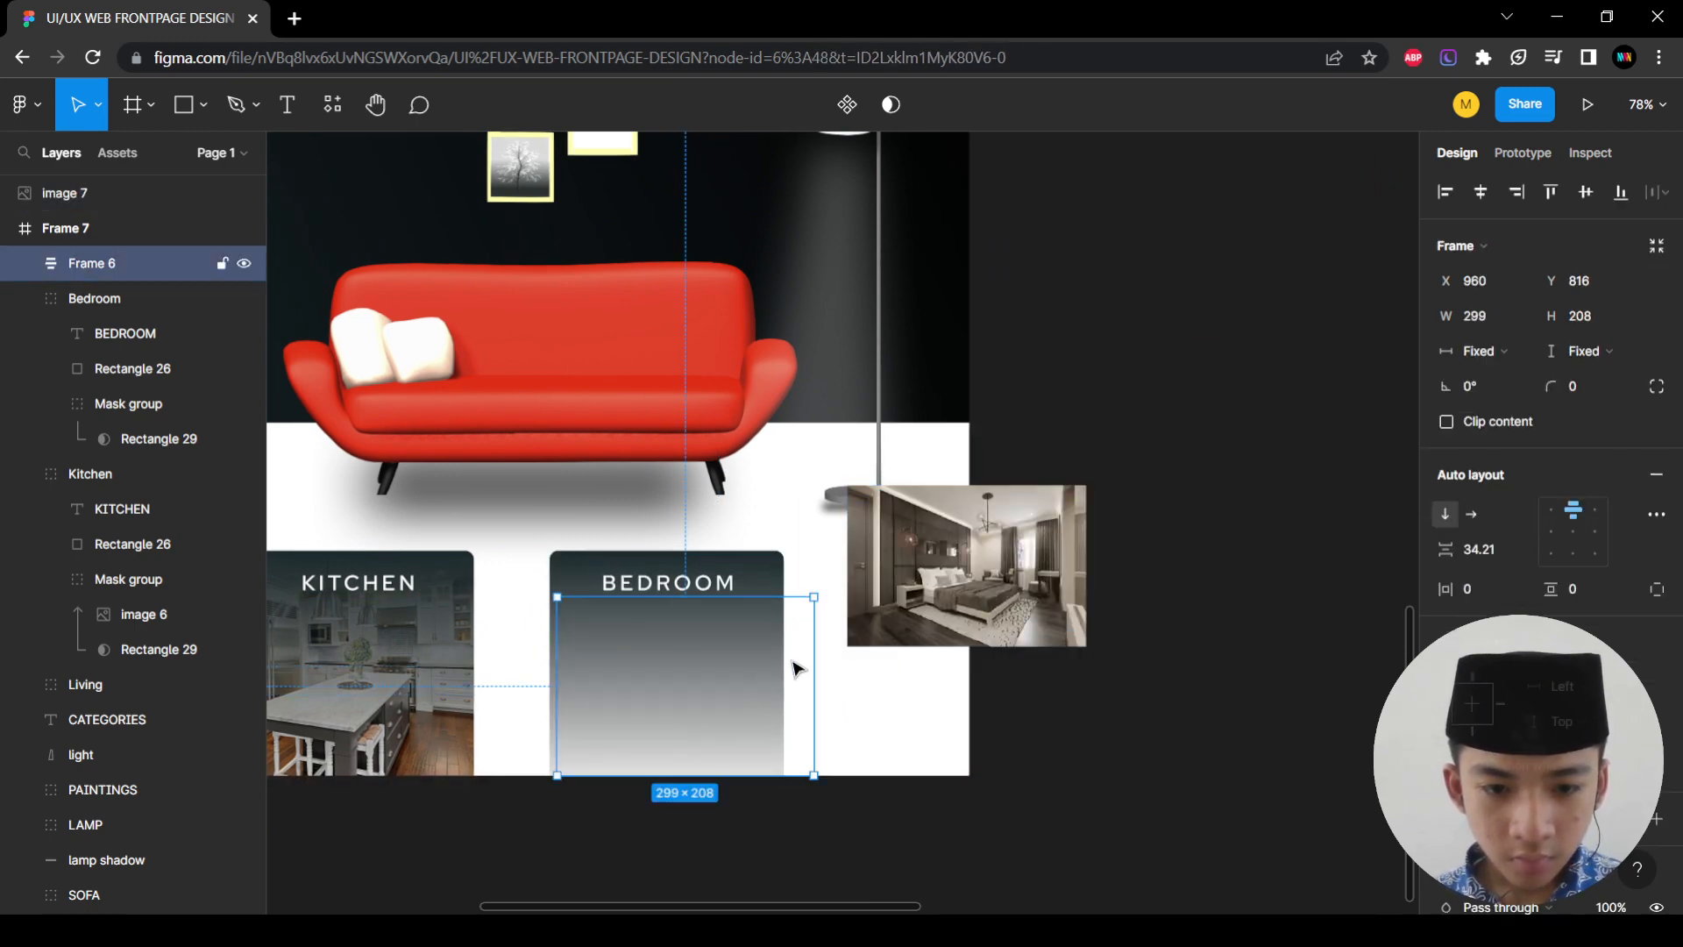
# Place the bedroom photo over the Bedroom card, enlarge it to about 358 × 262, and roughly centre it on the card
pyautogui.moveTo(973, 570); pyautogui.dragTo(674, 674)
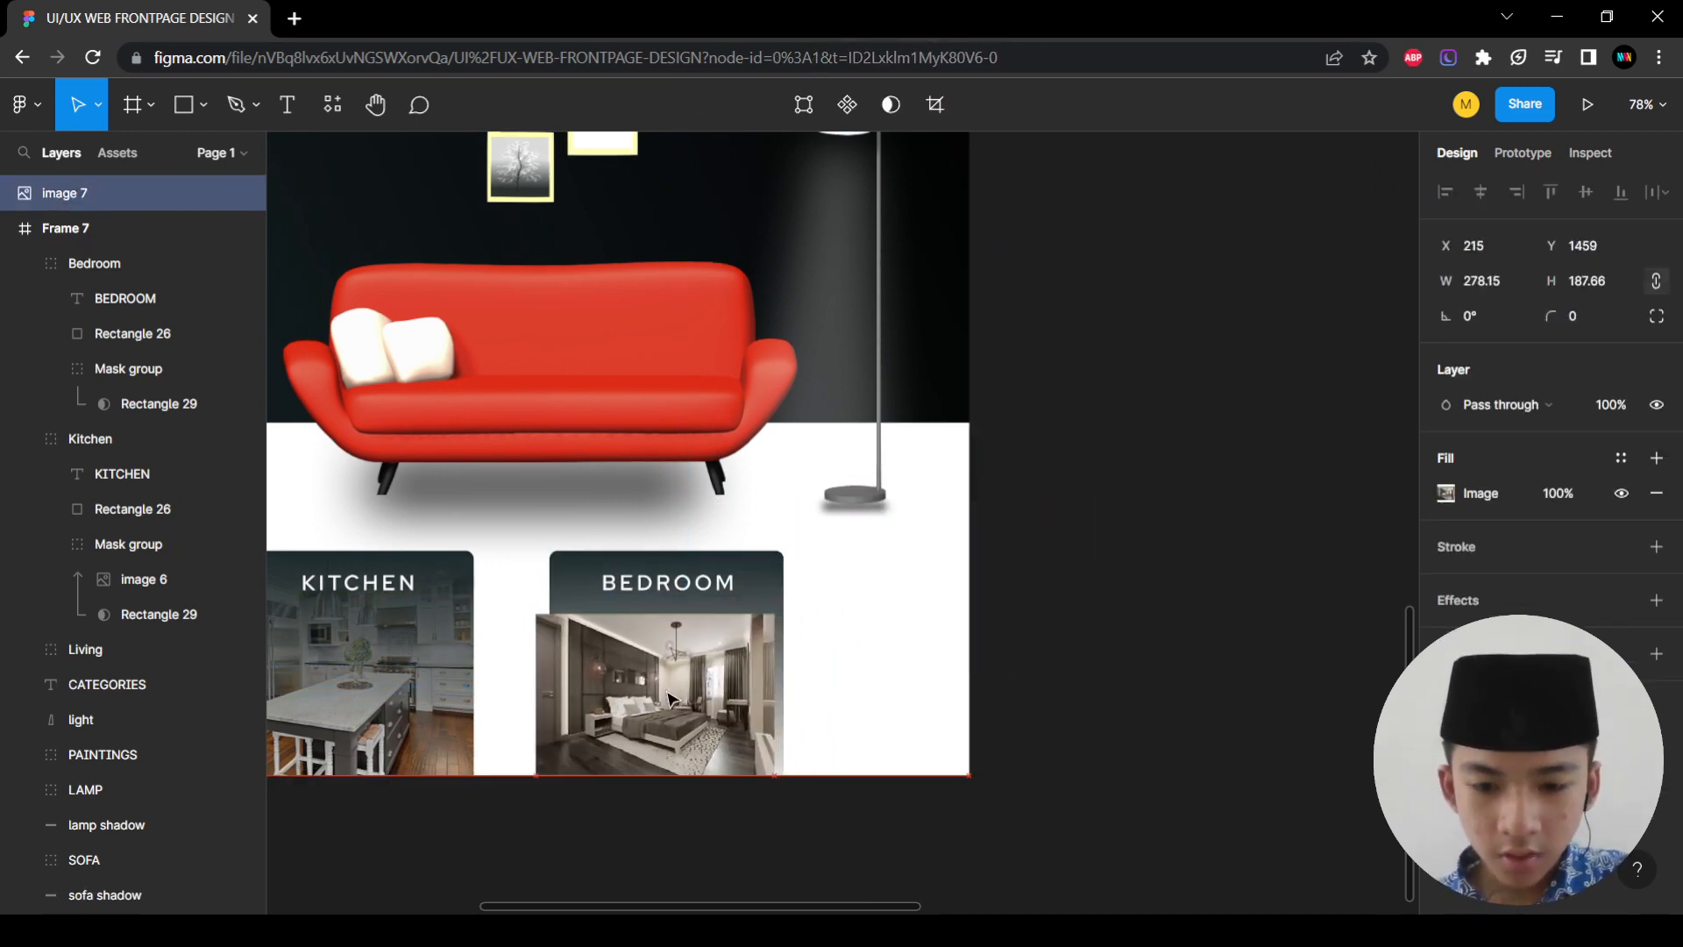
pyautogui.moveTo(774, 613); pyautogui.dragTo(843, 551)
pyautogui.hscroll(-1, 781, 540)
pyautogui.moveTo(833, 661); pyautogui.dragTo(813, 661)
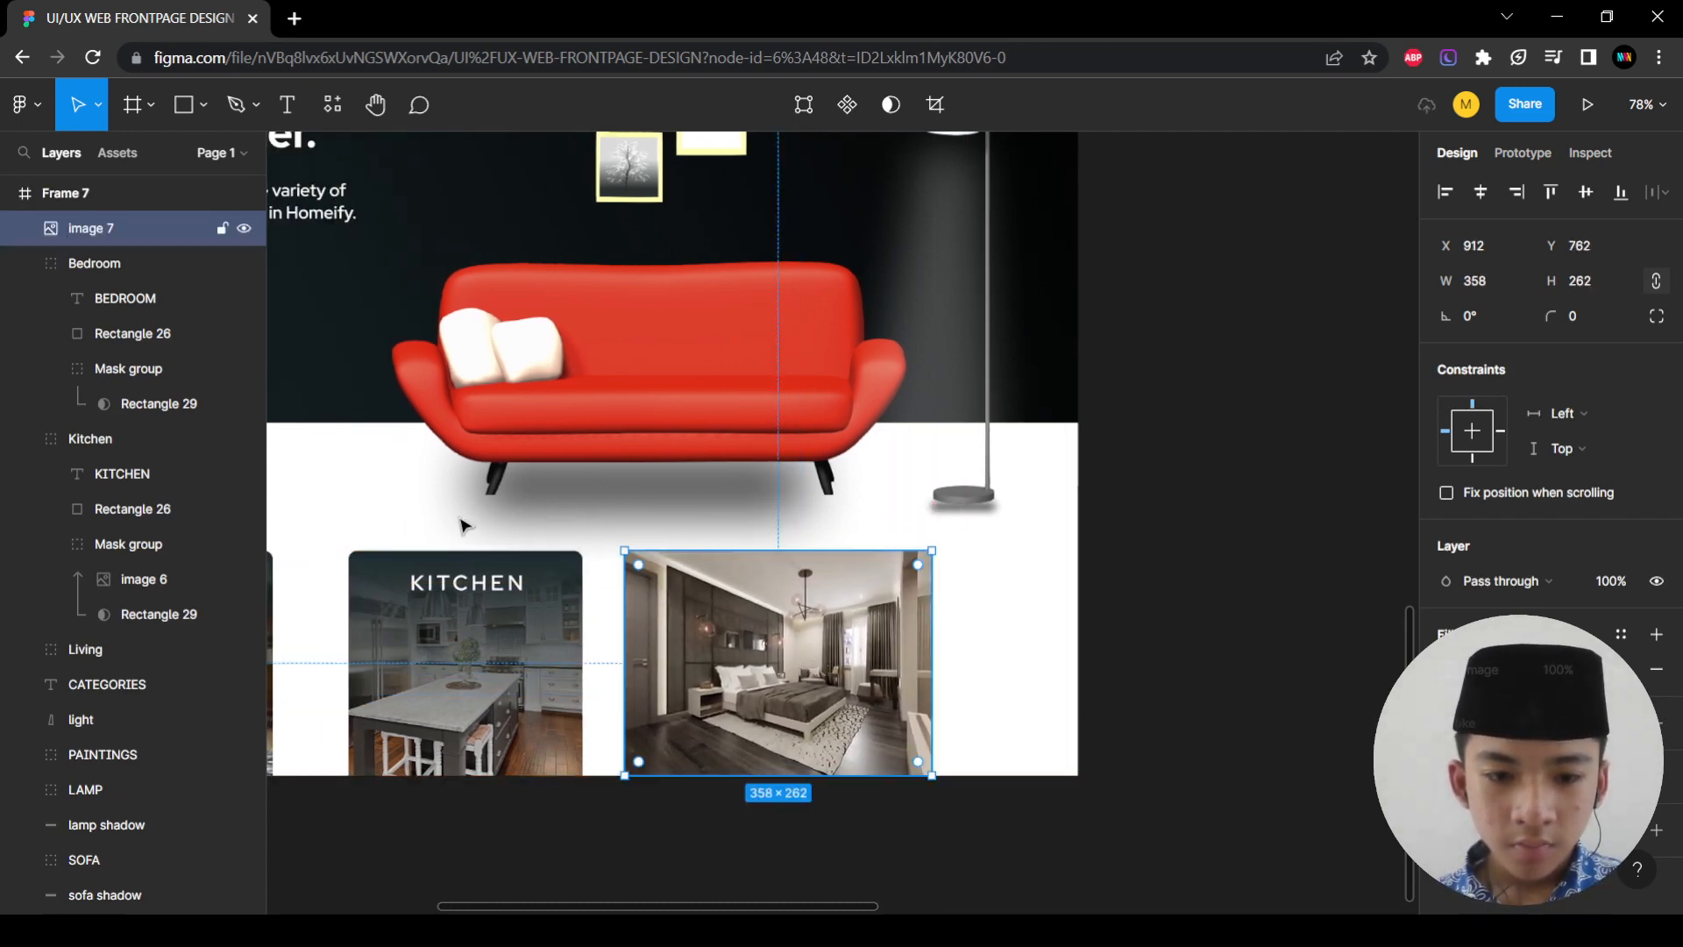
# Move the bedroom photo into the Bedroom card's mask group, directly above its mask rectangle
pyautogui.moveTo(132, 254); pyautogui.dragTo(132, 386)
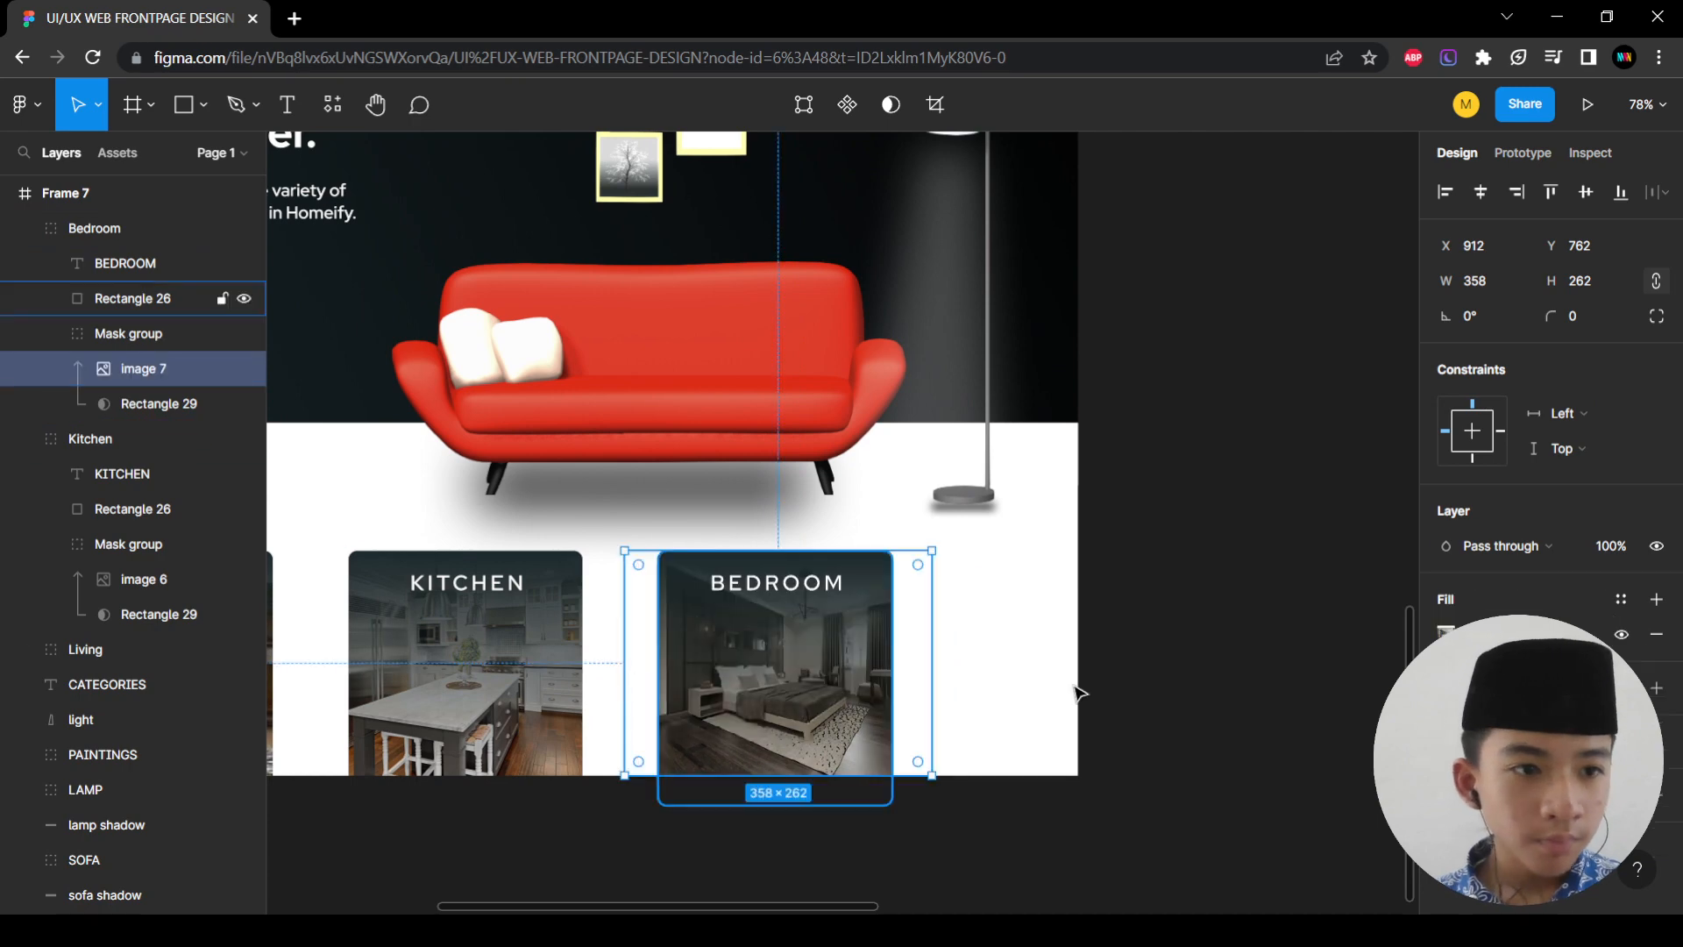
pyautogui.click(1170, 634)
# Draw a circle about 66 × 66 on the white area beside the Bedroom card in Frame 7
pyautogui.scroll(-3, 1167, 637)
pyautogui.scroll(-1, 1165, 639)
pyautogui.scroll(2, 1122, 662)
pyautogui.hscroll(2, 1104, 659)
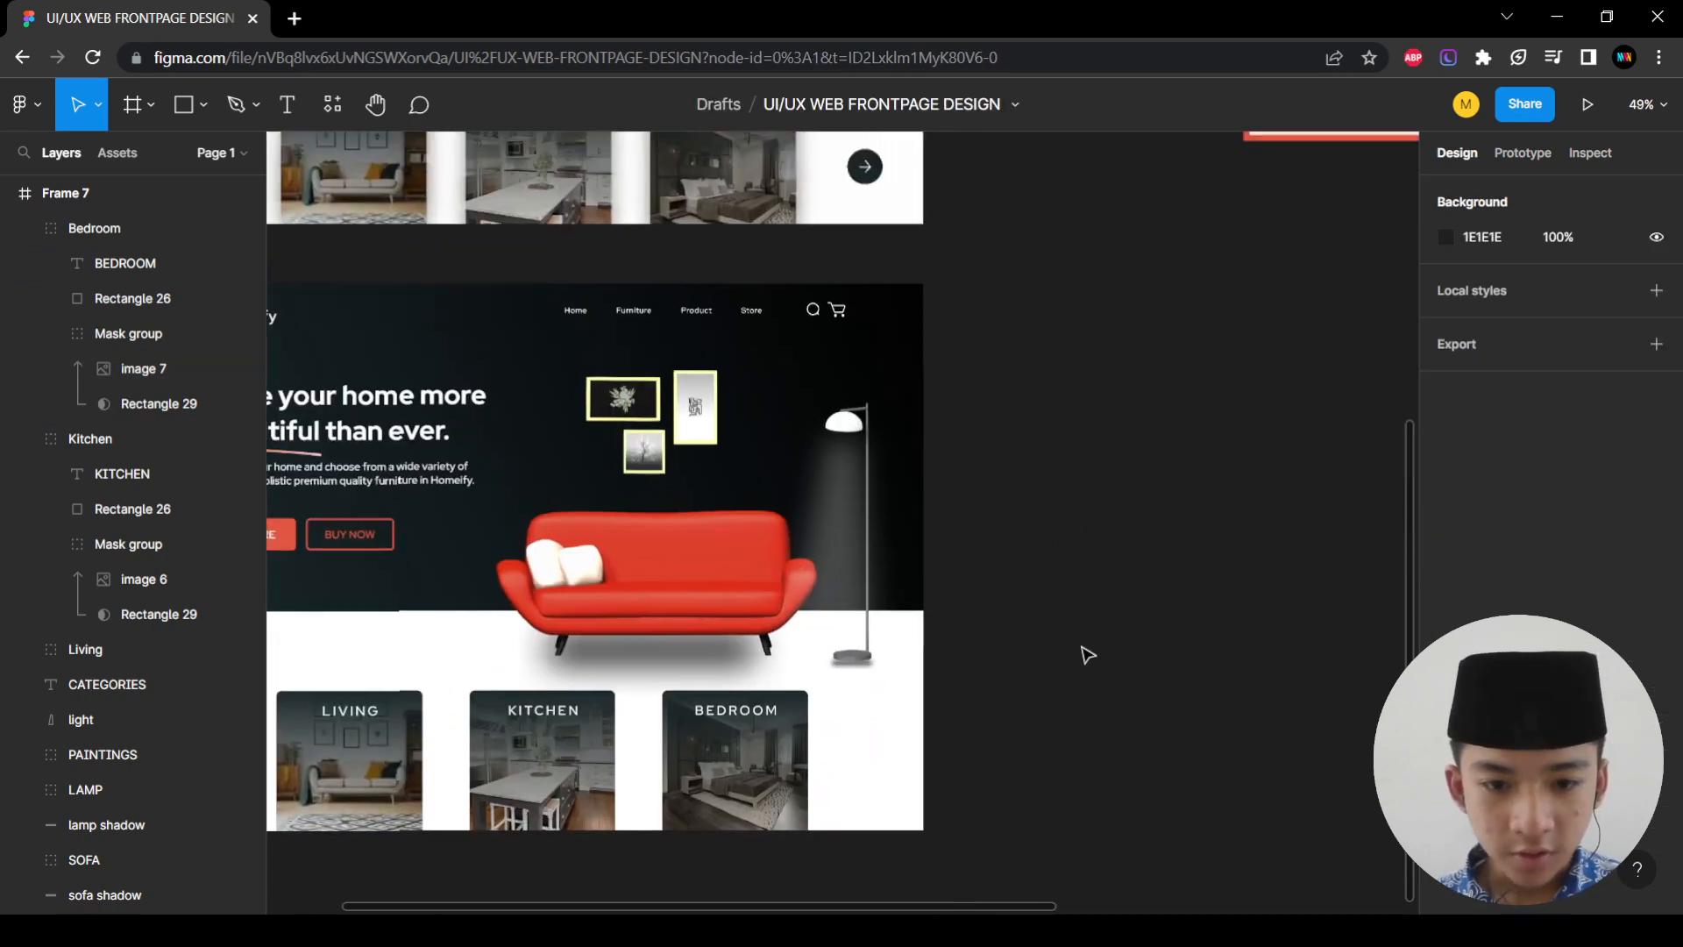
pyautogui.click(200, 106)
pyautogui.click(132, 237)
pyautogui.scroll(-1, 534, 561)
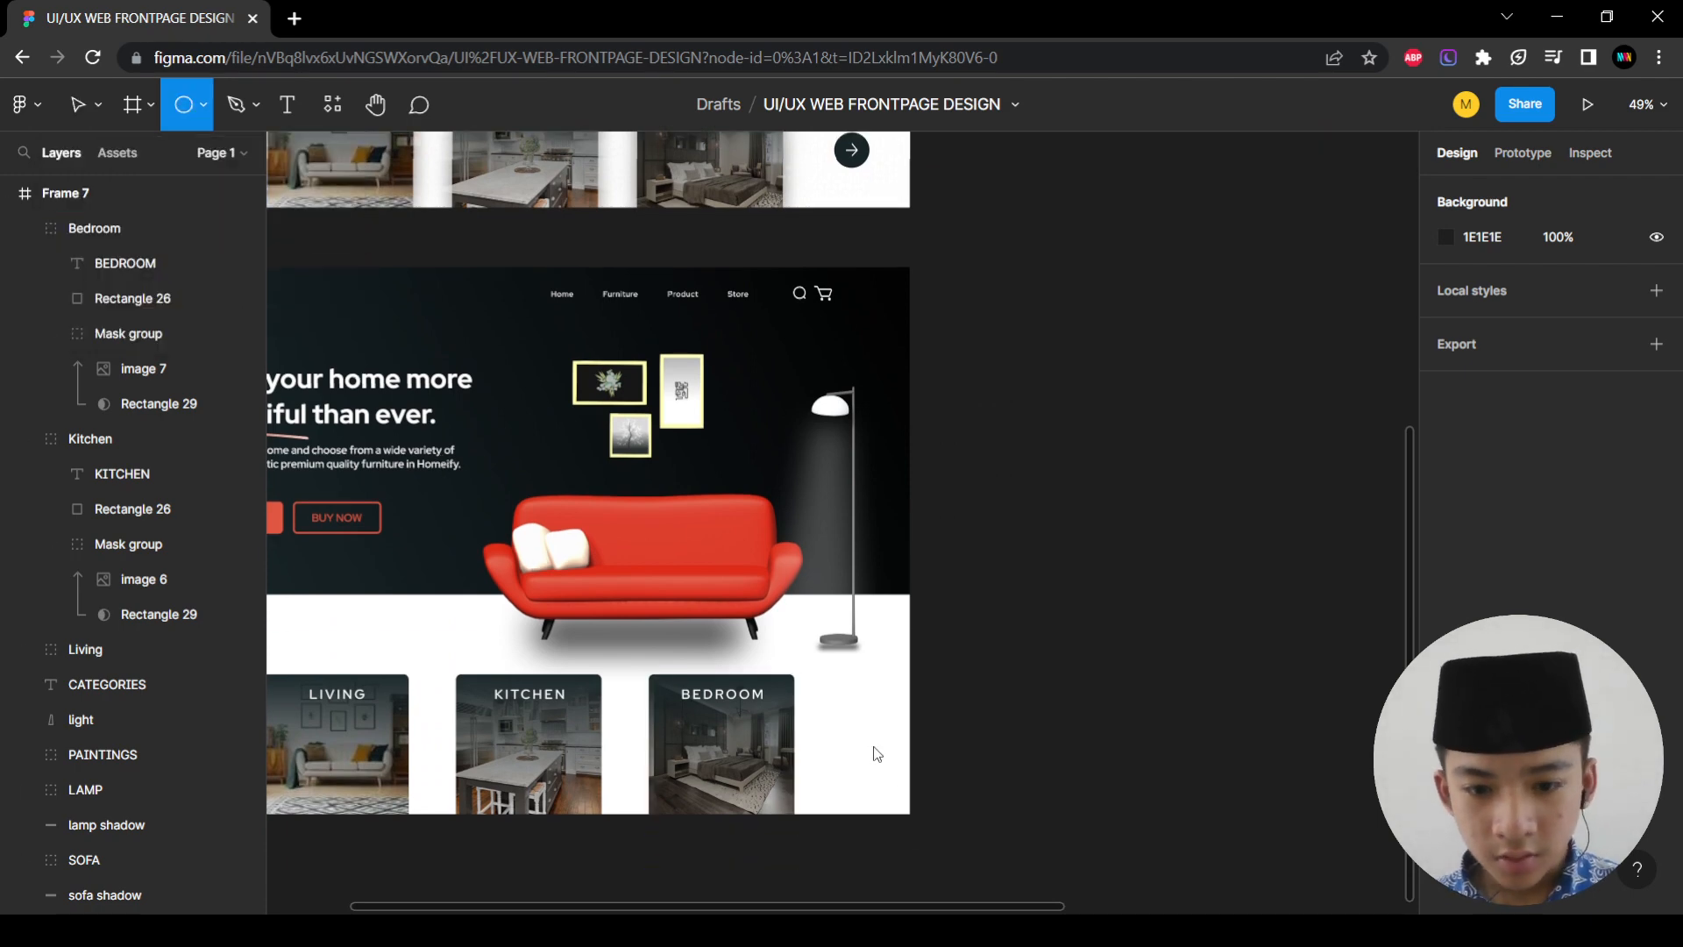
pyautogui.moveTo(833, 711); pyautogui.dragTo(871, 747)
pyautogui.press('v')
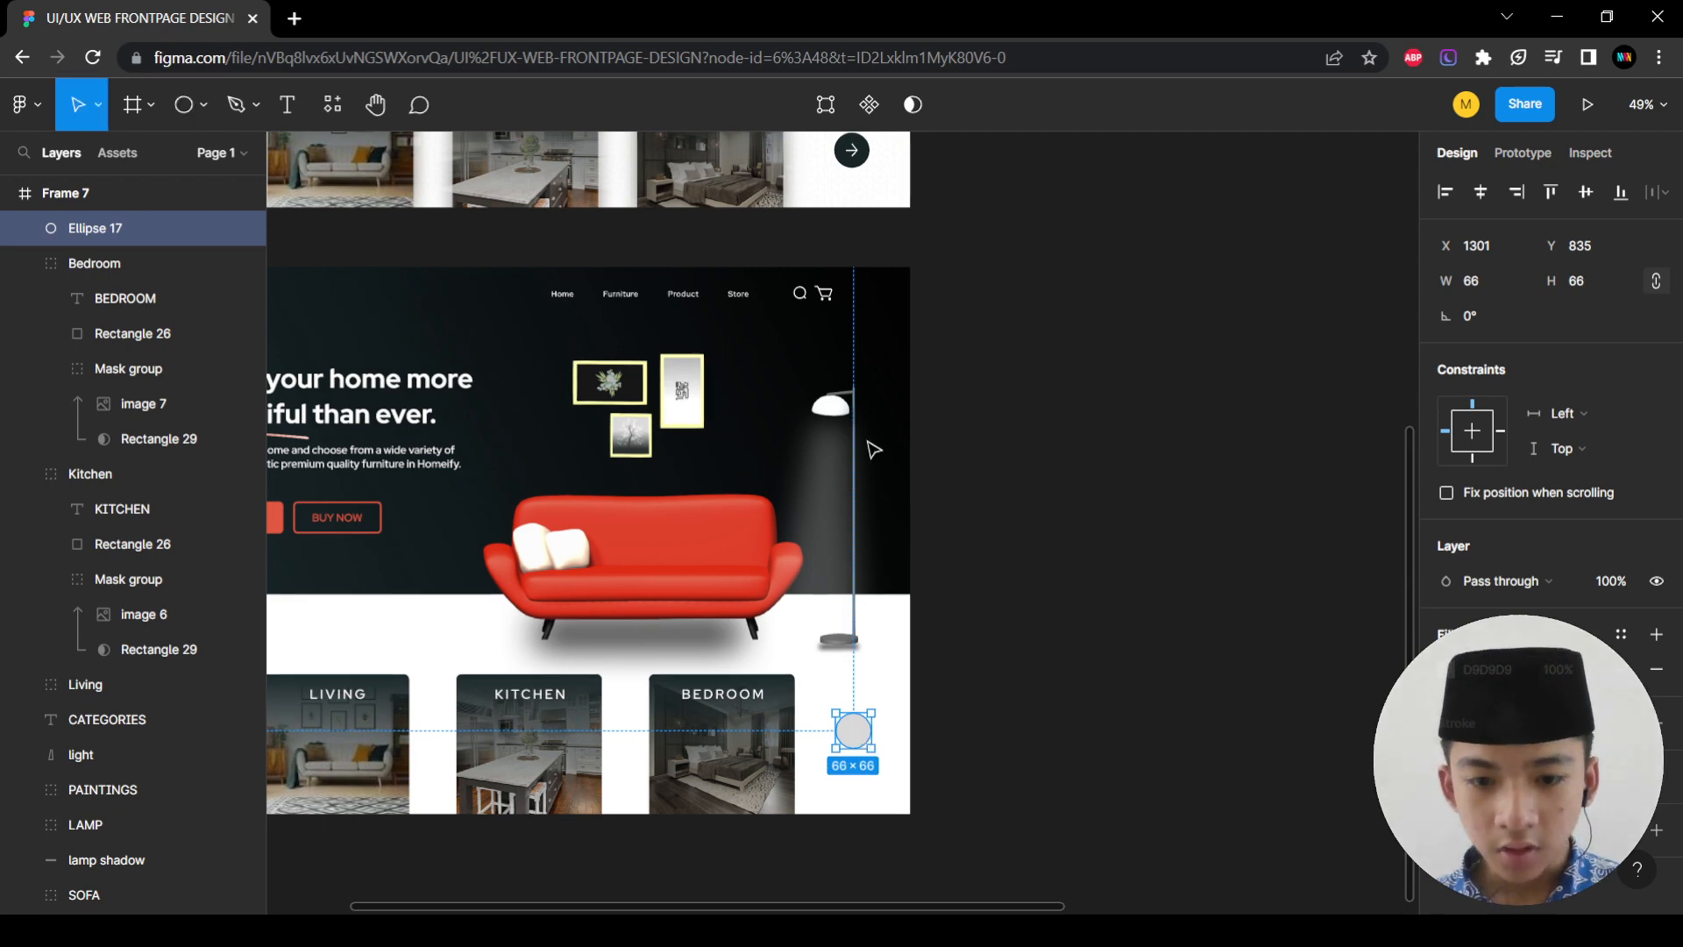
# Compare the circle with the original design's arrow button and reposition it to about X 1288, Y 845
pyautogui.click(861, 166)
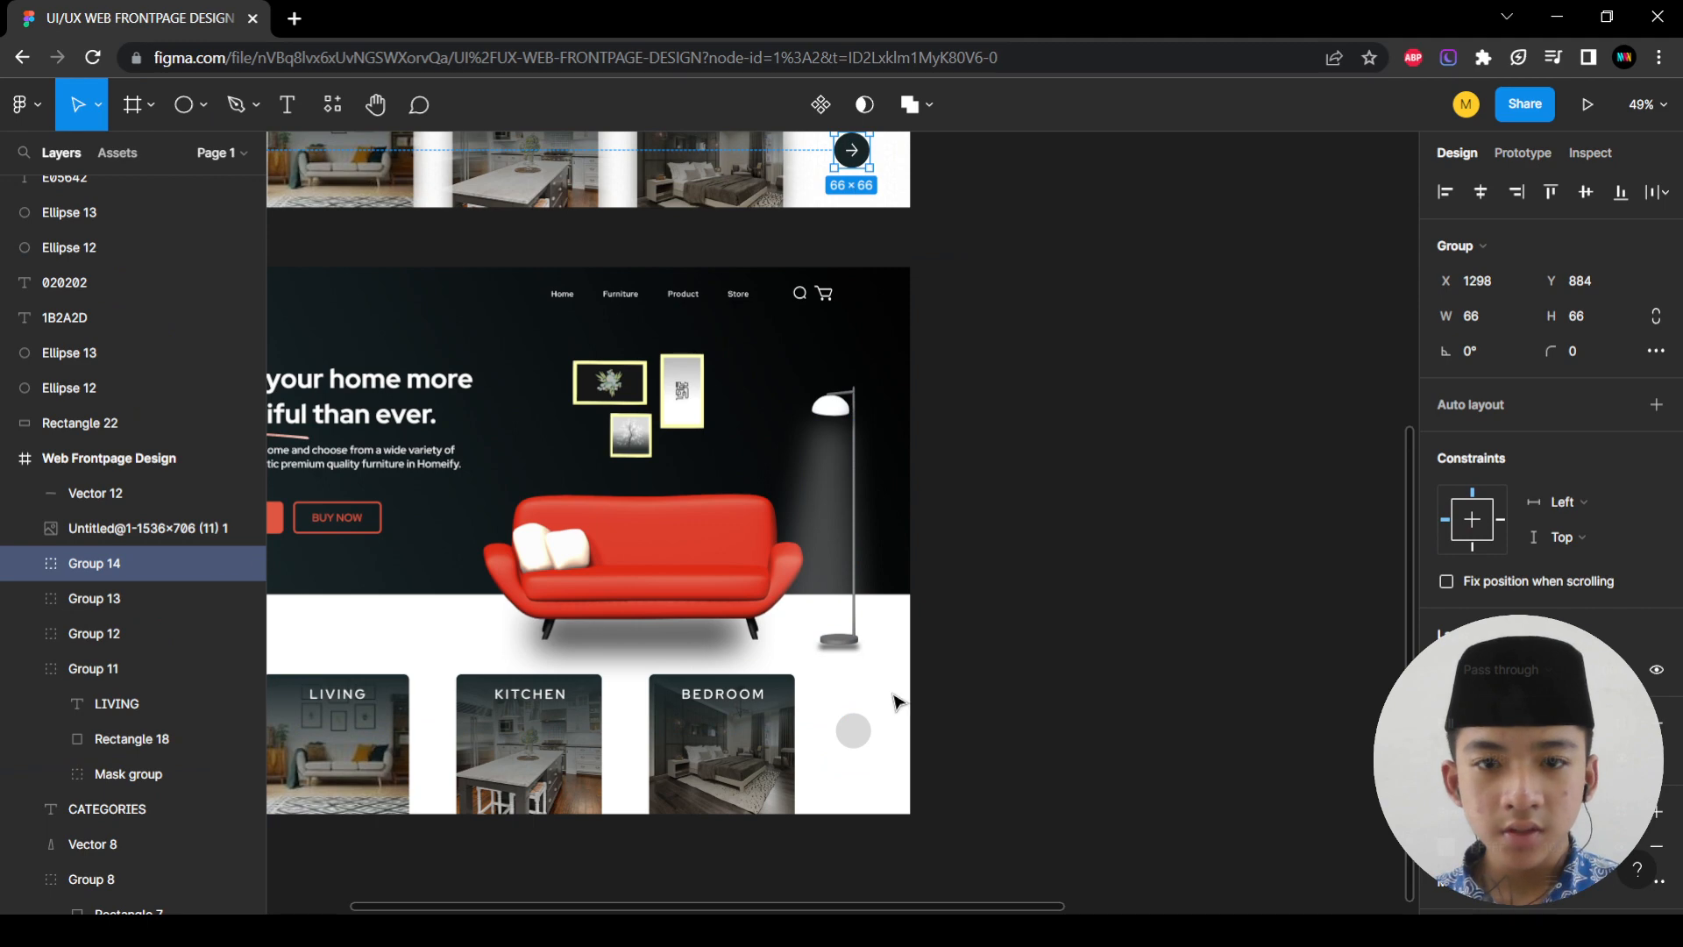
pyautogui.click(856, 735)
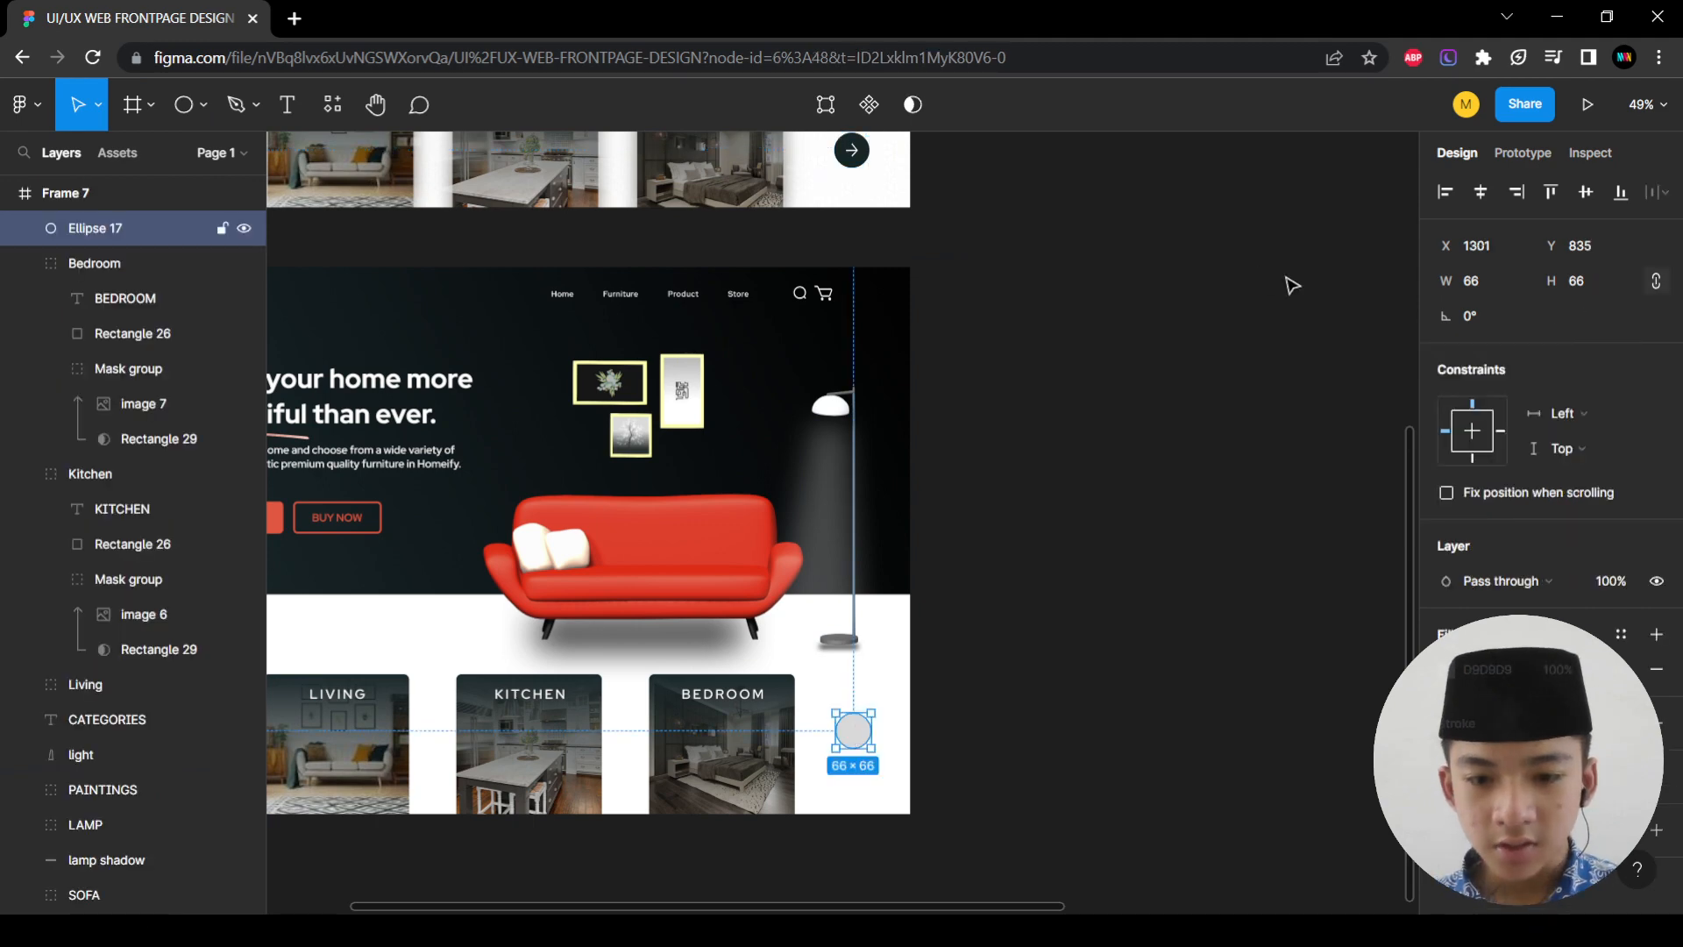
pyautogui.scroll(5, 906, 688)
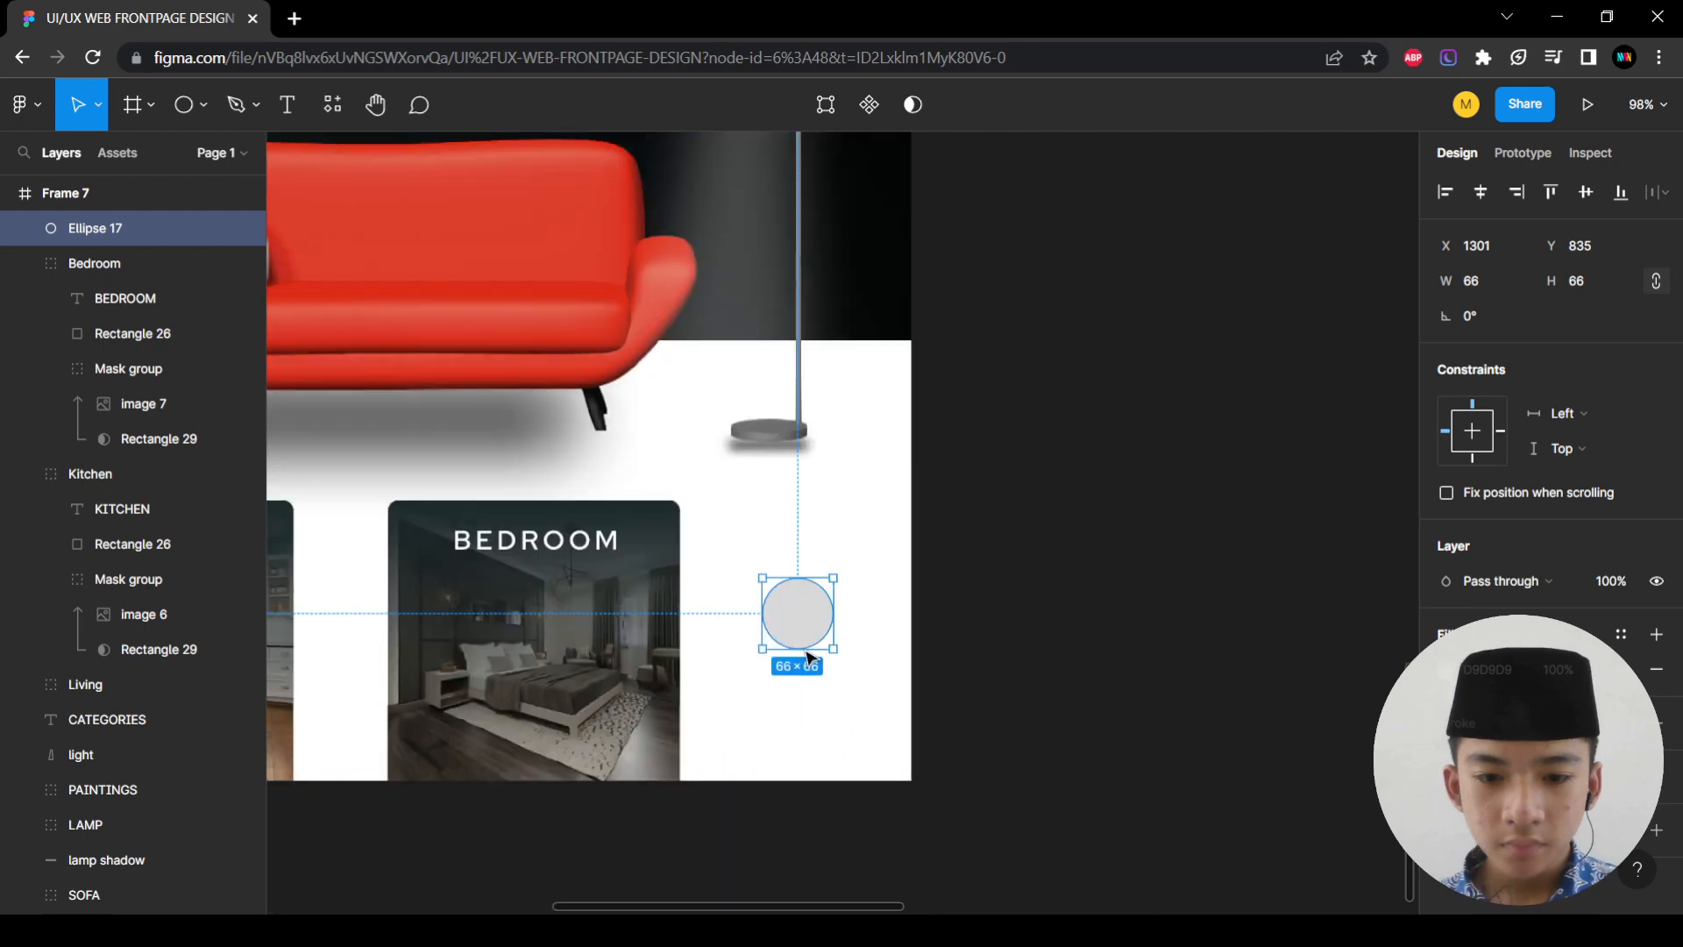
pyautogui.scroll(-1, 802, 586)
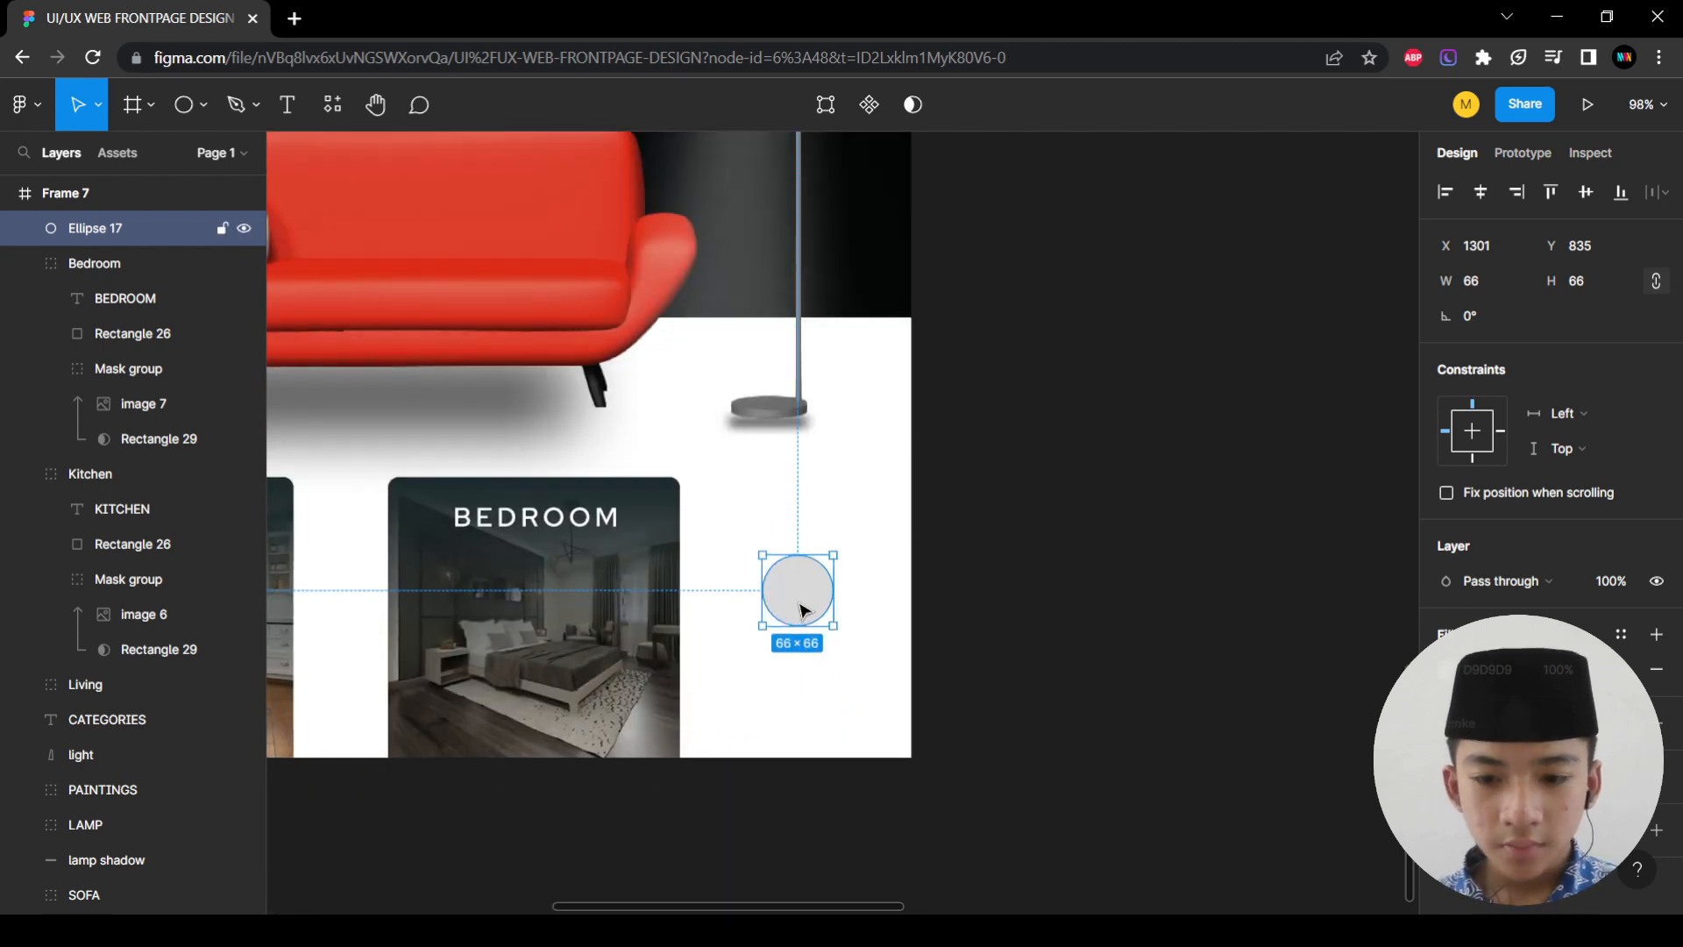
pyautogui.moveTo(802, 609)
pyautogui.mouseDown()
pyautogui.moveTo(800, 646)
pyautogui.moveTo(801, 623)
pyautogui.moveTo(788, 631)
pyautogui.mouseUp()
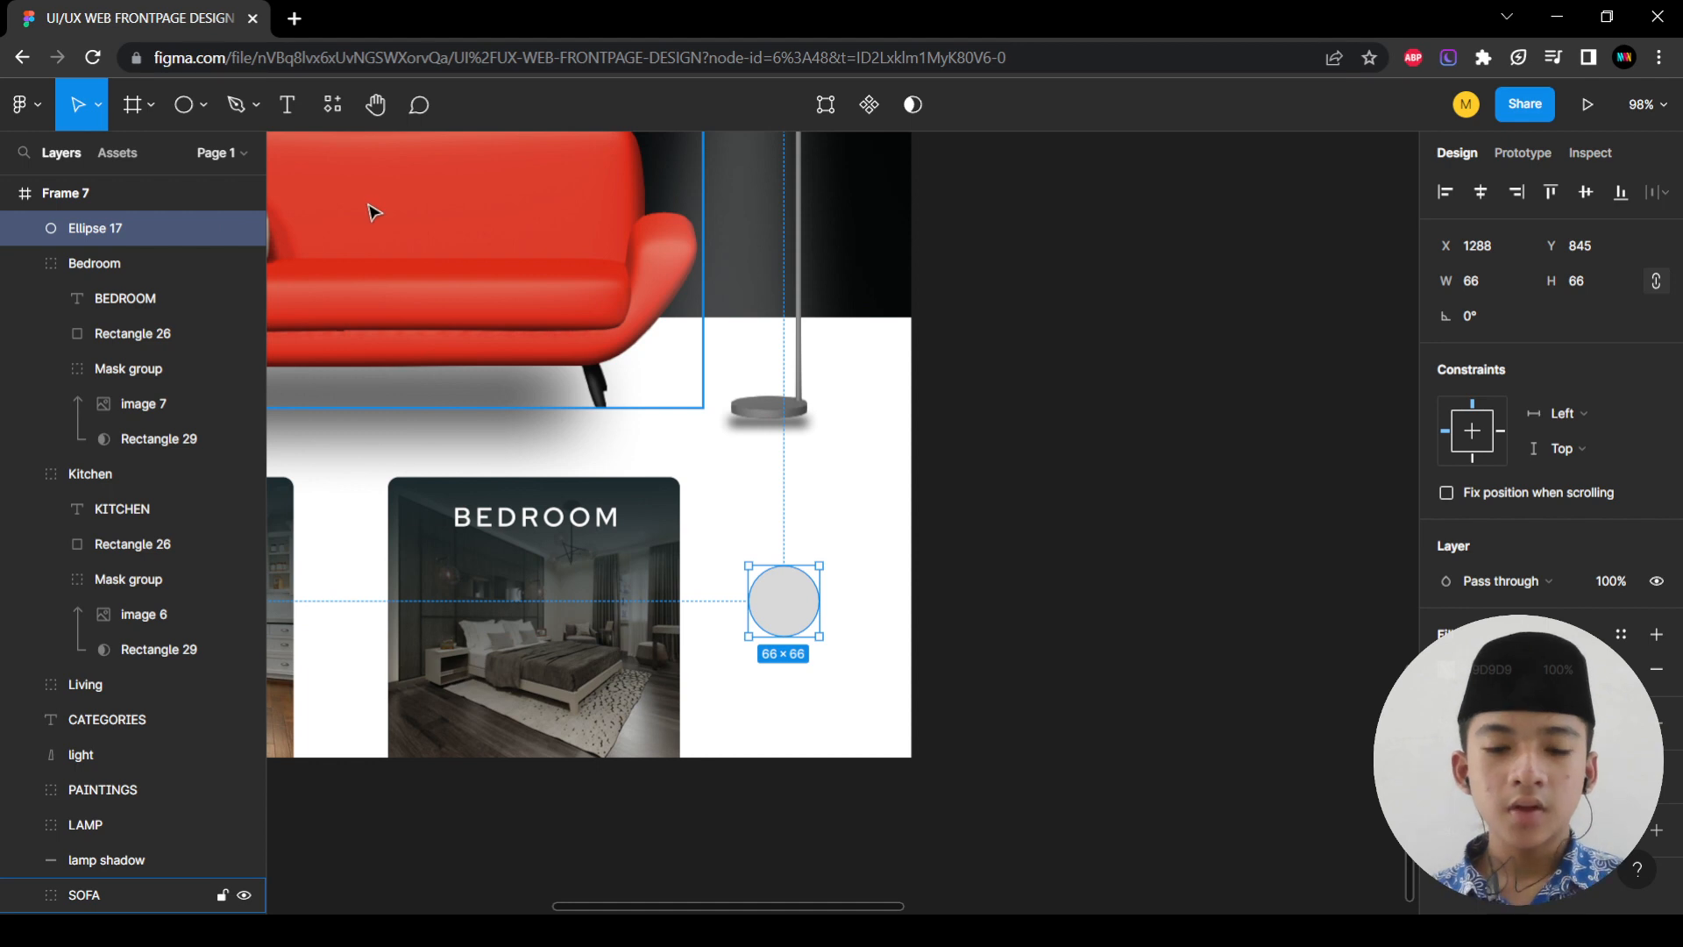
# Draw a horizontal arrow shaft about 32 px long and the upper arrowhead stroke inside the circle with the Pen tool
pyautogui.click(241, 108)
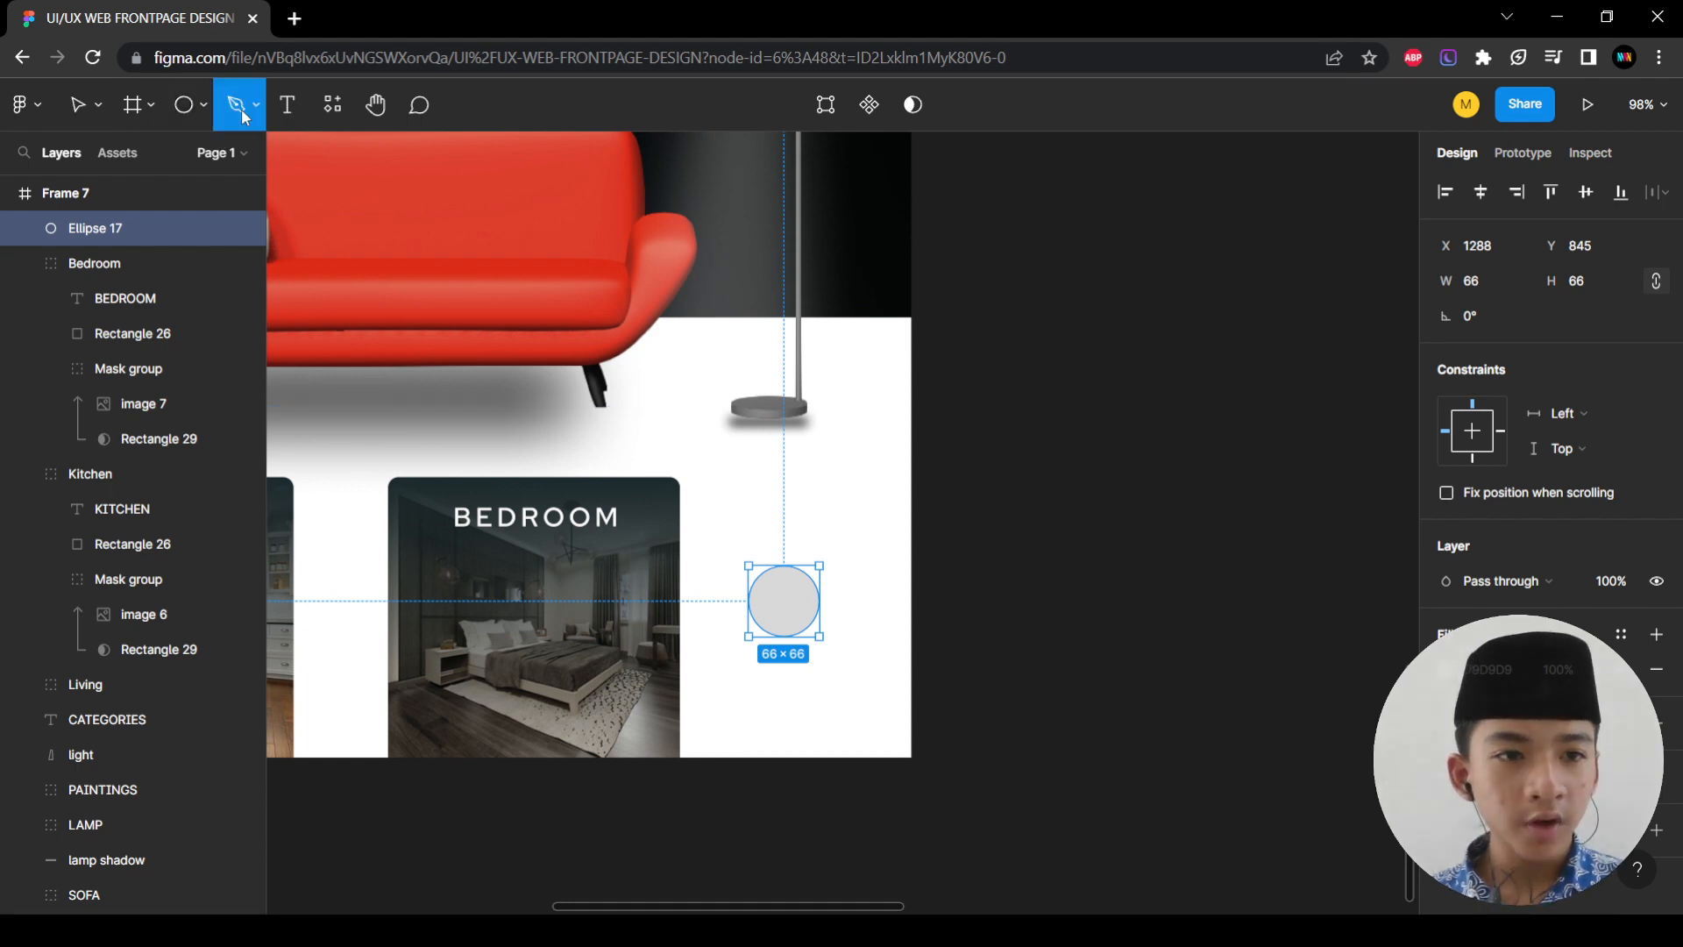
pyautogui.click(762, 604)
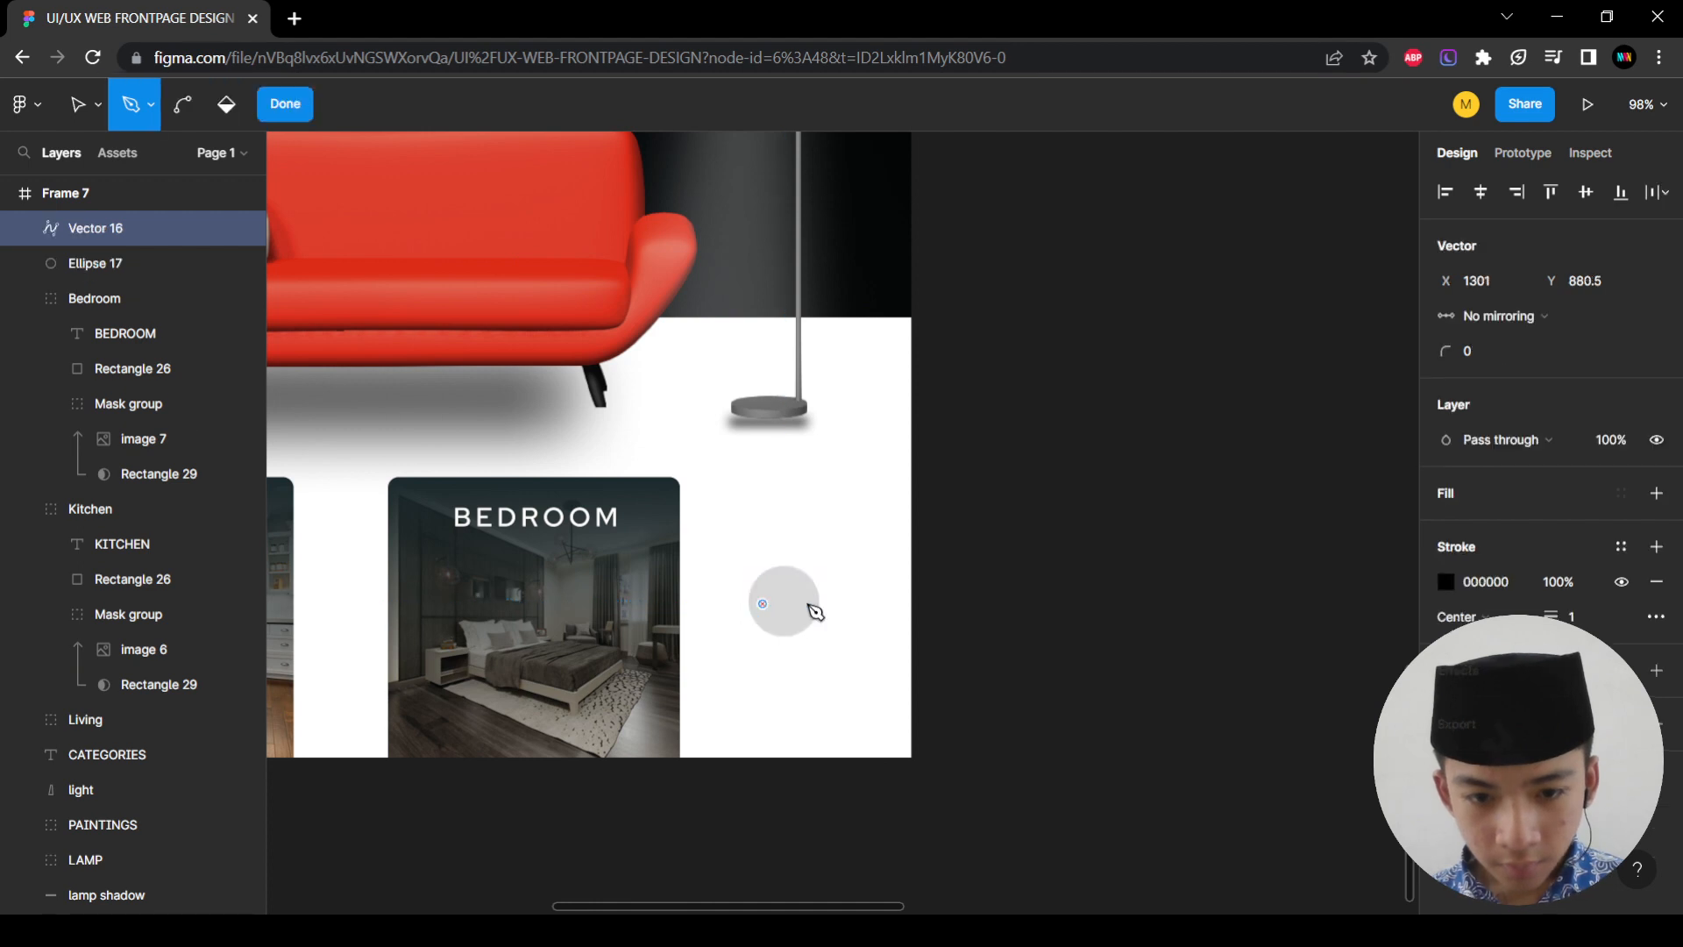
pyautogui.click(797, 604)
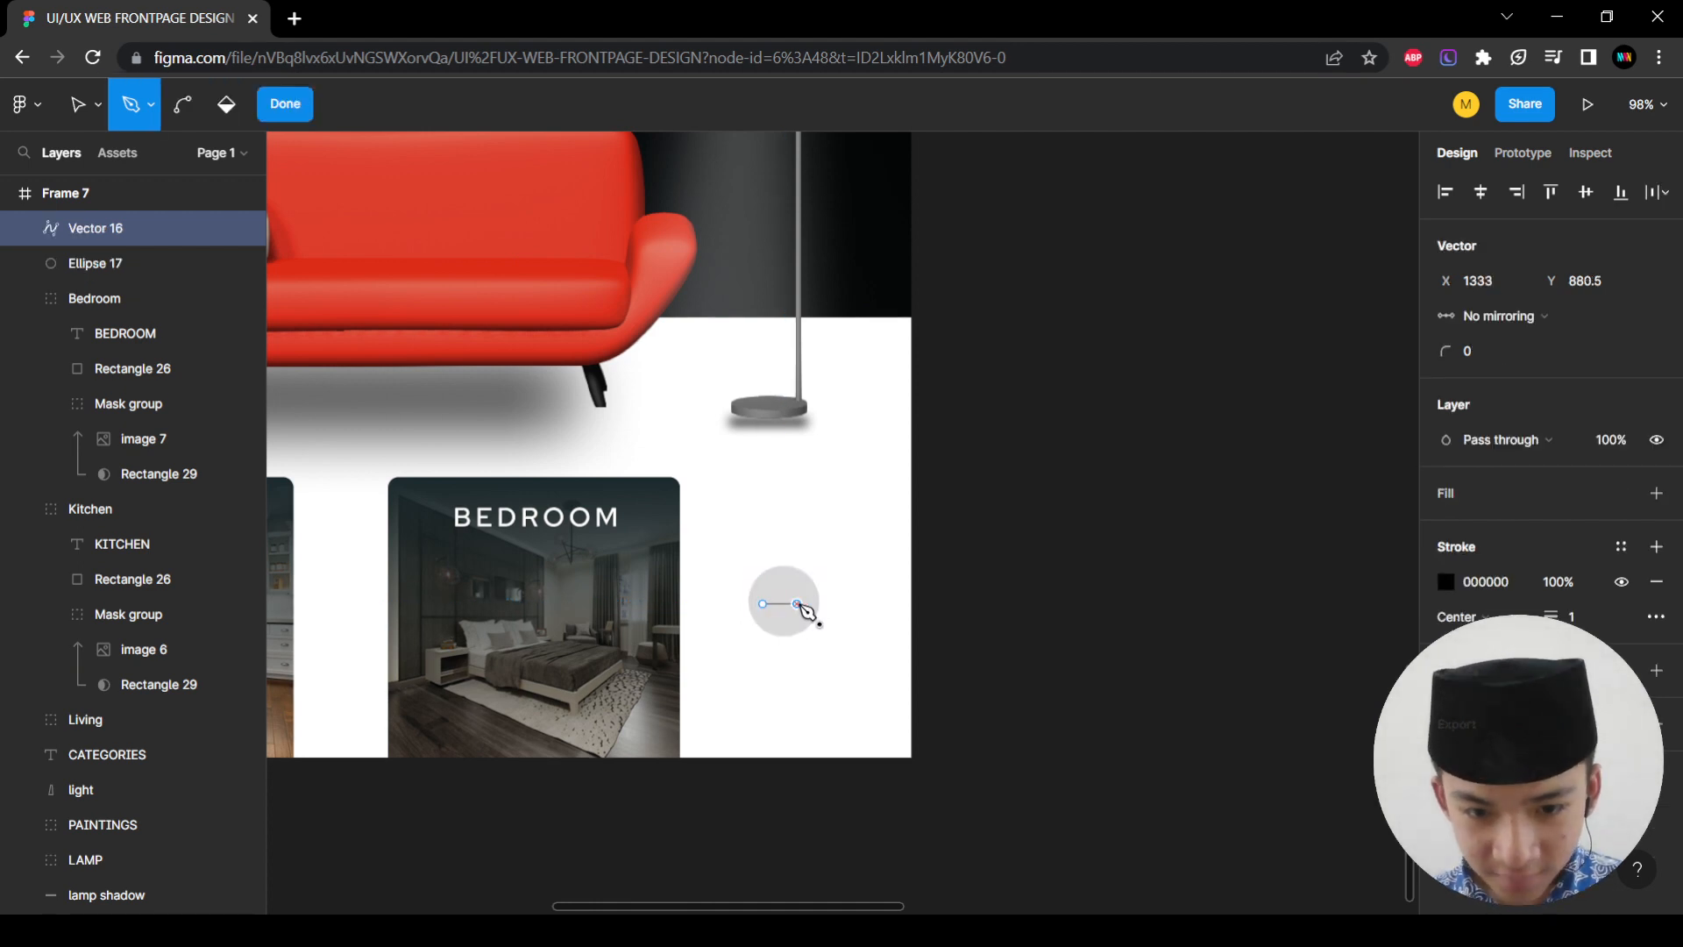
pyautogui.scroll(1, 794, 604)
pyautogui.scroll(2, 794, 605)
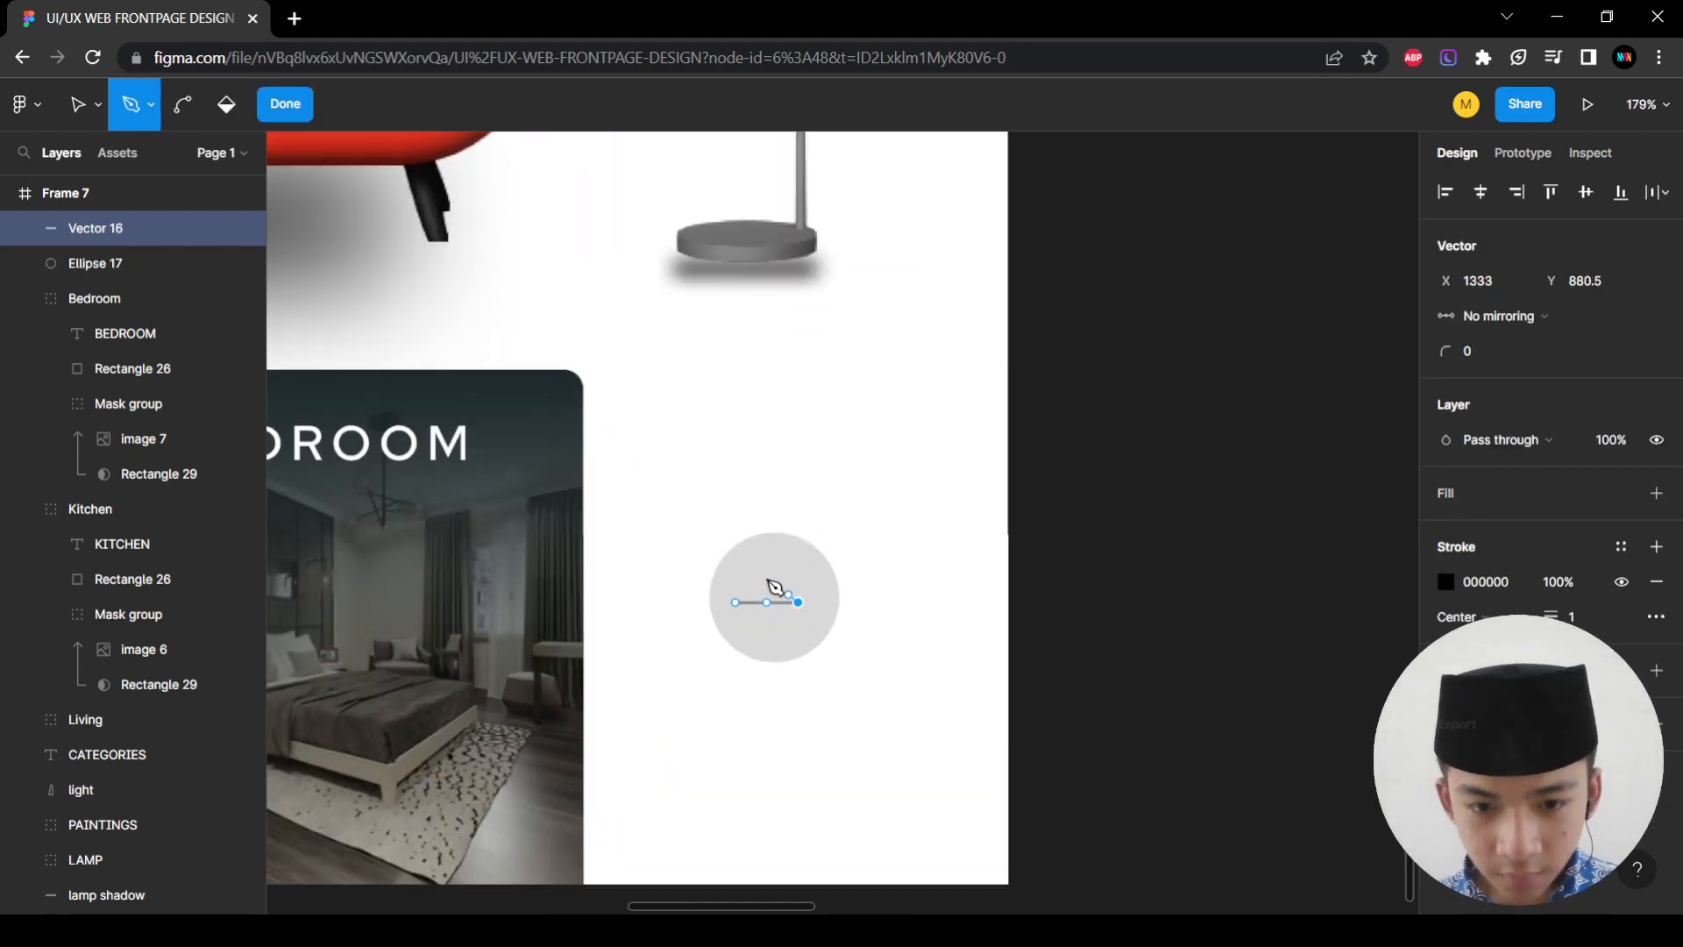
pyautogui.click(765, 573)
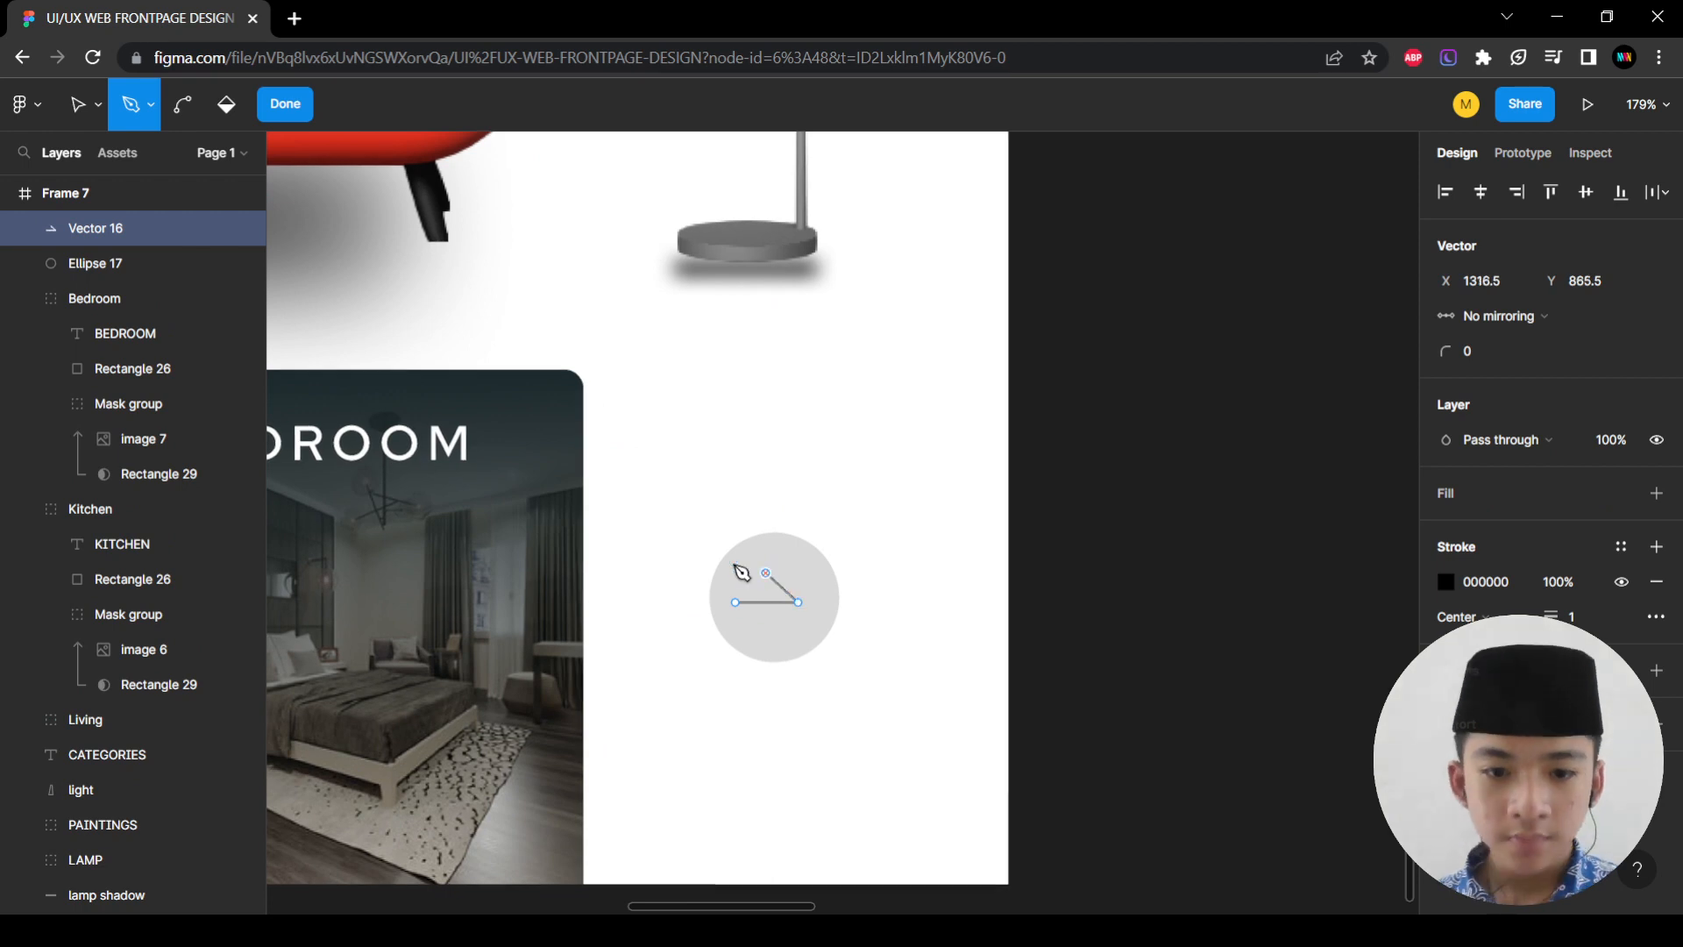
pyautogui.press('Escape')
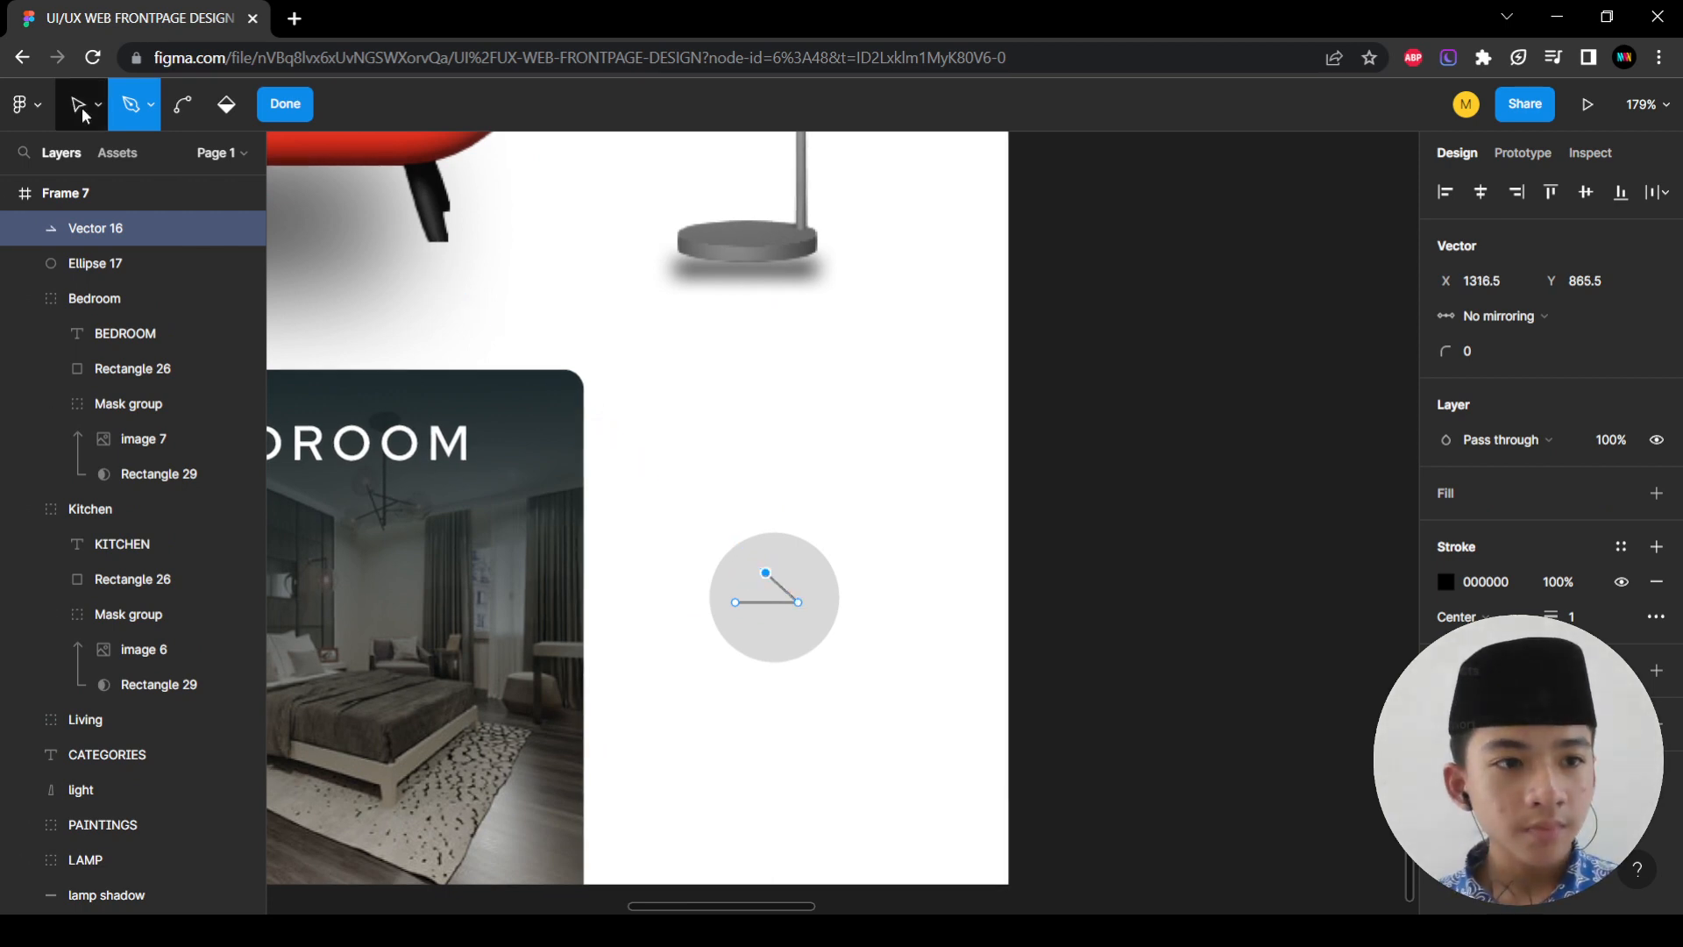
pyautogui.press('Escape')
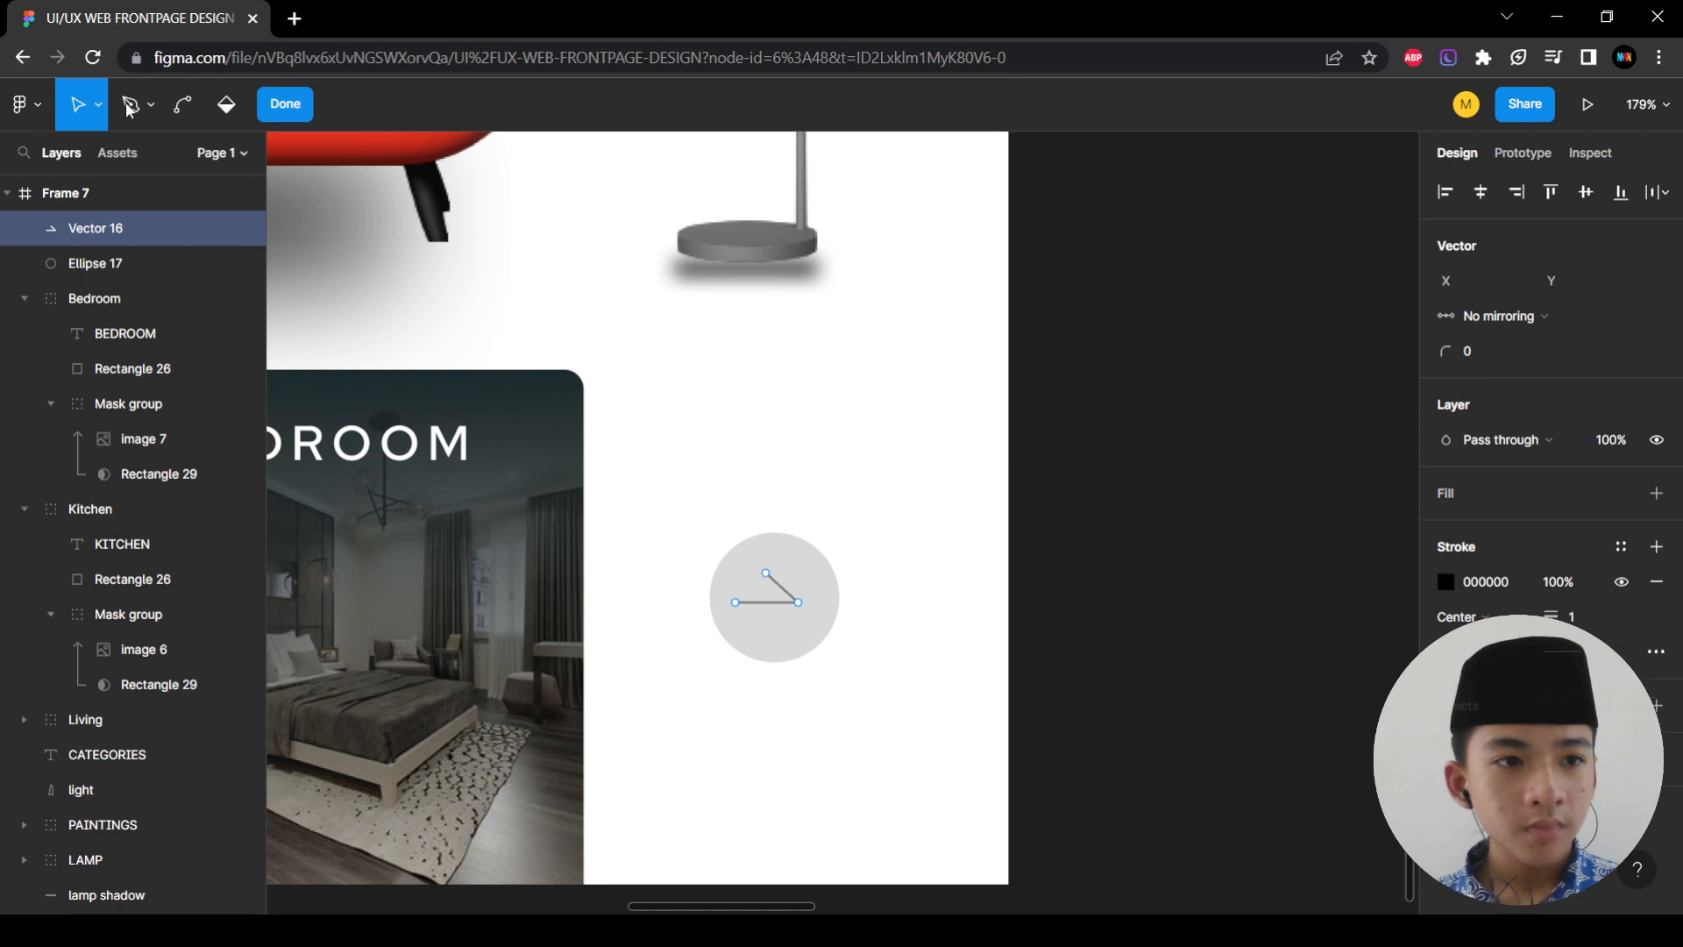
# Add the lower arrowhead stroke from the shaft's tip and finish the right-pointing arrow at about 32 × 28
pyautogui.click(131, 105)
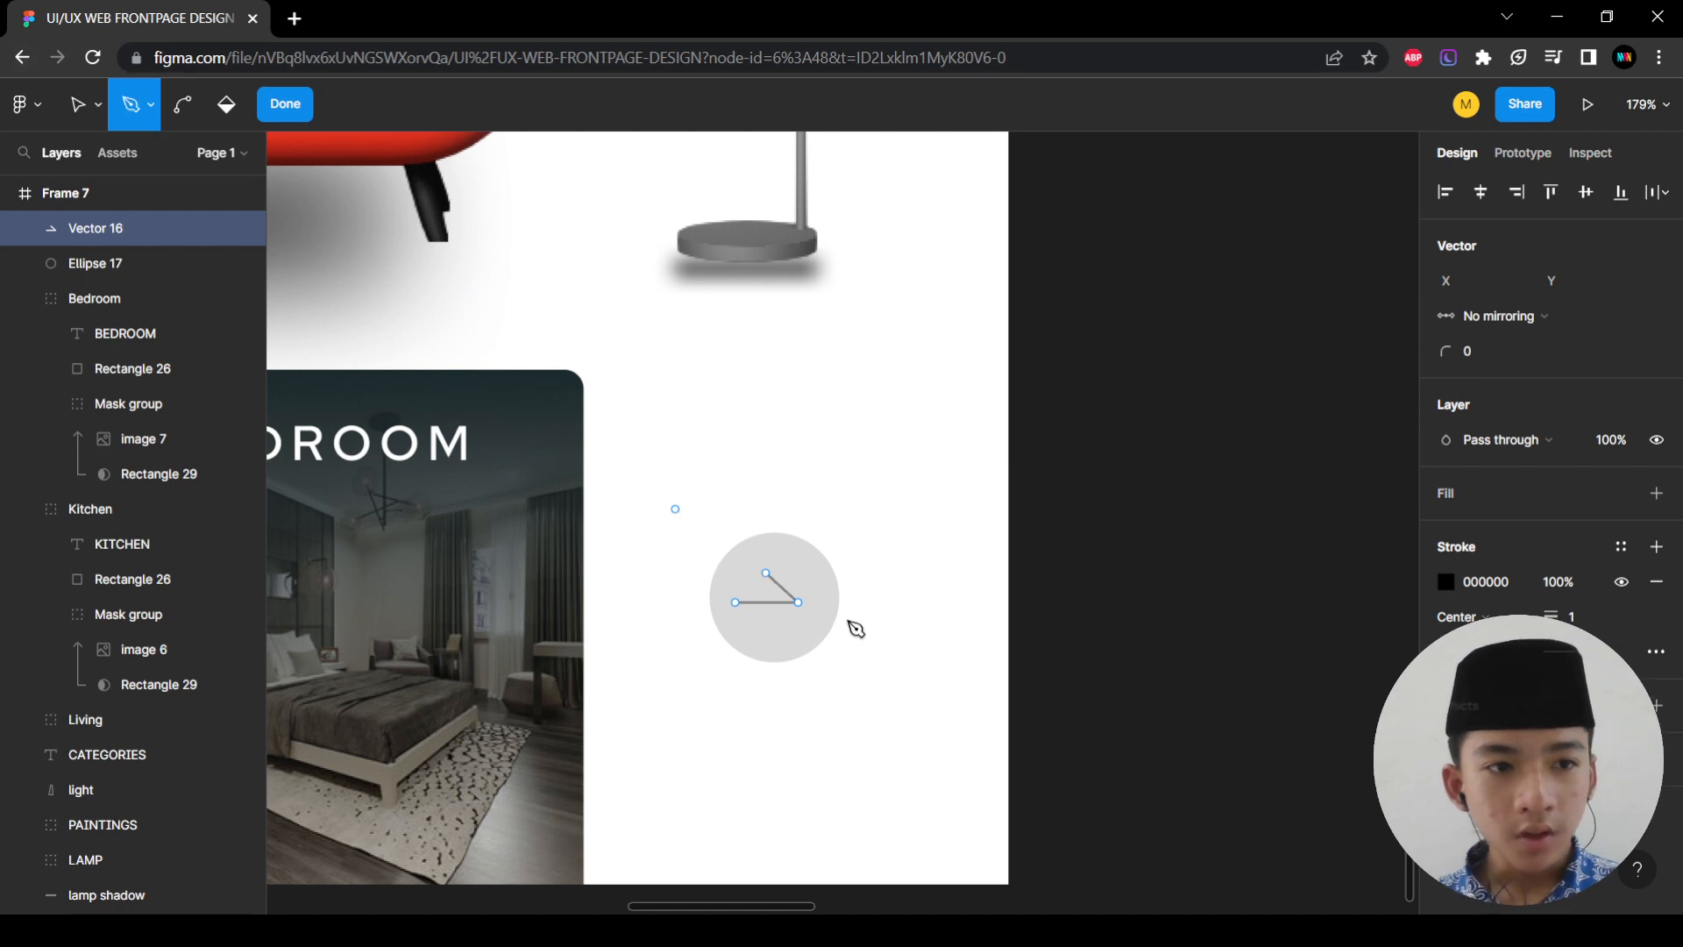
pyautogui.click(799, 603)
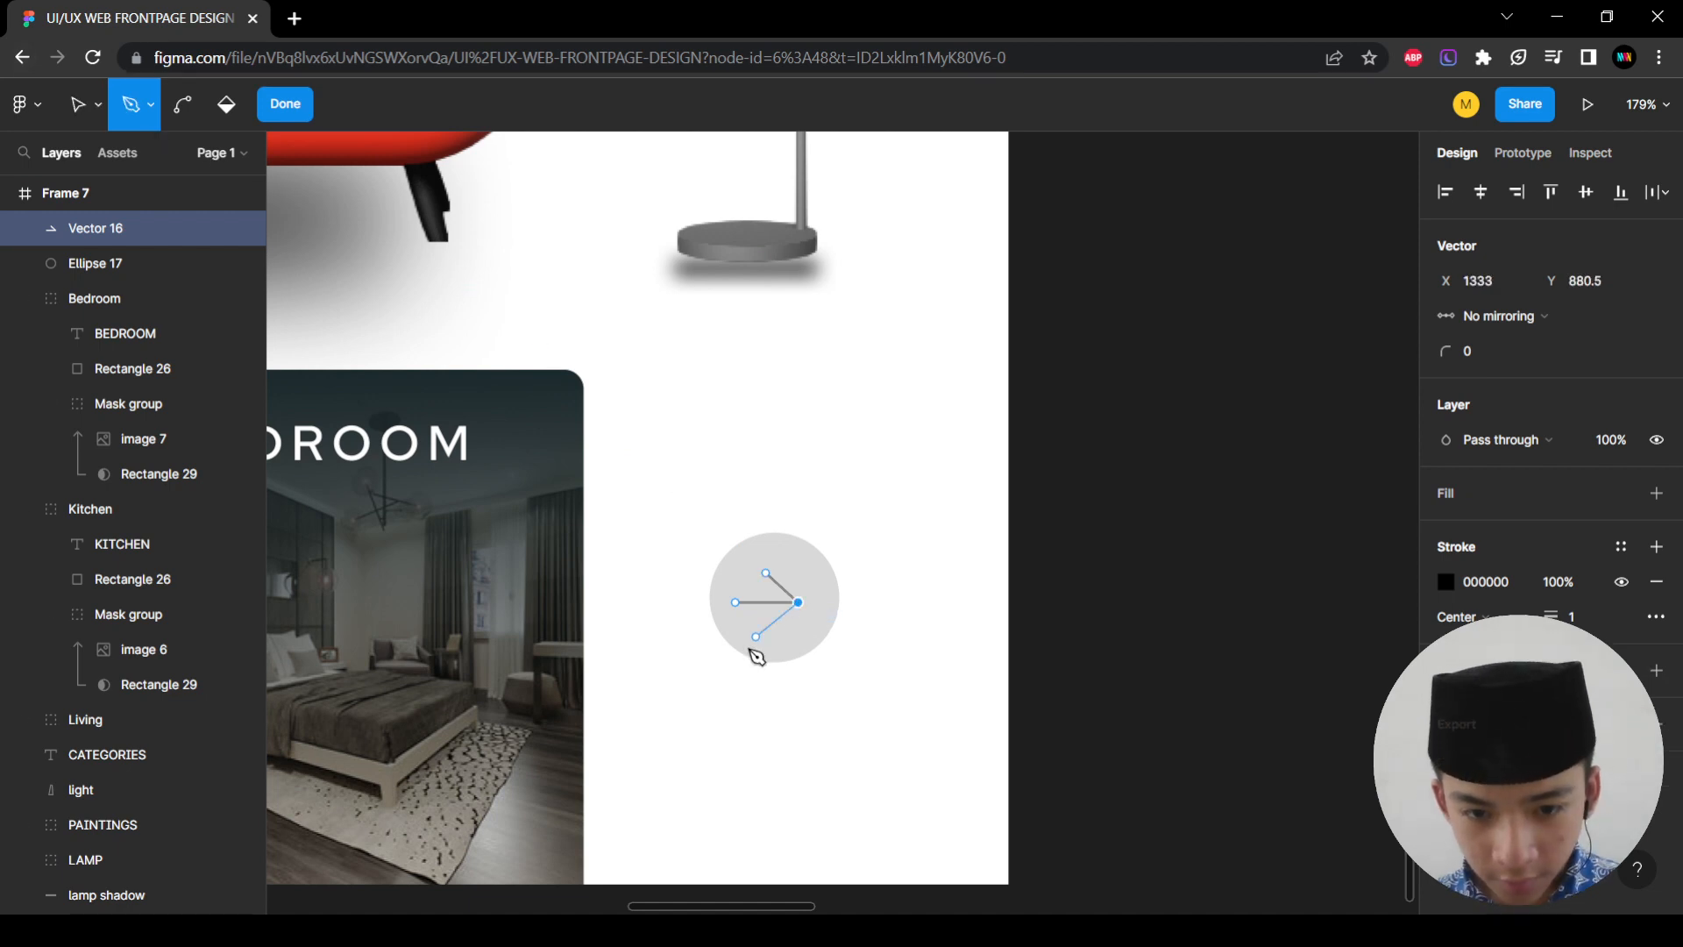
pyautogui.click(767, 627)
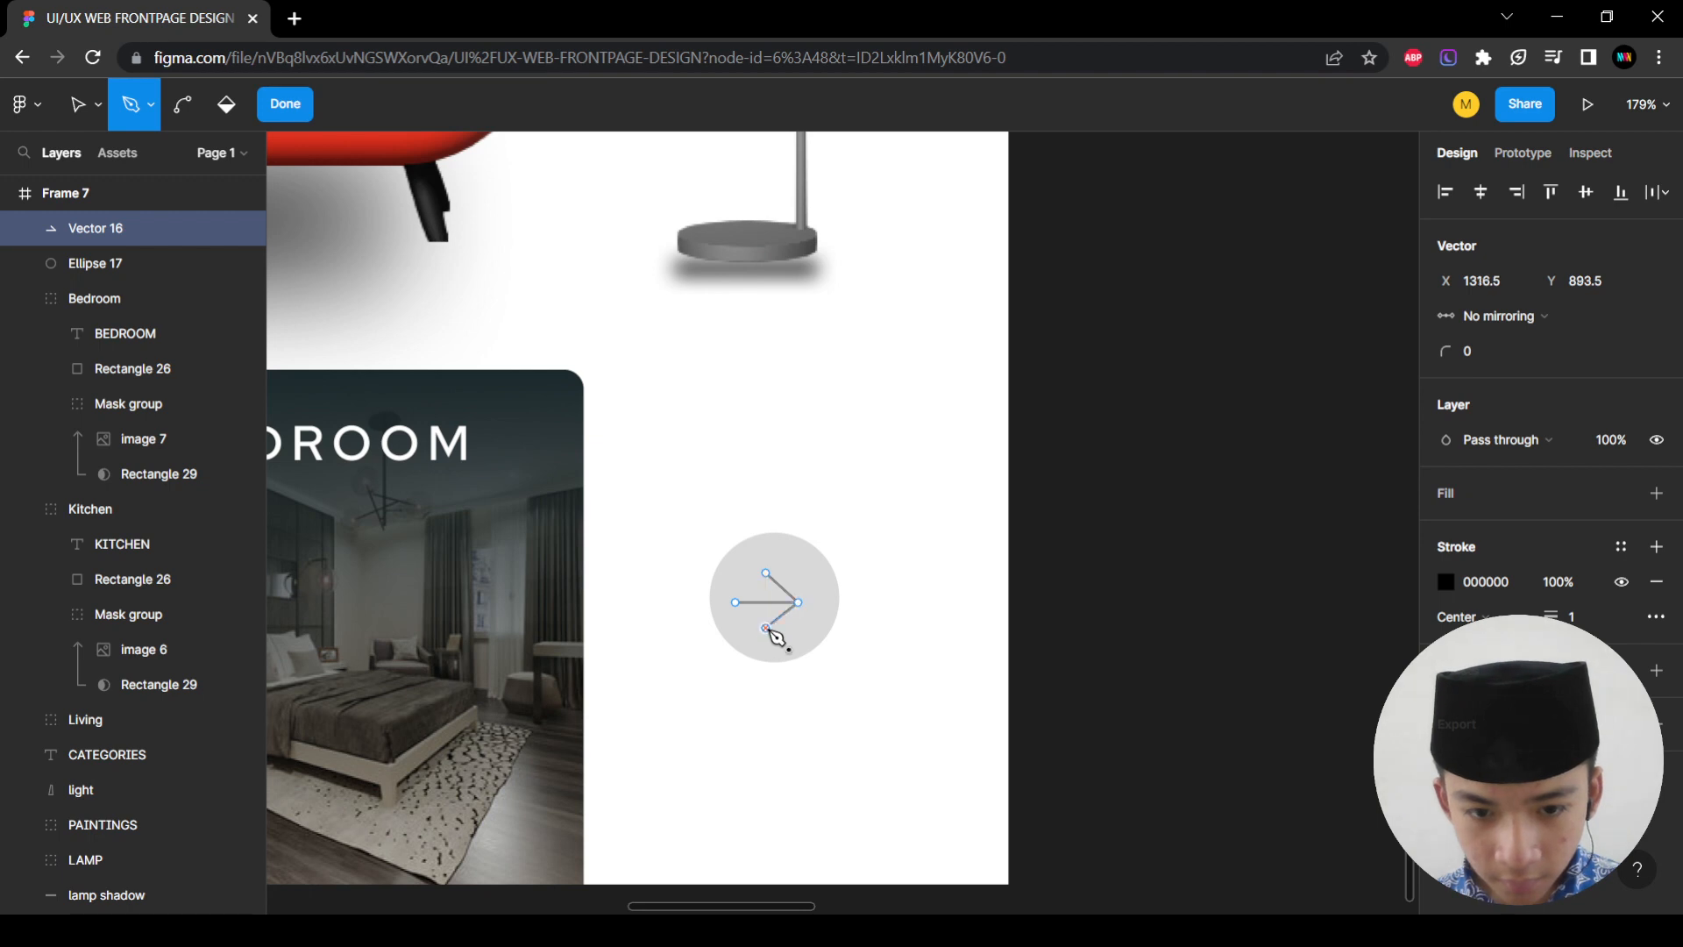
pyautogui.click(286, 105)
# Nudge the arrow into the centre of the circle, at X 1305, Y 863.5
pyautogui.press('Right')
pyautogui.press('Right')
pyautogui.press('Right')
pyautogui.press('Right')
pyautogui.press('Right')
pyautogui.press('Right')
pyautogui.press('Right')
pyautogui.press('Right')
pyautogui.press('Right')
pyautogui.press('Right')
pyautogui.press('Right')
pyautogui.press('Right')
pyautogui.press('Right')
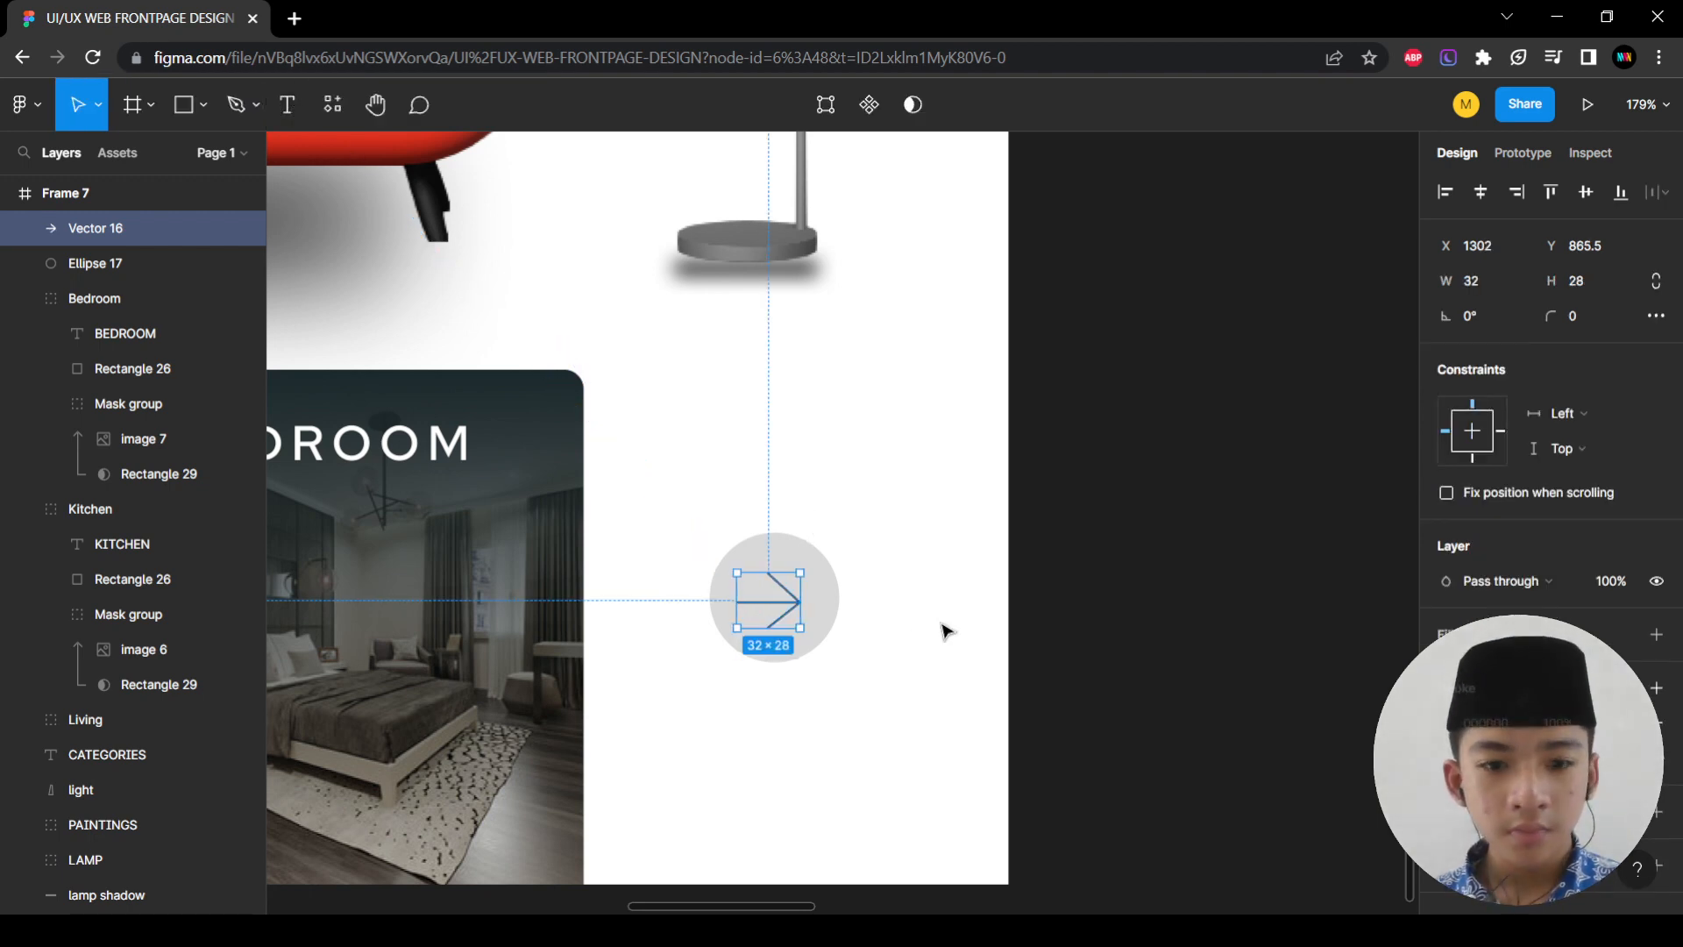
pyautogui.click(944, 631)
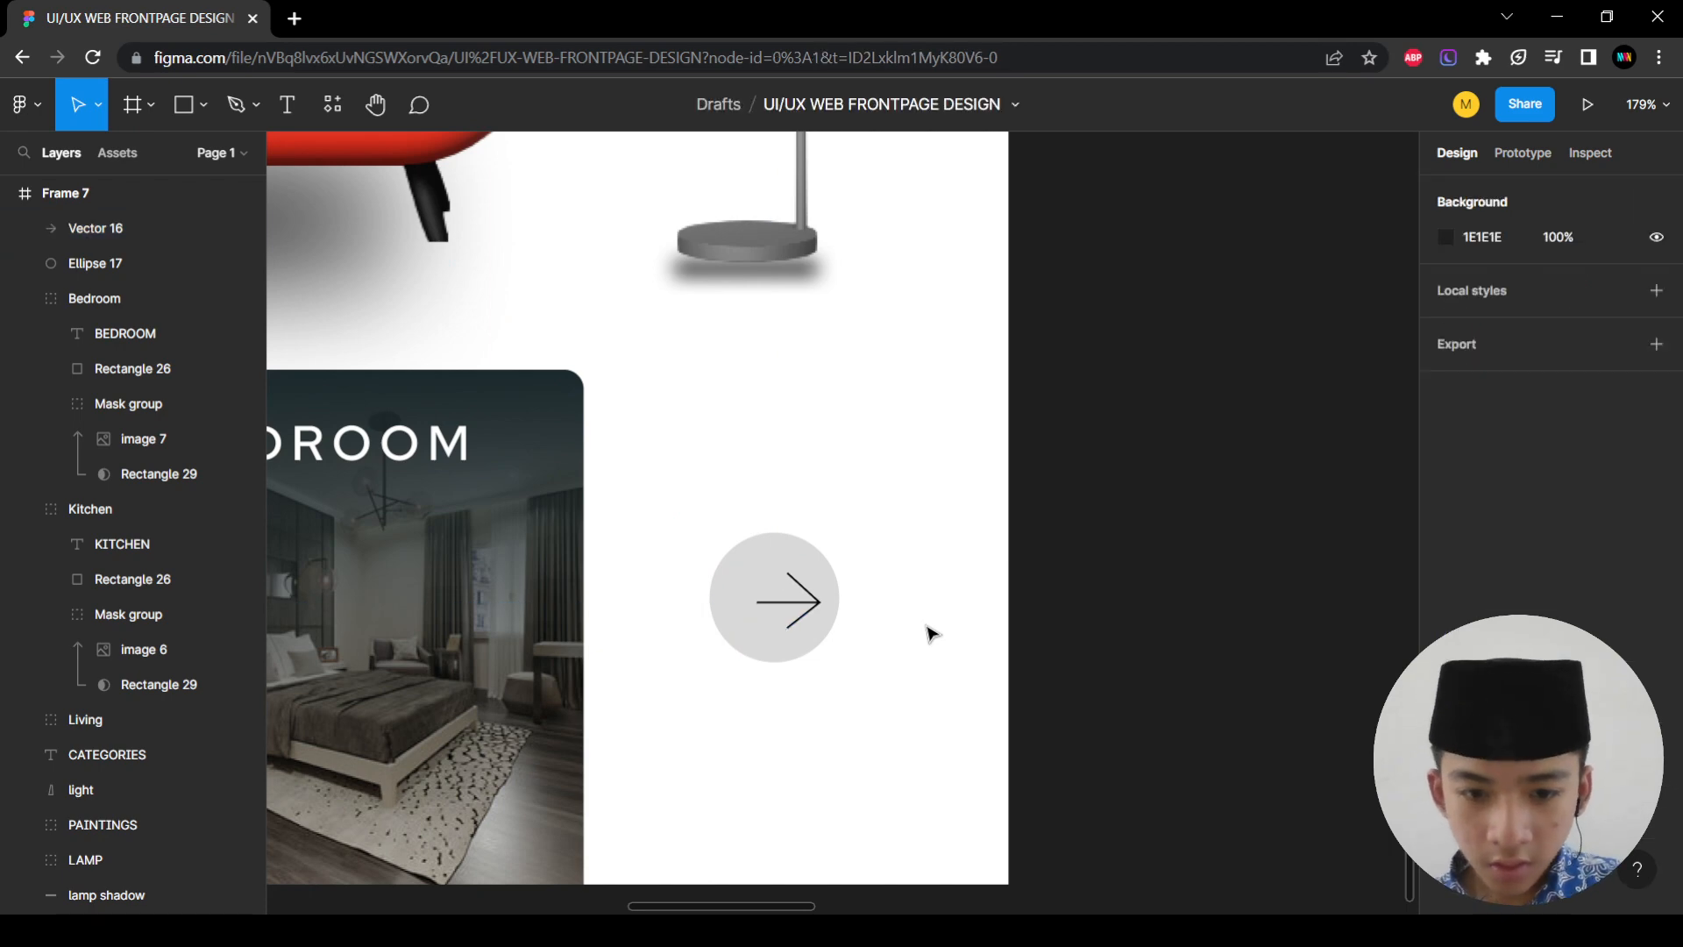
pyautogui.click(822, 613)
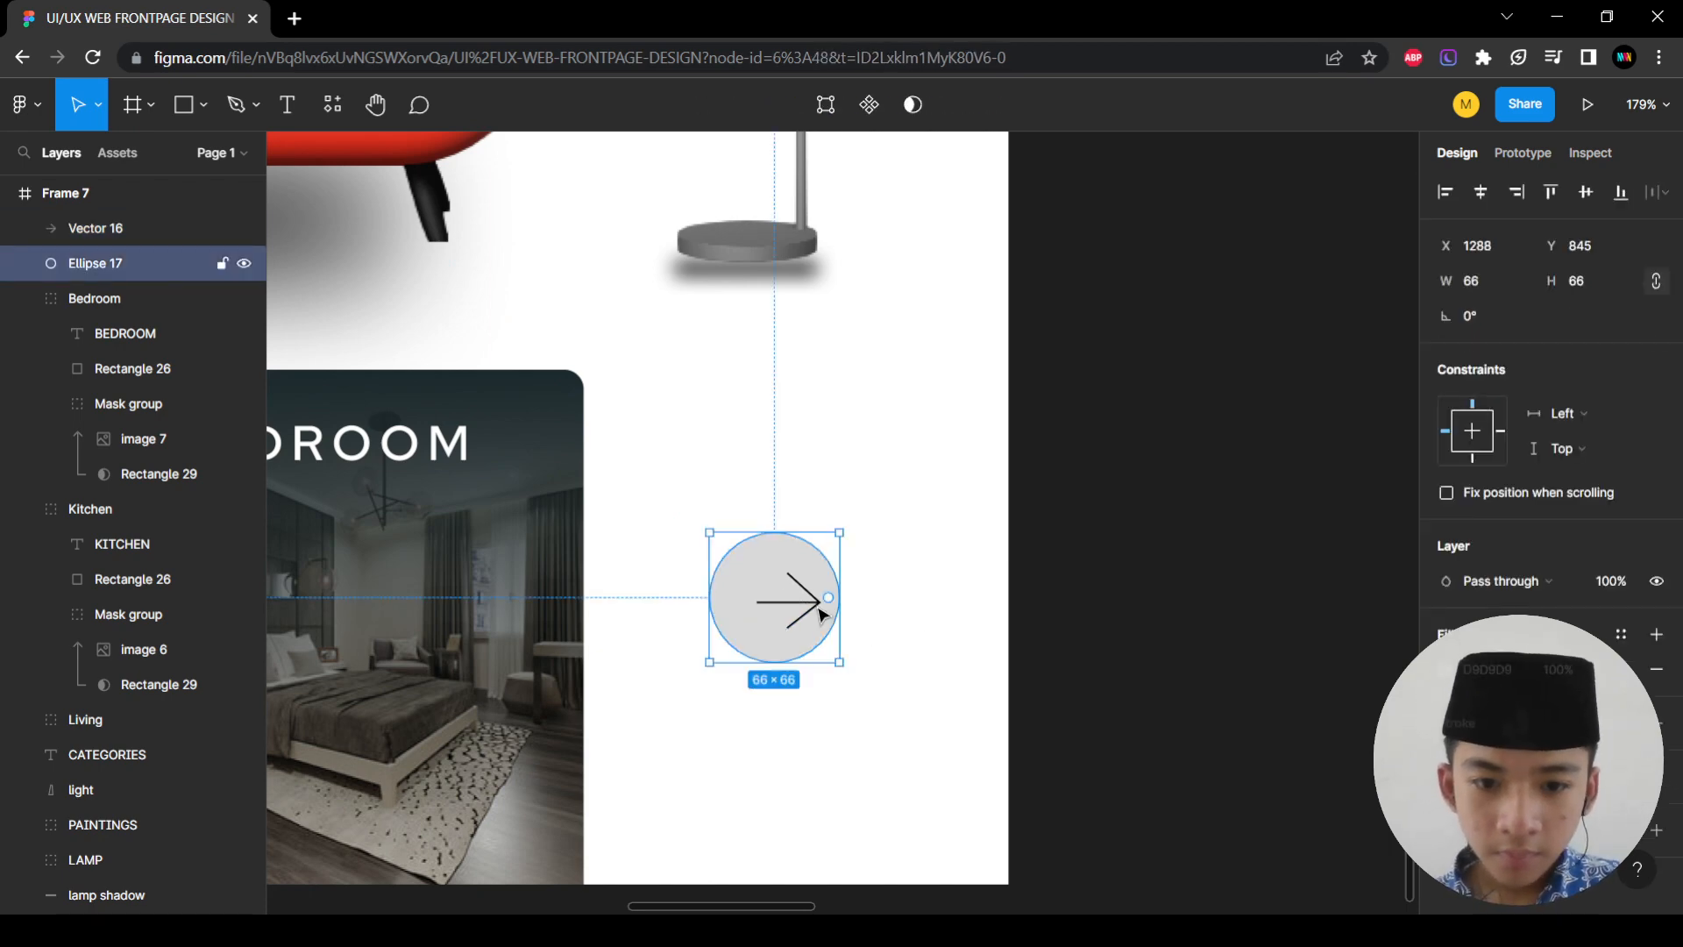
pyautogui.moveTo(822, 614); pyautogui.dragTo(815, 614)
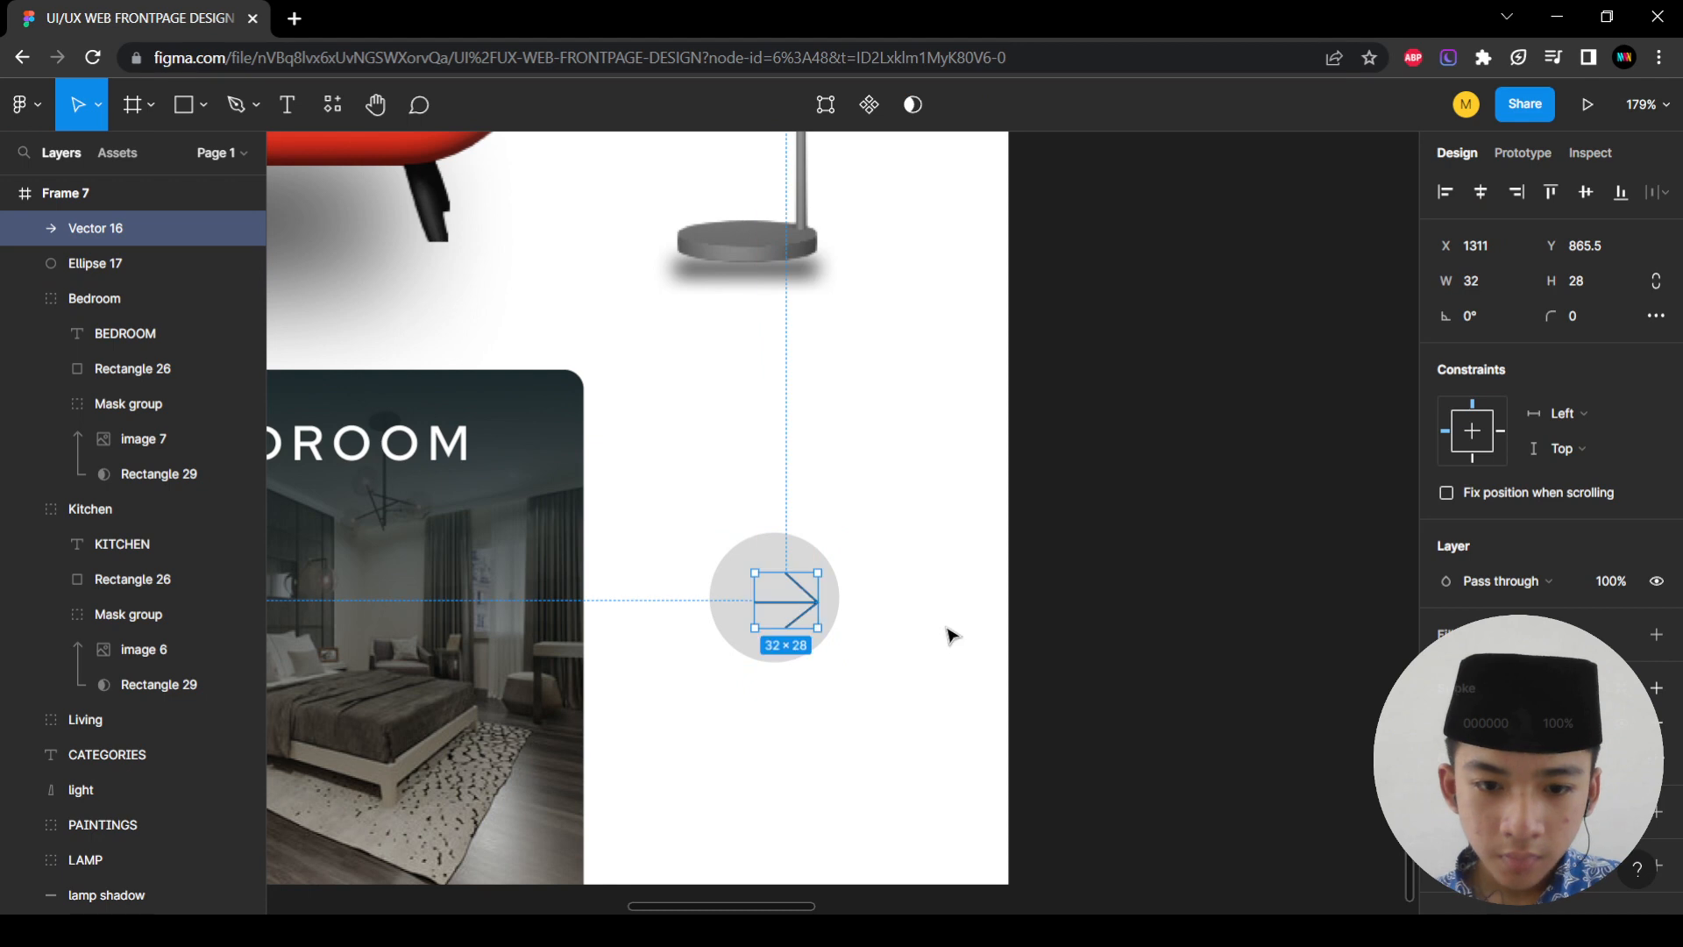
pyautogui.press('Left')
pyautogui.press('Left')
pyautogui.press('Left')
pyautogui.press('Left')
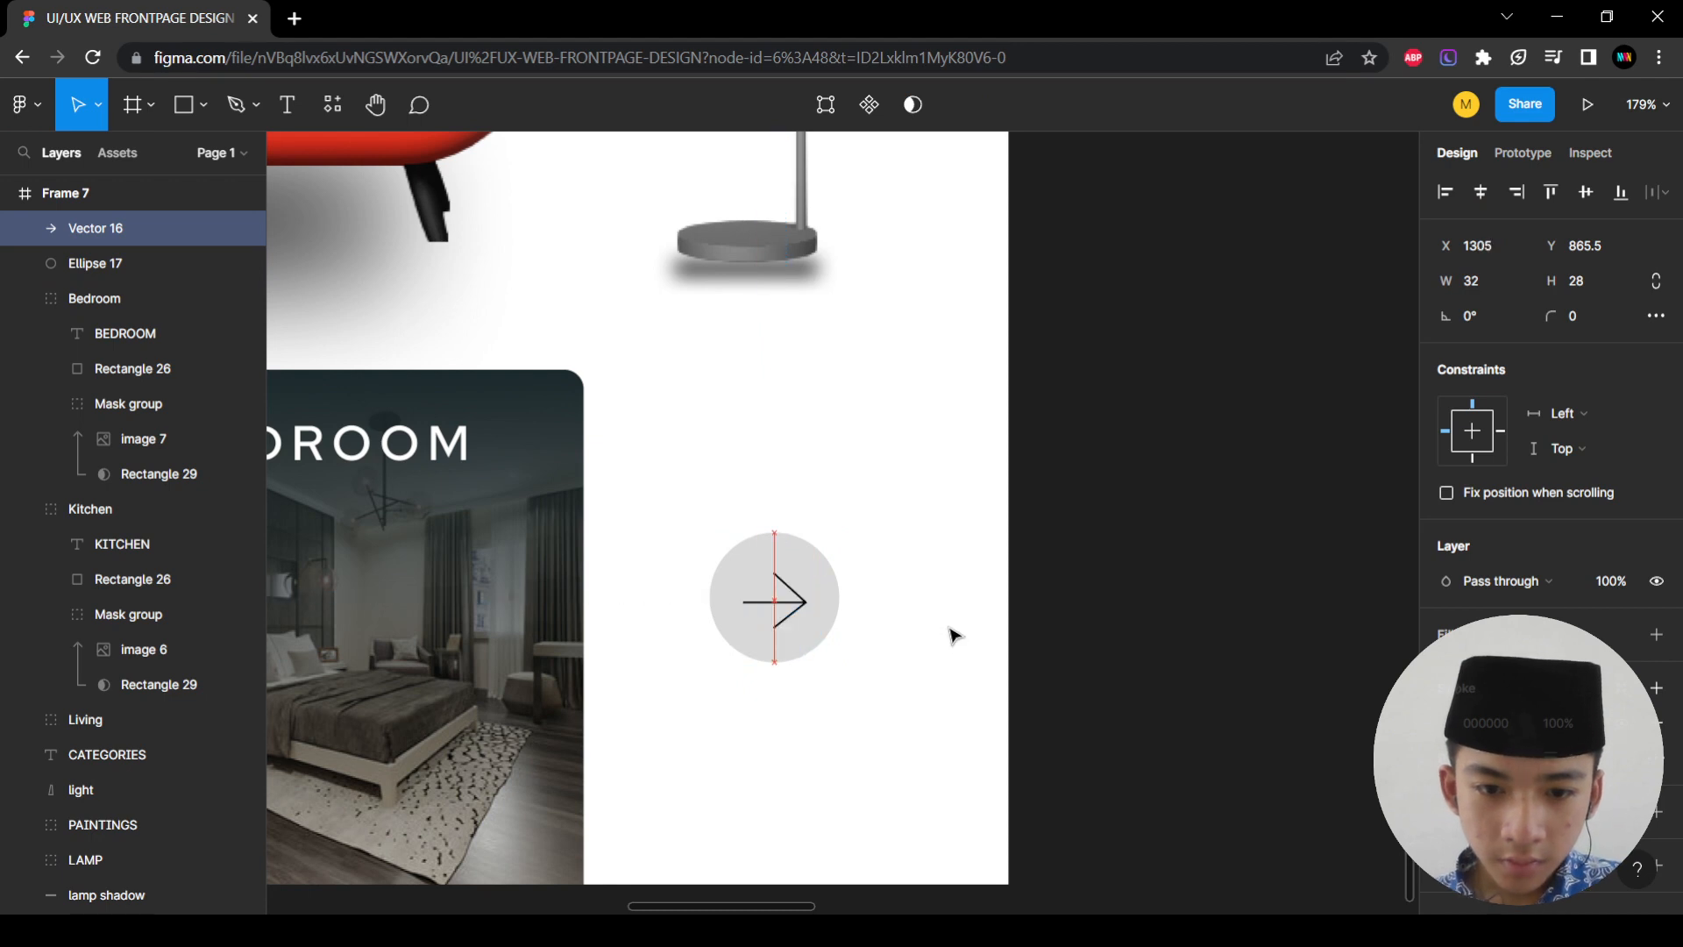
pyautogui.press('Up')
pyautogui.press('Up')
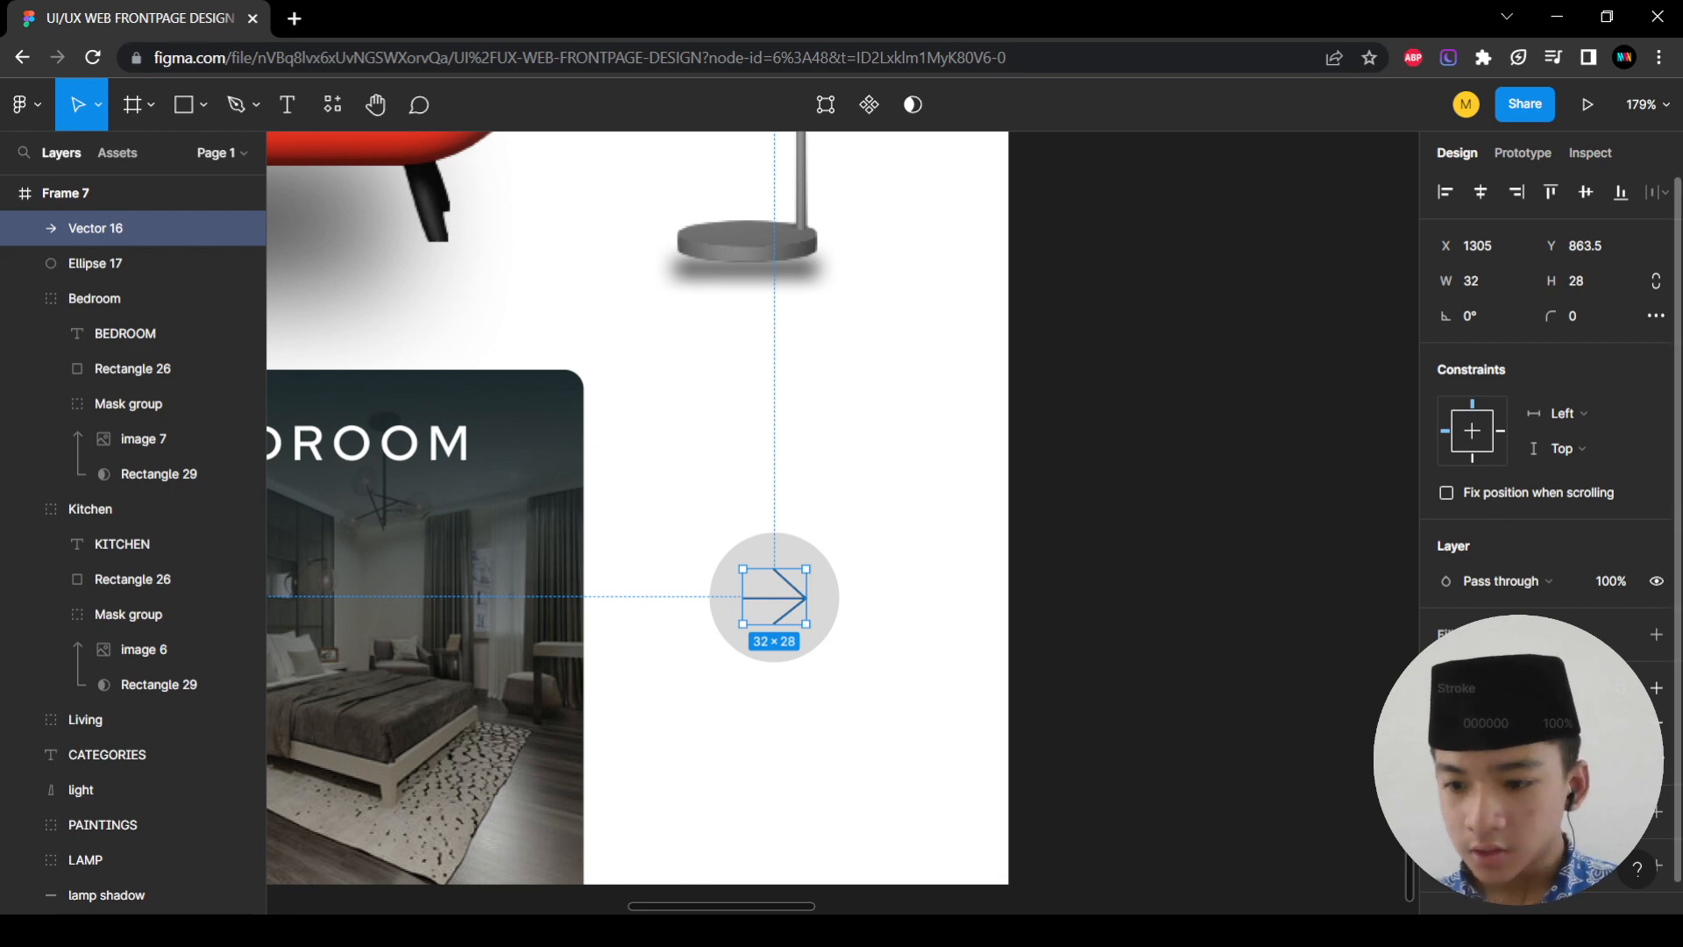
# Thicken the arrow's stroke and colour it near-white, FEFEFE
pyautogui.press('Up')
pyautogui.press('Up')
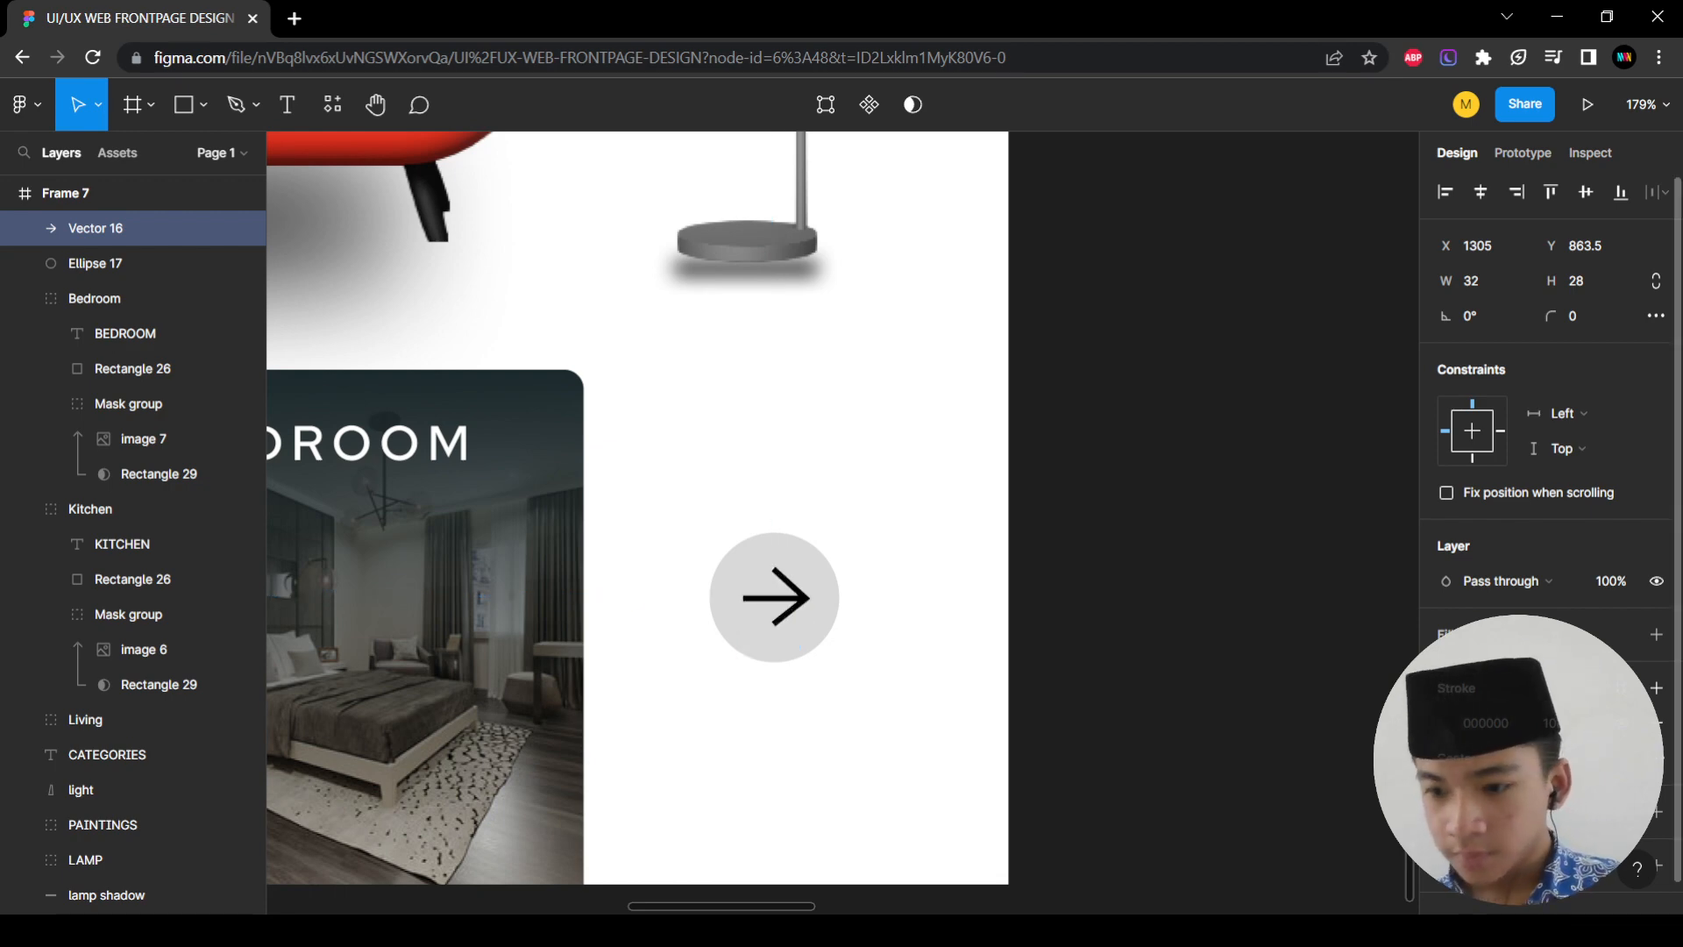
pyautogui.click(1444, 732)
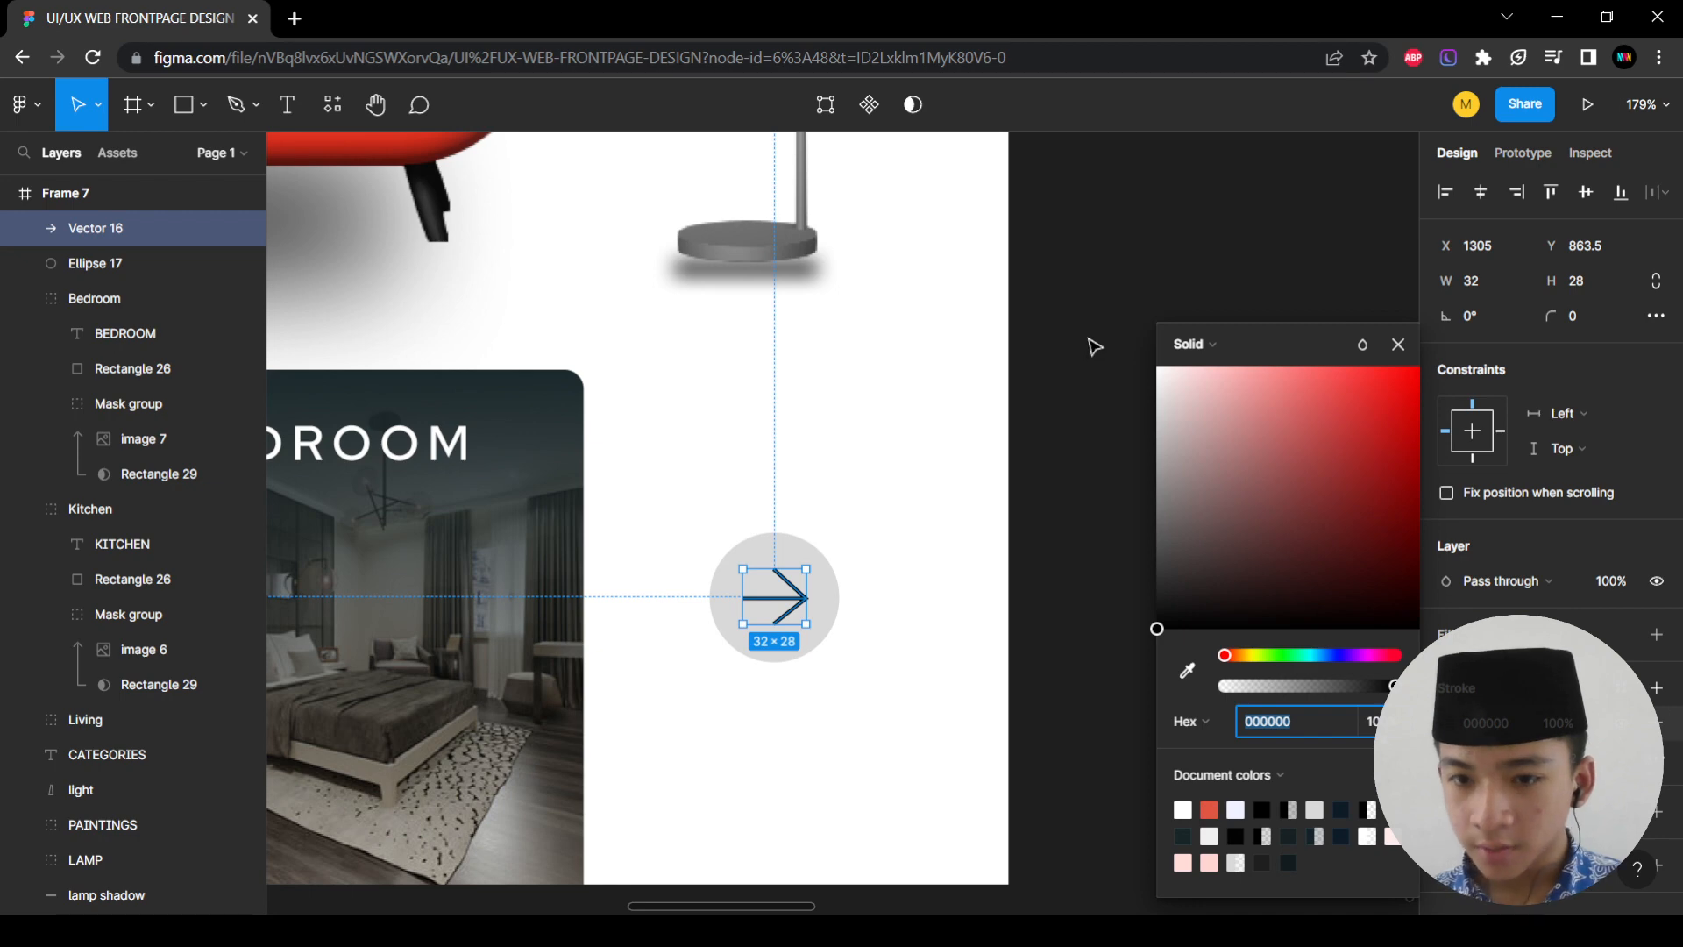
pyautogui.moveTo(1201, 429)
pyautogui.mouseDown()
pyautogui.moveTo(1138, 379)
pyautogui.moveTo(1132, 398)
pyautogui.mouseUp()
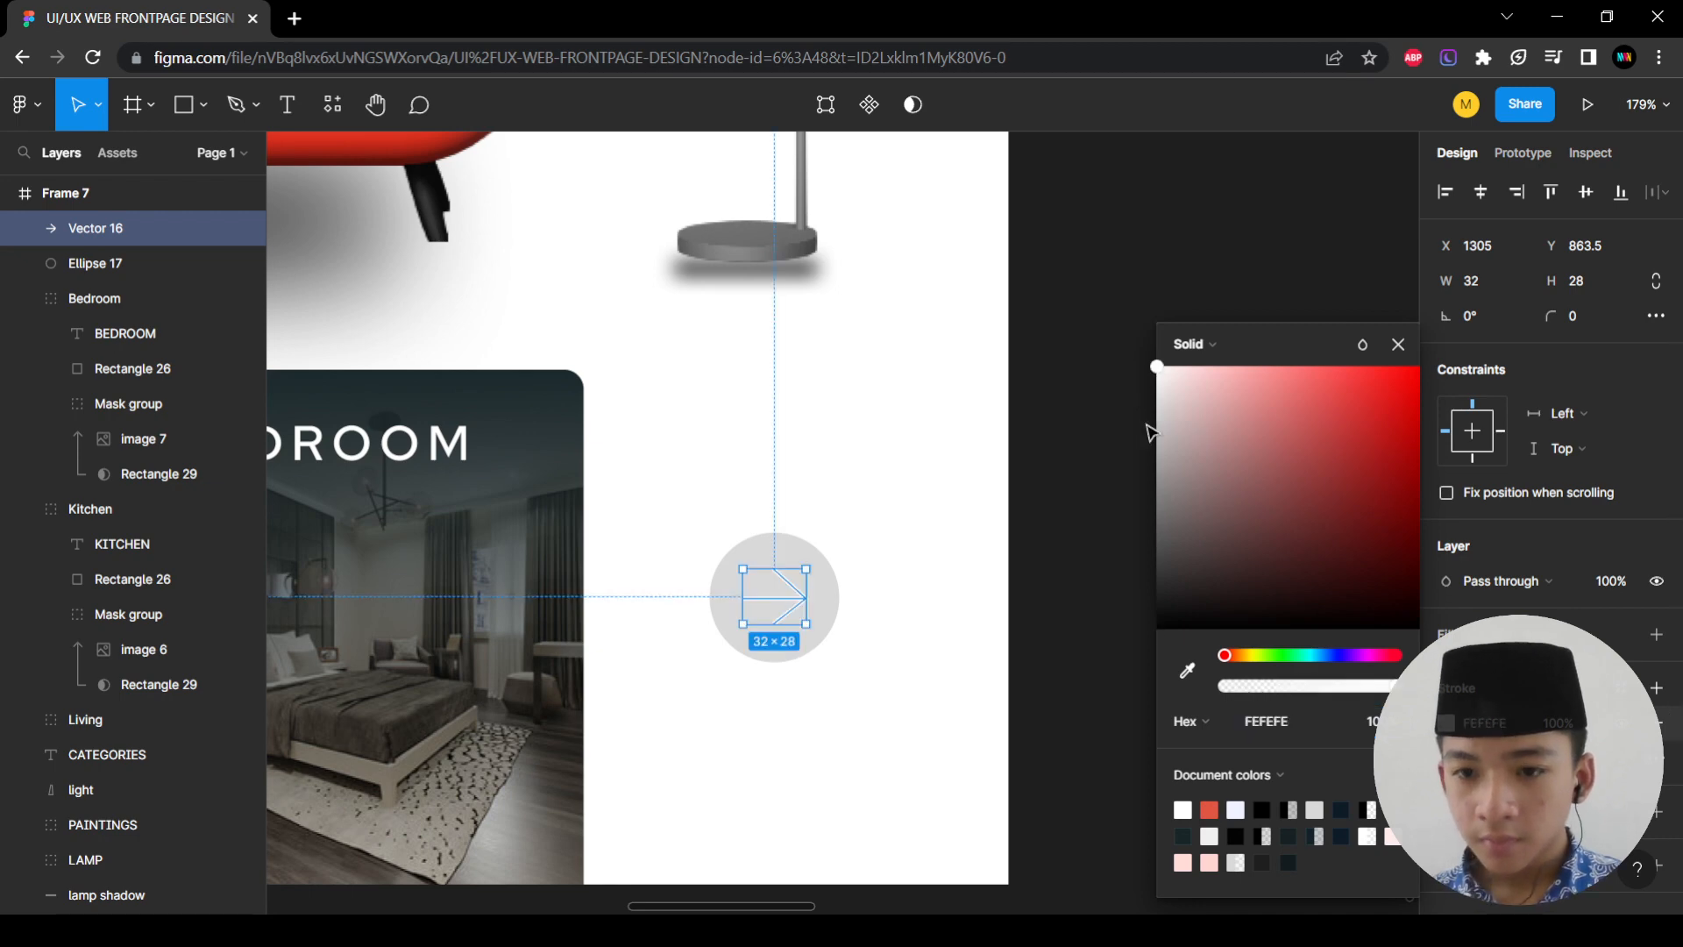
pyautogui.click(1398, 343)
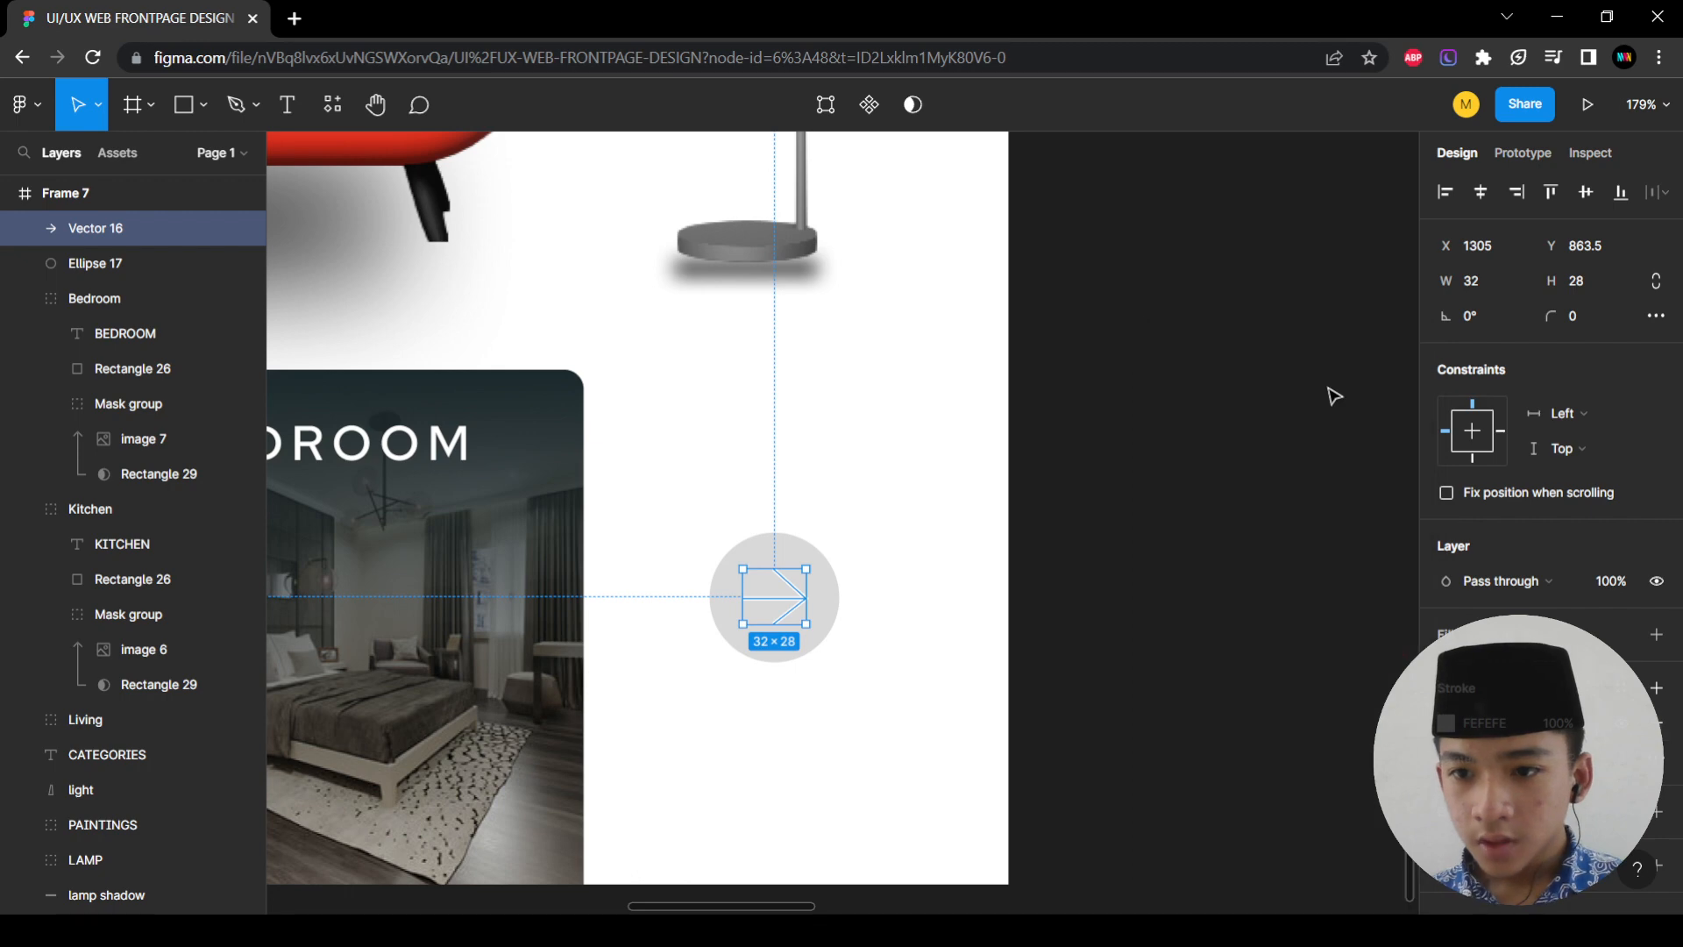
# Fill the circle behind the arrow with the dark document colour 1B2A2D and clear the selection
pyautogui.click(833, 603)
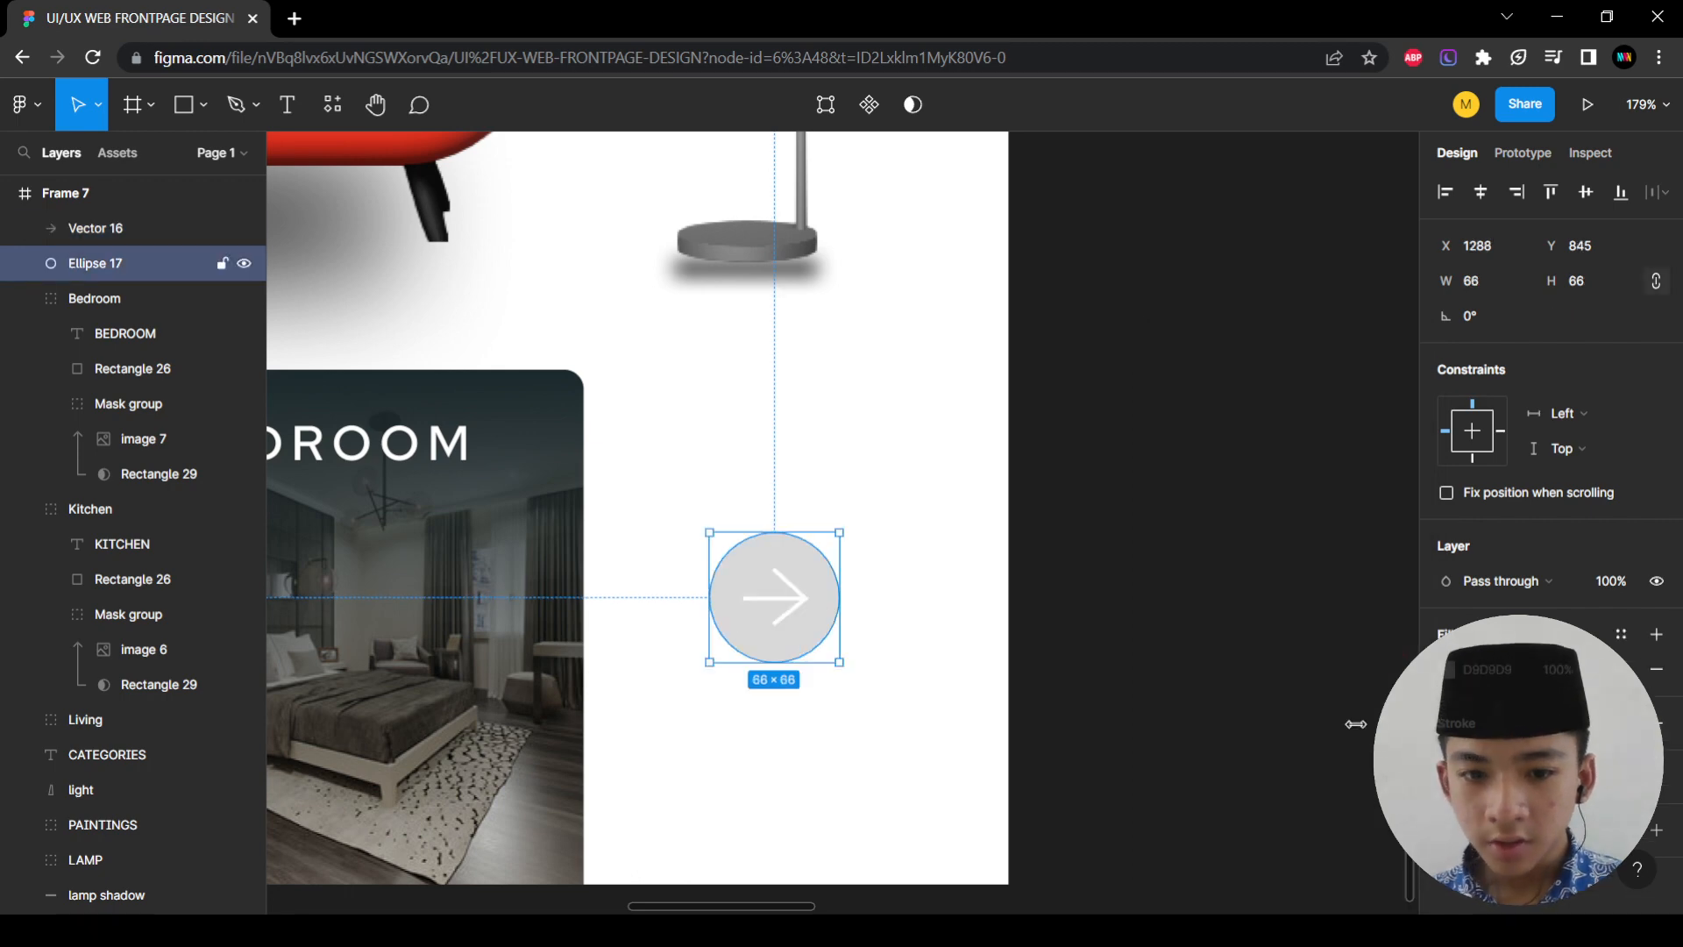
pyautogui.click(1451, 682)
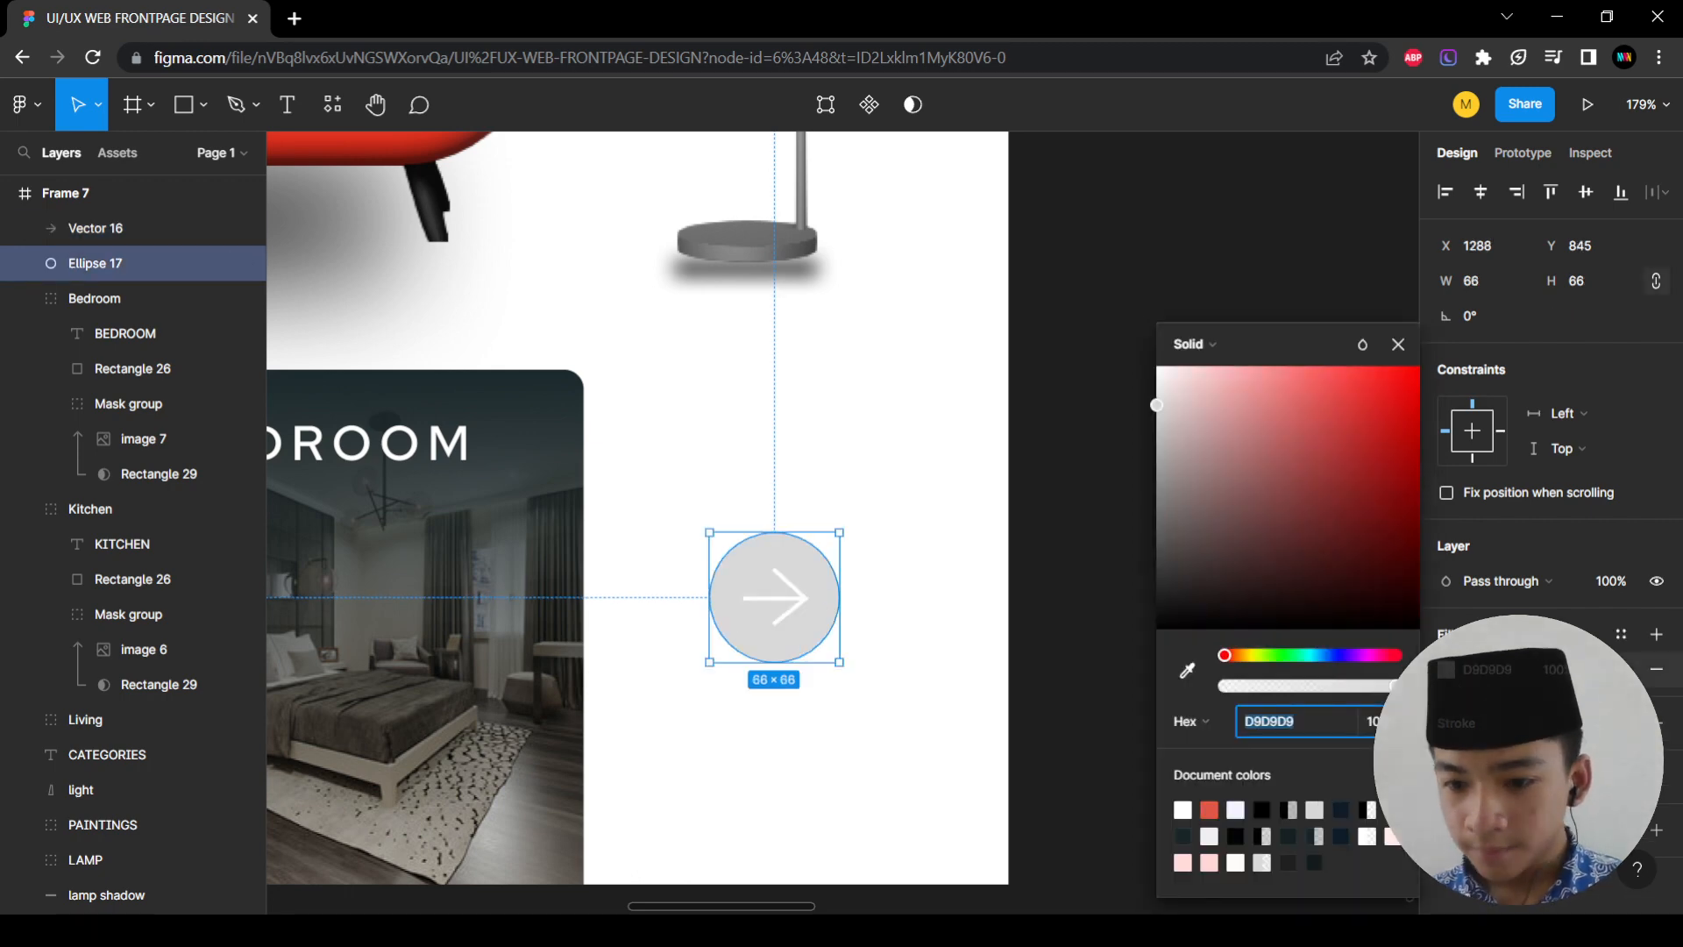
pyautogui.click(1345, 808)
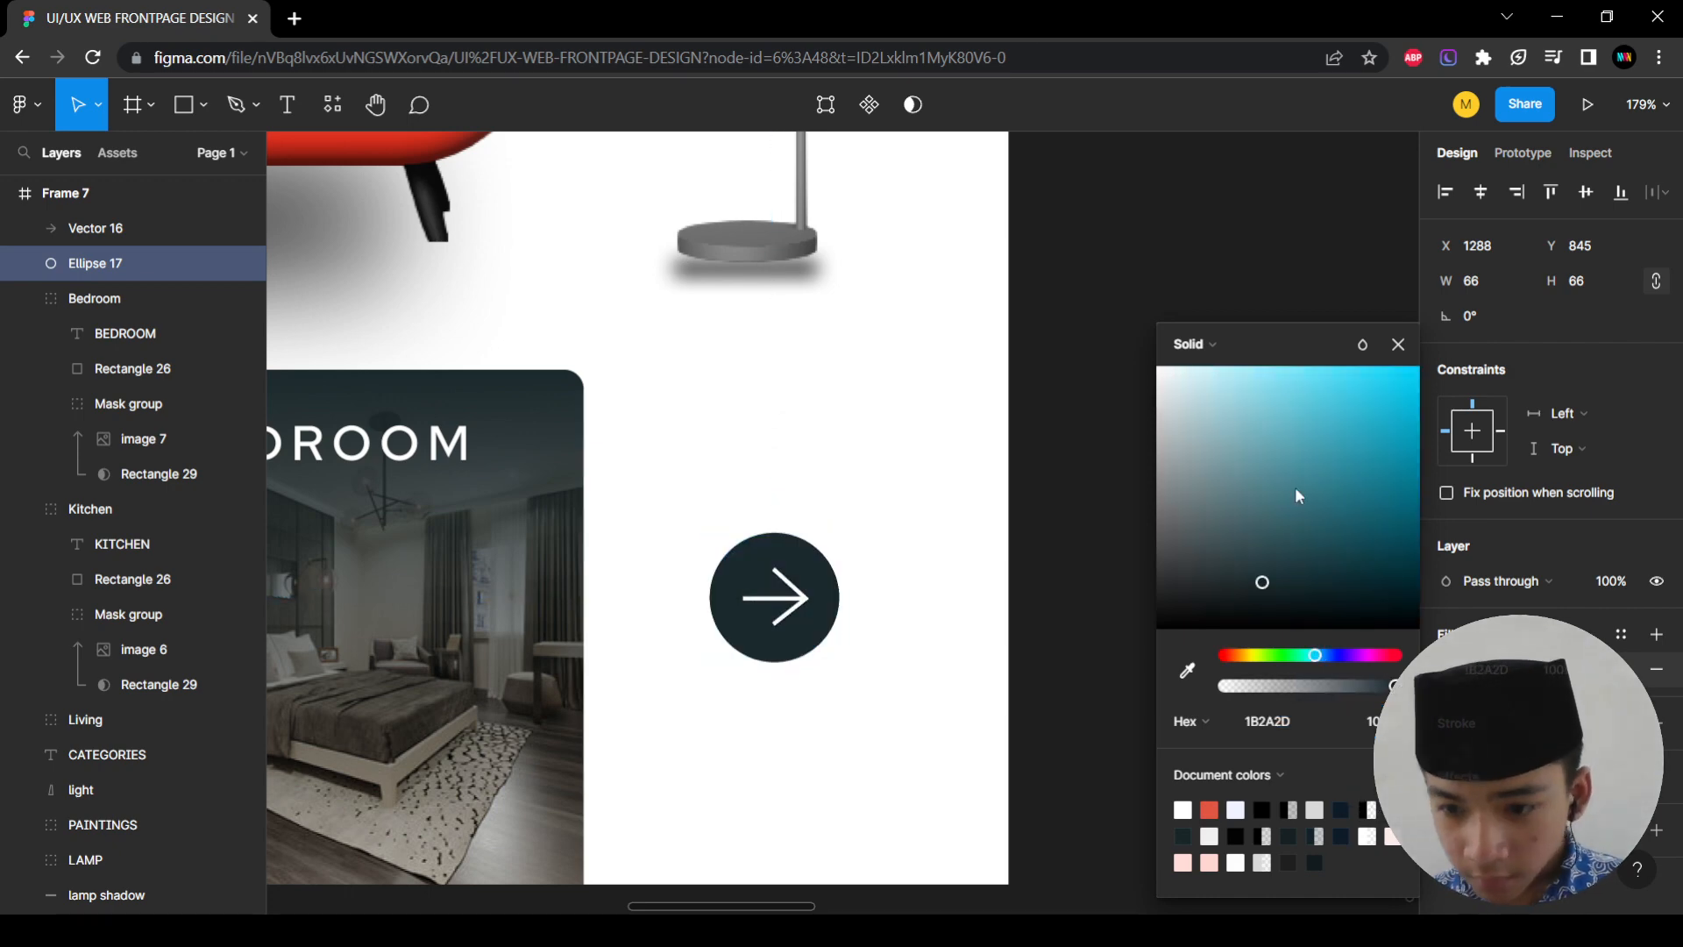
pyautogui.click(1398, 345)
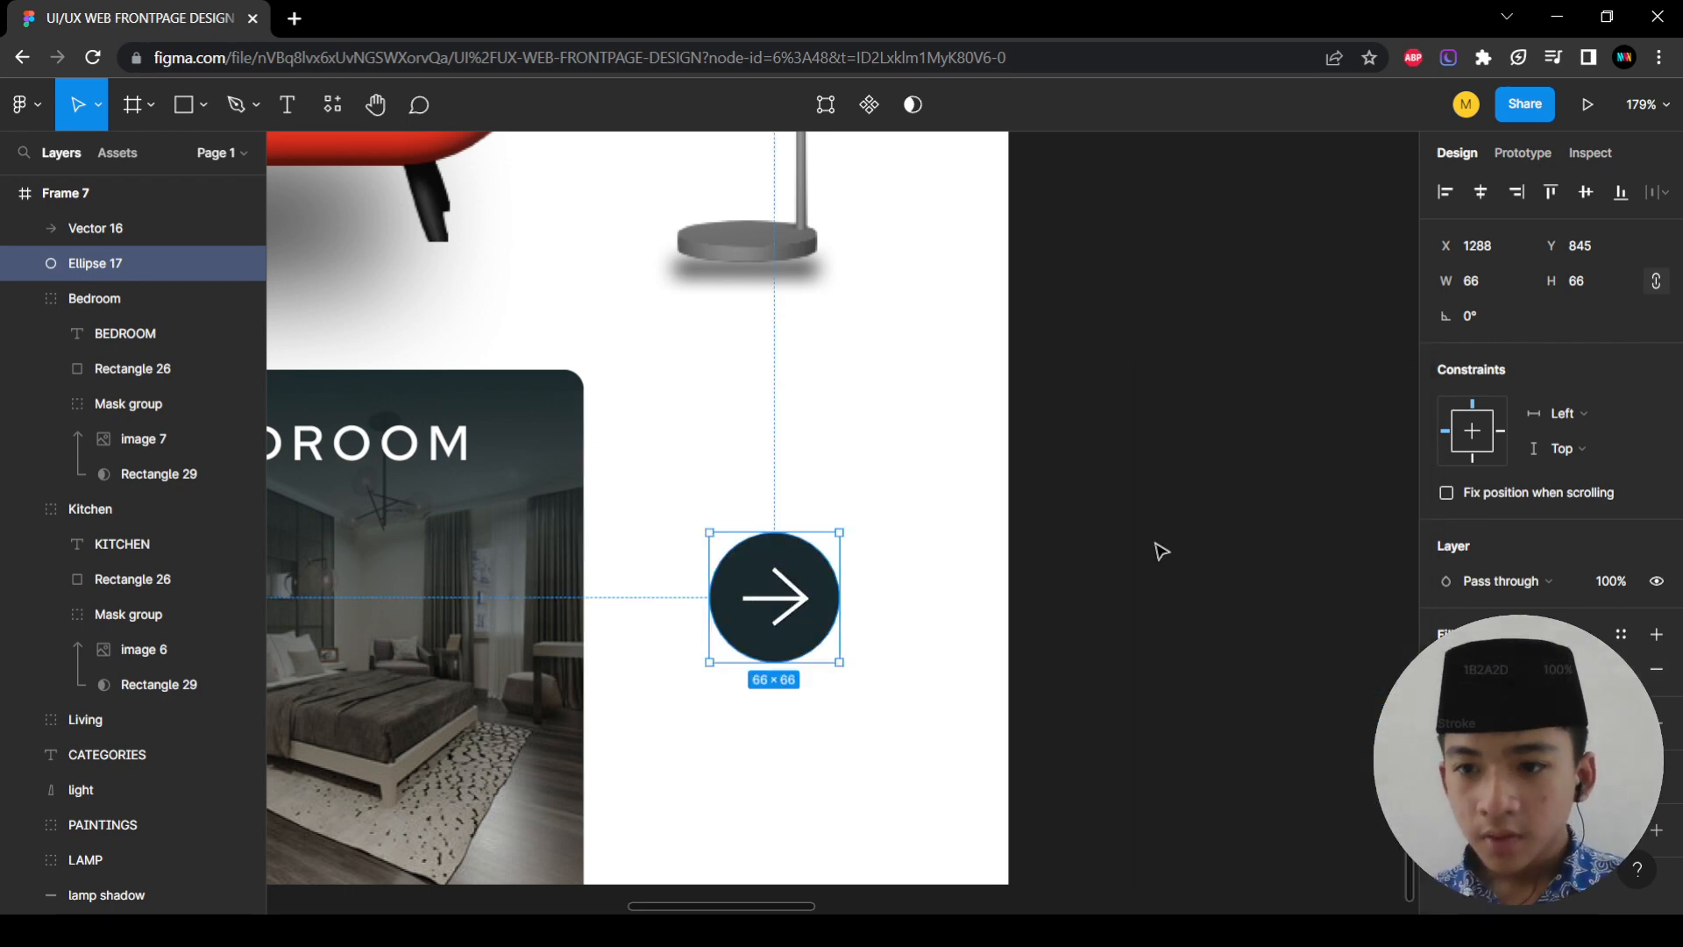
pyautogui.scroll(-10, 1168, 546)
pyautogui.scroll(-3, 1155, 575)
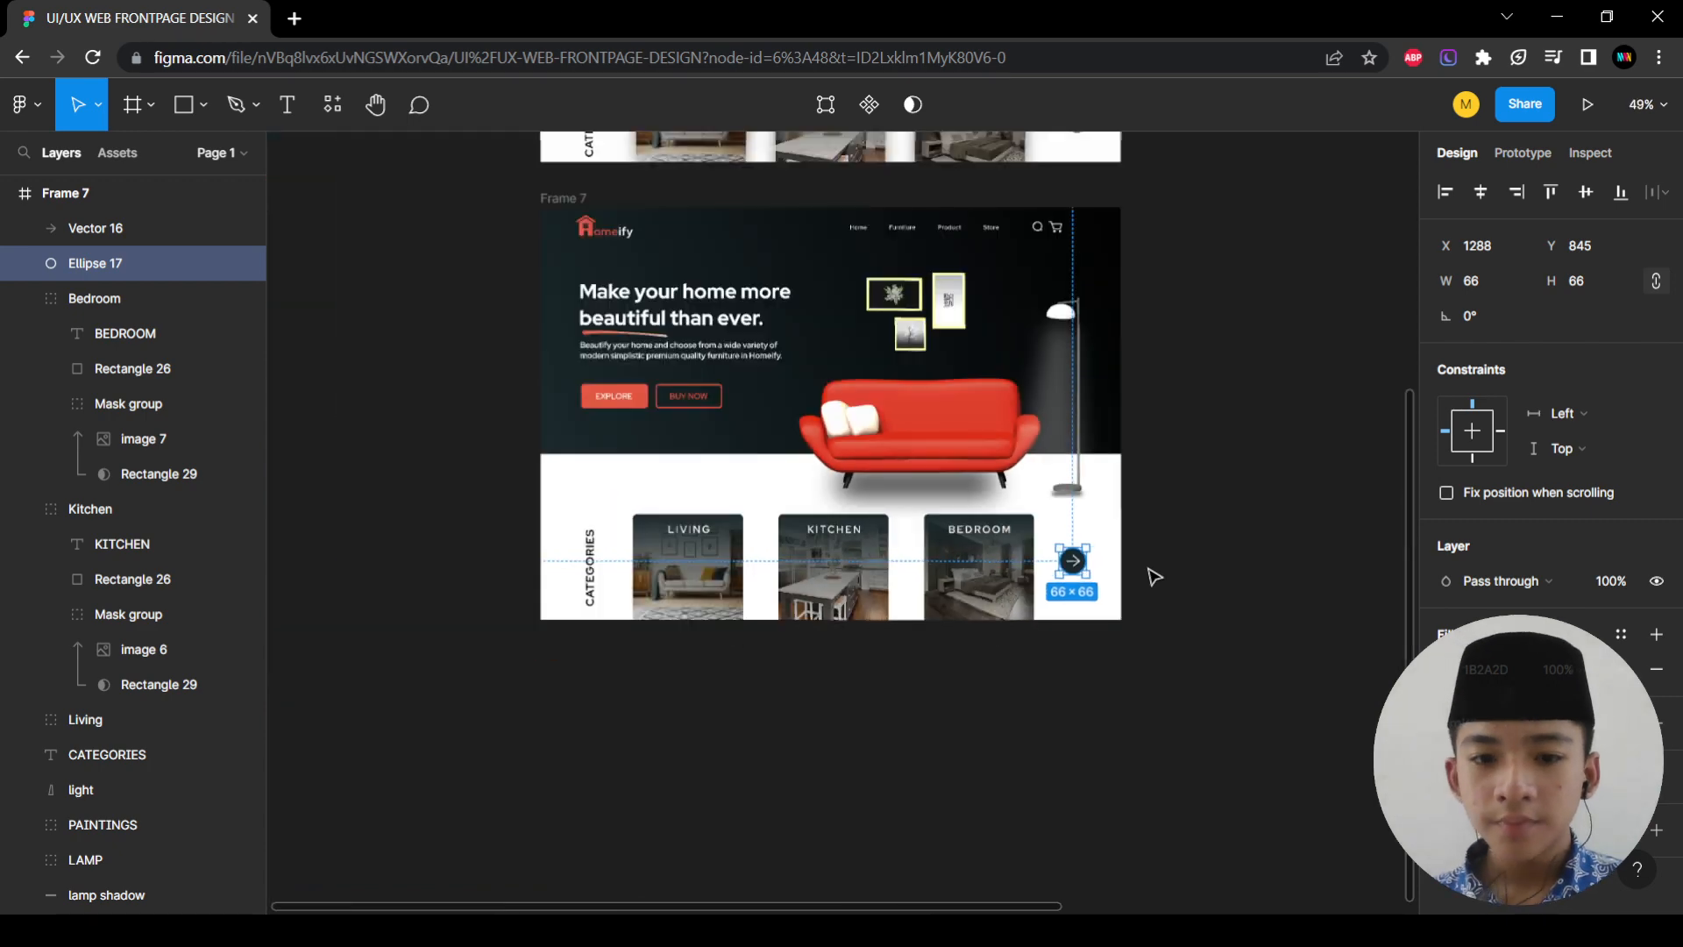
pyautogui.scroll(1, 1122, 561)
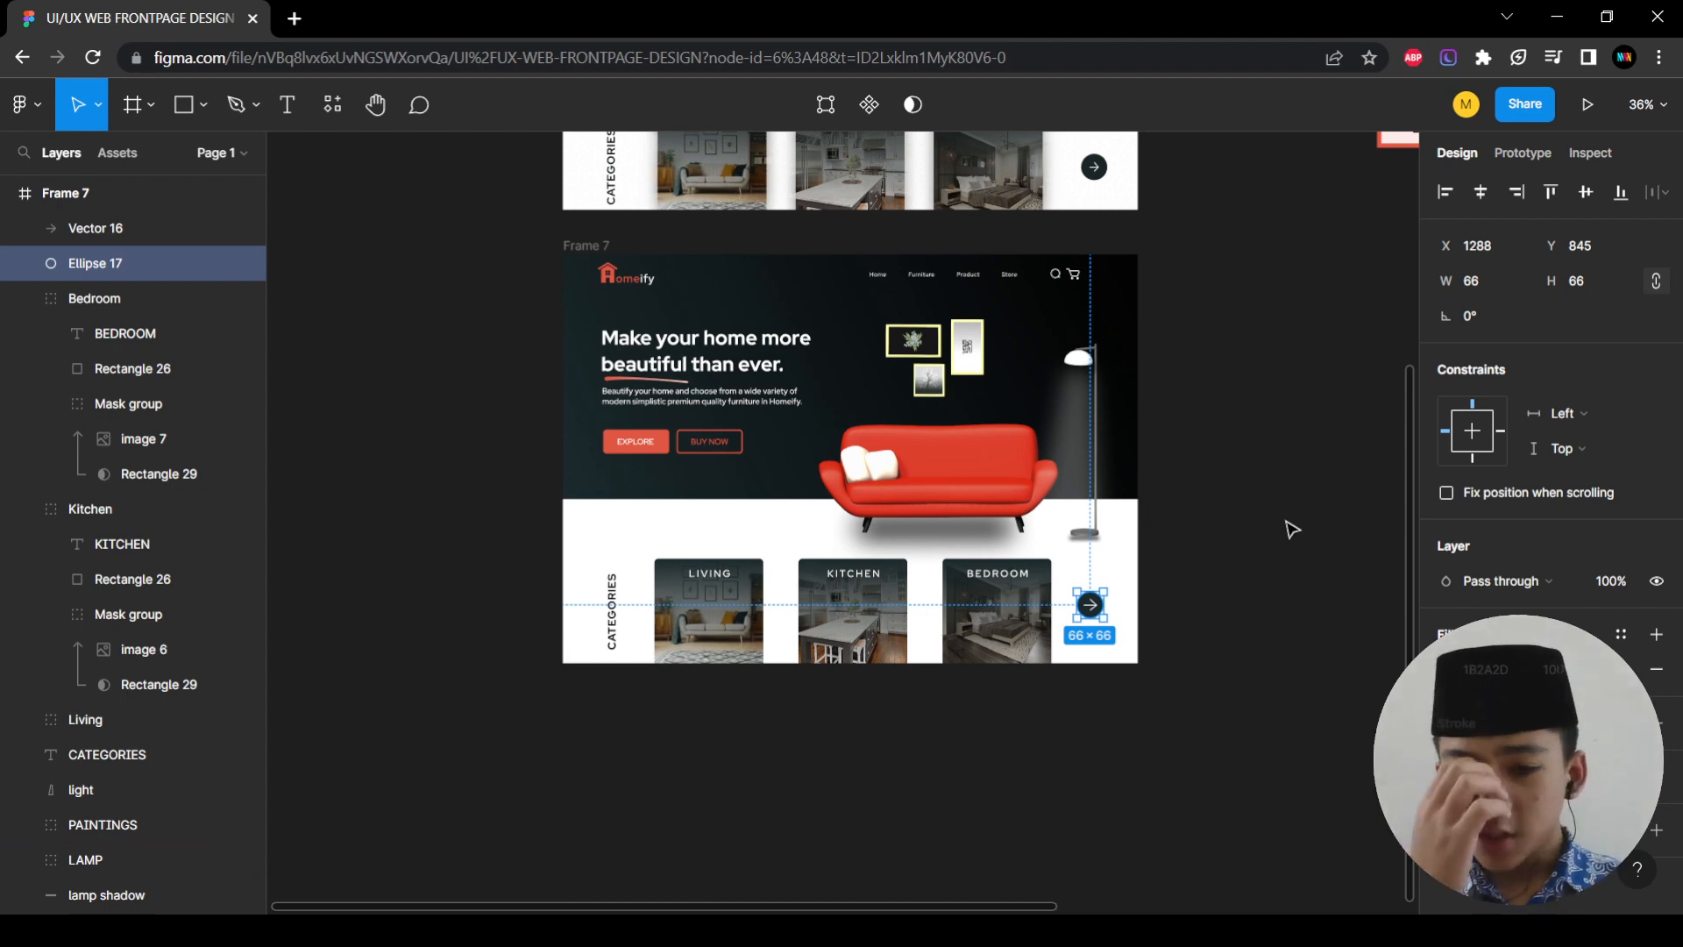
pyautogui.click(1236, 549)
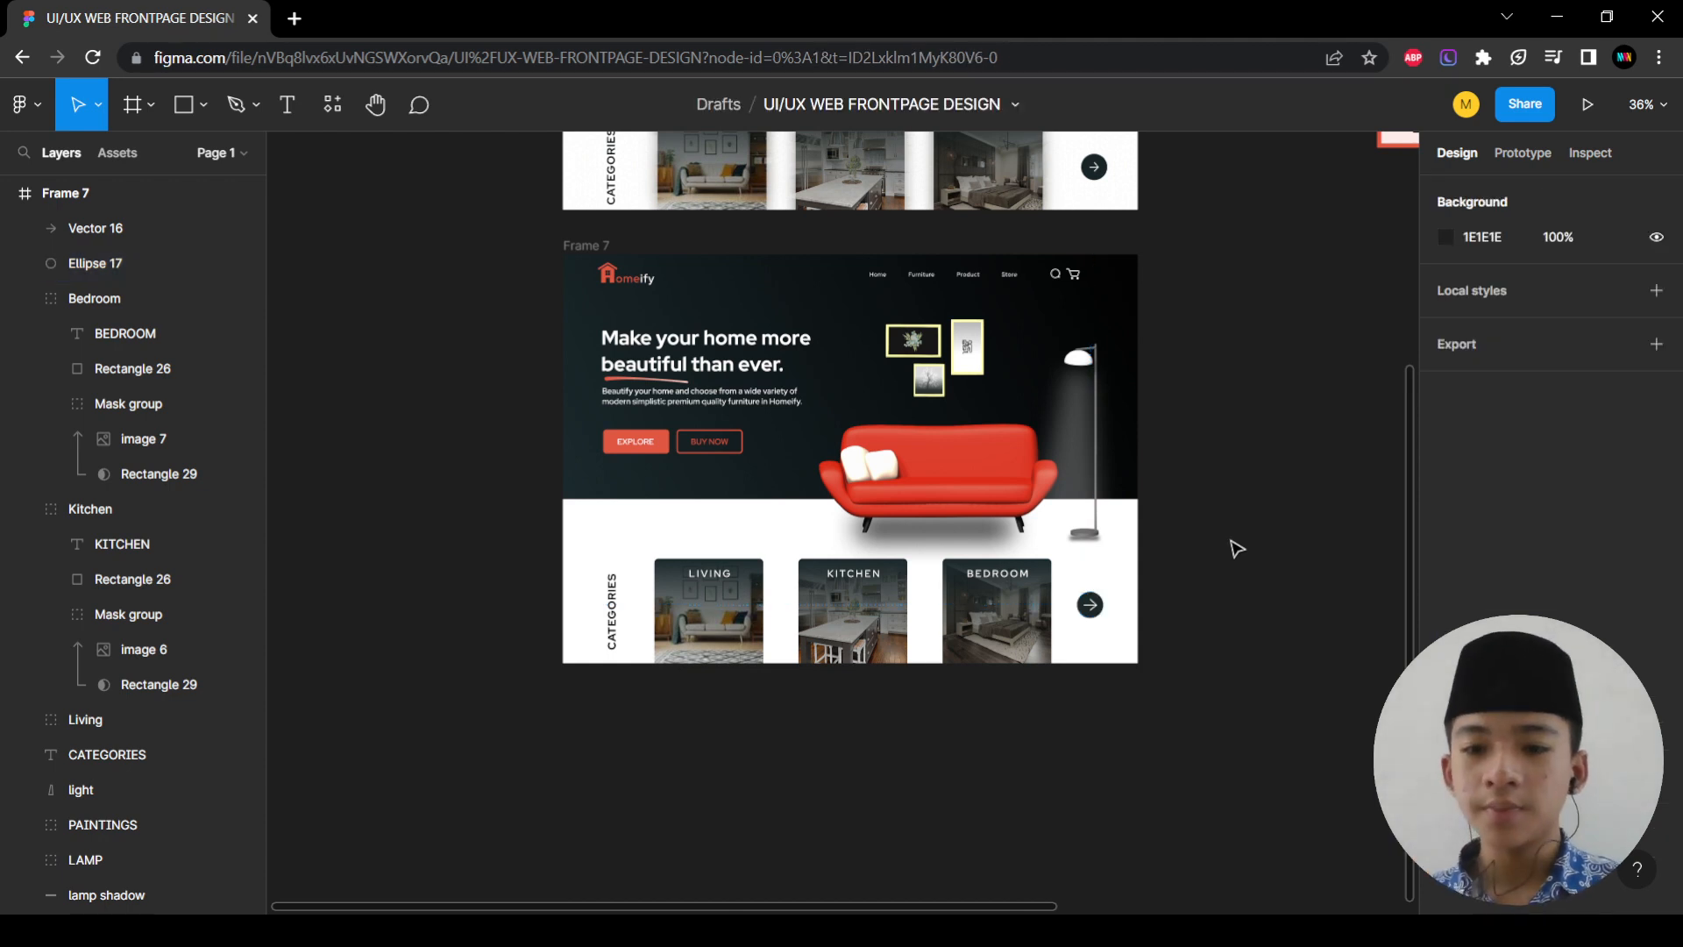